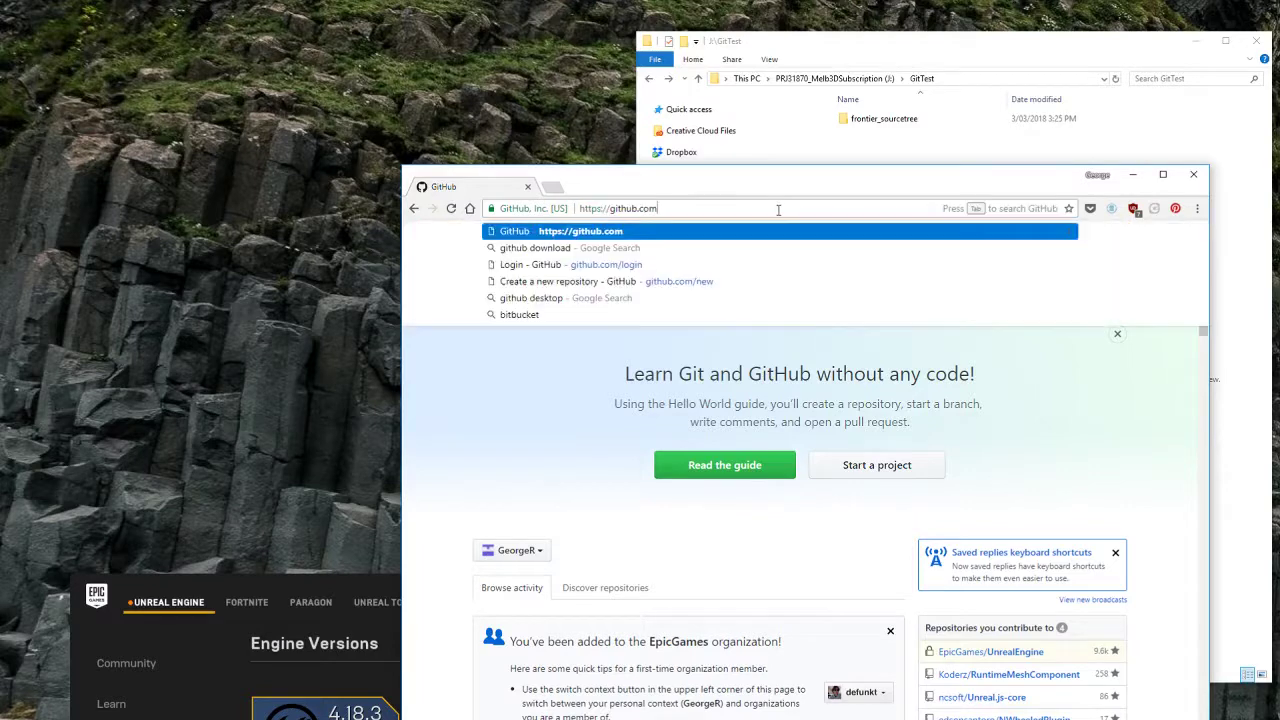
Step: Start a new GitHub repository named TestGame with a short lived test project description
key("Return")
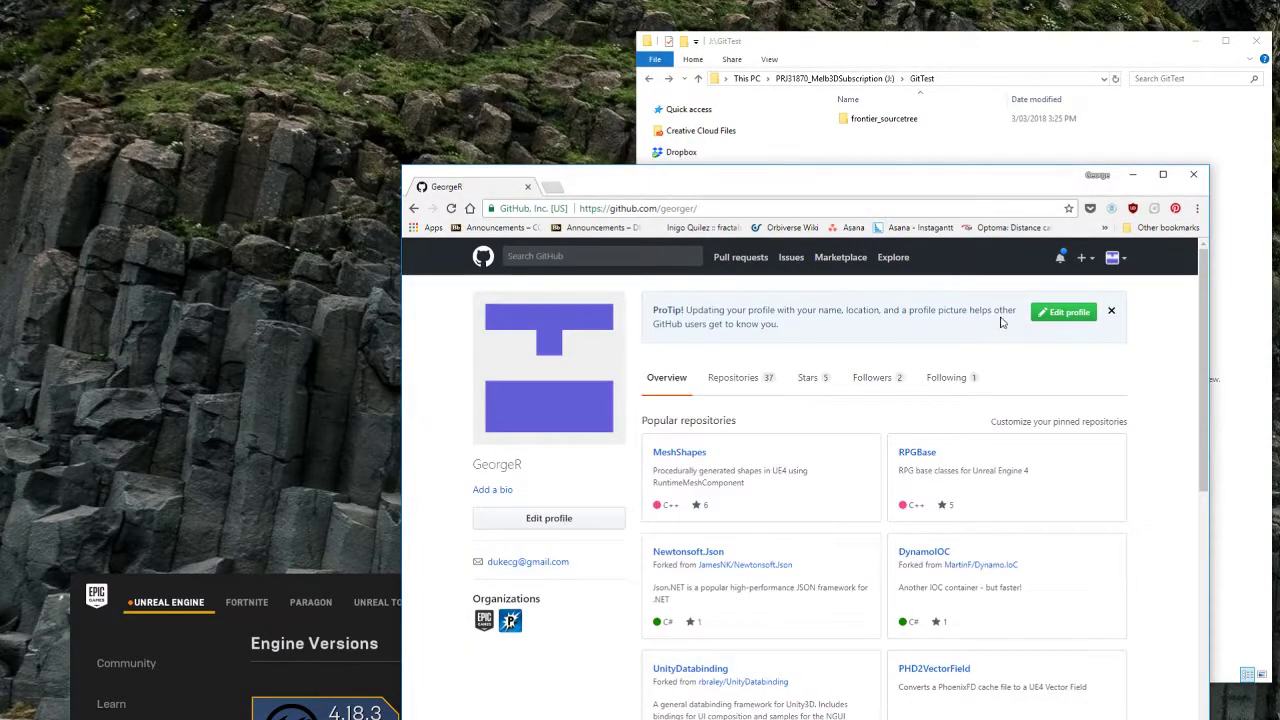
left_click(1083, 257)
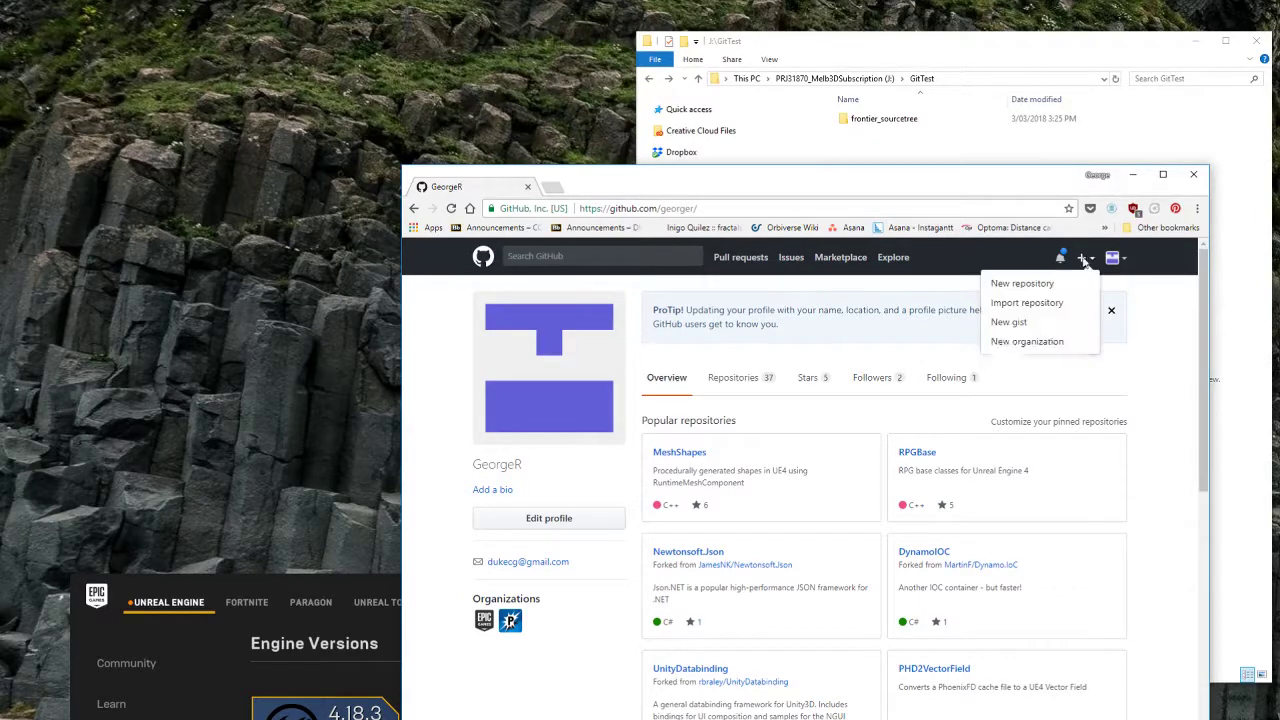
left_click(1015, 284)
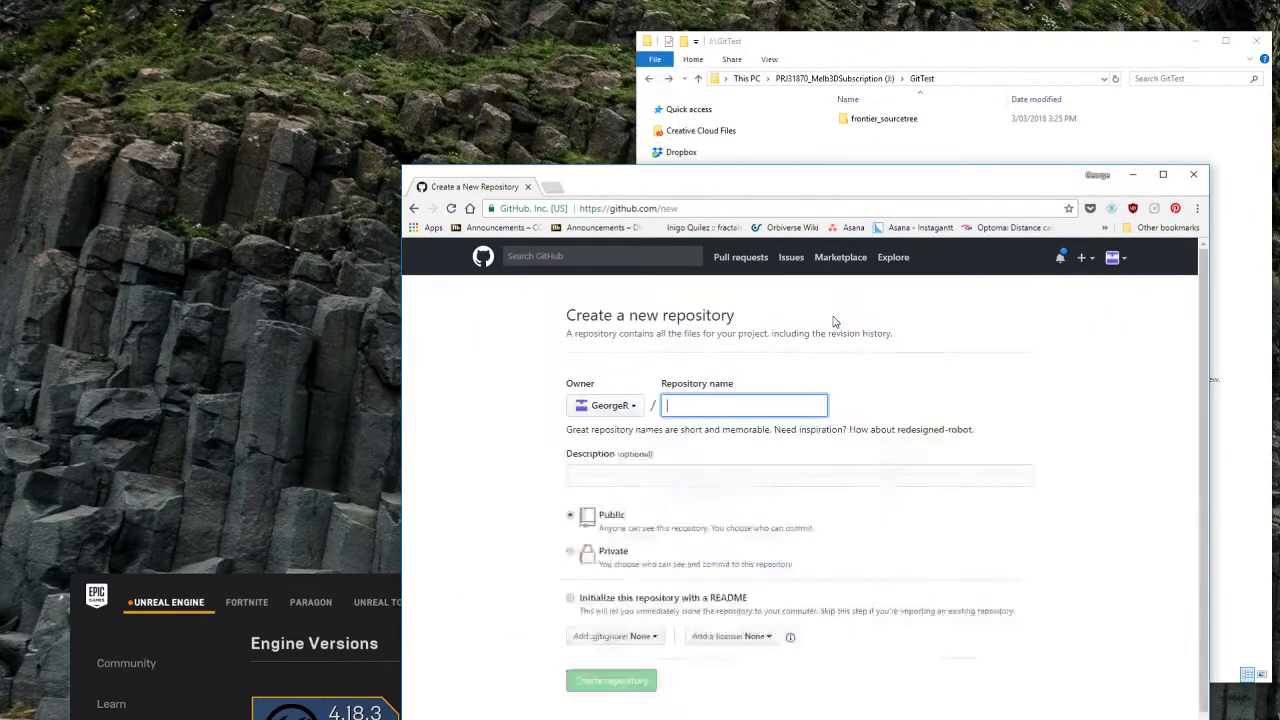
left_click(708, 406)
type("TestGame")
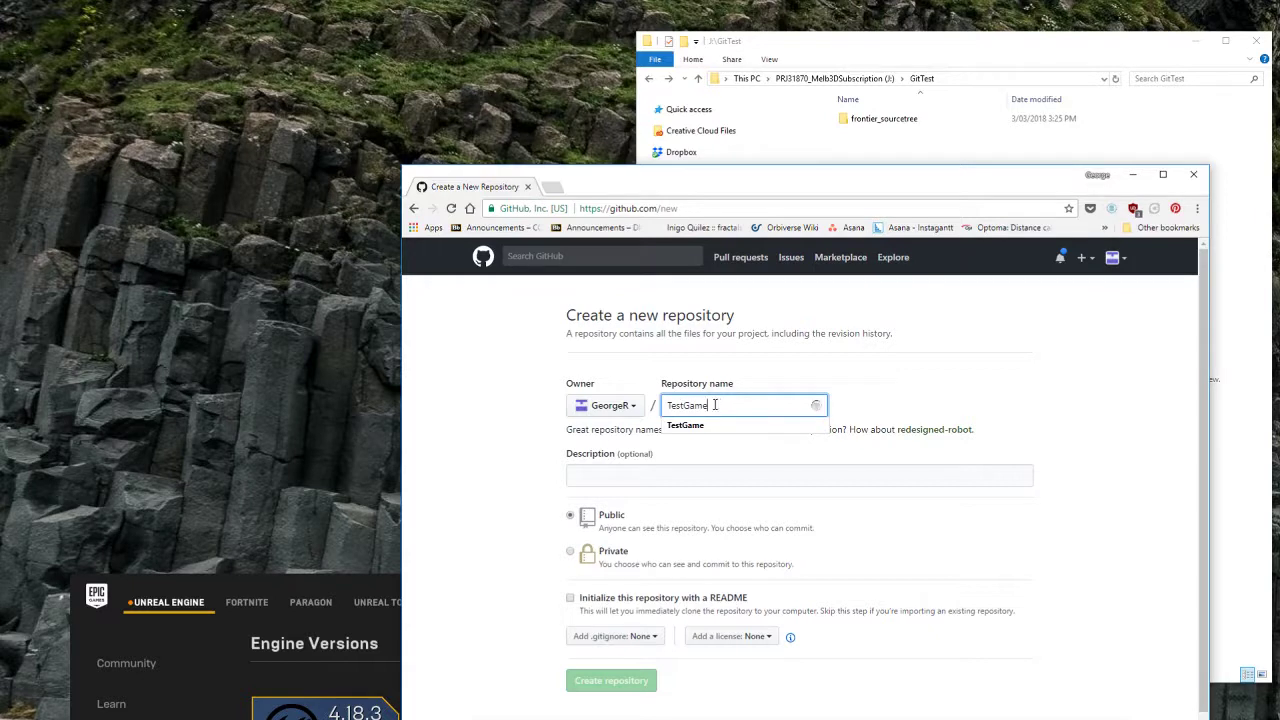
left_click(641, 478)
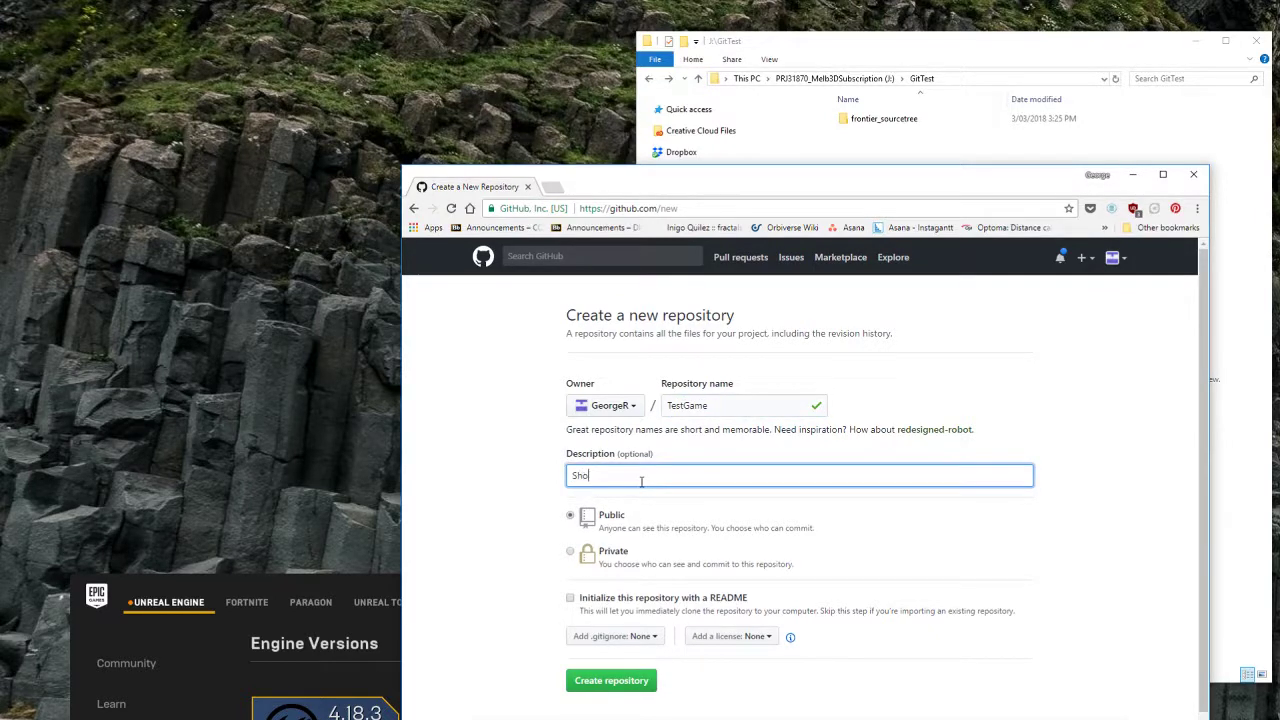
type("Short live")
type("ject")
key("BackSpace")
key("BackSpace")
key("BackSpace")
key("BackSpace")
key("BackSpace")
key("BackSpace")
type("rojec")
Step: Make the repository private with the UnrealEngine .gitignore and create it
left_click(571, 552)
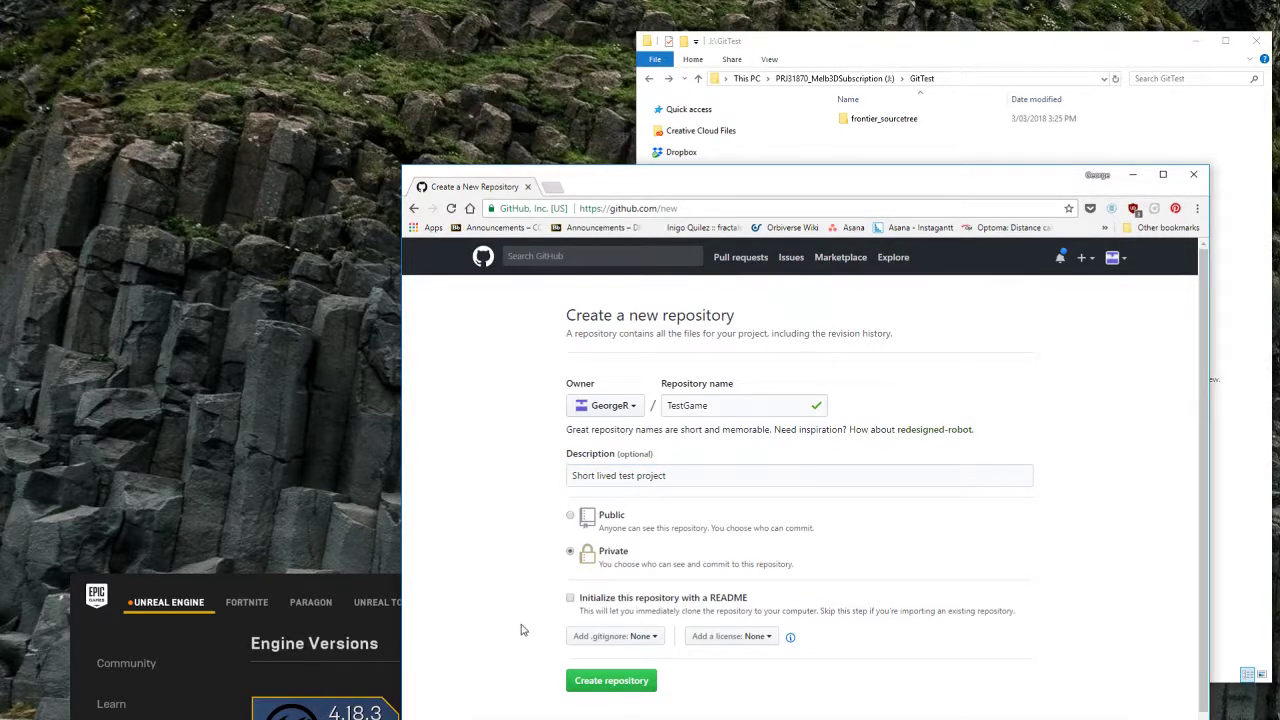
scroll(553, 631, "down", 1)
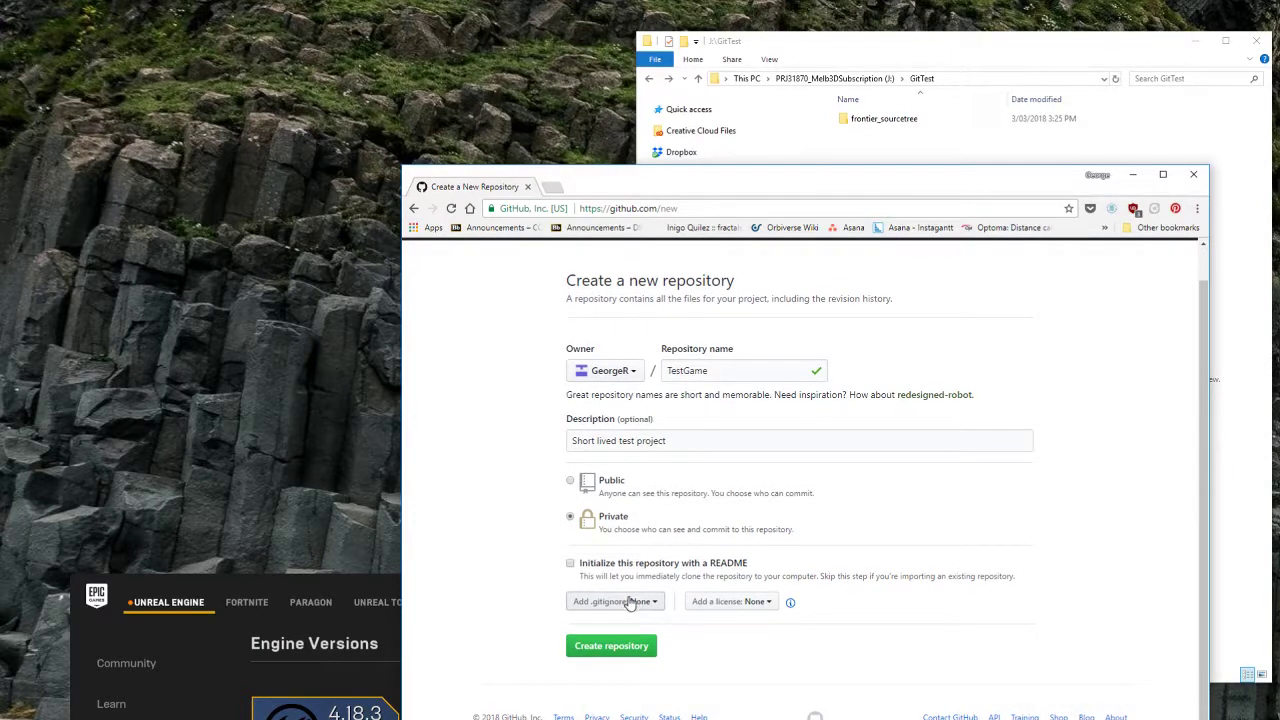
left_click(645, 604)
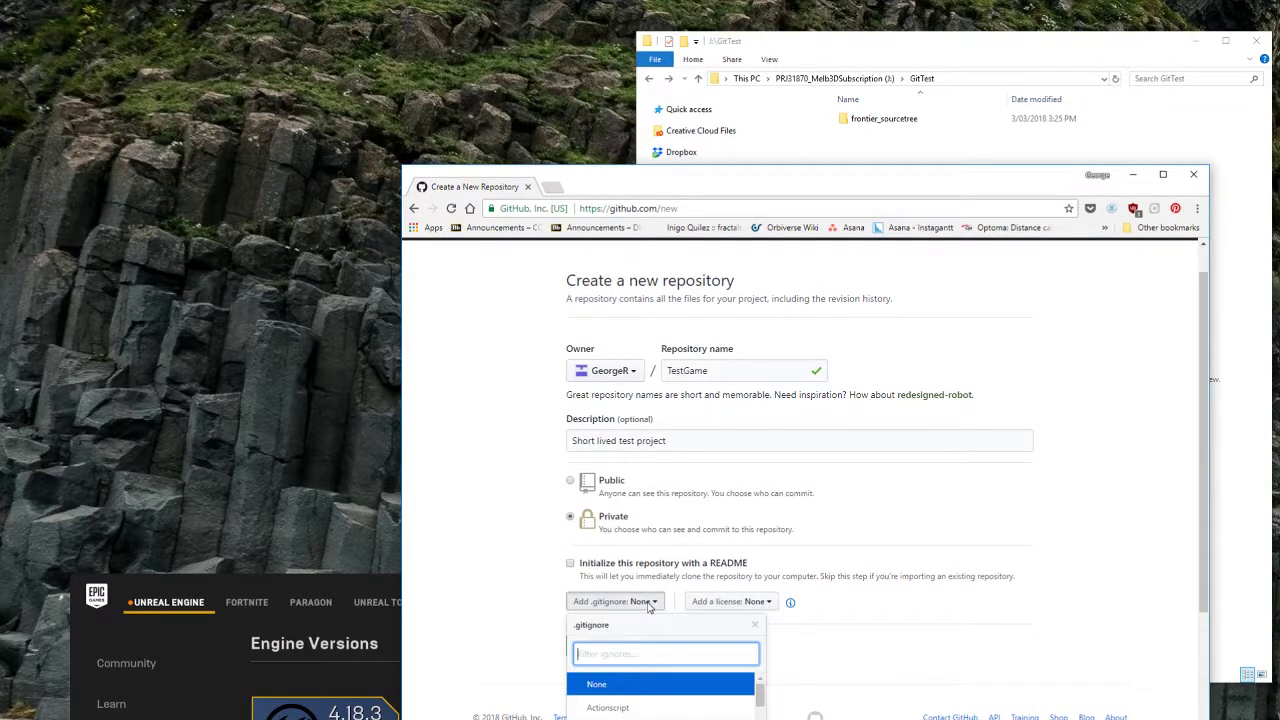
type("unreal")
left_click(615, 685)
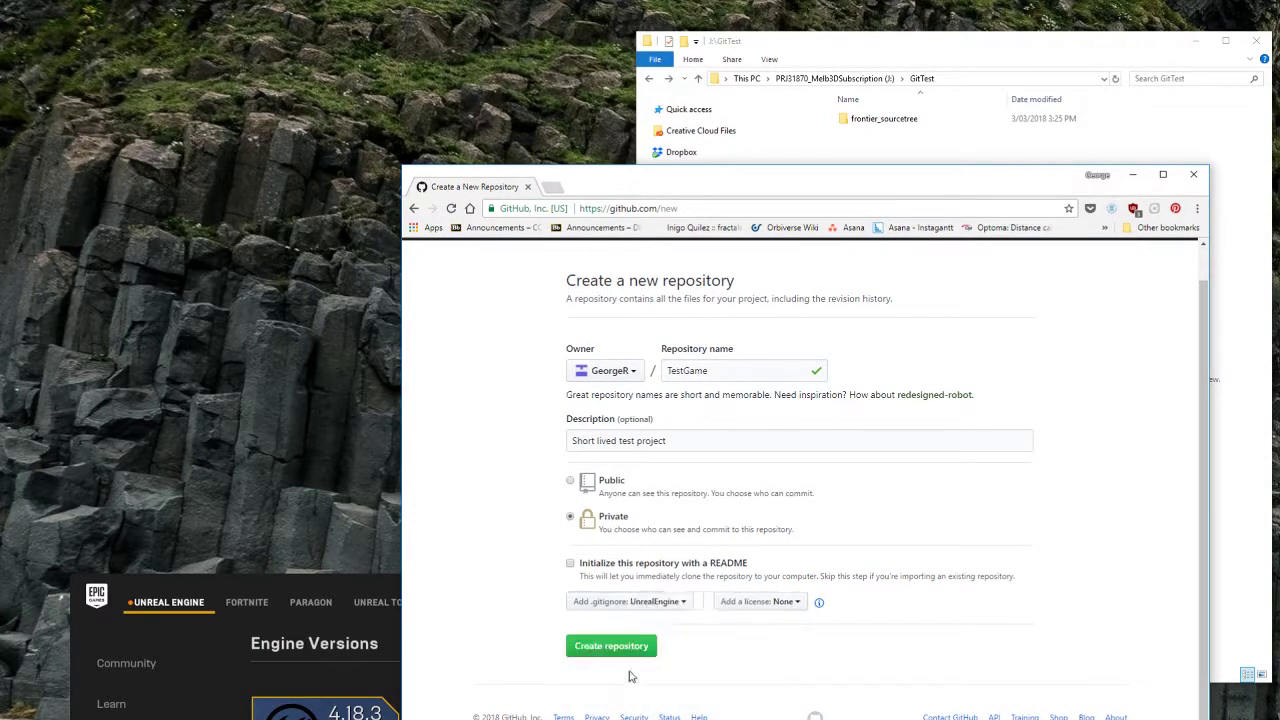
left_click(616, 646)
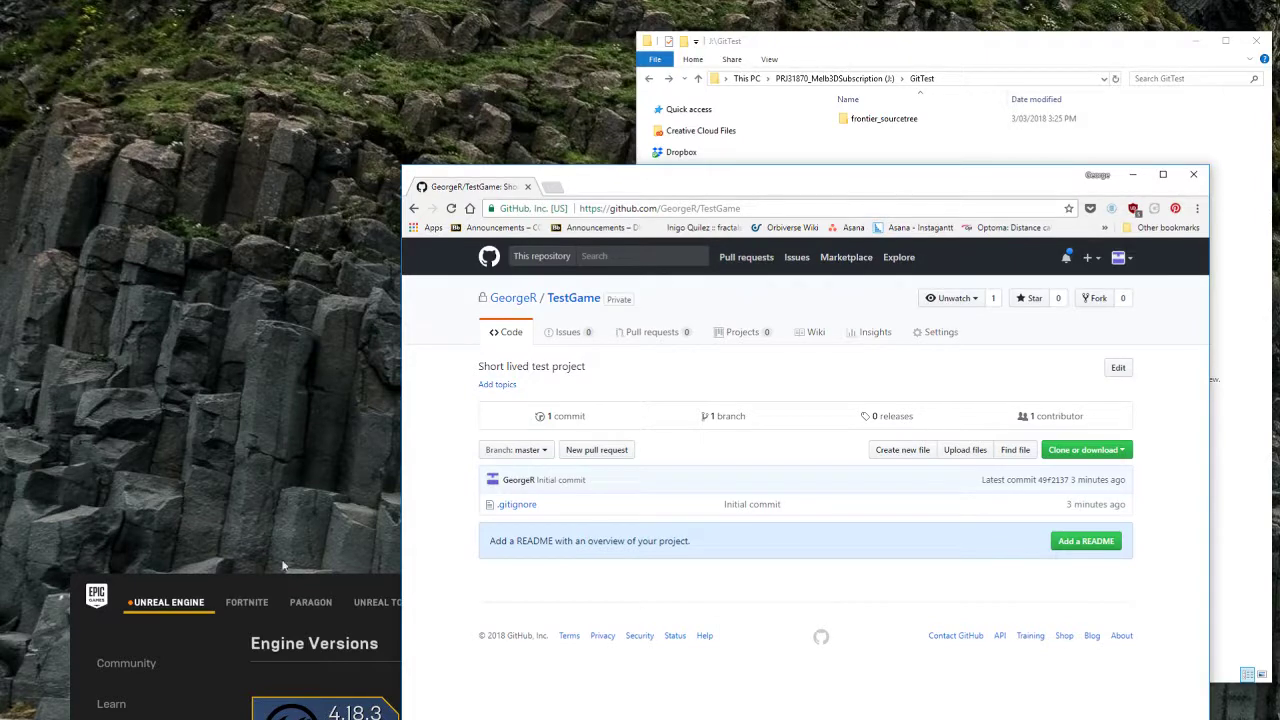
left_click(324, 588)
left_click_drag(324, 588, 326, 524)
Step: Launch Unreal 4.18.3 and create a C++ First Person project TestGame in J:\GitTest
left_click(354, 685)
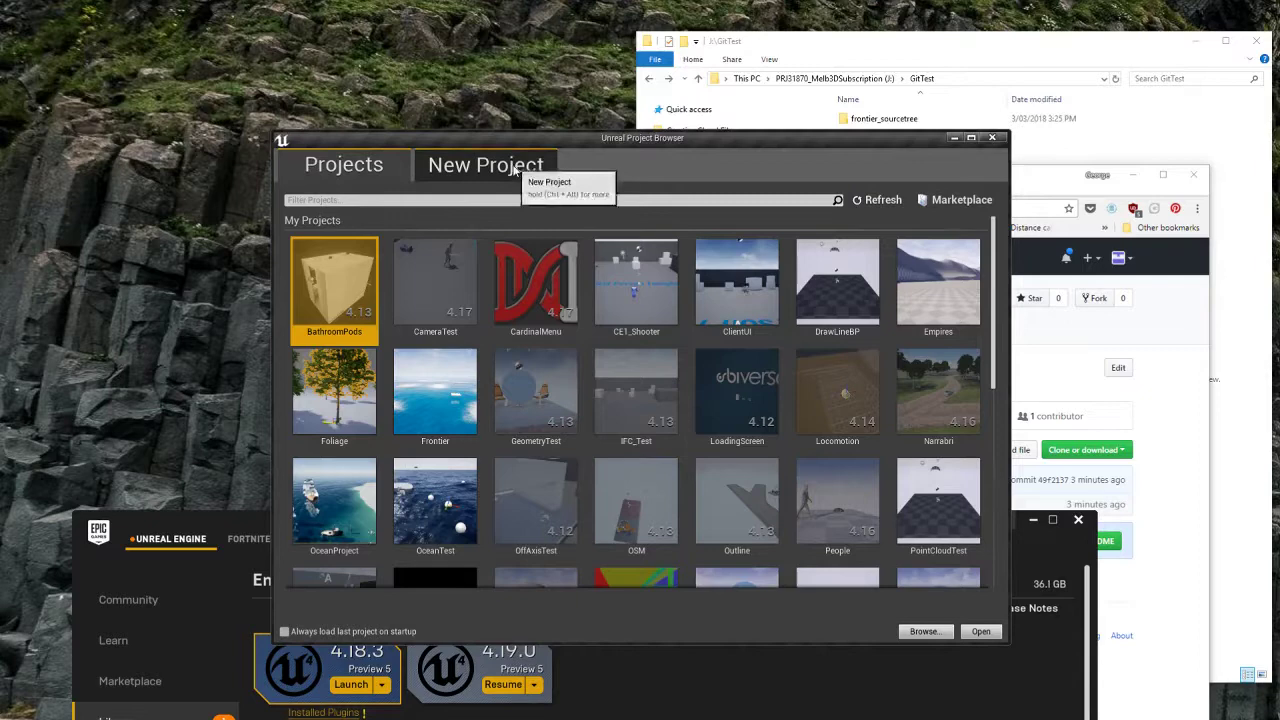
left_click(515, 171)
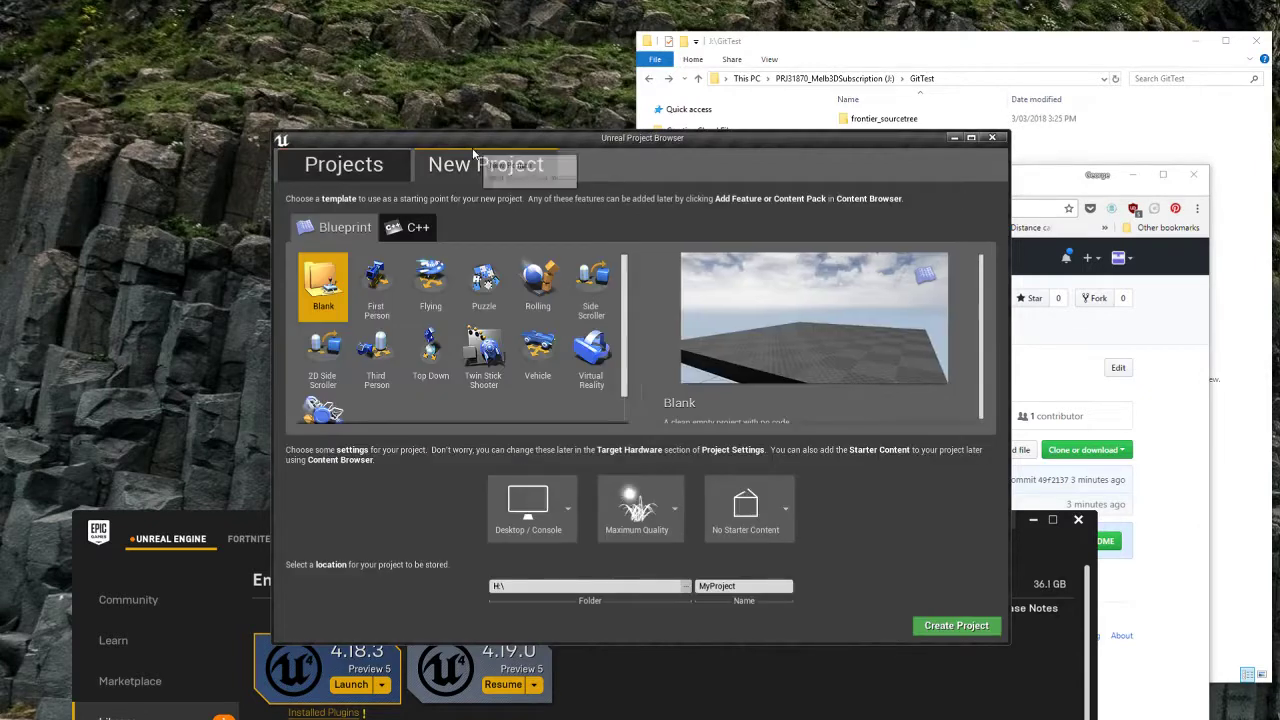
left_click(415, 230)
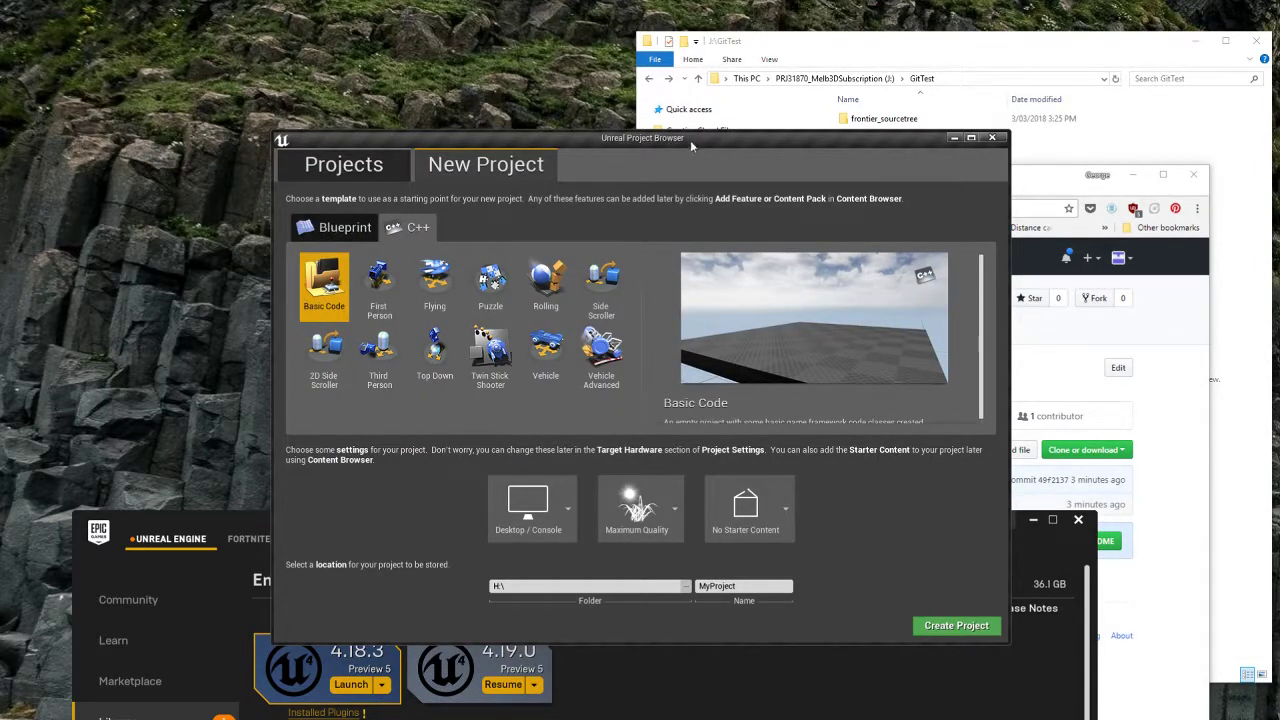
left_click(374, 287)
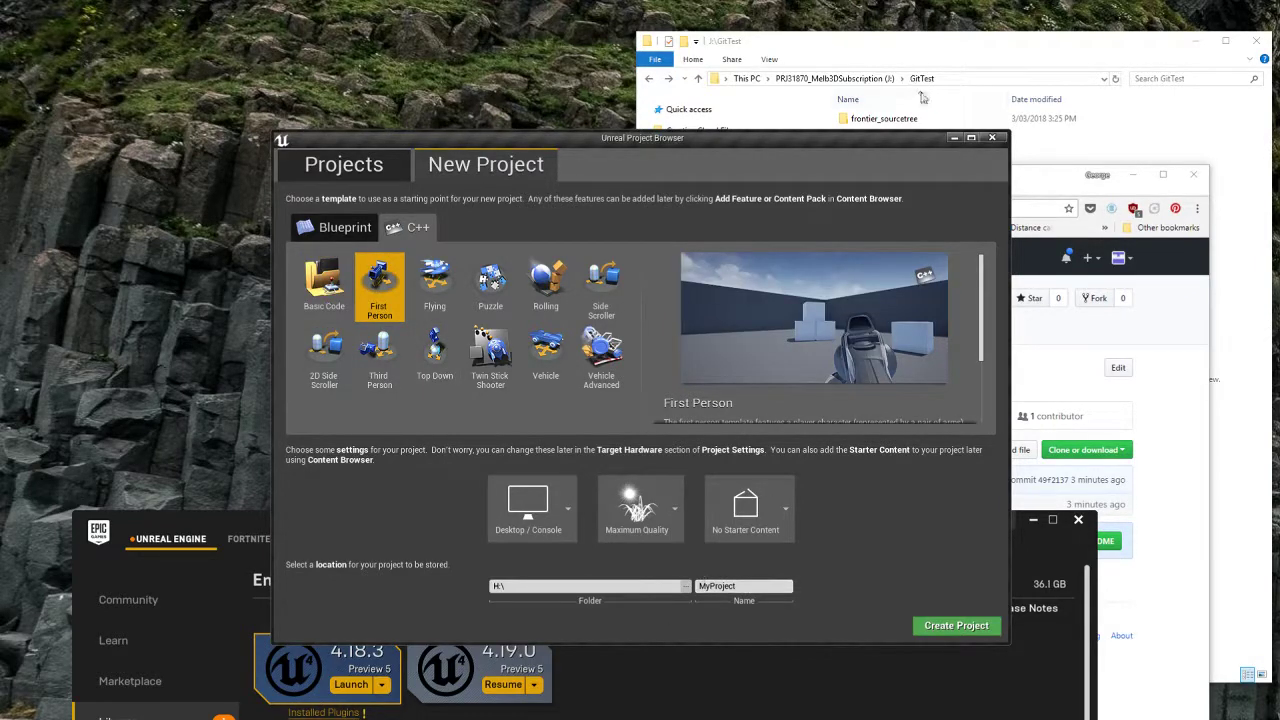
left_click(536, 585)
key("ctrl+a")
type("J:\\GitTest")
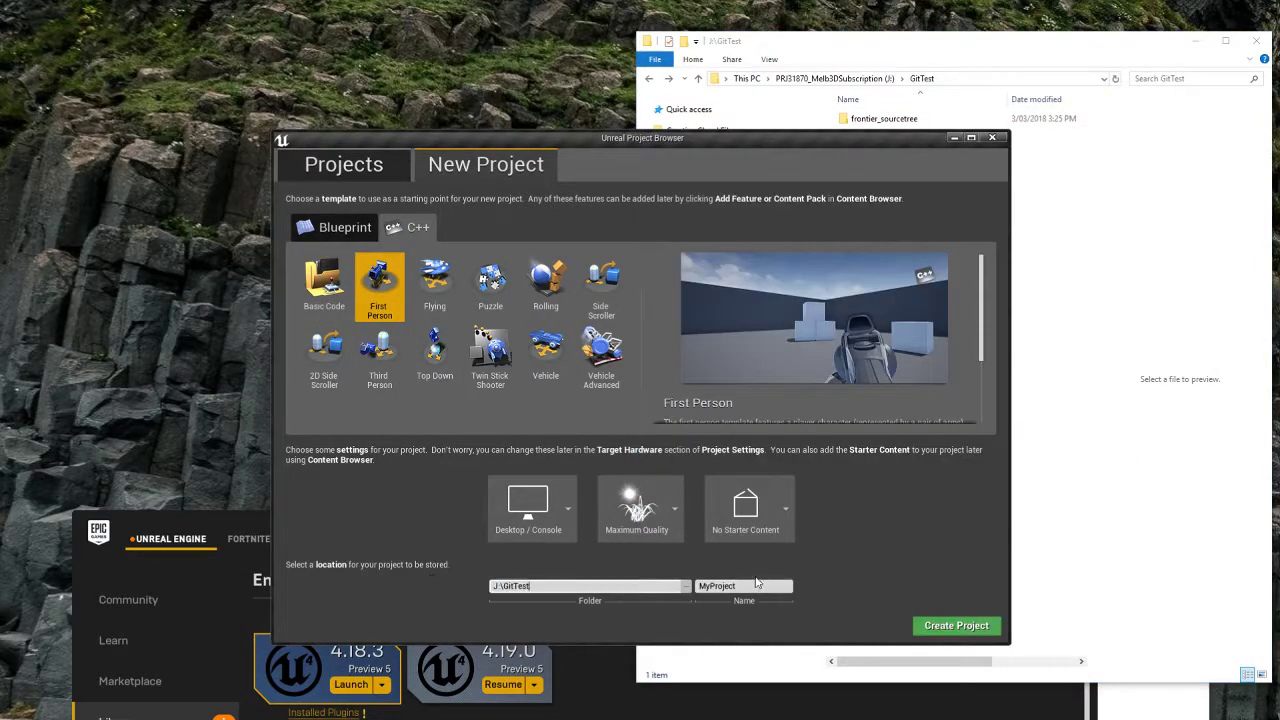
key("Tab")
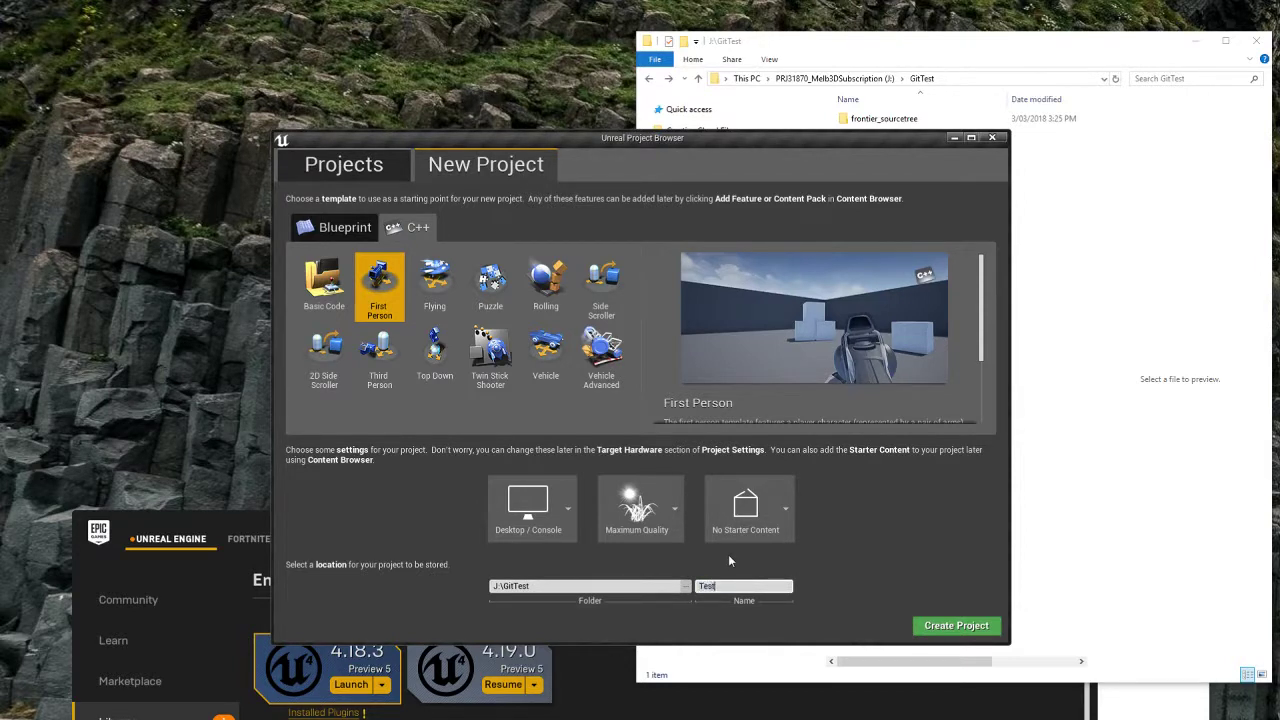
left_click(948, 630)
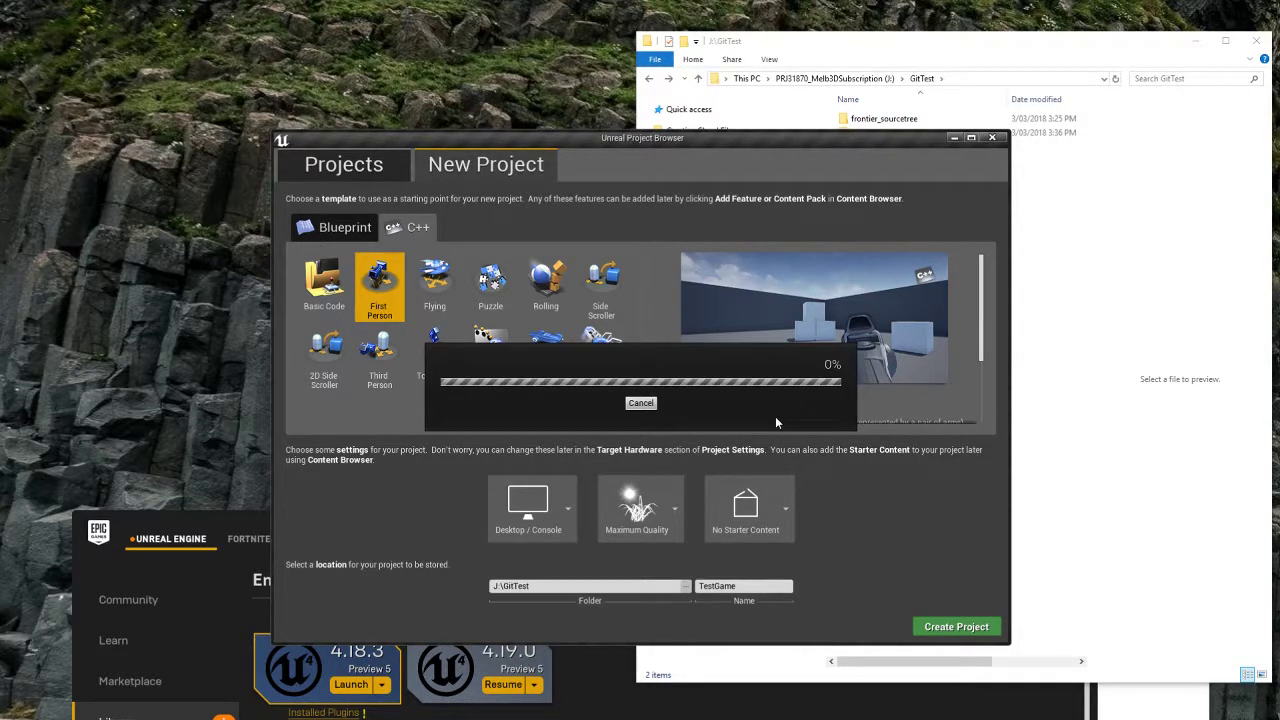
Step: Open the new TestGame folder in Explorer, then check the project generation progress
left_click(1026, 404)
double_click(876, 134)
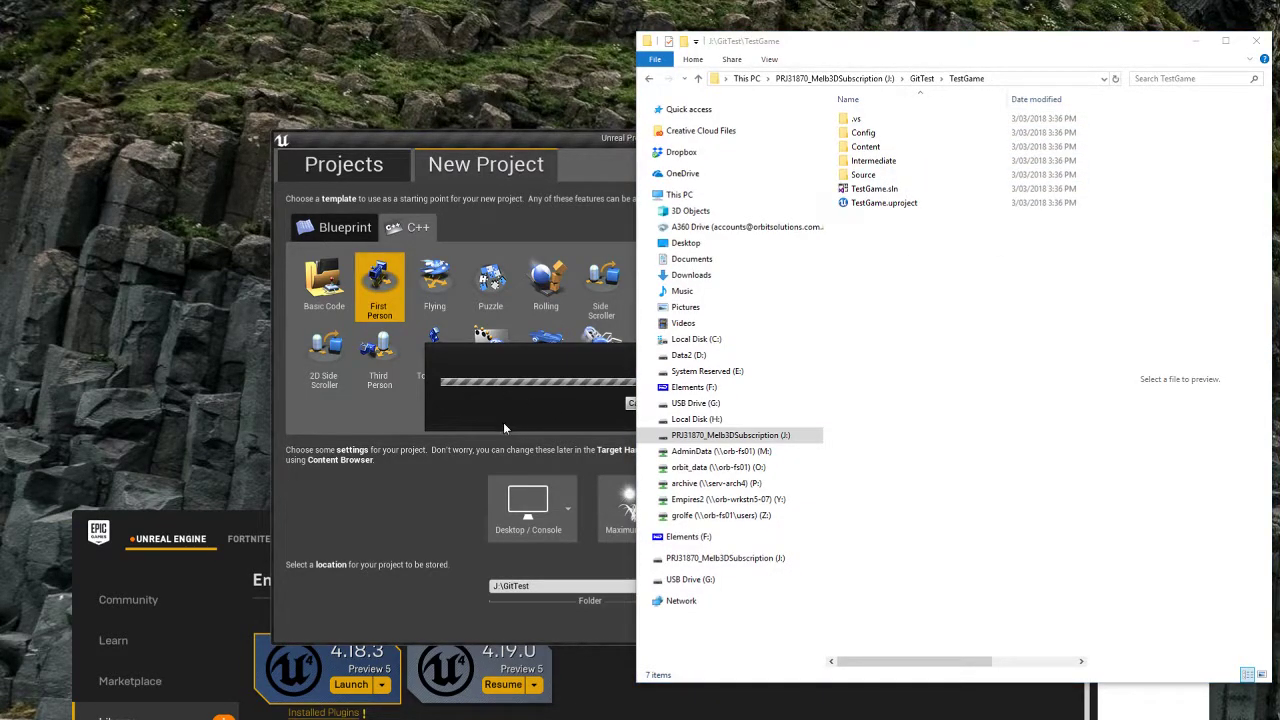
left_click(456, 465)
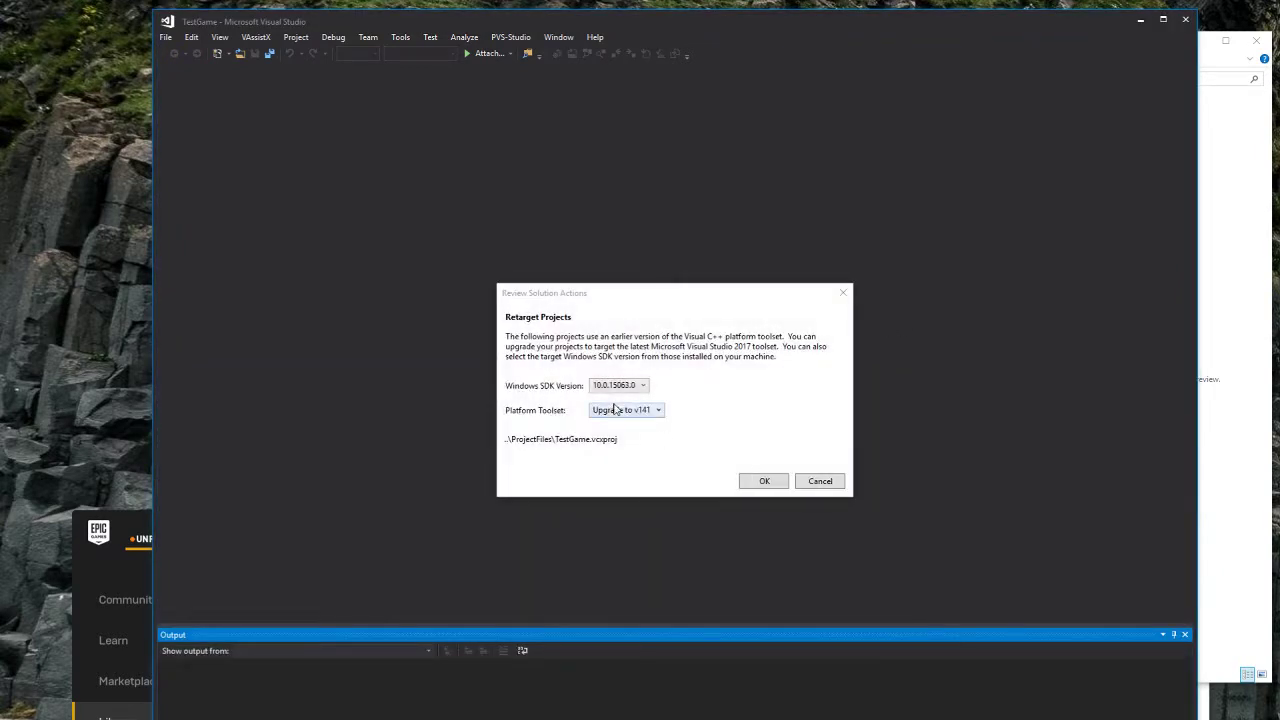
Step: Dismiss the retarget prompt, return Explorer to J:\GitTest, and close Visual Studio without saving
left_click(819, 481)
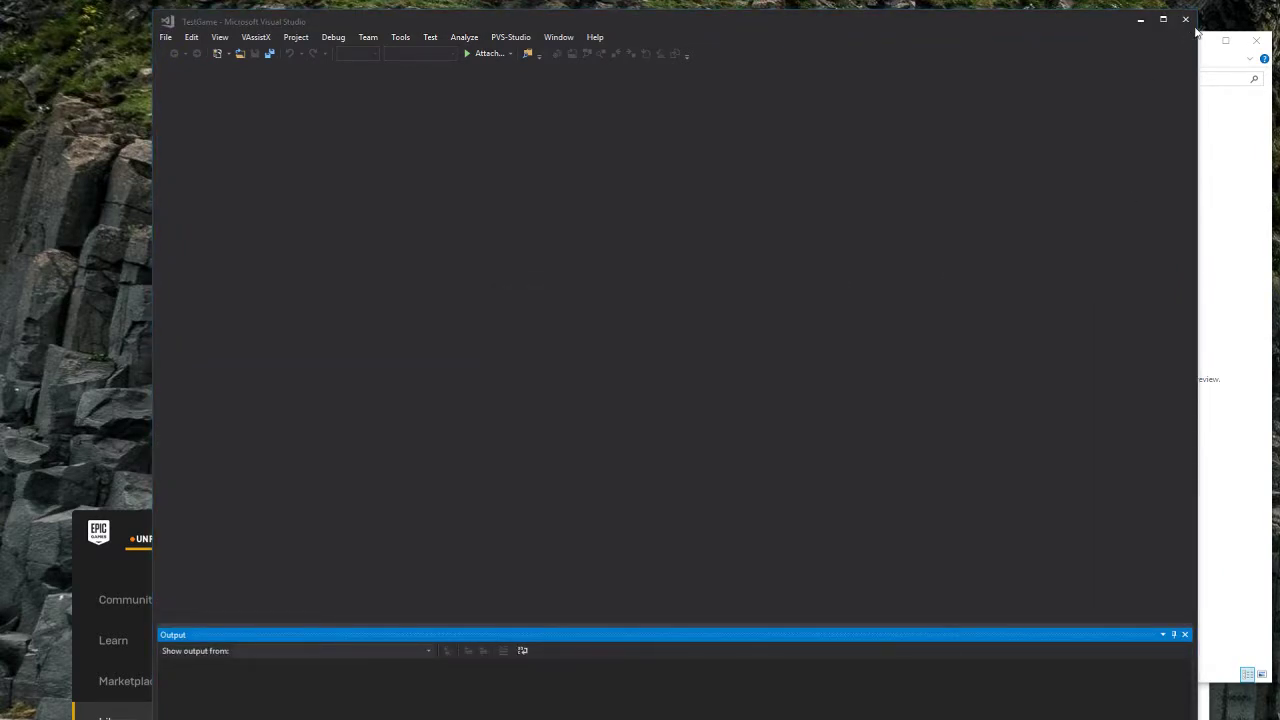
left_click(1208, 228)
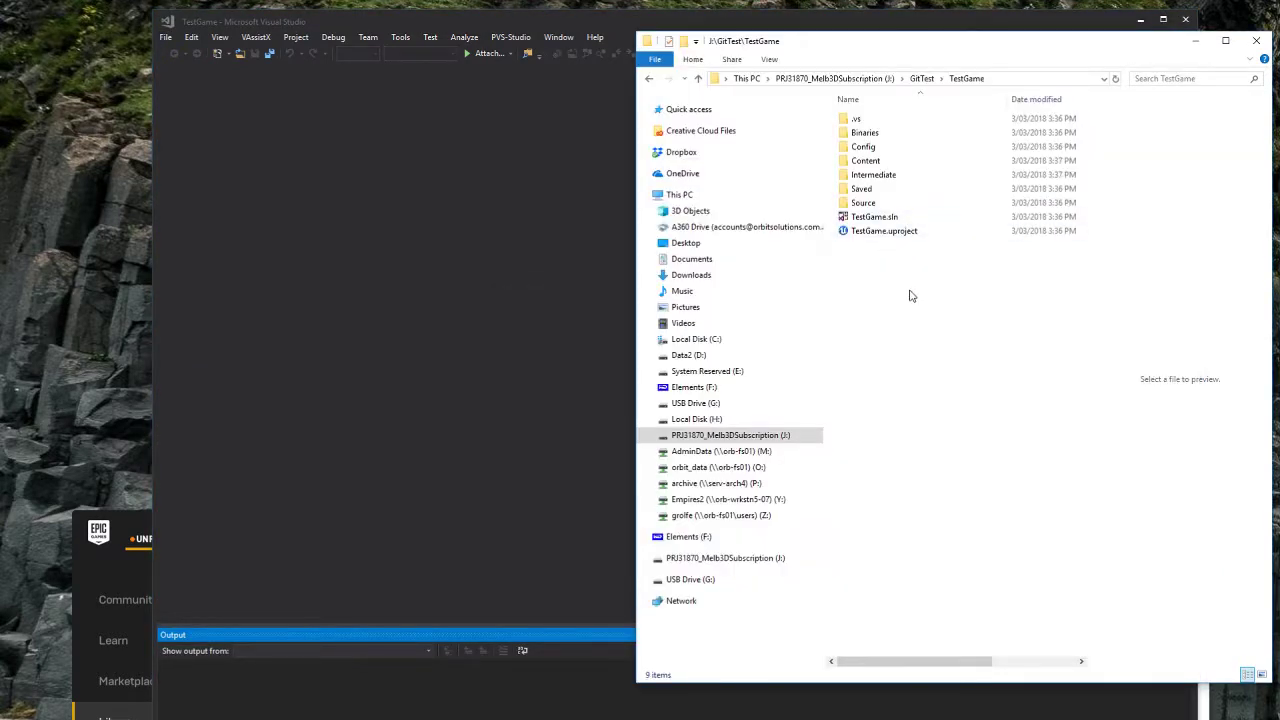
key("alt+Left")
left_click(910, 243)
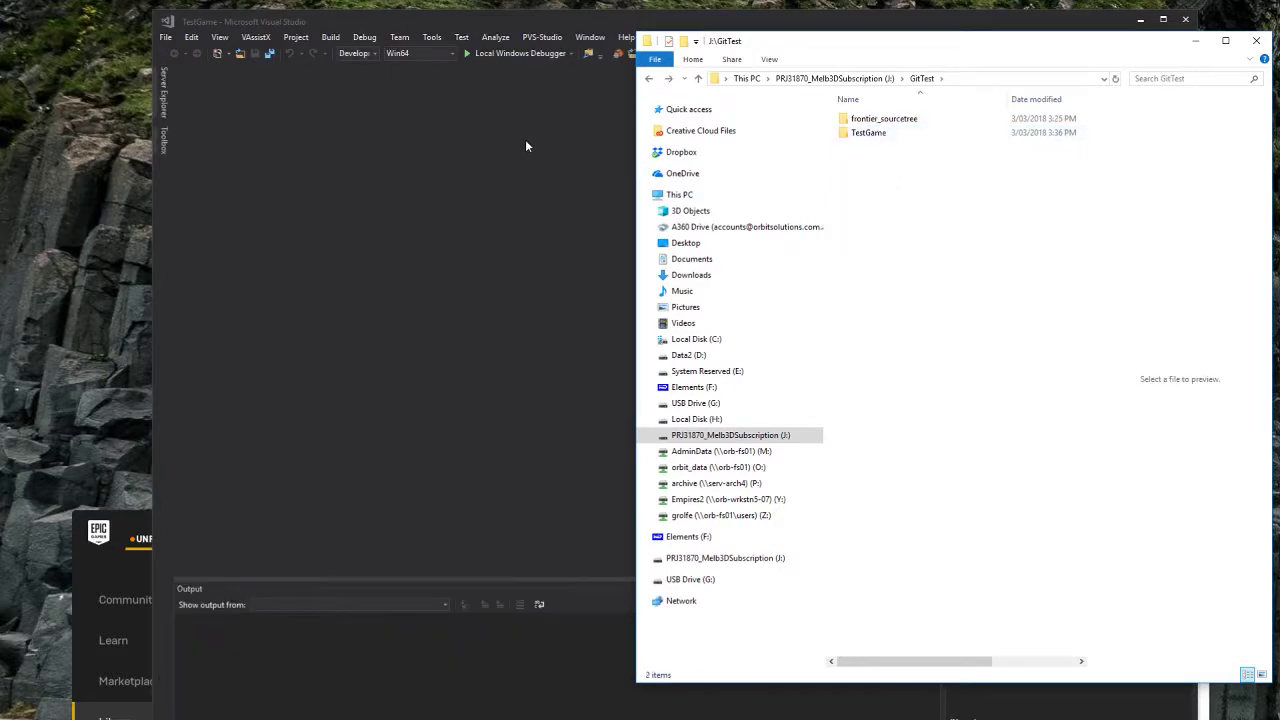
left_click(526, 146)
left_click(1185, 19)
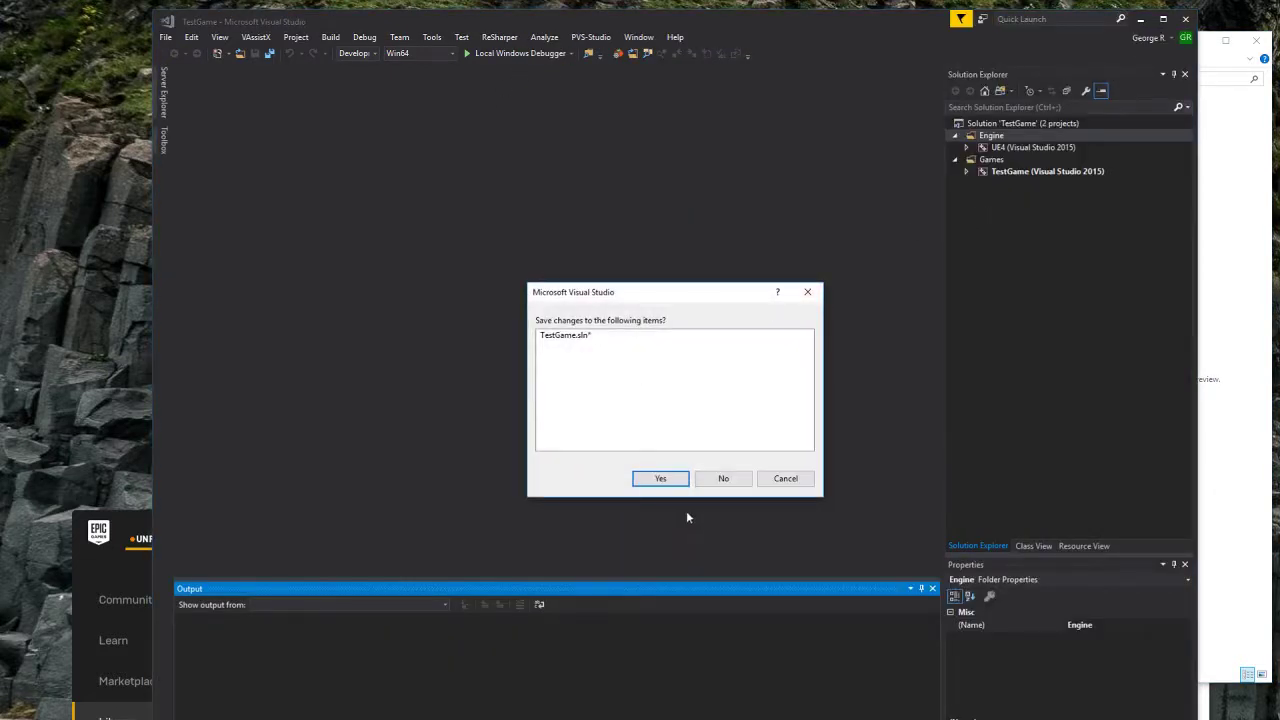
left_click(729, 479)
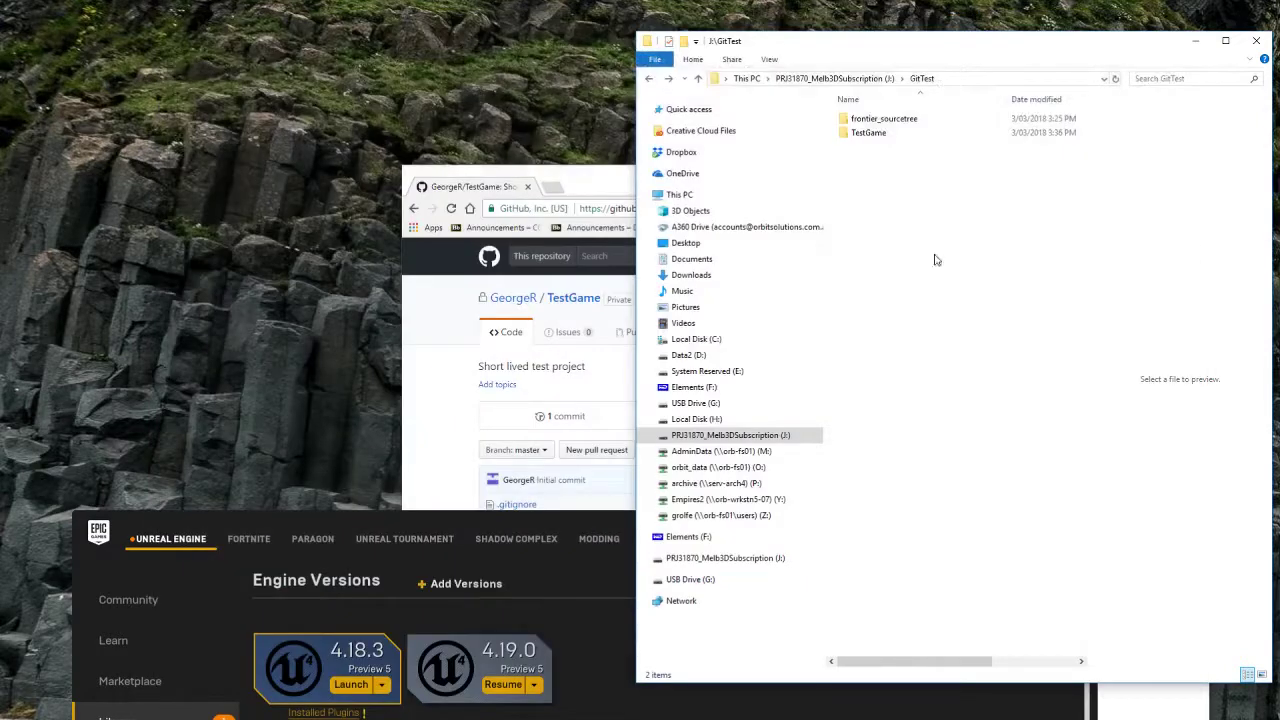
Step: Rename the TestGame folder to TestGame_
left_click(885, 135)
left_click(885, 135)
key("End")
type("_")
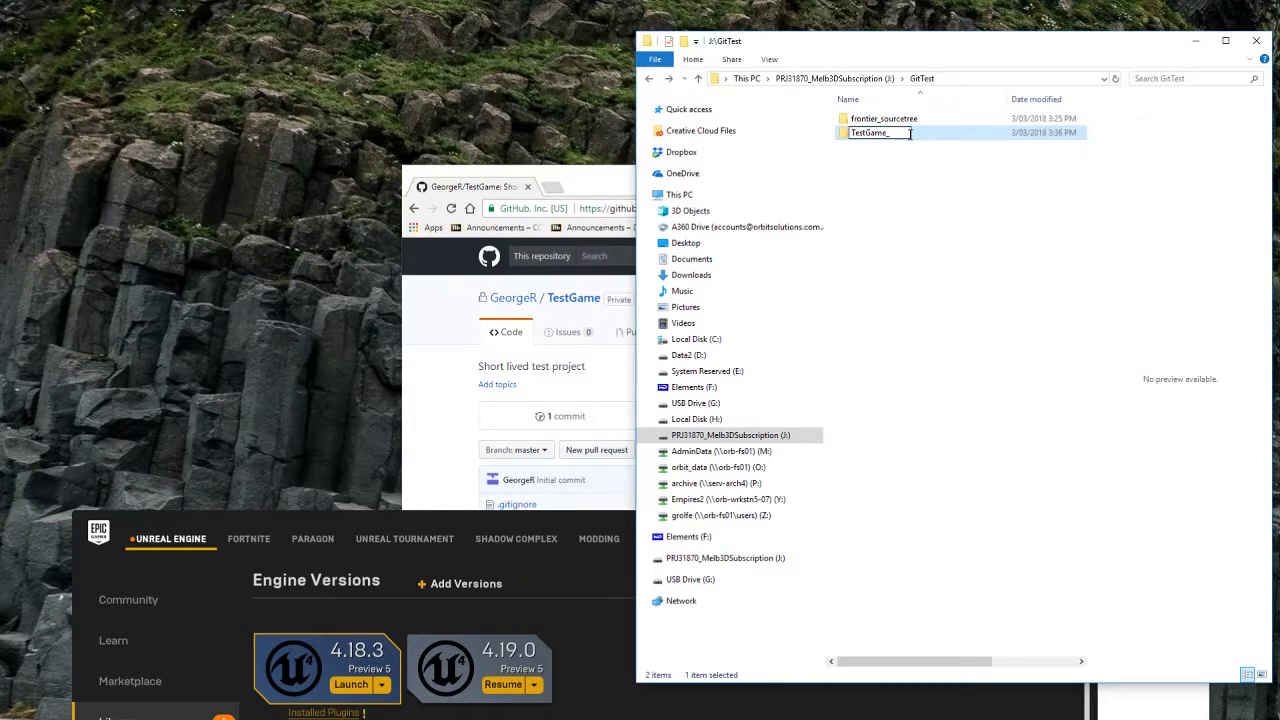
key("Return")
left_click(918, 210)
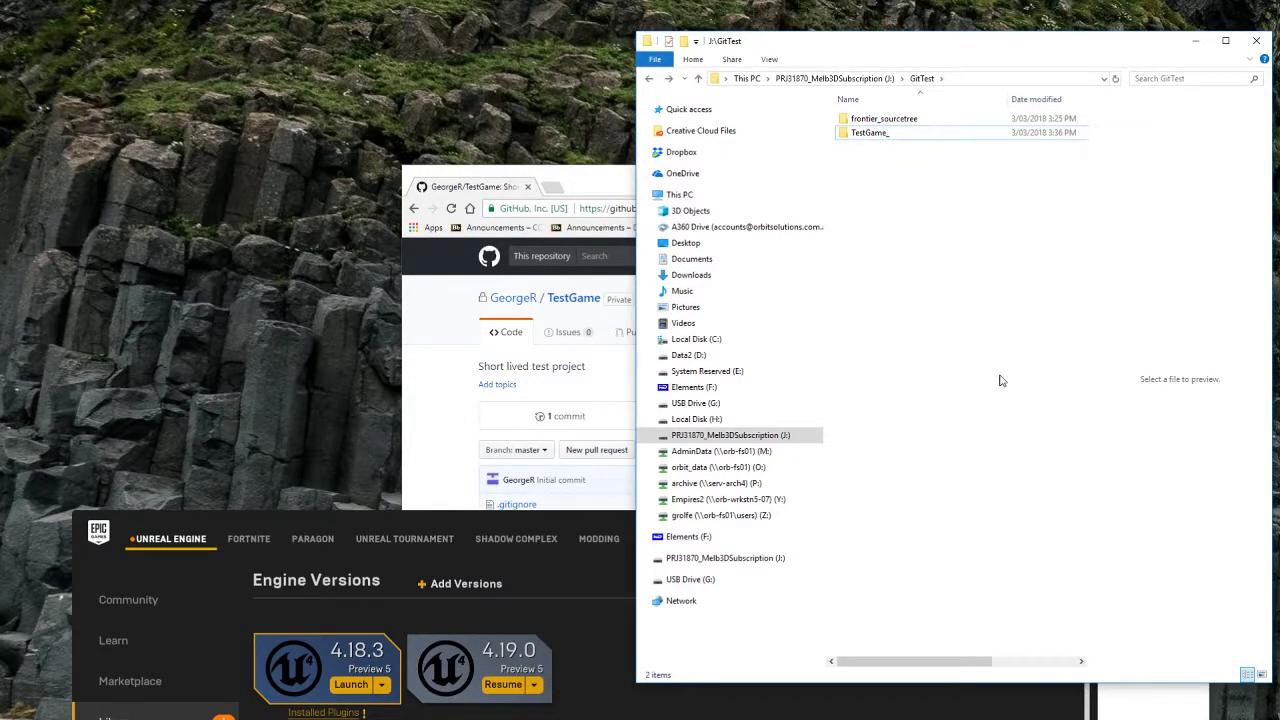
Step: Launch Sourcetree from the Windows search
key("super")
type("so")
key("Return")
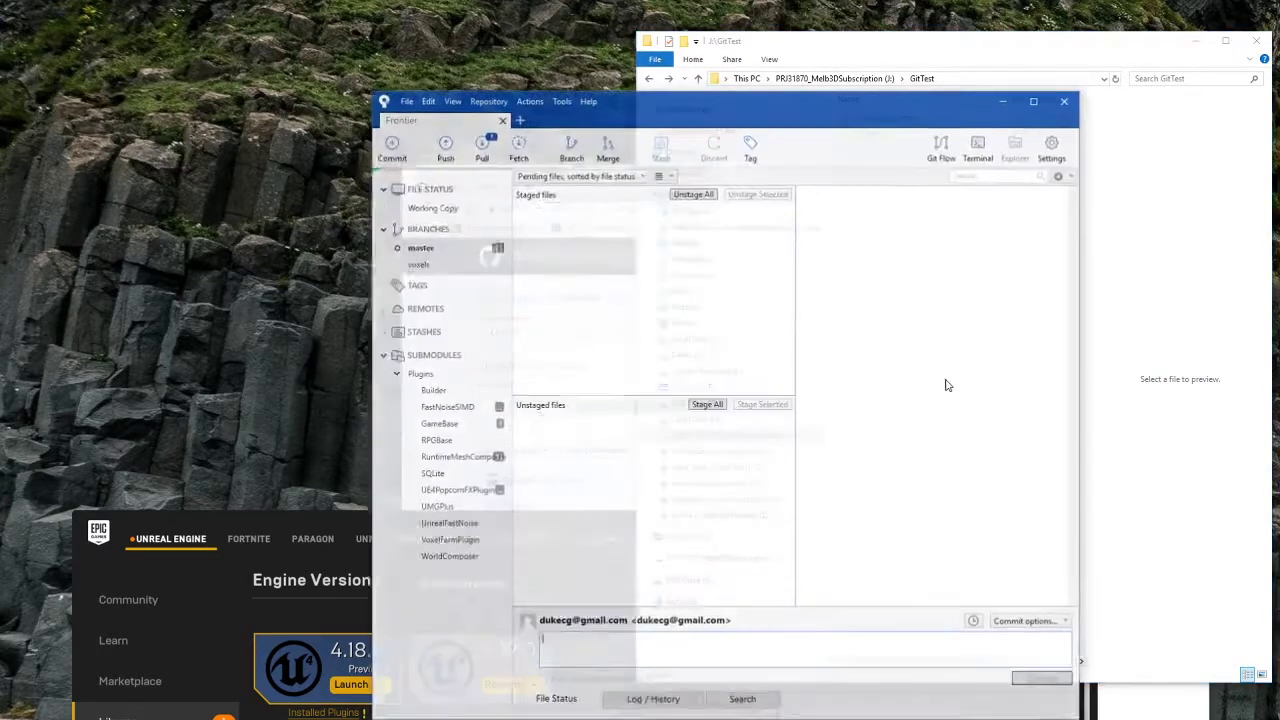
Step: Start a Sourcetree clone using the GitHub TestGame repository URL as the source
left_click(405, 99)
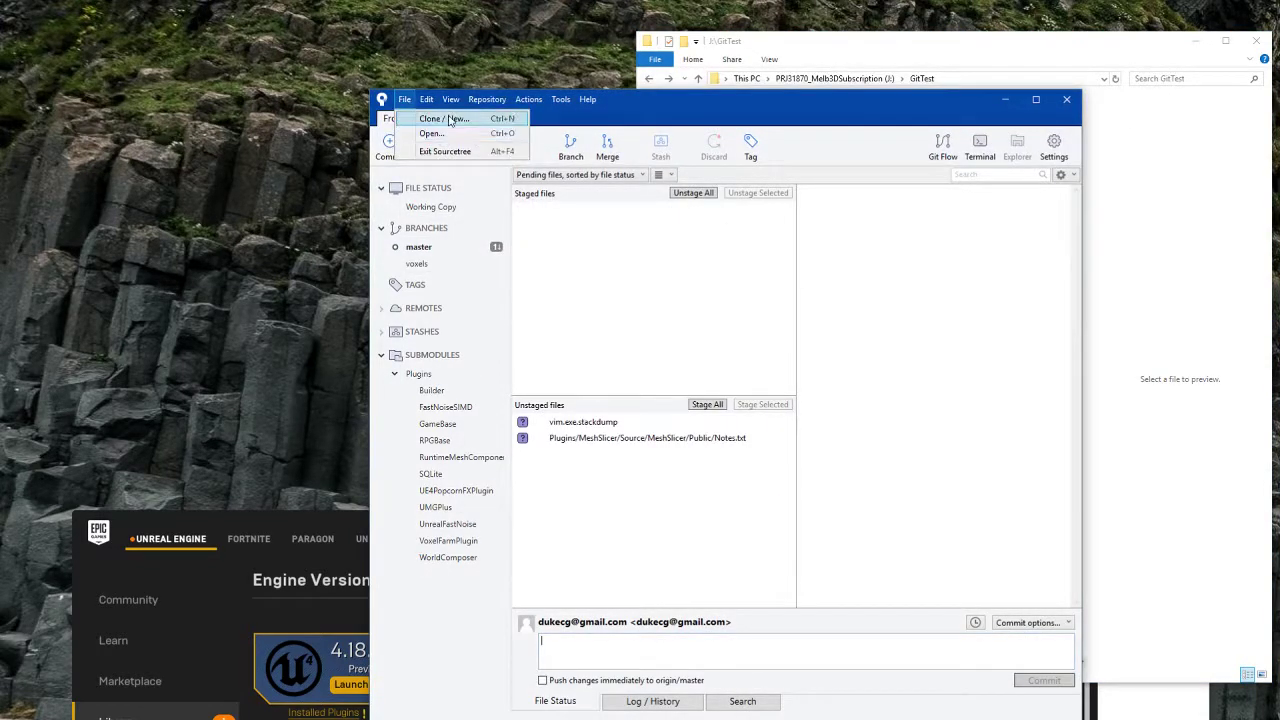
left_click(435, 114)
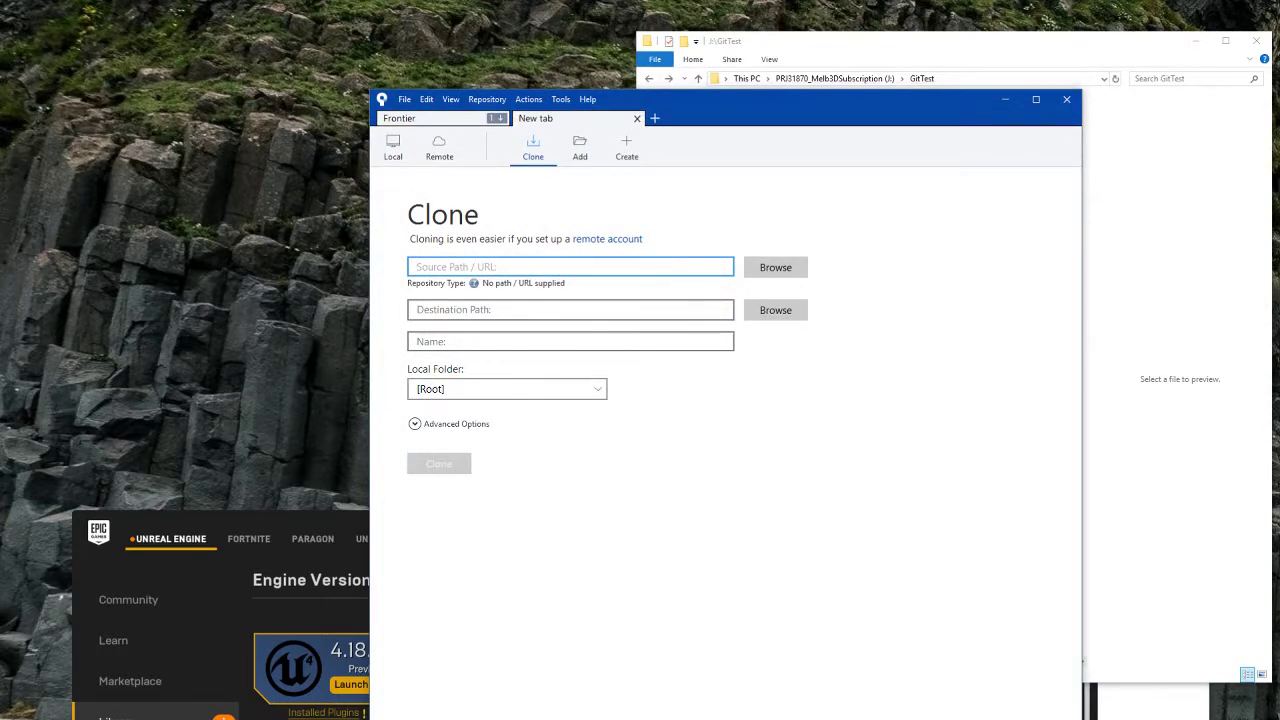
mouse_move(316, 718)
left_click(373, 700)
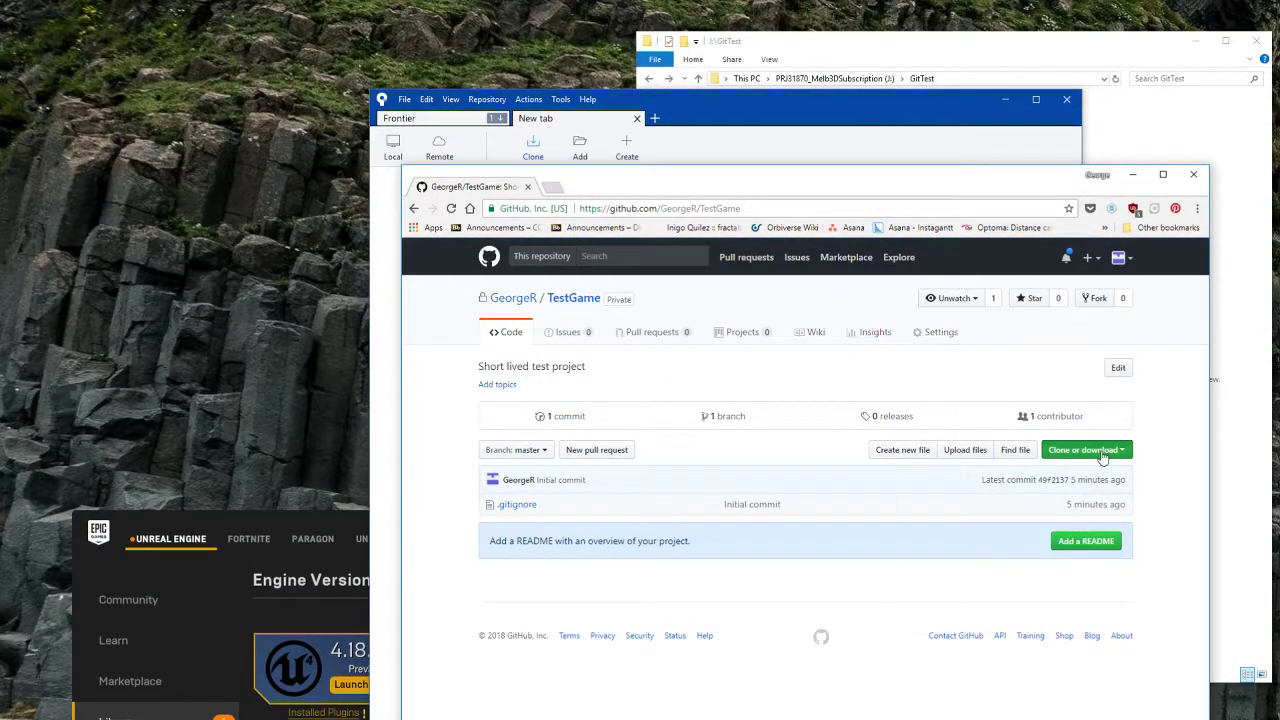
left_click(1100, 452)
left_click(1043, 520)
key("ctrl+c")
left_click(893, 128)
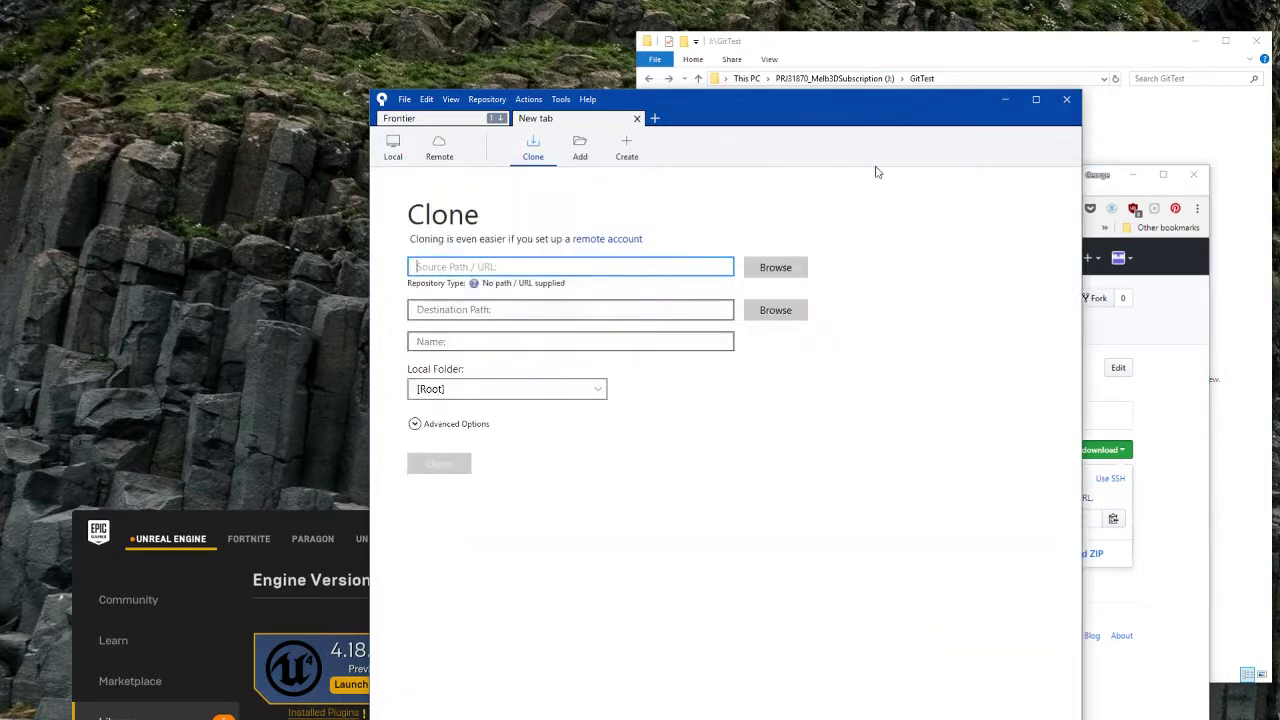
key("ctrl+v")
Step: Set the clone destination to J:\GitTest\TestGame and clone the repository
left_click(828, 79)
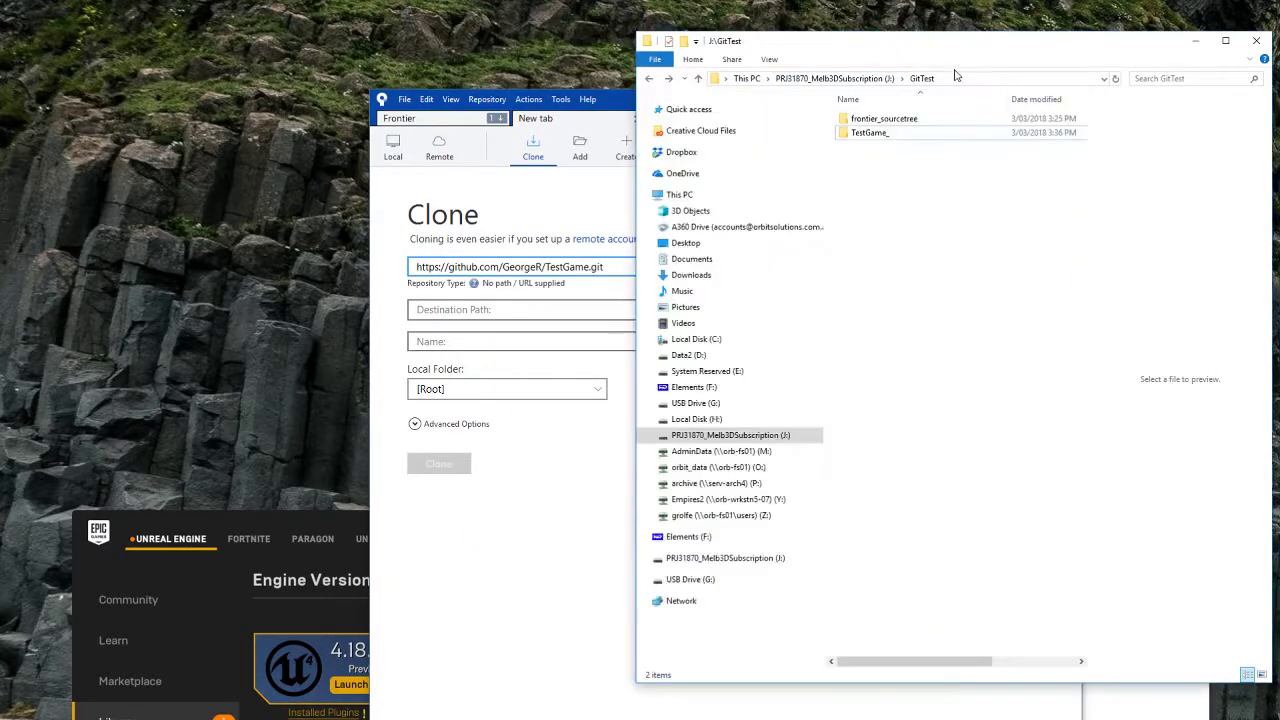
left_click(962, 79)
key("ctrl+c")
left_click(483, 309)
key("ctrl+v")
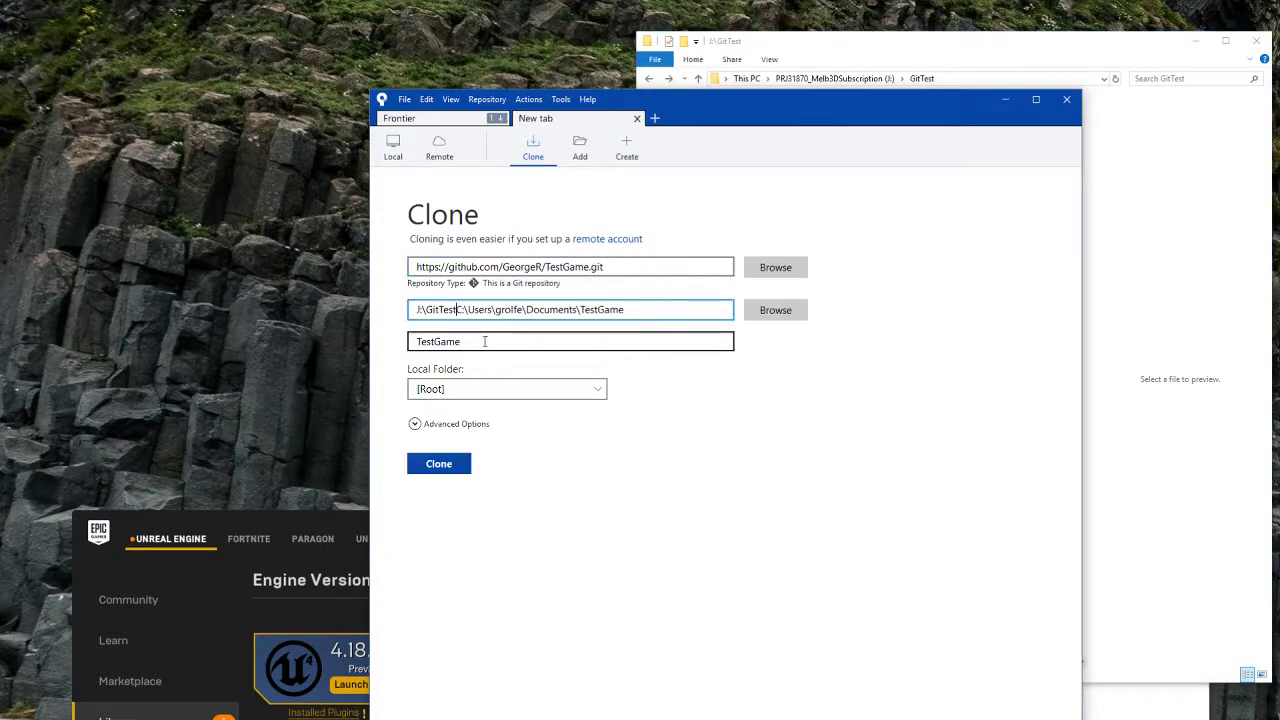
left_click(520, 342)
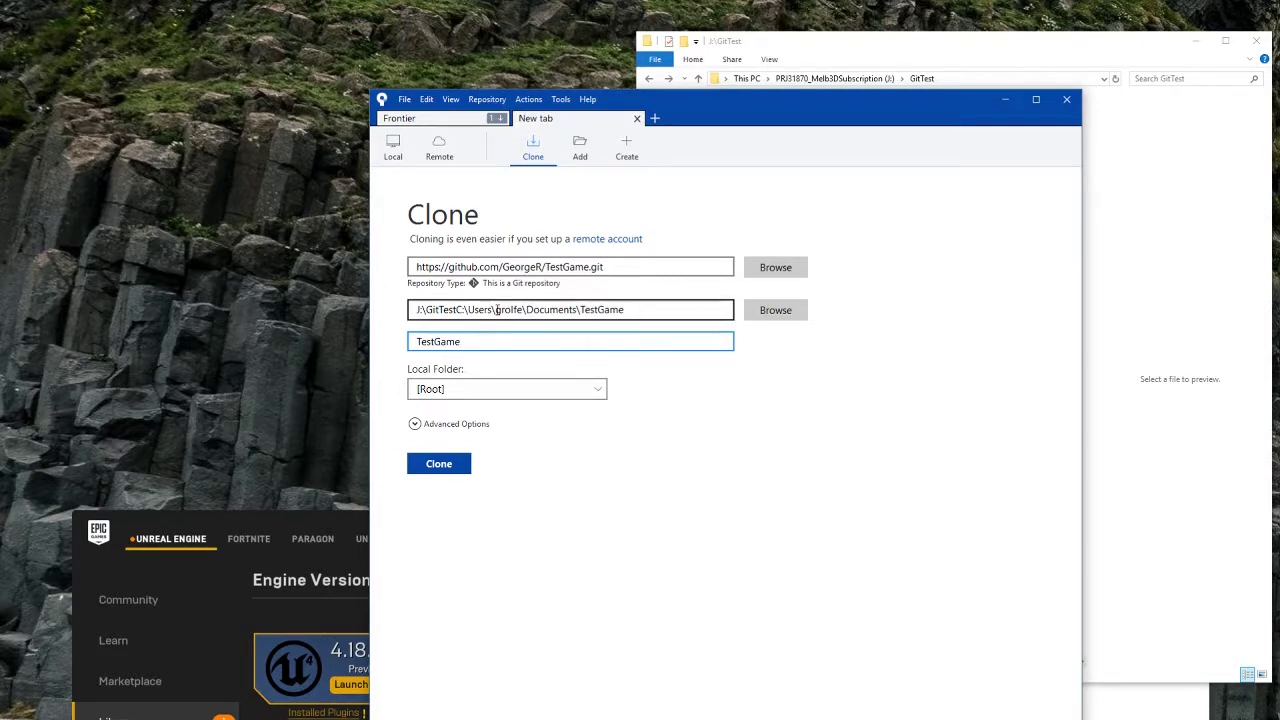
left_click_drag(461, 311, 640, 306)
key("BackSpace")
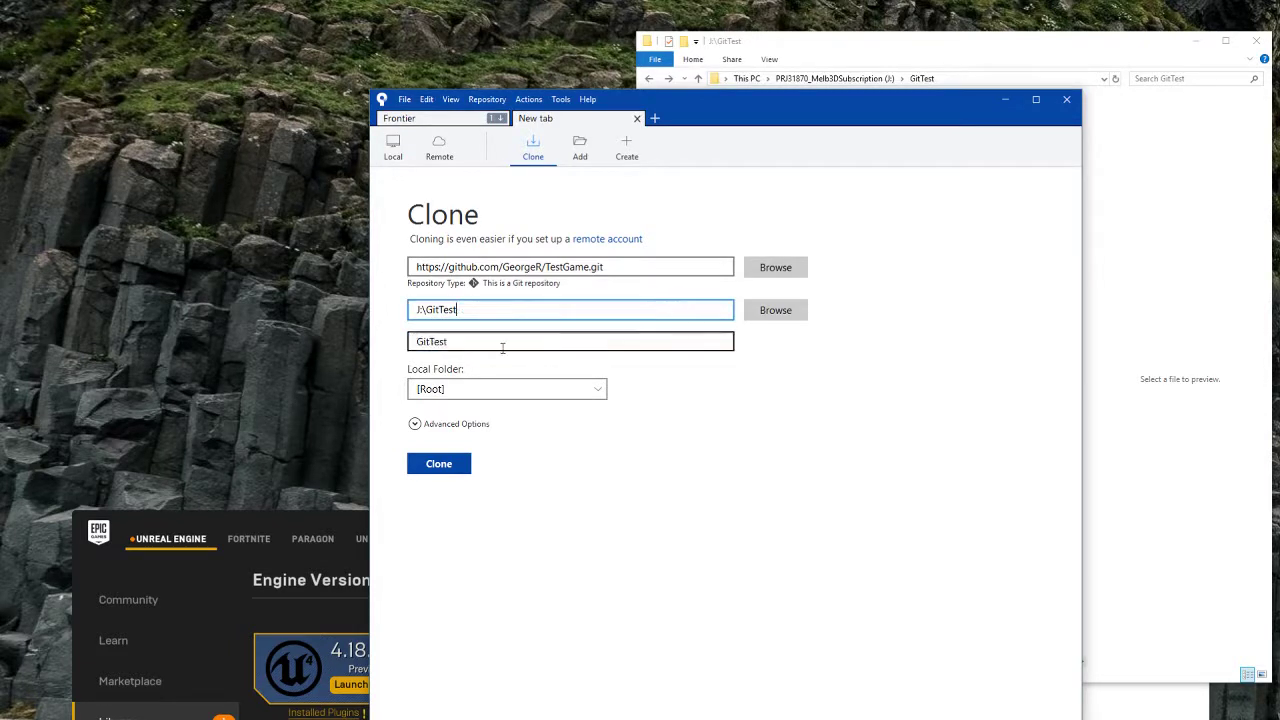
type("\\TestGame")
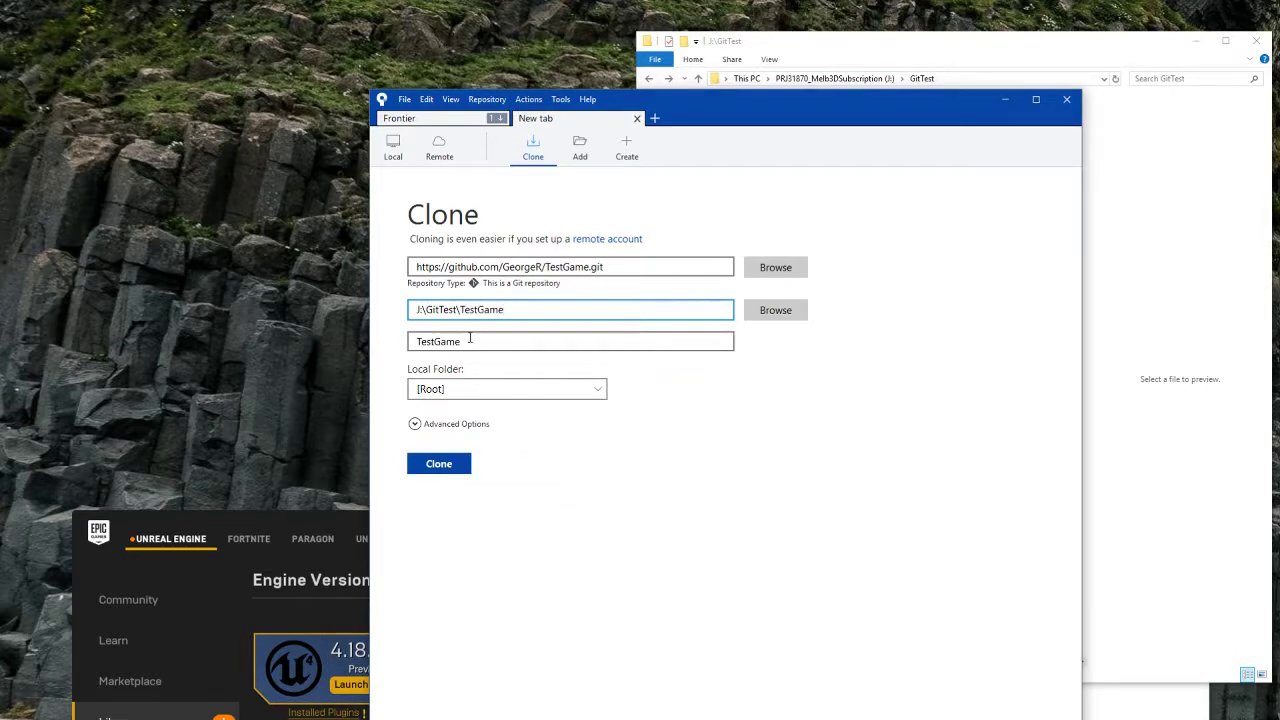
left_click(437, 466)
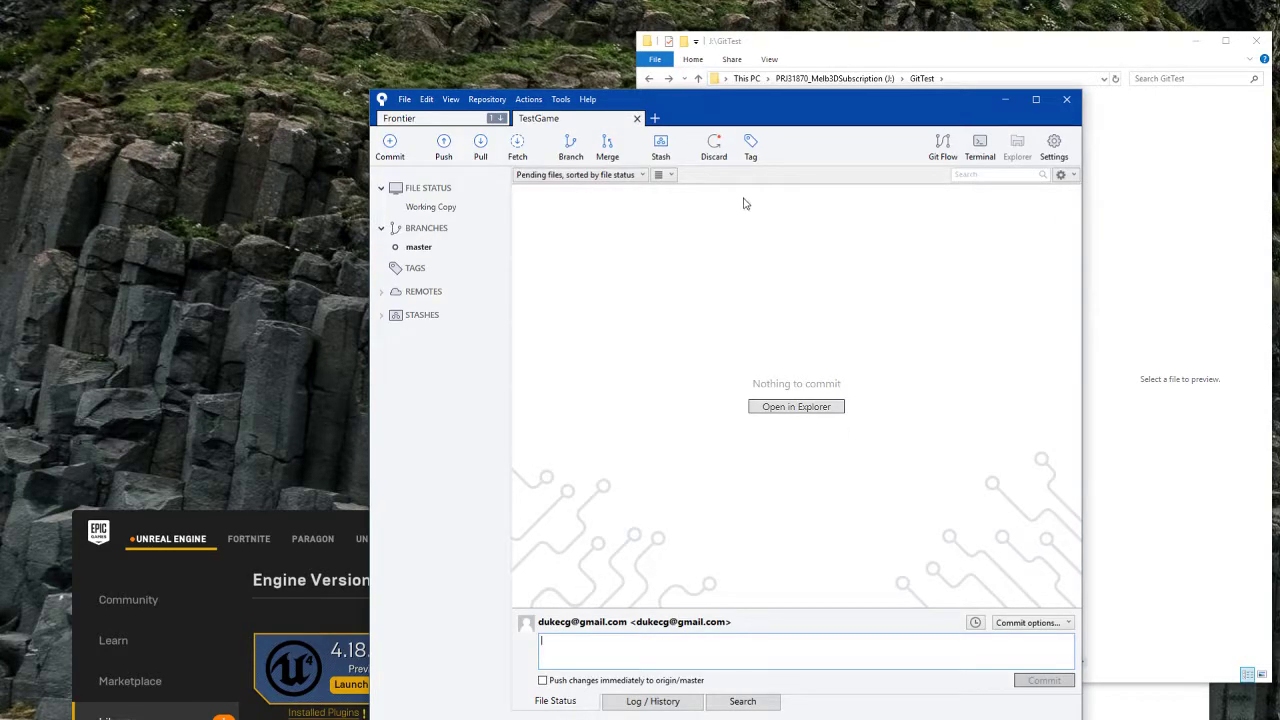
Step: Move the nine project items from TestGame_ into the cloned J:\GitTest\TestGame folder
left_click(878, 83)
double_click(900, 133)
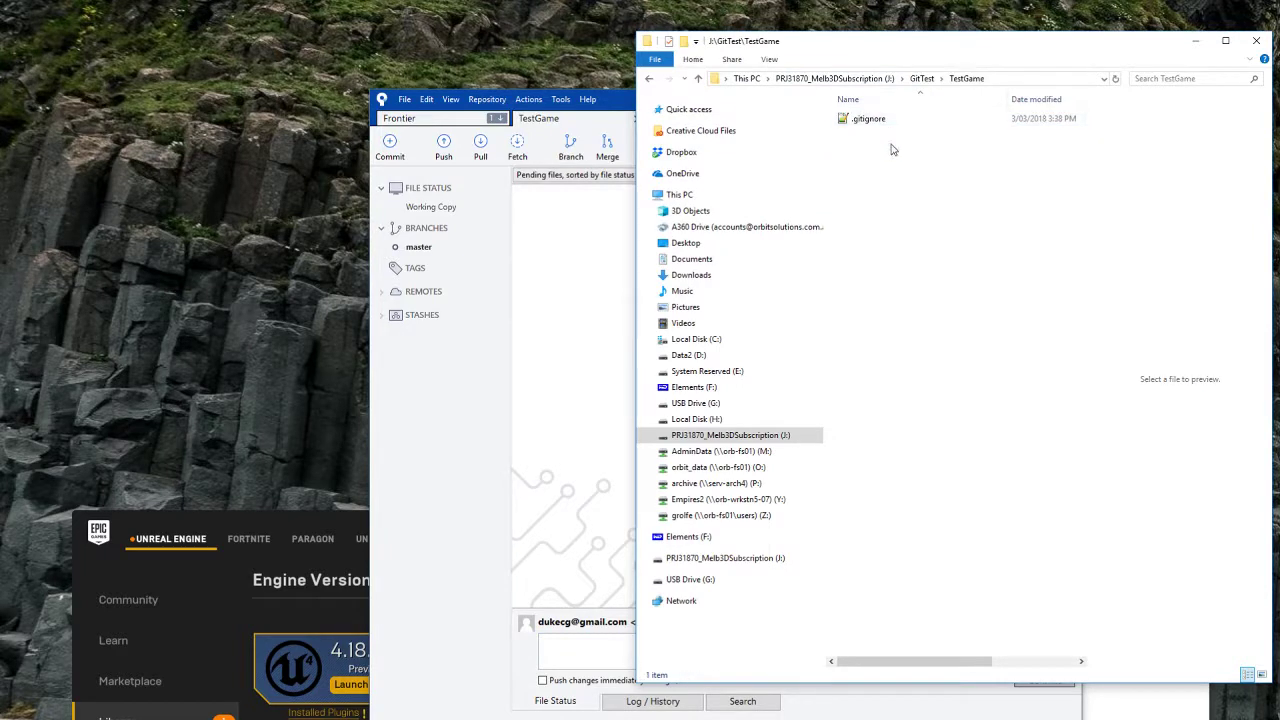
left_click(907, 166)
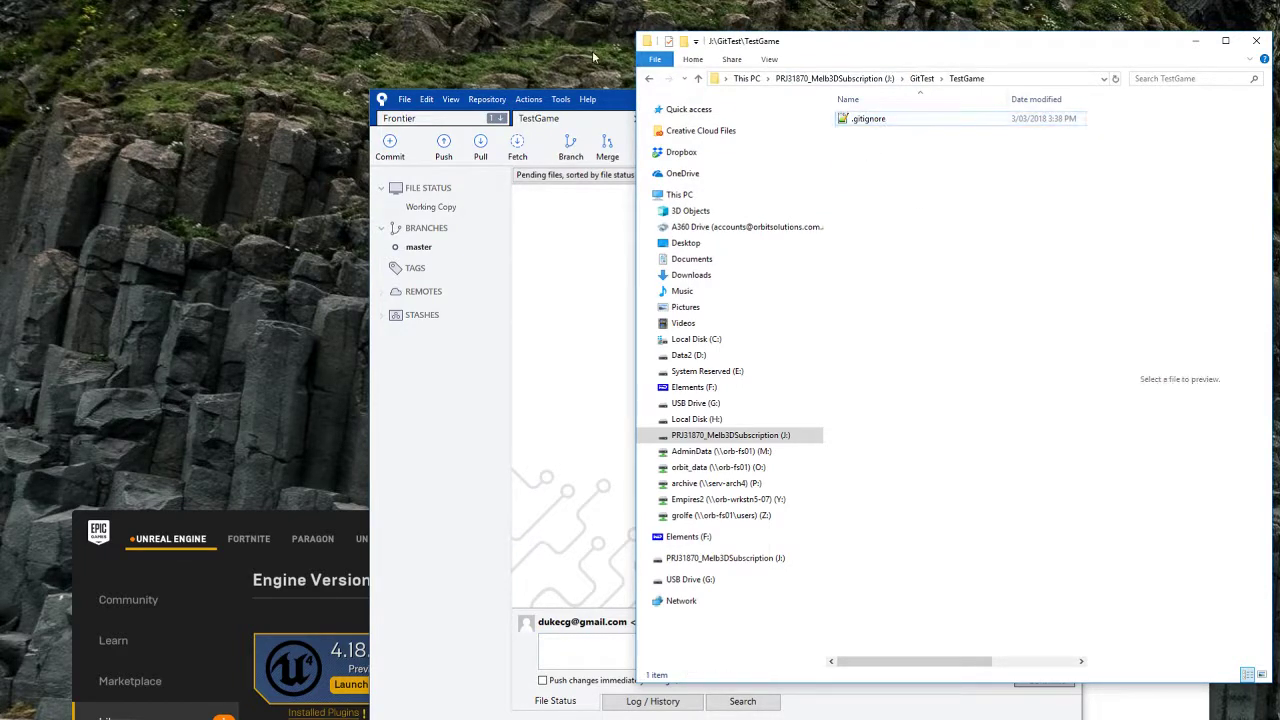
left_click(649, 79)
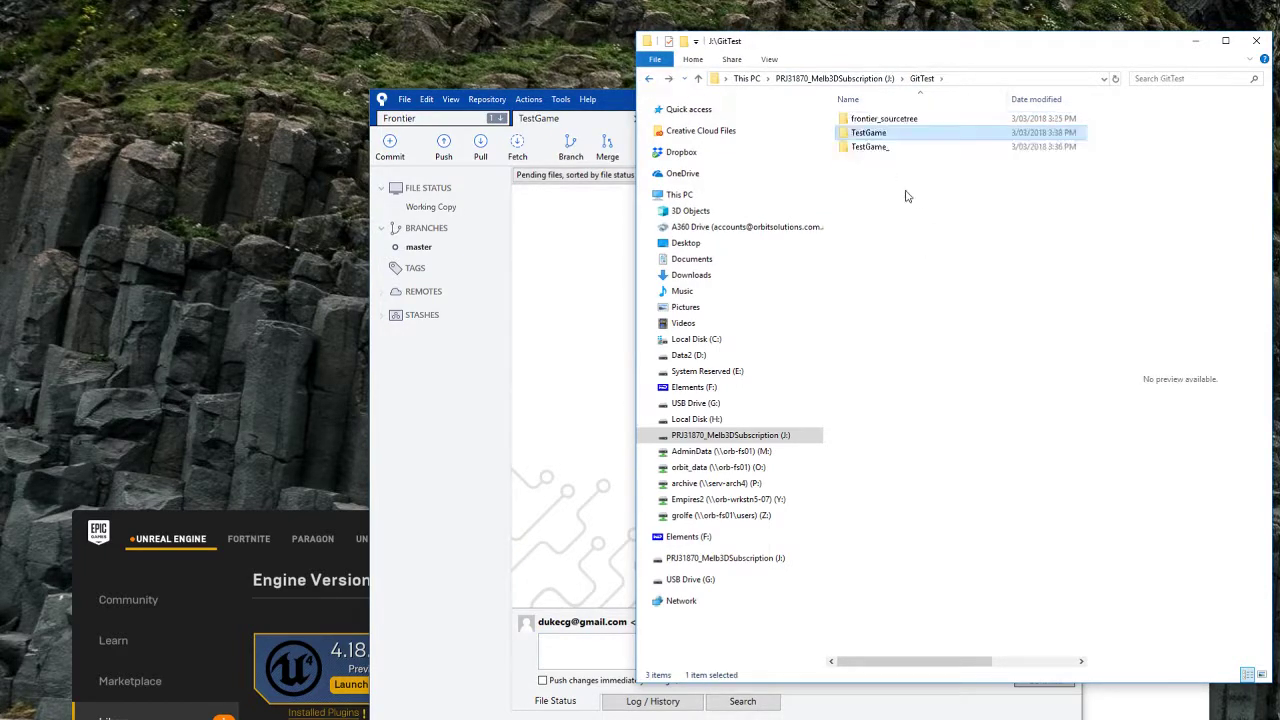
double_click(890, 147)
left_click_drag(985, 345, 830, 110)
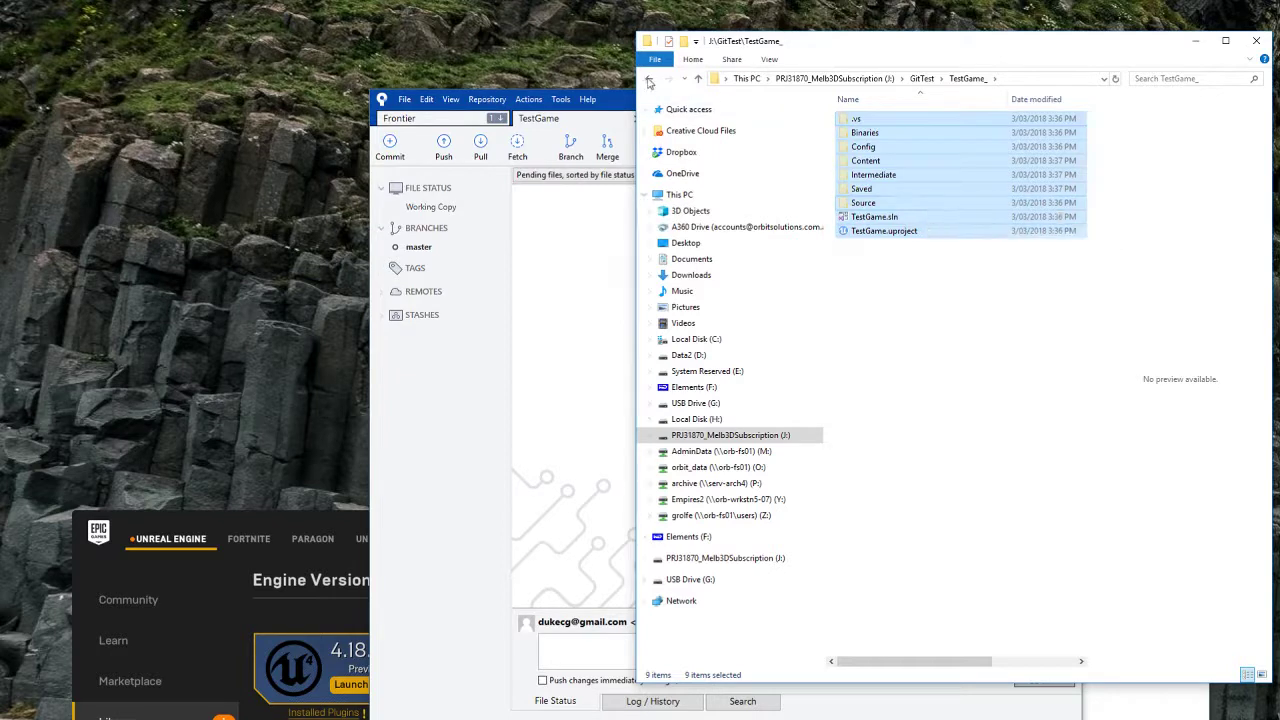
left_click(649, 78)
double_click(863, 118)
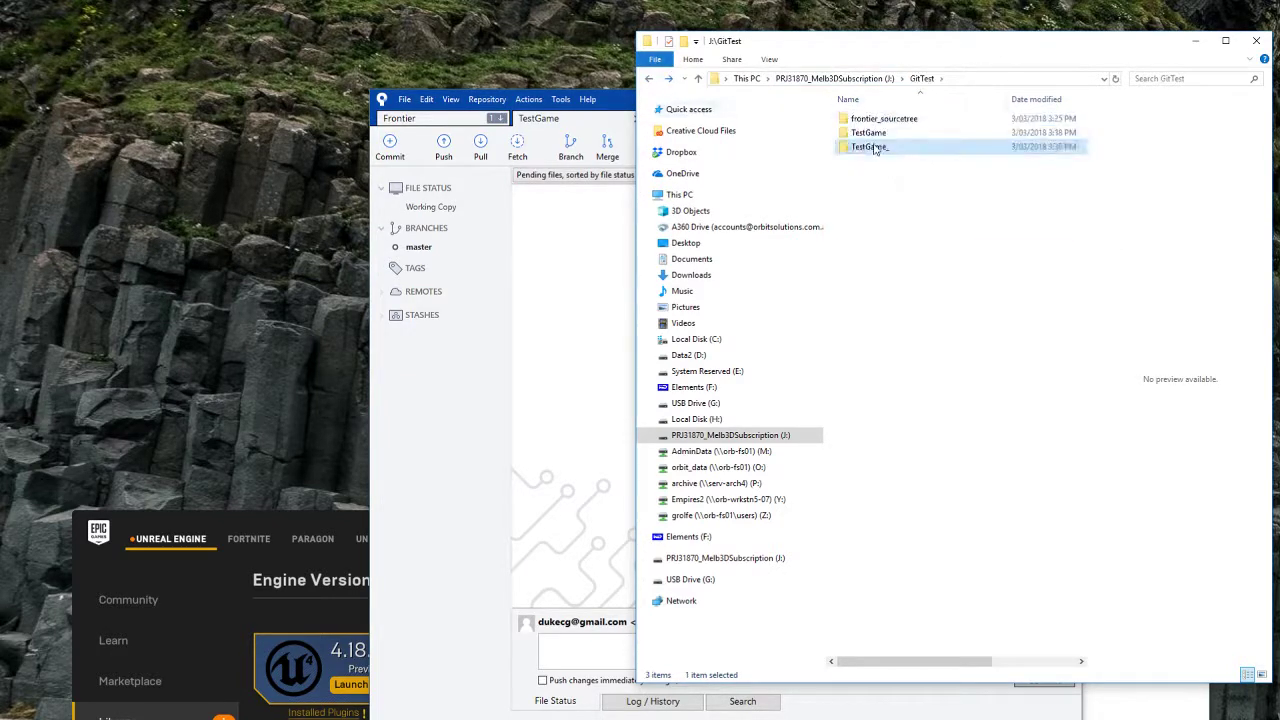
double_click(860, 154)
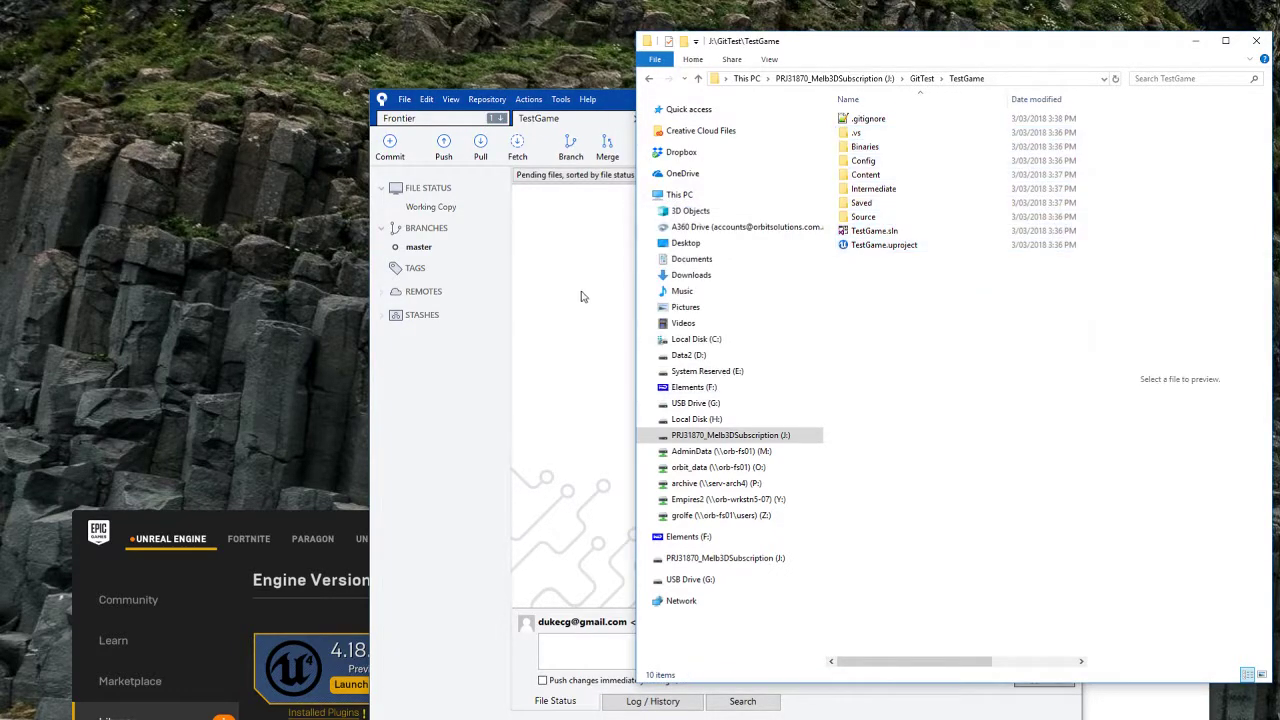
Step: Review the untracked project files in Sourcetree's Working Copy view and enlarge the window
left_click(589, 282)
left_click(450, 210)
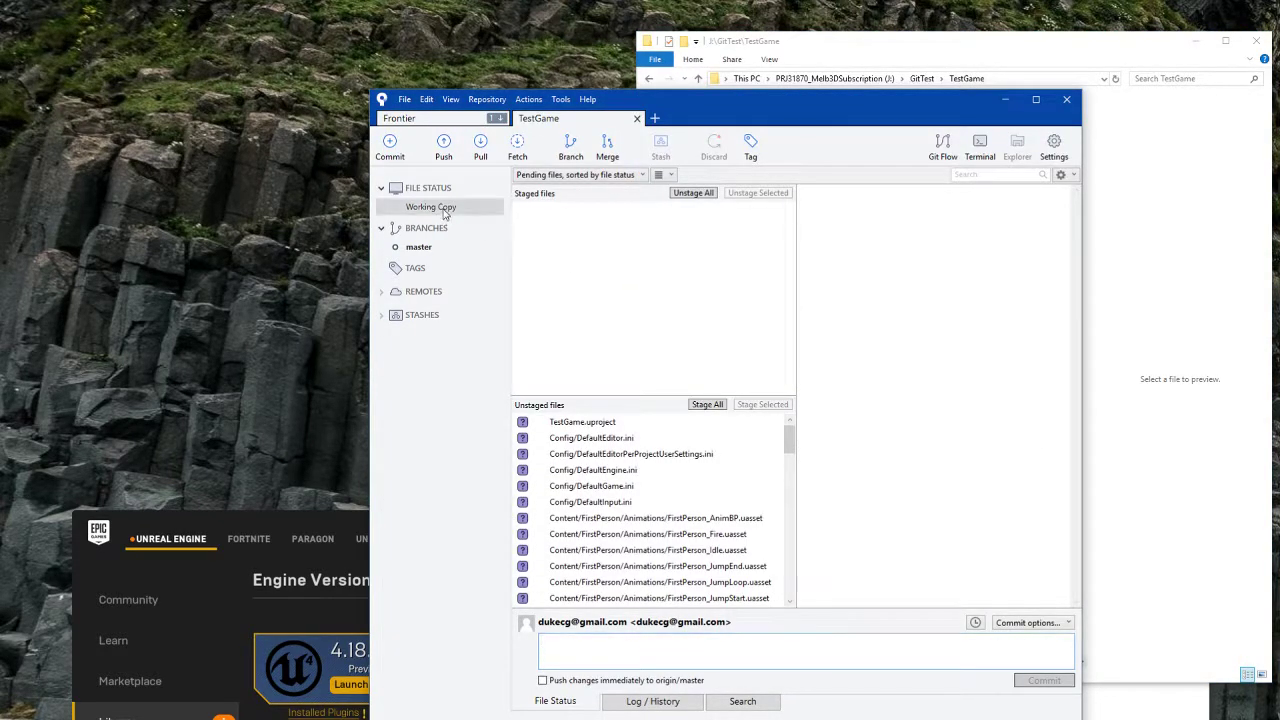
left_click(641, 455)
left_click_drag(790, 440, 806, 406)
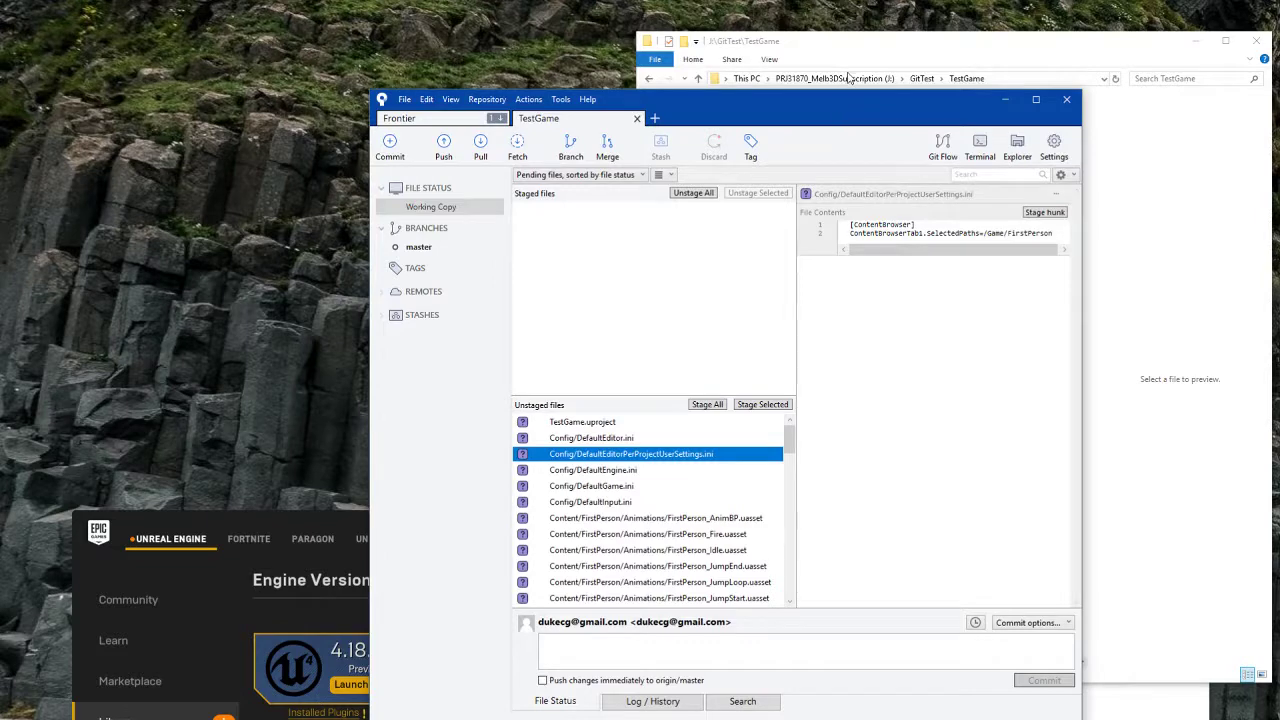
mouse_move(790, 440)
left_mouse_down()
mouse_move(781, 596)
mouse_move(788, 447)
left_mouse_up()
left_click(912, 46)
left_click(622, 470)
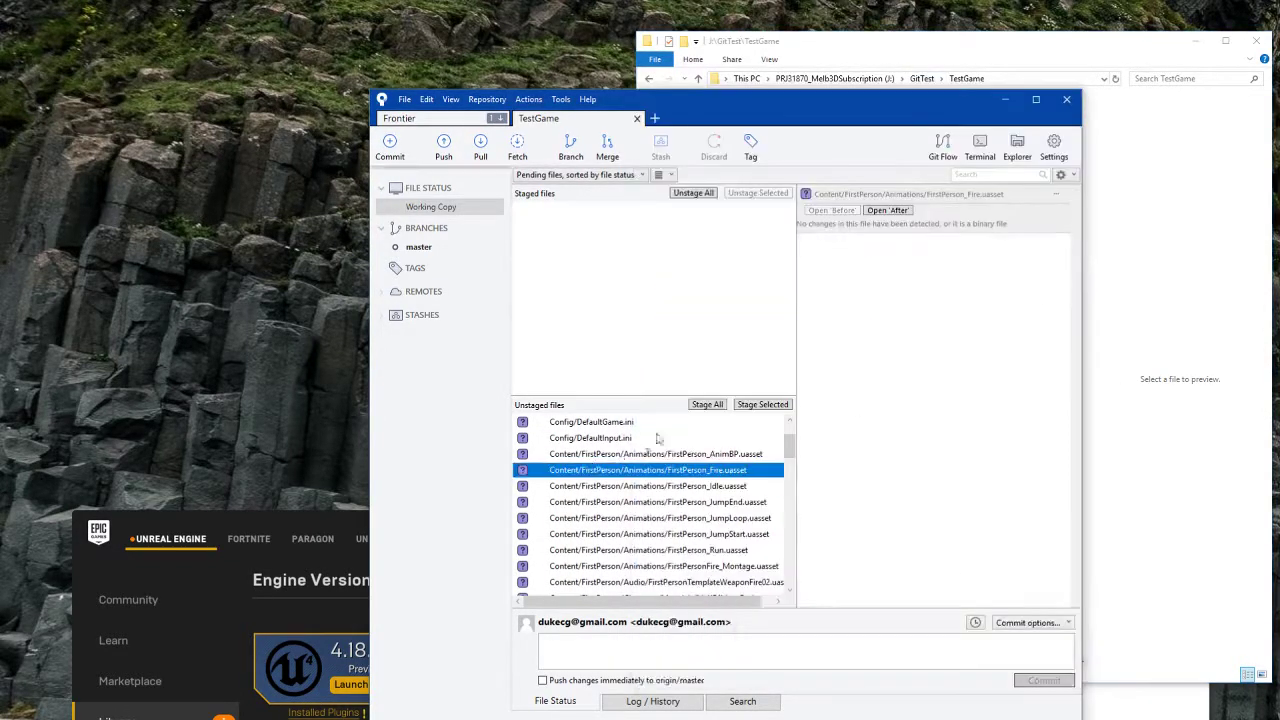
scroll(759, 431, "up", 2)
left_click_drag(788, 437, 788, 585)
left_click(660, 581)
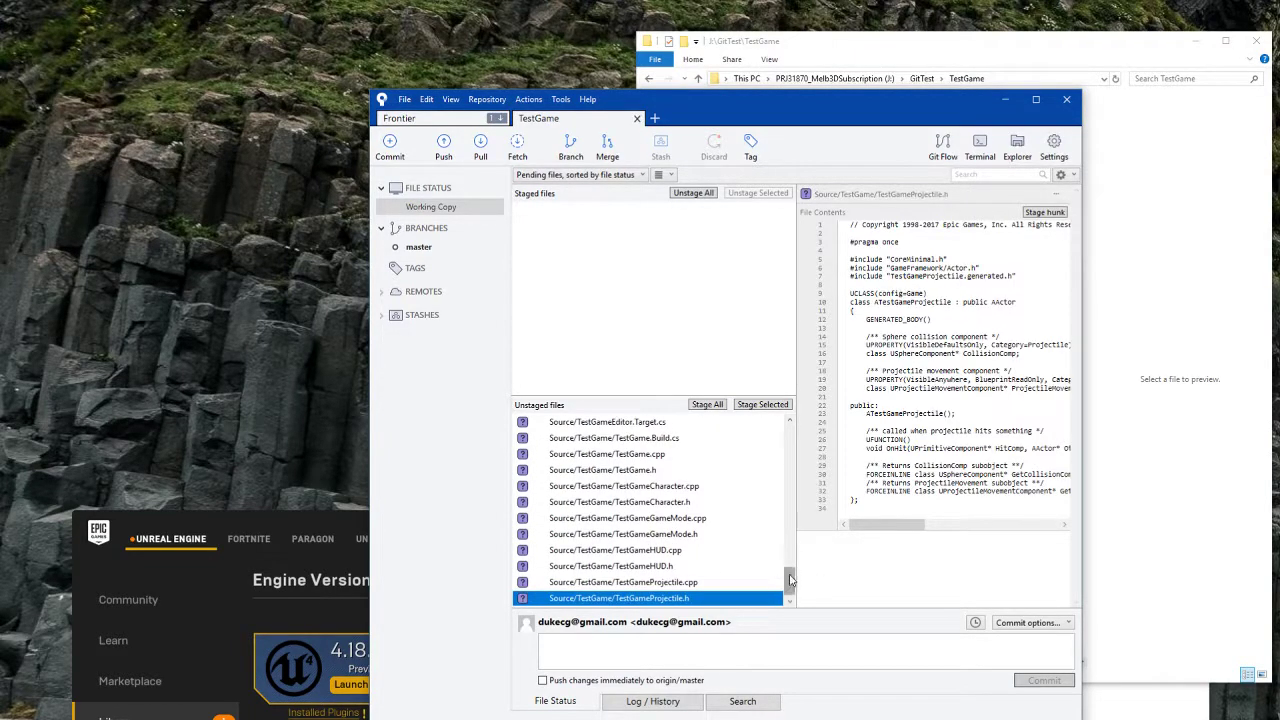
scroll(735, 553, "up", 10)
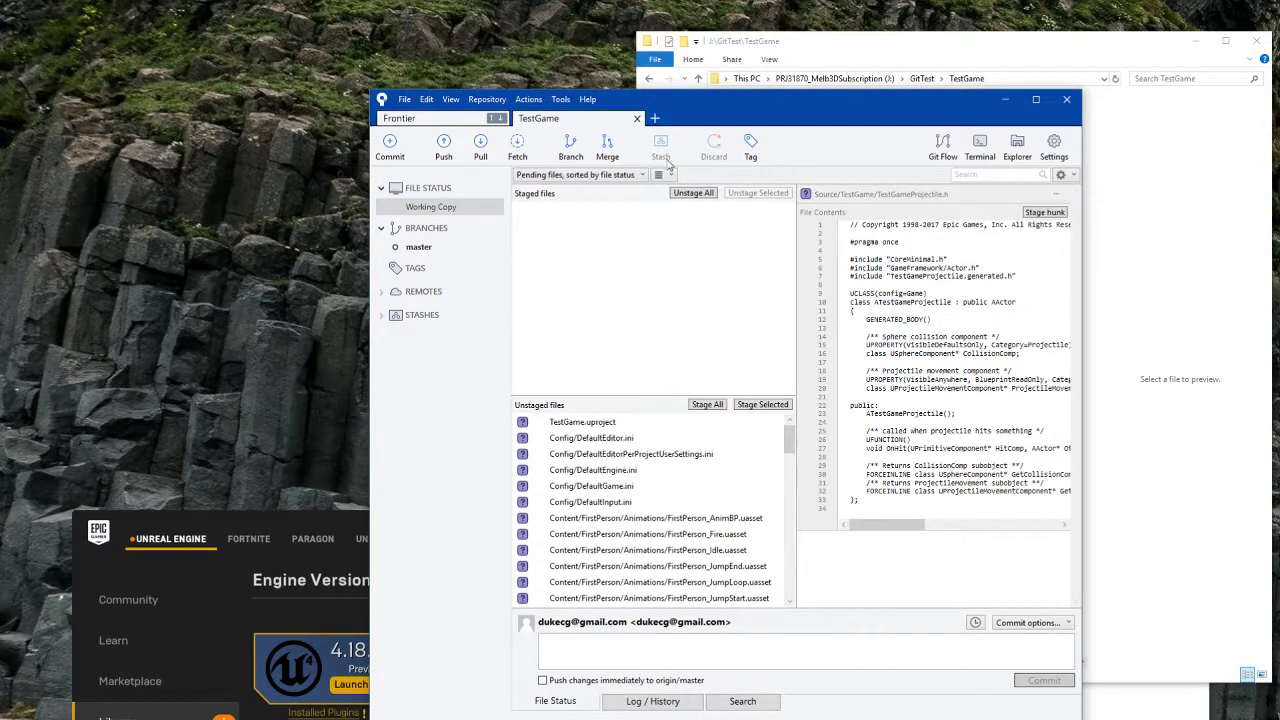
left_click_drag(736, 102, 706, 58)
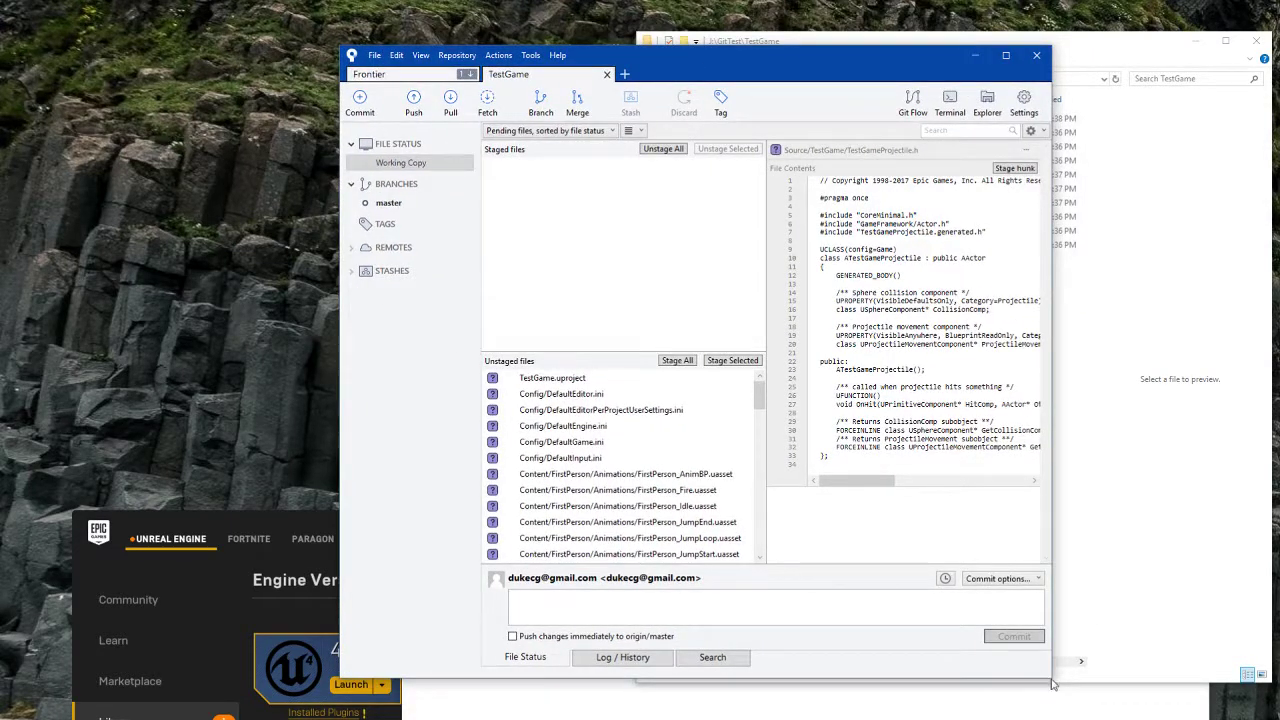
left_click_drag(1047, 677, 1140, 698)
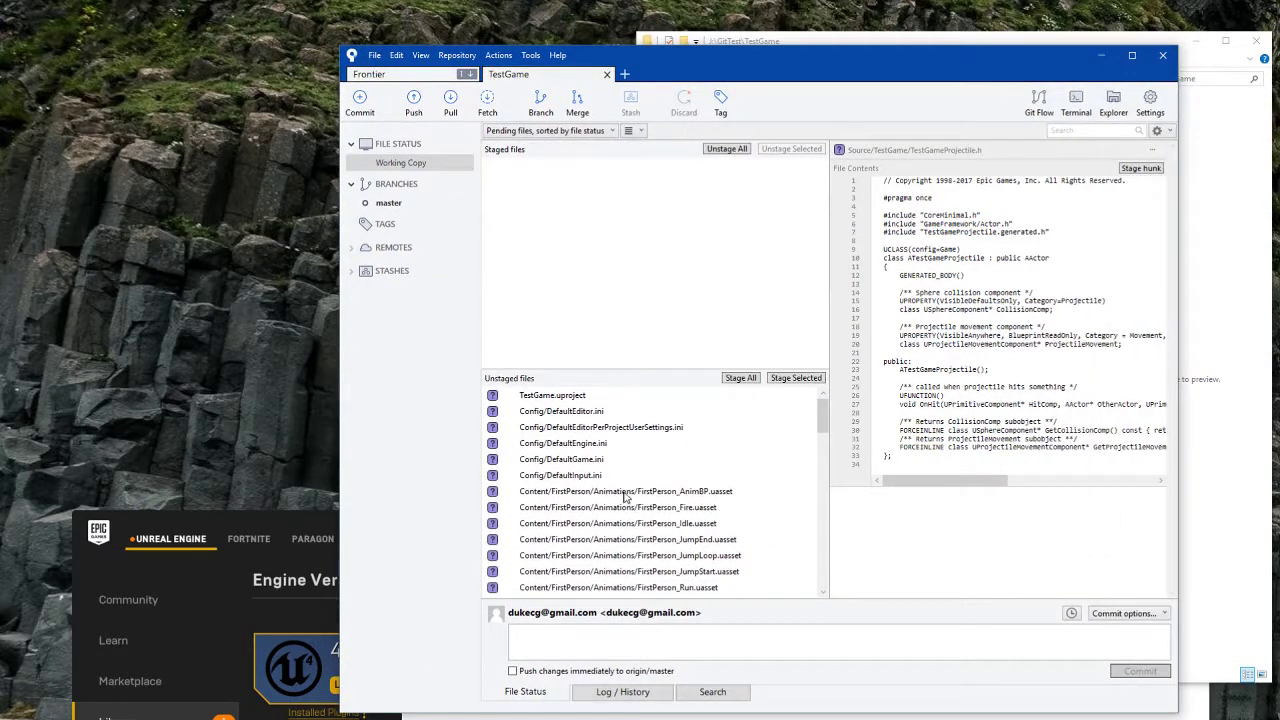
Step: Begin initialising Git LFS for TestGame and add *.uasset as a tracked file type
left_click(460, 55)
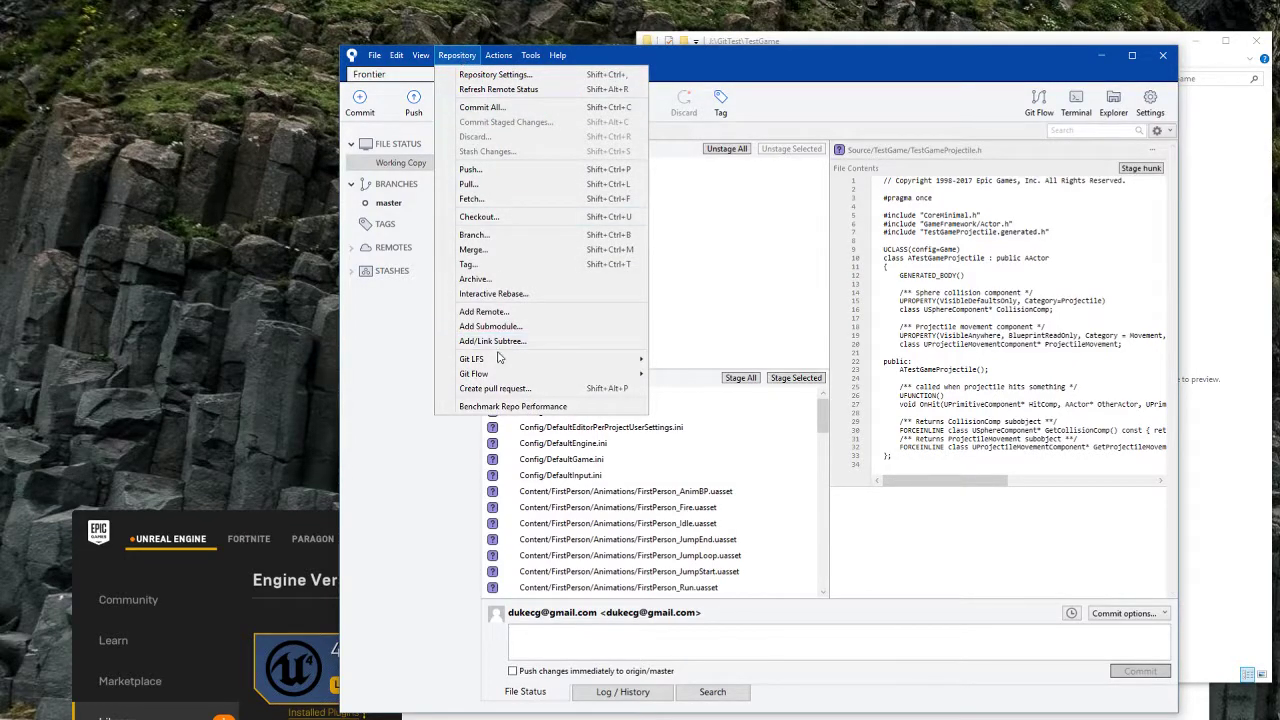
mouse_move(498, 361)
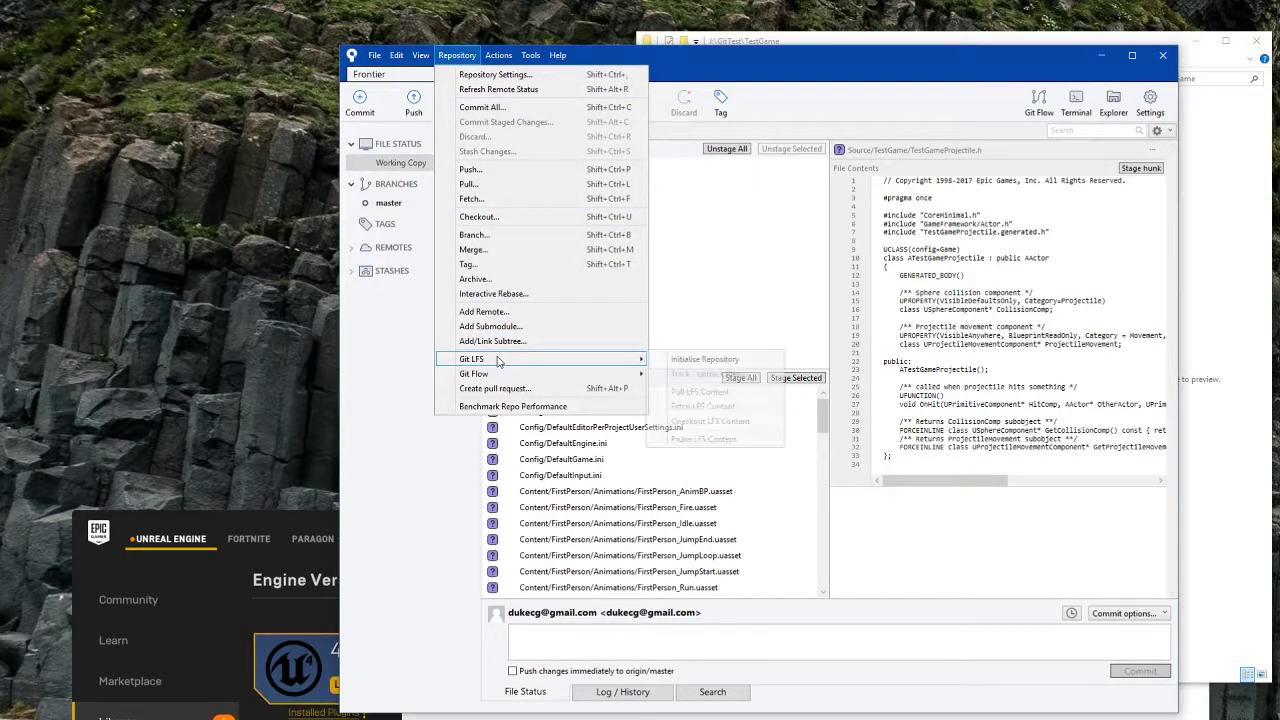
left_click(716, 366)
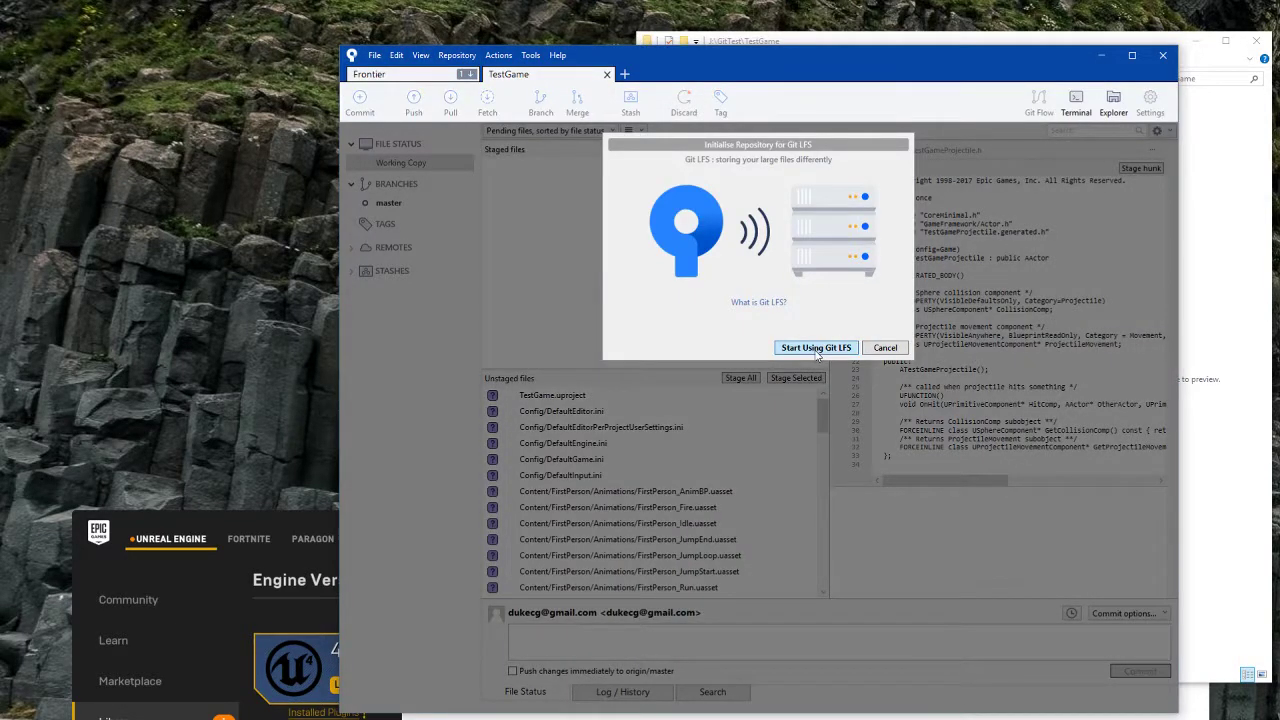
left_click(816, 348)
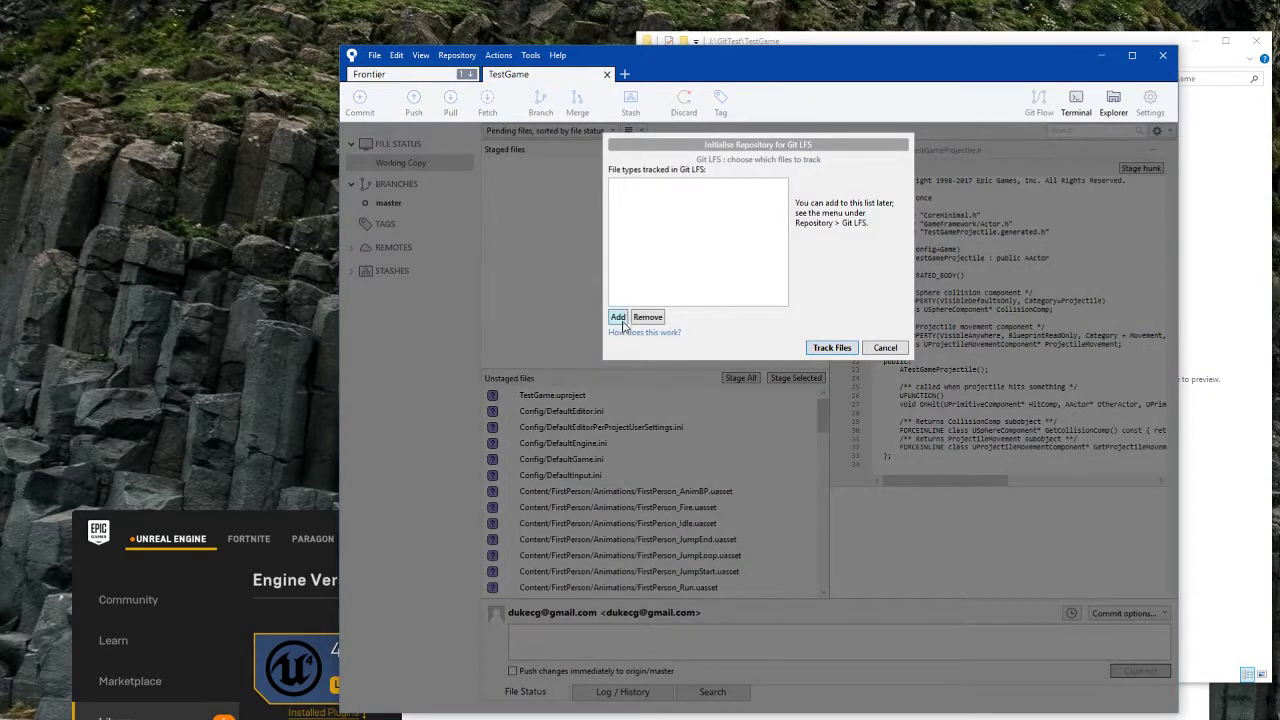
left_click(618, 317)
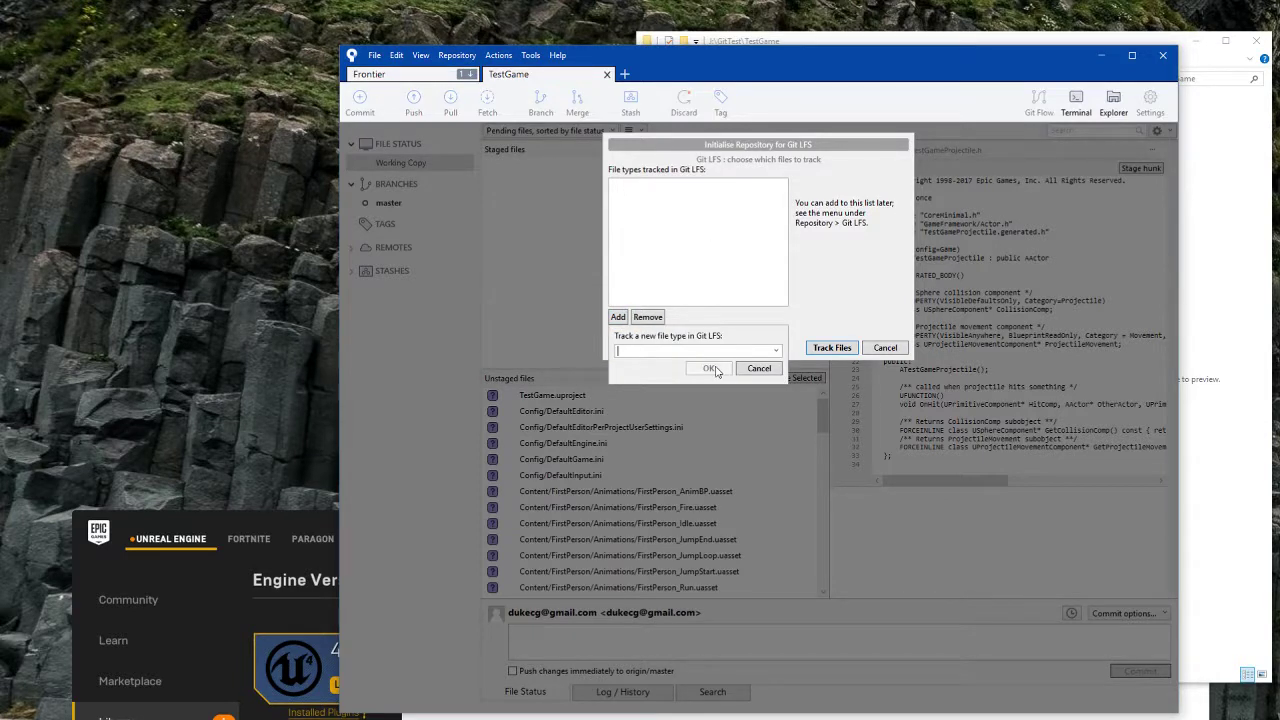
left_click(776, 350)
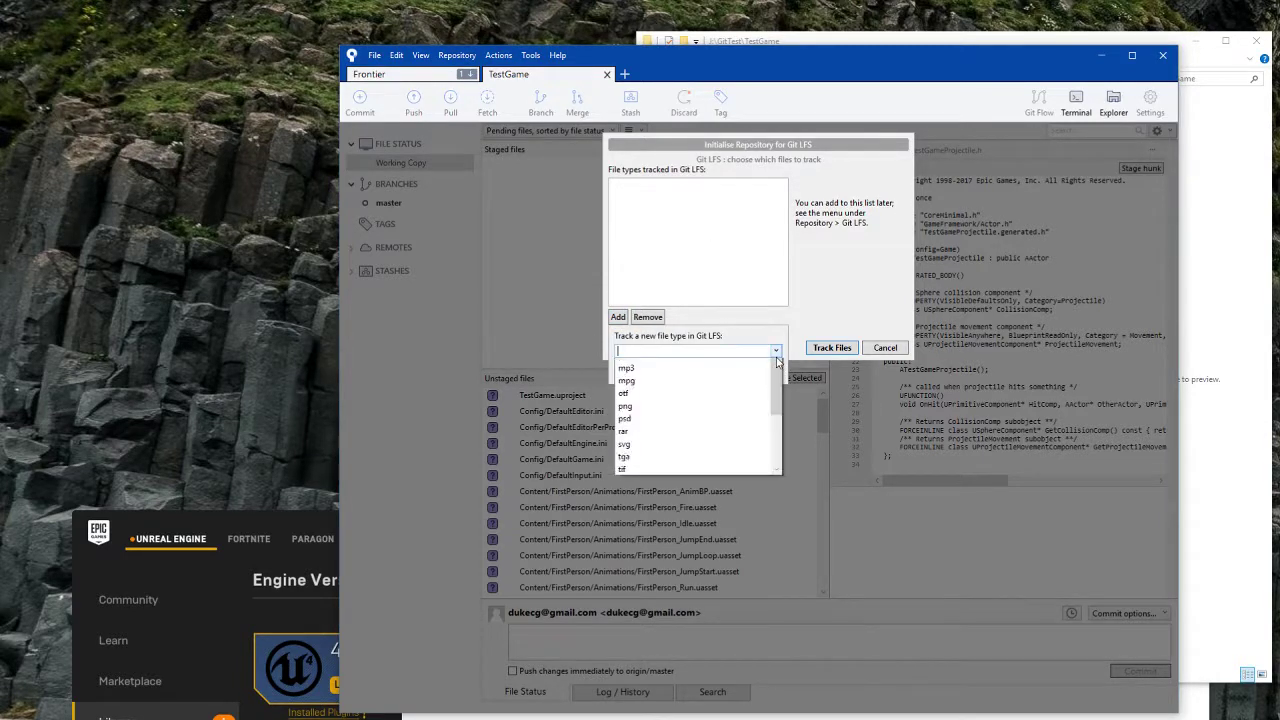
left_click(740, 351)
type("uasset")
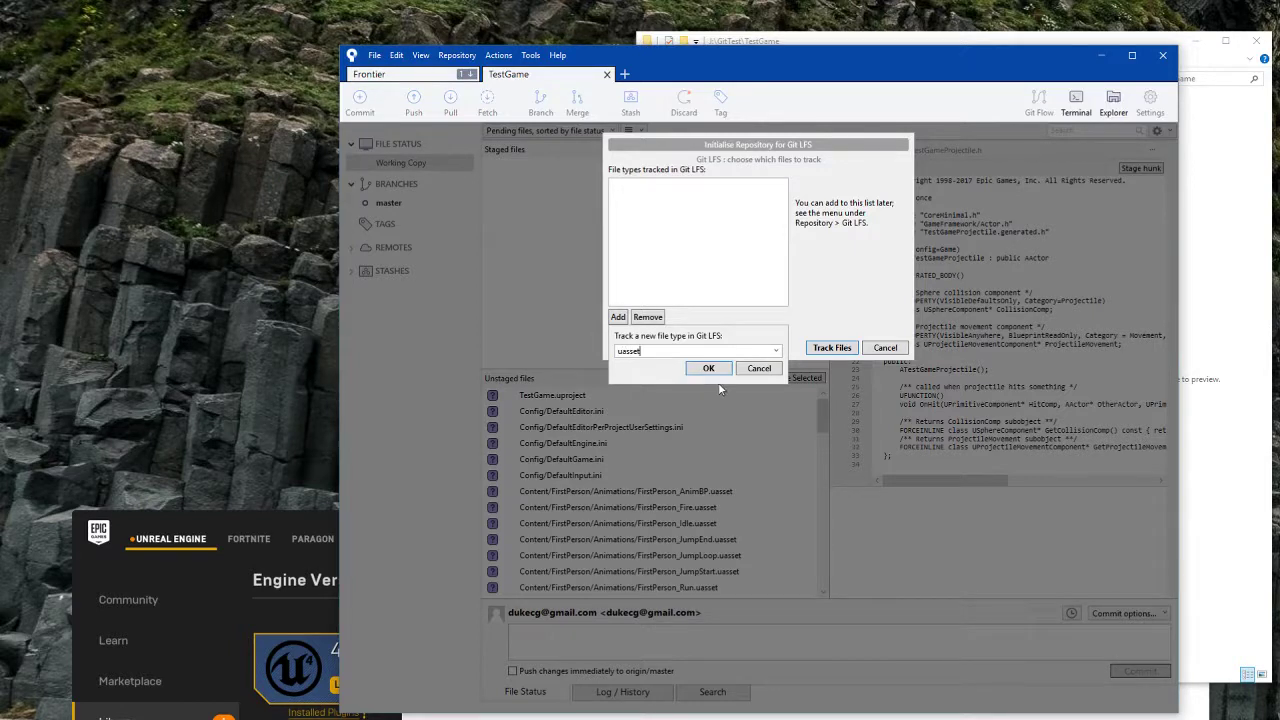
left_click(719, 370)
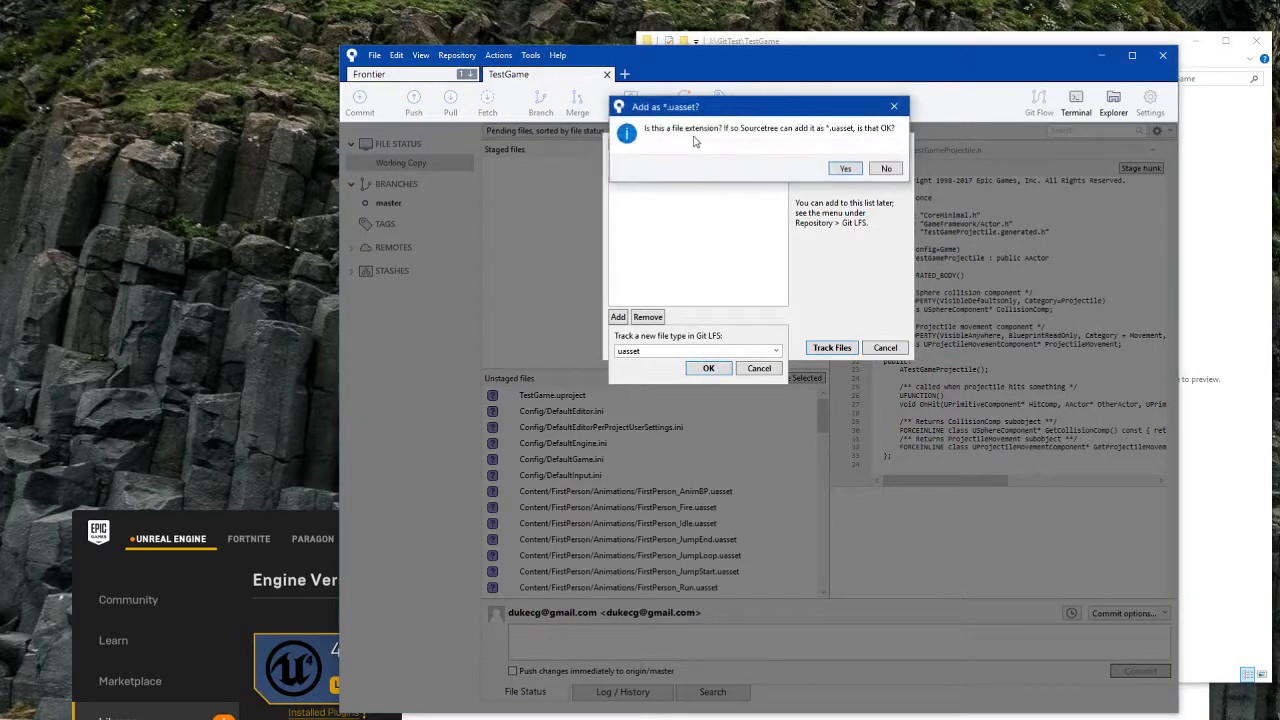
left_click(843, 170)
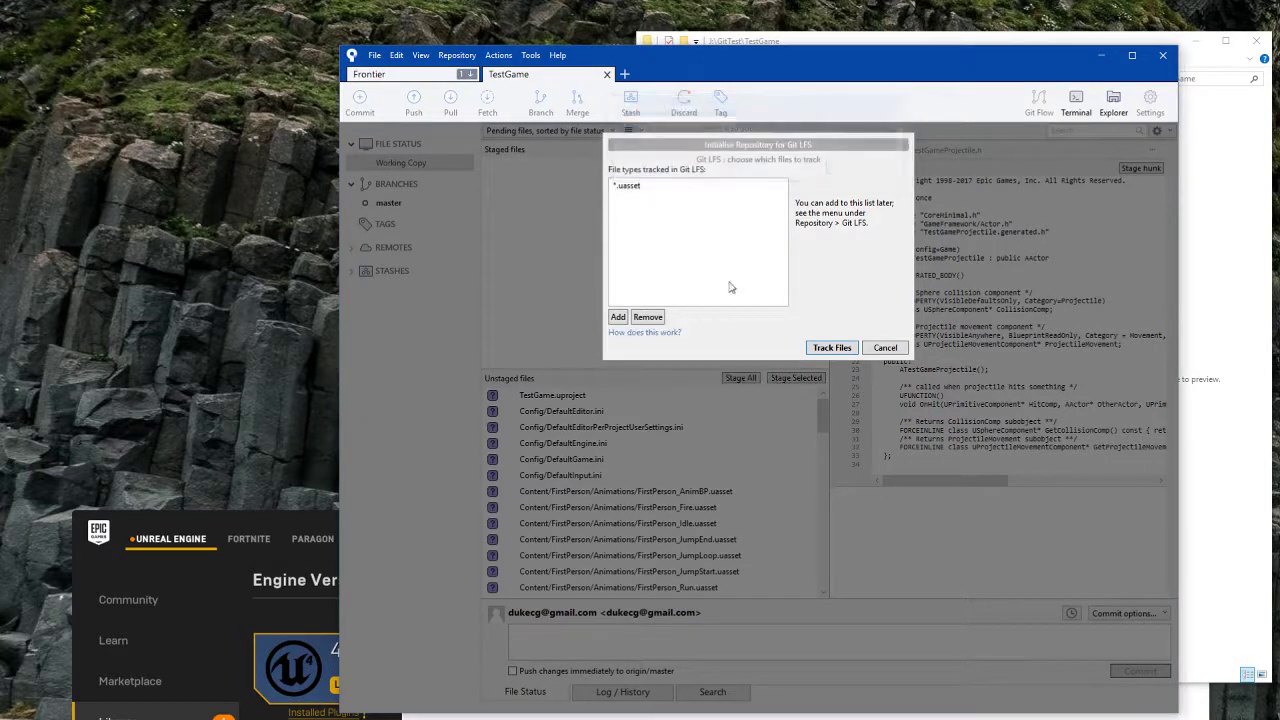
Step: Add *.umap to the LFS list and track the listed file types
left_click(618, 316)
type("umap")
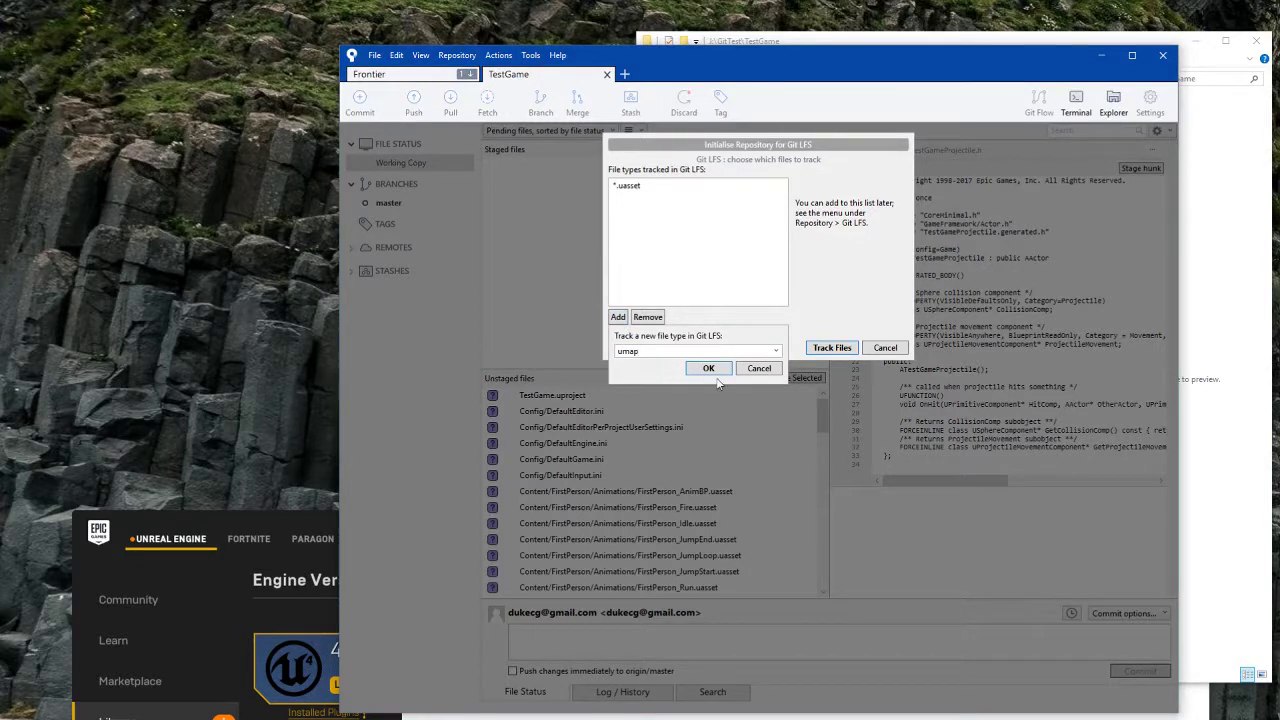
left_click(708, 368)
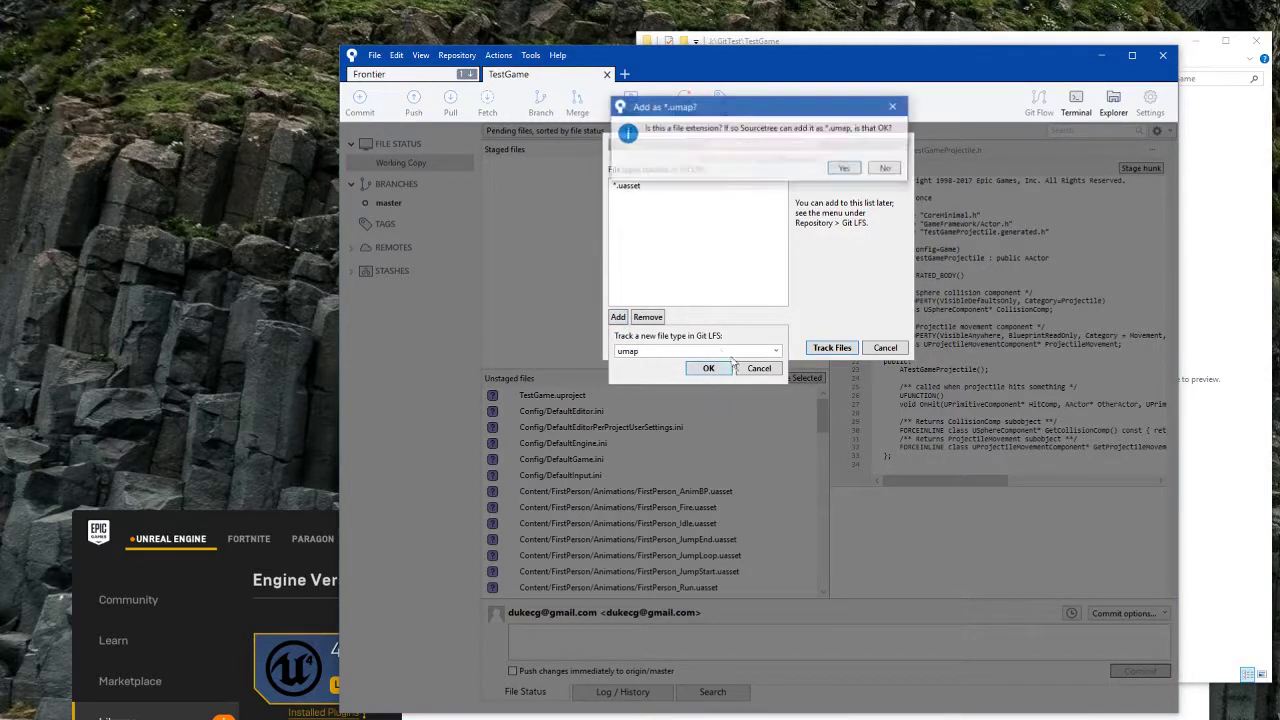
left_click(846, 171)
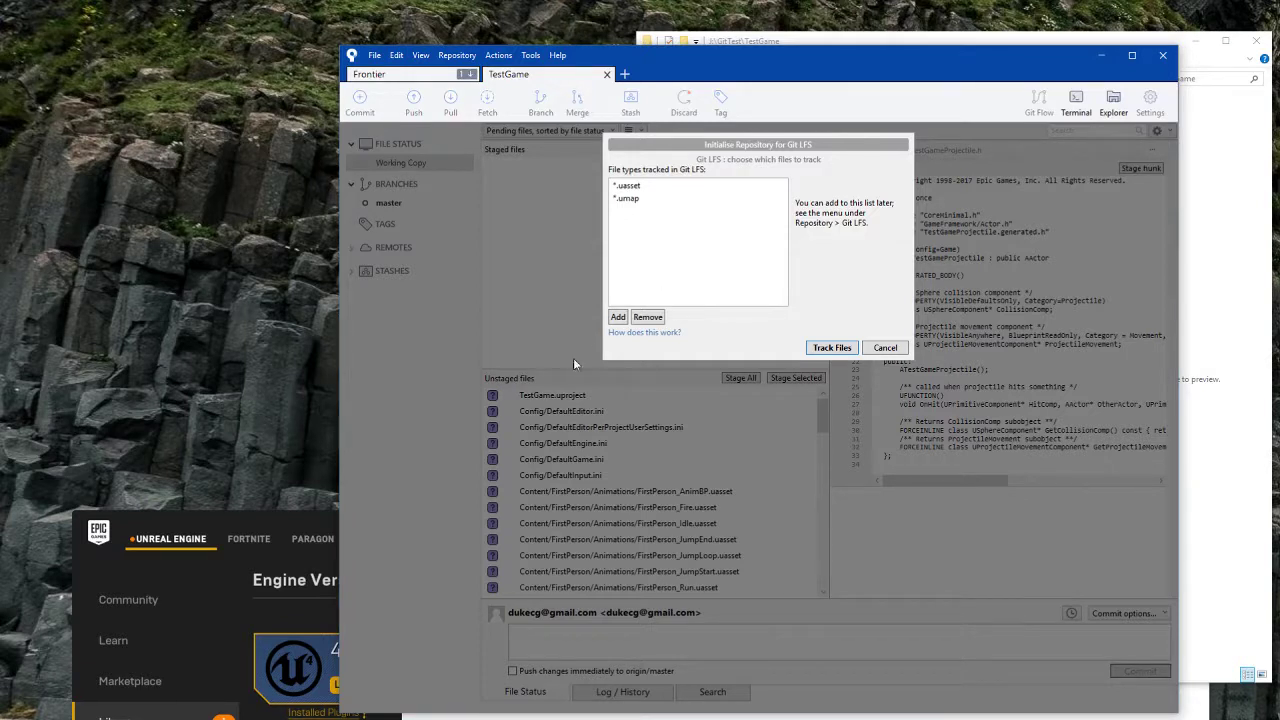
left_click(617, 317)
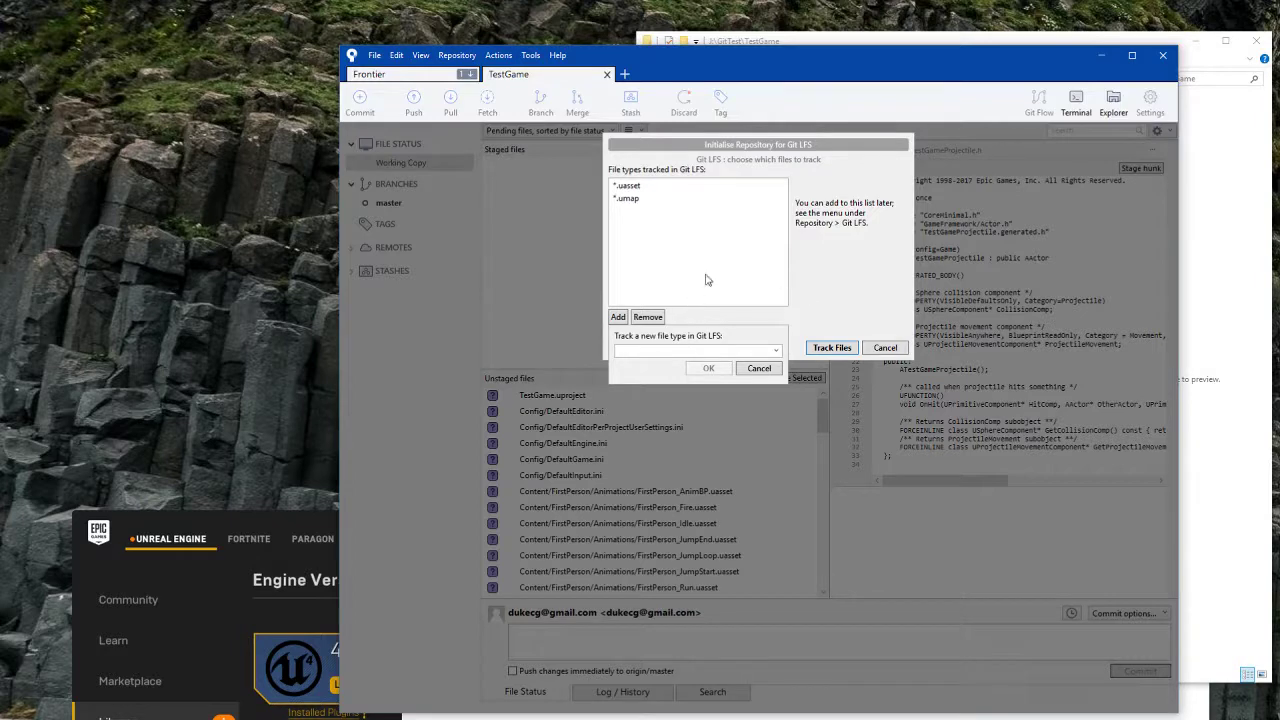
left_click(645, 202)
left_click(759, 368)
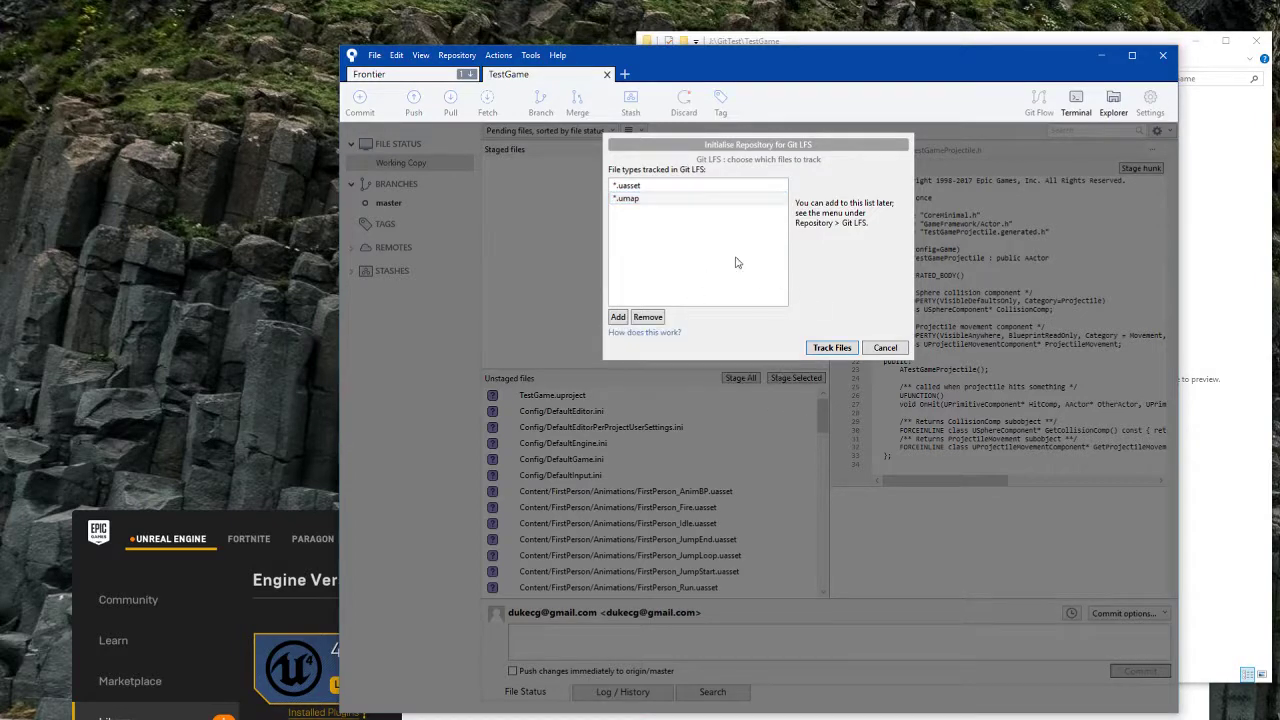
left_click(813, 350)
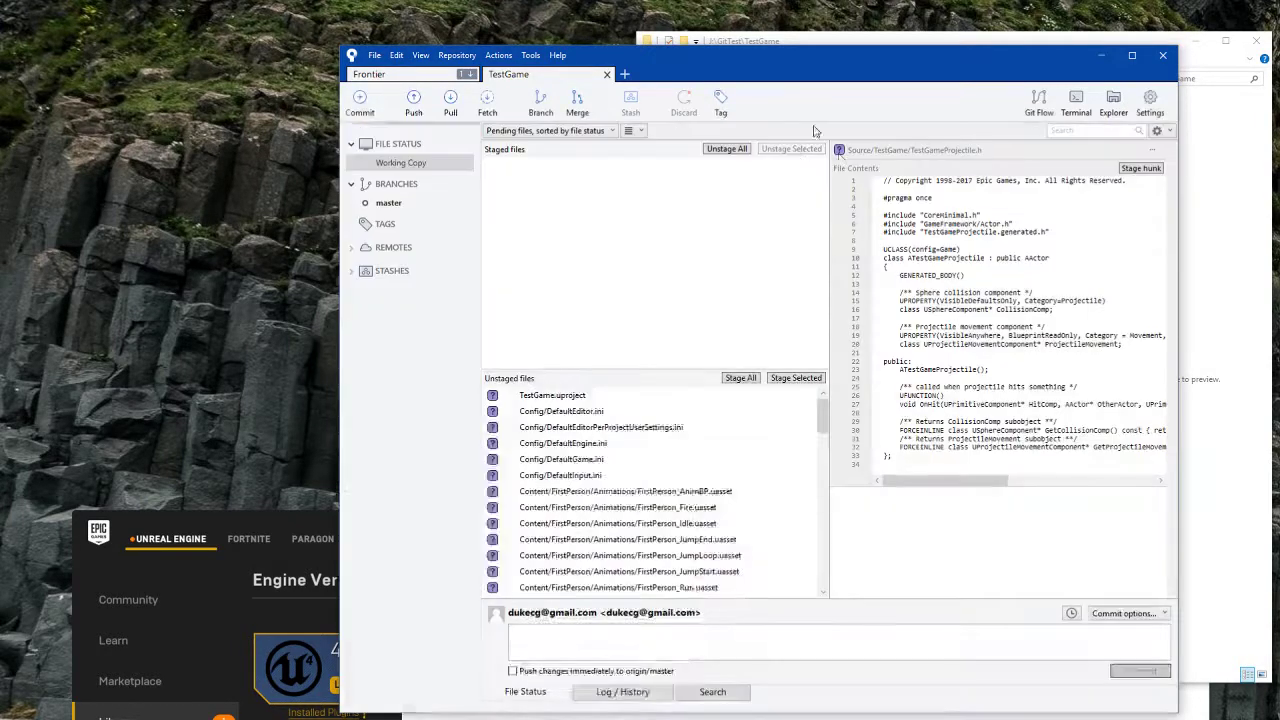
Step: Stage all project files and commit them with the message 'initial commit'
left_click_drag(828, 419, 820, 598)
left_click(760, 459)
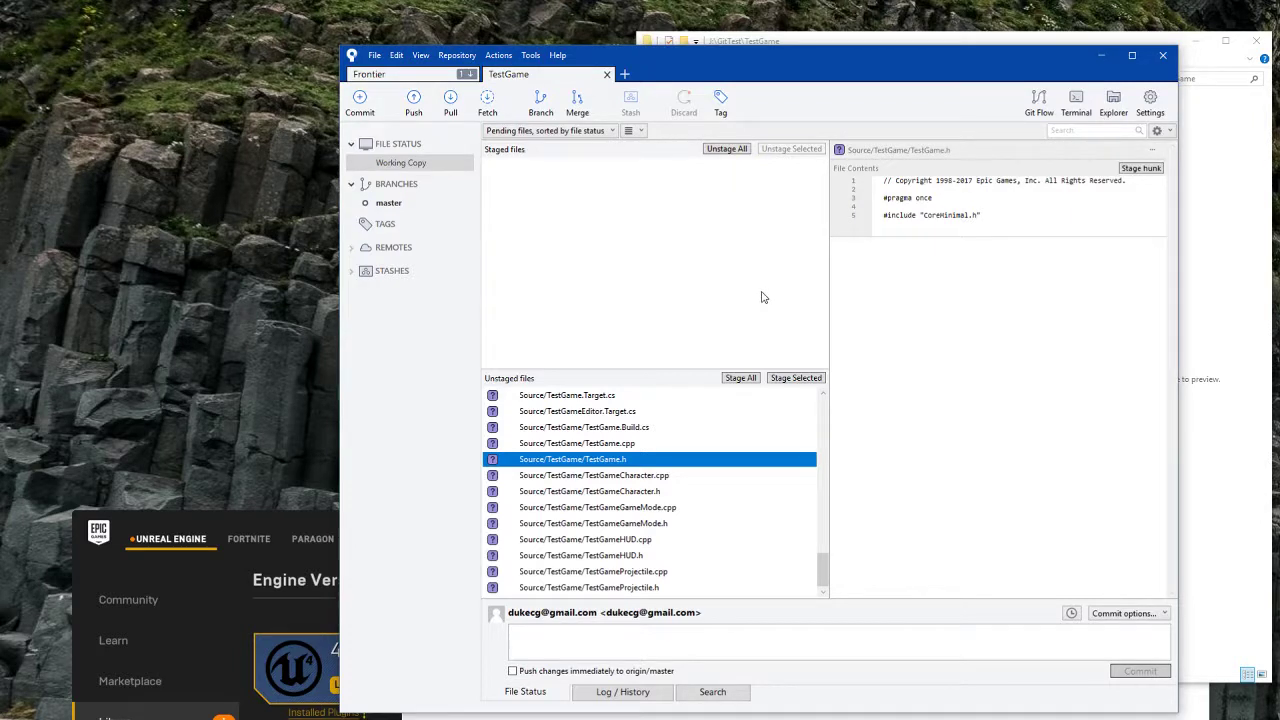
left_click(740, 378)
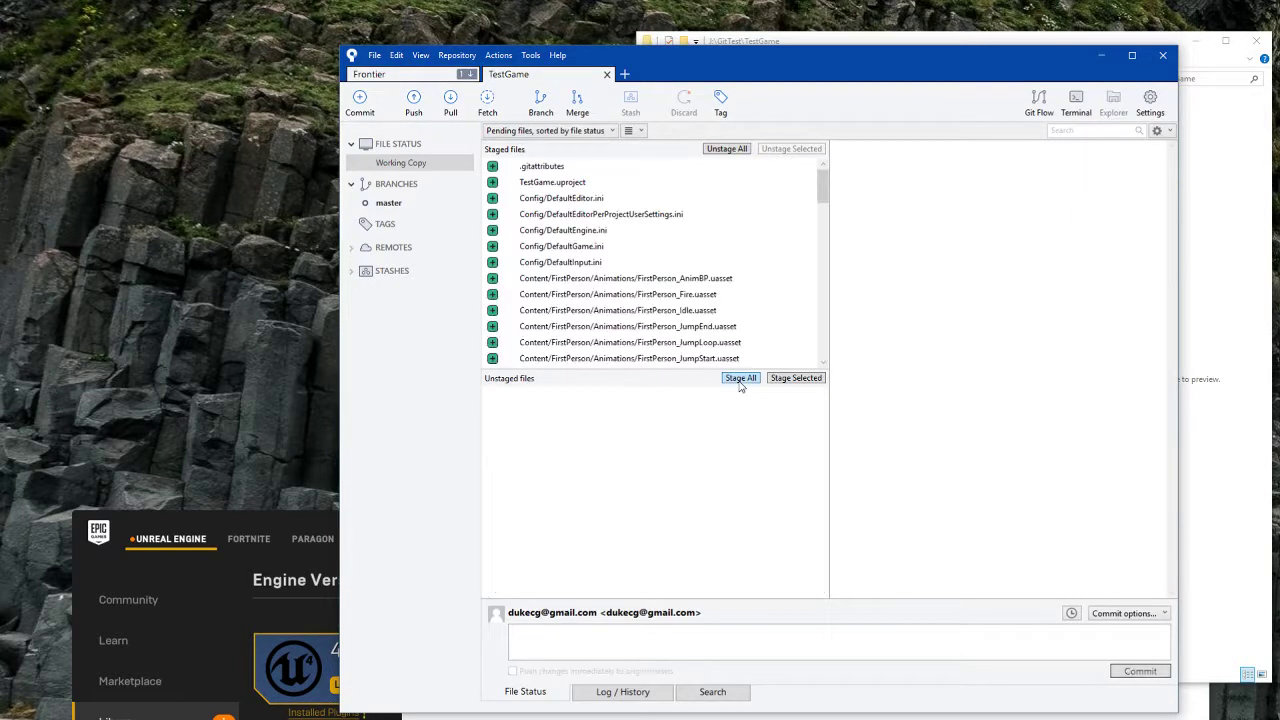
left_click(626, 642)
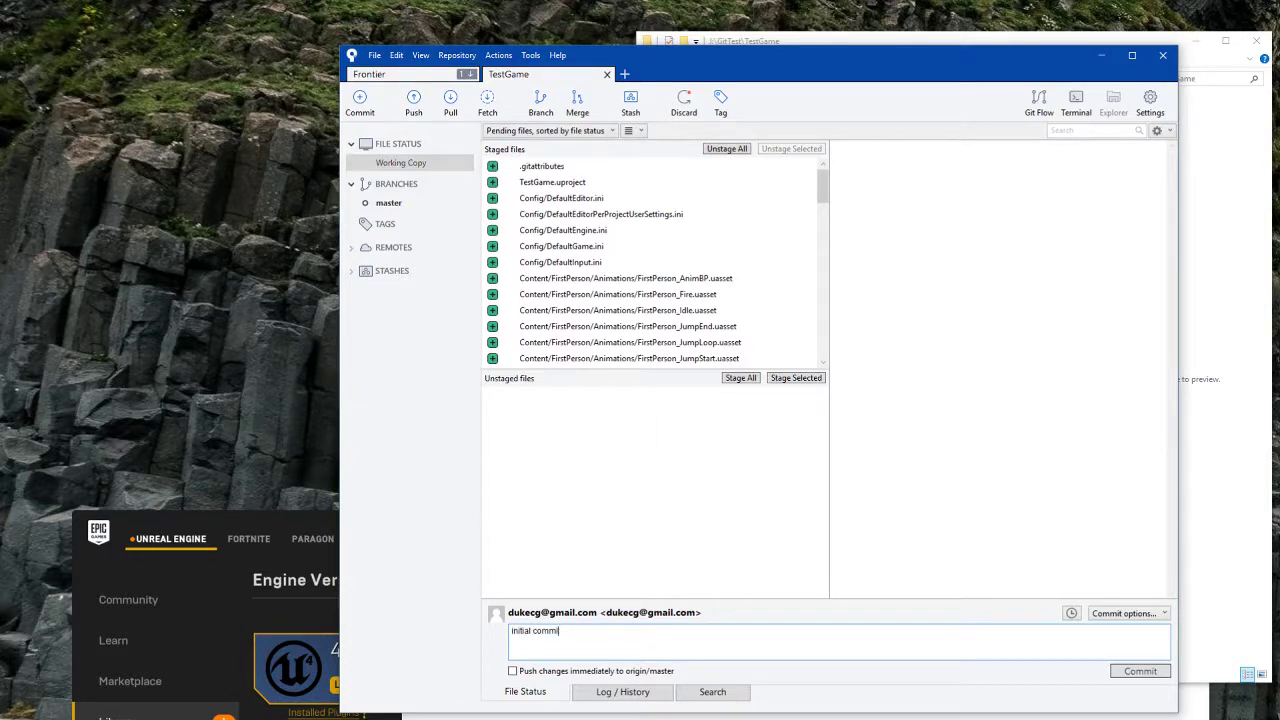
left_click(1146, 674)
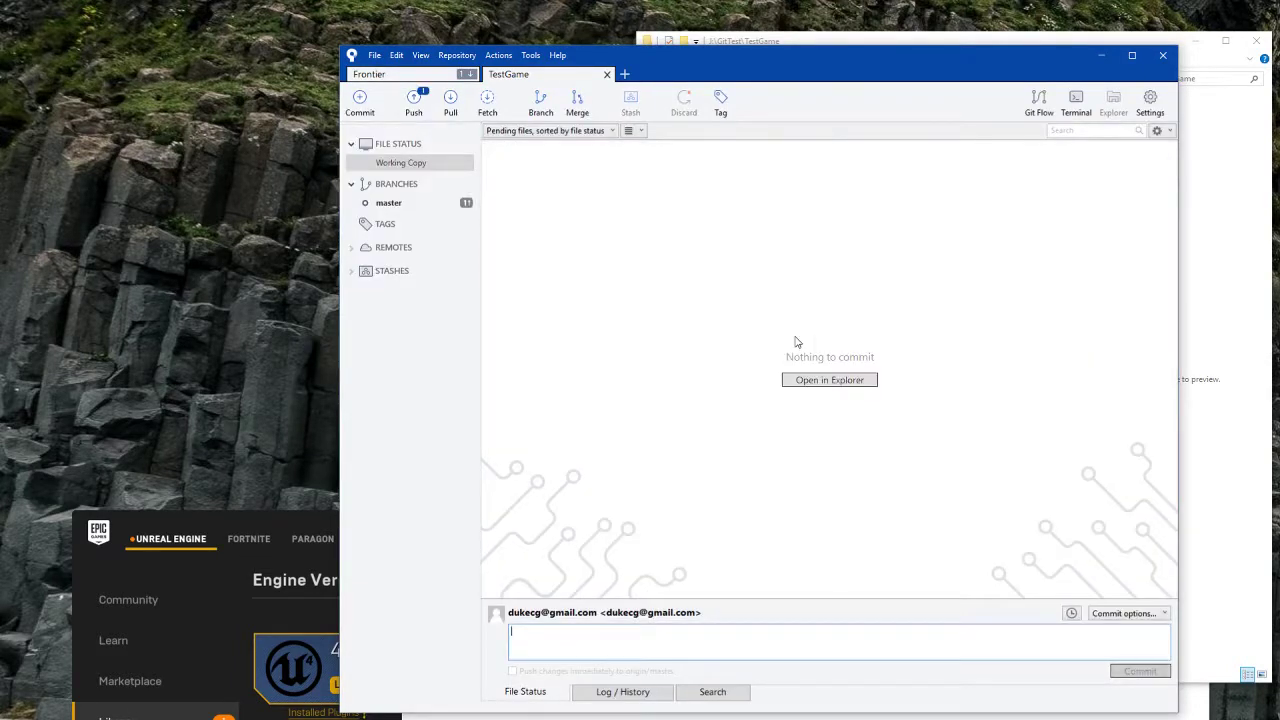
Step: Push master to origin and show the full git output
left_click(414, 100)
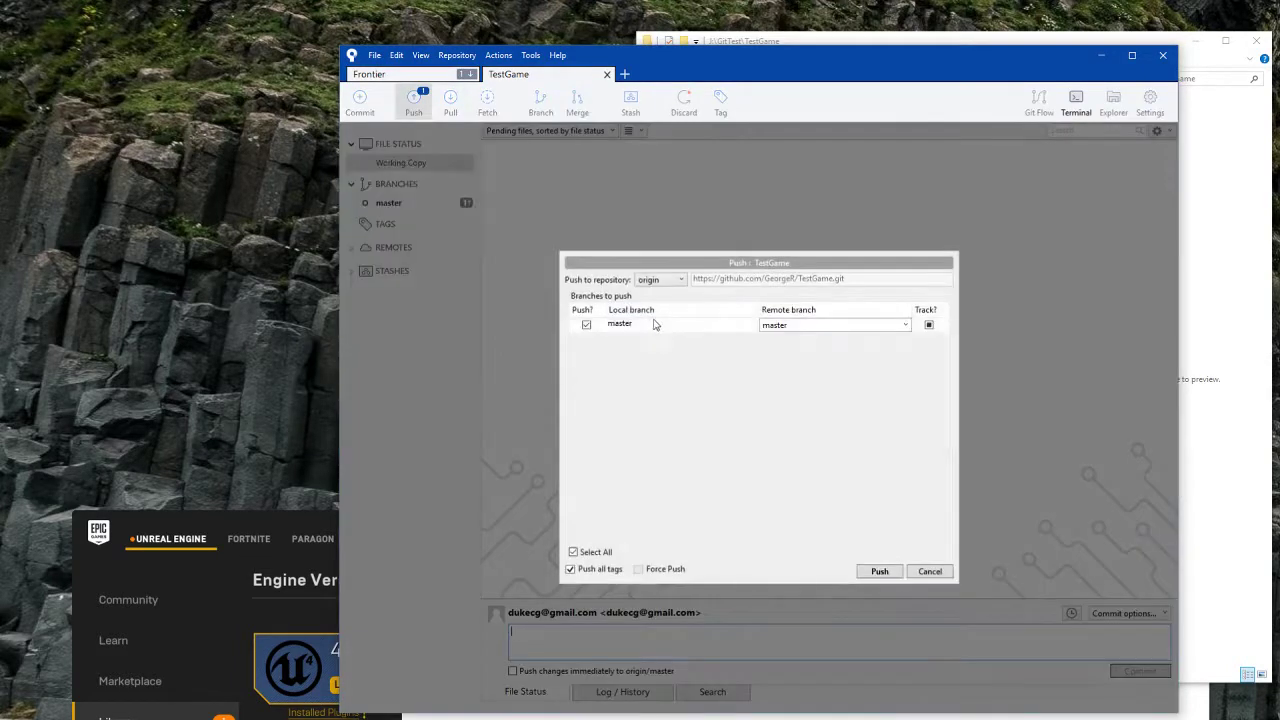
left_click(879, 572)
left_click(384, 174)
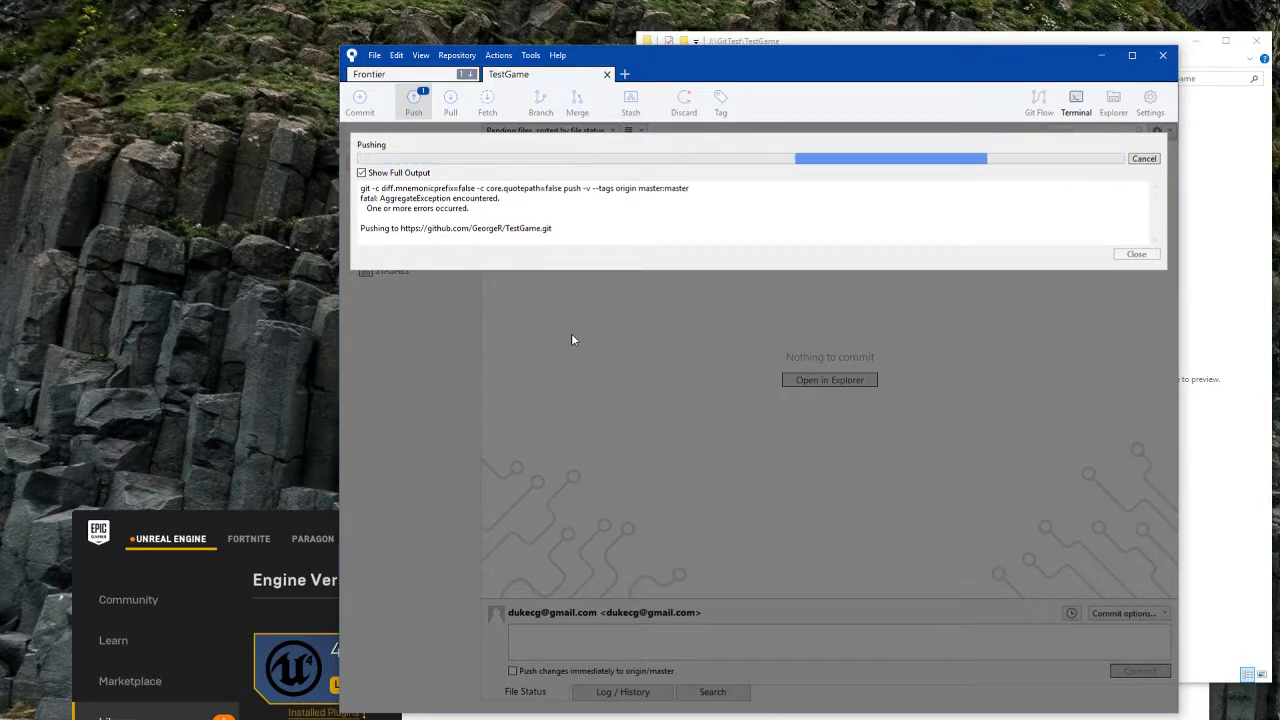
left_click_drag(361, 197, 362, 216)
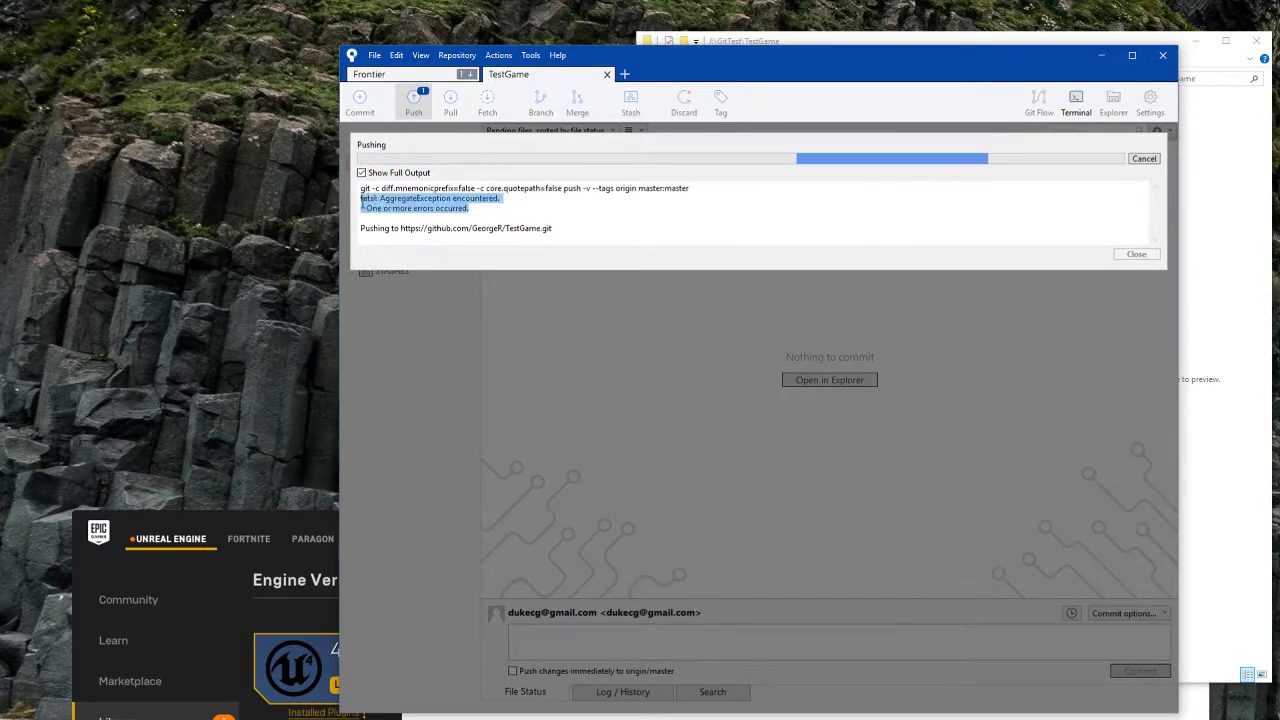
left_click(575, 229)
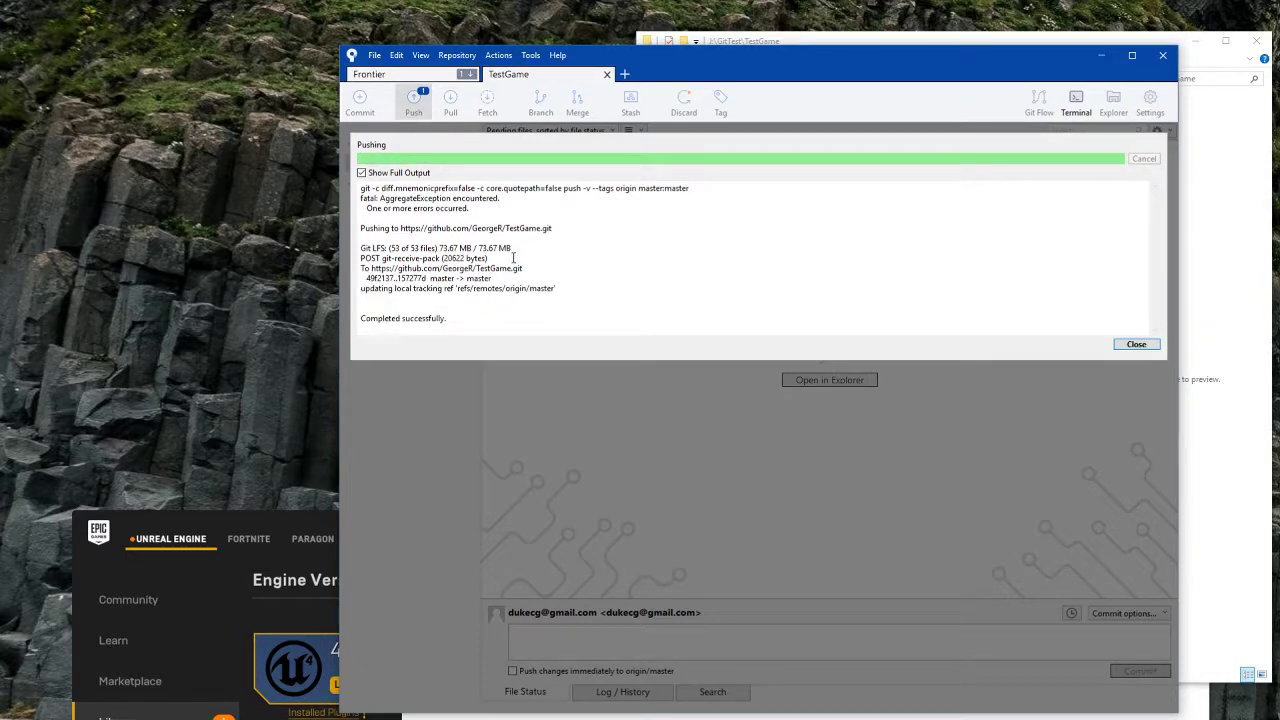
Step: Close the completed push window and switch to the GitHub TestGame page
left_click_drag(511, 312, 343, 177)
left_click(426, 212)
left_click(498, 319)
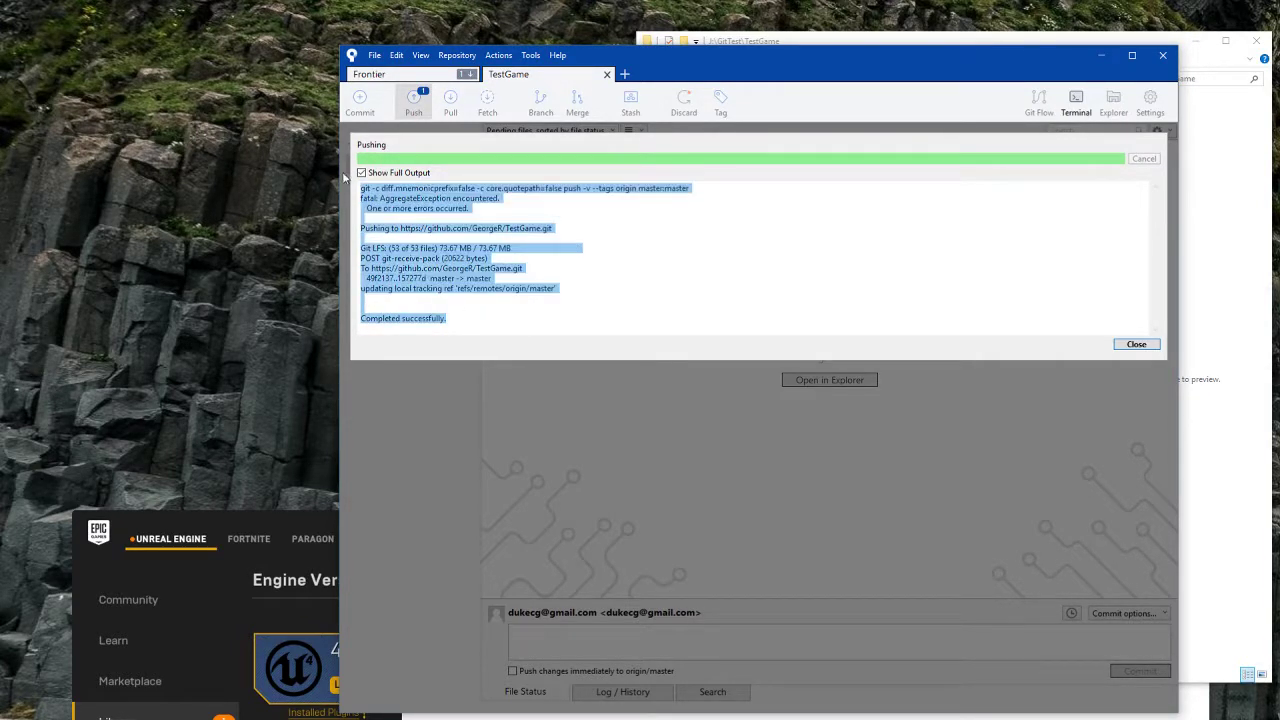
left_click(495, 278)
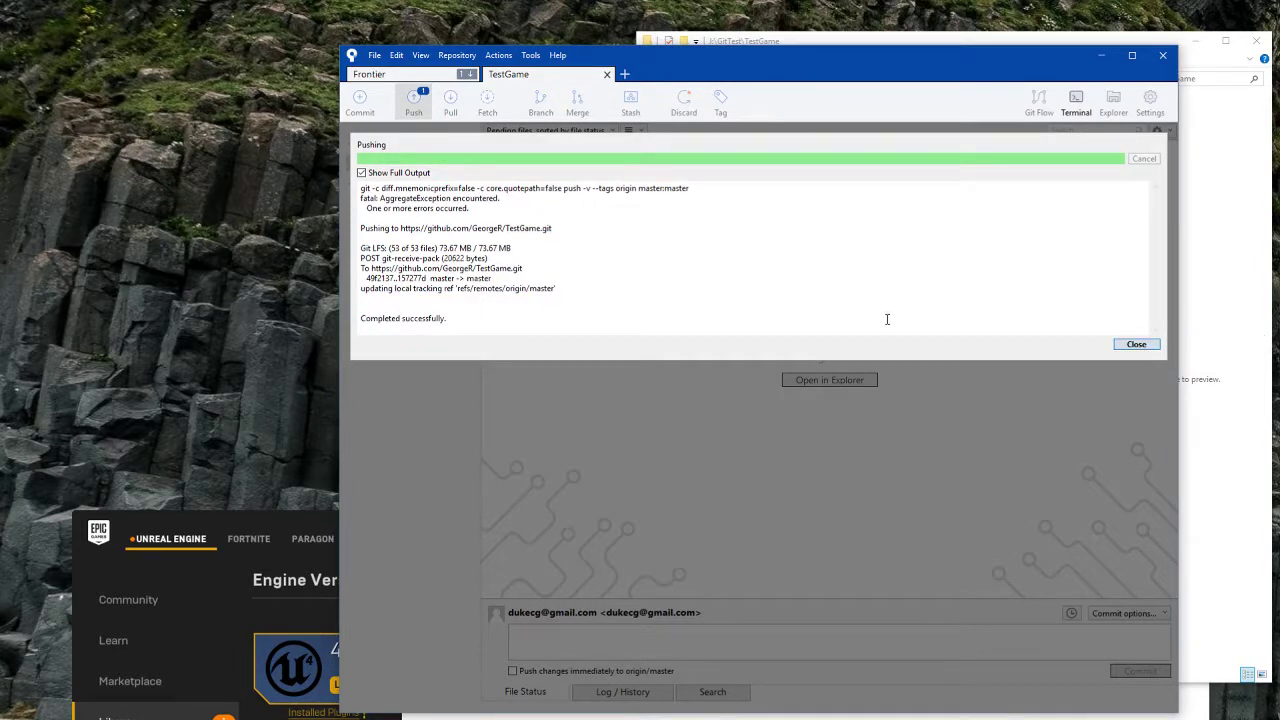
left_click(1136, 344)
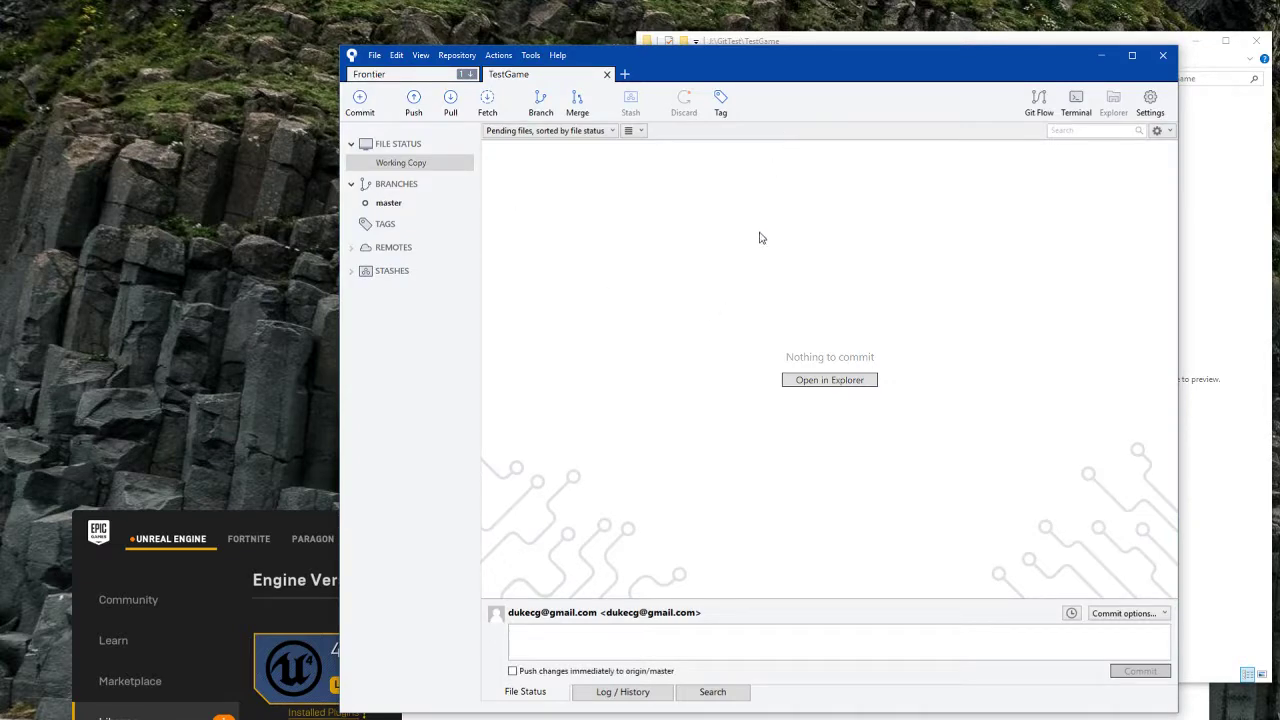
key("alt+Tab")
Step: Reload the TestGame GitHub page to confirm the Config, Content and Source folders and 2 commits
left_click(801, 428)
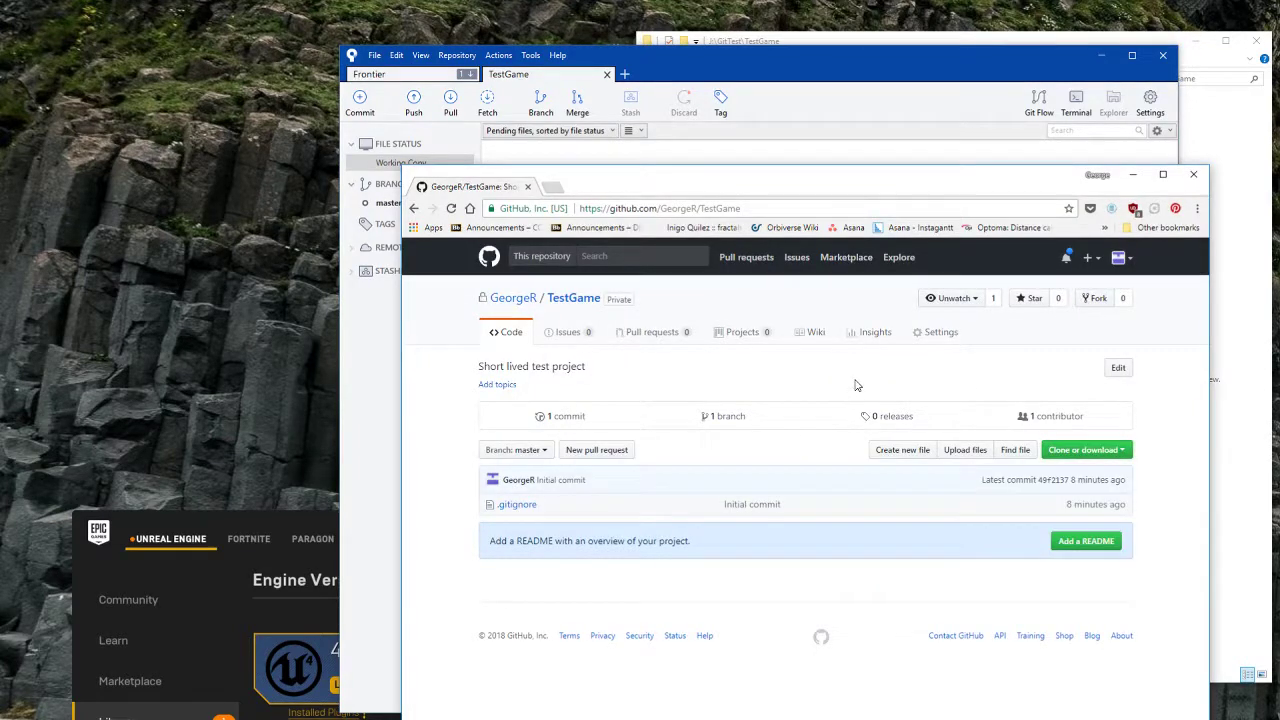
key("F5")
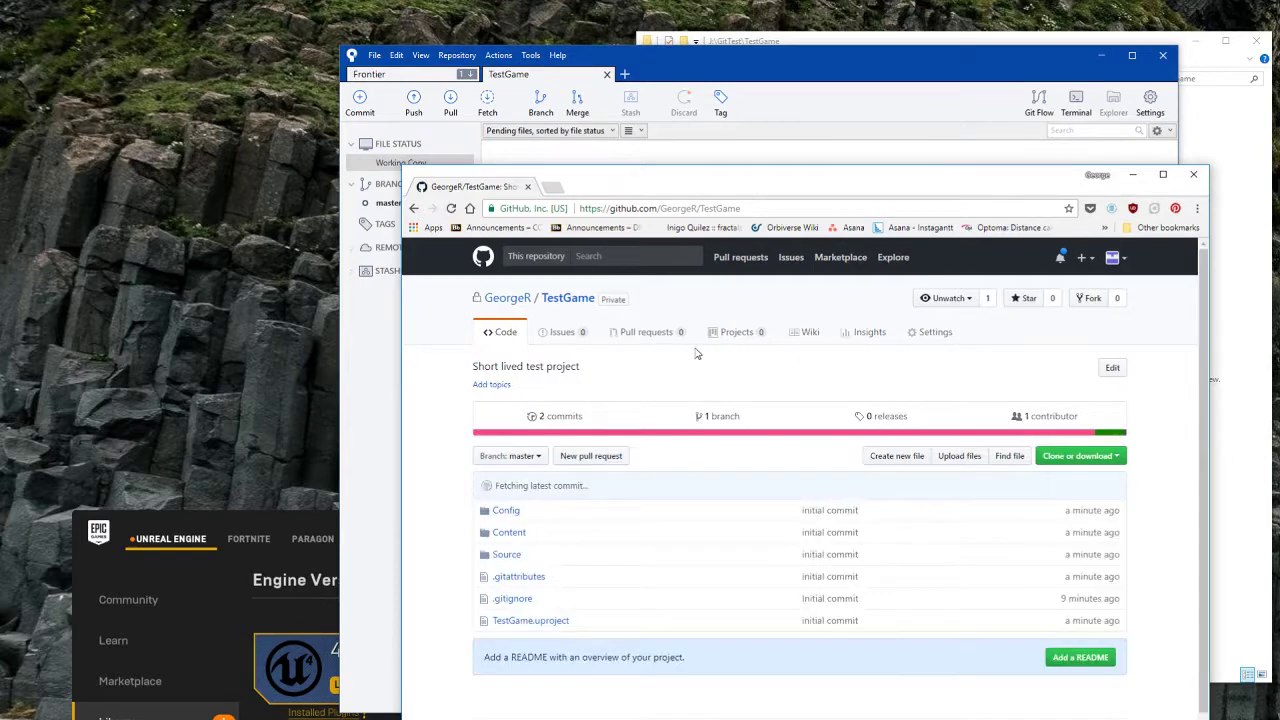
scroll(588, 597, "down", 1)
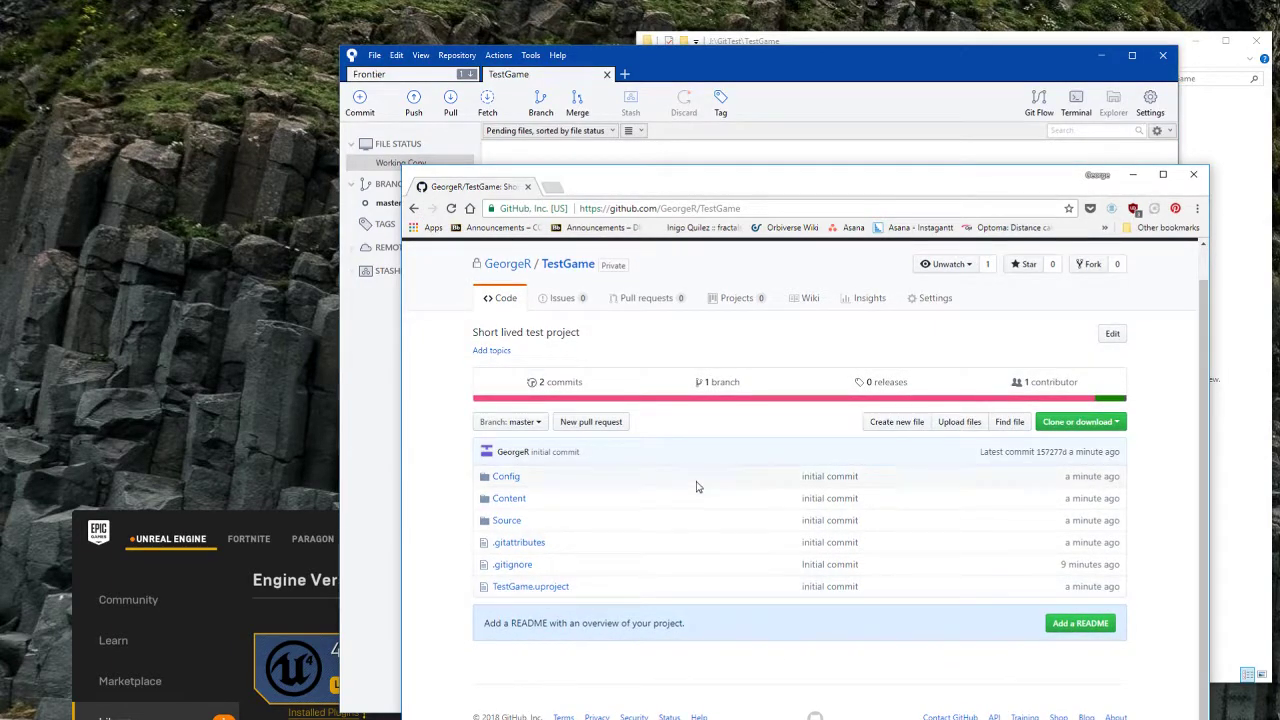
left_click(826, 66)
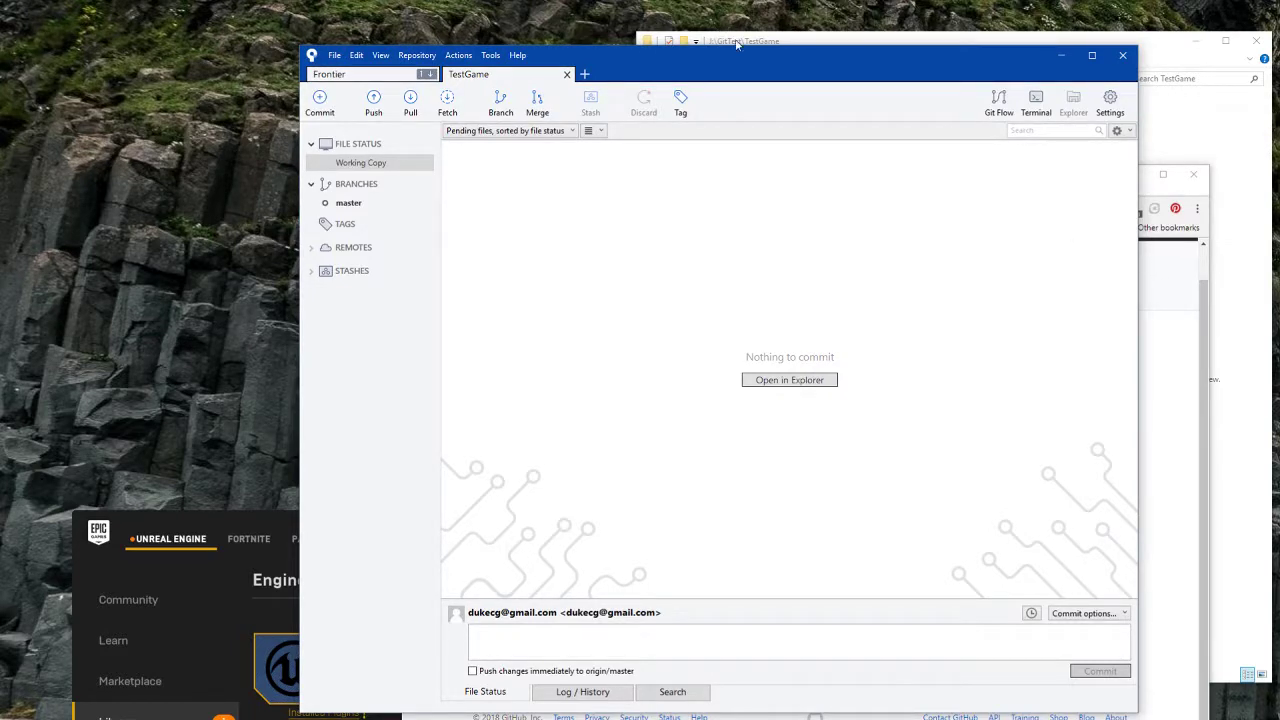
Step: Add a new folder named Plugins in the TestGame project folder
left_click_drag(739, 45, 720, 25)
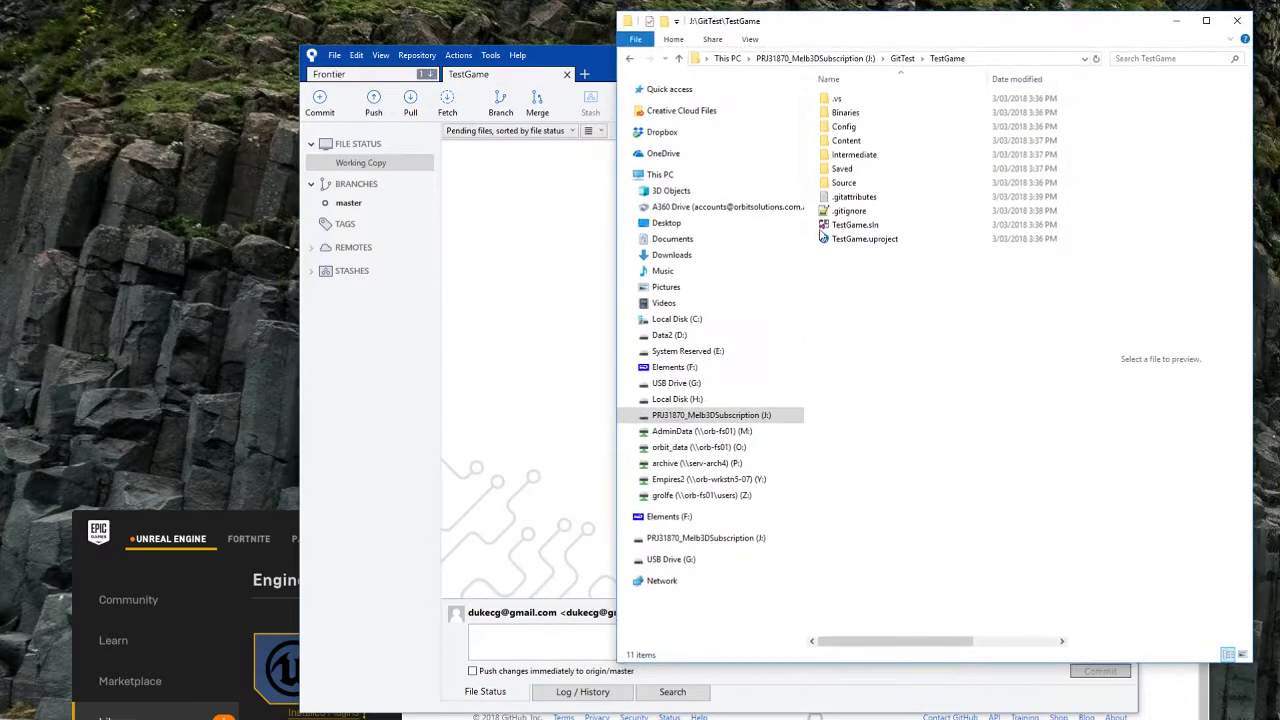
right_click(862, 287)
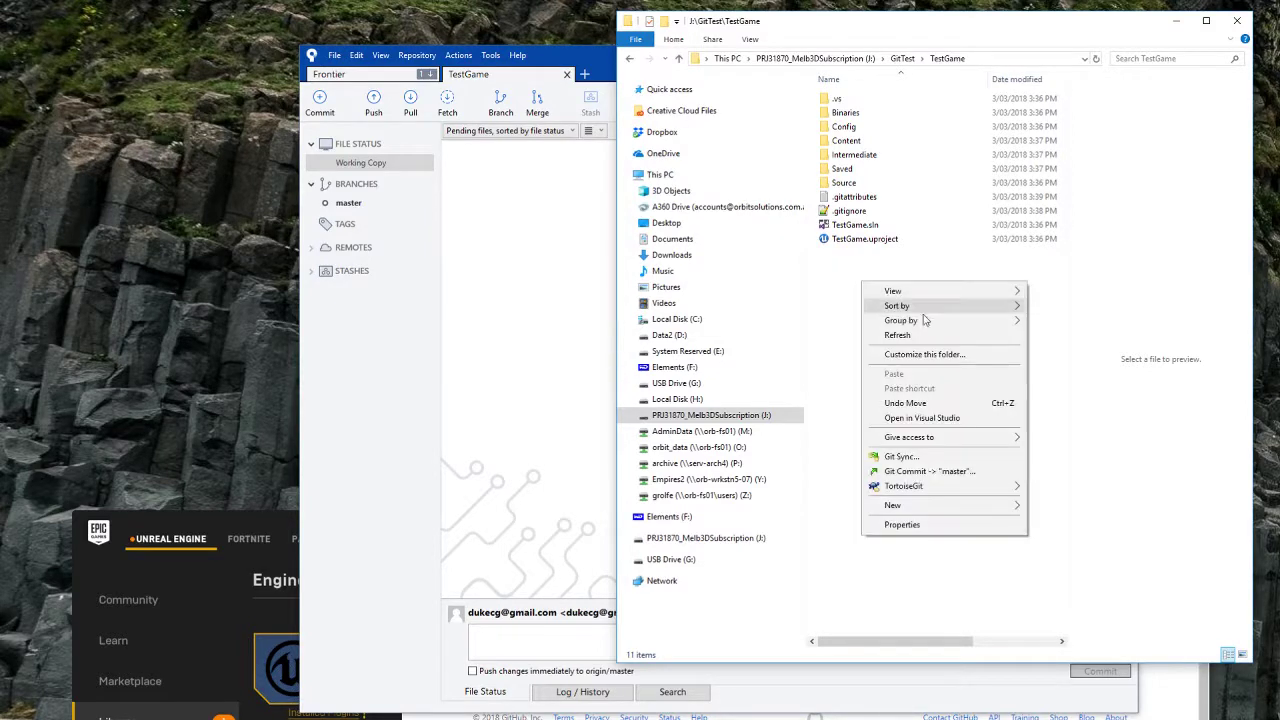
mouse_move(957, 505)
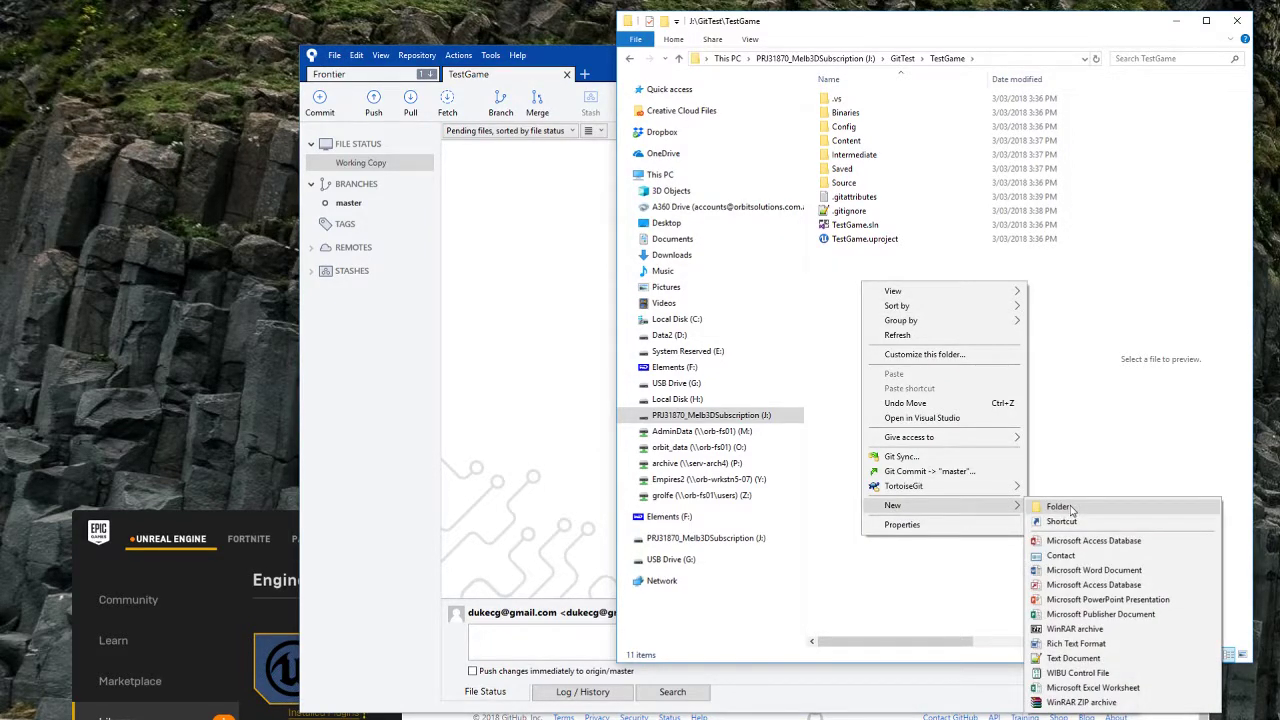
left_click(1061, 508)
type("Plugin")
type("s")
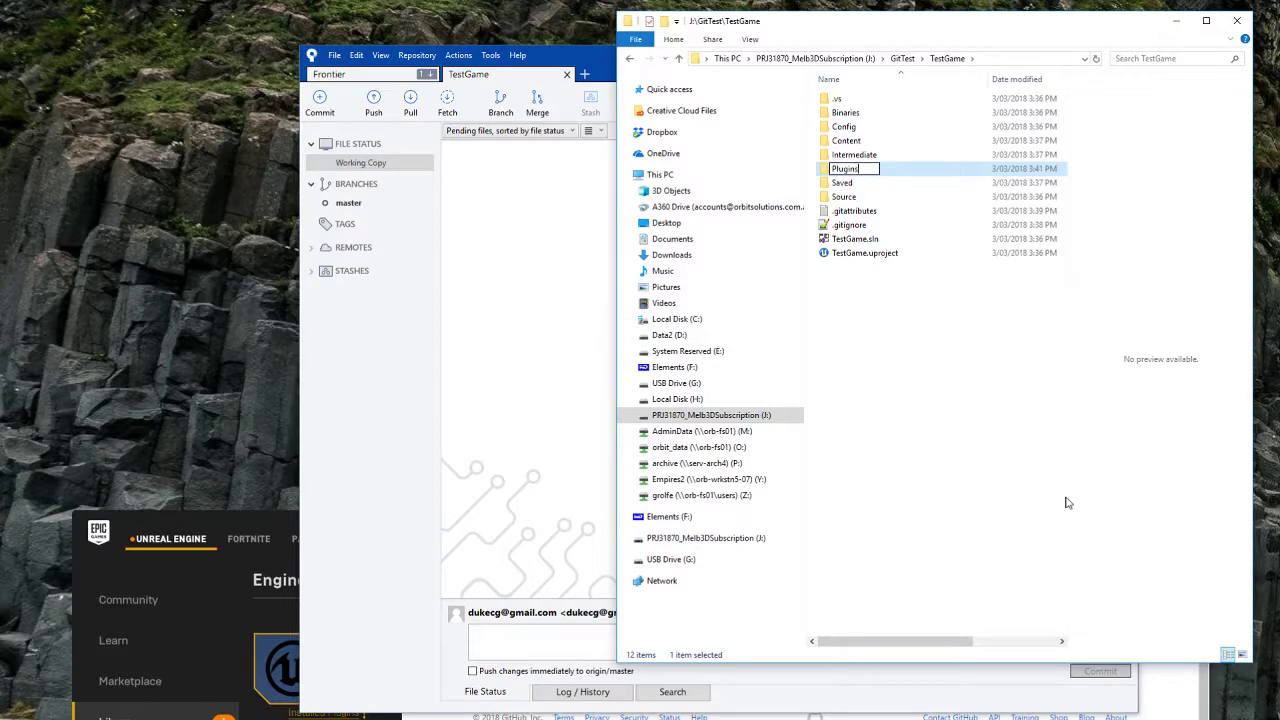
key("Return")
key("Return")
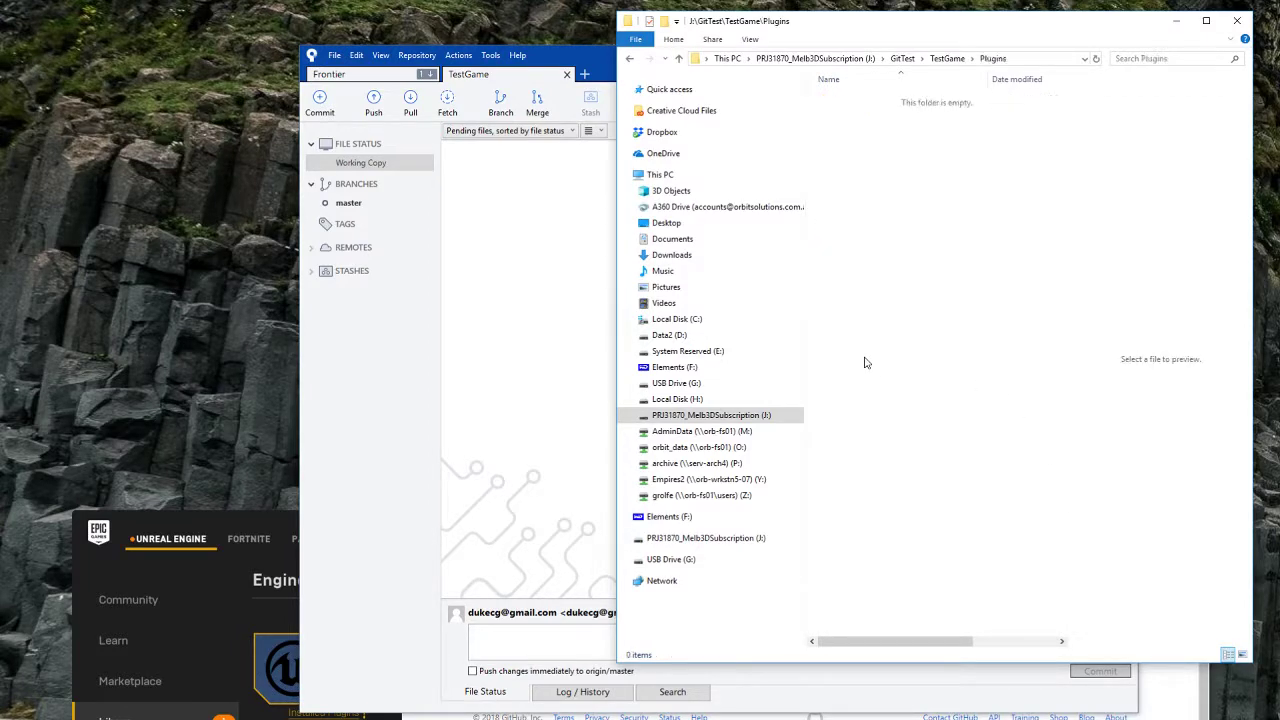
Step: Return to Sourcetree and open, then dismiss, the sidebar actions menu
left_click(477, 324)
right_click(350, 317)
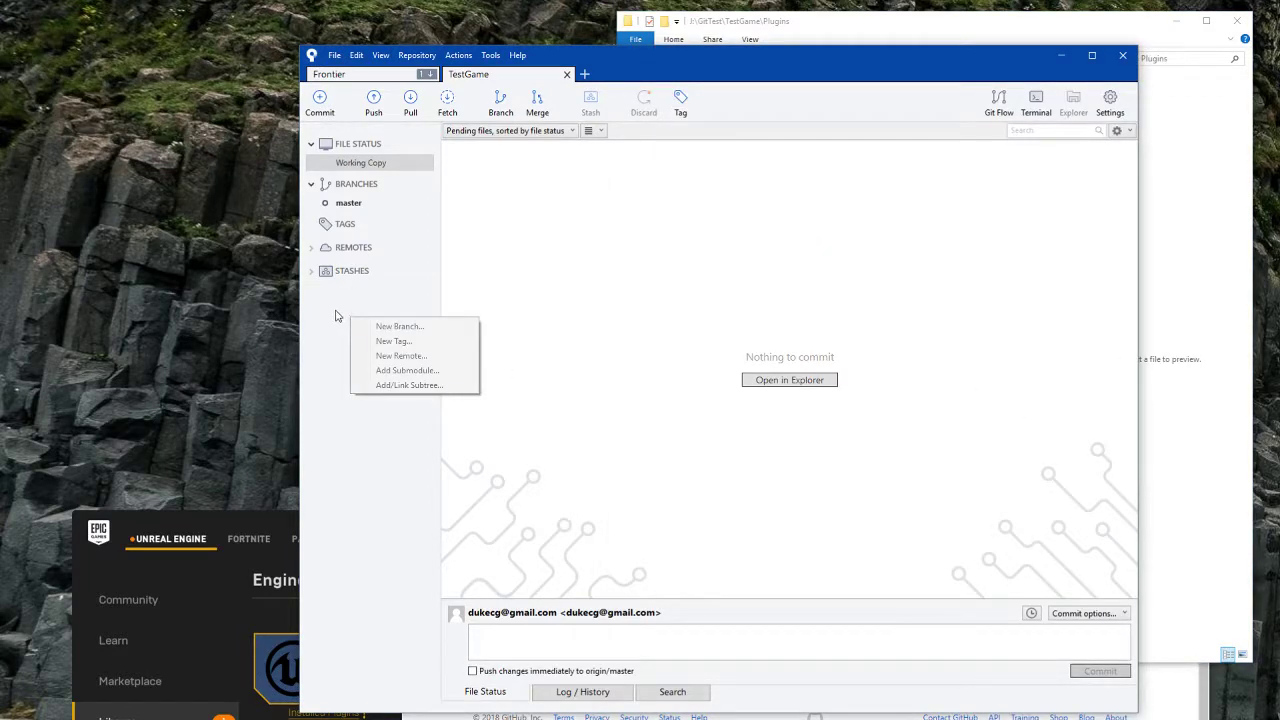
left_click(335, 311)
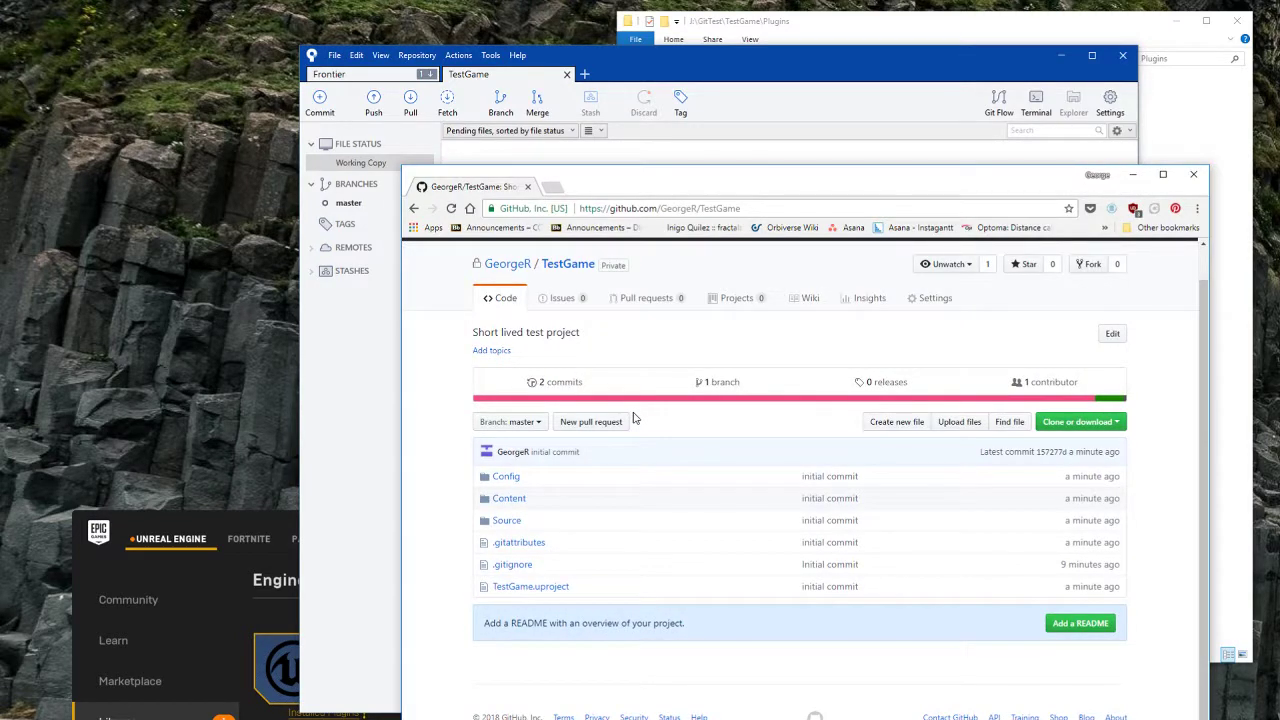
Step: Load the RuntimeMeshComponent GitHub repository page in a new Chrome tab
key("ctrl+t")
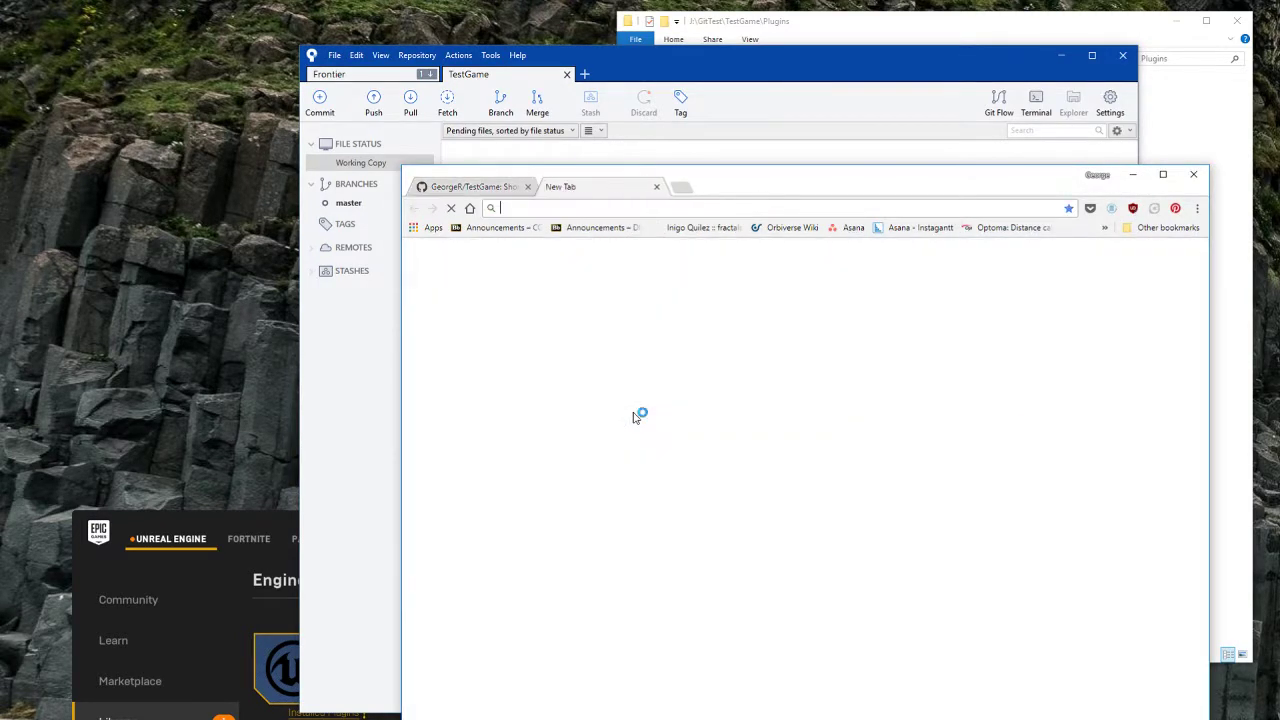
type("runtimemesh")
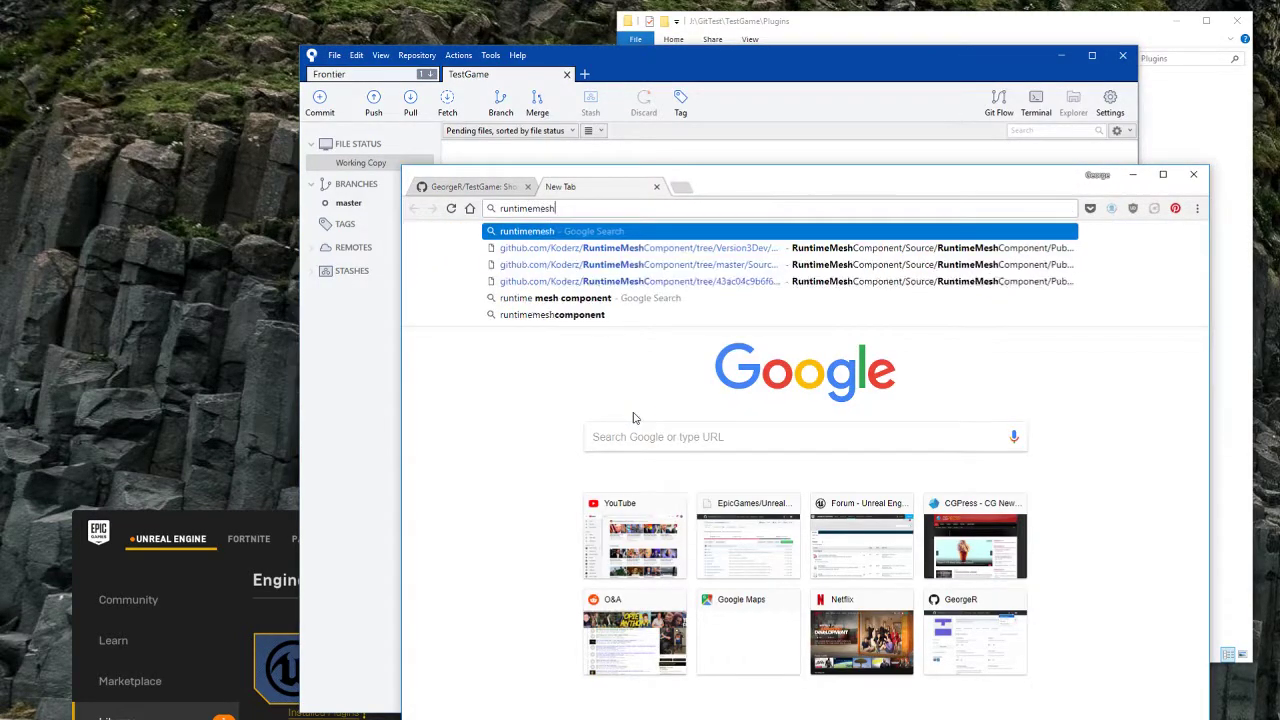
type("component")
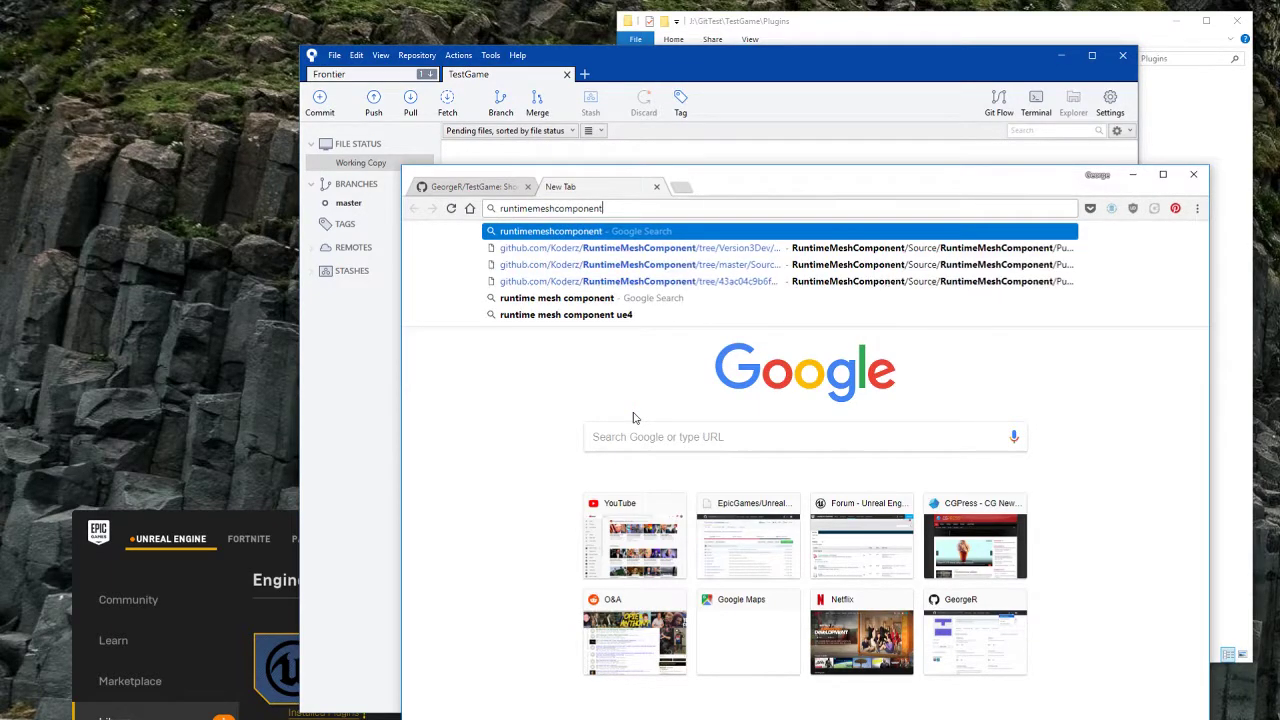
key("Down")
key("BackSpace")
key("BackSpace")
key("BackSpace")
key("BackSpace")
key("BackSpace")
key("BackSpace")
key("BackSpace")
key("BackSpace")
key("BackSpace")
key("BackSpace")
key("BackSpace")
key("BackSpace")
key("BackSpace")
key("BackSpace")
key("BackSpace")
key("BackSpace")
key("BackSpace")
key("BackSpace")
key("BackSpace")
key("BackSpace")
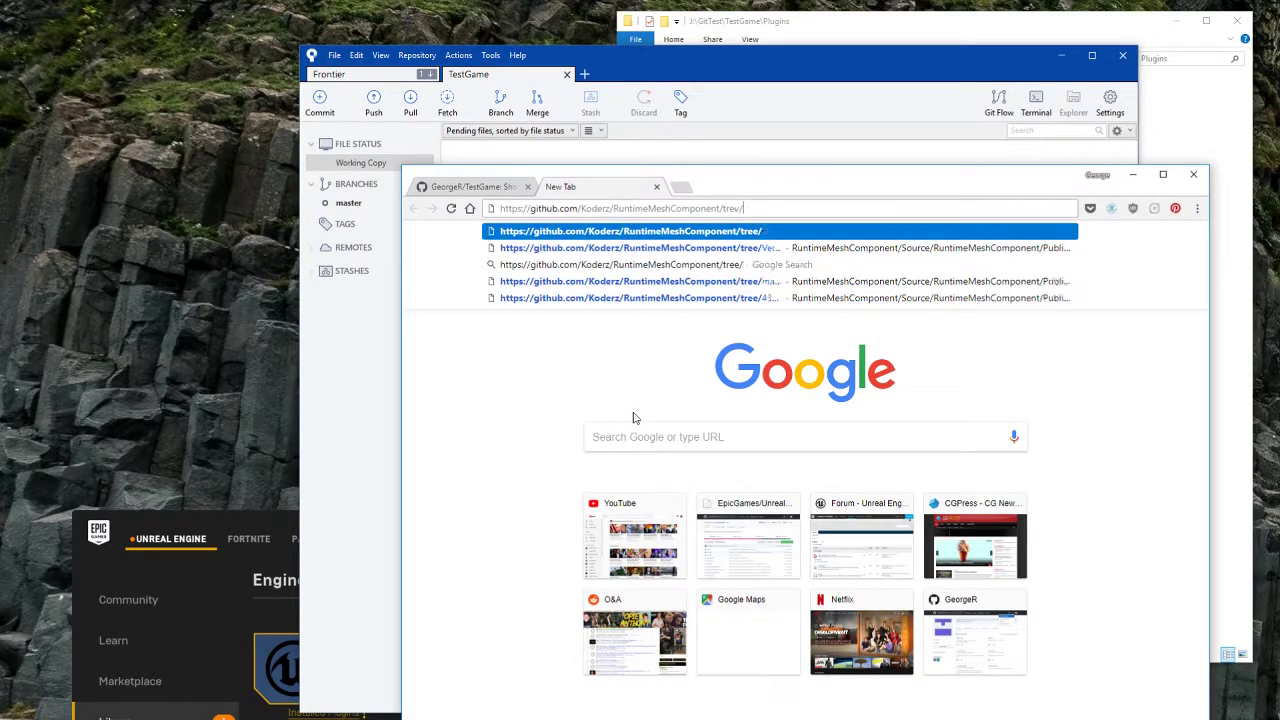
key("Return")
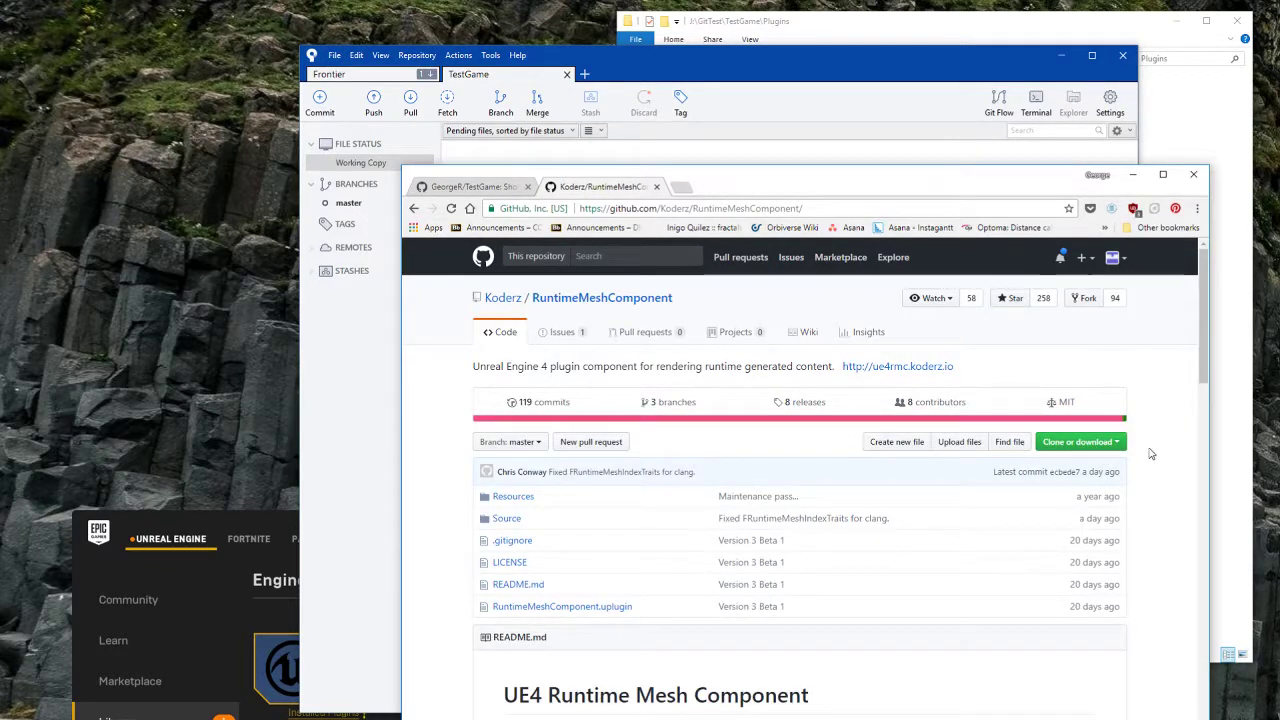
Step: Copy the RuntimeMeshComponent HTTPS clone URL and return to Sourcetree's sidebar actions
left_click(1097, 446)
left_click(1104, 510)
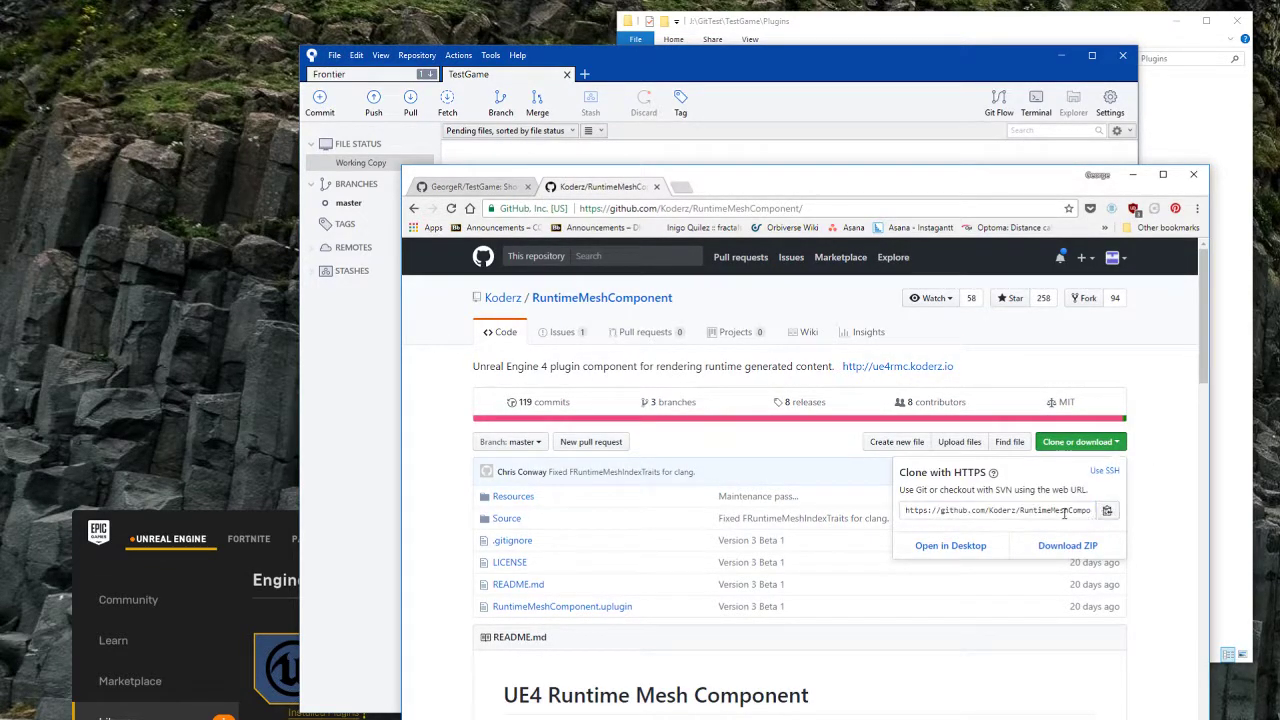
left_click(865, 94)
right_click(358, 342)
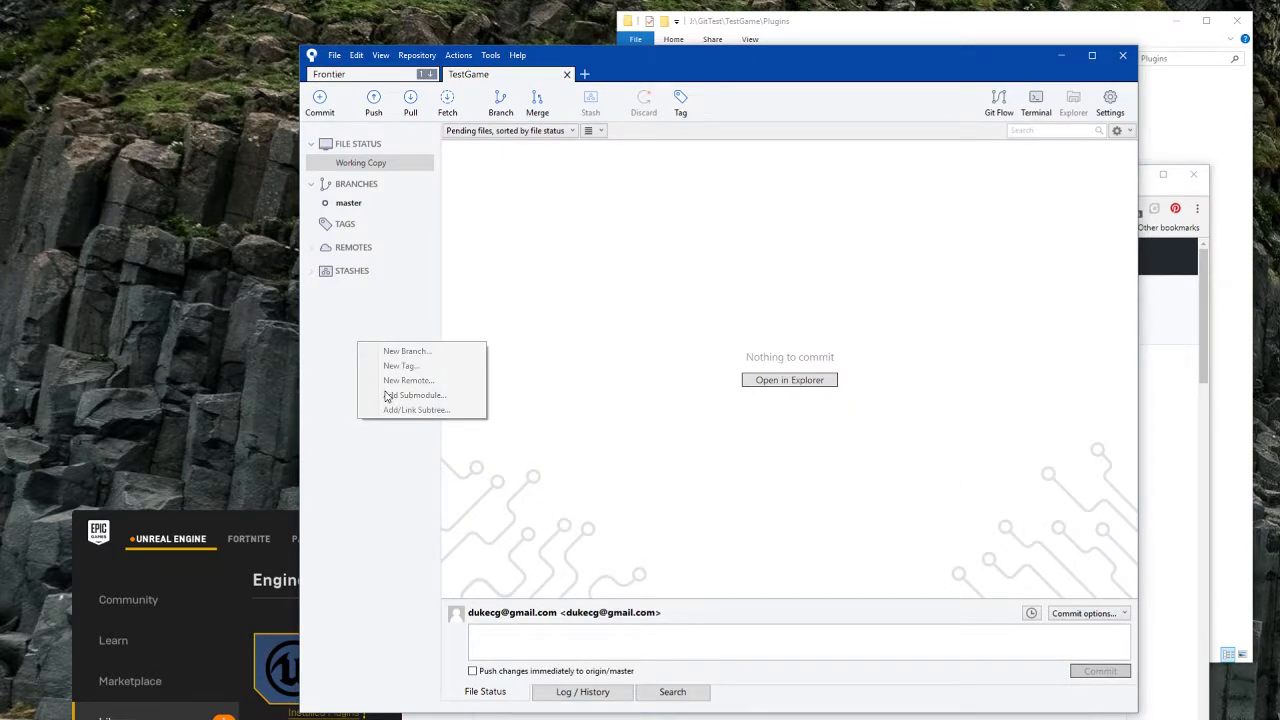
Step: Open the Add Submodule dialog from the Repository menu
left_click(330, 354)
right_click(362, 295)
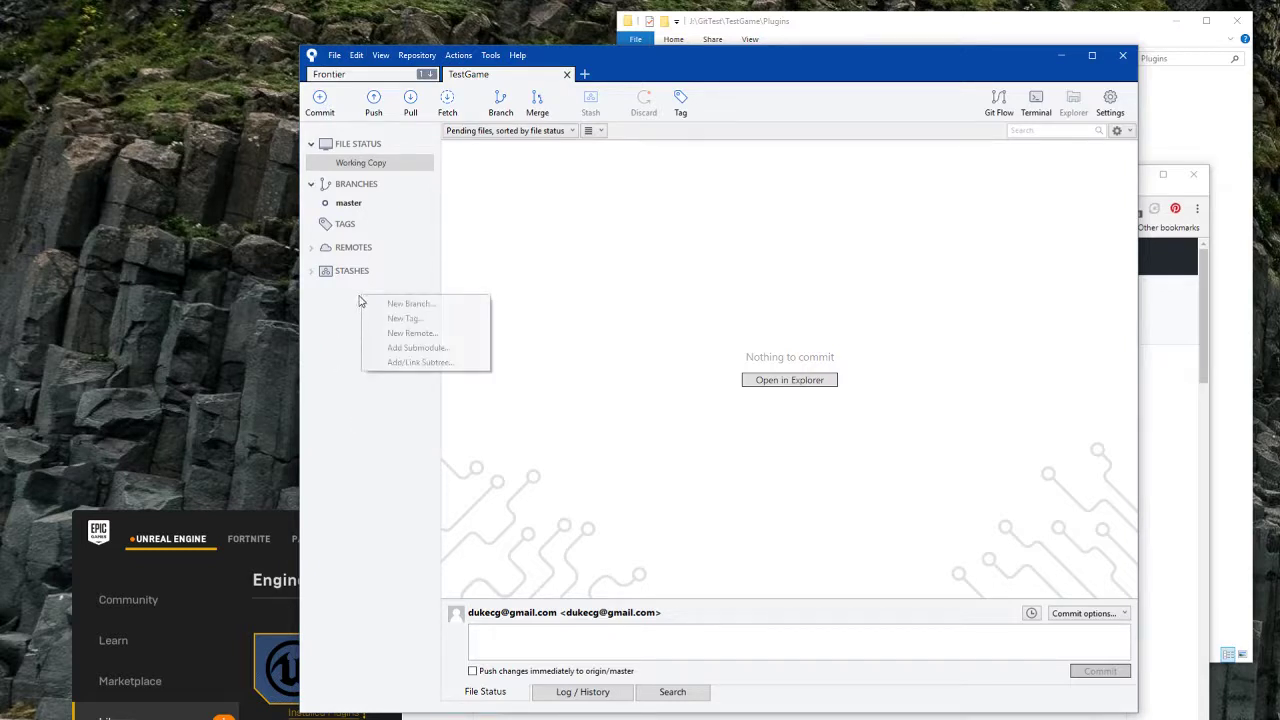
left_click(416, 56)
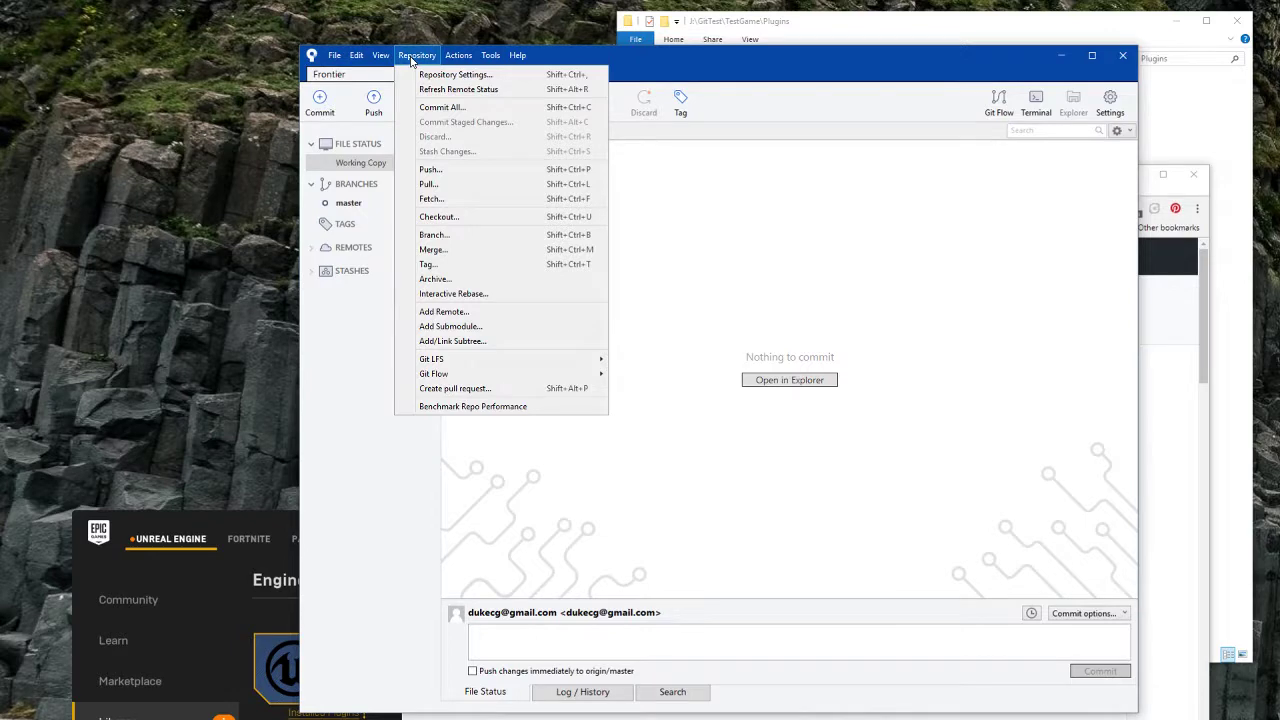
left_click(460, 327)
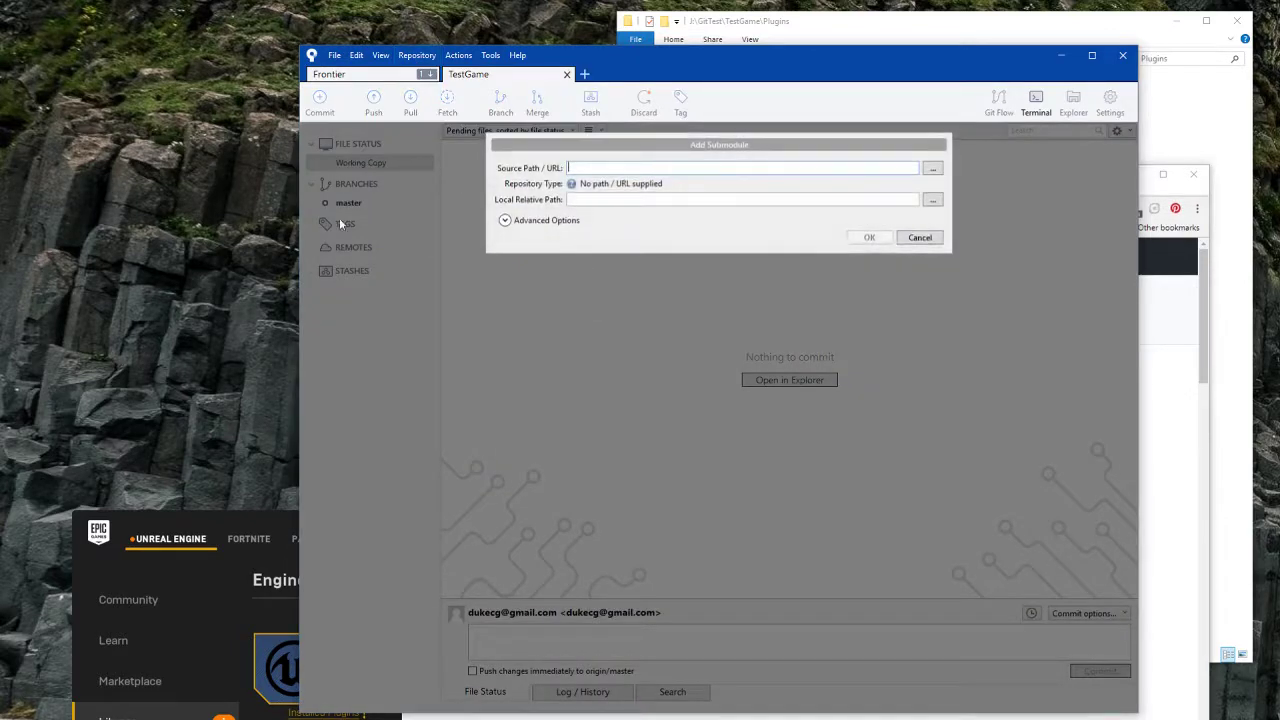
Step: Paste the RuntimeMeshComponent URL, prefix the path with Plugins/, and confirm the submodule addition
key("ctrl+v")
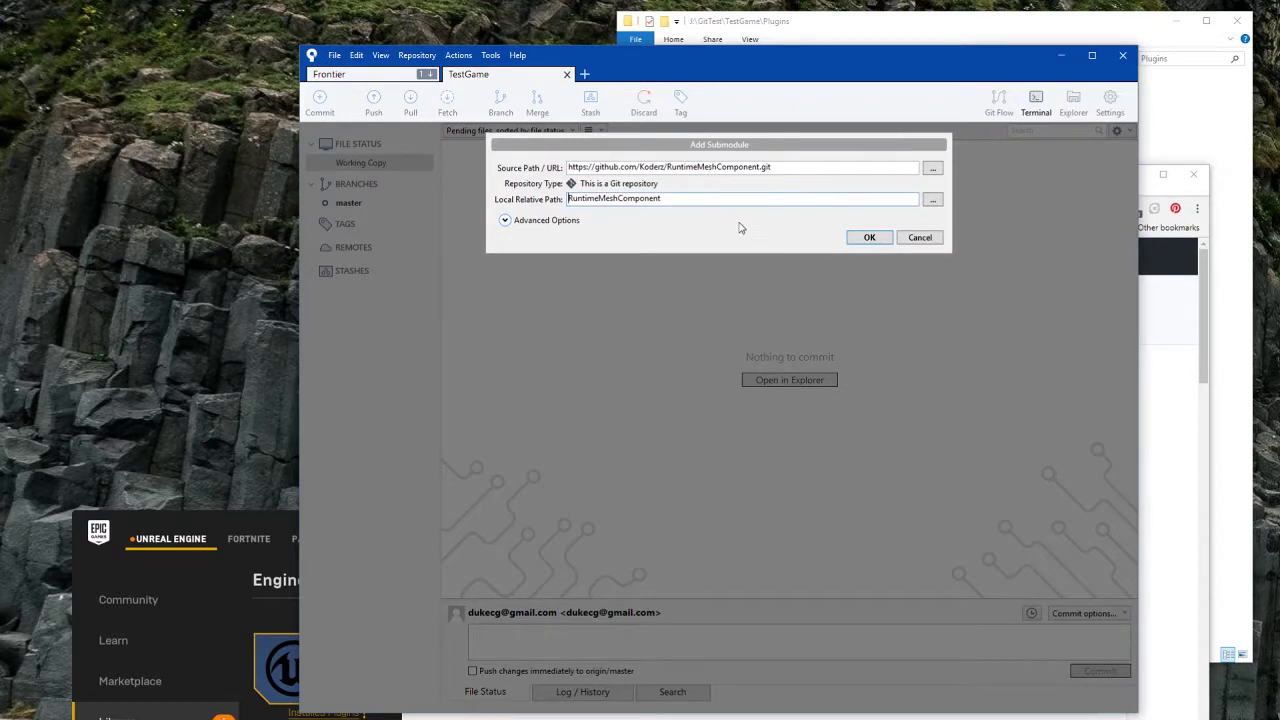
type("Plugins/")
left_click(505, 220)
left_click(869, 272)
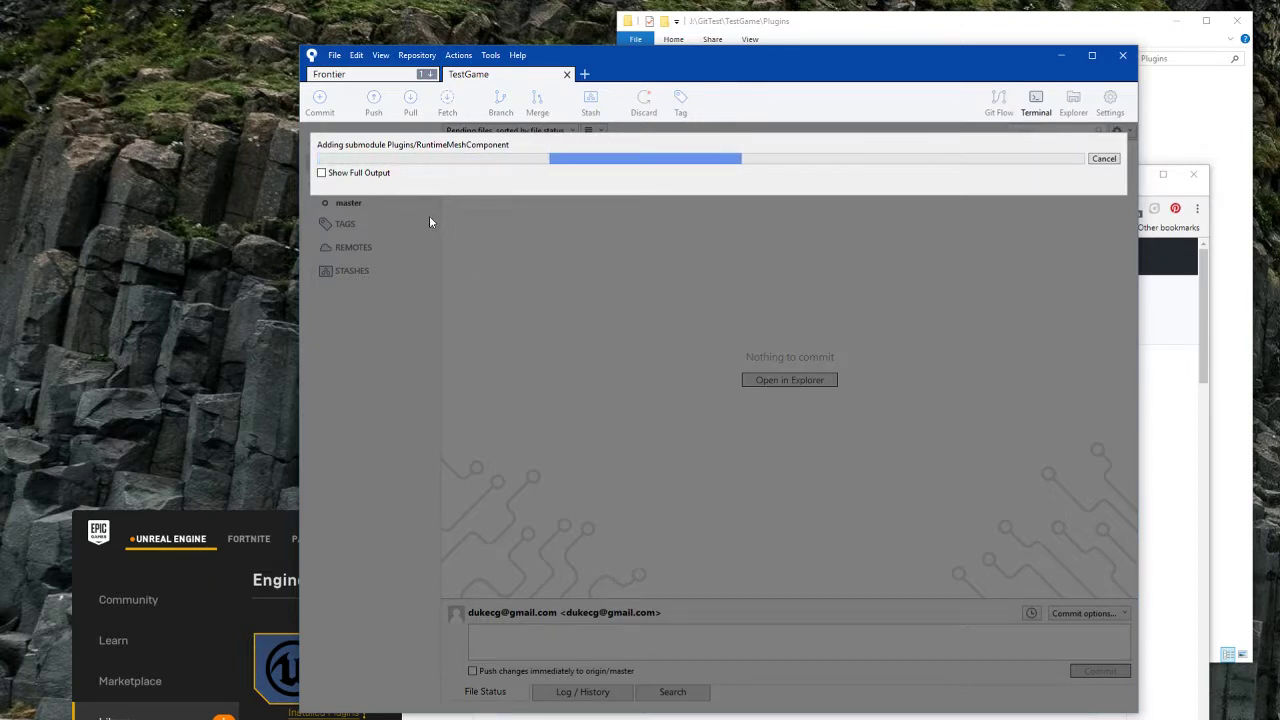
left_click(347, 175)
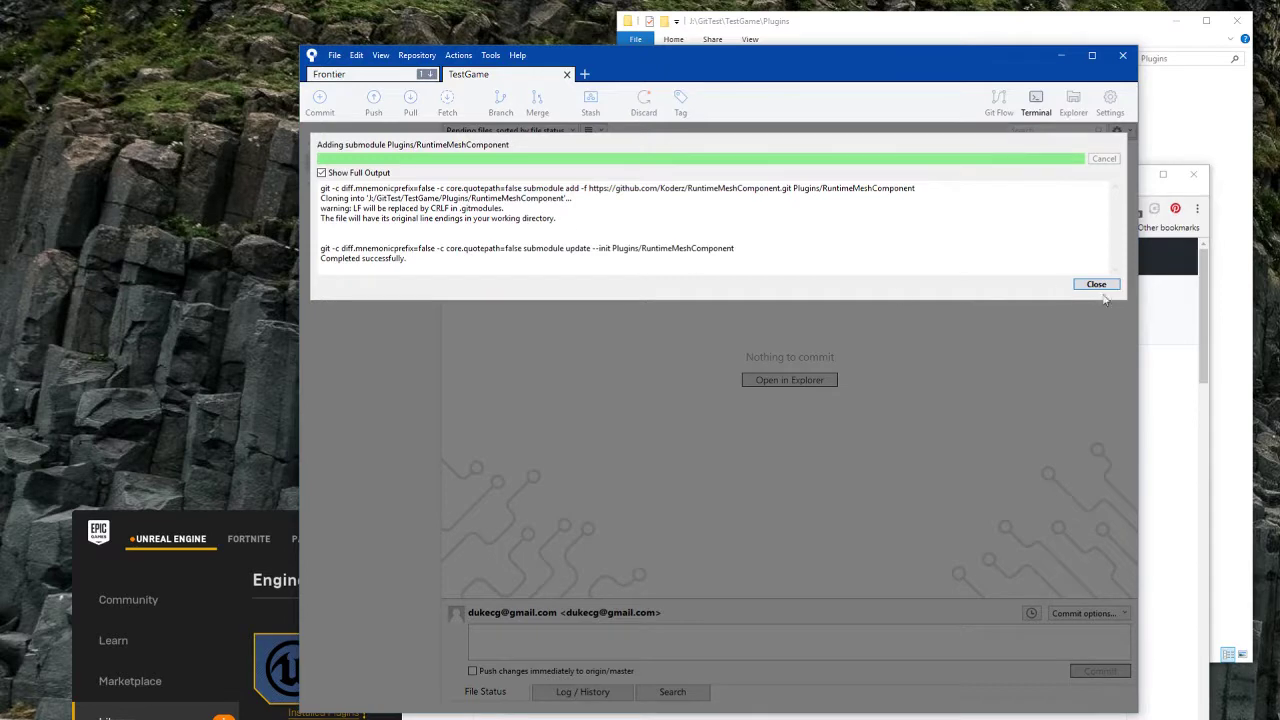
left_click(1100, 287)
left_click(921, 22)
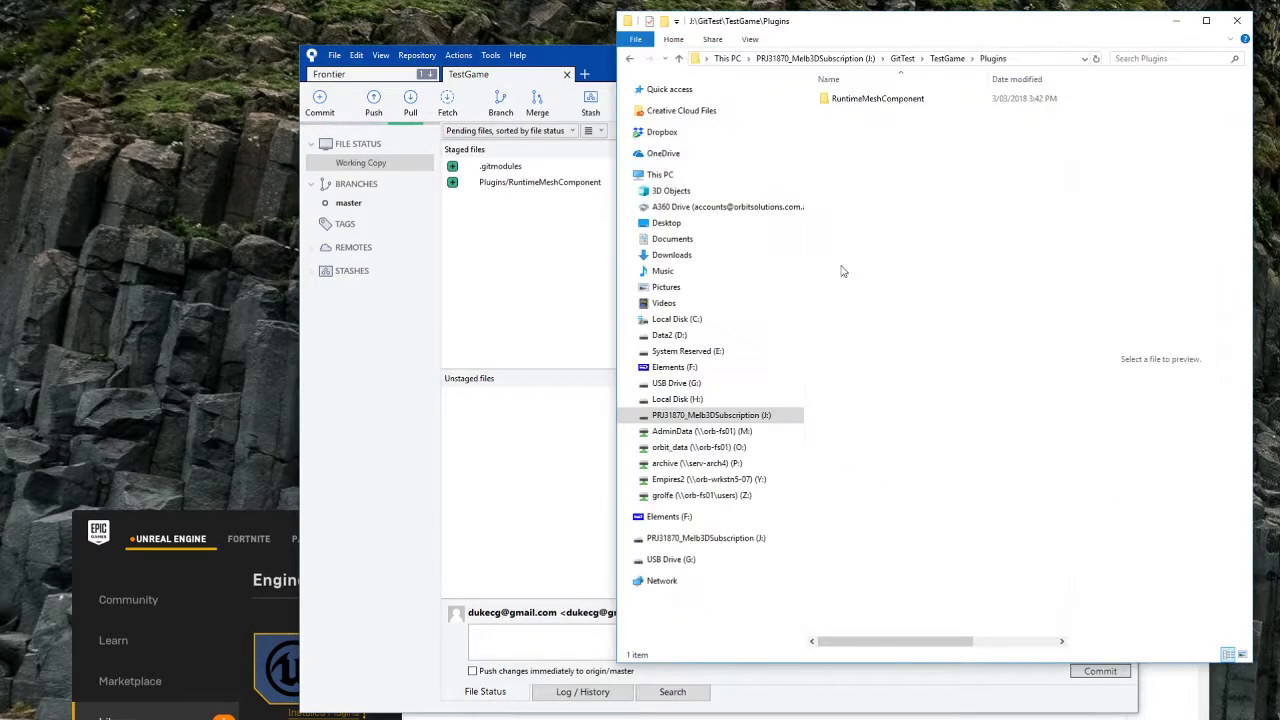
Step: Check the RuntimeMeshComponent folder files and review the staged .gitmodules and submodule diffs
double_click(877, 98)
left_click(878, 170)
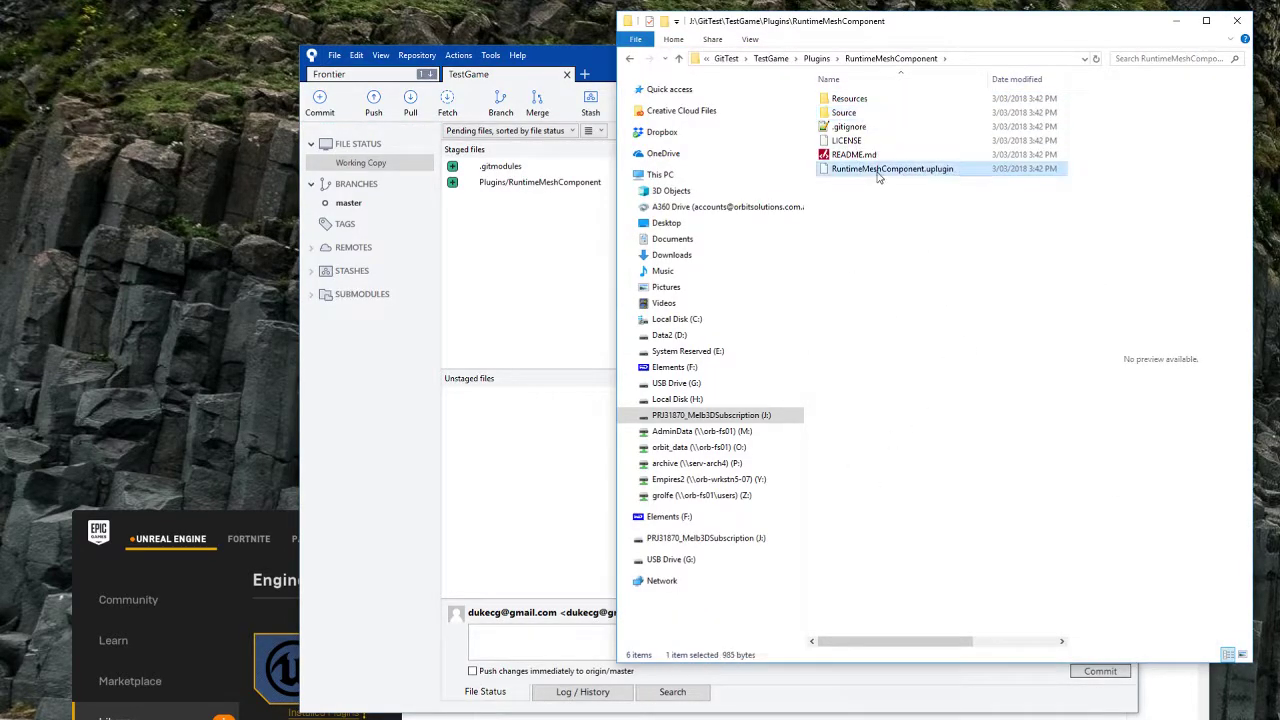
left_click(591, 258)
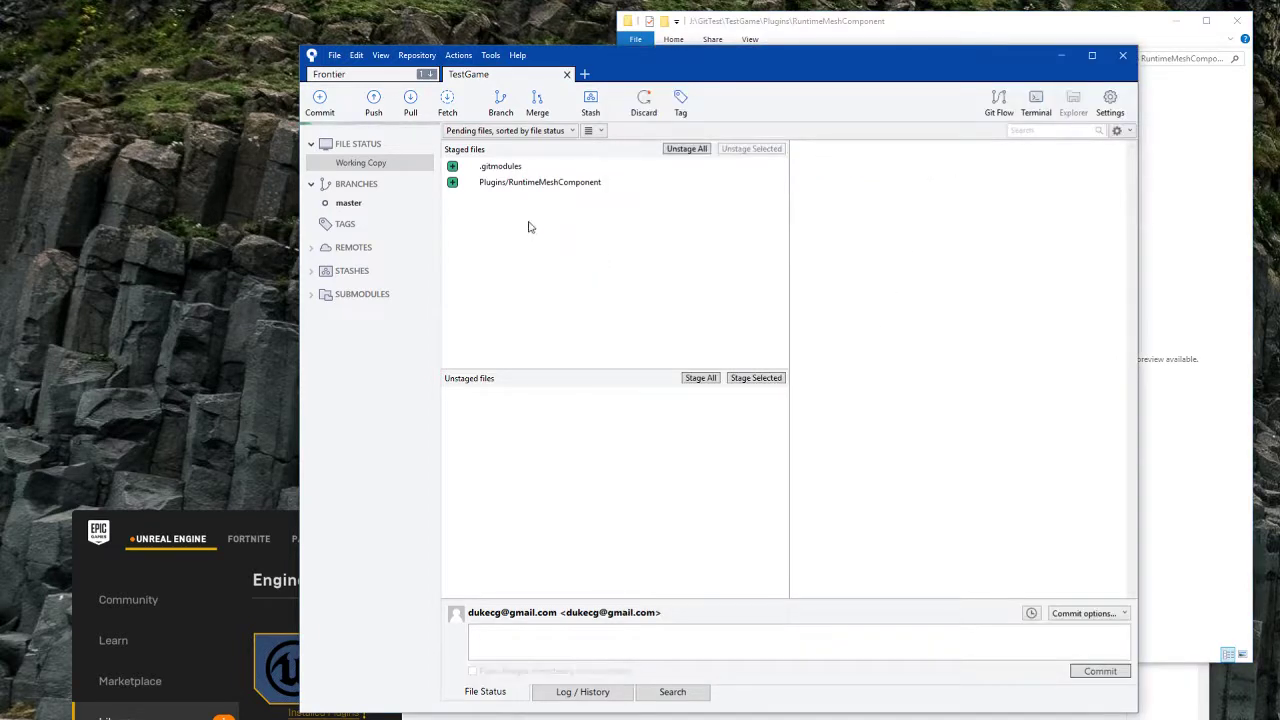
left_click(519, 169)
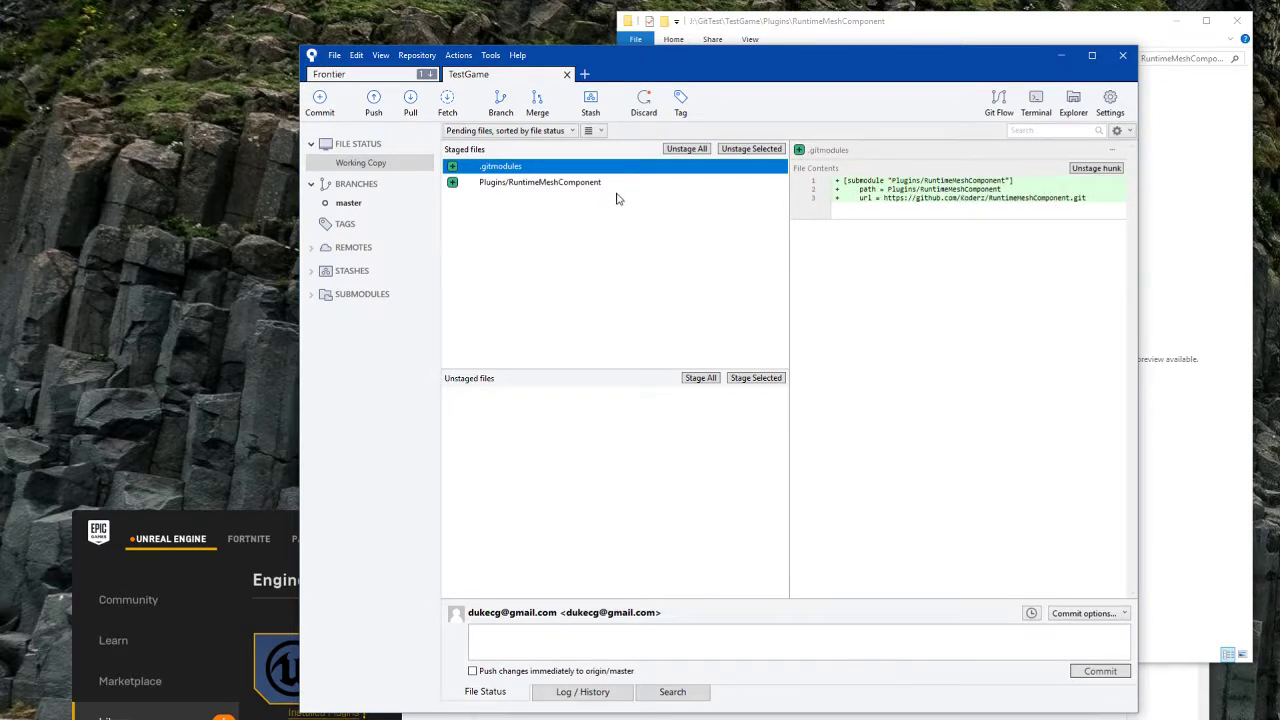
left_click(545, 186)
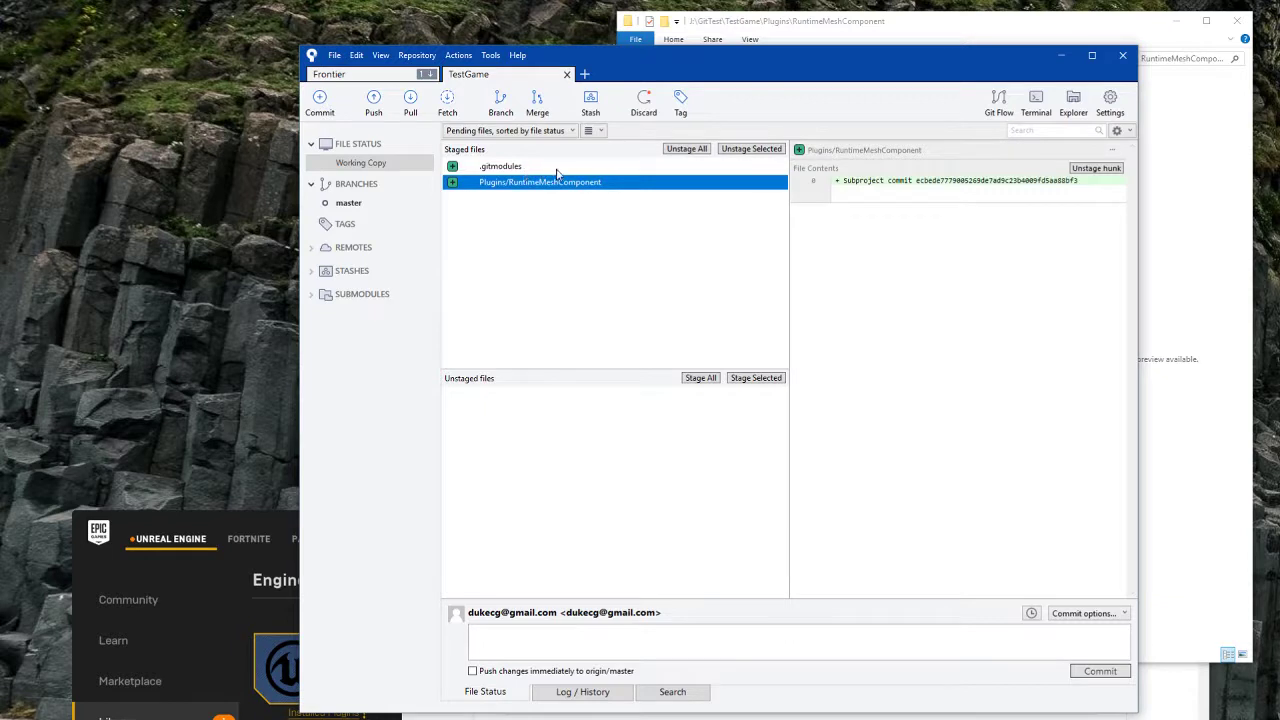
left_click(557, 168)
left_click(565, 185)
Step: Commit the staged changes with the message 'added runtimemeshcomponent'
left_click(652, 643)
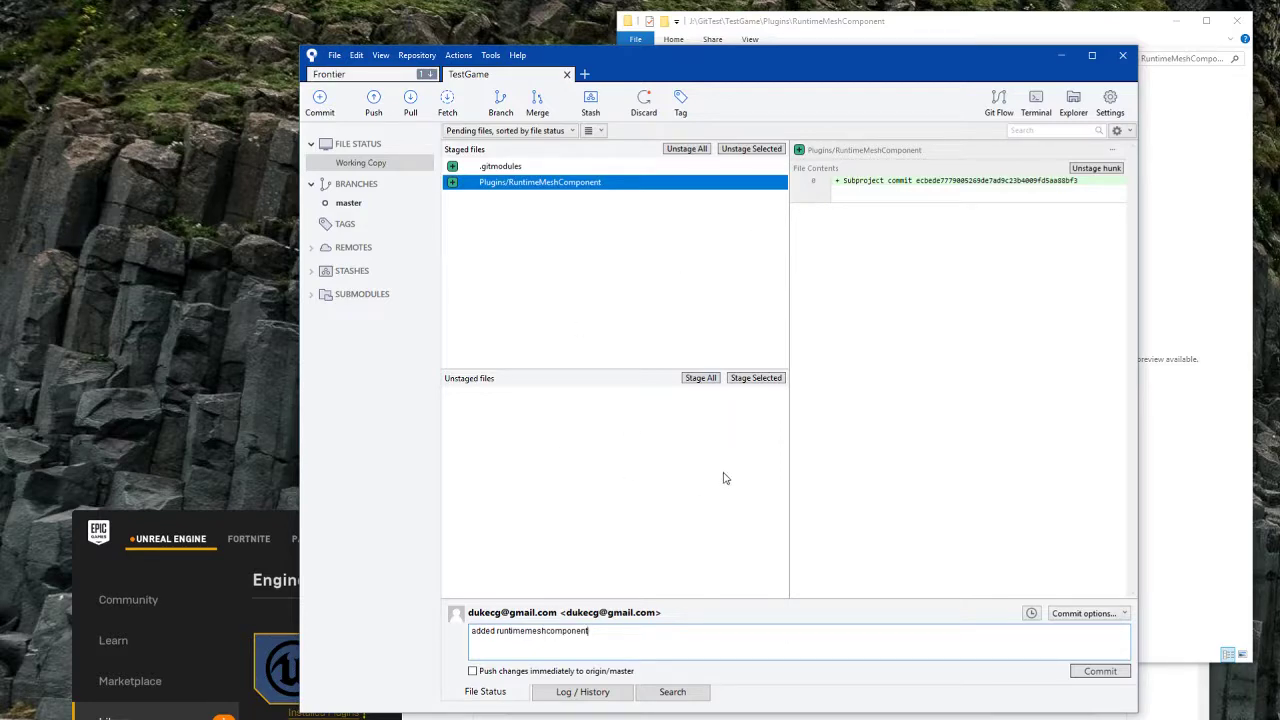
left_click(1100, 671)
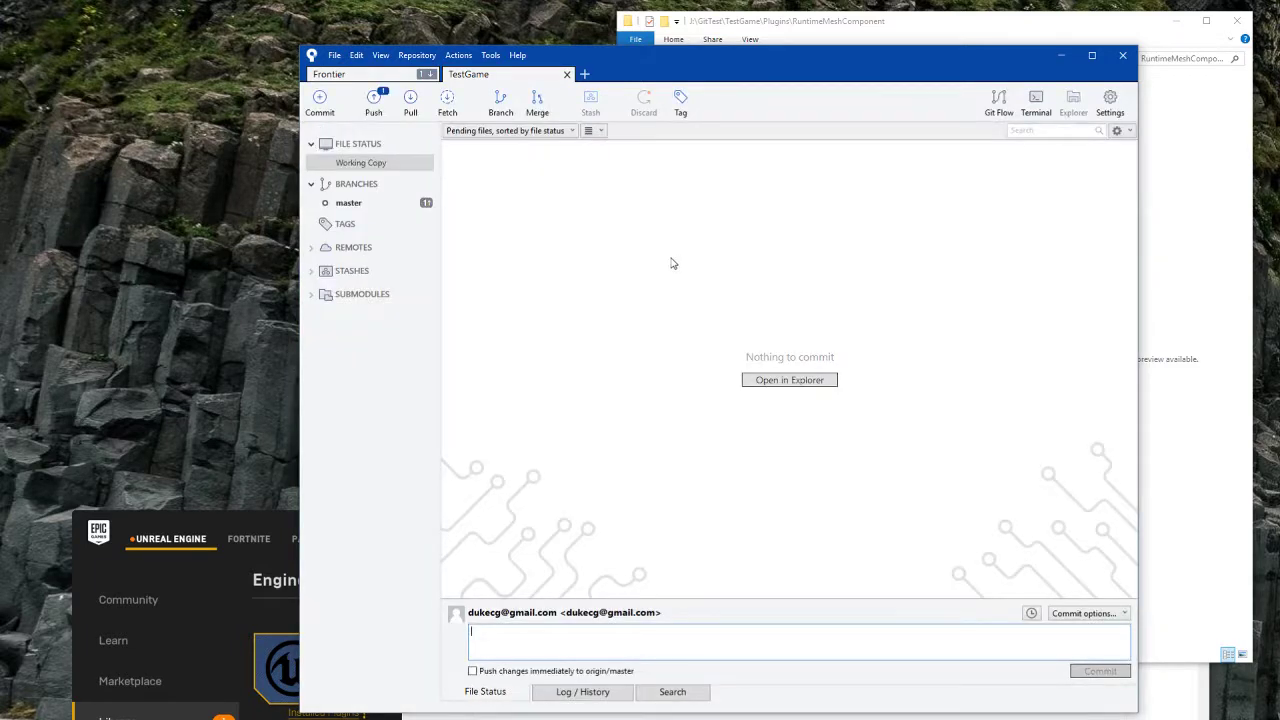
left_click(373, 100)
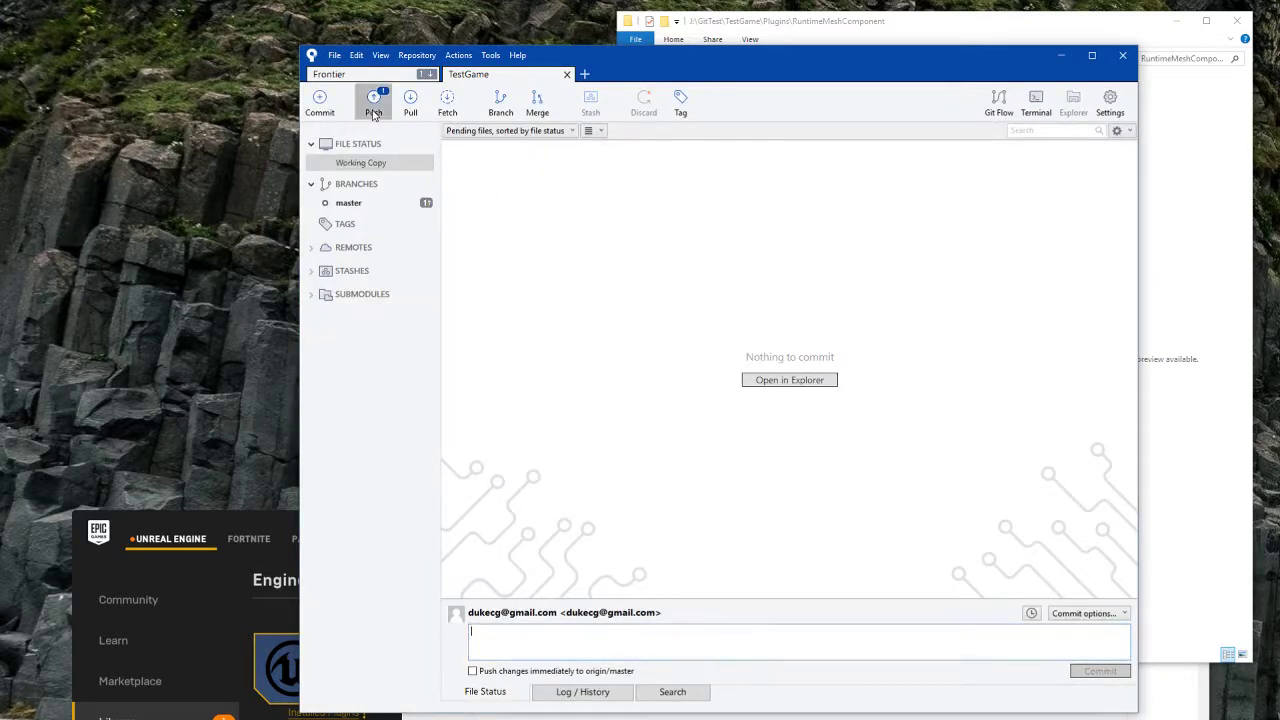
Step: Push the submodule commit to origin master, reviewing the full output before closing
left_click(839, 572)
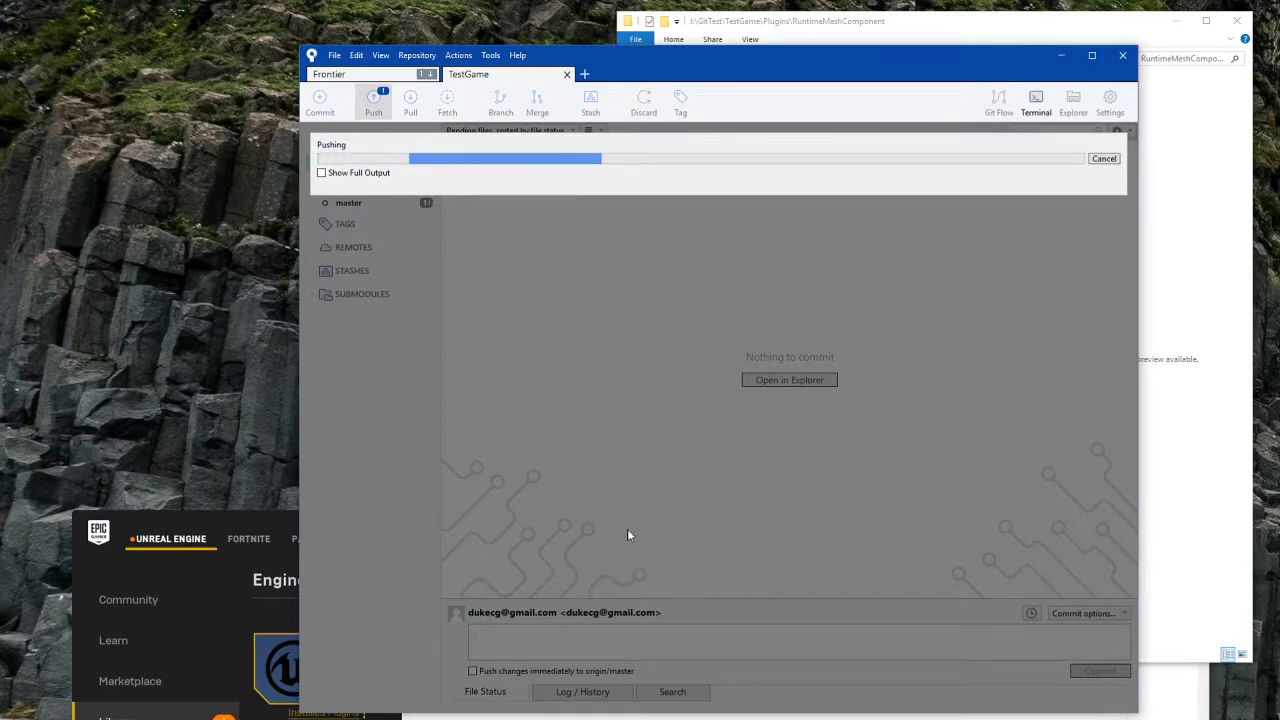
left_click(356, 174)
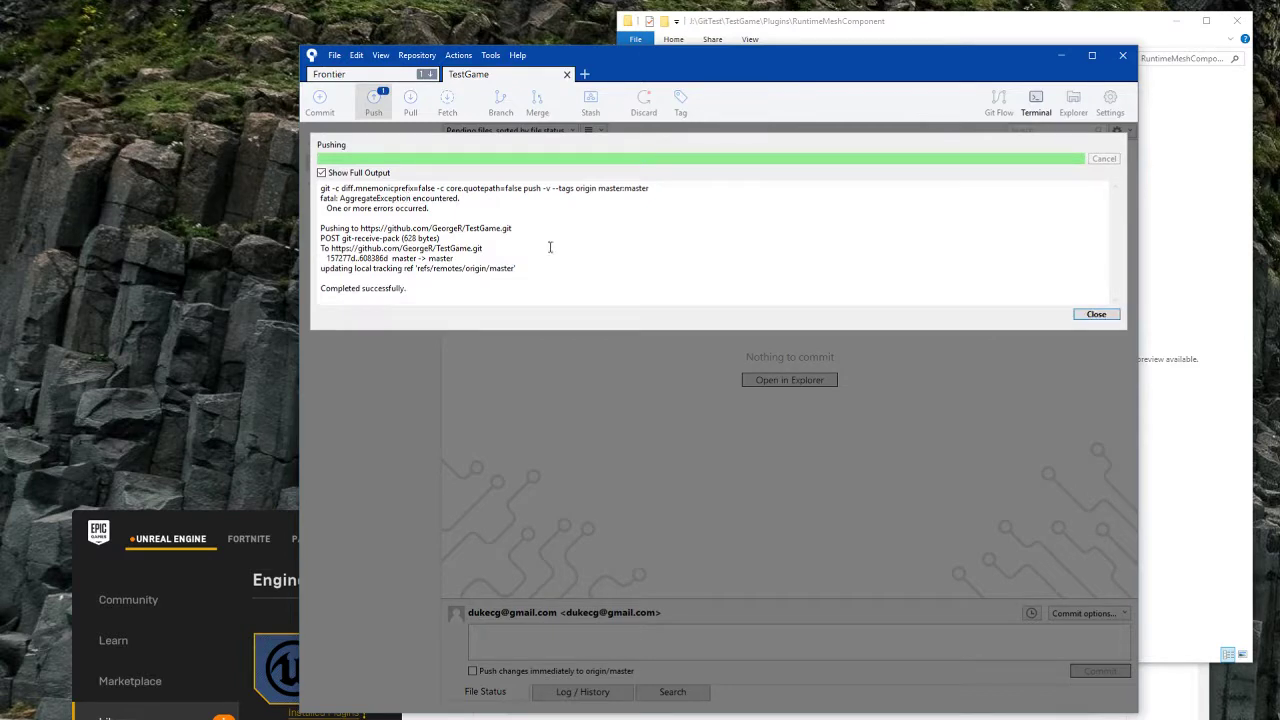
left_click(1096, 315)
key("alt+Tab")
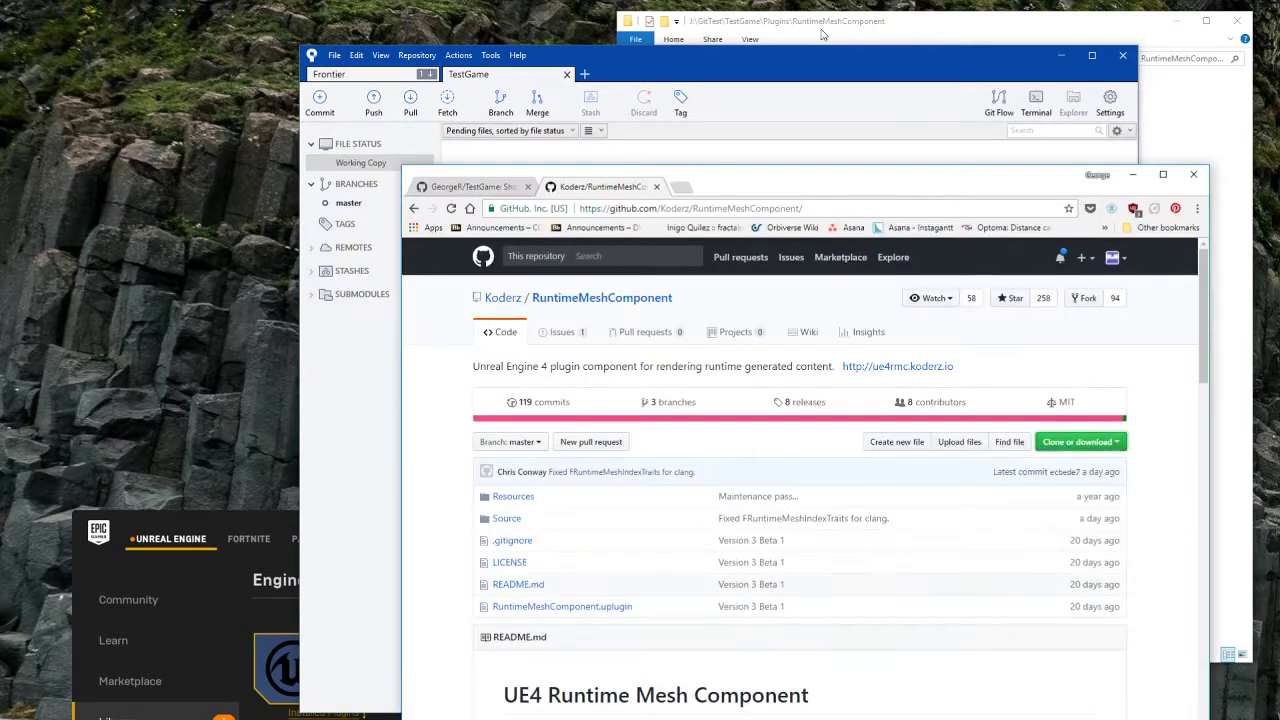
Step: Refresh TestGame on GitHub, open Plugins and follow the RuntimeMeshComponent @ ecbede7 link
left_click(483, 182)
left_click_drag(809, 181, 824, 87)
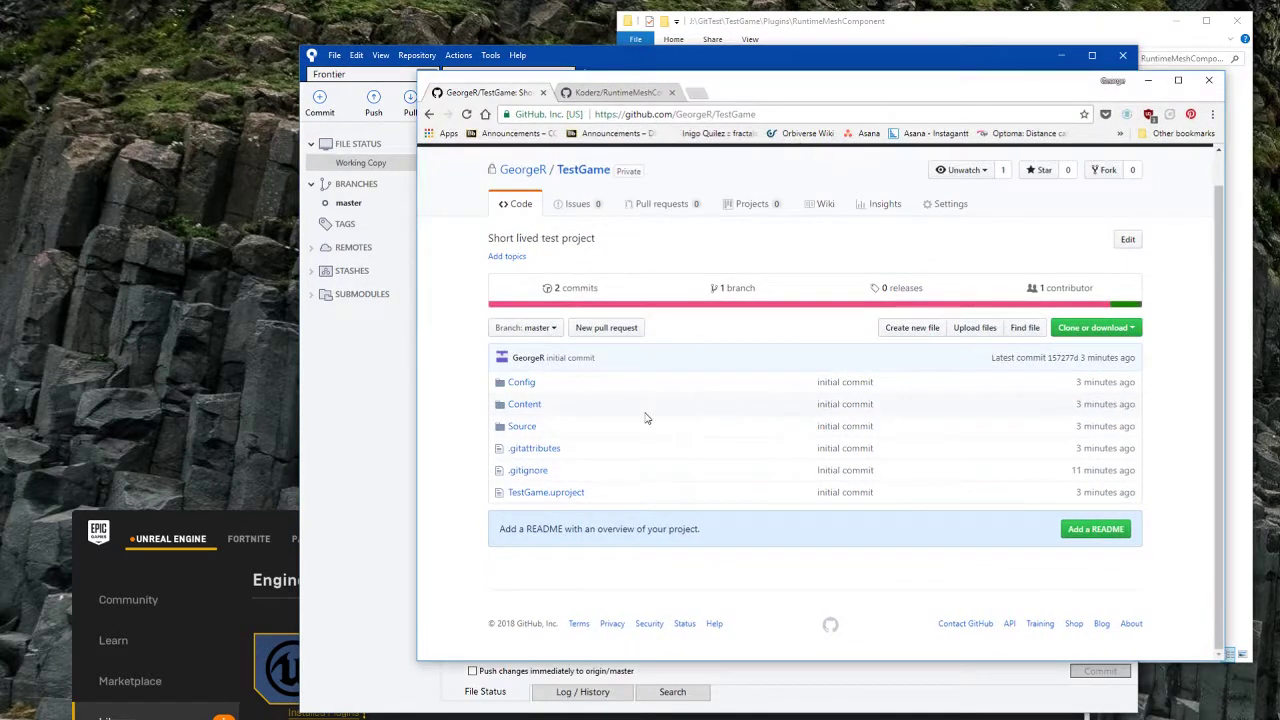
key("F5")
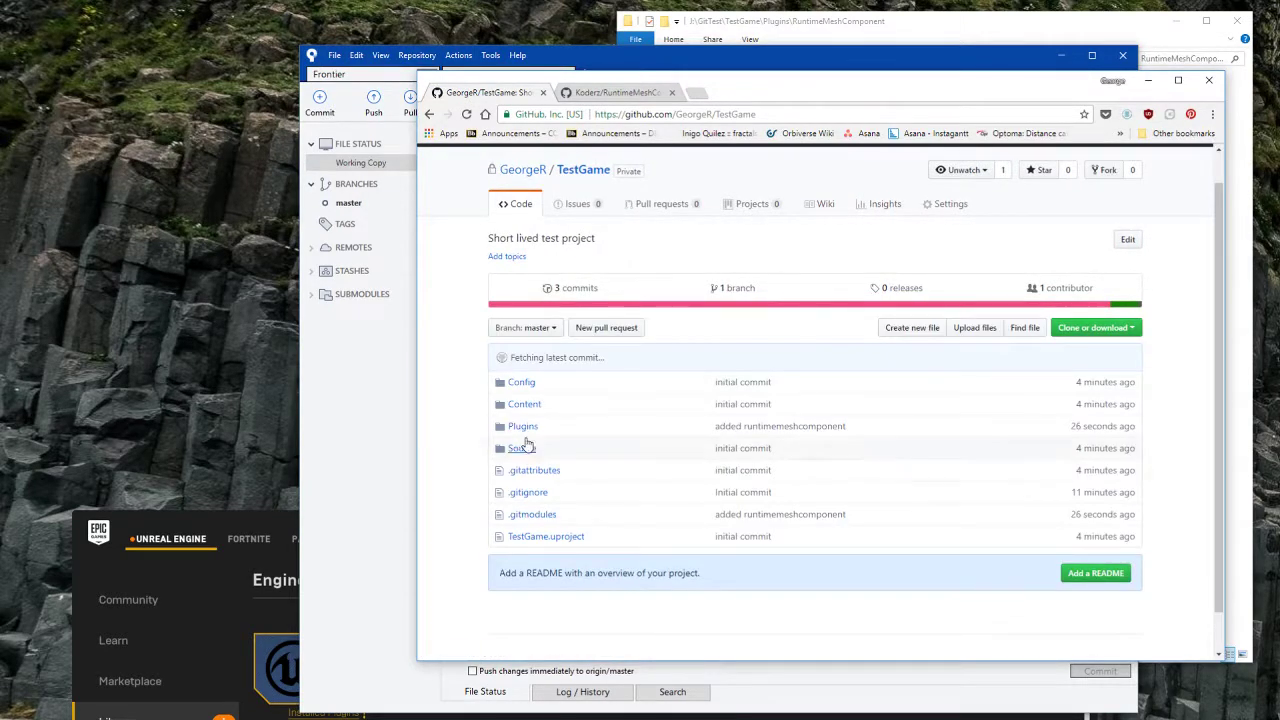
left_click(522, 426)
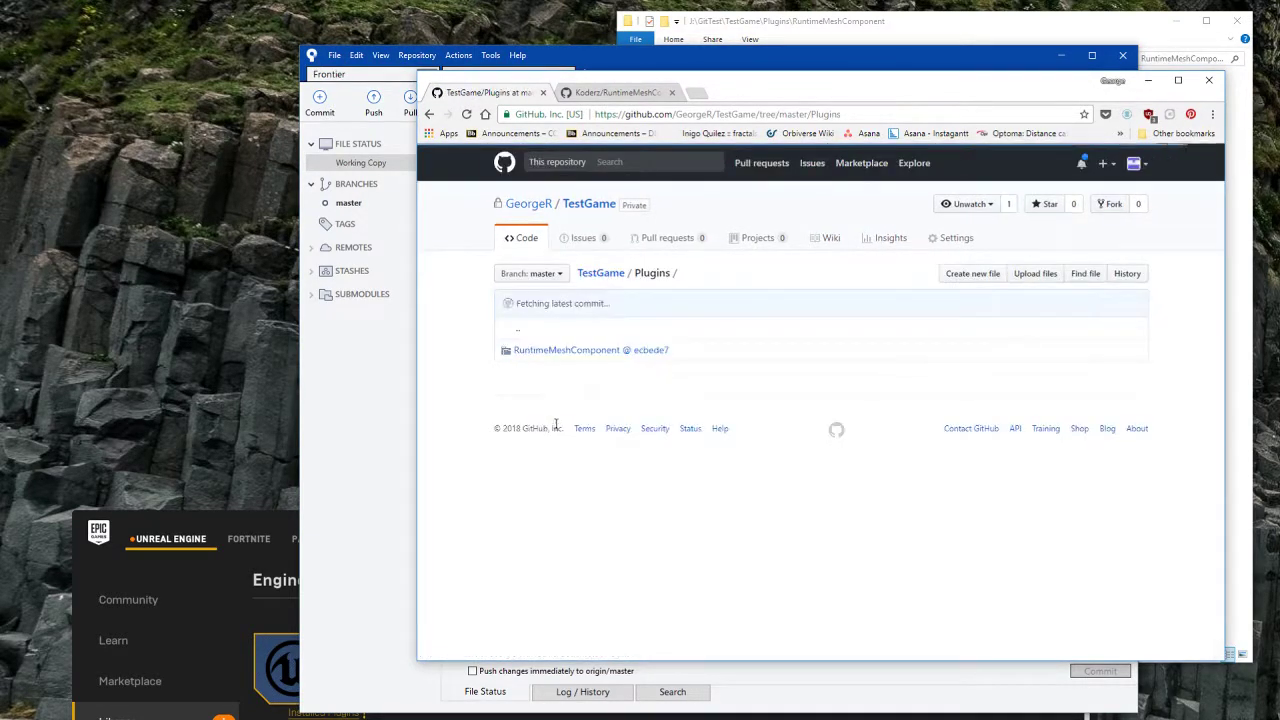
left_click(522, 352)
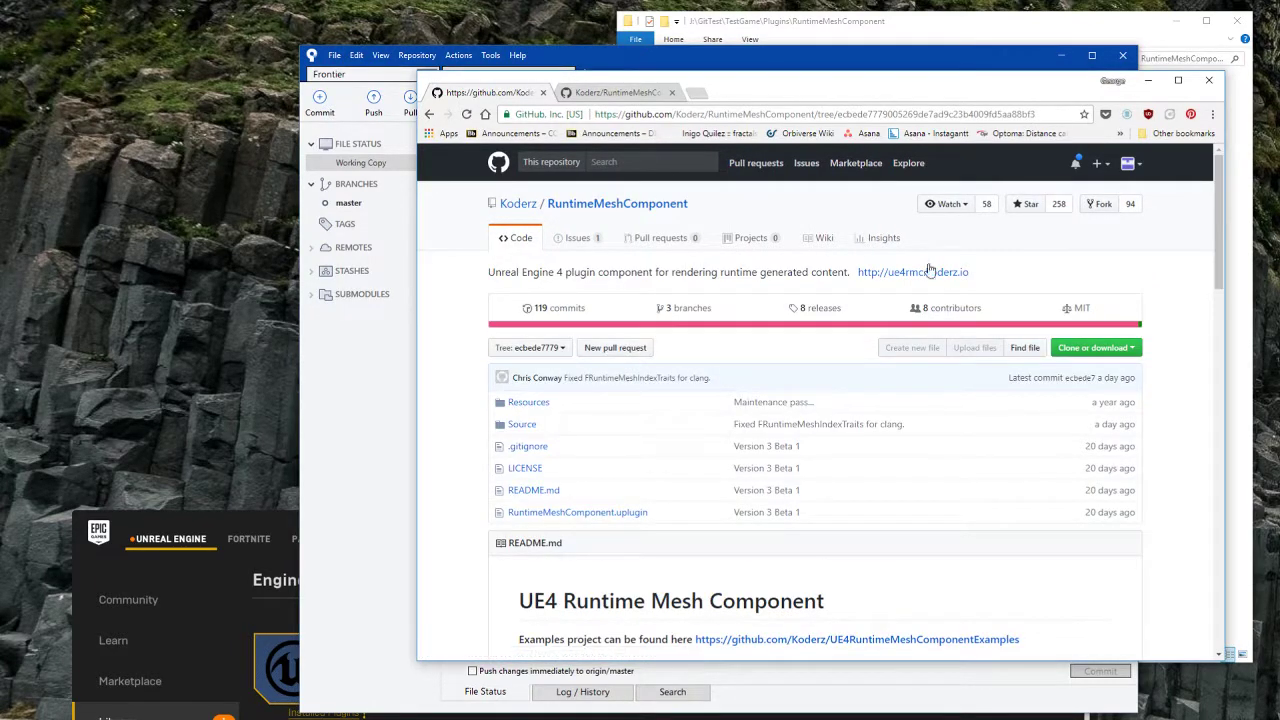
left_click(429, 114)
left_click_drag(815, 97, 788, 178)
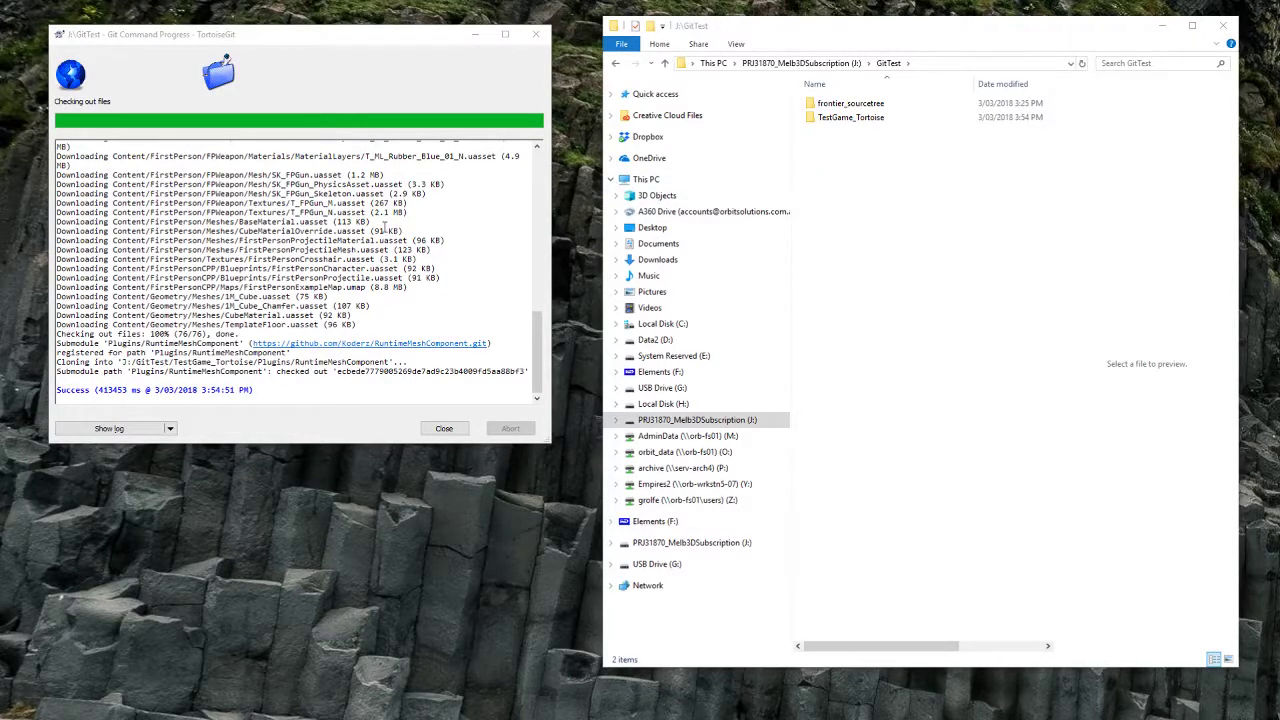
Step: Browse the TestGame_Tortoise clone down to Content/Geometry/Meshes to inspect 1M_Cube.uasset
left_click(868, 118)
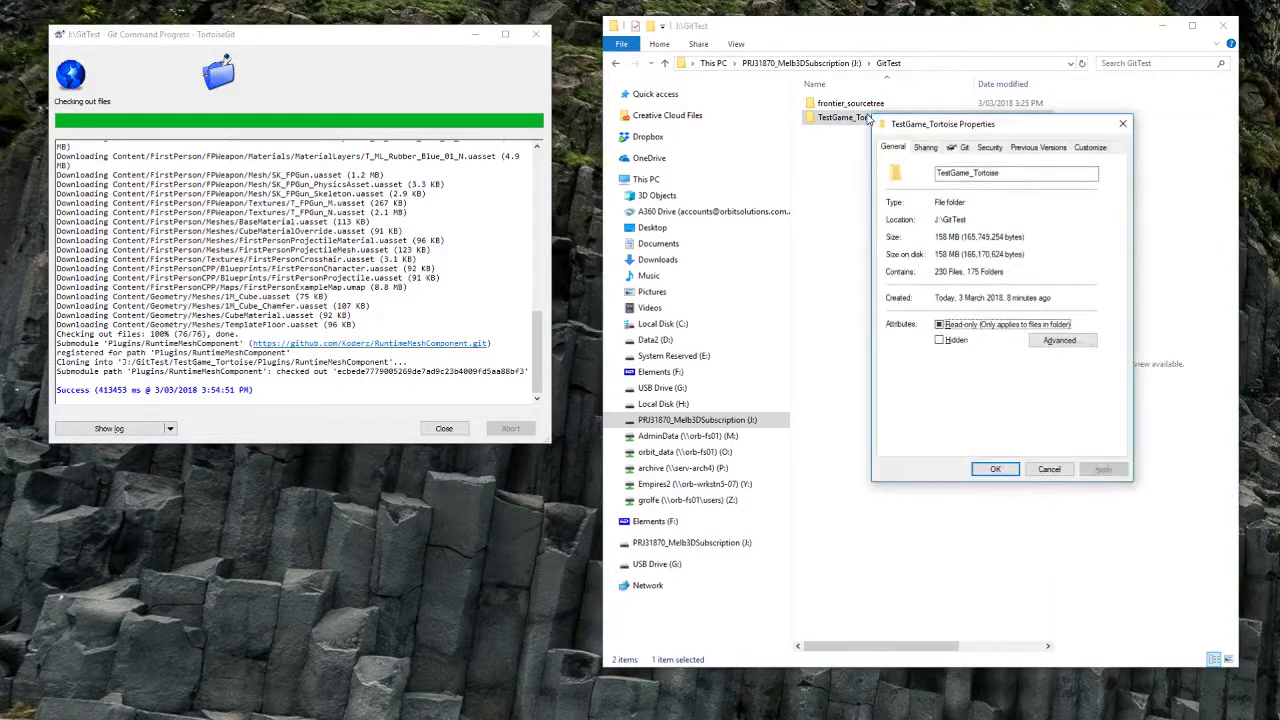
left_click(1122, 124)
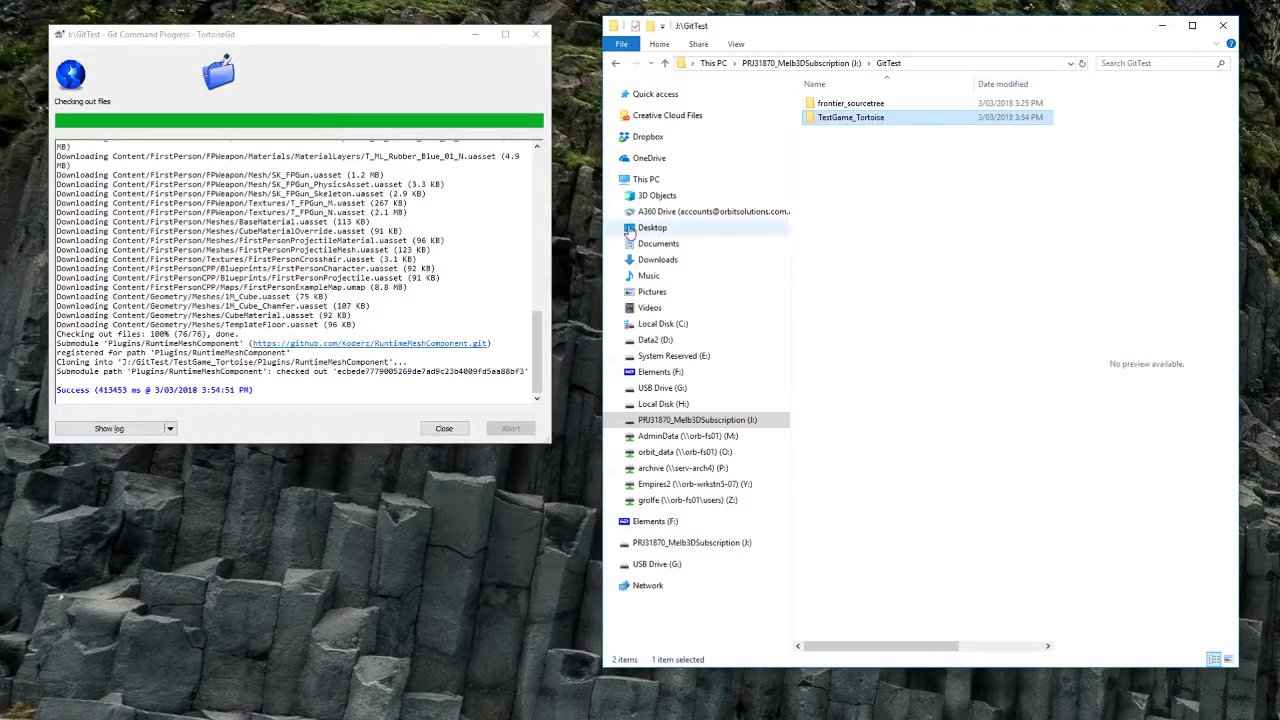
left_click(892, 180)
double_click(860, 119)
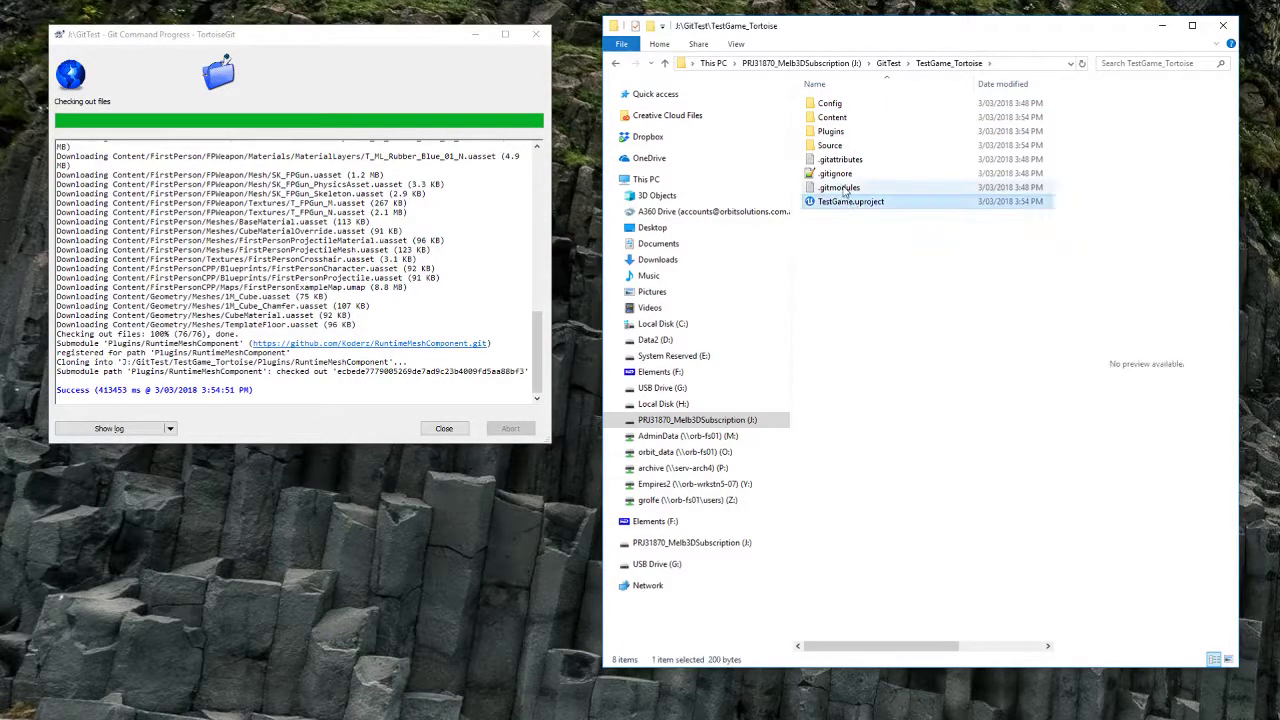
left_click(840, 160)
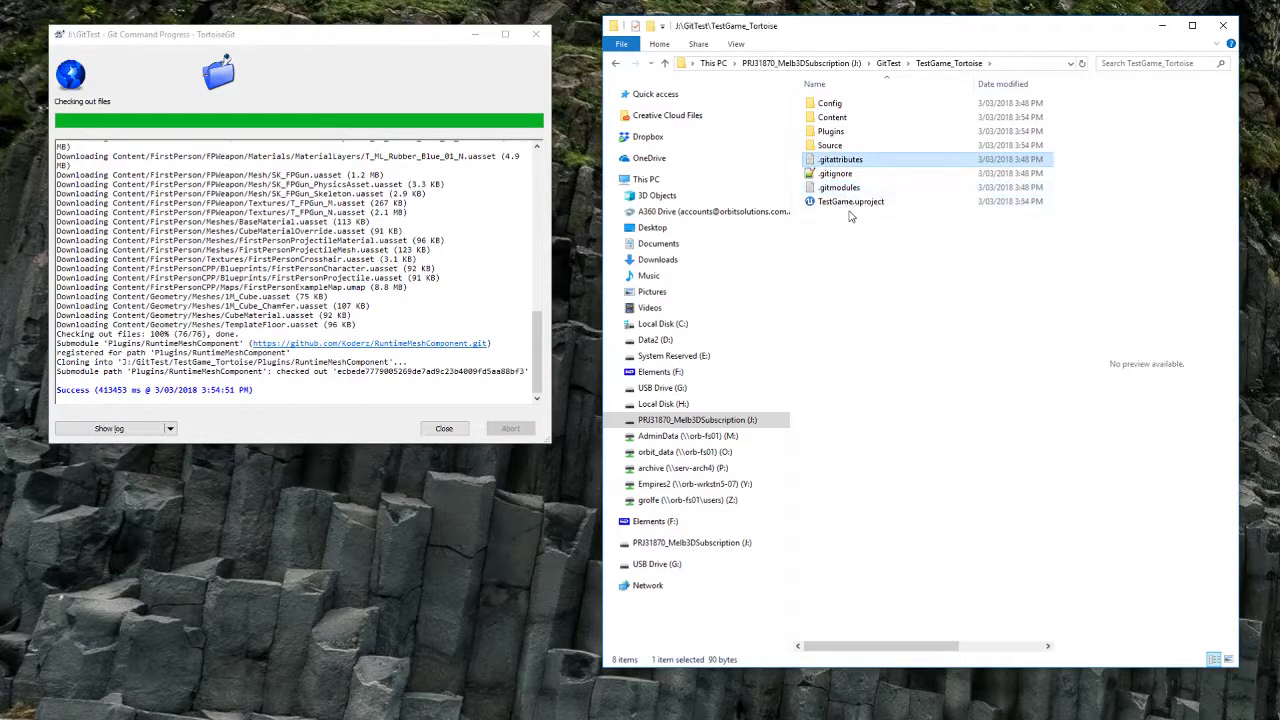
double_click(840, 118)
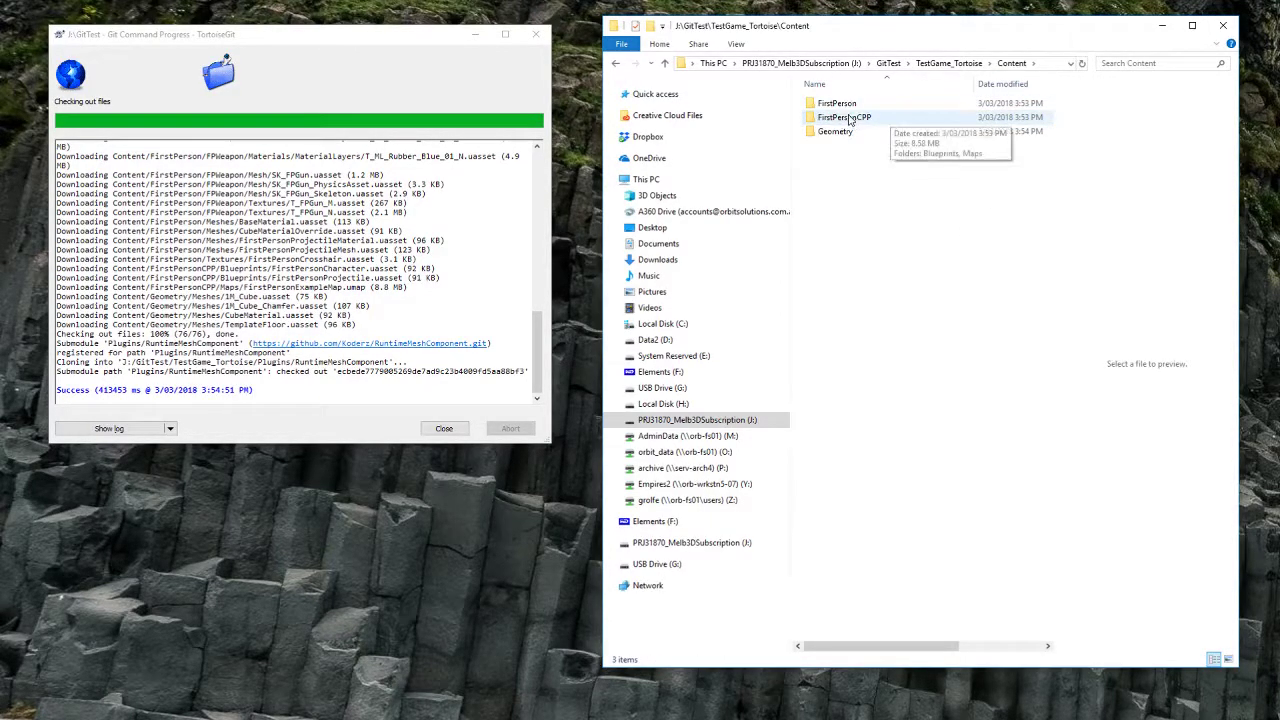
double_click(835, 131)
double_click(846, 104)
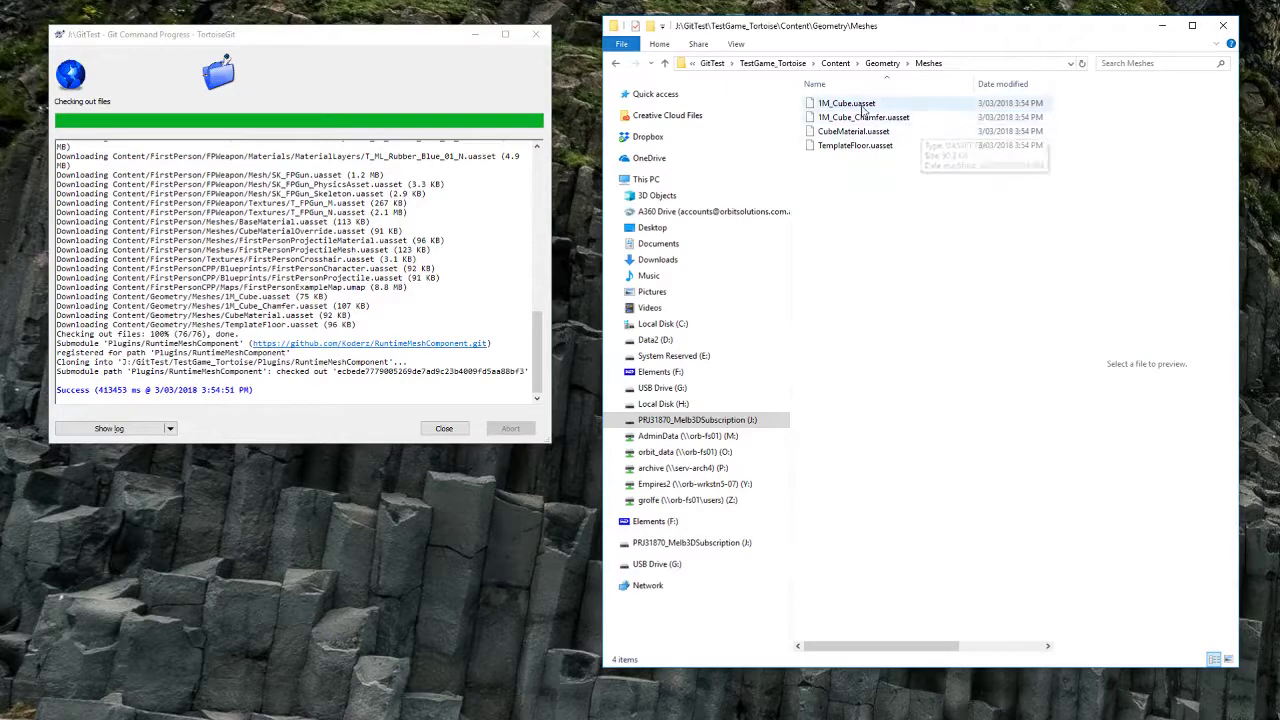
left_click(980, 104)
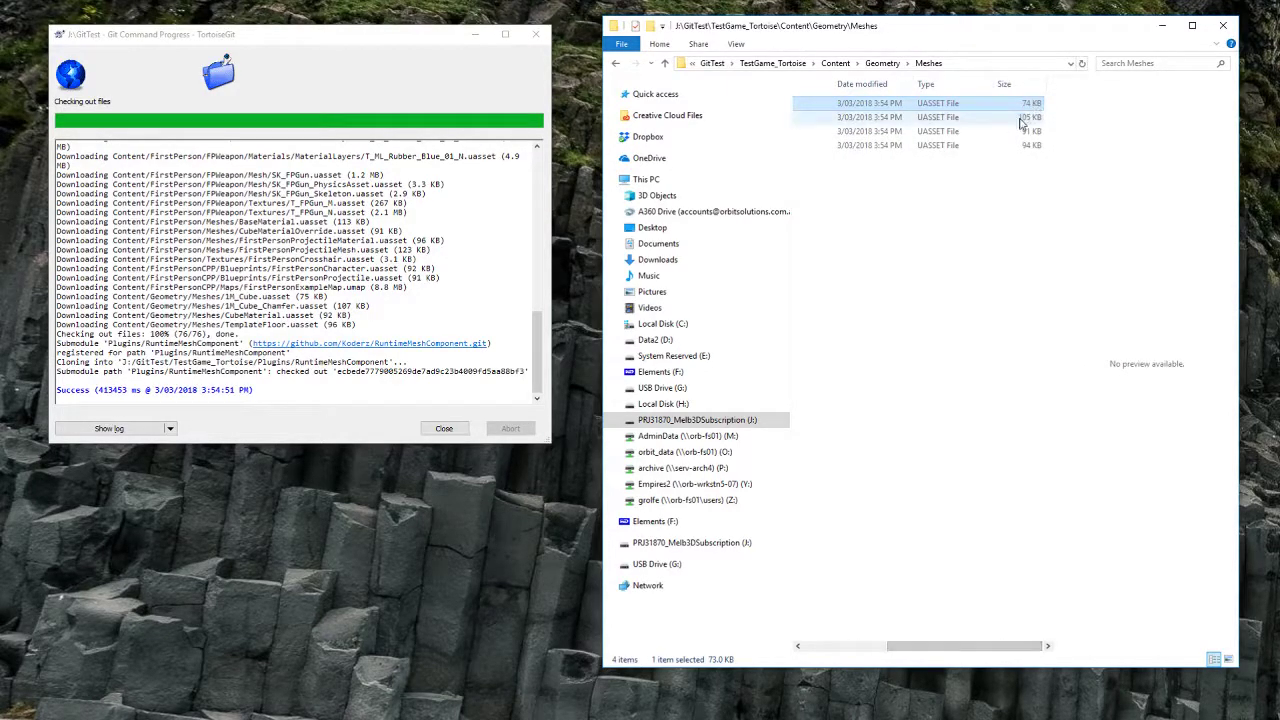
left_click_drag(942, 645, 858, 645)
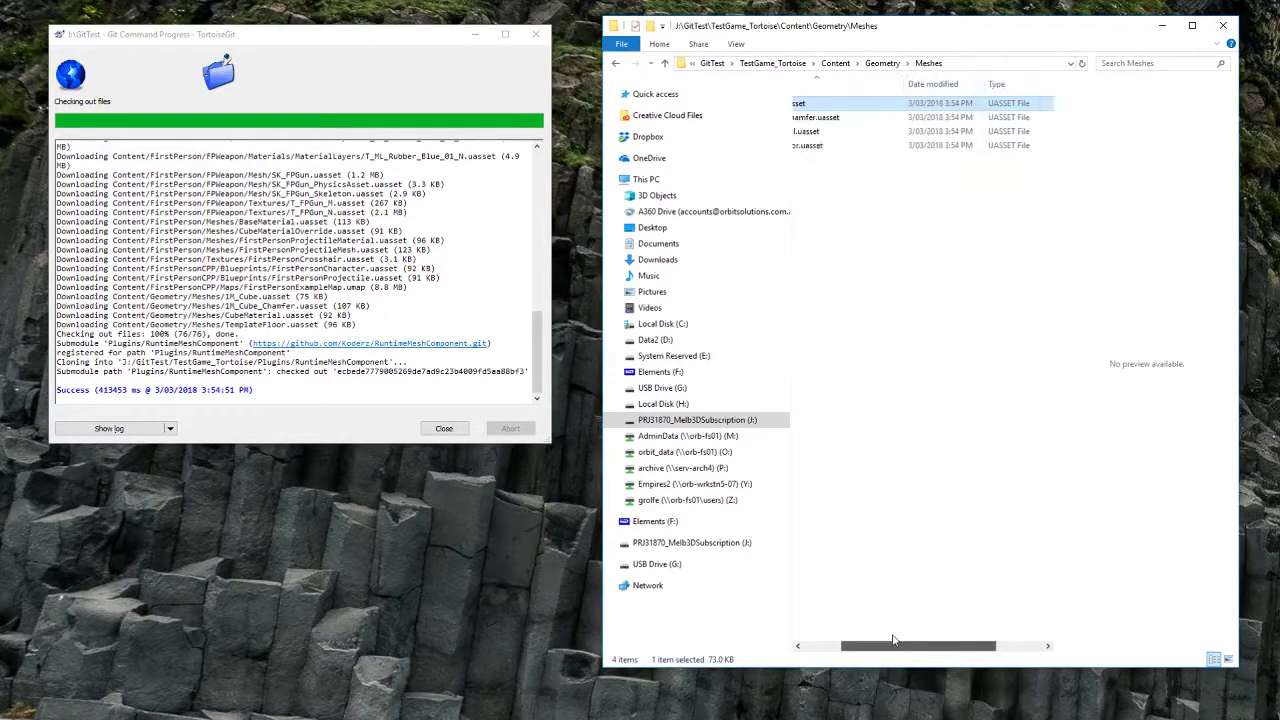
left_click(997, 371)
Step: Recheck the Meshes folder and confirm the Plugins/RuntimeMeshComponent submodule folder was cloned
key("alt+Left")
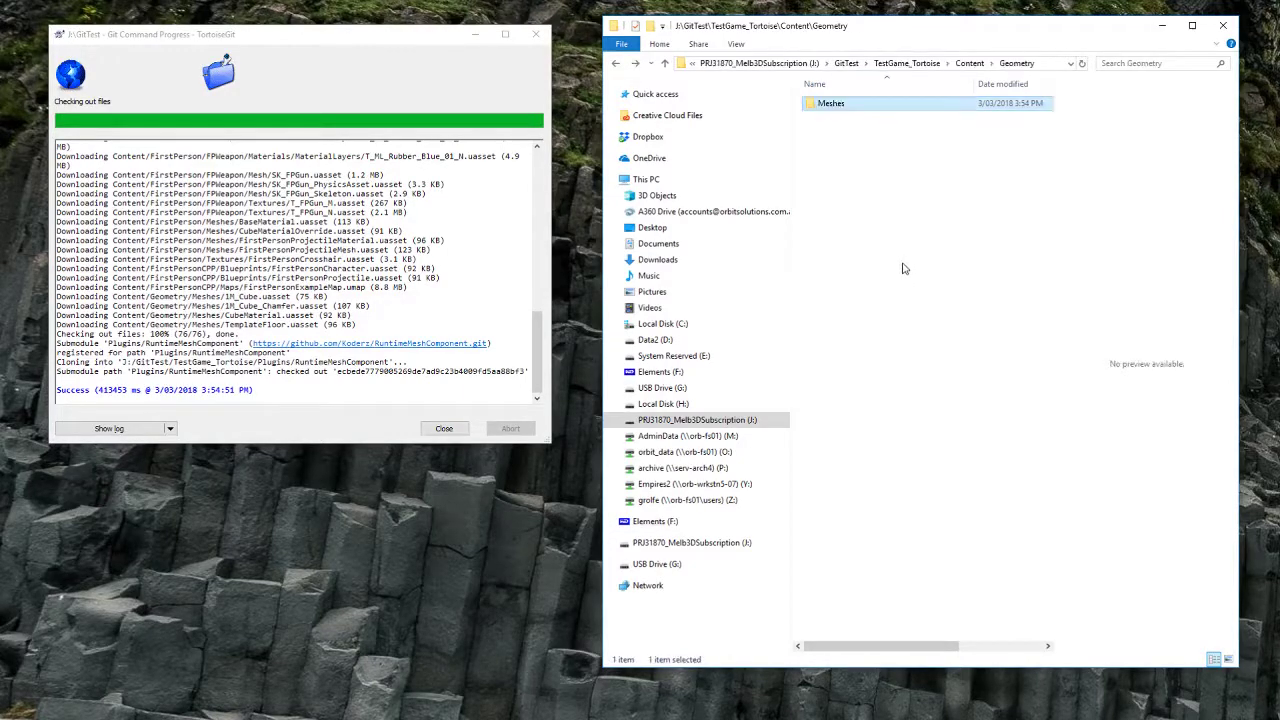
key("alt+Left")
double_click(872, 132)
double_click(869, 108)
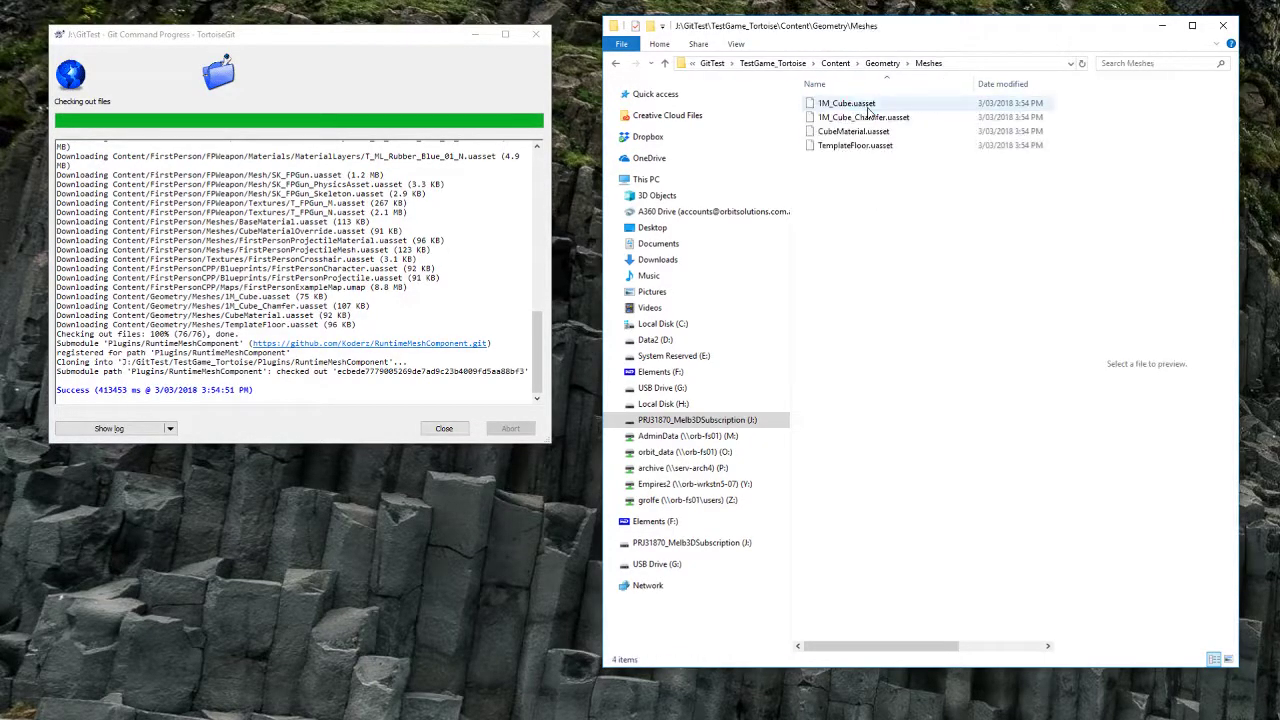
left_click_drag(903, 645, 987, 645)
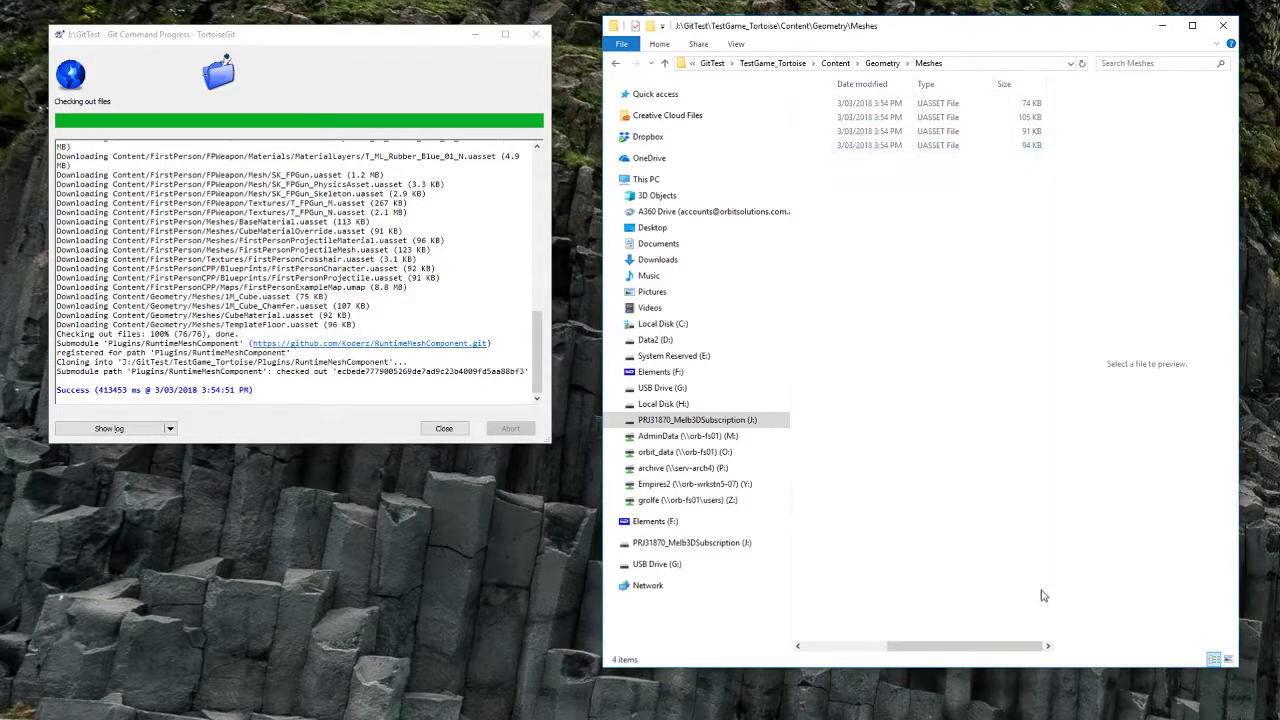
left_click_drag(1006, 648, 922, 648)
key("alt+Left")
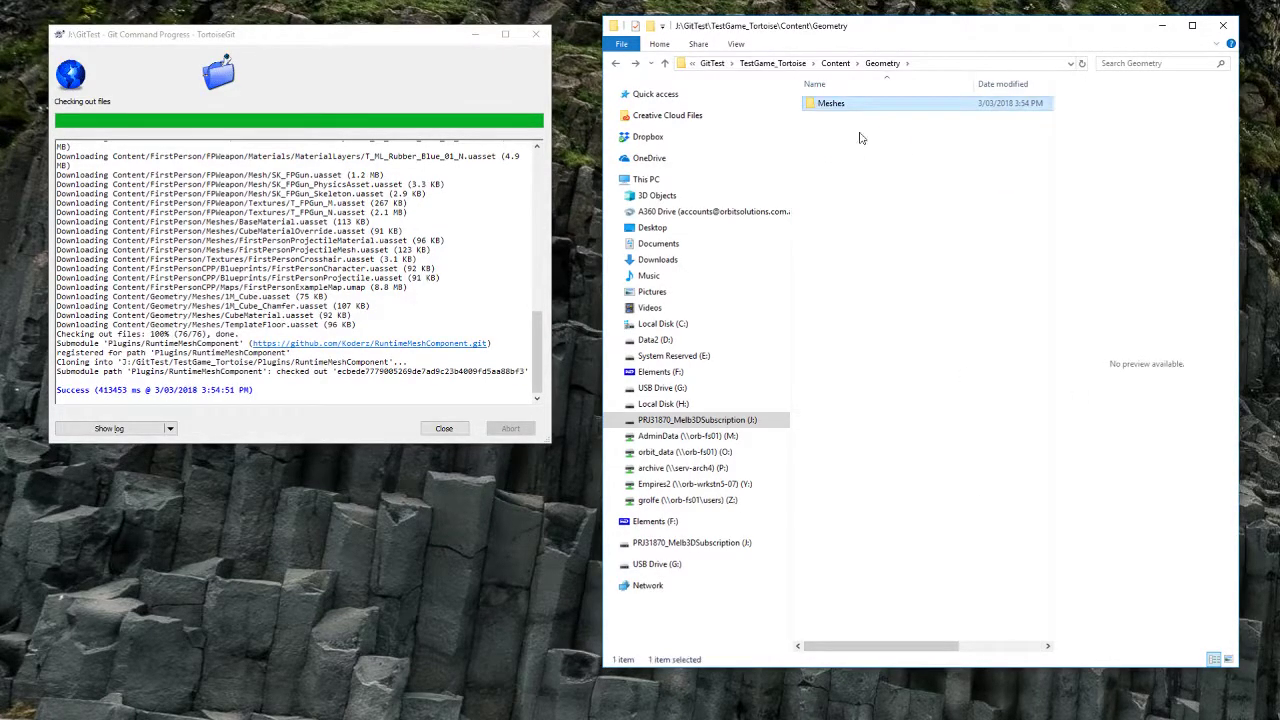
key("alt+Left")
key("alt+Left")
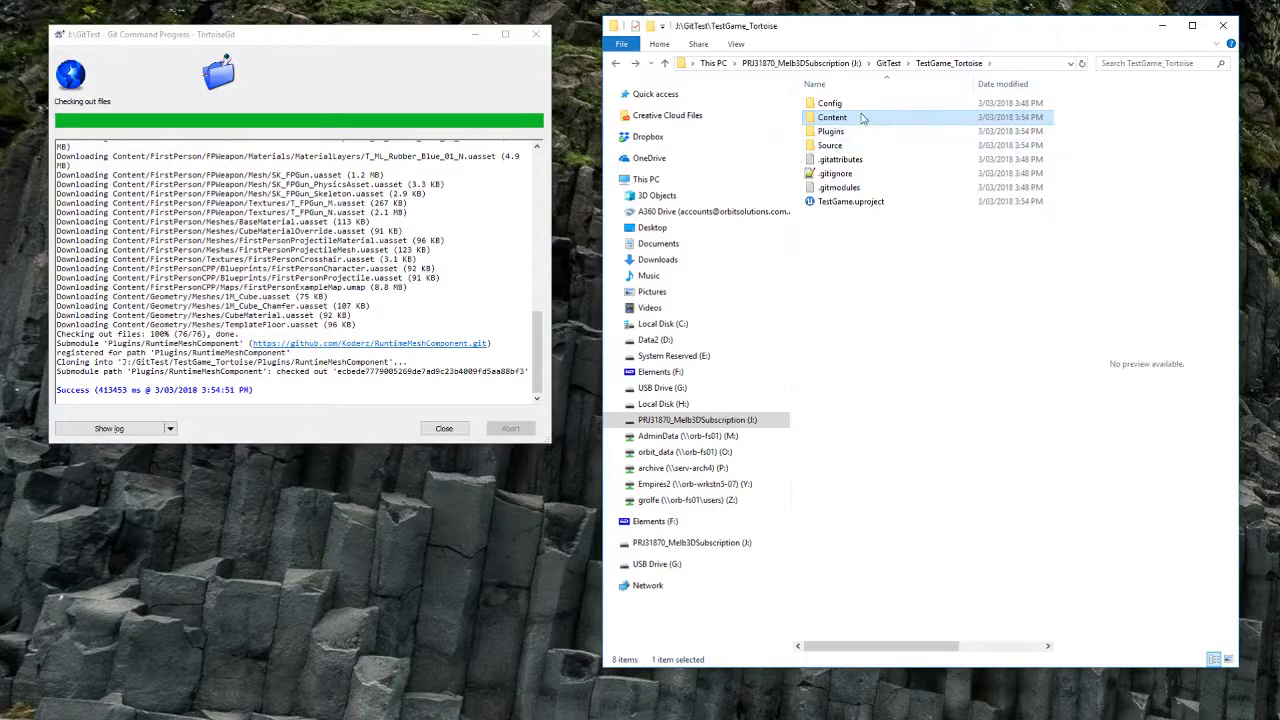
double_click(868, 131)
double_click(890, 104)
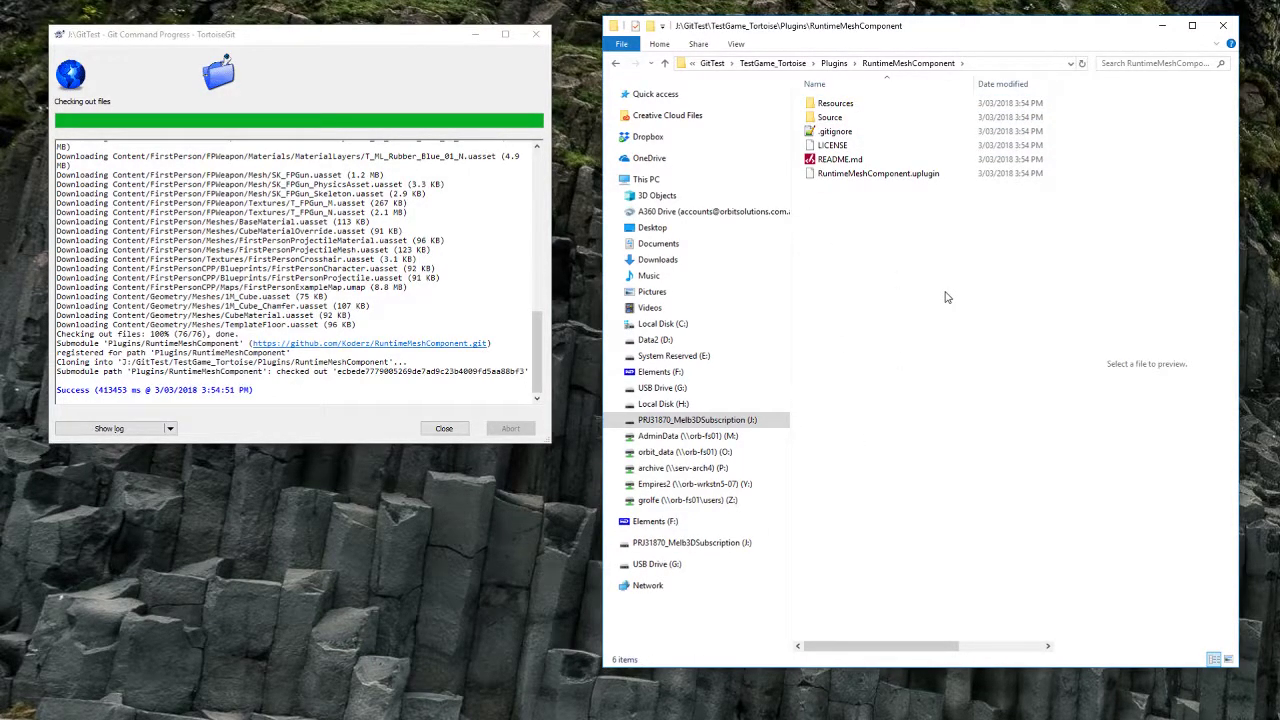
key("alt+Left")
key("alt+Left")
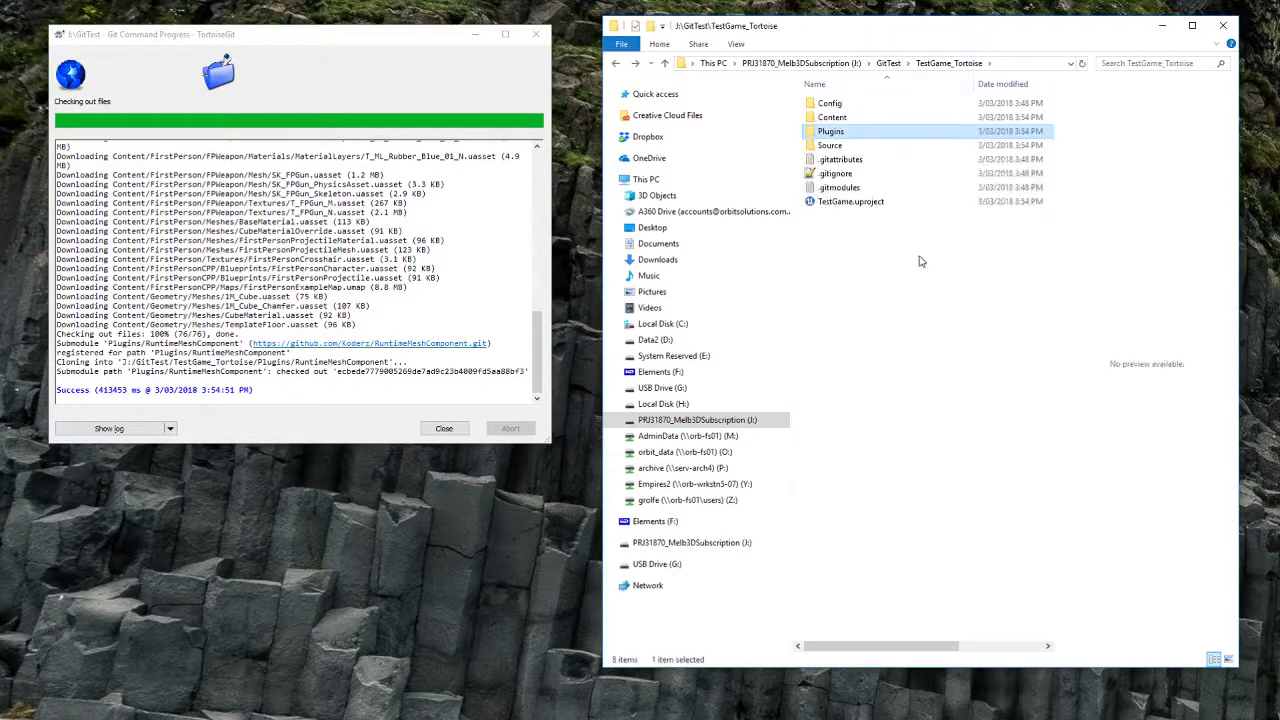
key("alt+Left")
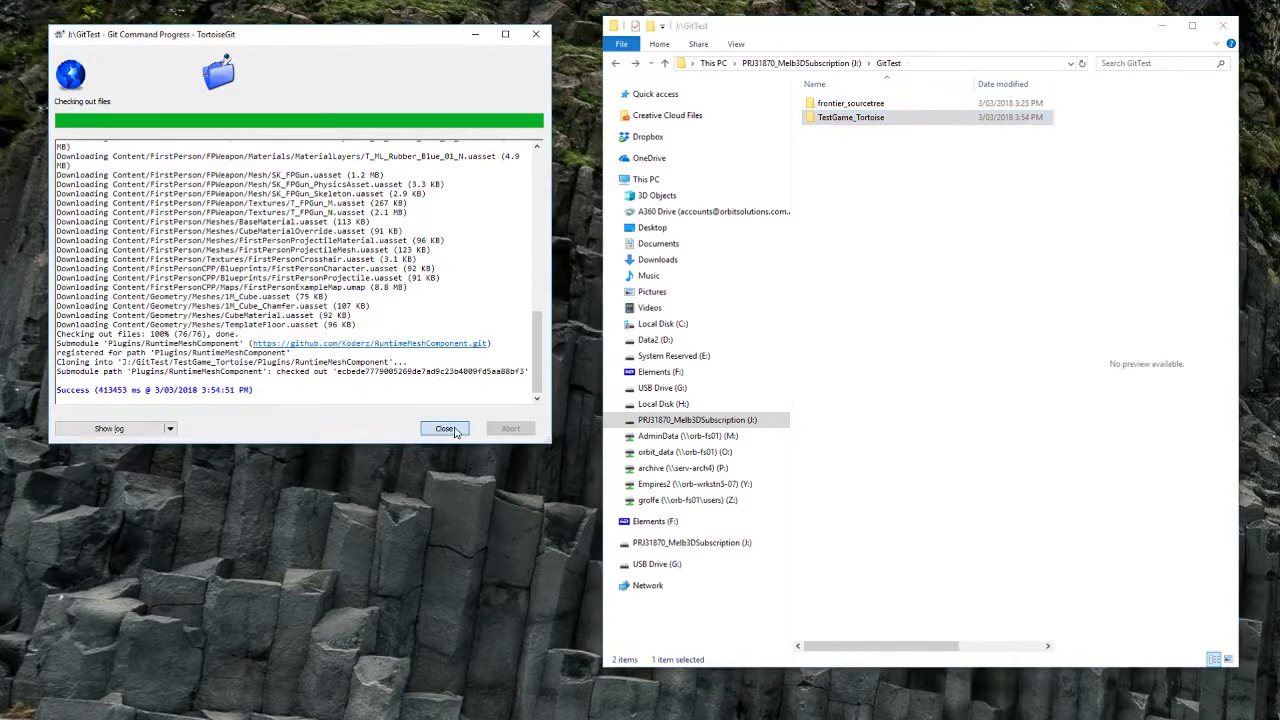
Step: Close the TortoiseGit clone window, dismiss the crash report, and launch Sourcetree
left_click(450, 430)
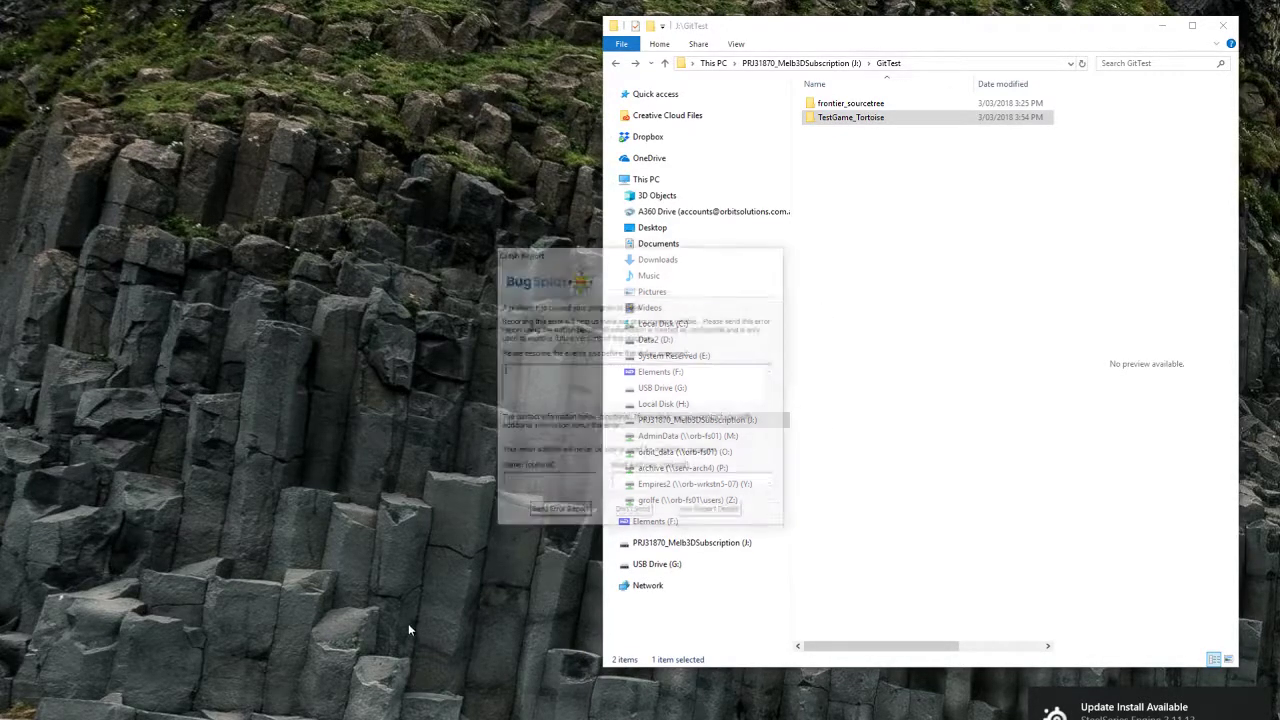
left_click(633, 513)
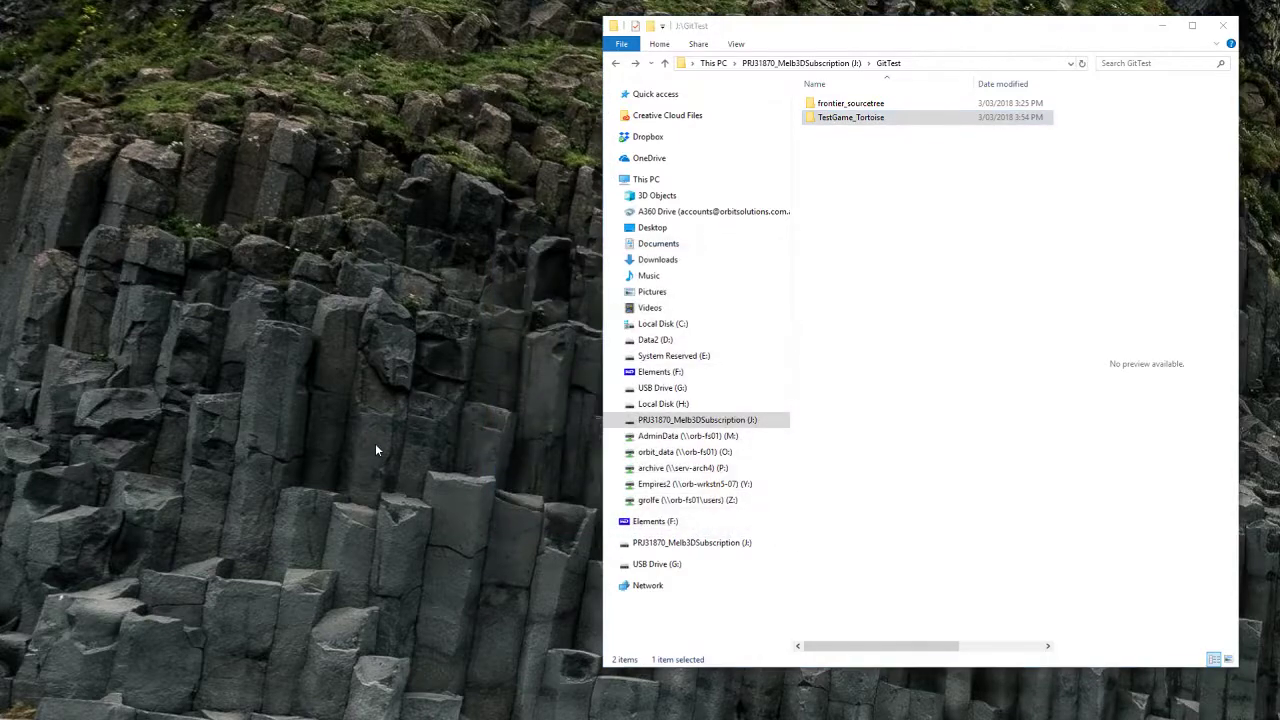
key("super")
type("sourcetre")
key("Return")
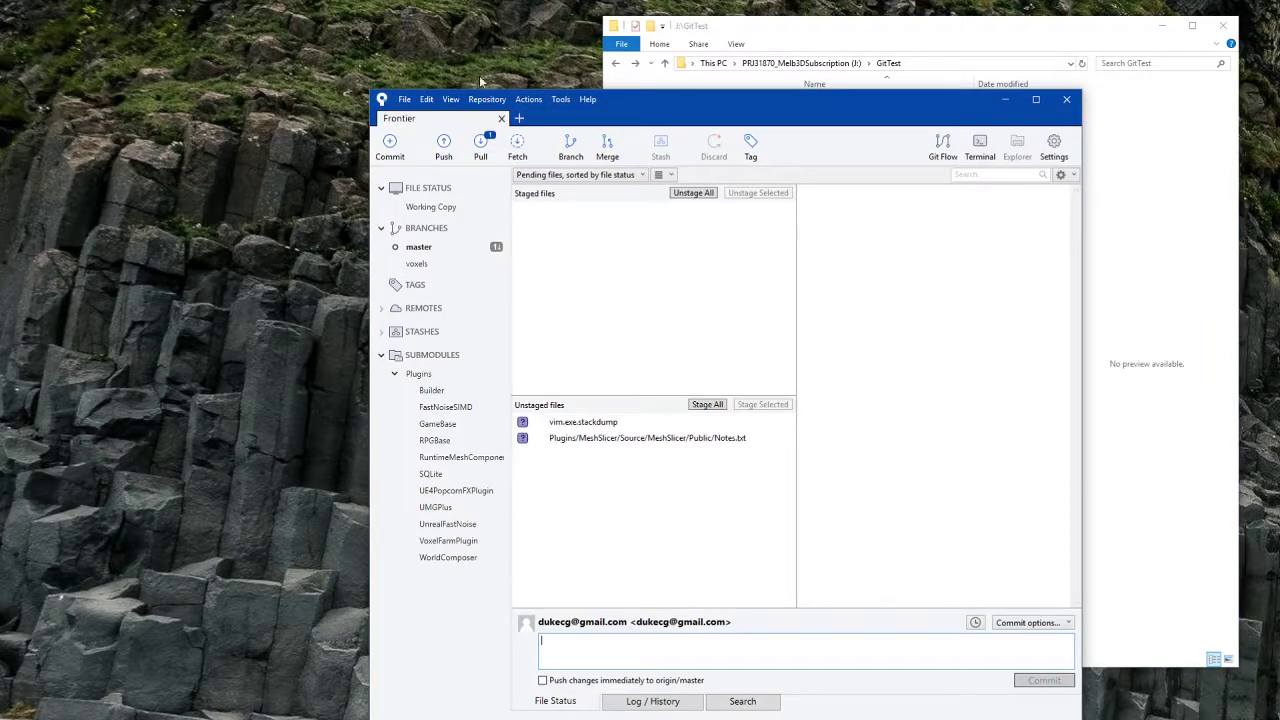
Step: Start a new Clone tab with the TestGame repository URL as source
left_click(404, 99)
left_click(425, 130)
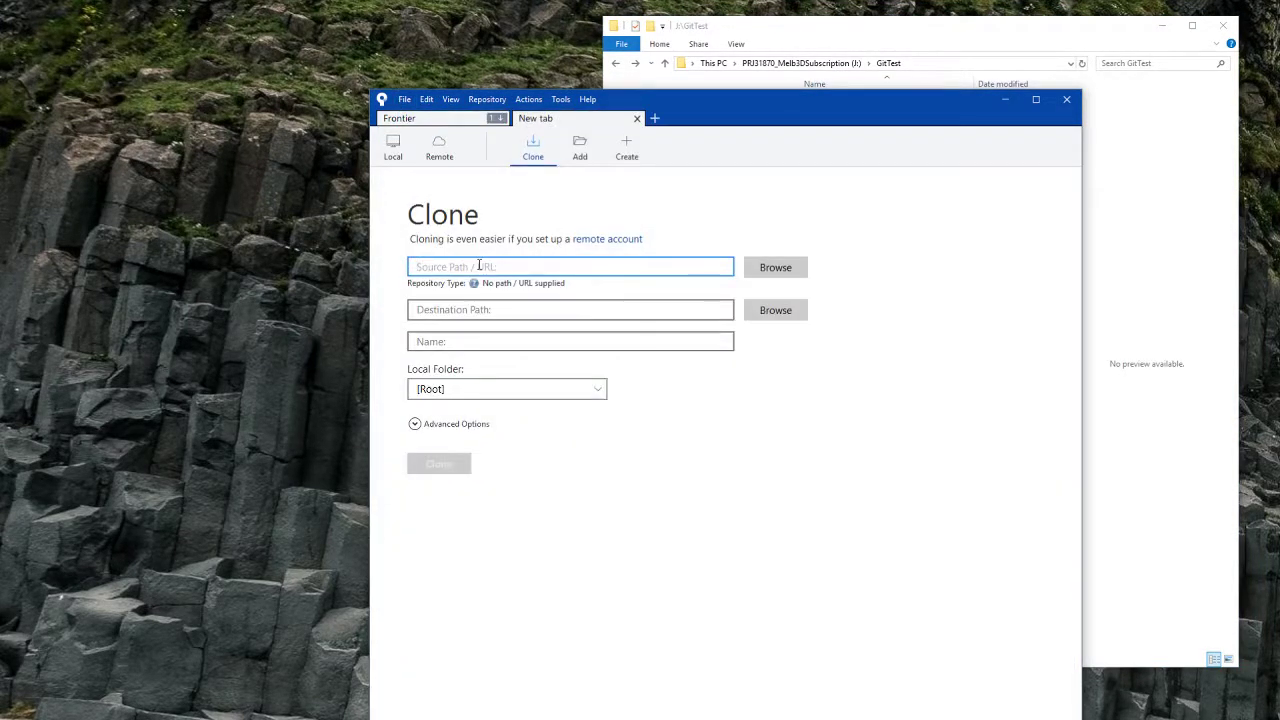
type("https://www.youtube.com/watch?v=VYSQEUhubnk")
key("ctrl+z")
type("https://github.com/GeorgeR/TestGame.git")
Step: Set the destination path to J:\GitTest\ using the path copied from File Explorer
left_click(438, 310)
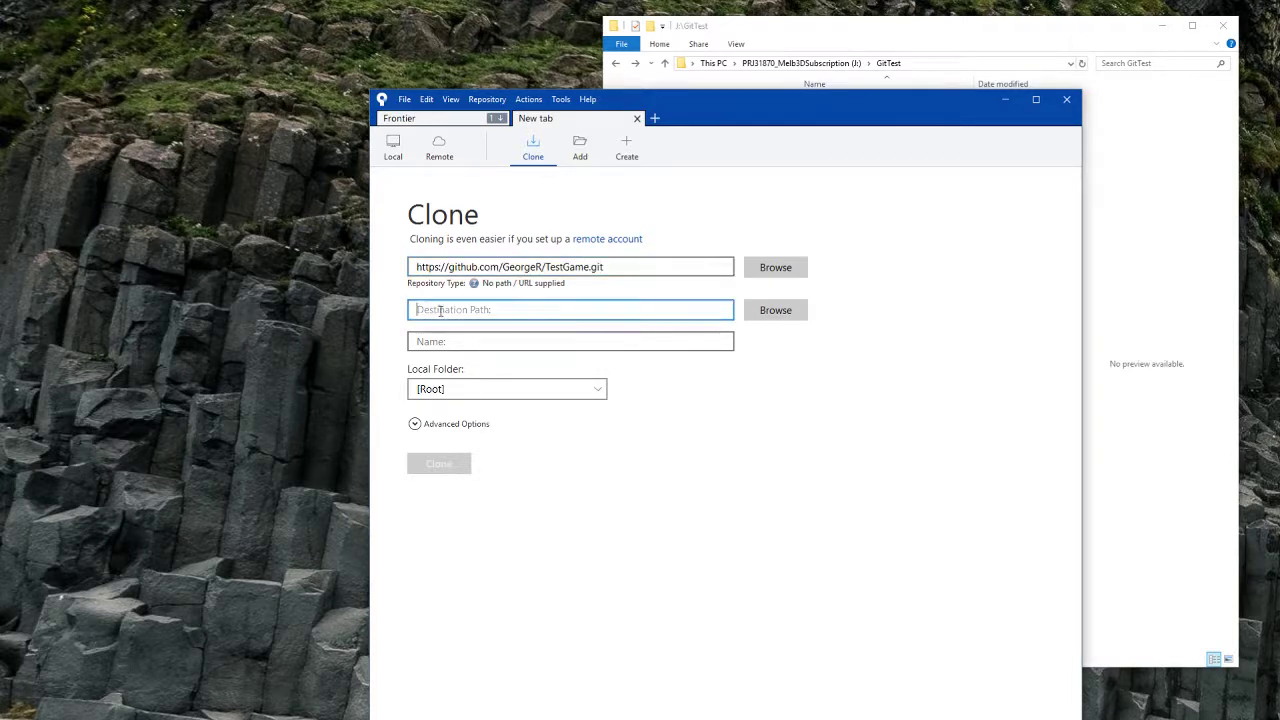
left_click(1026, 22)
left_click(912, 63)
key("ctrl+c")
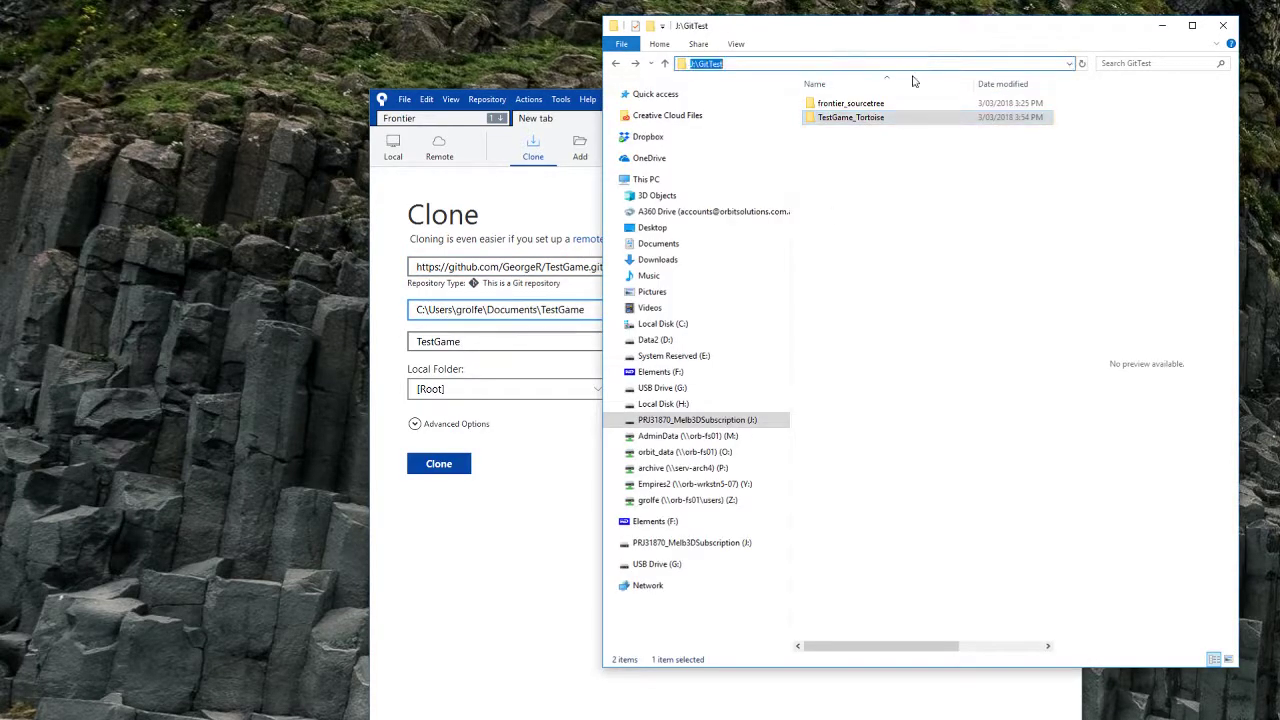
left_click(523, 309)
key("ctrl+a")
key("ctrl+v")
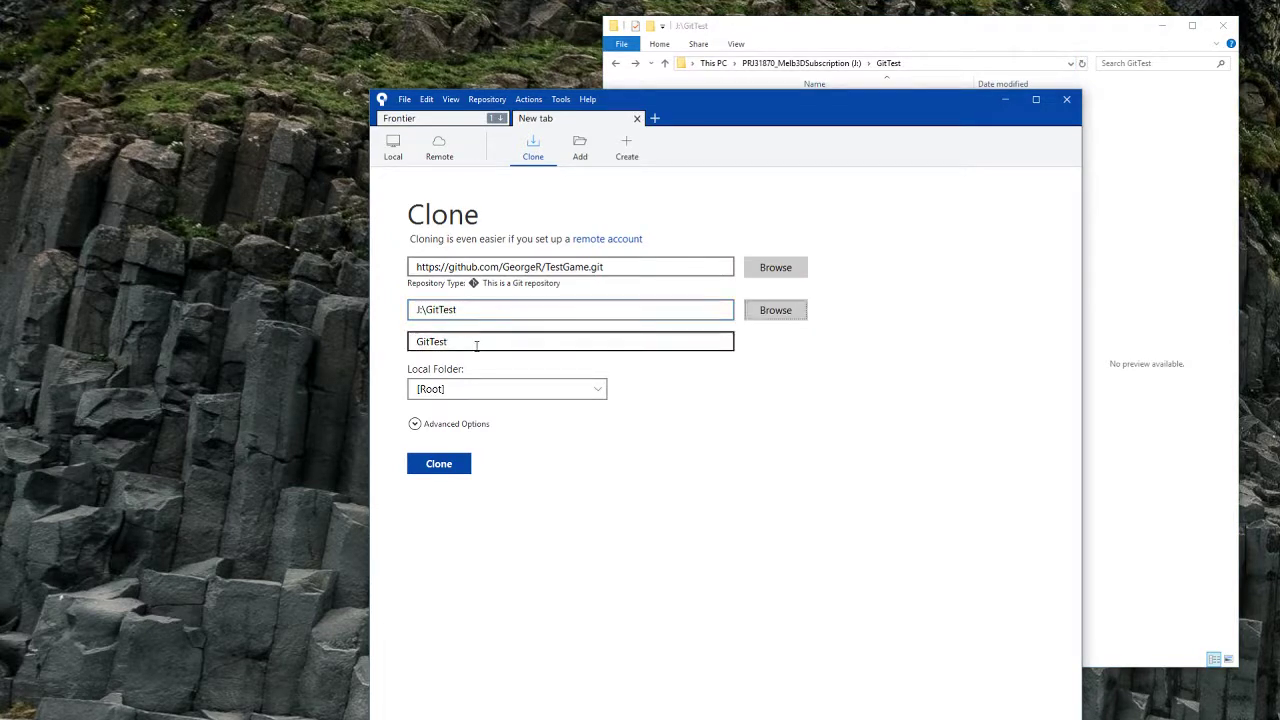
left_click(489, 342)
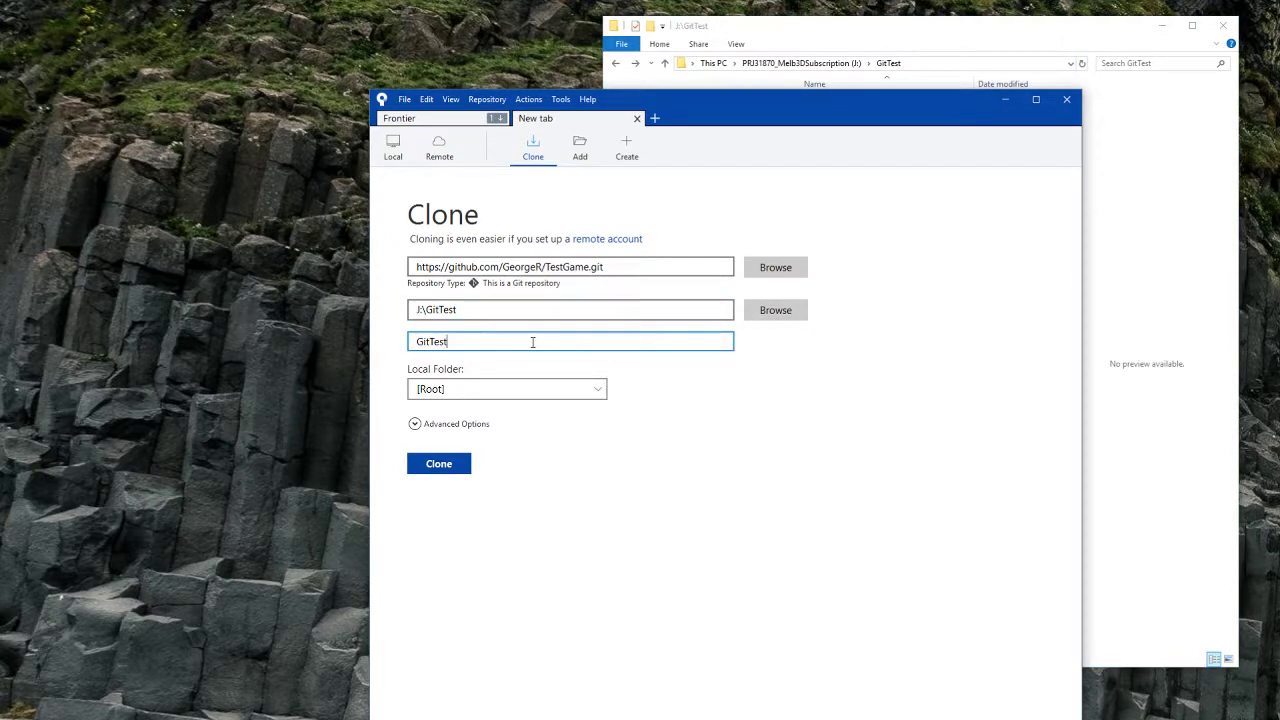
left_click(627, 311)
type("\\")
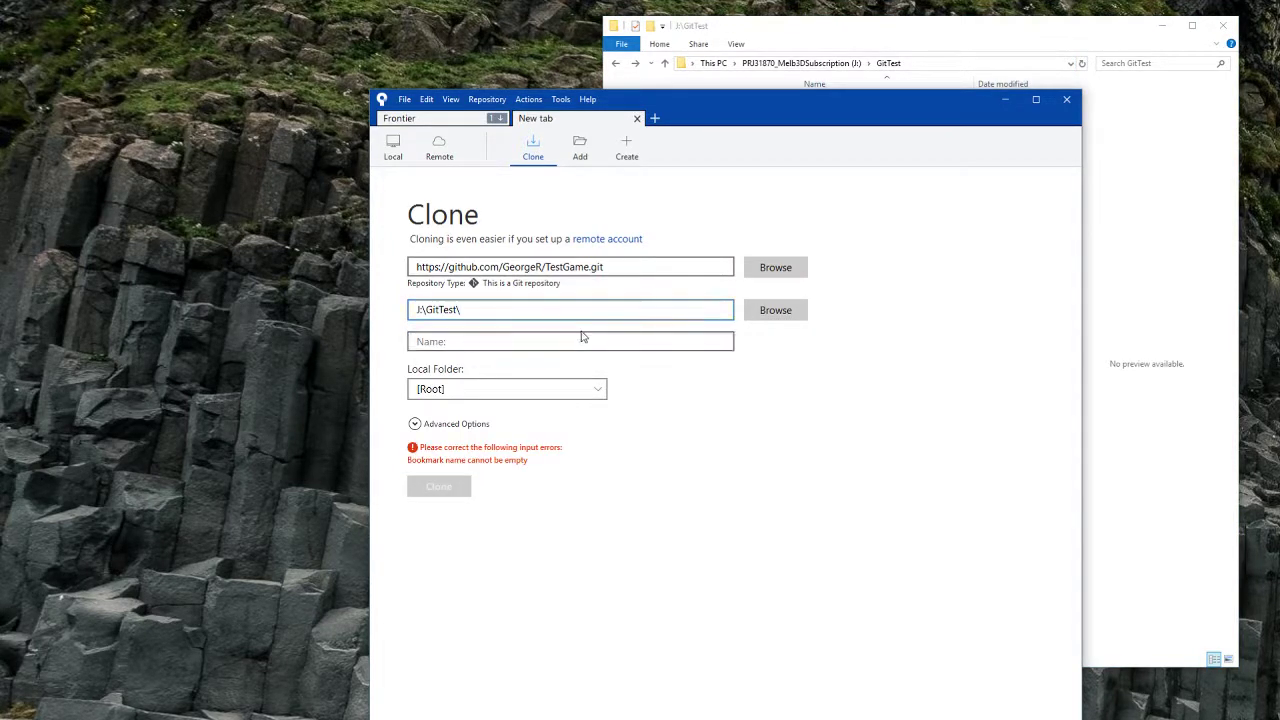
Step: Name the clone TestGame_SourceTree, expand Advanced Options, and start cloning
left_click(583, 342)
type("TestGame_SourceTree")
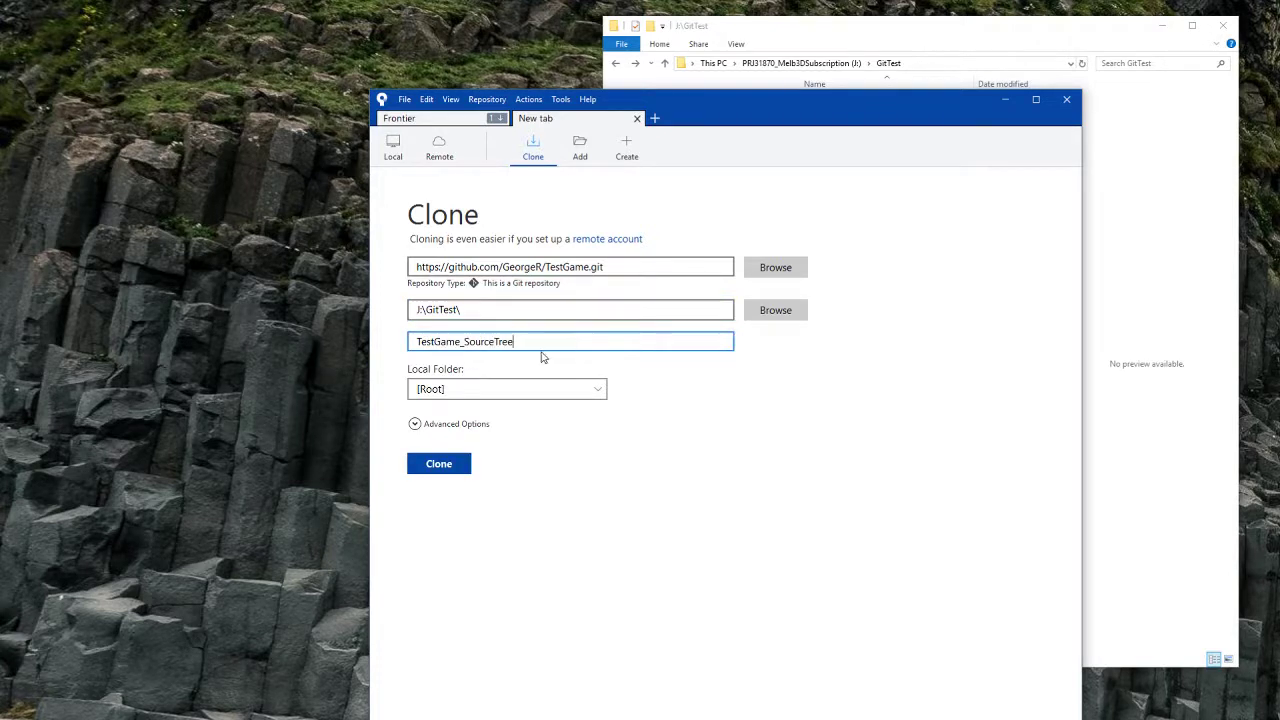
left_click(415, 424)
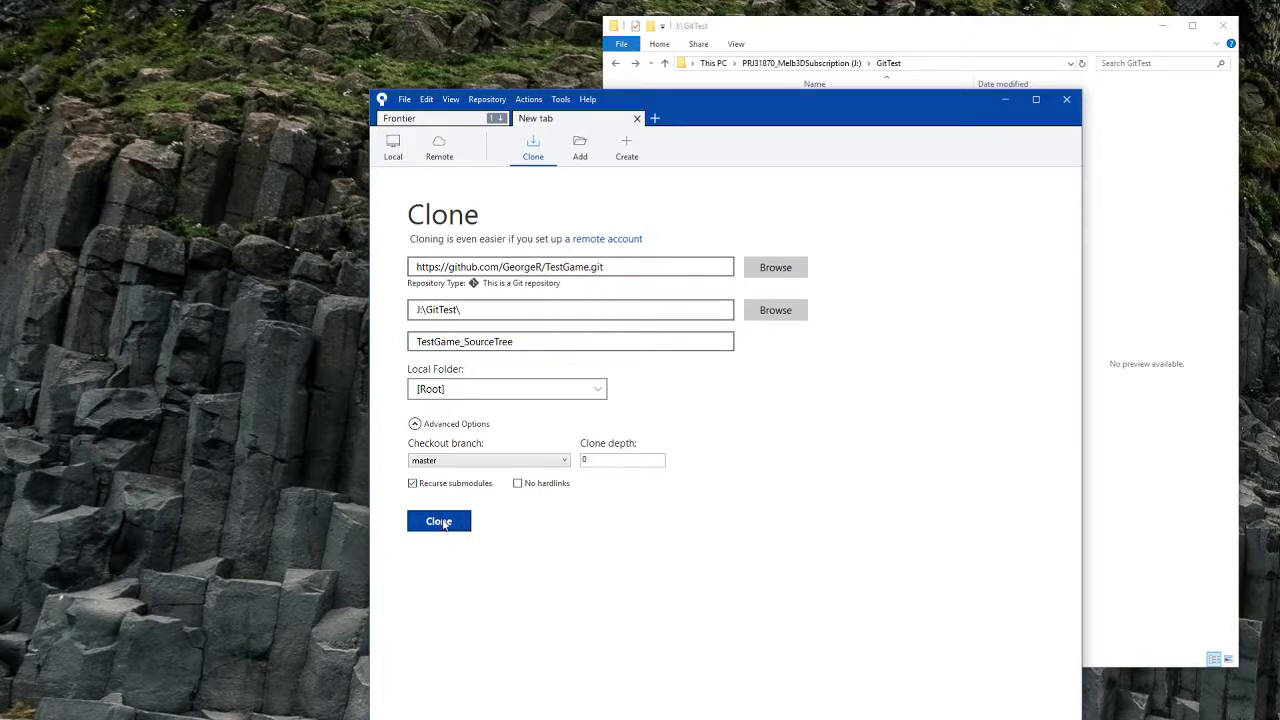
left_click(445, 522)
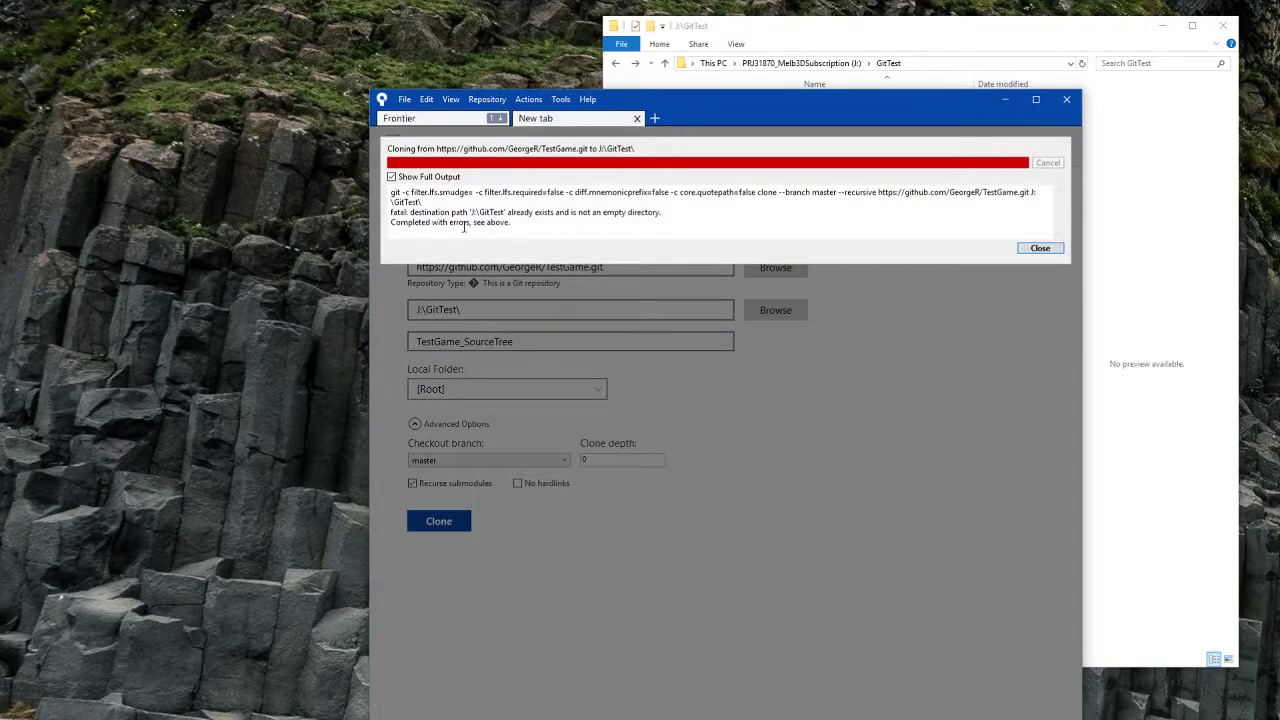
Step: Dismiss the error and retry the clone into J:\GitTest\TestGame_SourceTree
left_click(1040, 248)
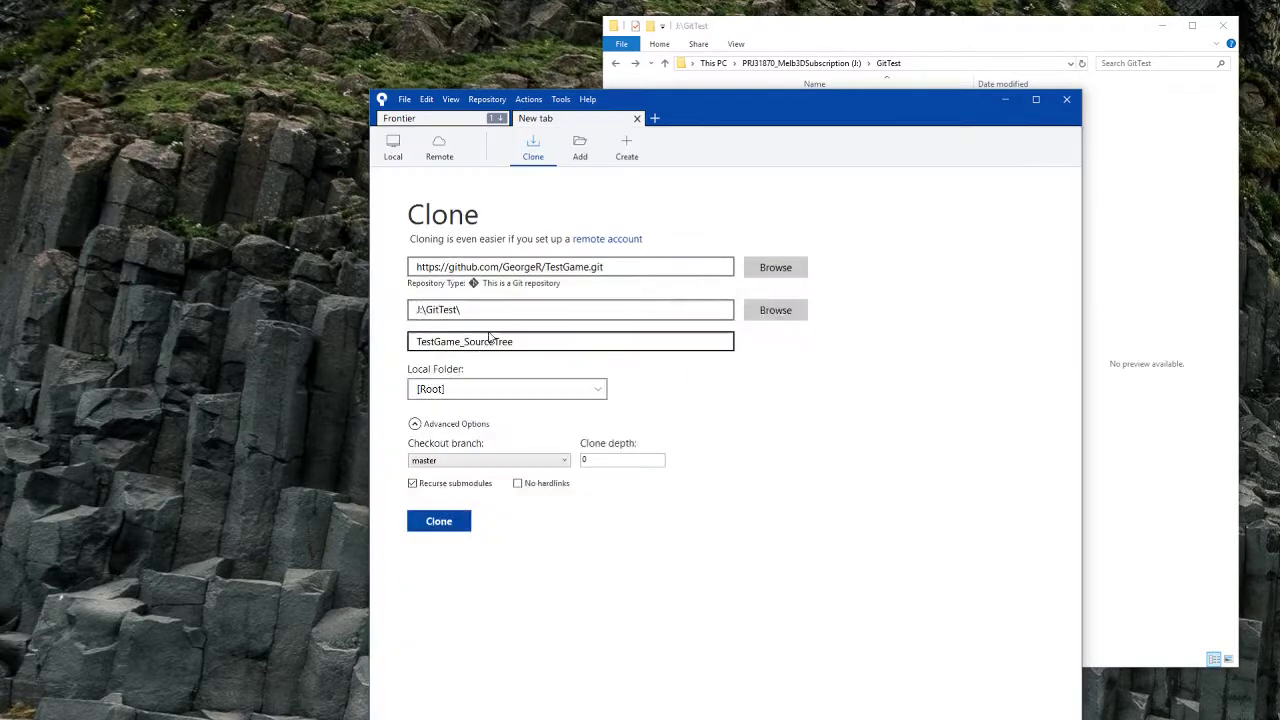
double_click(580, 343)
key("ctrl+c")
left_click(505, 310)
key("ctrl+v")
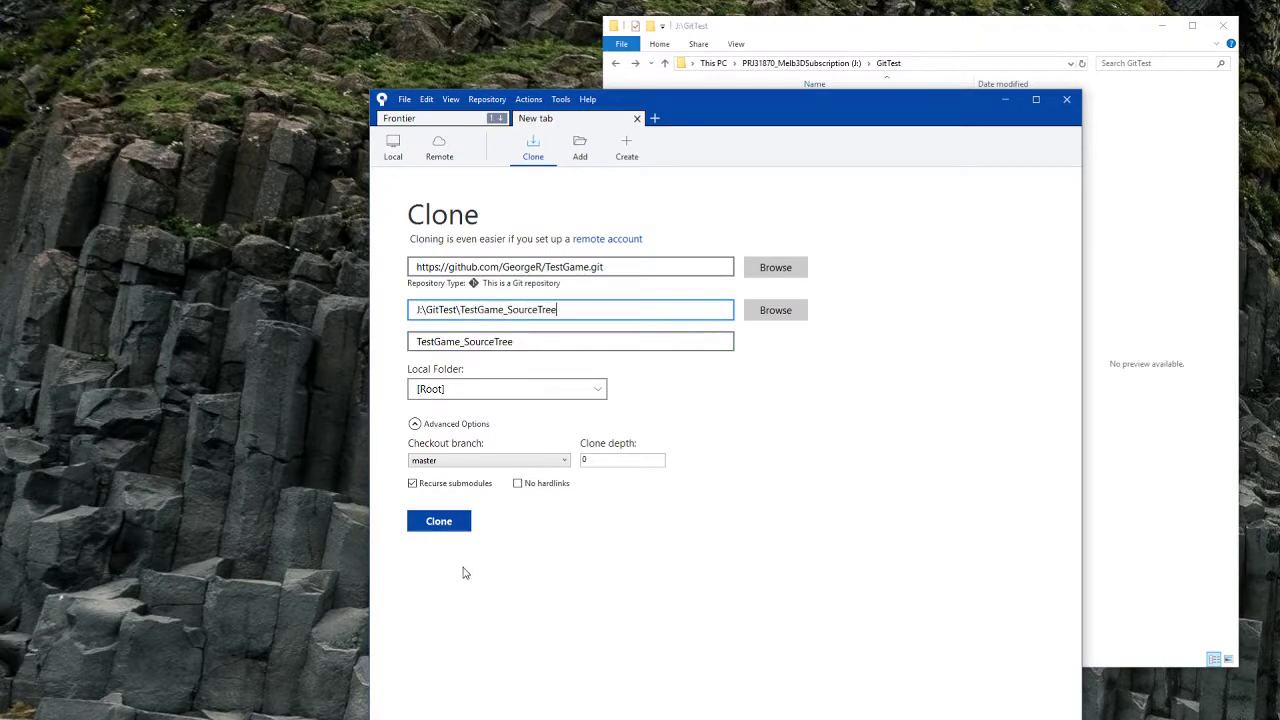
left_click(454, 528)
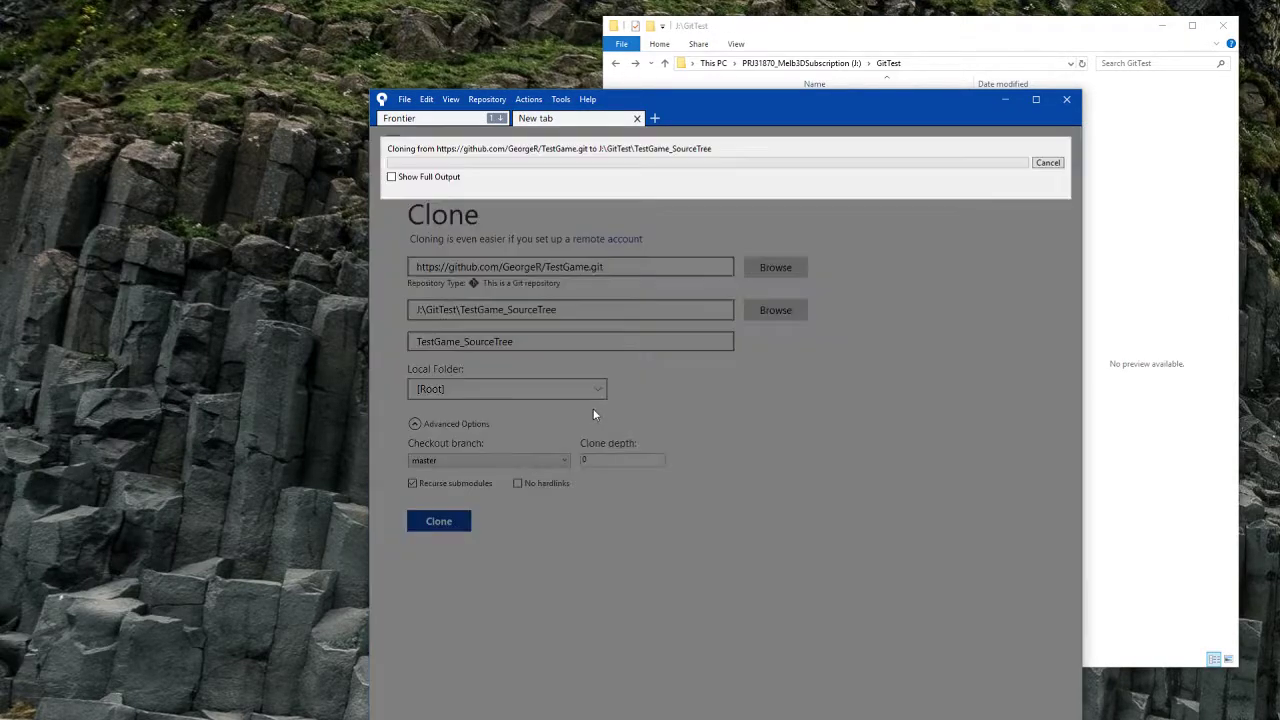
Step: Show the full git output and highlight the error and download lines in the log
left_click(392, 176)
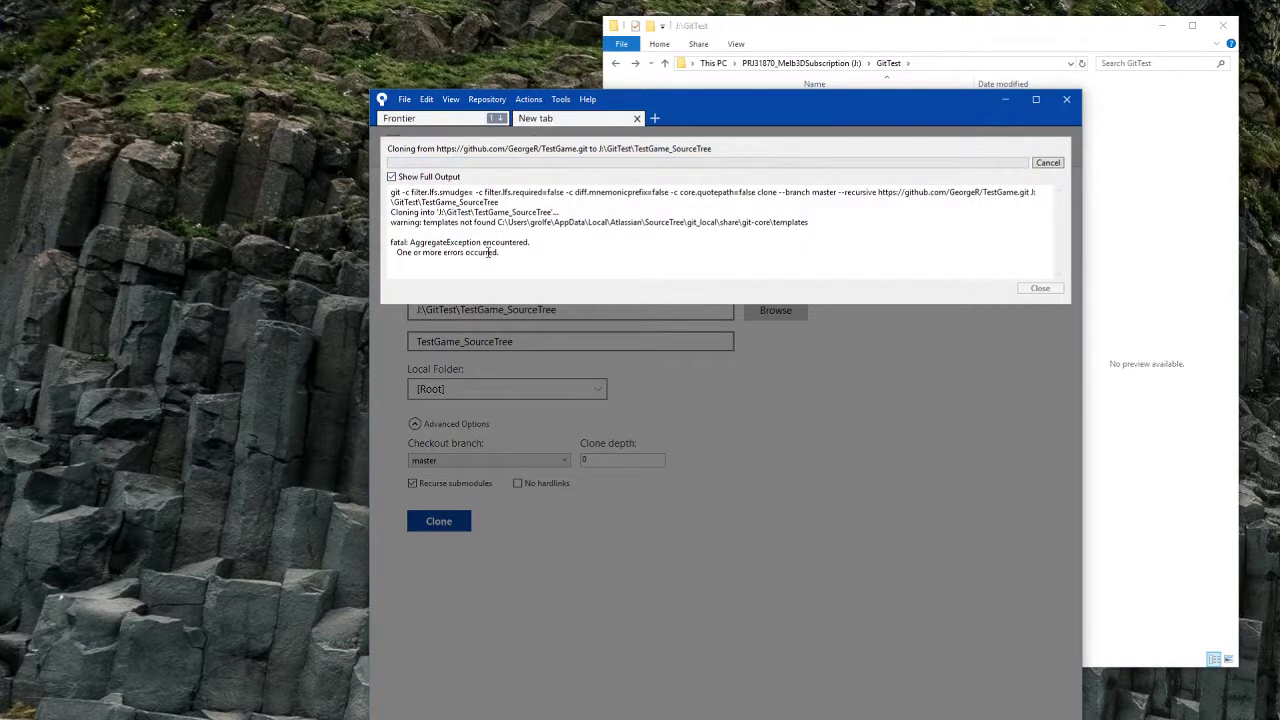
left_click_drag(524, 250, 370, 246)
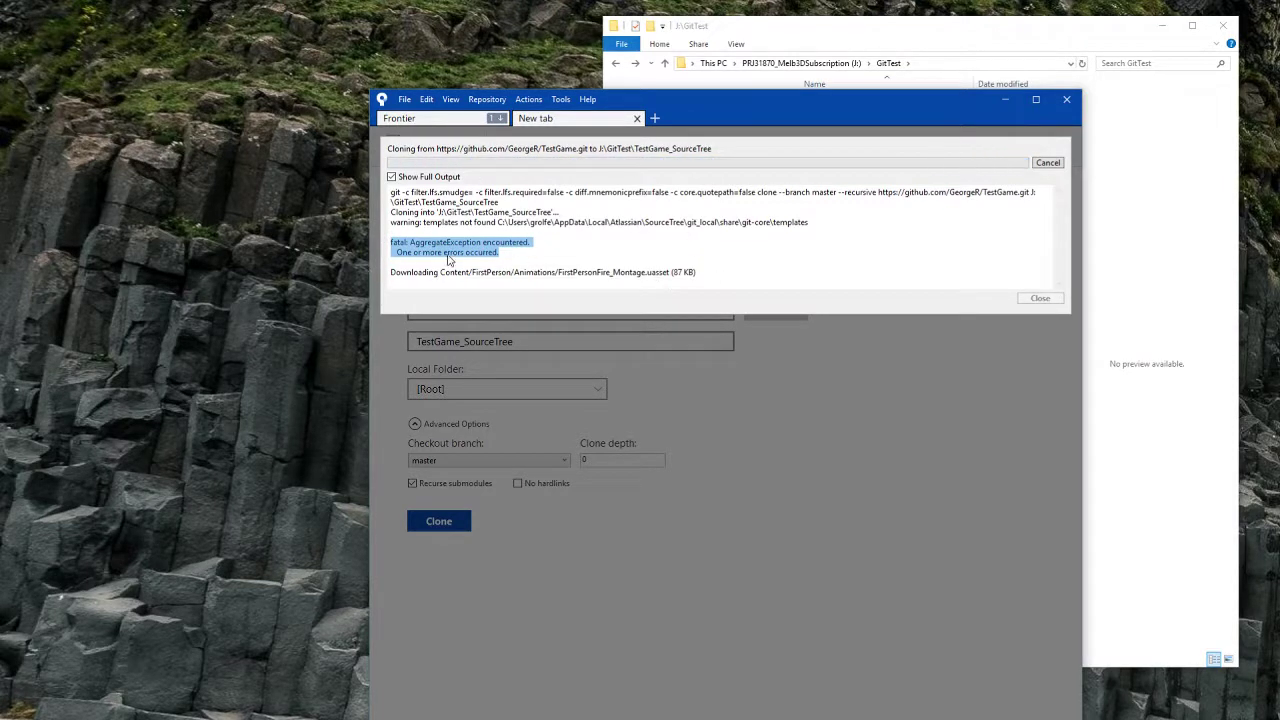
mouse_move(391, 276)
left_mouse_down()
mouse_move(681, 282)
mouse_move(711, 297)
mouse_move(385, 273)
left_mouse_up()
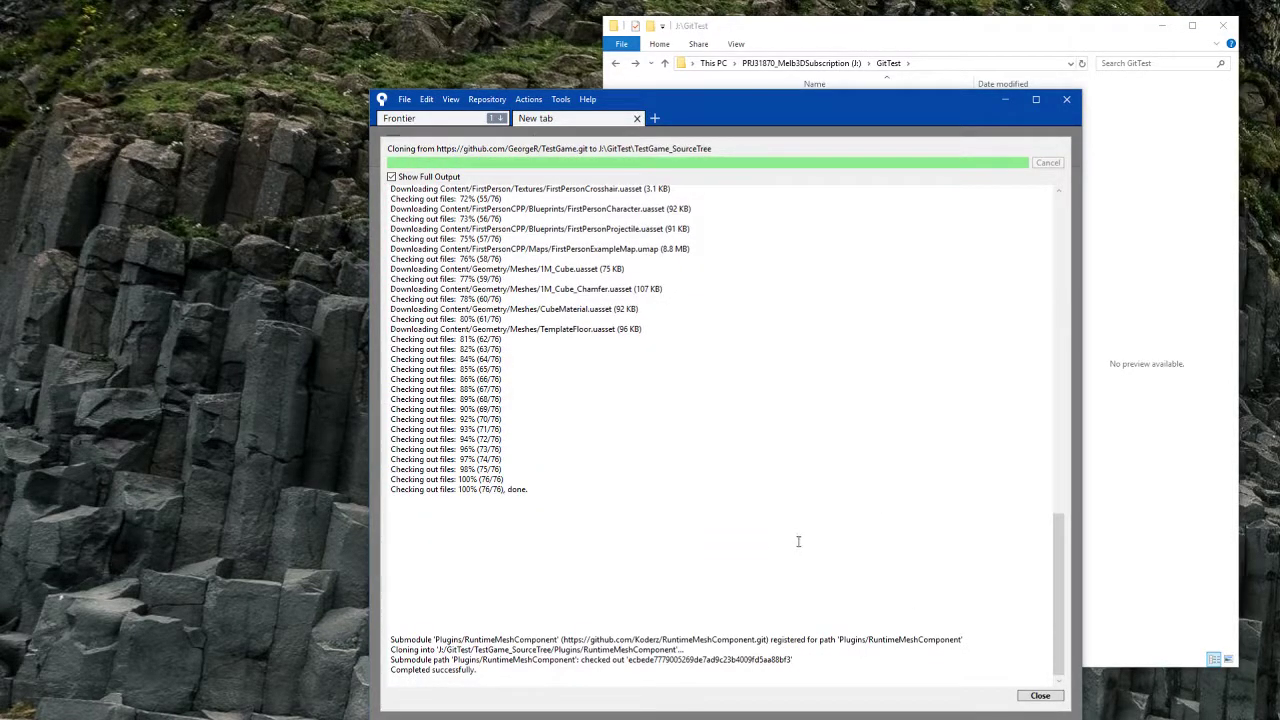
Step: Close the finished clone output to show TestGame_SourceTree history topped by 'added runtimemeshcomponent'
left_click_drag(451, 487, 599, 669)
left_click(600, 668)
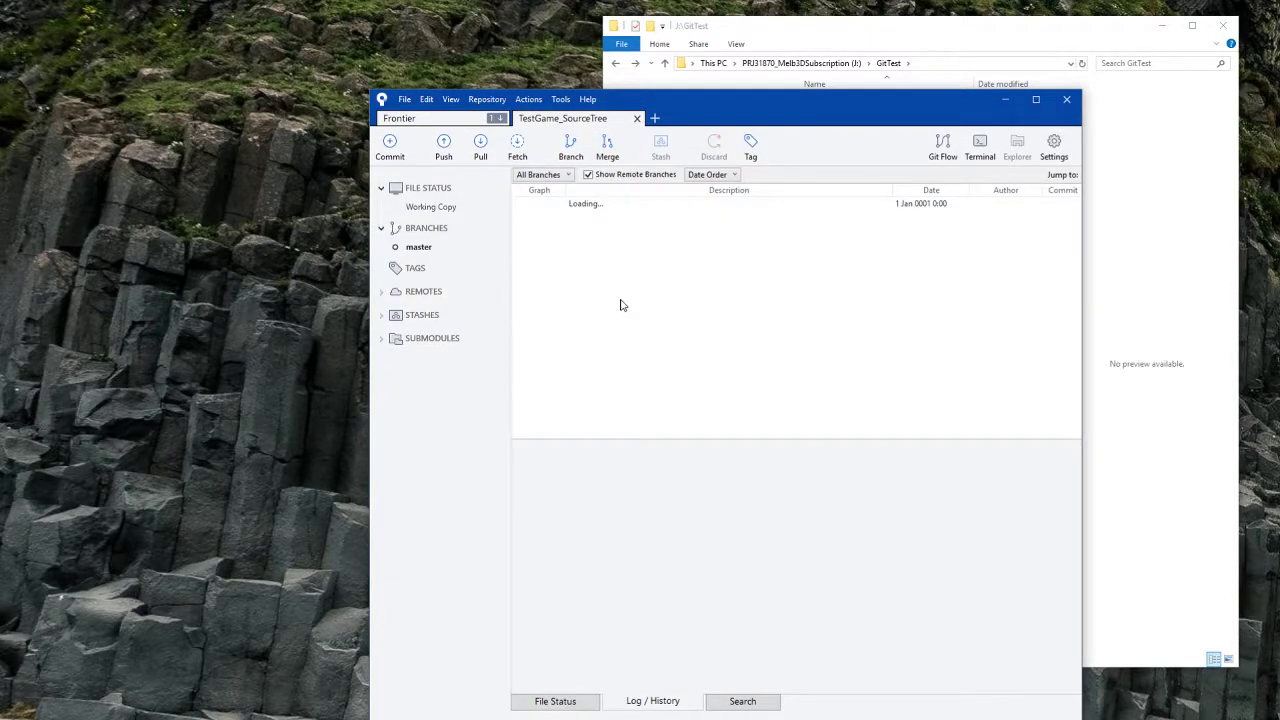
left_click_drag(777, 101, 617, 116)
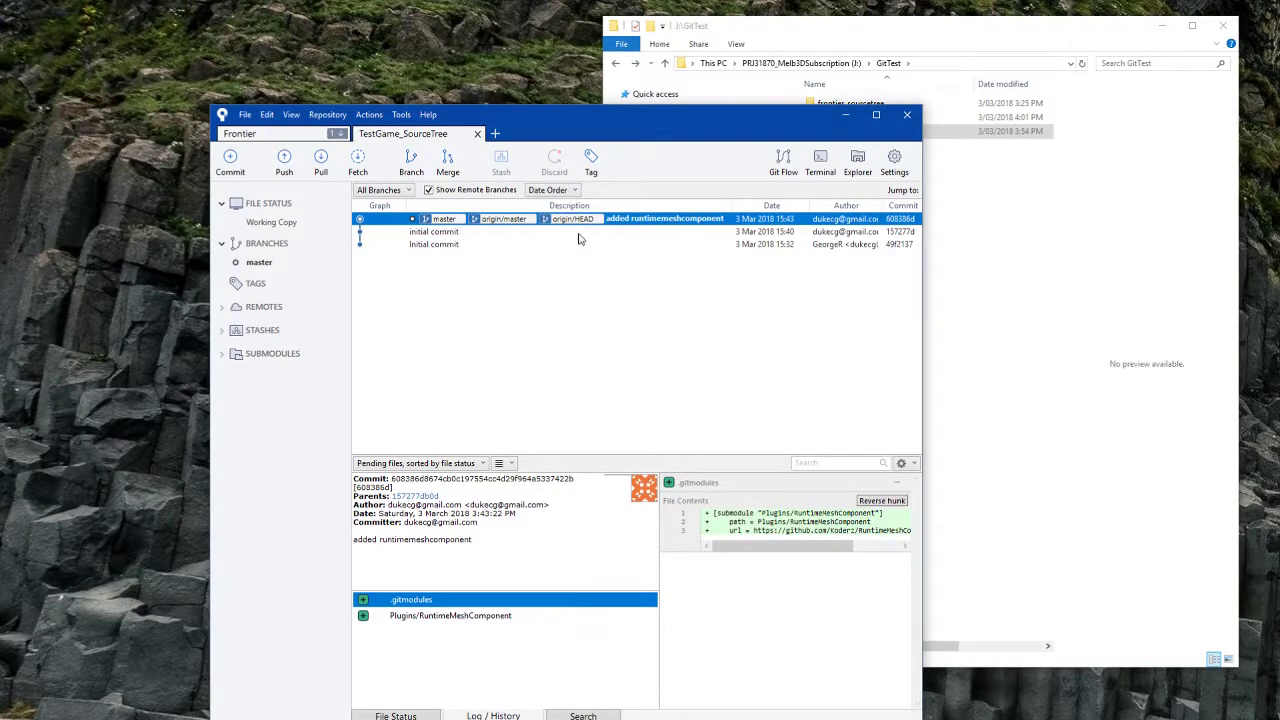
Step: Browse into TestGame_SourceTree's Content\Geometry\Meshes folder in Explorer to inspect the mesh files
left_click(948, 301)
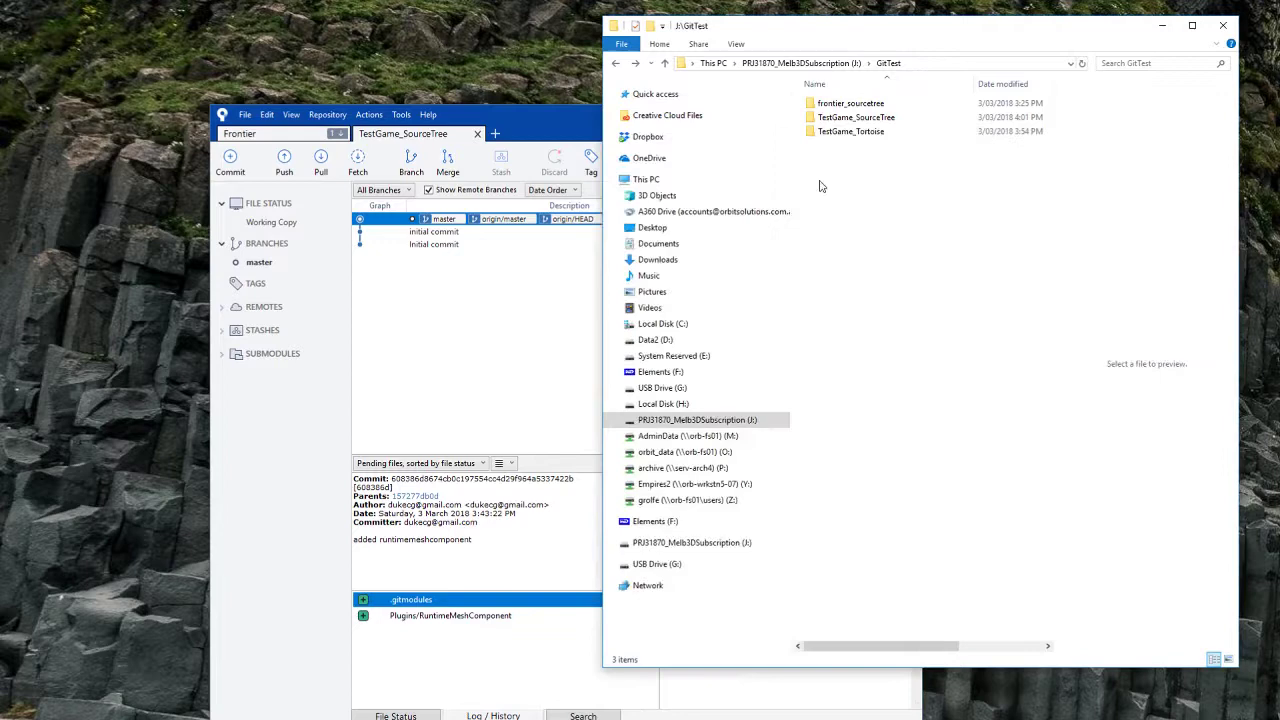
double_click(878, 117)
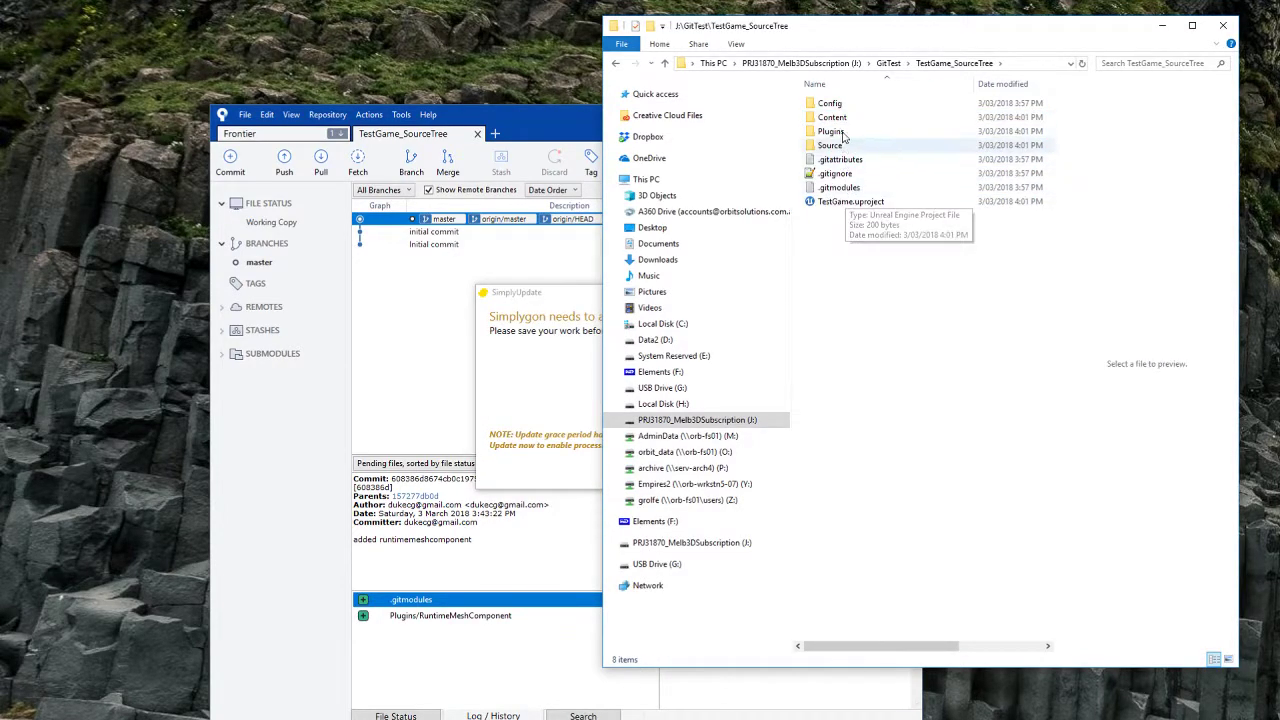
double_click(832, 120)
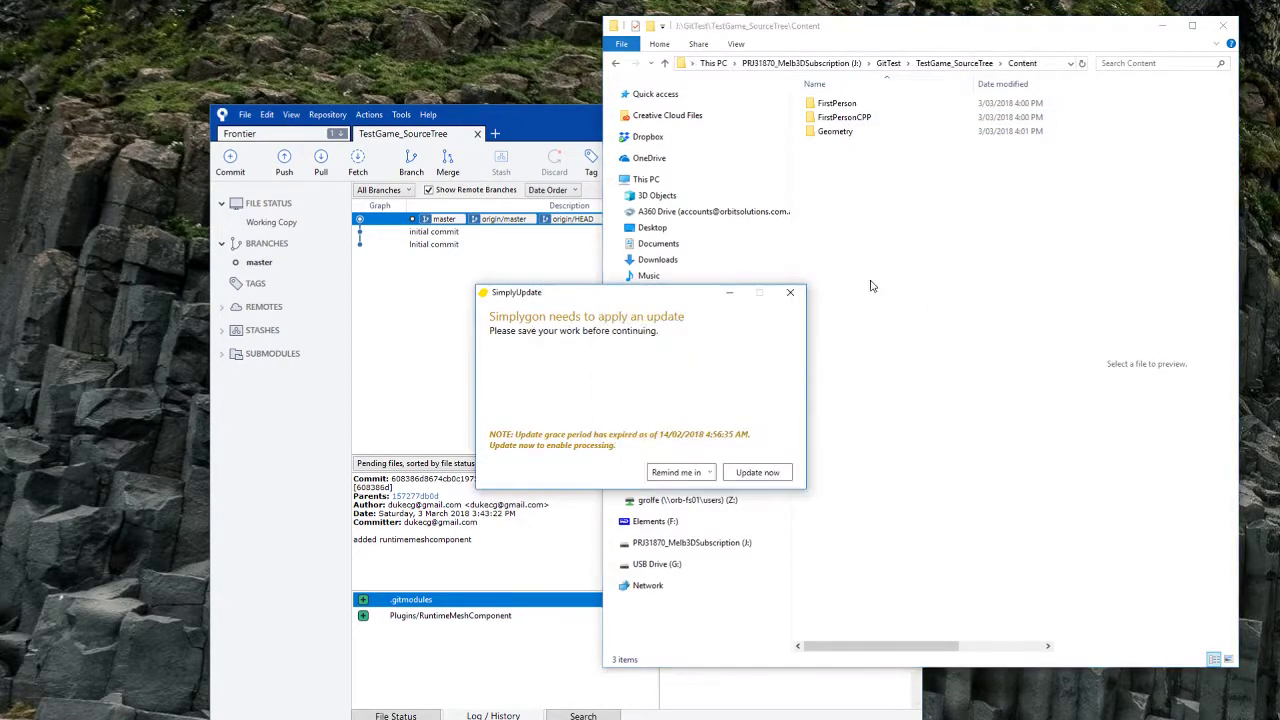
double_click(832, 131)
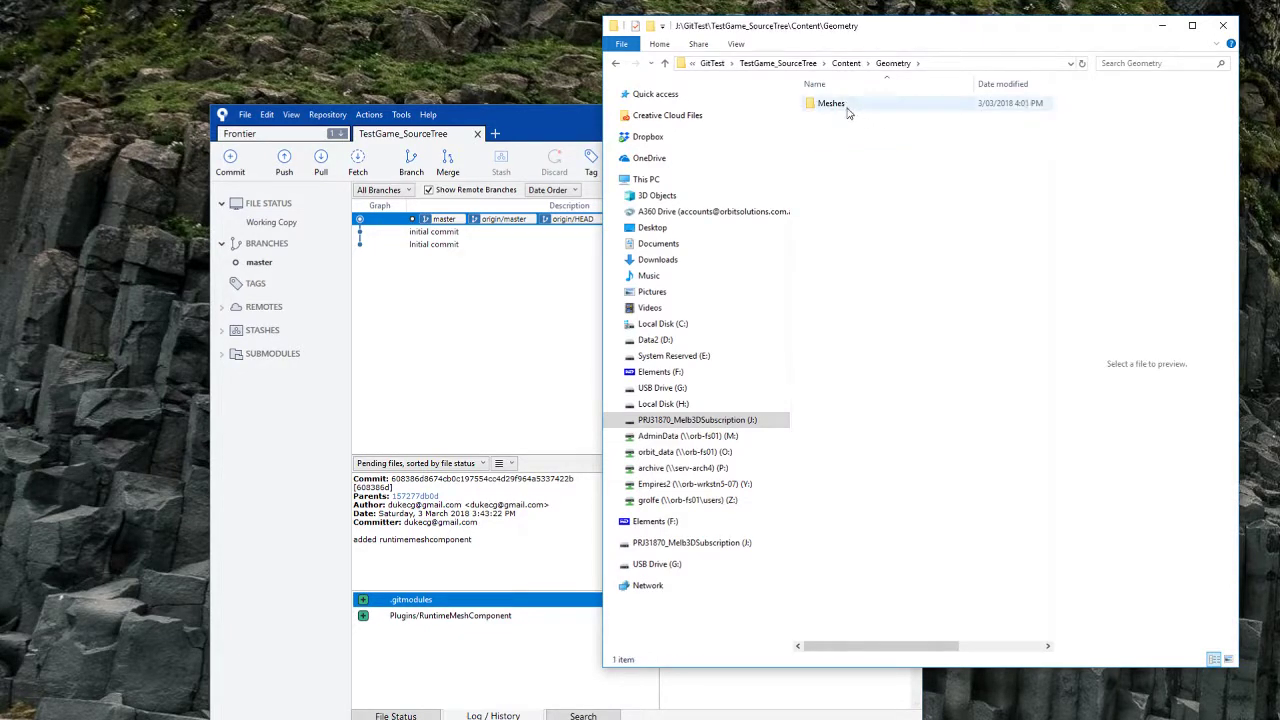
double_click(830, 103)
left_click_drag(903, 653, 1020, 649)
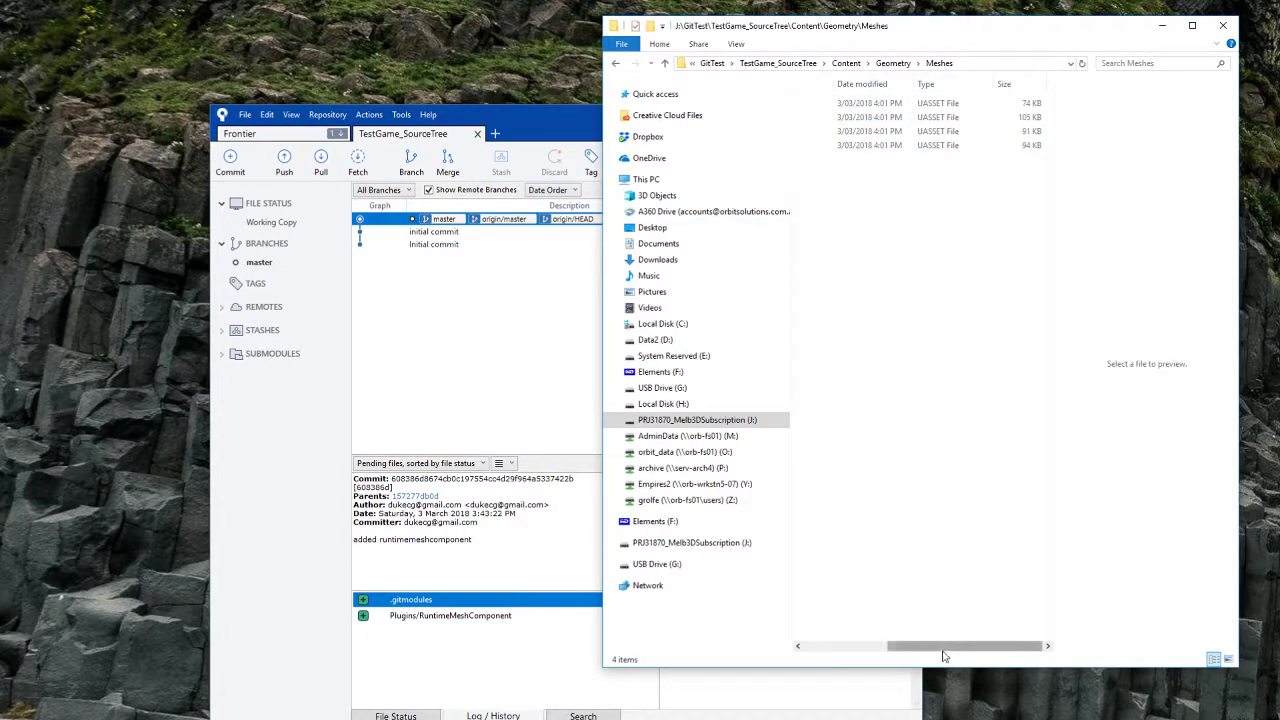
left_click_drag(945, 647, 860, 647)
Step: Check the Plugins\RuntimeMeshComponent submodule folder, then go back up to J:\GitTest
left_click(616, 65)
left_click(616, 63)
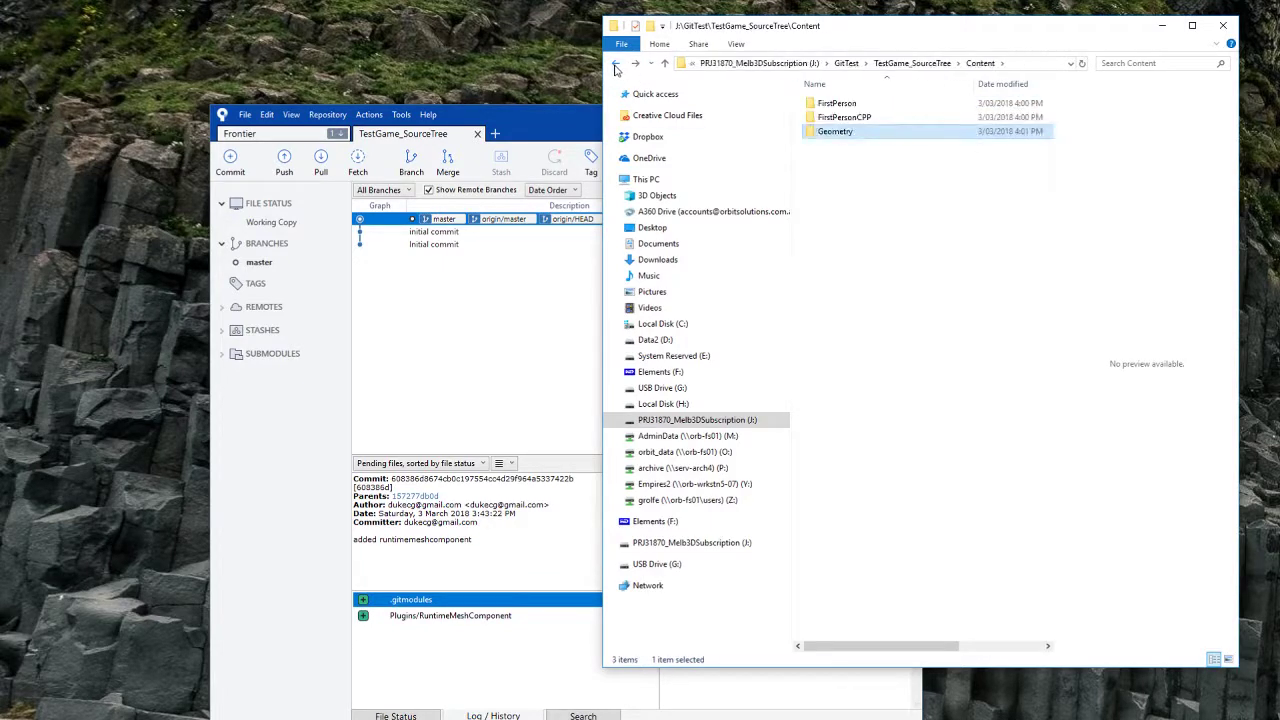
left_click(616, 63)
double_click(862, 133)
double_click(866, 108)
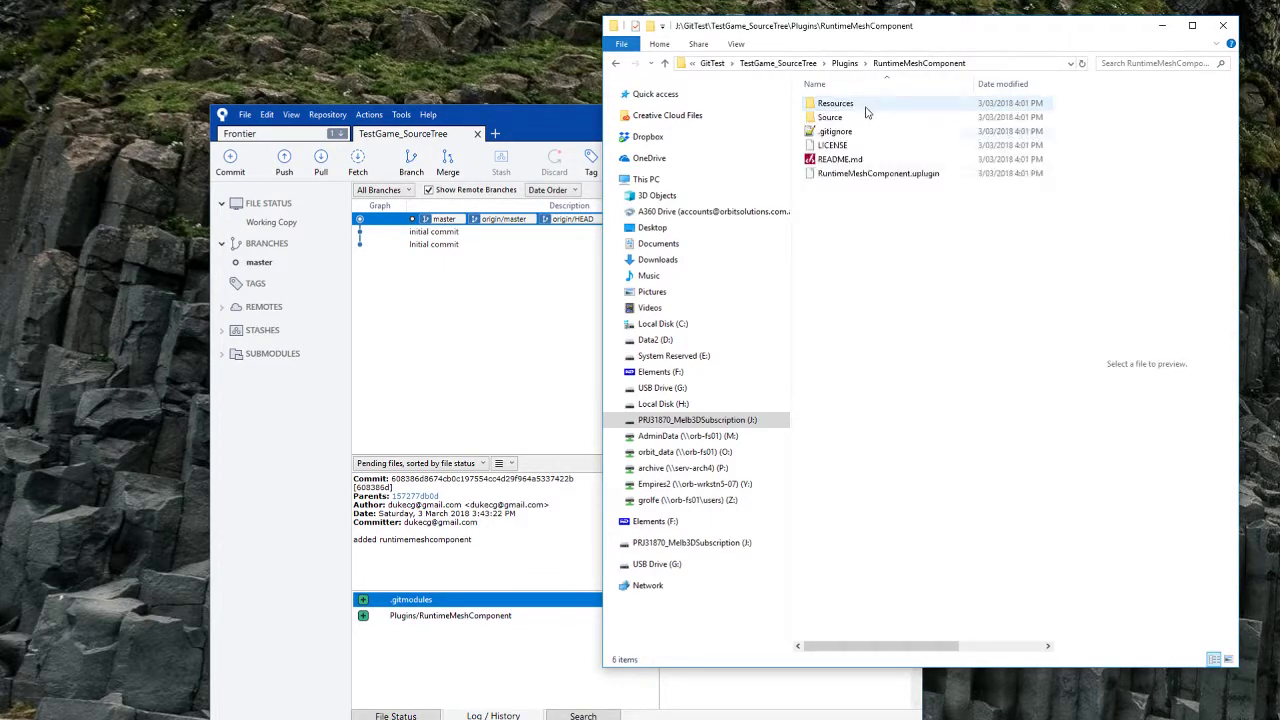
left_click(617, 64)
left_click(617, 64)
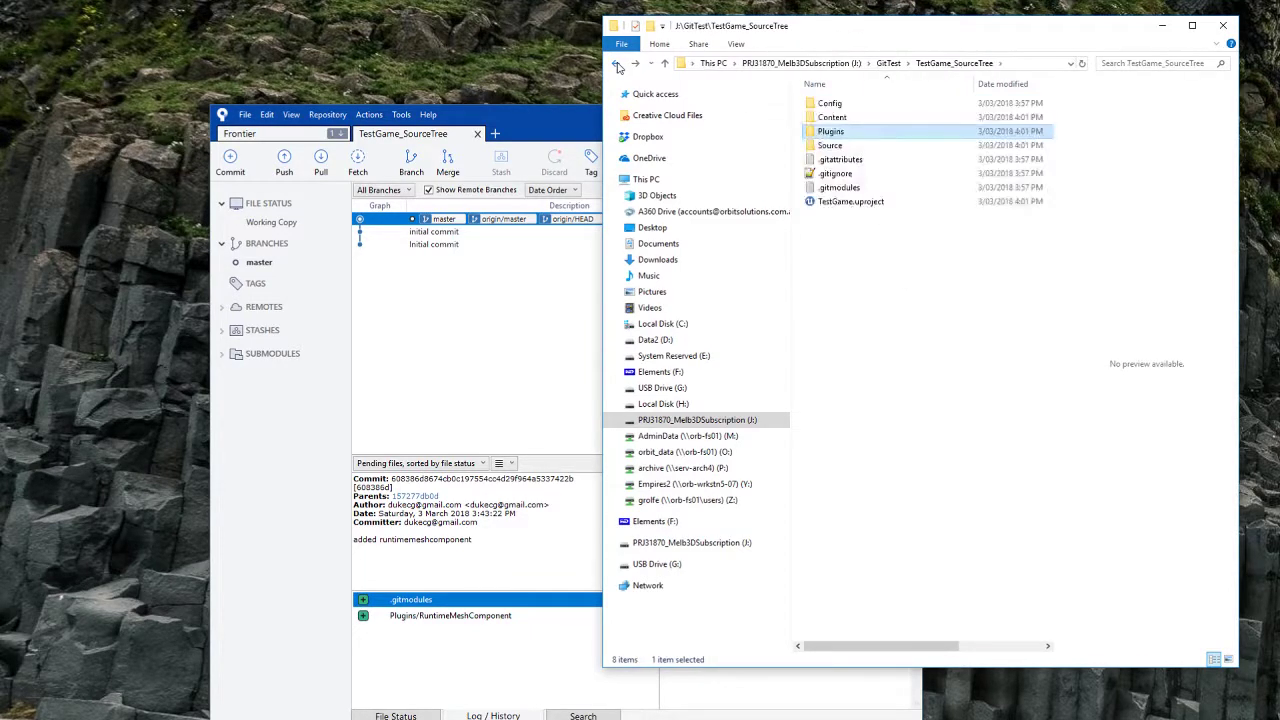
left_click(617, 64)
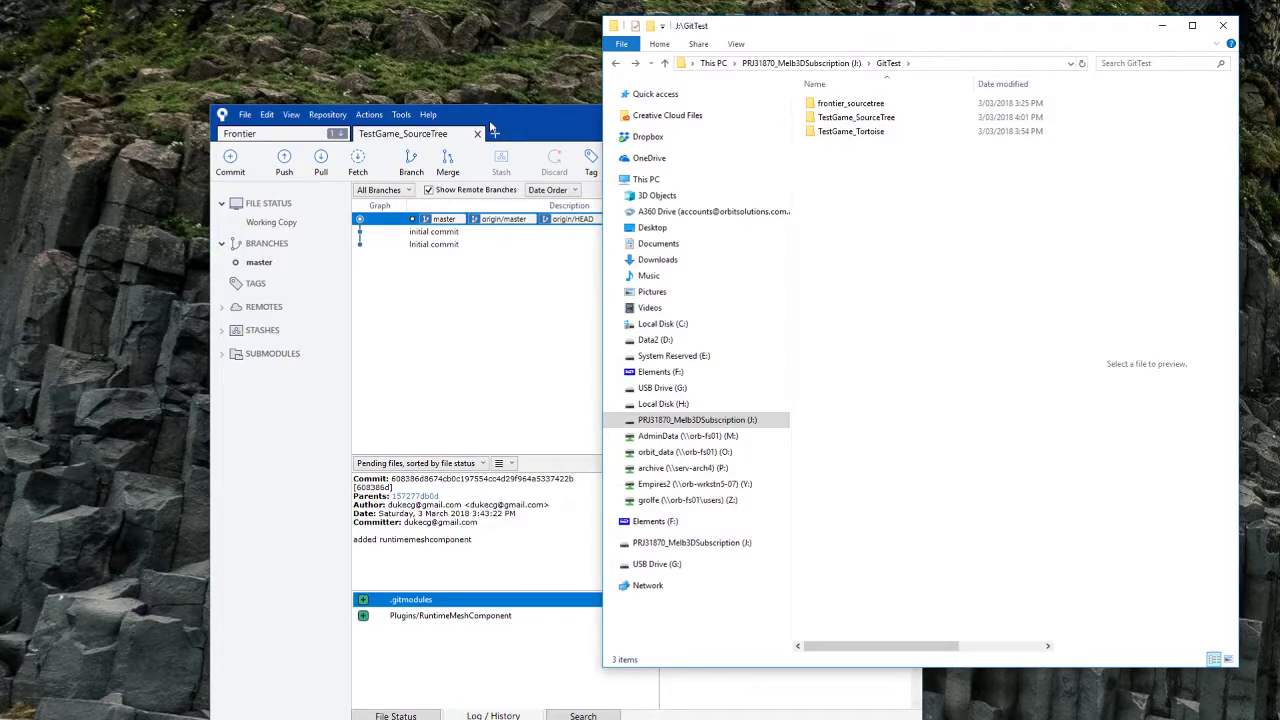
Step: View the Sourcetree version under Help > About Sourcetree, then close it
left_click(428, 114)
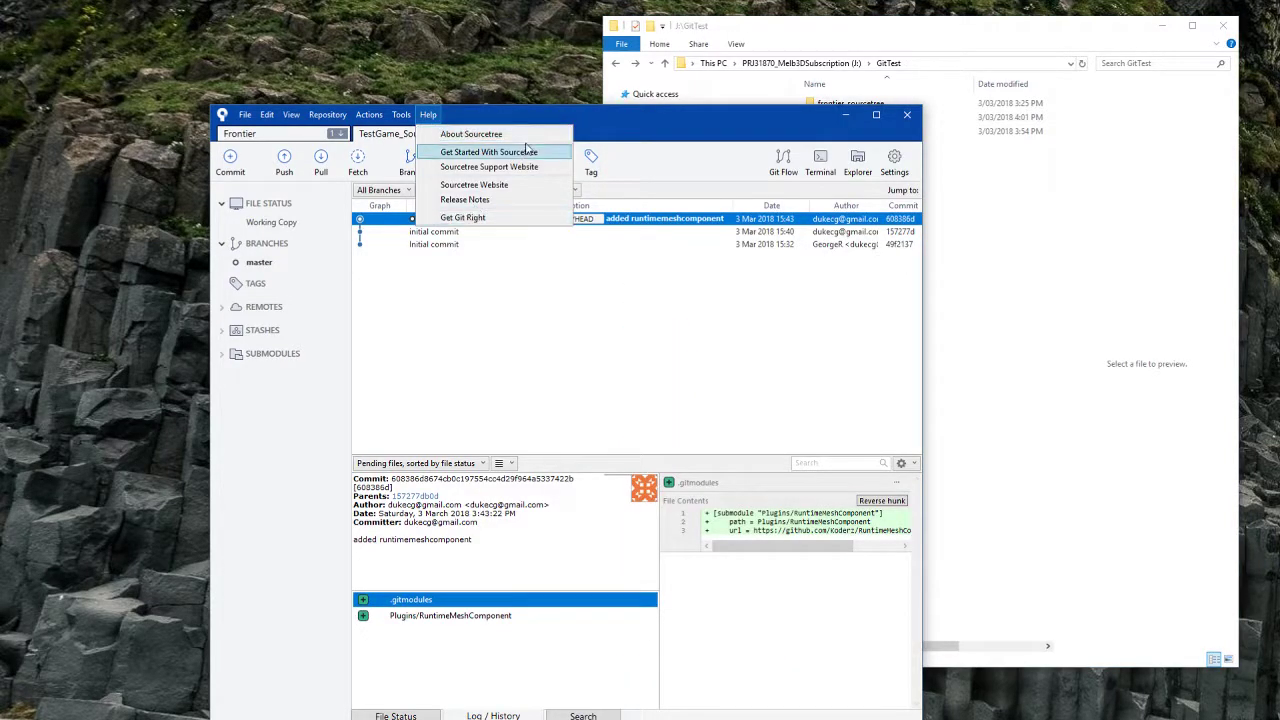
left_click(484, 135)
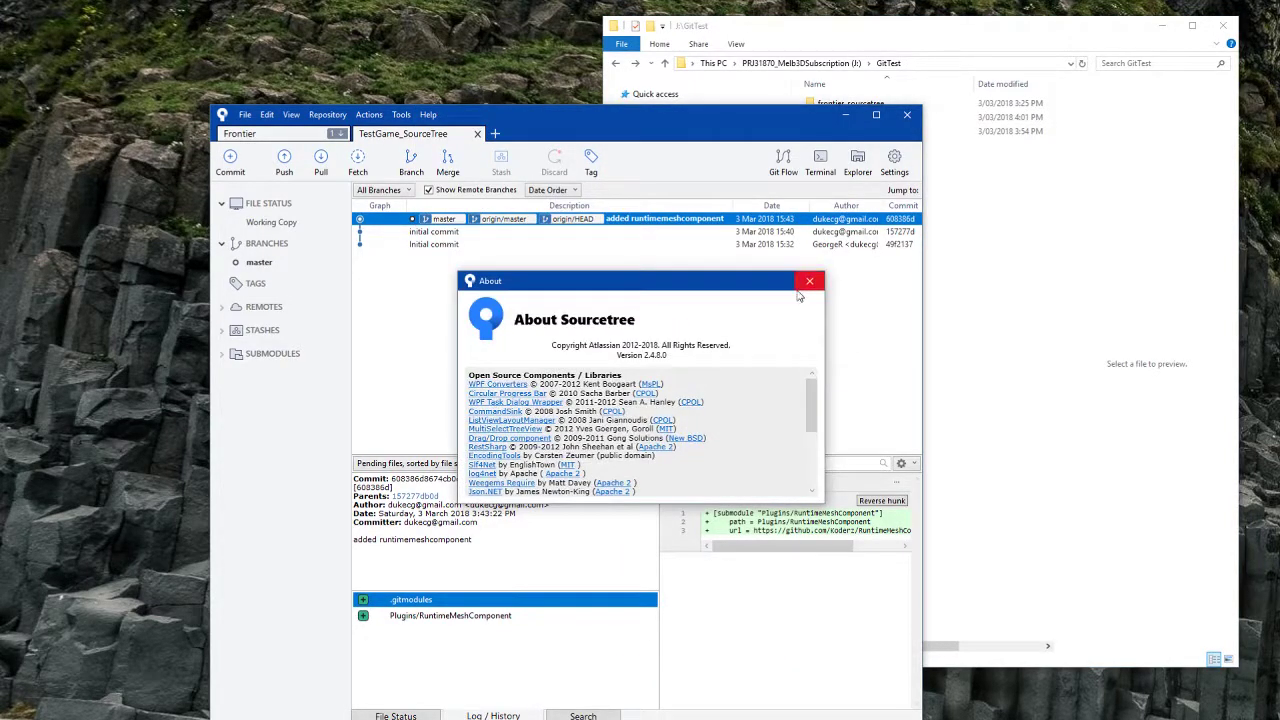
left_click(811, 282)
Step: Launch Tower from the Start menu search for 'tower'
key("super")
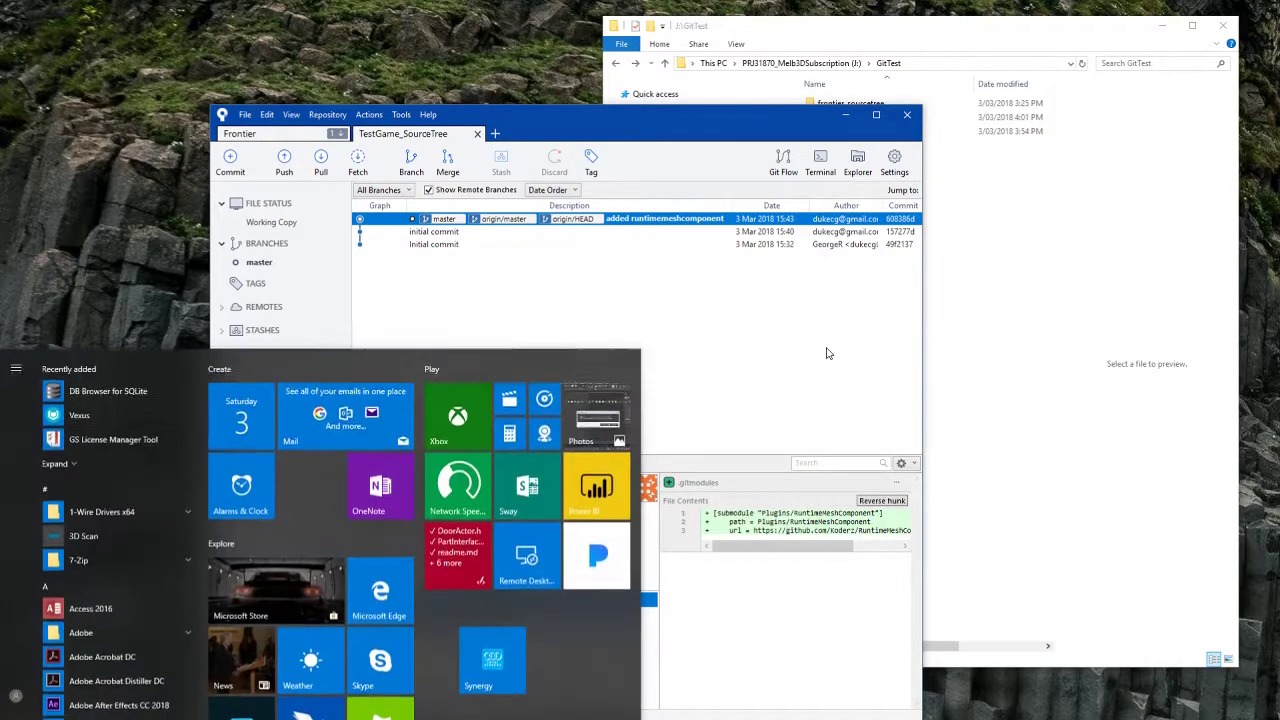
type("tower")
key("Return")
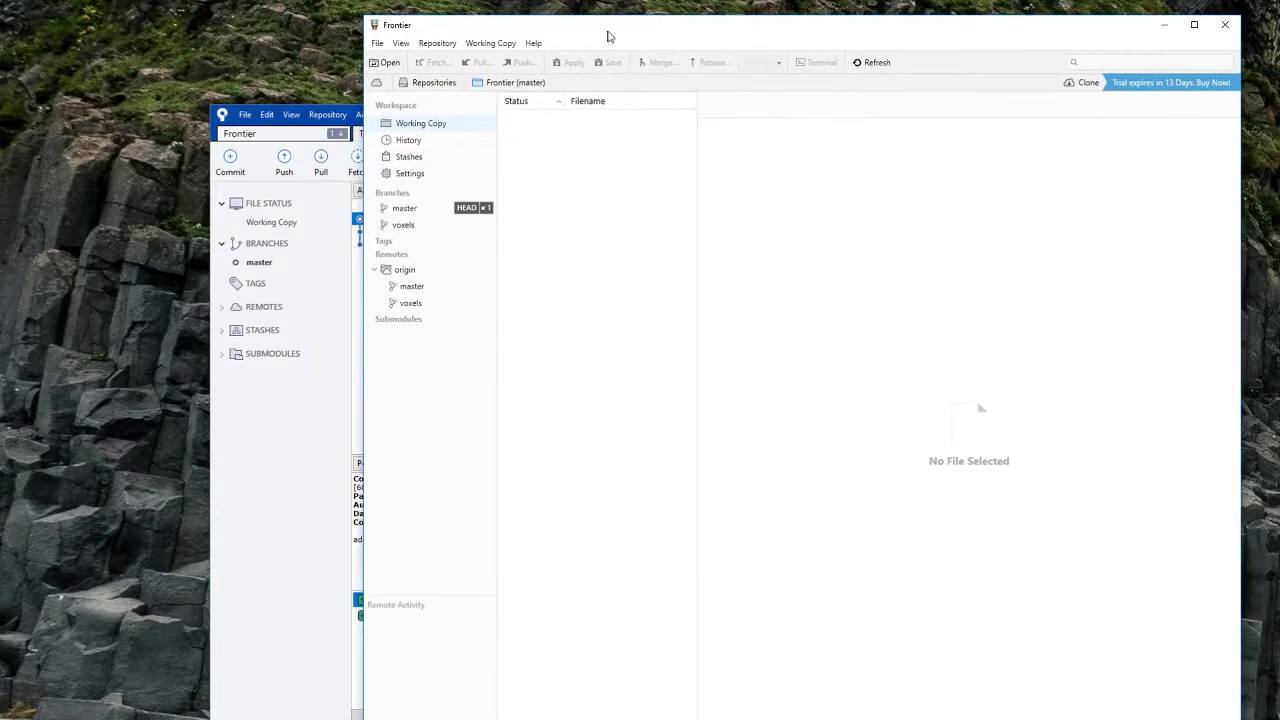
Step: View the Tower version under Help > About Tower, then dismiss it
left_click_drag(613, 29, 587, 42)
left_click(506, 57)
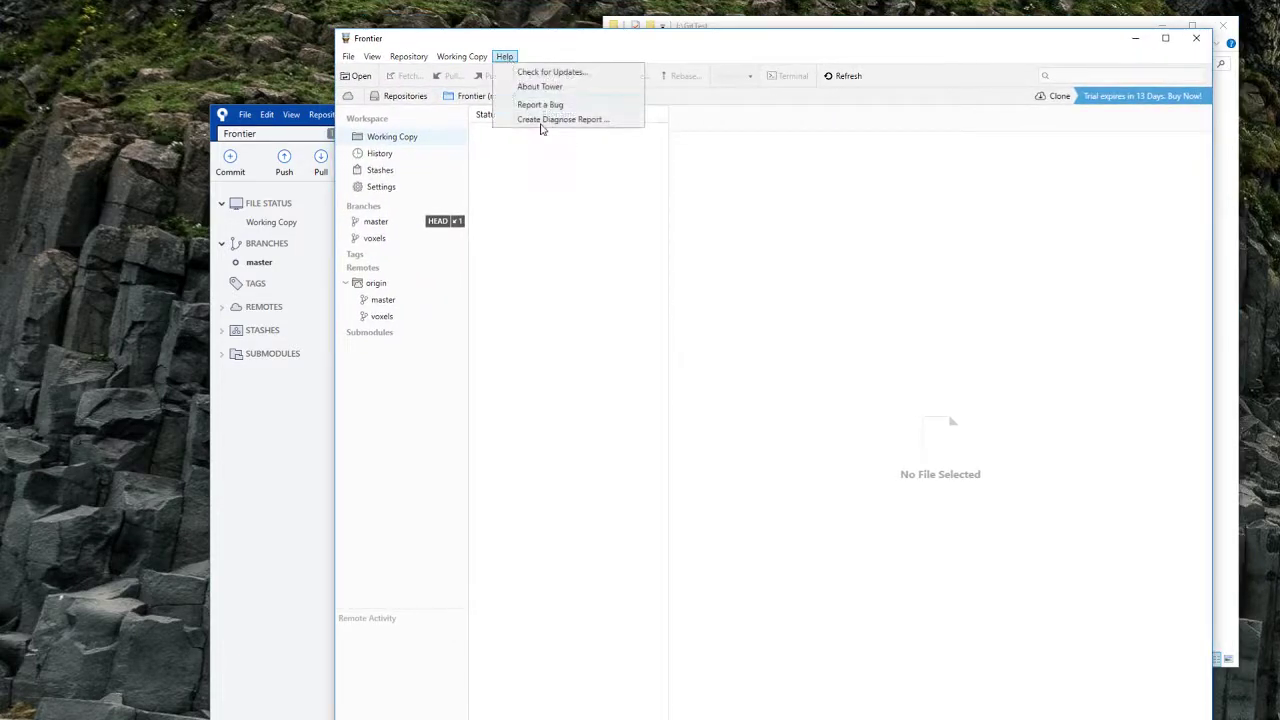
left_click(636, 160)
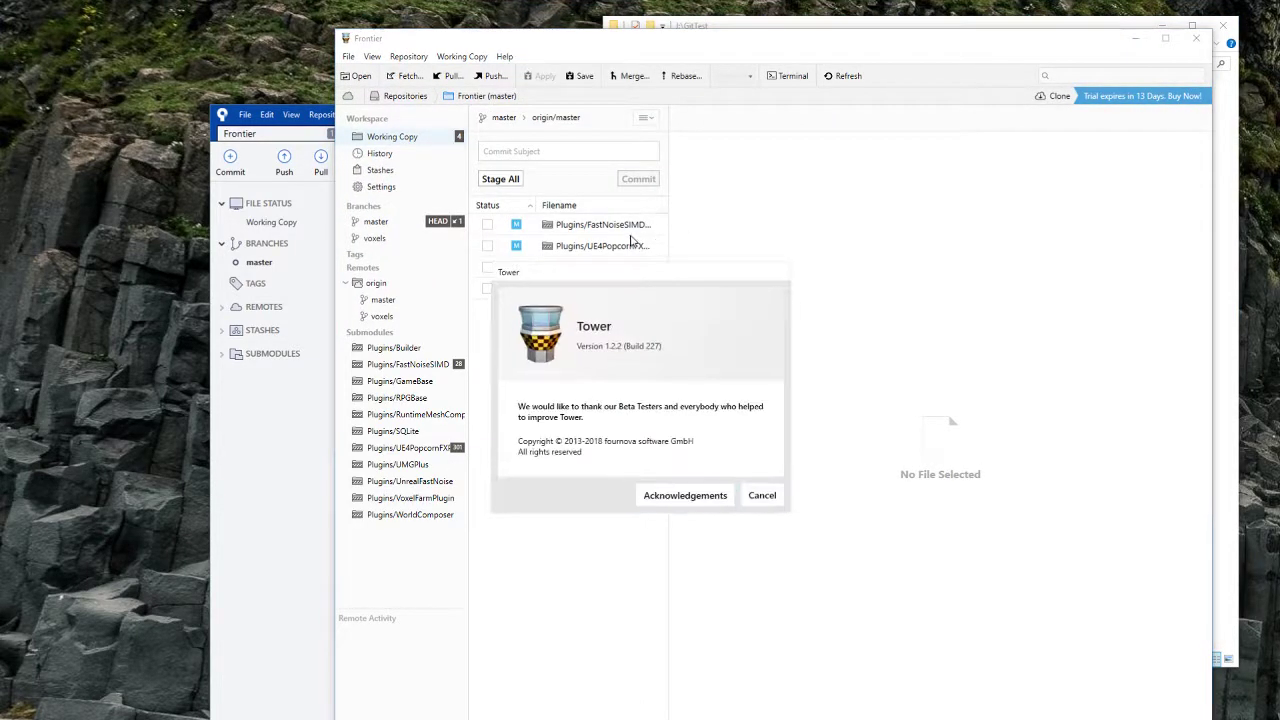
left_click(761, 496)
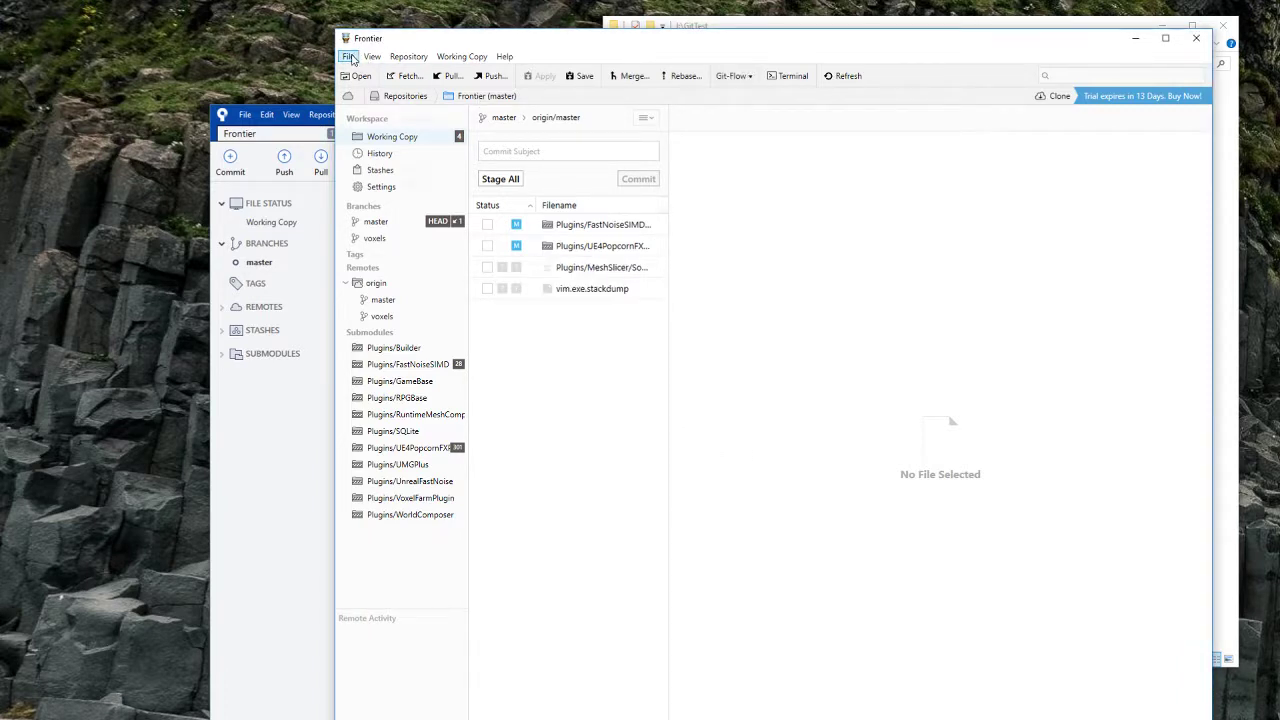
Step: Start a new clone with File > Clone Git Repository
left_click(406, 56)
mouse_move(348, 56)
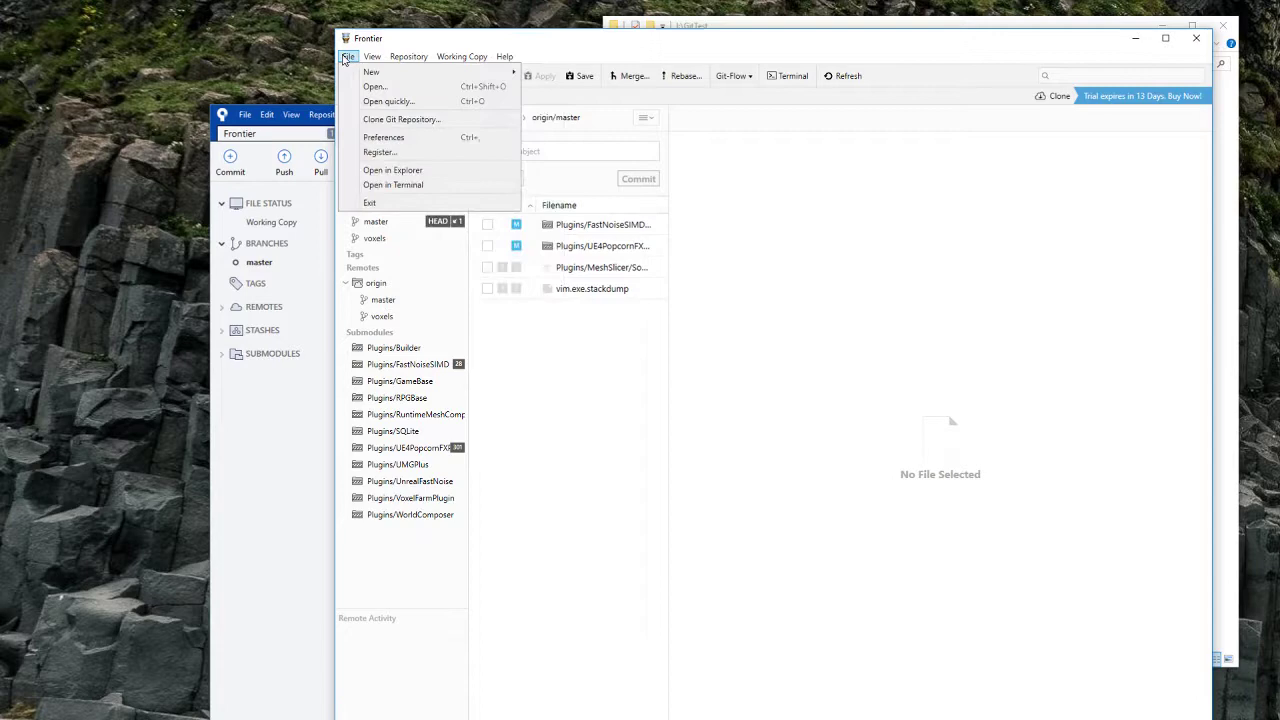
left_click(419, 121)
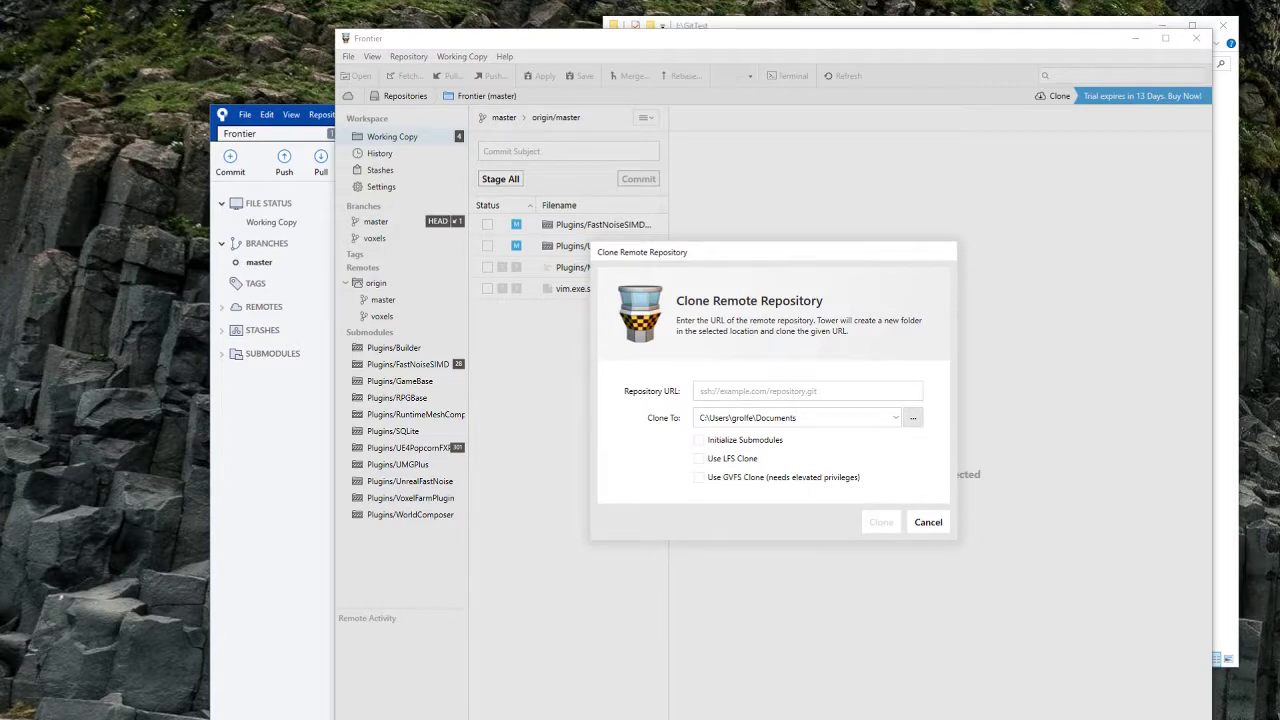
Step: Clone the pasted TestGame repository URL into J:\GitTest\TestGame_GitTower
left_click(762, 390)
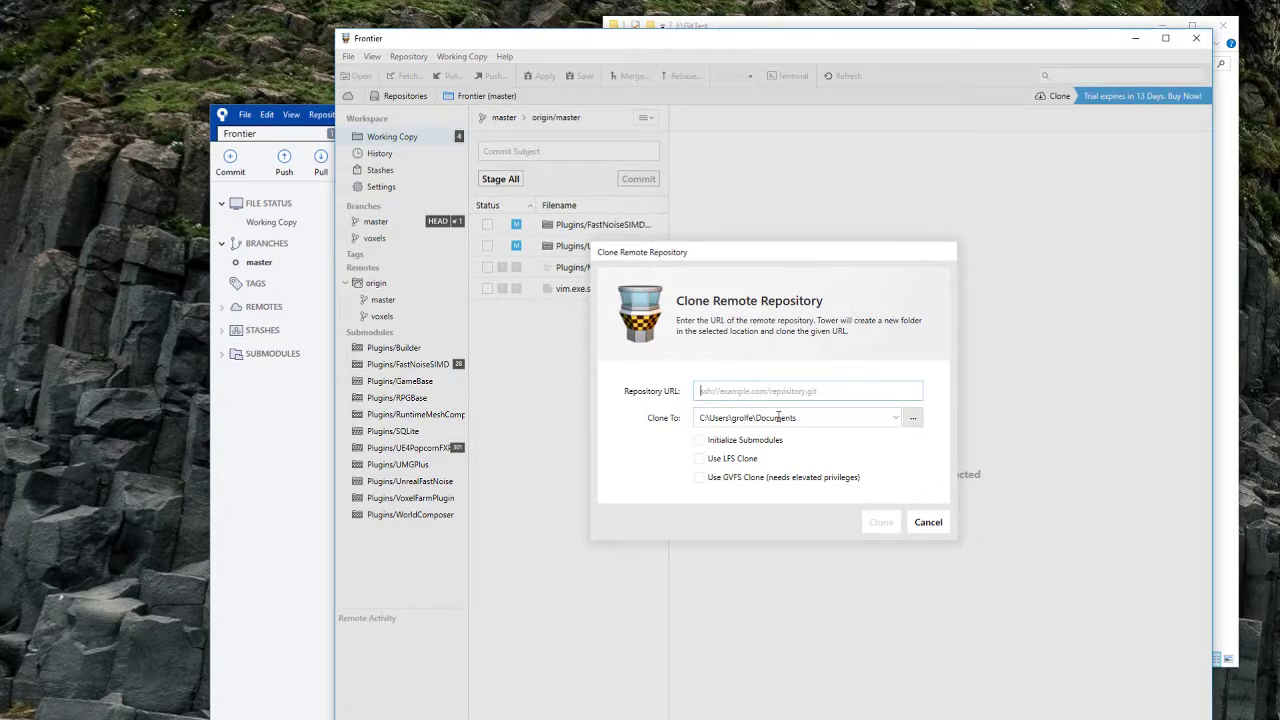
type("https://github.com/GeorgeR/TestGame.git")
left_click(900, 20)
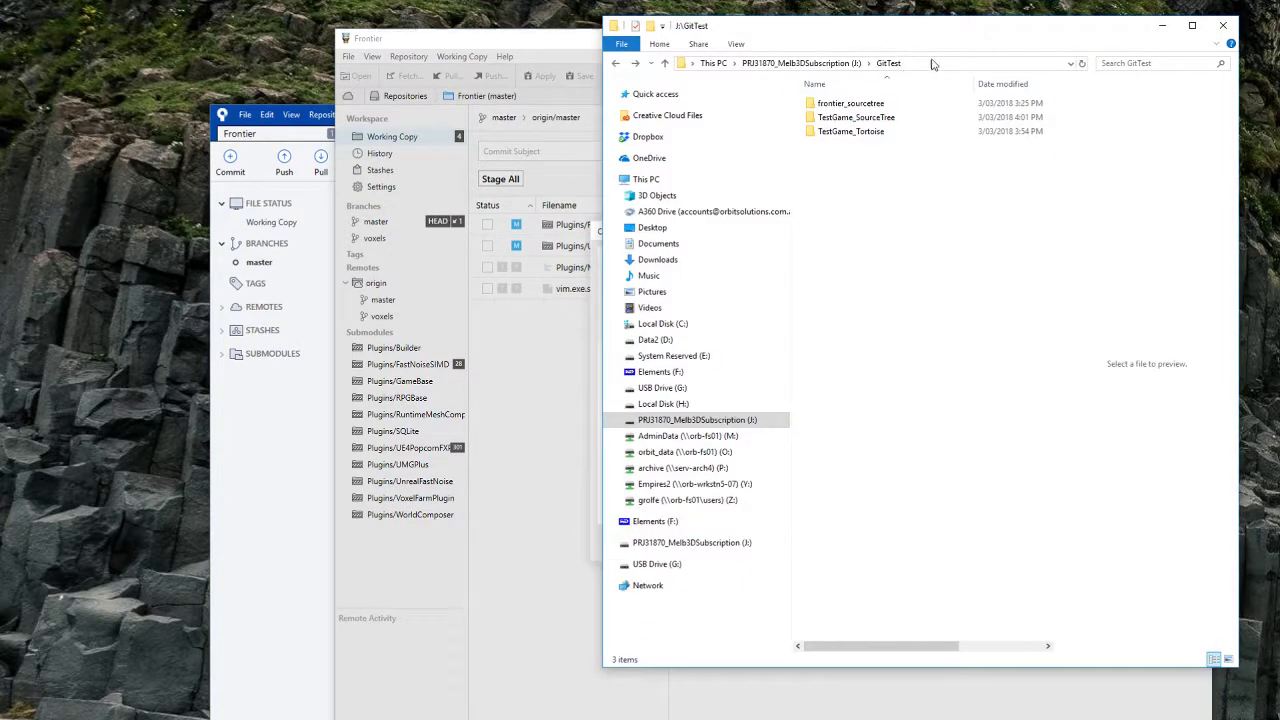
left_click(932, 64)
key("ctrl+c")
left_click(567, 53)
left_click(738, 439)
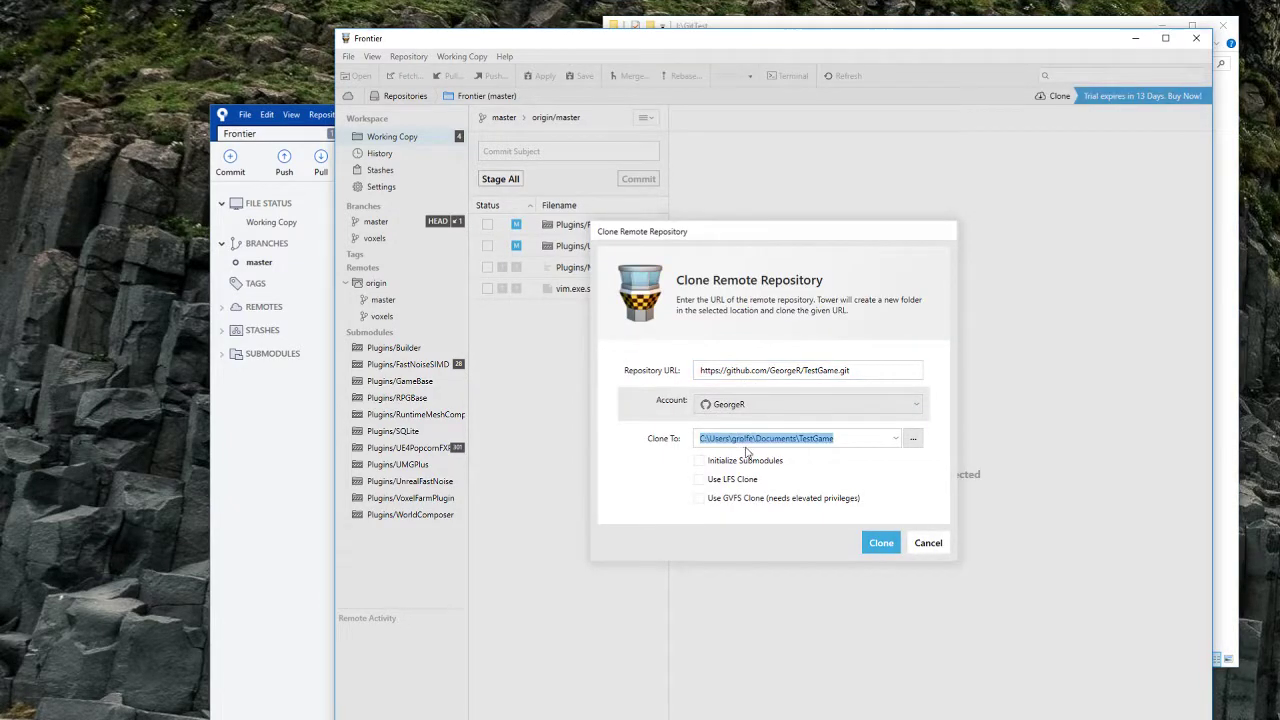
key("ctrl+v")
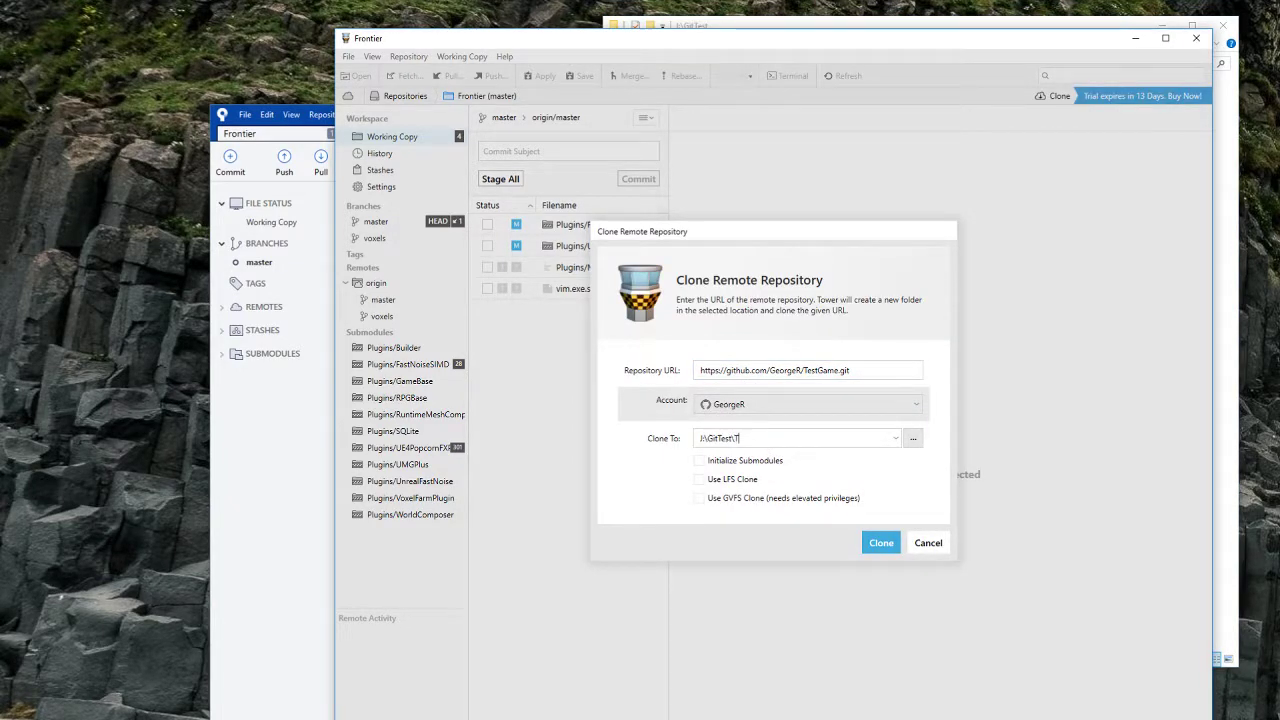
type("\\TestGame_GitTower")
left_click(879, 545)
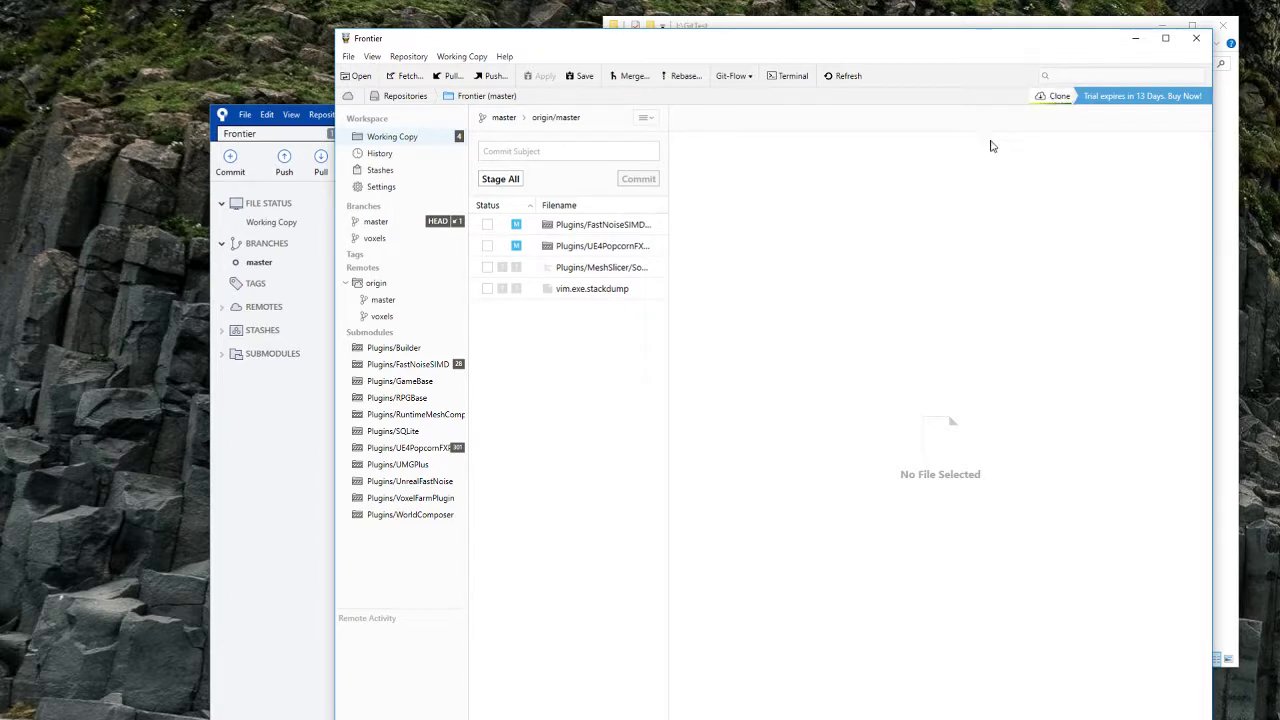
Step: Open the finished clone in Explorer and inspect its Content\Geometry\Meshes .uasset files
left_click(1058, 97)
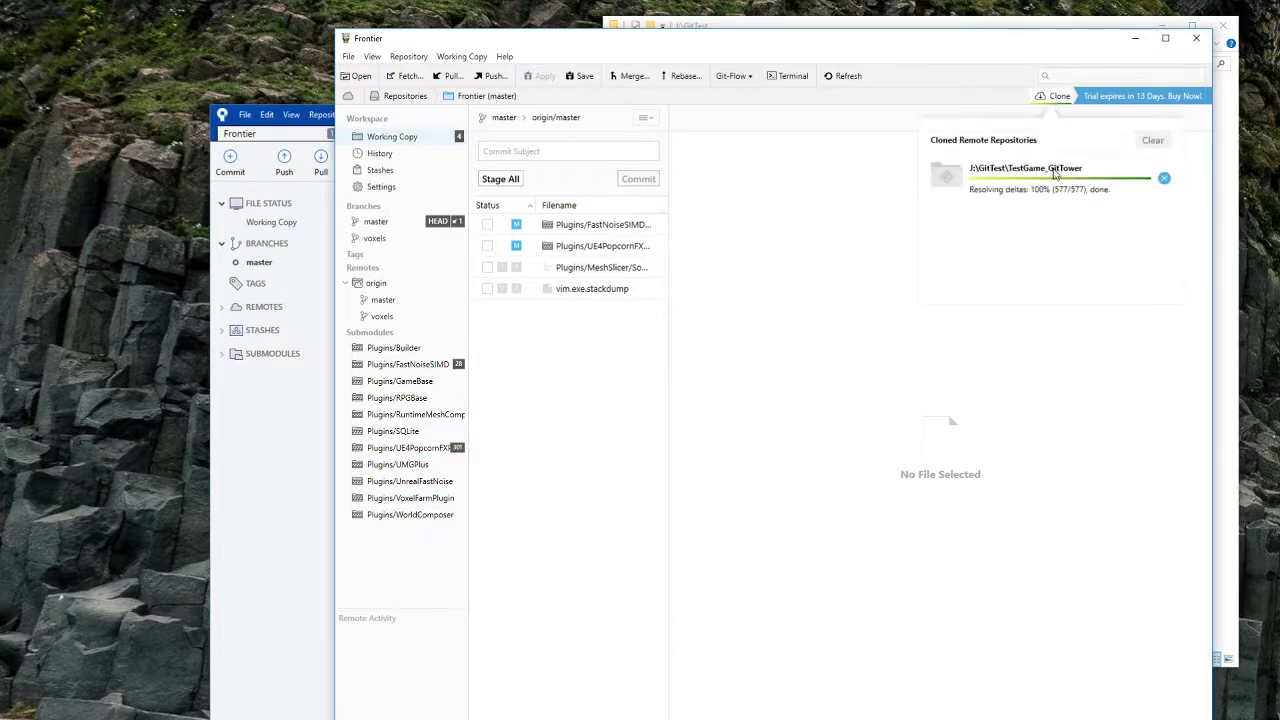
left_click(1050, 168)
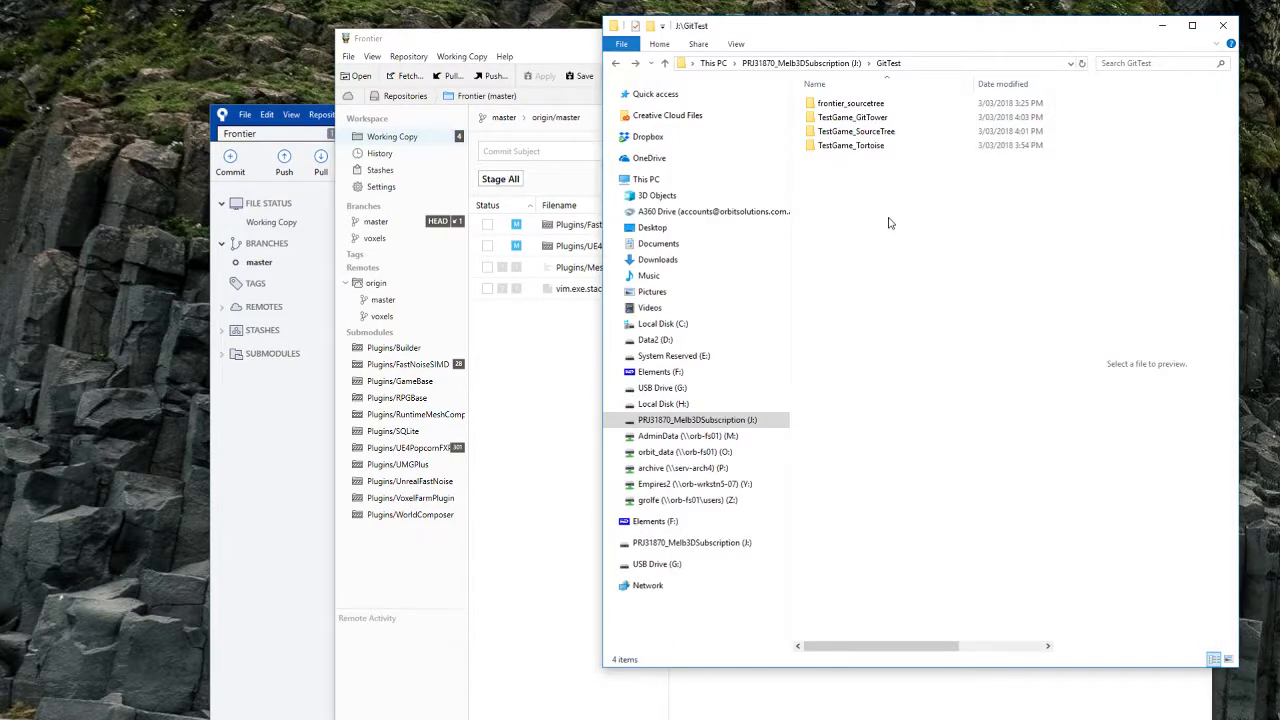
double_click(886, 117)
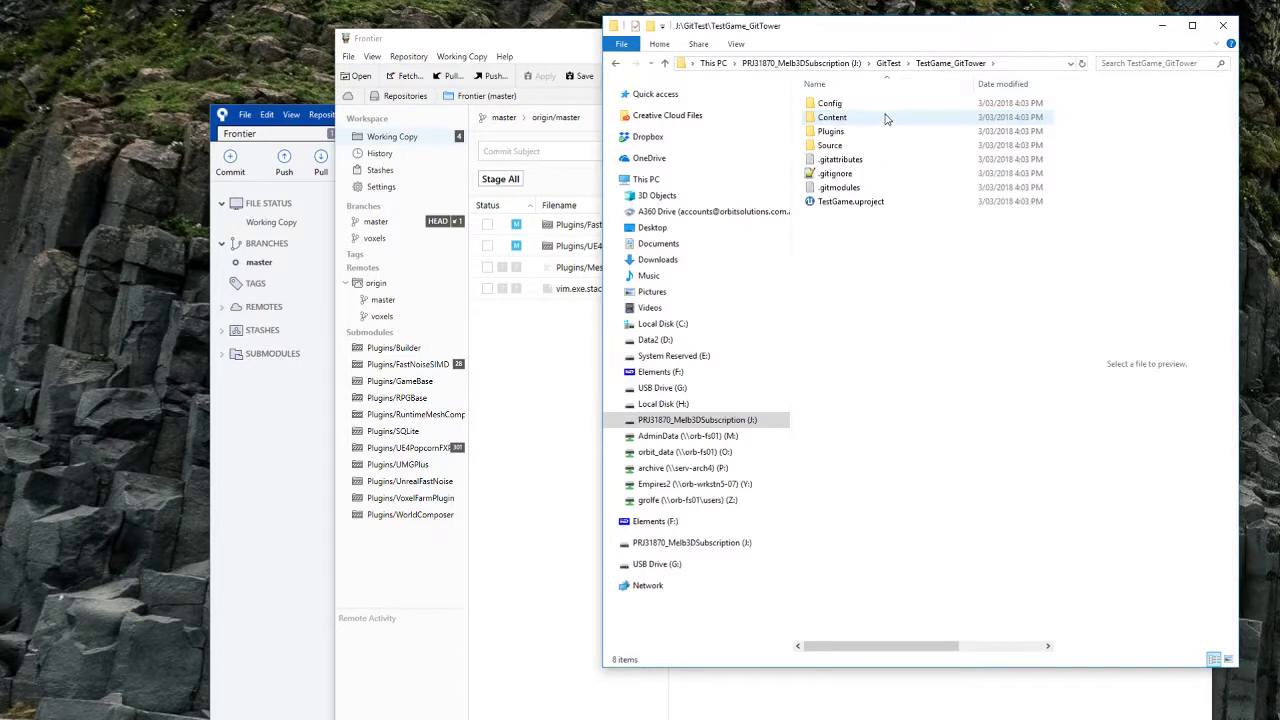
double_click(843, 119)
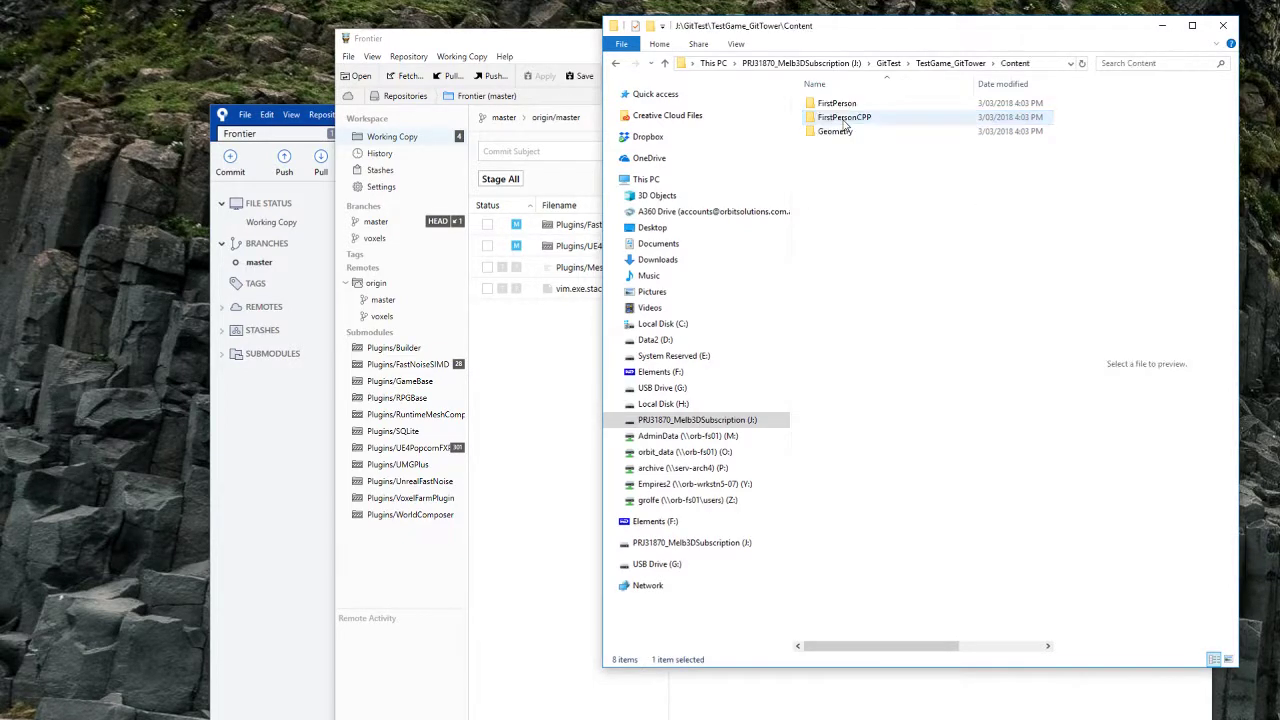
double_click(843, 131)
double_click(830, 104)
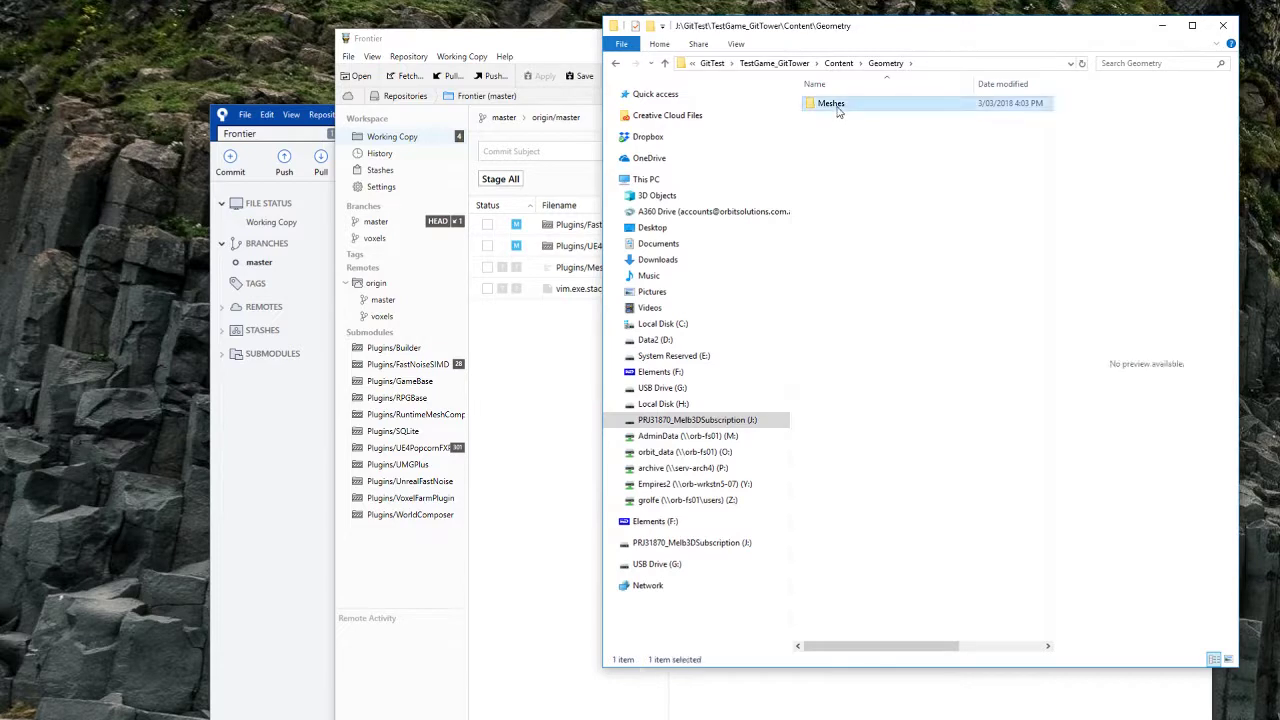
left_click_drag(897, 646, 981, 653)
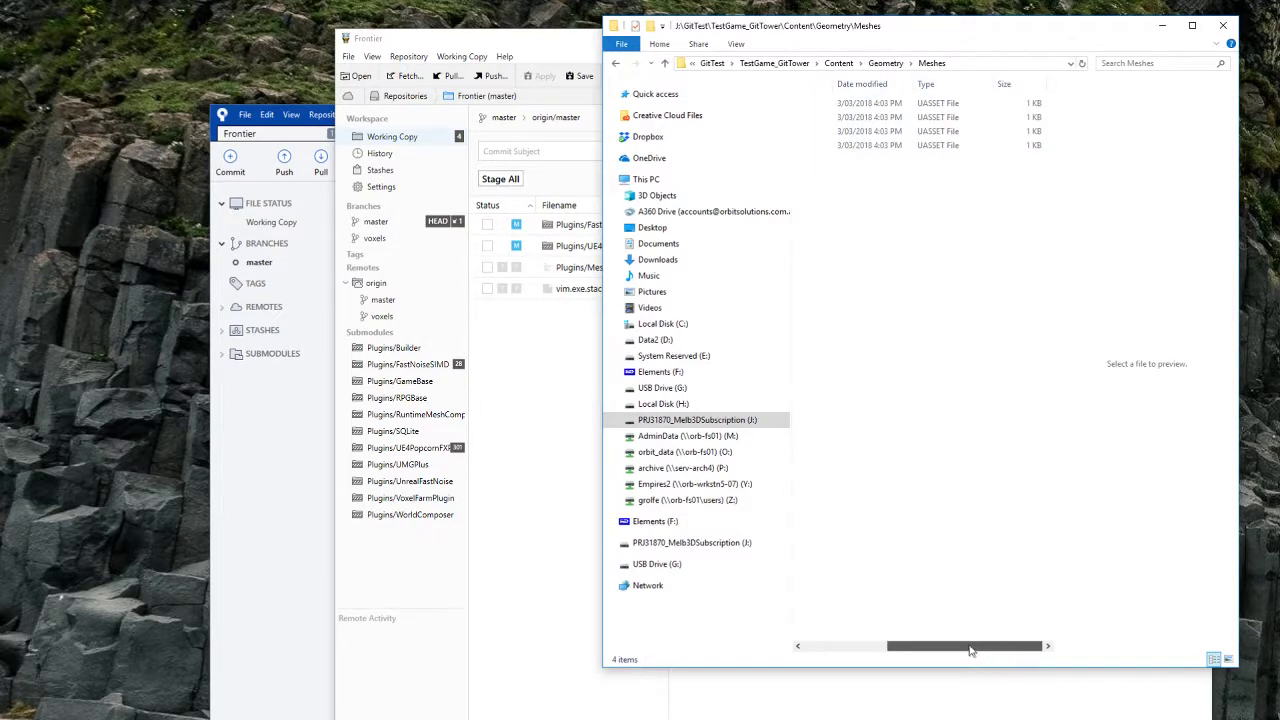
left_click_drag(968, 650, 885, 650)
Step: Check the Plugins\RuntimeMeshComponent submodule folder contents, then return to Tower
left_click(617, 65)
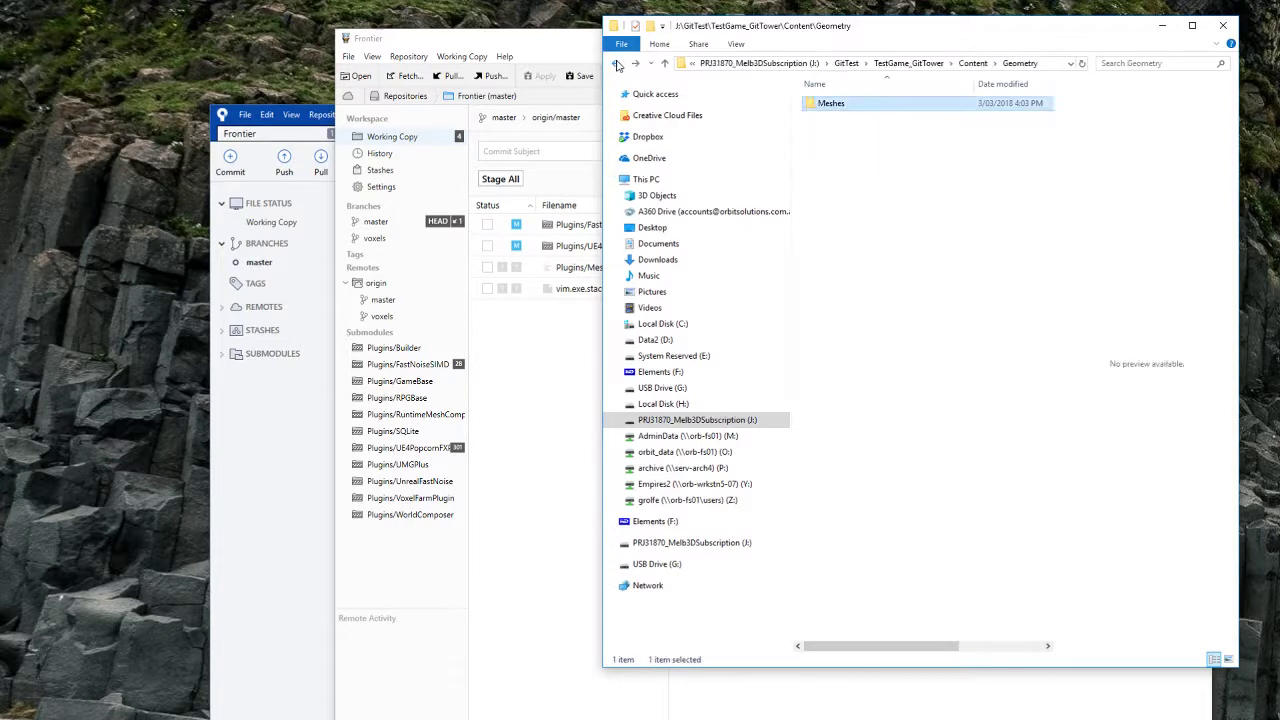
left_click(617, 65)
left_click(617, 65)
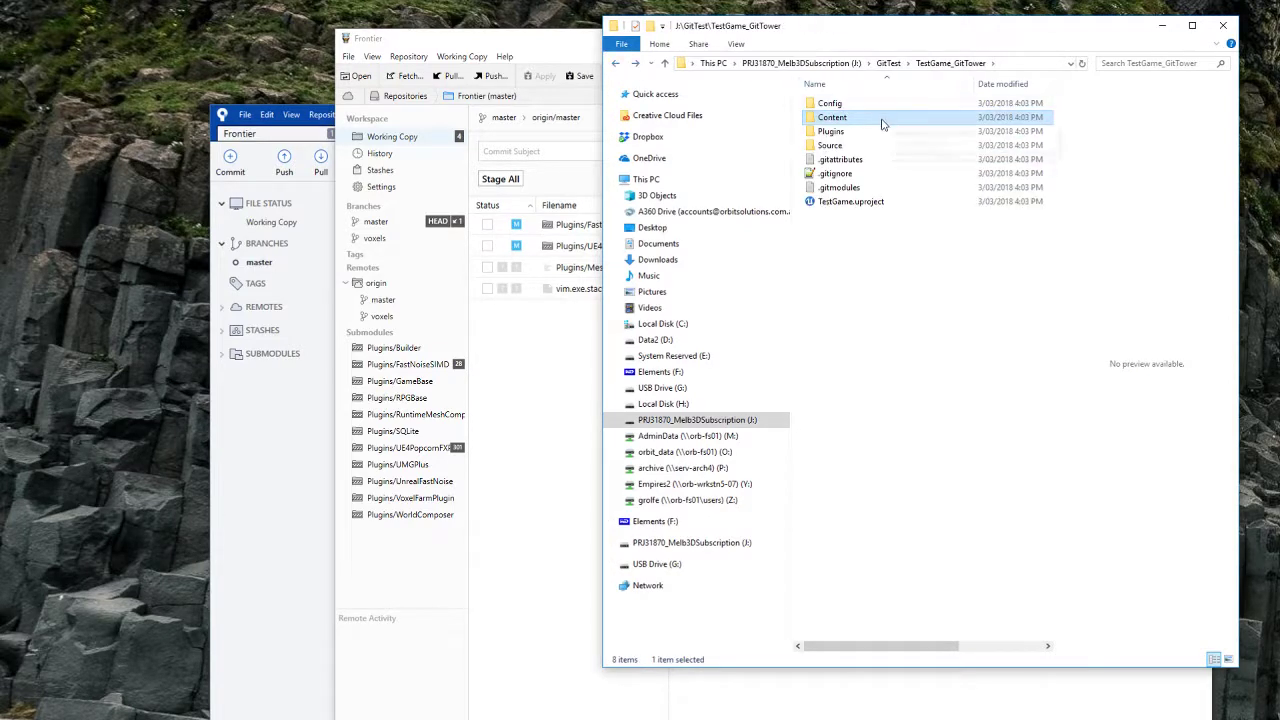
double_click(857, 131)
double_click(852, 106)
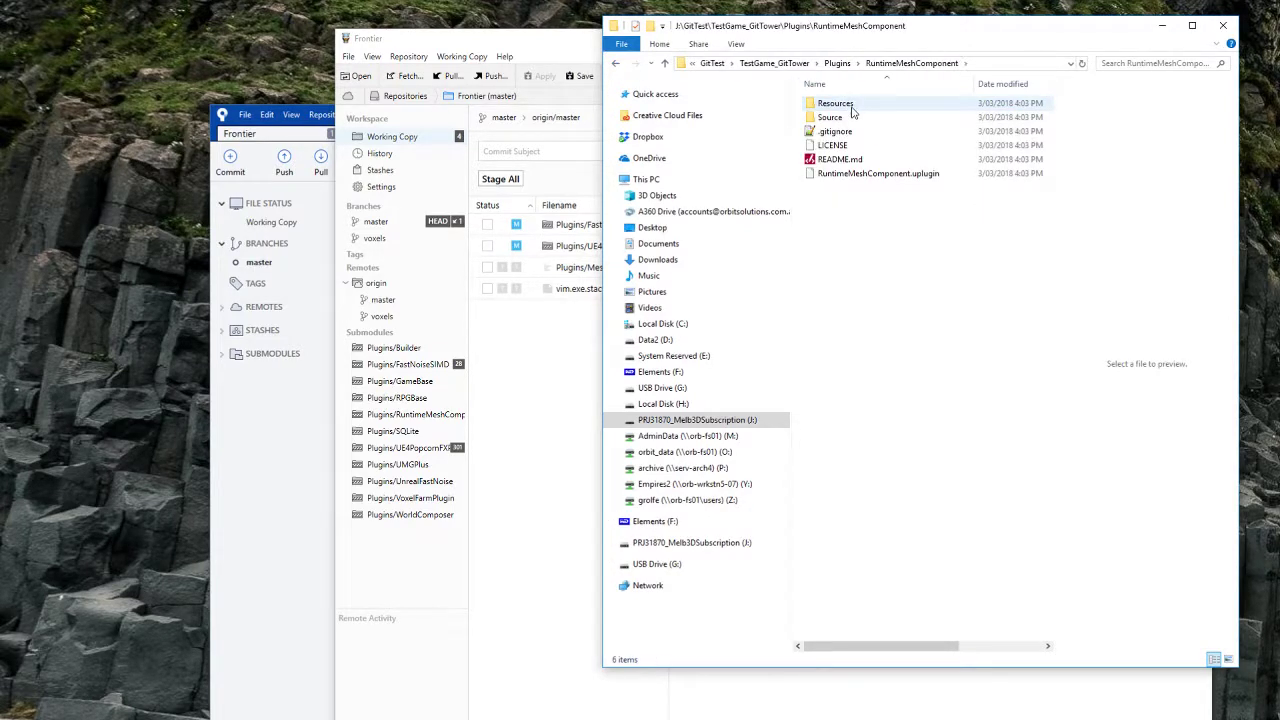
left_click(566, 55)
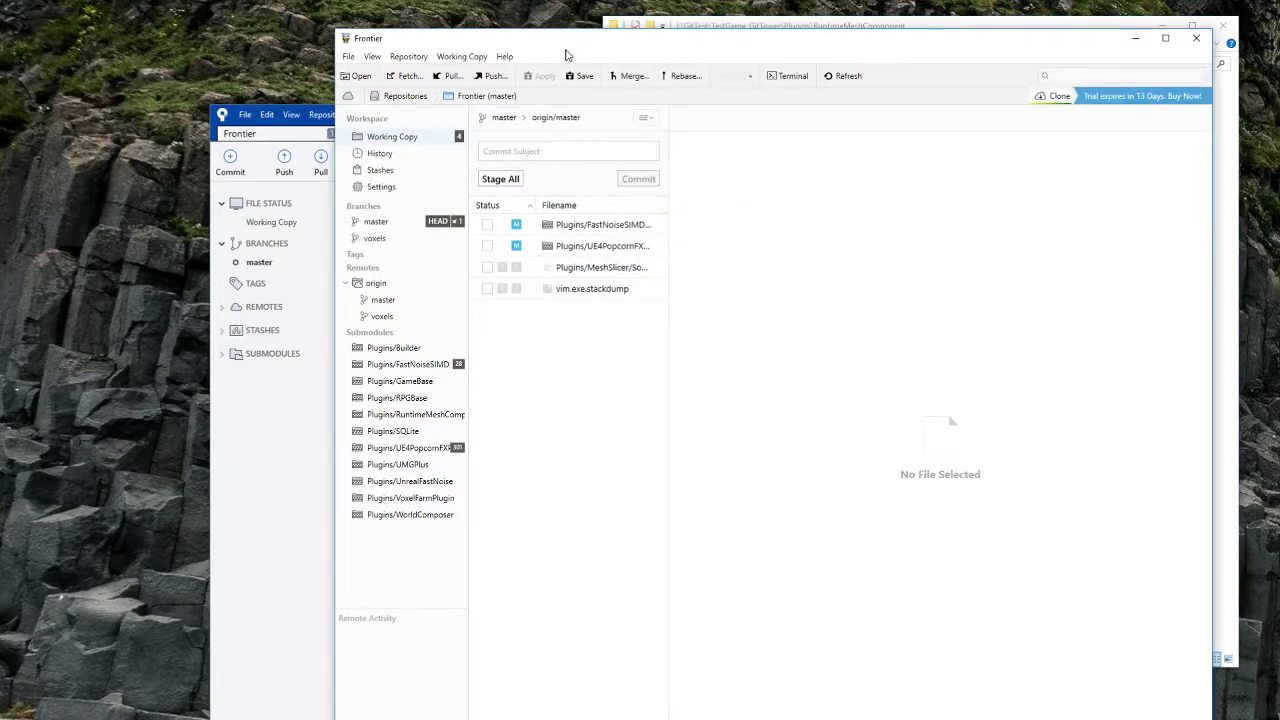
Step: Confirm the TestGame_GitTower clone finished with 577/577 deltas resolved, then return to Explorer
left_click(1058, 98)
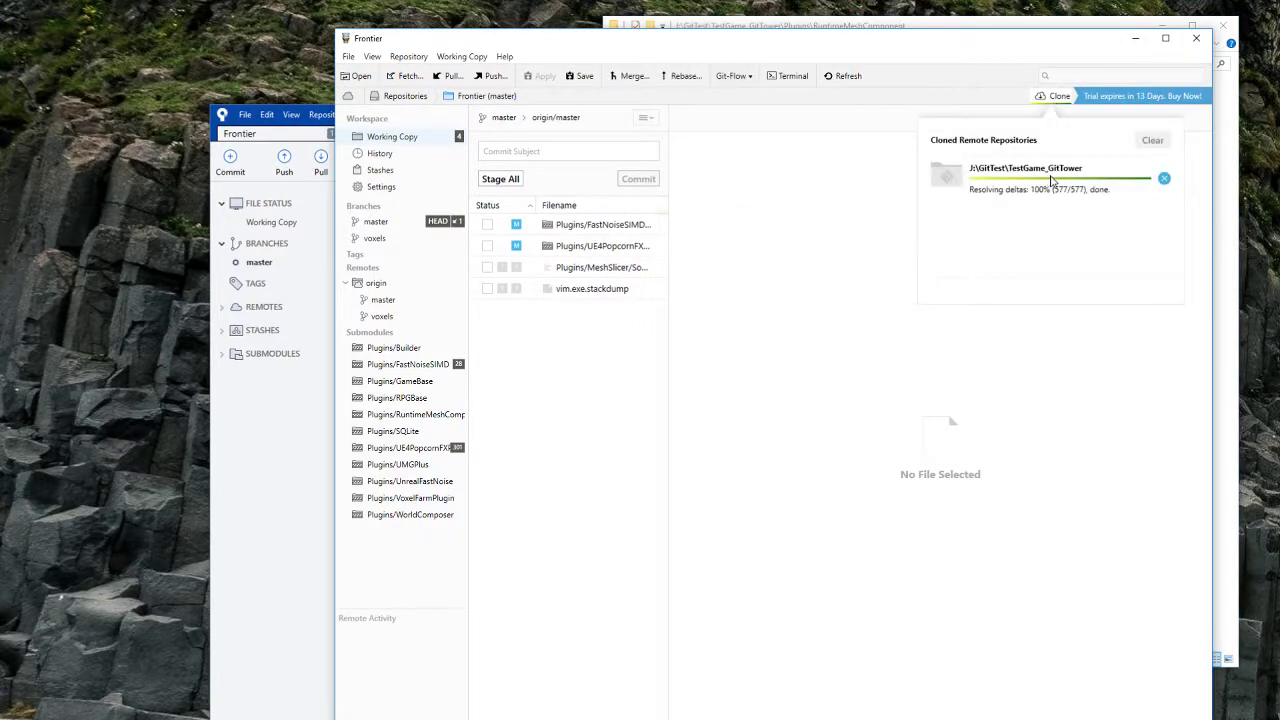
left_click(377, 628)
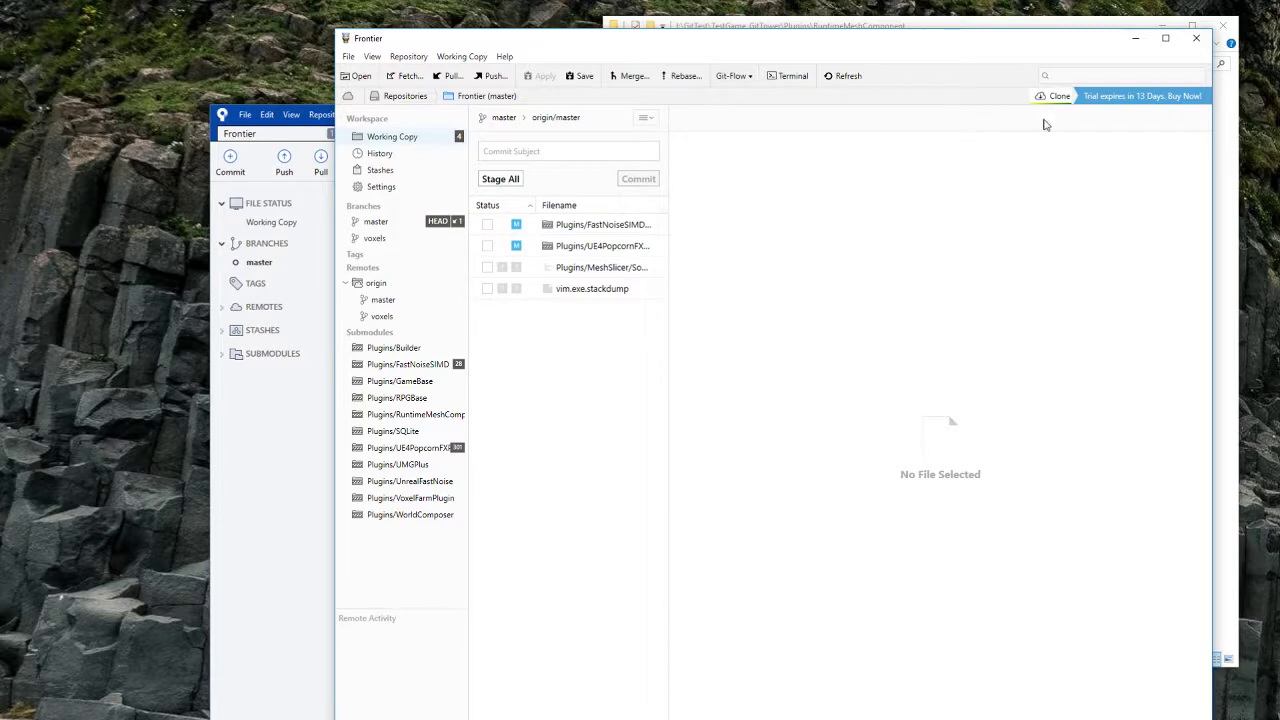
mouse_move(964, 46)
left_mouse_down()
mouse_move(963, 428)
mouse_move(953, 34)
left_mouse_up()
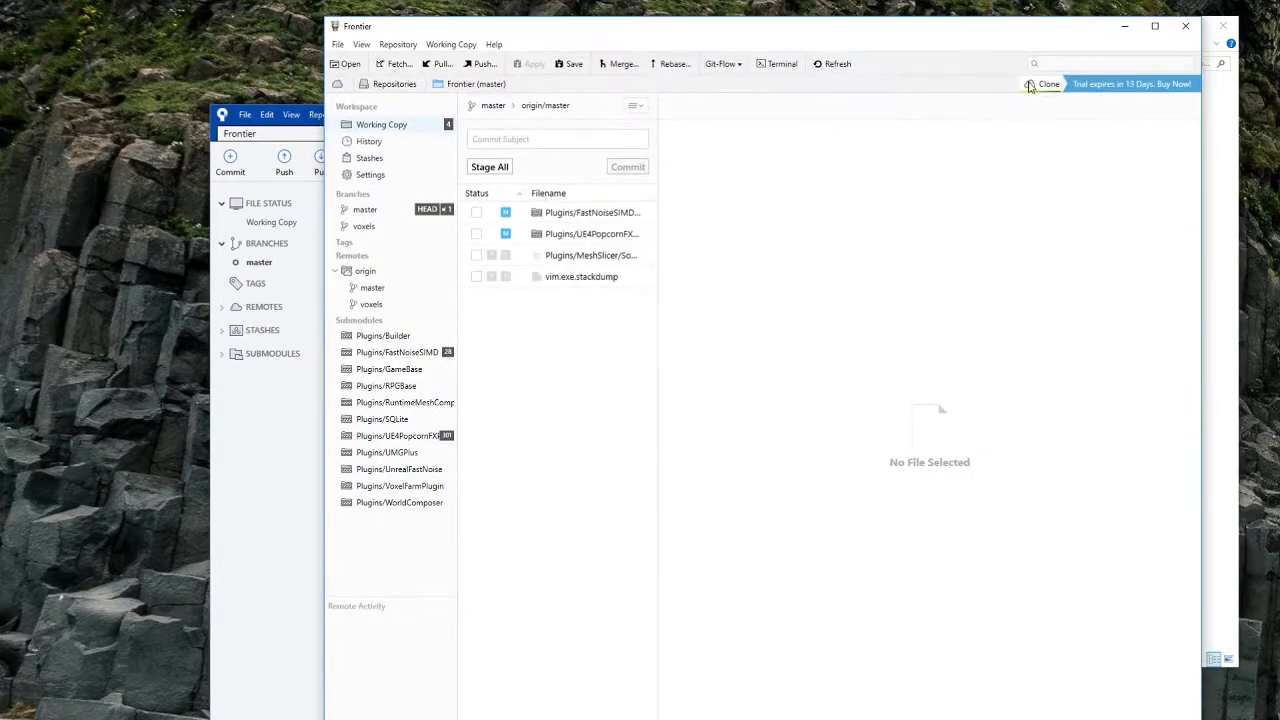
left_click(1030, 86)
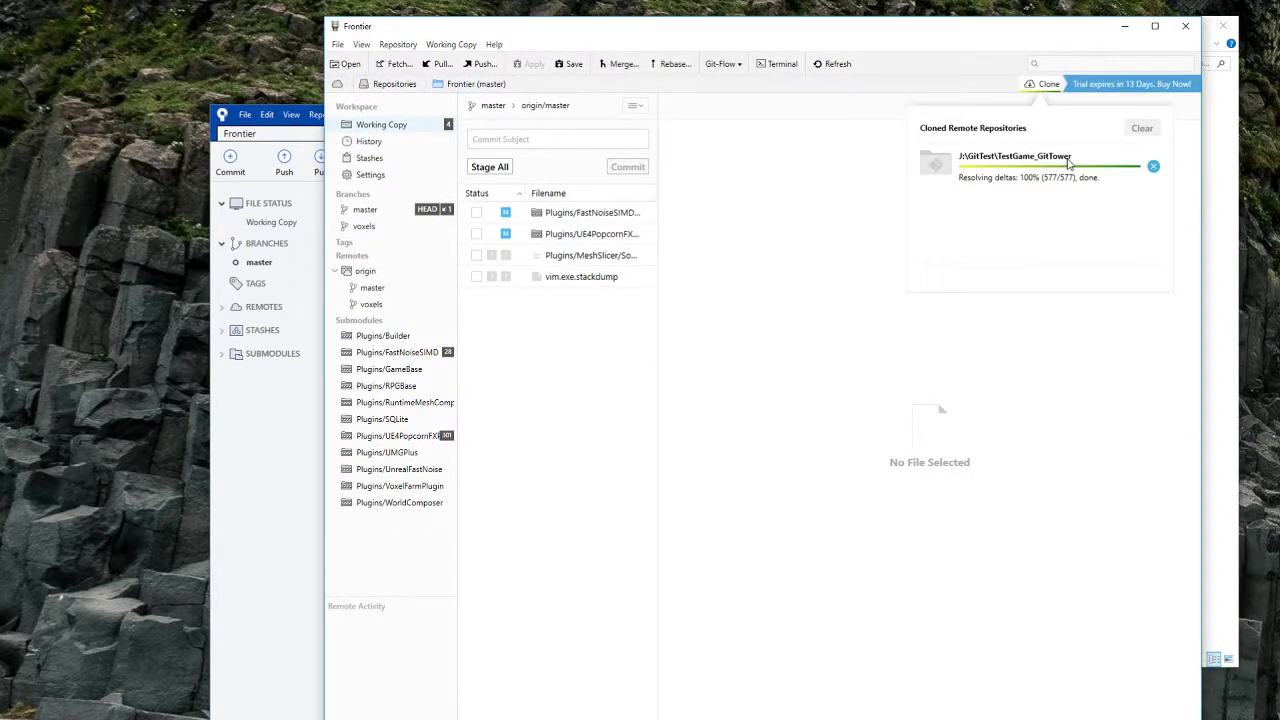
left_click(1215, 216)
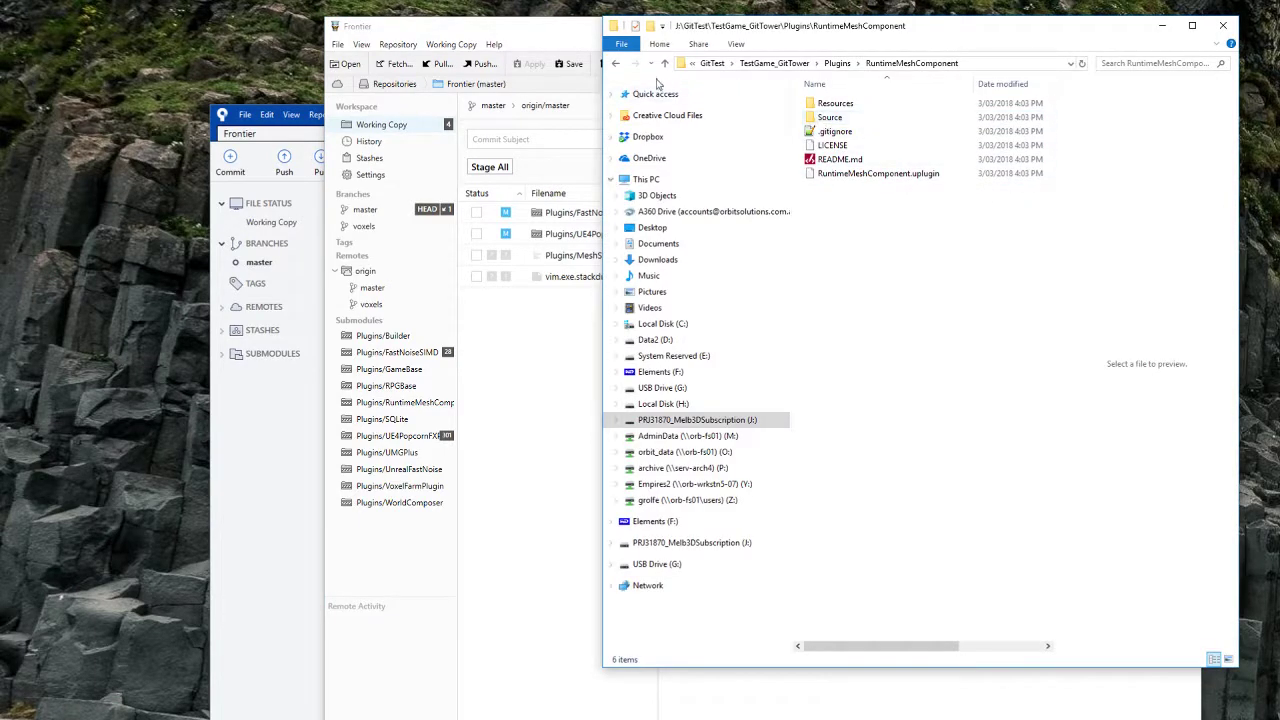
Step: Check TestGame_GitTower's Content folder Properties until it reports 73.6 MB in 53 files, 20 folders
left_click(619, 66)
left_click(619, 66)
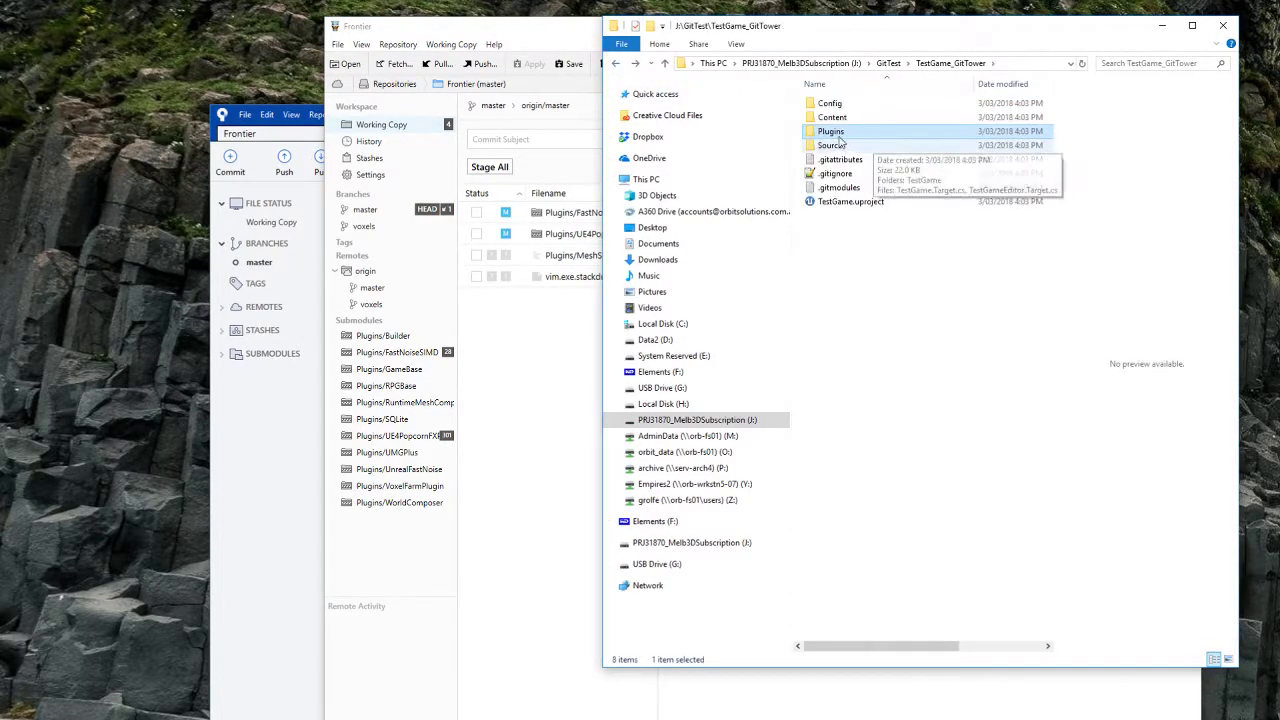
right_click(845, 119)
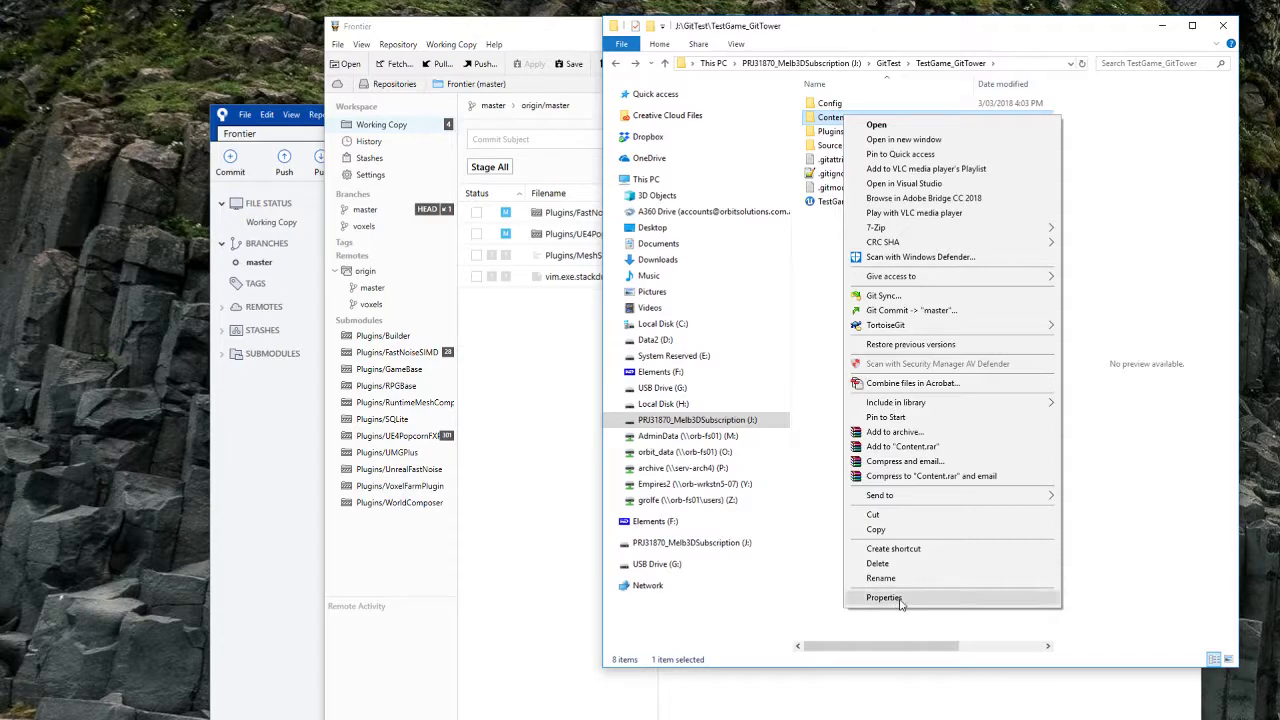
left_click(900, 603)
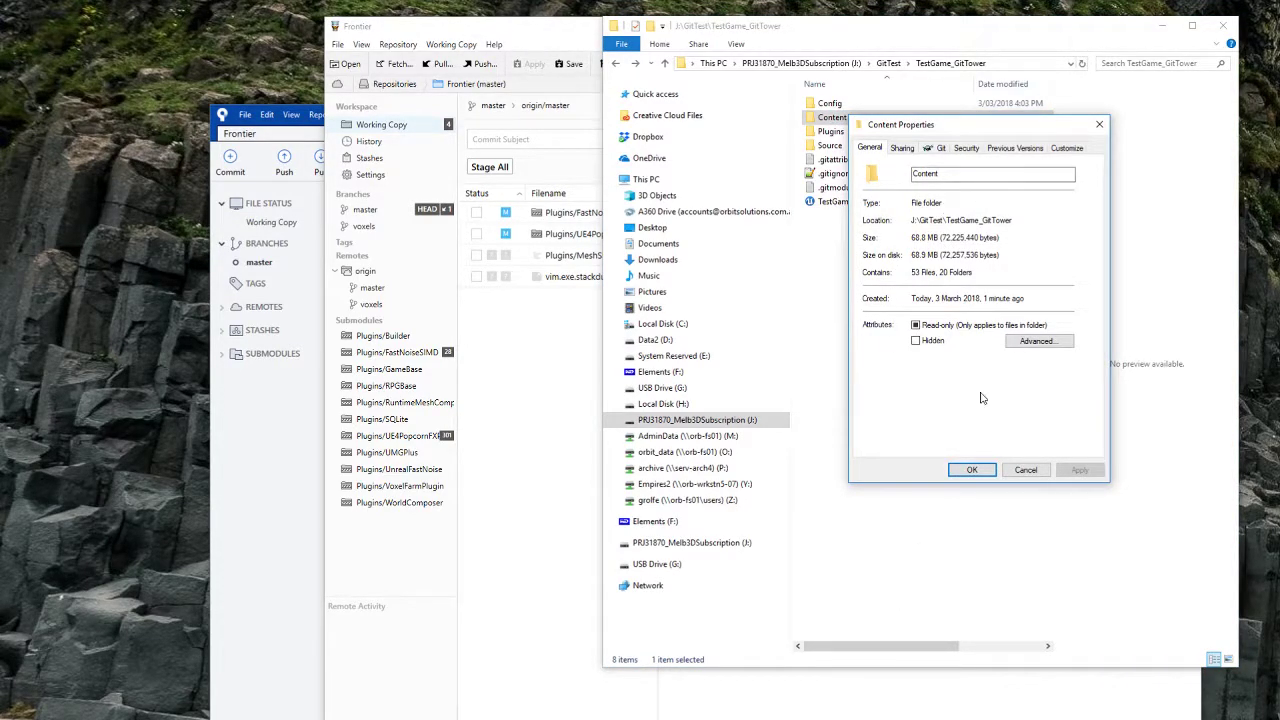
left_click(1035, 473)
left_click(1024, 472)
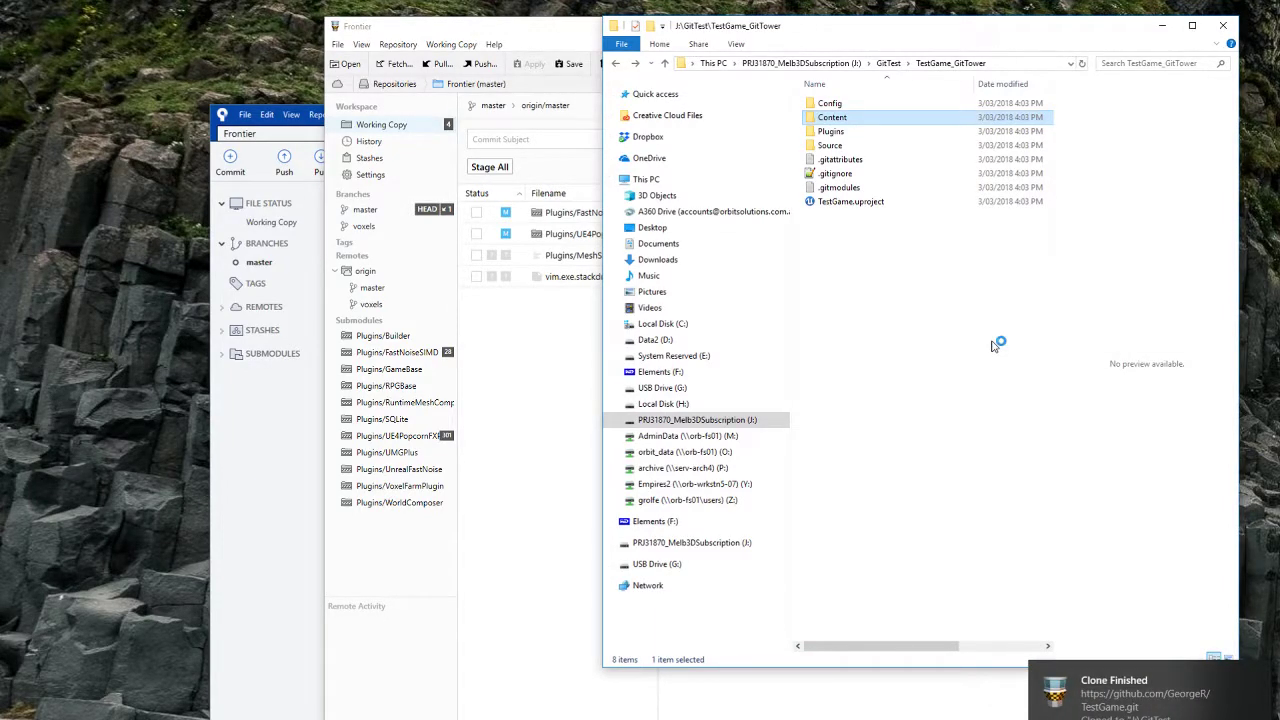
left_click_drag(1087, 354, 884, 196)
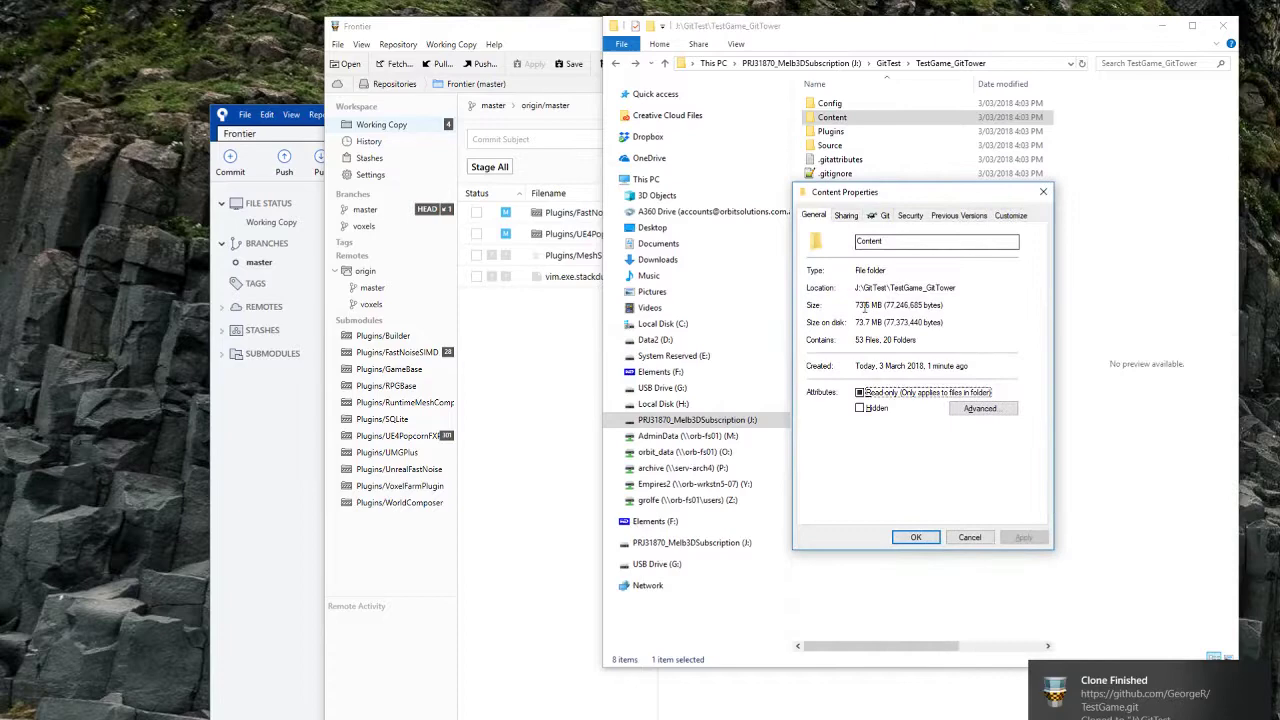
left_click(915, 538)
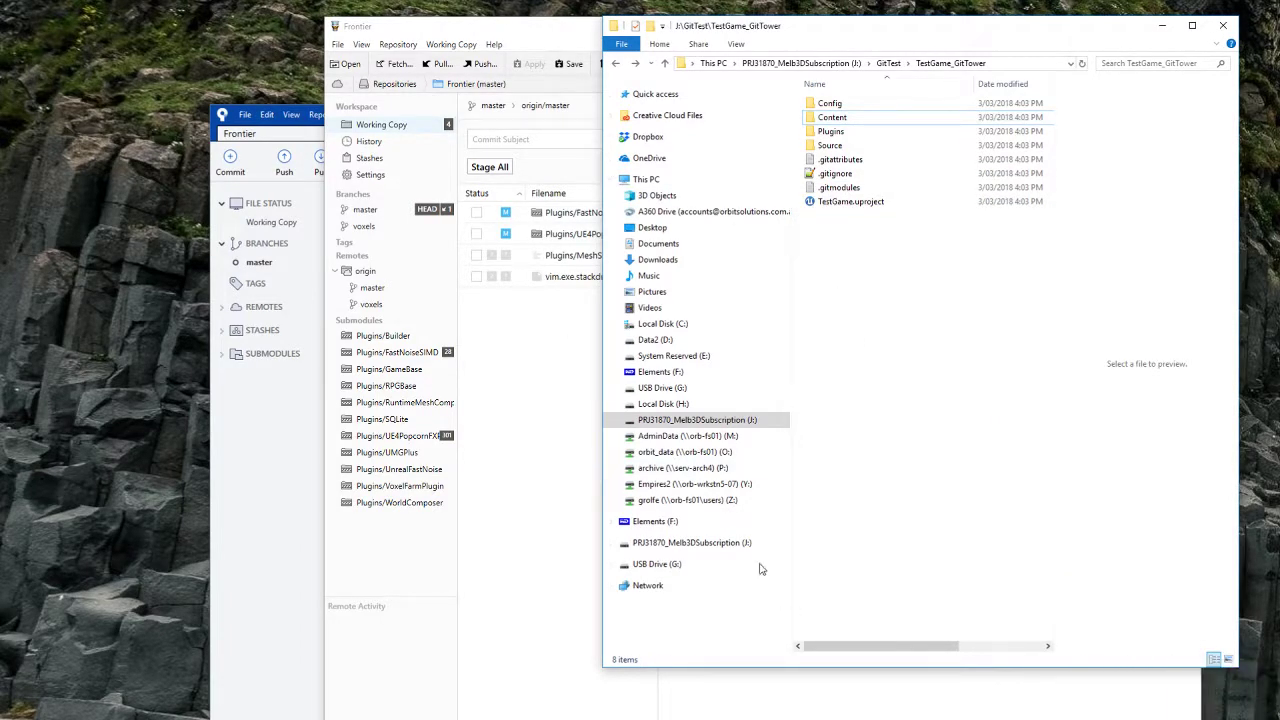
Step: Reveal the TestGame_GitTower clone in Explorer from Tower's cloned list, then return to Frontier
left_click(586, 30)
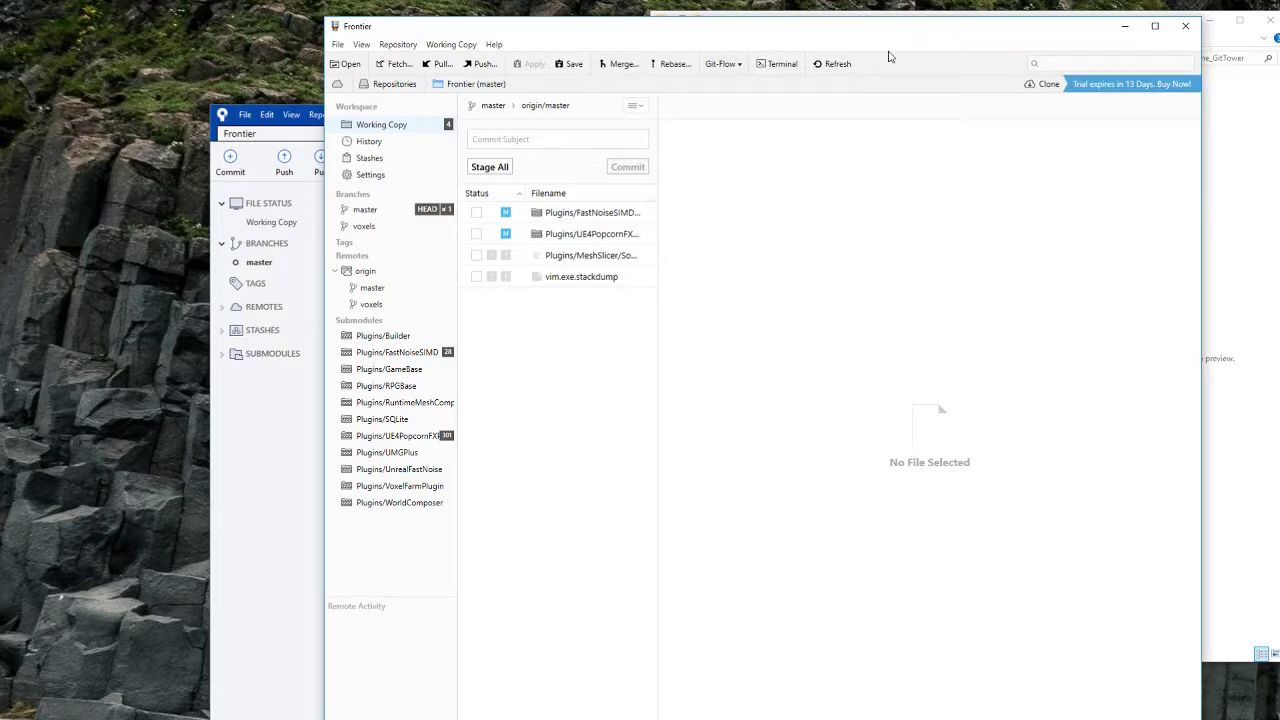
left_click(1048, 85)
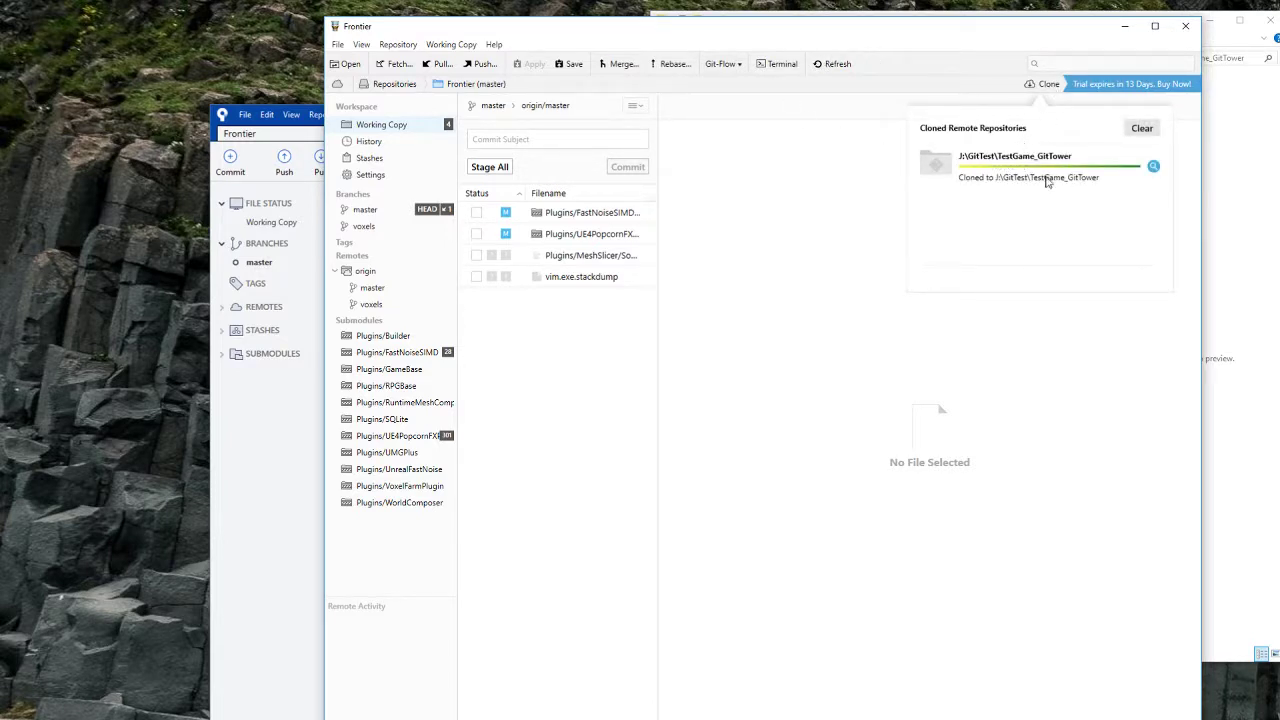
left_click(1153, 166)
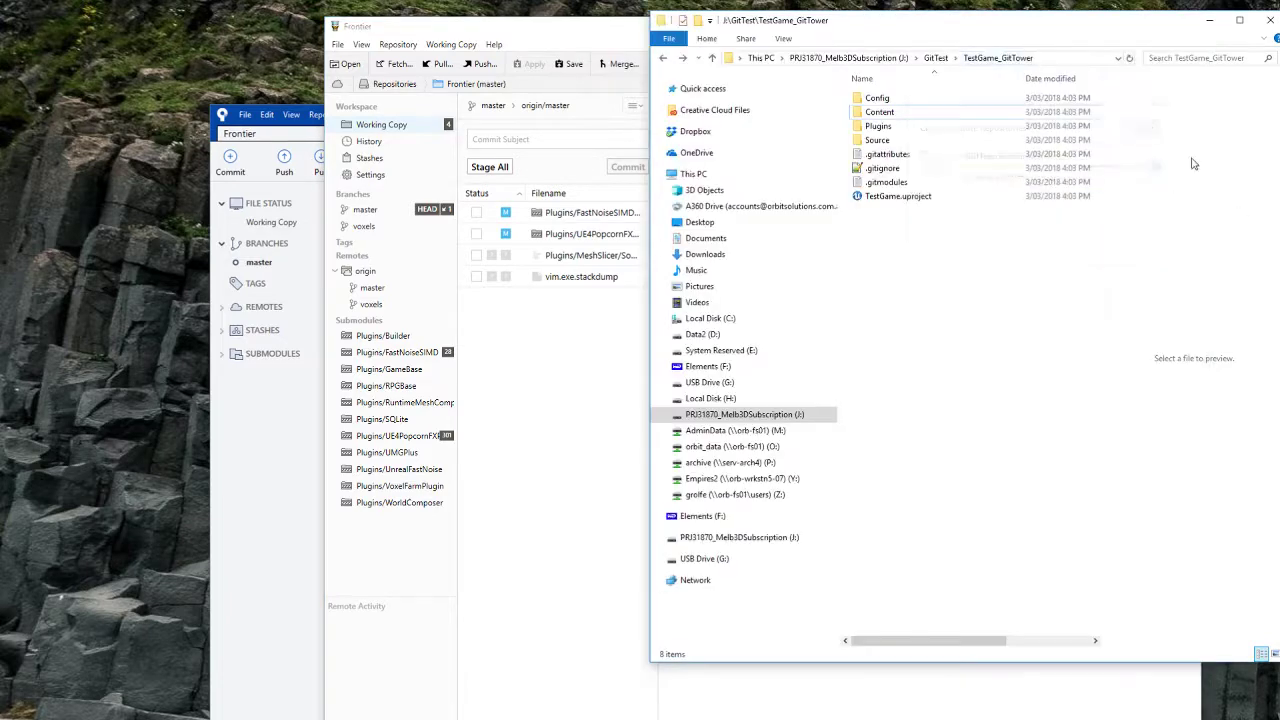
left_click(540, 30)
left_click(1222, 247)
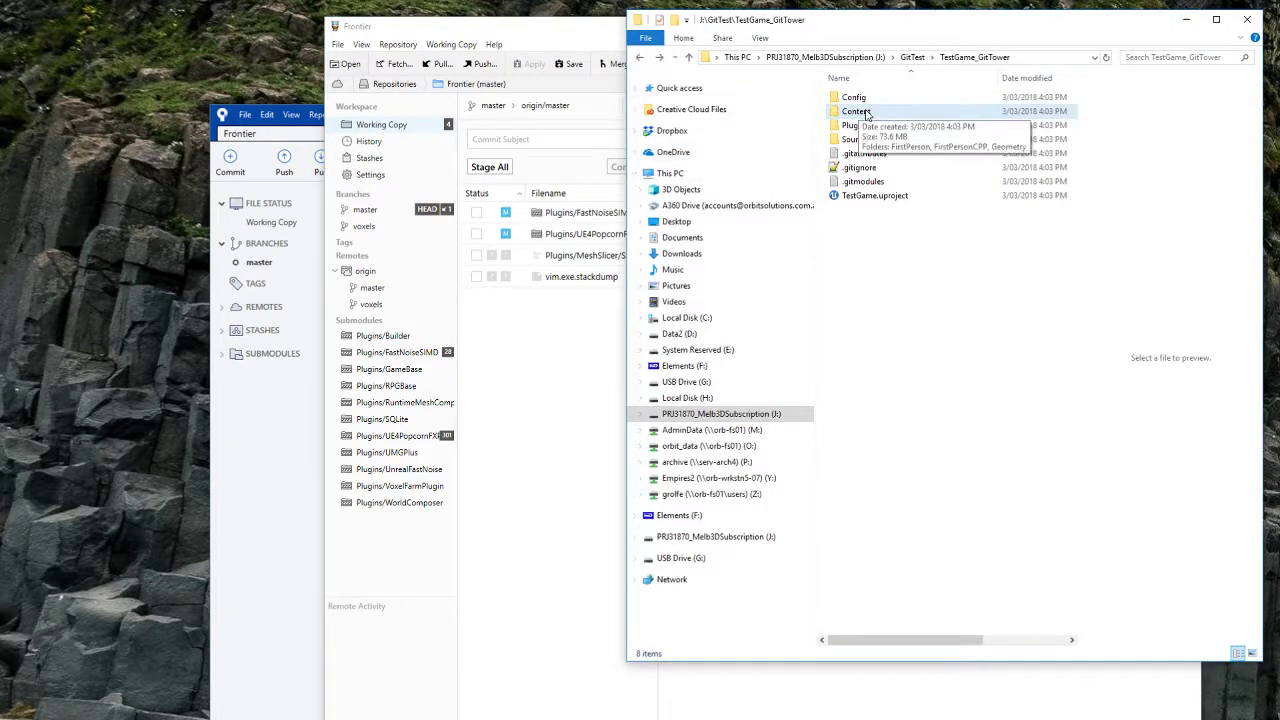
left_click(867, 114)
left_click(534, 32)
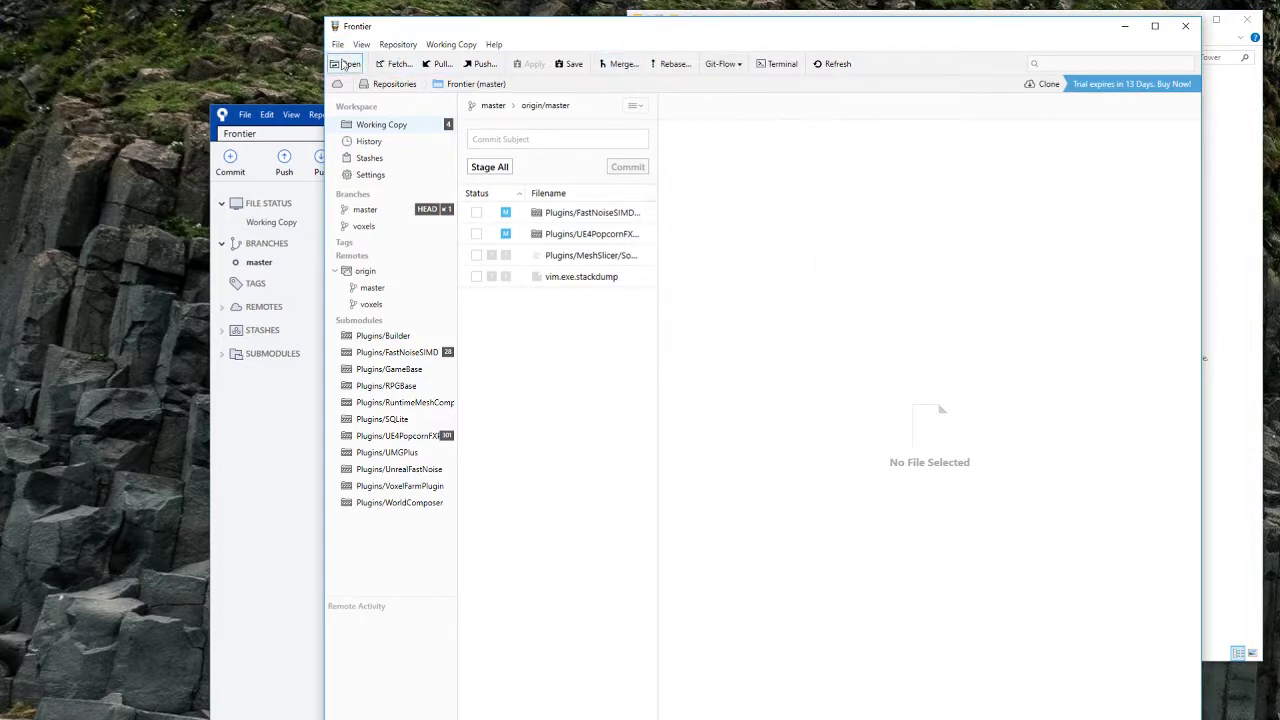
Step: Open J:\GitTest\TestGame_GitTower in Tower and view its Clean RuntimeMeshComponent submodule at ecbede77
left_click(339, 46)
left_click(338, 45)
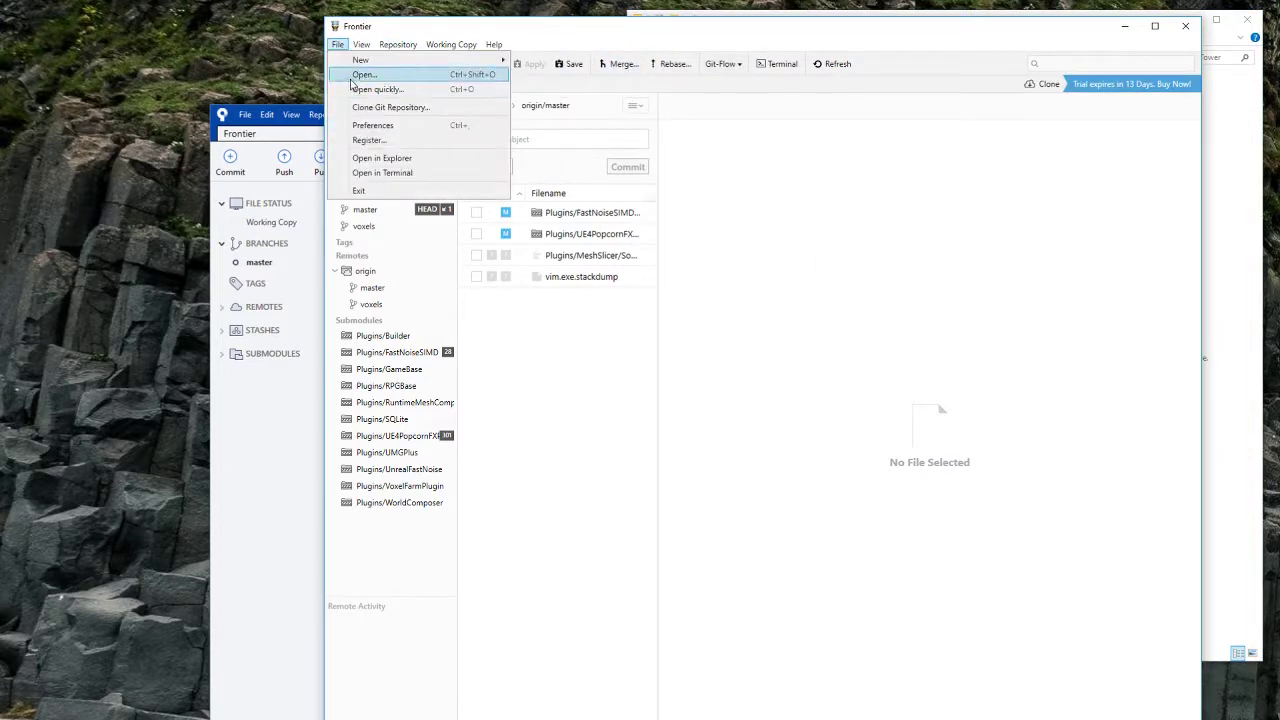
left_click(363, 75)
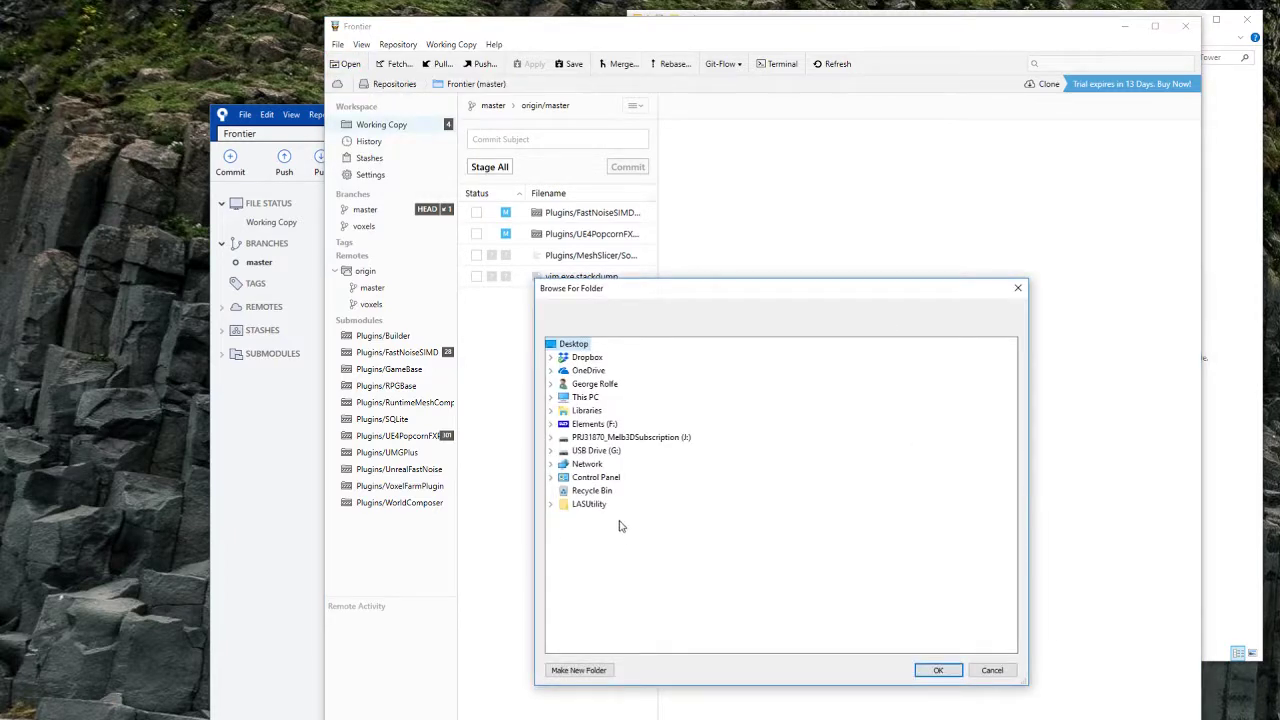
left_click(630, 438)
left_click(608, 450)
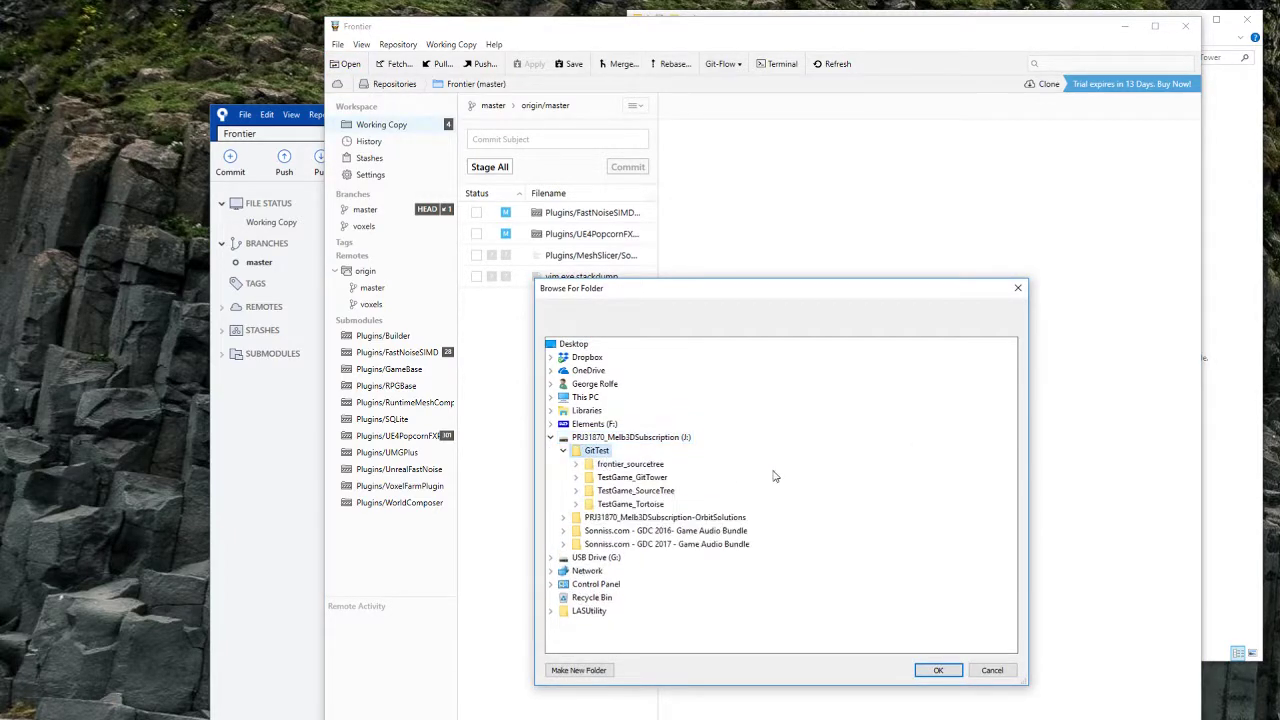
left_click(632, 477)
left_click(940, 670)
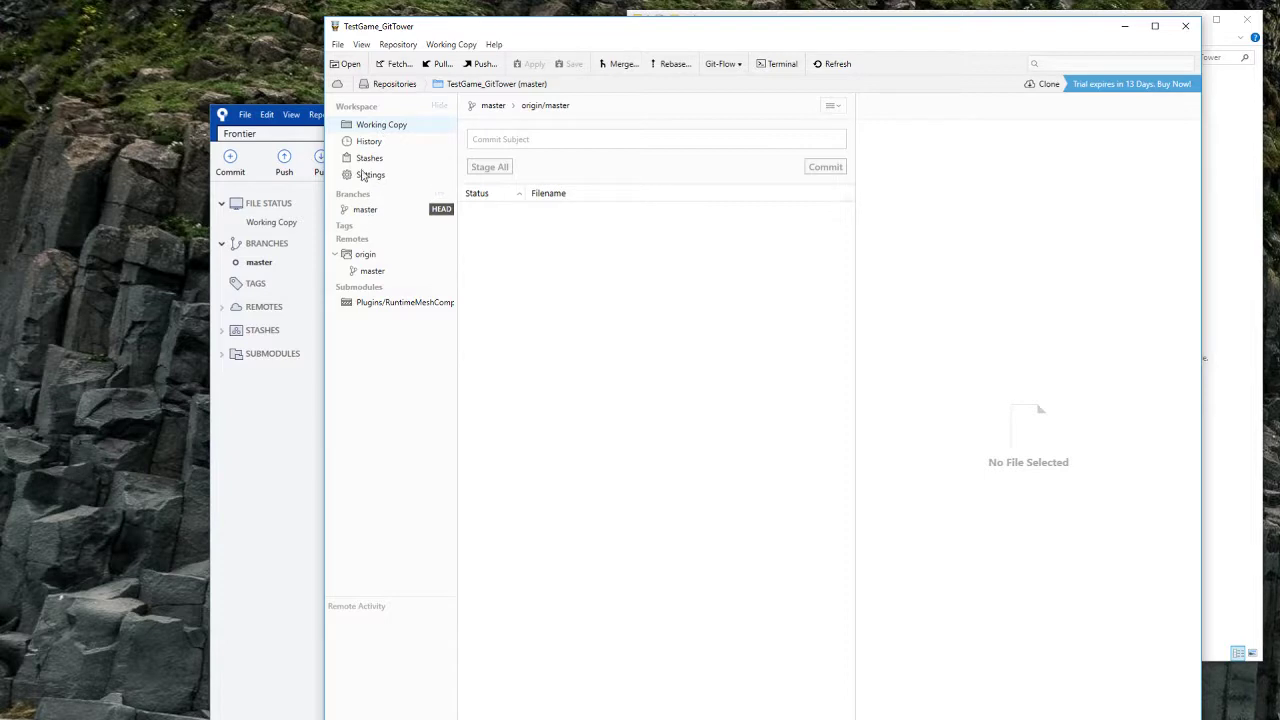
left_click(377, 310)
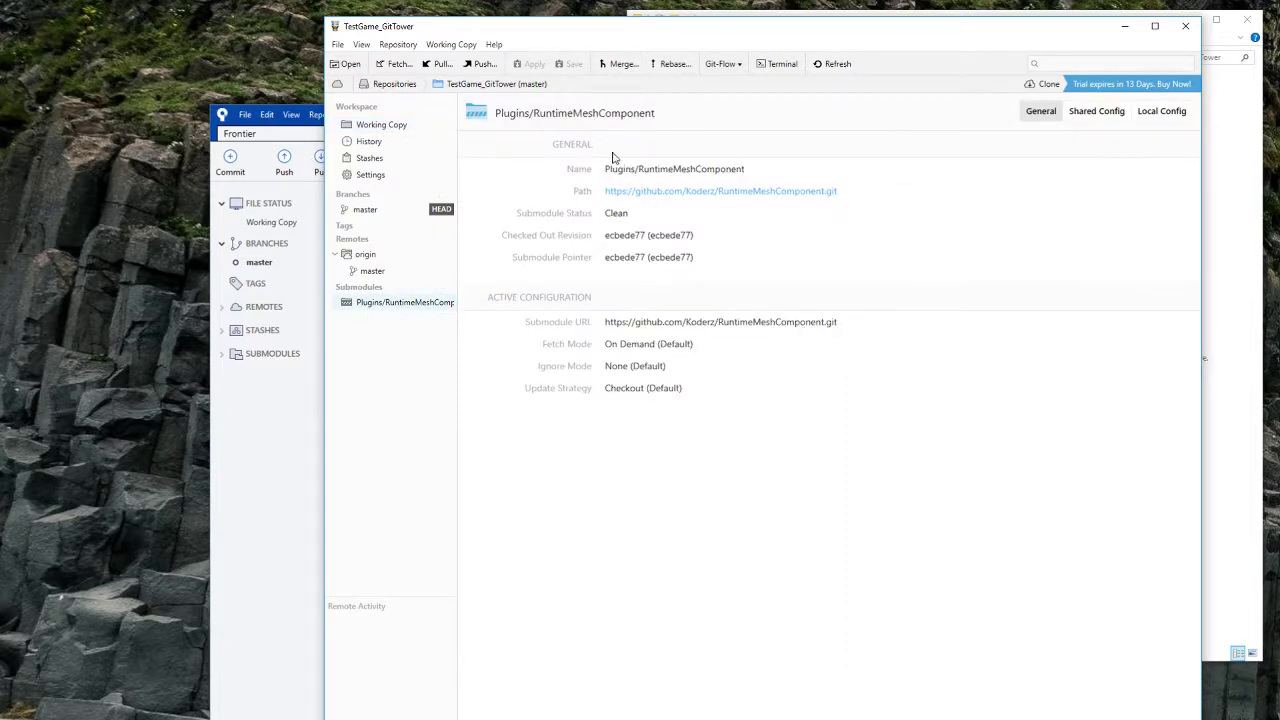
Step: Browse into TestGame_GitTower's Content\Geometry\Meshes folder and view the four mesh assets
left_click(1231, 263)
double_click(858, 111)
left_click(858, 126)
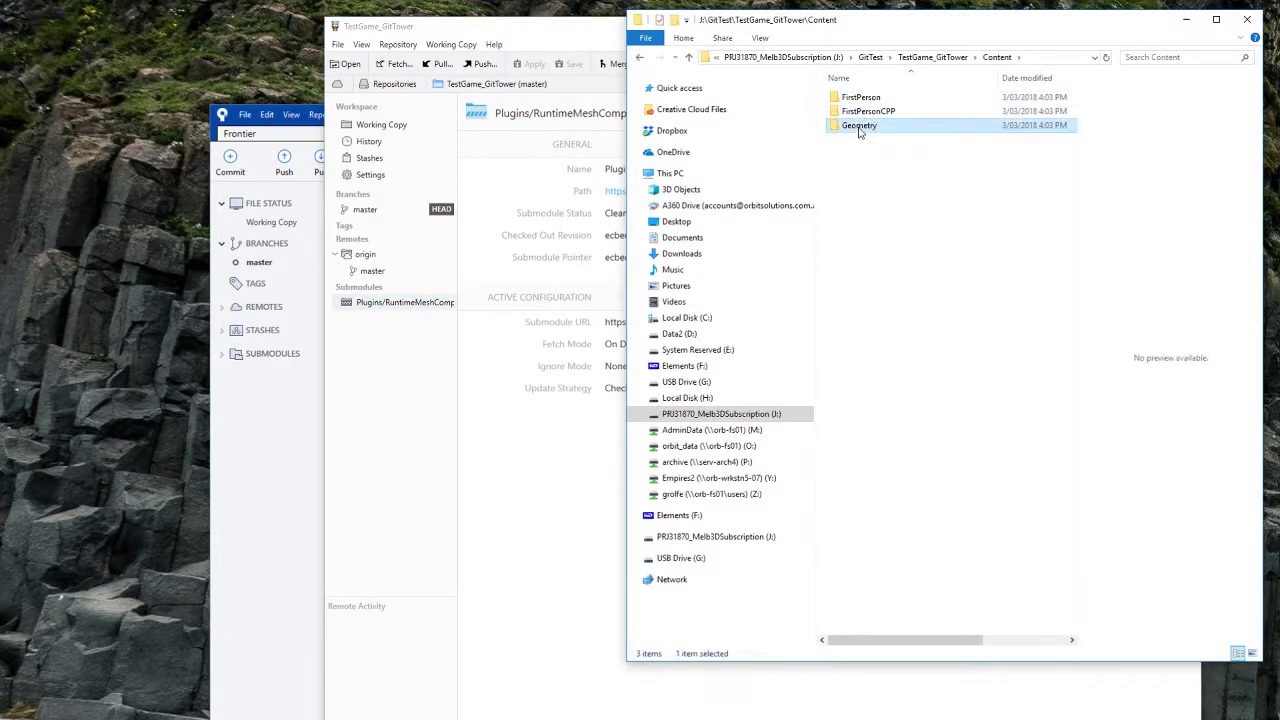
double_click(858, 126)
double_click(855, 97)
left_click_drag(901, 645, 1087, 655)
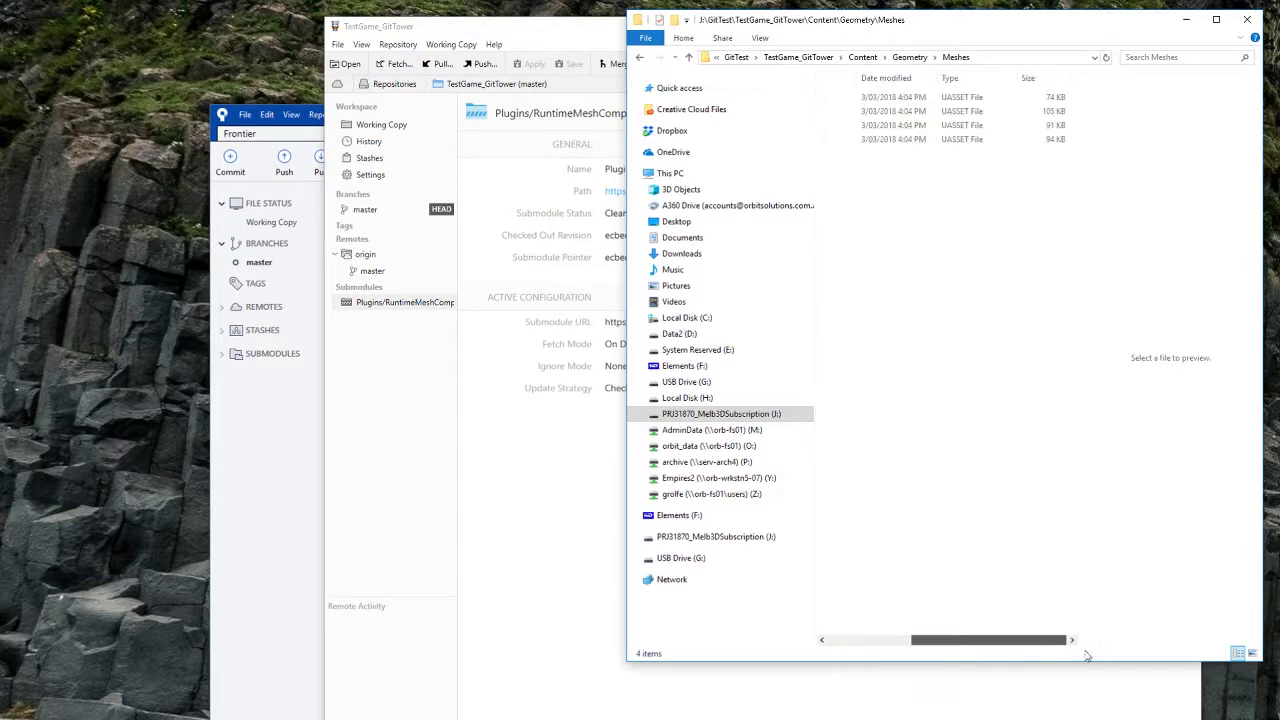
left_click(886, 649)
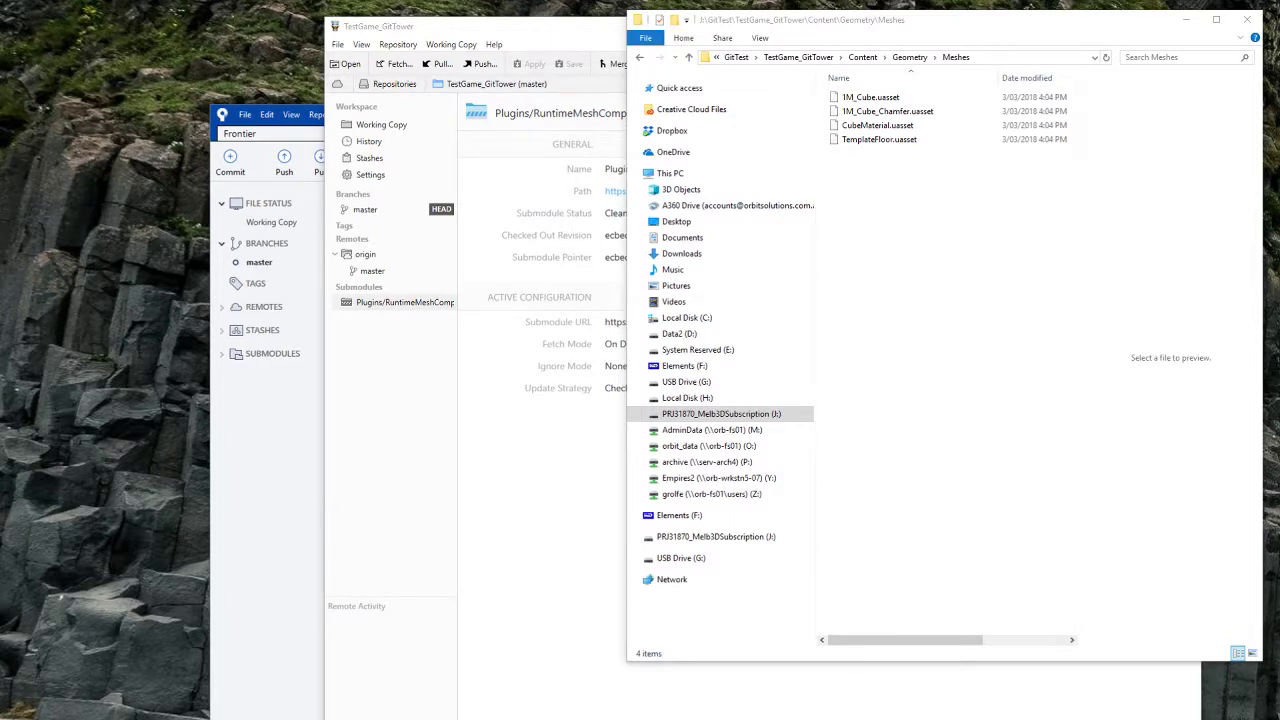
Step: Go back up three levels to the J:\GitTest folder
left_click(977, 275)
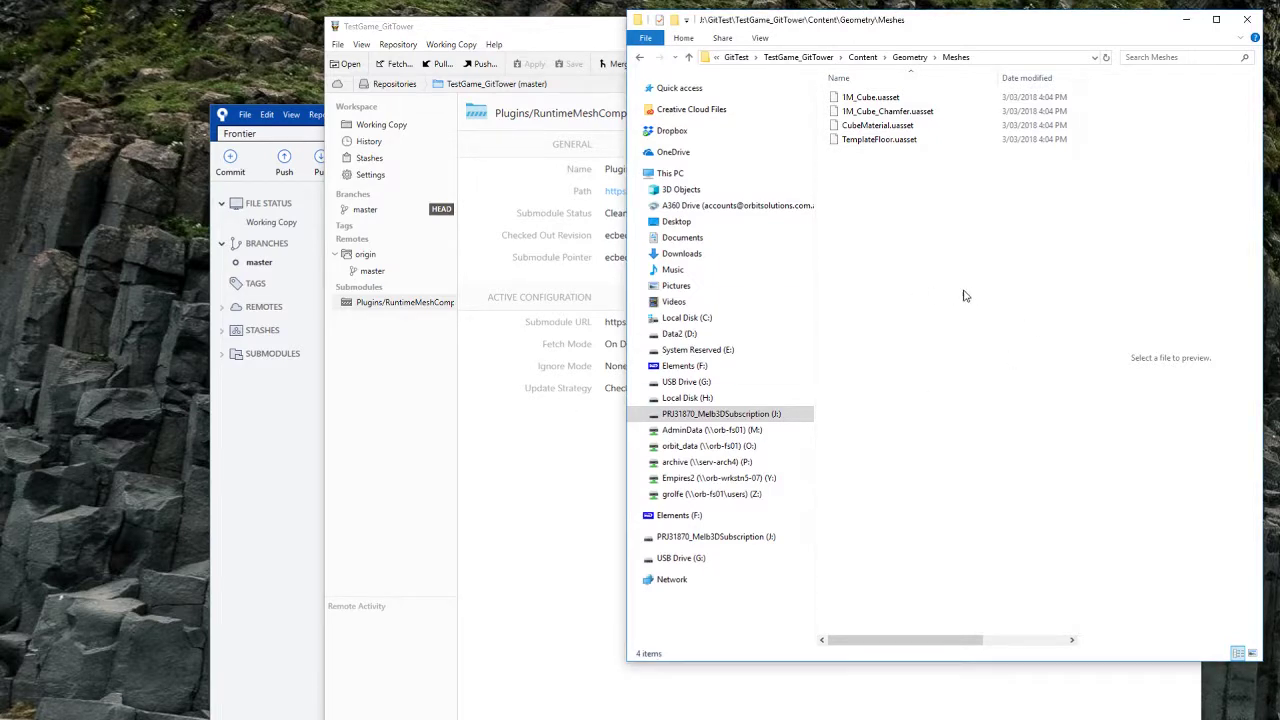
key("alt+Up")
key("alt+Up")
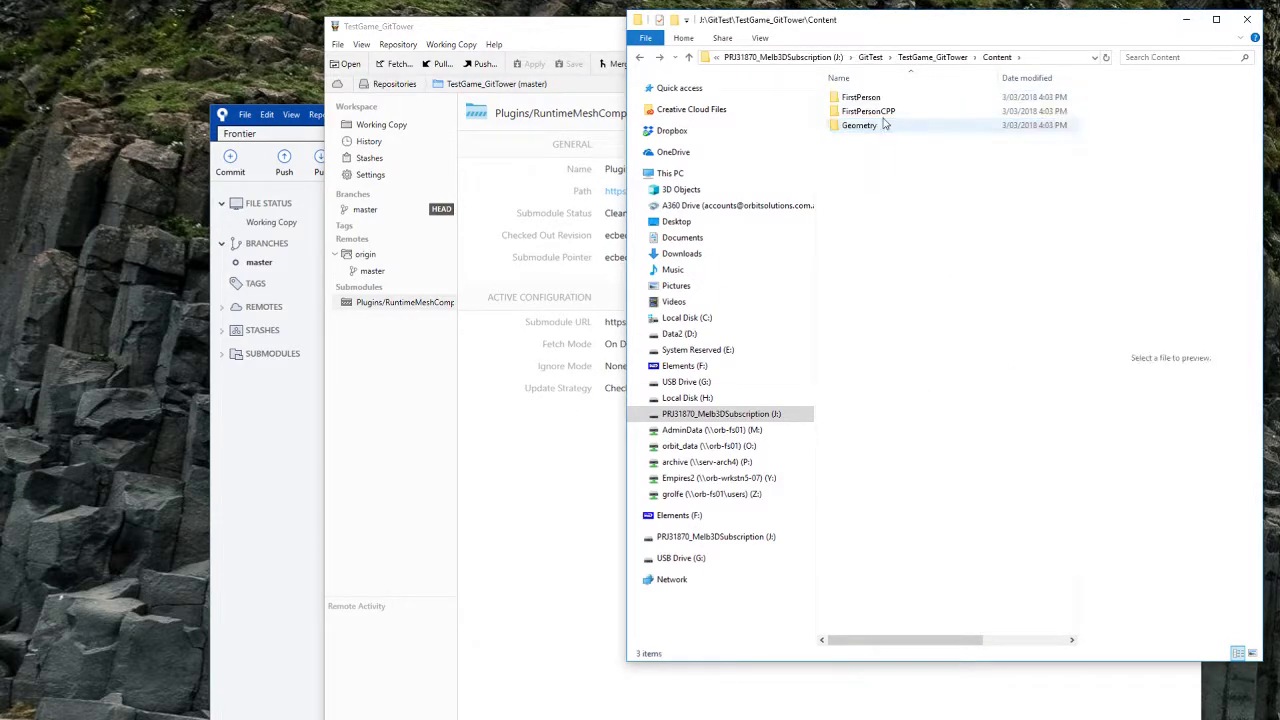
key("alt+Up")
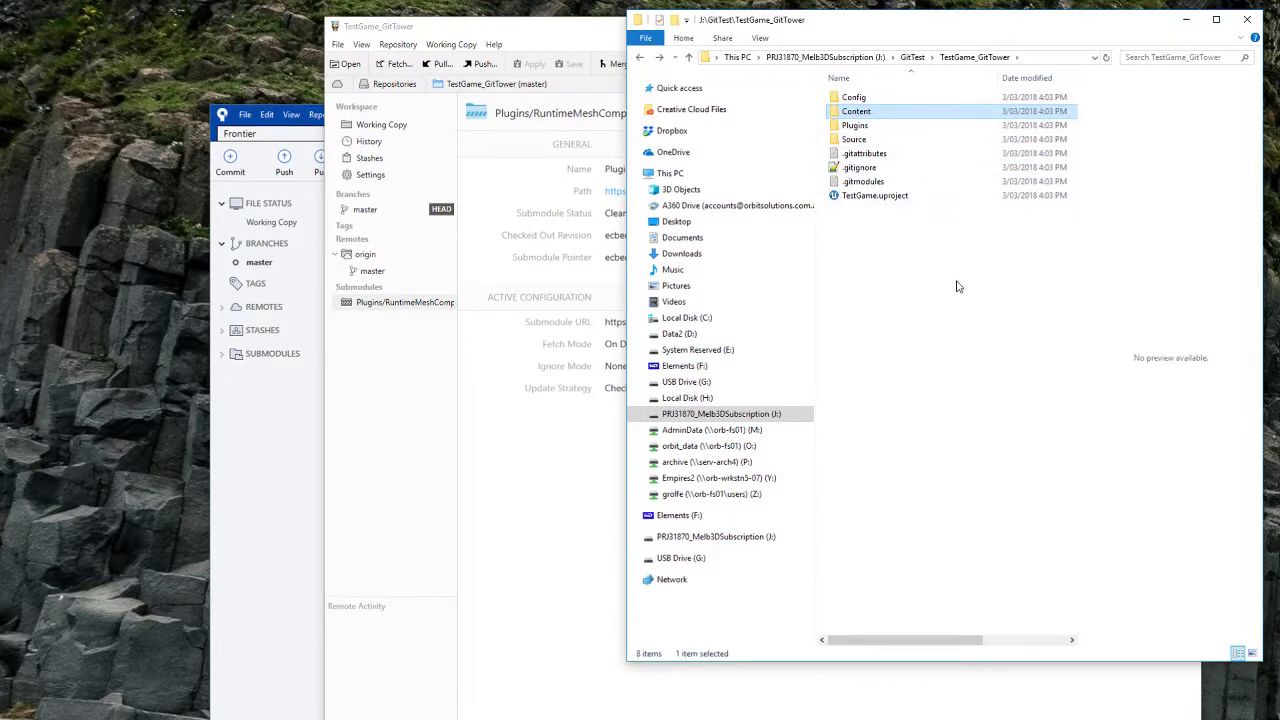
key("alt+Up")
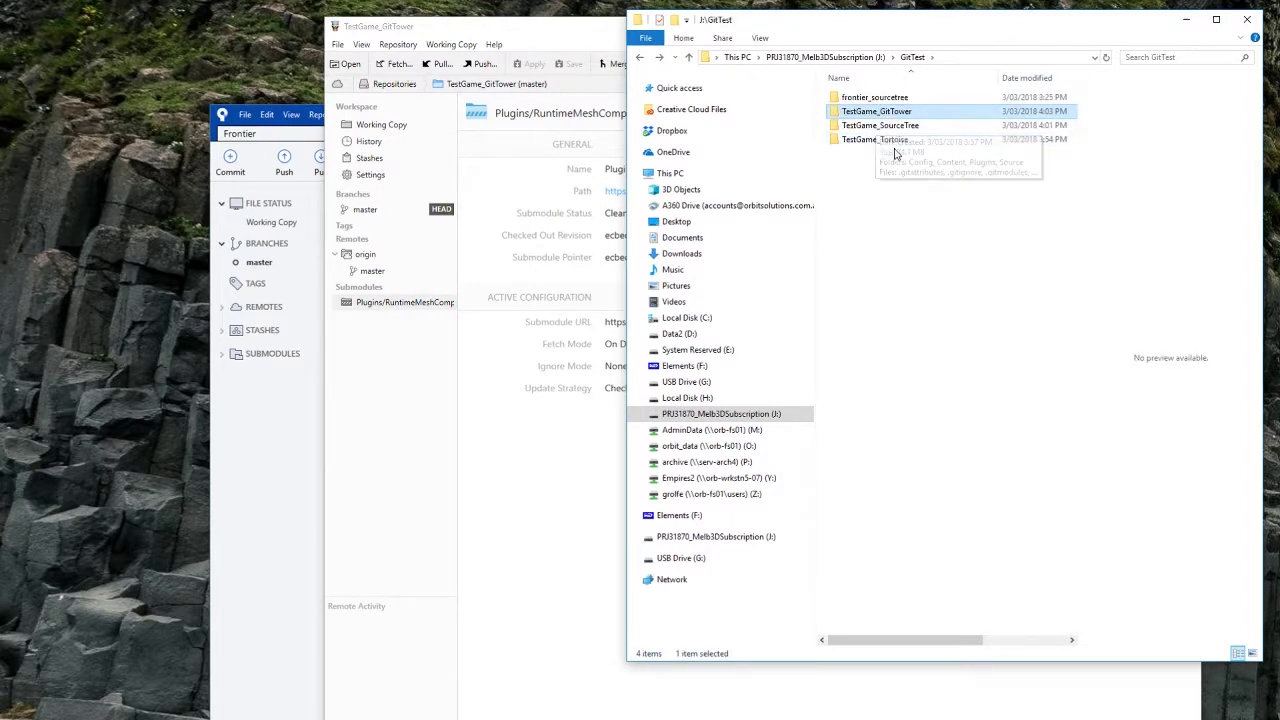
Step: Launch TestGame.uproject from the TestGame_Tortoise clone in Unreal Engine
left_click(885, 140)
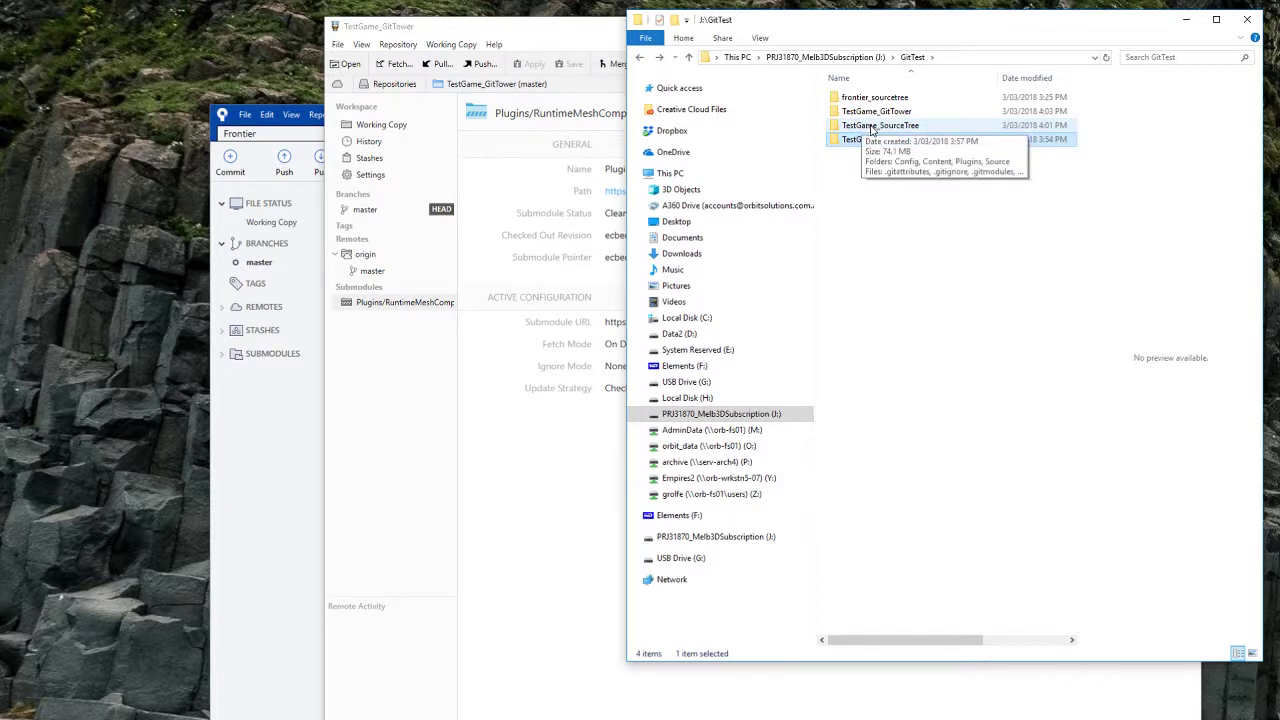
left_click(872, 127)
left_click(900, 112)
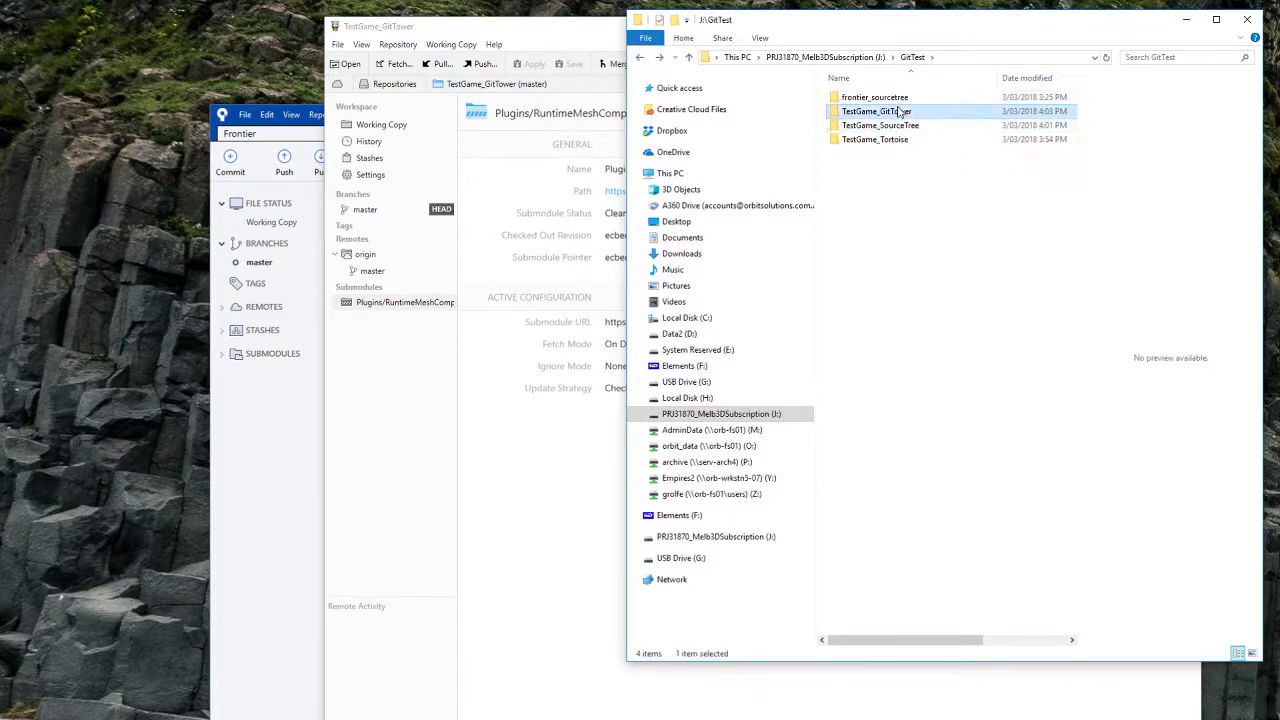
left_click(895, 125)
left_click(900, 140)
left_click(986, 434)
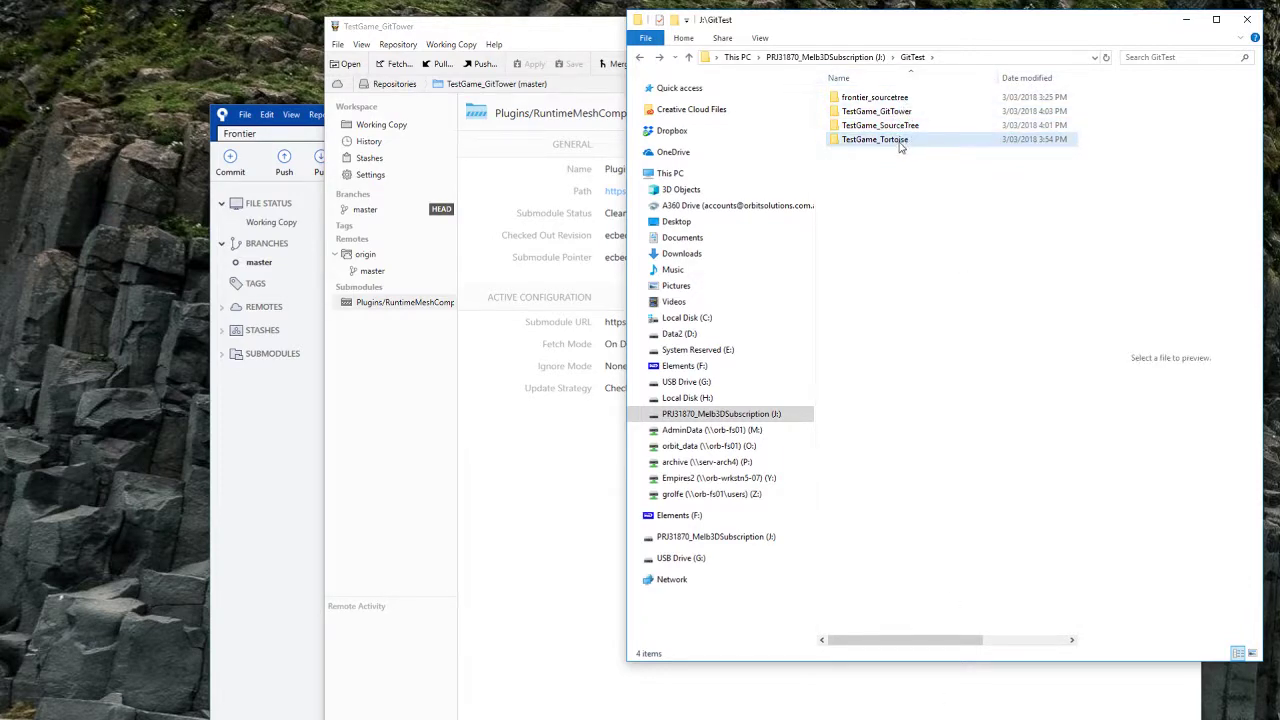
double_click(900, 140)
left_click(890, 196)
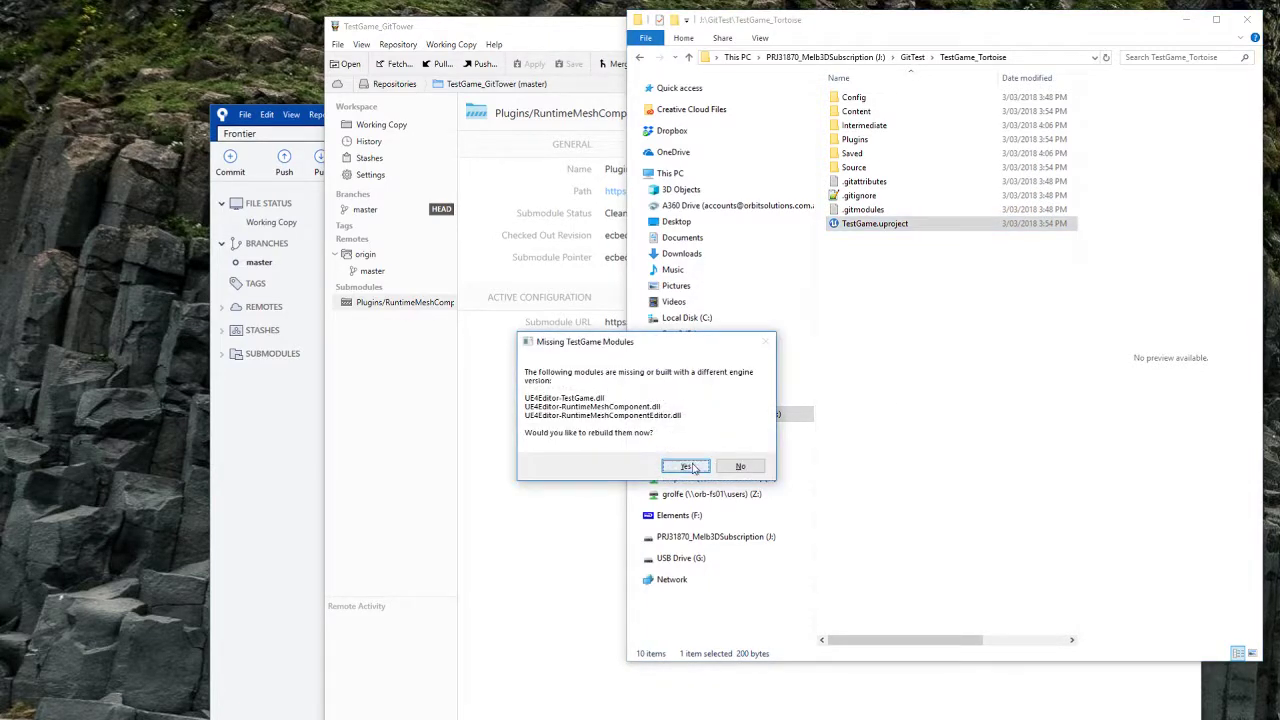
Step: Accept rebuilding the three missing TestGame DLLs and enlarge the progress window to read the build log
left_click(688, 467)
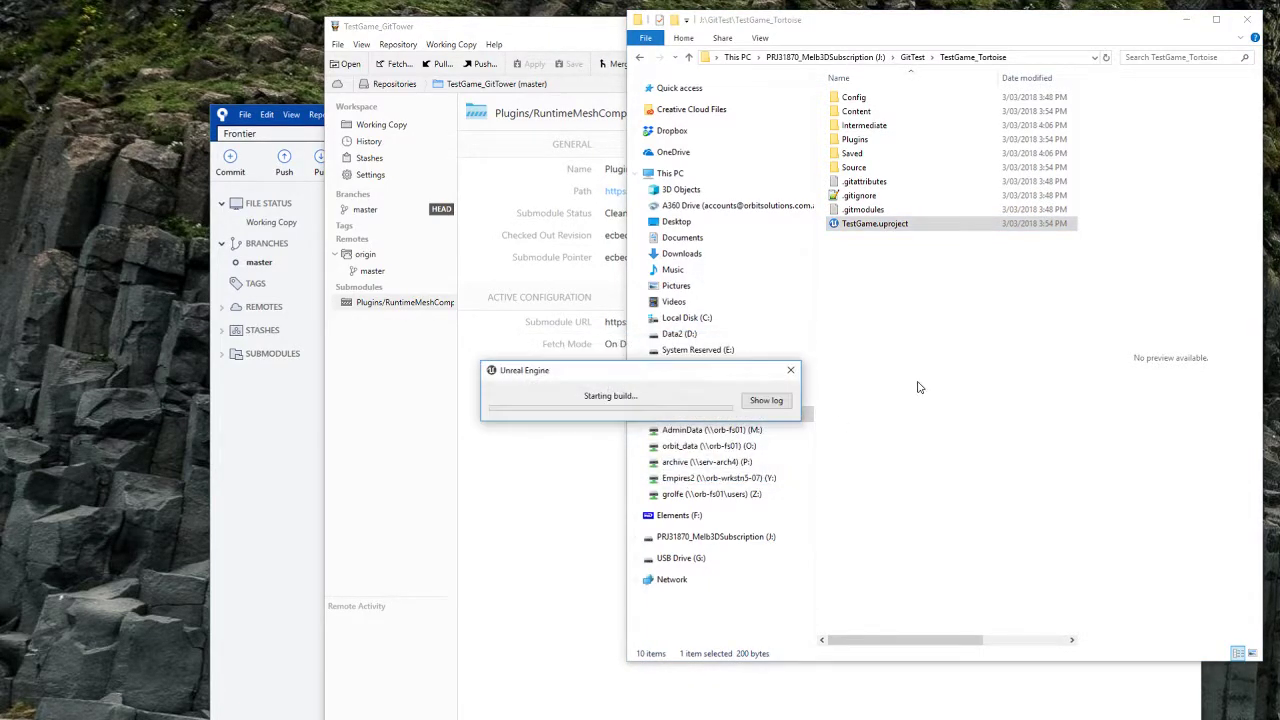
left_click(781, 404)
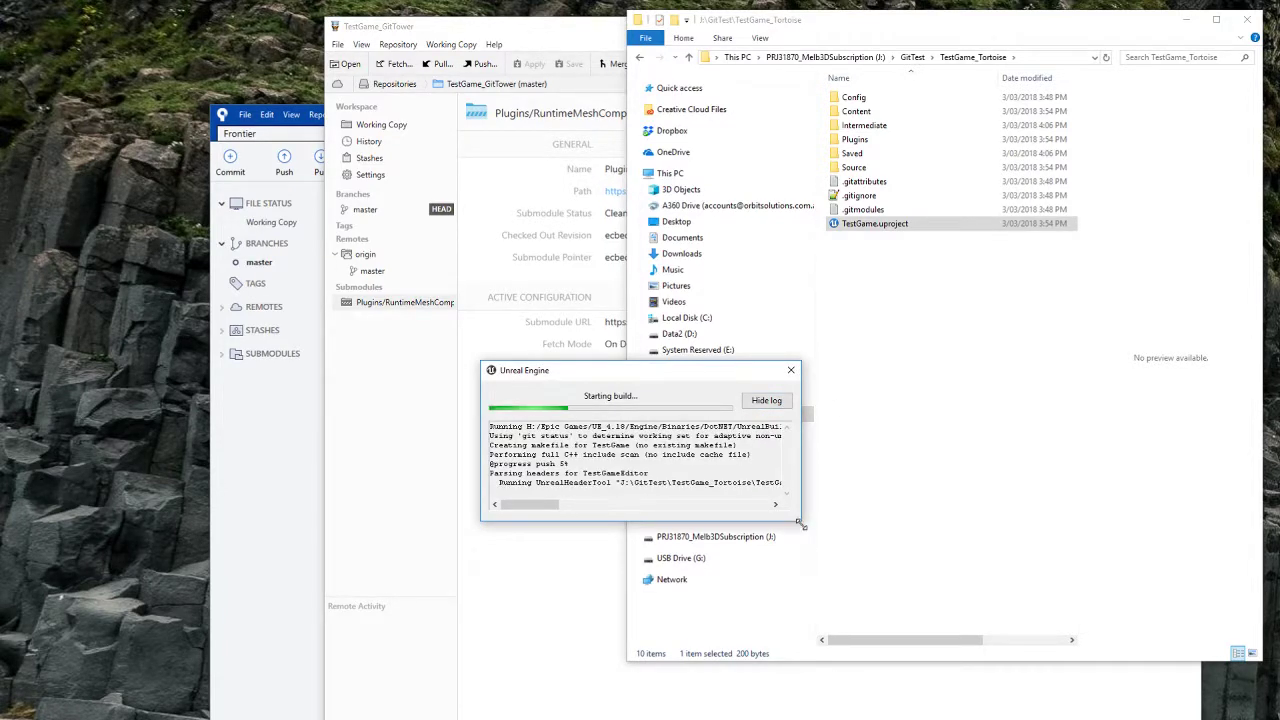
left_click_drag(795, 521, 1108, 676)
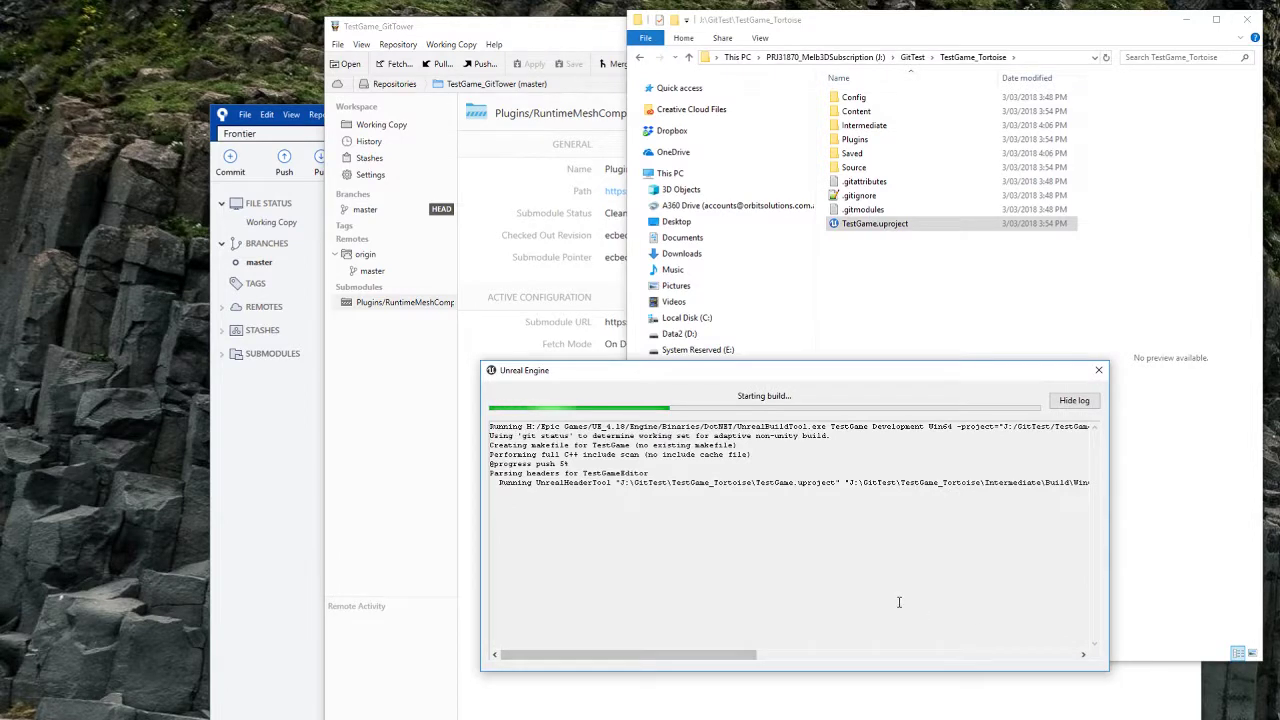
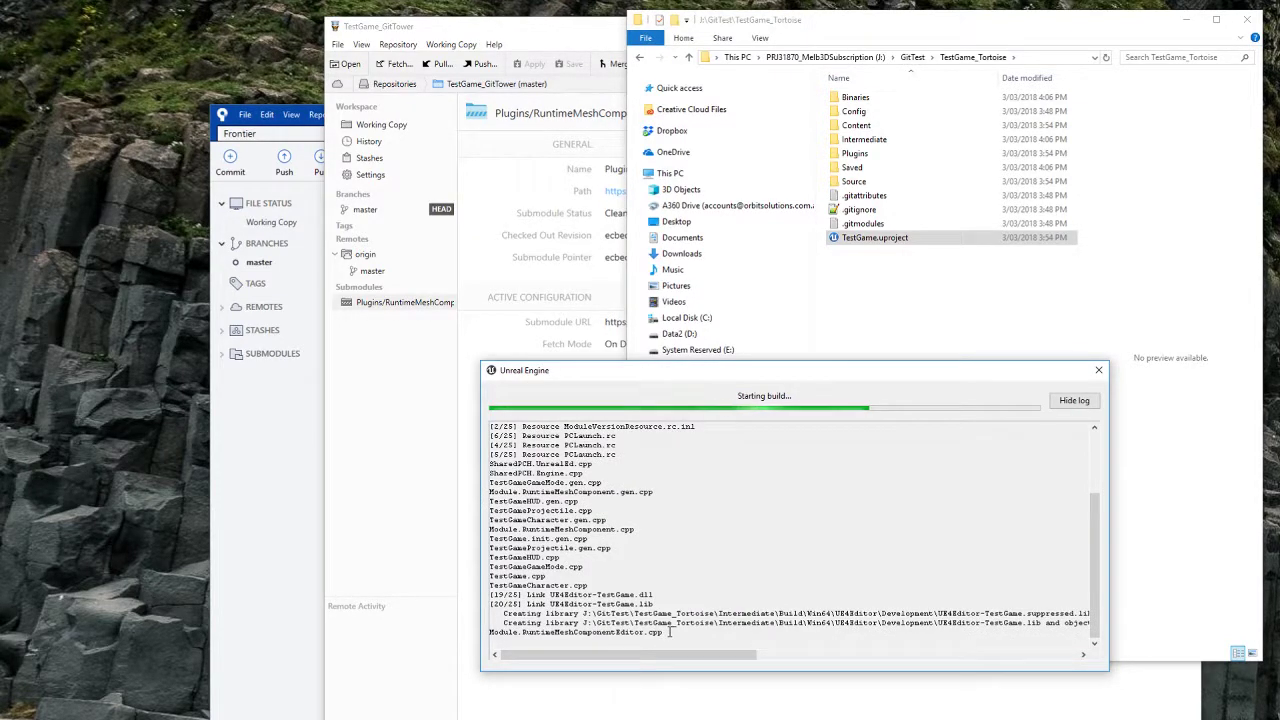
Step: Once the build finishes, generate Visual Studio project files from TestGame.uproject, creating TestGame.sln
left_click(1108, 64)
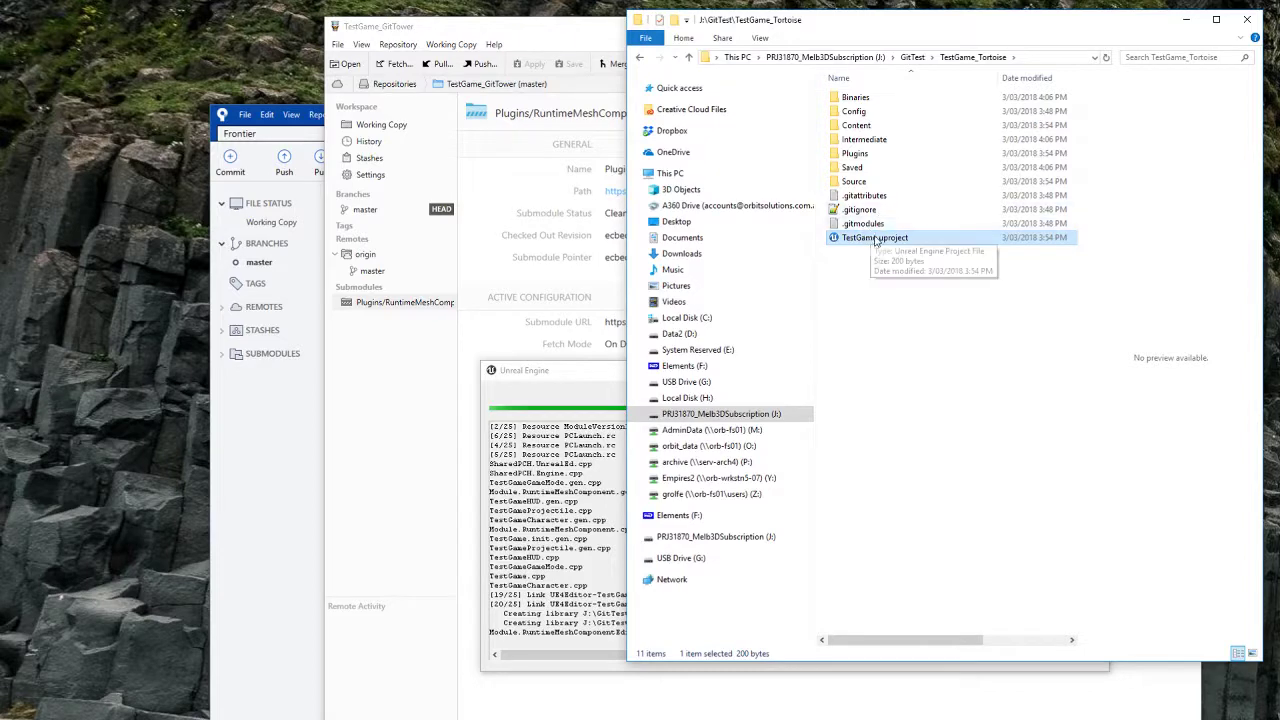
left_click(597, 377)
left_click_drag(597, 377, 582, 367)
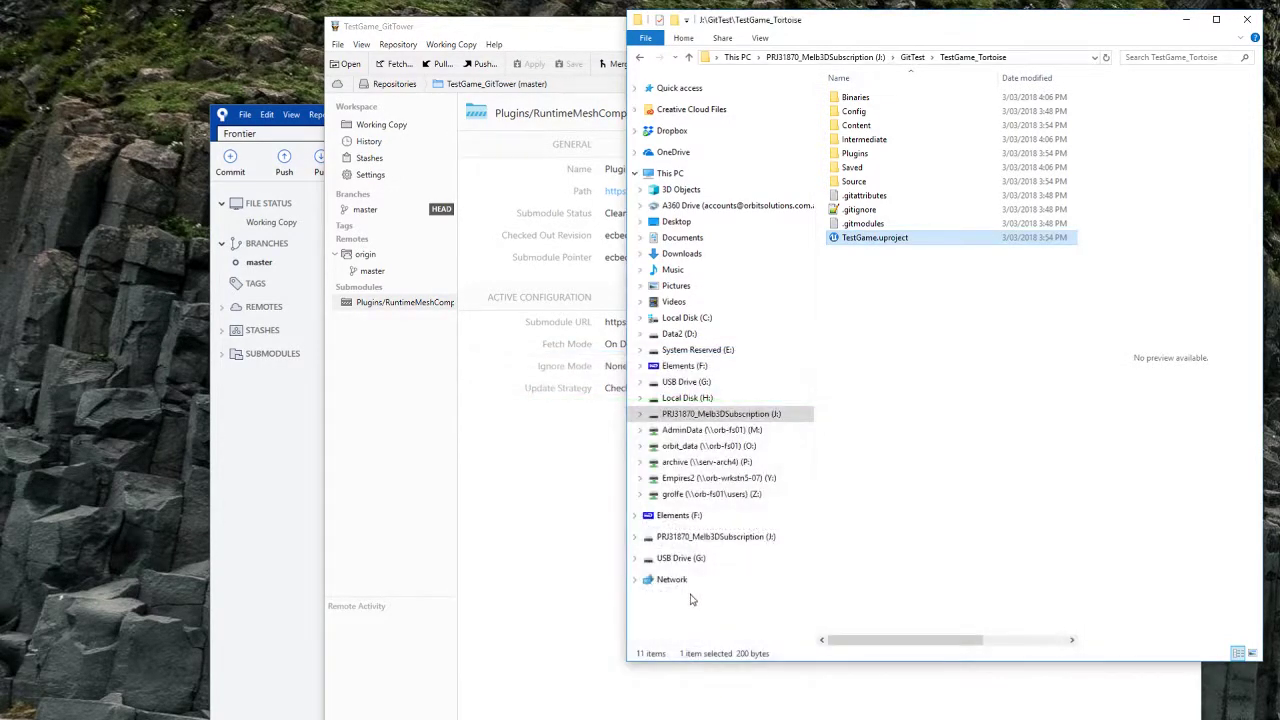
left_click(907, 338)
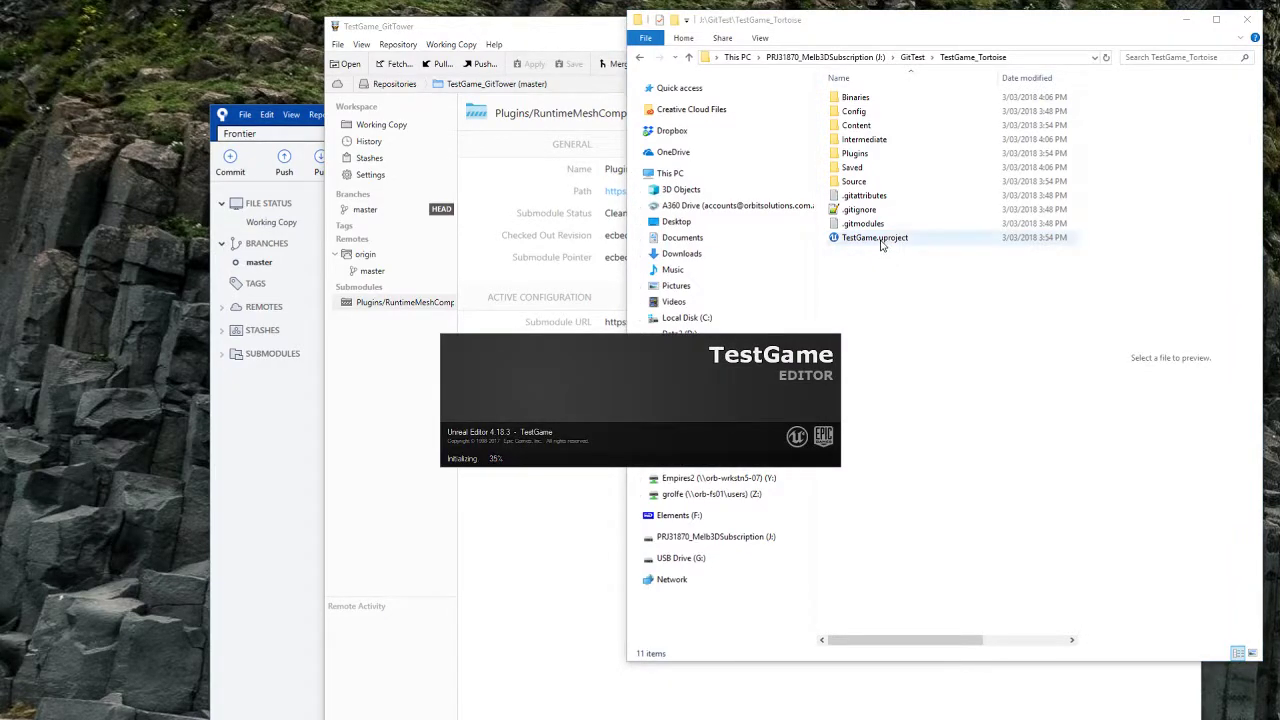
right_click(871, 243)
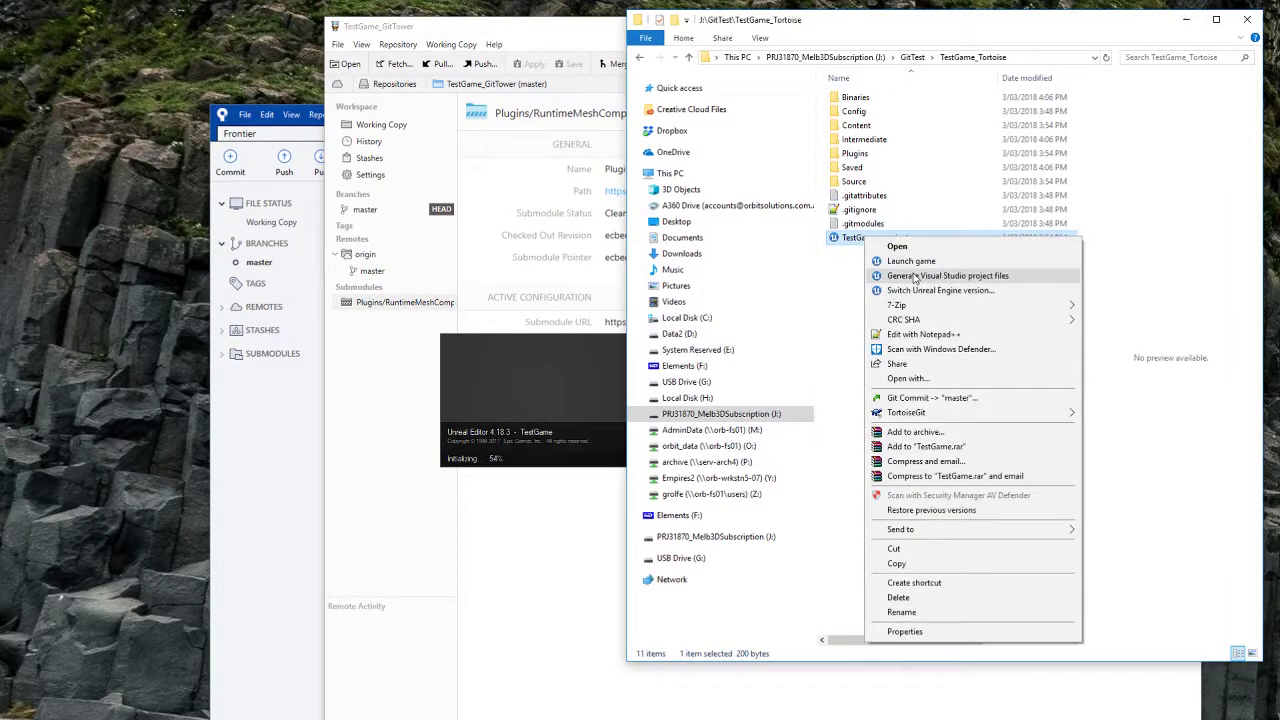
left_click(911, 277)
left_click(776, 399)
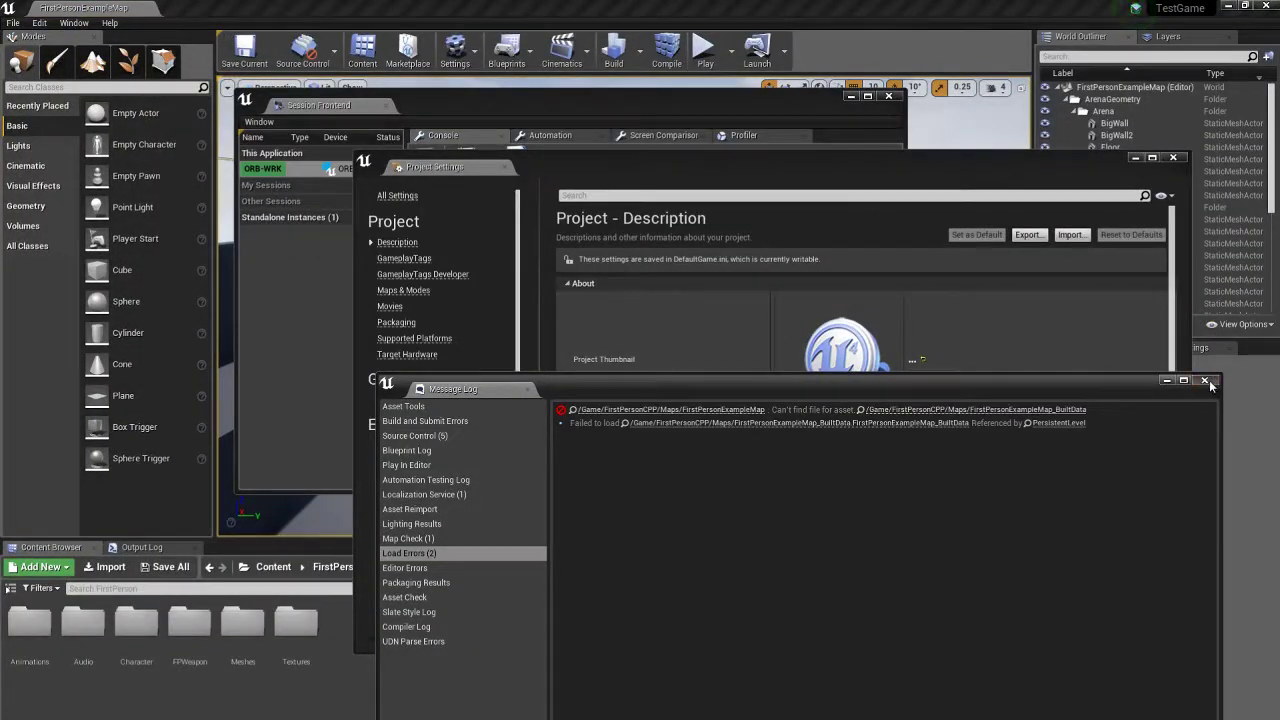
Step: Close the Message Log, Project Settings and Session Frontend windows and open Edit > Plugins
left_click(1204, 380)
left_click(1173, 157)
left_click(888, 96)
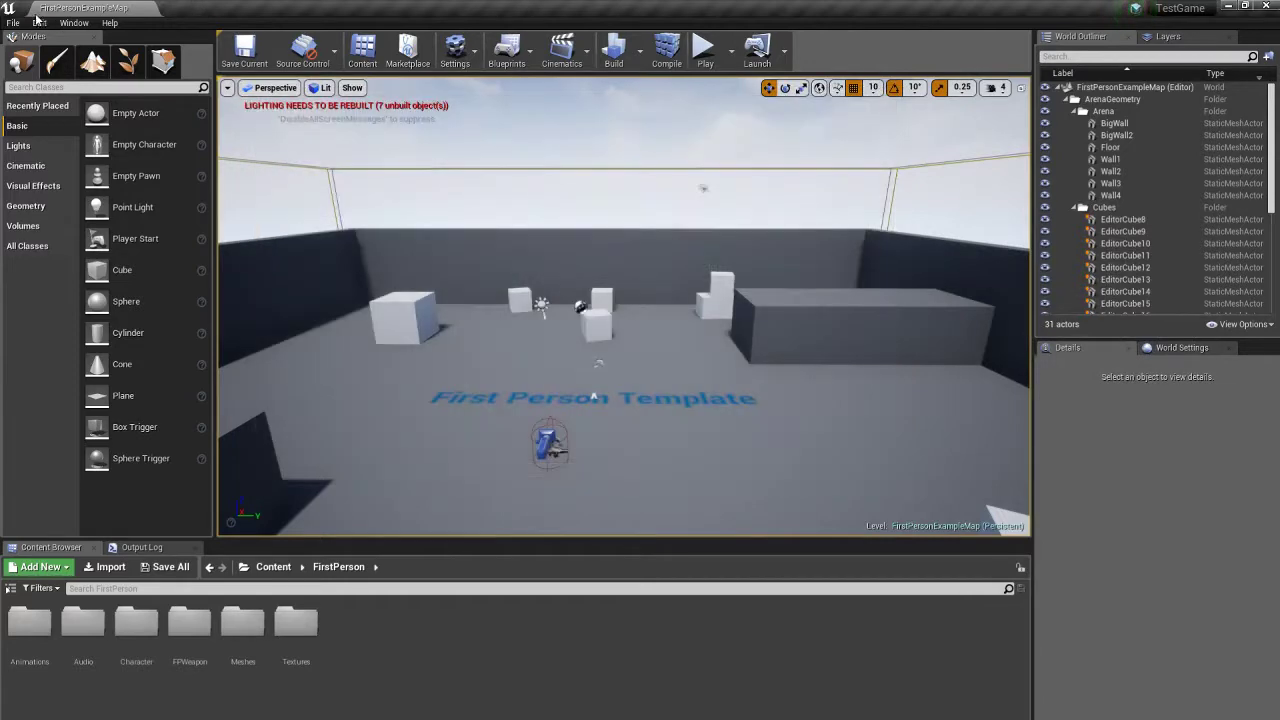
left_click(39, 22)
left_click(50, 245)
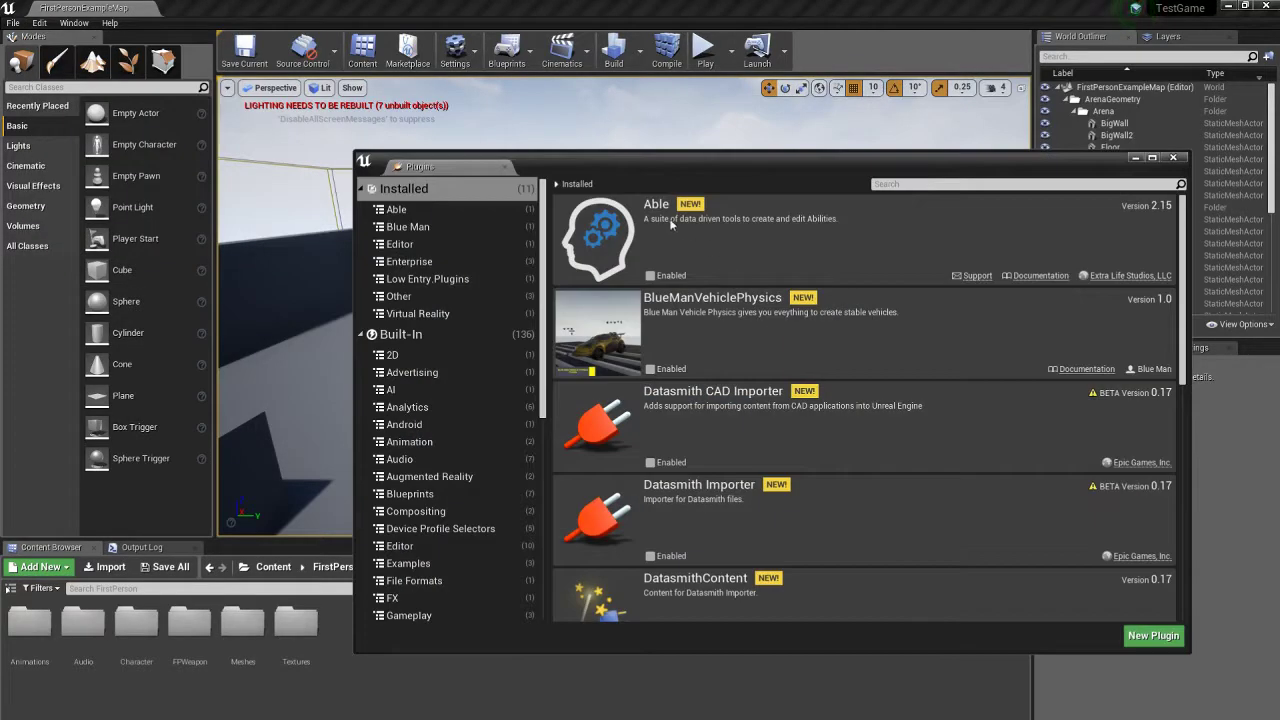
Step: Create a new plugin named MeshSlicer from the Blank template
left_click(1152, 636)
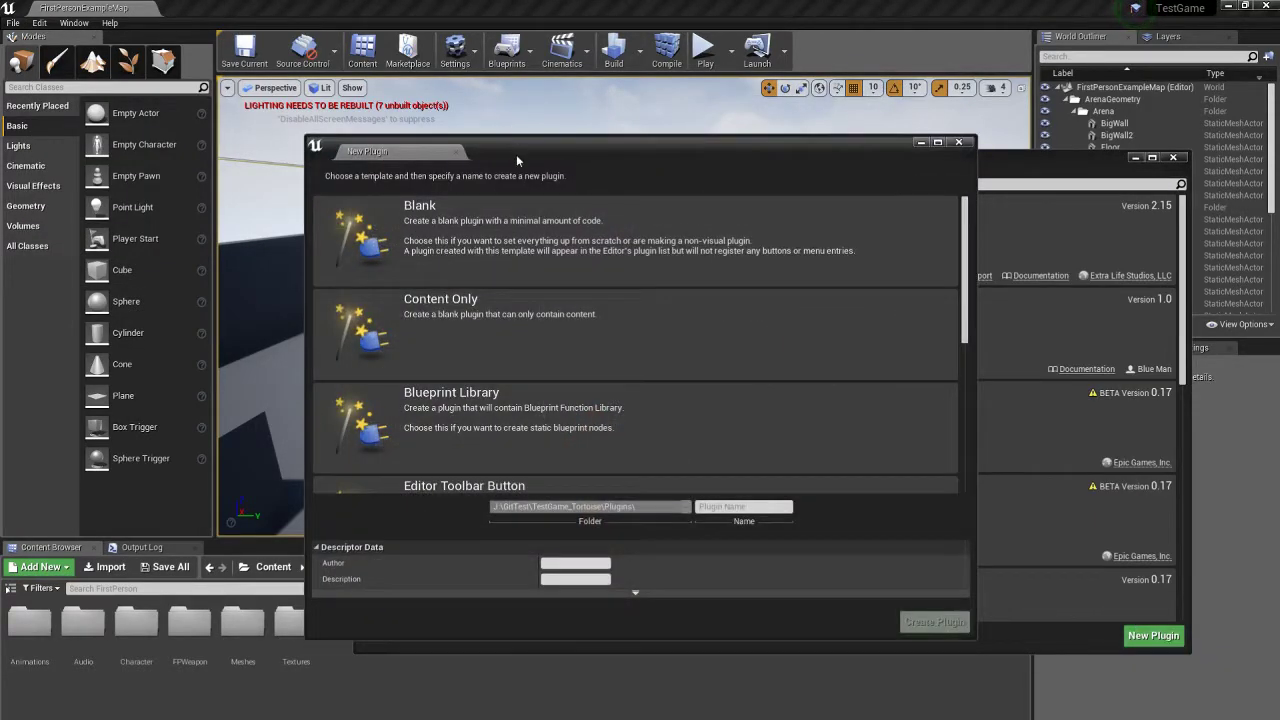
left_click(740, 220)
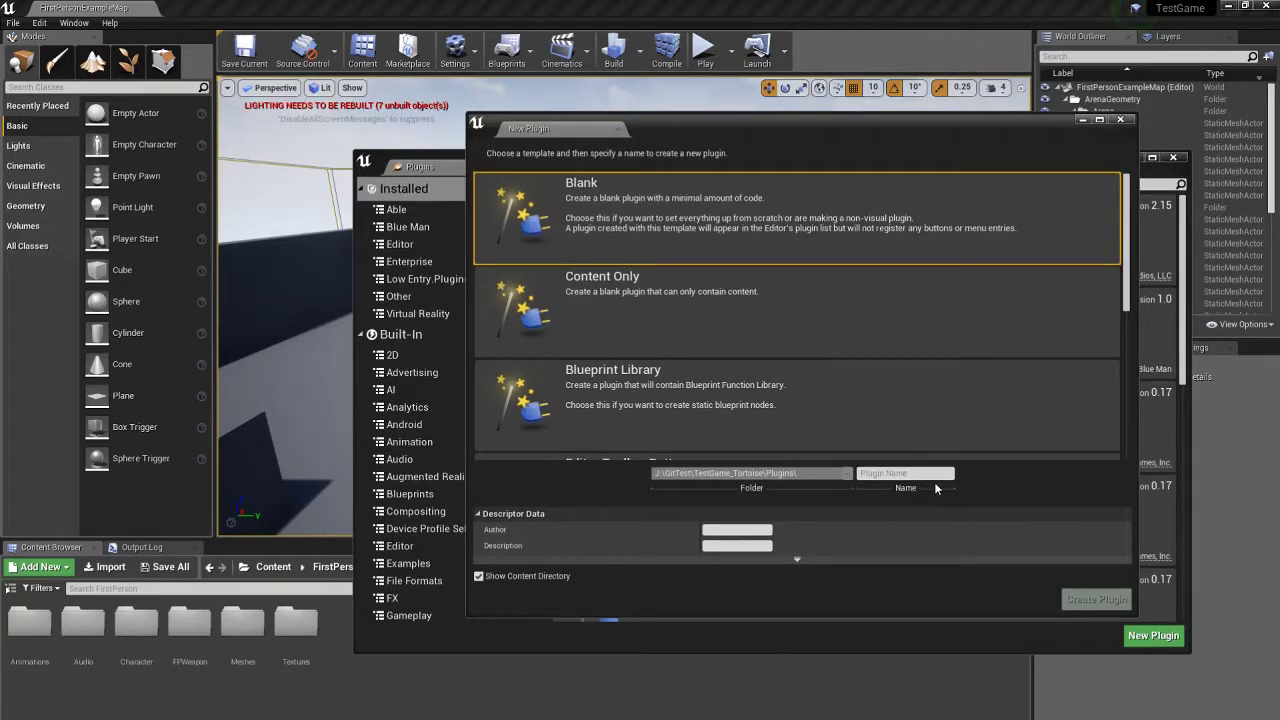
left_click(904, 473)
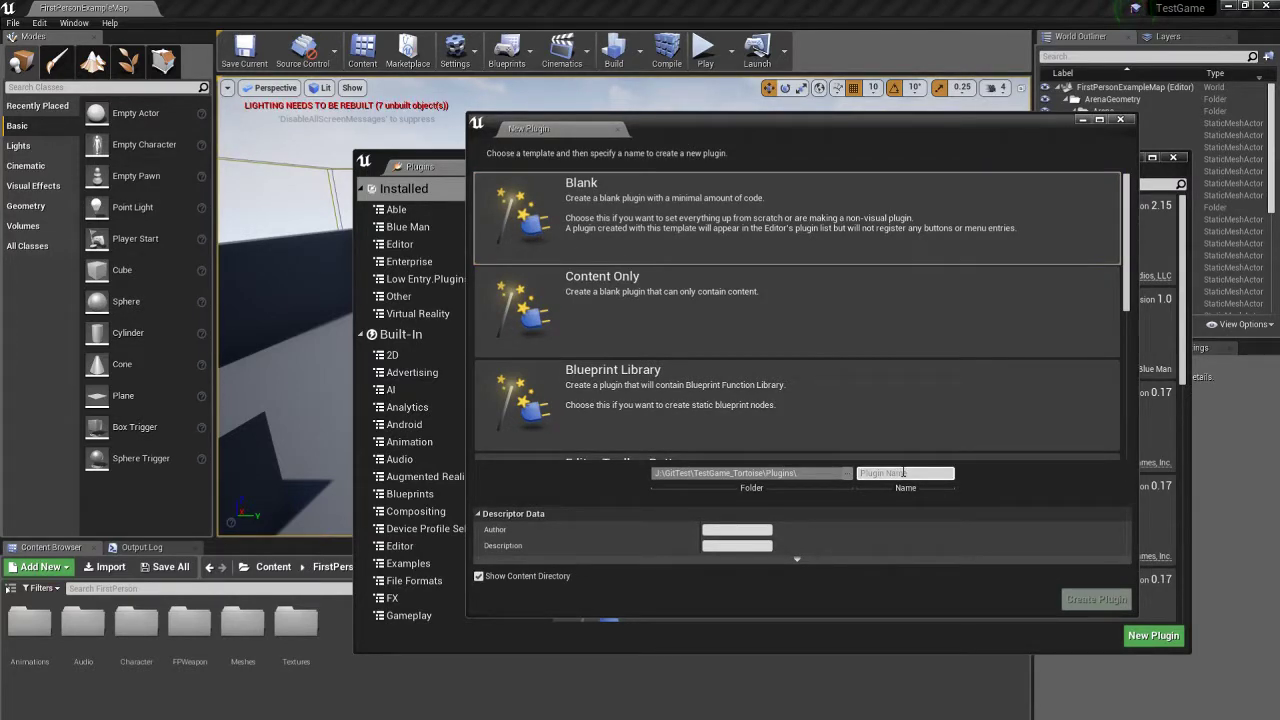
type("MeshSlicer")
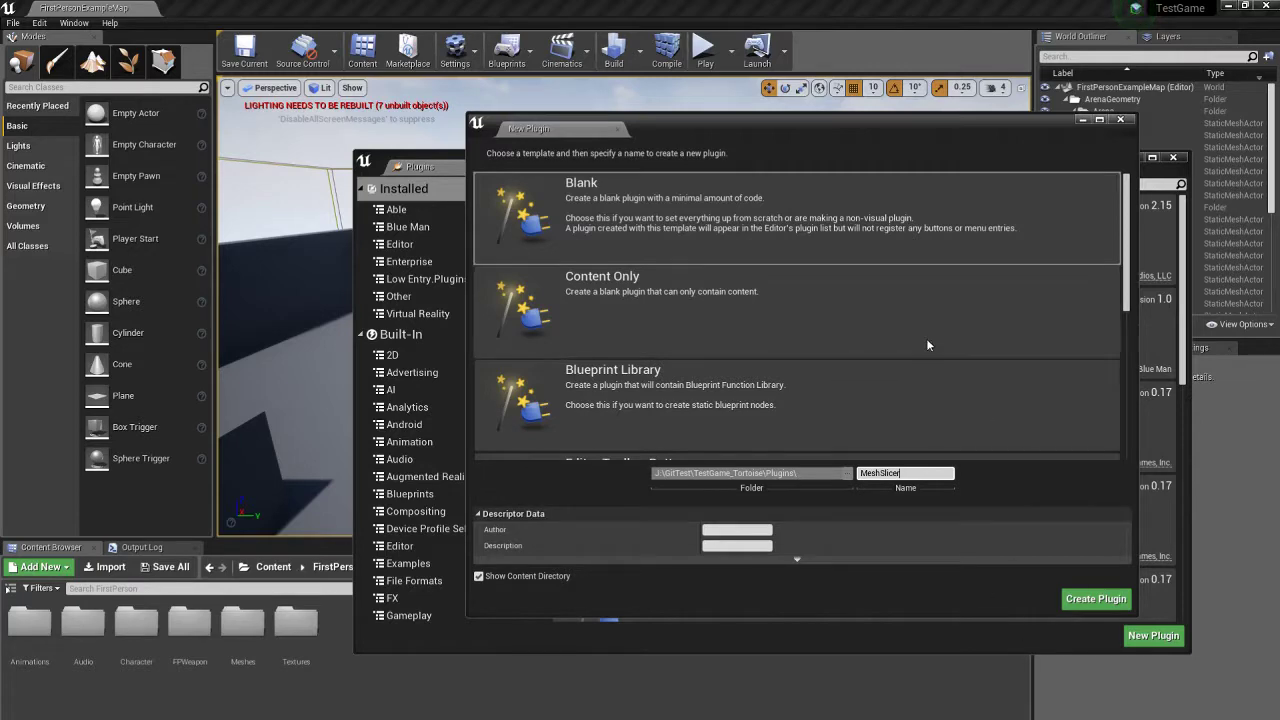
scroll(926, 338, "down", 2)
scroll(840, 320, "up", 2)
scroll(700, 340, "down", 3)
scroll(786, 418, "up", 3)
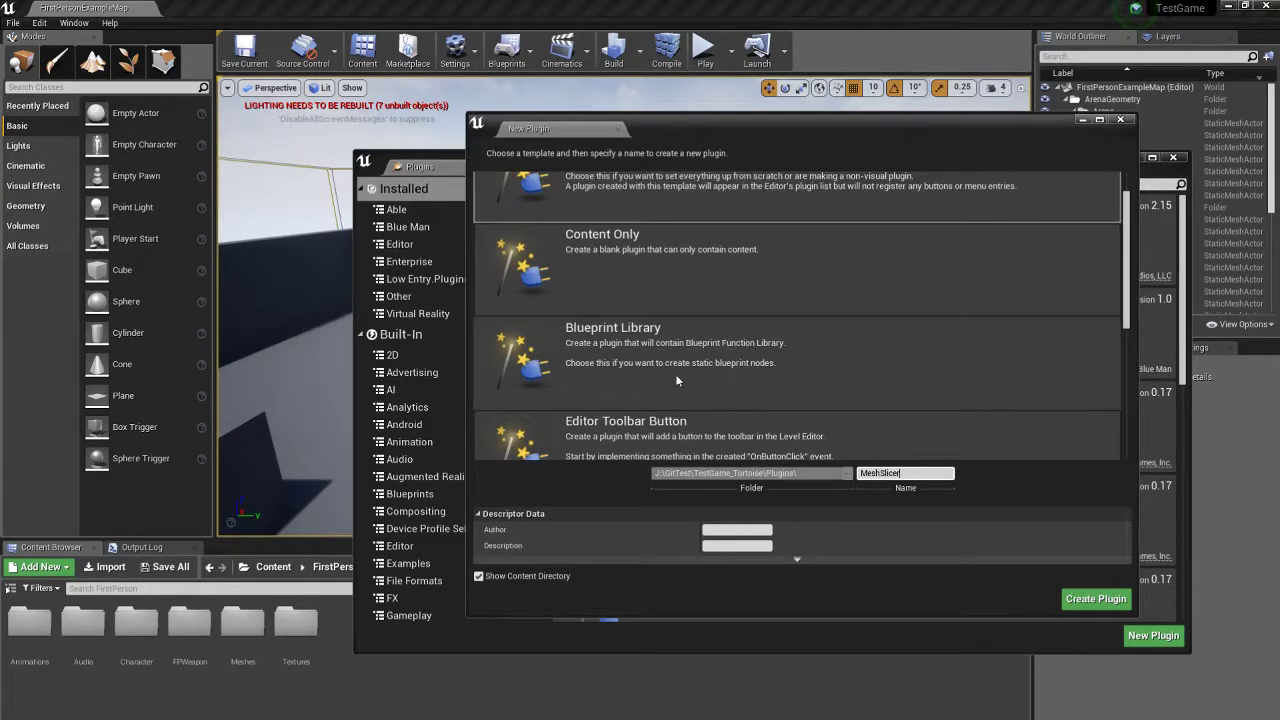
scroll(660, 381, "up", 1)
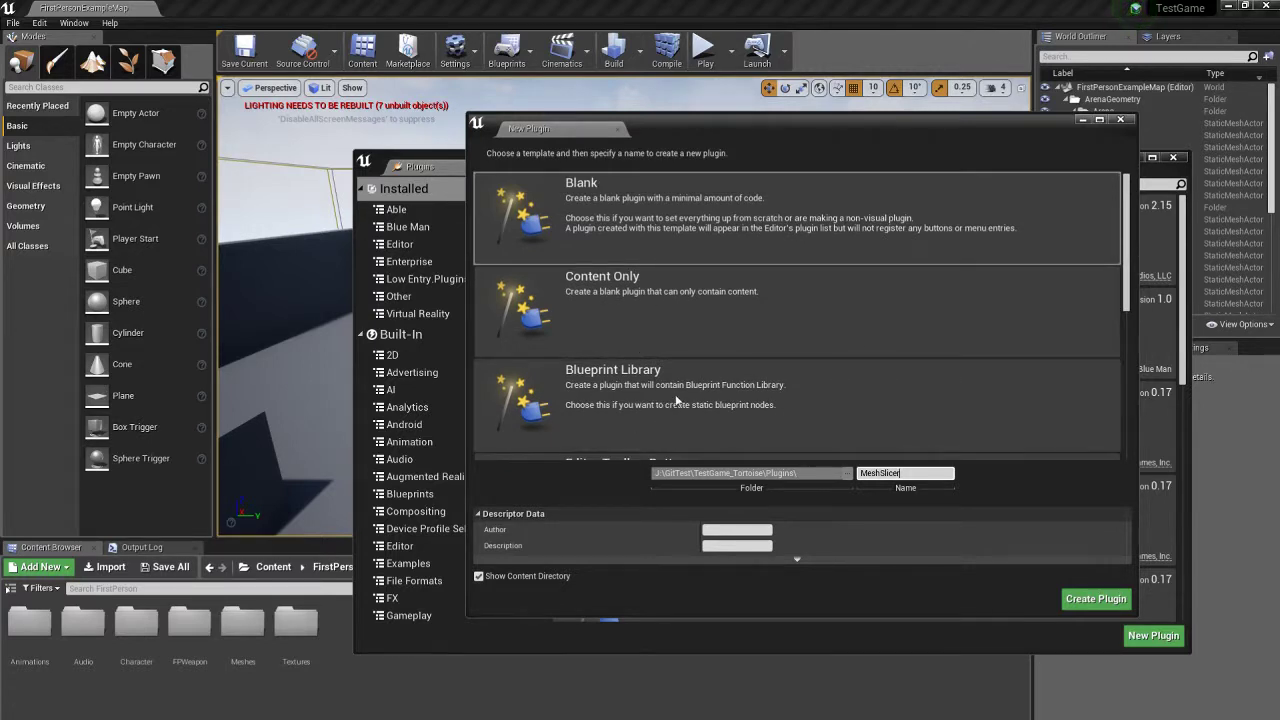
left_click(676, 401)
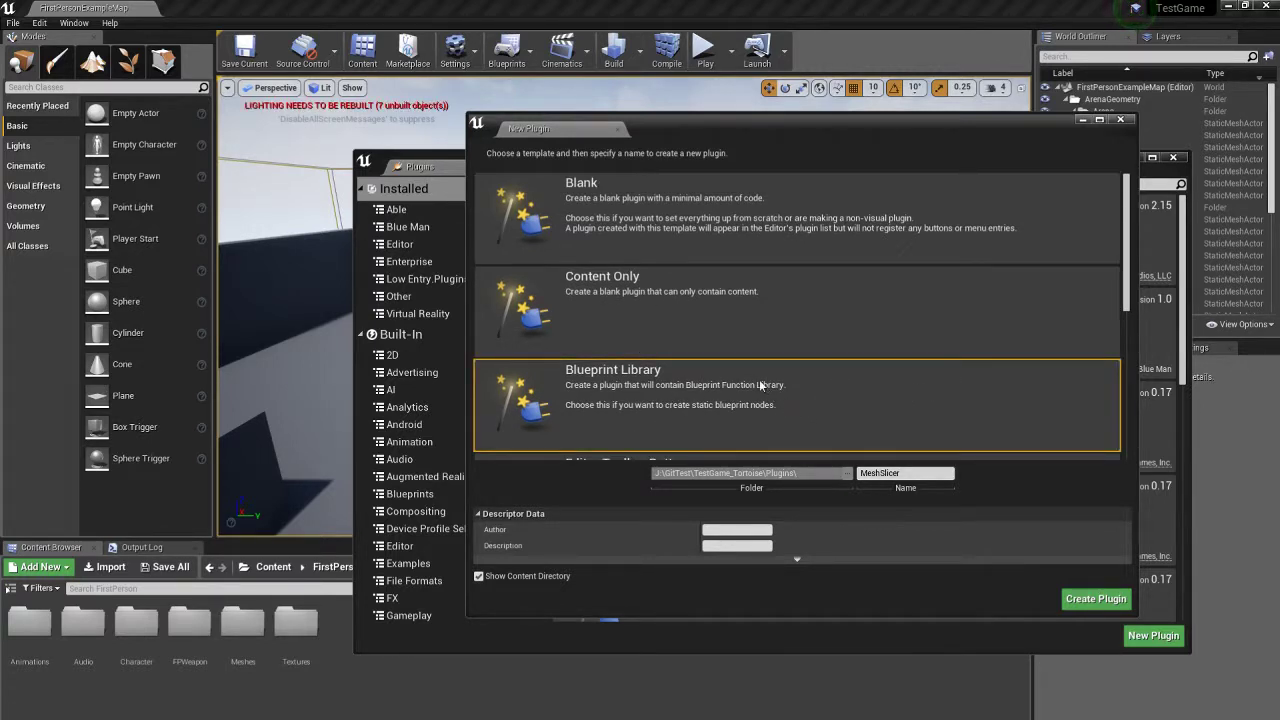
left_click(852, 198)
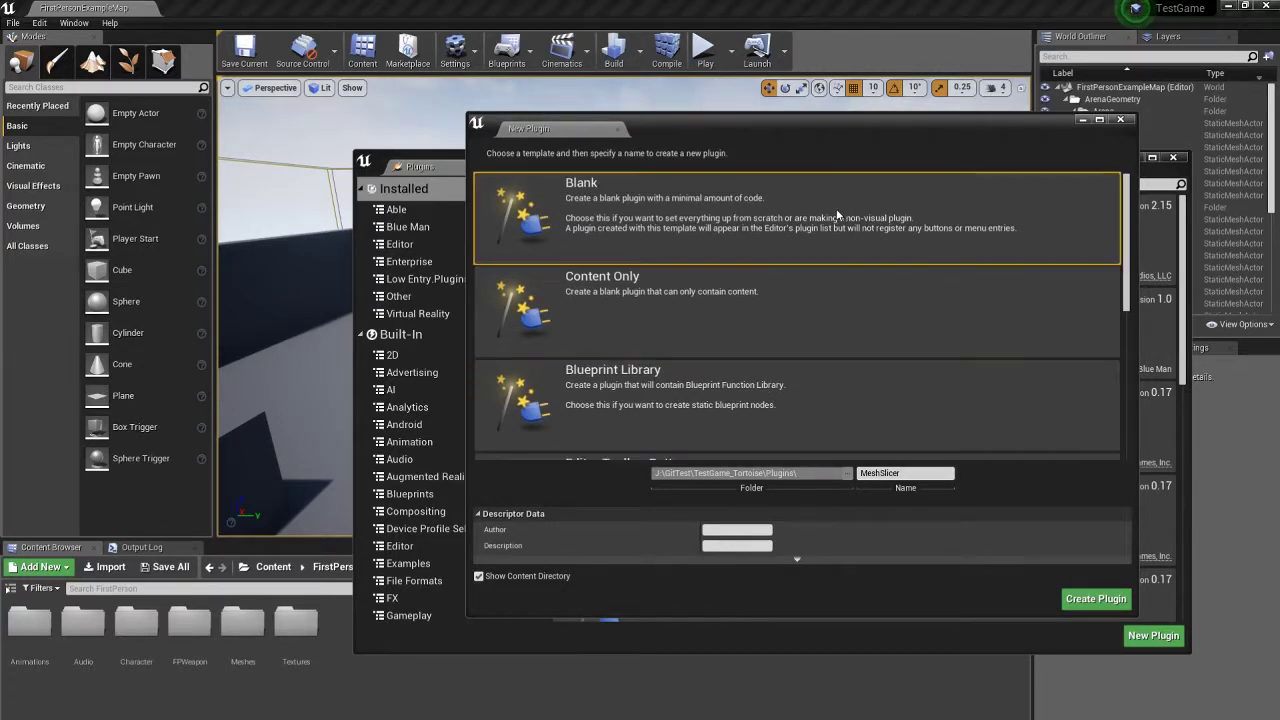
left_click(1108, 598)
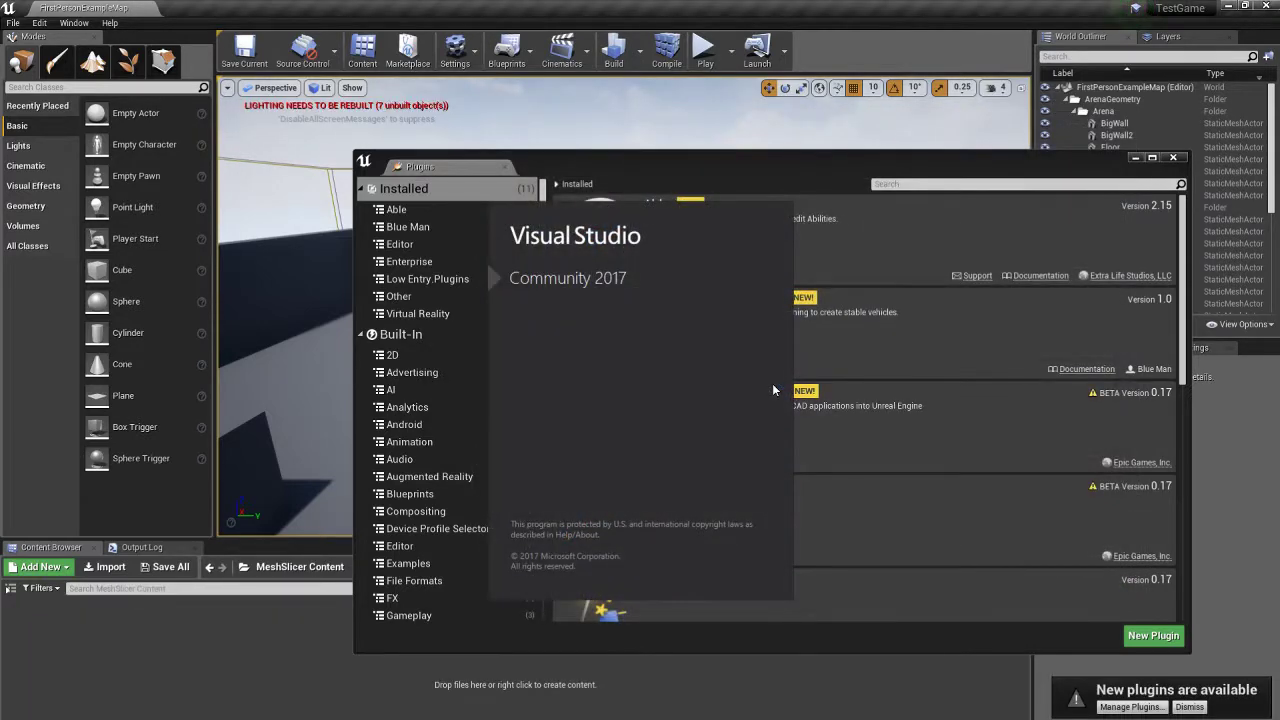
Step: Close the plugins window, fly around the level, then restore and reposition the editor window
left_click(1165, 162)
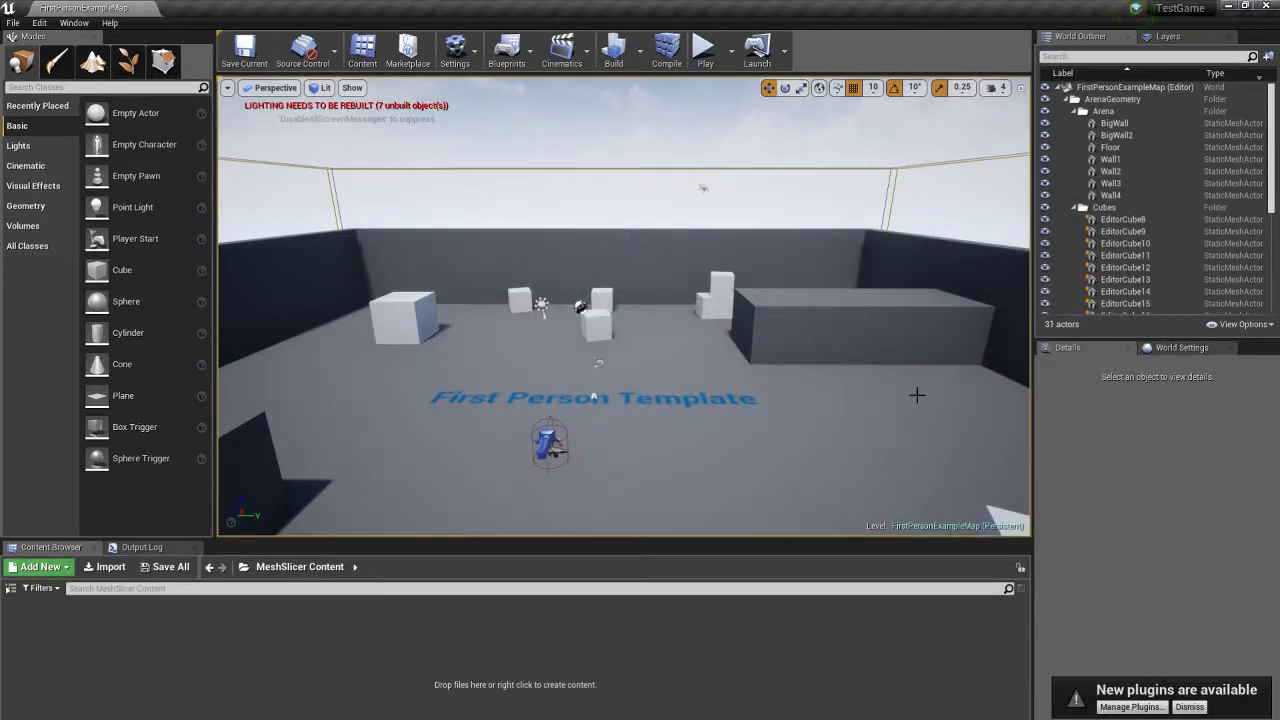
right_click(917, 394)
key("w")
key("s")
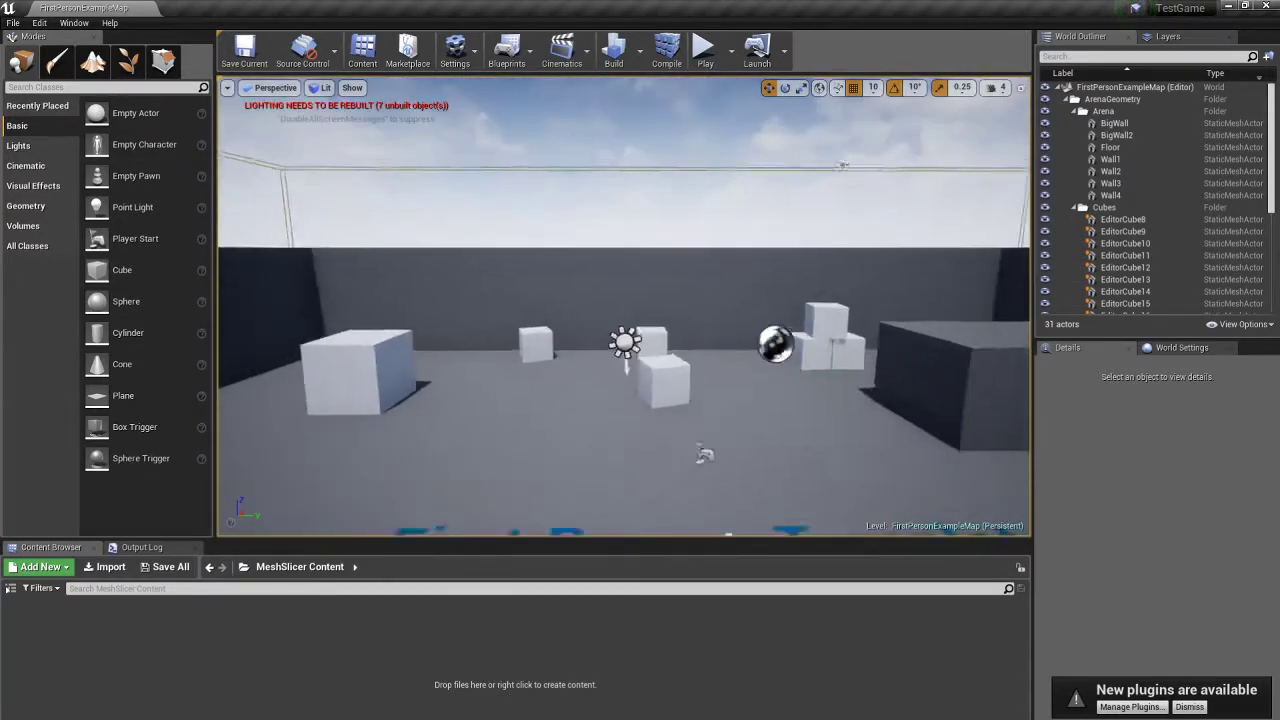
left_click(1244, 6)
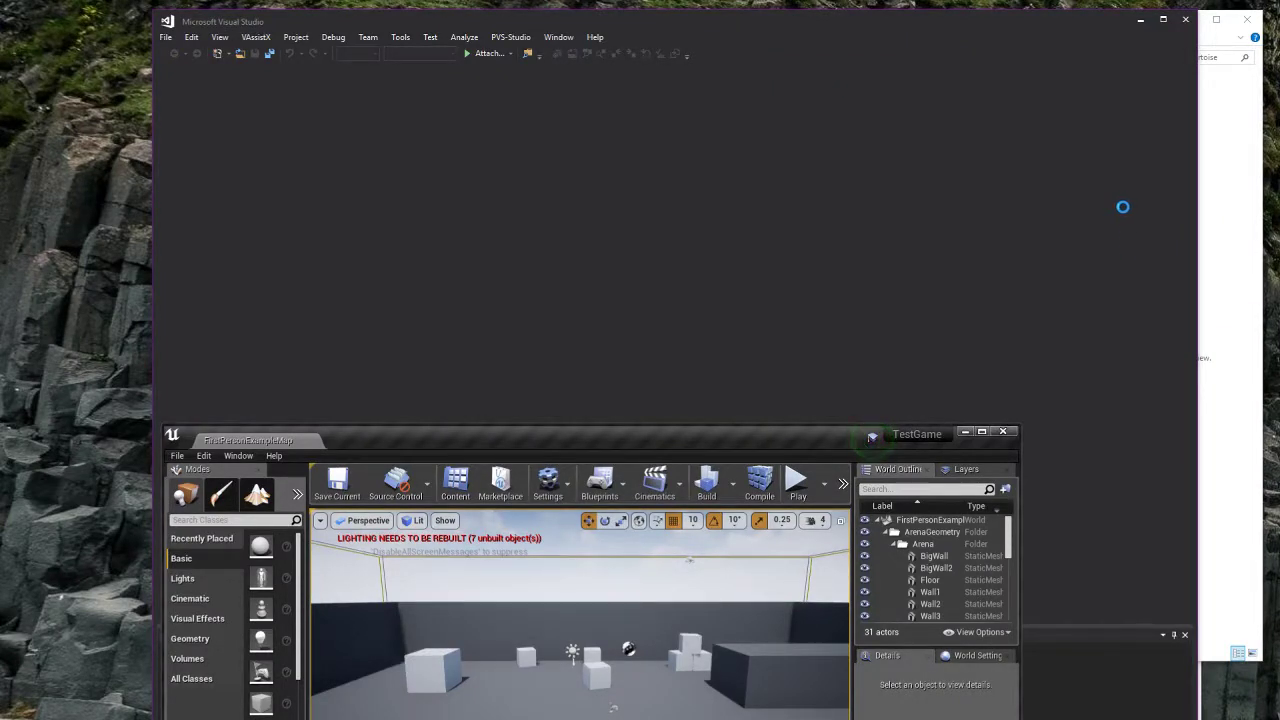
left_click_drag(713, 458, 607, 100)
Step: Inspect TestGame.uproject and Plugins\MeshSlicer\MeshSlicer.uplugin in Notepad++
left_click(1206, 299)
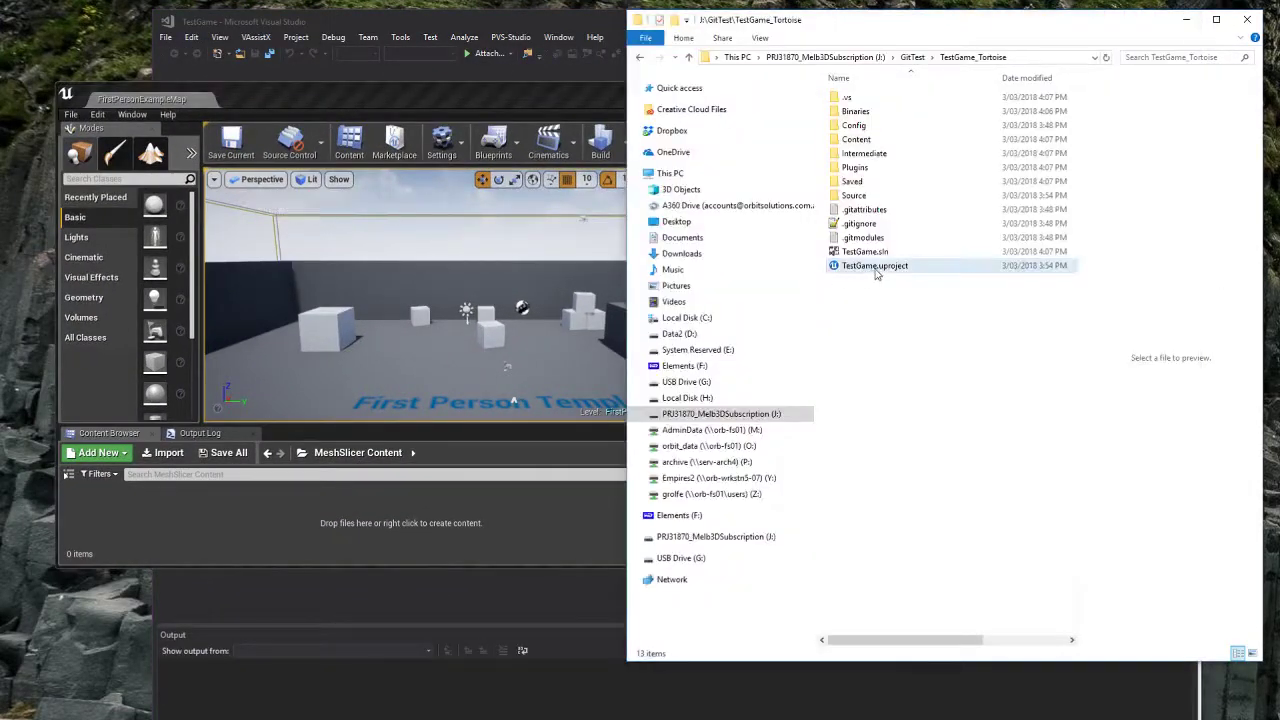
right_click(884, 265)
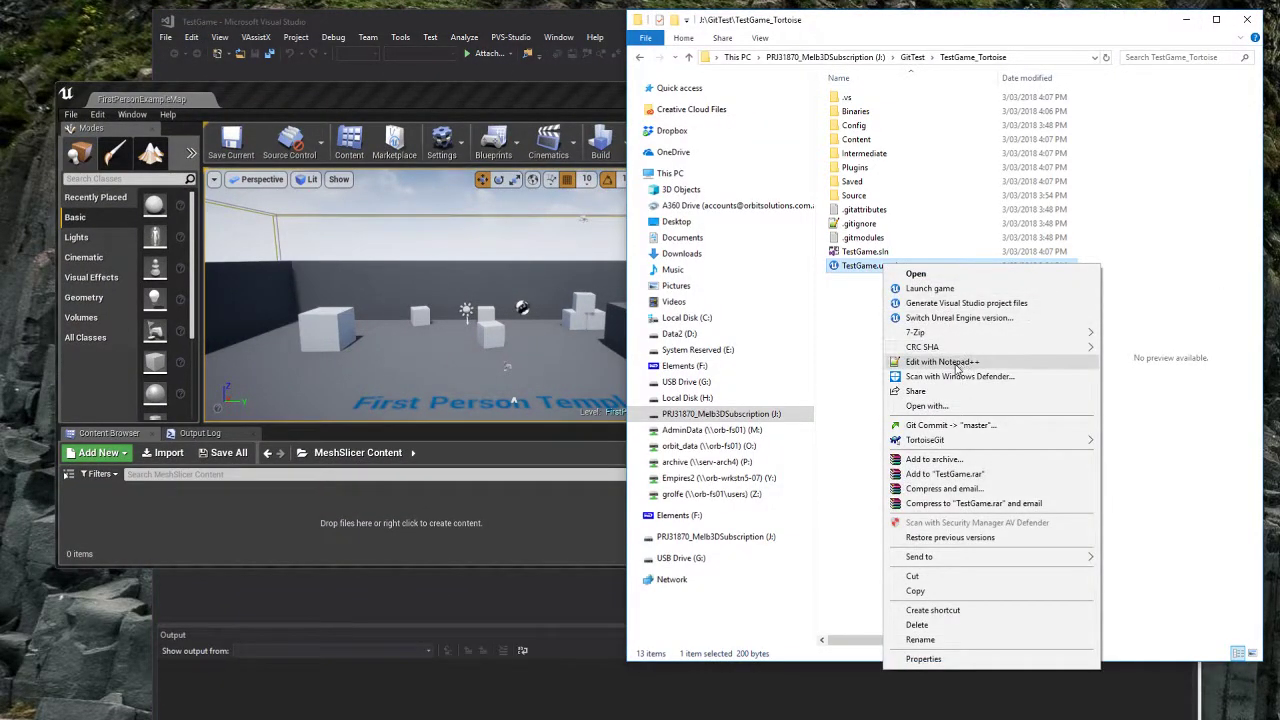
left_click(955, 364)
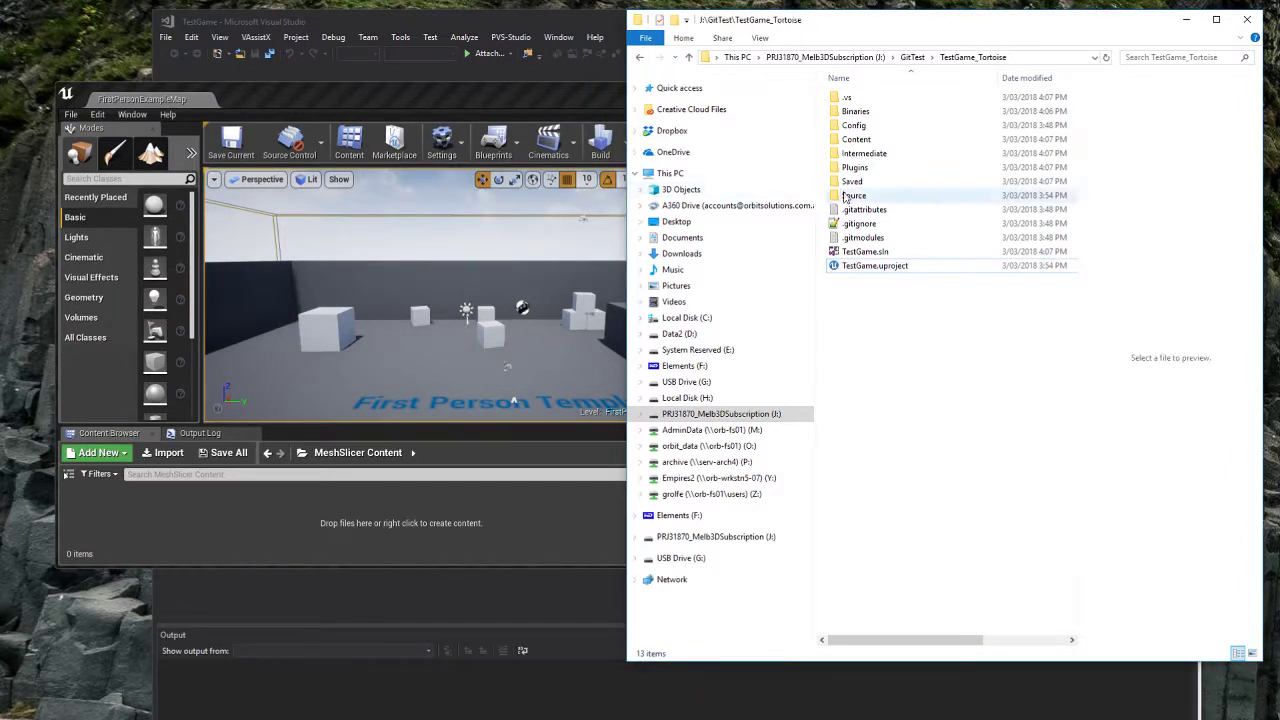
left_click(873, 172)
double_click(873, 172)
double_click(864, 112)
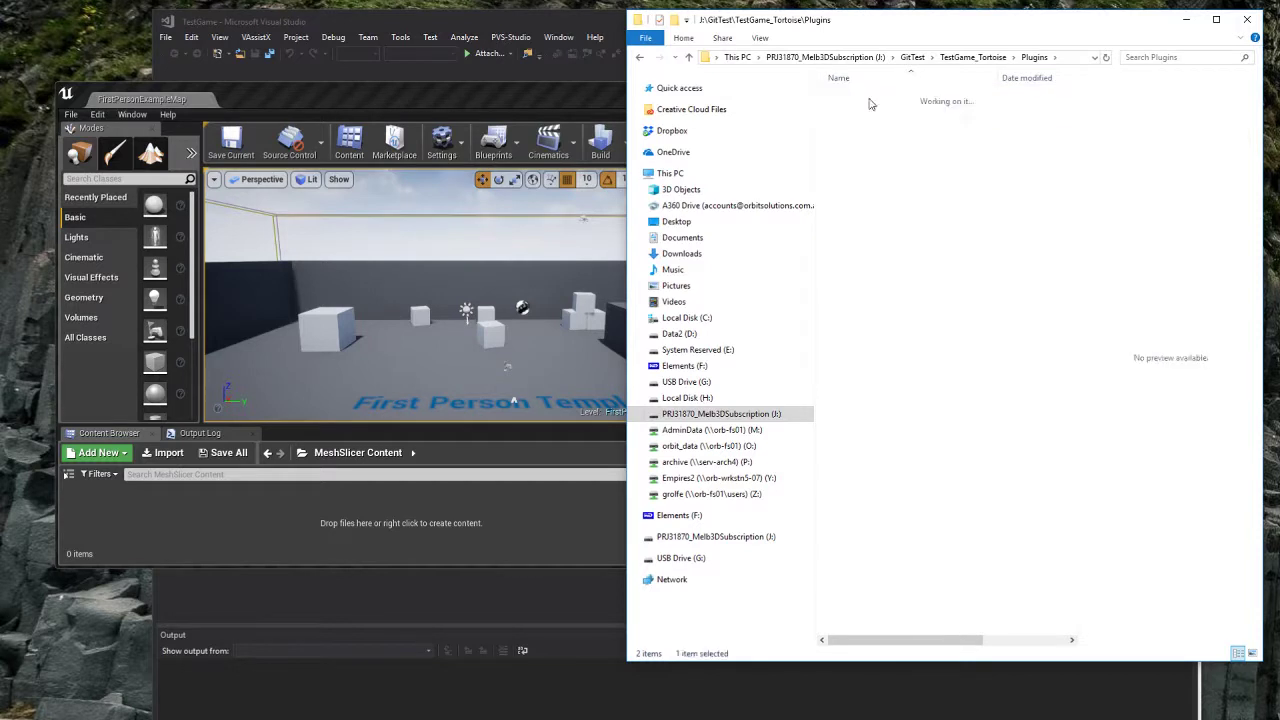
right_click(862, 172)
left_click(880, 223)
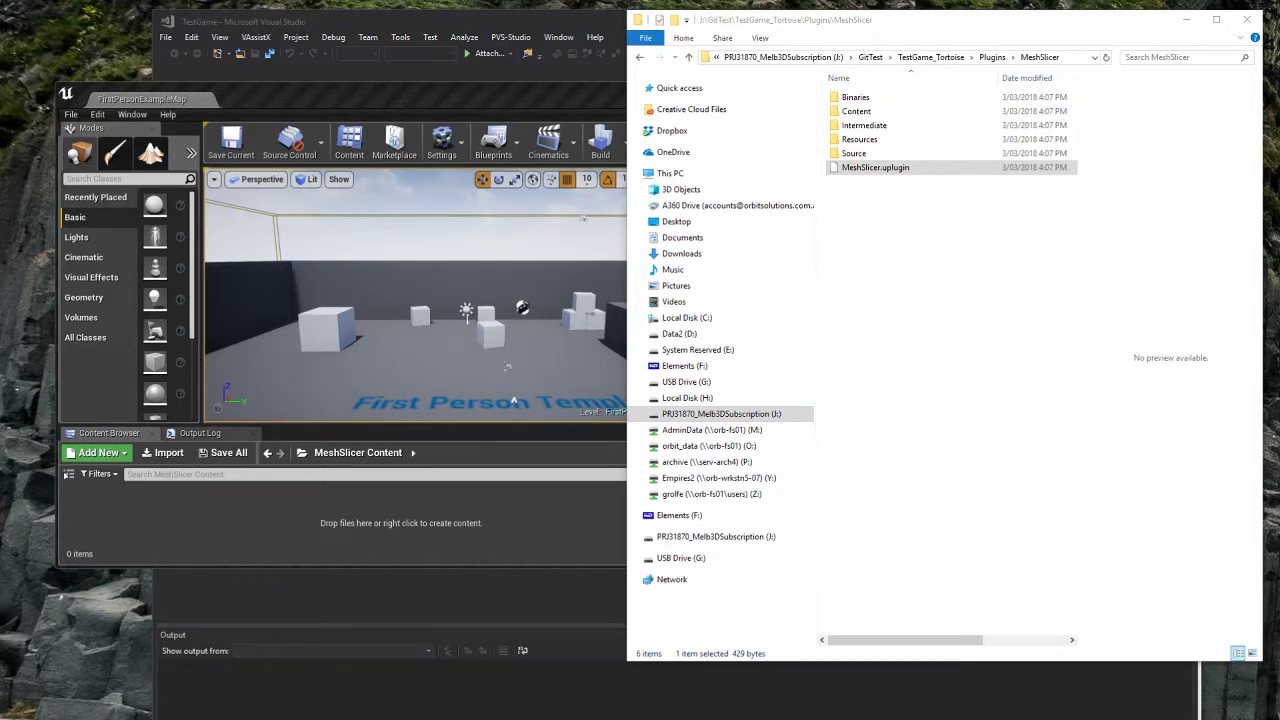
left_click(1049, 364)
left_click(639, 60)
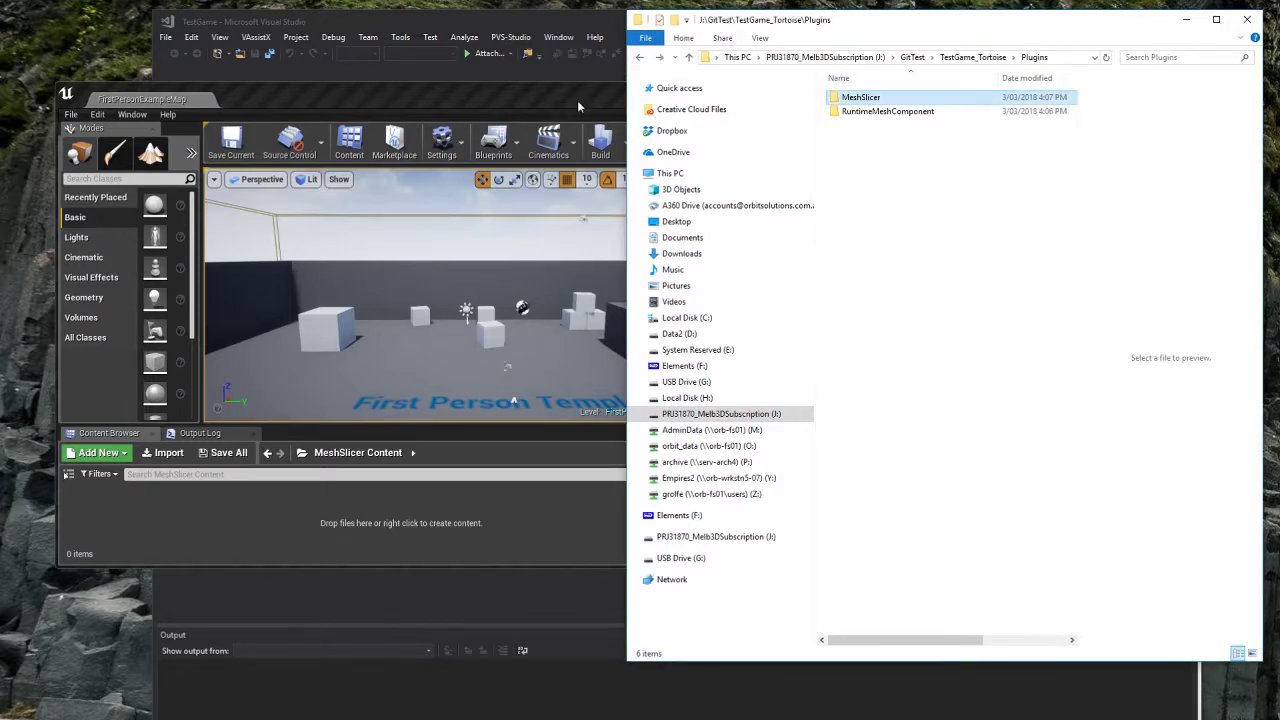
Step: Retarget the TestGame solution with Platform Toolset set to No Upgrade and save it
left_click(578, 103)
left_click(553, 25)
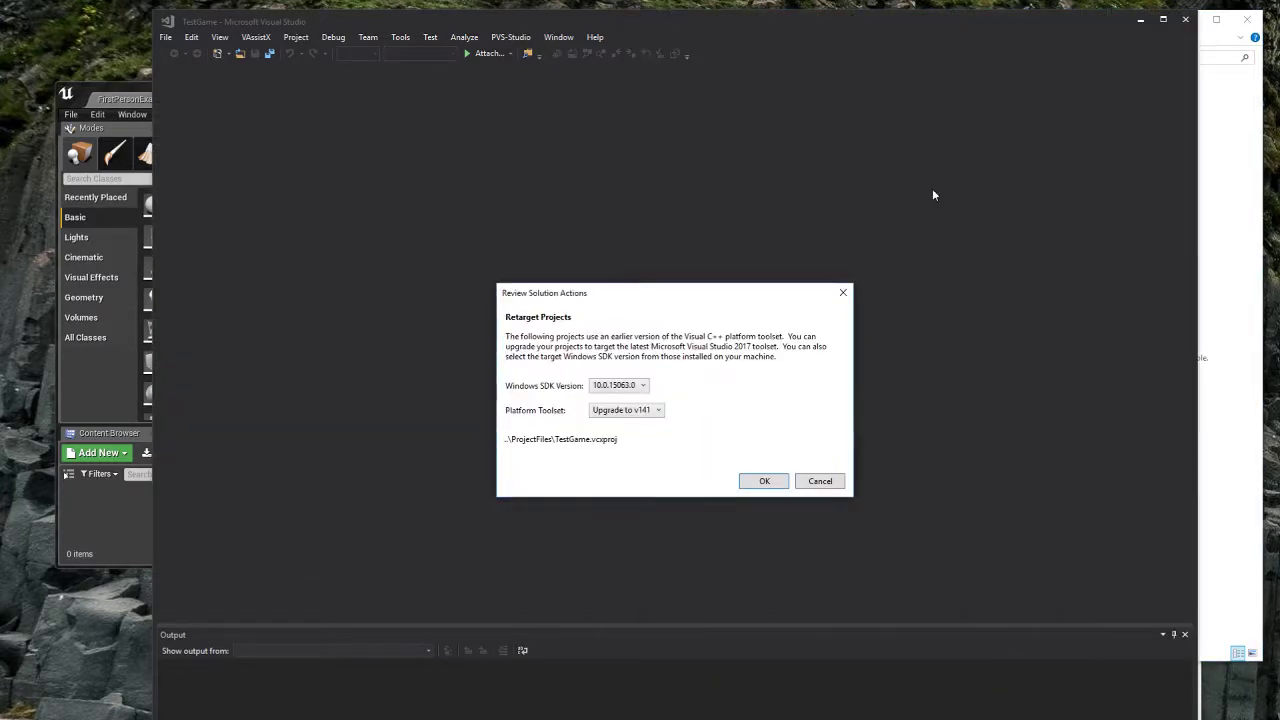
left_click(640, 420)
left_click(628, 440)
left_click(764, 481)
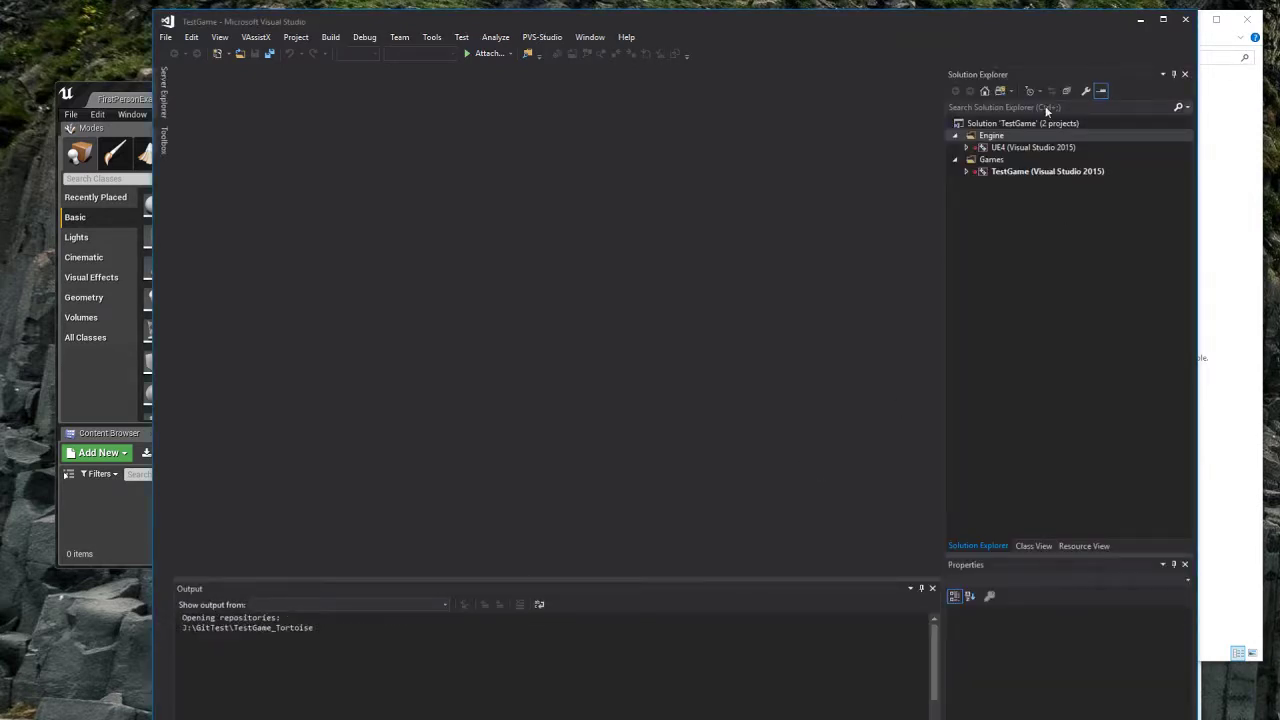
left_click(655, 479)
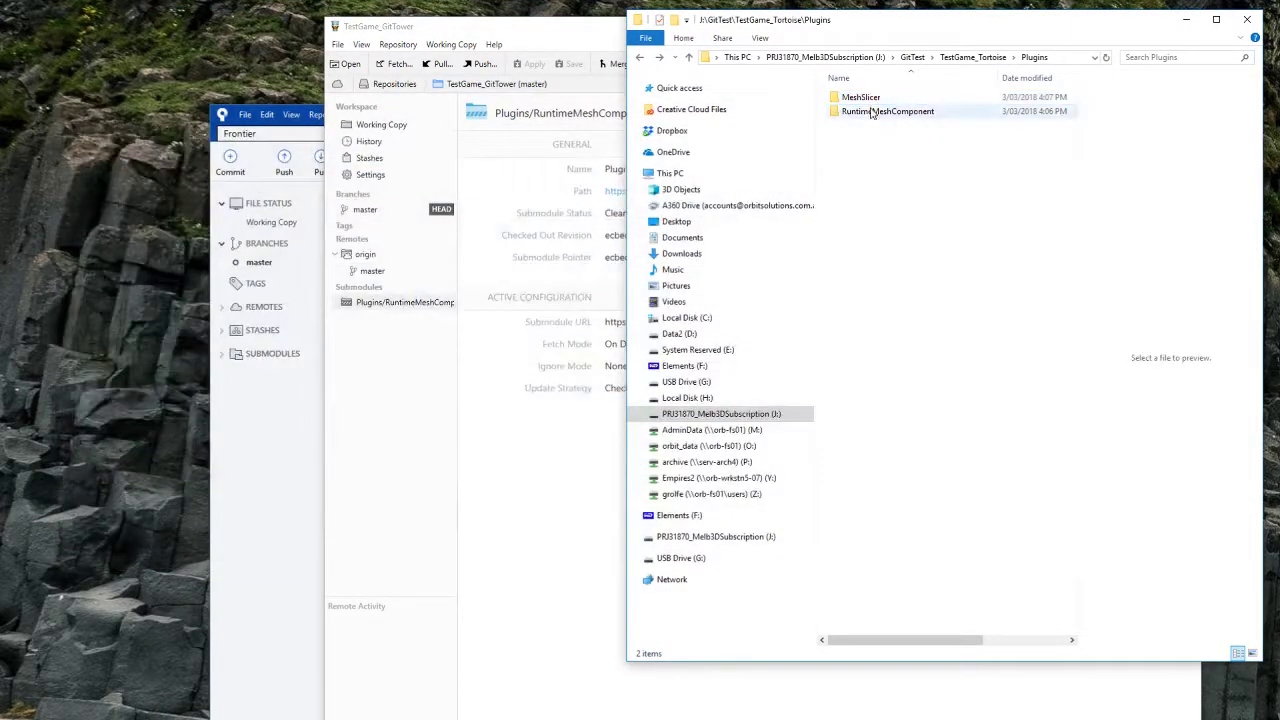
Step: Paste the MeshSlicer plugin folder into TestGame_GitTower\Plugins
key("alt+Up")
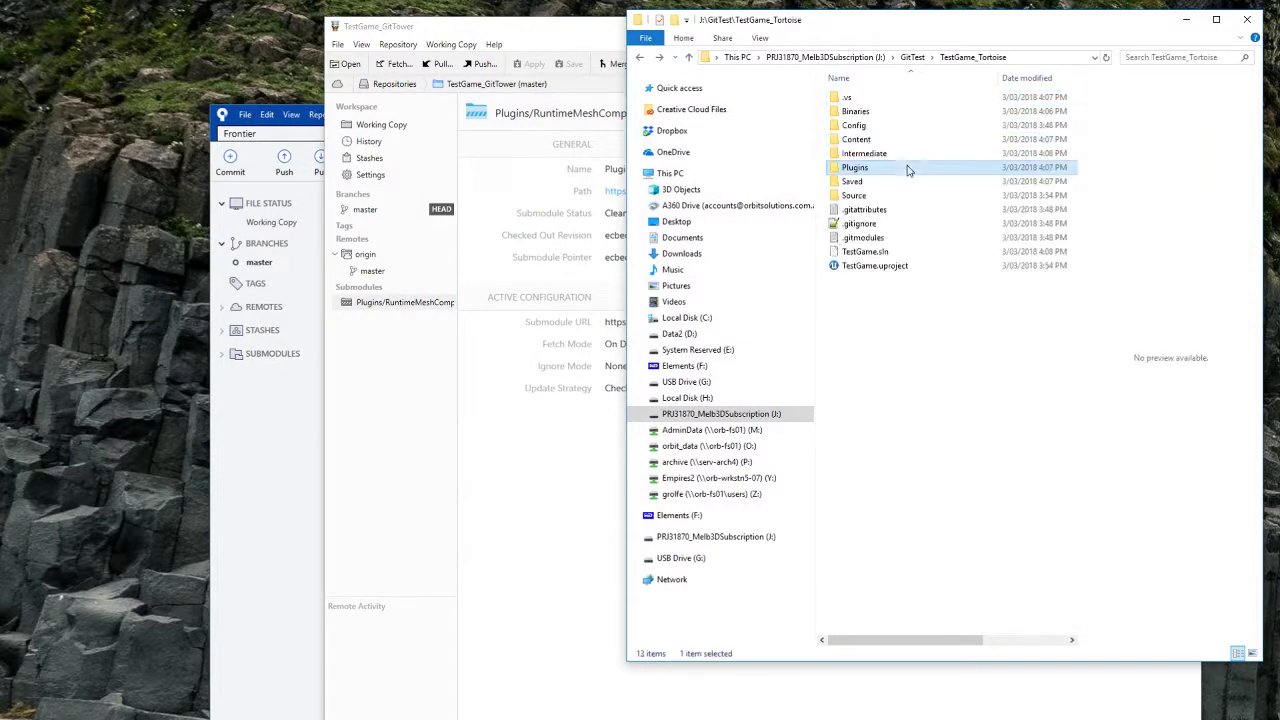
key("alt+Up")
double_click(876, 125)
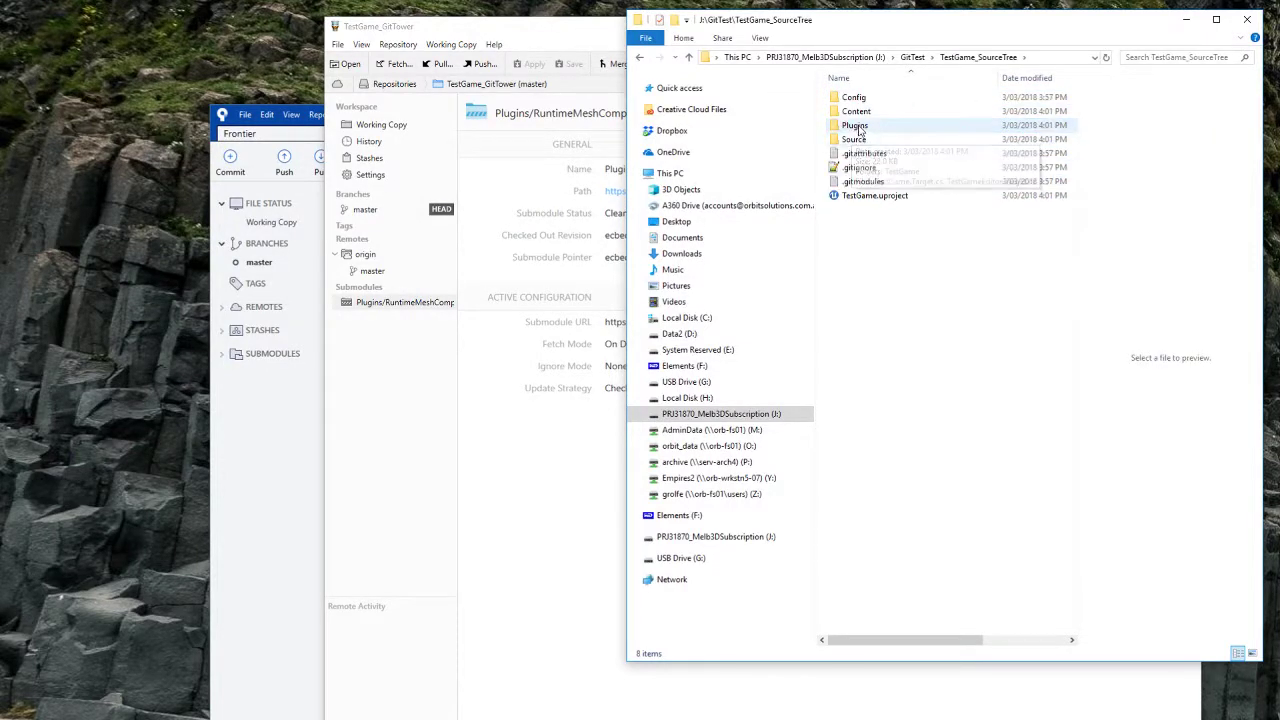
double_click(876, 125)
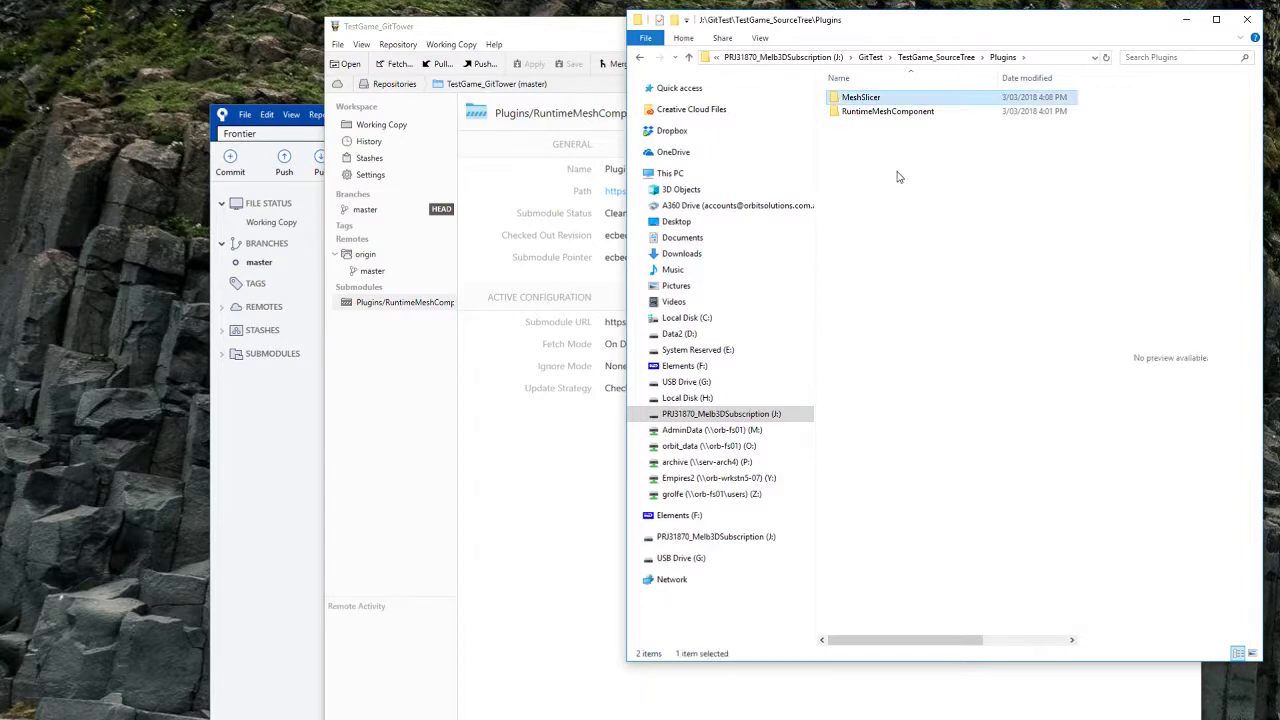
key("alt+Up")
key("alt+Up")
double_click(878, 112)
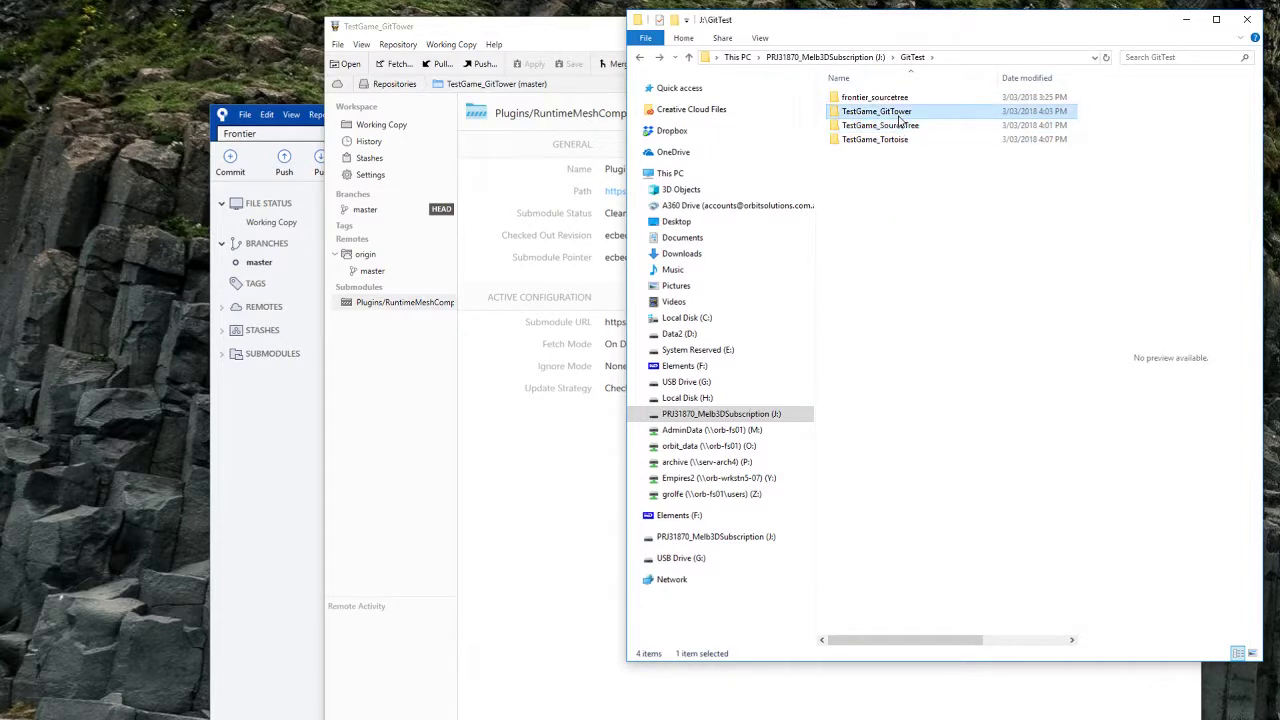
double_click(878, 125)
key("ctrl+v")
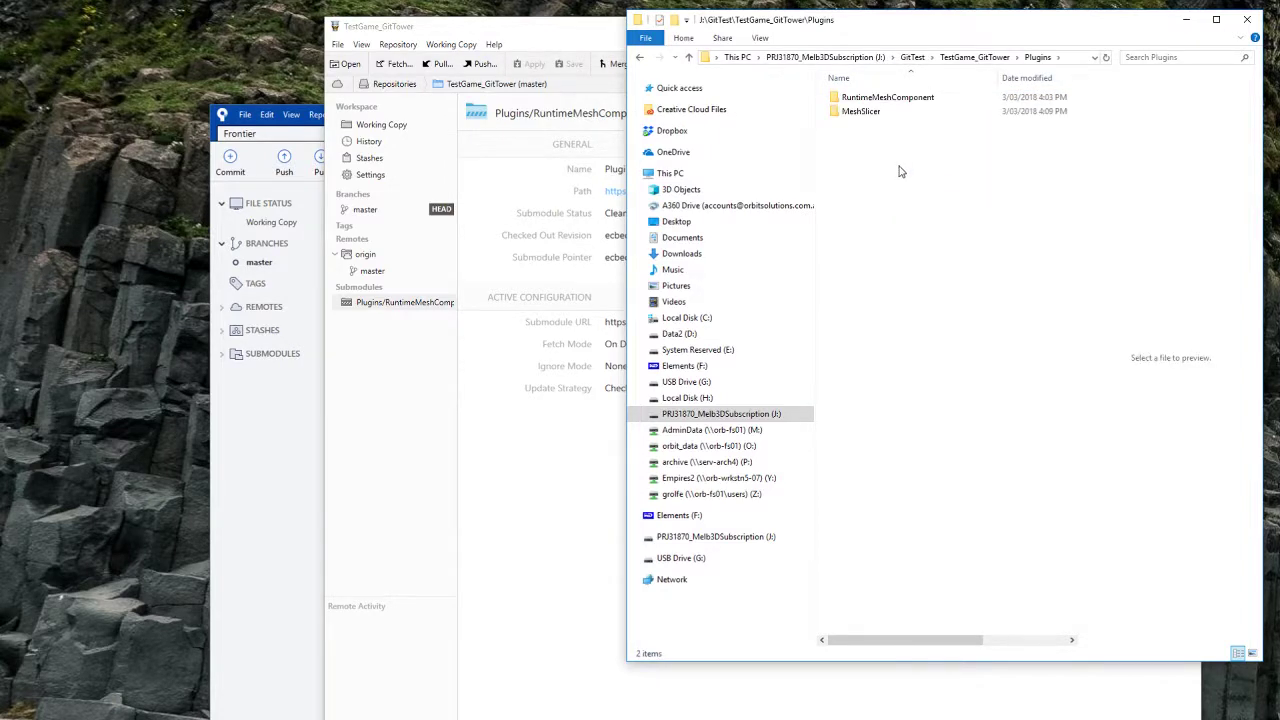
Step: Check the MeshSlicer folder inside TestGame_Tortoise\Plugins and return to Plugins
left_click(880, 115)
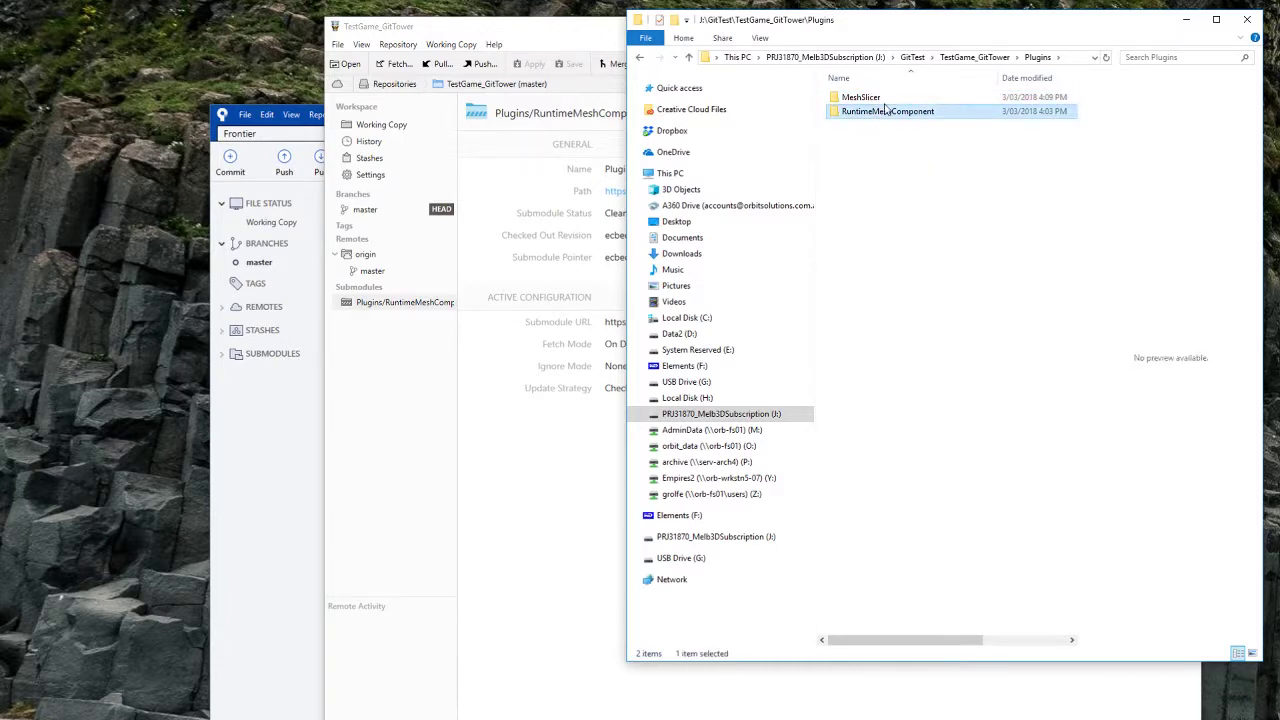
left_click(883, 99)
key("alt+Up")
key("alt+Up")
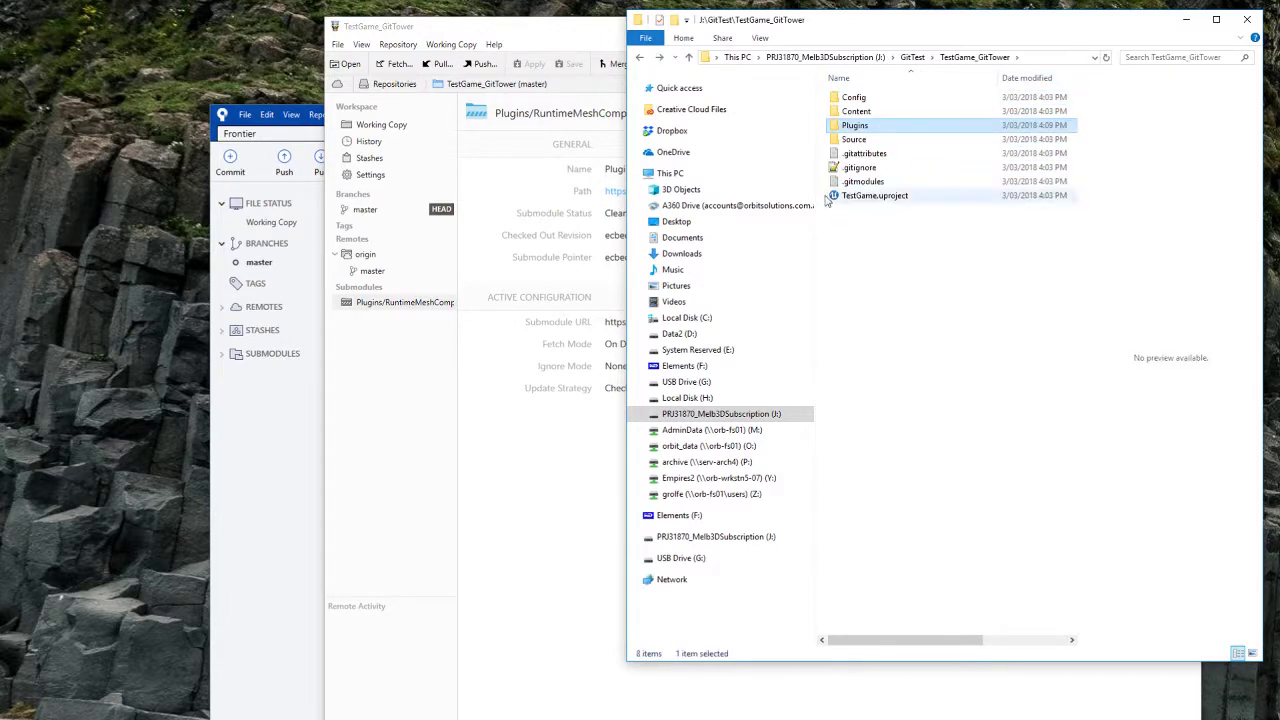
left_click(920, 140)
double_click(920, 140)
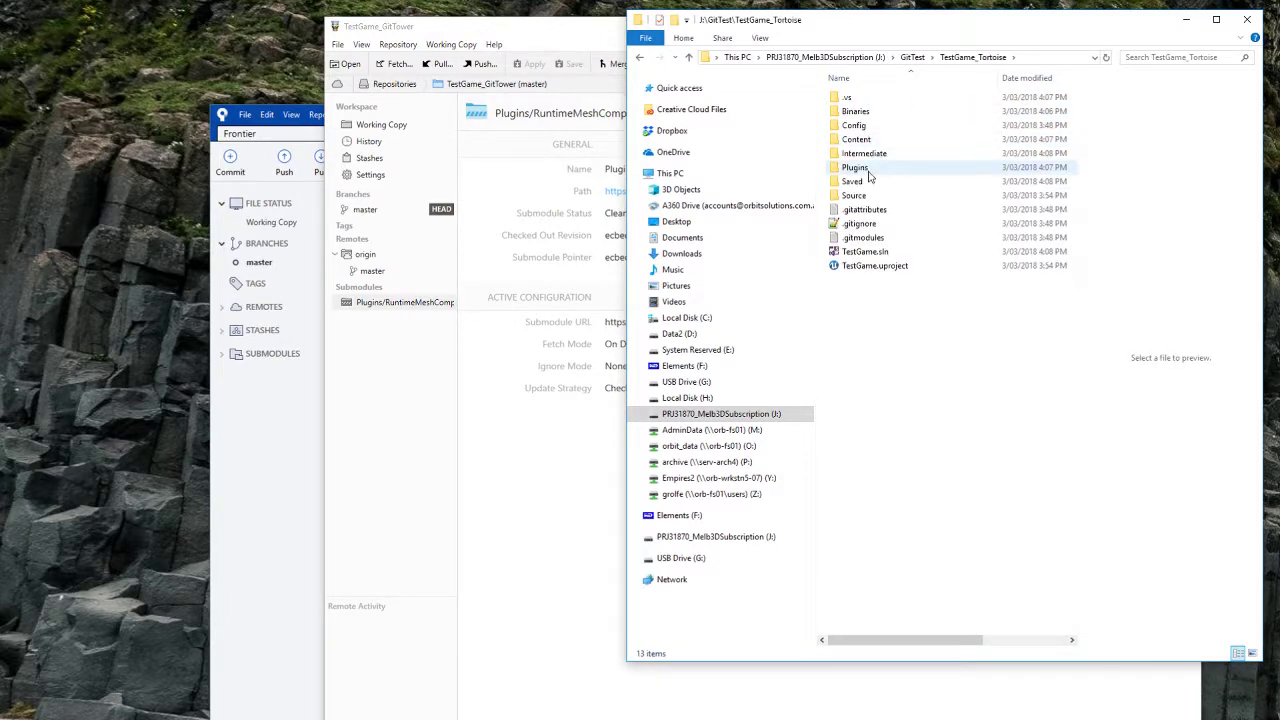
double_click(872, 168)
double_click(893, 100)
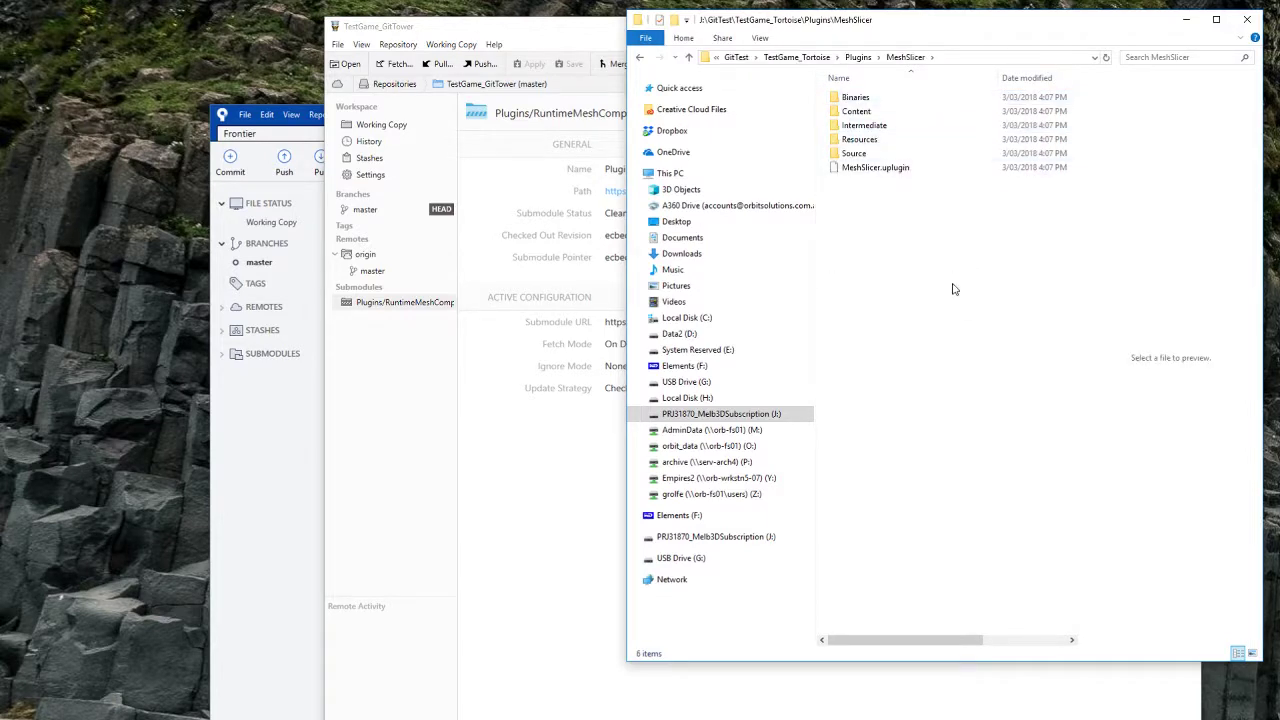
key("alt+Up")
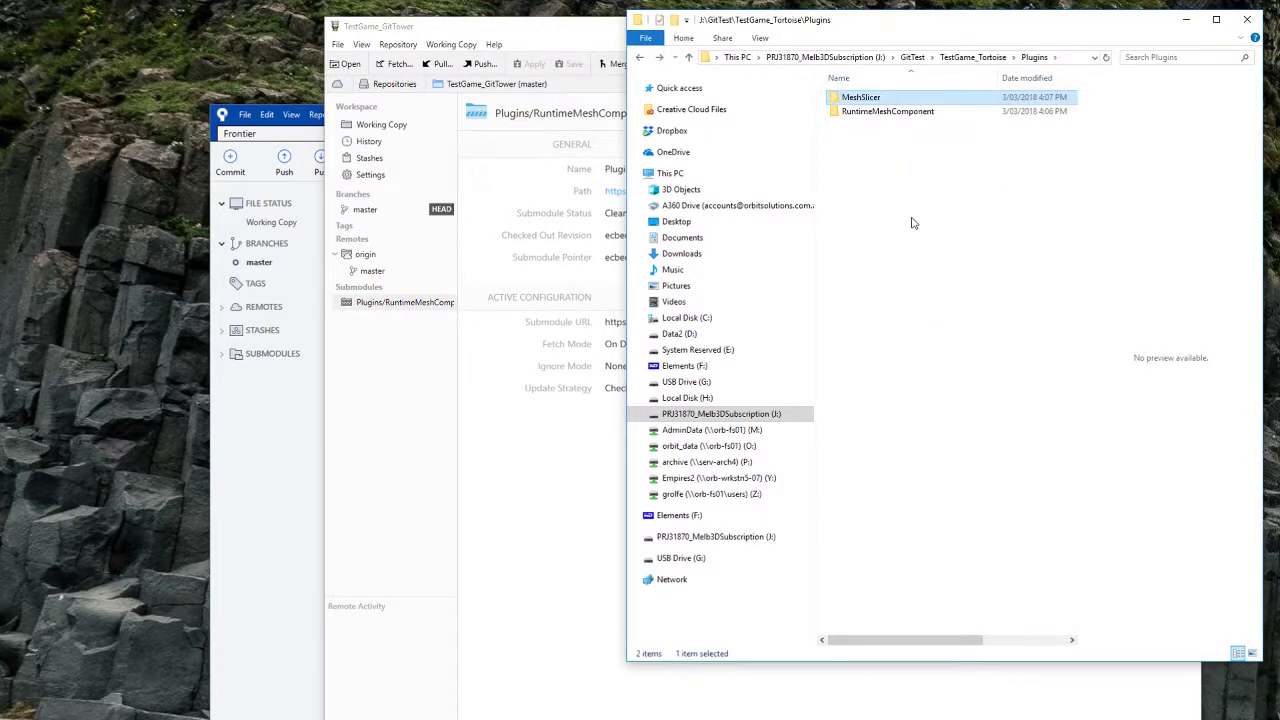
left_click(911, 223)
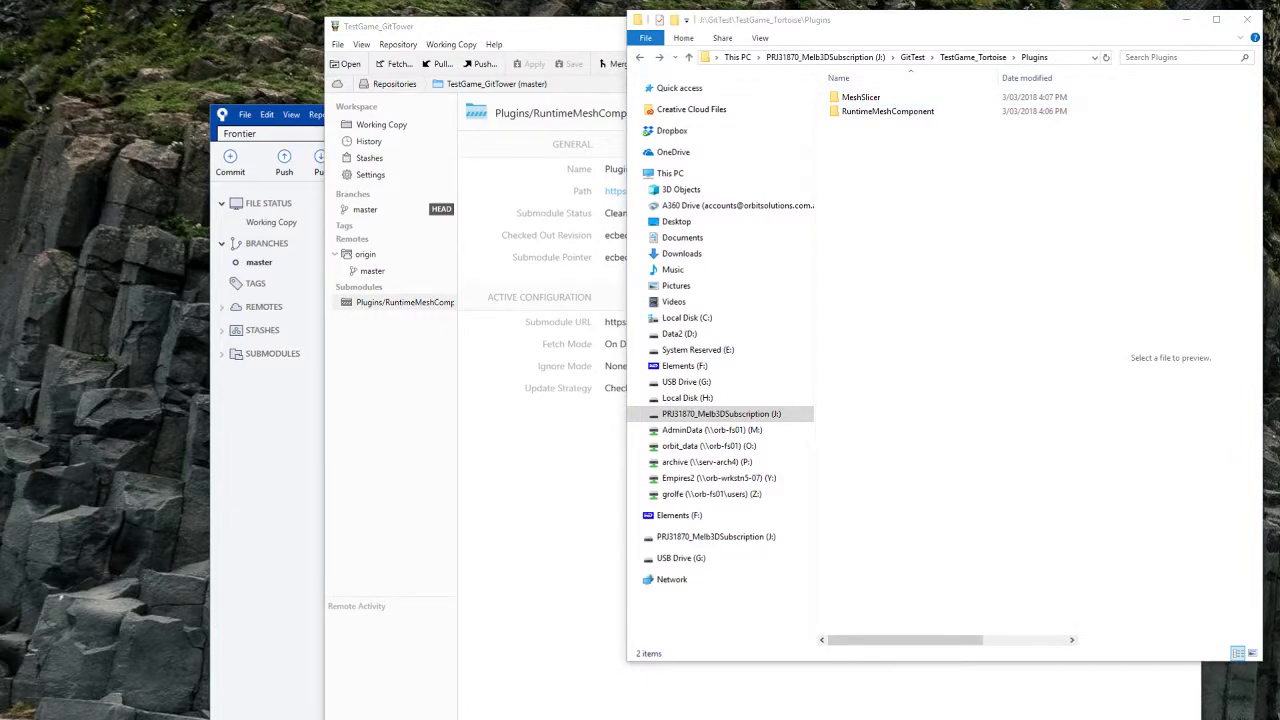
left_click_drag(0, 108, 408, 151)
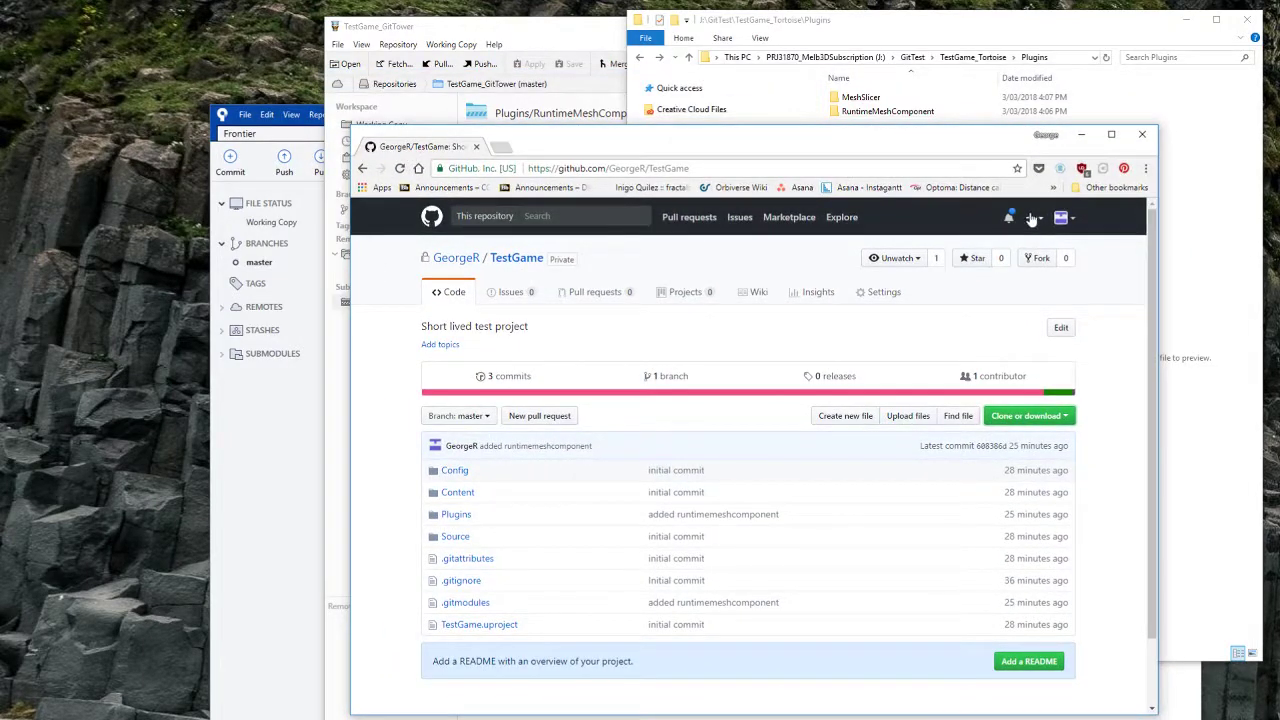
Step: Create private repo MeshSlicer, 'Mesh plane slicing for UE4', with README and UnrealEngine .gitignore
left_click(1031, 219)
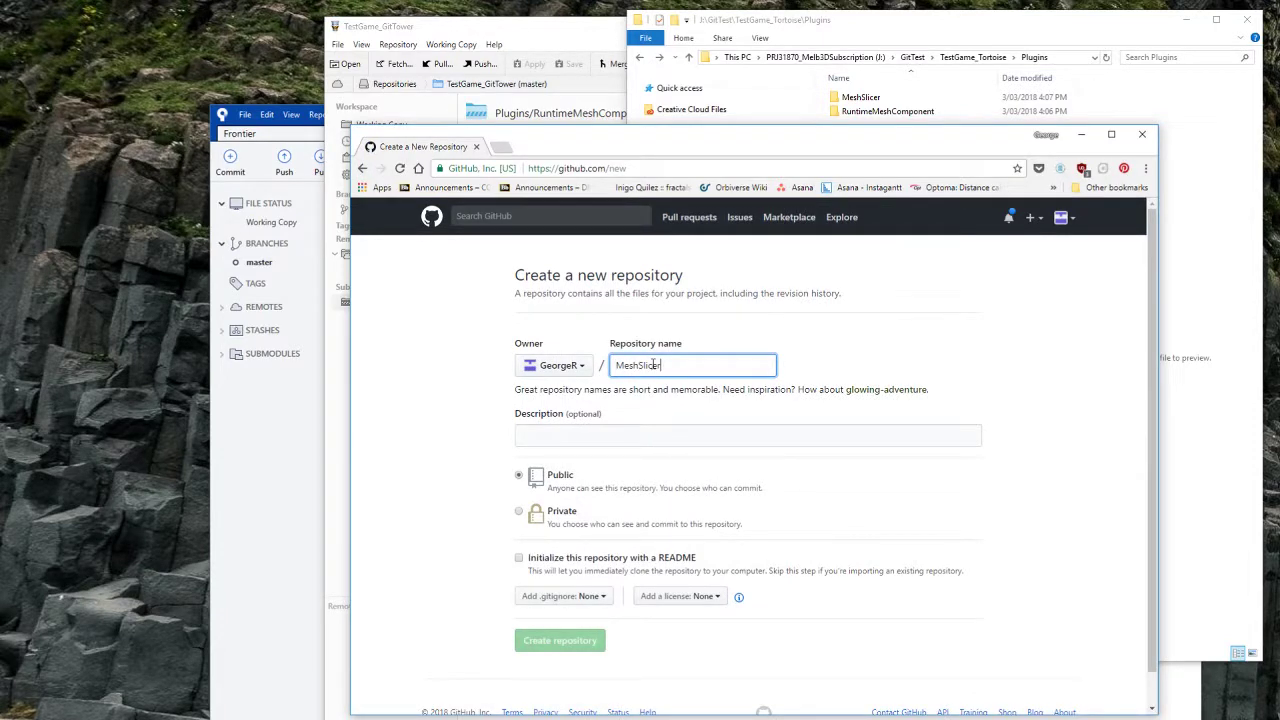
left_click(657, 428)
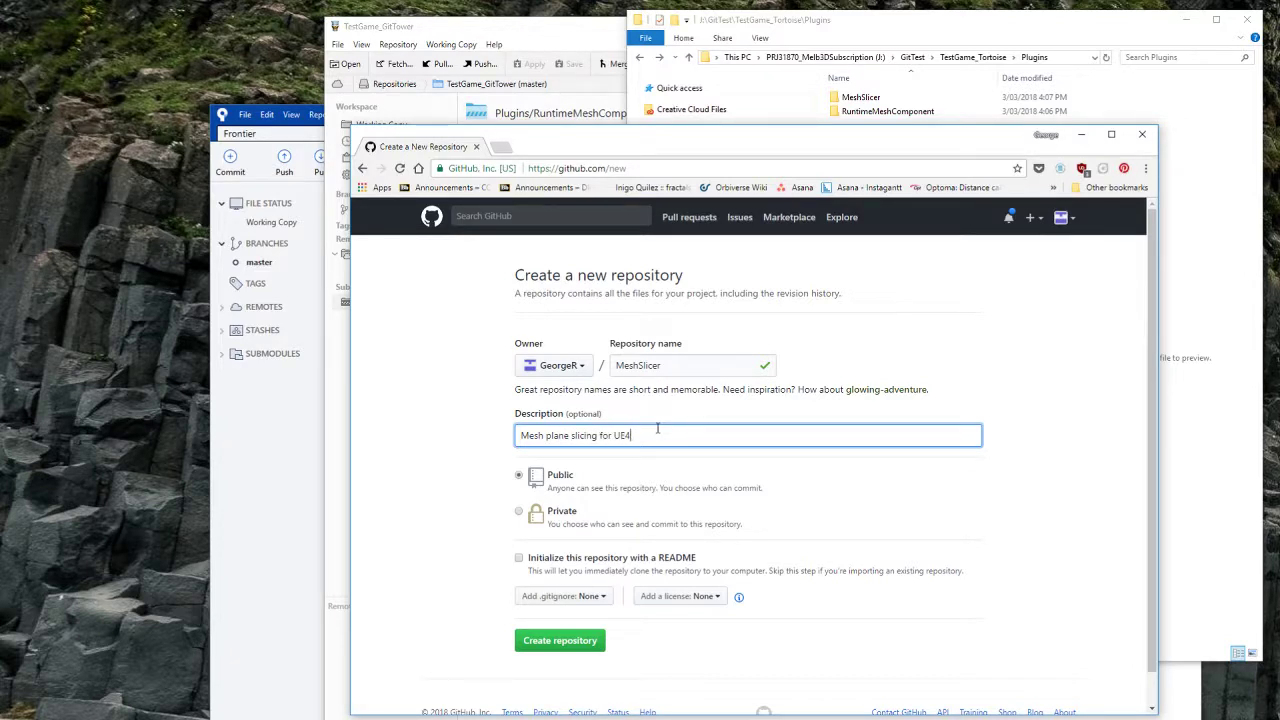
left_click(518, 512)
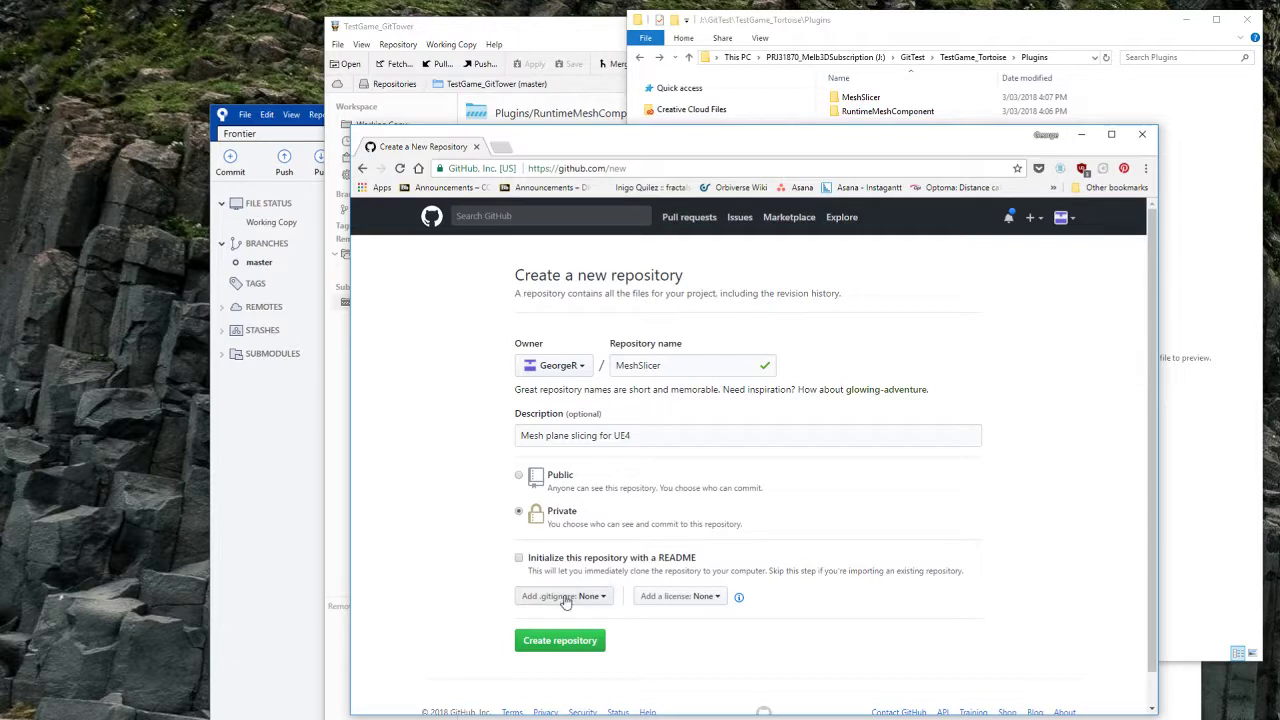
left_click(519, 558)
left_click(596, 596)
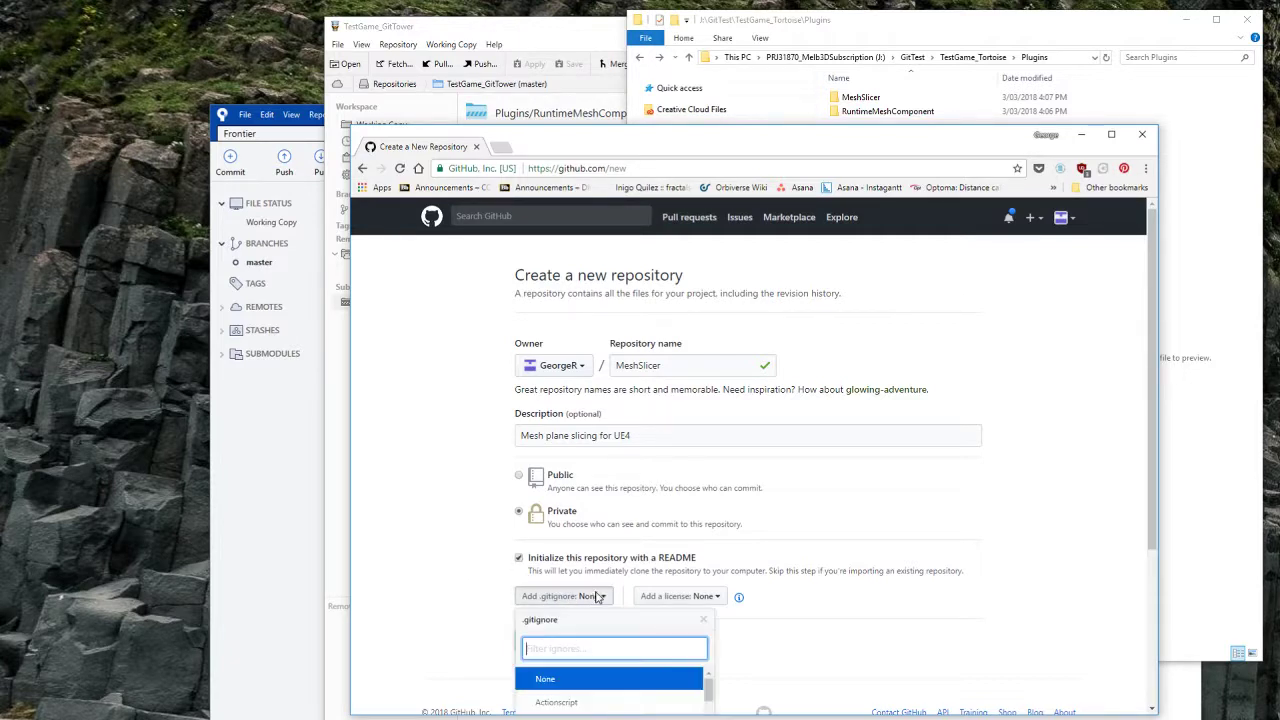
type("unreal")
left_click(559, 680)
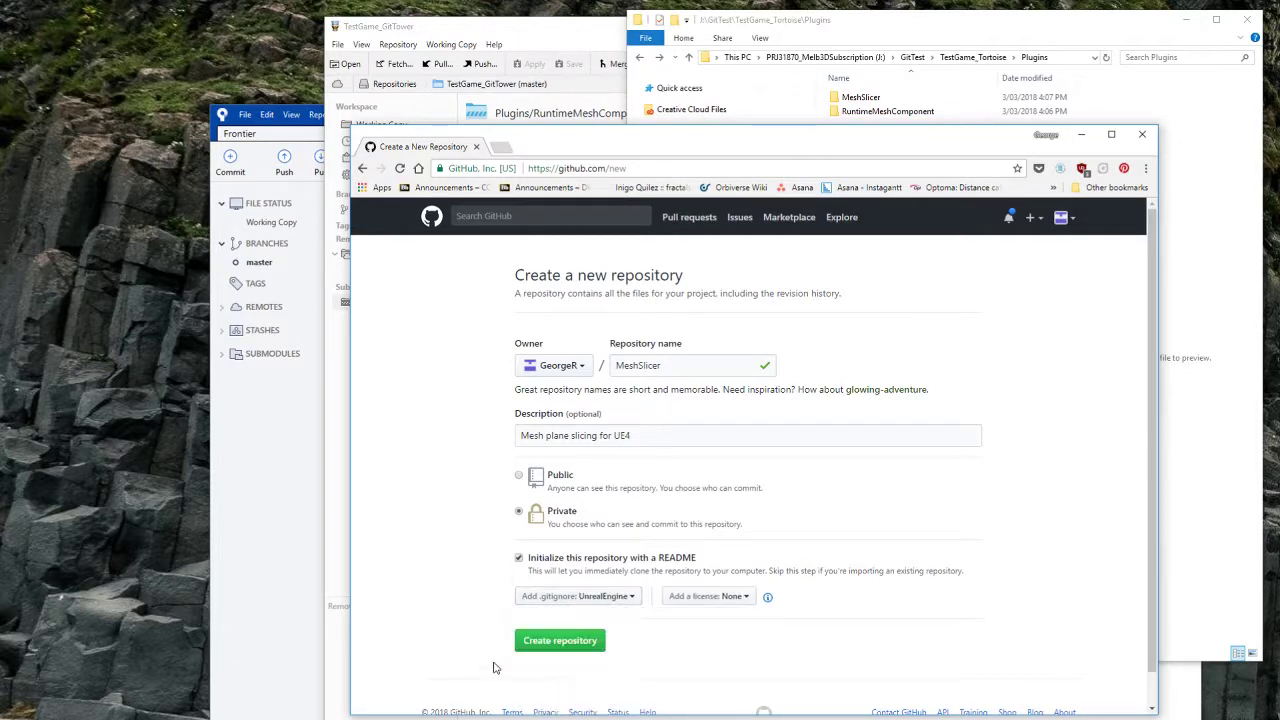
left_click(559, 641)
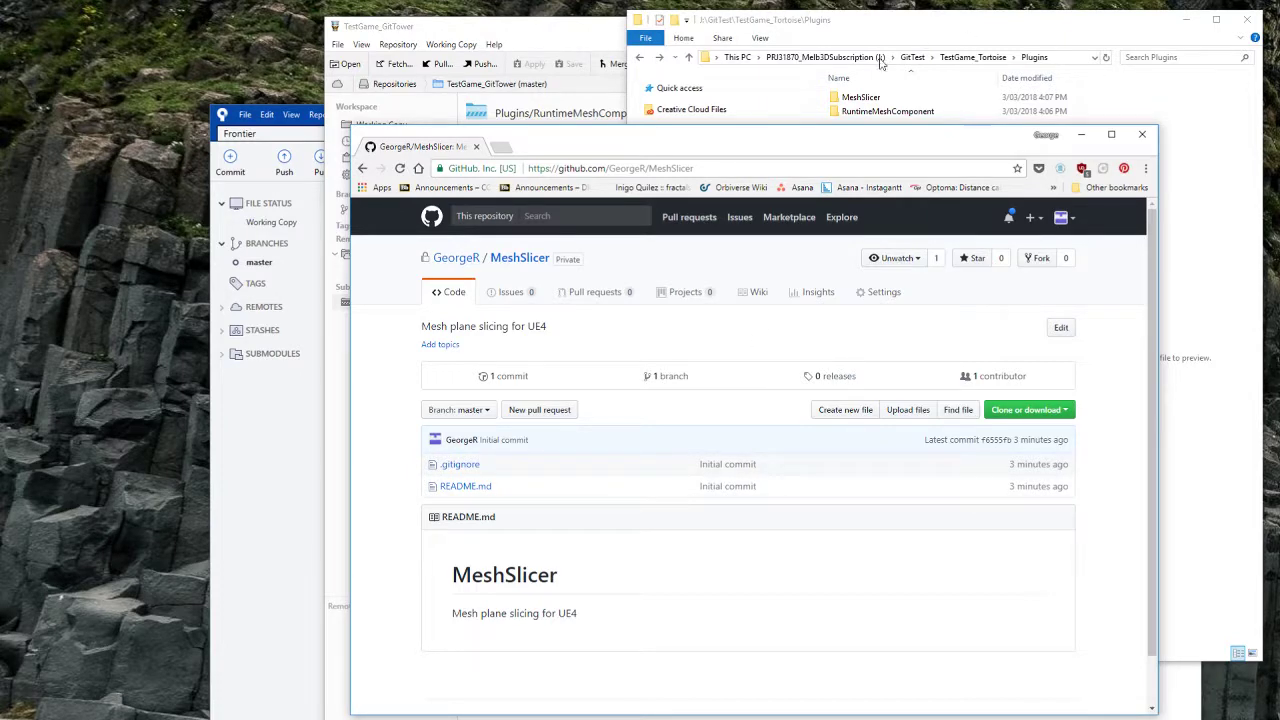
Step: Start a Git Commit to master in TestGame_Tortoise, then cancel and abandon it
left_click(1081, 134)
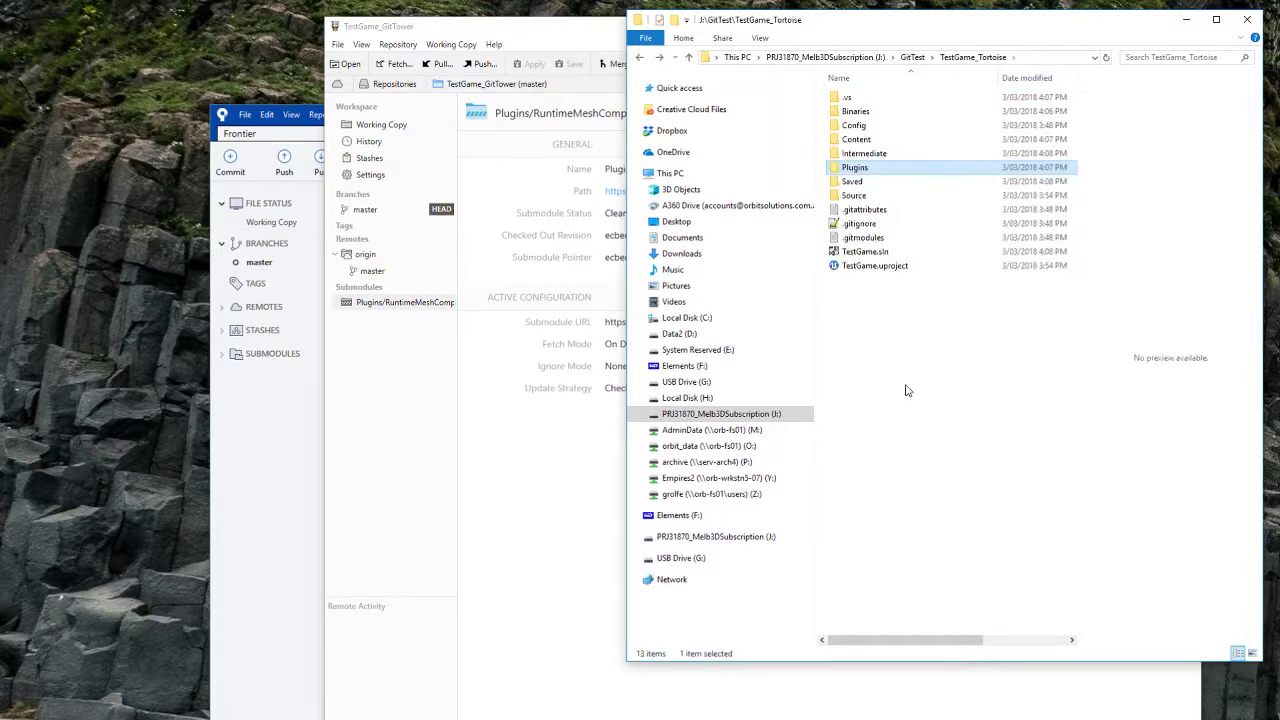
right_click(904, 347)
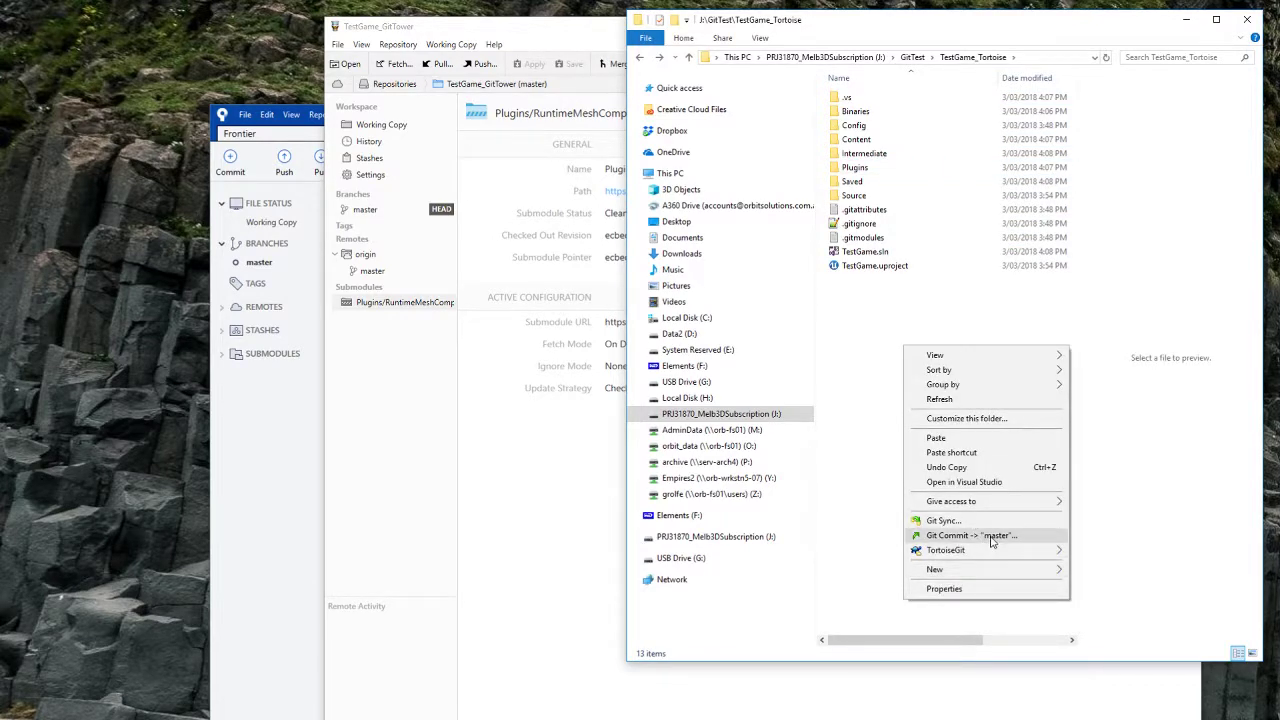
left_click(992, 538)
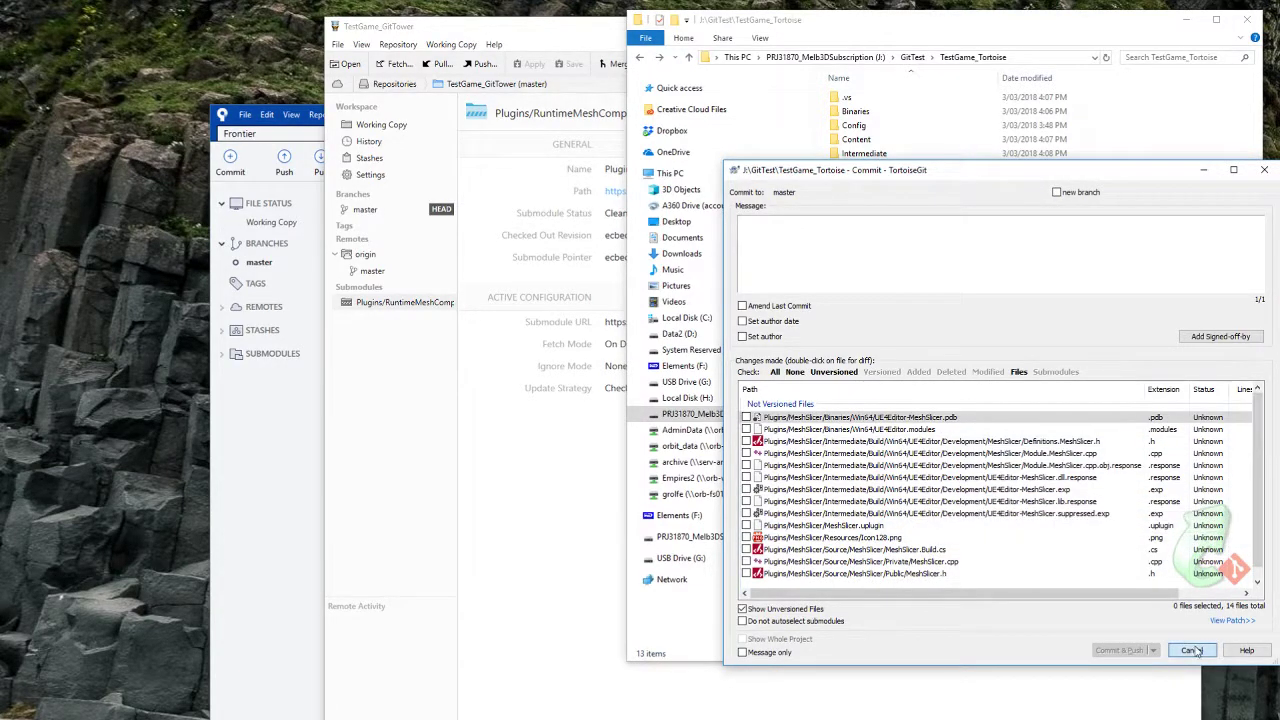
left_click(1191, 650)
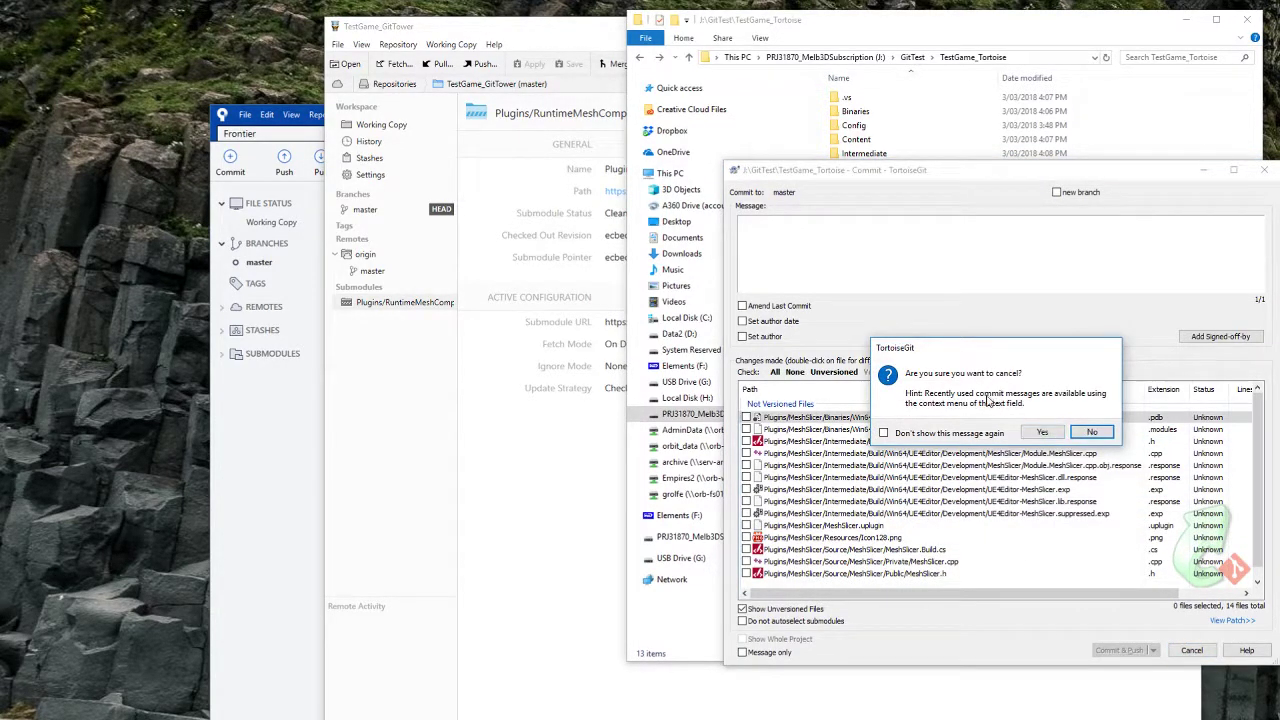
left_click(1043, 432)
Step: Open the clone's .gitignore in Notepad++ and open a second File Explorer window
right_click(872, 224)
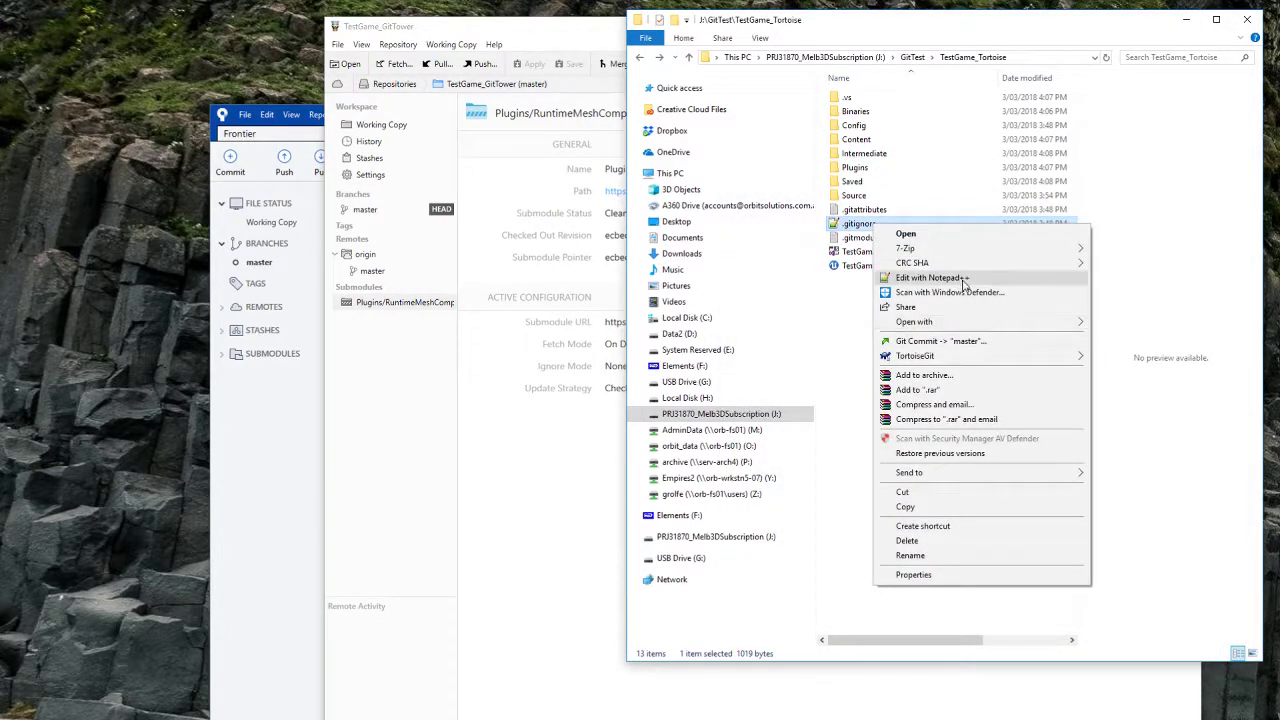
left_click(963, 285)
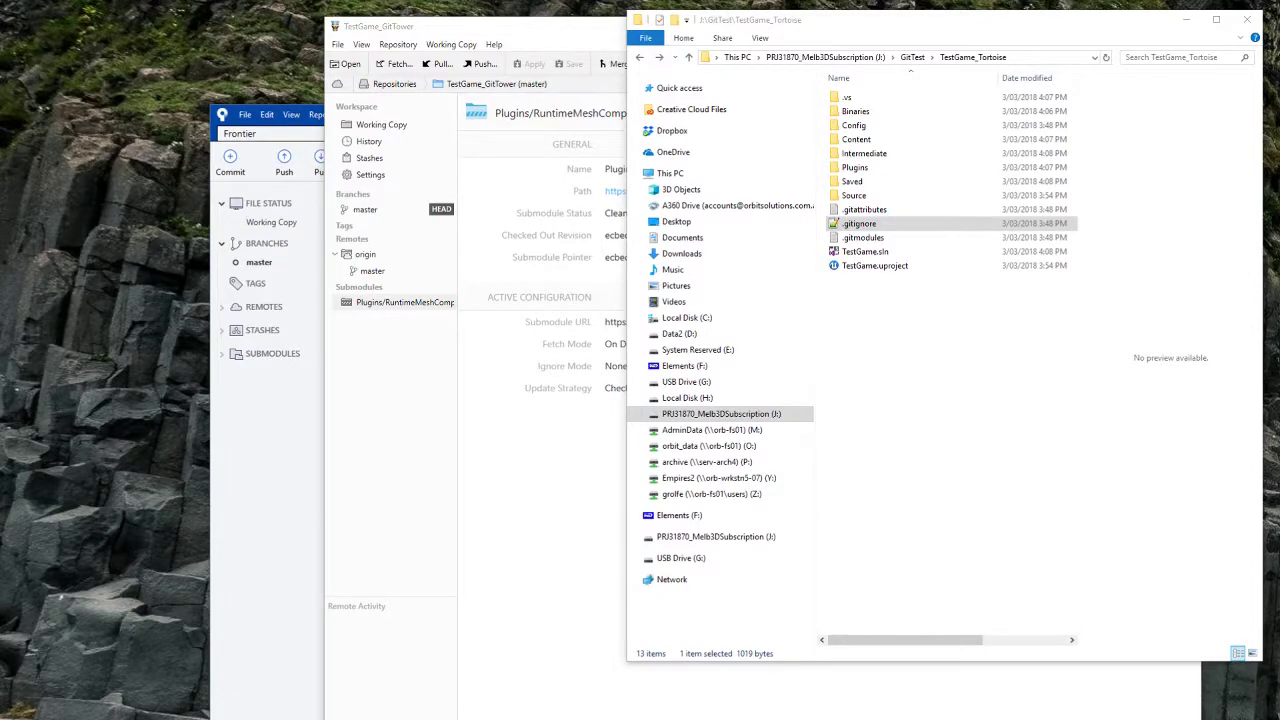
left_click(1062, 367)
key("super+e")
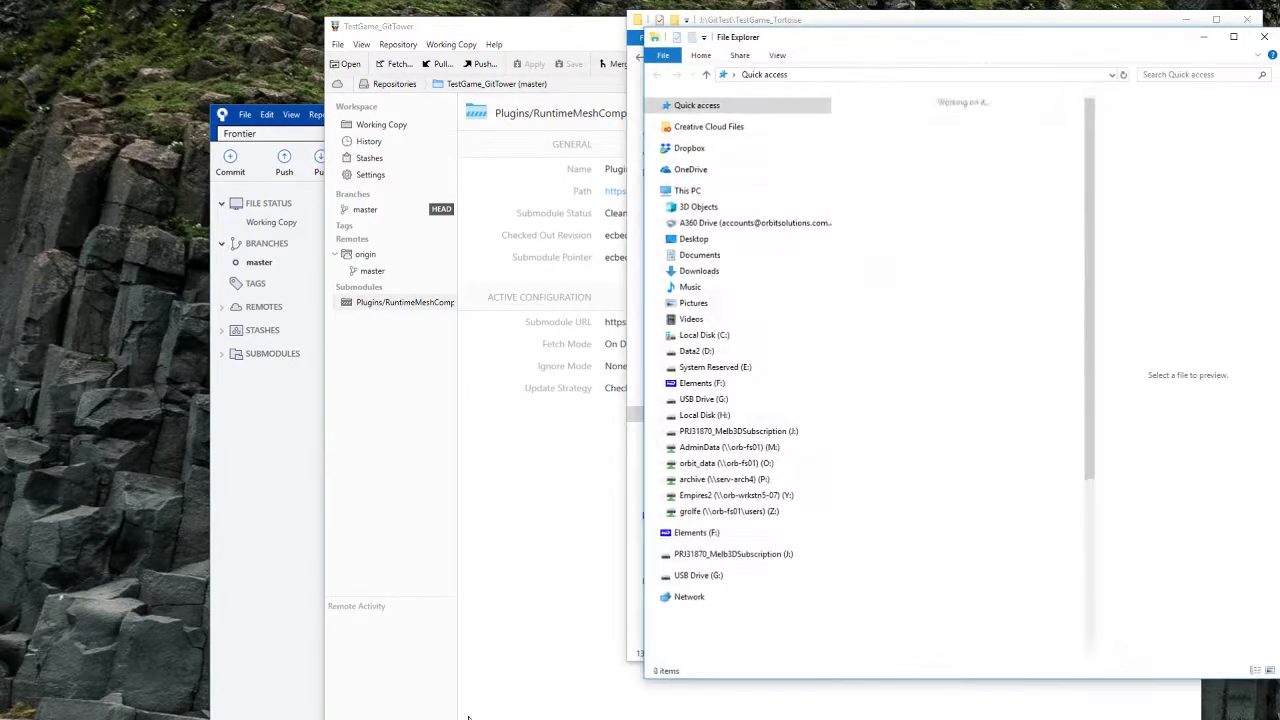
left_click_drag(882, 50, 1279, 50)
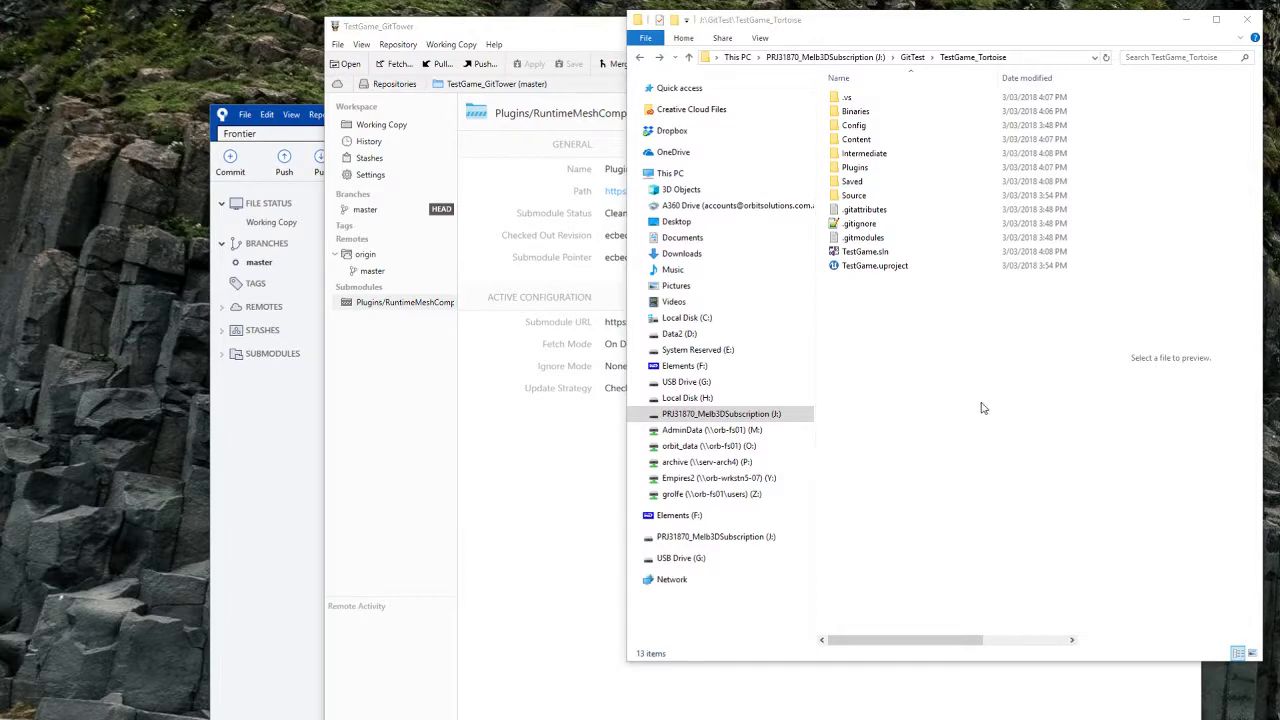
Step: Commit .gitignore and the MeshSlicer files as 'added meshslicer' and push; push fails with AggregateException
right_click(978, 326)
left_click(1035, 515)
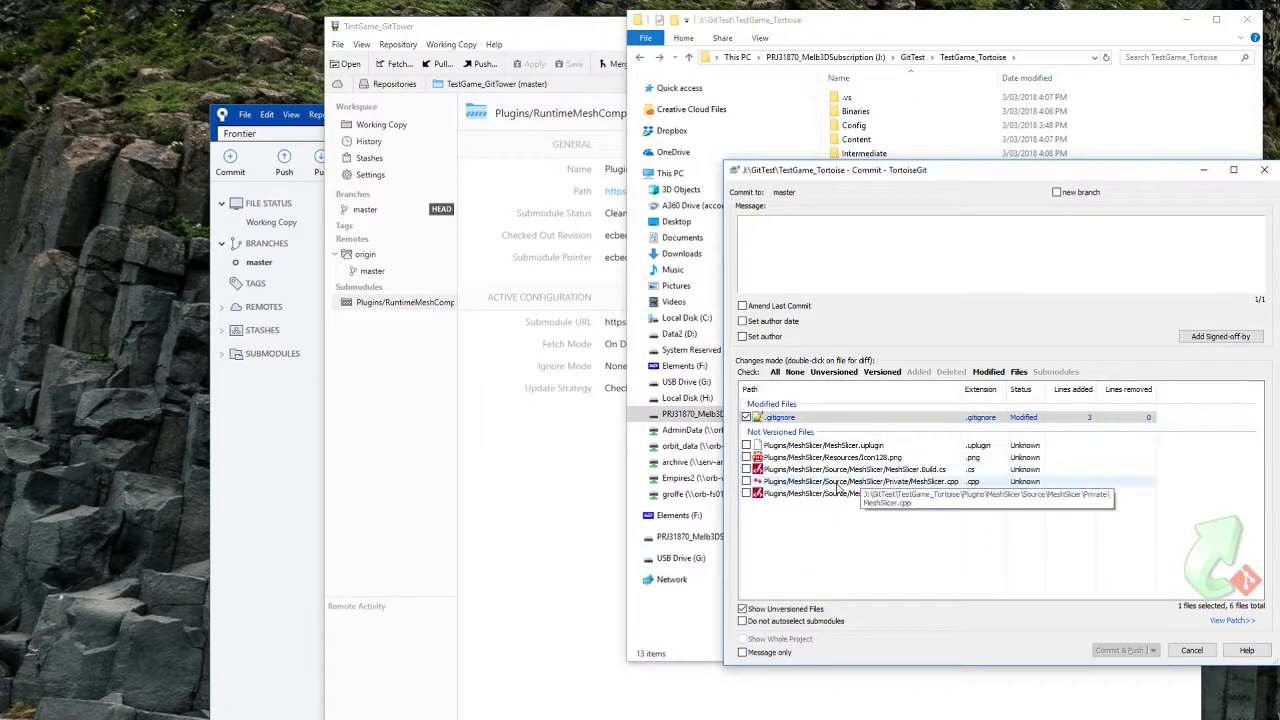
left_click(846, 494)
left_click(864, 446, "shift")
key("space")
left_click(1052, 279)
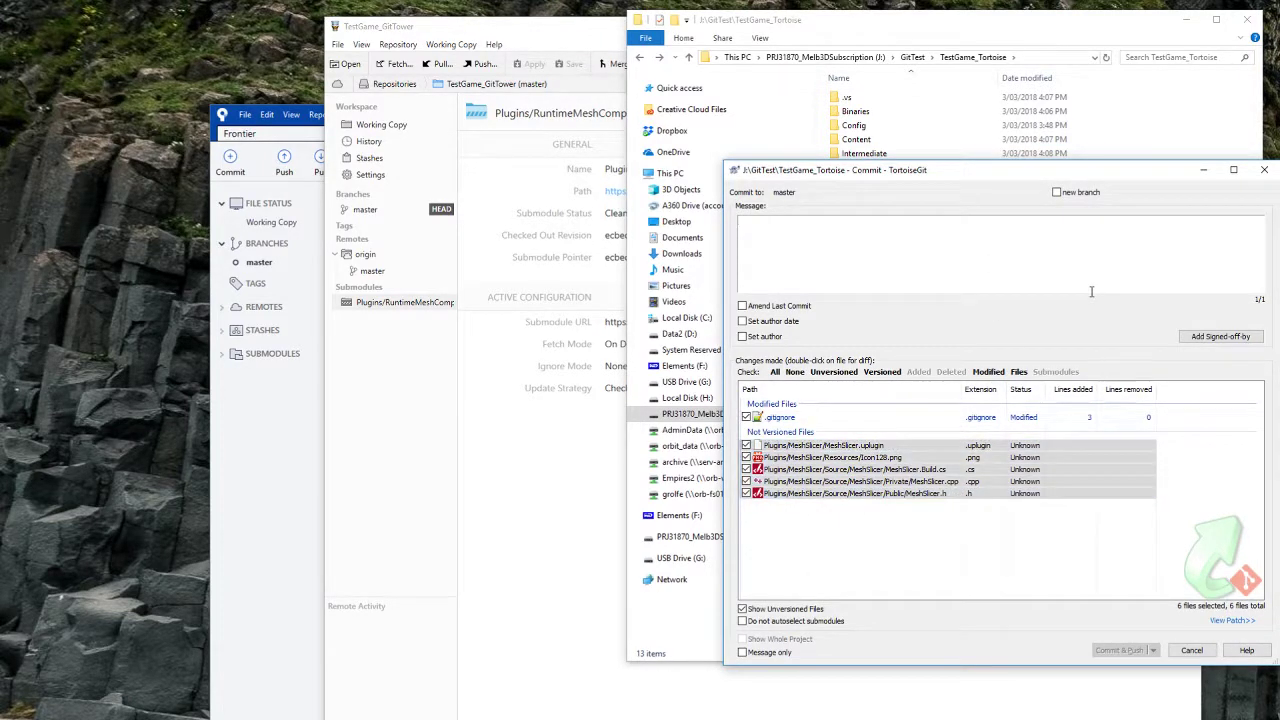
type("a")
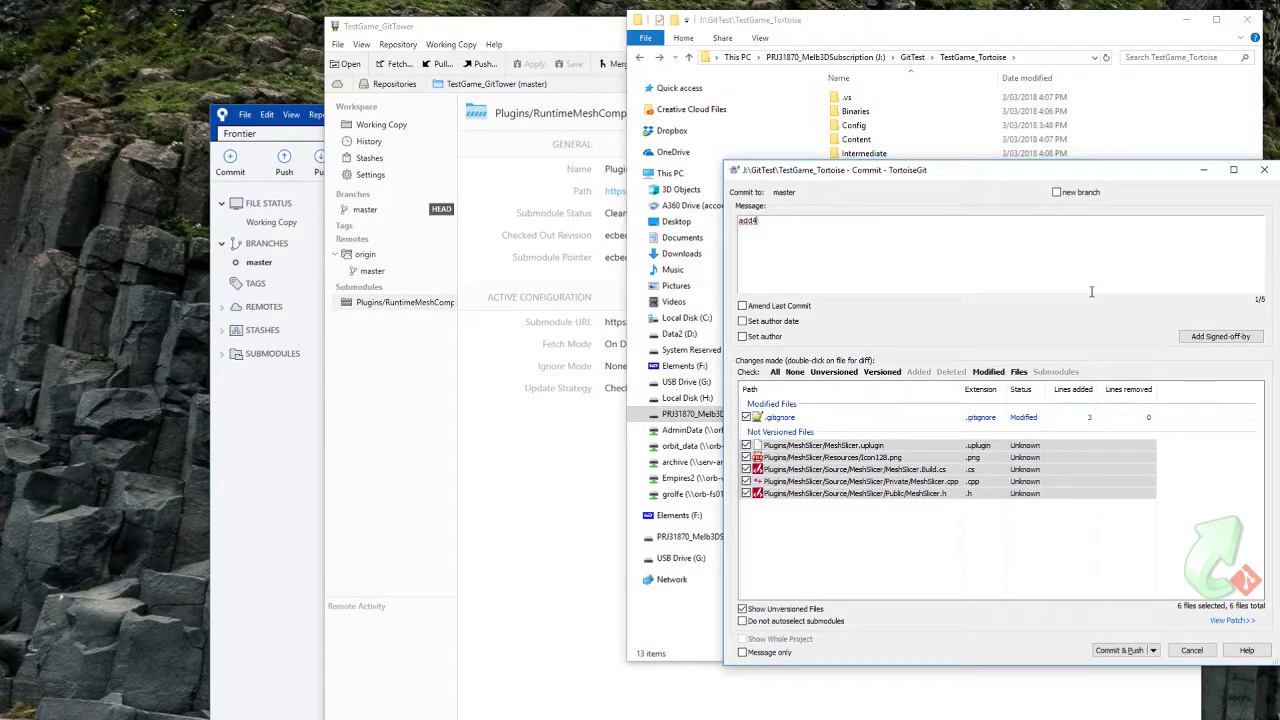
type("dded meshslicer")
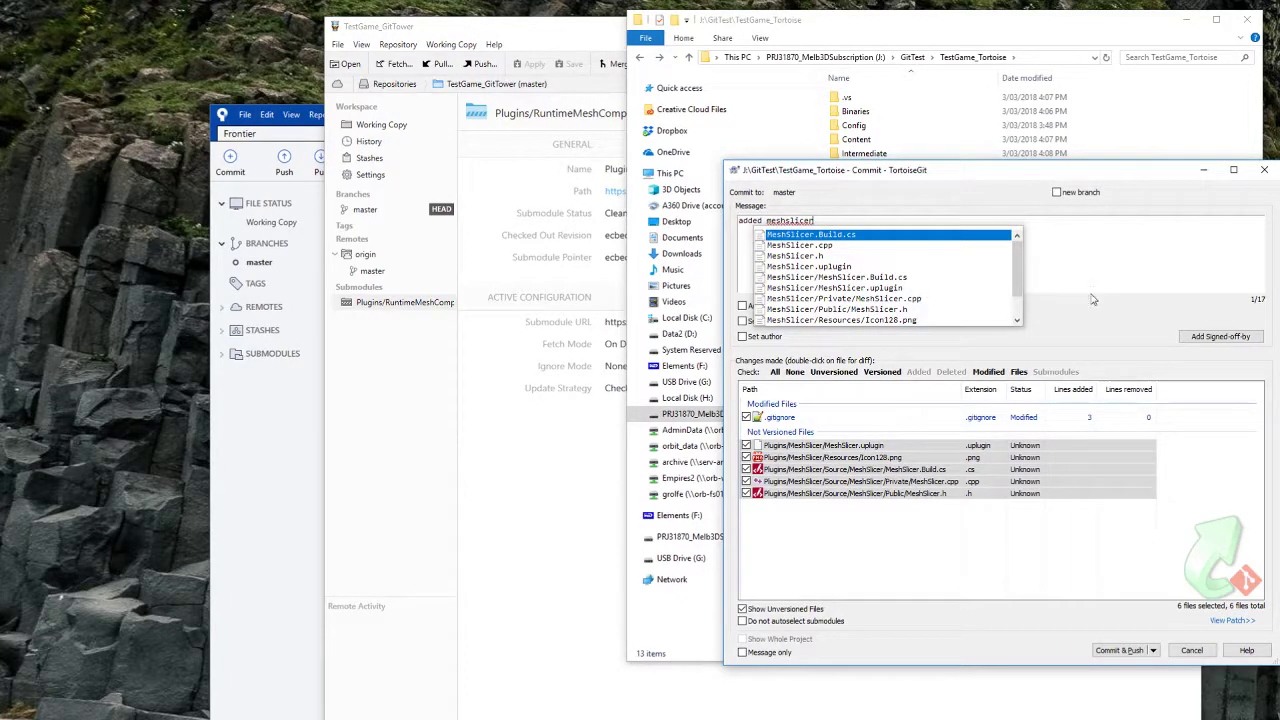
key("Escape")
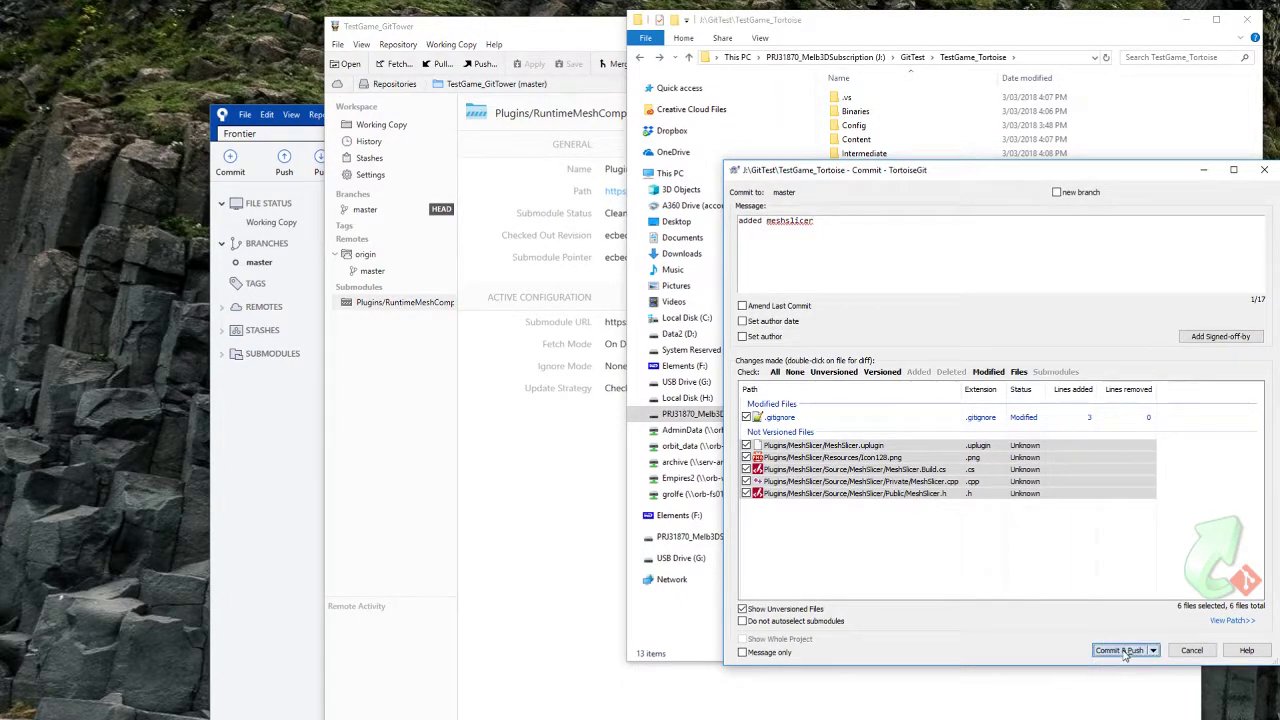
left_click(1120, 651)
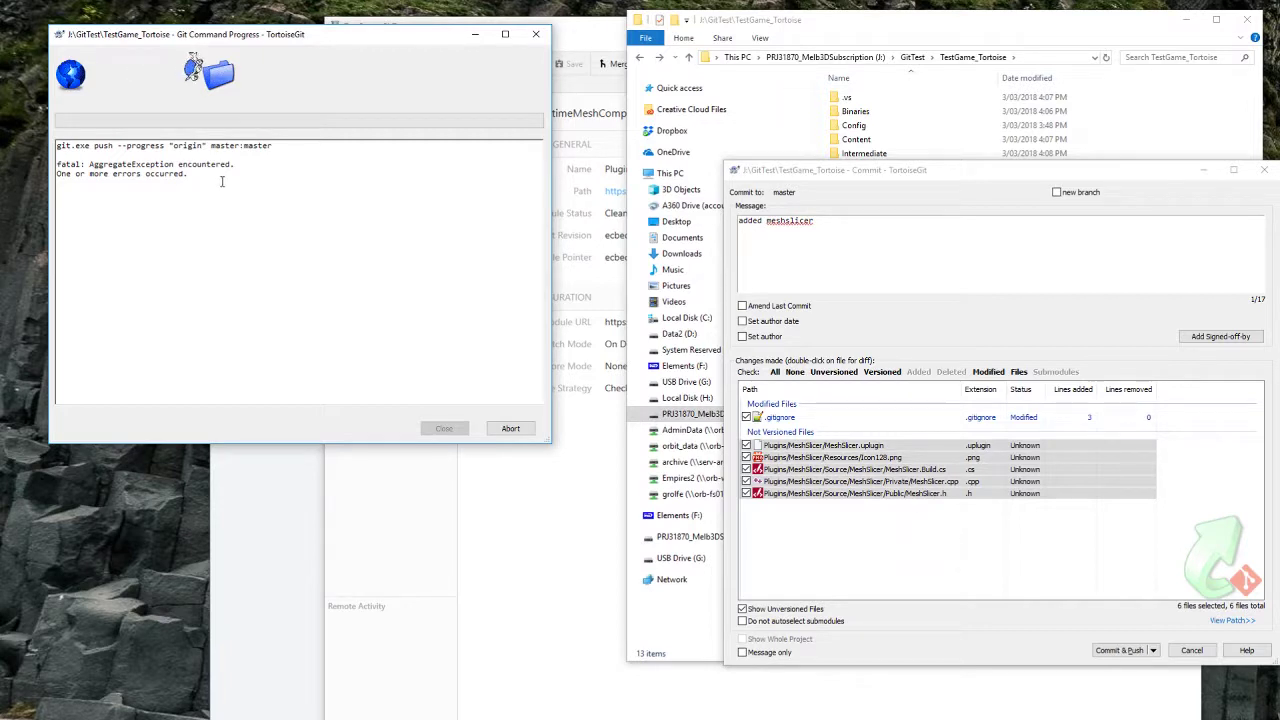
left_click_drag(240, 174, 57, 164)
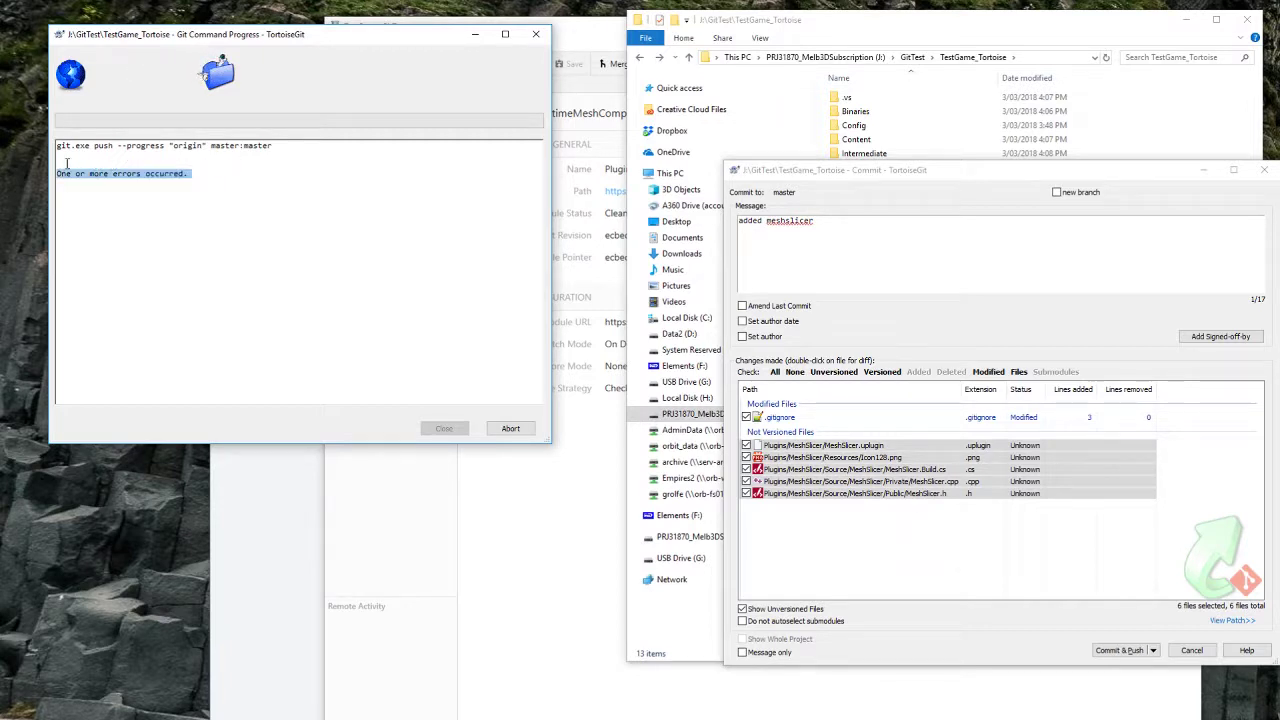
left_click(921, 36)
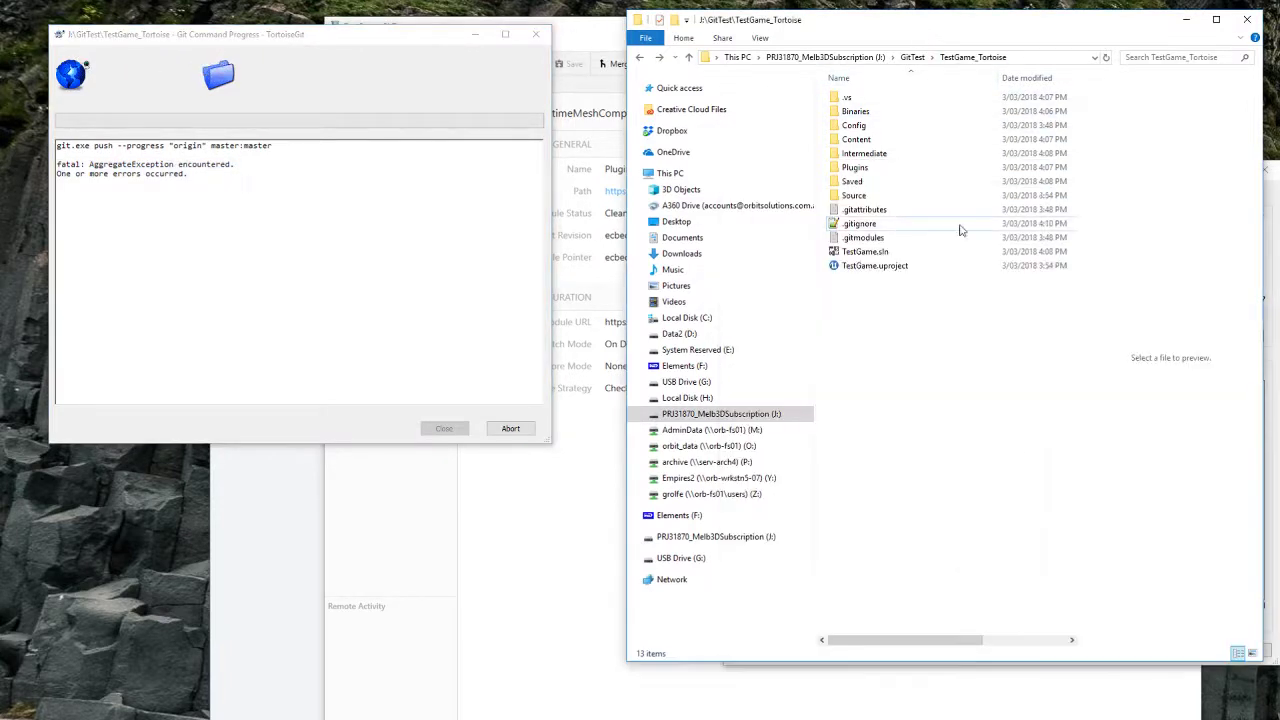
Step: Replace the .gitignore in TestGame_SourceTree and TestGame_GitTower with the Tortoise clone's copy
left_click(858, 224)
left_click(886, 185)
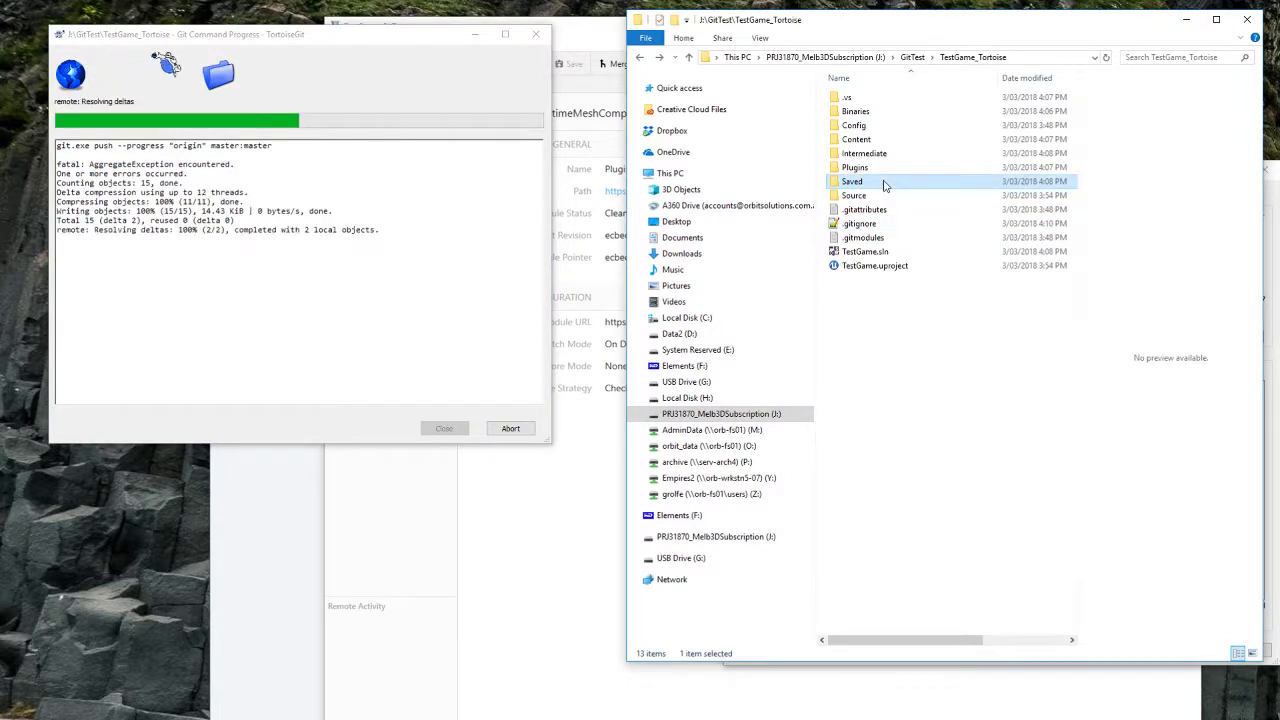
key("BackSpace")
double_click(882, 126)
key("ctrl+v")
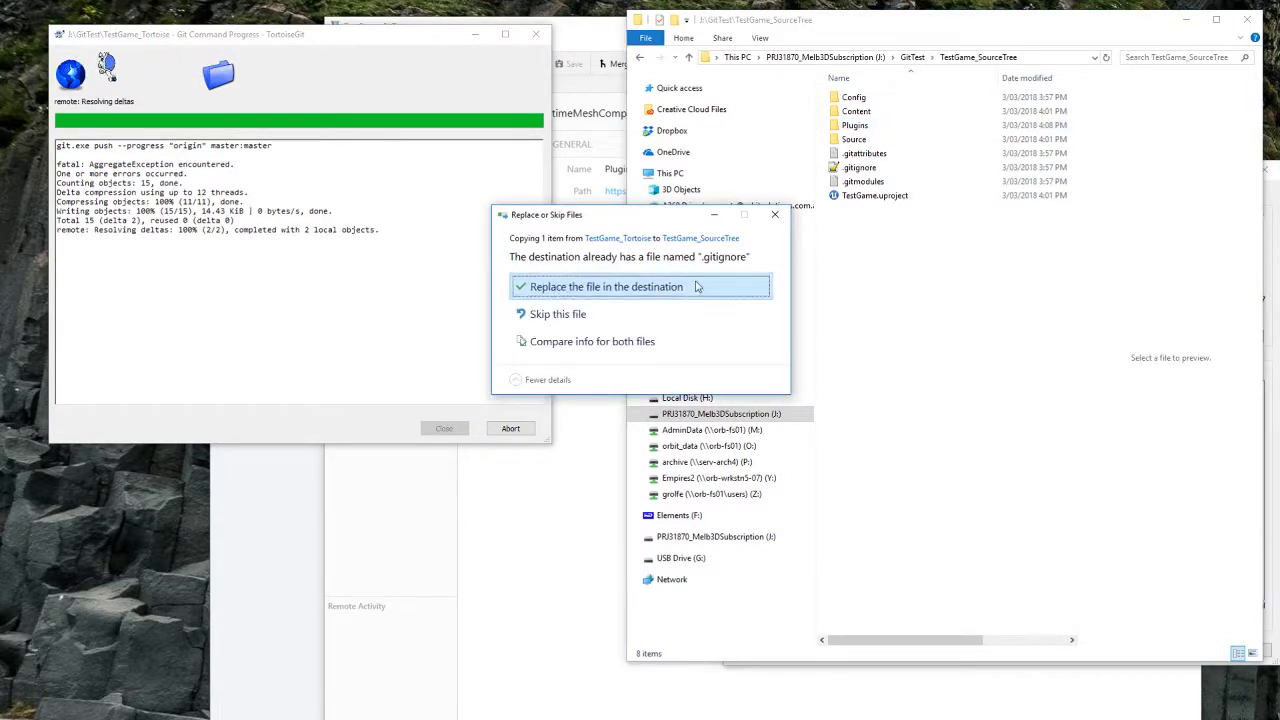
left_click(734, 286)
key("BackSpace")
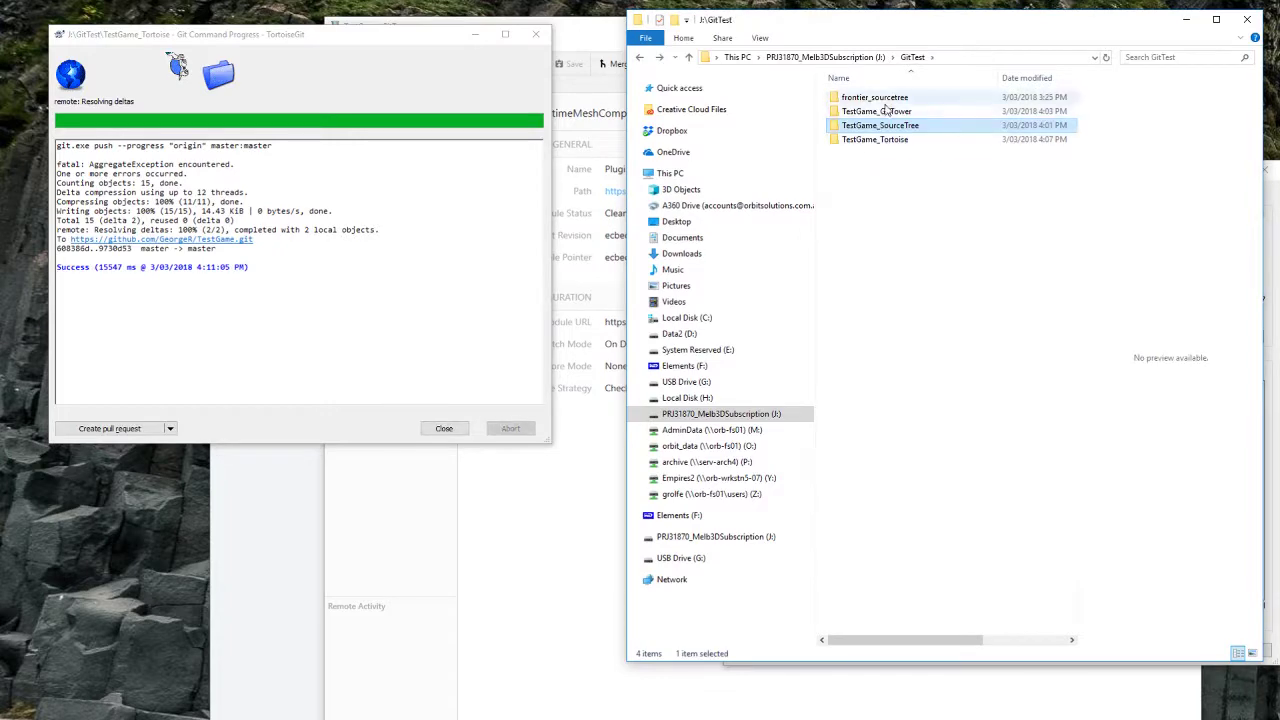
double_click(886, 111)
key("ctrl+v")
left_click(655, 288)
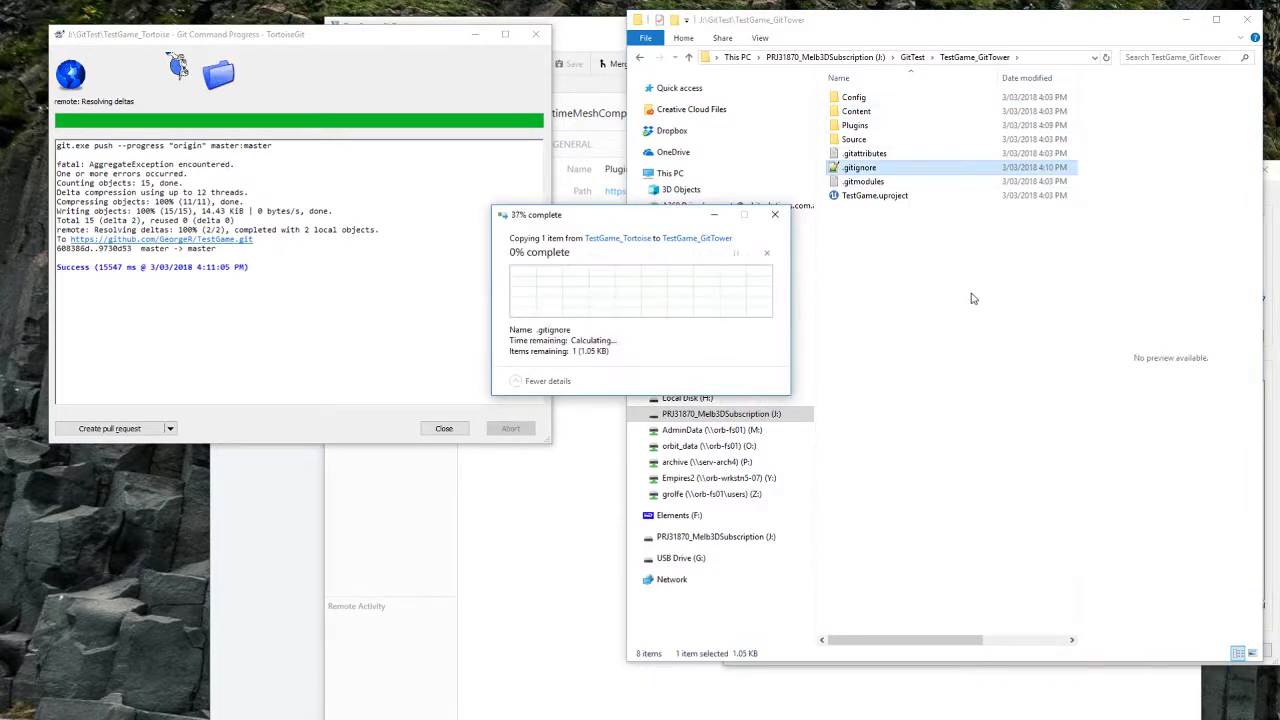
left_click(958, 296)
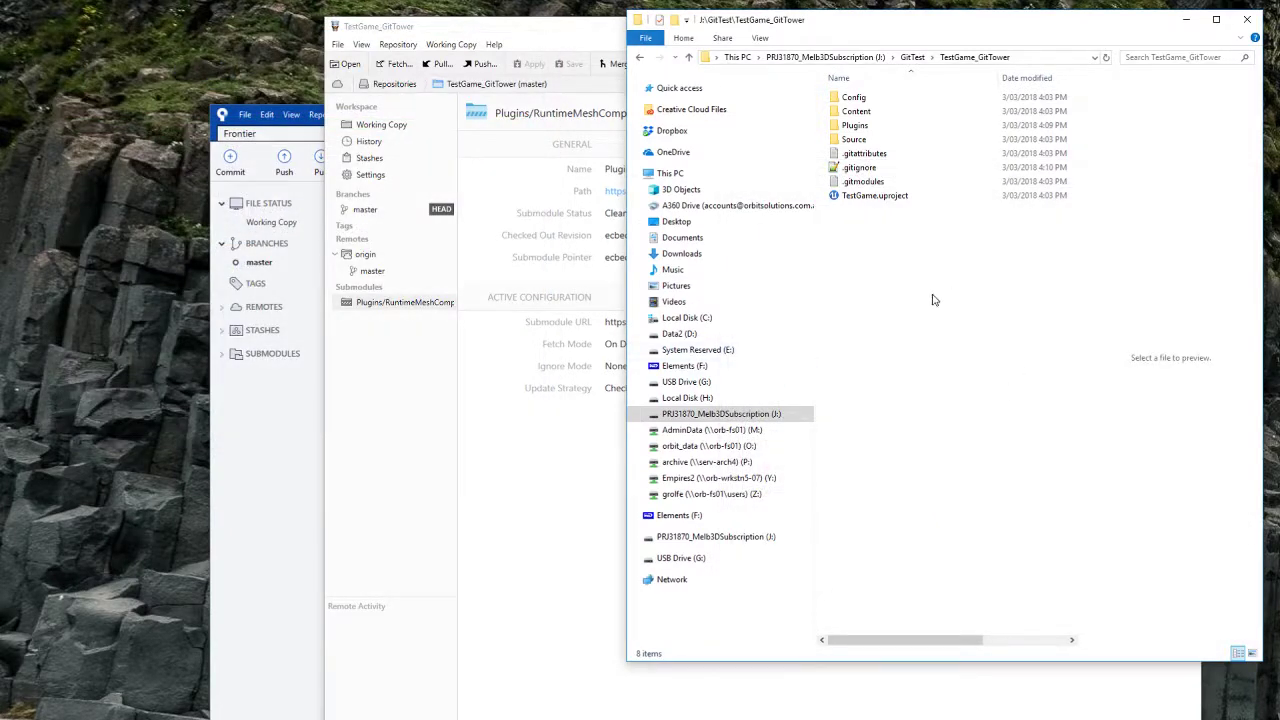
Step: Rename TestGame_Tortoise\Plugins\MeshSlicer to MeshSlicer_
key("alt+Up")
double_click(858, 140)
left_click(866, 167)
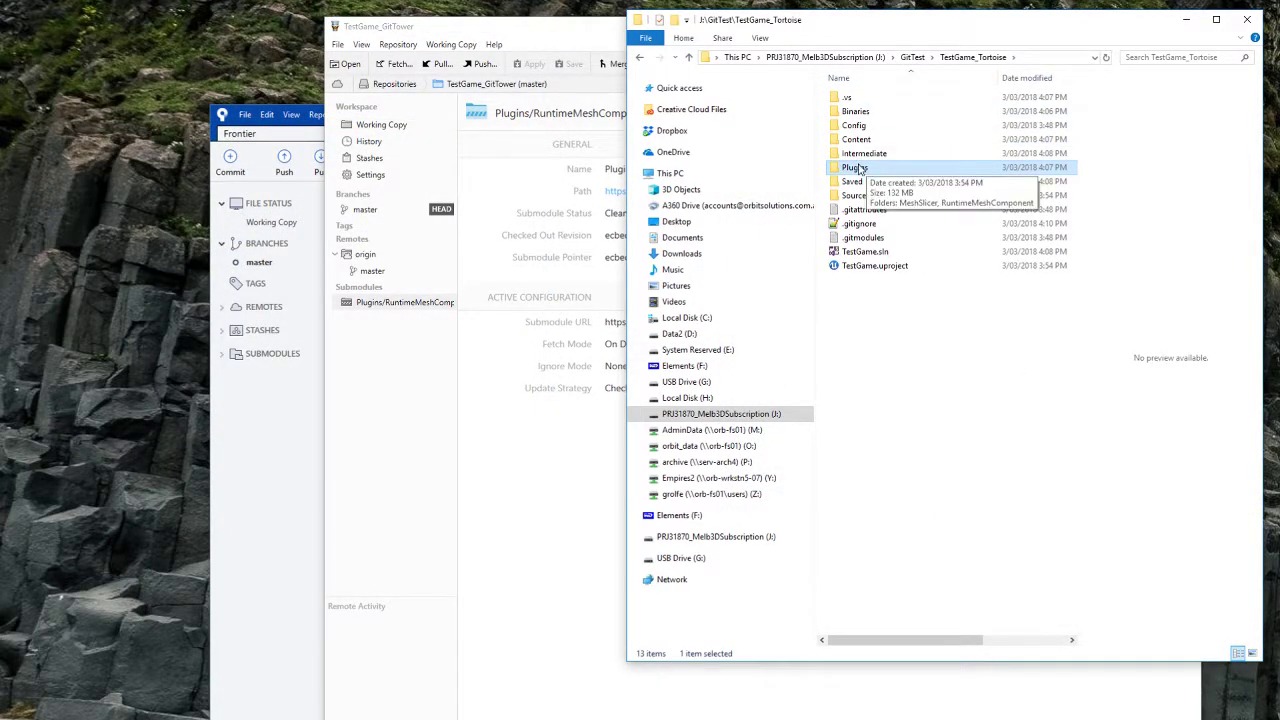
double_click(866, 167)
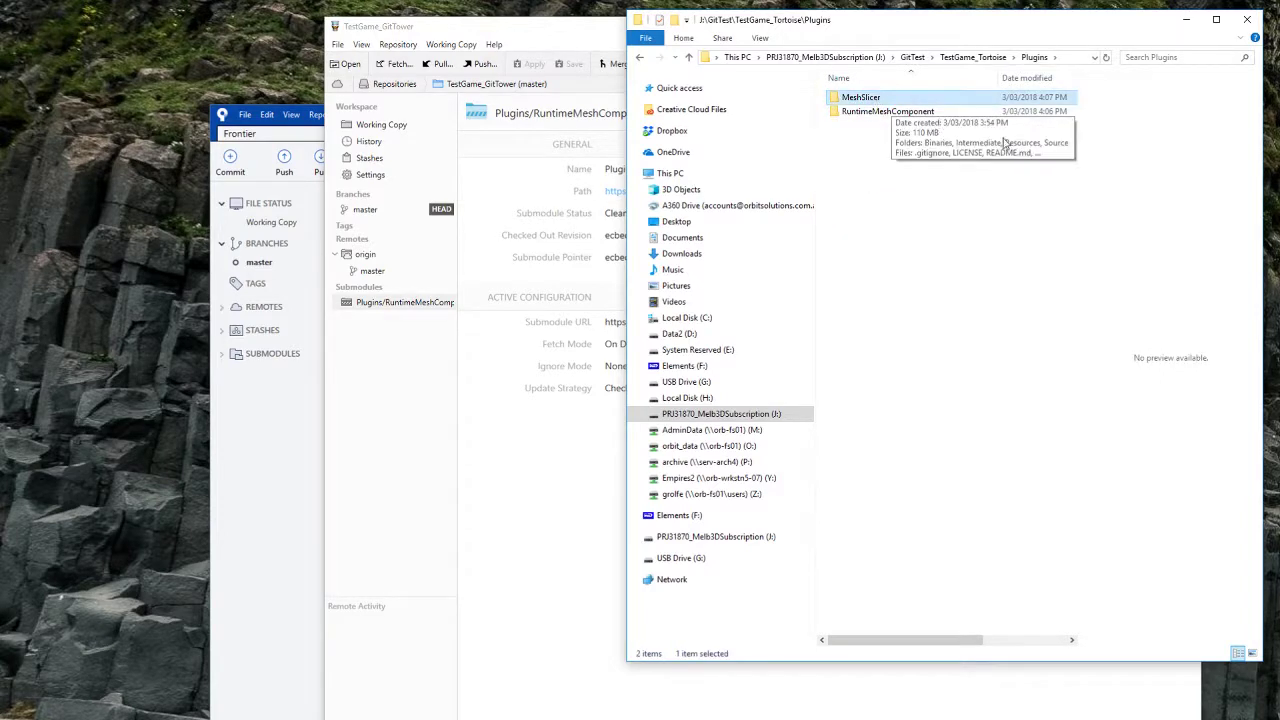
left_click(870, 97)
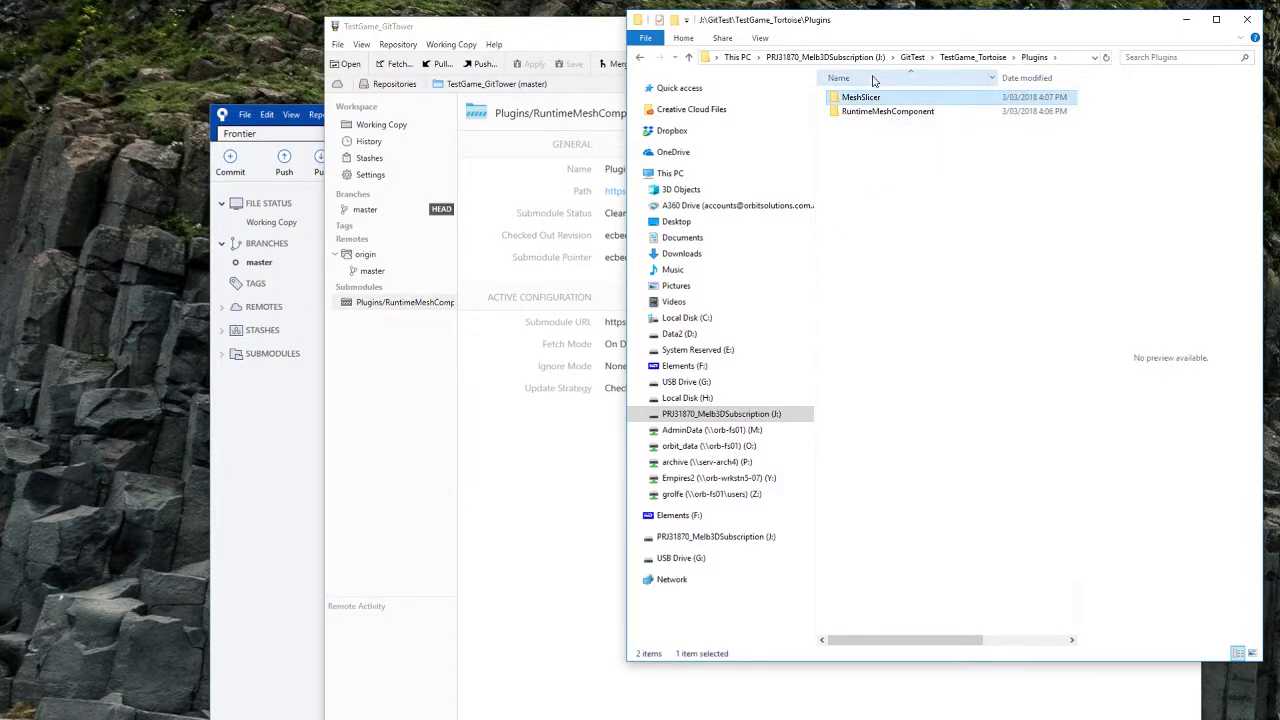
key("F2")
key("Return")
right_click(866, 153)
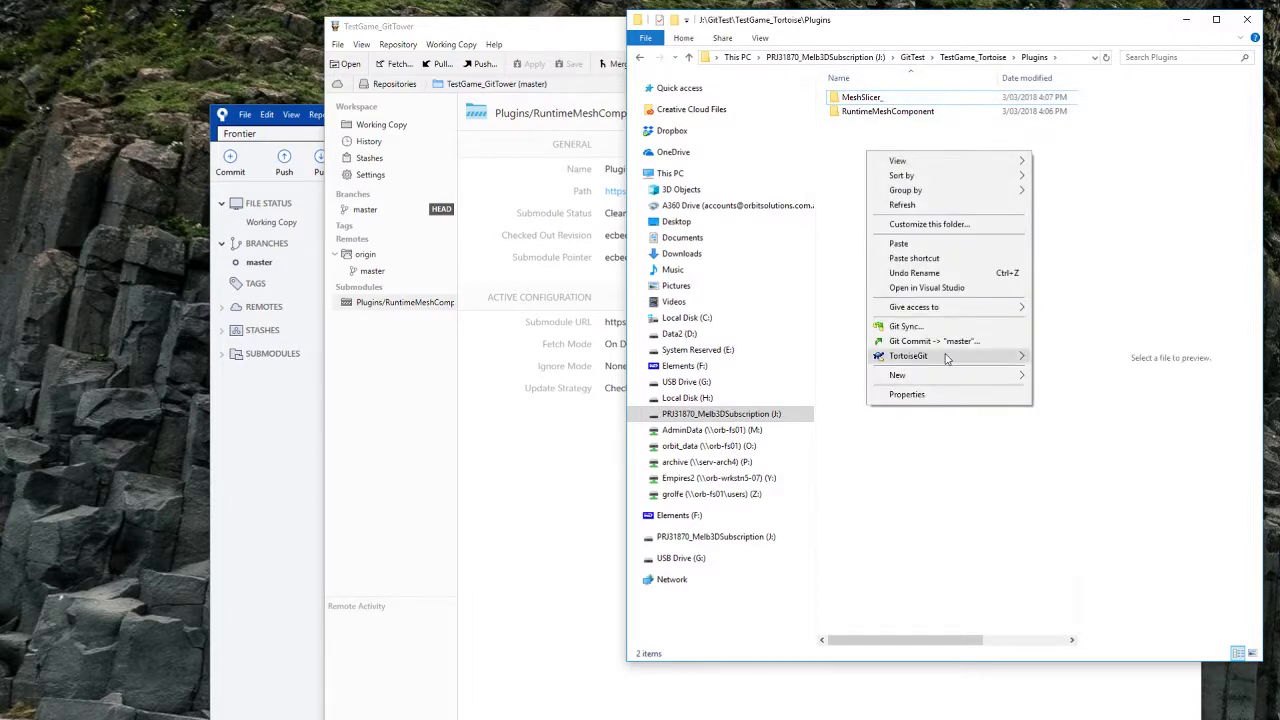
mouse_move(948, 357)
left_click(1108, 698)
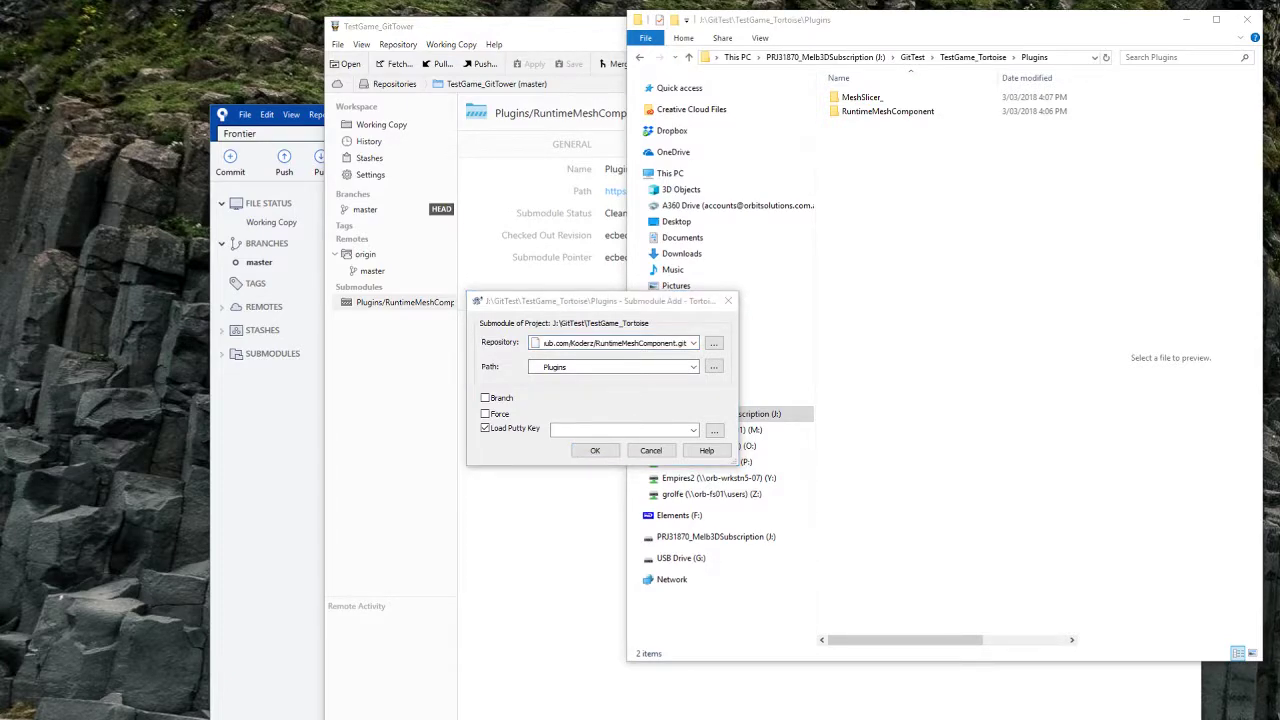
key("alt+Tab")
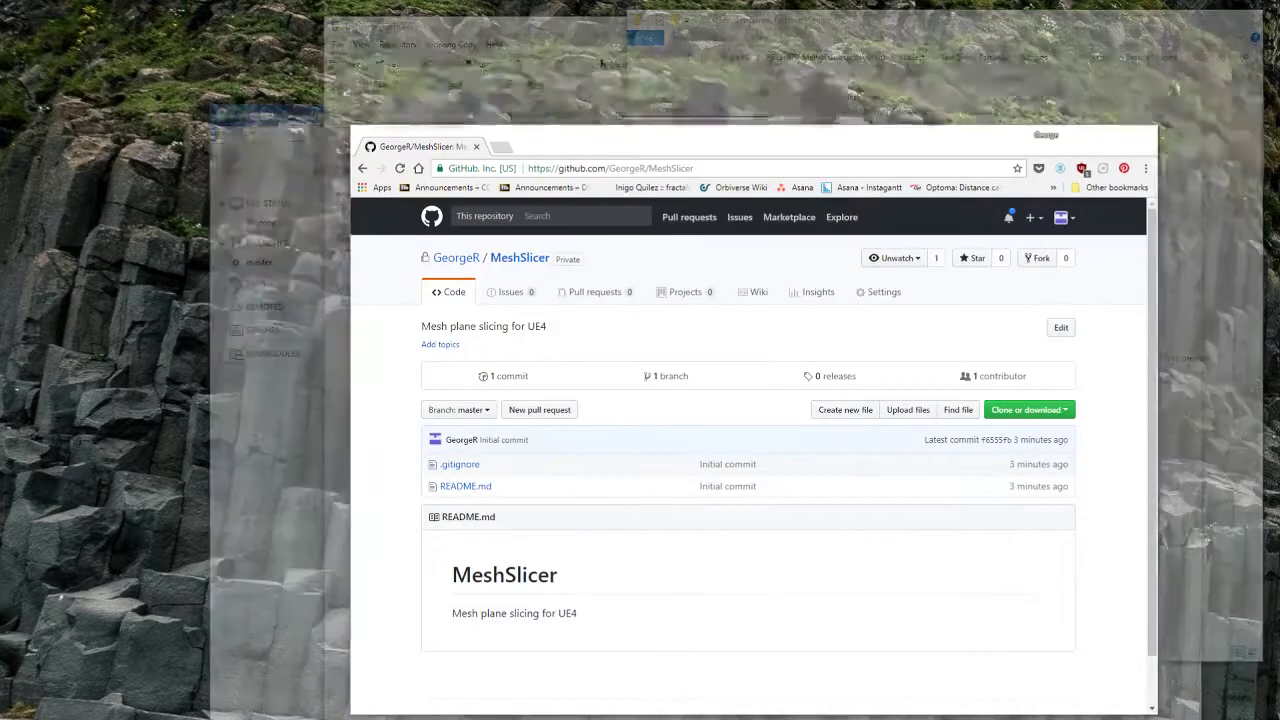
left_click(1040, 410)
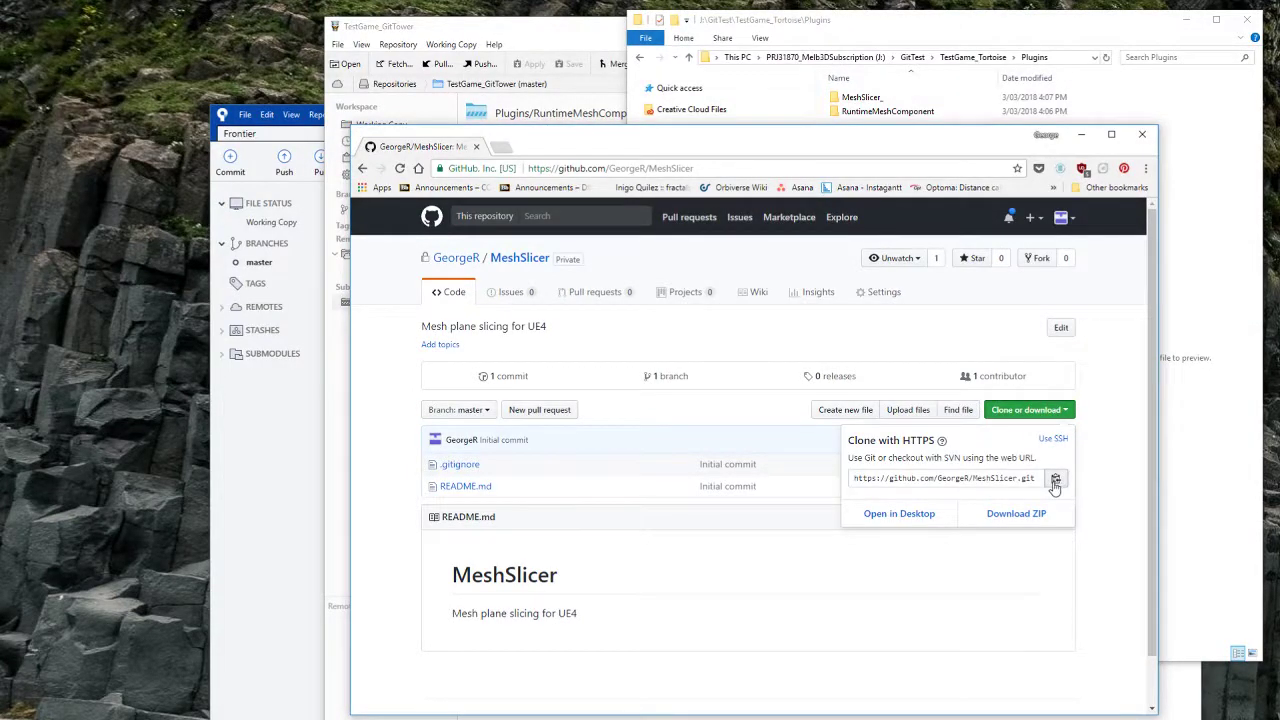
left_click(1054, 485)
left_click(1081, 135)
left_click(630, 343)
key("ctrl+a")
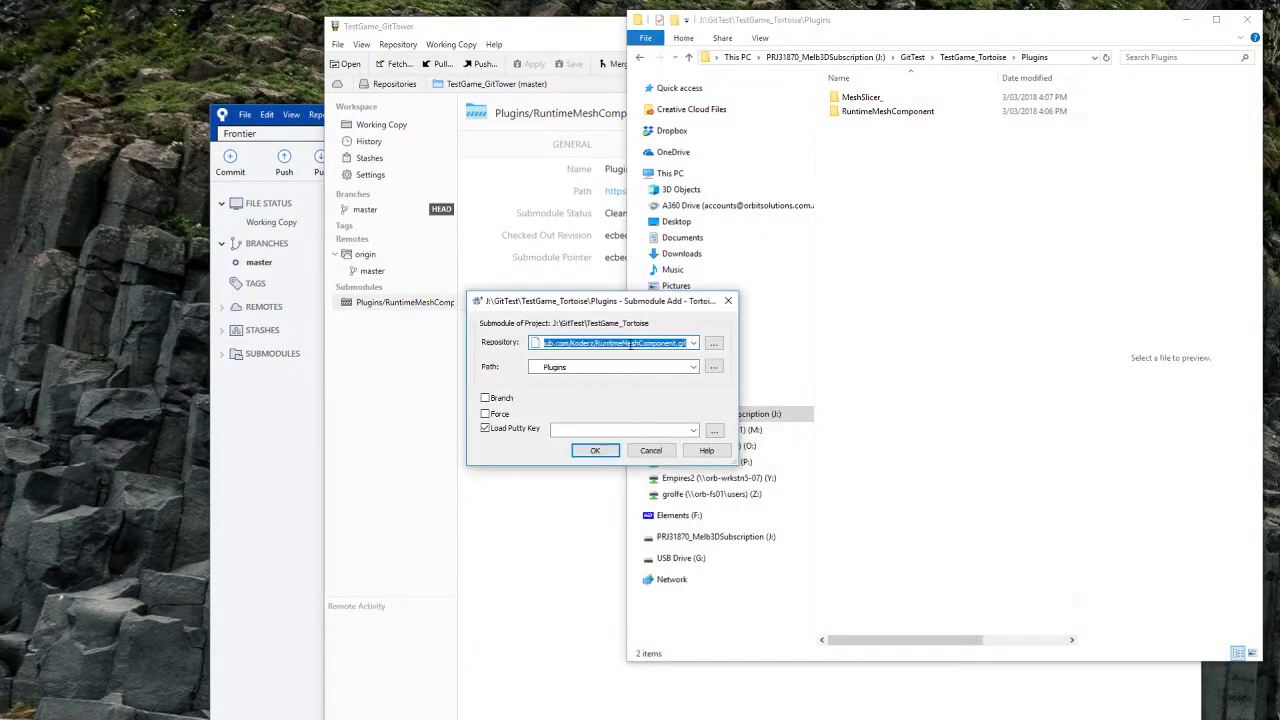
type("https://github.com/GeorgeR/MeshSlicer.git")
left_click(640, 368)
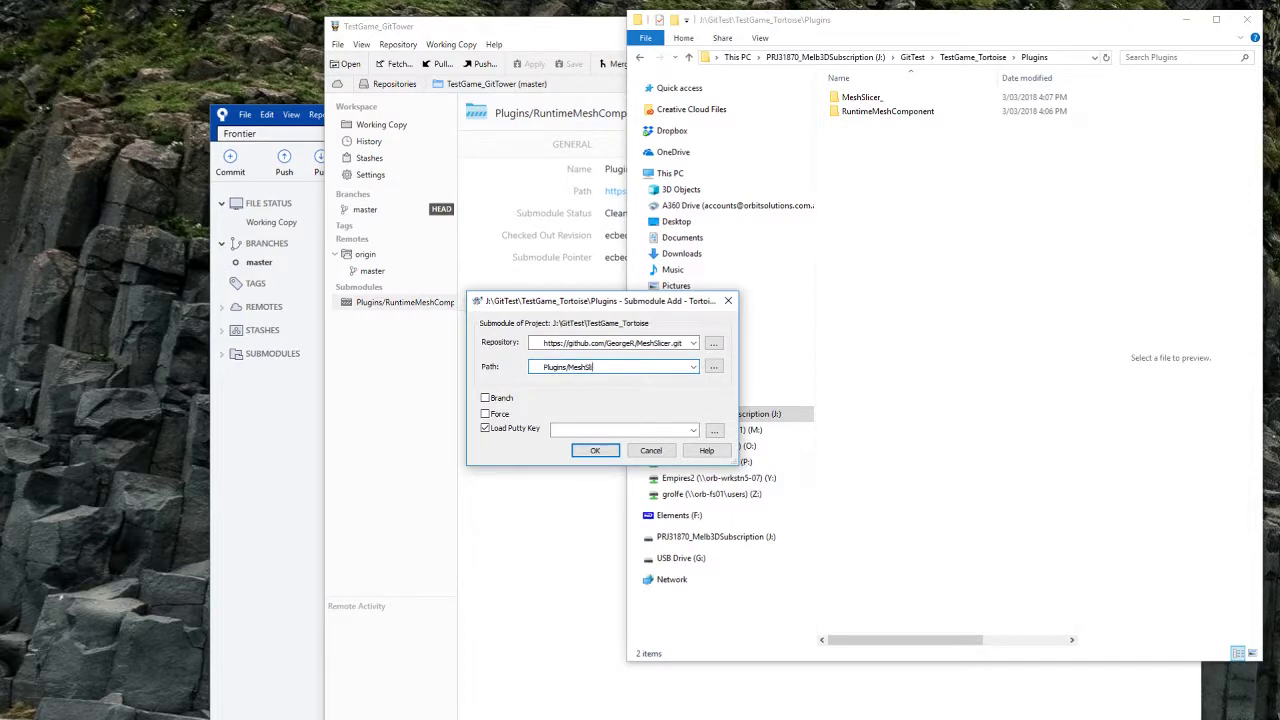
left_click(600, 450)
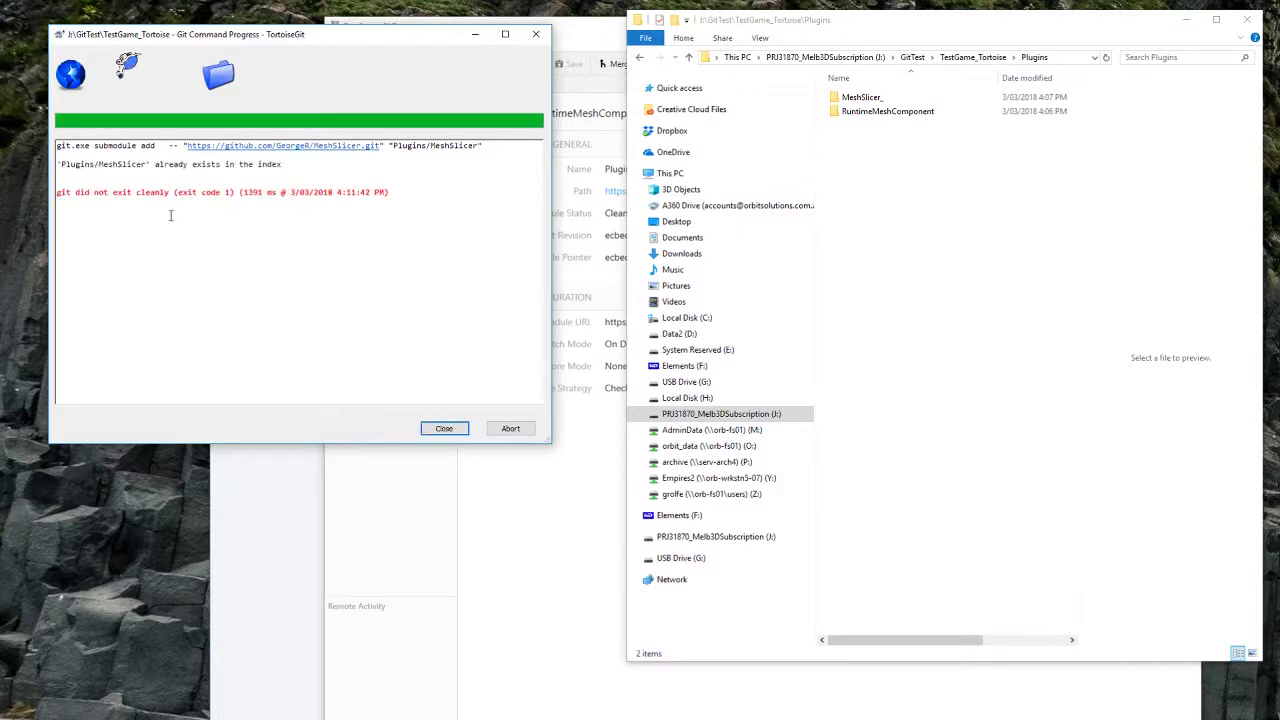
left_click(446, 432)
right_click(864, 162)
mouse_move(958, 372)
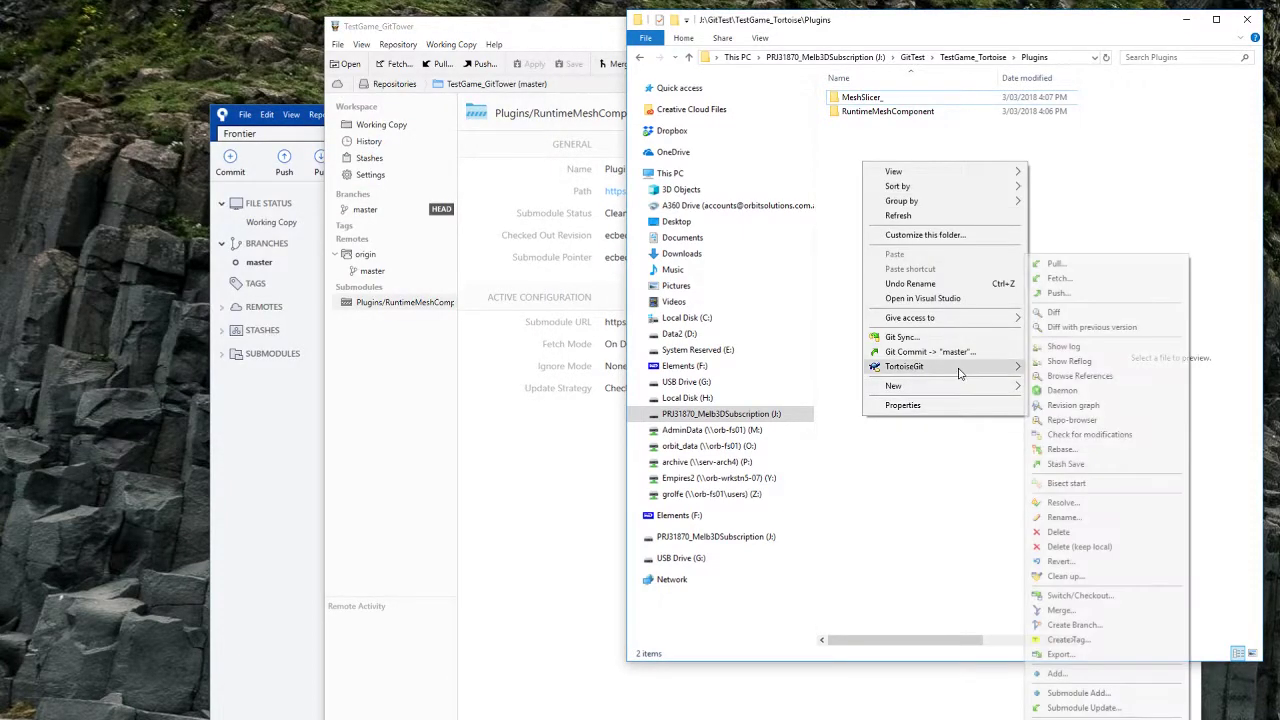
left_click(1078, 693)
double_click(602, 367)
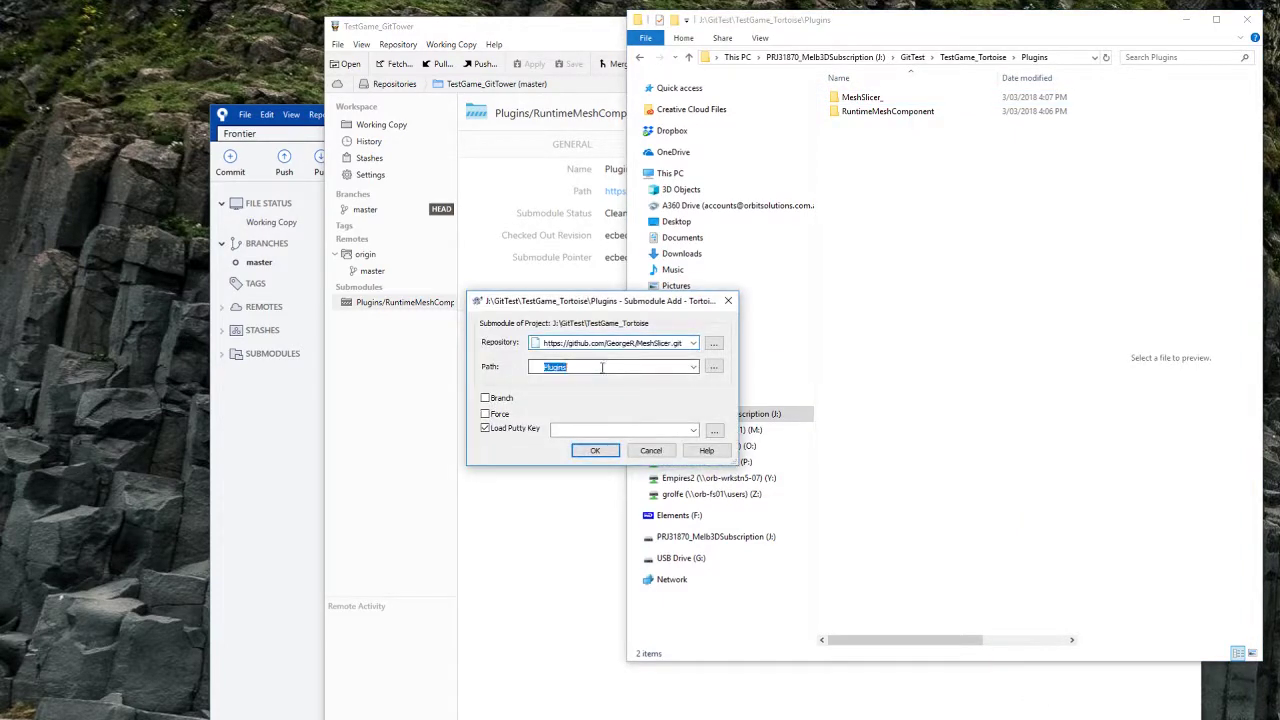
left_click(620, 365)
left_click(595, 452)
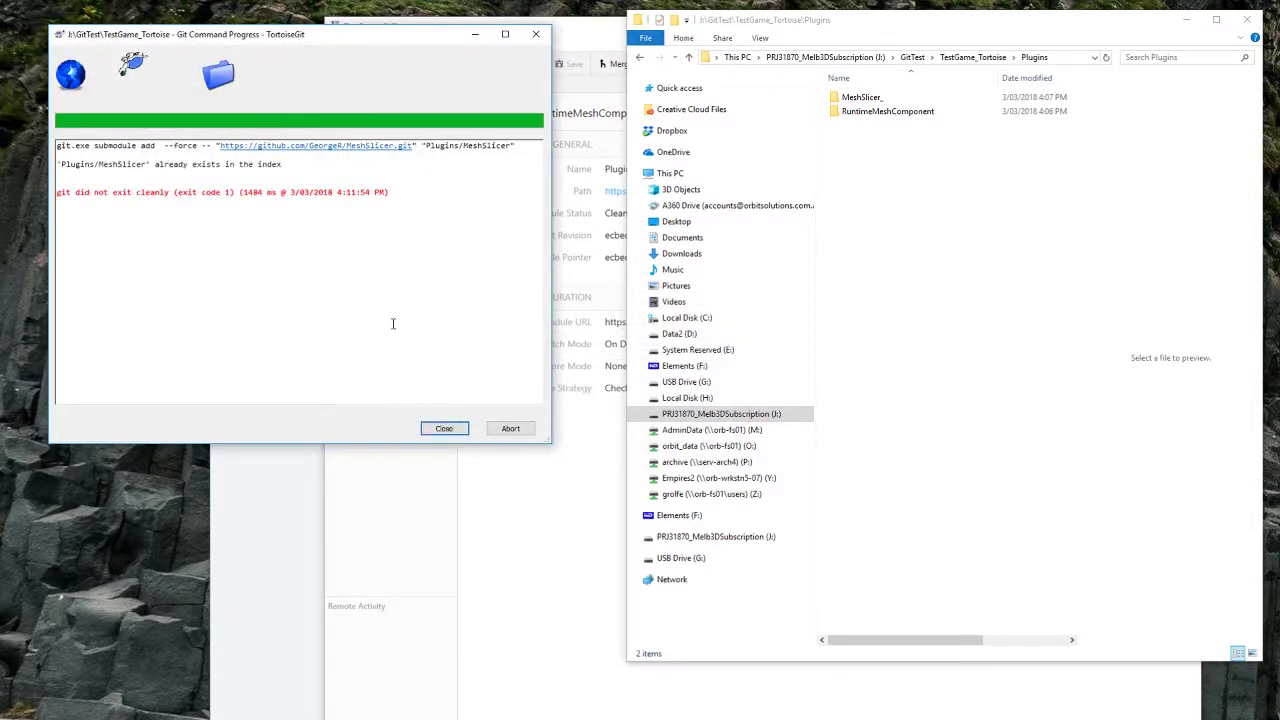
left_click(444, 428)
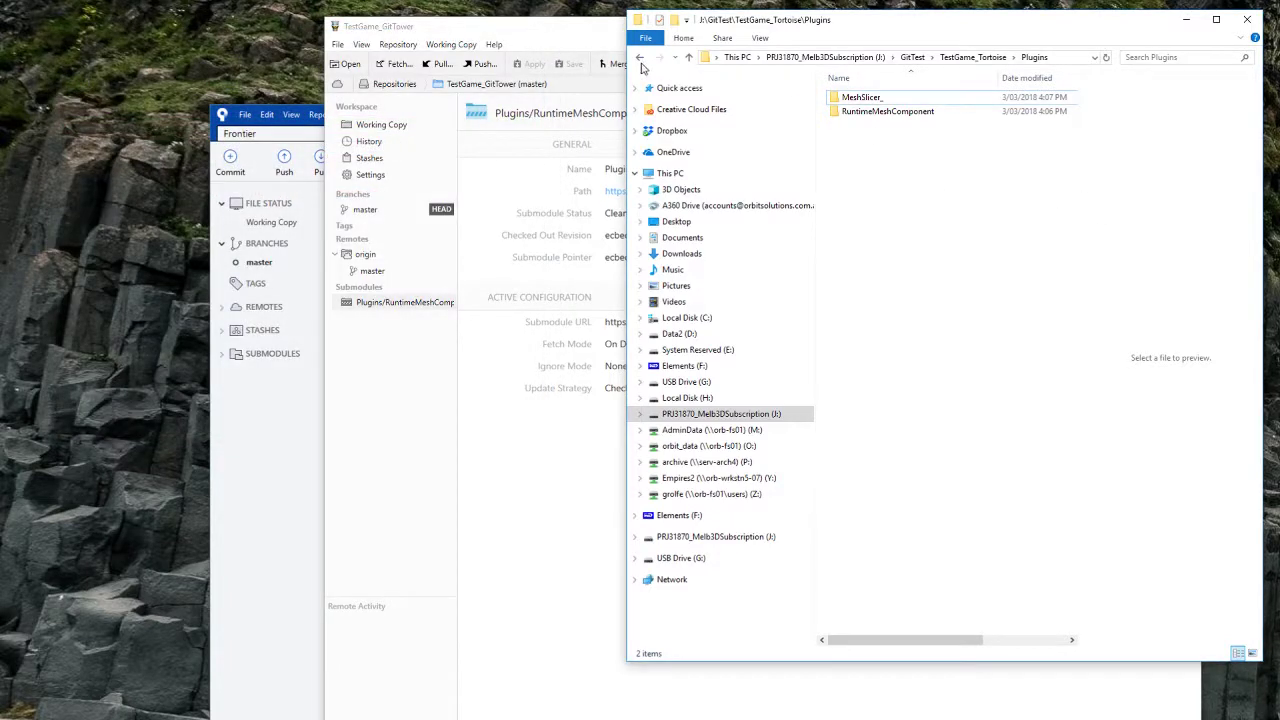
Step: Commit the MeshSlicer file deletions as 'removed meshslicer' and push to origin master
left_click(640, 58)
right_click(865, 315)
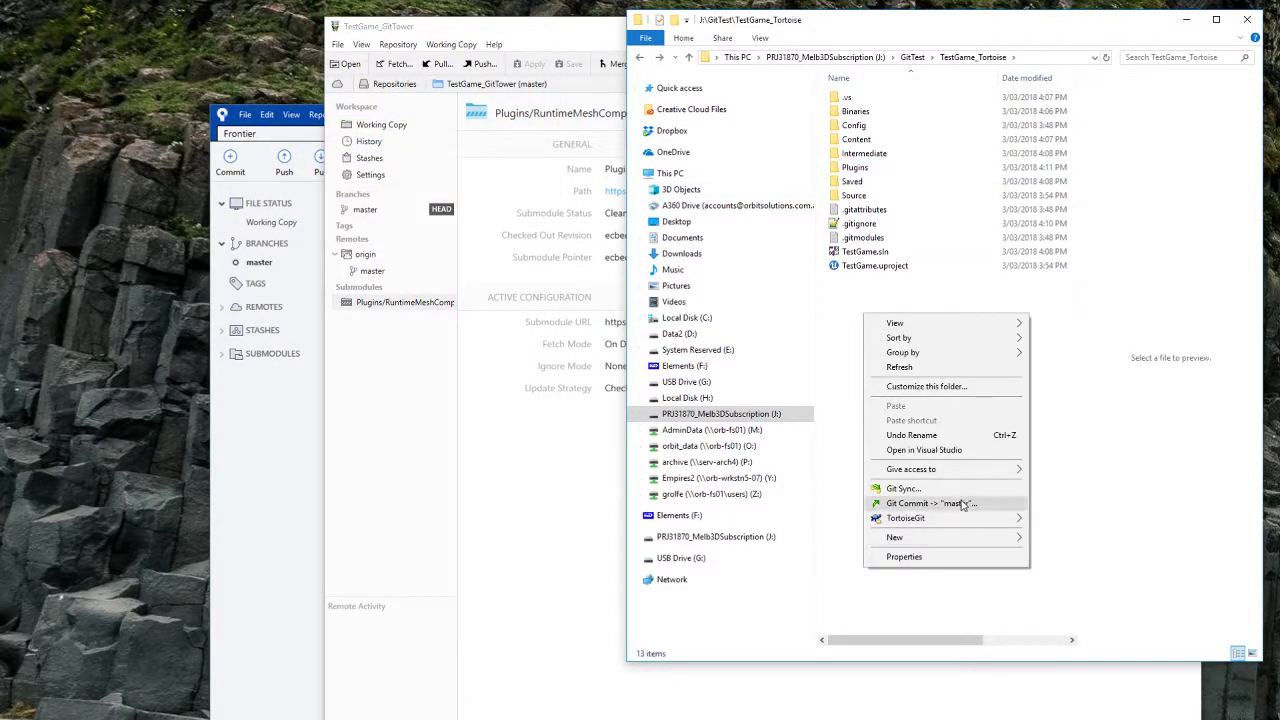
left_click(930, 503)
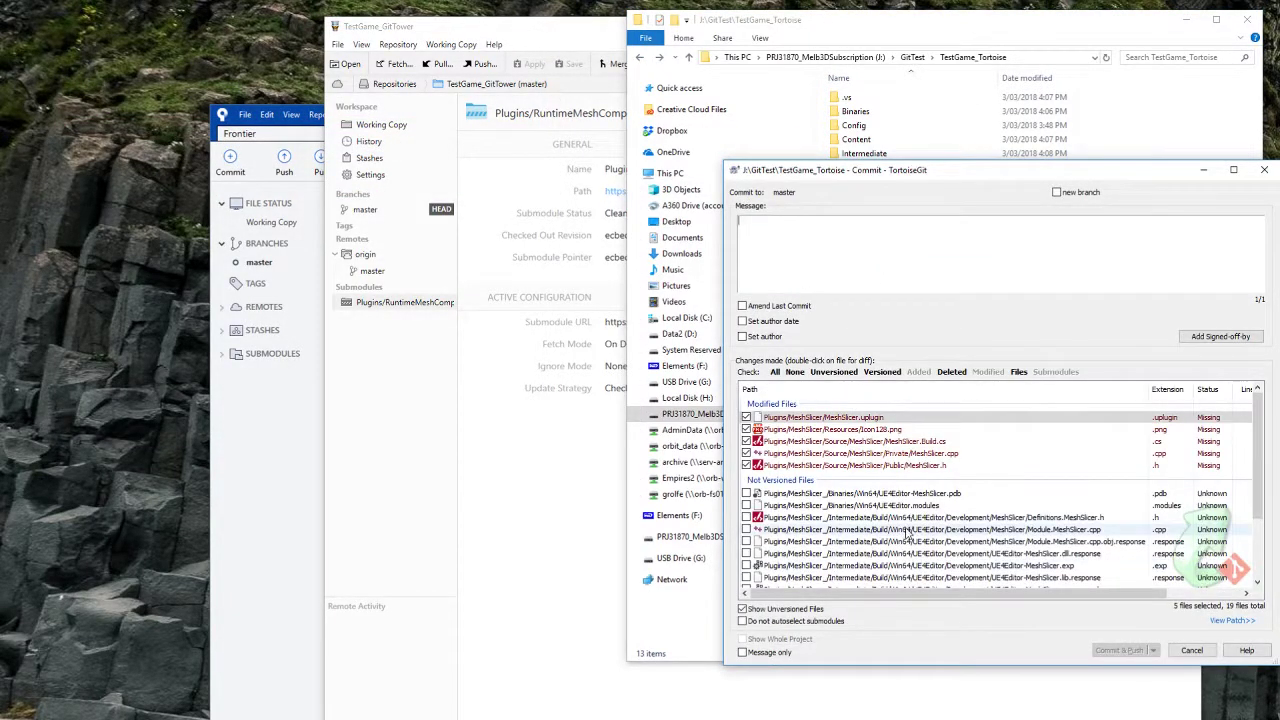
left_click(1191, 650)
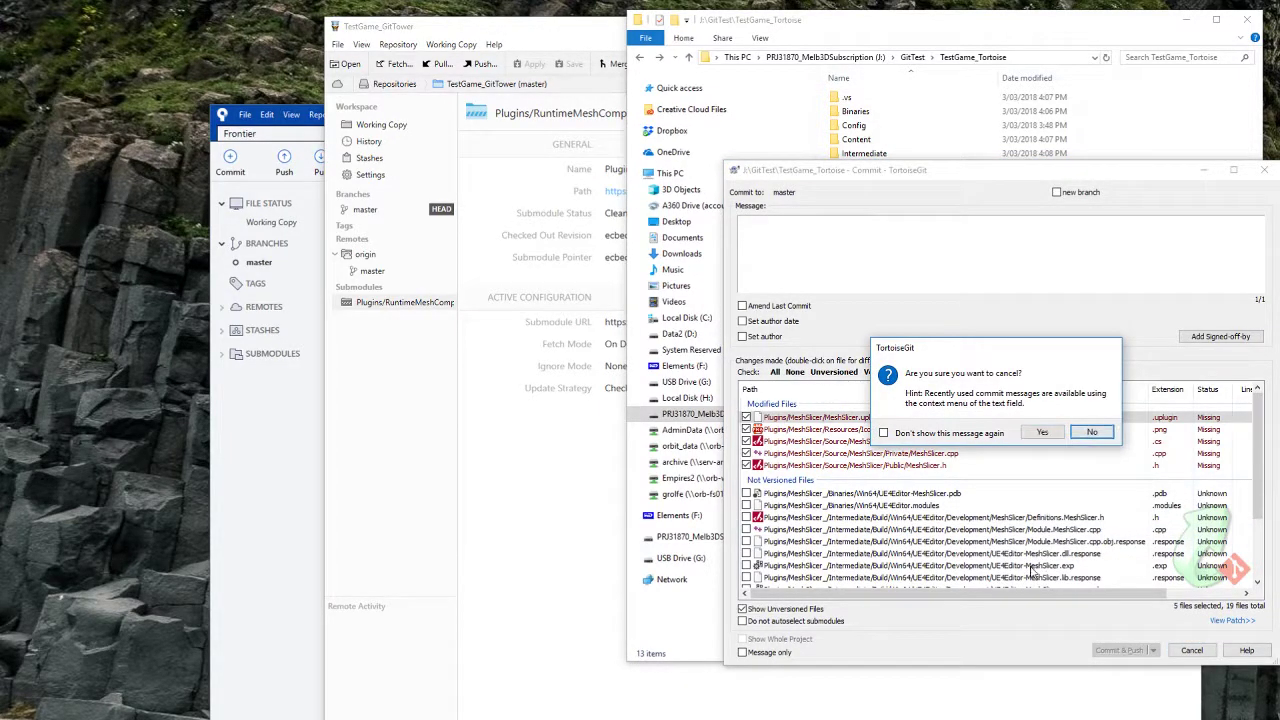
left_click(1092, 436)
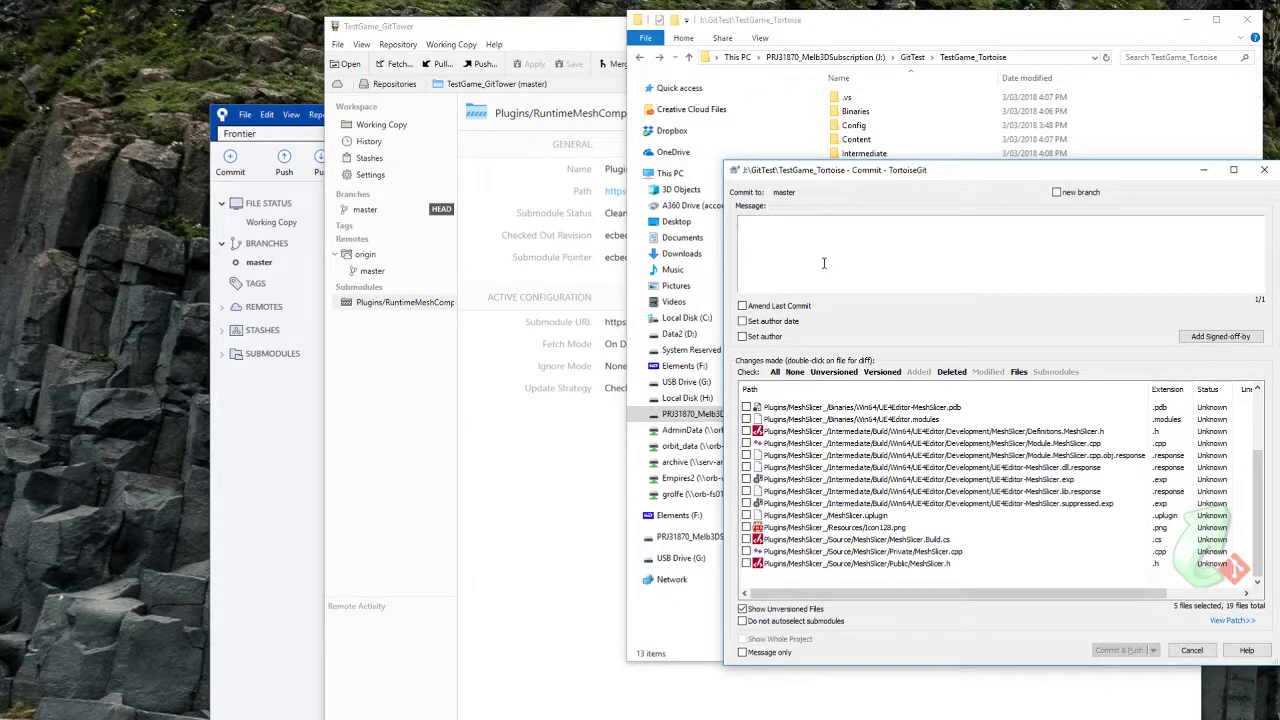
type("removed")
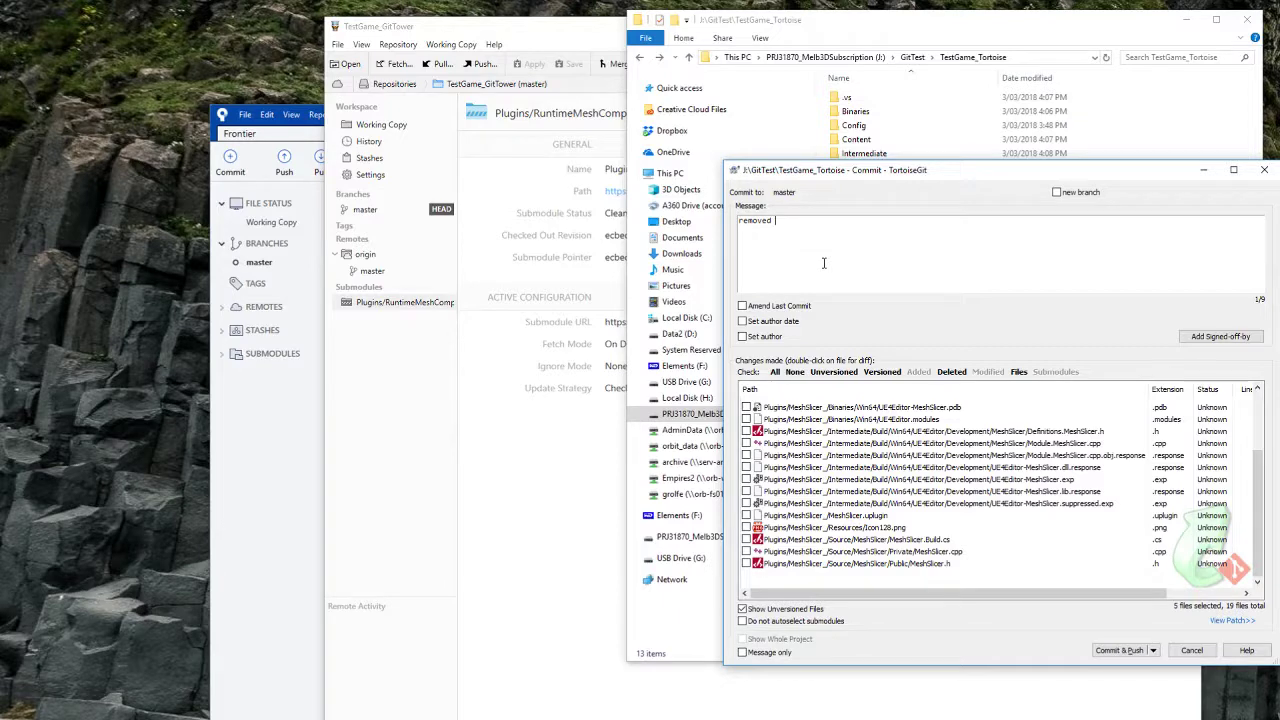
type(" meshslicer")
left_click(1117, 650)
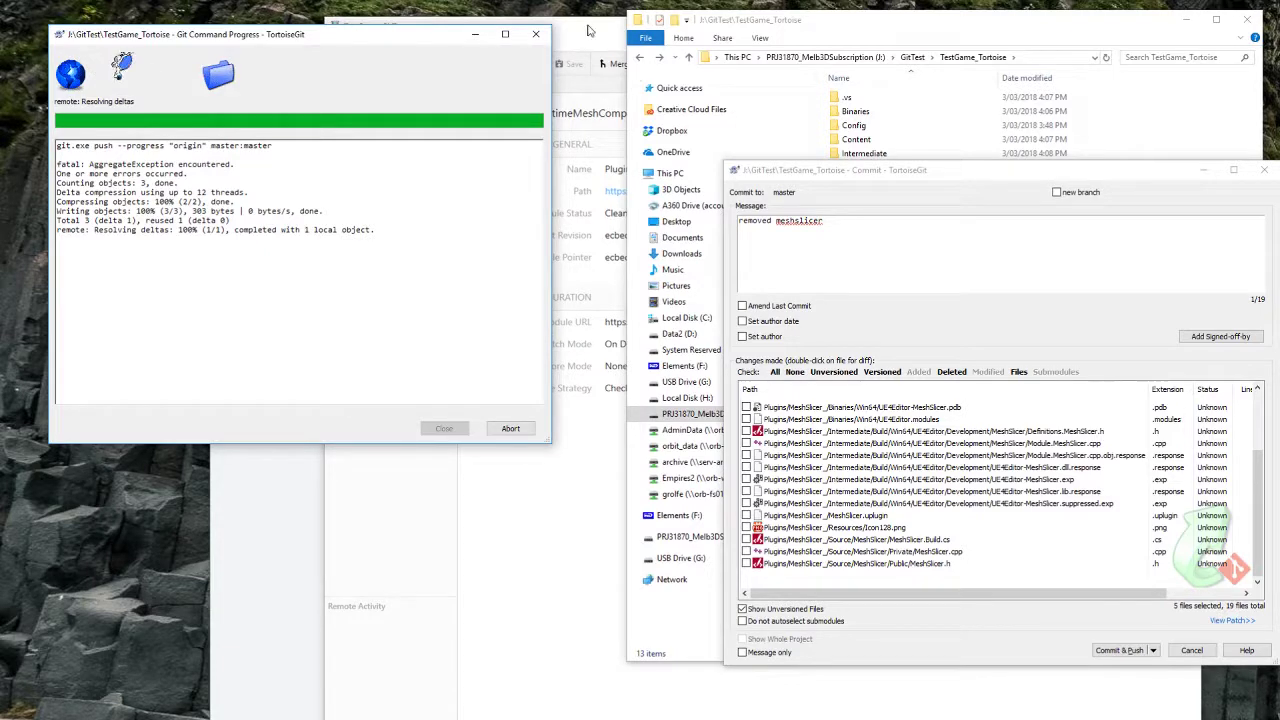
mouse_move(412, 38)
left_mouse_down()
mouse_move(394, 257)
mouse_move(399, 31)
left_mouse_up()
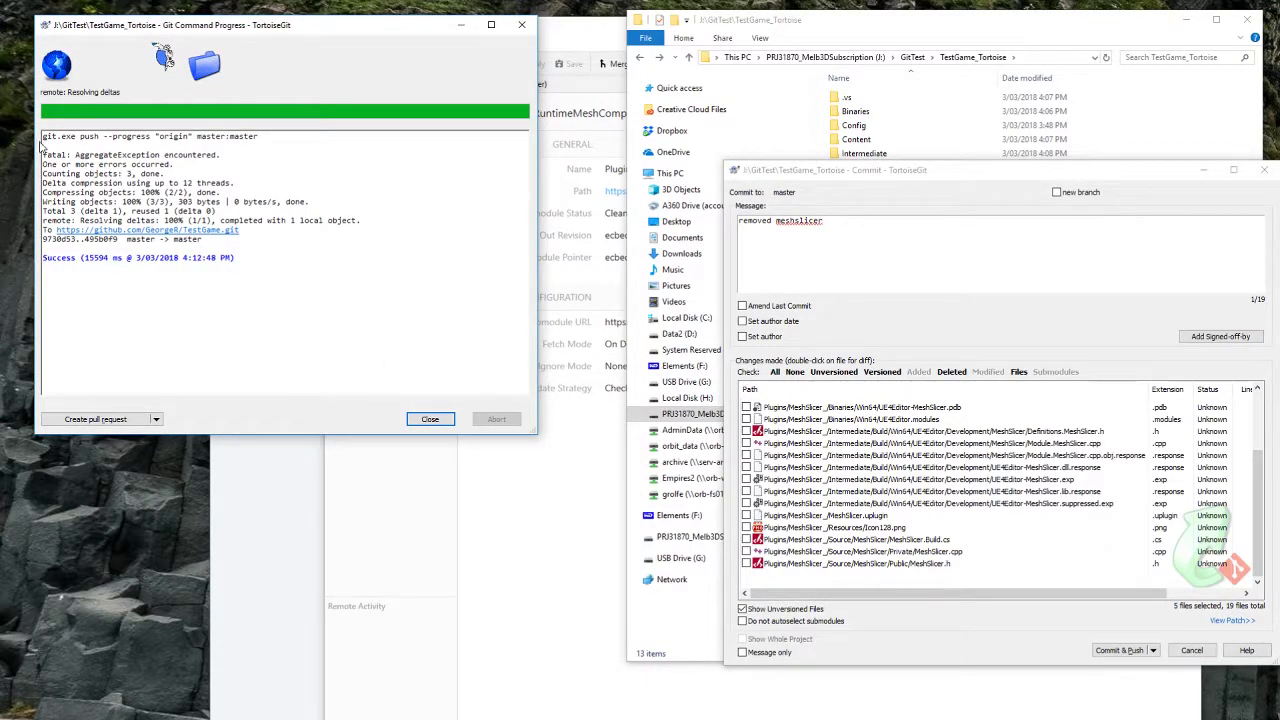
left_click(430, 420)
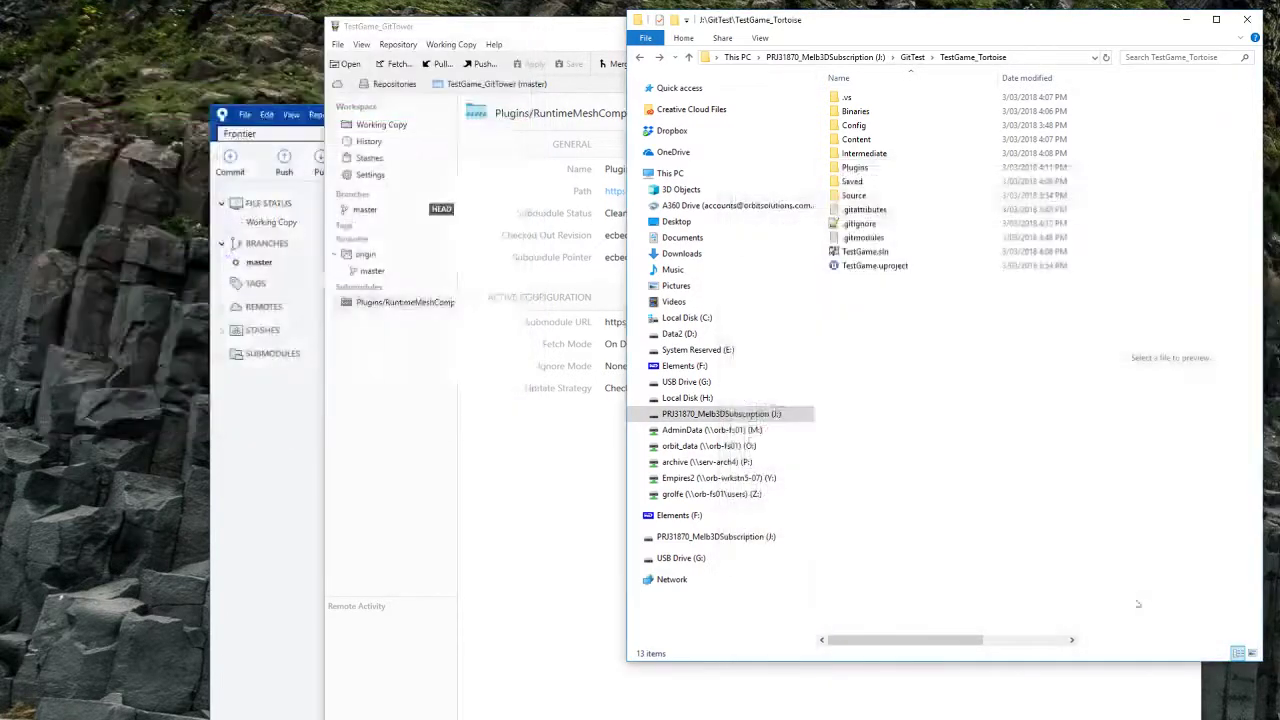
right_click(885, 297)
Step: Add the MeshSlicer submodule to TestGame_Tortoise again and close the successful clone output
mouse_move(977, 507)
left_click(1100, 403)
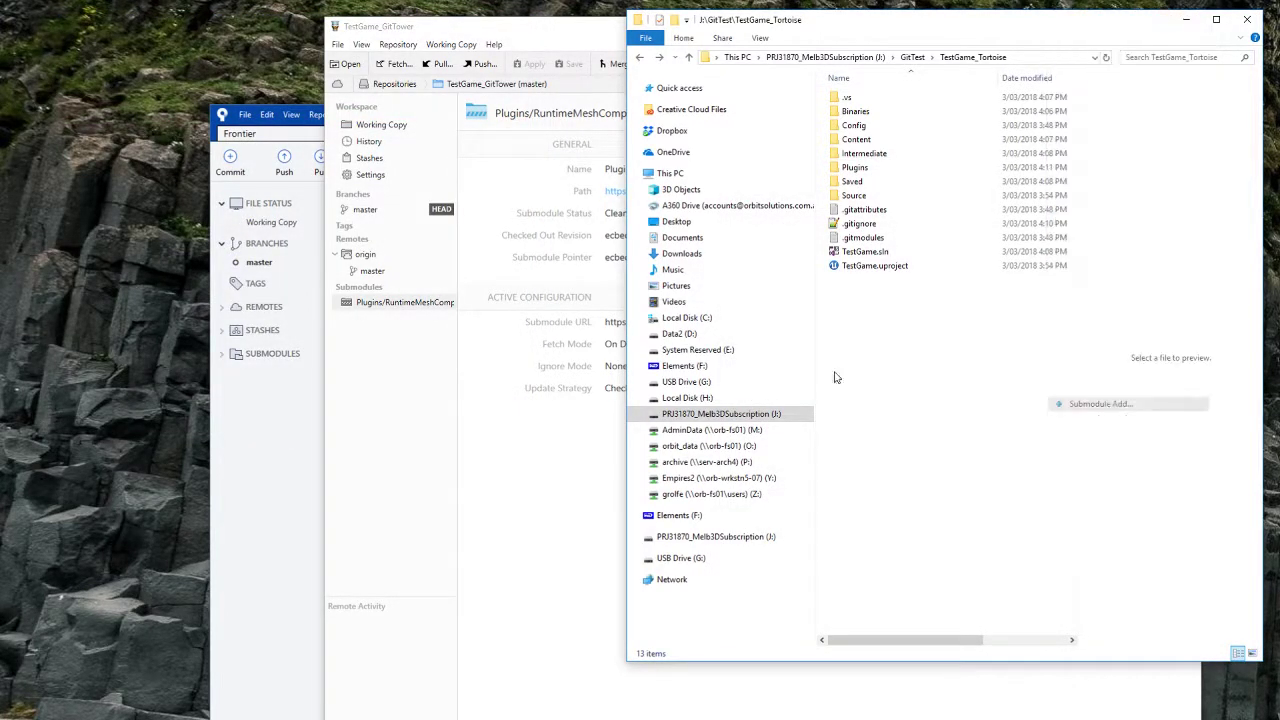
left_click(630, 367)
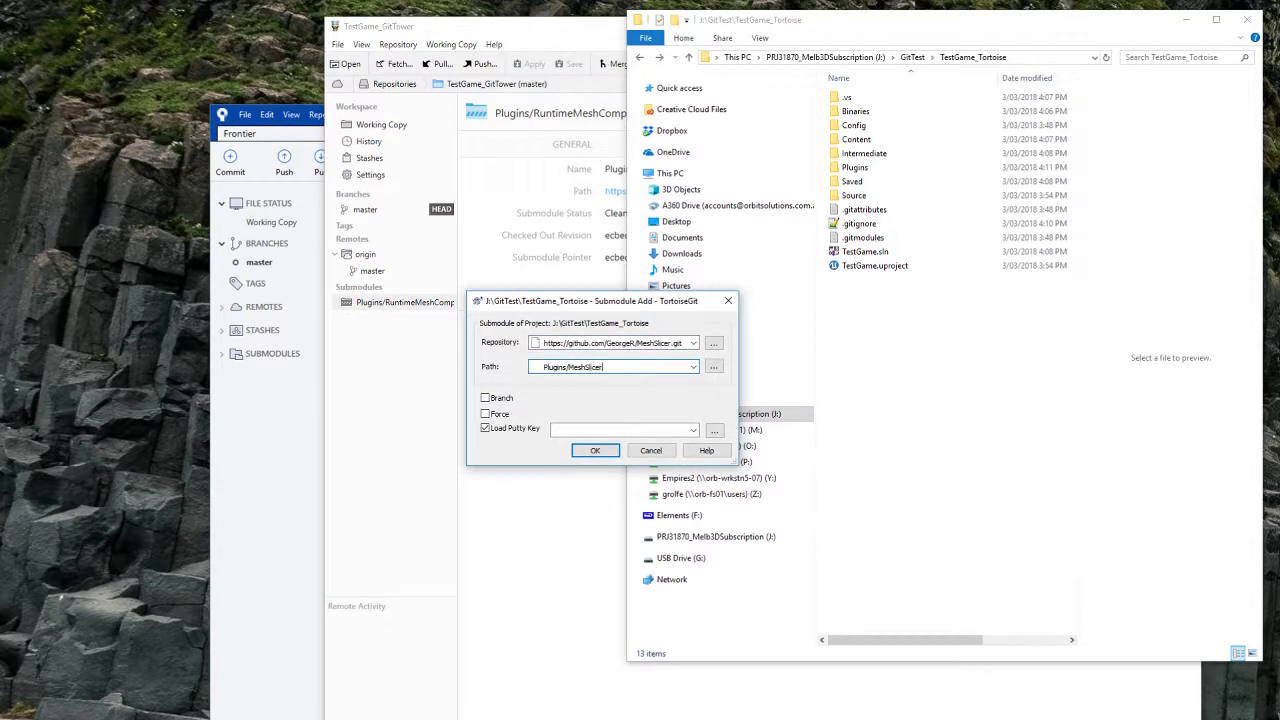
key("Return")
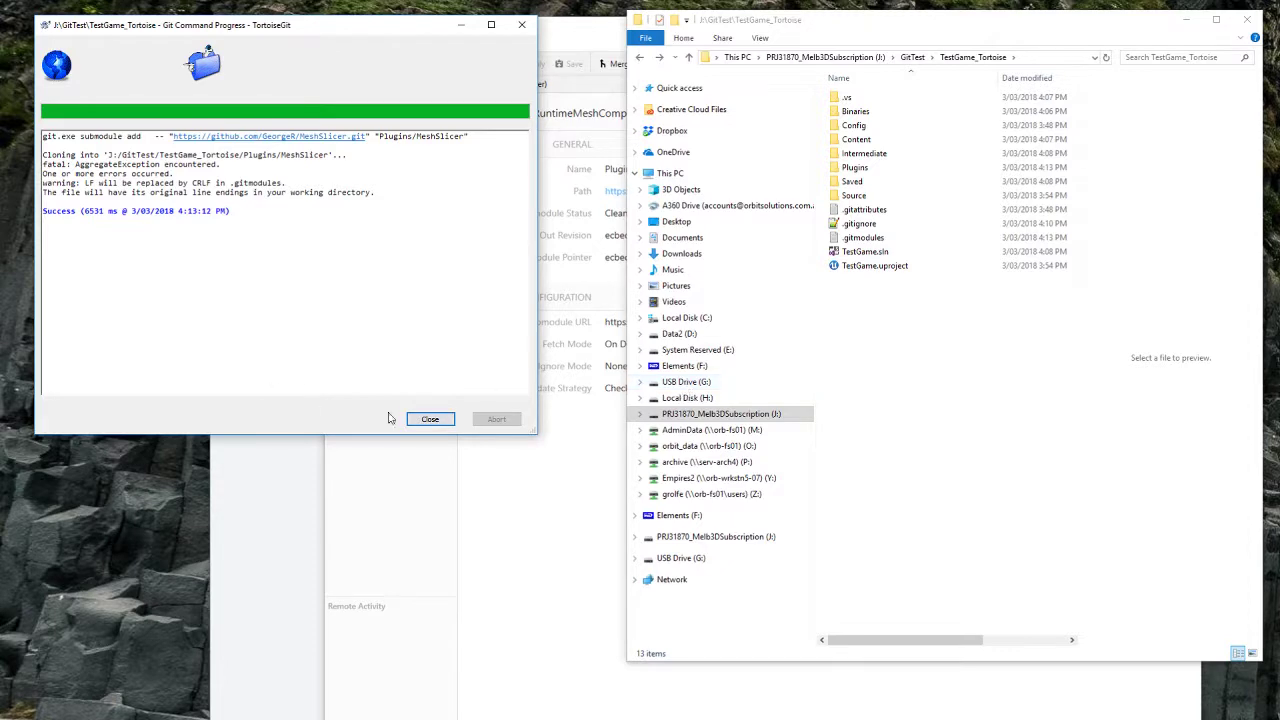
left_click(430, 419)
Step: Move all of MeshSlicer_'s contents into the MeshSlicer folder
right_click(884, 316)
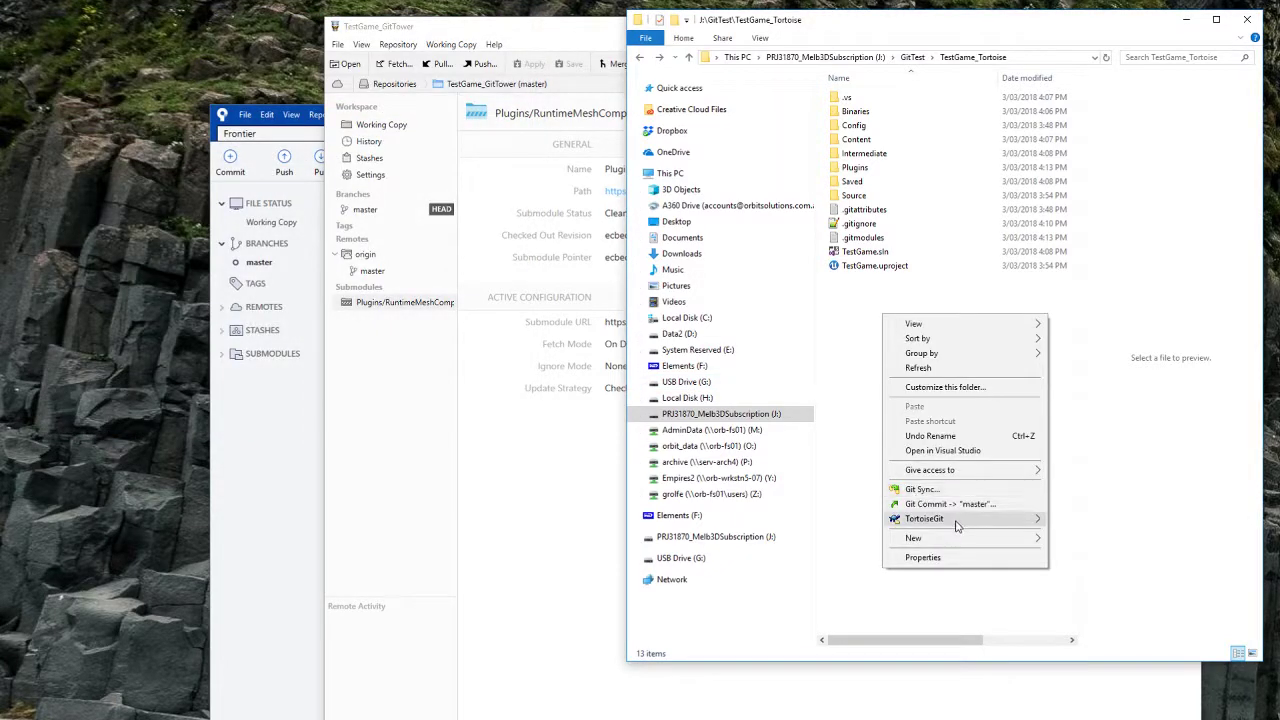
mouse_move(953, 519)
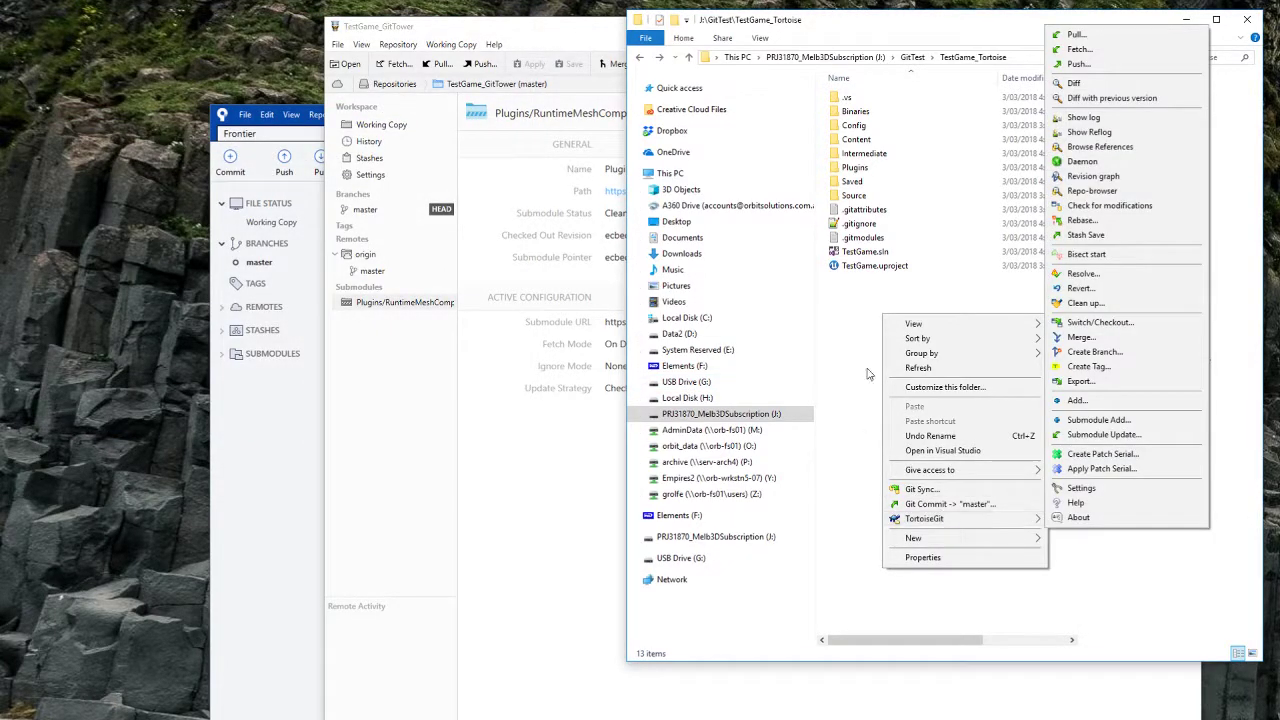
left_click(867, 303)
double_click(858, 168)
double_click(862, 111)
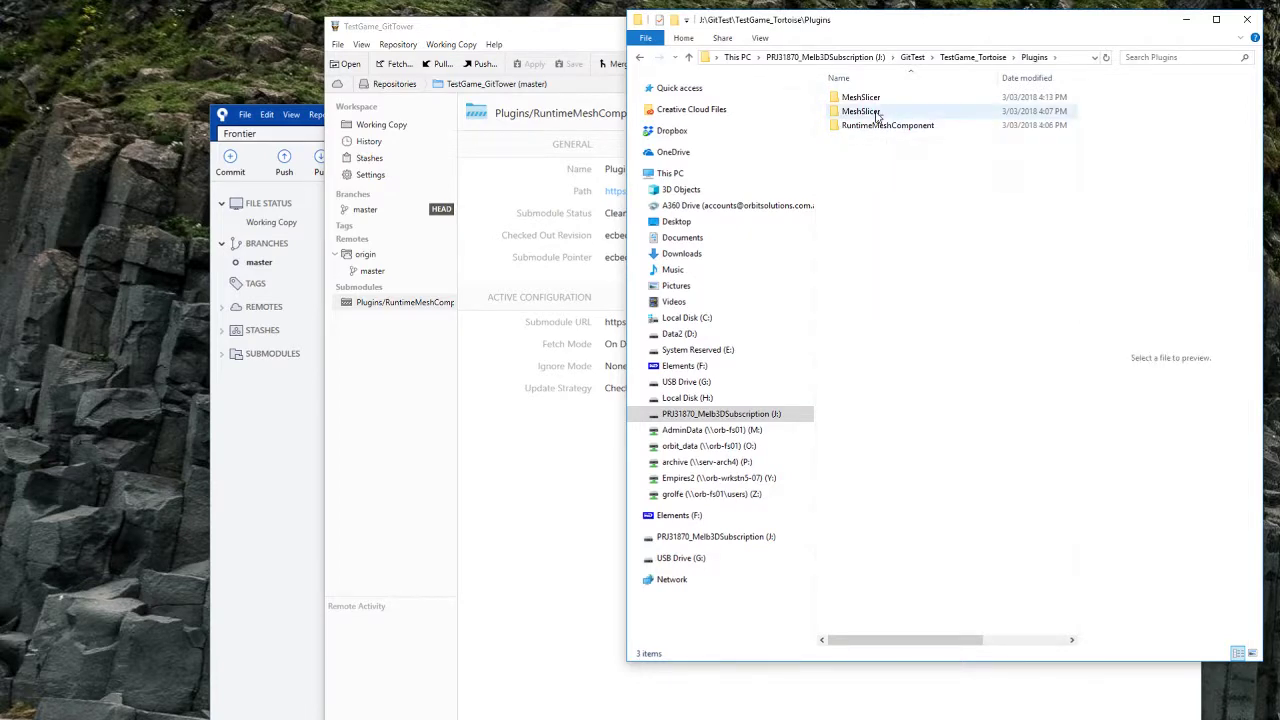
key("ctrl+a")
left_click(639, 57)
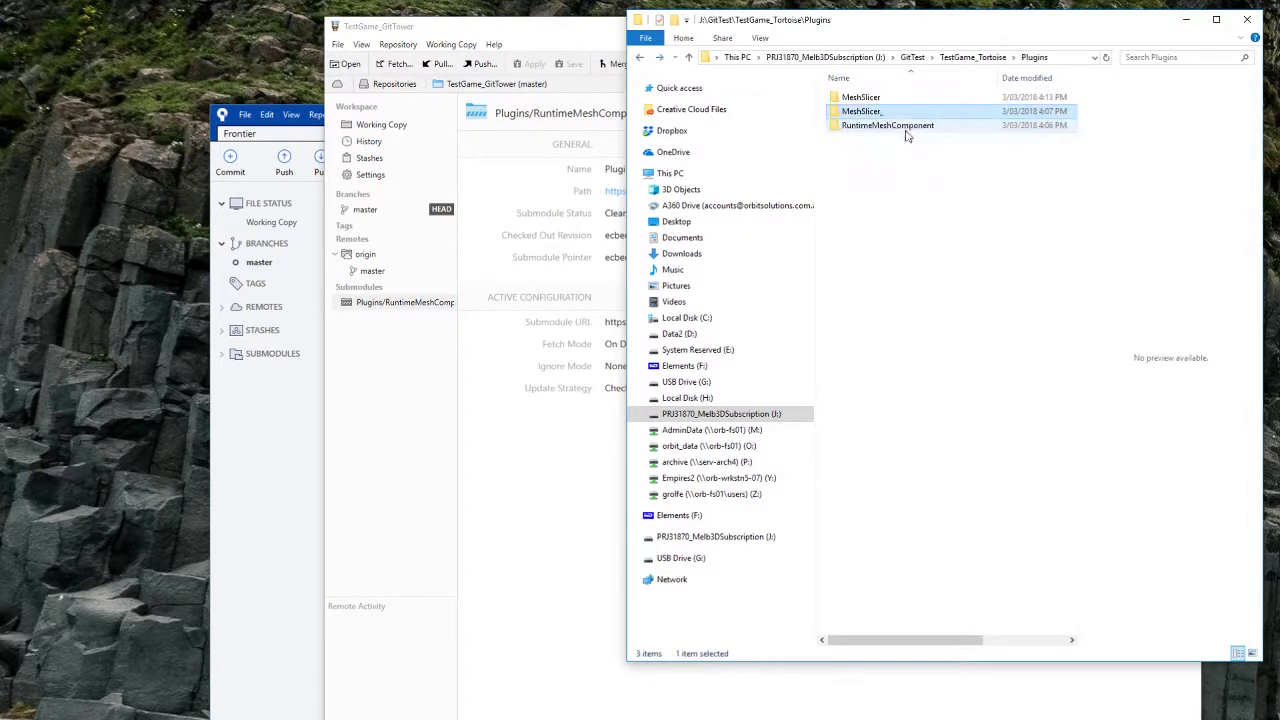
double_click(860, 97)
key("ctrl+v")
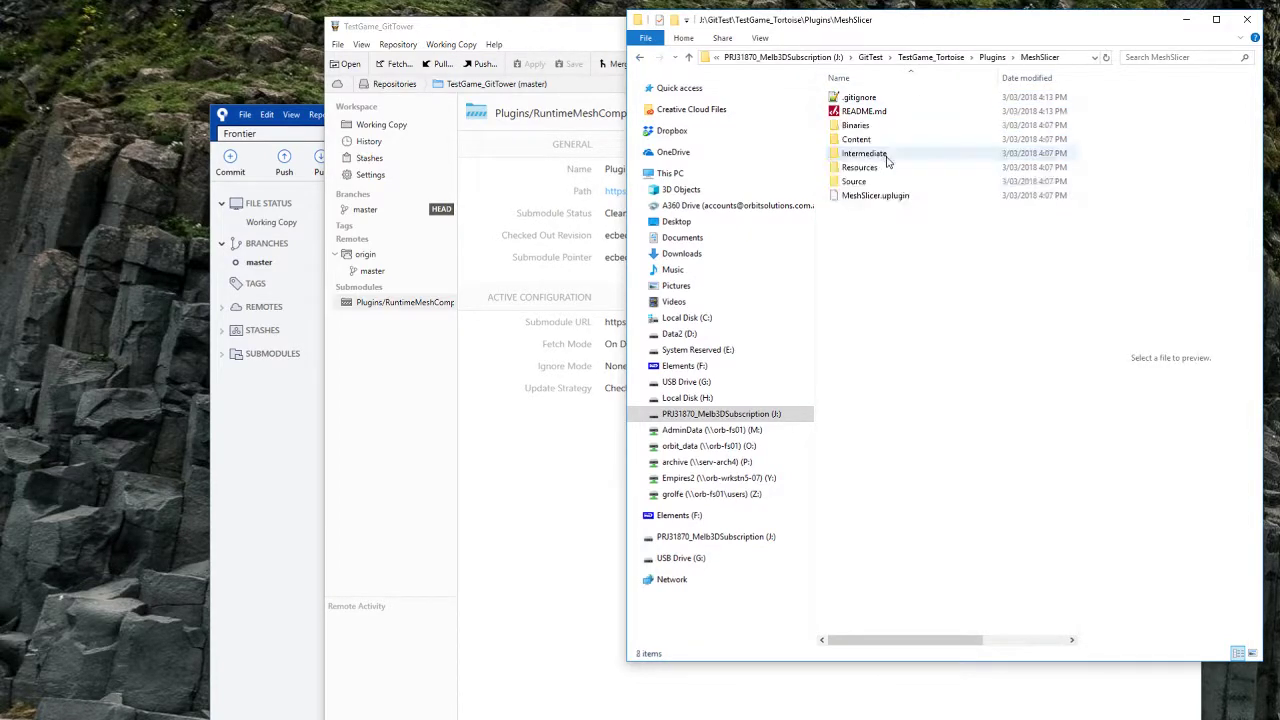
Step: Delete the empty MeshSlicer_ folder and return to TestGame_Tortoise
left_click(640, 57)
left_click(858, 112)
key("Delete")
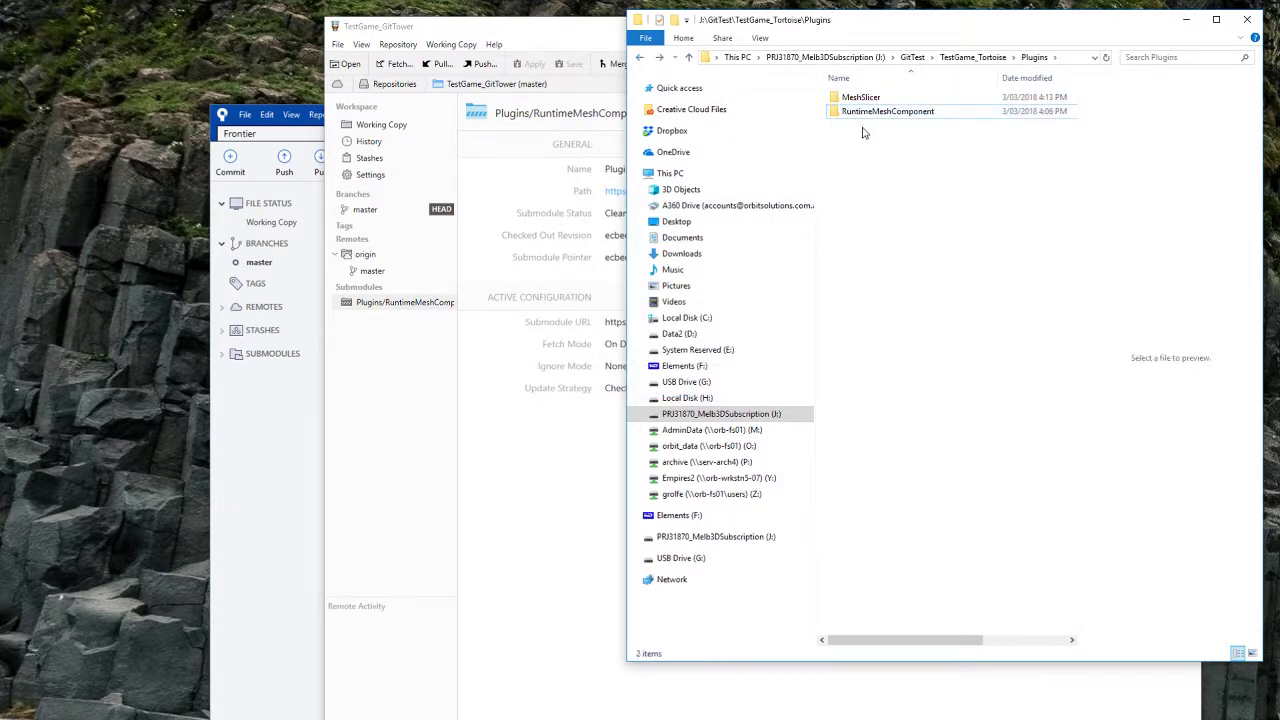
key("alt+Up")
left_click(884, 316)
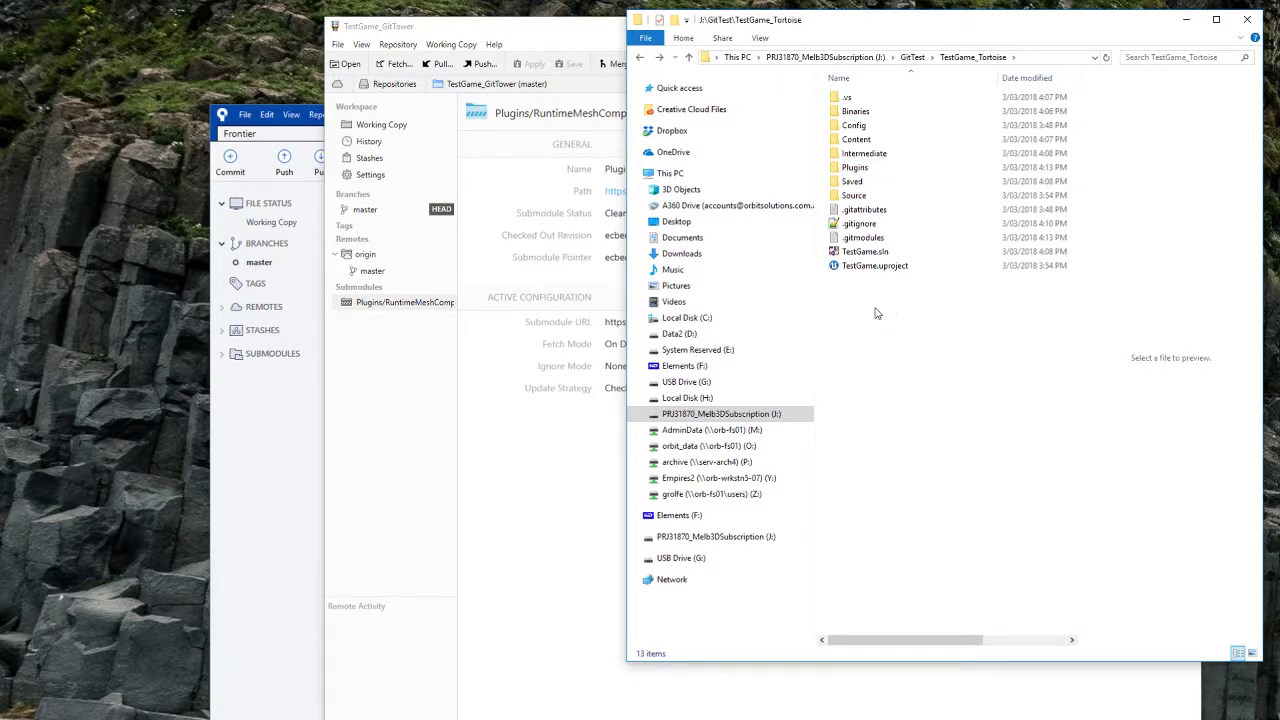
Step: Commit .gitmodules and Plugins/MeshSlicer as 'added meshslicer as submodule' and push to origin master, ignoring the dirty warning
right_click(866, 309)
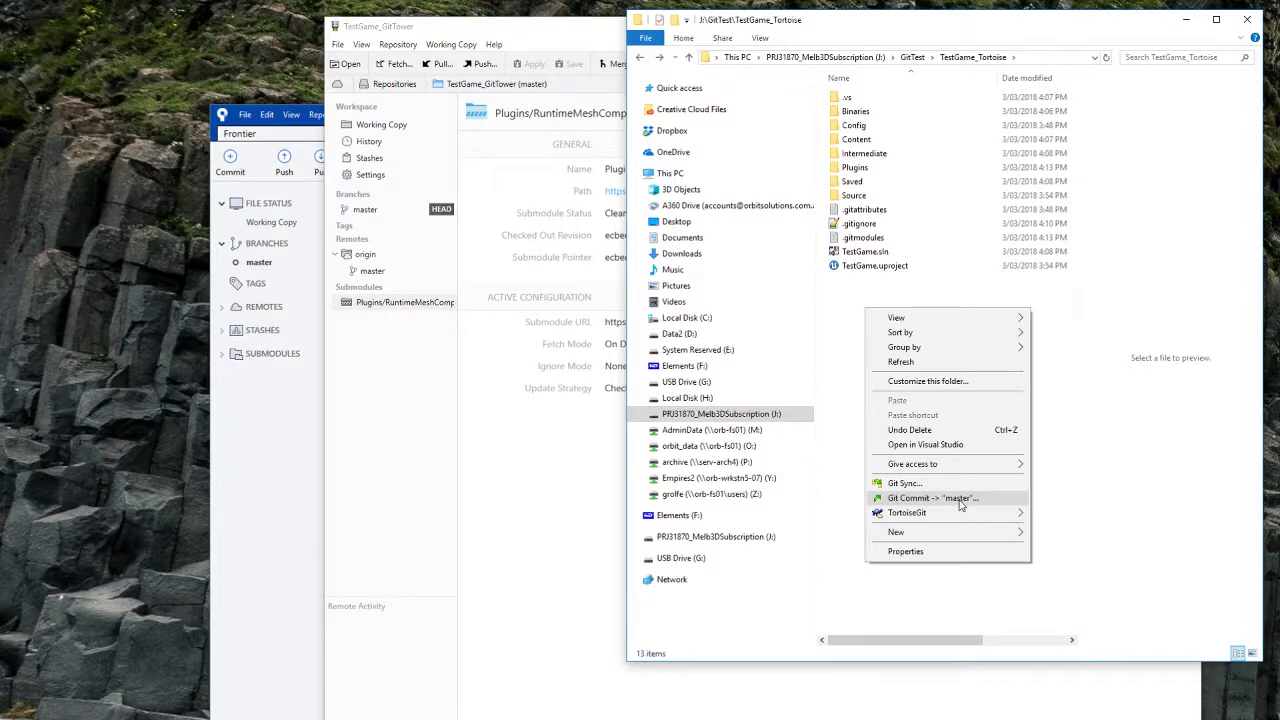
left_click(959, 500)
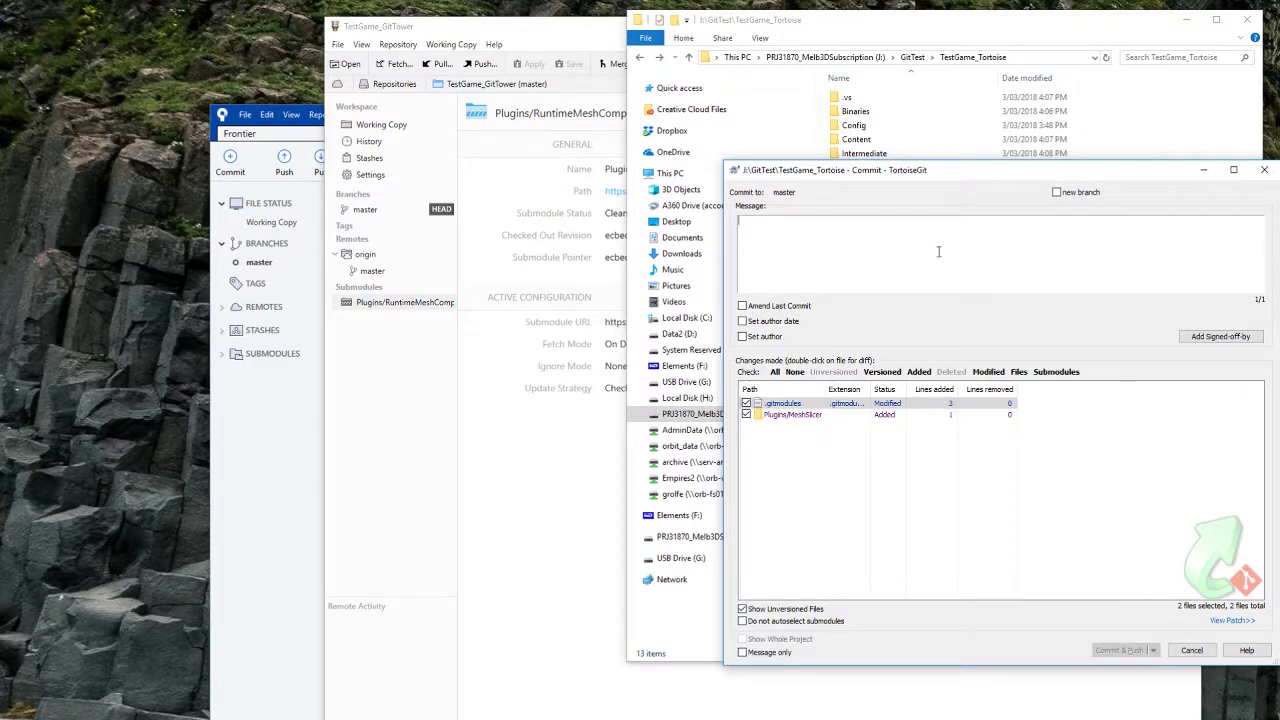
type("added meshs")
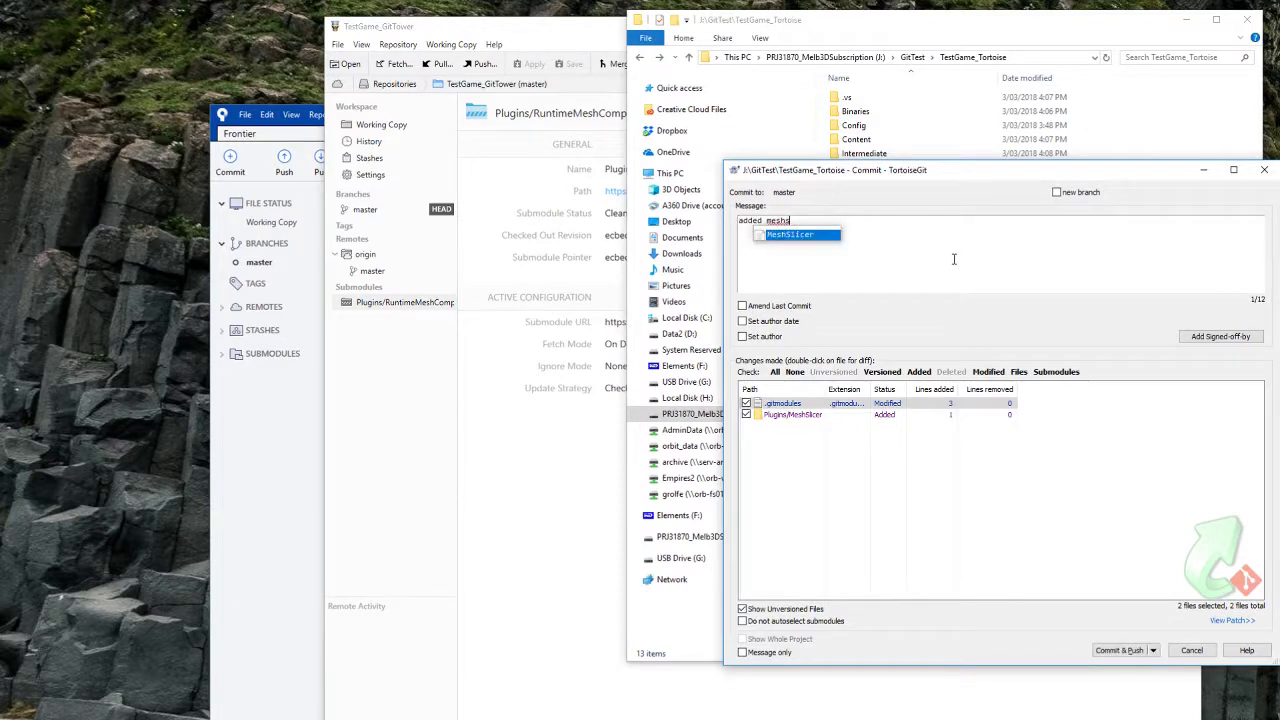
type("licer as suybm")
key("BackSpace")
key("BackSpace")
key("BackSpace")
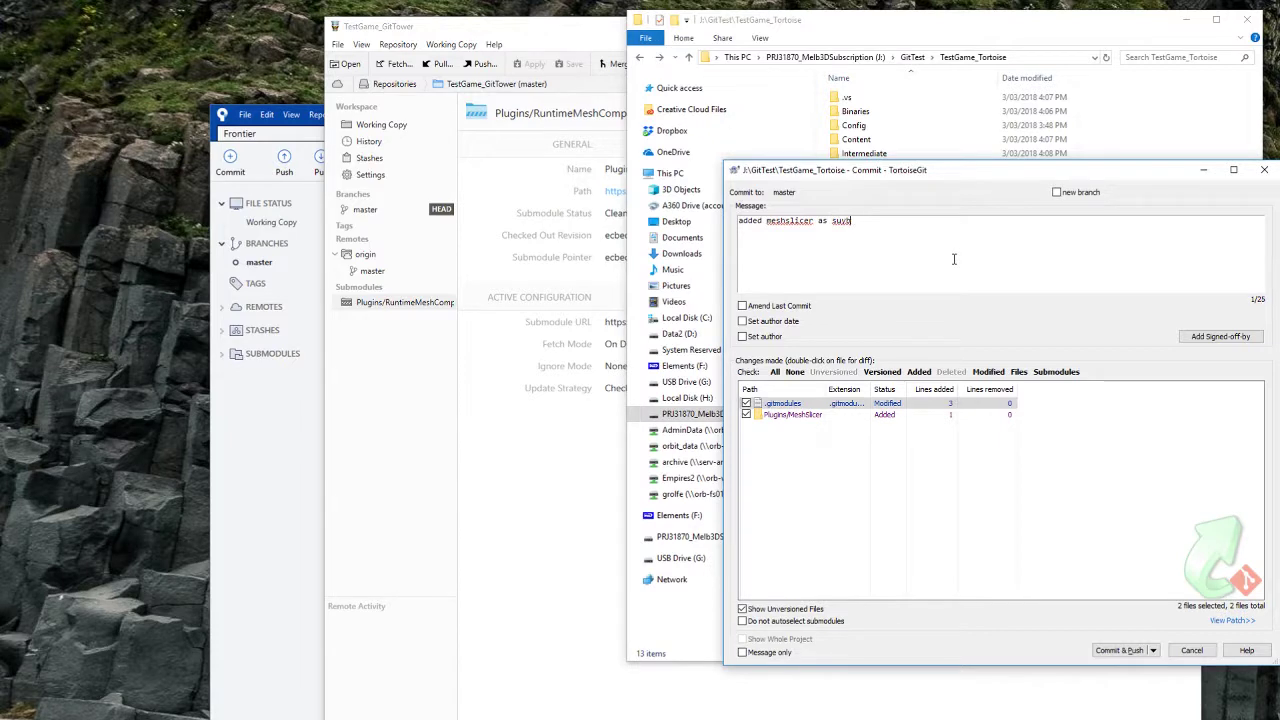
type("bmodule")
left_click(1138, 651)
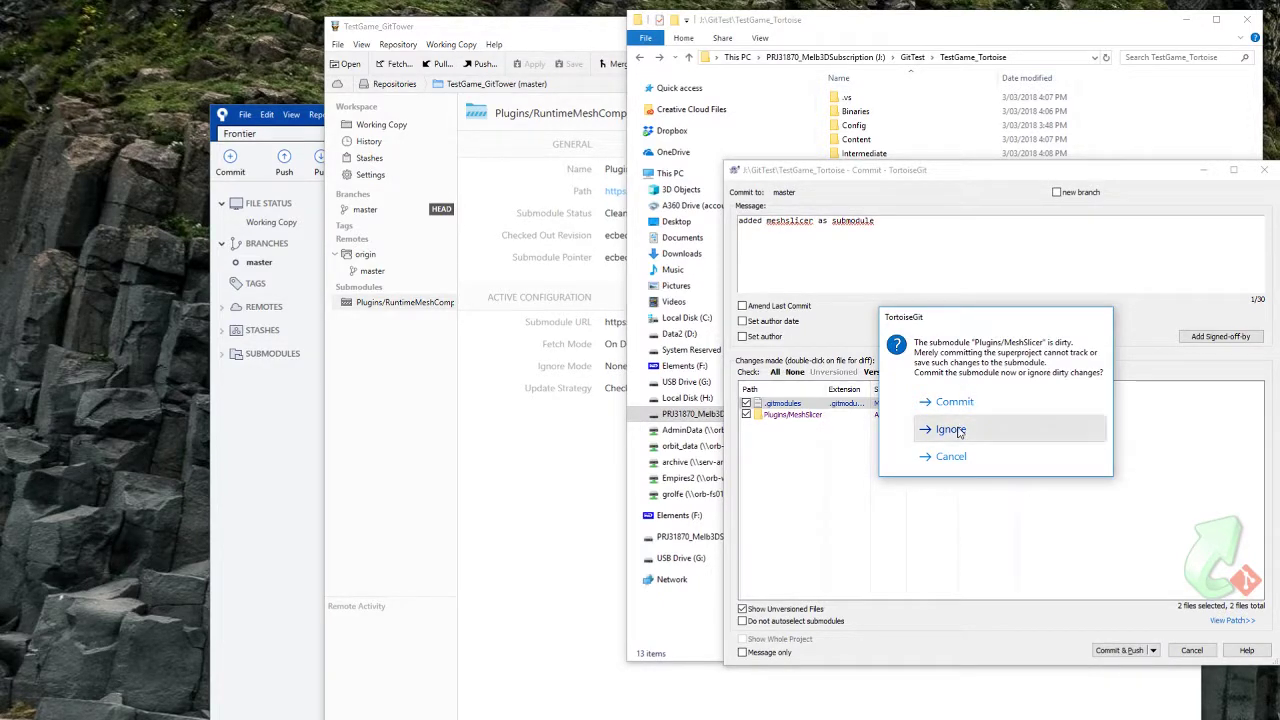
left_click(962, 428)
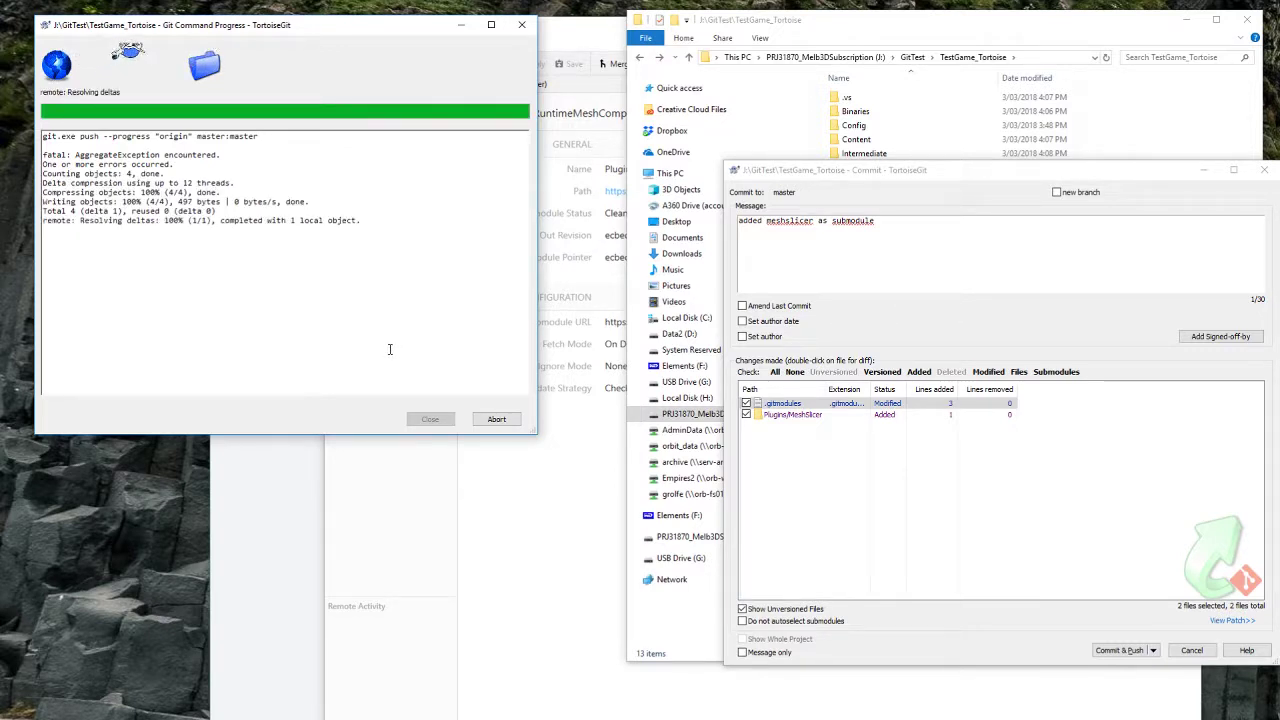
left_click(431, 419)
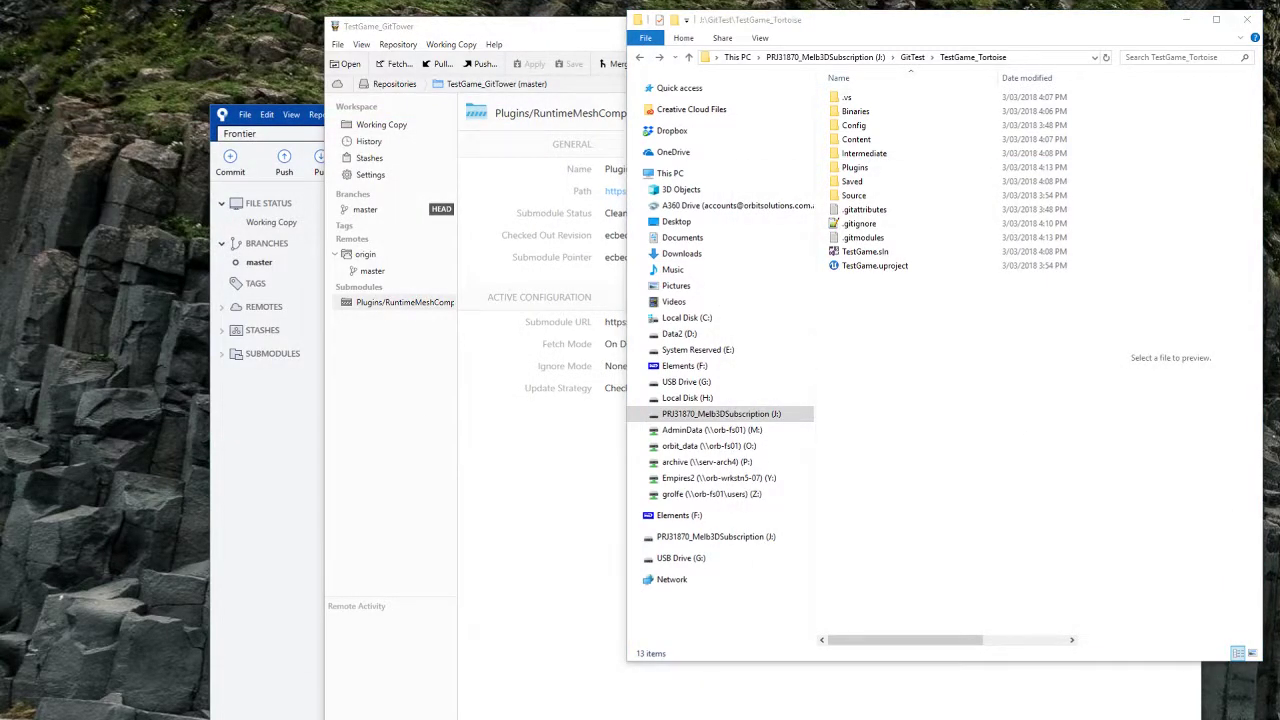
Step: Check that github.com/GeorgeR/TestGame's Plugins folder shows MeshSlicer @ f6555fb, then move the browser aside
key("alt+Tab")
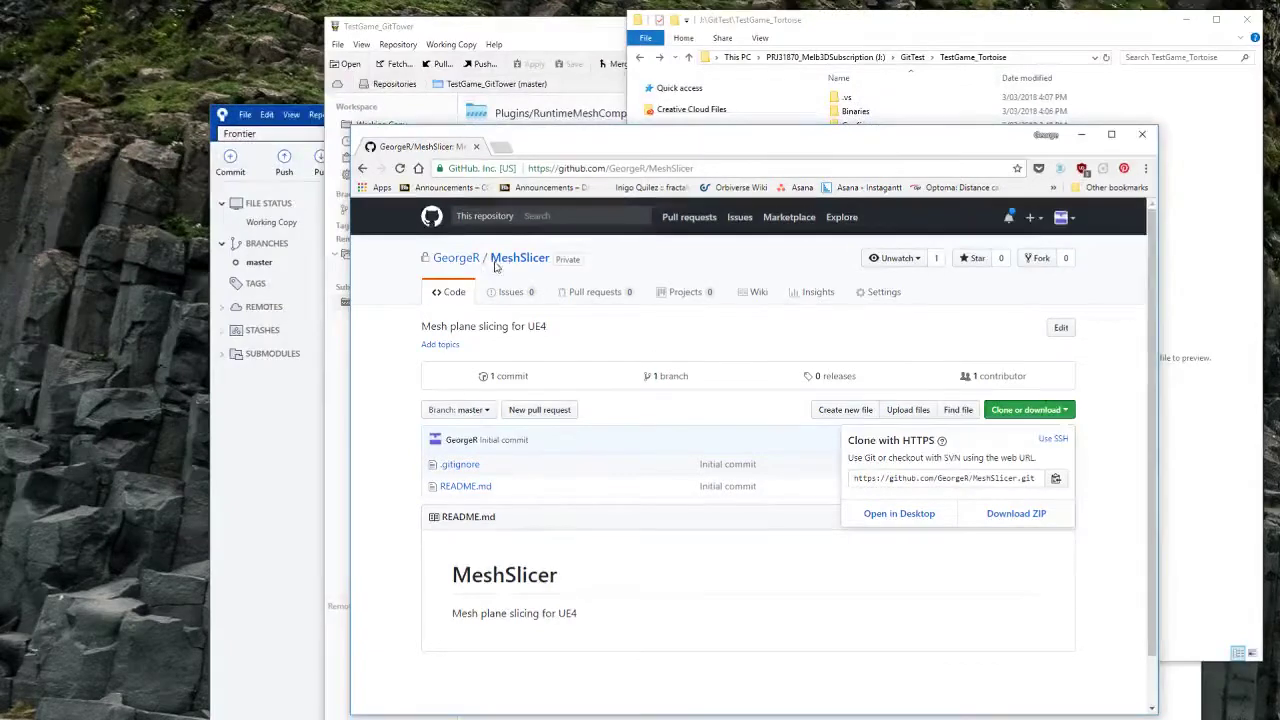
left_click(629, 262)
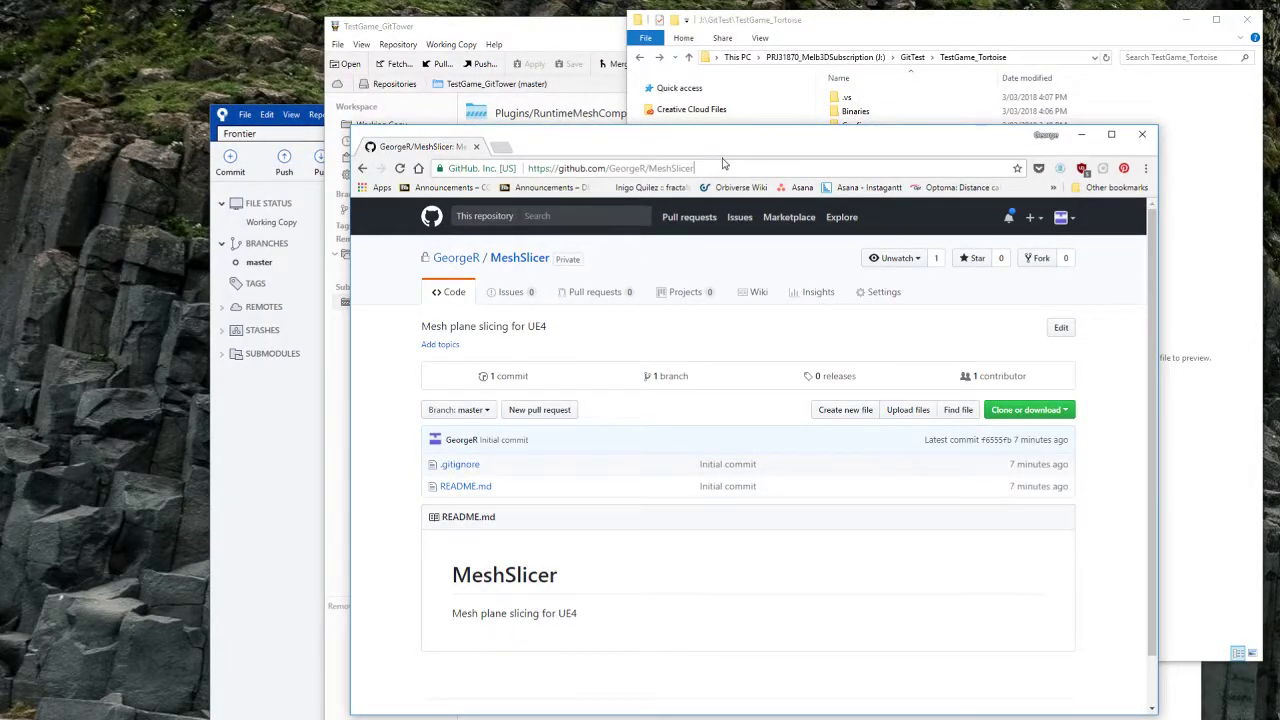
key("ctrl+BackSpace")
type("TestGa")
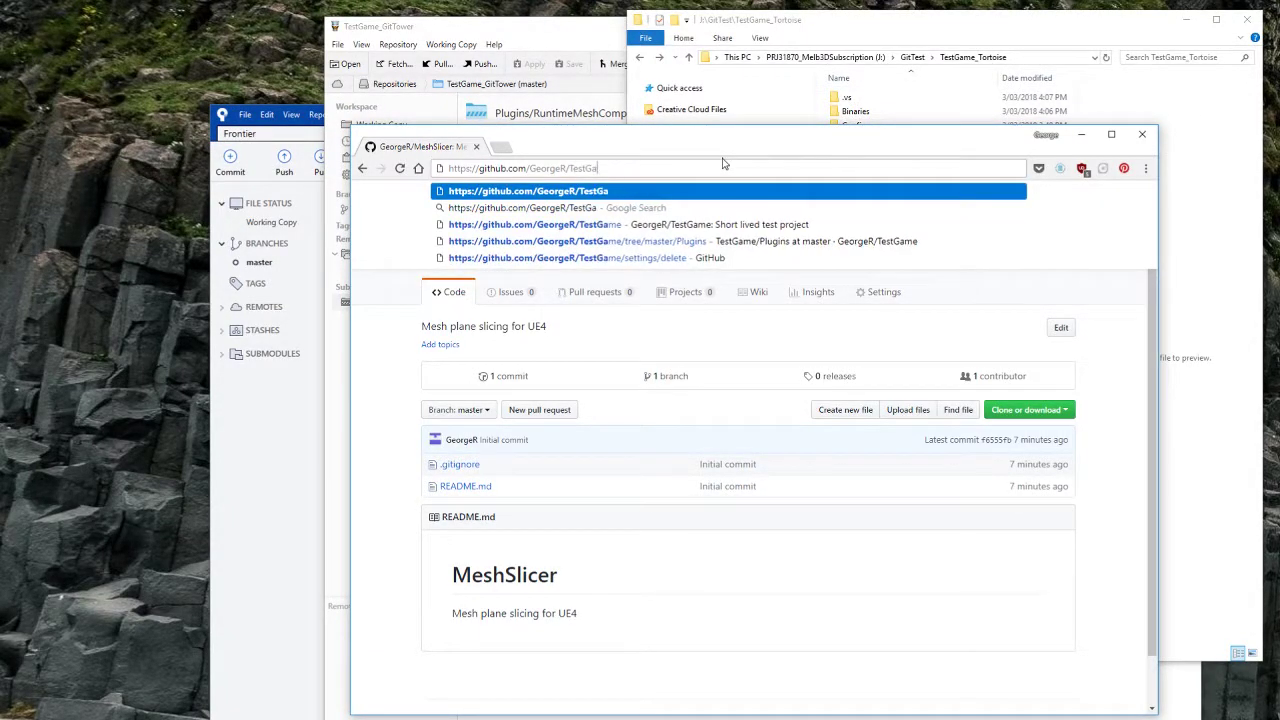
type("me")
key("Return")
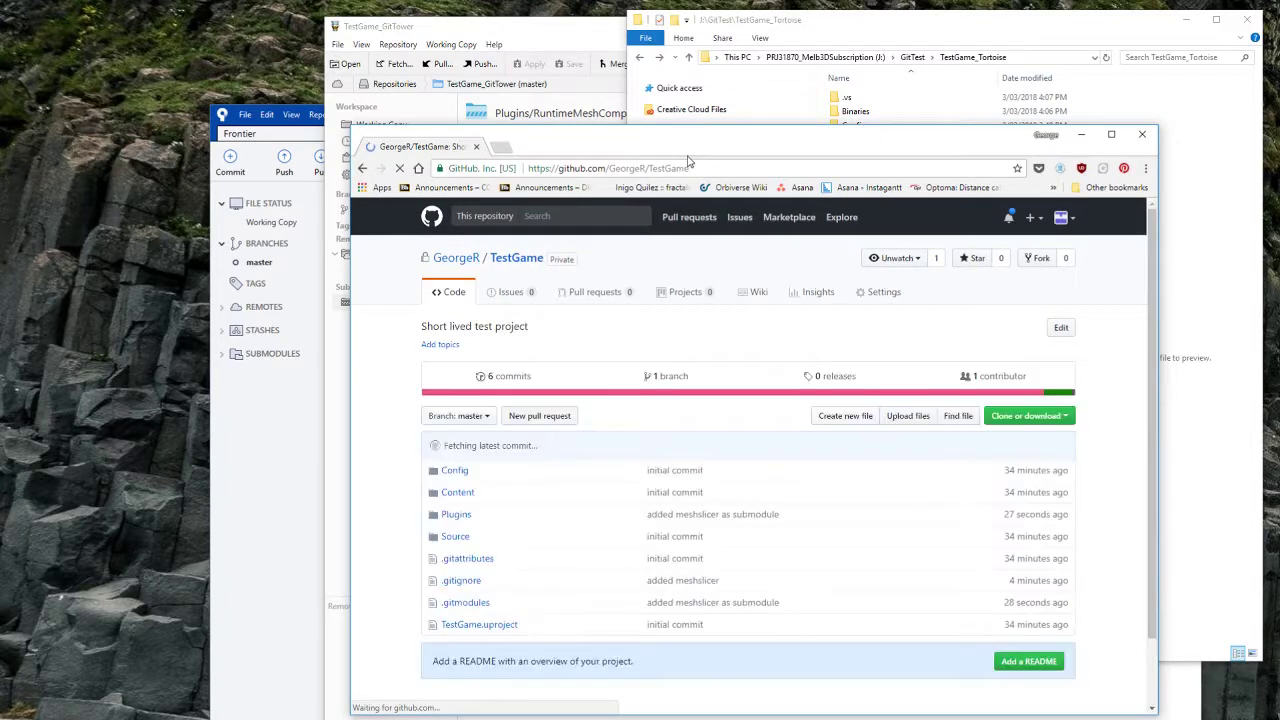
left_click(458, 516)
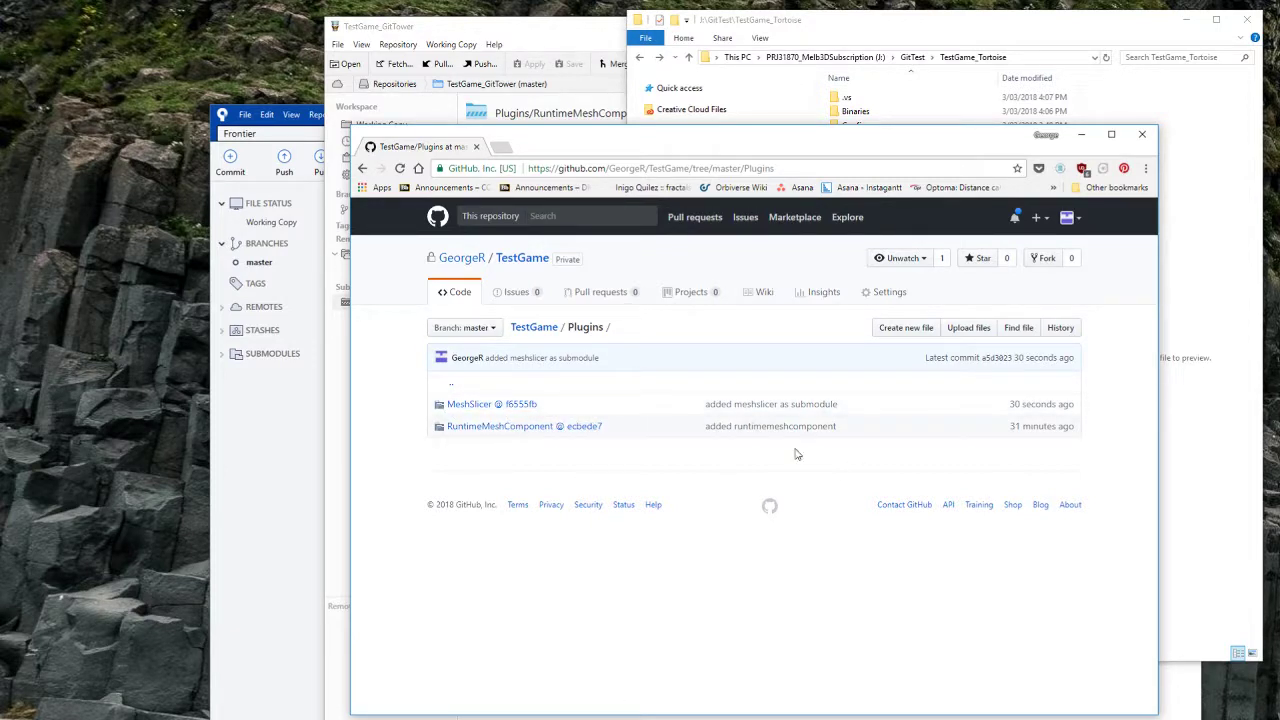
left_click(508, 426)
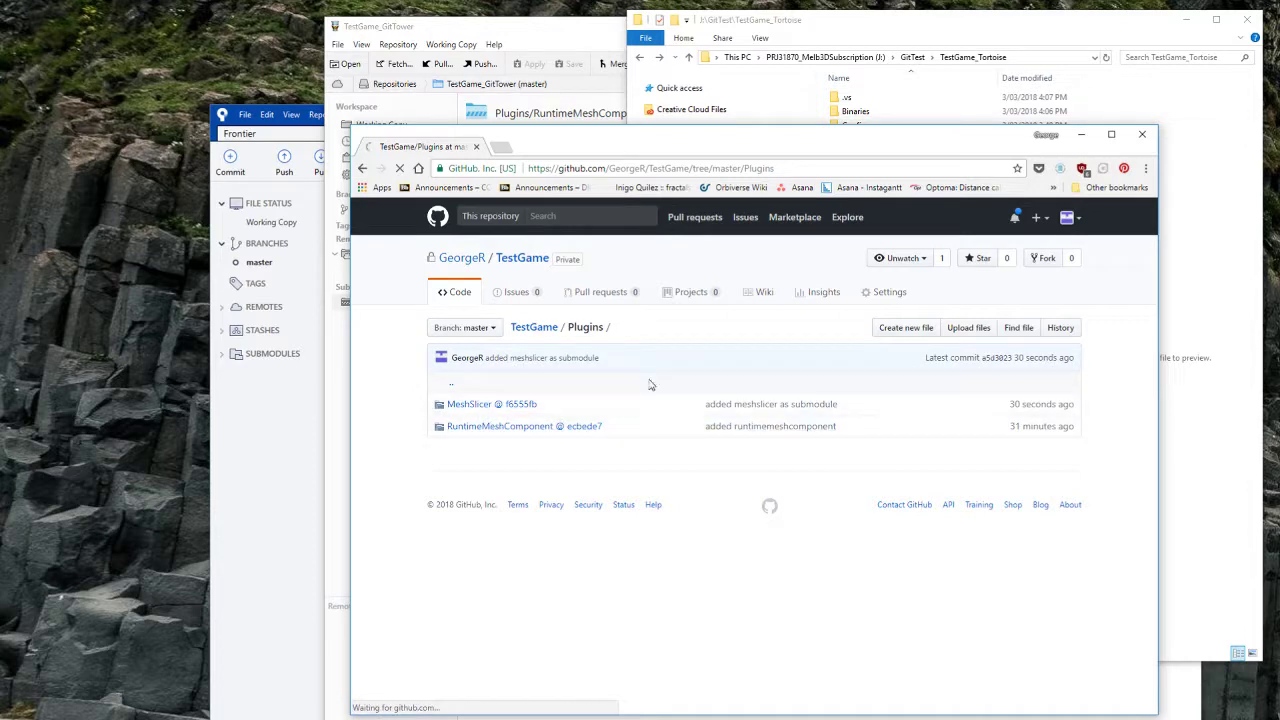
left_click_drag(733, 147, 1279, 169)
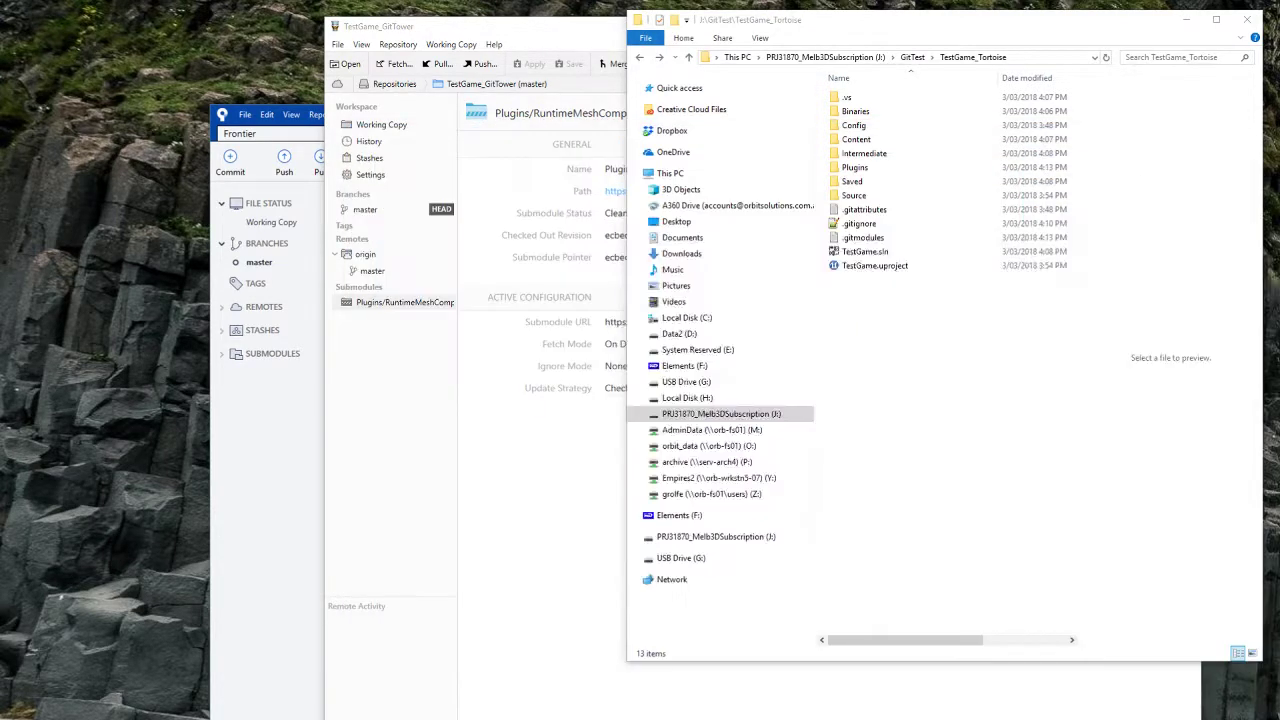
Step: Open the TestGame_SourceTree folder and show its pending working-copy files in Sourcetree
key("alt+Up")
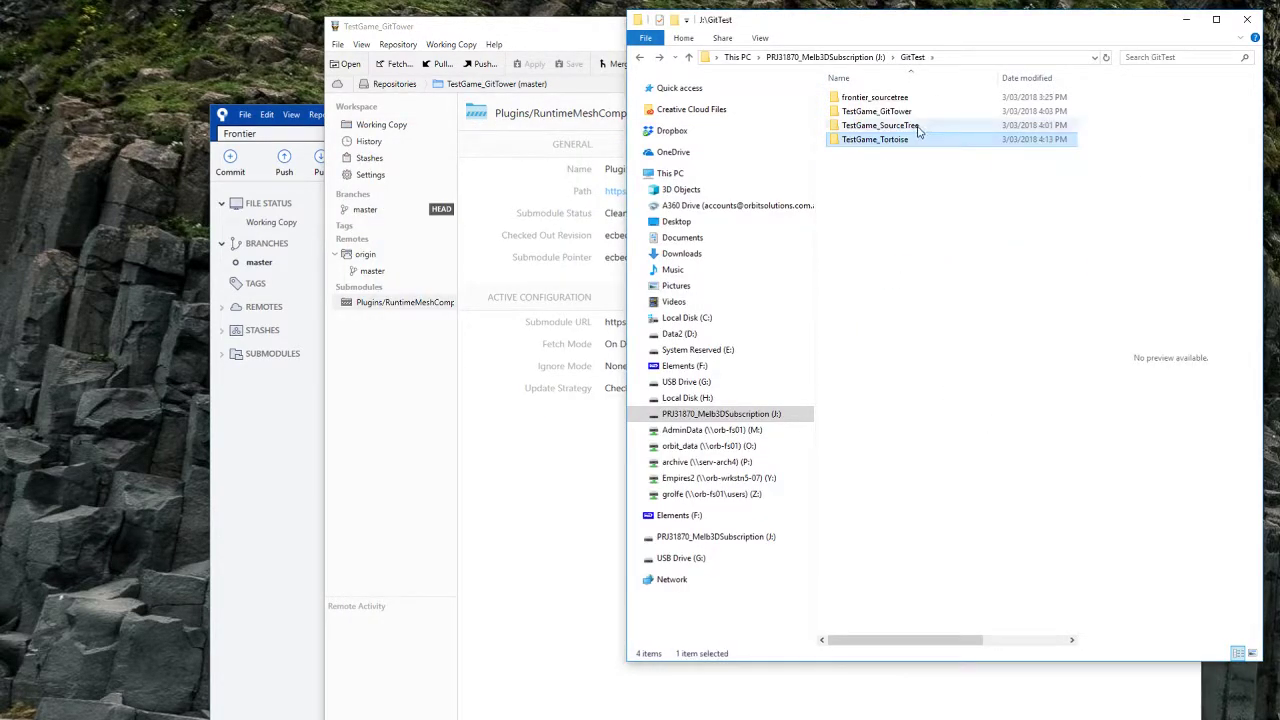
double_click(910, 127)
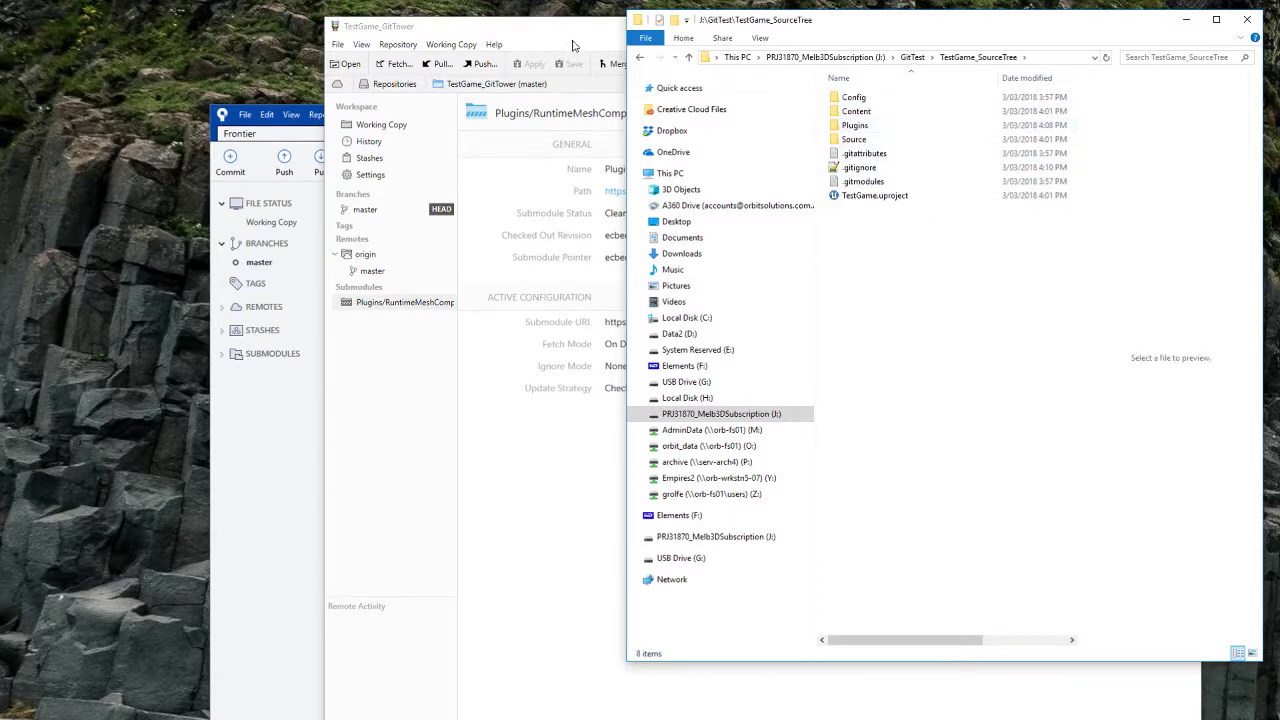
left_click(290, 403)
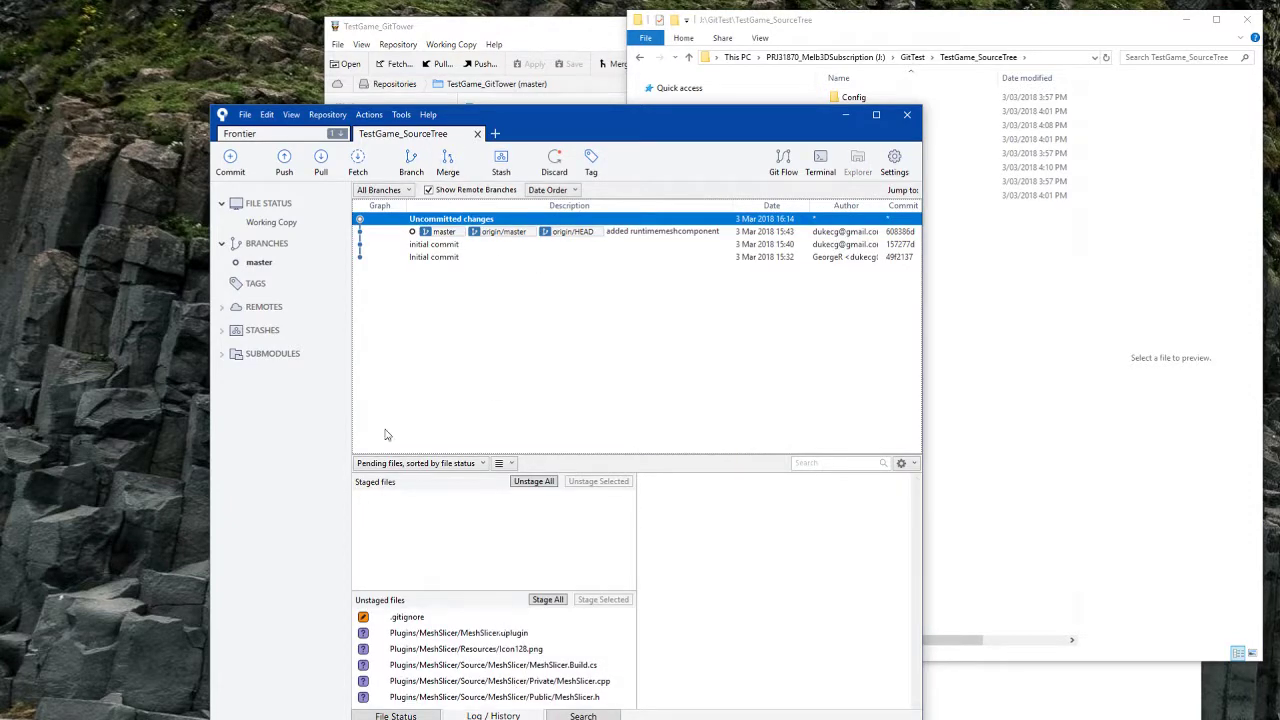
left_click(275, 224)
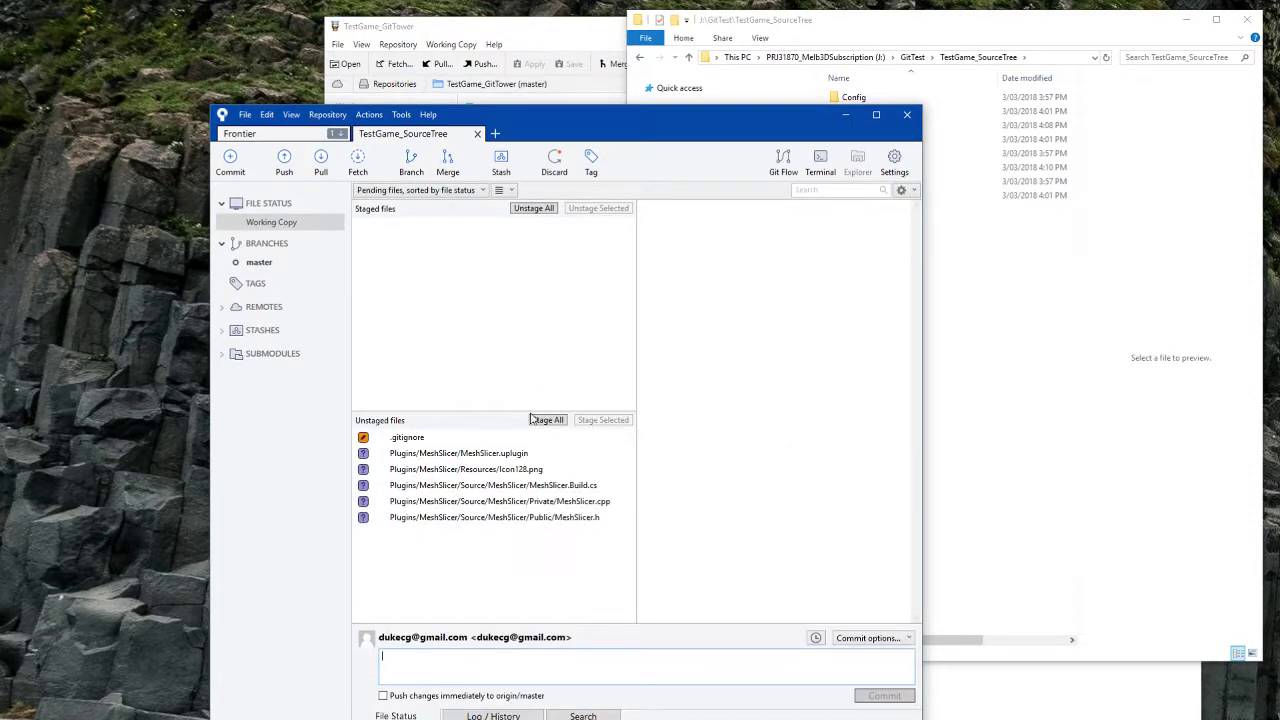
Step: Review the diffs of .gitignore, MeshSlicer.cpp, MeshSlicer.h and MeshSlicer.uplugin
left_click(460, 501)
left_click(410, 440)
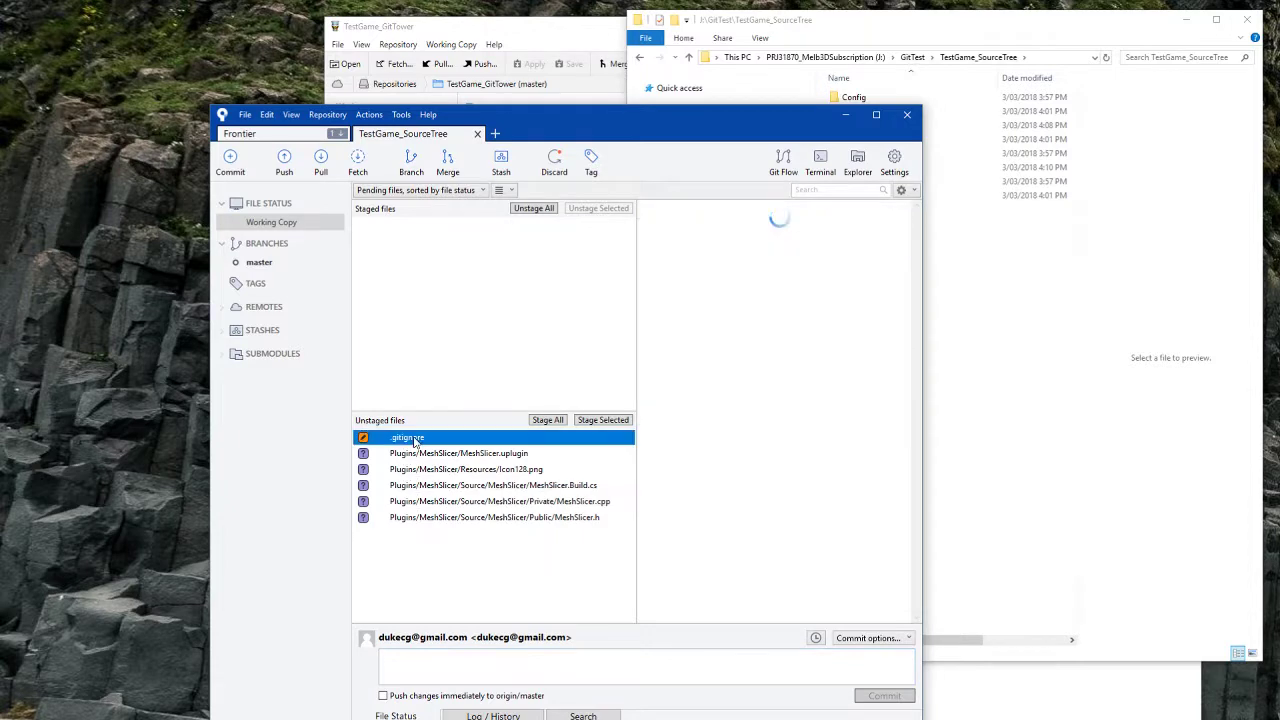
left_click(463, 518)
left_click(466, 457)
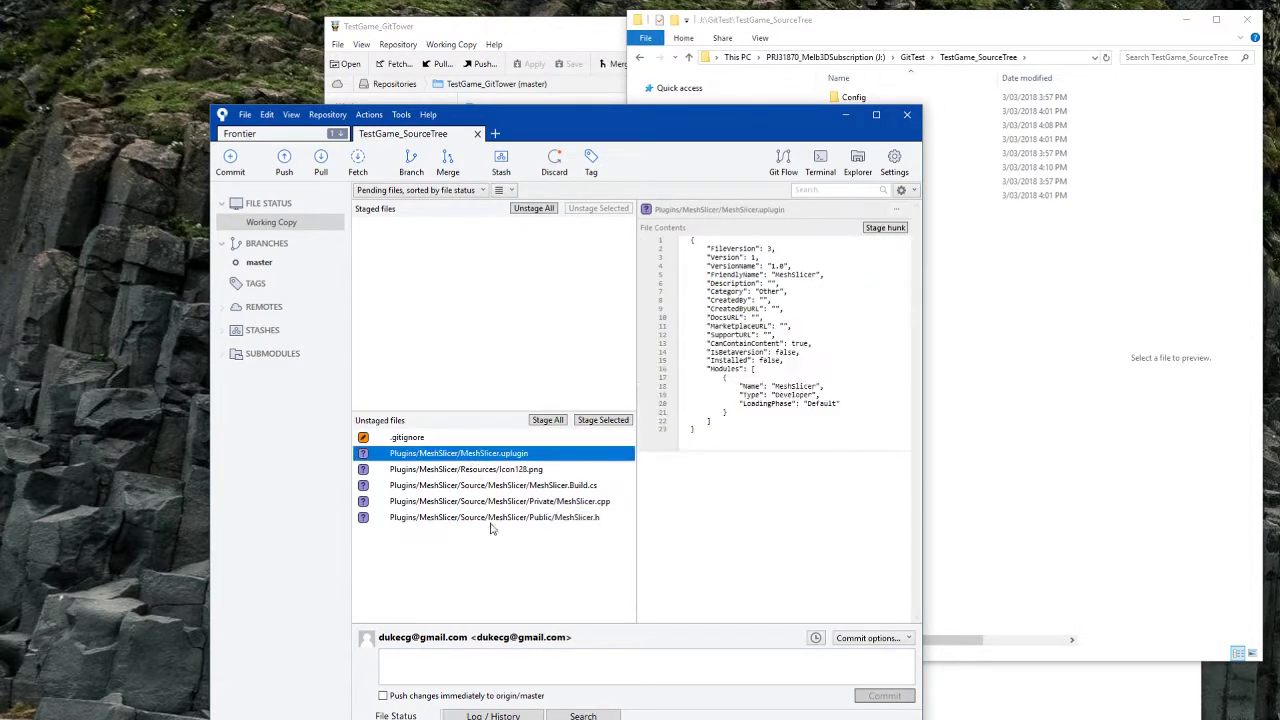
left_click(509, 518)
left_click(445, 440)
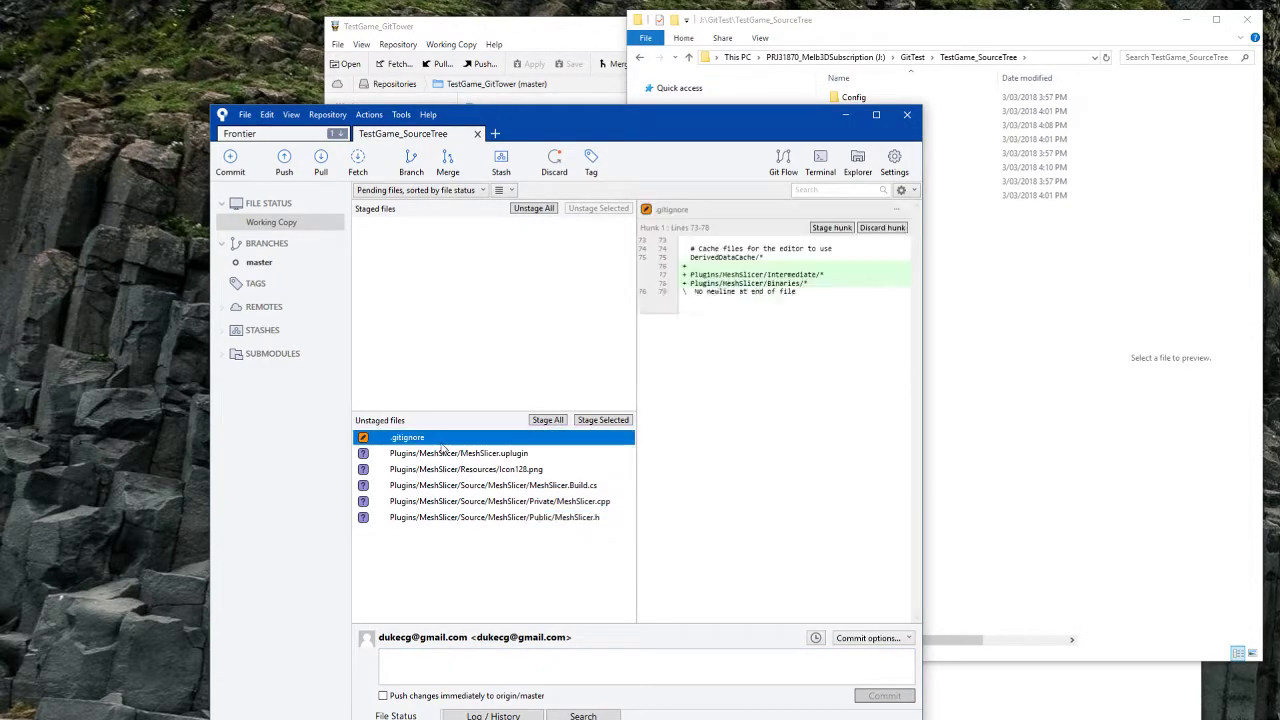
left_click(521, 516)
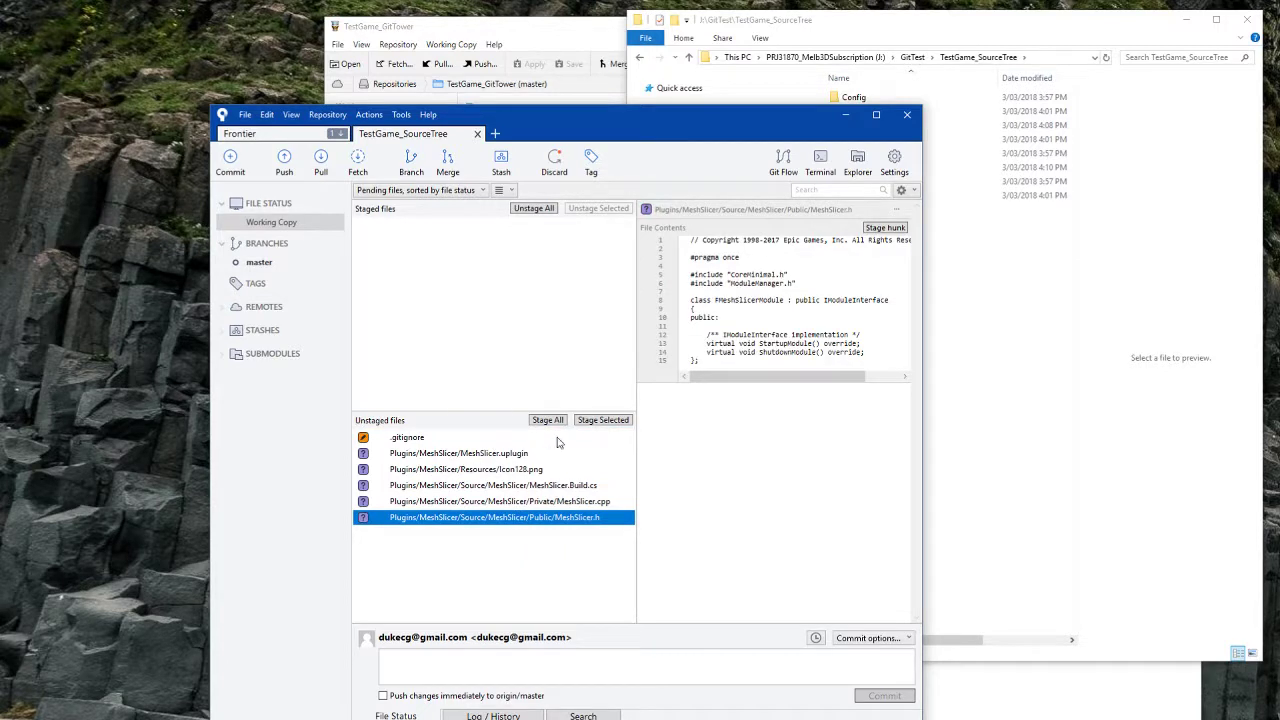
left_click(425, 438)
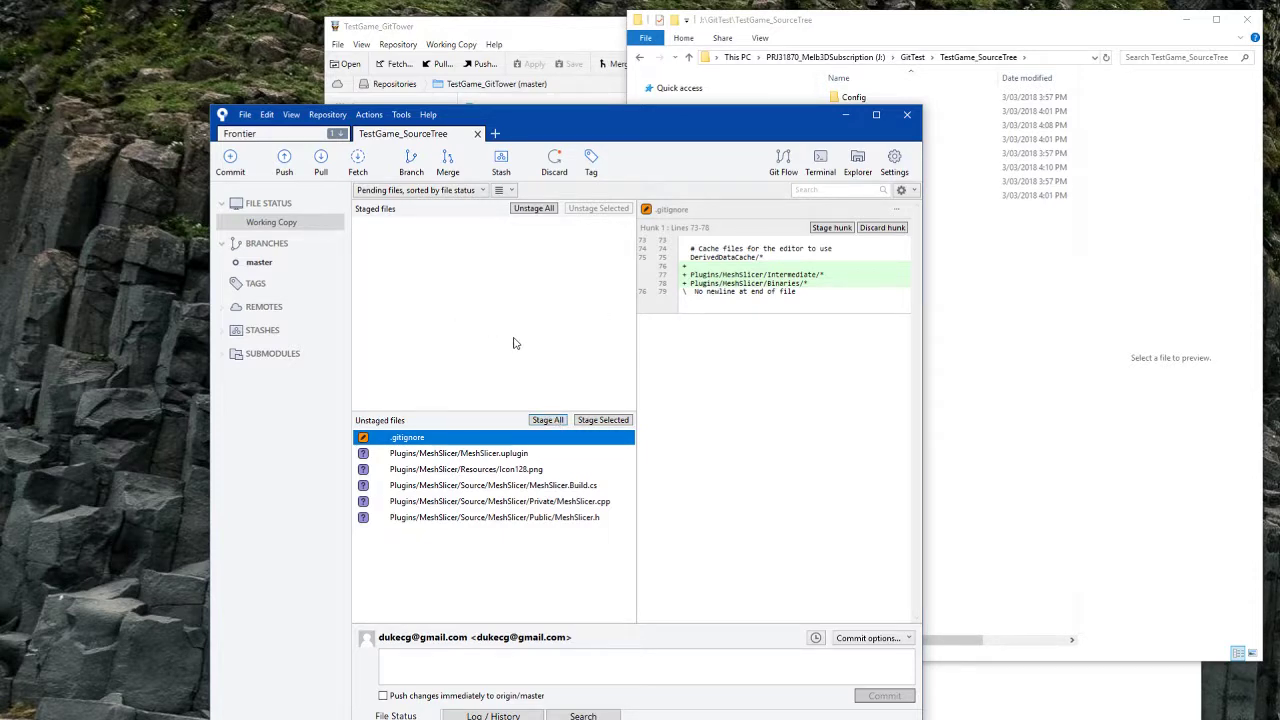
Step: Stage all six files and commit them as 'added mesh slicer'
left_click(547, 419)
left_click(565, 661)
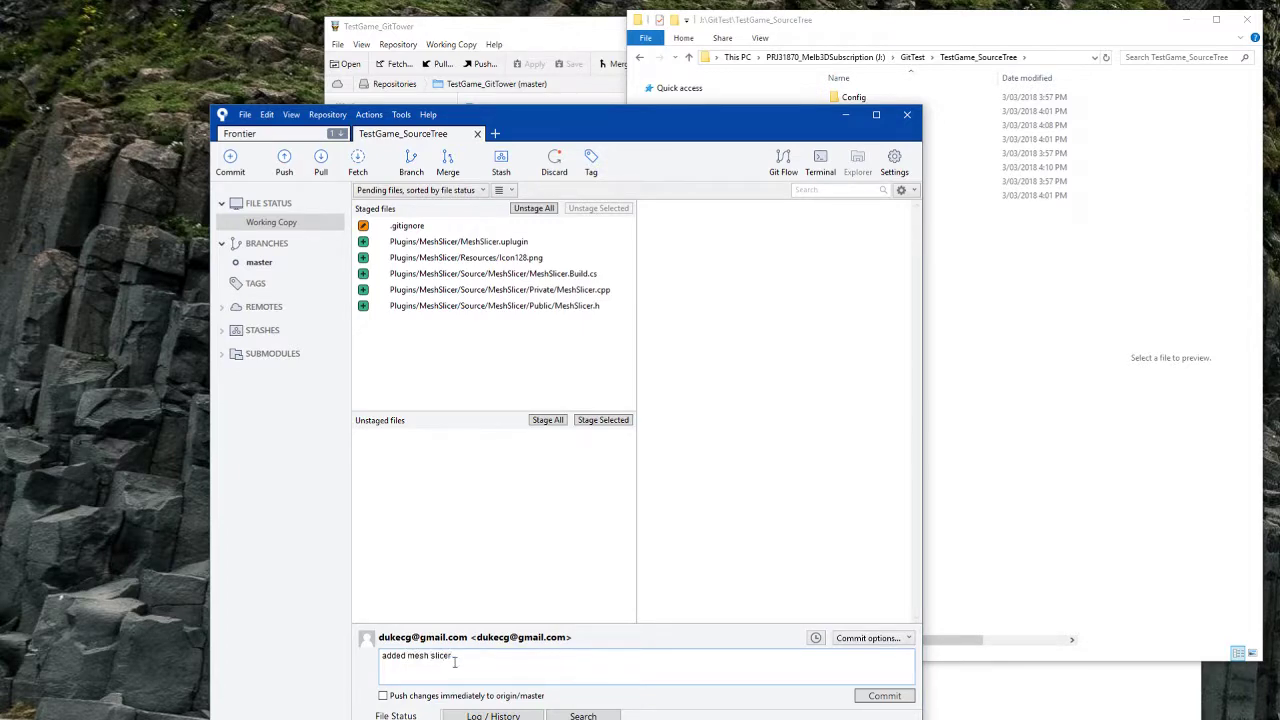
left_click(884, 695)
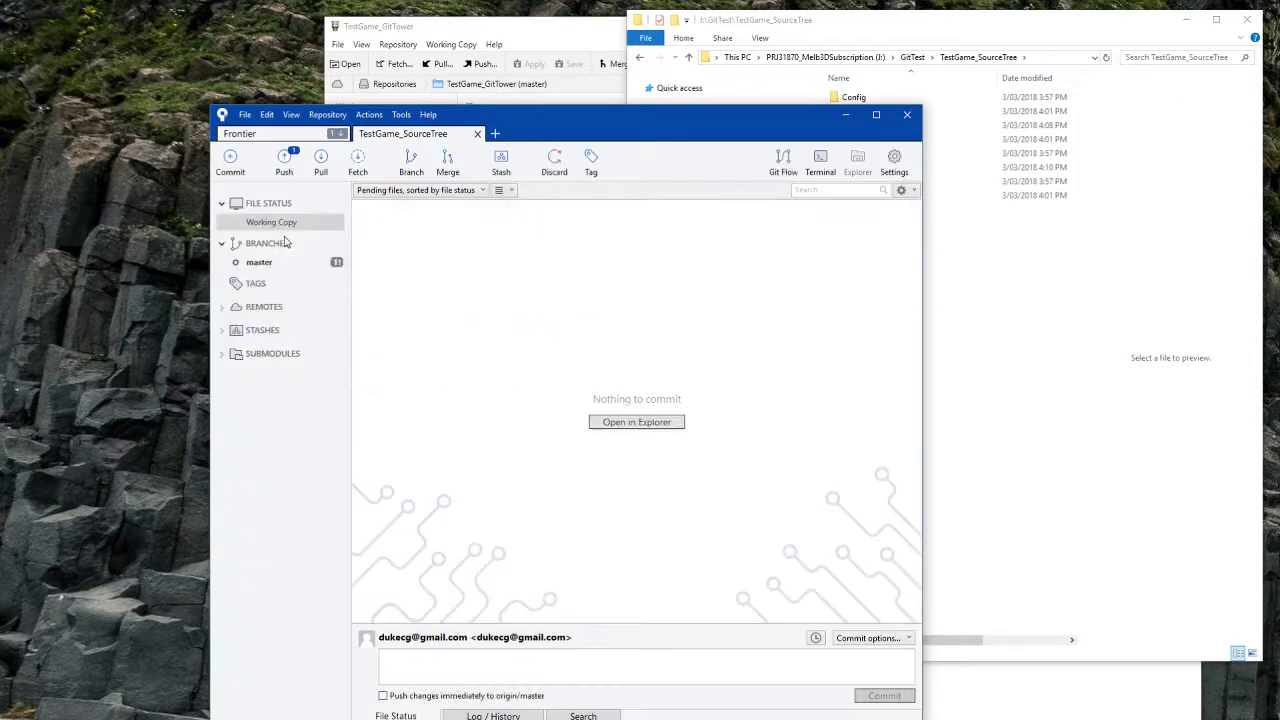
left_click(285, 243)
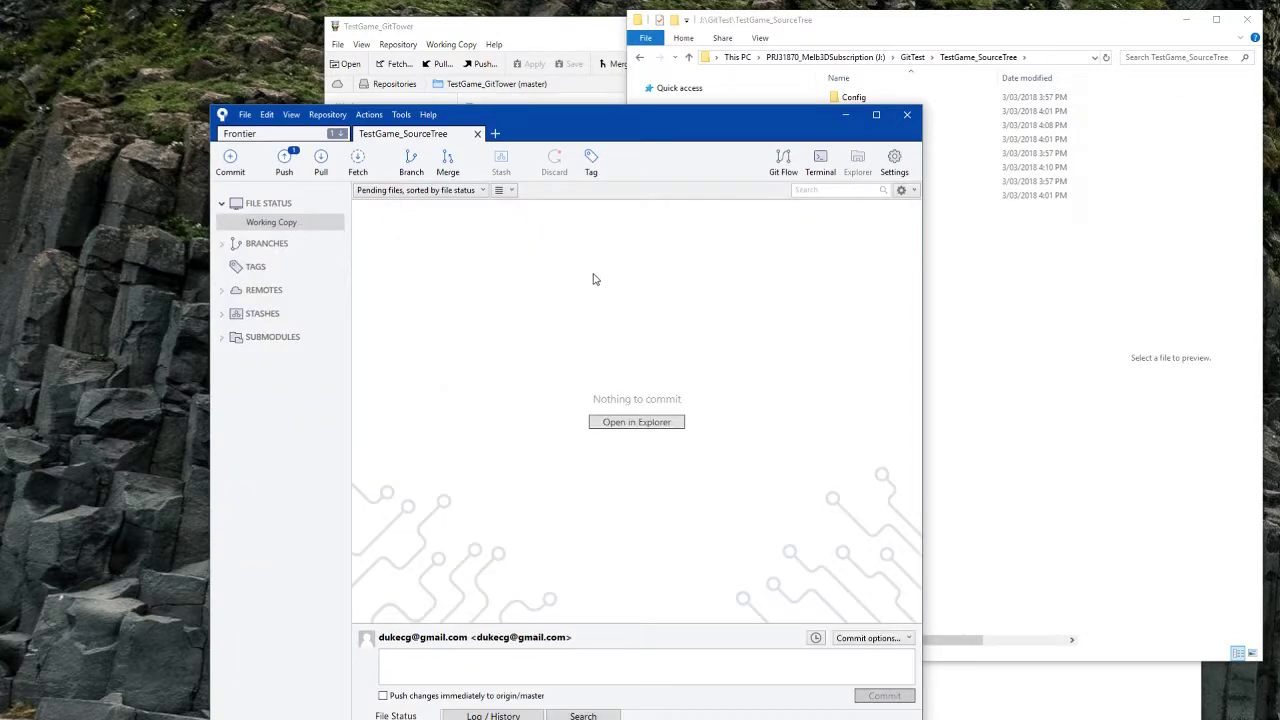
Step: Try pushing to origin master, see it rejected over newer remote work, and close the push dialog
left_click(223, 338)
left_click(236, 357)
left_click(284, 158)
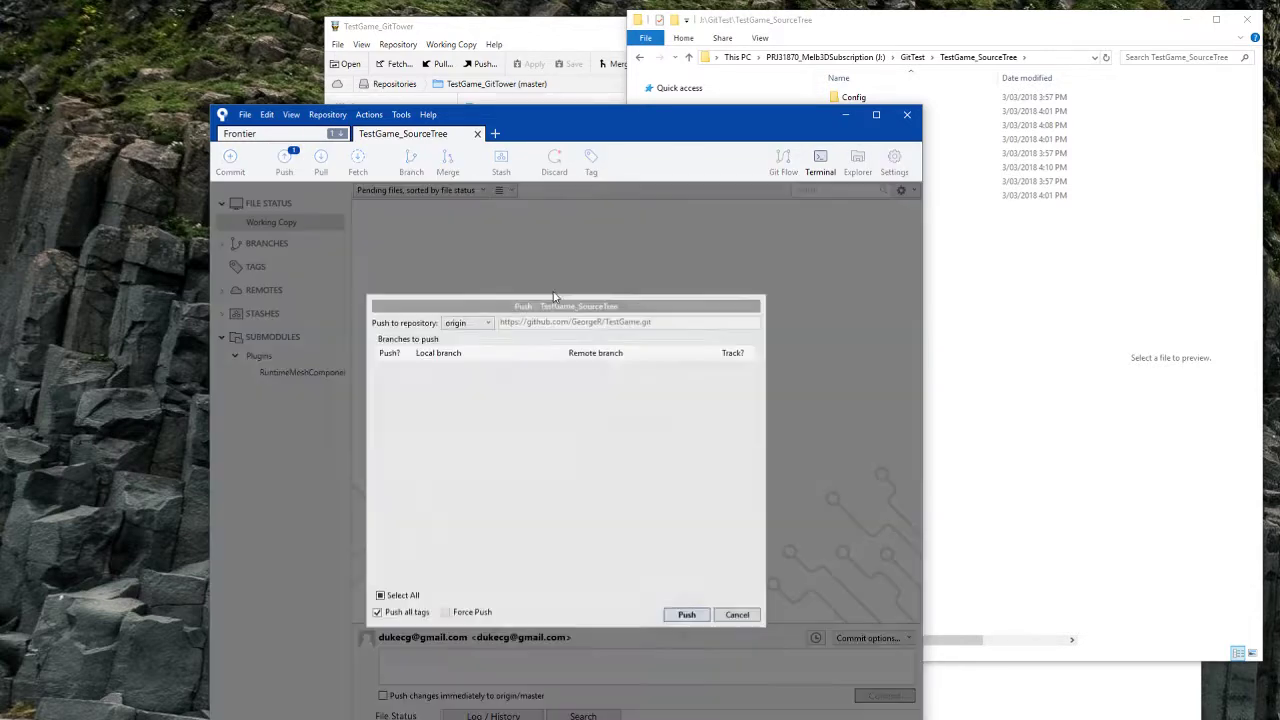
left_click(685, 618)
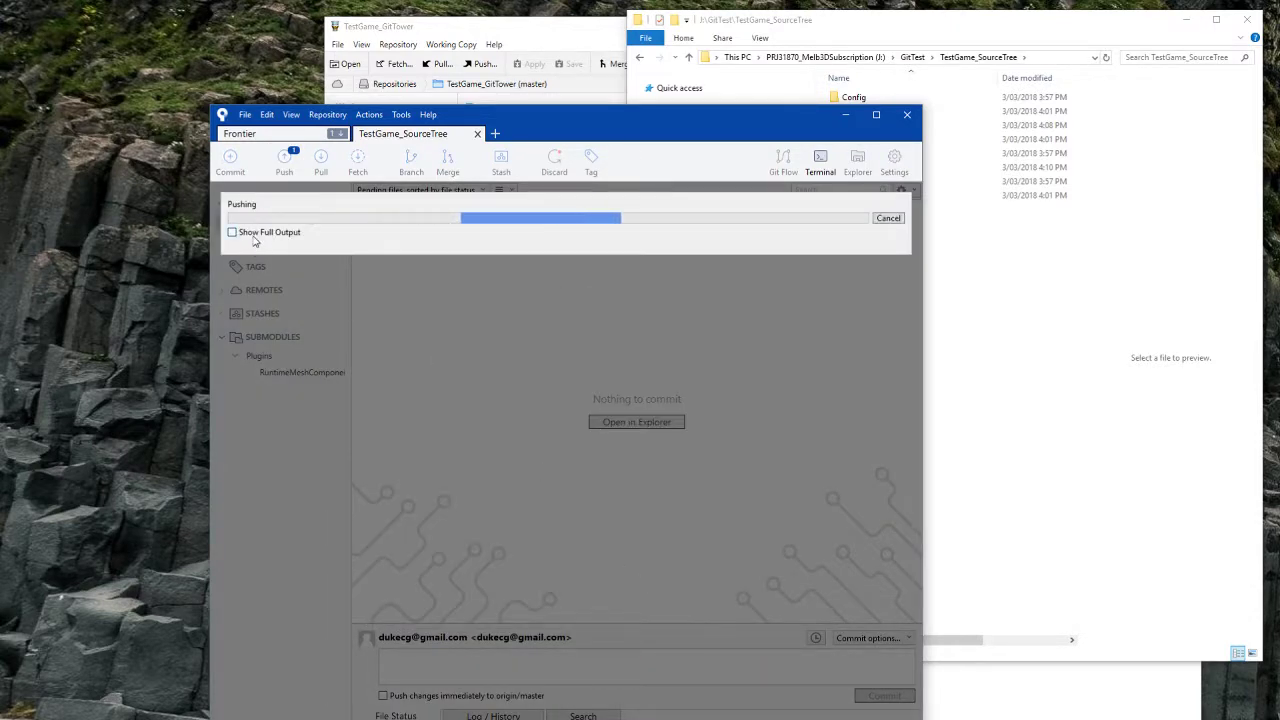
left_click(236, 233)
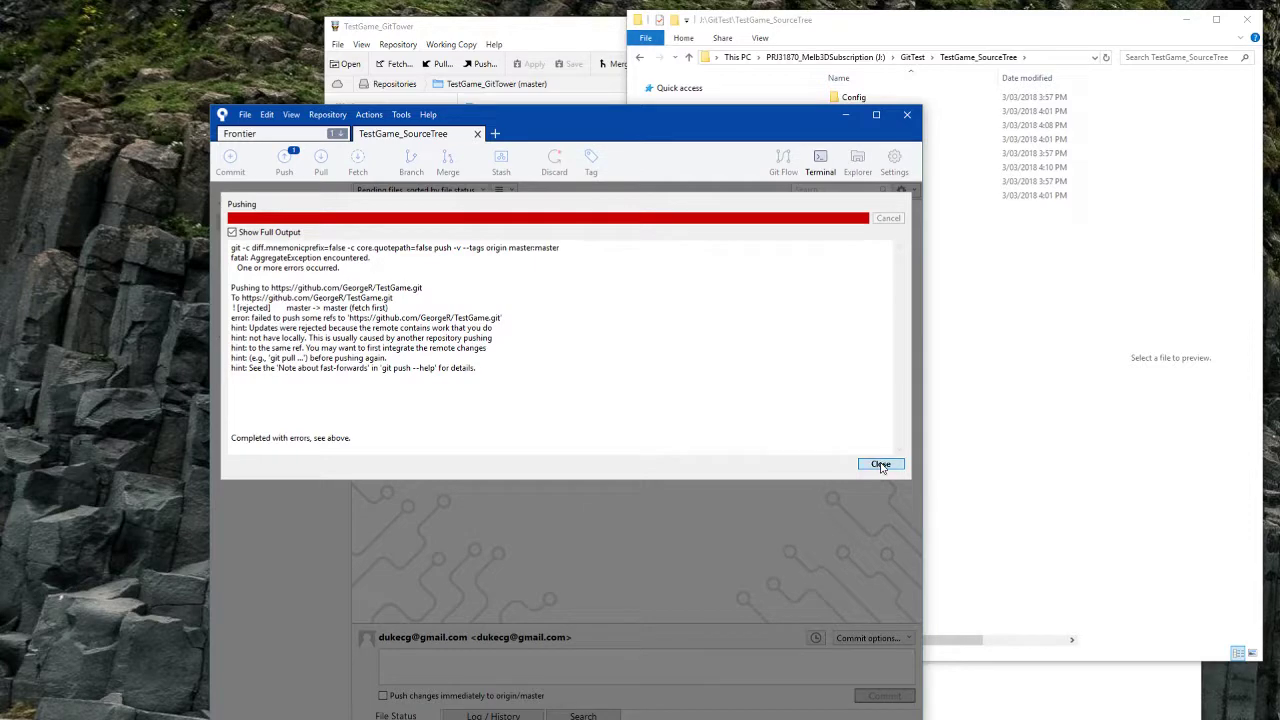
left_click(880, 464)
left_click(737, 613)
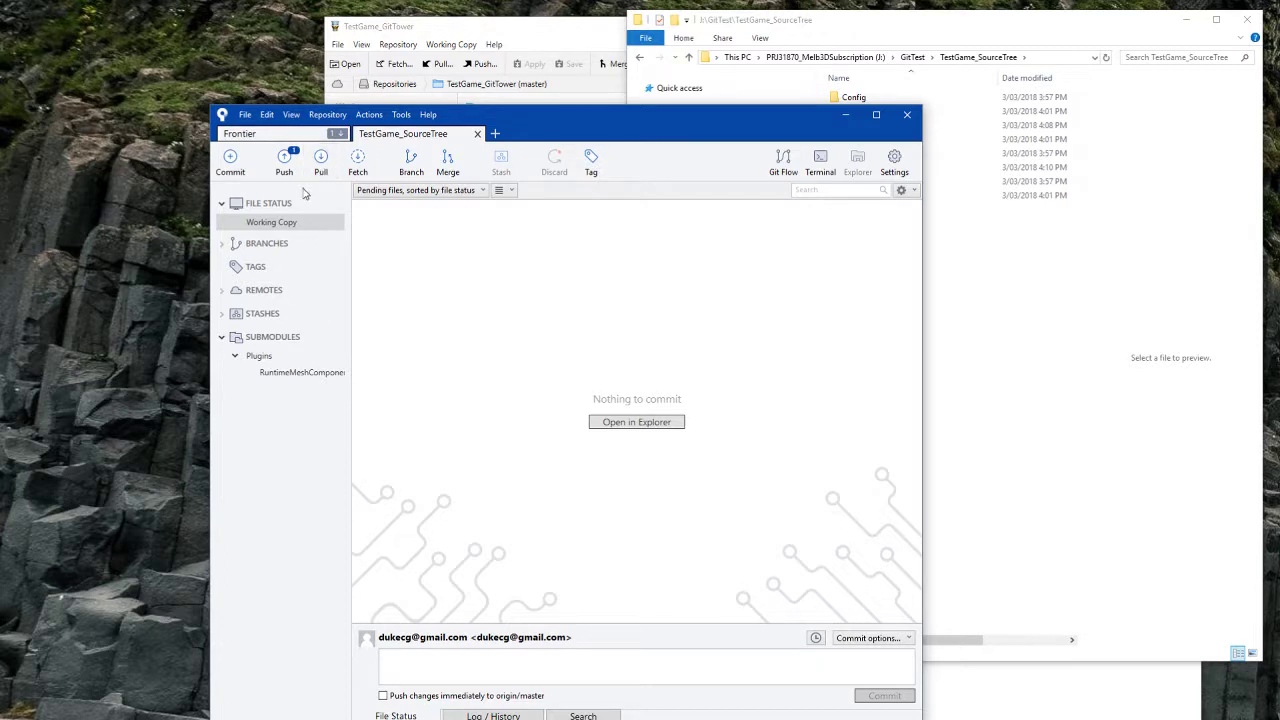
Step: Inspect the Plugins submodule group and the RuntimeMeshComponent submodule's options in the sidebar
right_click(268, 410)
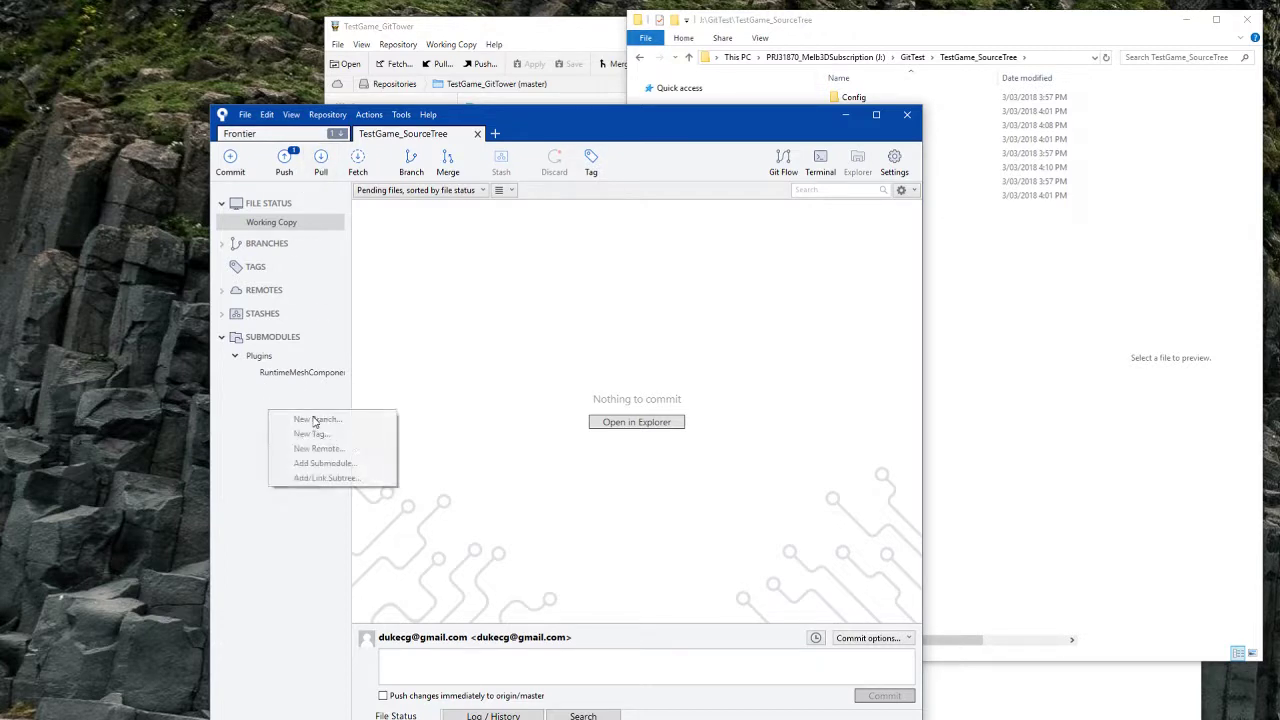
right_click(259, 395)
left_click(245, 372)
left_click(267, 358)
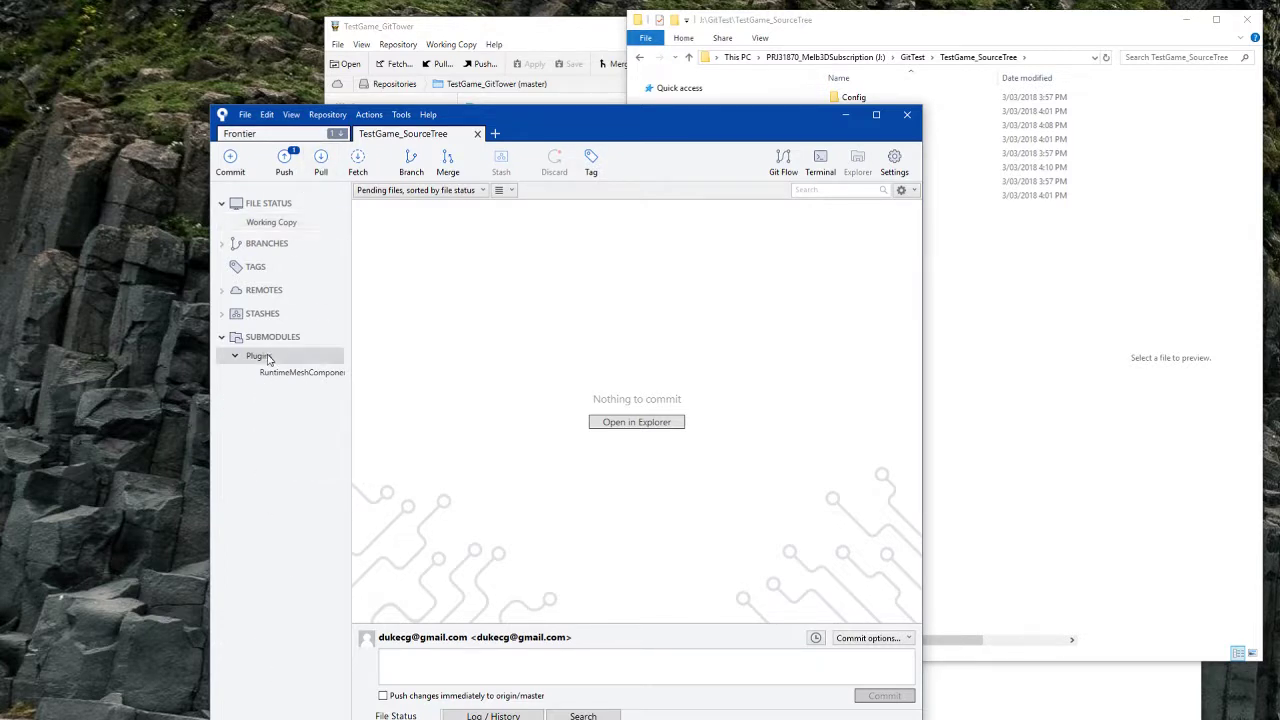
left_click(285, 372)
right_click(283, 371)
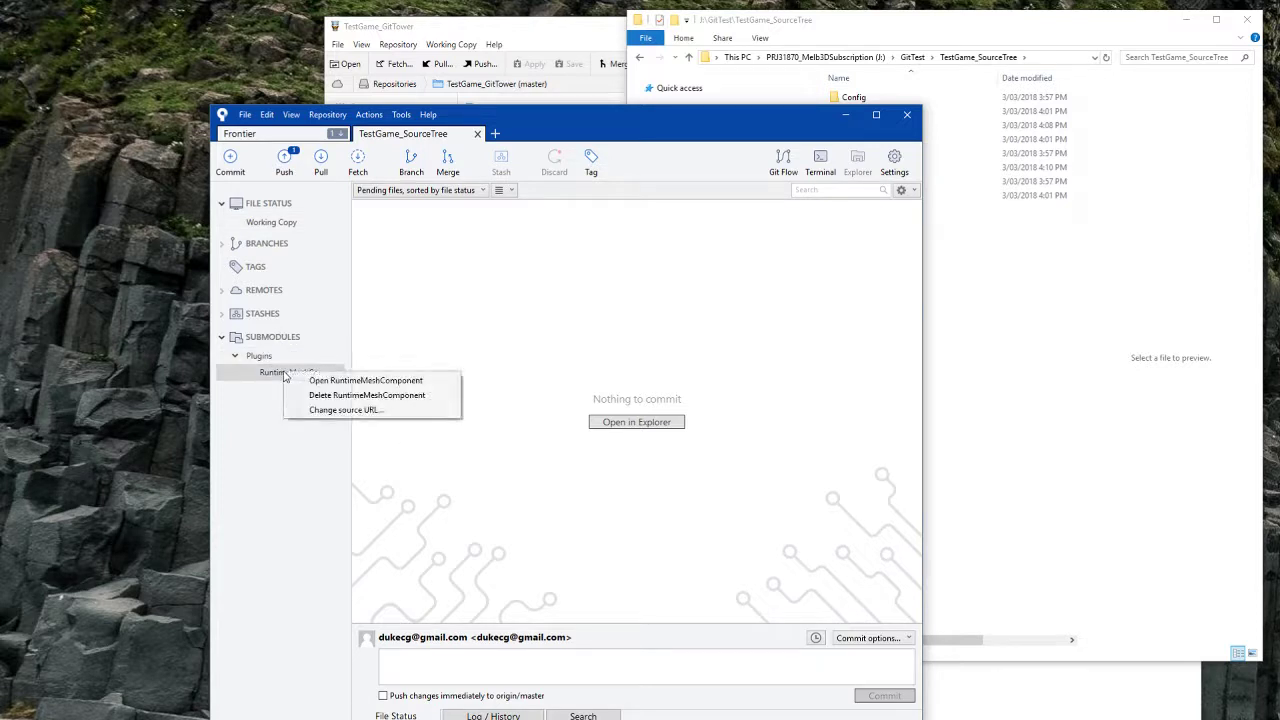
left_click(272, 358)
Step: Add the pasted MeshSlicer.git URL as a submodule at path Plugins/MeshSlicer
right_click(261, 435)
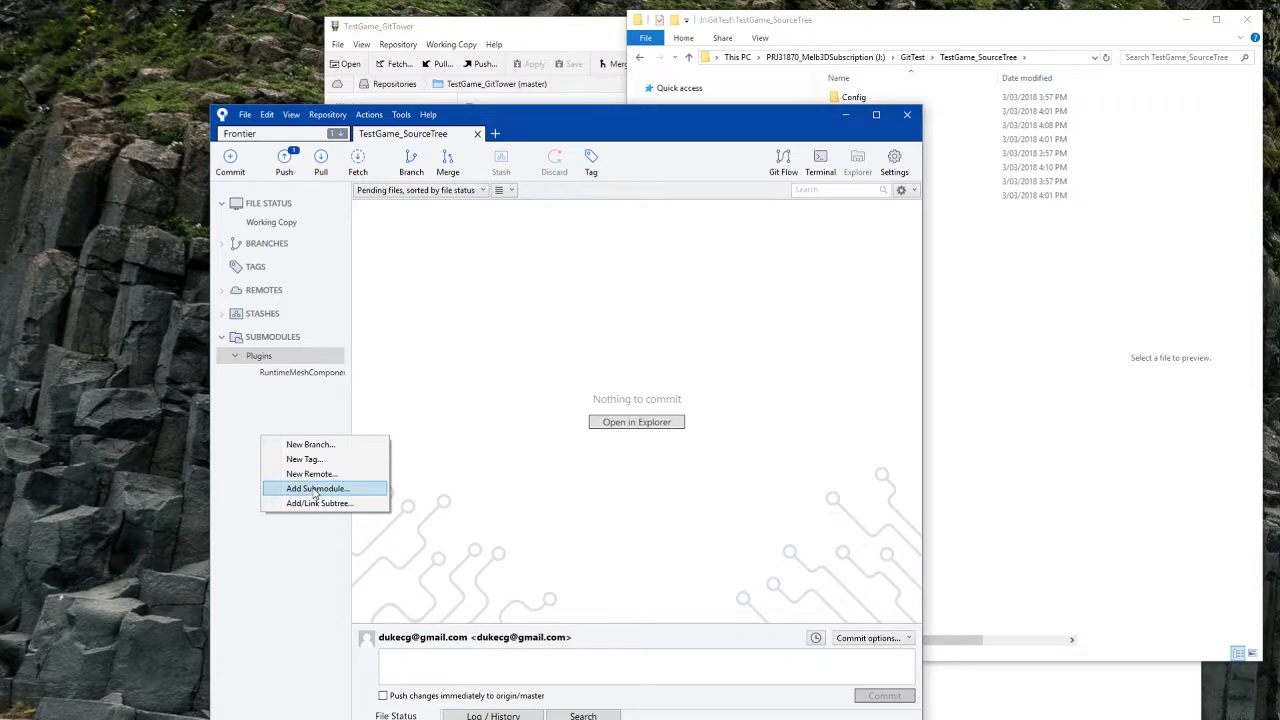
left_click(314, 488)
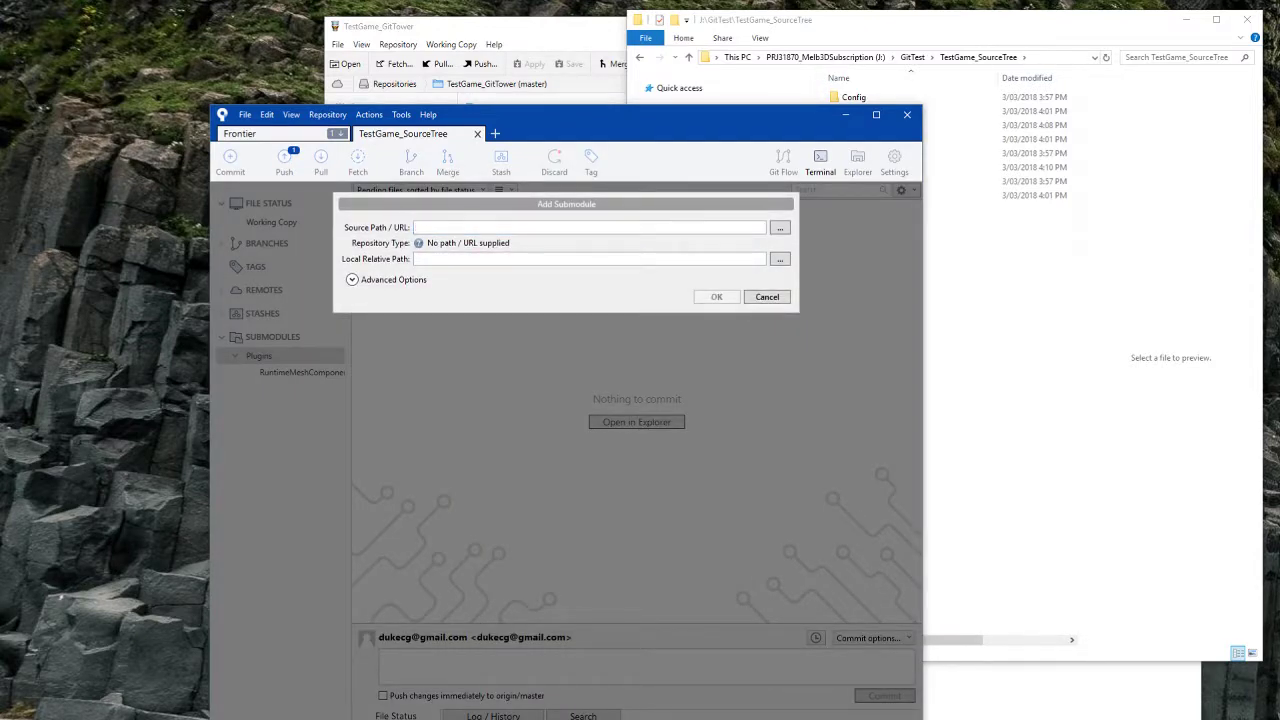
key("ctrl+v")
left_click(485, 260)
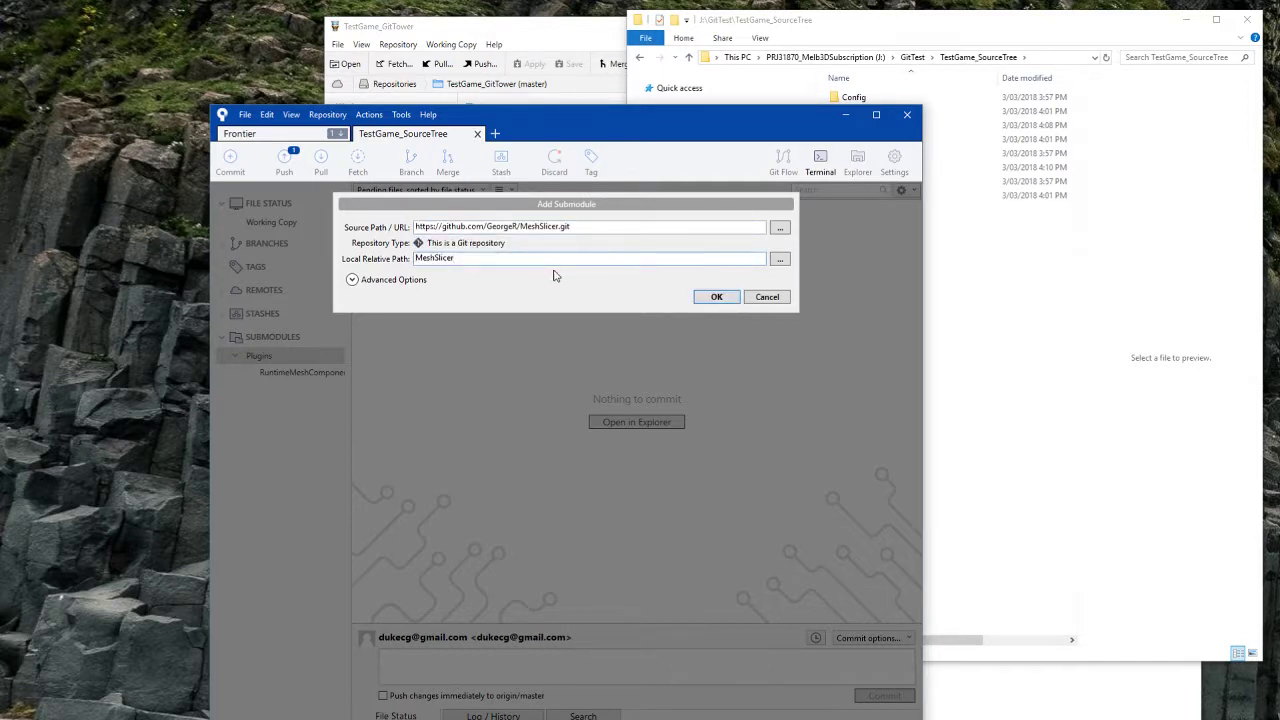
type("Plugins/")
left_click(351, 280)
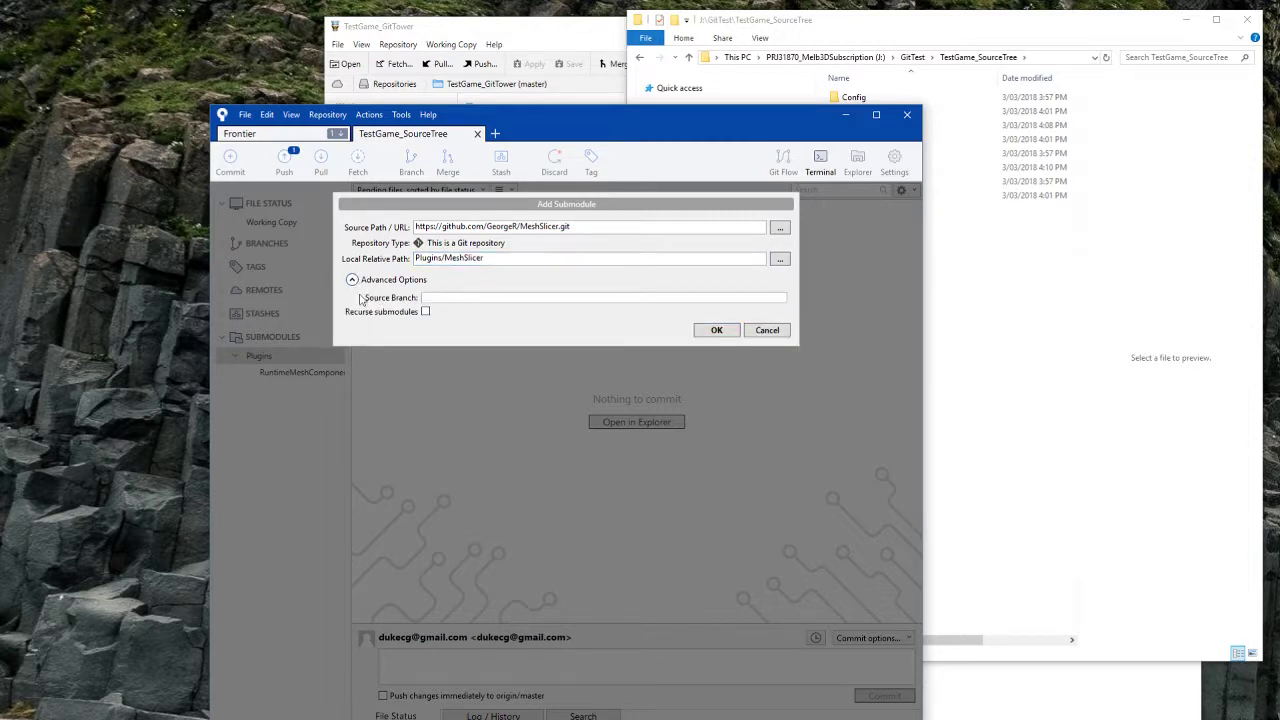
left_click(716, 330)
Step: Close the 'path already exists in the index' error and return Explorer to the GitTest folder
left_click(1060, 180)
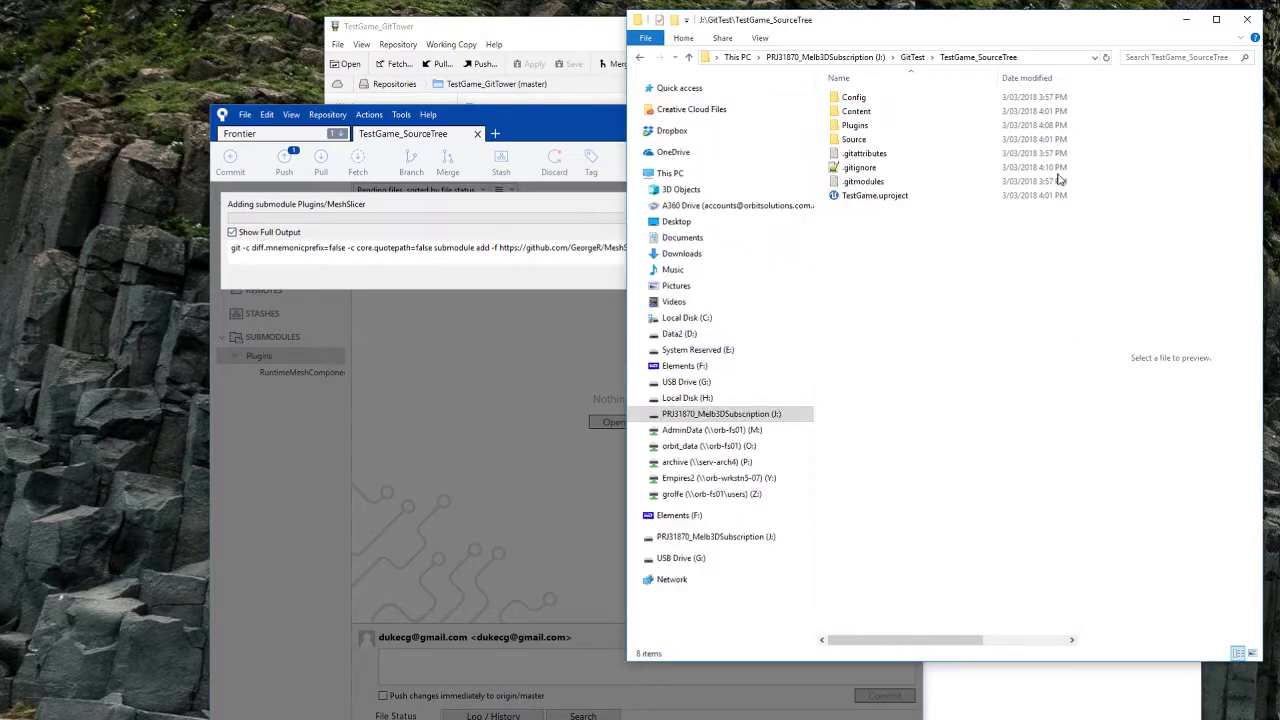
left_click(643, 58)
left_click(590, 310)
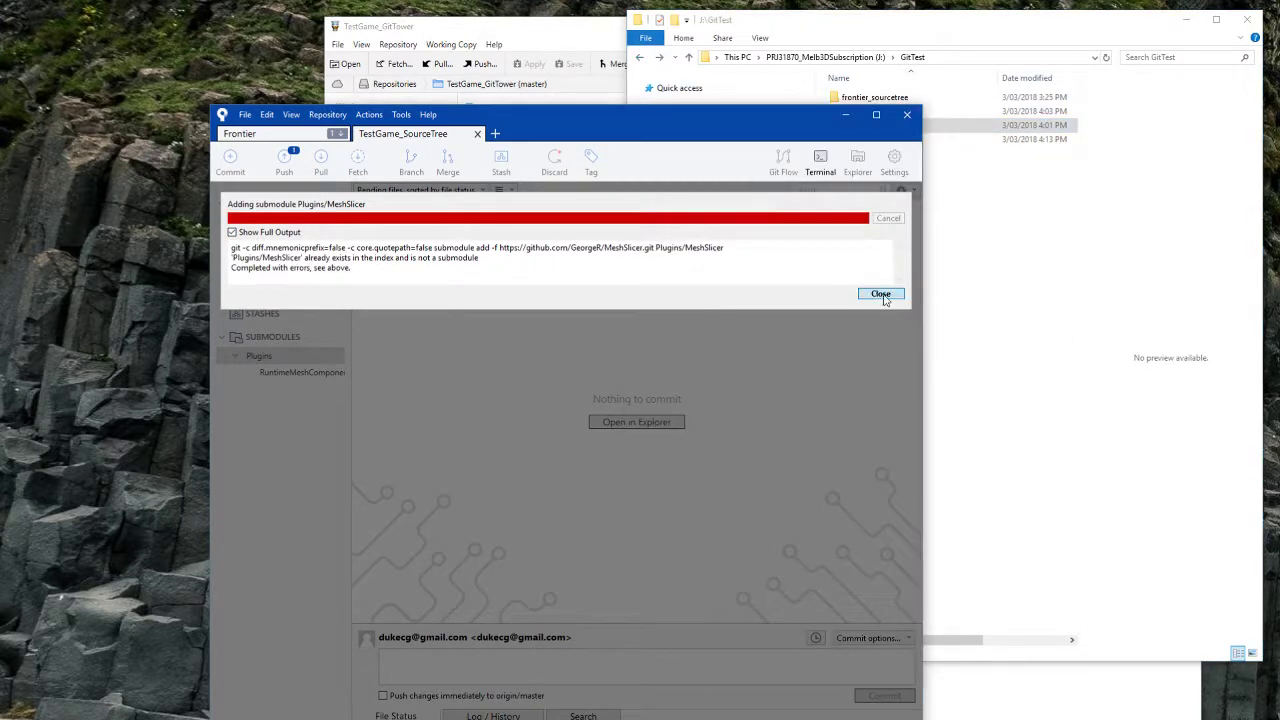
left_click(880, 294)
left_click(930, 250)
Step: In TestGame_SourceTree's Plugins folder, rename MeshSlicer to MeshSlicer_
double_click(870, 139)
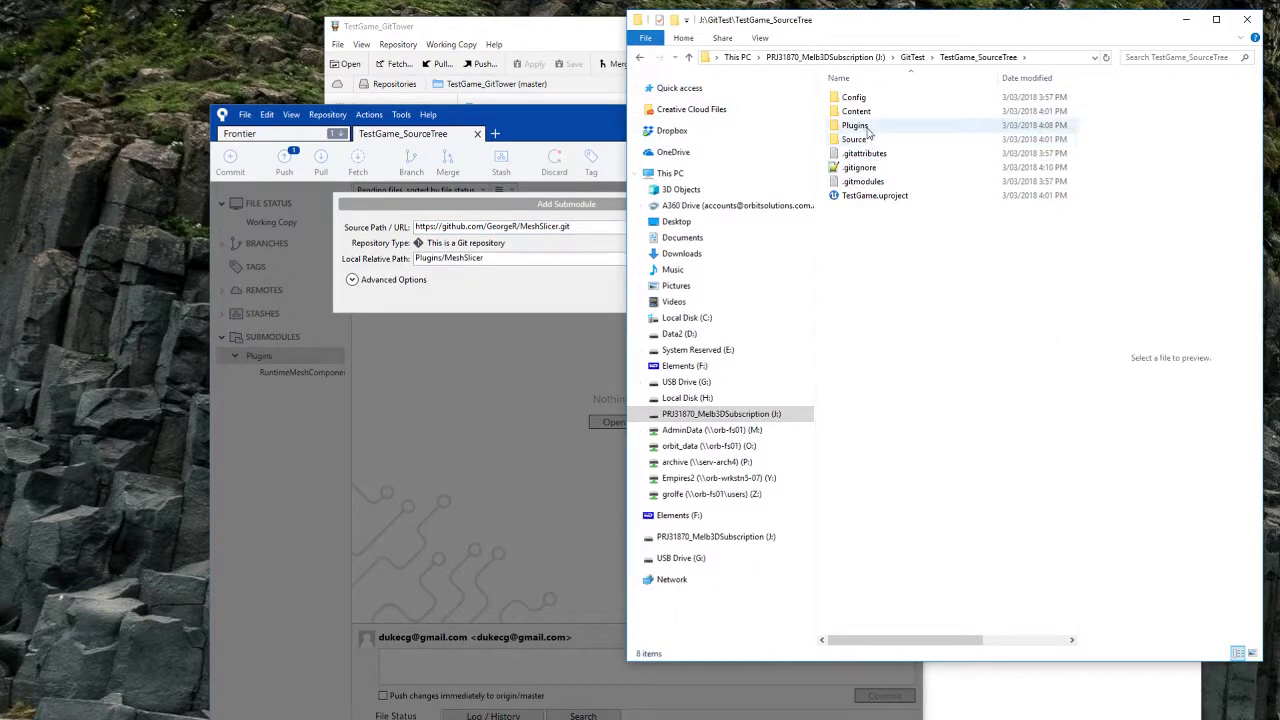
double_click(868, 130)
left_click(554, 299)
left_click(990, 298)
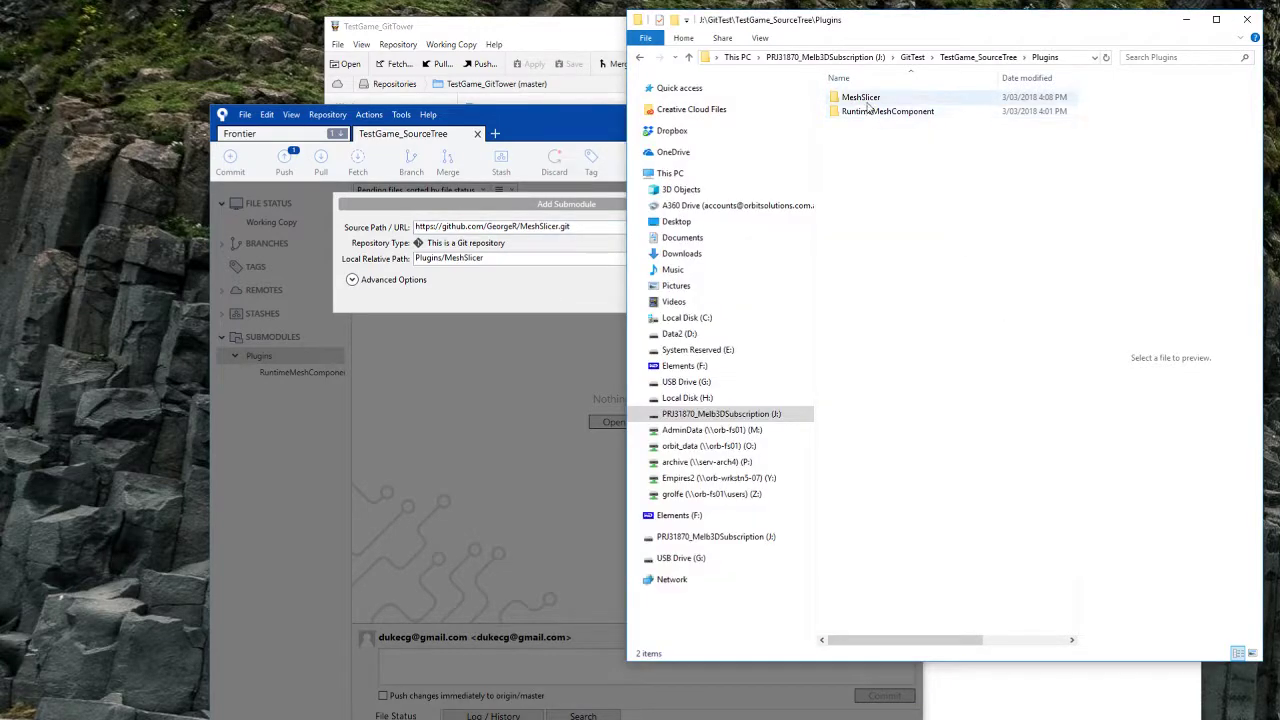
left_click(867, 103)
left_click(867, 103)
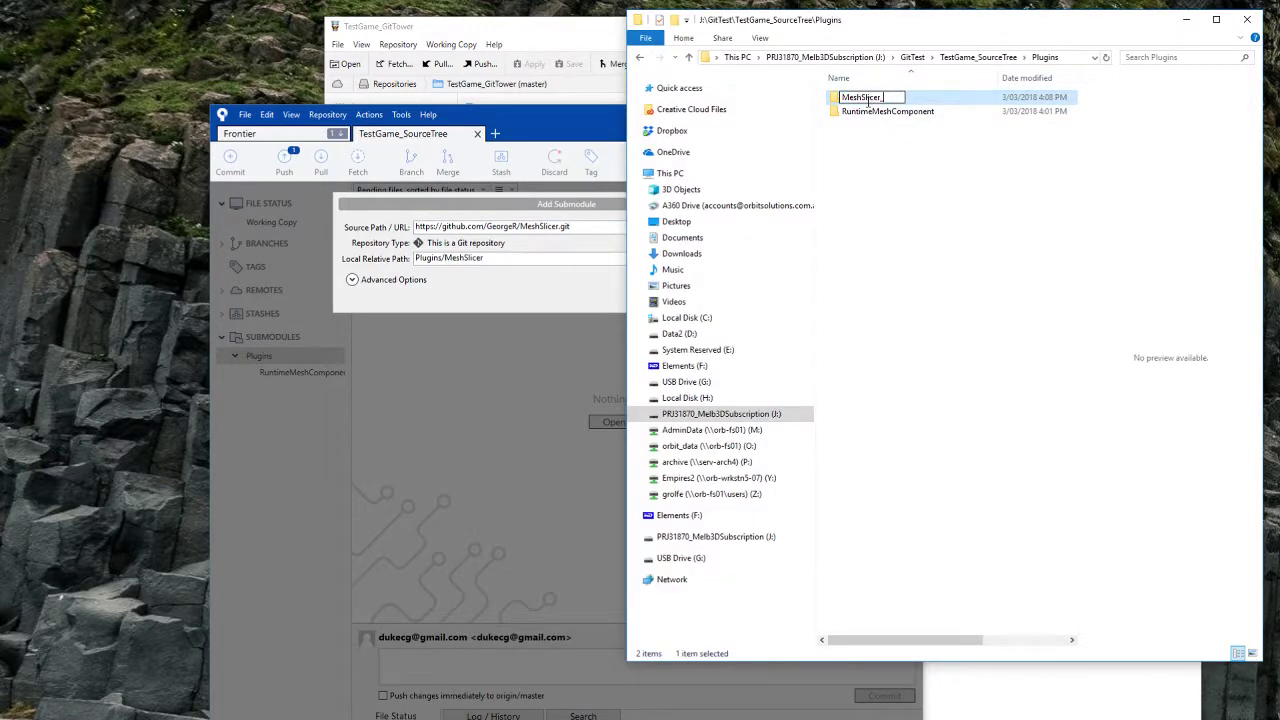
key("Return")
Step: Retry adding the MeshSlicer submodule, then close the error output and cancel the dialog
left_click(544, 332)
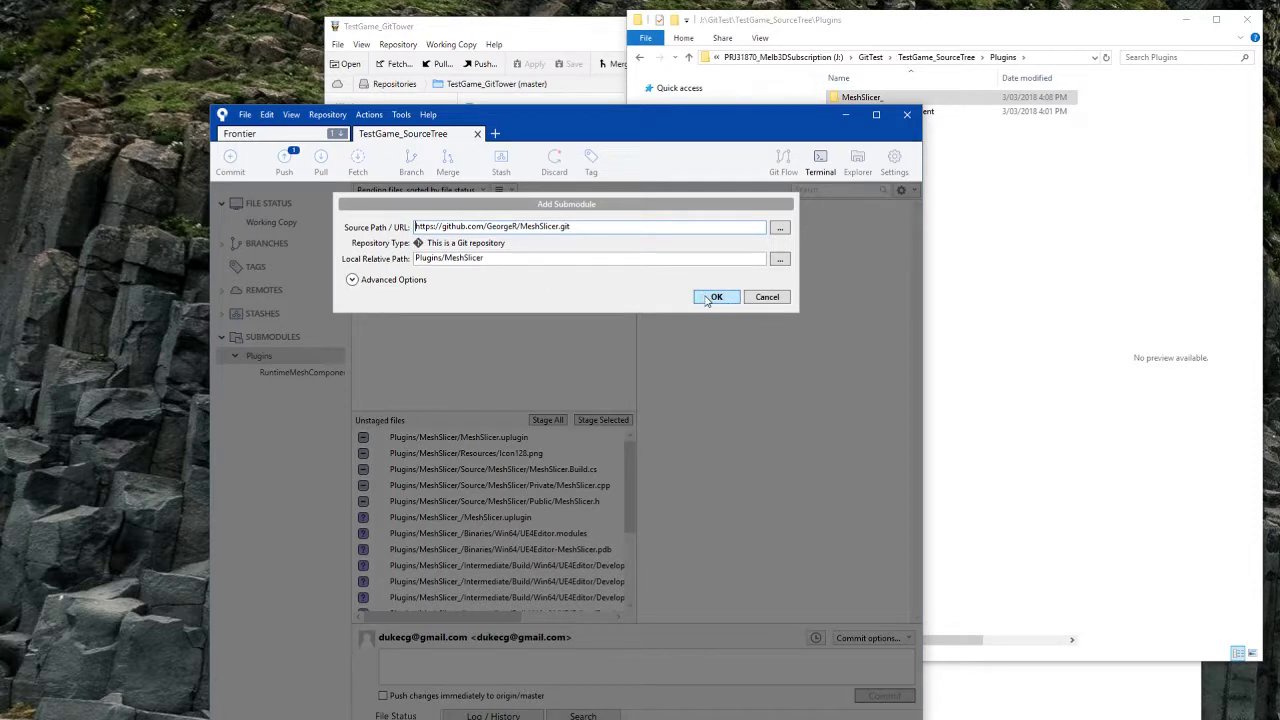
left_click(715, 297)
left_click(255, 237)
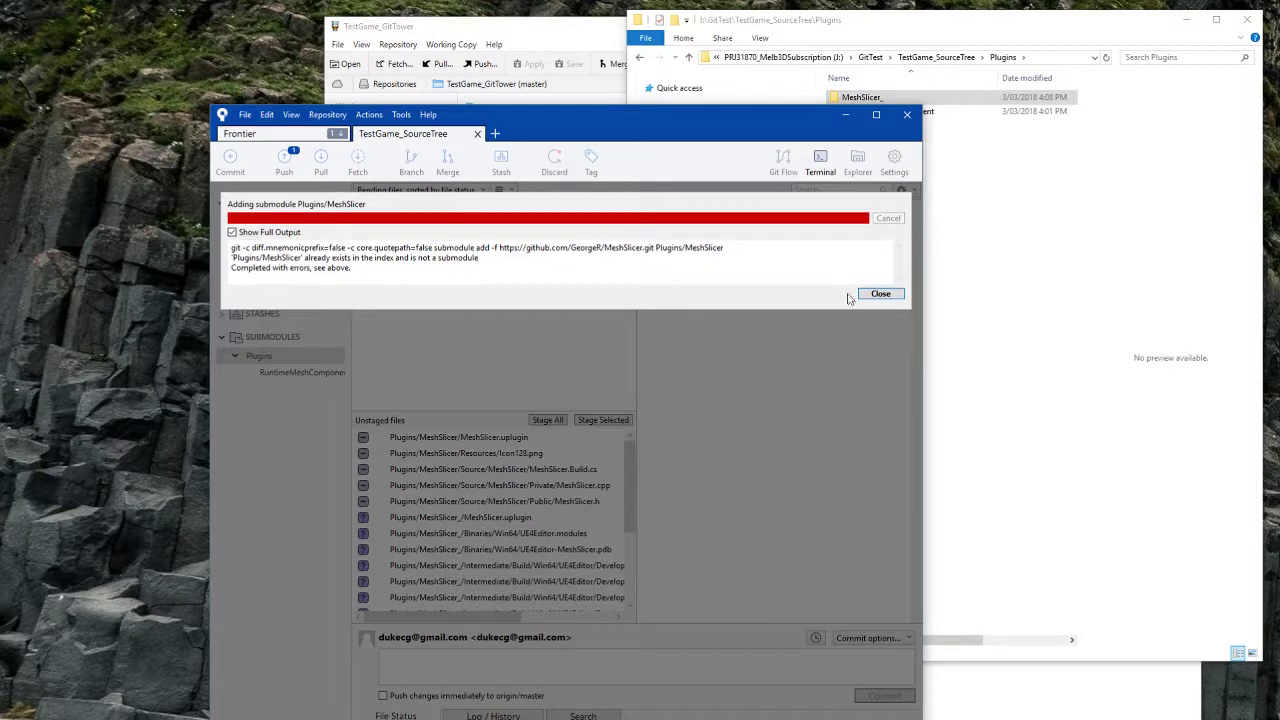
left_click(880, 294)
left_click(768, 296)
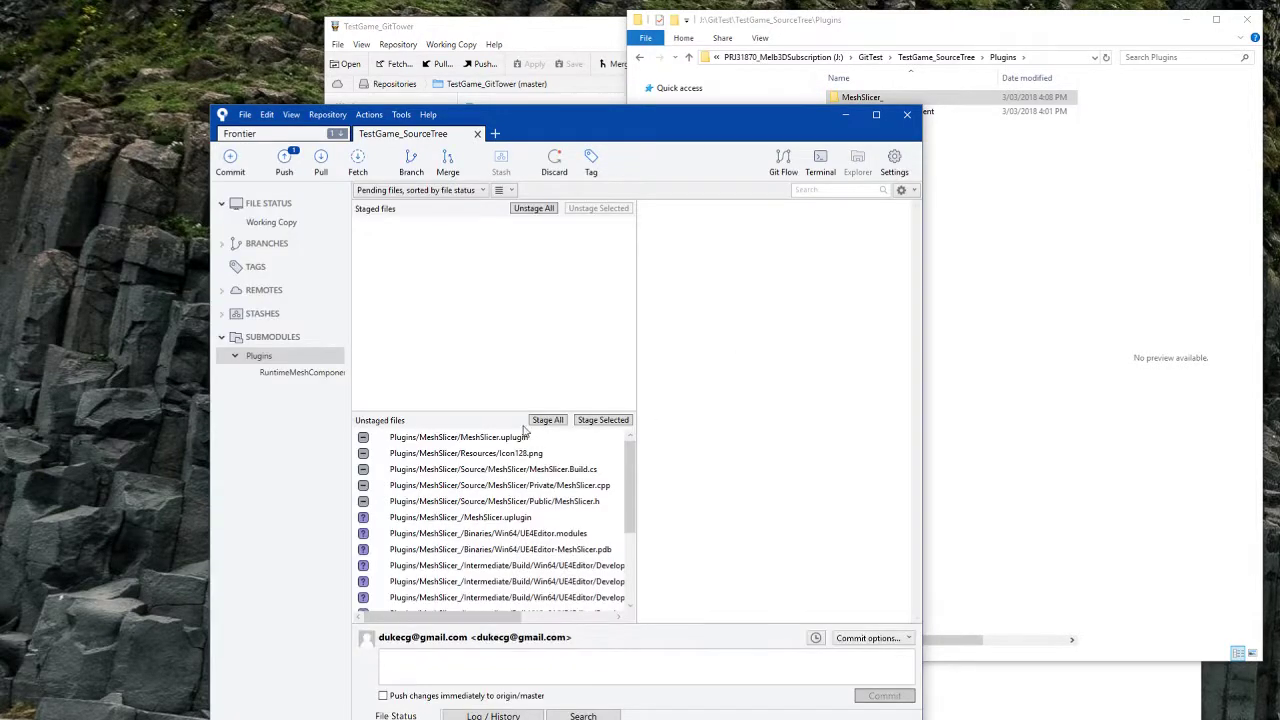
Step: Stage the five deleted MeshSlicer files and commit them as 'removed meshslicer'
left_click(477, 502)
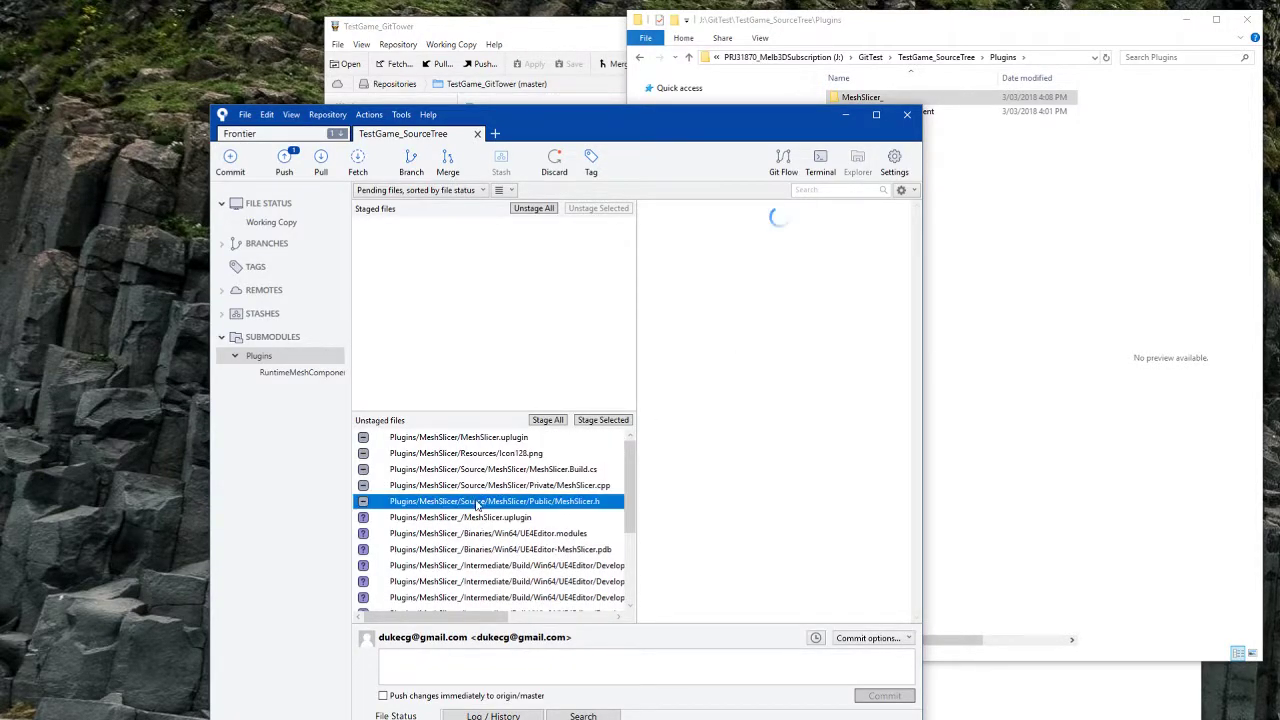
left_click(497, 440, "shift")
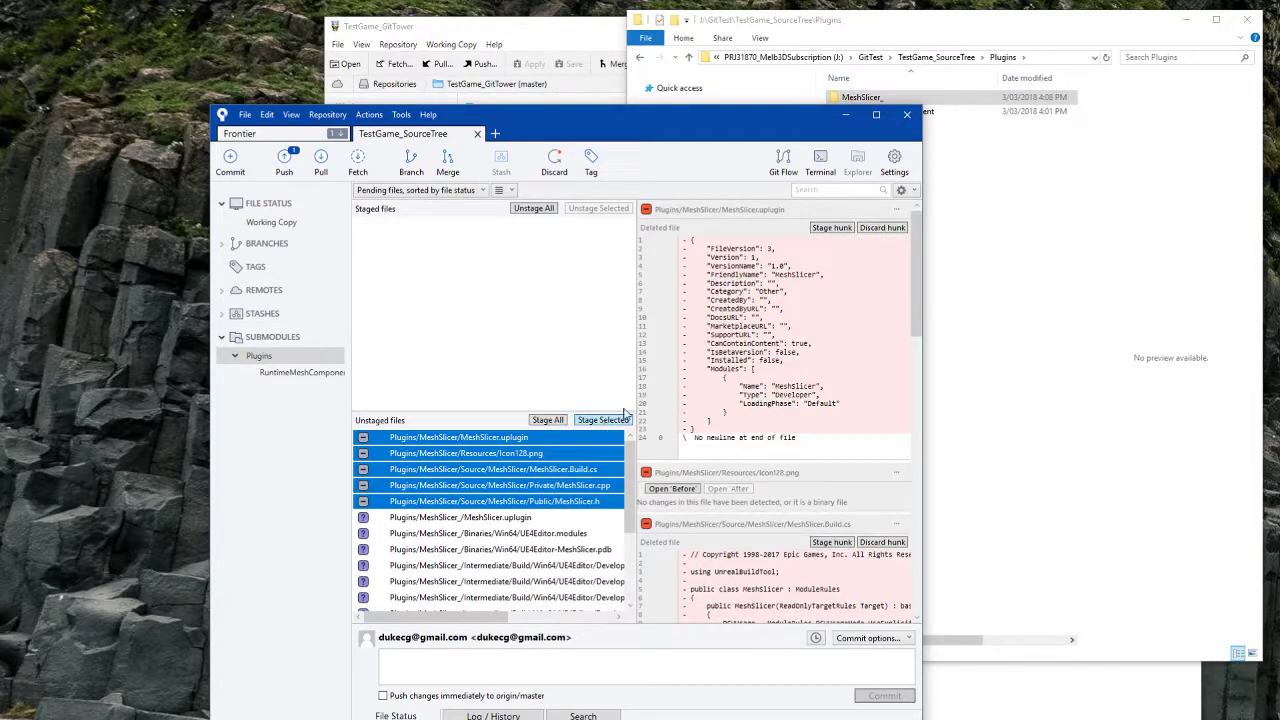
left_click(603, 419)
left_click(686, 658)
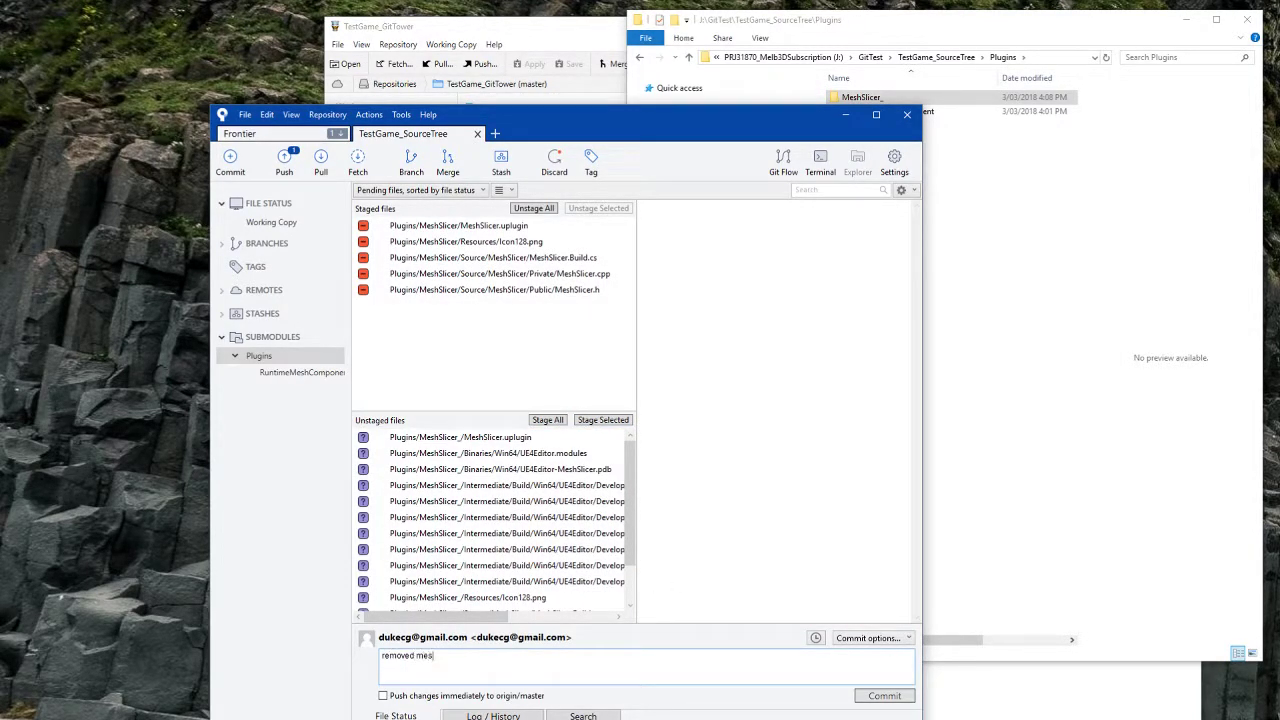
left_click(882, 696)
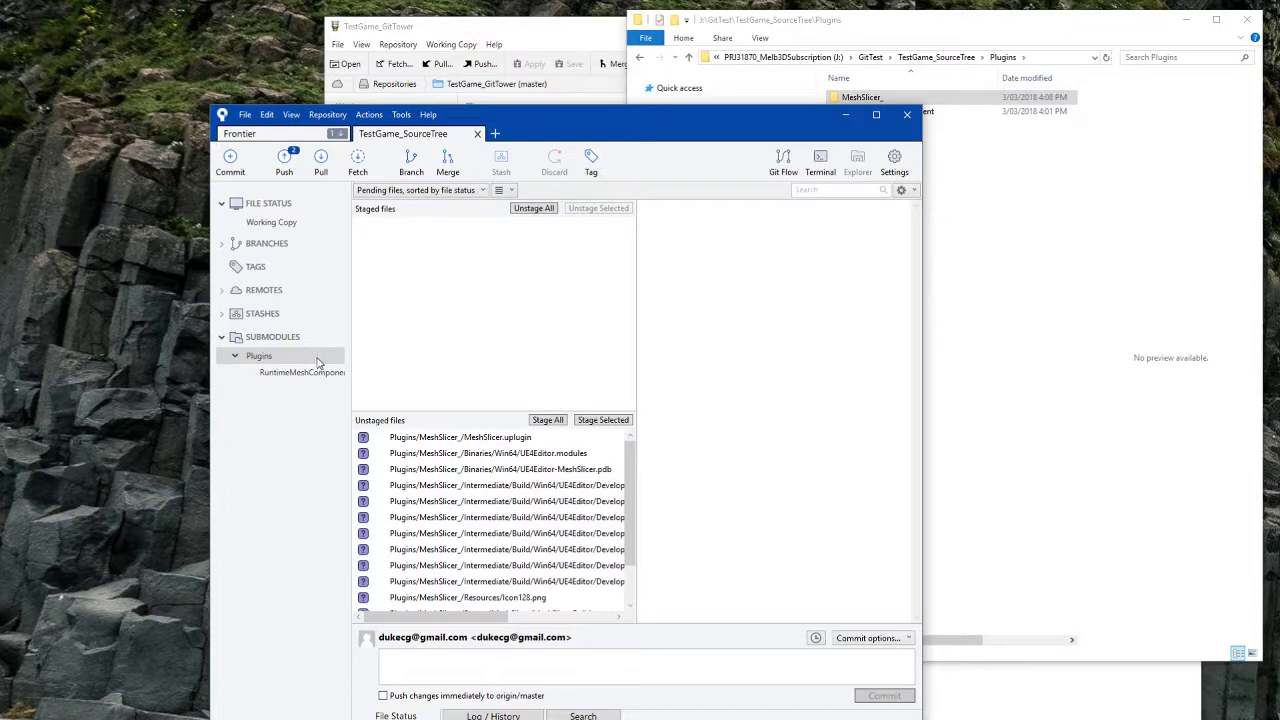
Step: Add the MeshSlicer.git repository as a submodule at Plugins/MeshSlicer
right_click(307, 430)
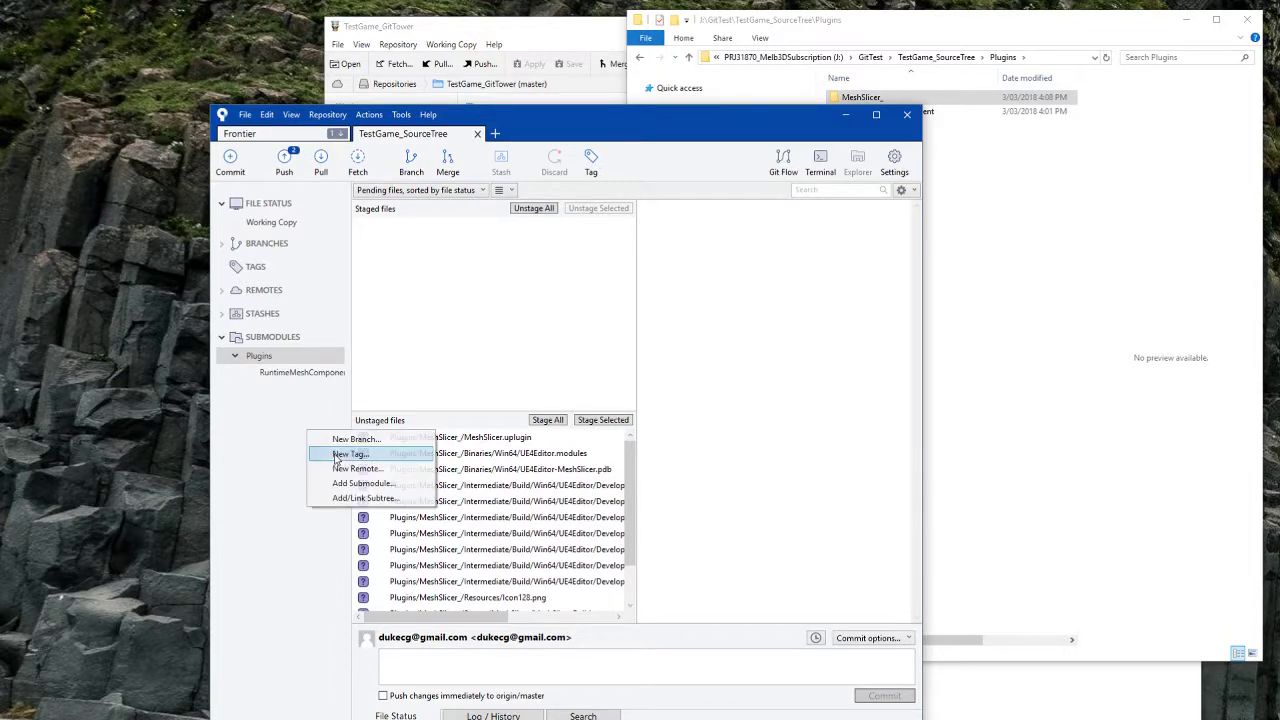
left_click(360, 481)
key("ctrl+v")
left_click(515, 258)
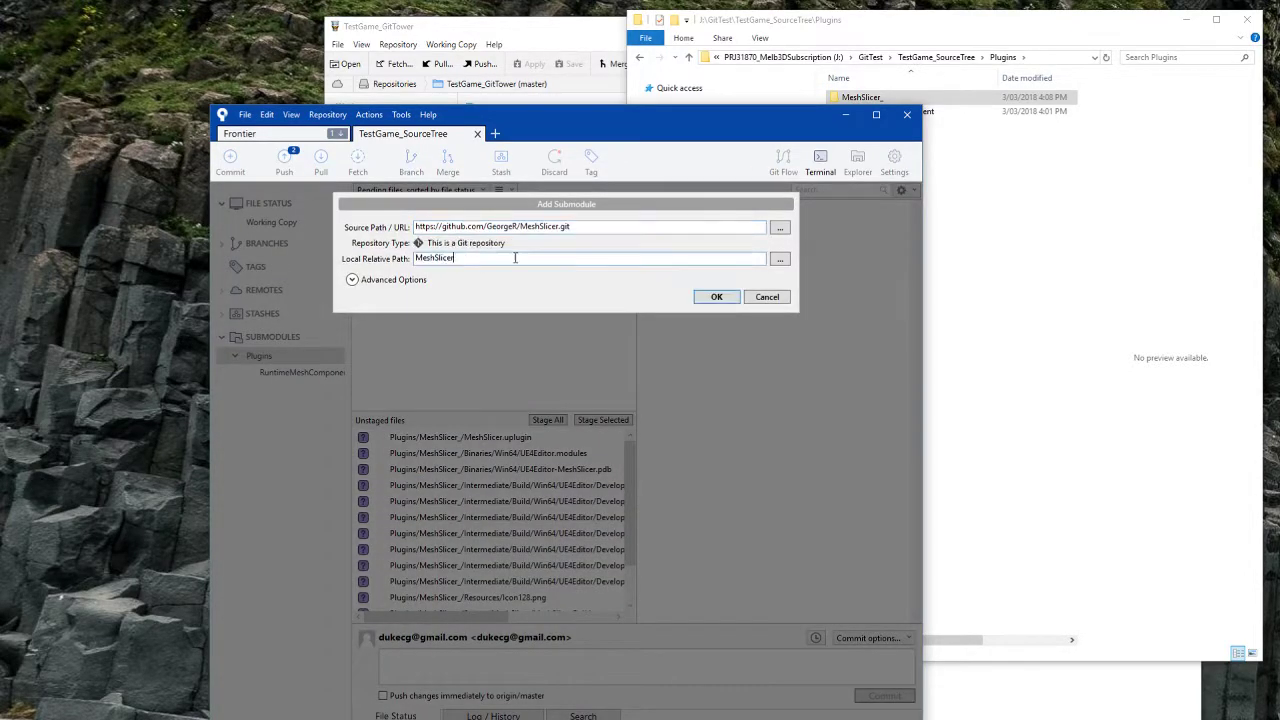
type("Plugins/")
left_click(719, 301)
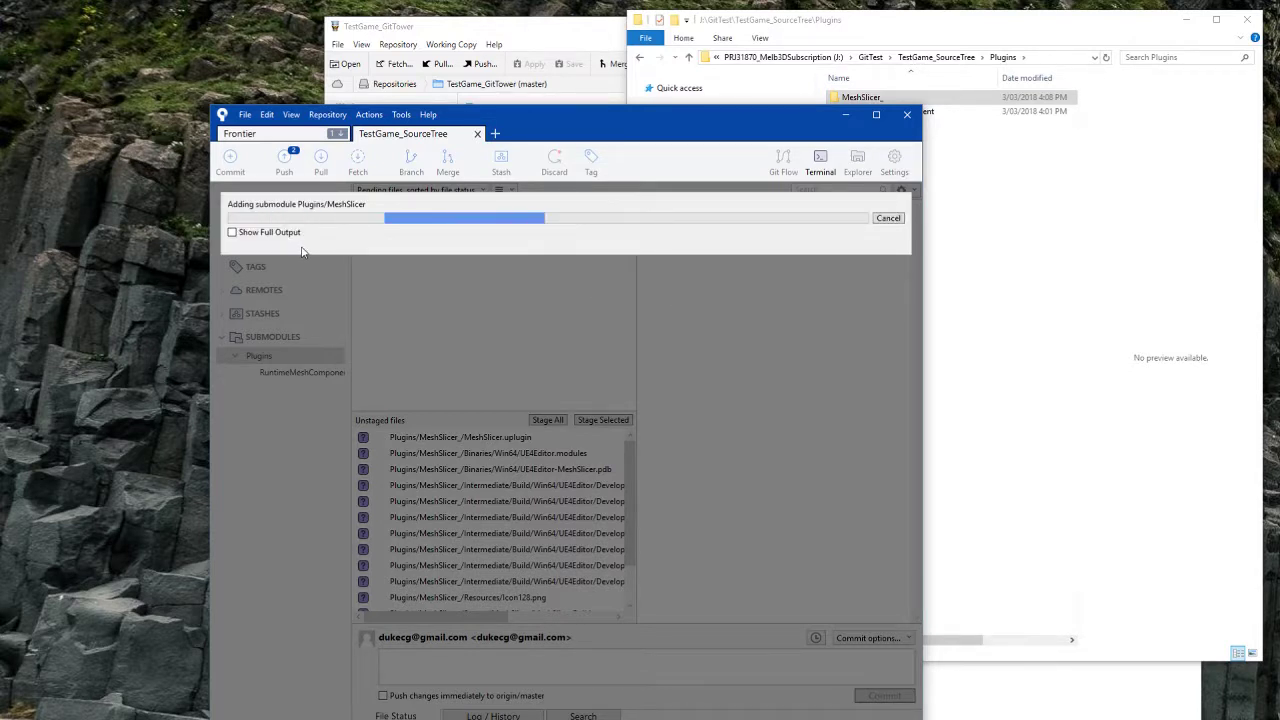
left_click(292, 235)
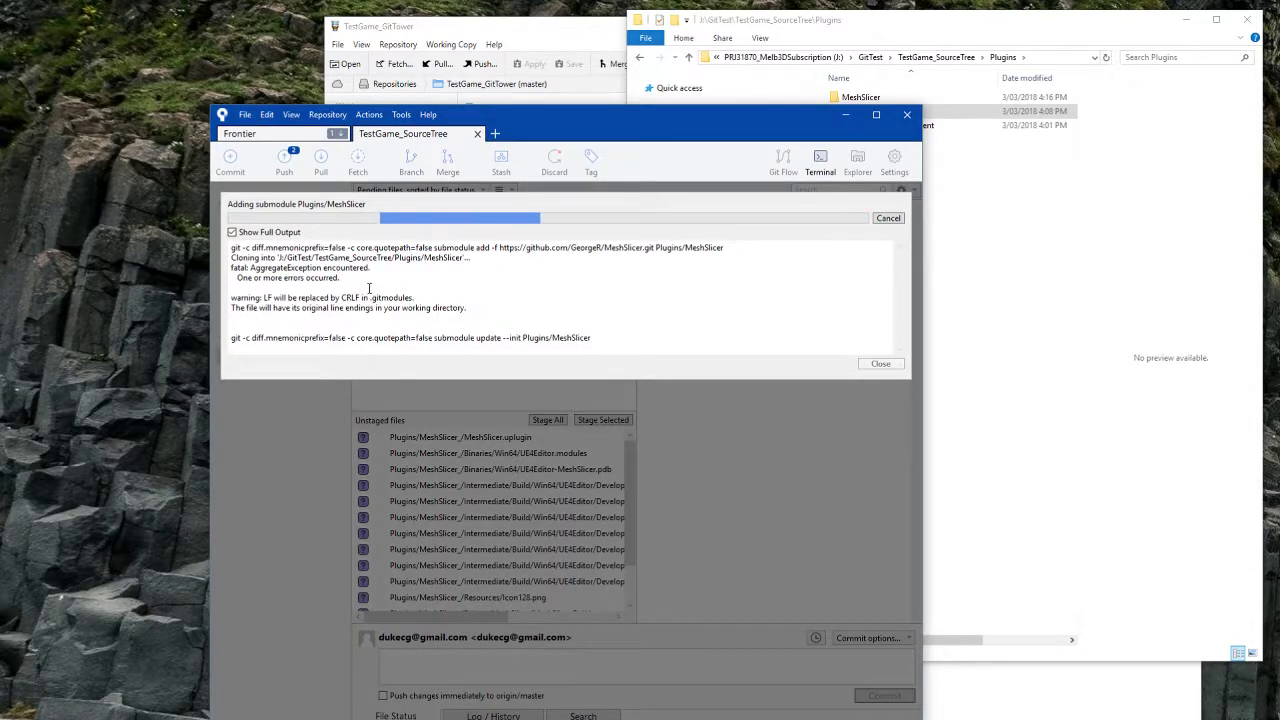
left_click(880, 374)
Step: Delete the leftover MeshSlicer_ folder and check the new MeshSlicer submodule folder
left_click(860, 97)
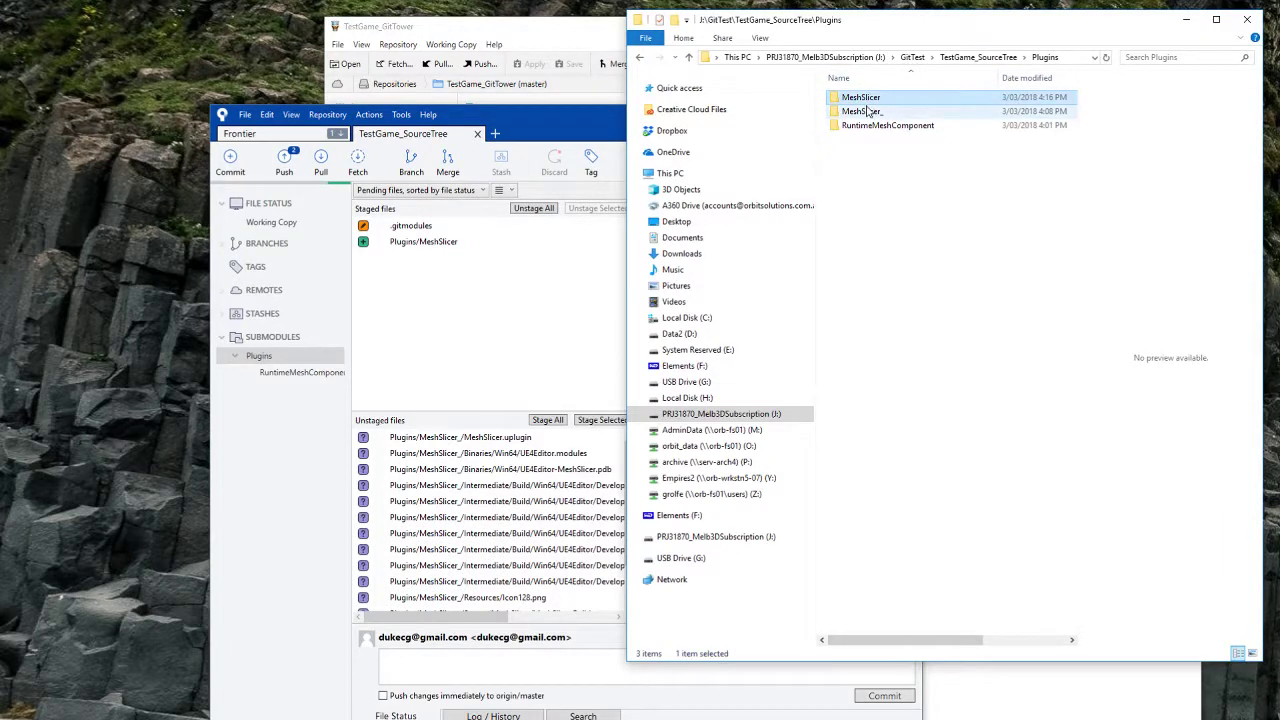
left_click(868, 112)
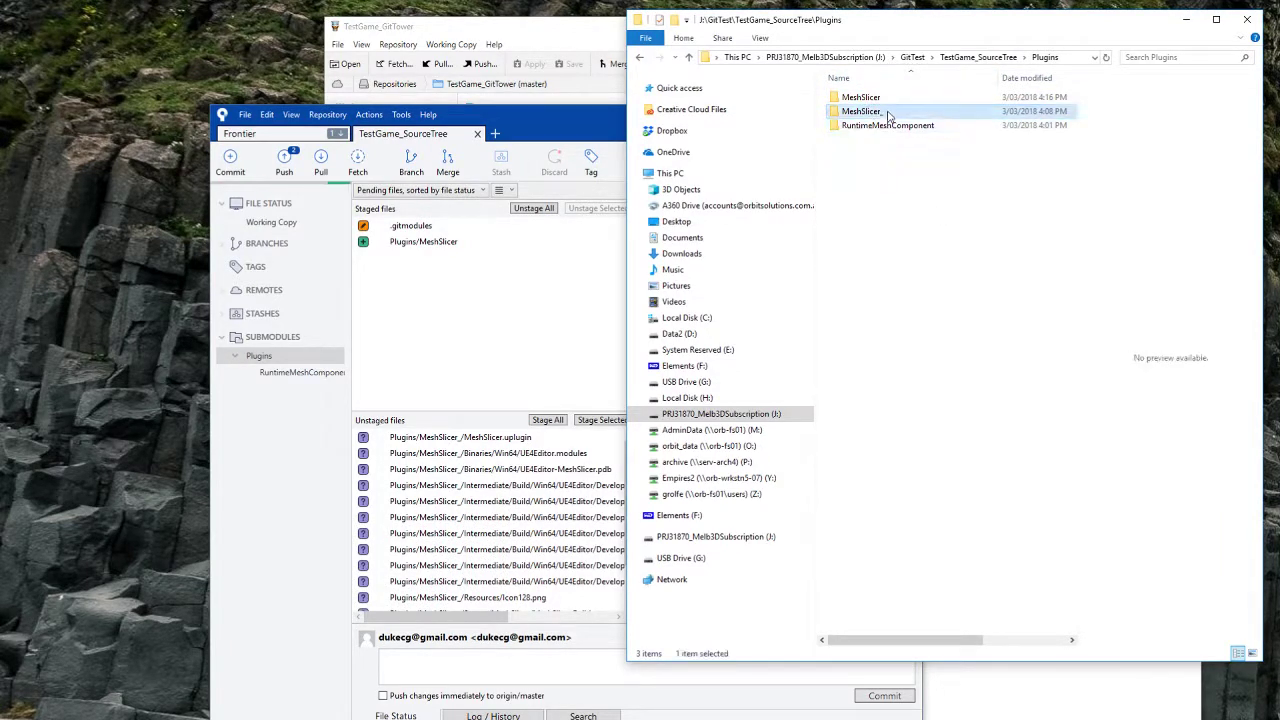
key("Delete")
double_click(880, 101)
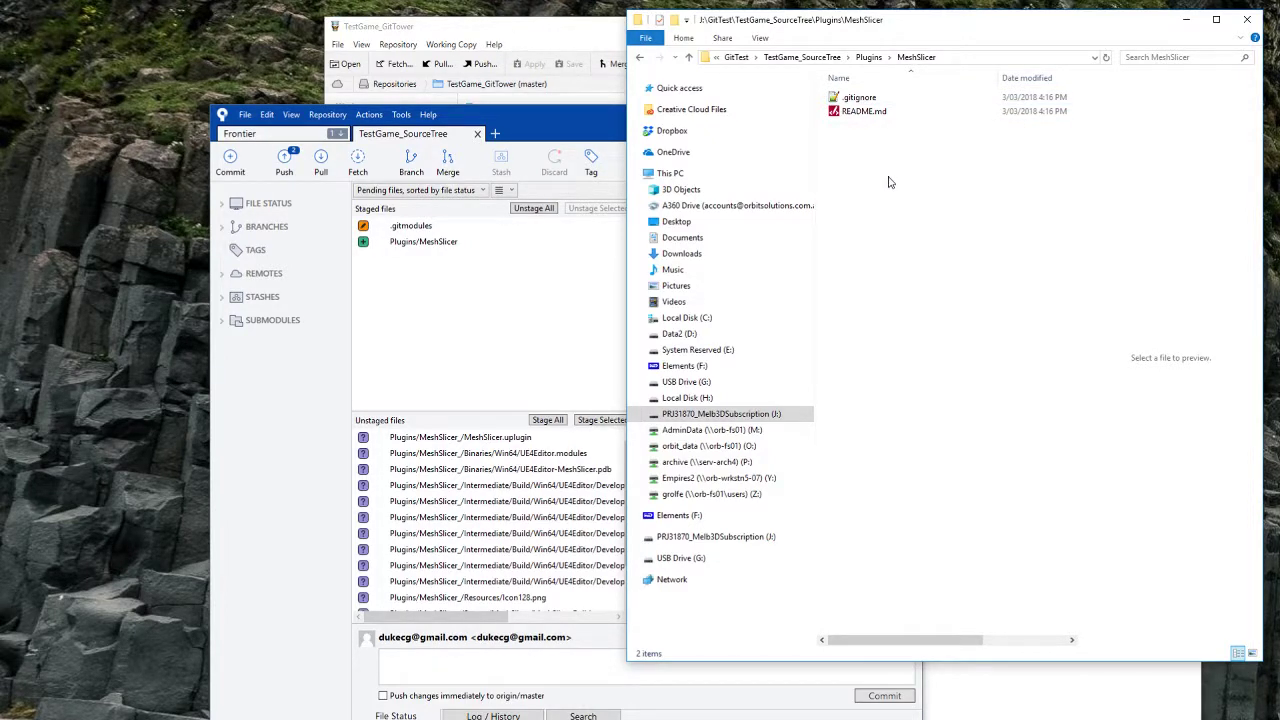
left_click(450, 270)
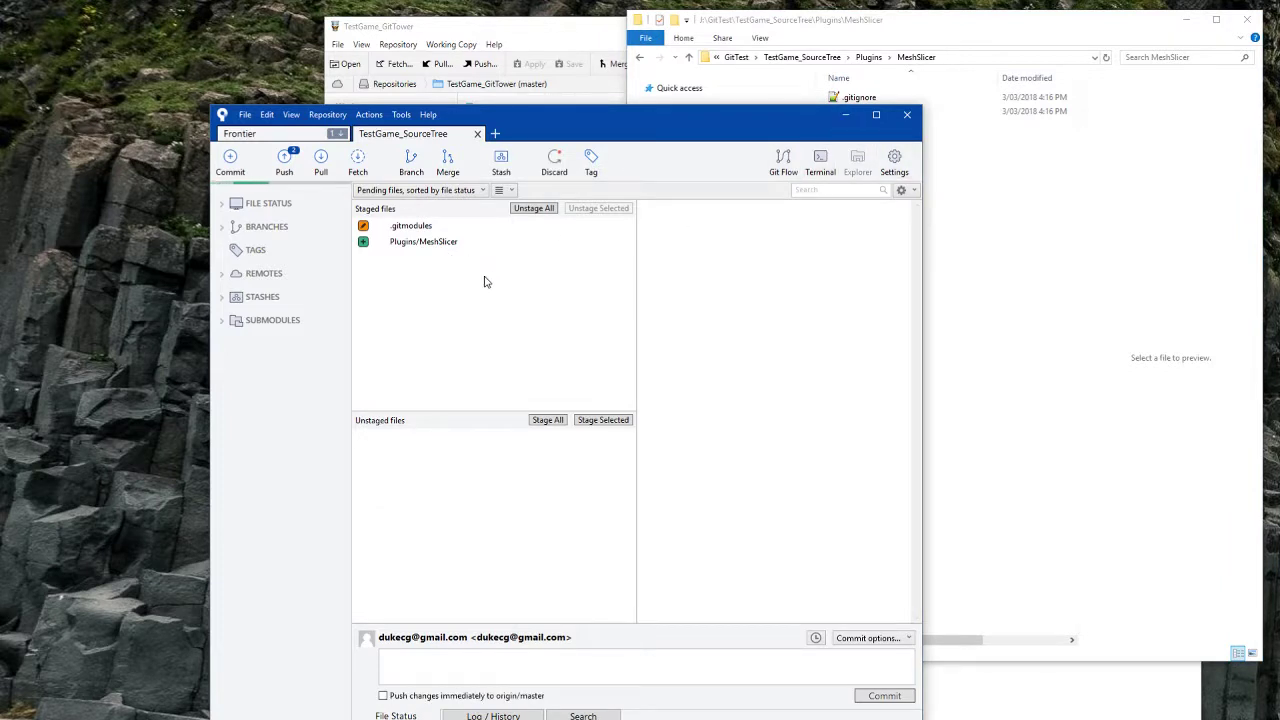
left_click(970, 240)
key("alt+Left")
key("alt+Left")
key("alt+Left")
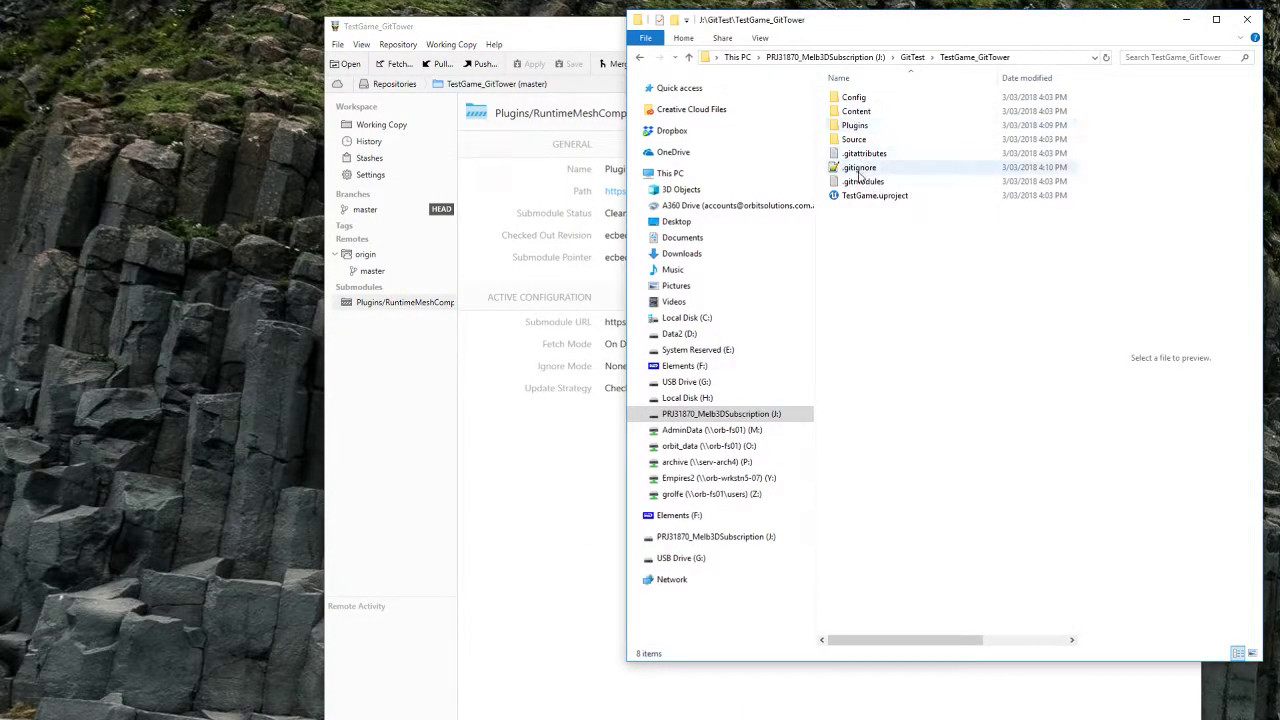
Step: Show TestGame_GitTower's changed files in Tower and view the .gitignore change
double_click(855, 125)
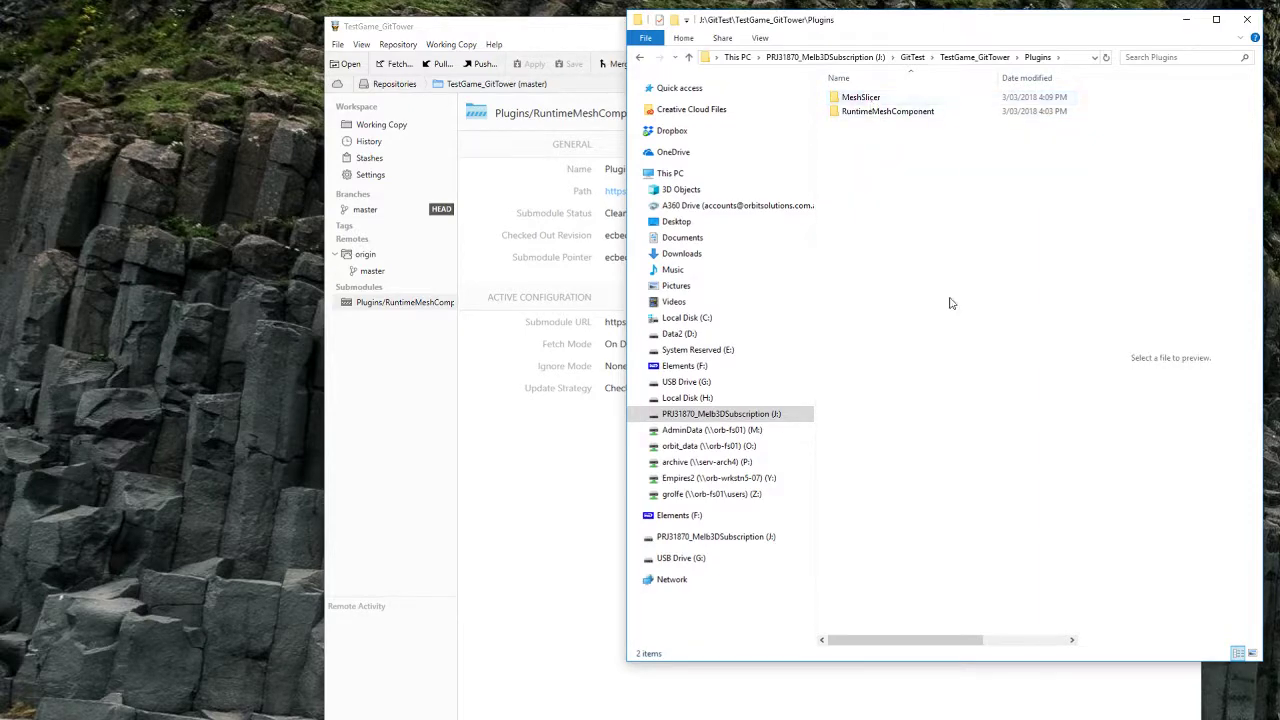
key("alt+Tab")
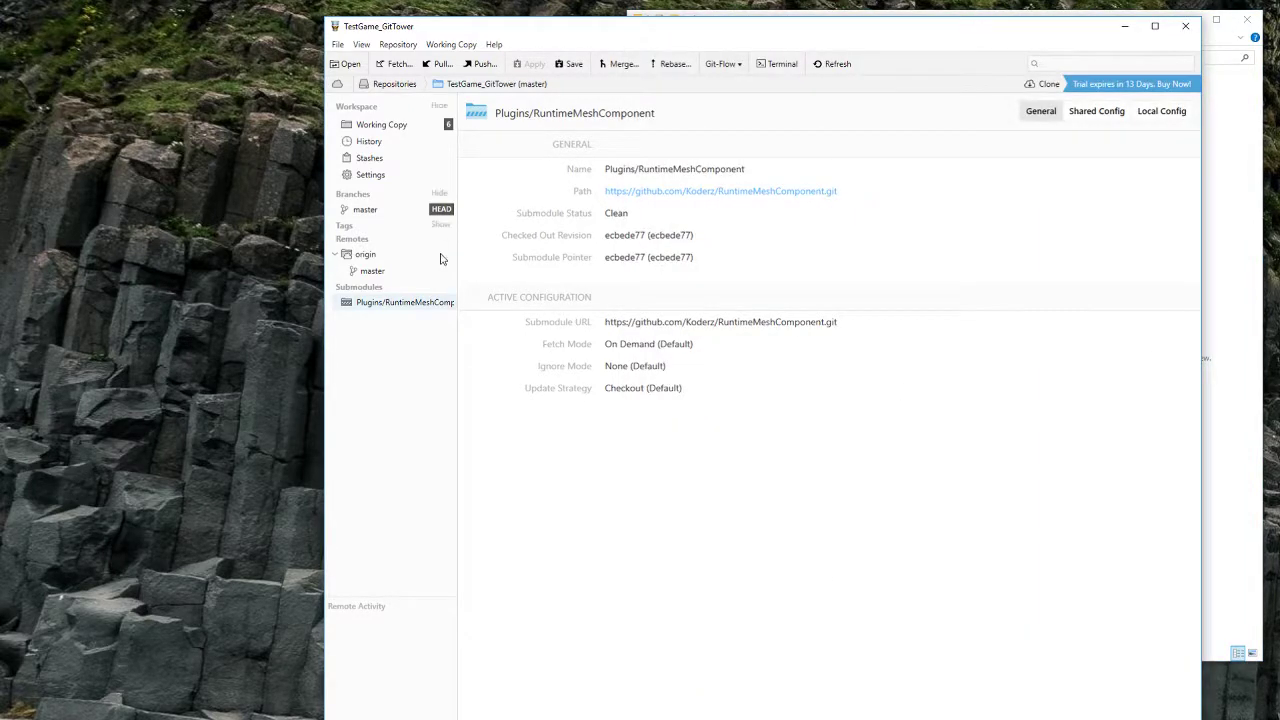
left_click(382, 125)
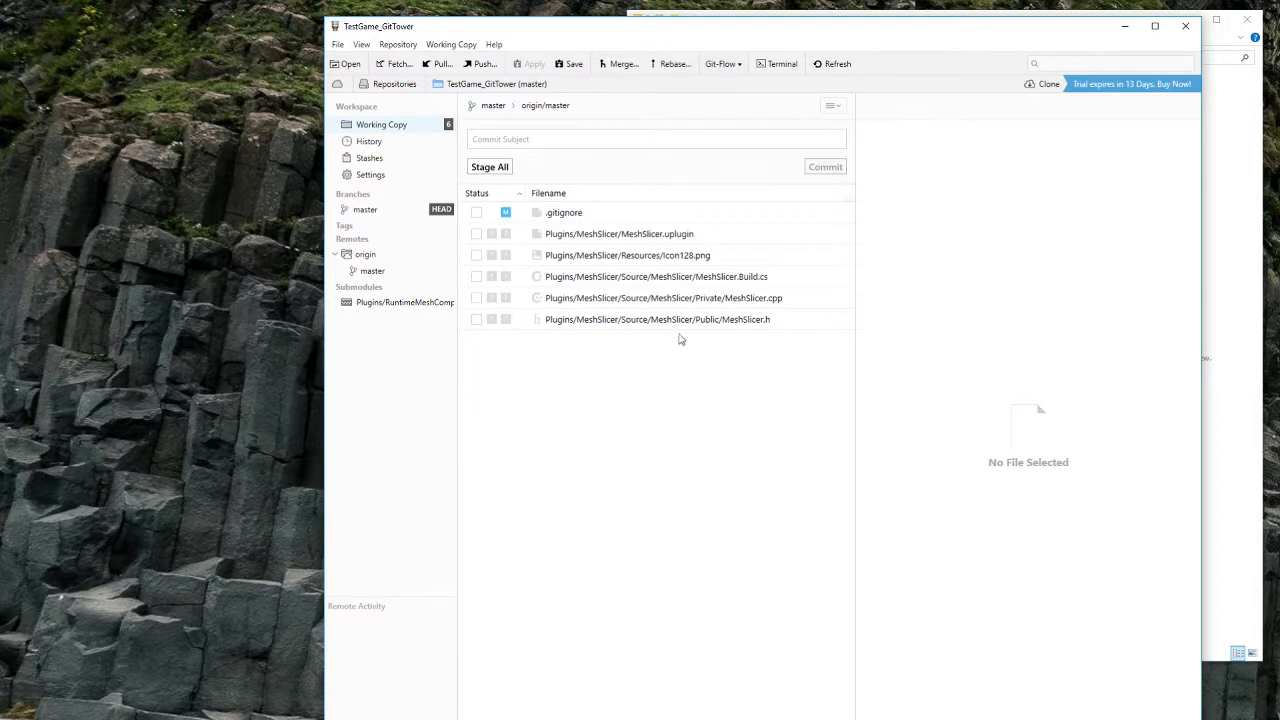
left_click(643, 322)
left_click(572, 216, "shift")
left_click(572, 216)
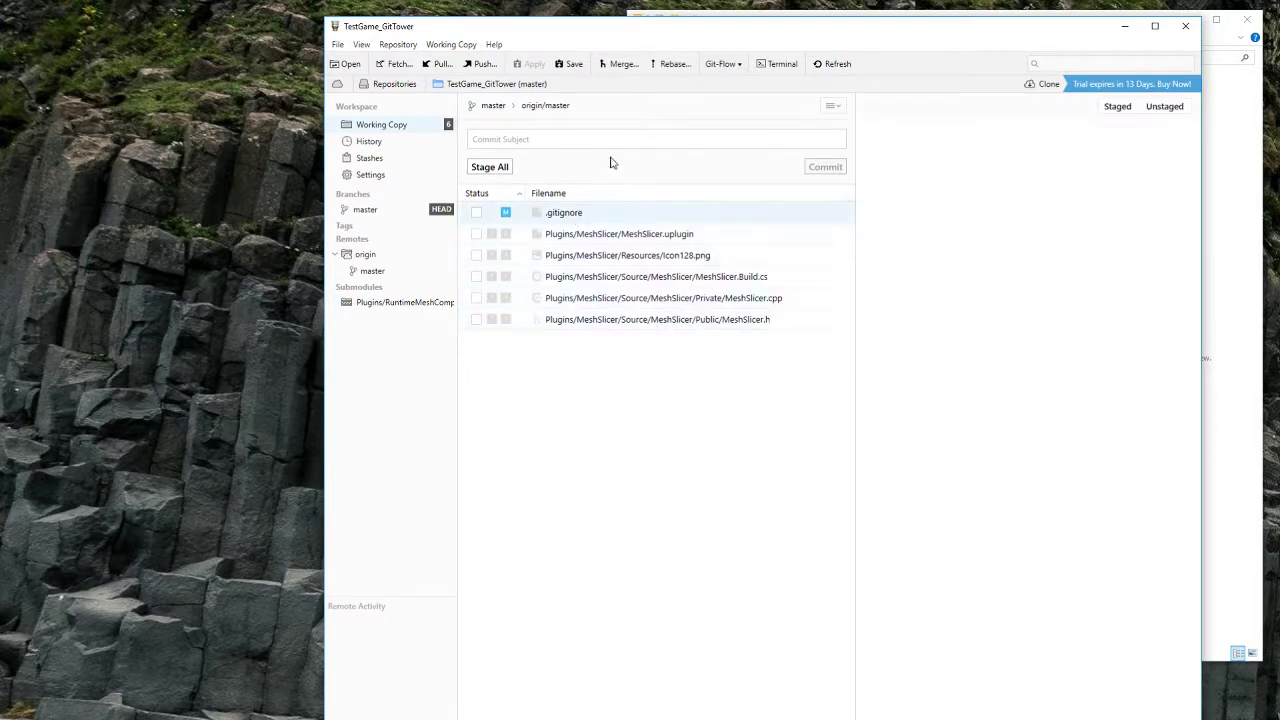
Step: Stage .gitignore and the five MeshSlicer files and commit them as 'added meshslicer'
left_click(496, 168)
left_click(609, 139)
type("added meshslicer")
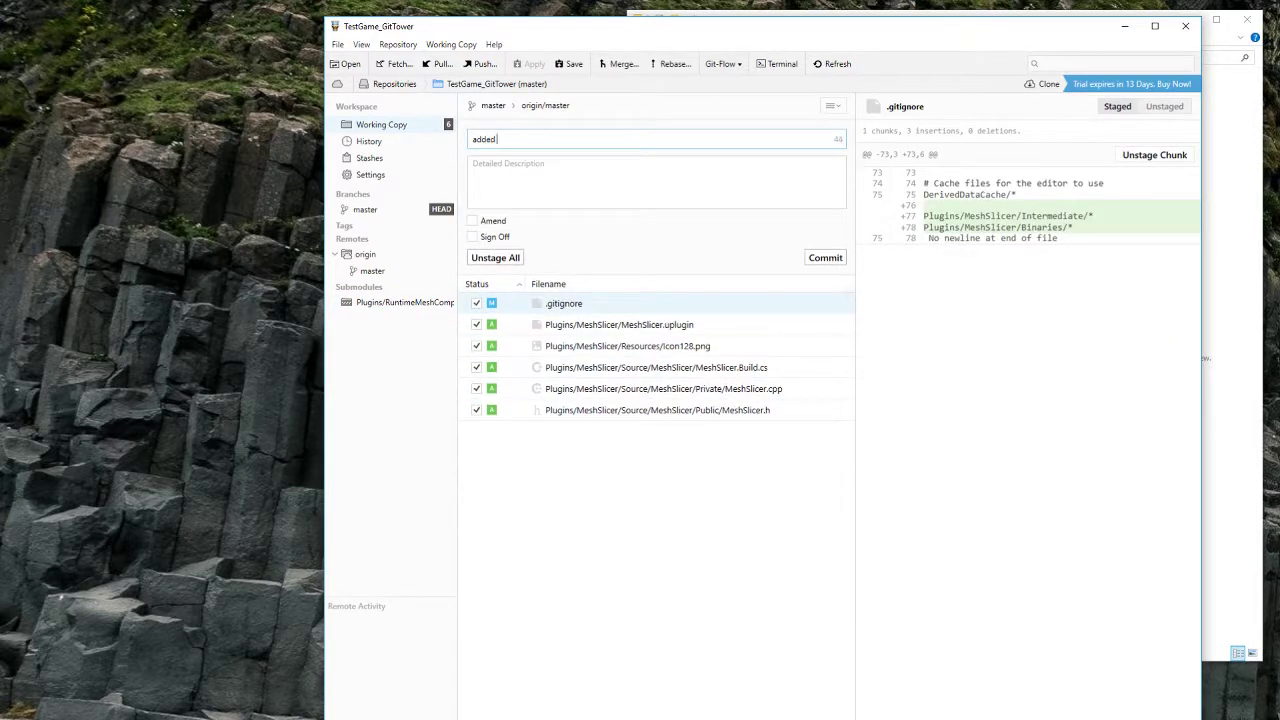
left_click(828, 259)
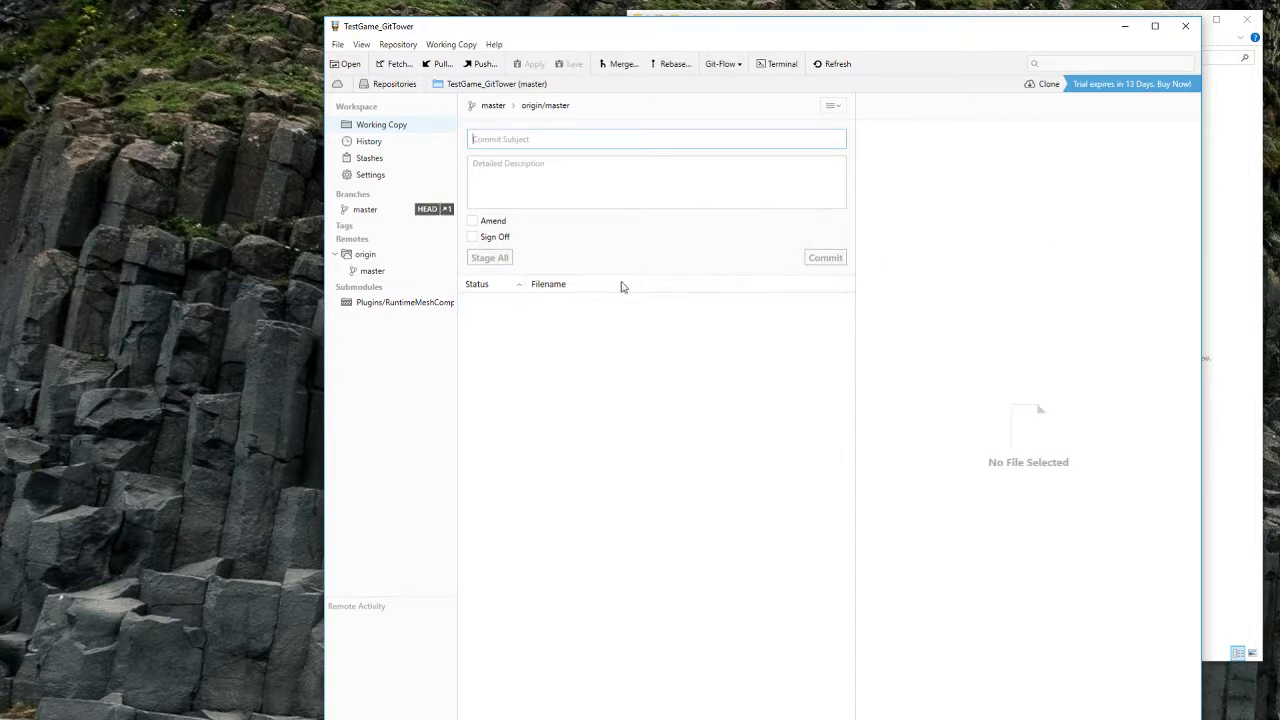
Step: Rename the Tower clone's Plugins/MeshSlicer folder to MeshSlicer_
left_click(1226, 220)
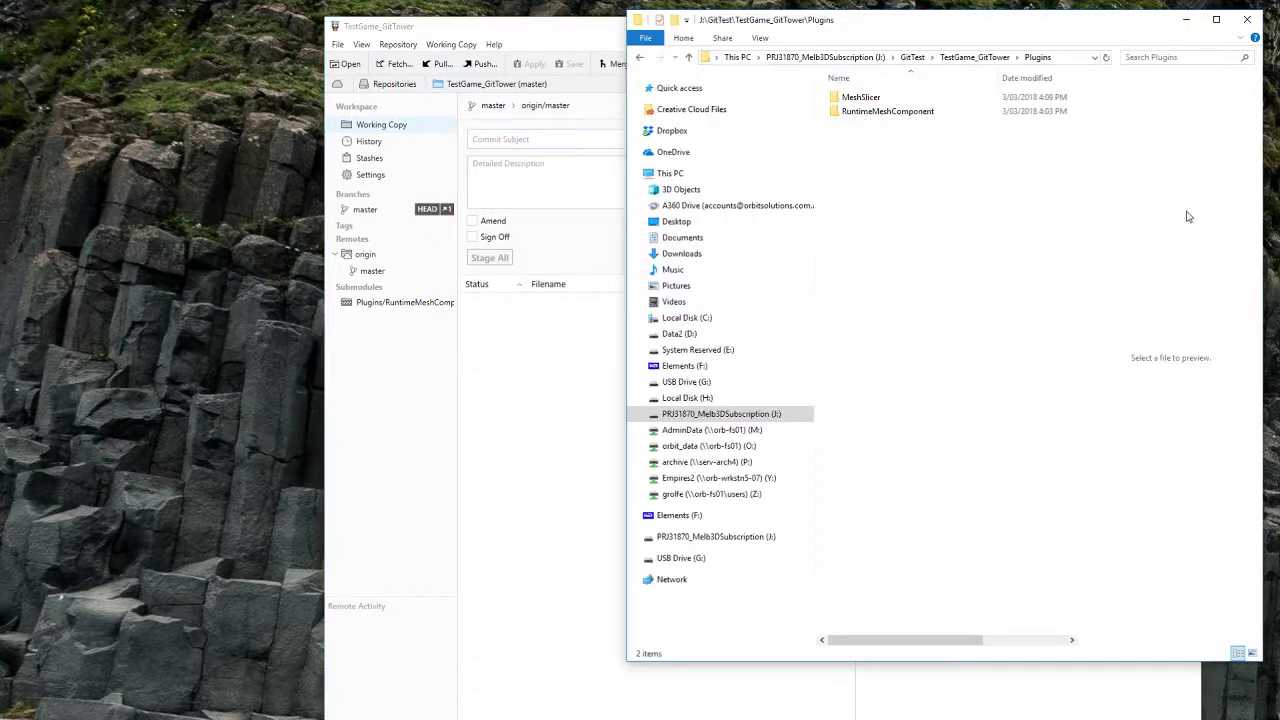
left_click(888, 99)
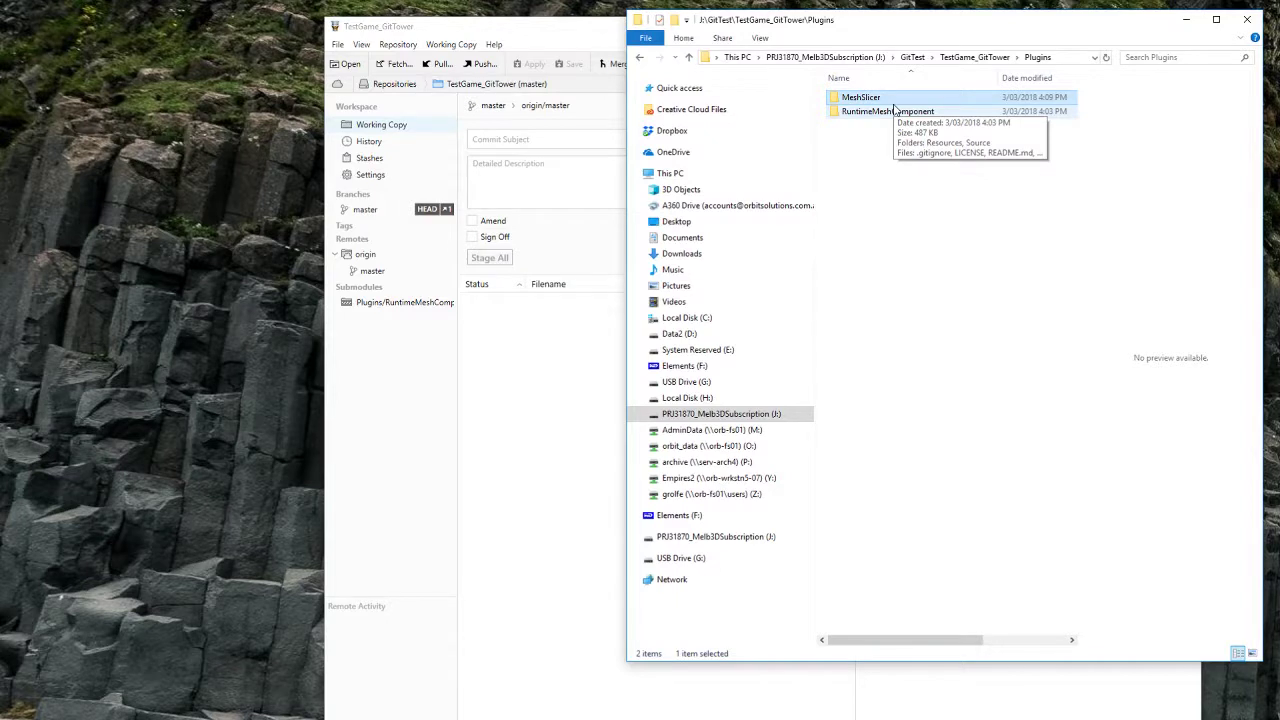
key("F2")
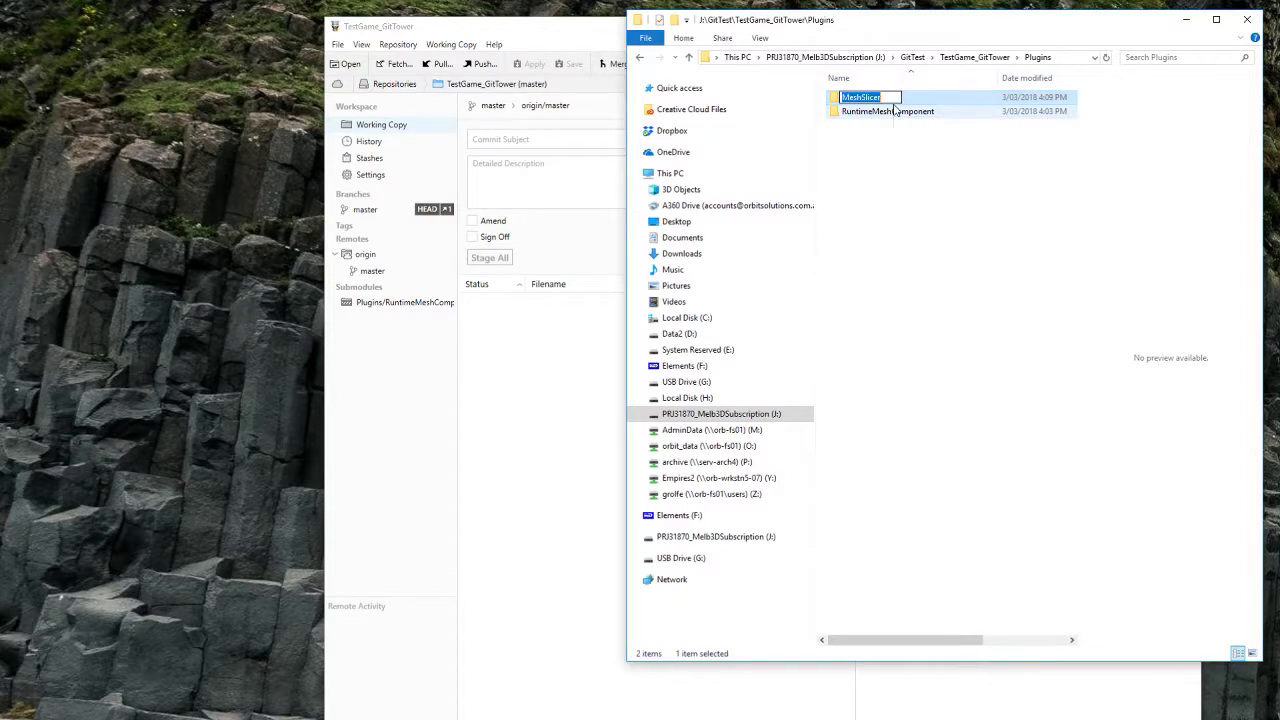
key("End")
key("Return")
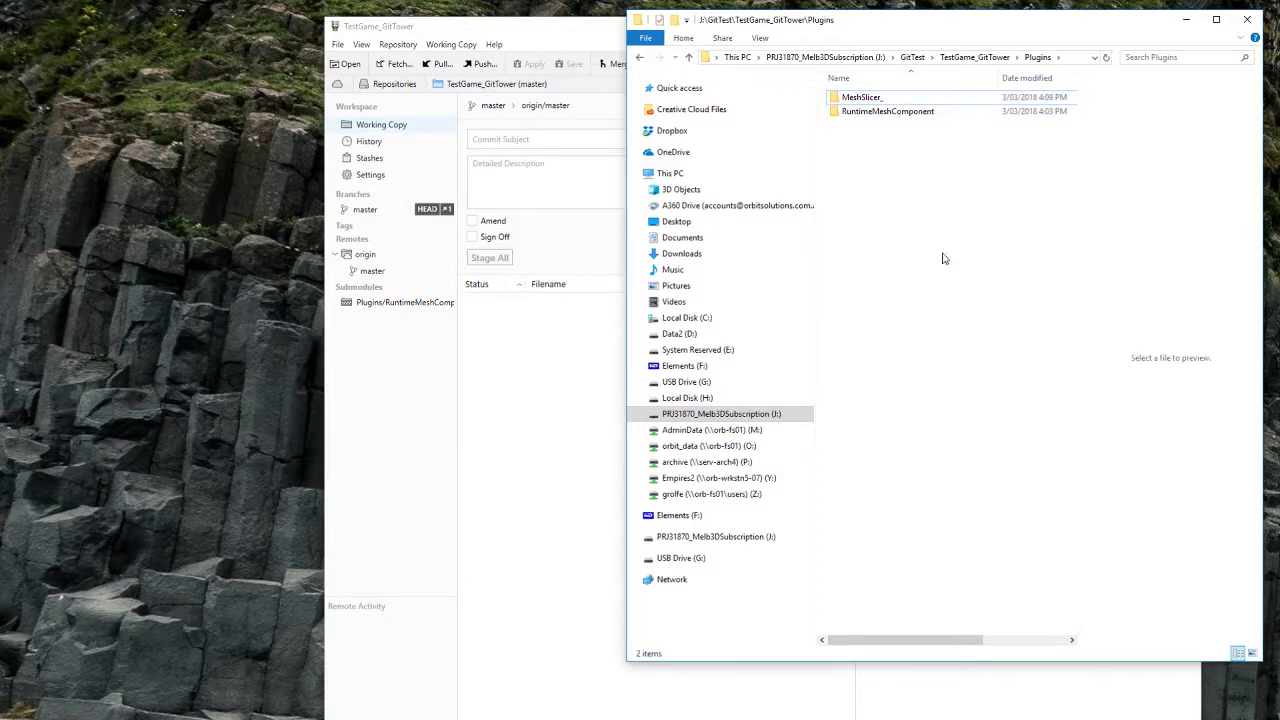
Step: Stage the five deleted MeshSlicer files and commit them as 'removed meshslicer'
left_click(592, 392)
left_click(613, 308)
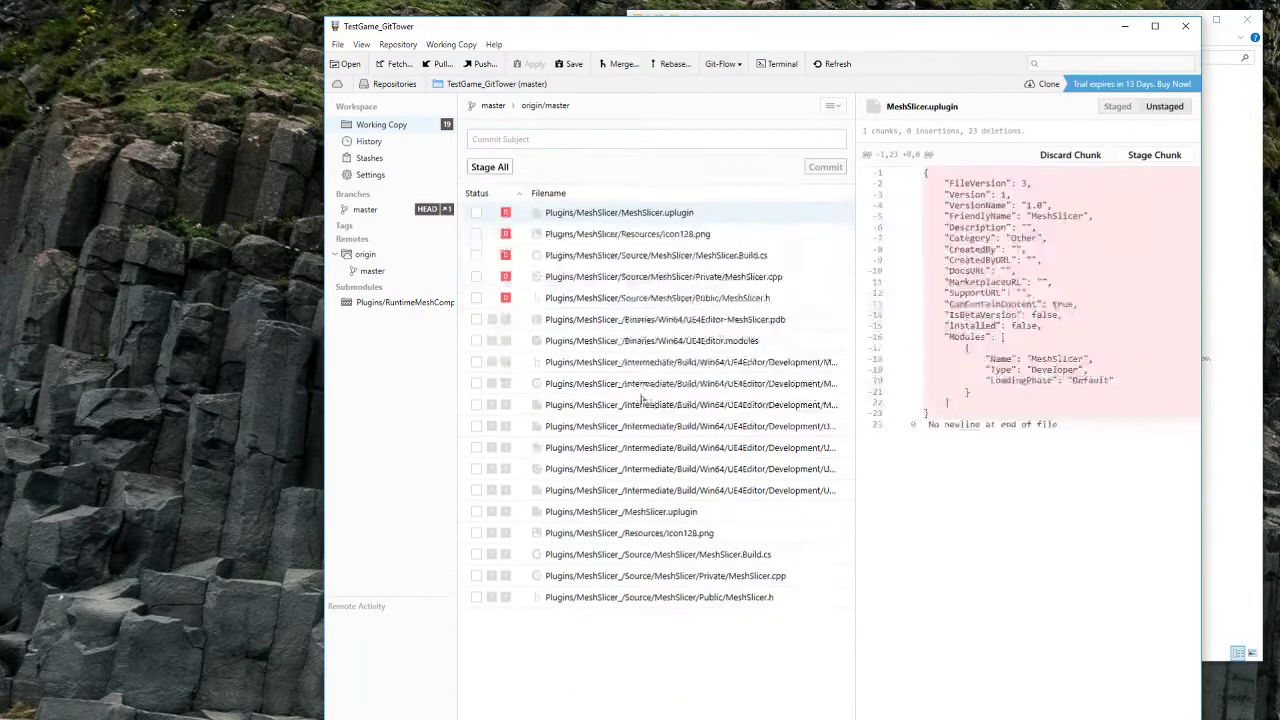
left_click(620, 298, "shift")
left_click(507, 252)
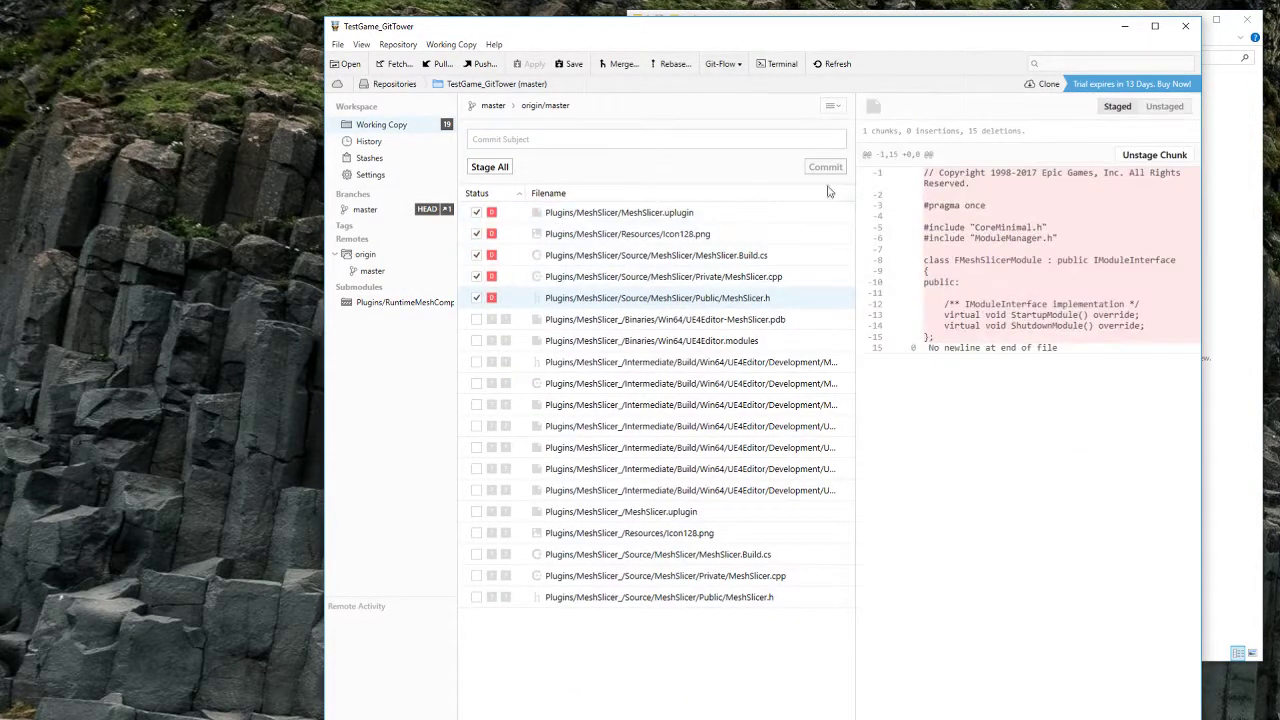
left_click(650, 133)
type("removed")
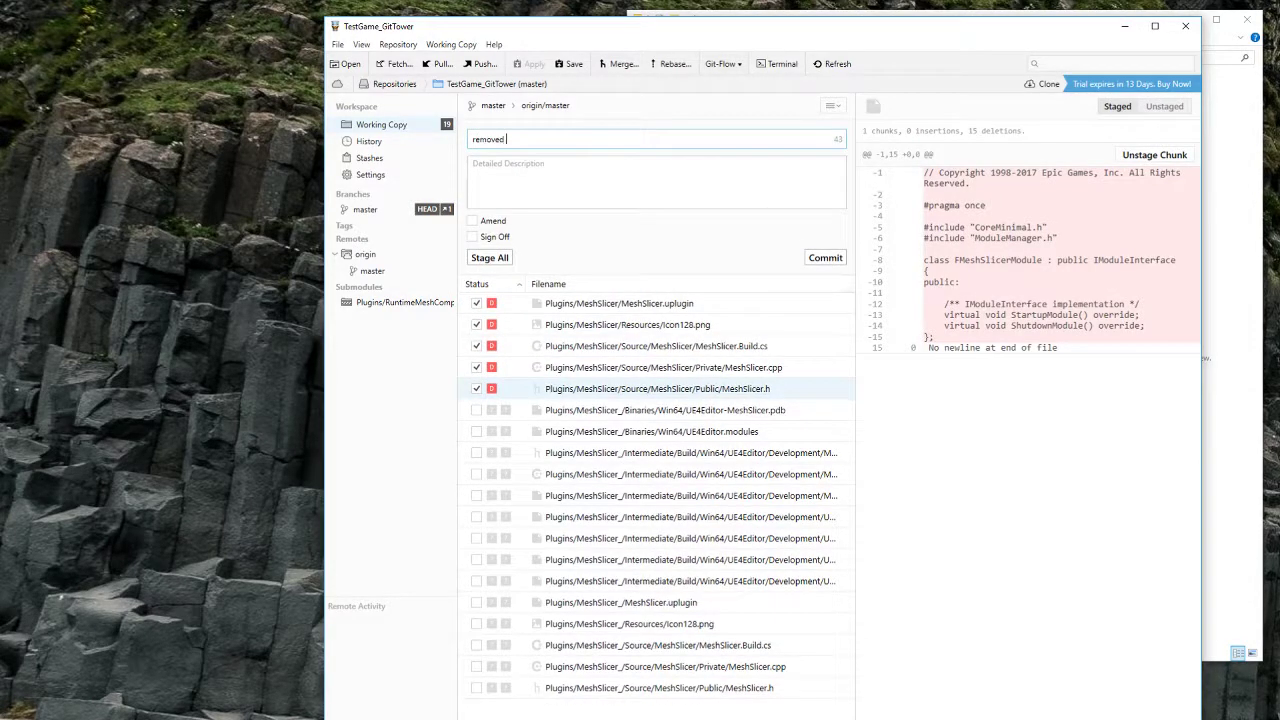
type(" meshslicer")
left_click(826, 258)
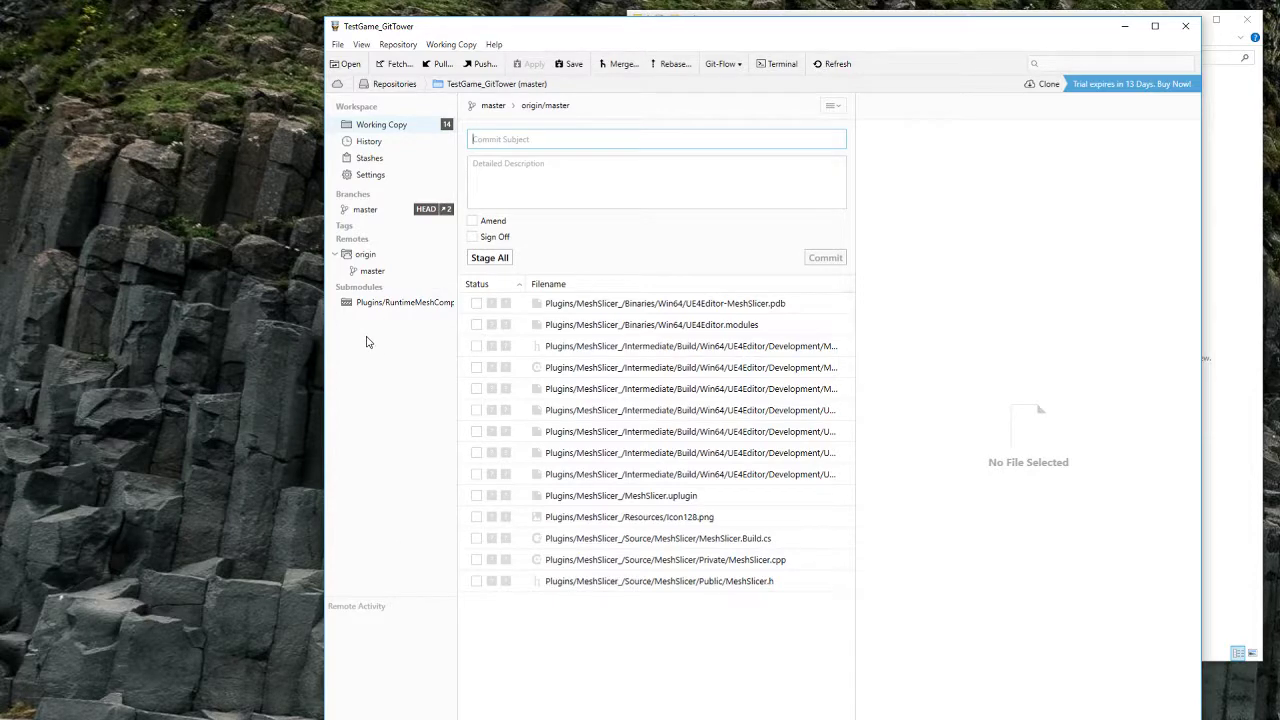
Step: Start a Tower submodule with the pasted MeshSlicer repository URL and a path under \Plugins
left_click(338, 719)
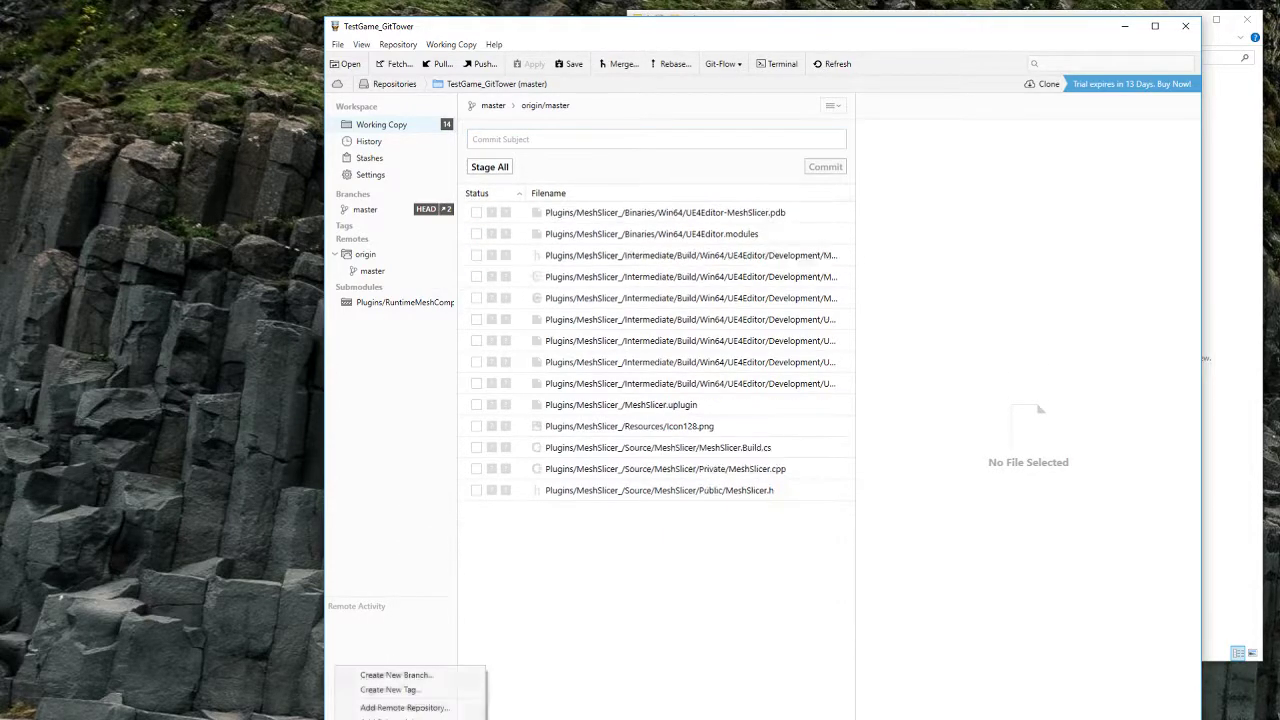
left_click(396, 718)
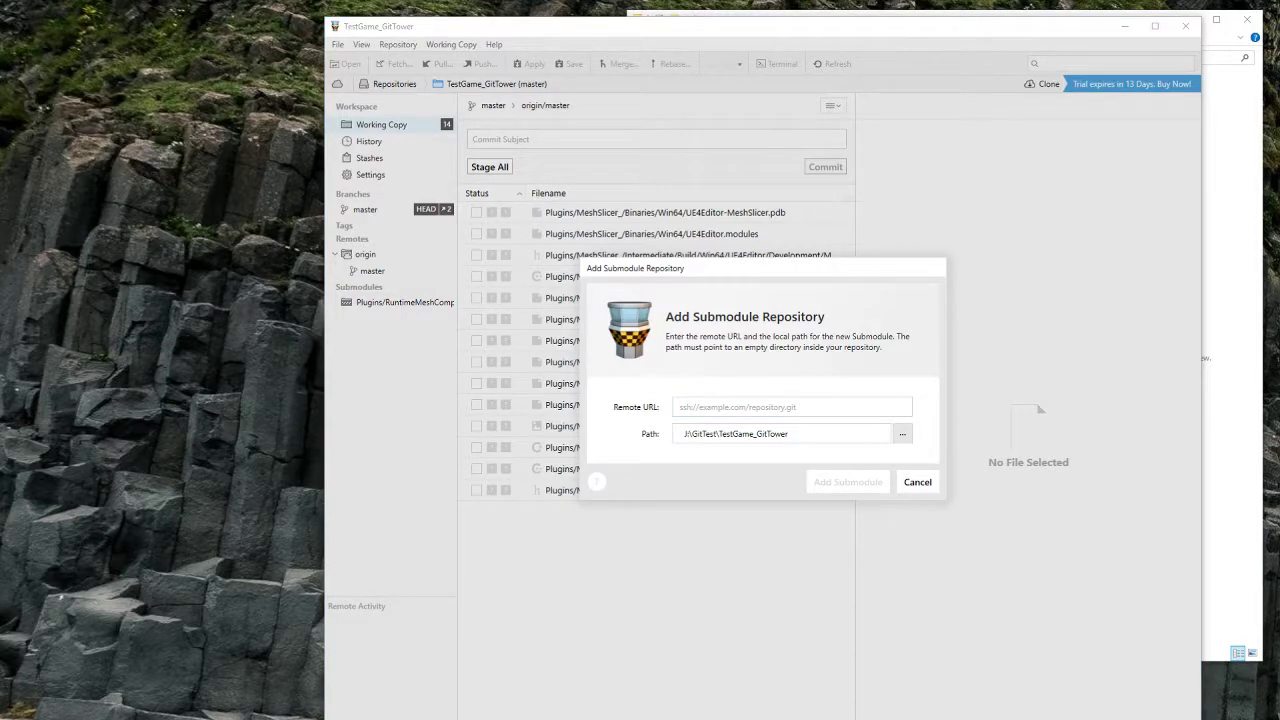
left_click(706, 406)
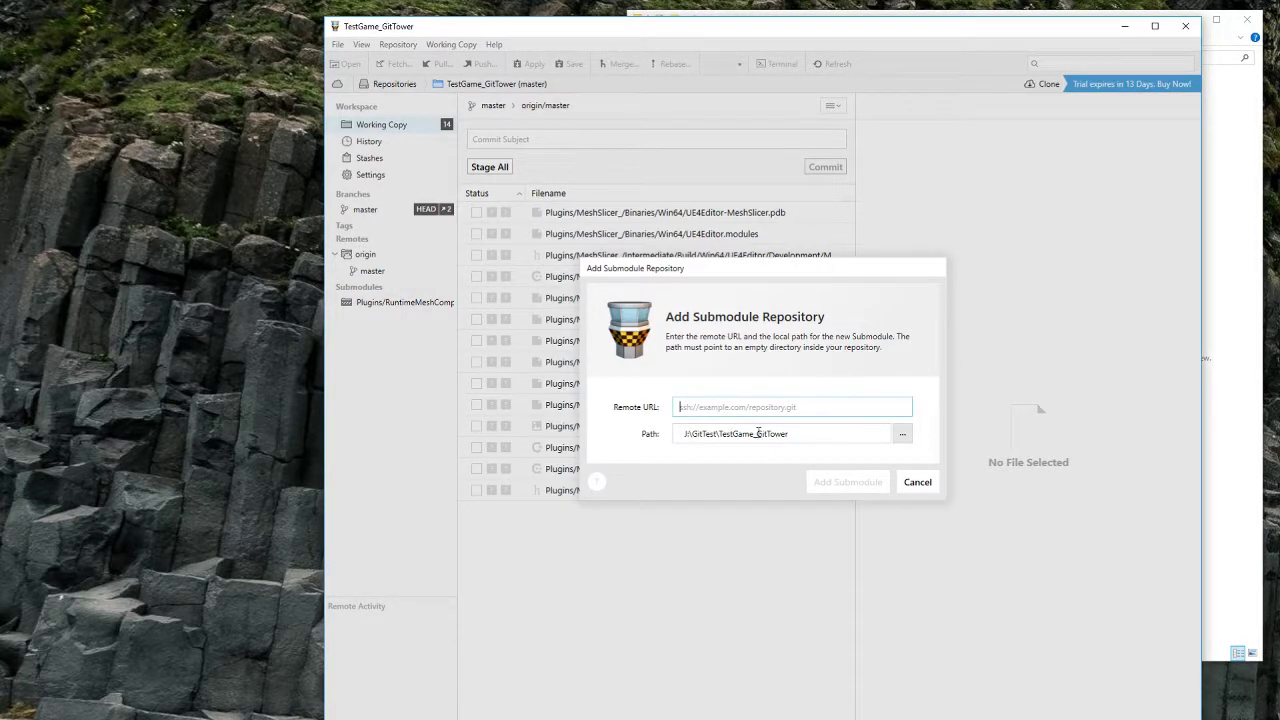
type("https://github.com/GeorgeR/MeshSlicer.git")
left_click(818, 442)
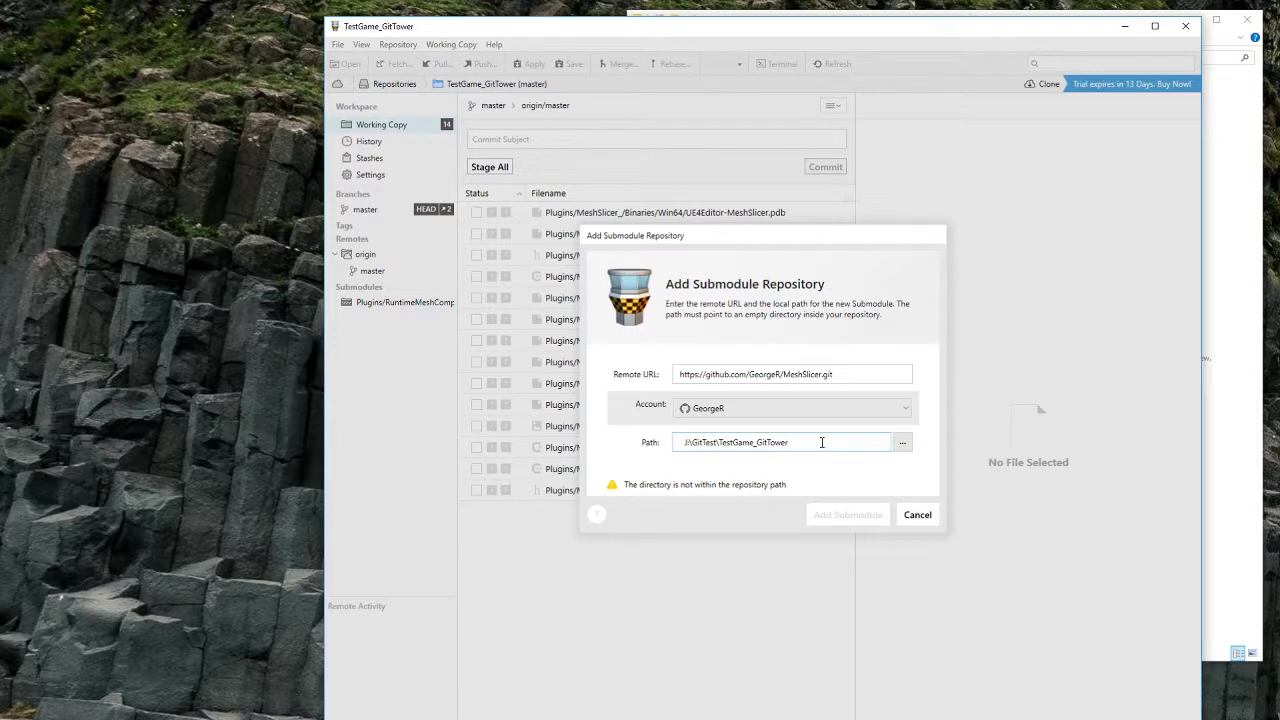
type("\\Plugins\\MeshSlicer")
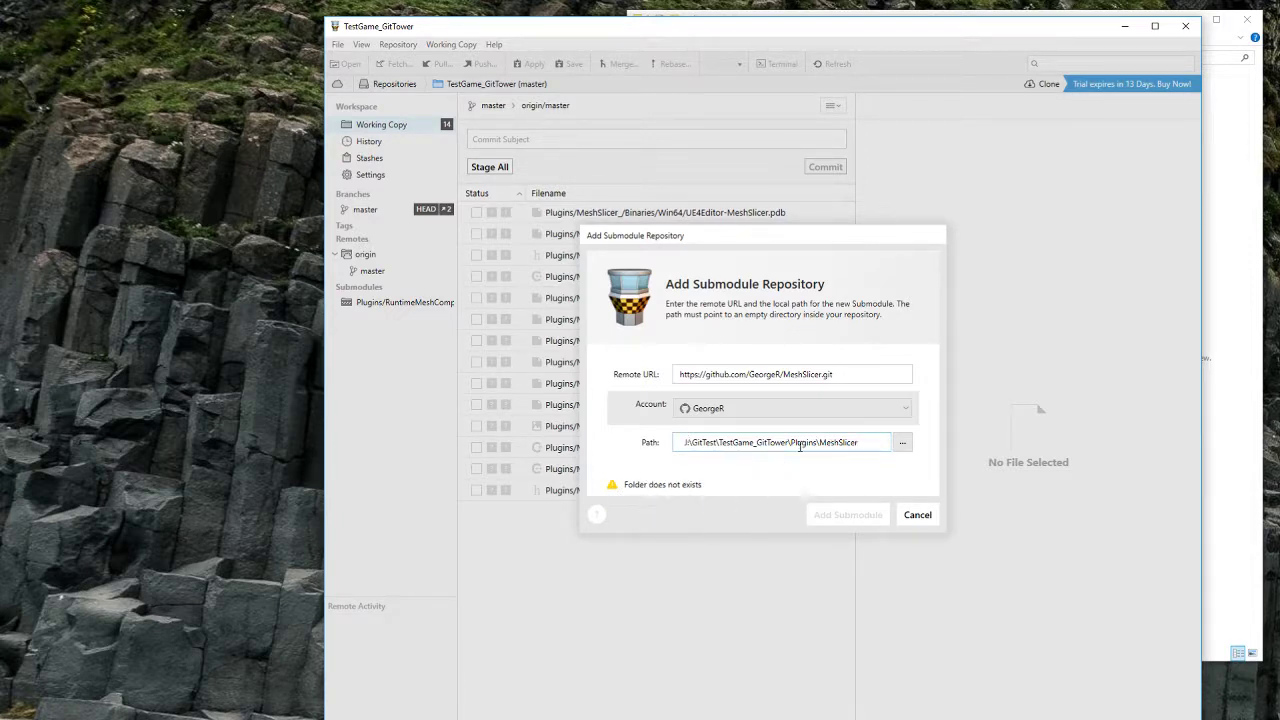
double_click(821, 442)
key("ctrl+c")
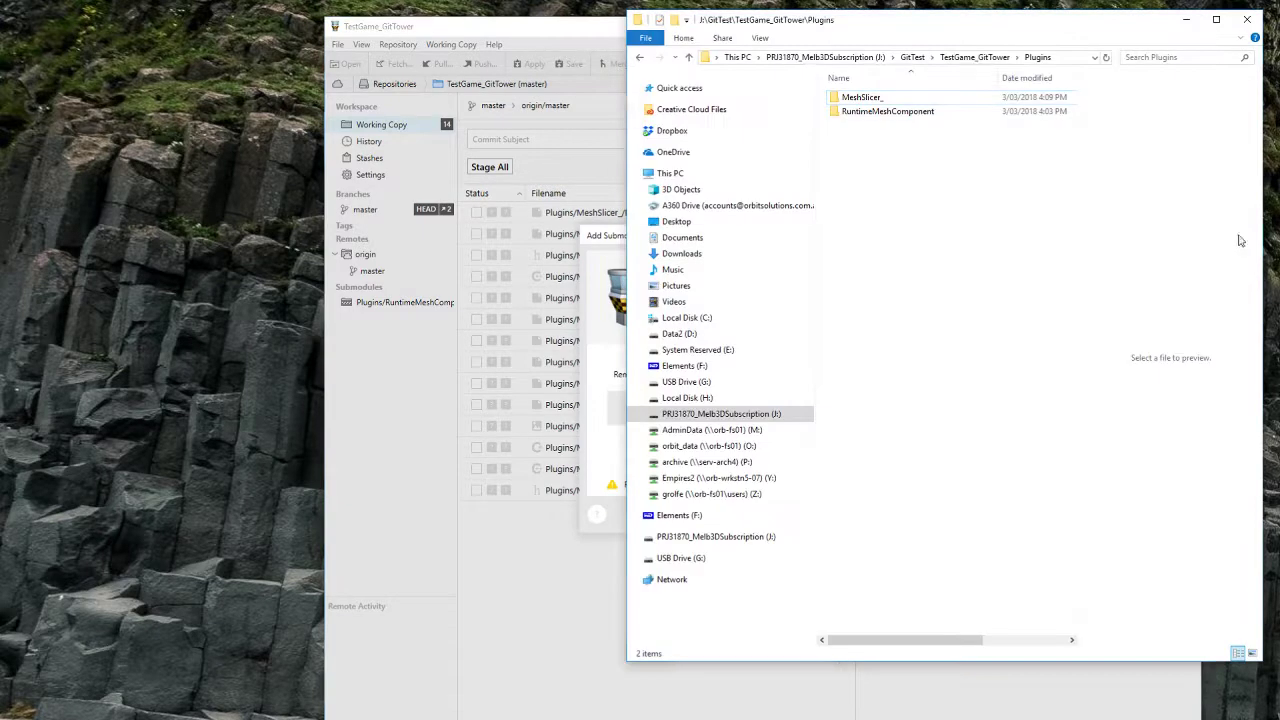
Step: Create a new MeshSlicer folder inside Plugins in File Explorer
left_click(1254, 240)
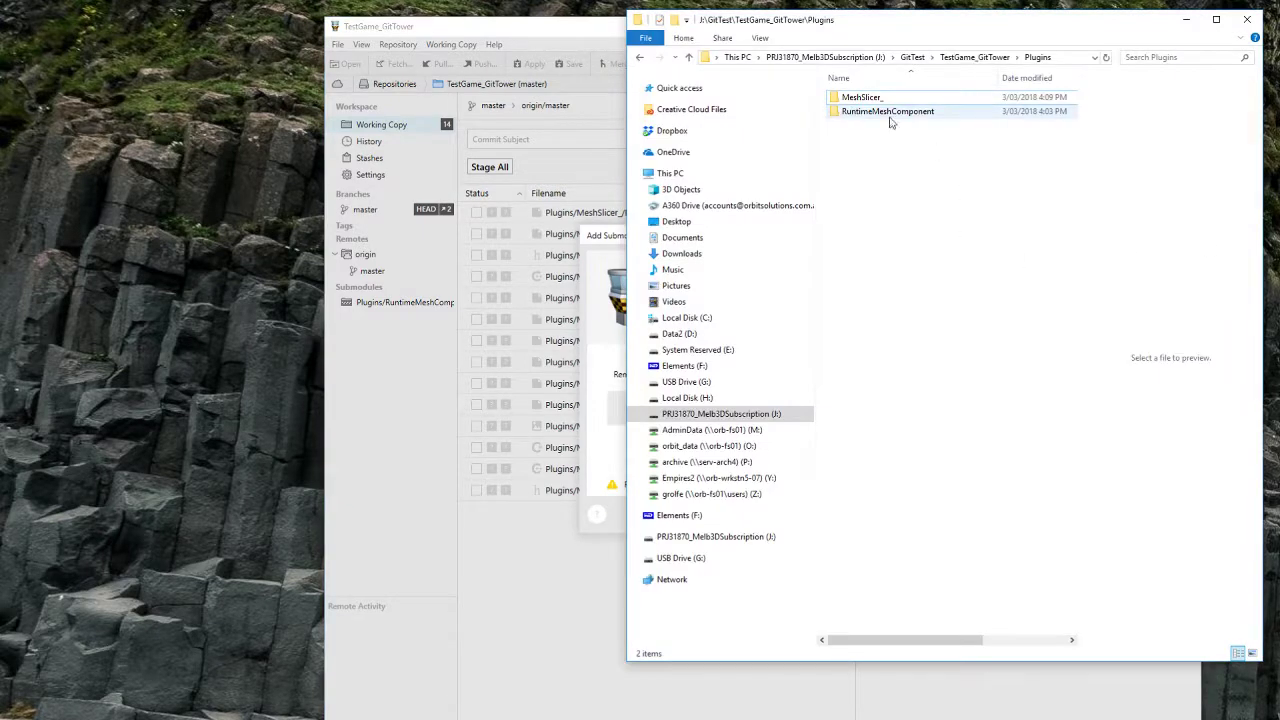
right_click(897, 190)
mouse_move(980, 417)
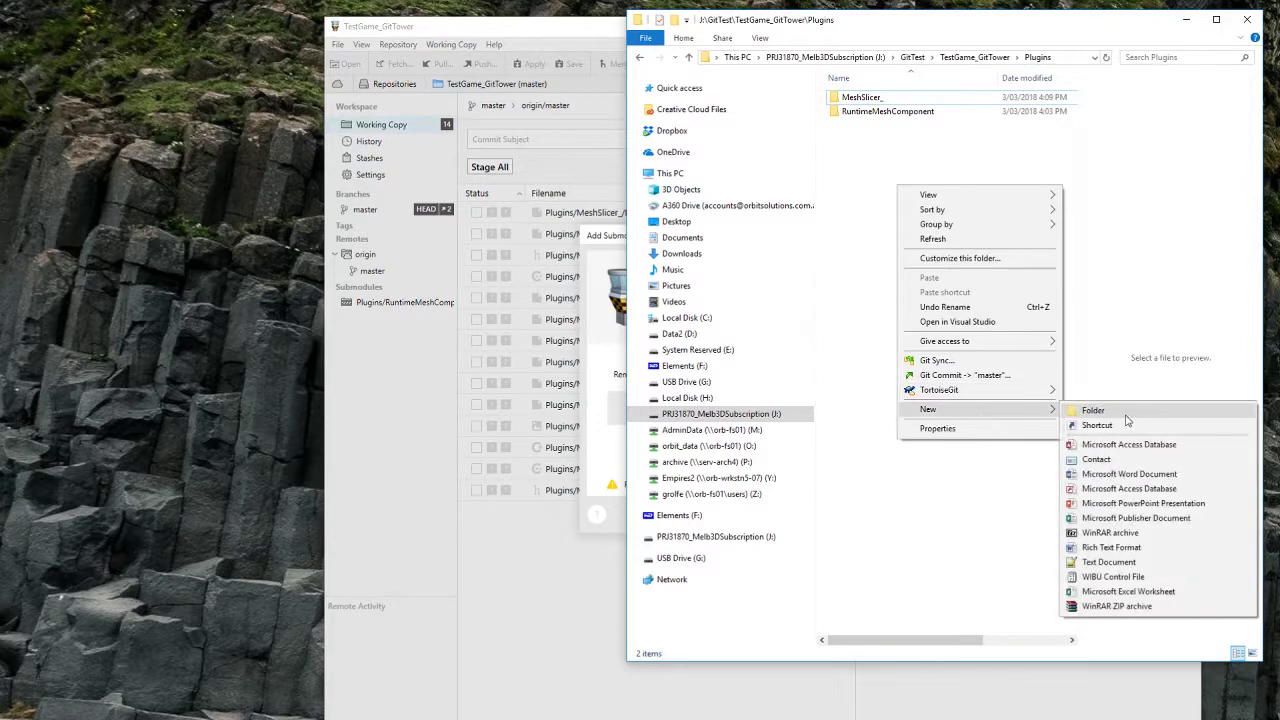
left_click(1100, 408)
key("ctrl+v")
key("Return")
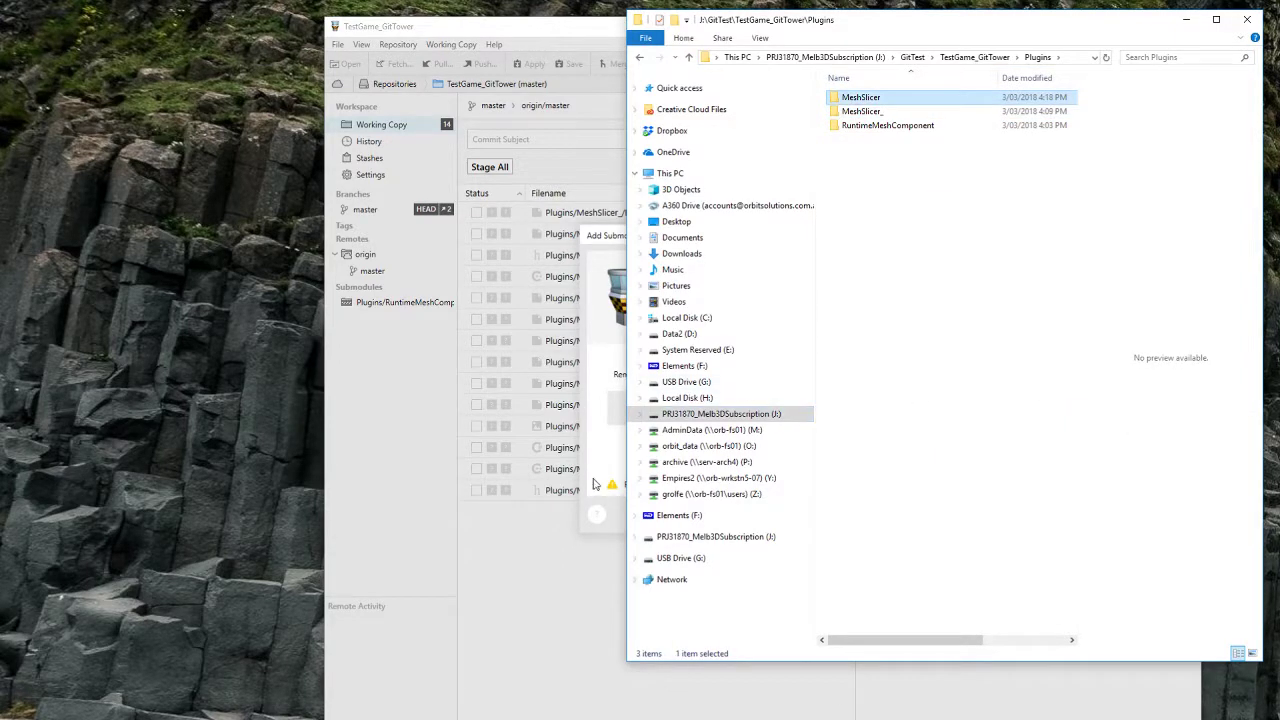
Step: Complete the path as Plugins\MeshSlicer and add the submodule, which fails with a permission error
left_click(595, 484)
left_click(876, 448)
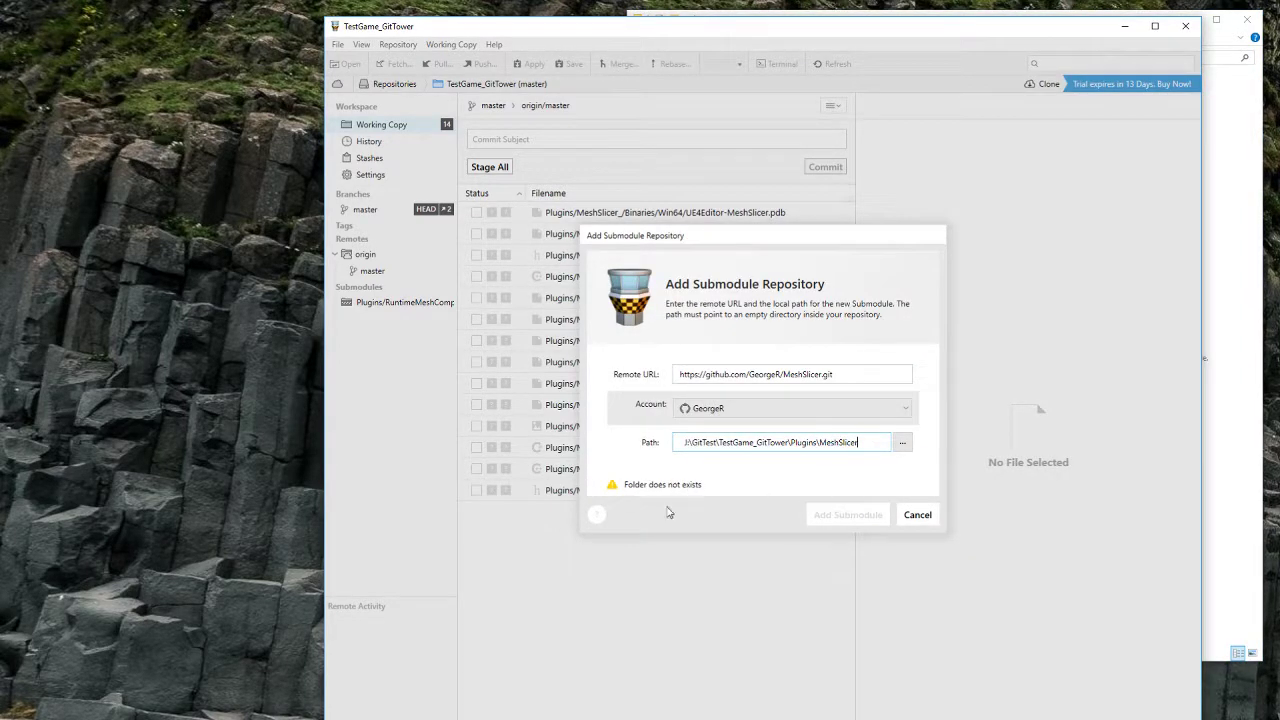
type("r")
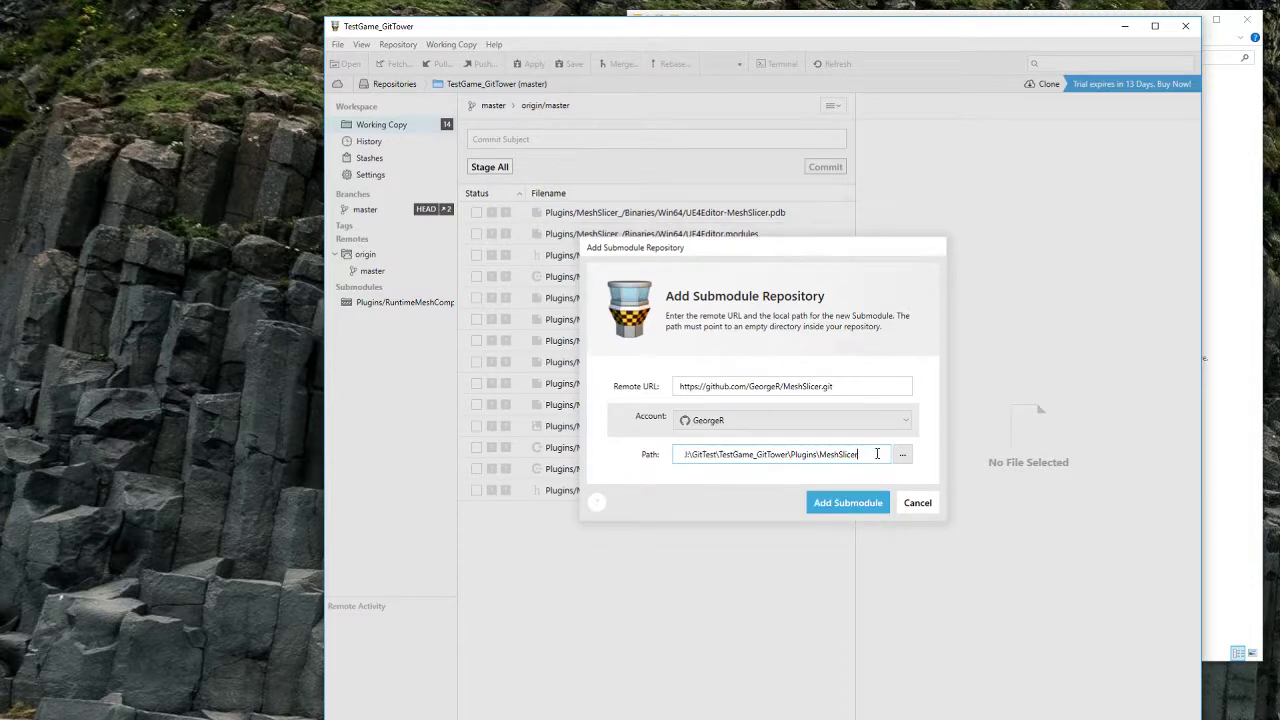
left_click(846, 503)
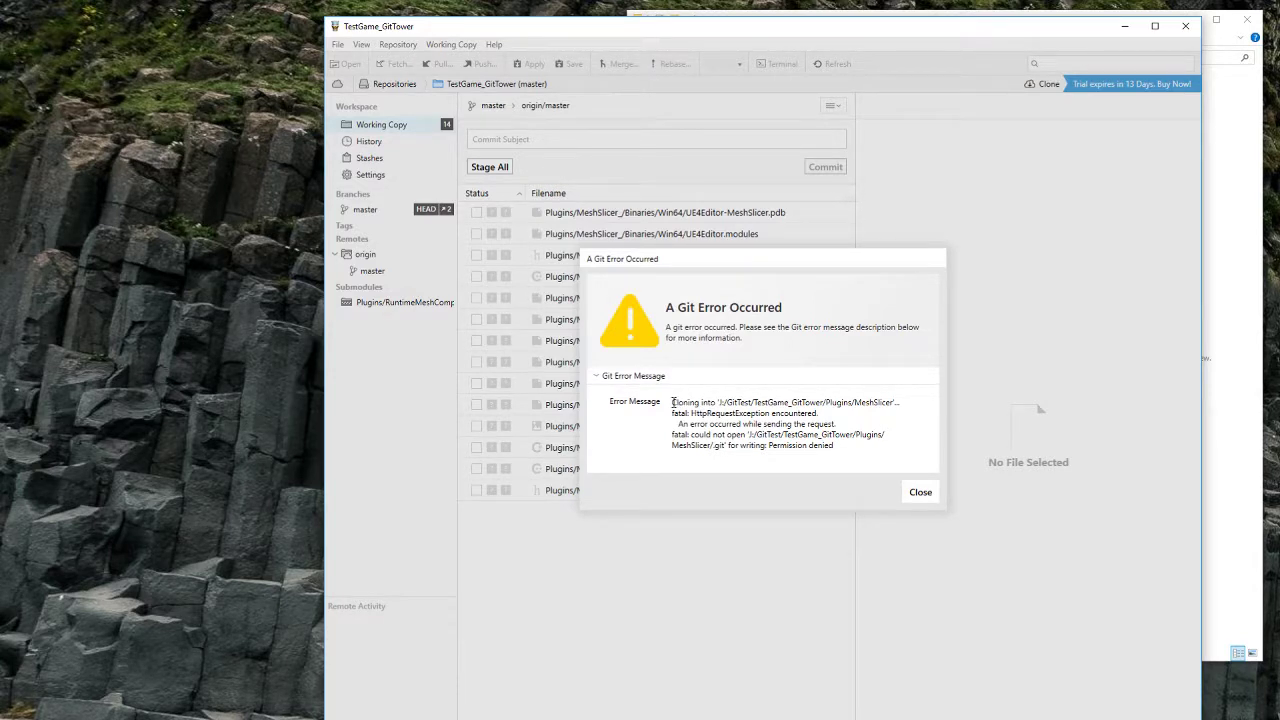
Step: Select the HttpRequestException error text, minimize Sourcetree, and close Tower's Git error dialog
left_click_drag(672, 402, 887, 452)
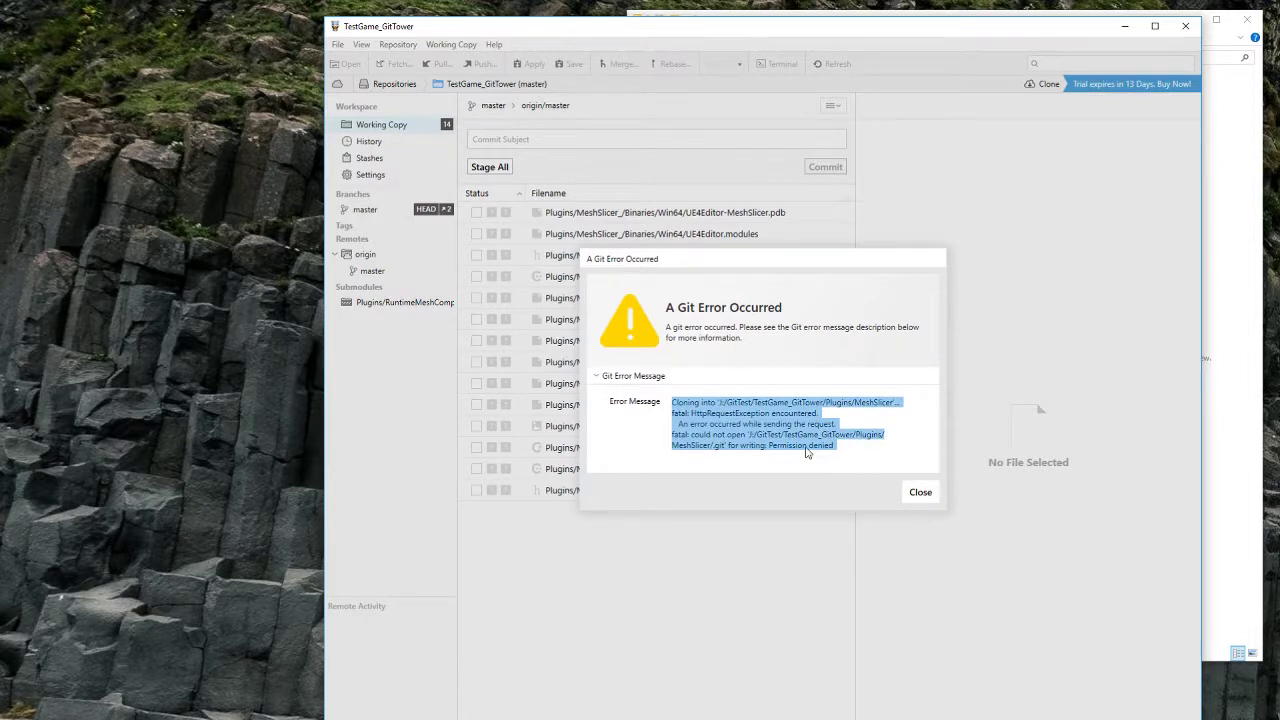
left_click(712, 719)
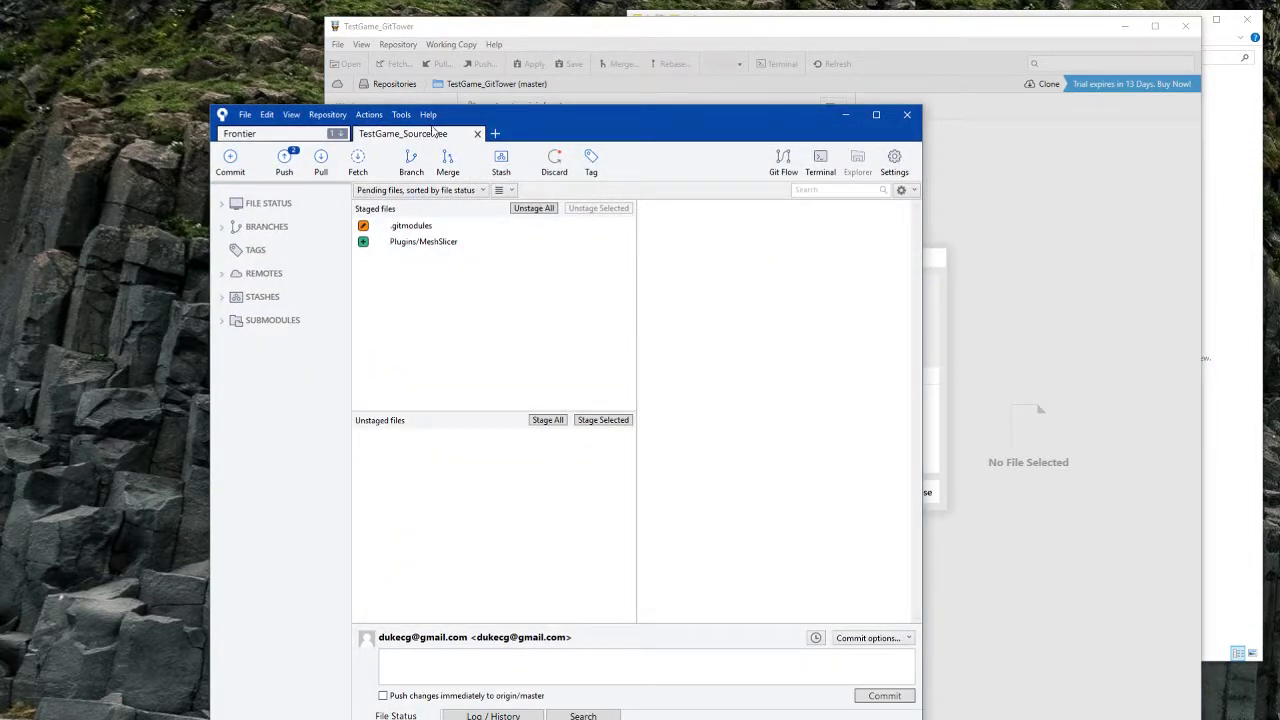
left_click(845, 114)
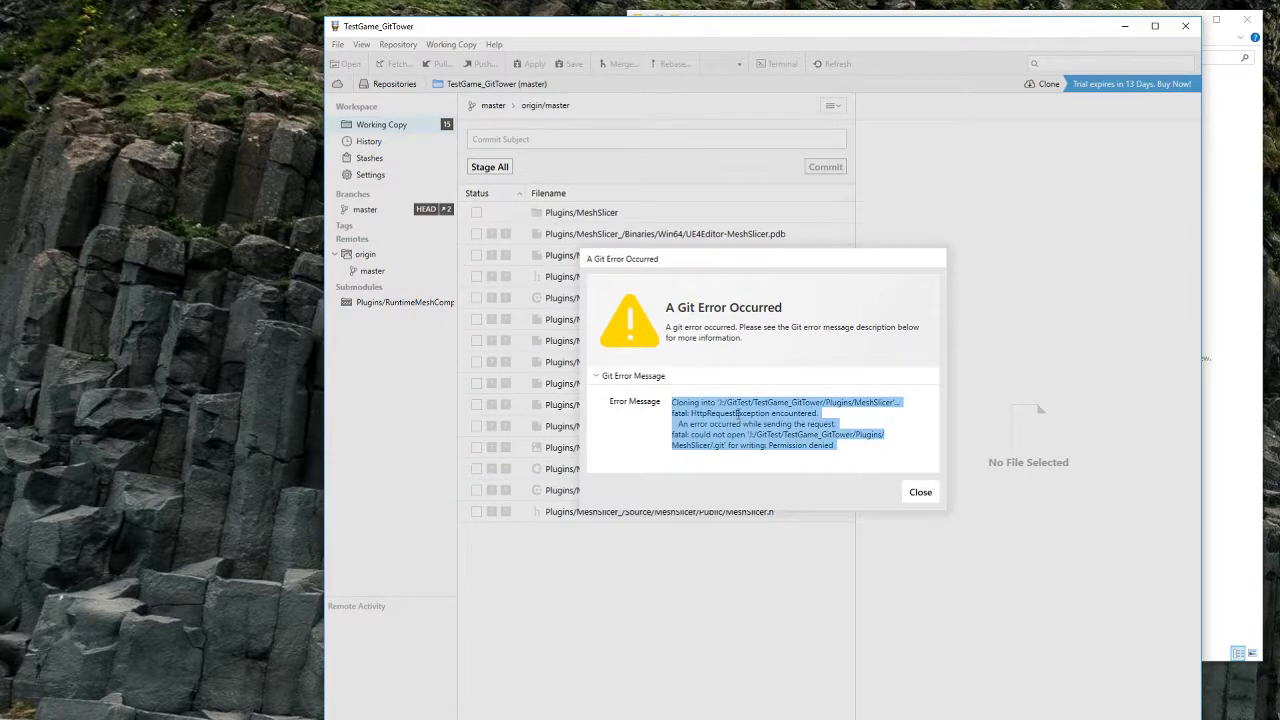
left_click(920, 492)
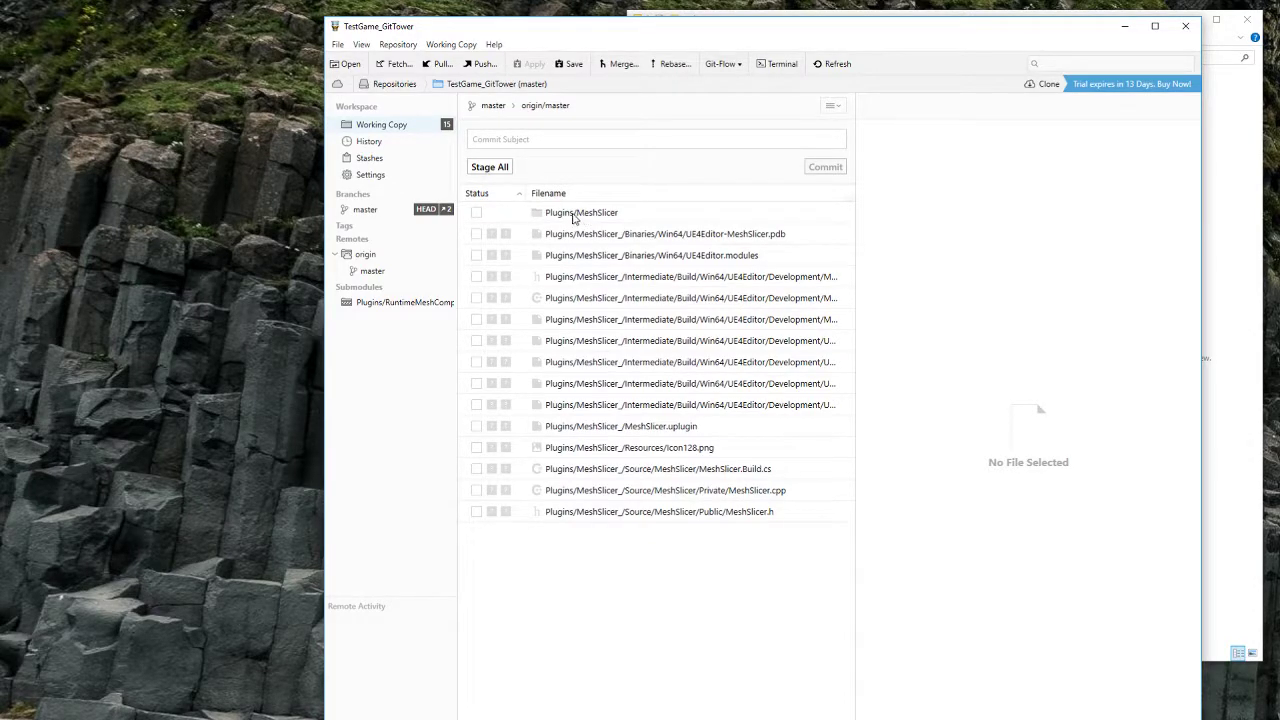
Step: Open the new, empty MeshSlicer folder in Explorer, then go back to Tower
left_click(1241, 292)
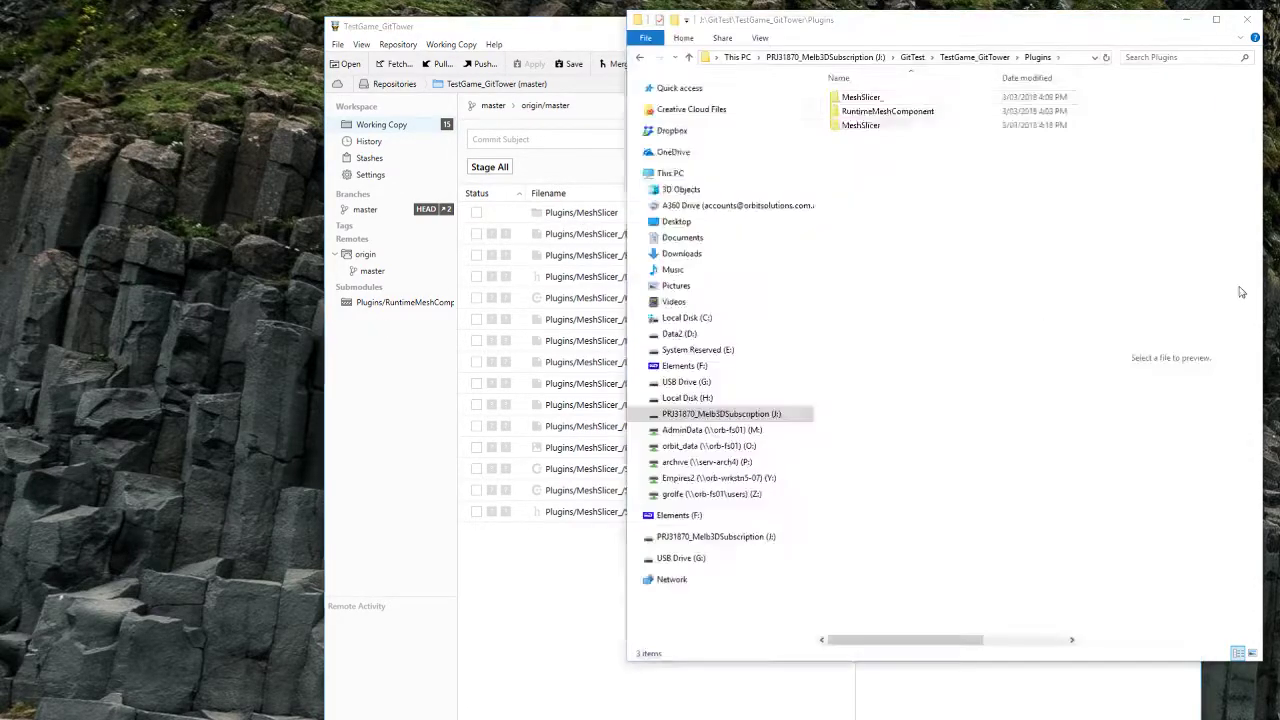
double_click(860, 125)
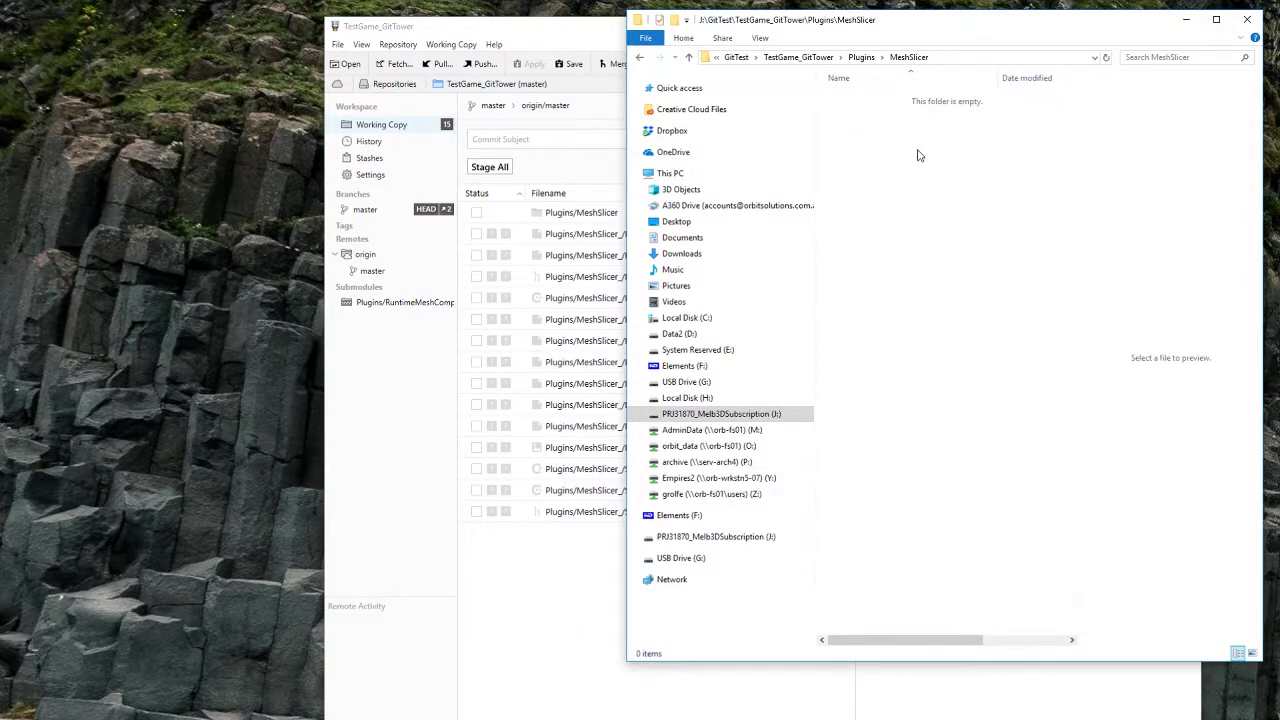
left_click(378, 330)
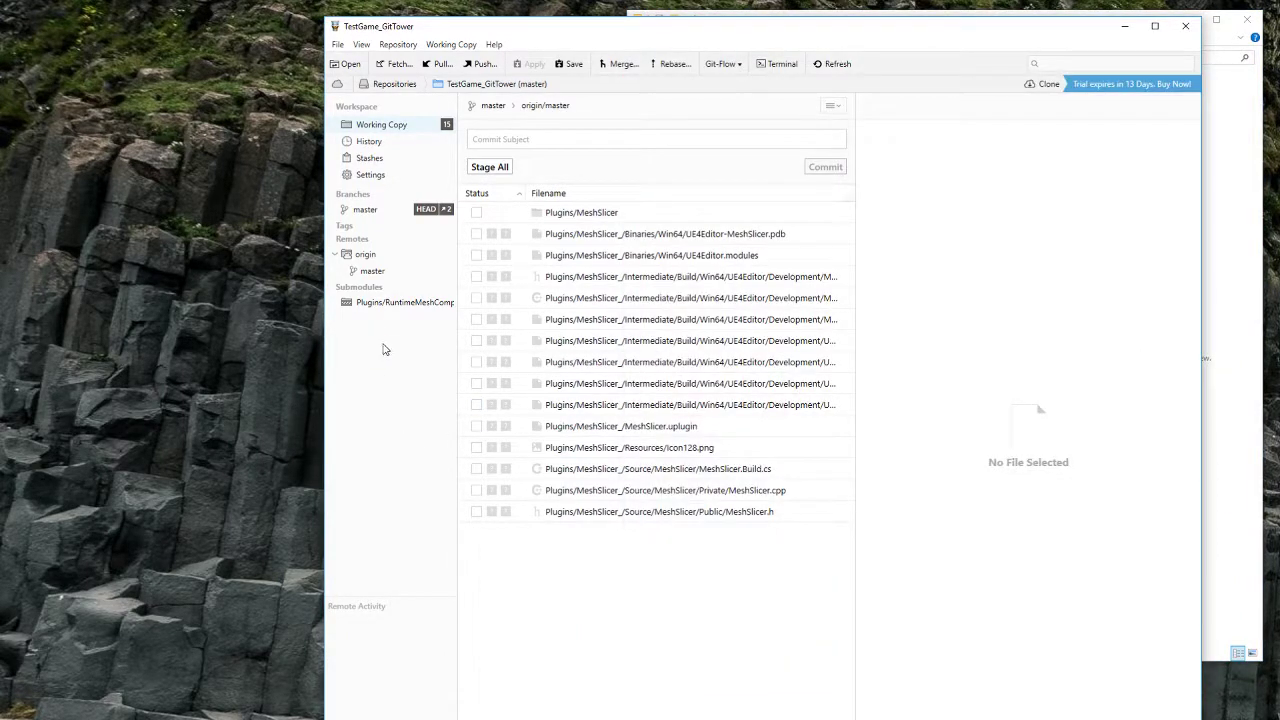
Step: Close and relaunch Tower via Start search, moving its window up and left
left_click(1187, 27)
key("super")
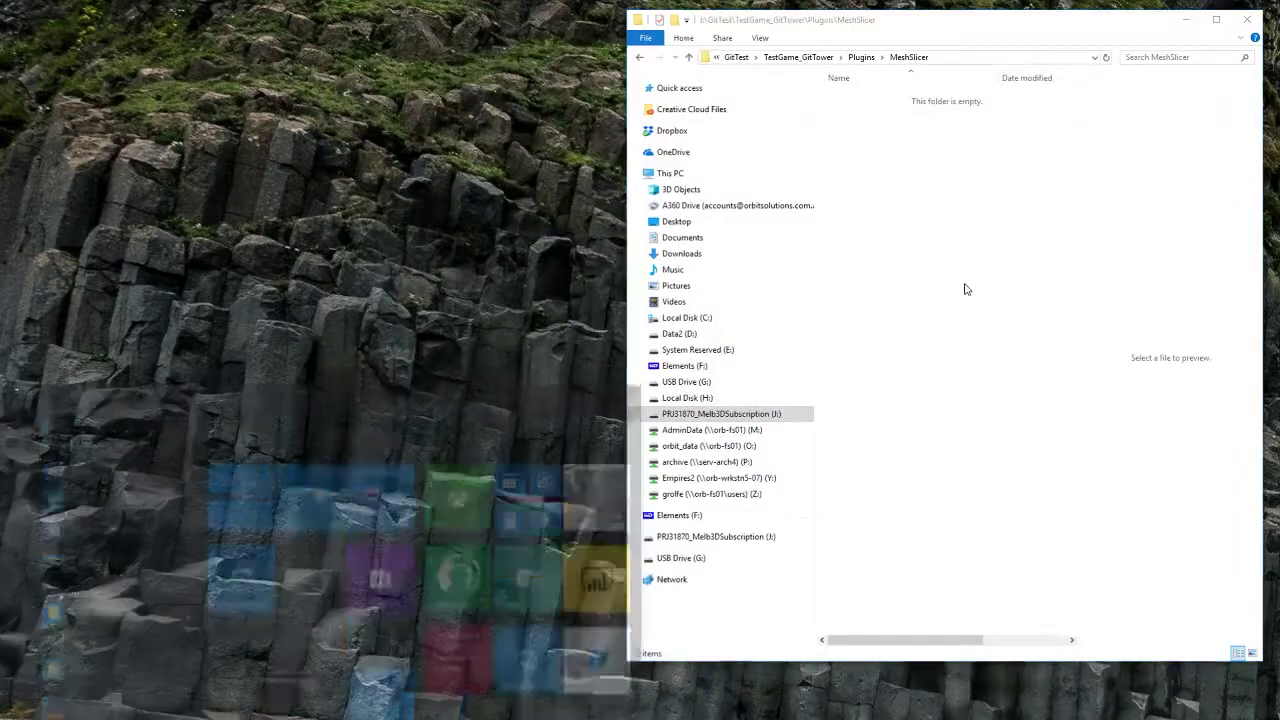
type("tower")
key("Return")
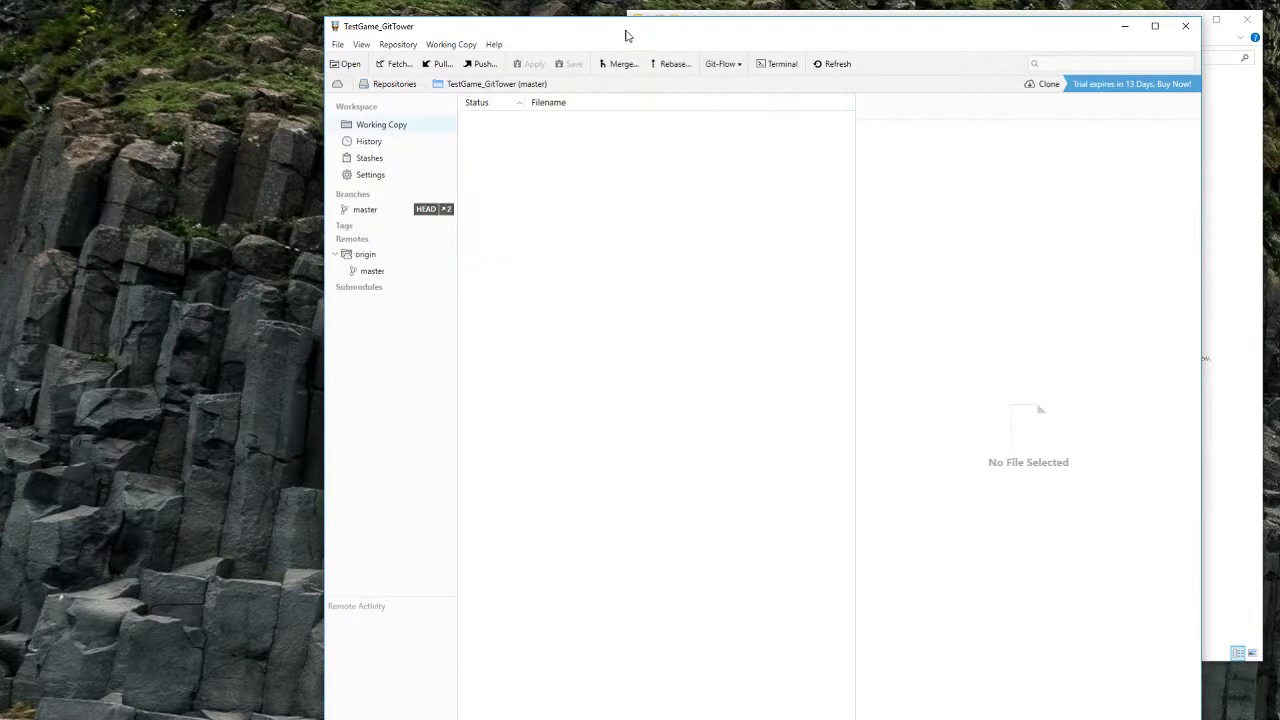
left_click_drag(626, 31, 552, 25)
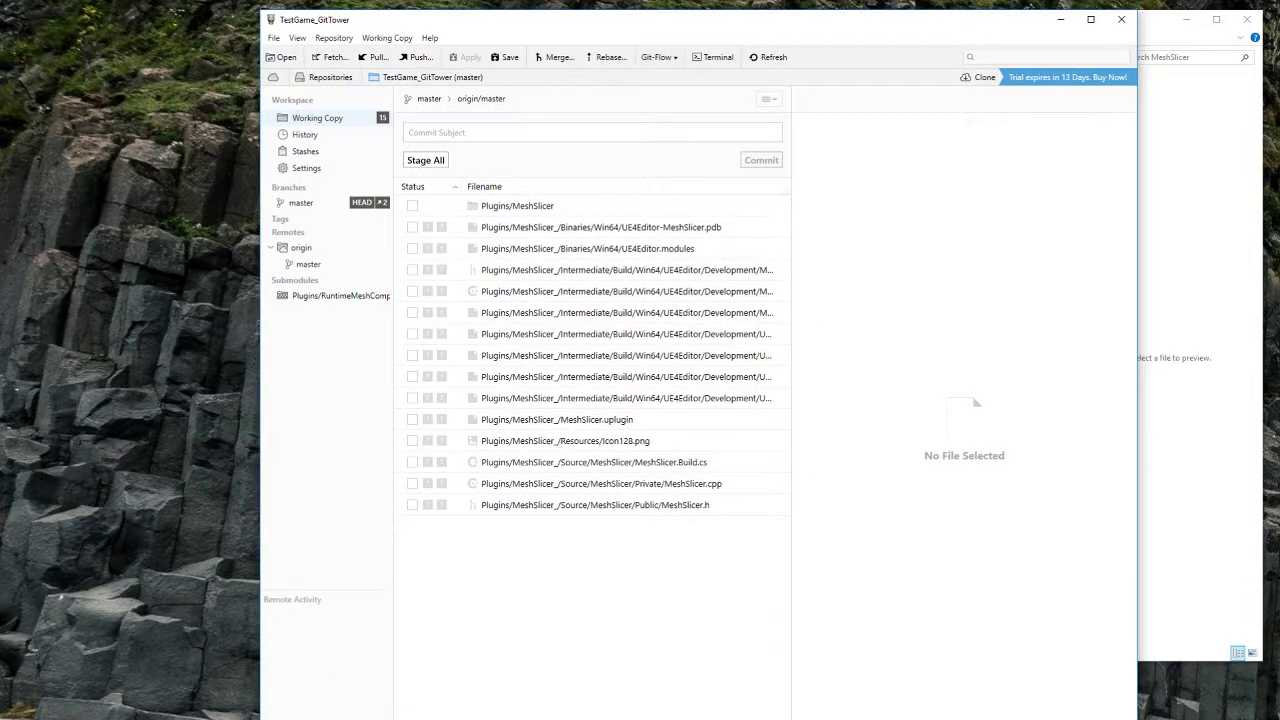
Step: Open Tower's Add Submodule dialog from the + menu at the sidebar bottom
left_click(272, 719)
left_click(272, 719)
left_click(278, 719)
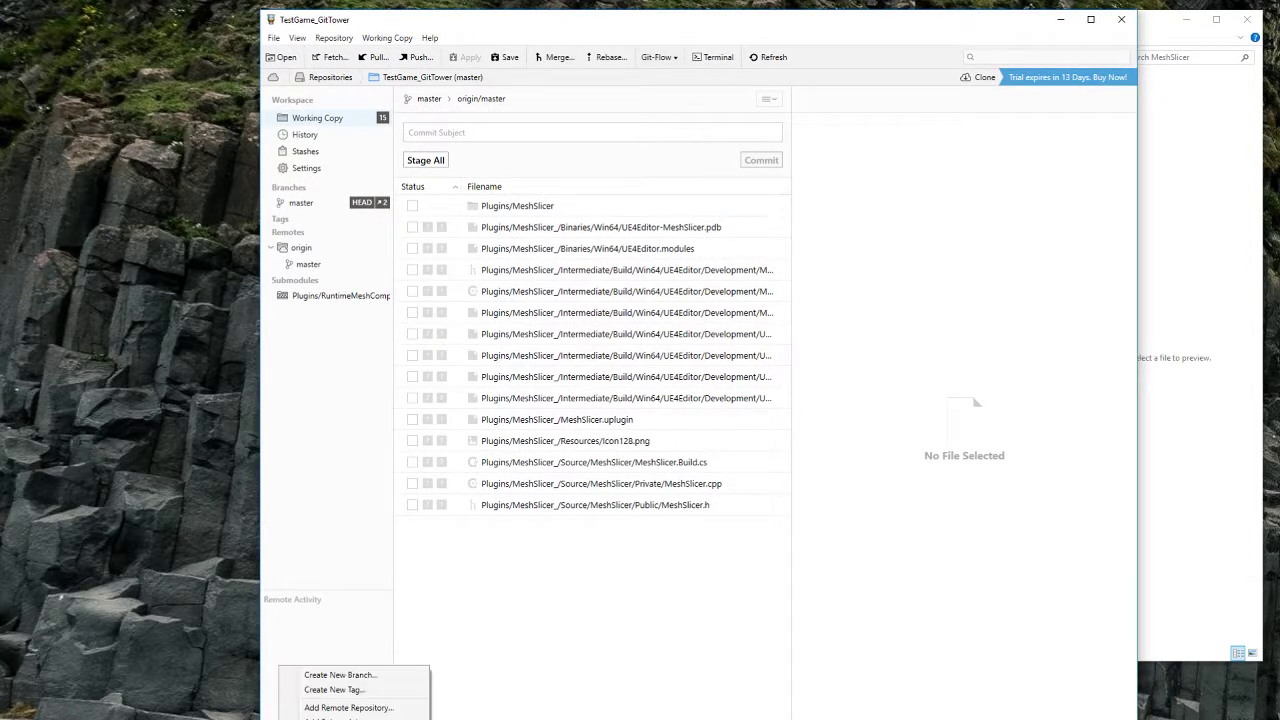
left_click(277, 719)
left_click(276, 719)
left_click(276, 719)
left_click(276, 719)
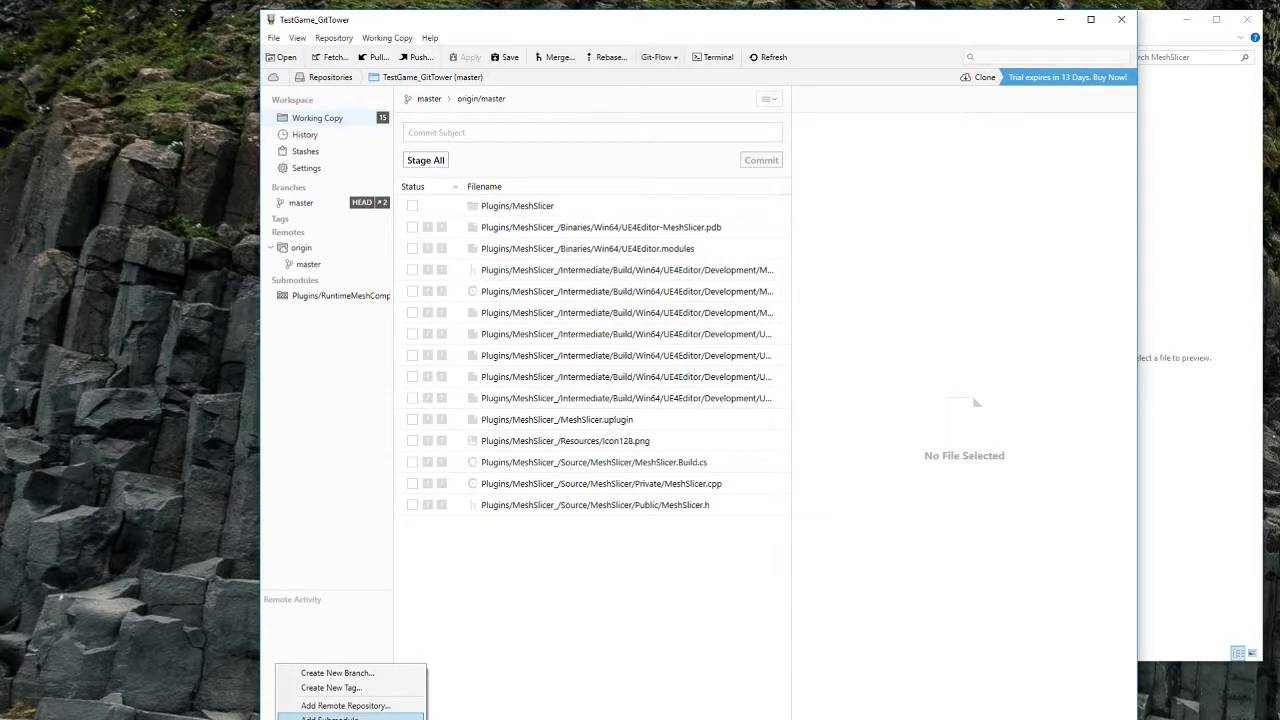
left_click(330, 719)
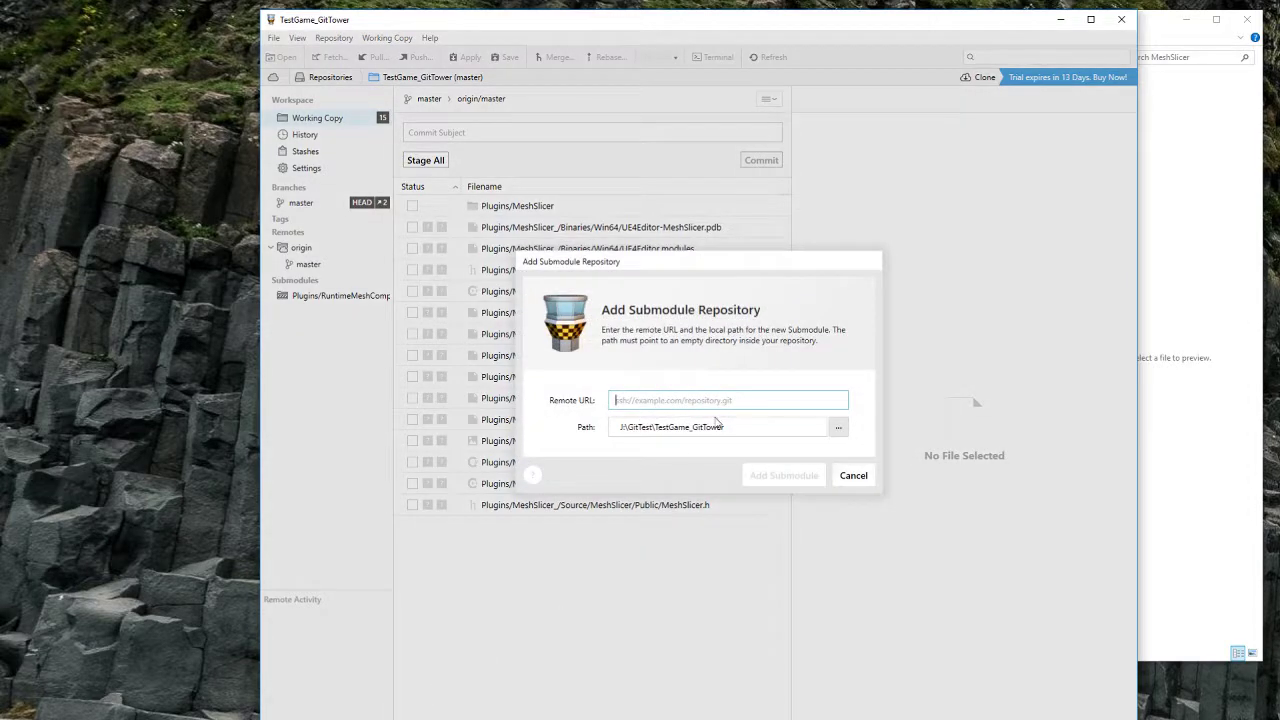
Step: Append \MeshSlicer to the path and paste the MeshSlicer GitHub URL as Remote URL
key("ctrl+v")
key("ctrl+z")
left_click(750, 426)
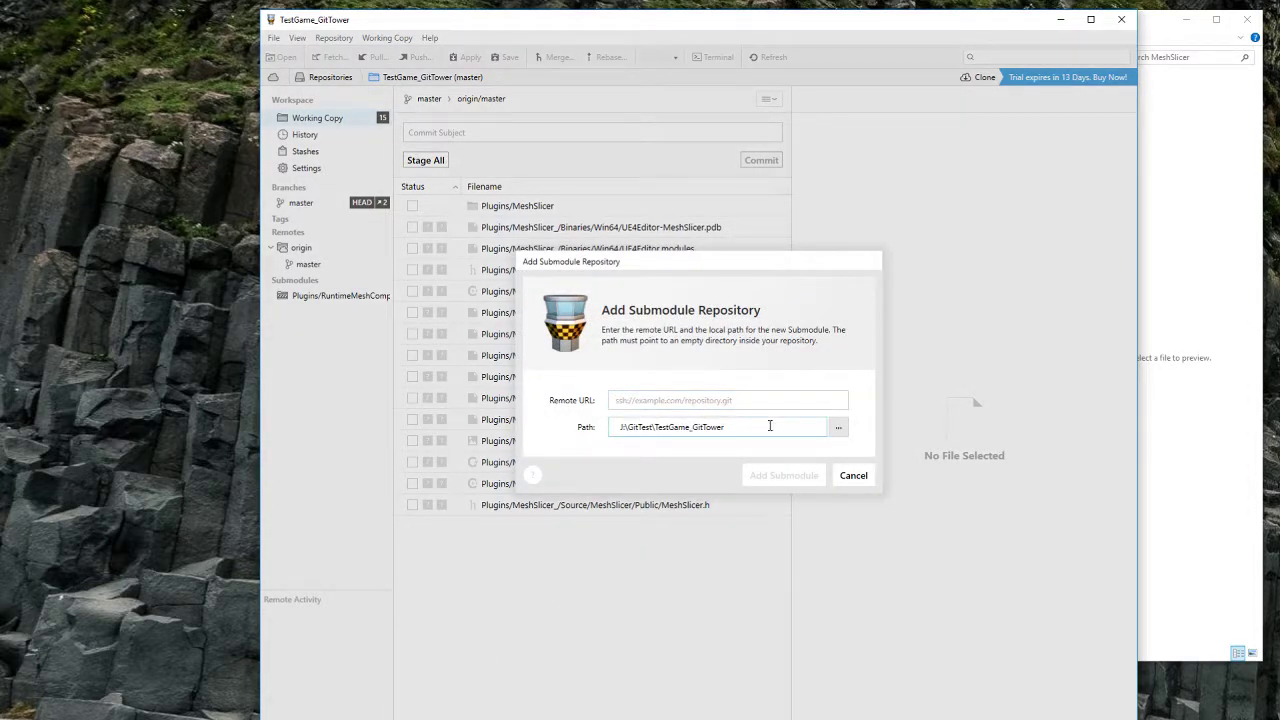
type("\\Plugins")
key("ctrl+v")
key("alt+Tab")
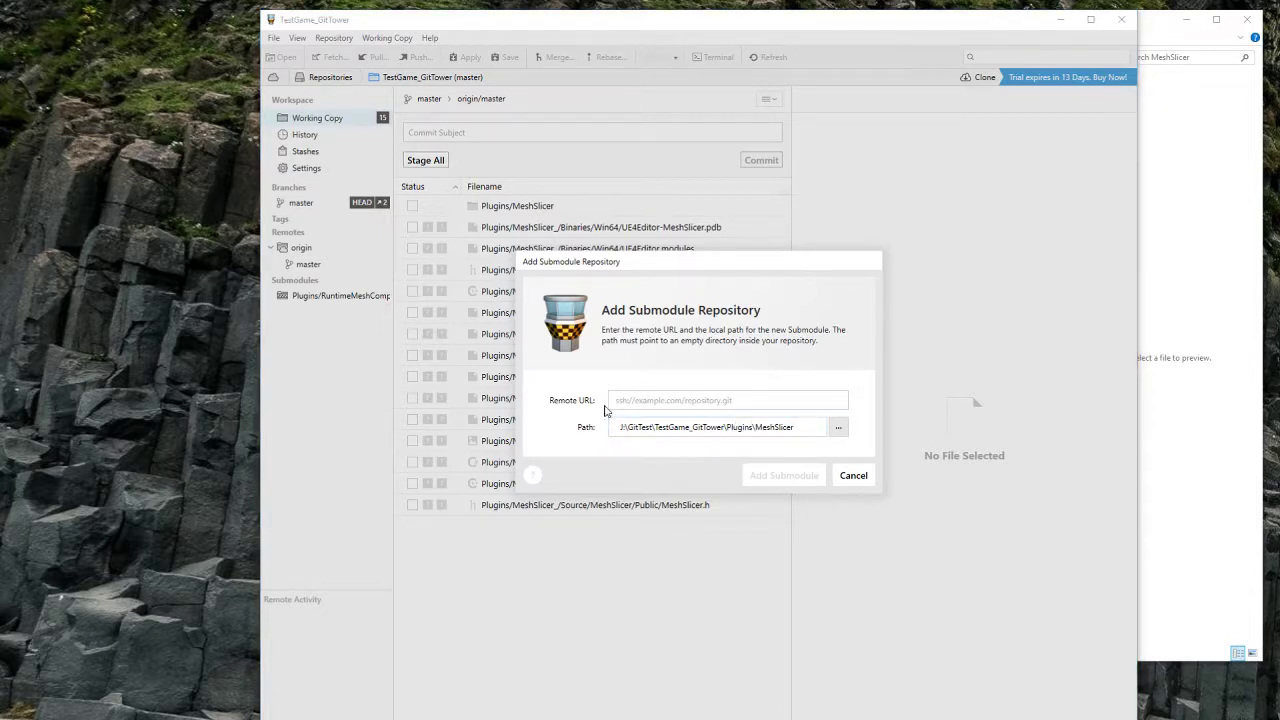
key("alt+Tab")
left_click(640, 400)
type("https://github.com/GeorgeR/MeshSlicer.git")
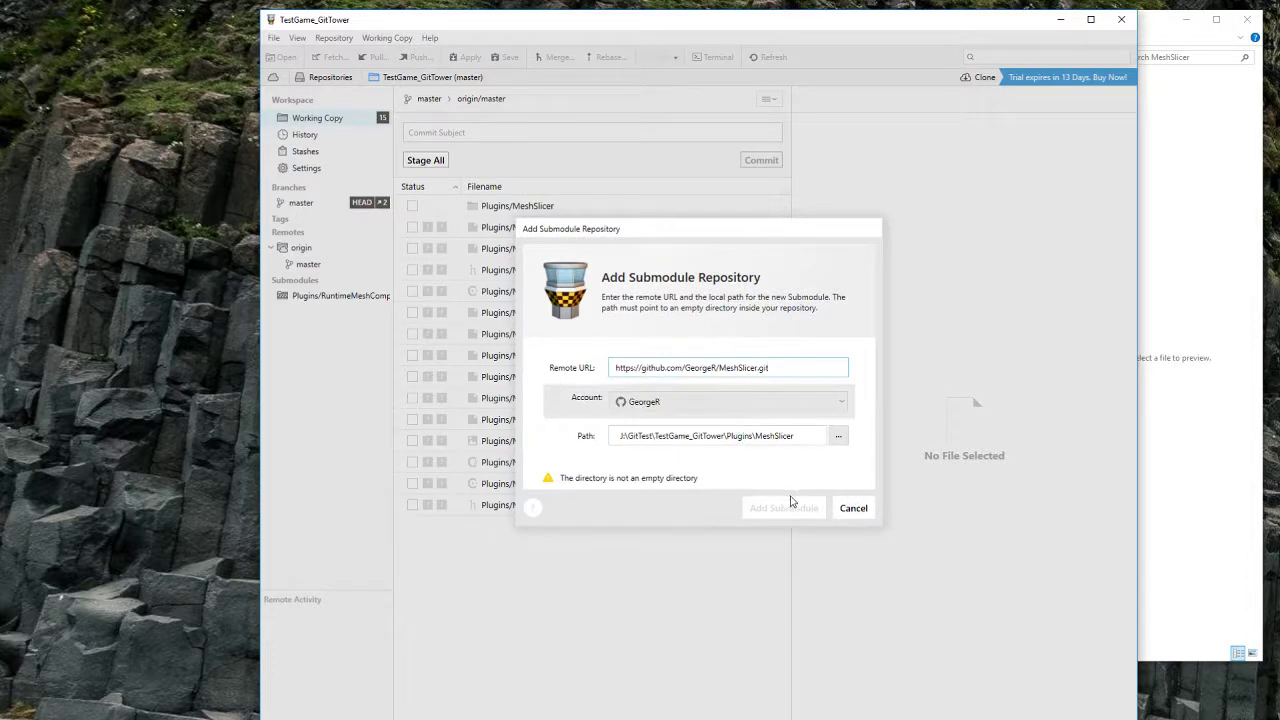
left_click(800, 437)
Step: Go up to the Plugins folder in Explorer and recheck Tower's submodule dialog
left_click(1176, 387)
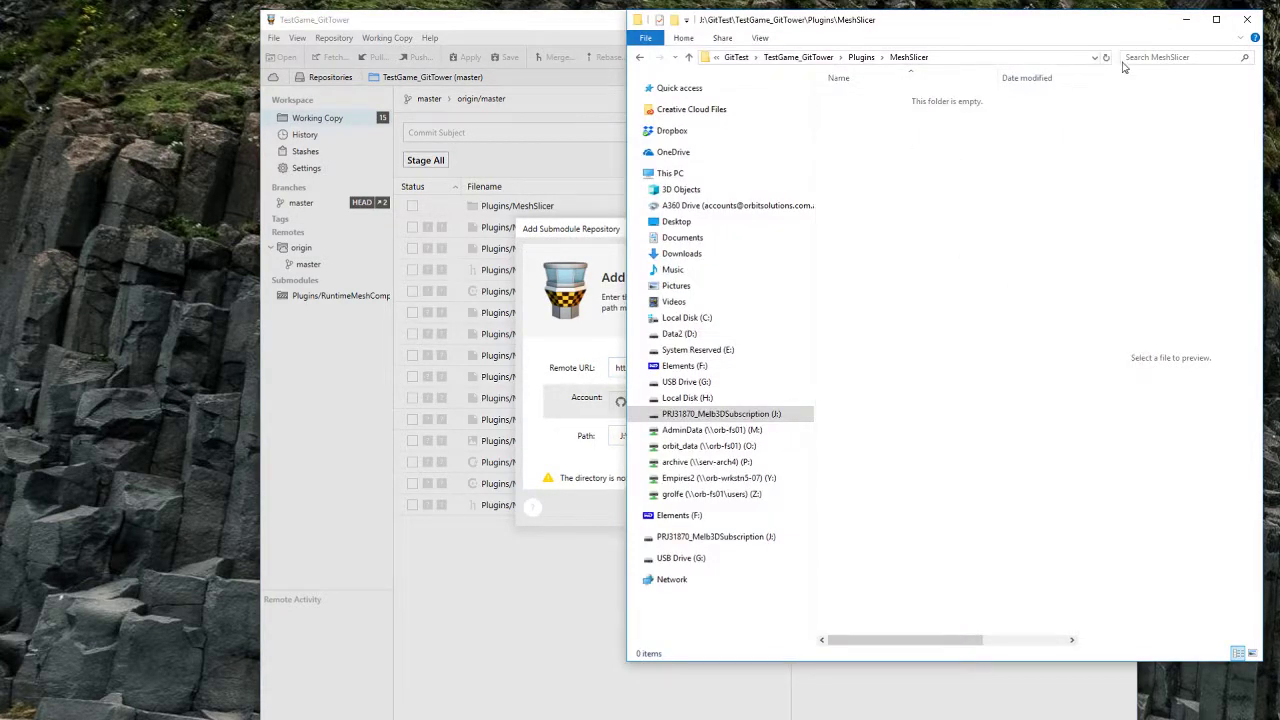
left_click(640, 57)
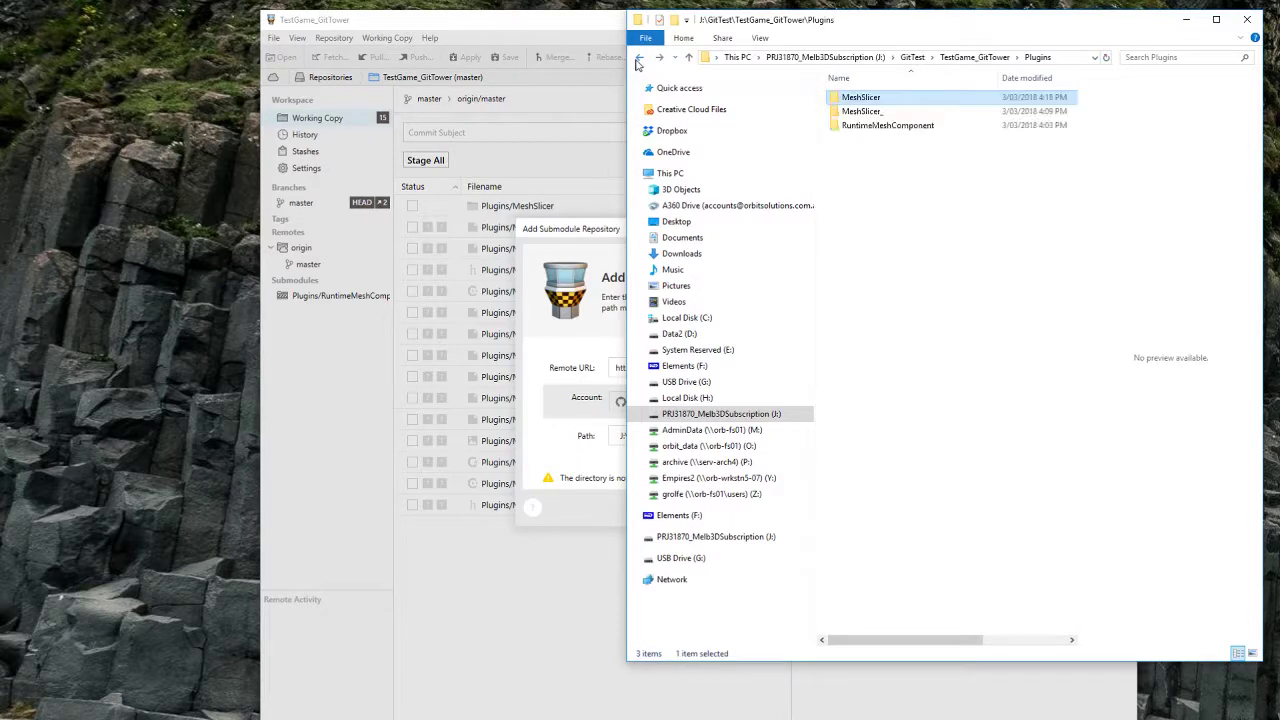
left_click(602, 245)
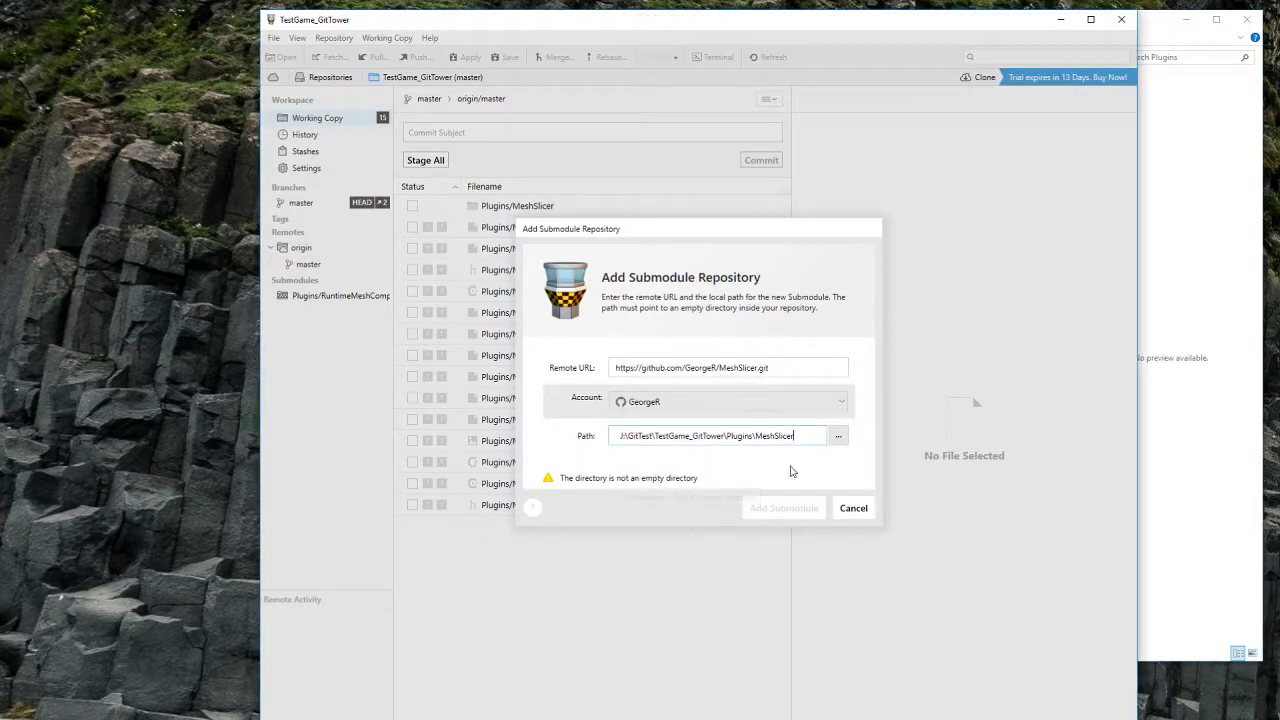
Step: Open MeshSlicer and try navigating to its \.git path, dismissing the open-with prompt
left_click(1152, 465)
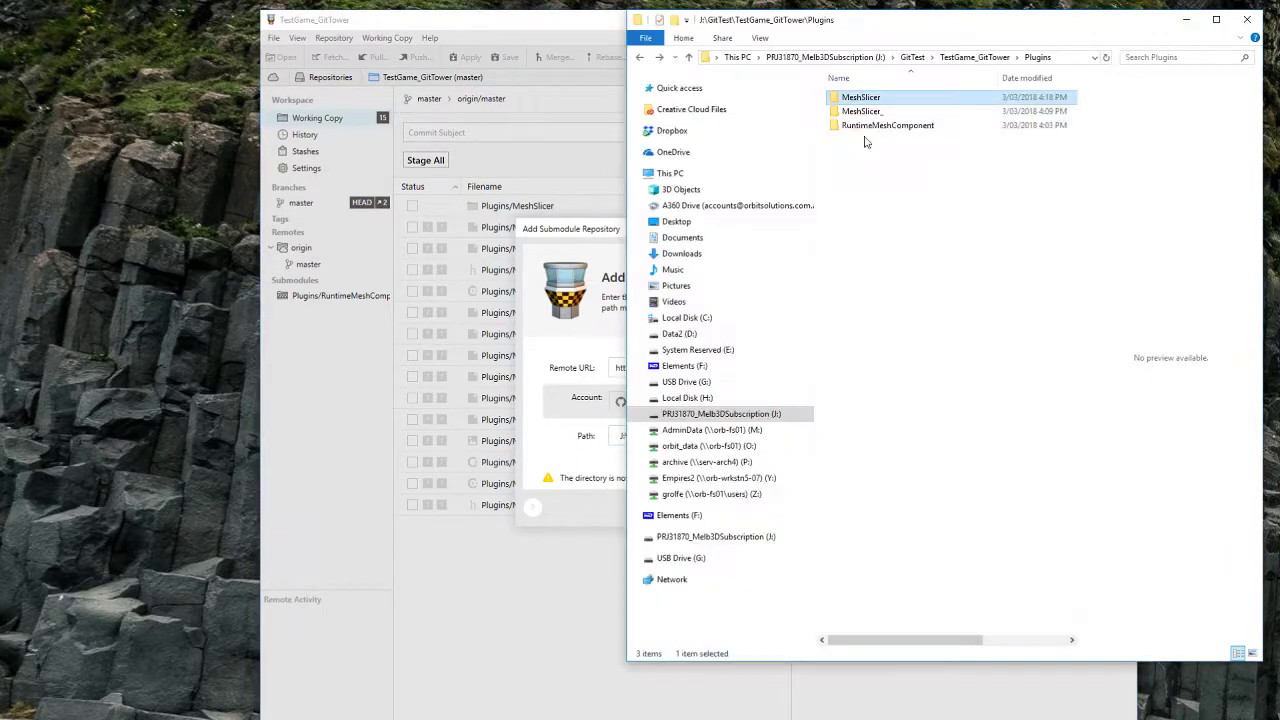
double_click(866, 98)
left_click(1015, 56)
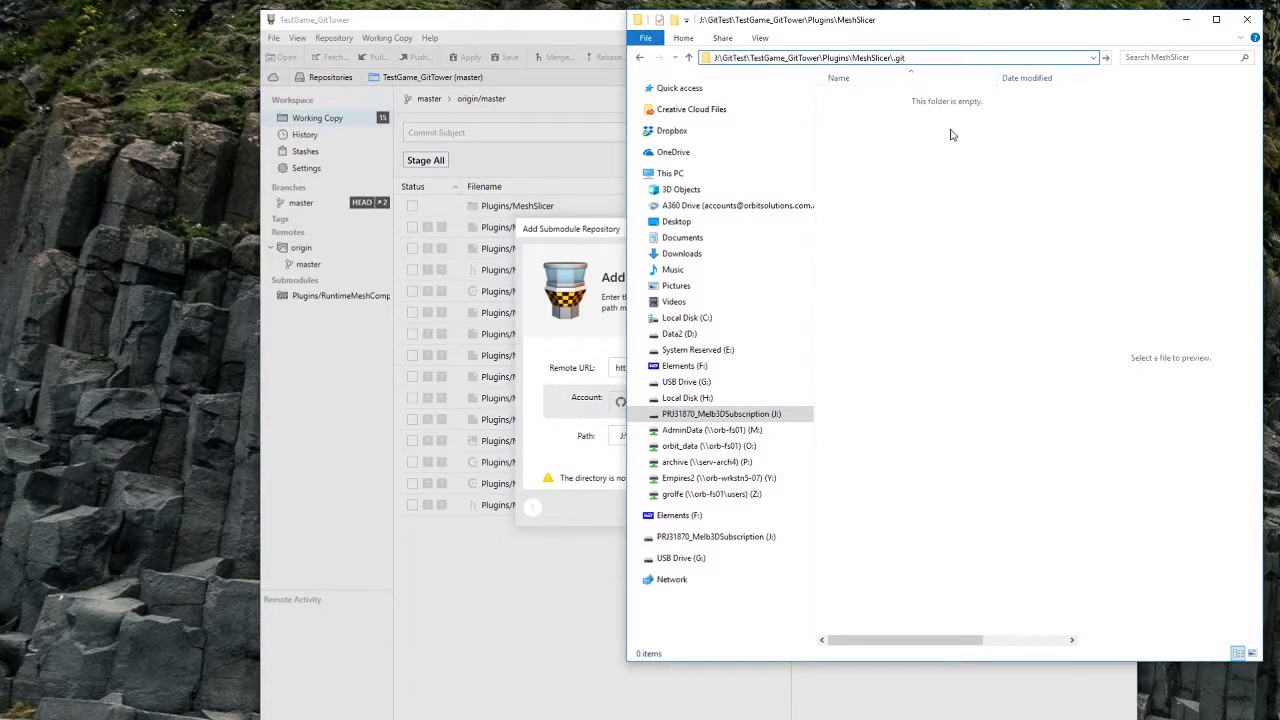
type("\\.git")
key("Return")
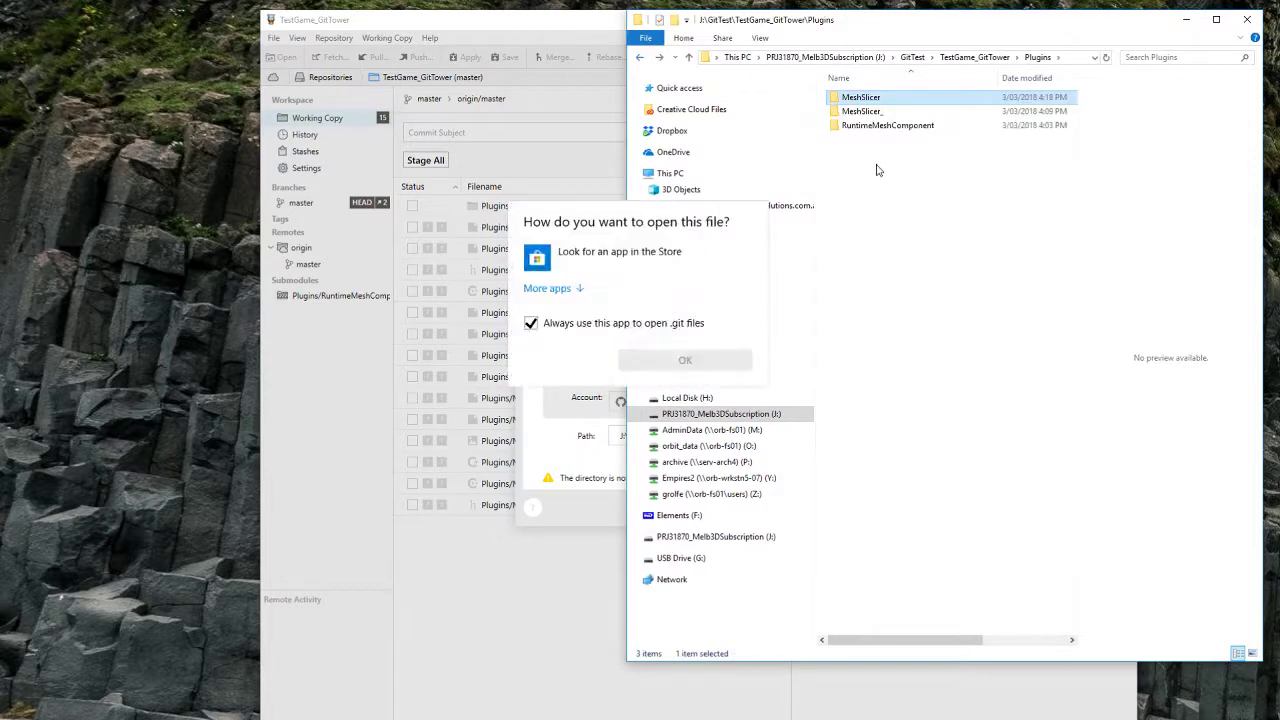
left_click(688, 216)
left_click(903, 234)
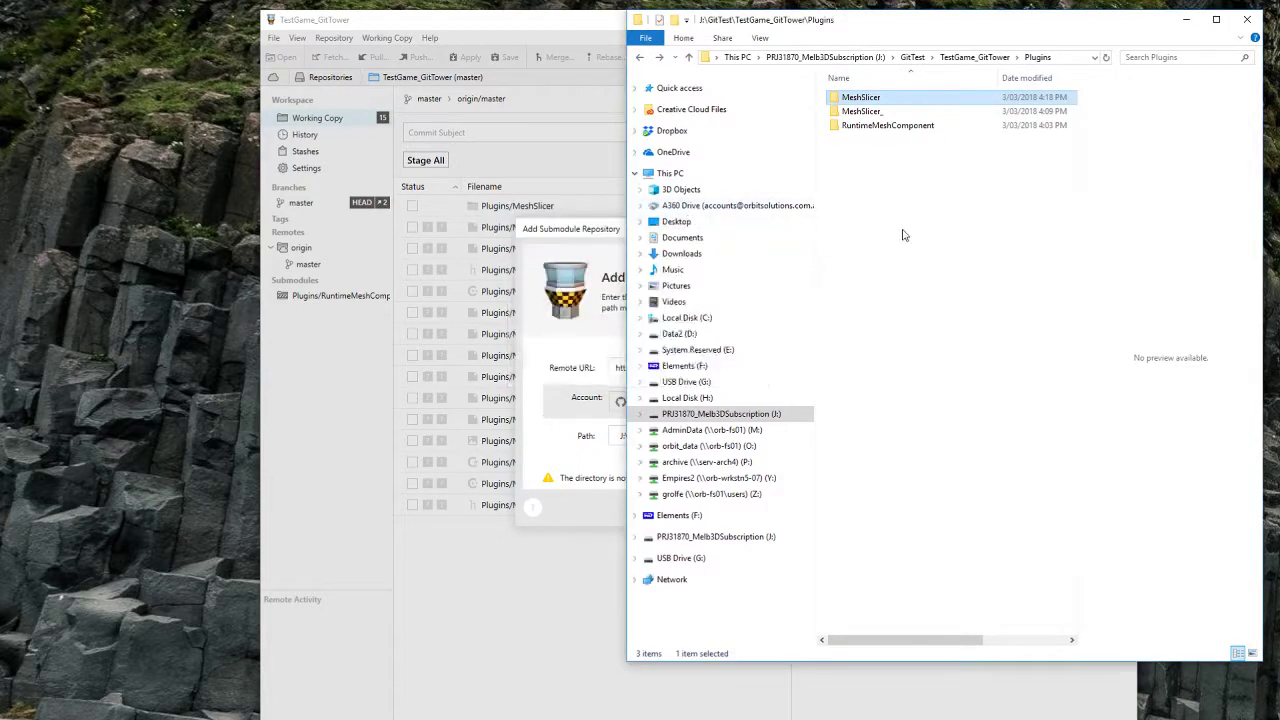
left_click(863, 98)
double_click(863, 98)
left_click(569, 325)
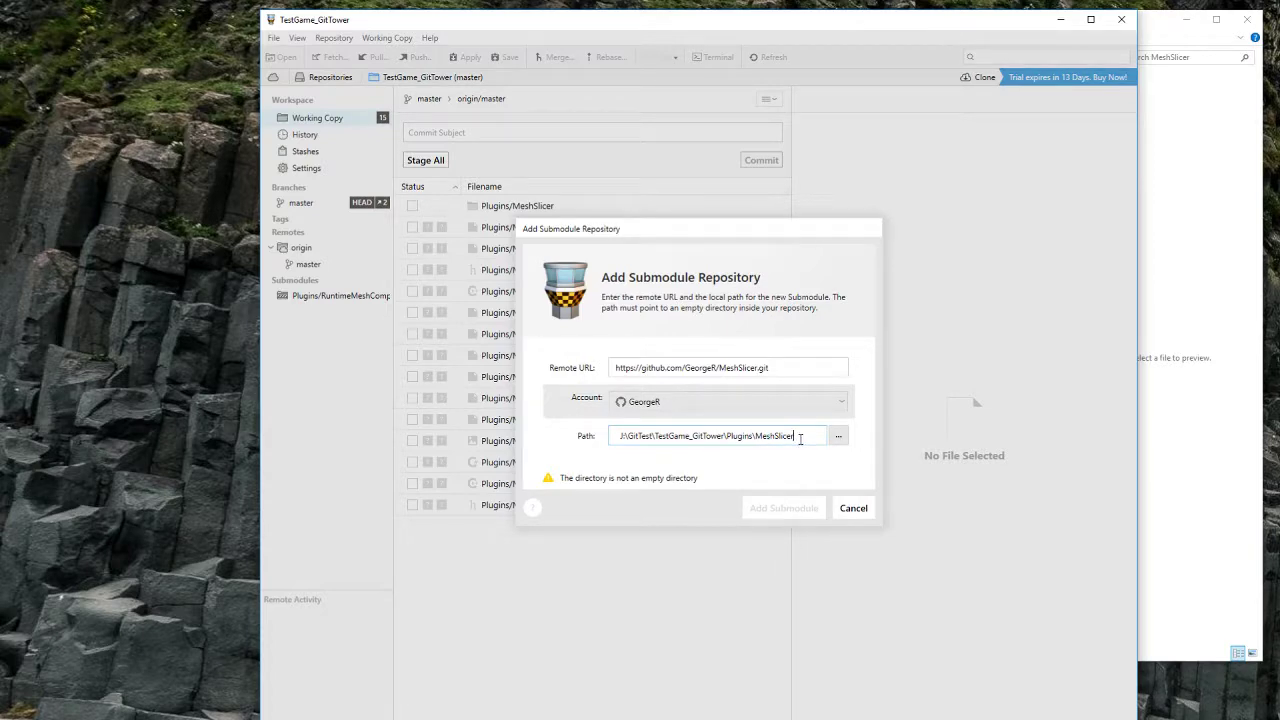
Step: Permanently delete the MeshSlicer folder from Plugins
left_click(1224, 412)
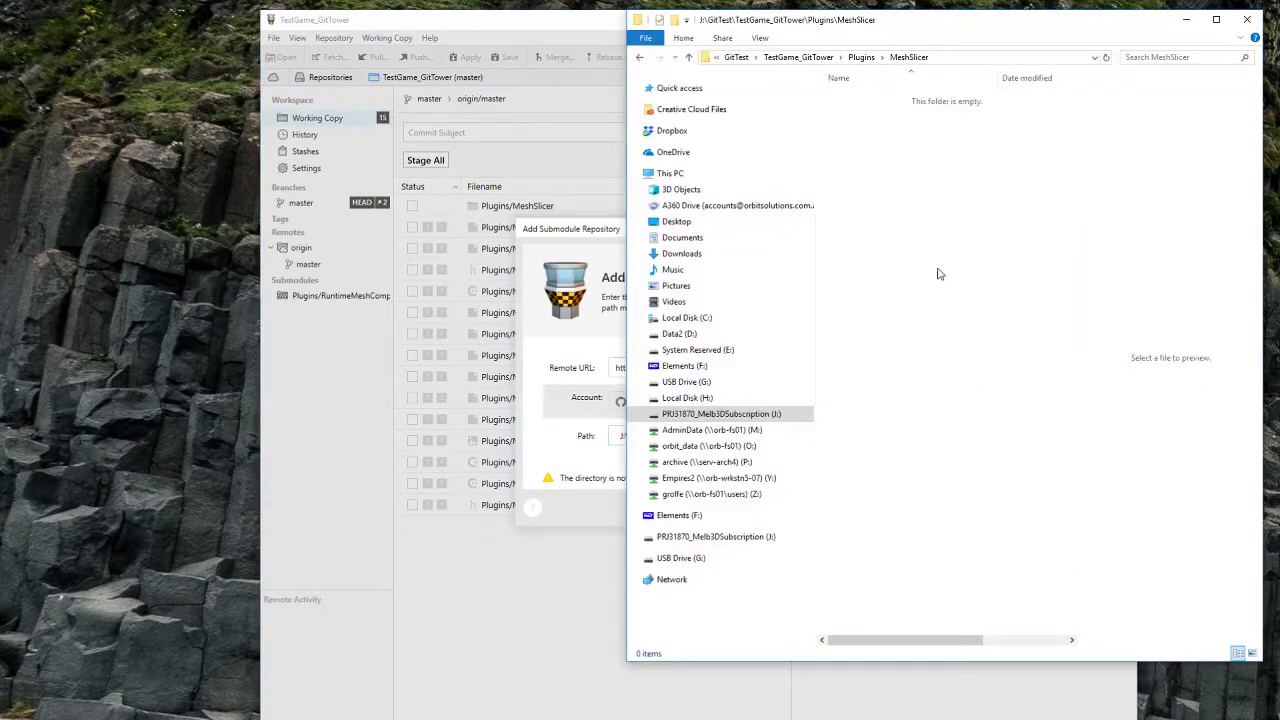
key("BackSpace")
left_click(862, 97)
key("Delete")
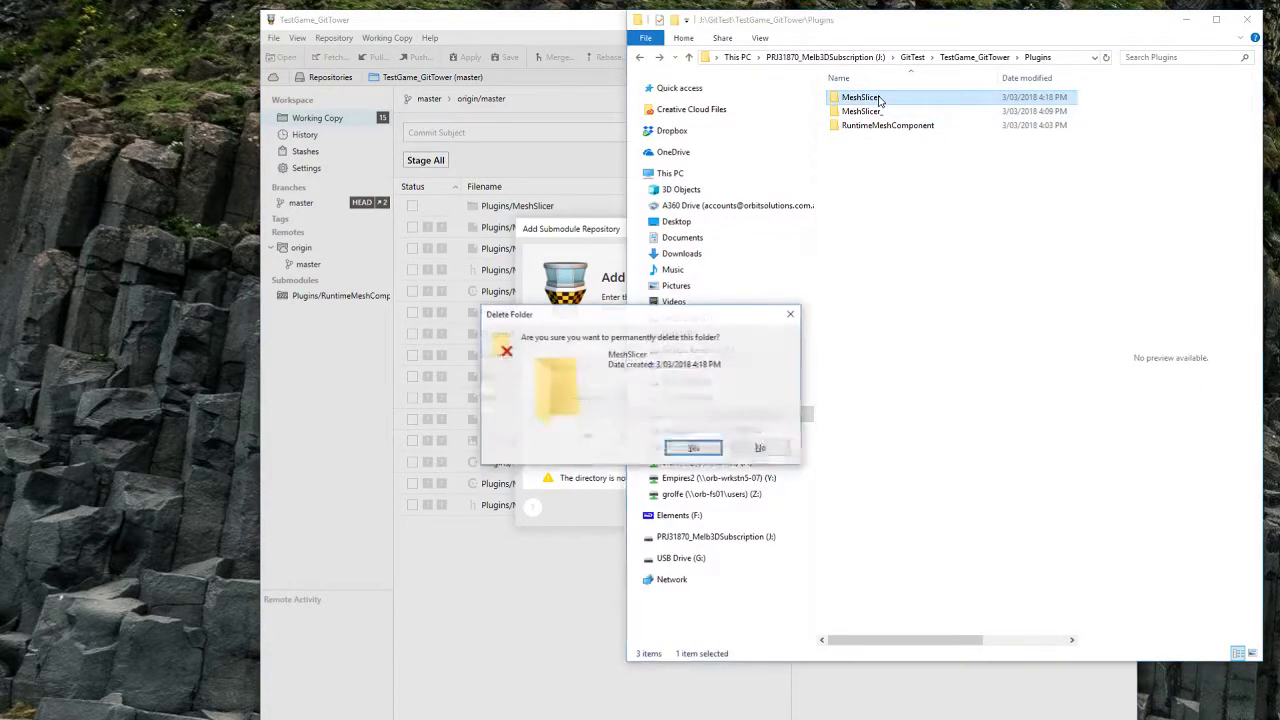
key("Return")
Step: Create a fresh empty MeshSlicer folder in Plugins and return to Tower's dialog
right_click(888, 176)
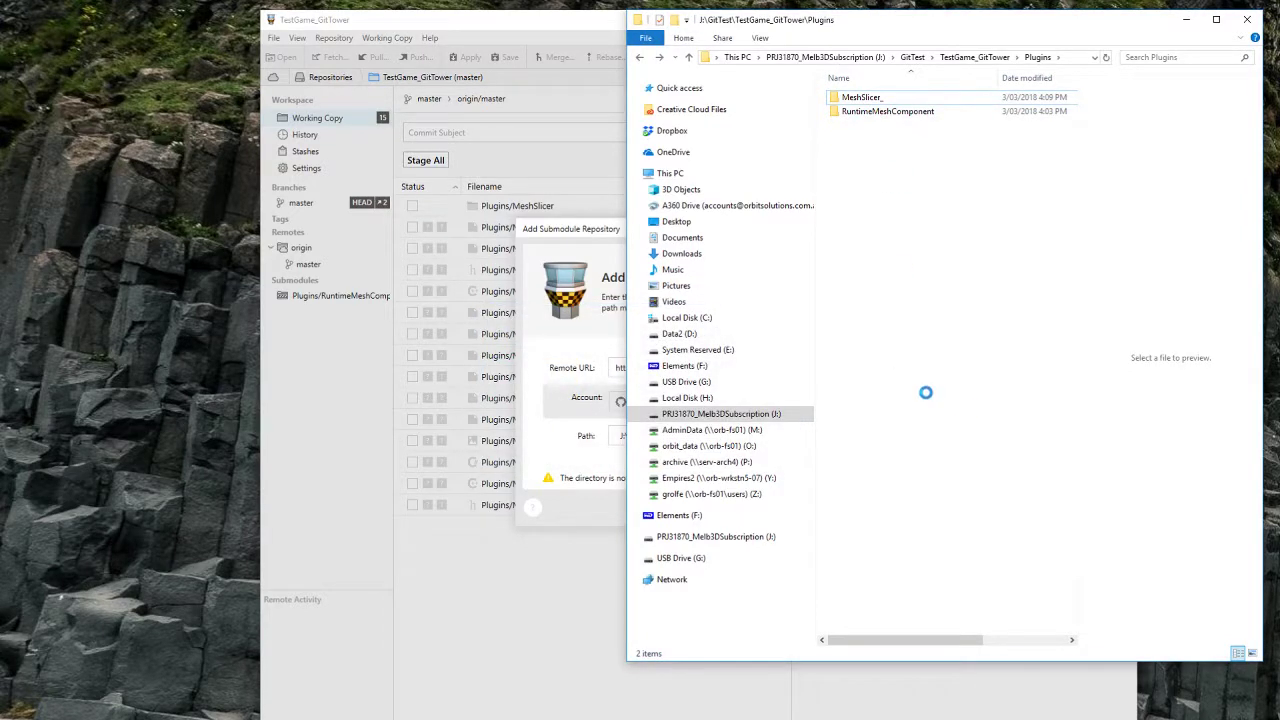
mouse_move(960, 396)
left_click(1108, 400)
type("MeshSlicer")
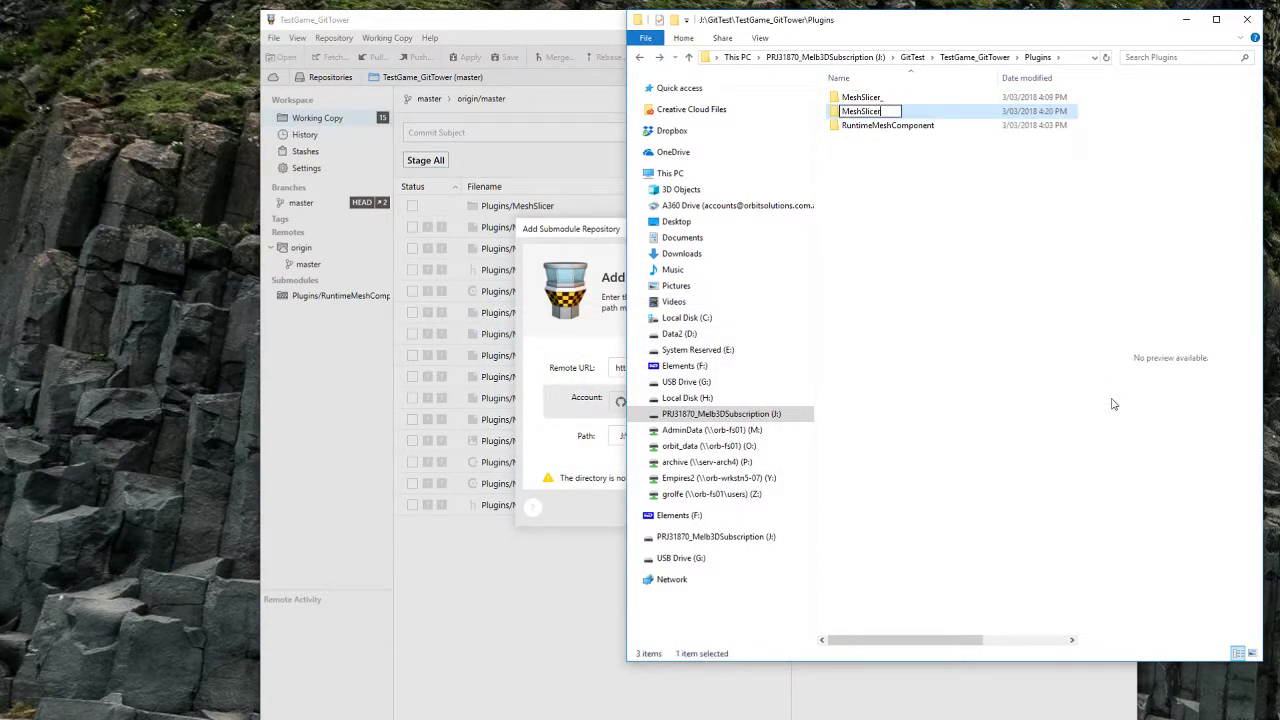
key("Return")
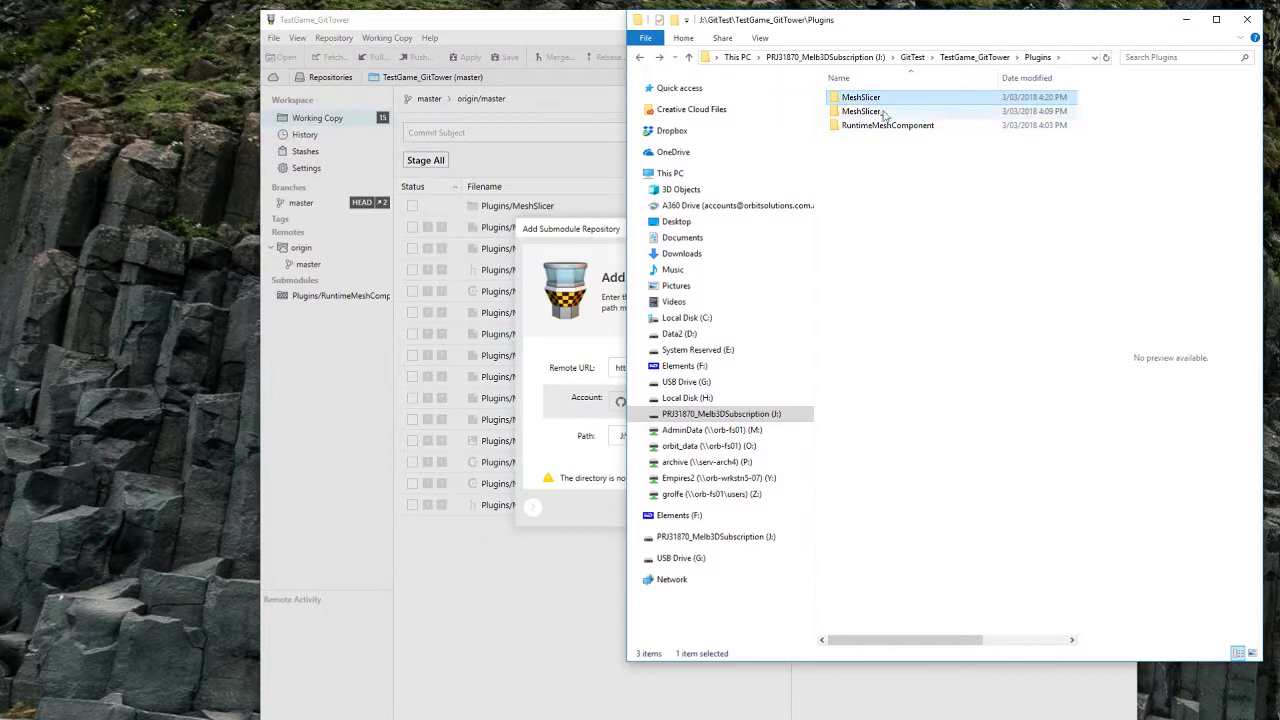
double_click(862, 111)
left_click(510, 427)
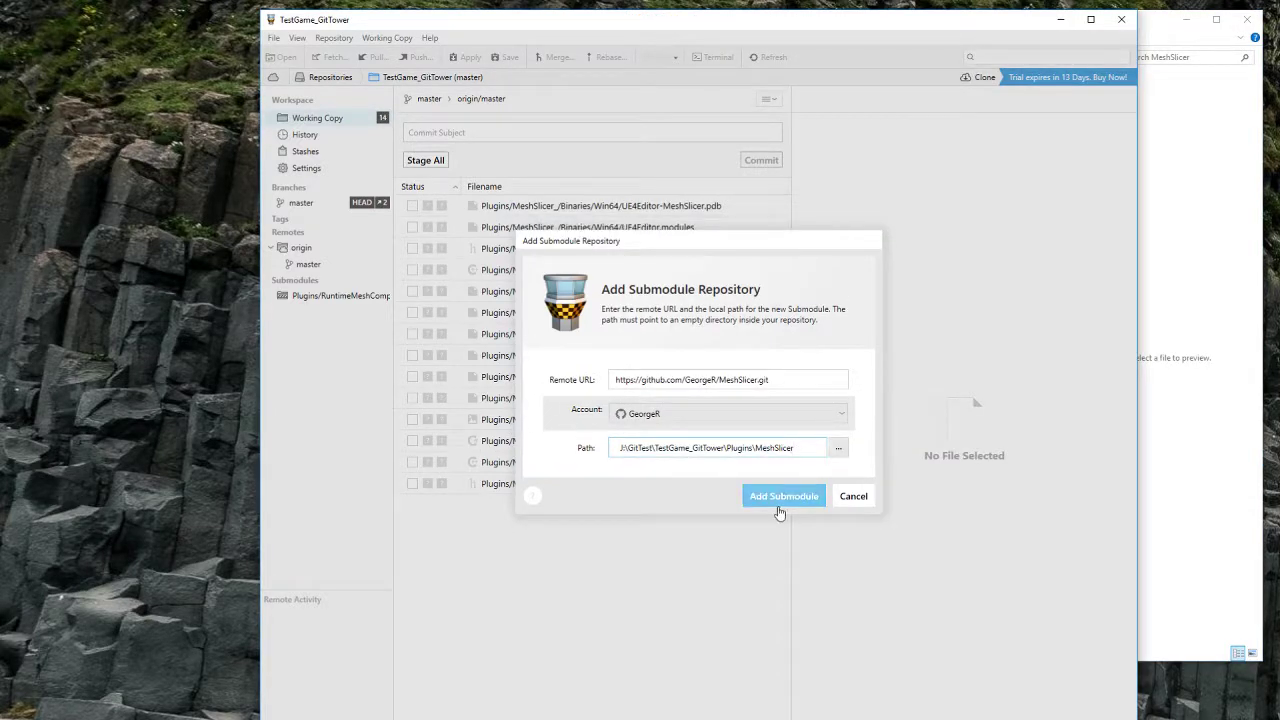
Step: Retry Add Submodule, then read and close the error about an existing local MeshSlicer git directory
left_click(779, 500)
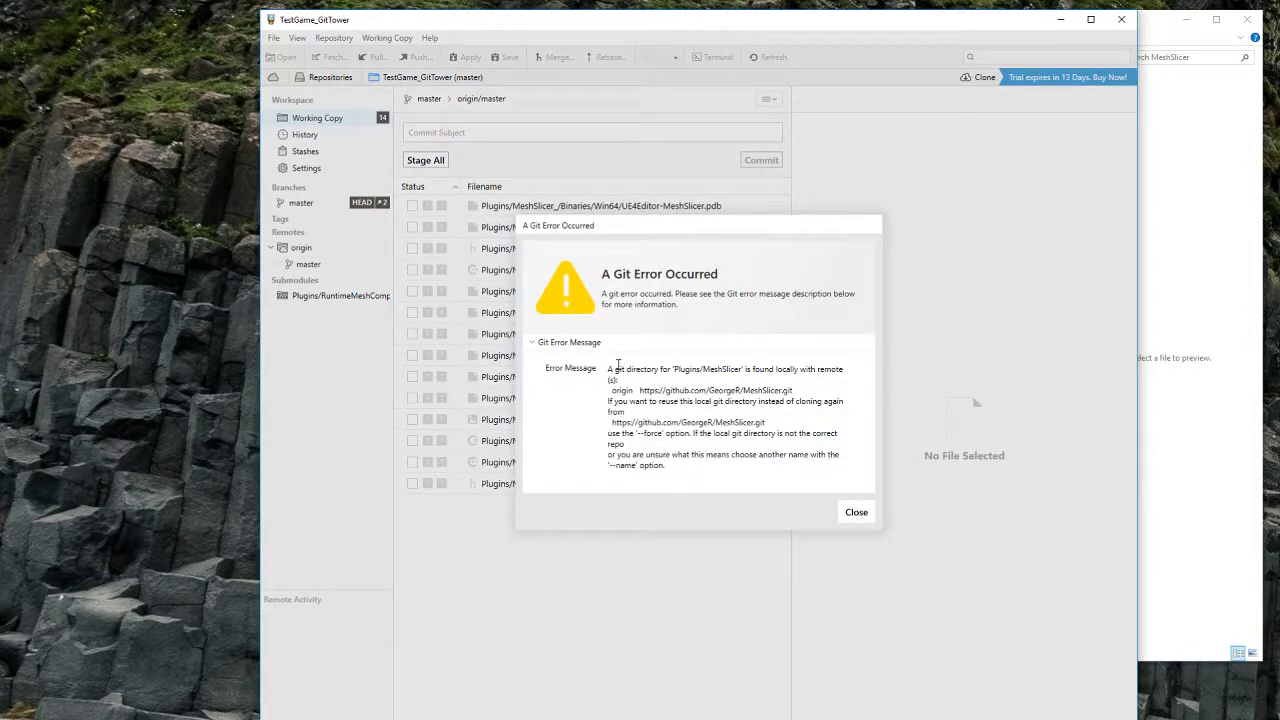
left_click_drag(609, 367, 653, 459)
left_click(659, 437)
mouse_move(674, 466)
left_mouse_down()
mouse_move(623, 371)
mouse_move(676, 472)
left_mouse_up()
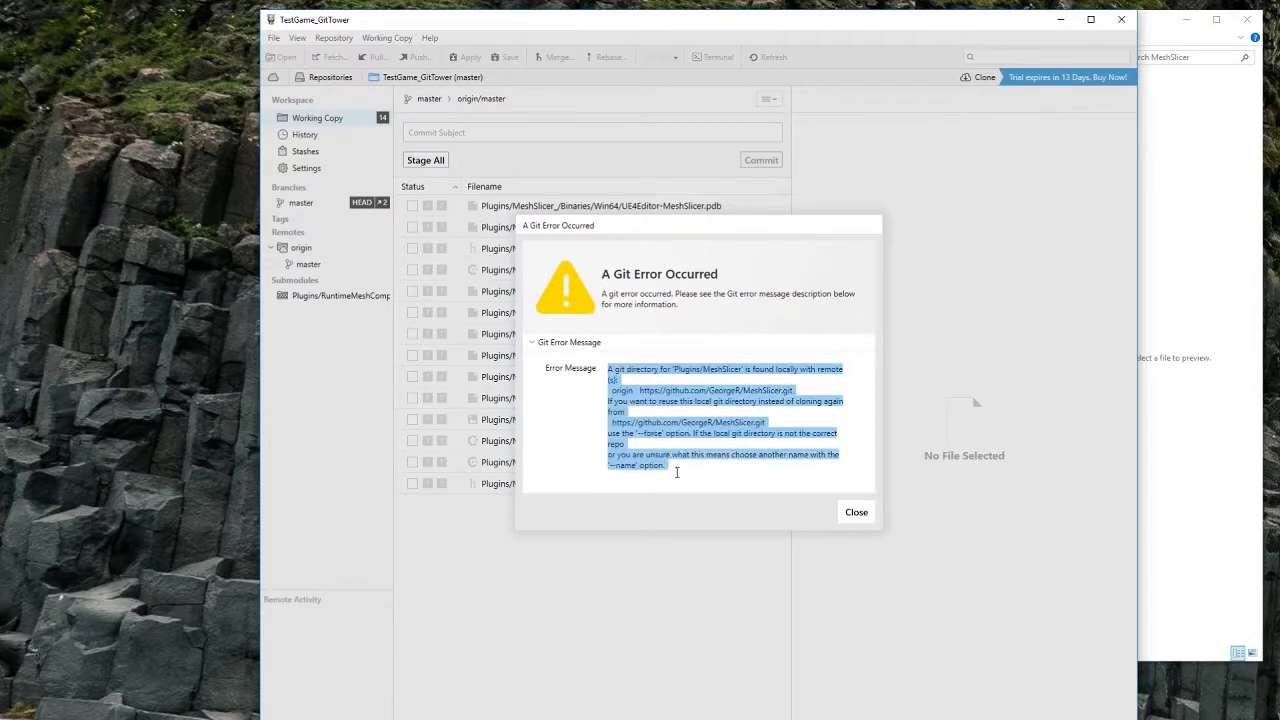
left_click(858, 512)
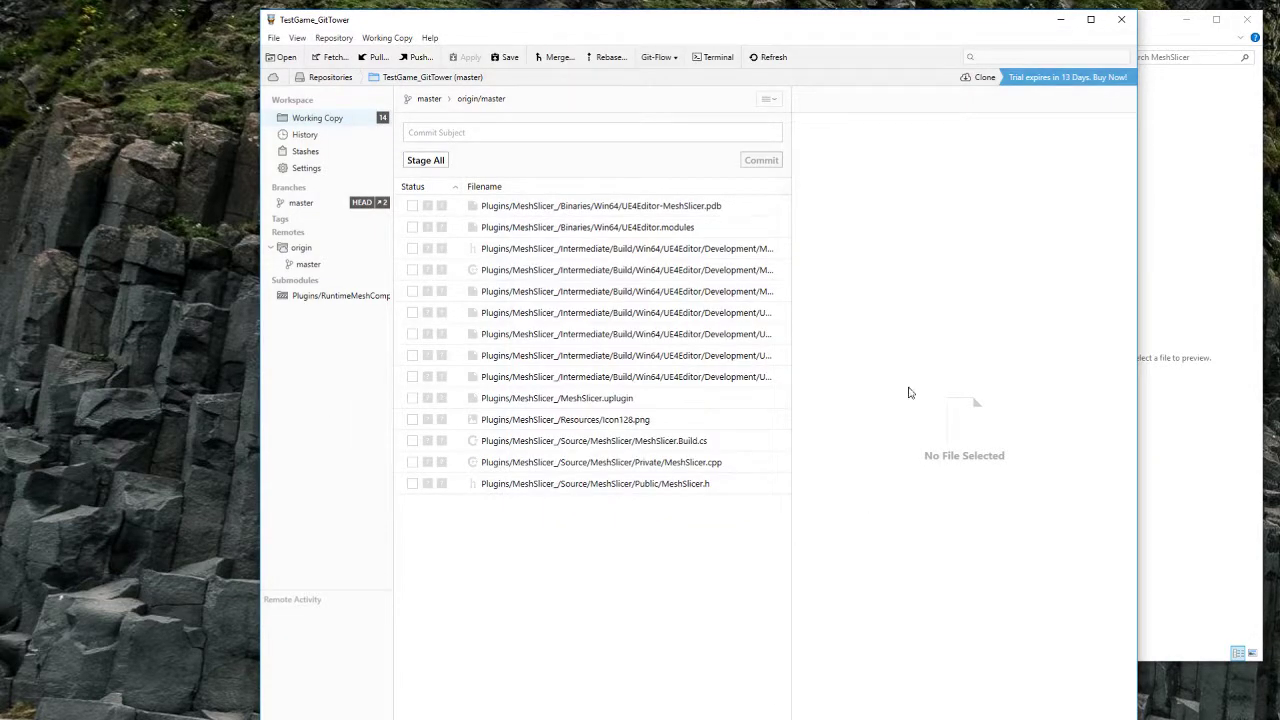
Step: Refresh the MeshSlicer folder in Explorer and acknowledge that the location is unavailable
left_click(1219, 257)
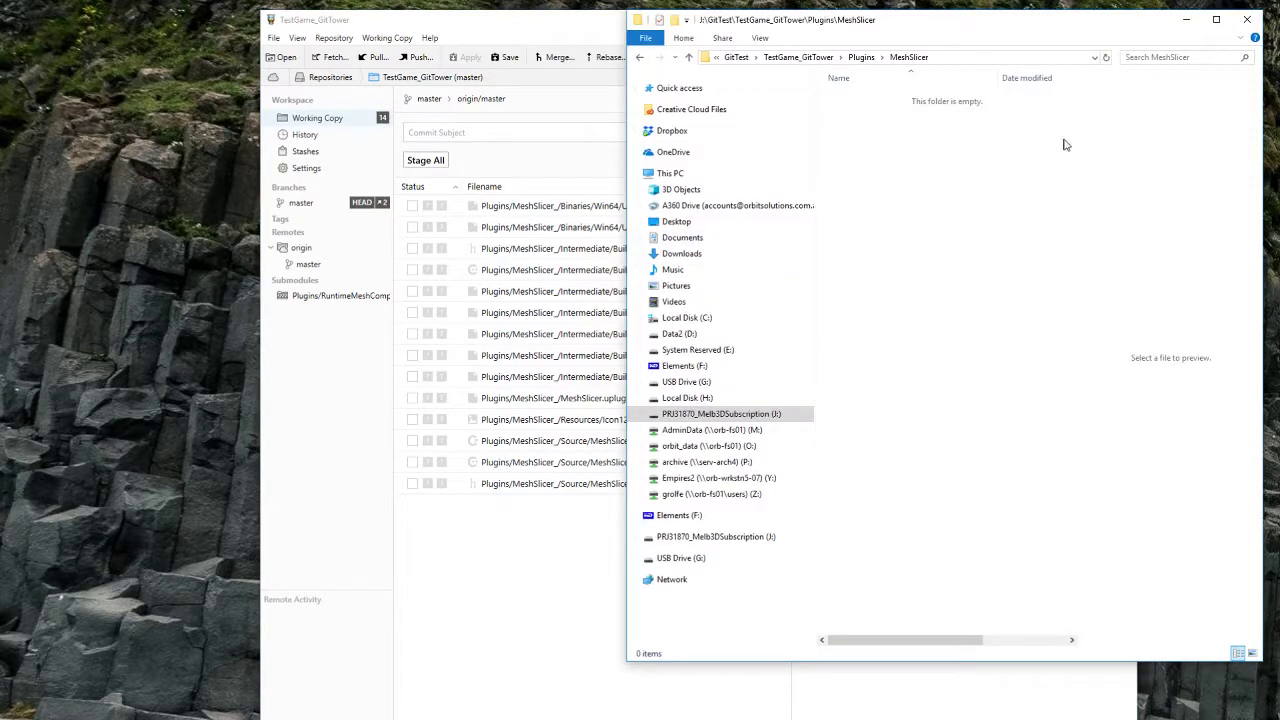
left_click(1106, 57)
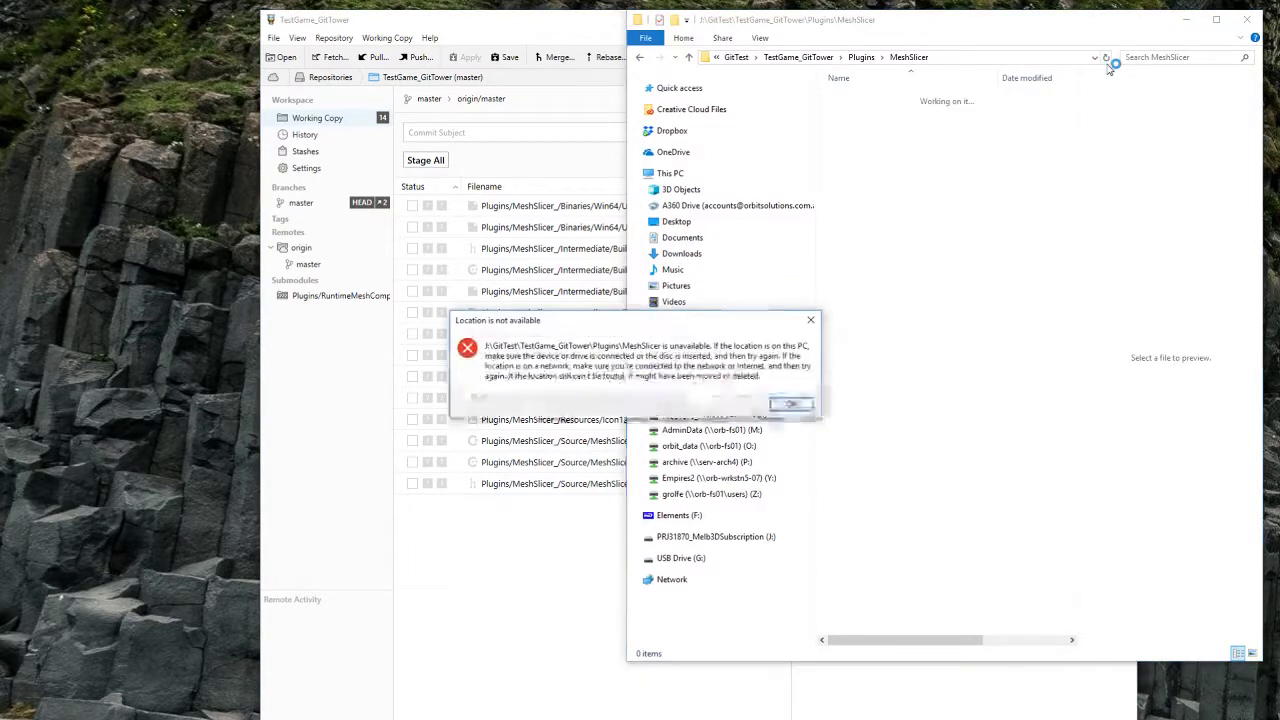
left_click(788, 403)
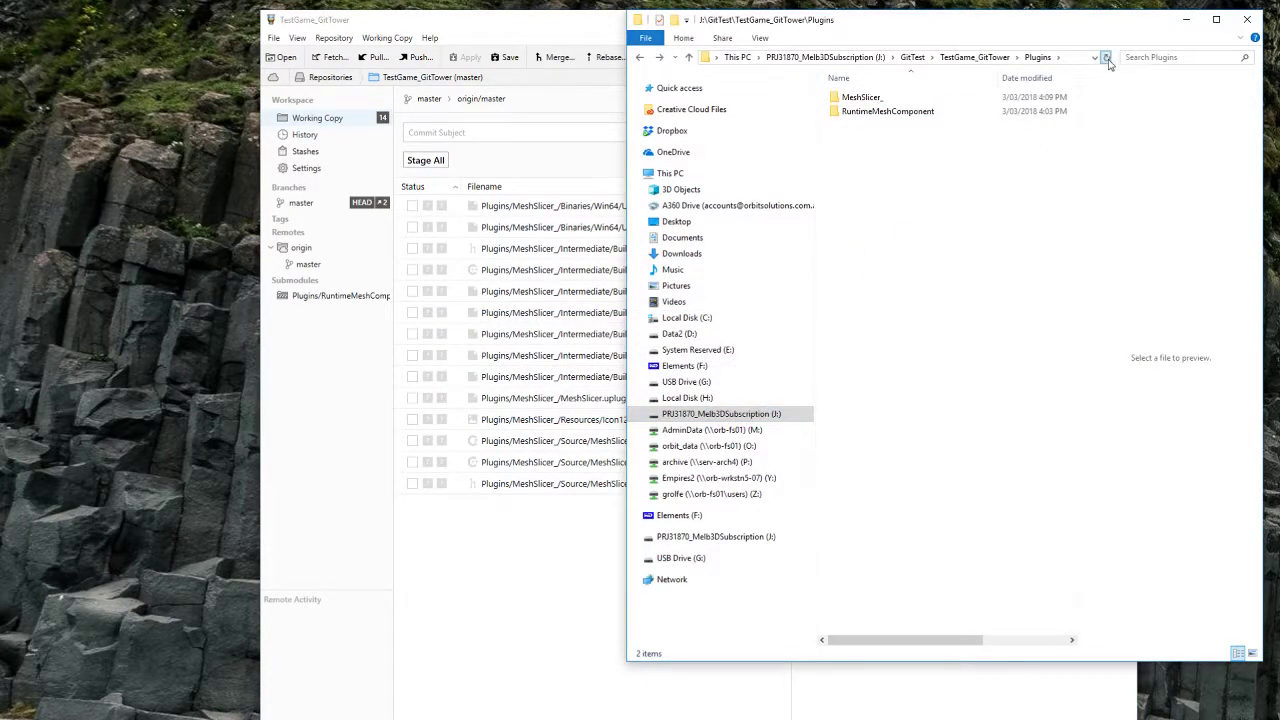
Step: Close Tower and relaunch it by searching 'tower' from Start
left_click(310, 295)
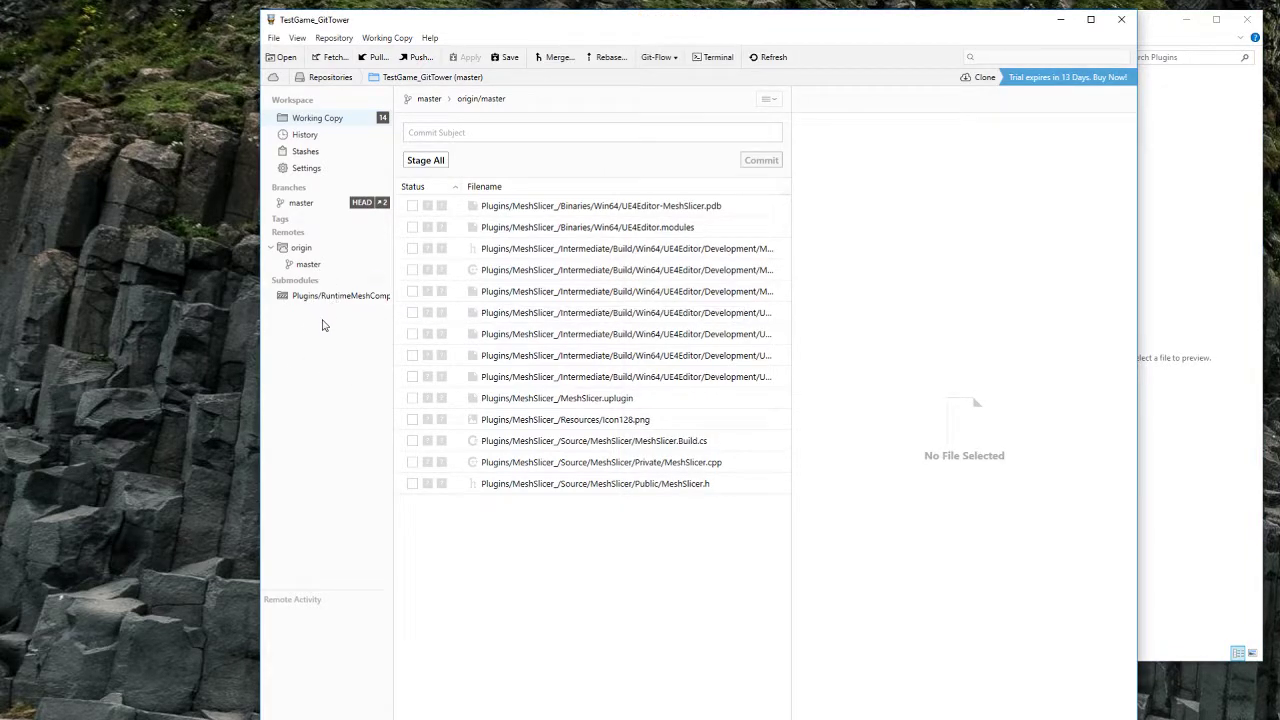
left_click(1131, 24)
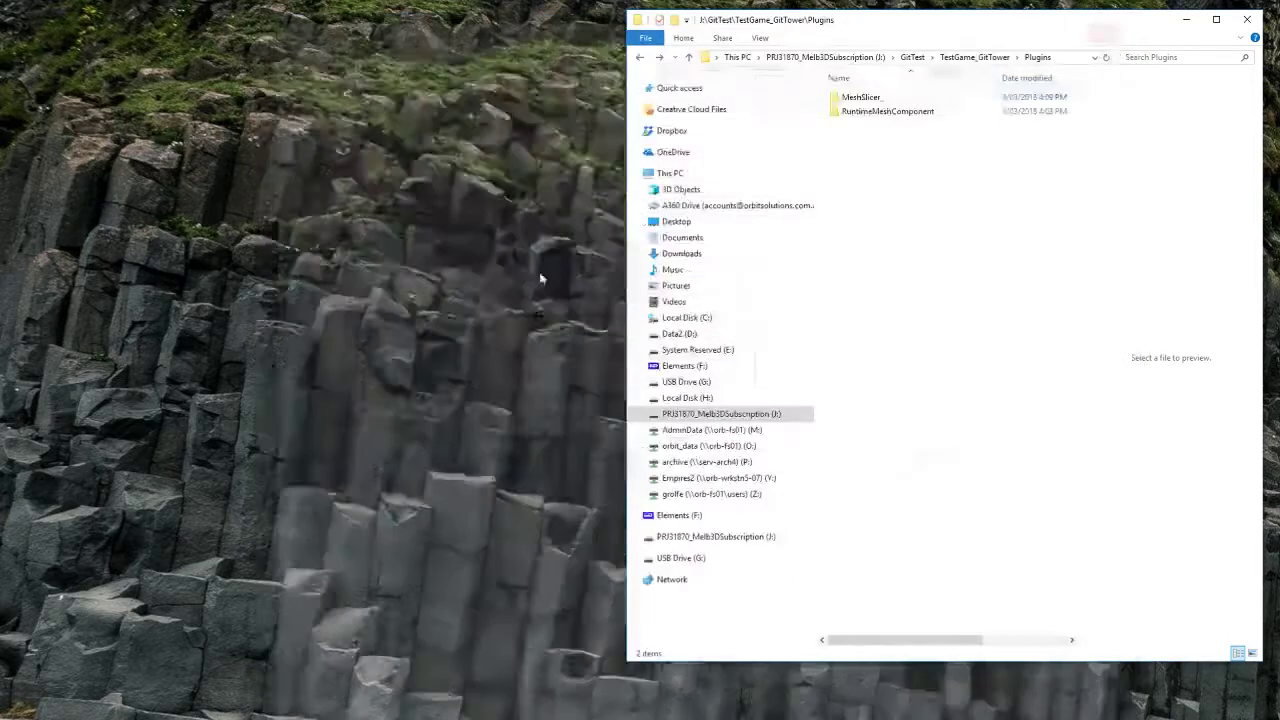
key("super")
type("tower")
key("Return")
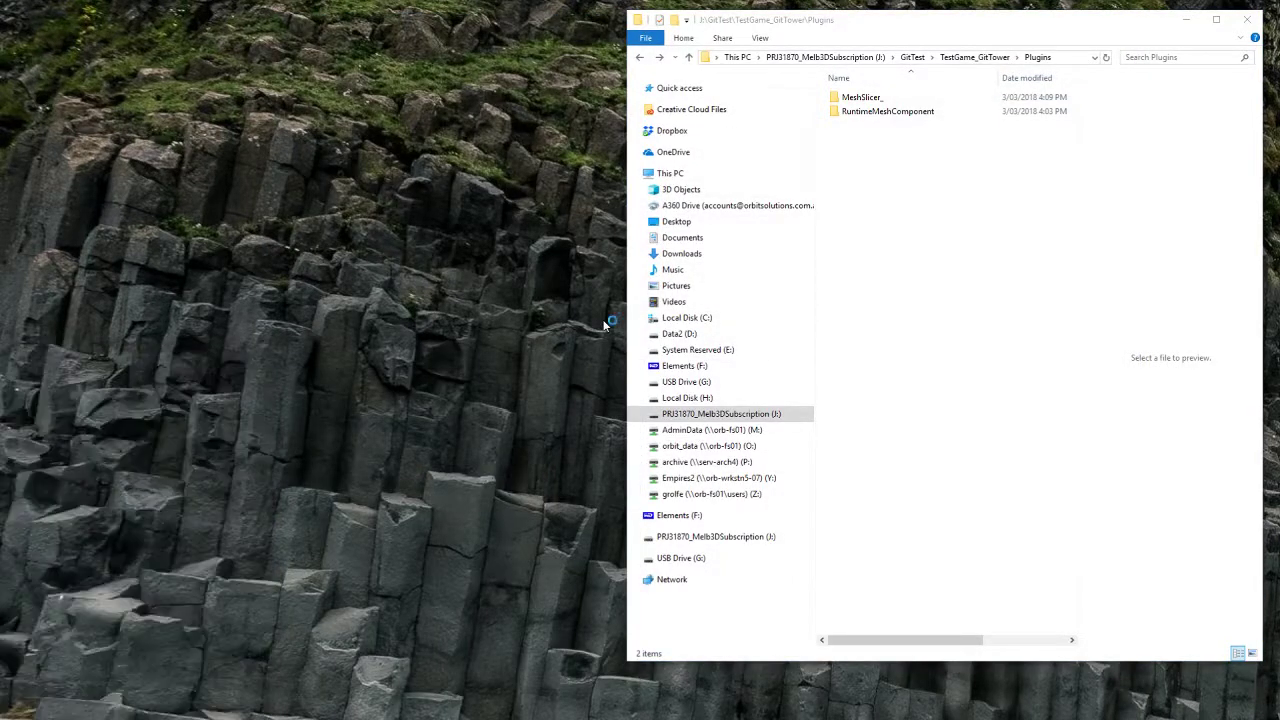
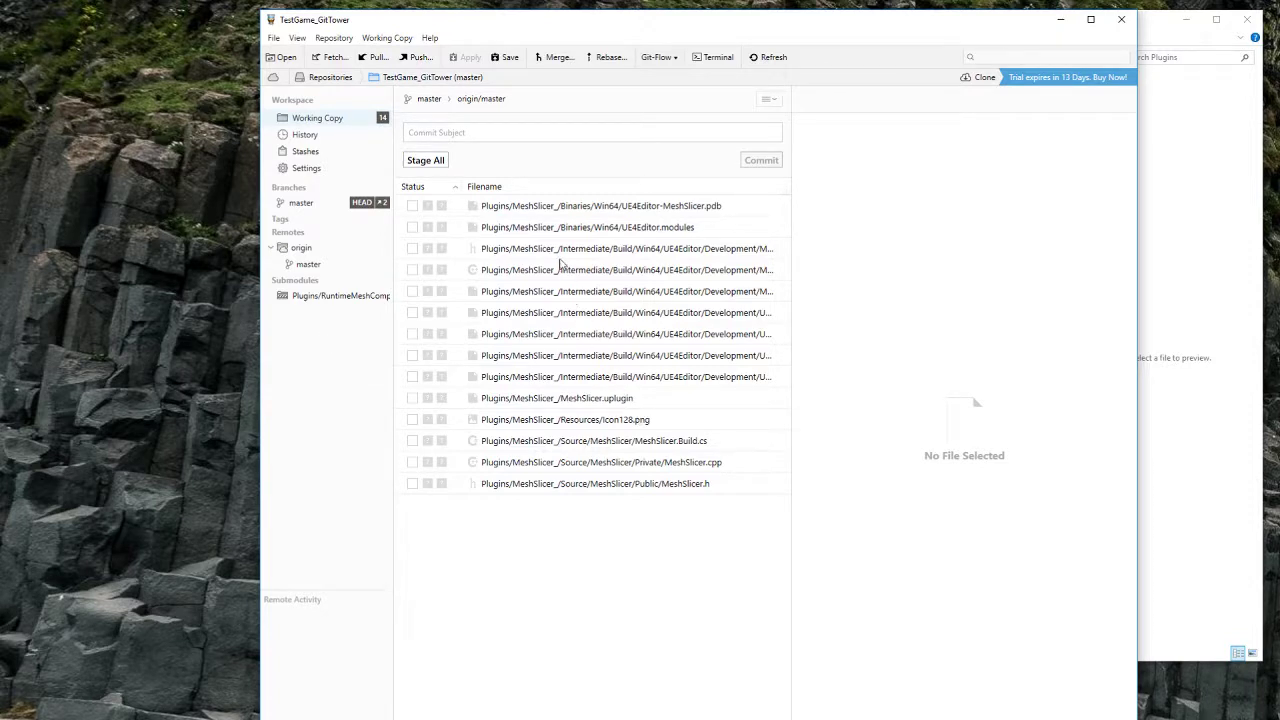
Step: Start adding a submodule in Tower with the MeshSlicer GitHub URL pasted in
left_click(275, 716)
left_click(320, 711)
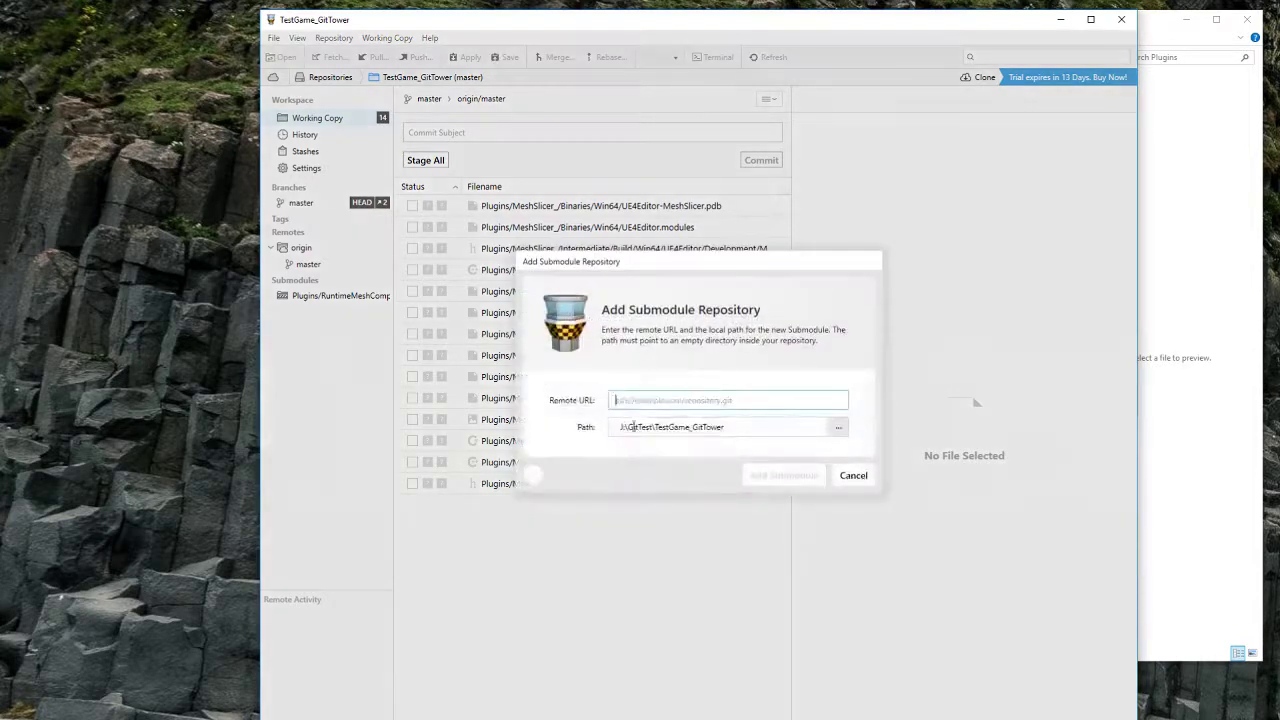
type("https://github.com/GeorgeR/MeshSlicer.git")
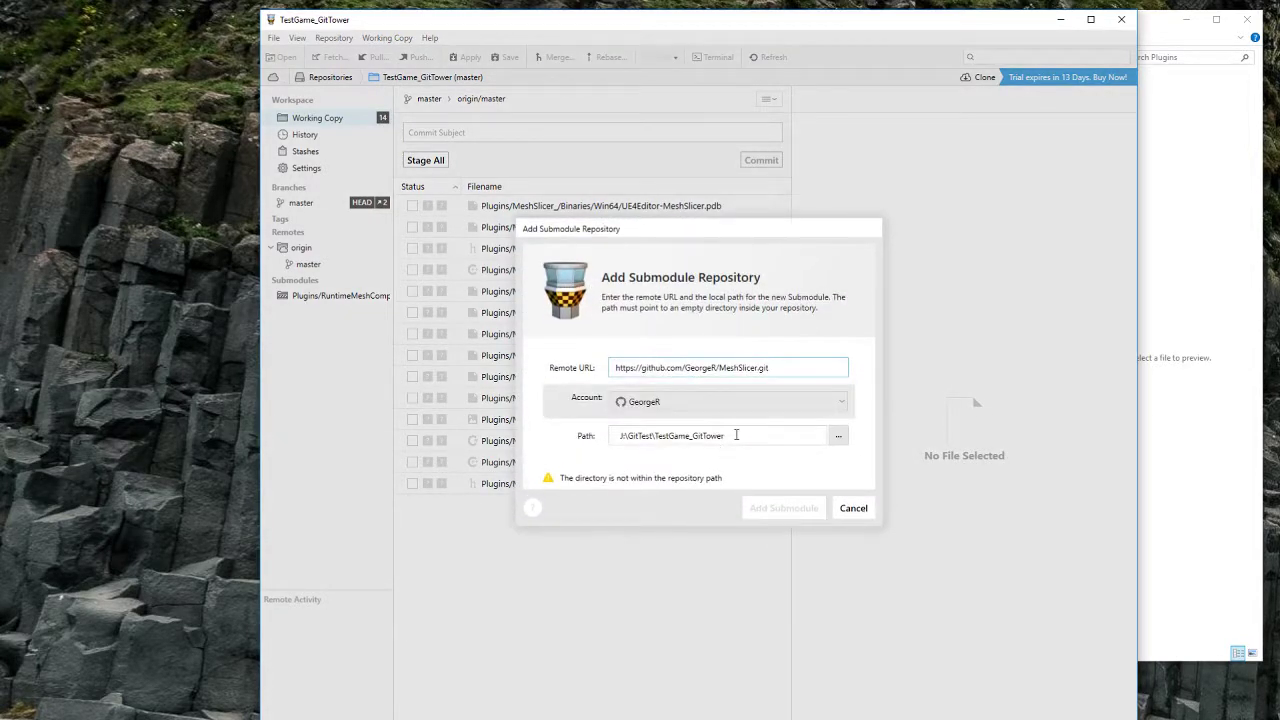
Step: Create a new MeshSlicer folder inside Plugins in File Explorer
left_click(1202, 378)
right_click(894, 214)
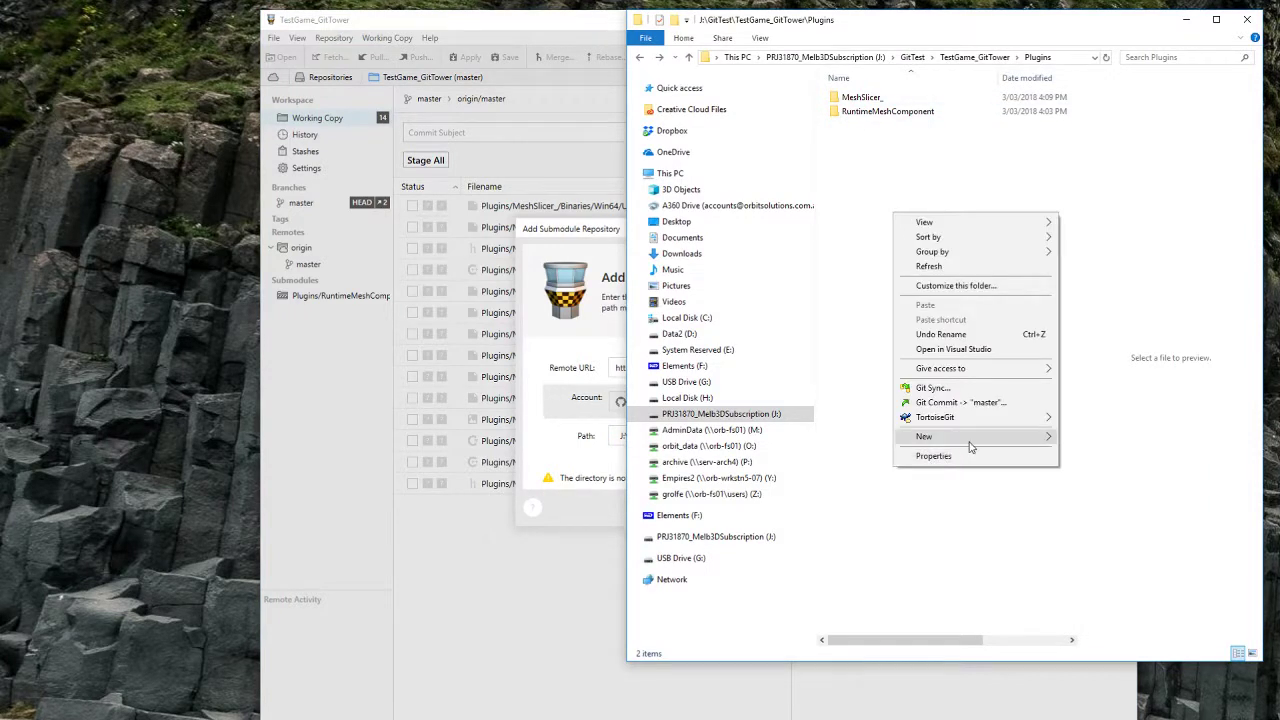
mouse_move(969, 447)
left_click(1108, 437)
type("MeshS")
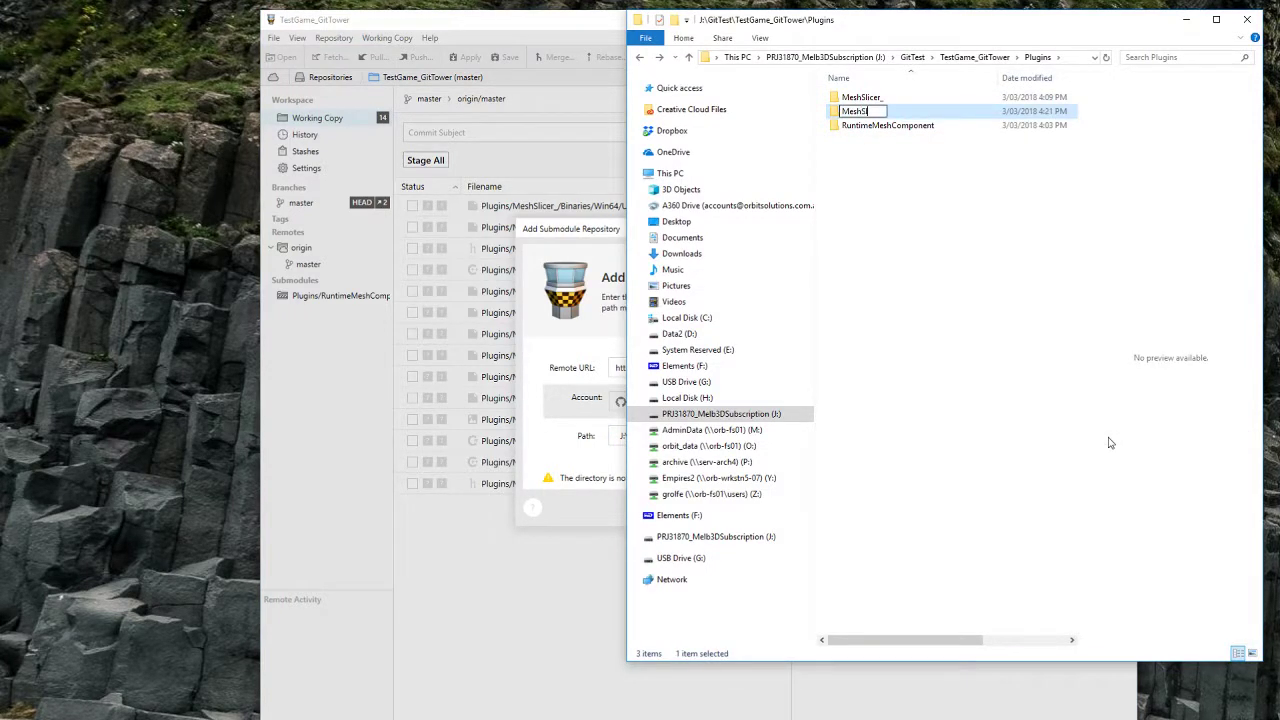
type("licer")
key("Return")
Step: Set the path to \Plugins\MeshSlicer, add the submodule, then read and dismiss the git error
key("alt+Tab")
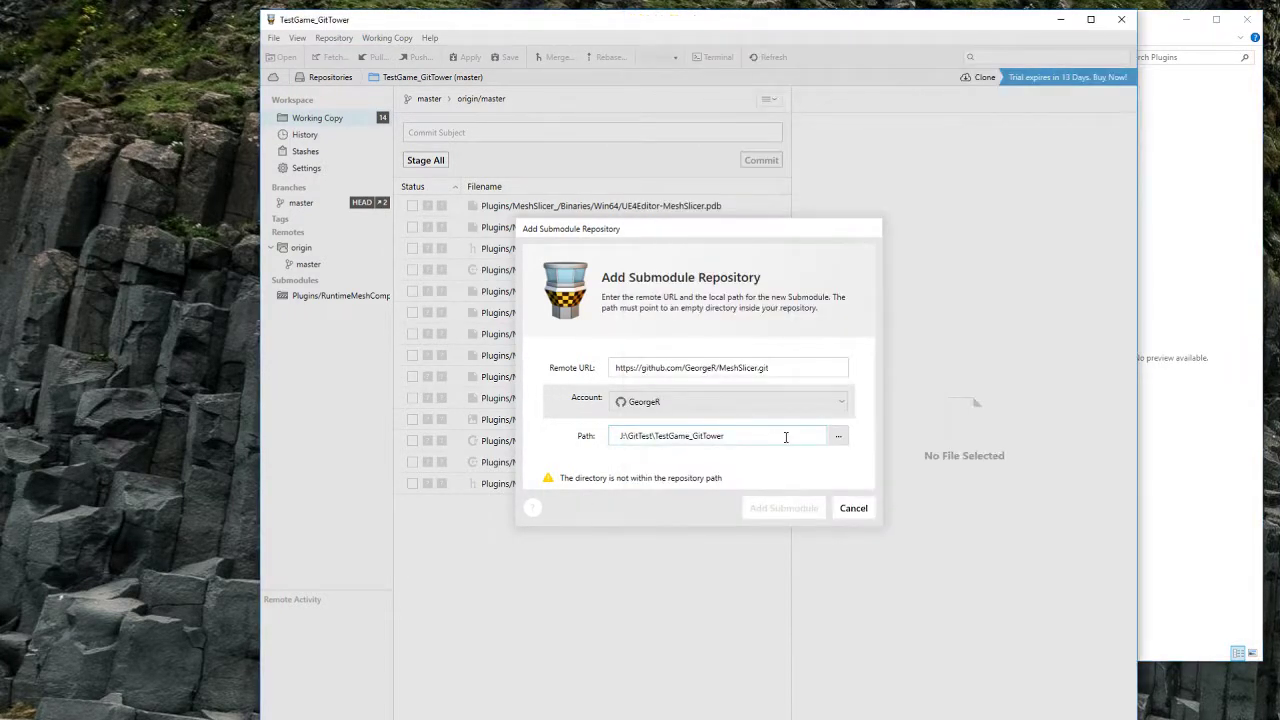
type("\\Plugins\\M")
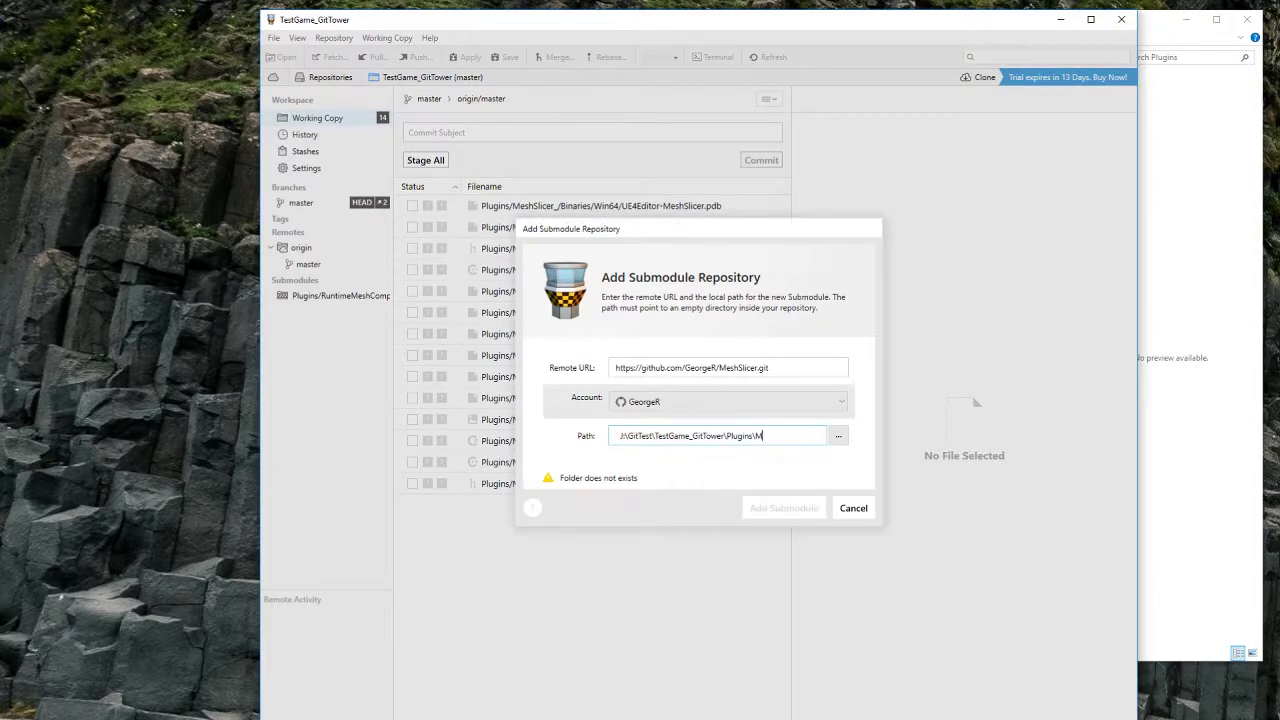
type("eshSlicer")
left_click(806, 508)
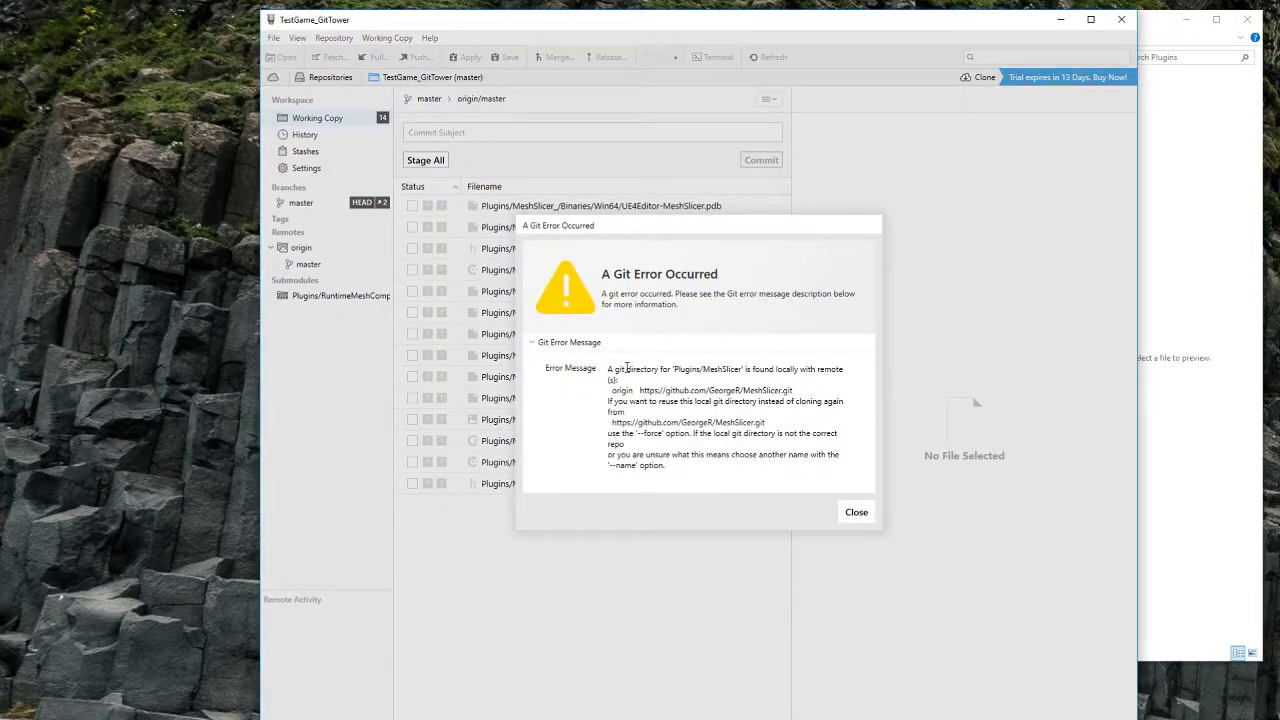
mouse_move(617, 370)
left_mouse_down()
mouse_move(679, 408)
mouse_move(688, 469)
mouse_move(630, 370)
left_mouse_up()
left_click(688, 469)
left_click(630, 370)
left_click(856, 514)
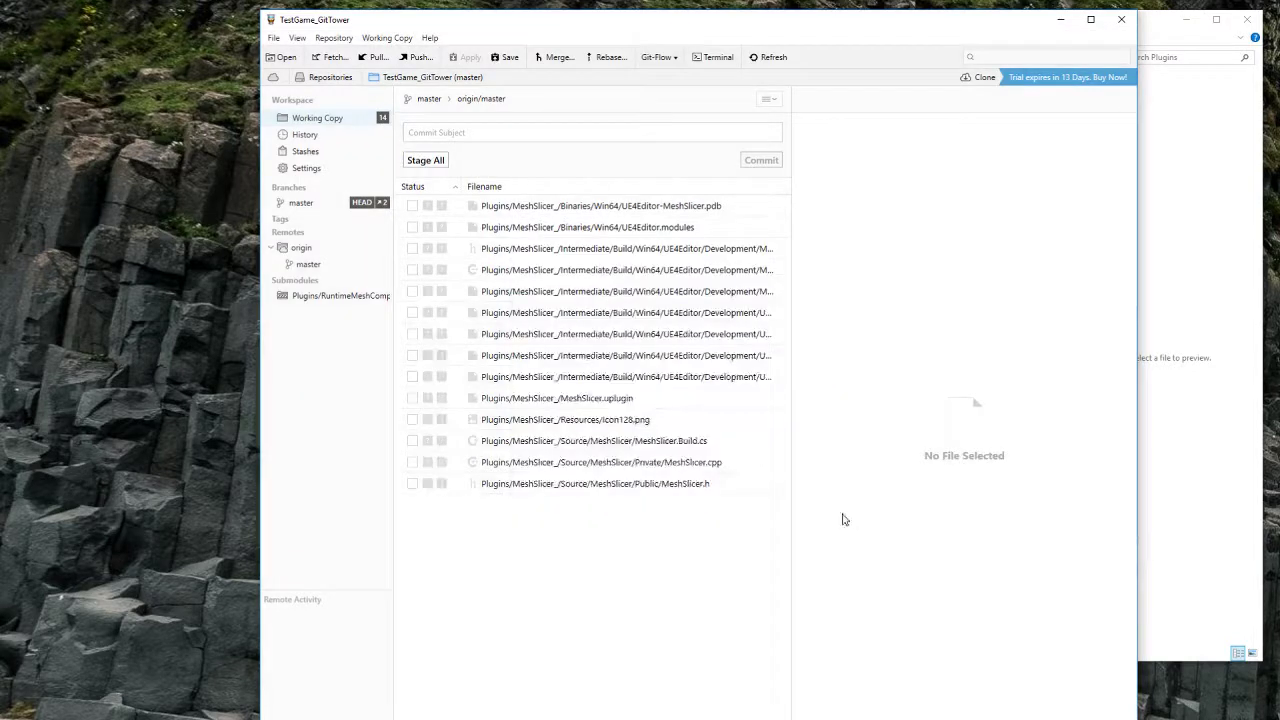
Step: Open the TestGame_GitTower .gitmodules file in a text editor
left_click(1224, 395)
key("alt+Up")
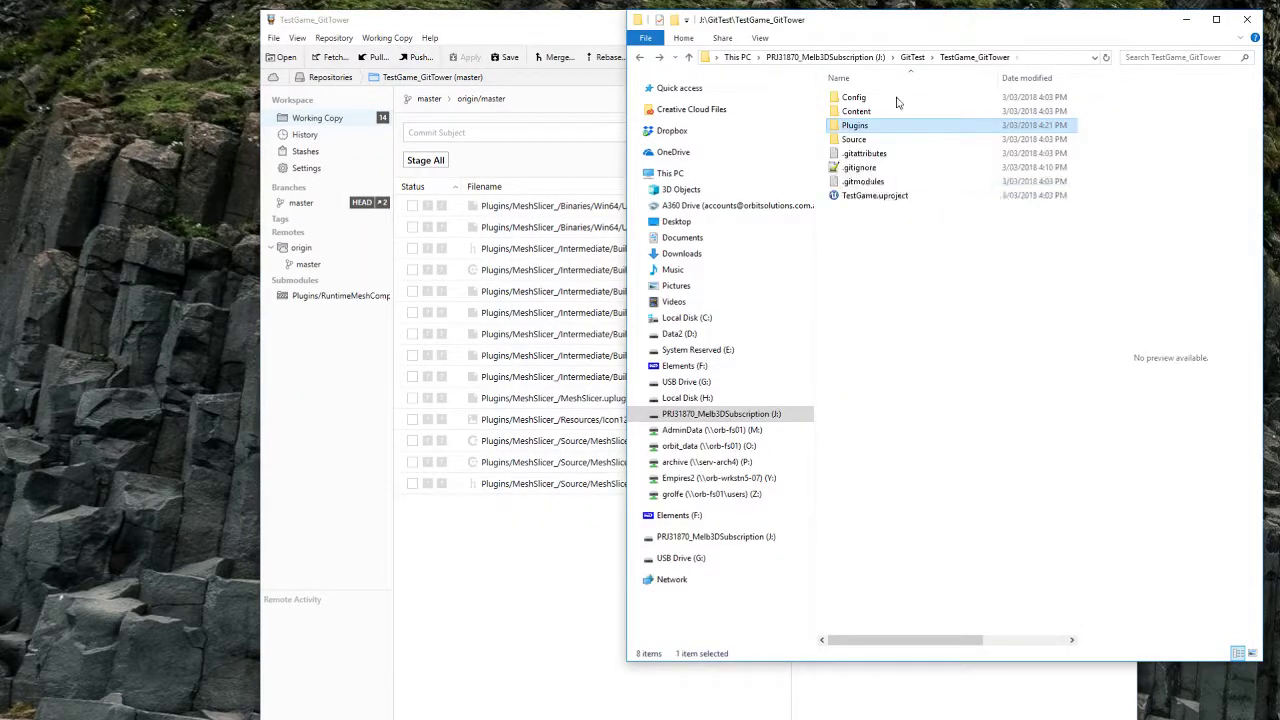
left_click(868, 183)
right_click(867, 182)
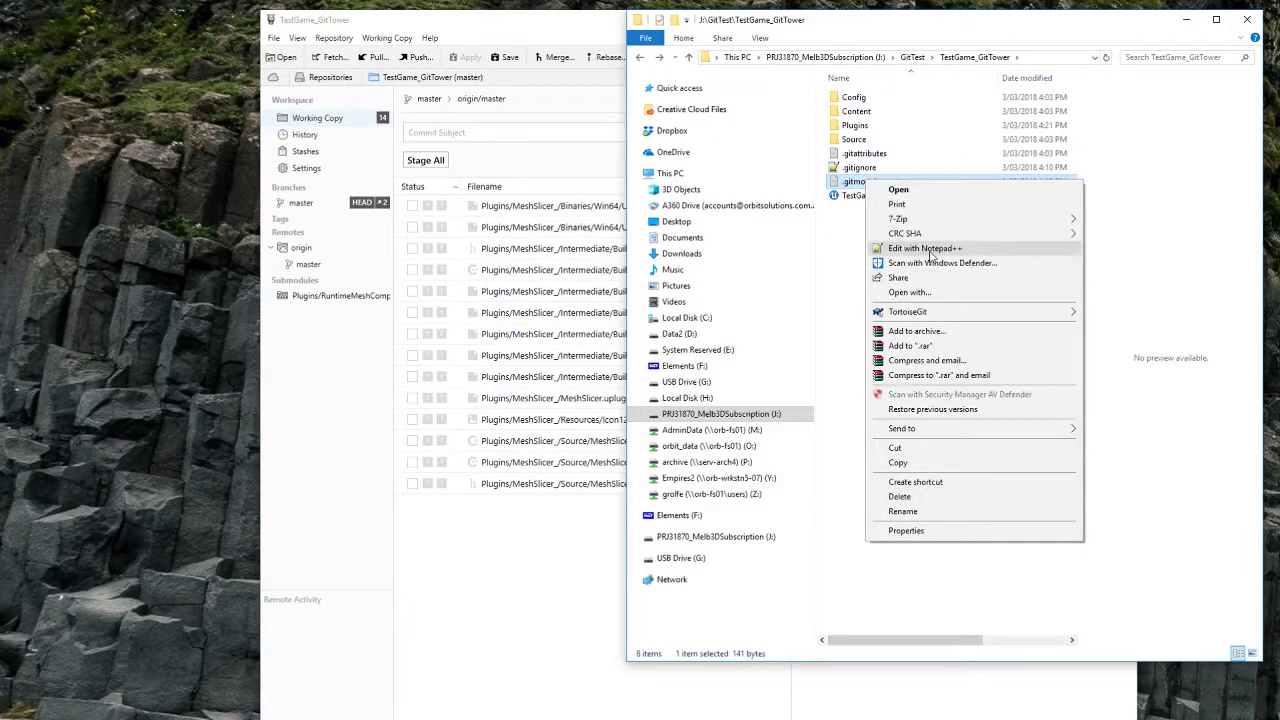
left_click(925, 249)
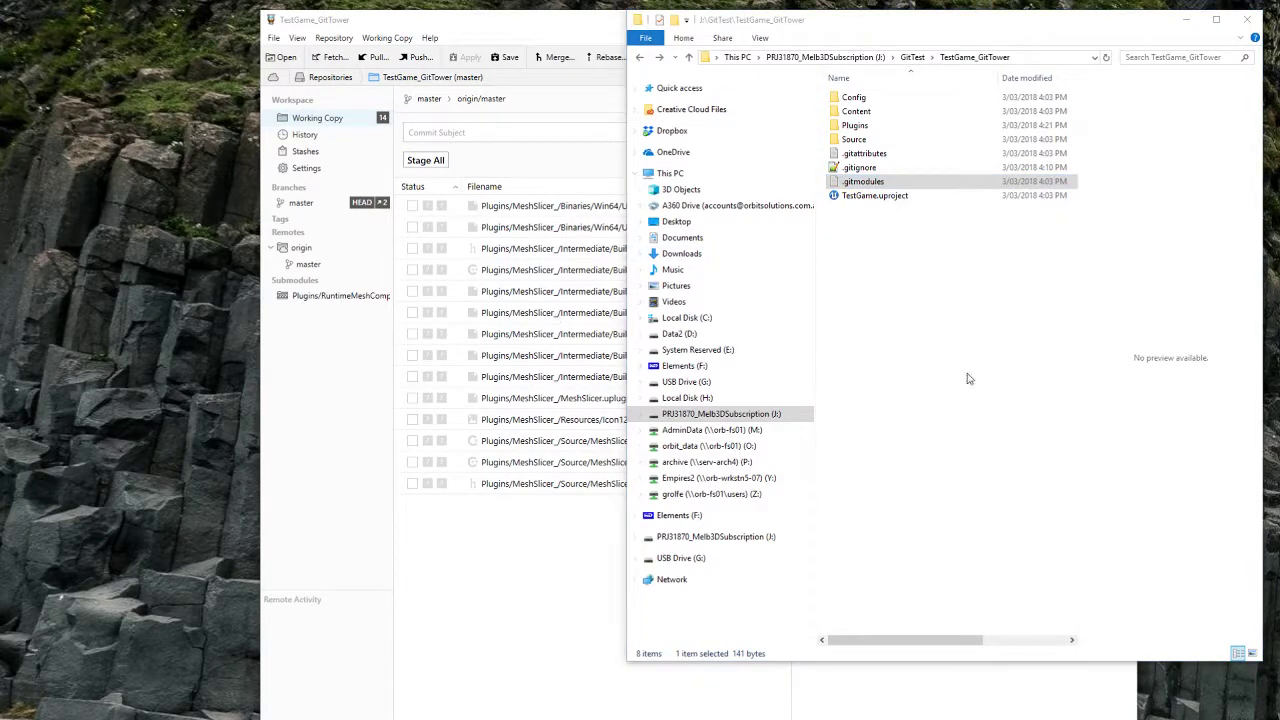
left_click_drag(1279, 156, 1279, 327)
left_click(1010, 332)
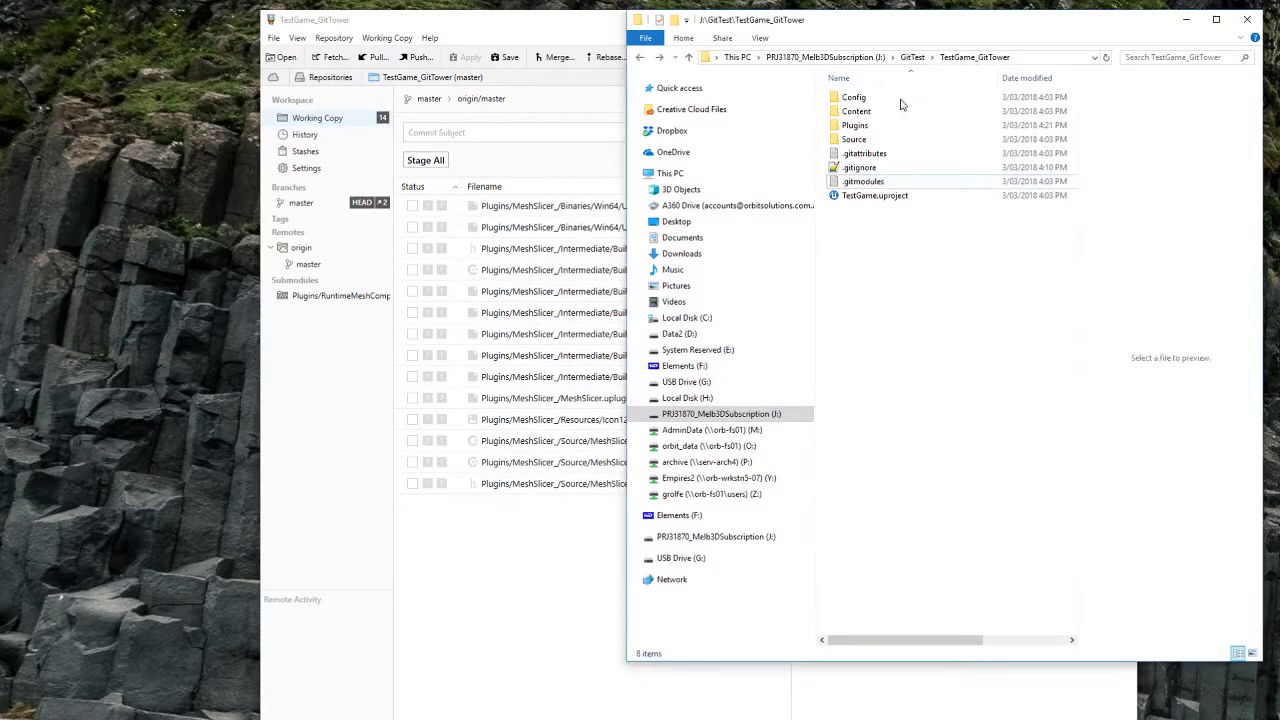
Step: Open .git\config in Notepad++, confirm only RuntimeMeshComponent is registered, then close it
left_click(1046, 55)
type("\\GitTest\\TestGame_GitTower\\")
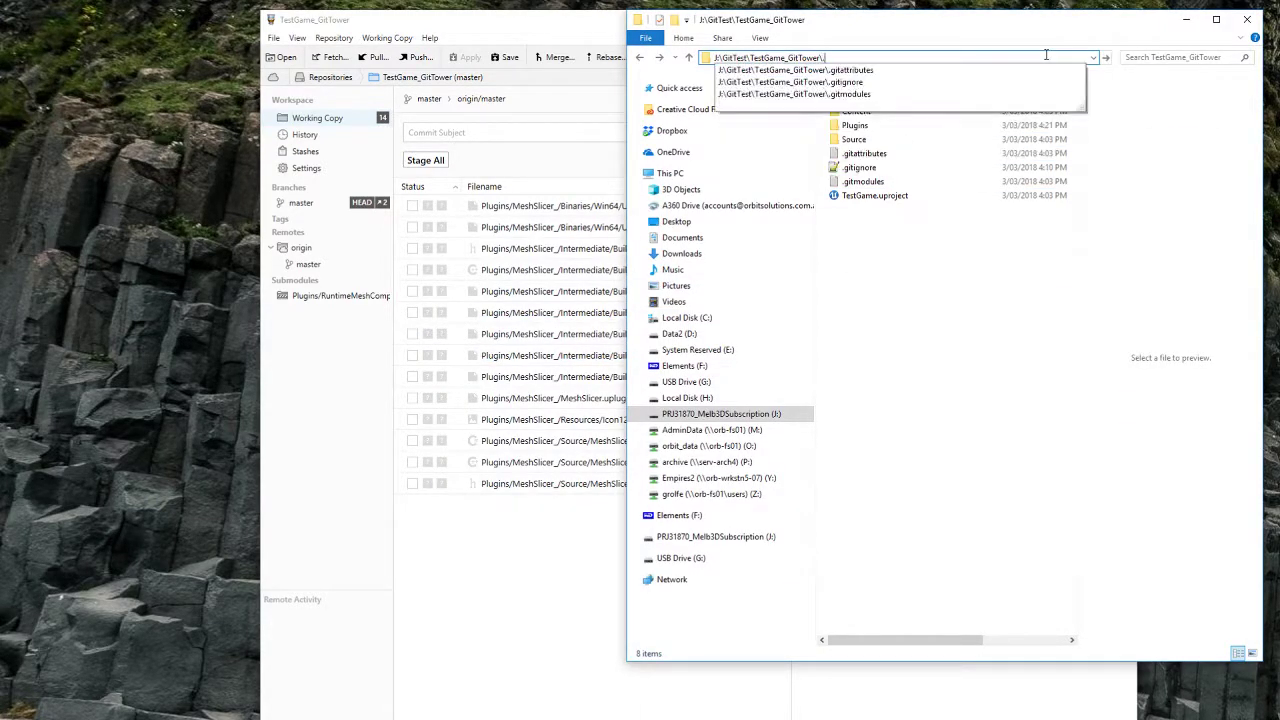
type(".git")
key("Return")
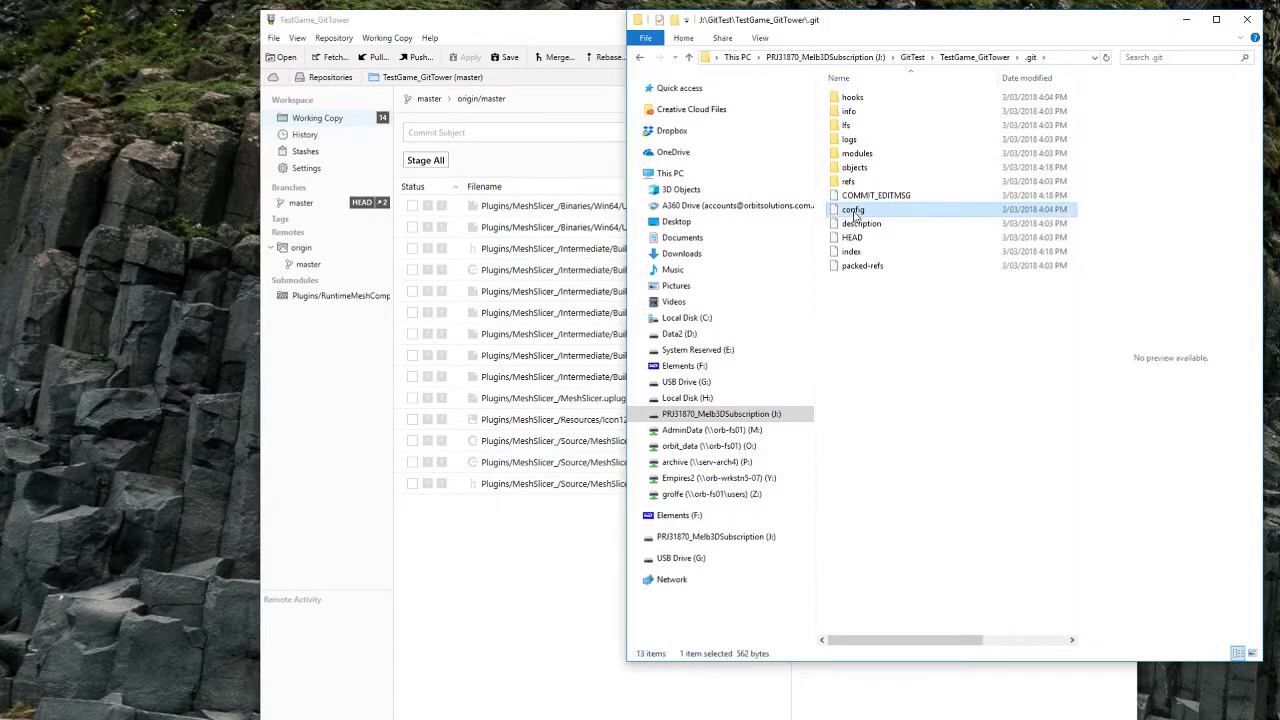
right_click(853, 209)
left_click(930, 280)
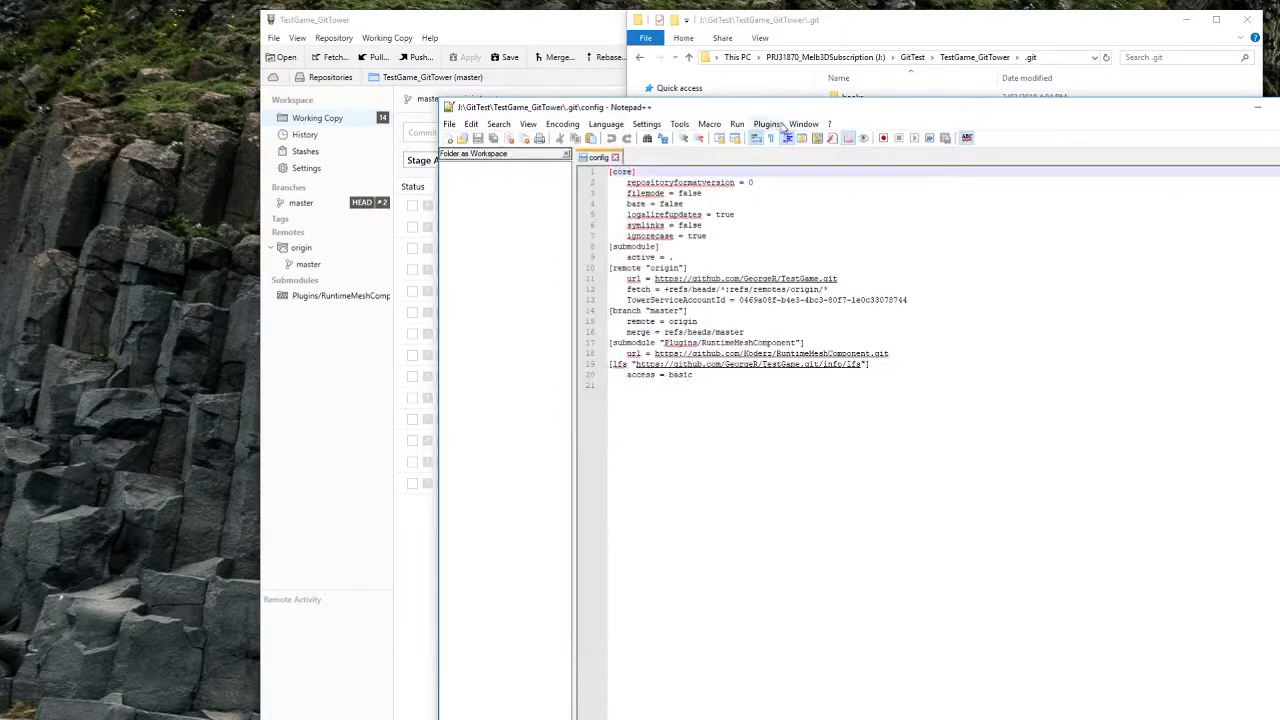
left_click(706, 381)
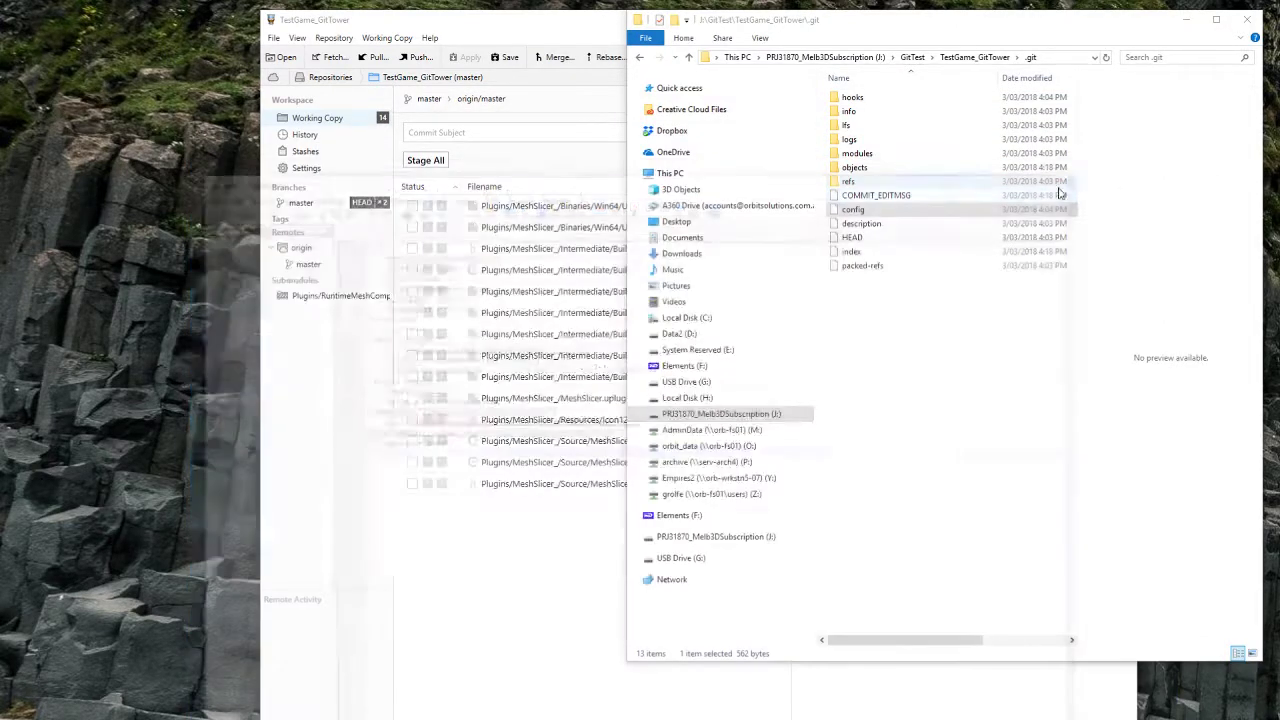
left_click(586, 483)
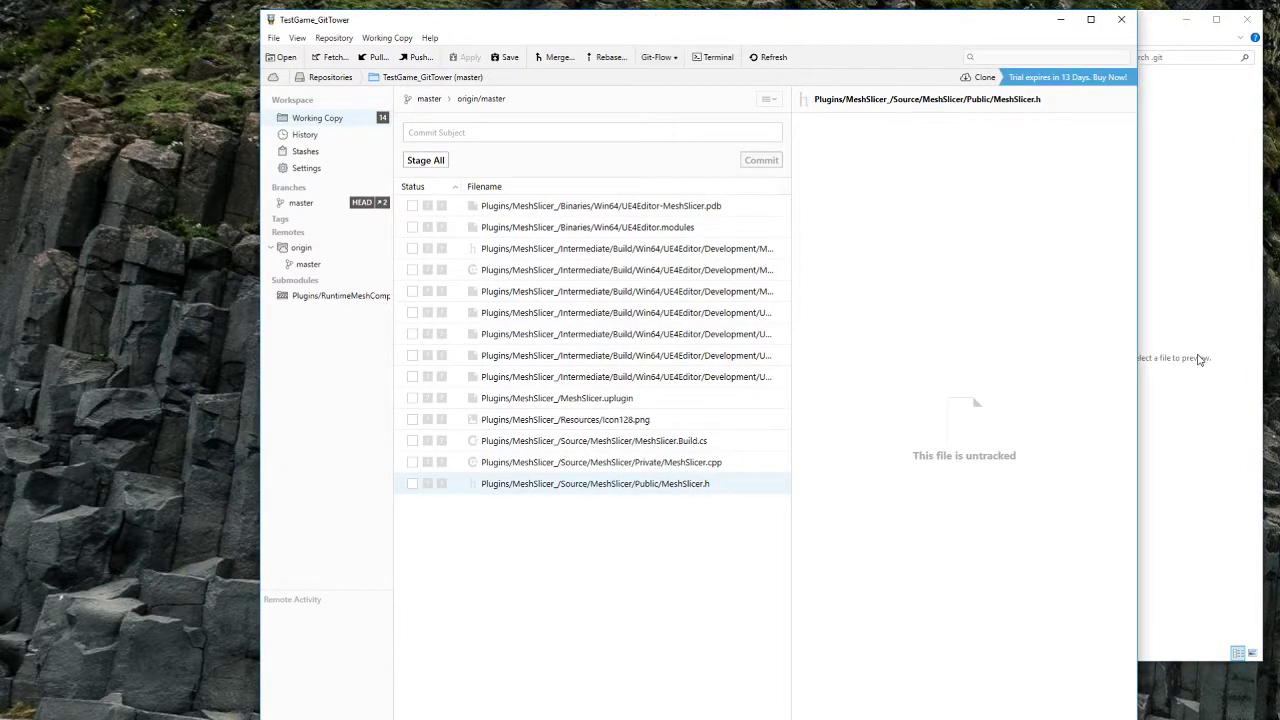
Step: Browse into .git\modules\Plugins and look inside the leftover MeshSlicer git directory
left_click(1200, 358)
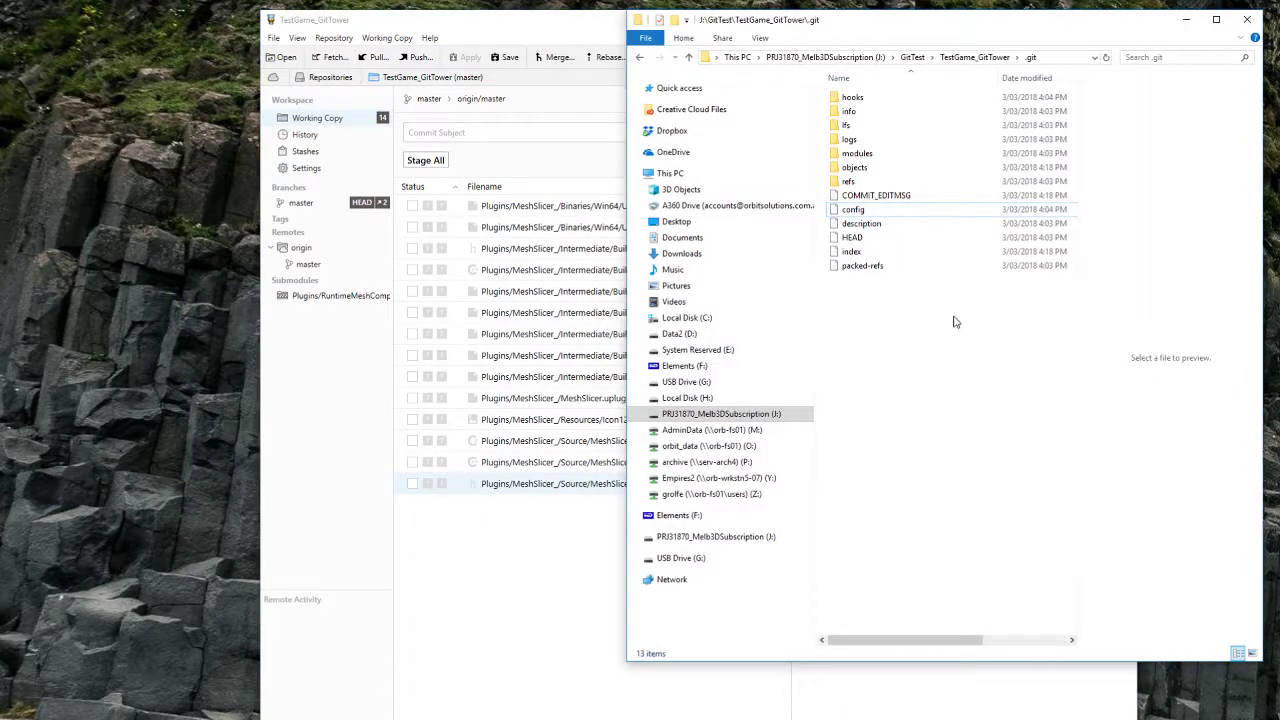
double_click(857, 153)
left_click(866, 104)
double_click(866, 100)
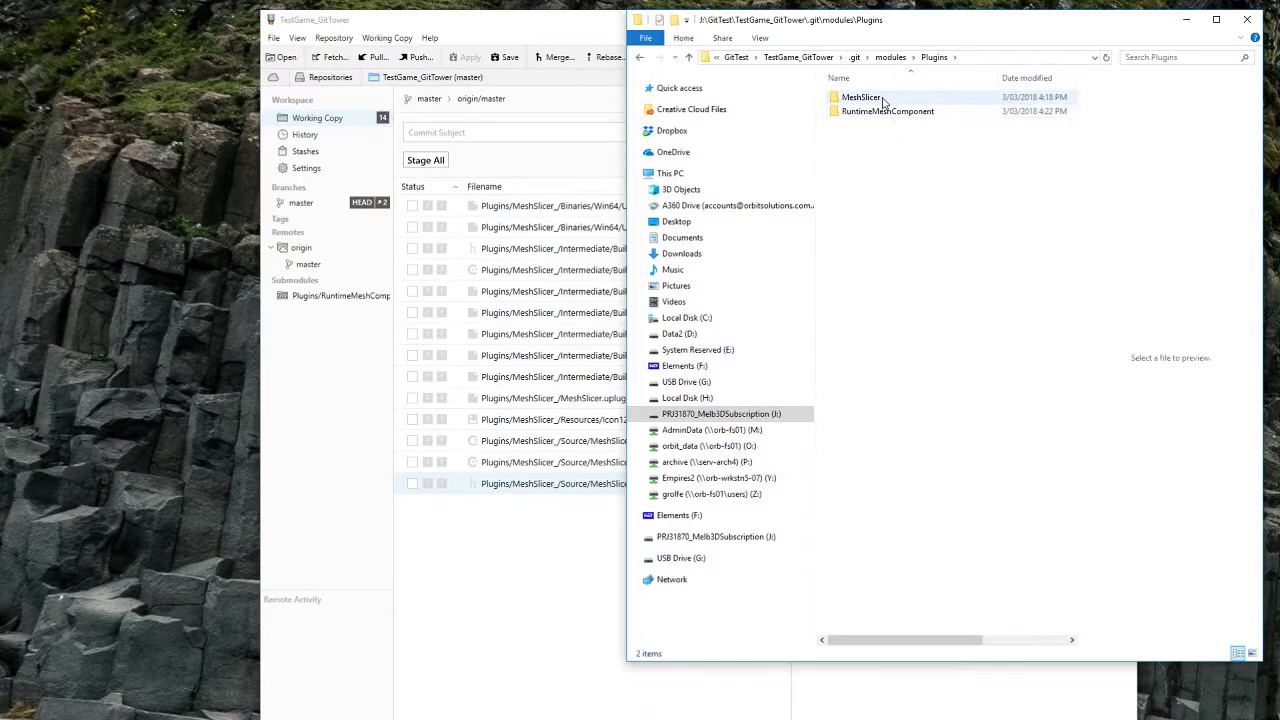
left_click(883, 100)
double_click(883, 100)
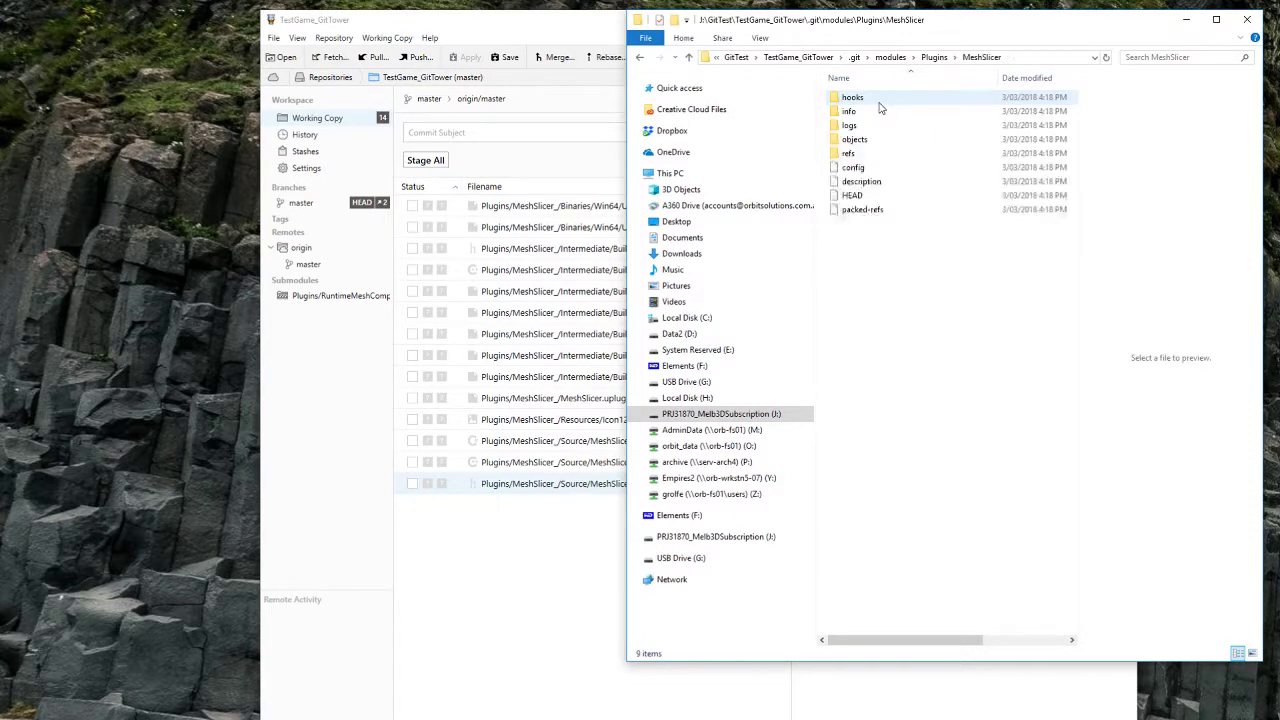
key("alt+Up")
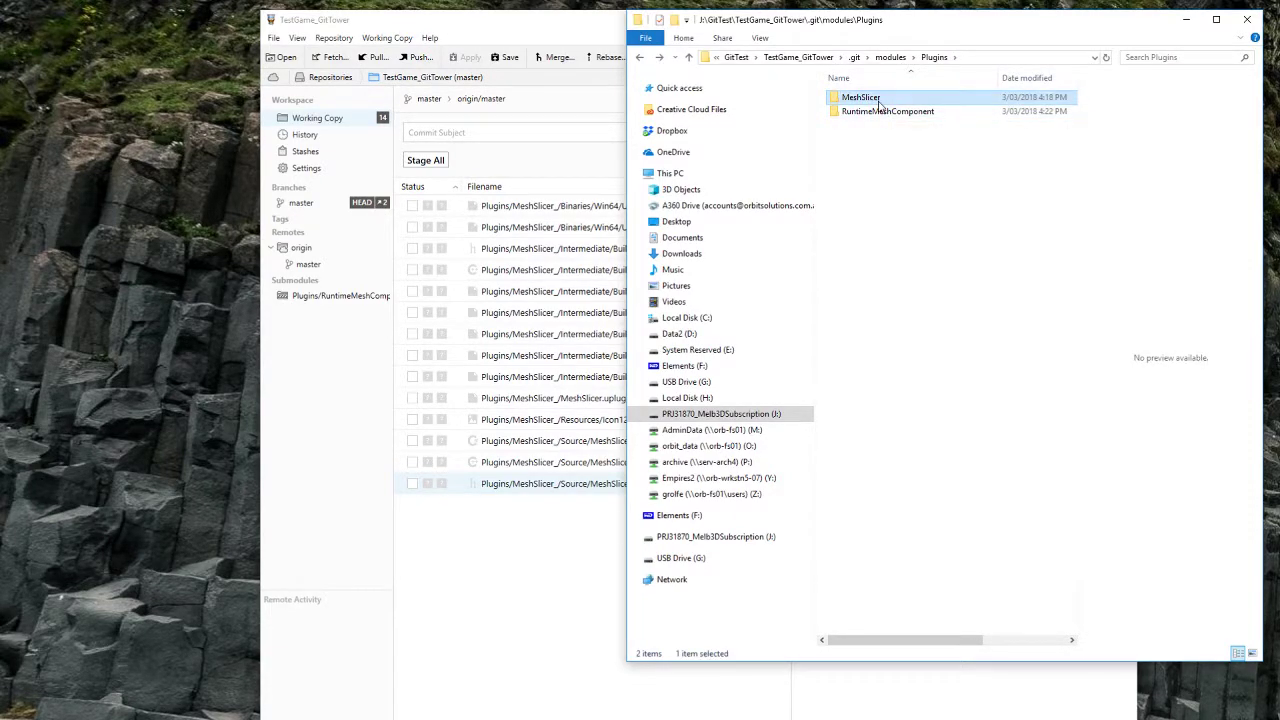
Step: Permanently delete the MeshSlicer git directory with Shift+Delete, then go up to modules
key("shift+Delete")
left_click(760, 448)
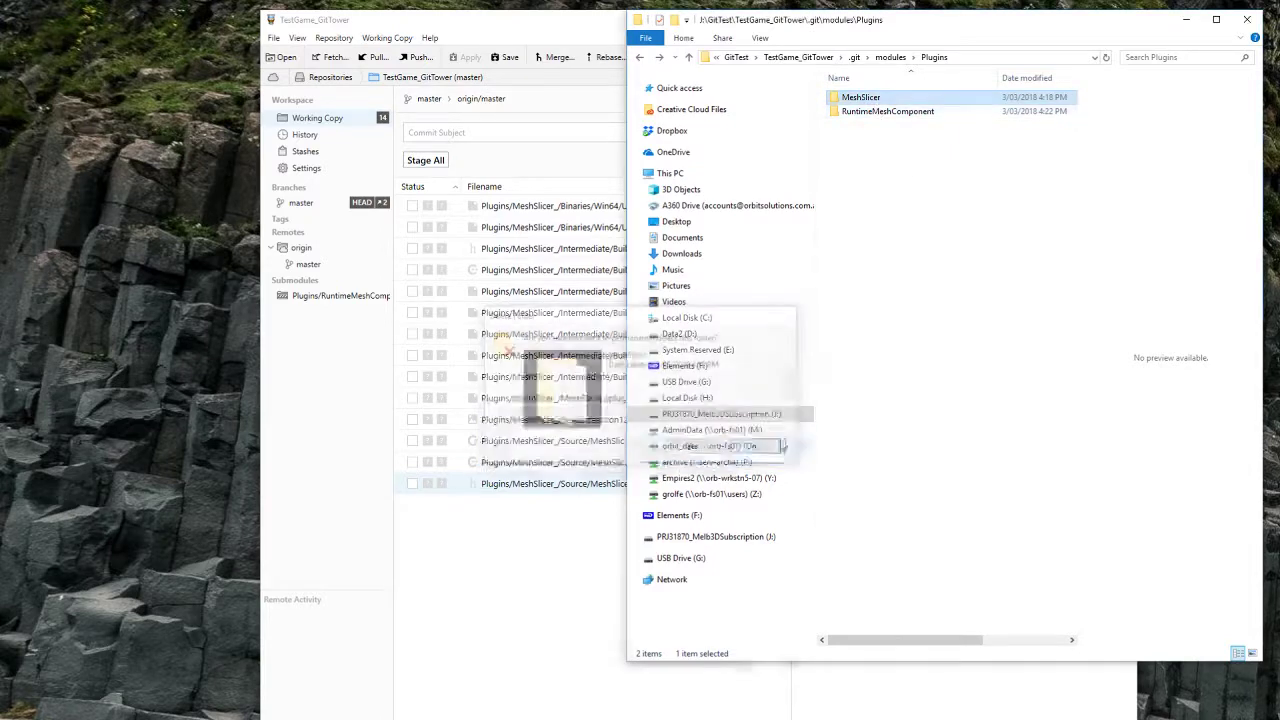
double_click(872, 100)
key("alt+Up")
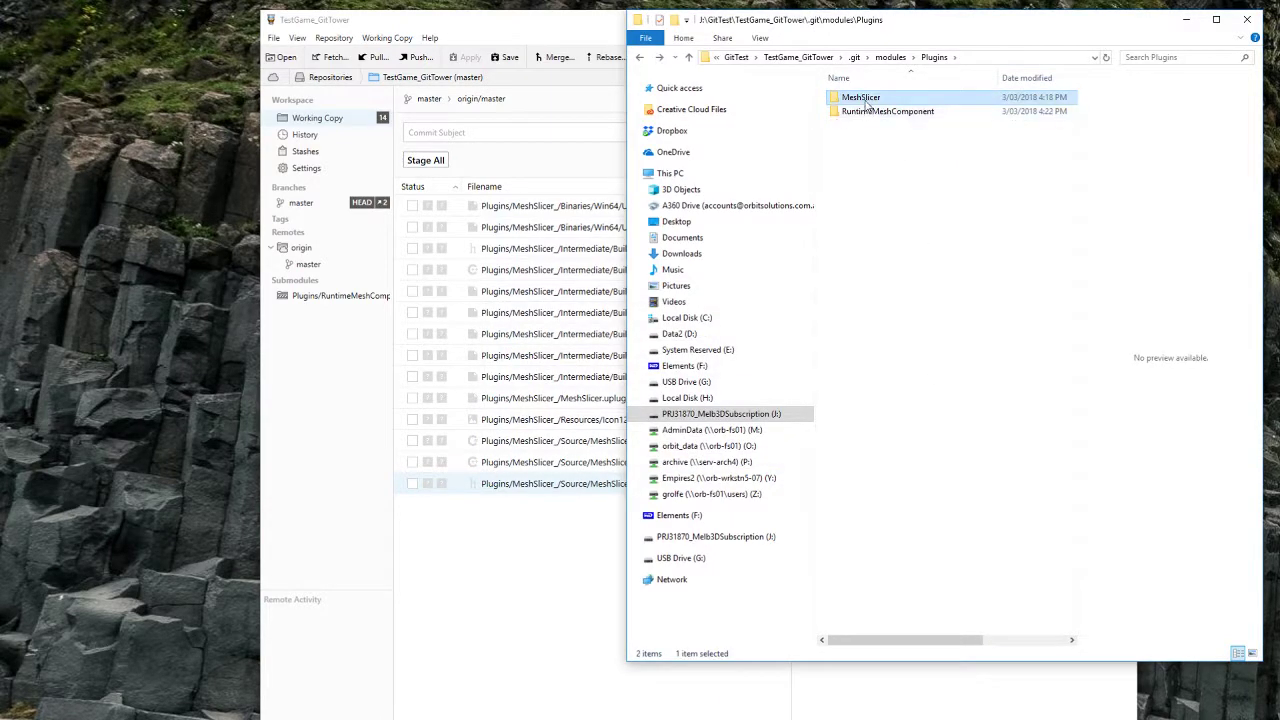
key("shift+Delete")
key("Return")
key("alt+Up")
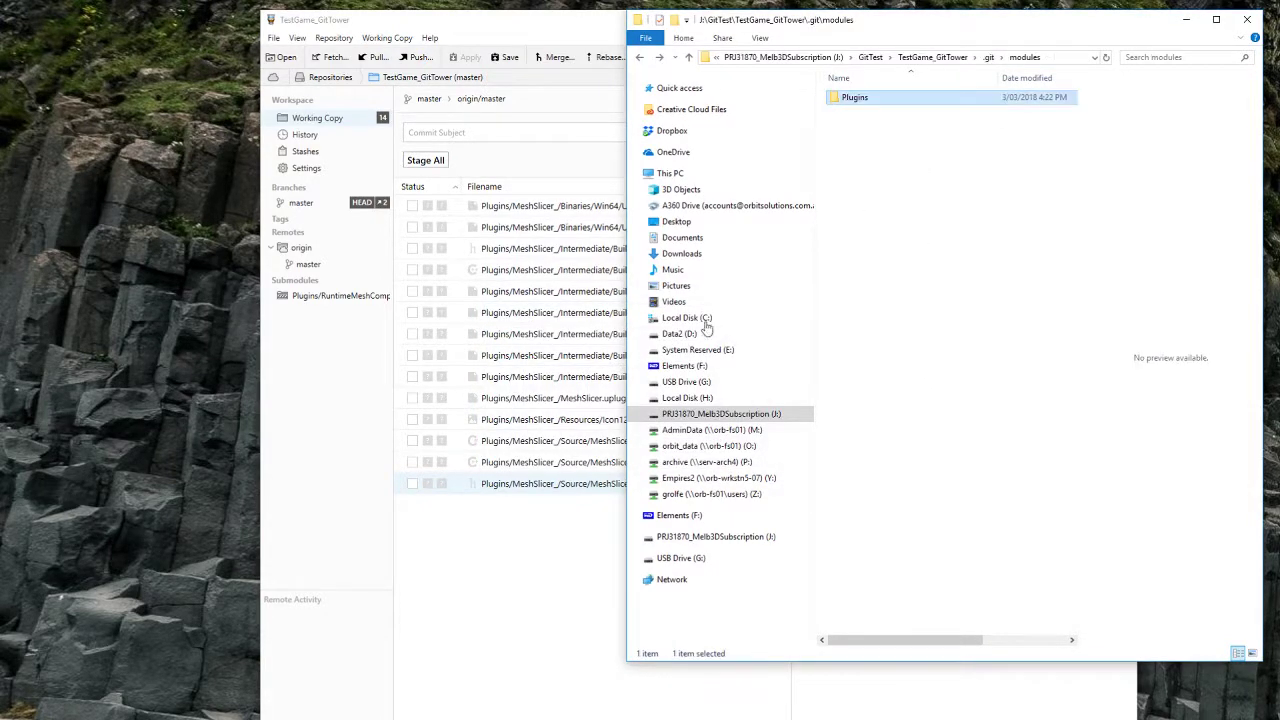
left_click(339, 709)
Step: Start a new Add Submodule with the MeshSlicer URL and a \Plugins\M path
left_click(339, 709)
left_click(330, 706)
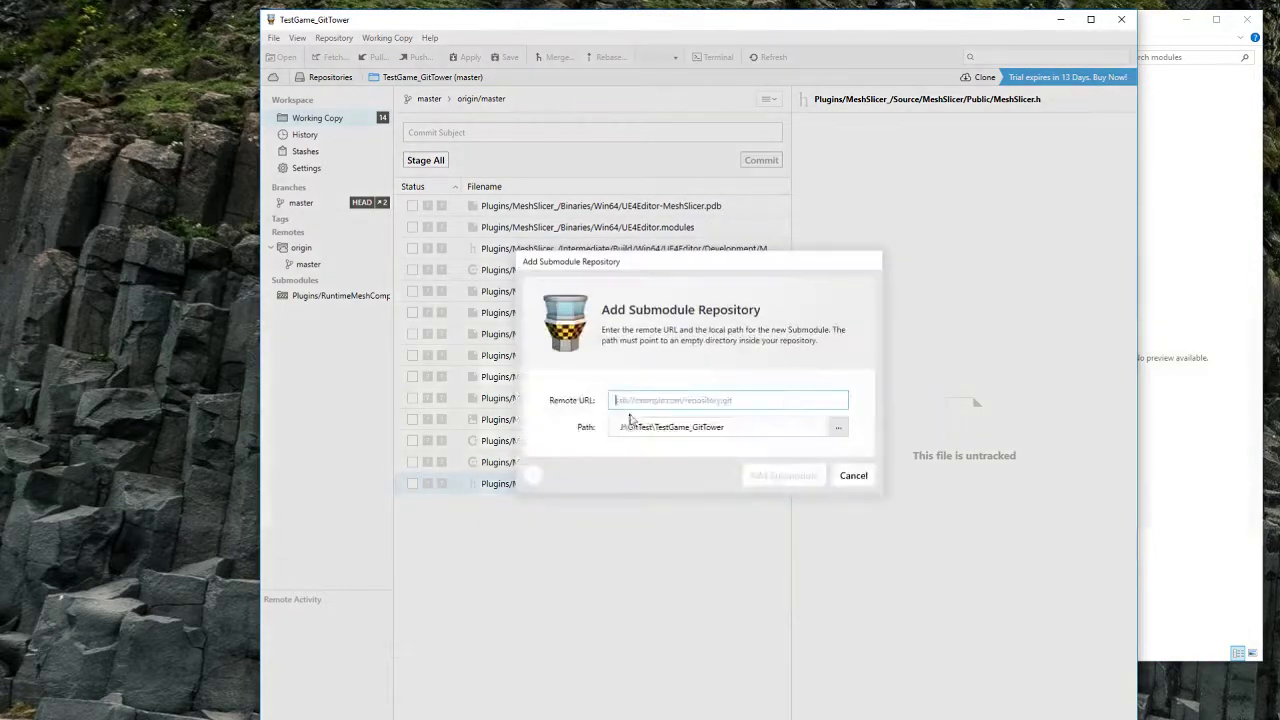
type("https://github.com/GeorgeR/MeshSlicer.git")
left_click(740, 435)
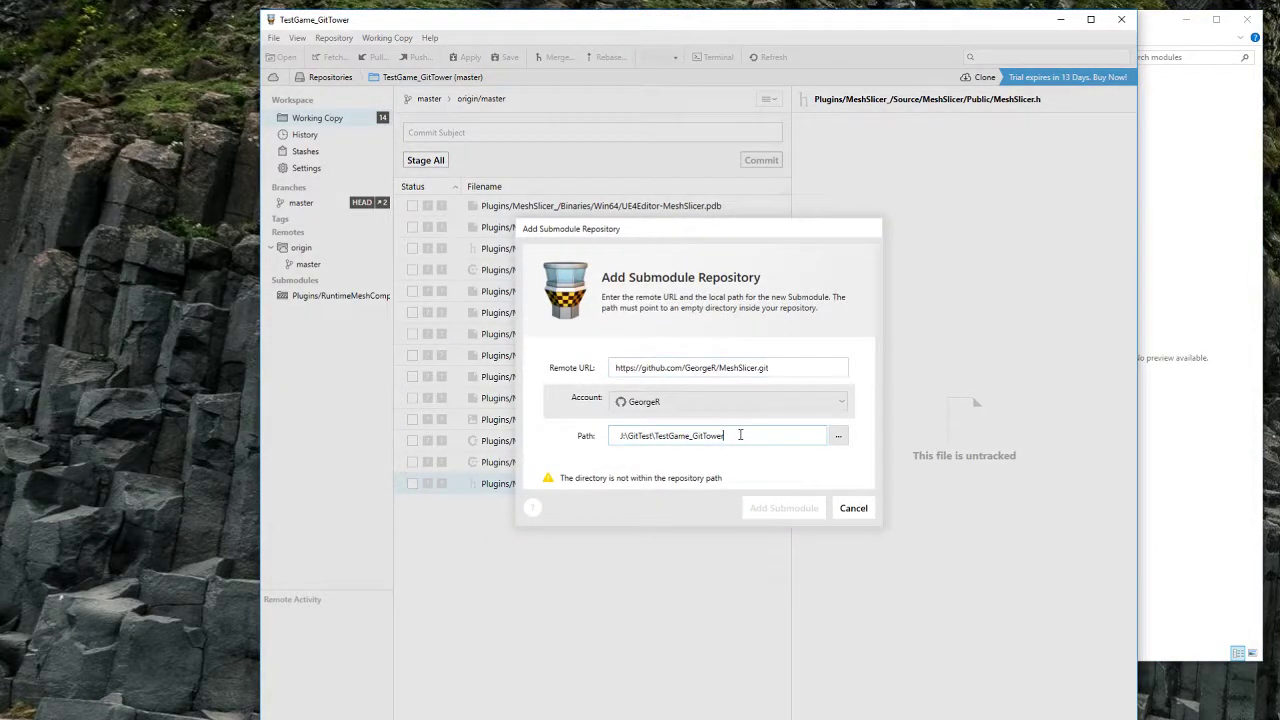
type("\\Plugins\\")
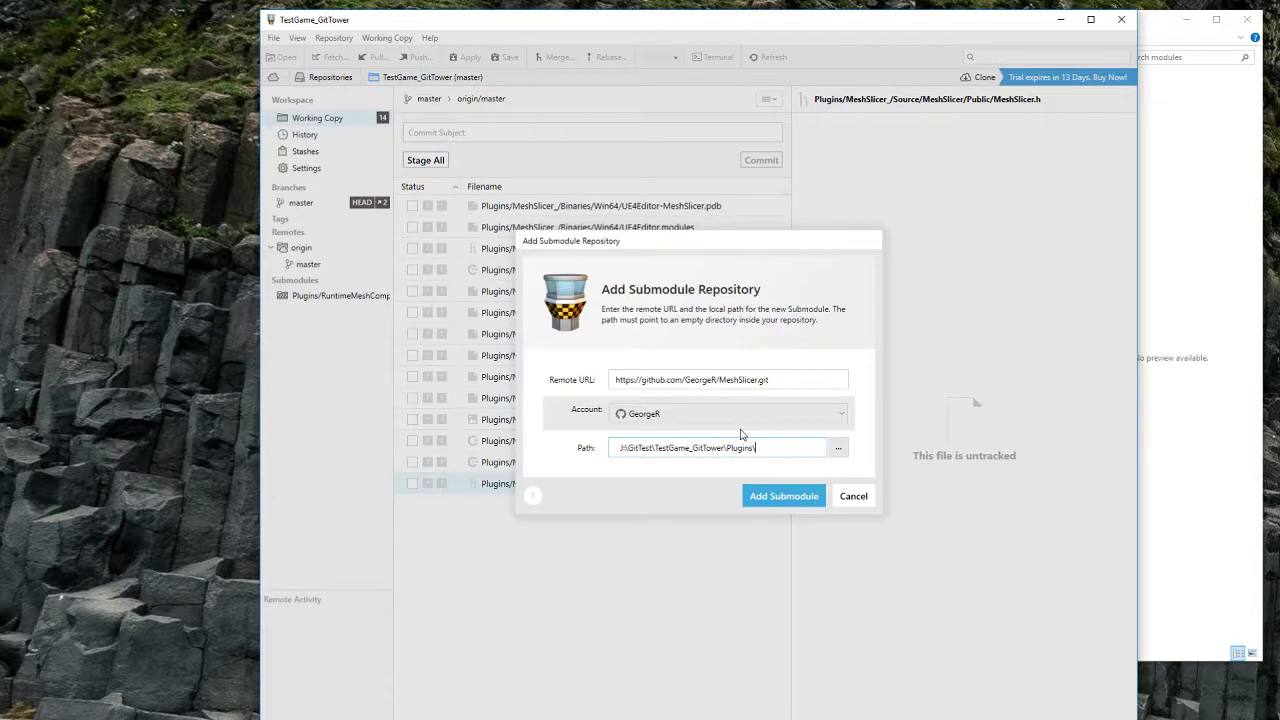
type("MeshSlicer")
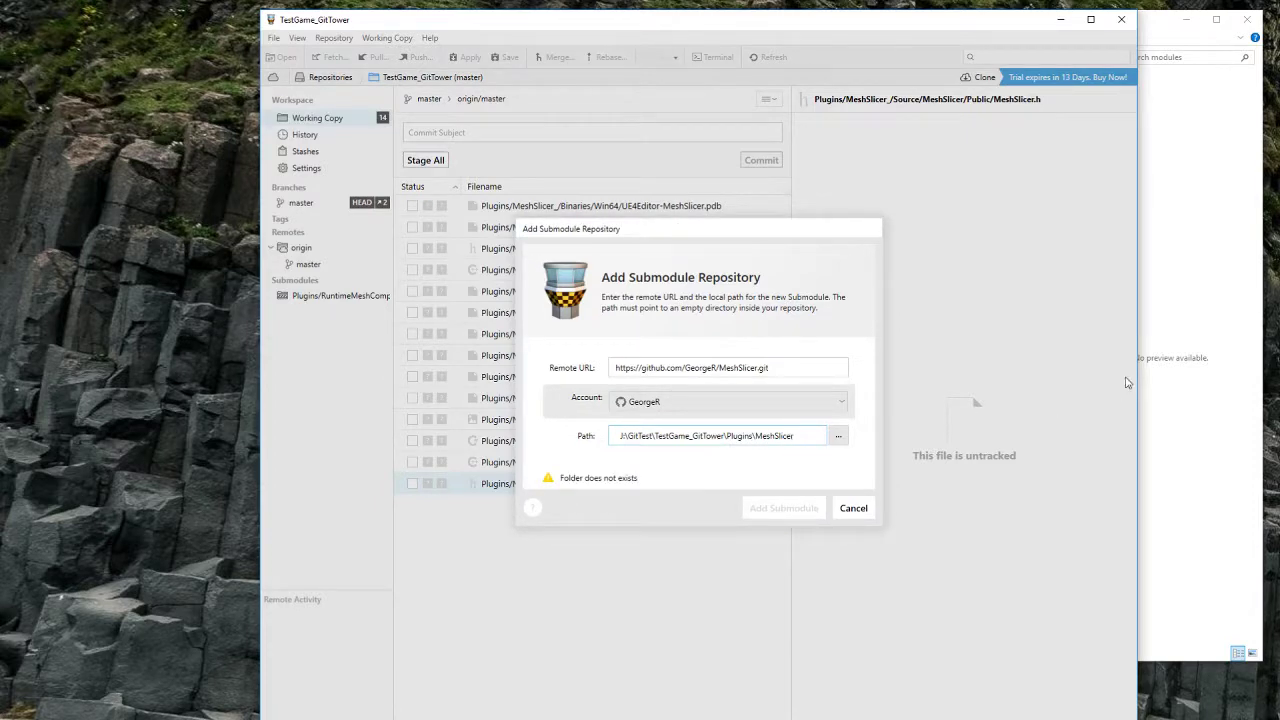
Step: Create the Plugins\MeshSlicer folder in Explorer, then add the submodule at that path
left_click(1150, 383)
key("alt+Left")
key("alt+Left")
left_click(864, 130)
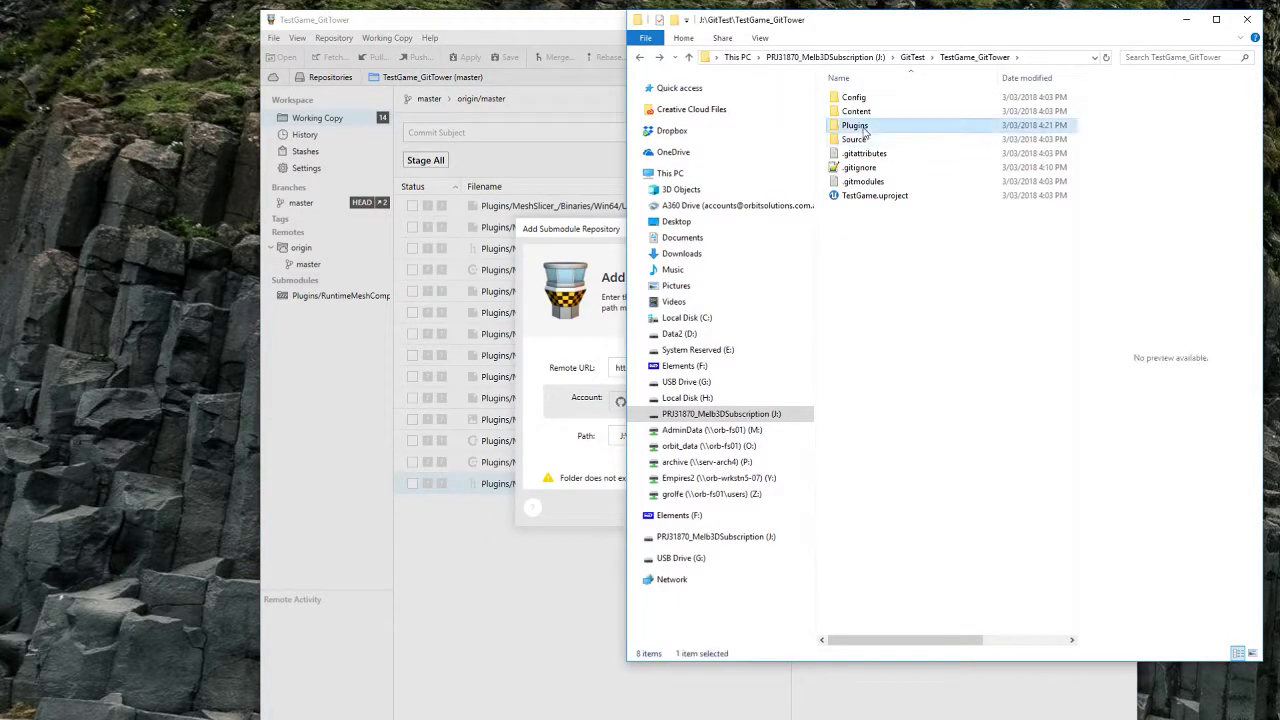
double_click(864, 130)
right_click(881, 148)
mouse_move(1026, 371)
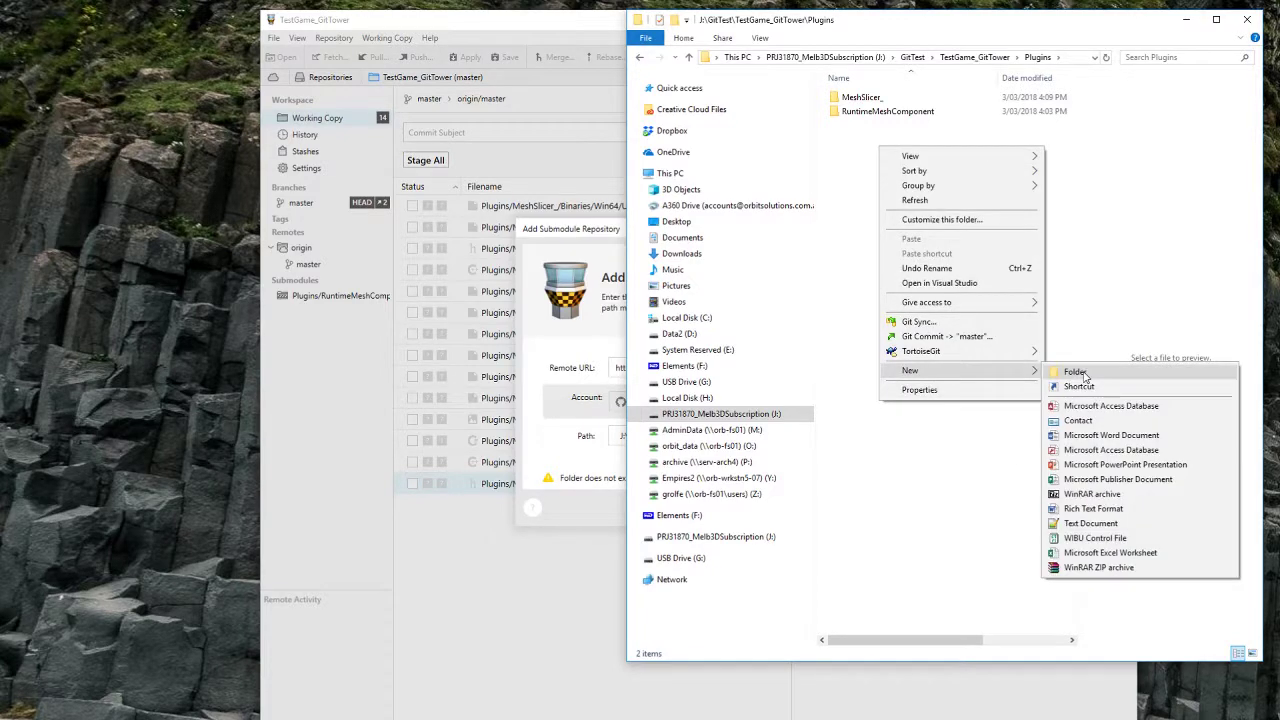
left_click(1085, 375)
type("MeshSlice")
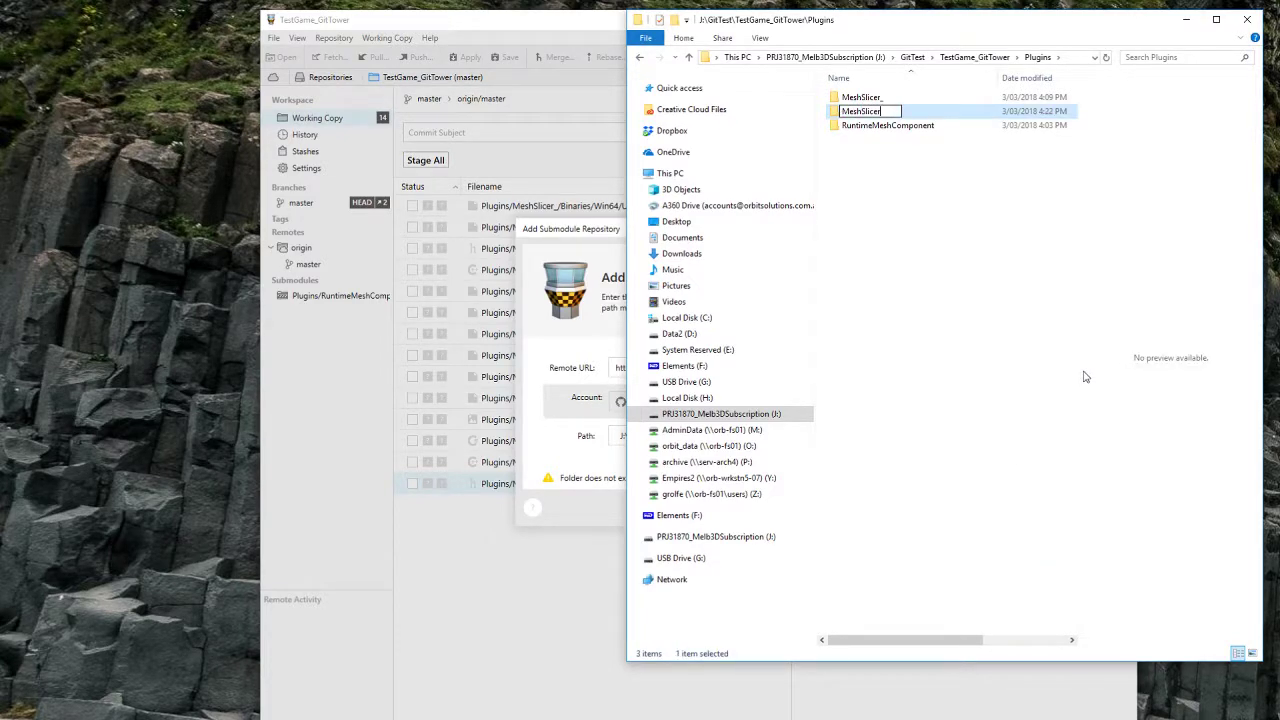
type("r")
key("Return")
left_click(547, 480)
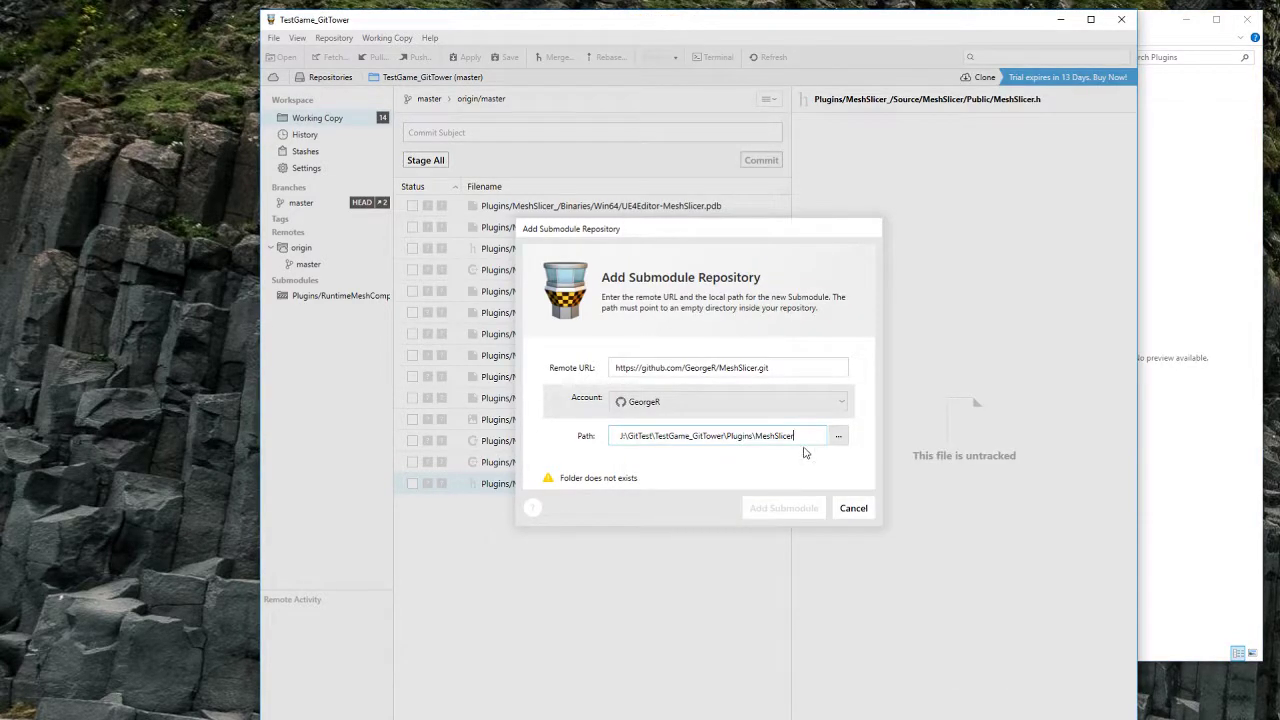
left_click(805, 508)
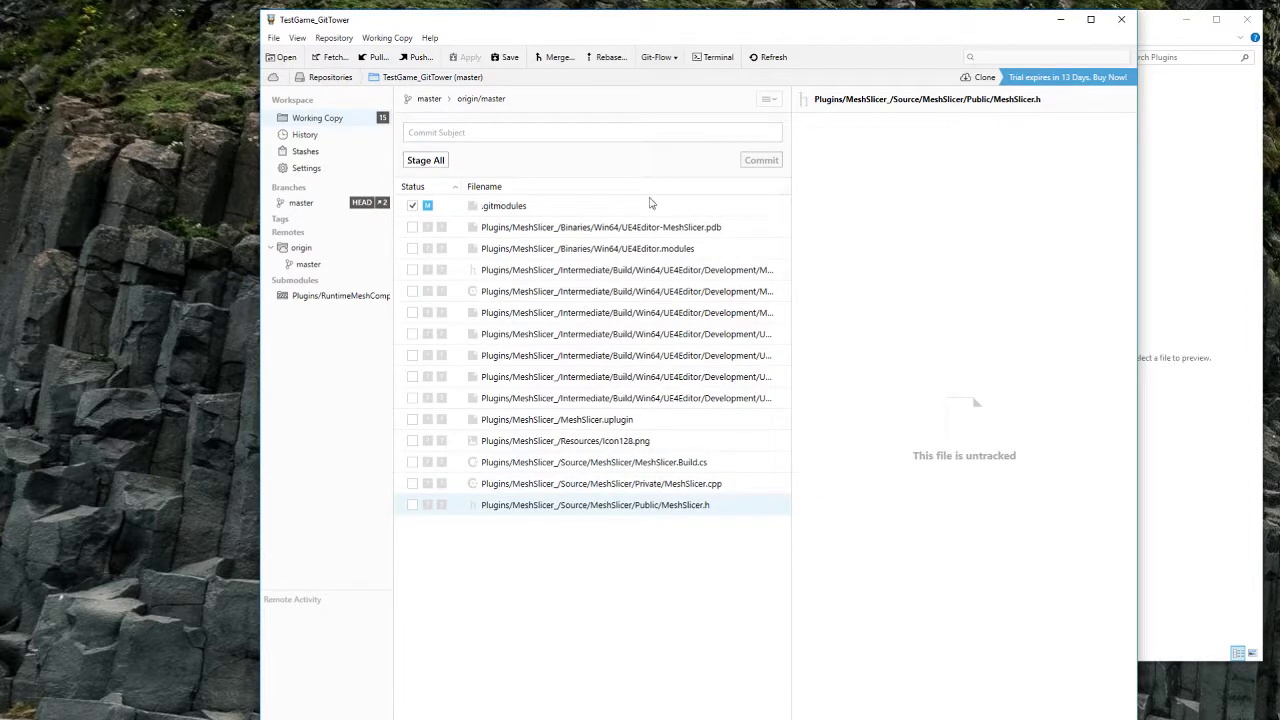
Step: Review the .gitmodules, MeshSlicer submodule and untracked .pdb diffs in Tower
left_click(1164, 243)
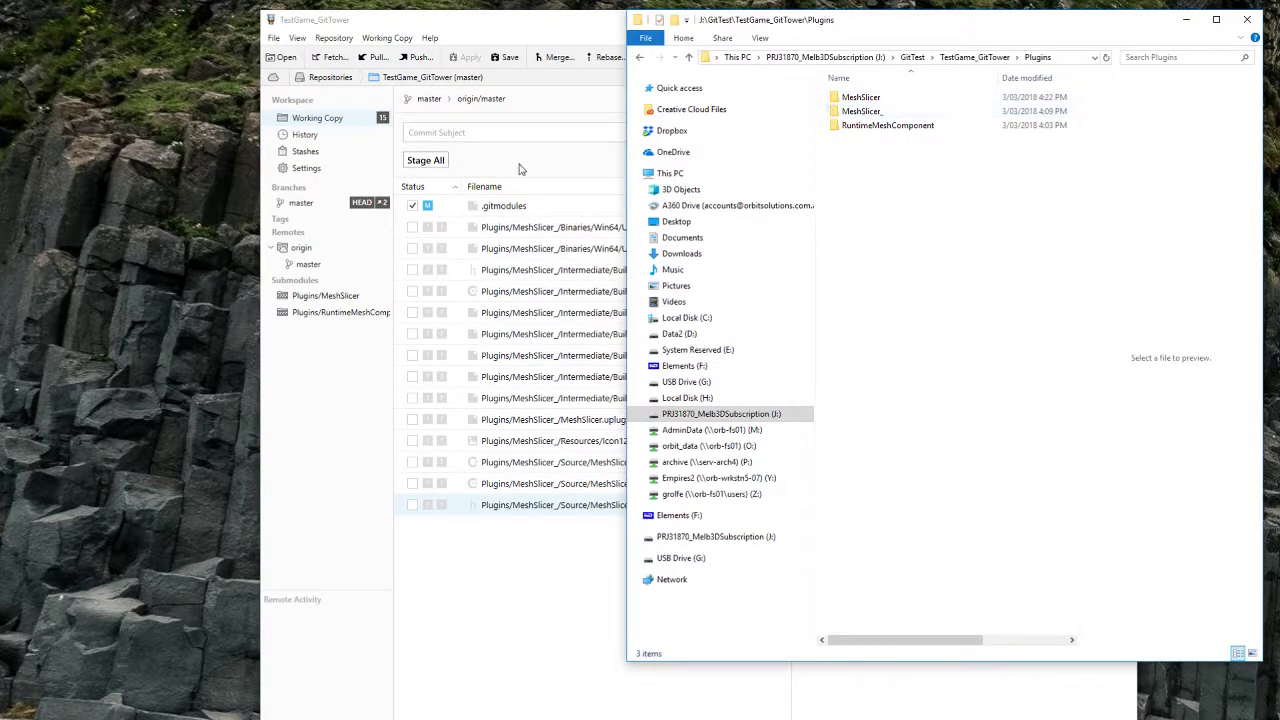
left_click(509, 205)
left_click(1173, 280)
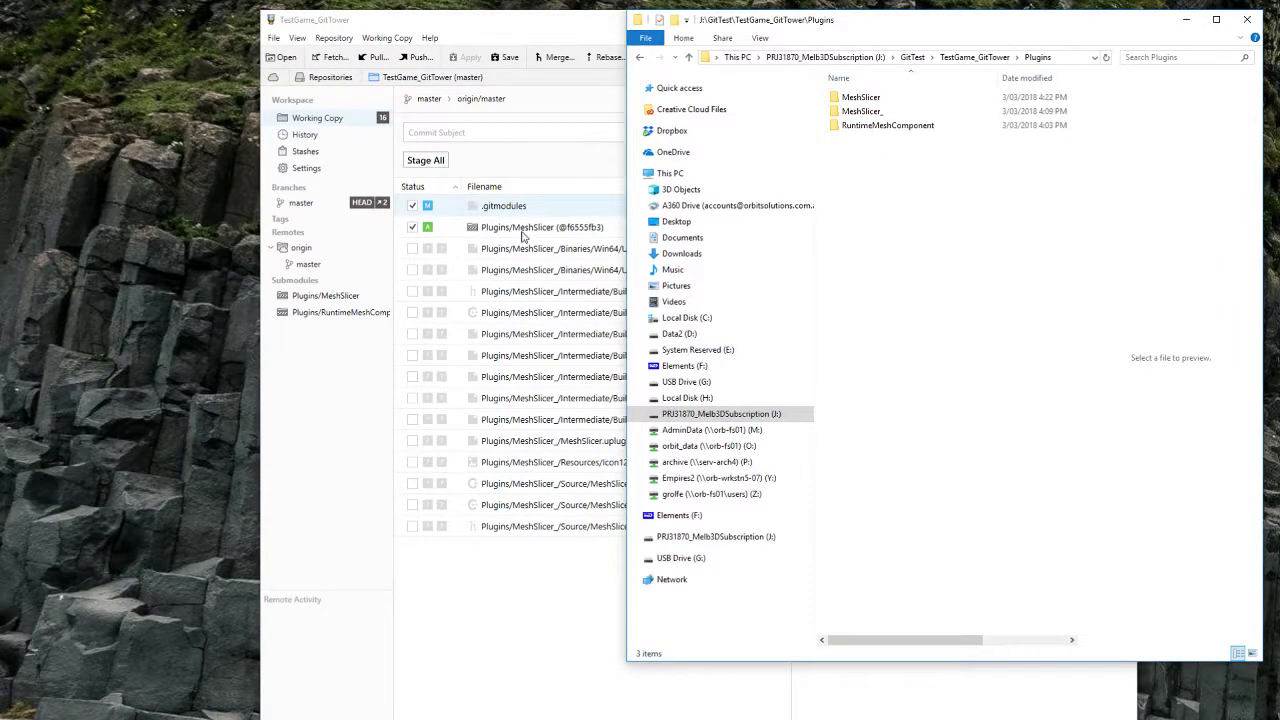
left_click(527, 206)
left_click(543, 249)
left_click(505, 227)
left_click(500, 206)
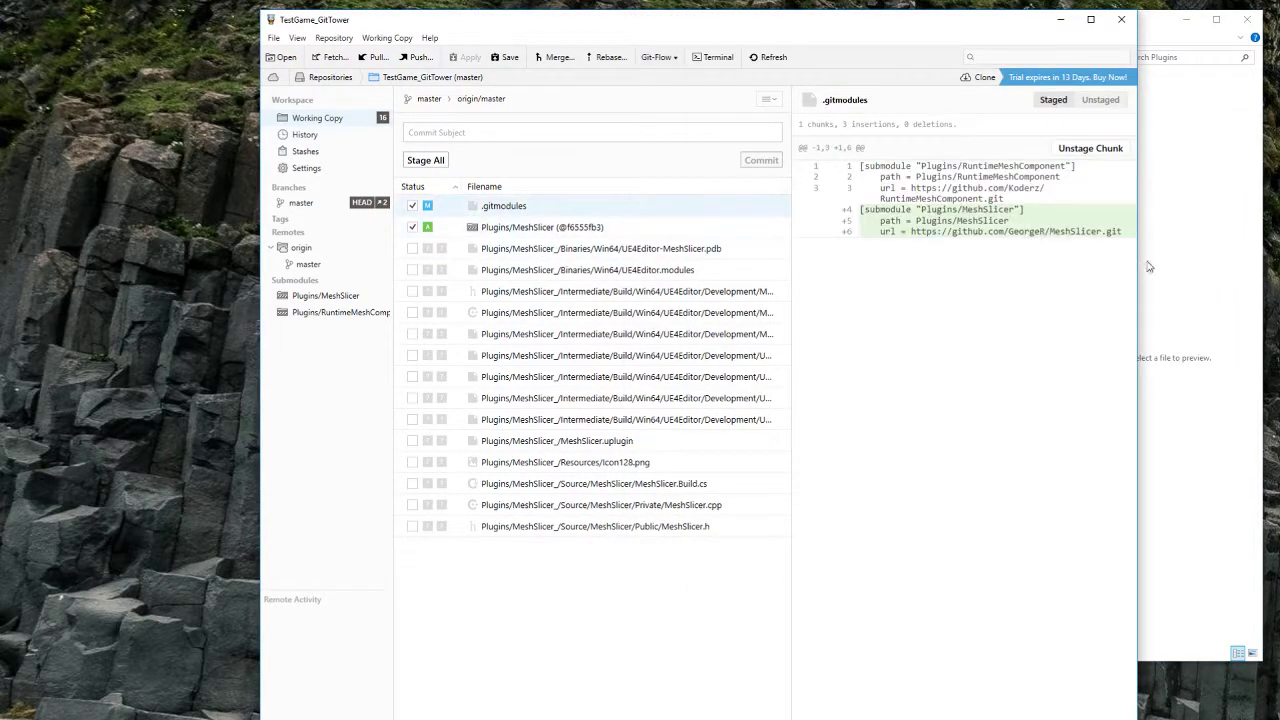
Step: Browse the new MeshSlicer and MeshSlicer_ folders, then return to TestGame_GitTower
left_click(1149, 266)
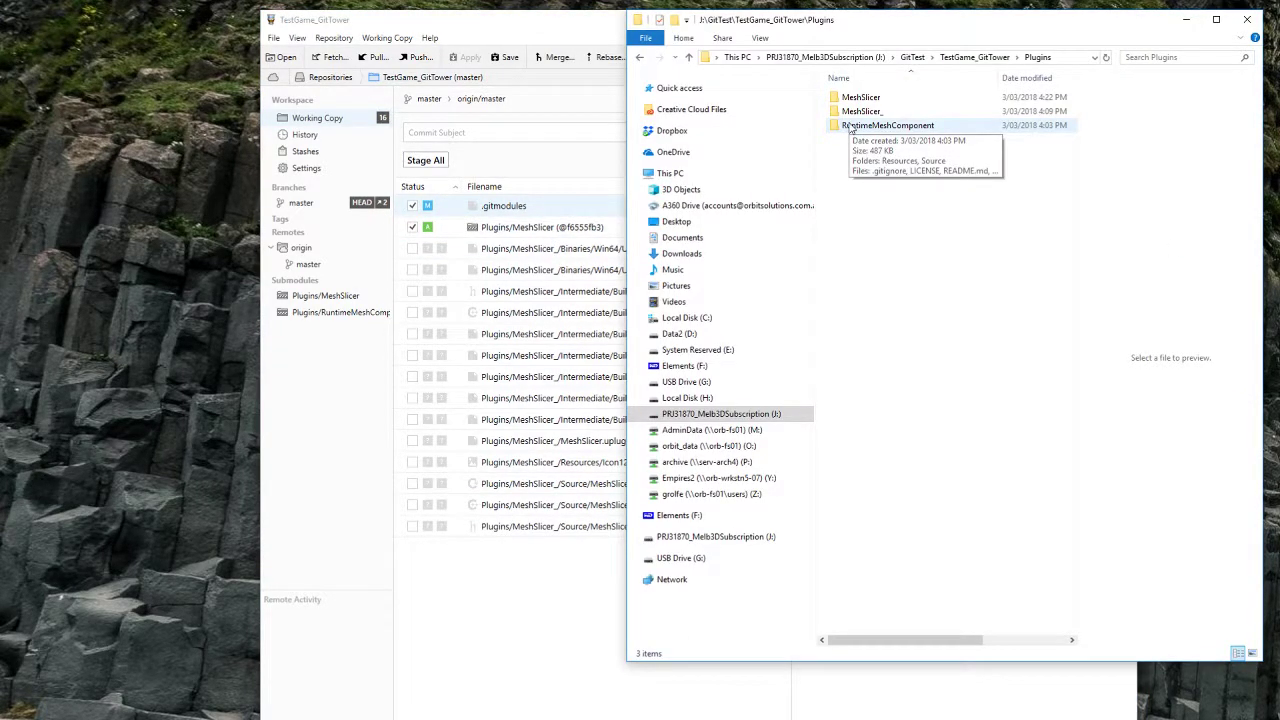
double_click(860, 97)
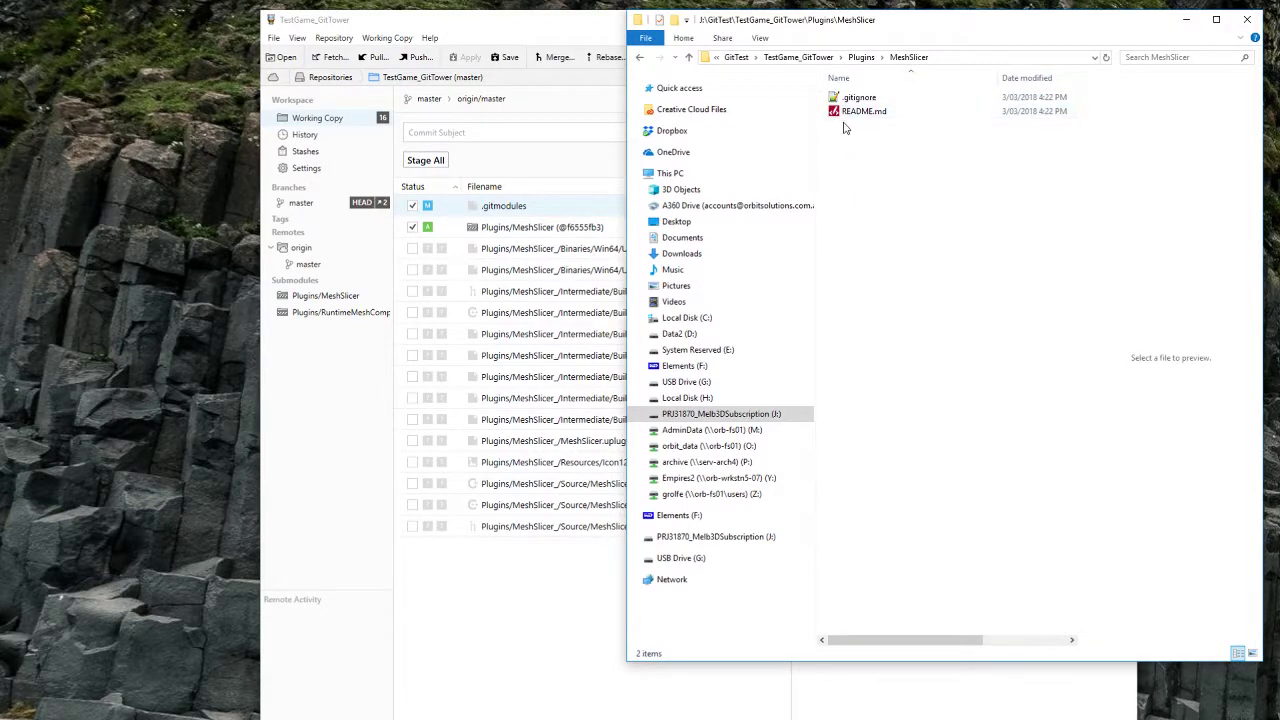
key("alt+Left")
double_click(879, 113)
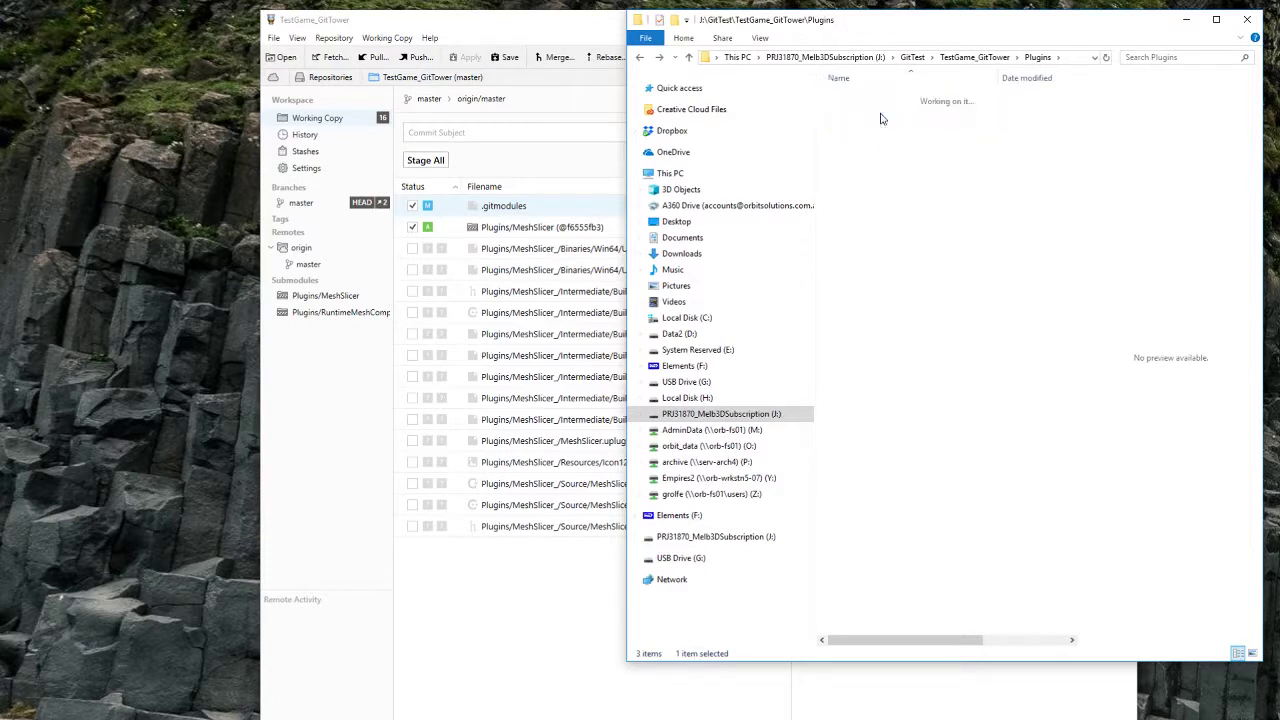
key("alt+Left")
left_click(932, 229)
key("alt+Left")
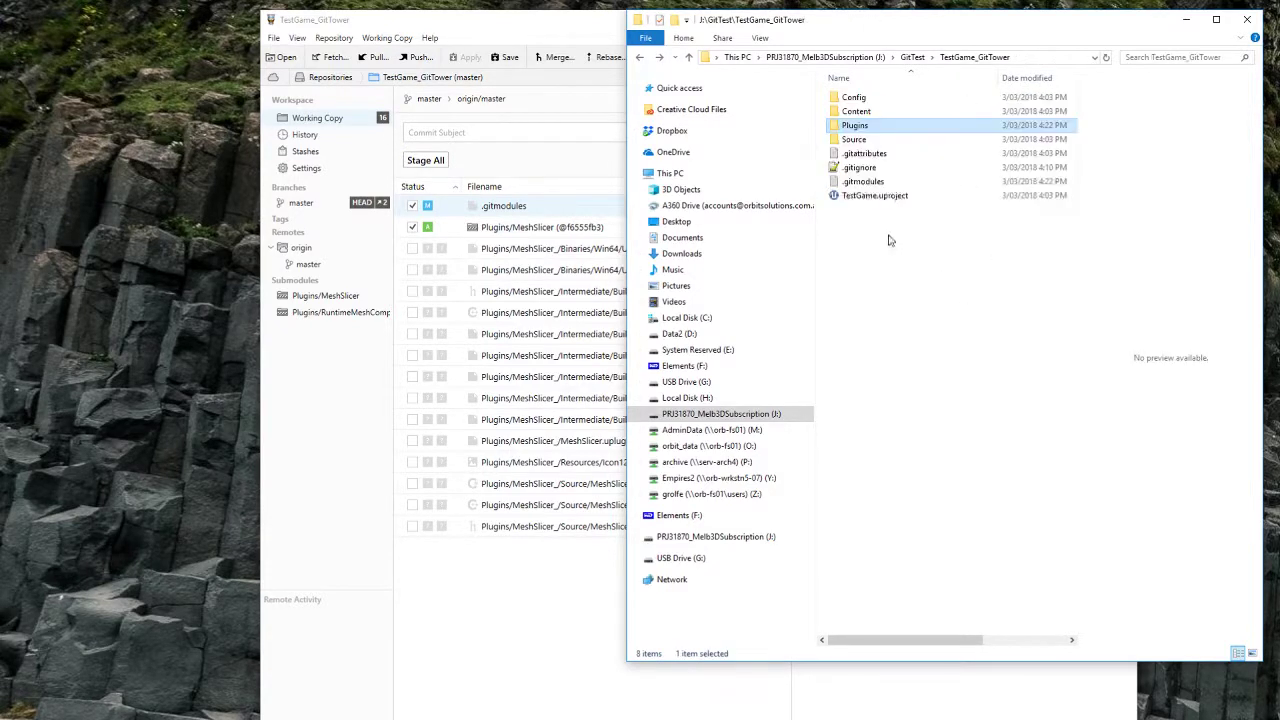
left_click(966, 276)
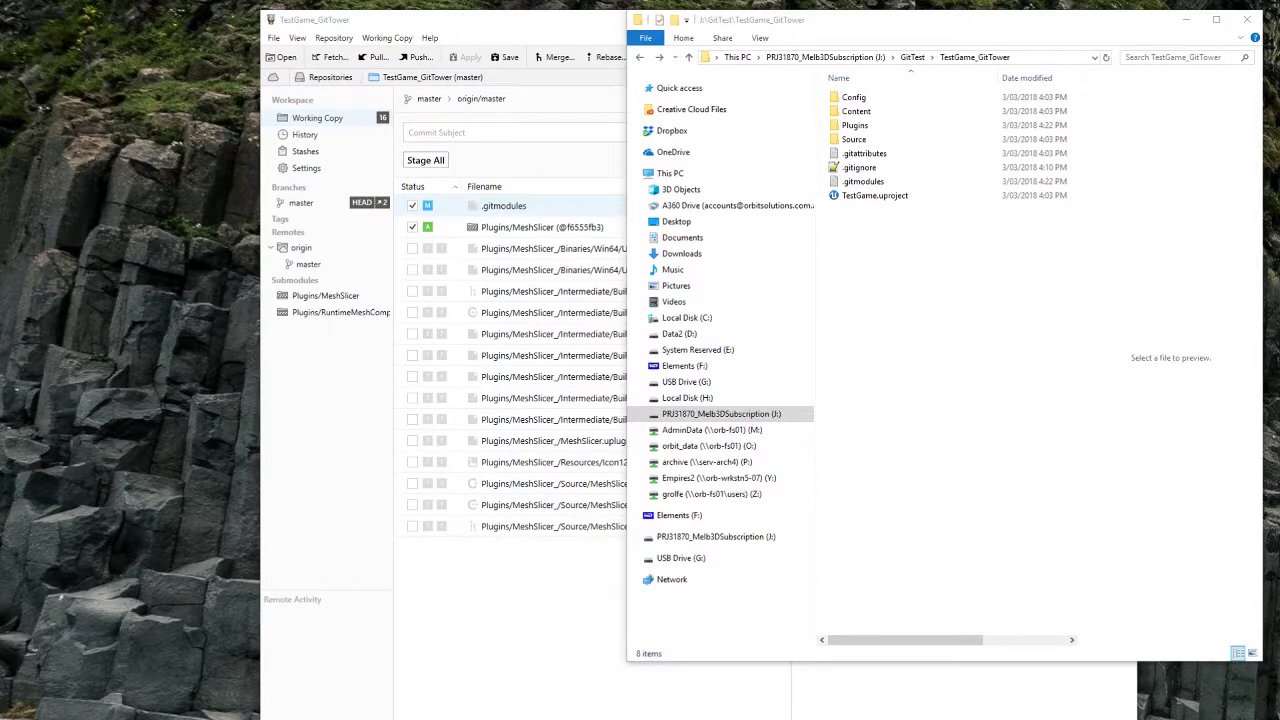
left_click(982, 314)
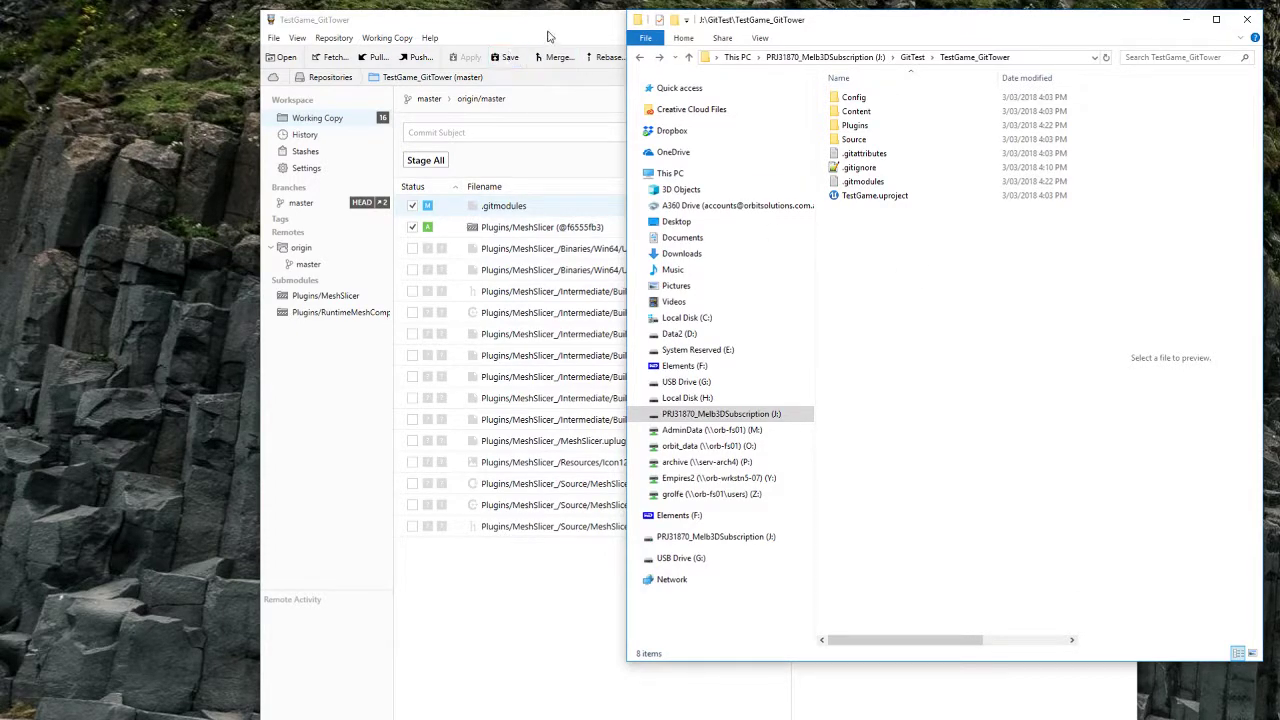
Step: Compare the diffs for MeshSlicer.h, the .pdb file, the submodule entry and .gitmodules
left_click_drag(549, 34, 509, 29)
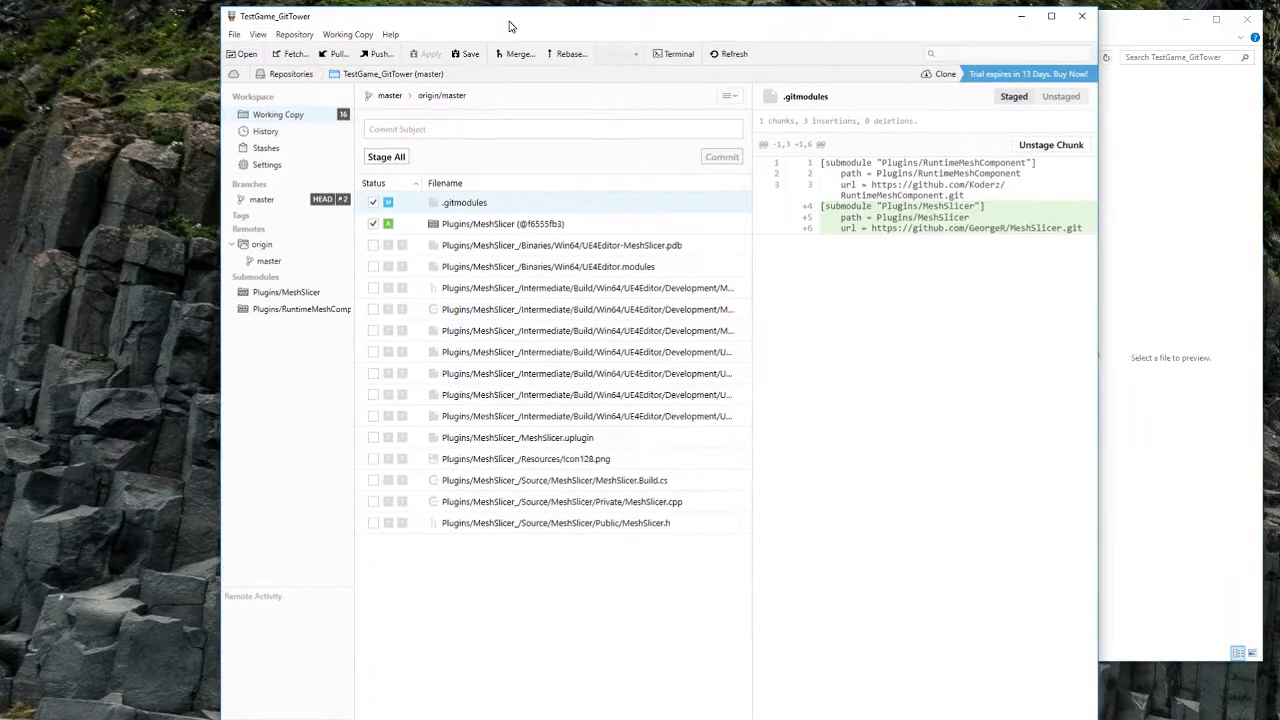
left_click(640, 525)
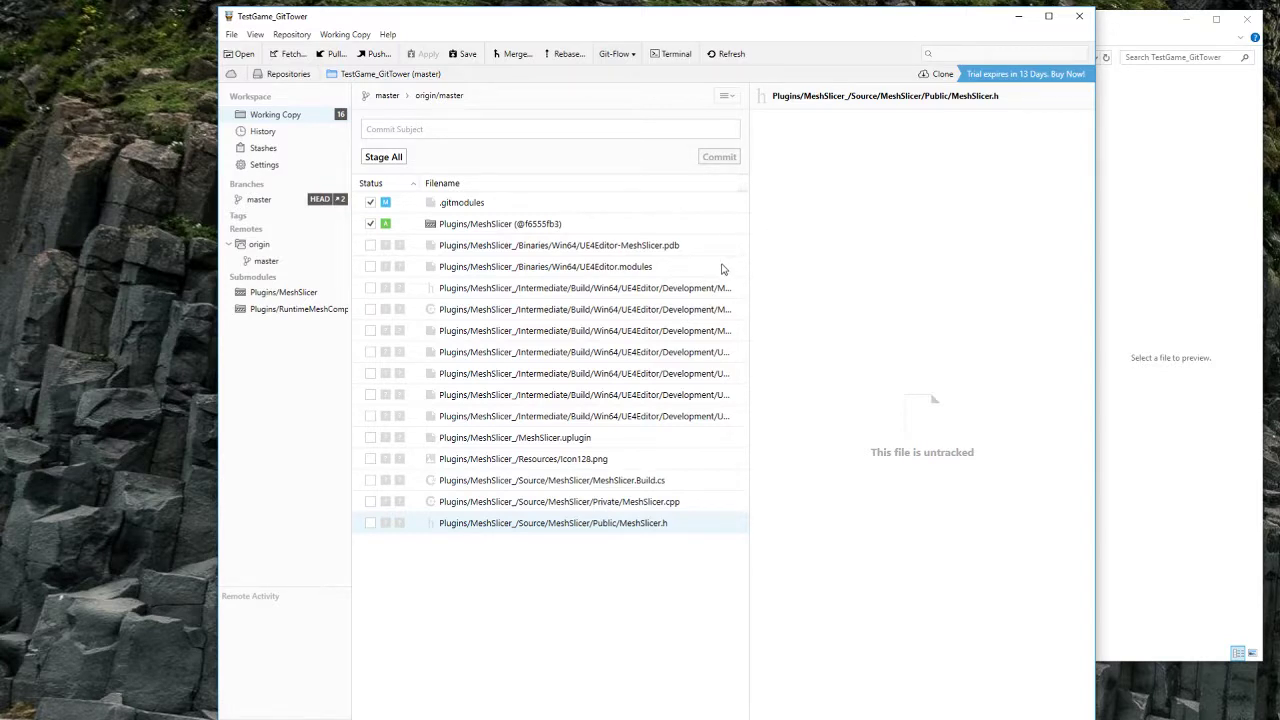
left_click(504, 245)
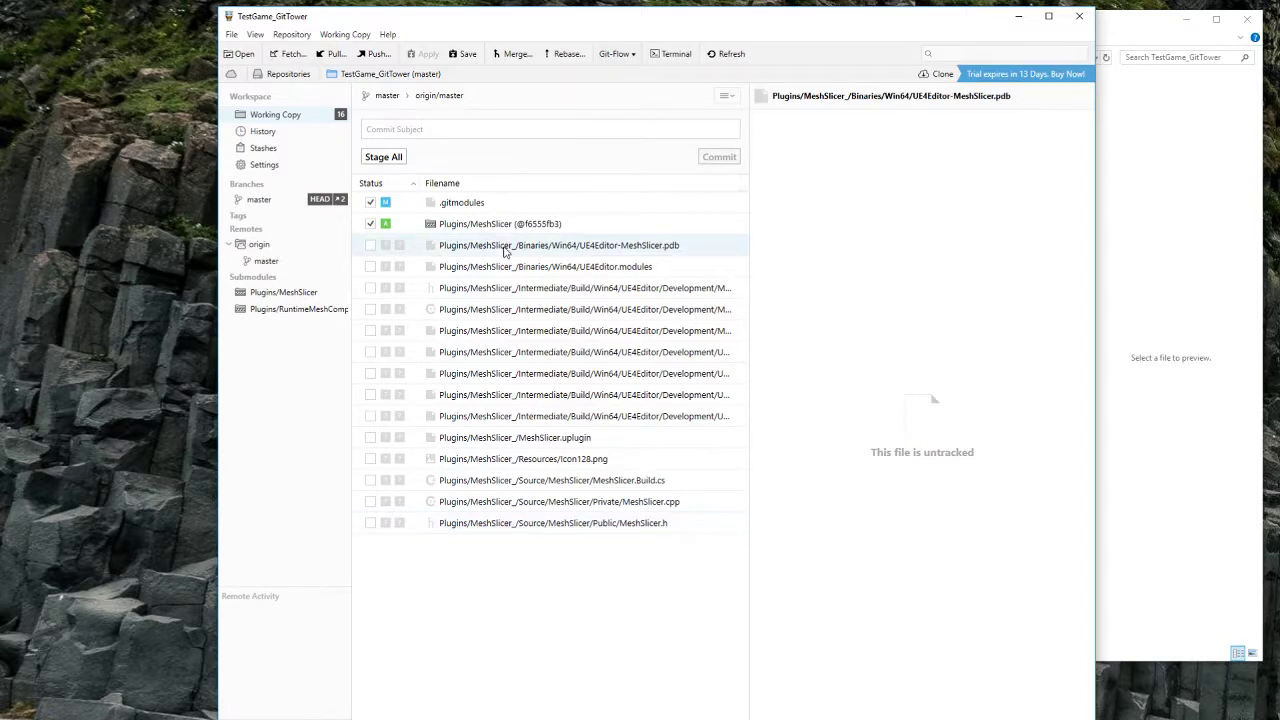
left_click(492, 224)
left_click(470, 204)
left_click(586, 526)
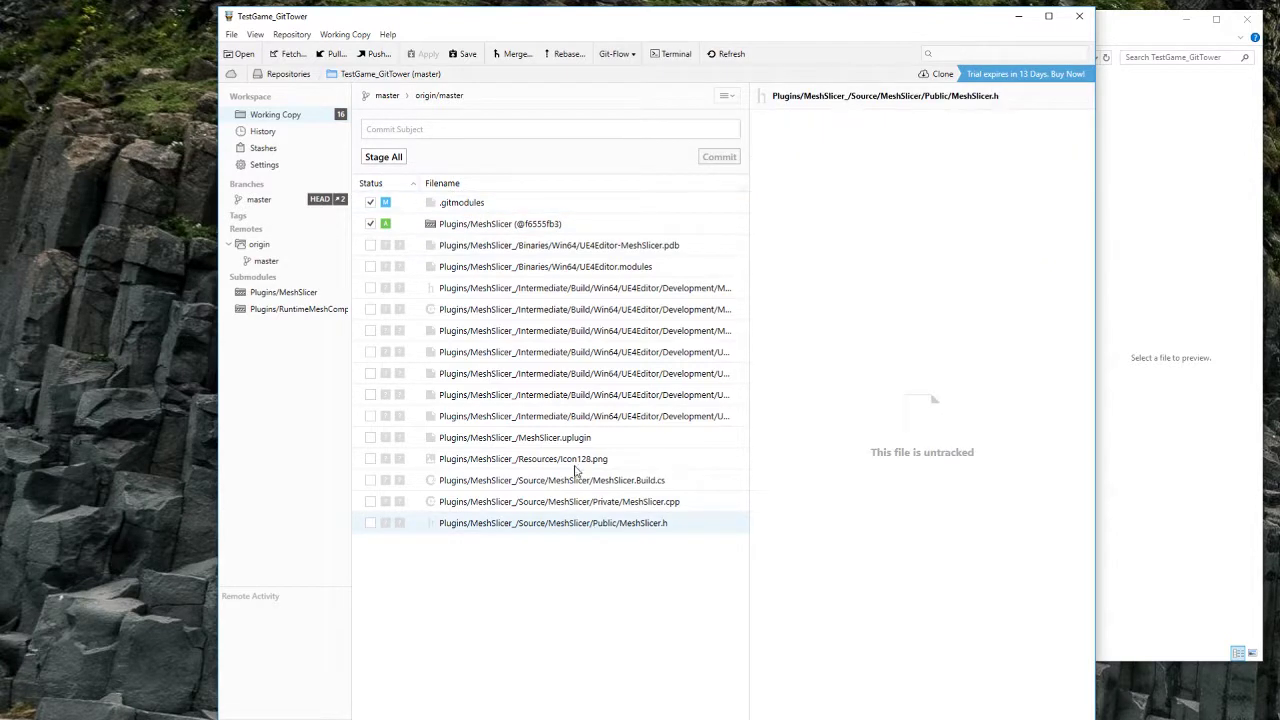
left_click(512, 248)
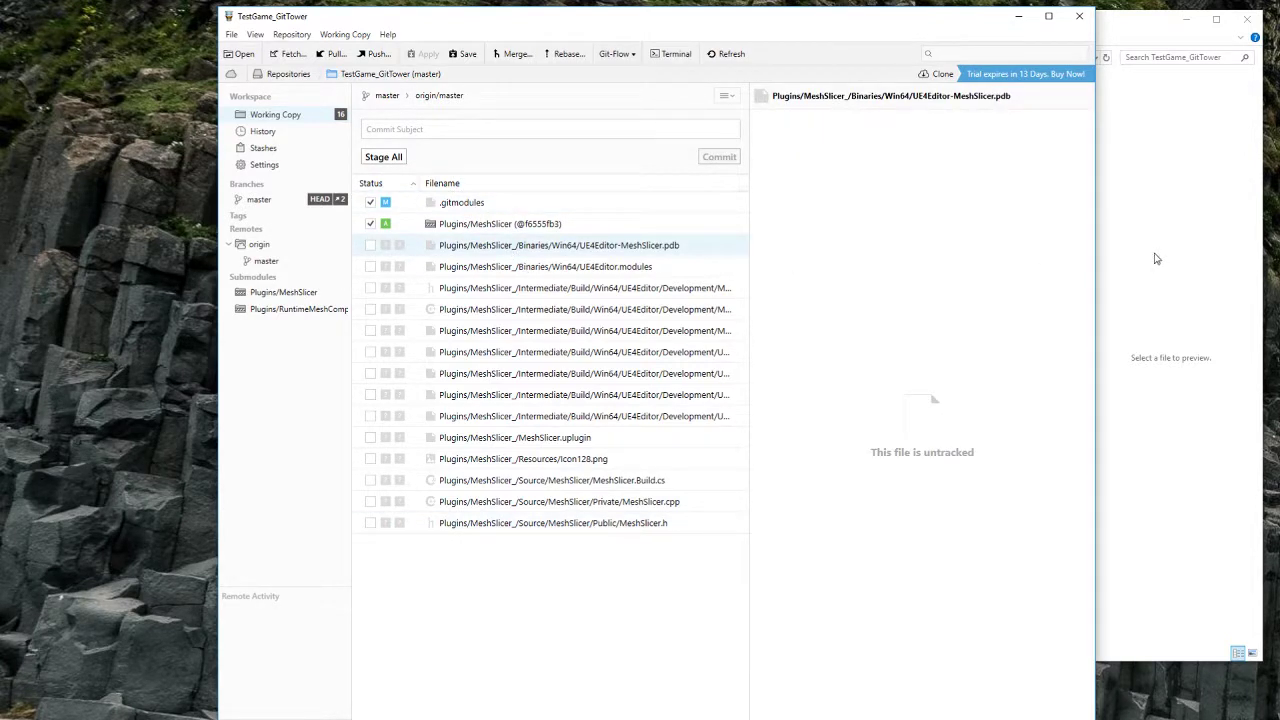
left_click(479, 230)
left_click(473, 206)
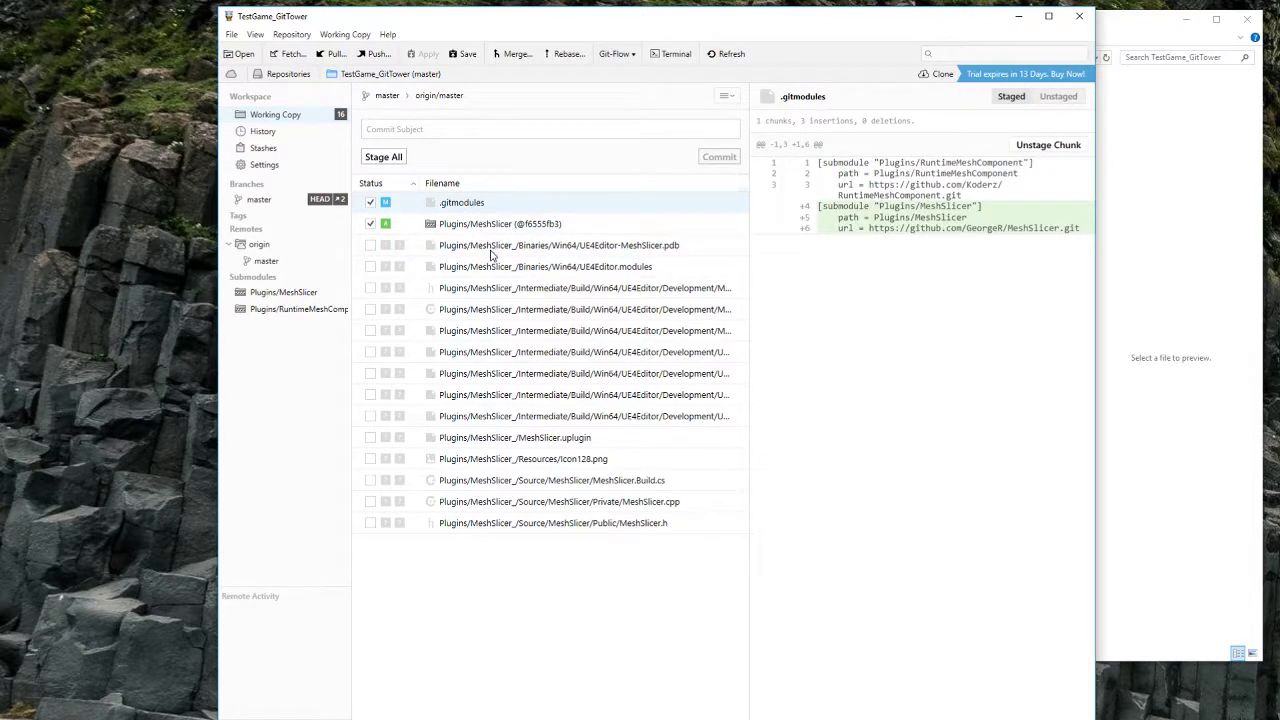
left_click(492, 250)
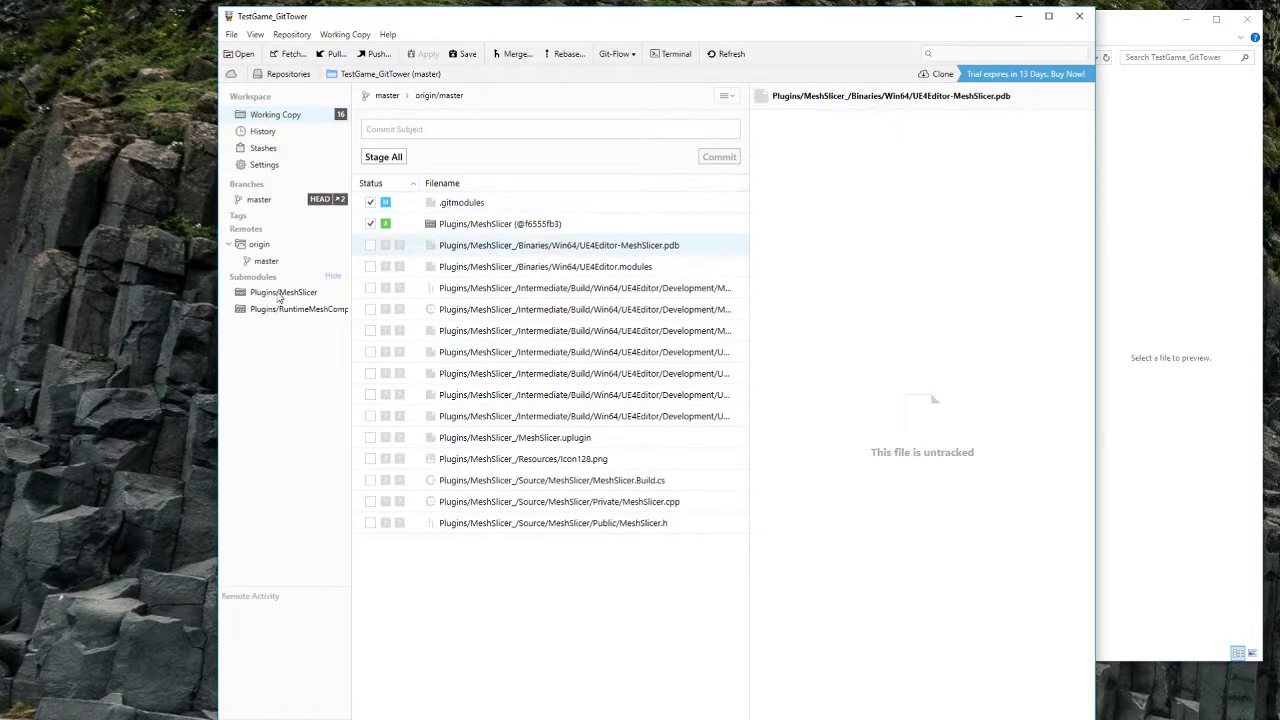
left_click(583, 527)
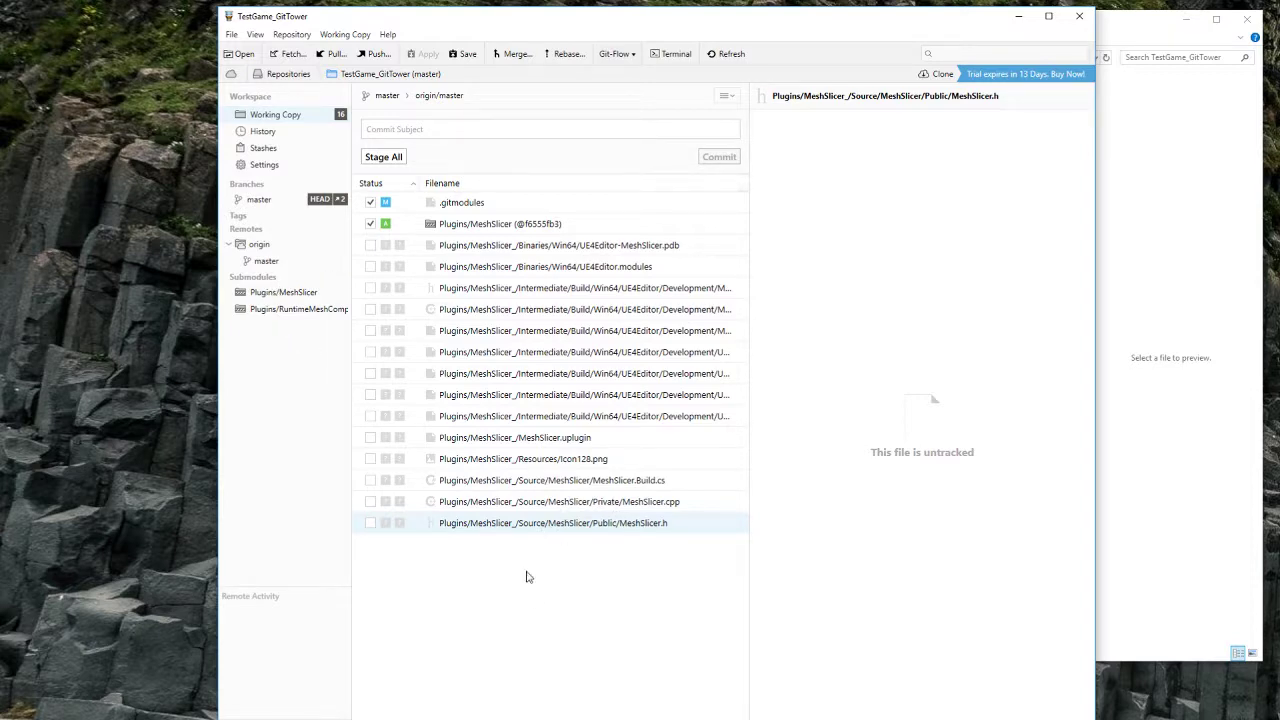
Step: Check the staged .gitmodules diff and MeshSlicer submodule commit against the project folder
left_click(1166, 226)
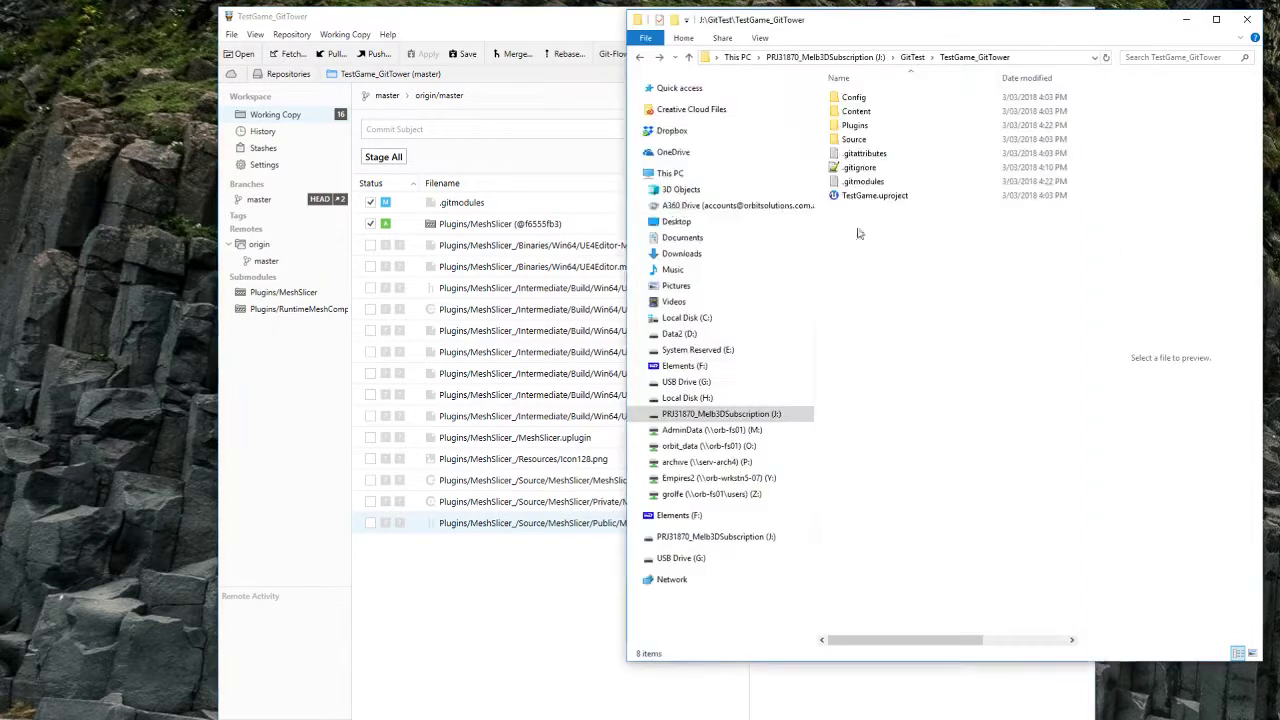
left_click(458, 206)
left_click(480, 229)
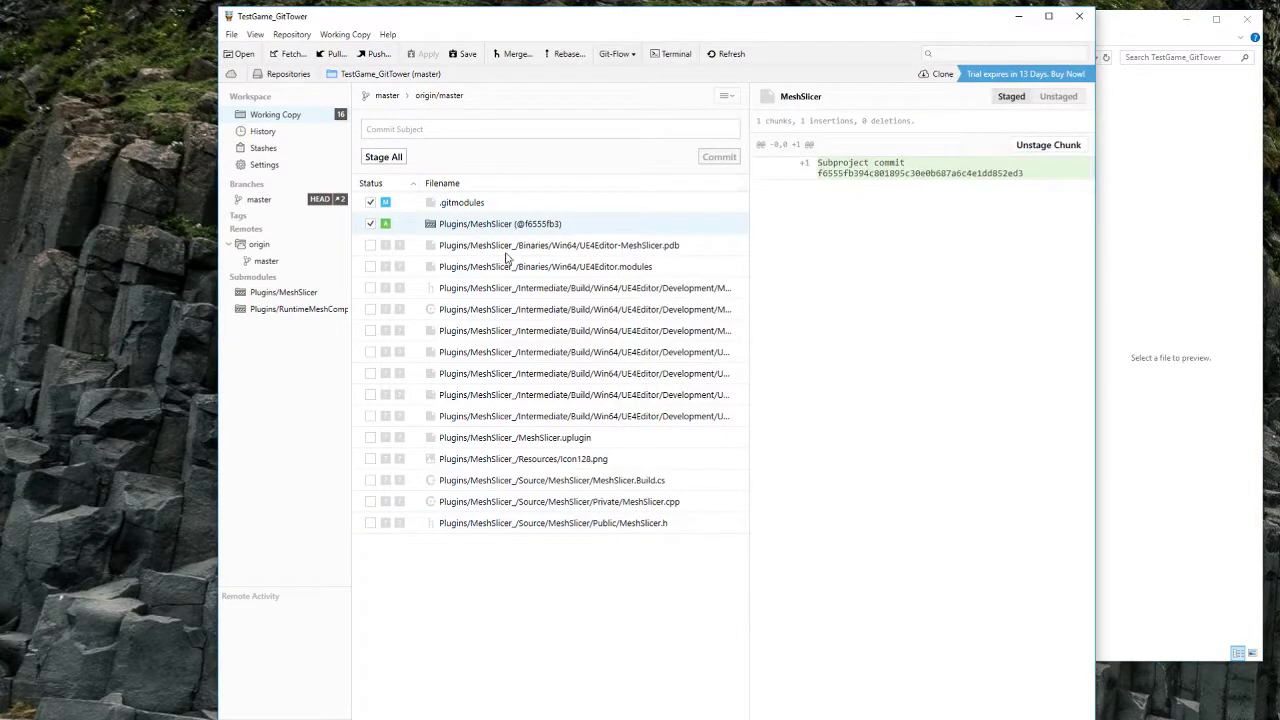
left_click(507, 252)
left_click(1199, 323)
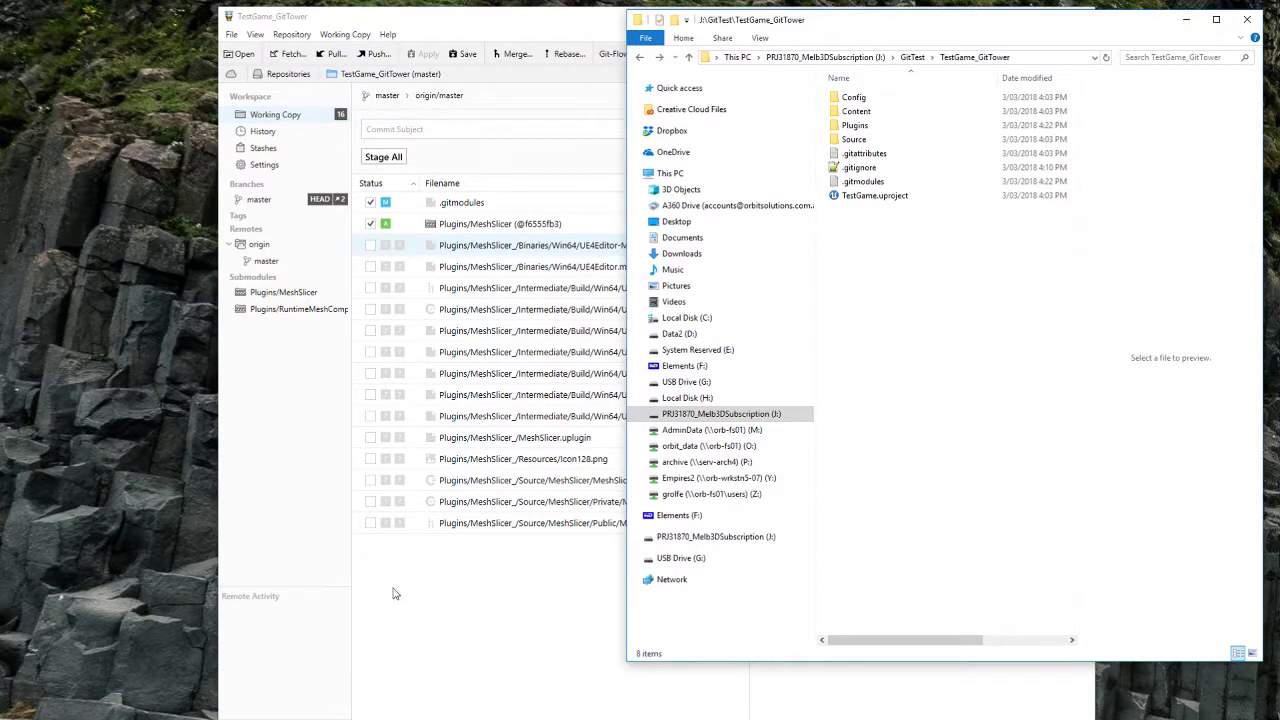
left_click(487, 563)
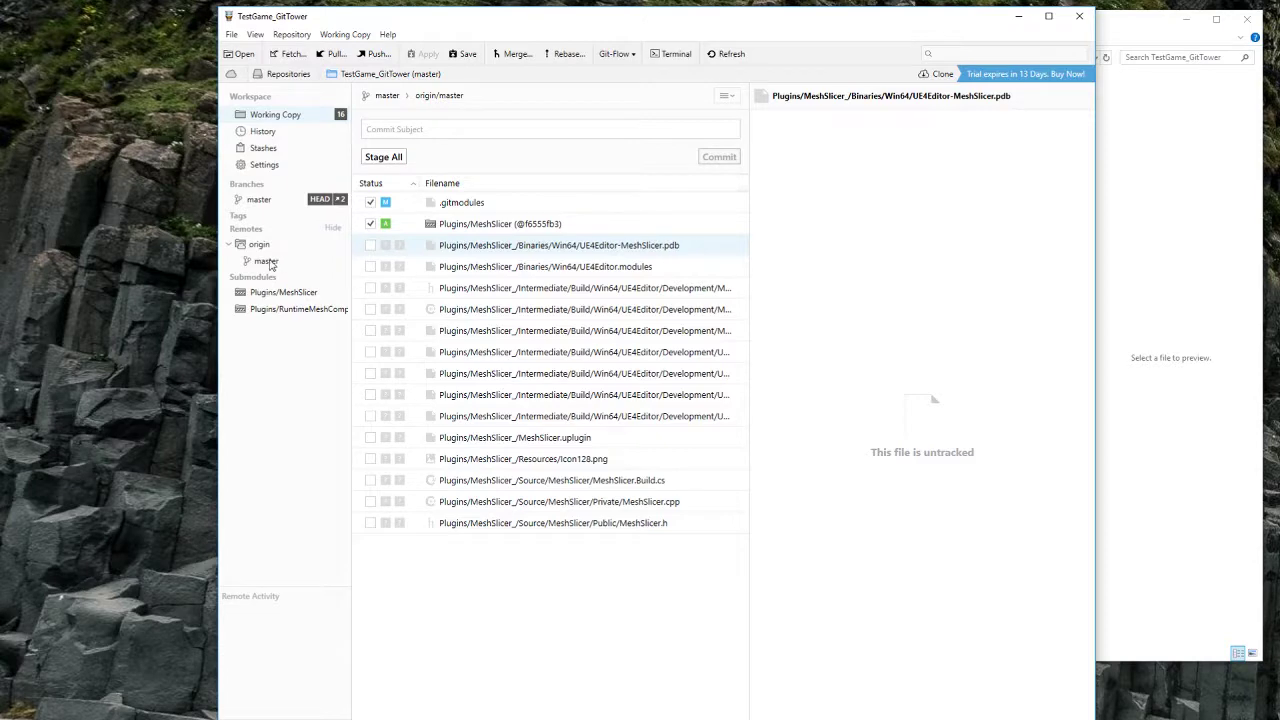
left_click(1105, 330)
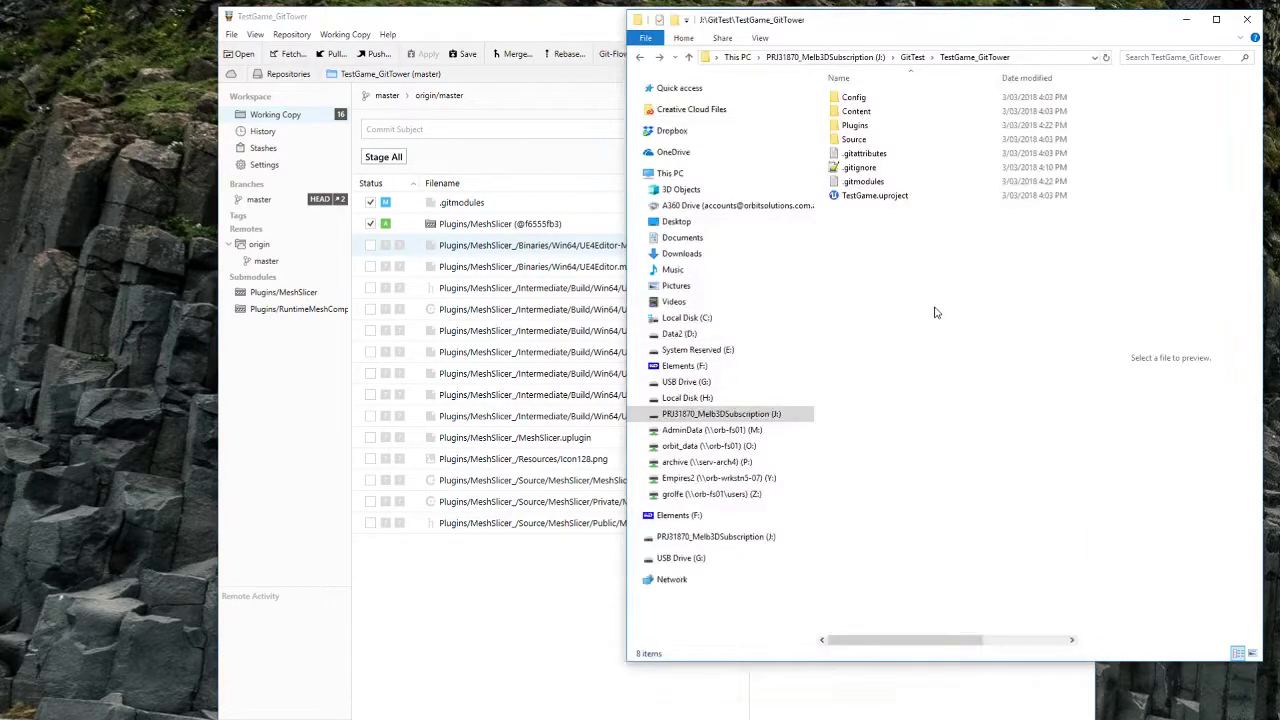
left_click(489, 208)
left_click(1208, 263)
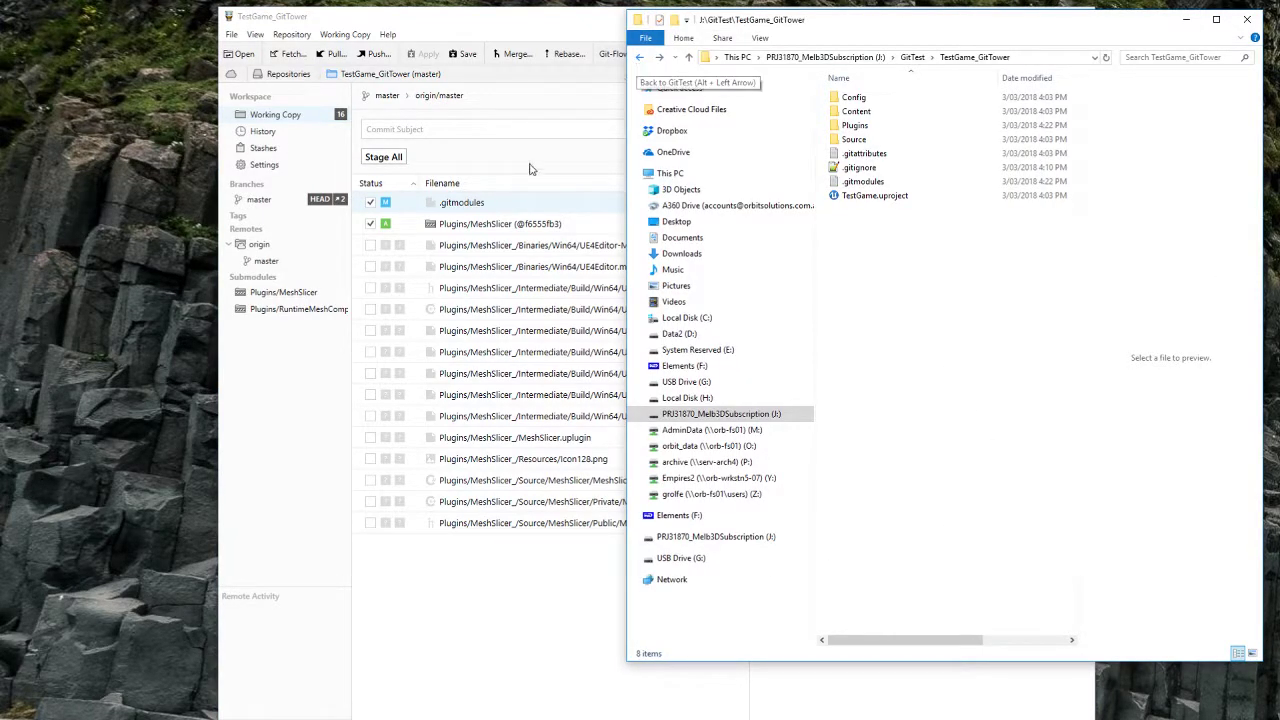
left_click(510, 224)
Step: Go back to the GitTest folder and select TestGame_Tortoise
left_click(1213, 308)
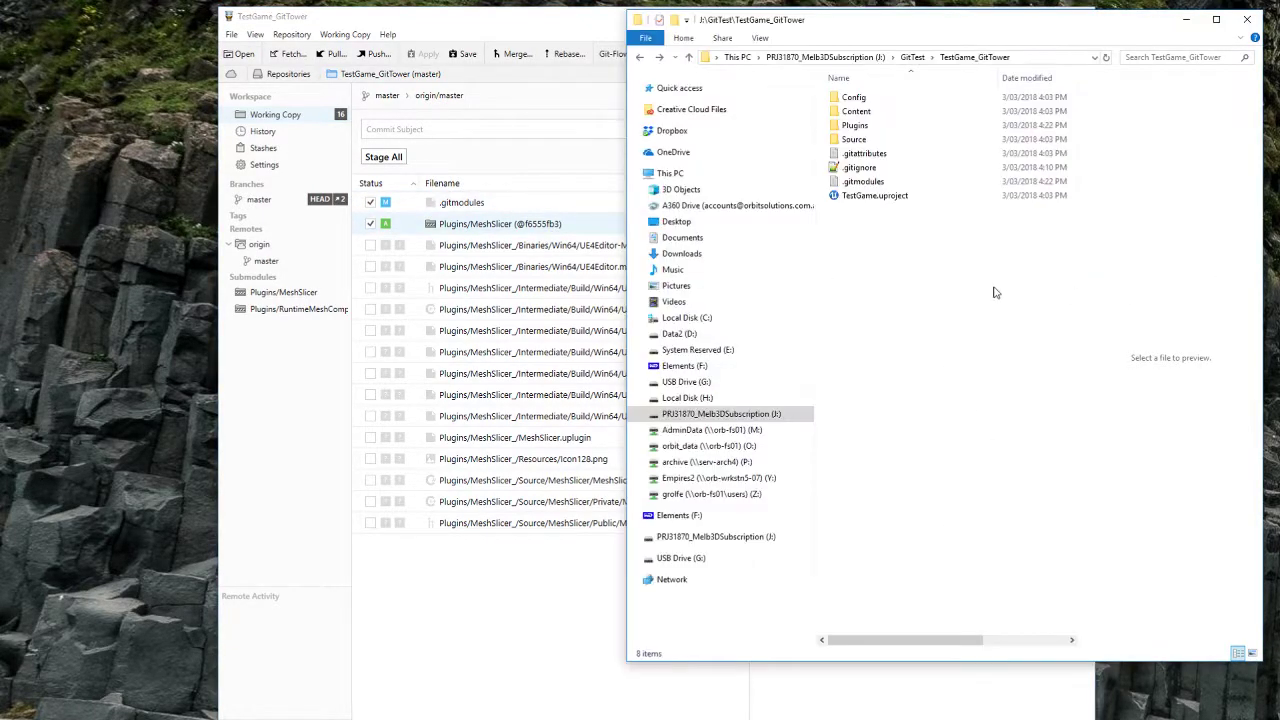
left_click(640, 57)
left_click(883, 141)
Step: Open the TestGame_Tortoise project folder and glance at its TortoiseGit actions
double_click(883, 142)
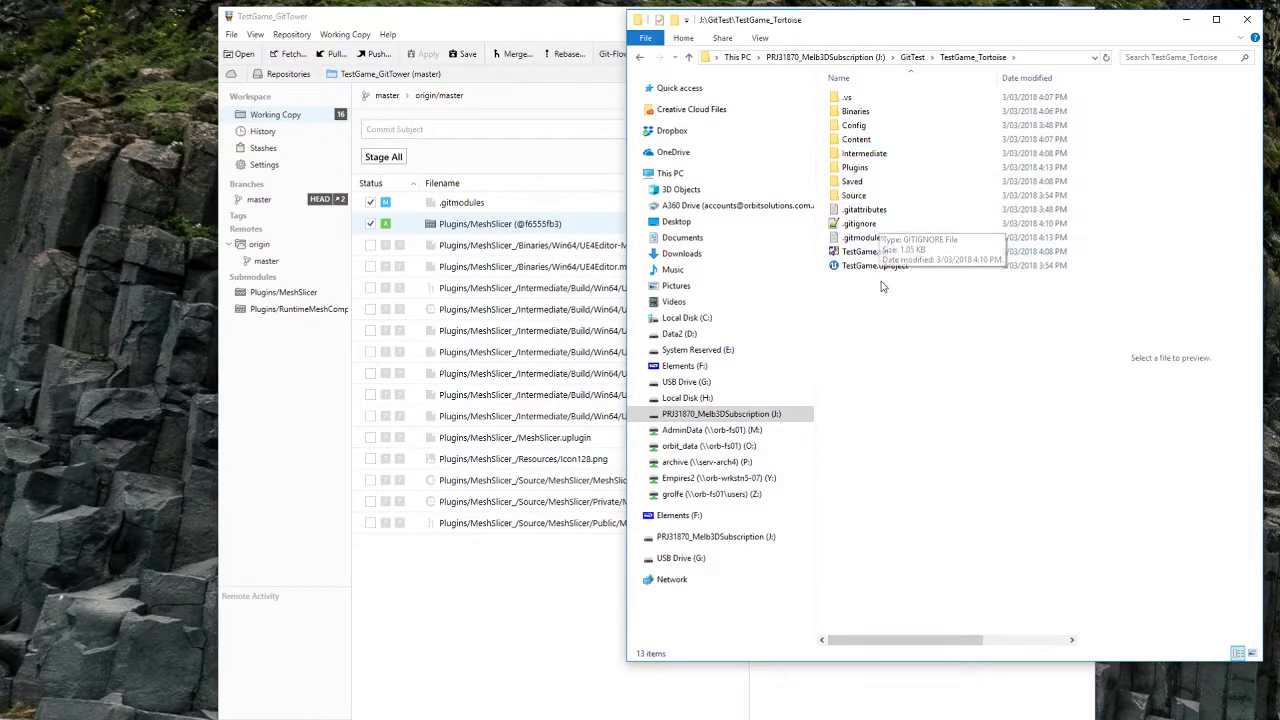
right_click(978, 537)
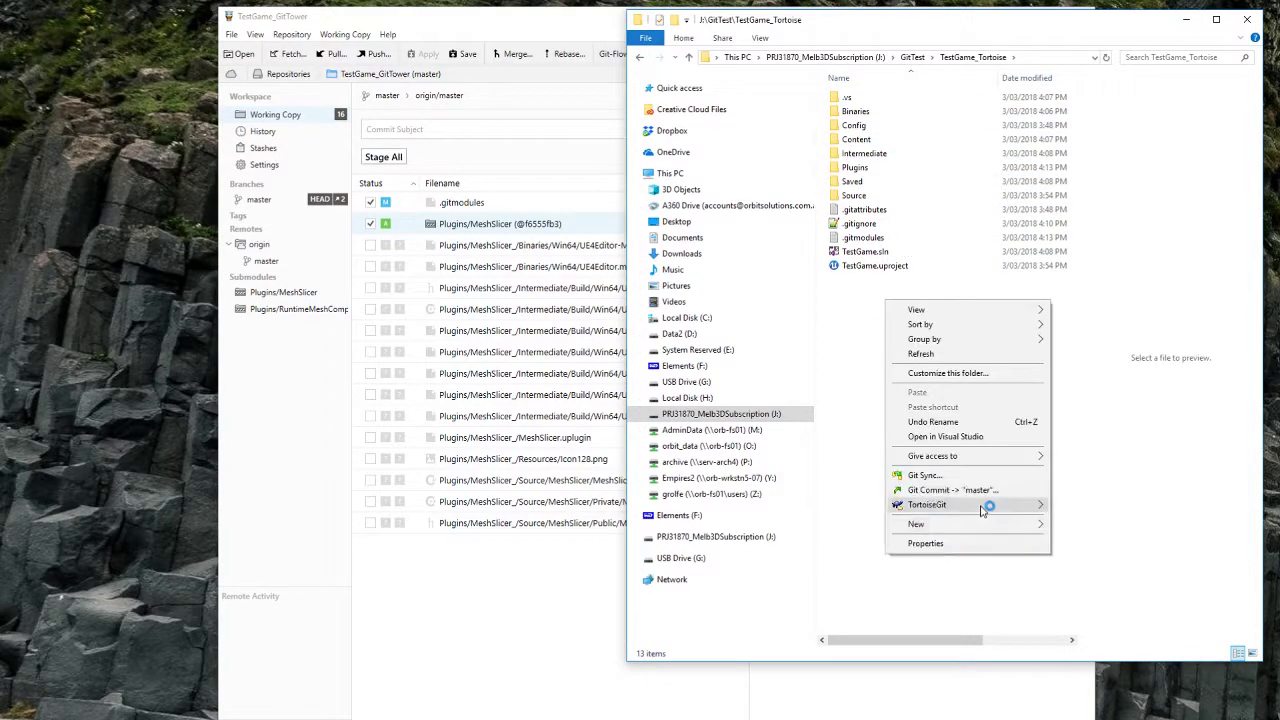
mouse_move(980, 512)
left_click(858, 308)
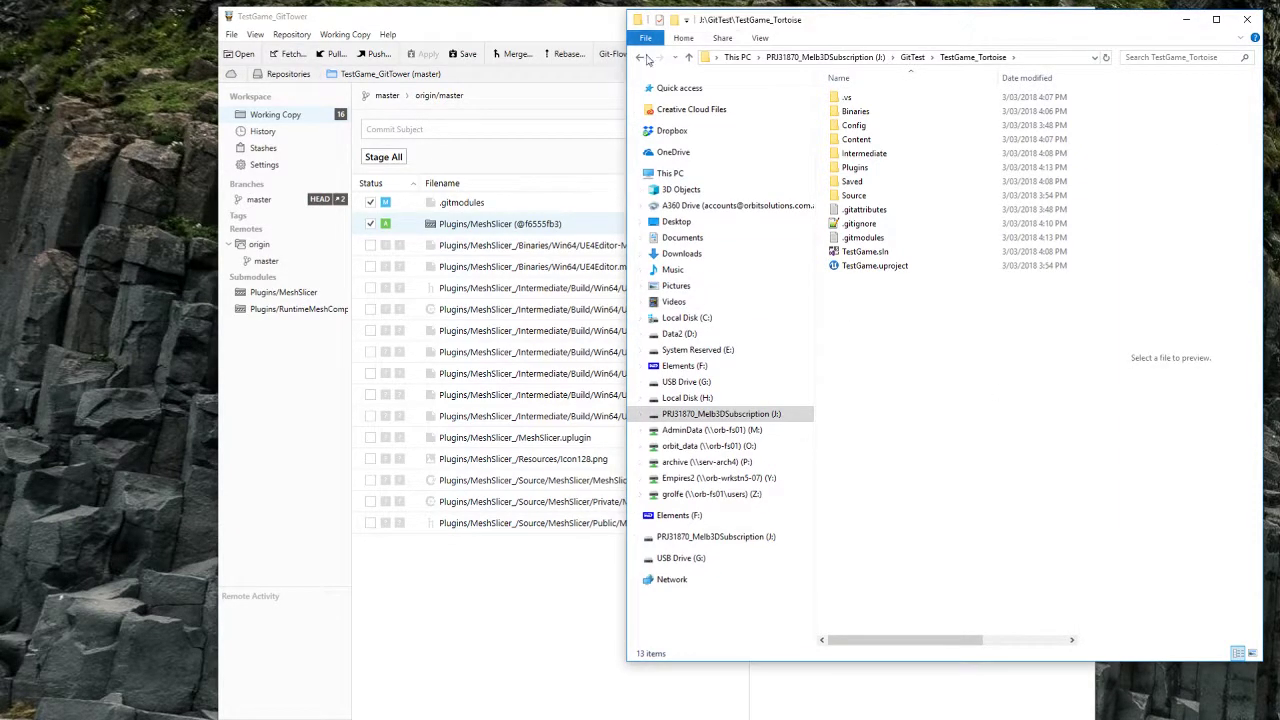
Step: In Plugins\MeshSlicer, choose Git Commit submodule -> "master"
double_click(858, 167)
double_click(868, 98)
right_click(881, 335)
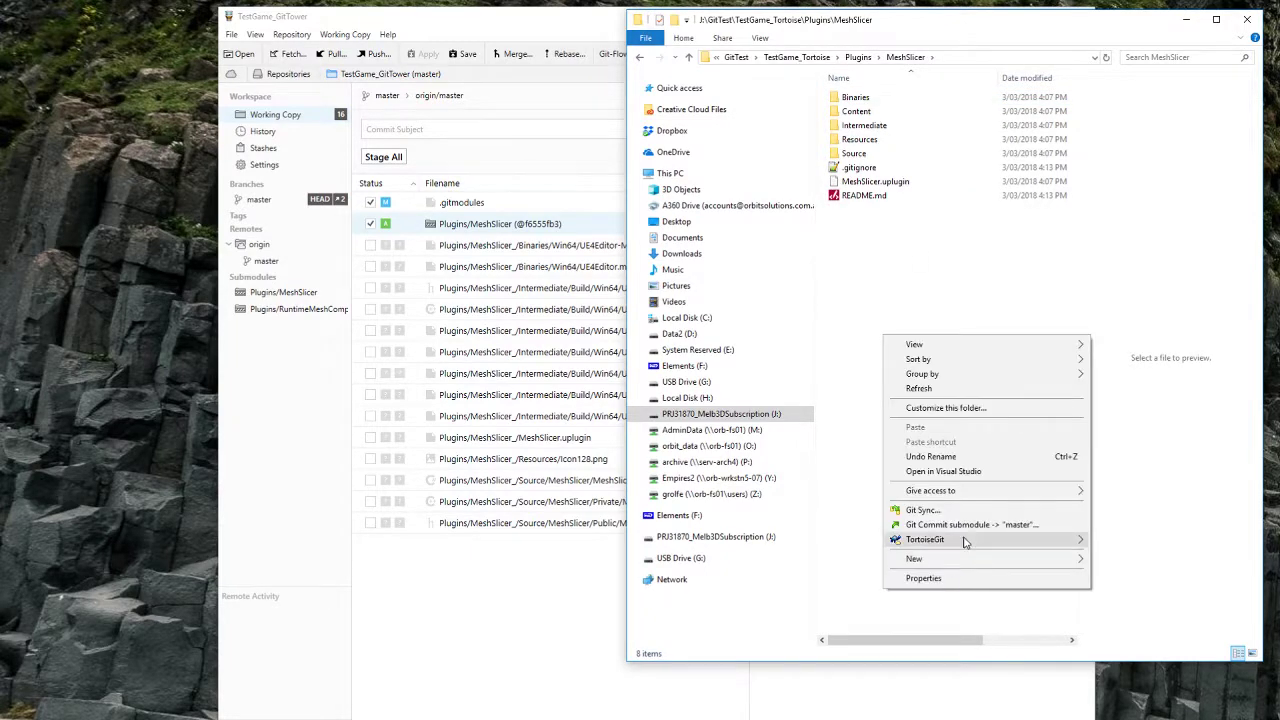
mouse_move(963, 541)
left_click(873, 204)
right_click(858, 237)
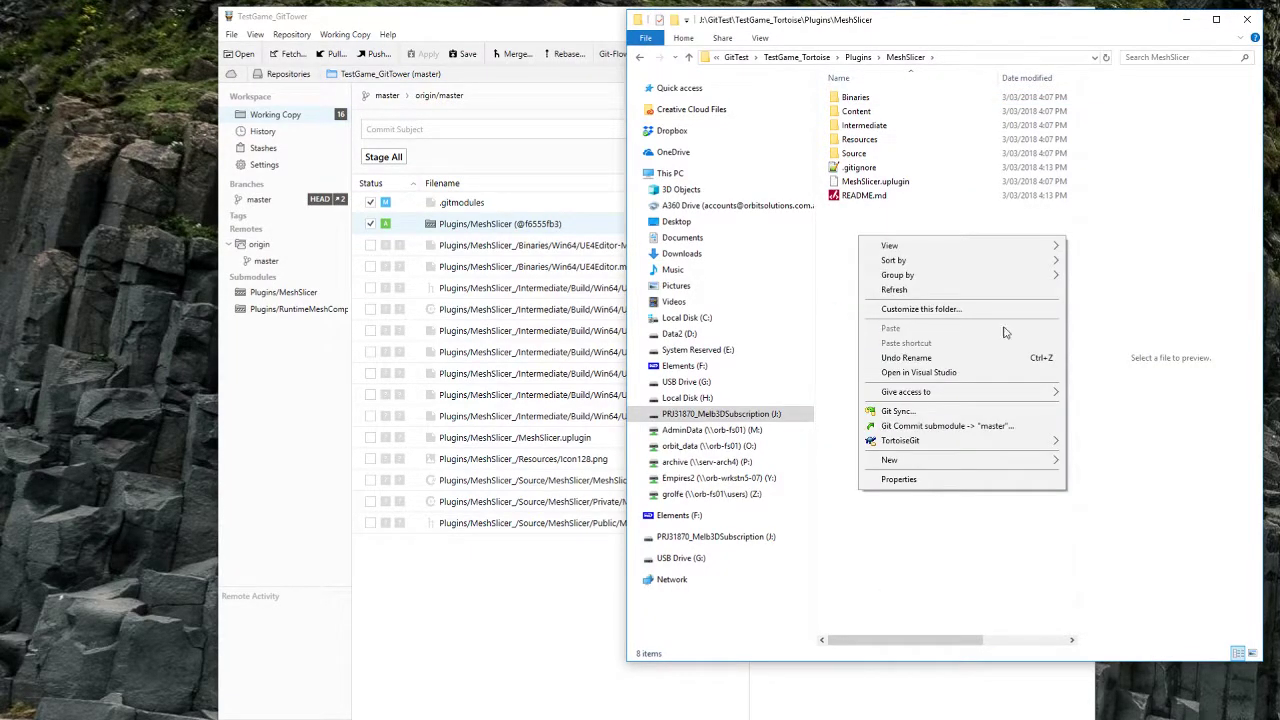
left_click(925, 427)
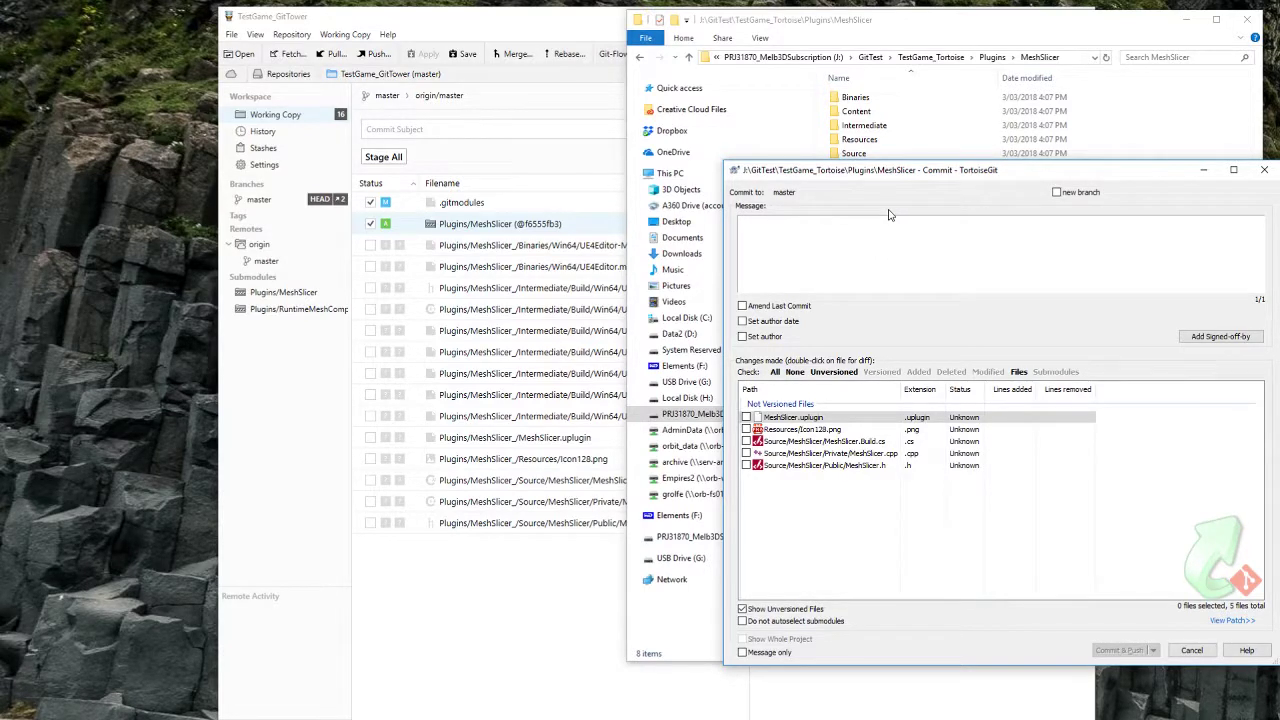
Step: Commit all five MeshSlicer files as 'initial commit' and push 12 objects to origin master
type("initial commit")
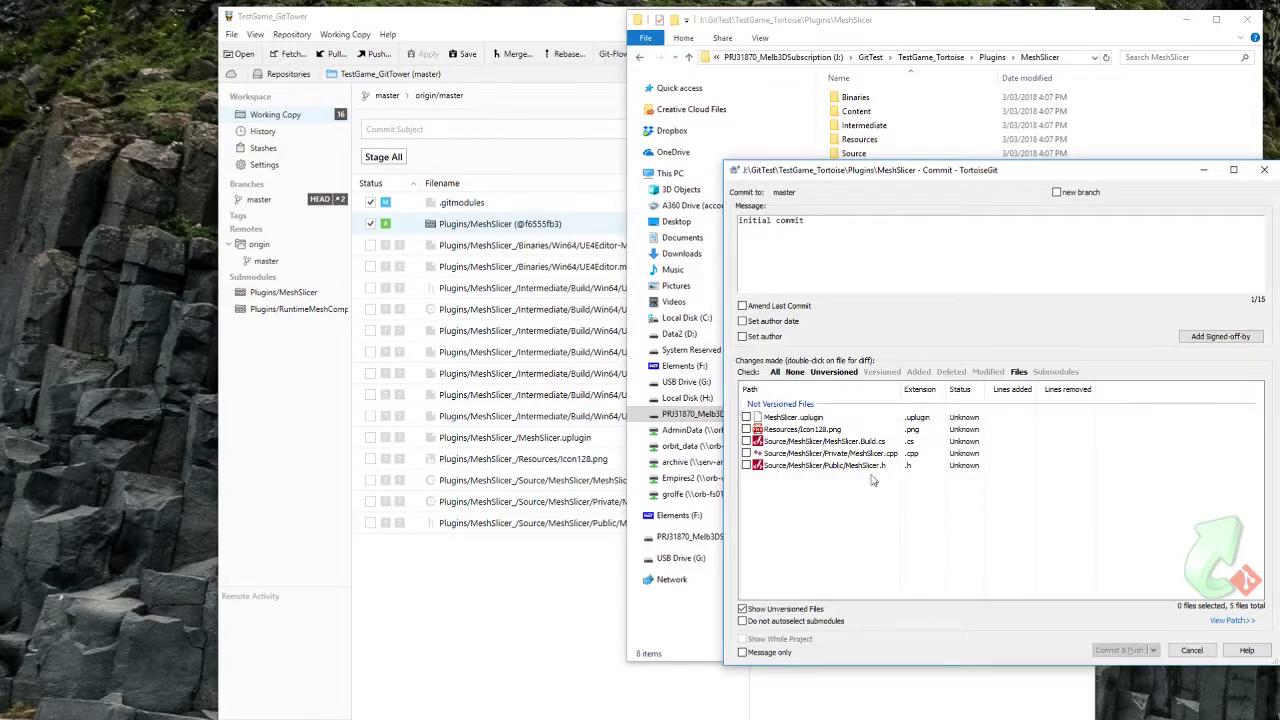
left_click(871, 466)
left_click(793, 418, "shift")
key("space")
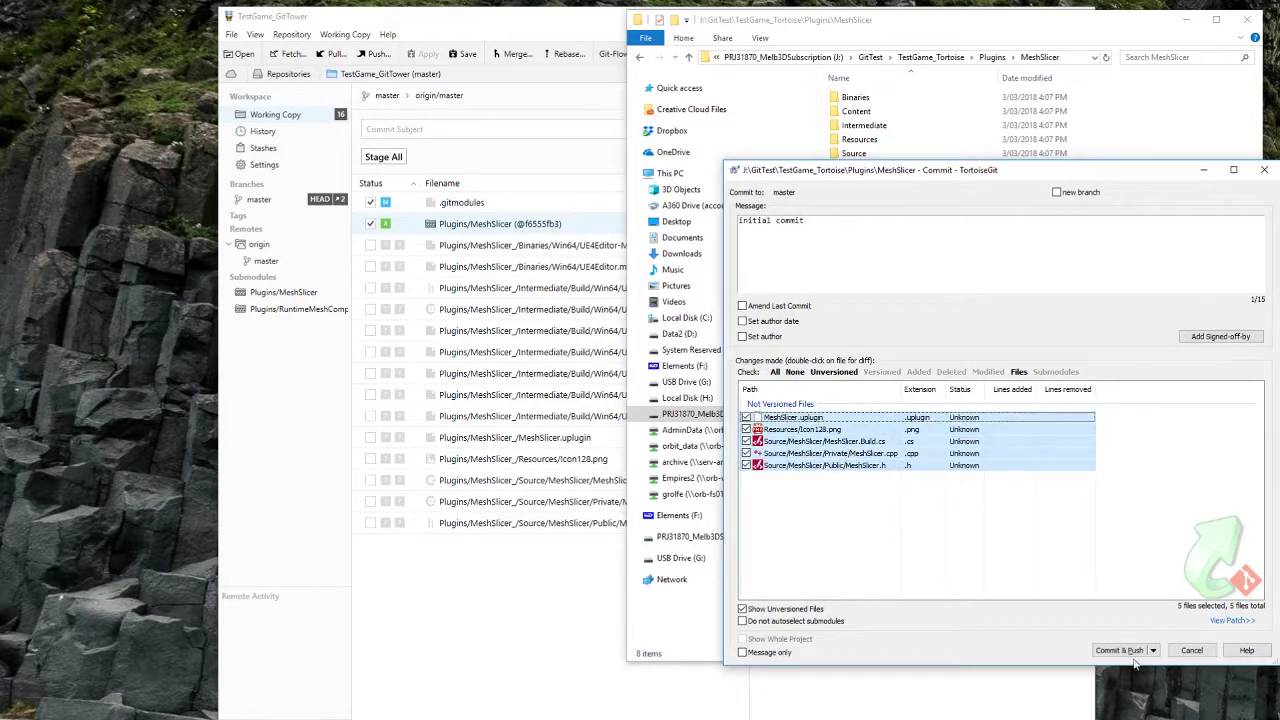
left_click(1120, 650)
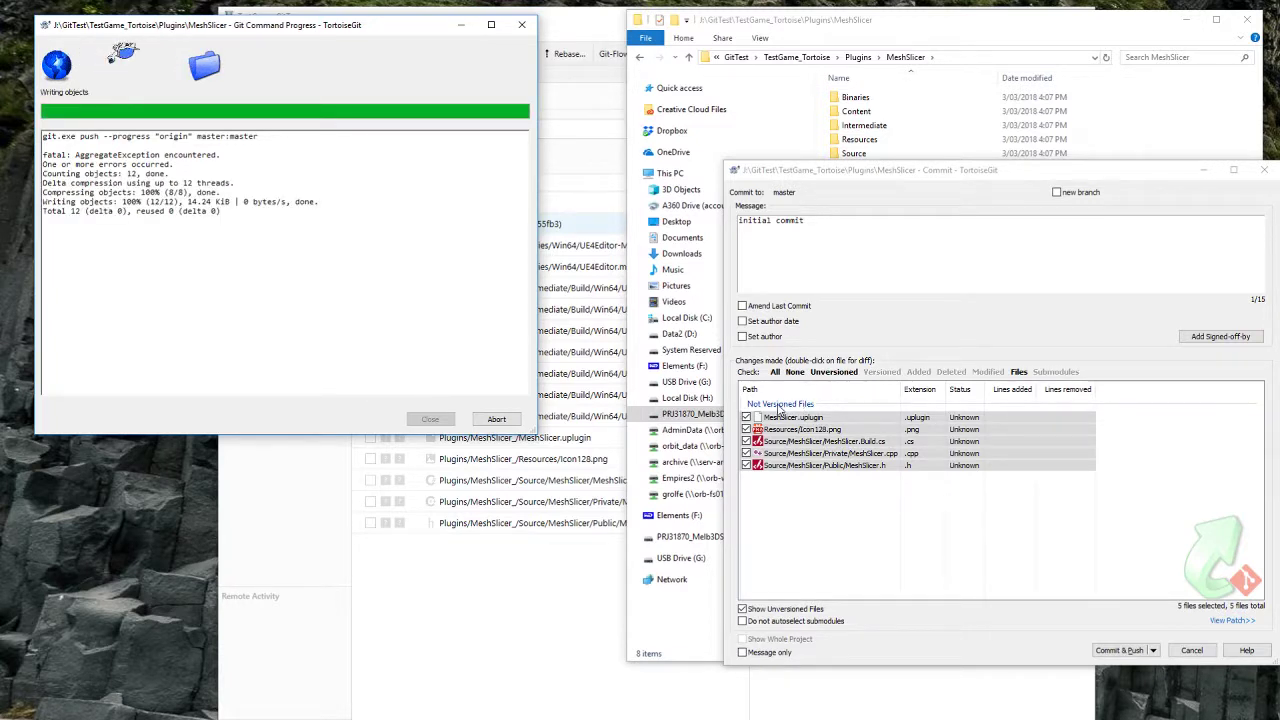
left_click(430, 419)
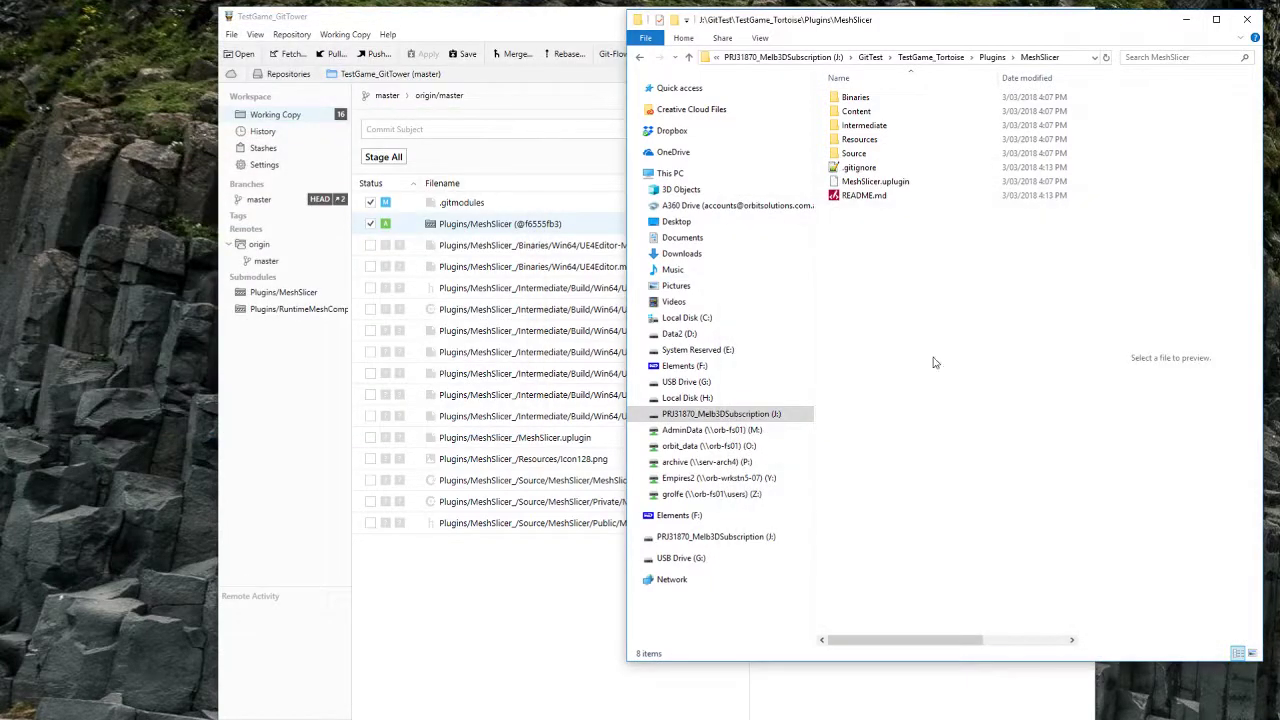
Step: Return to TestGame_Tortoise and open Git Sync for the repository
left_click(640, 62)
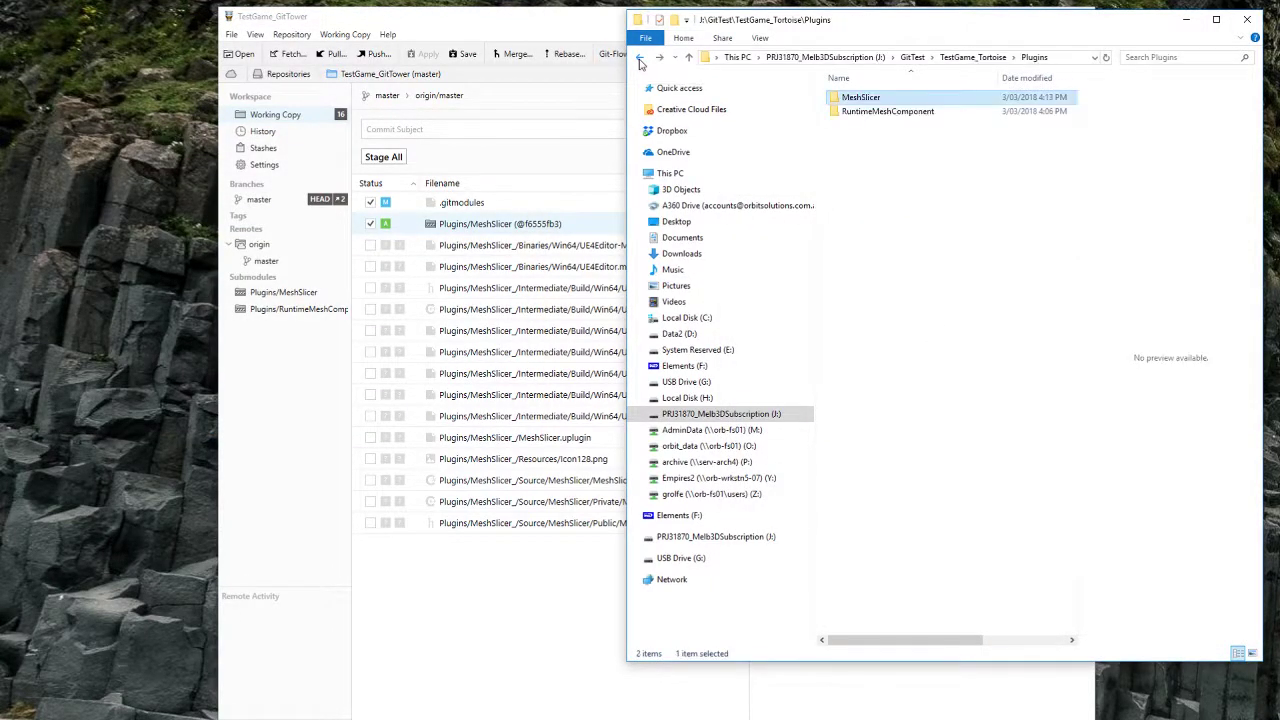
left_click(640, 62)
left_click(876, 266)
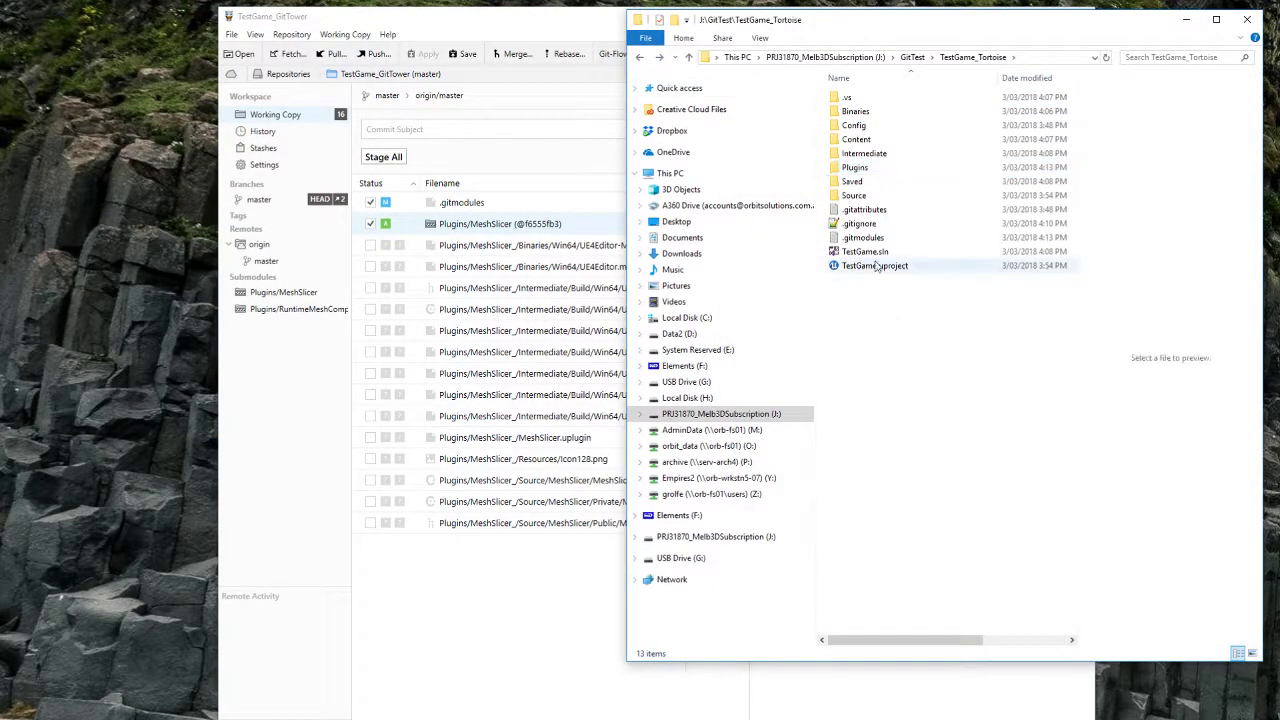
right_click(920, 330)
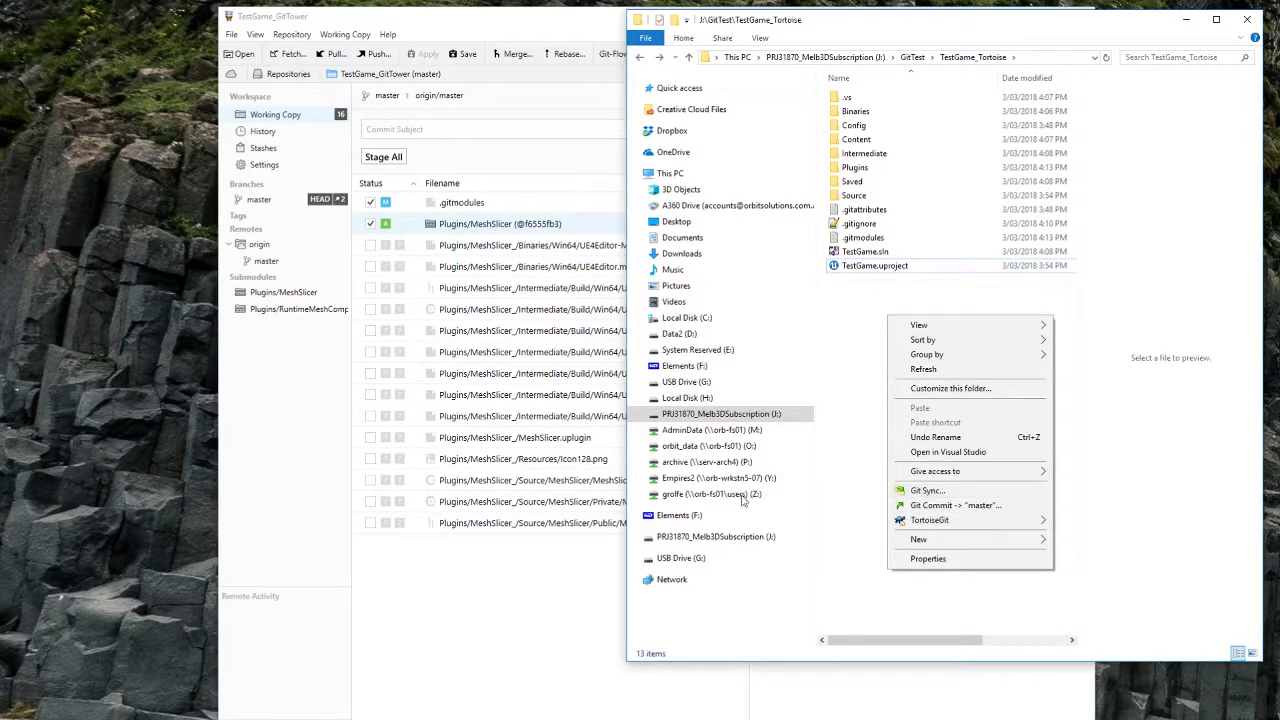
left_click(860, 301)
right_click(860, 301)
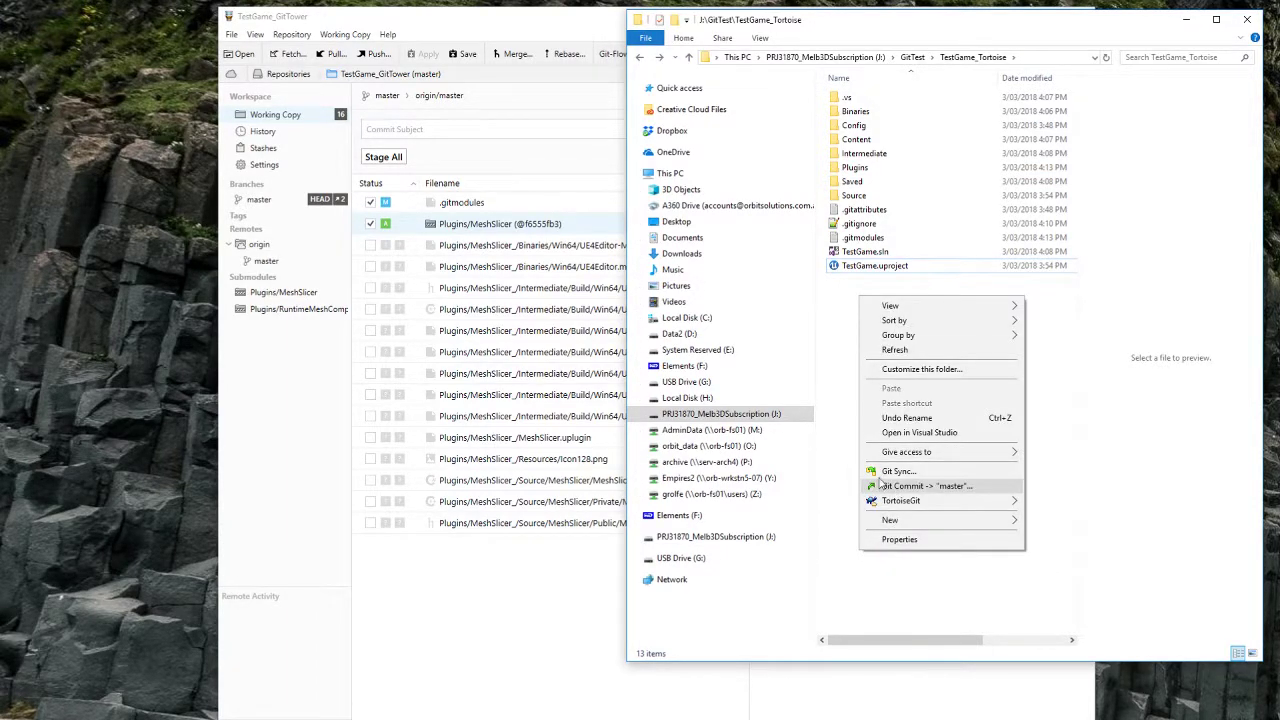
left_click(907, 477)
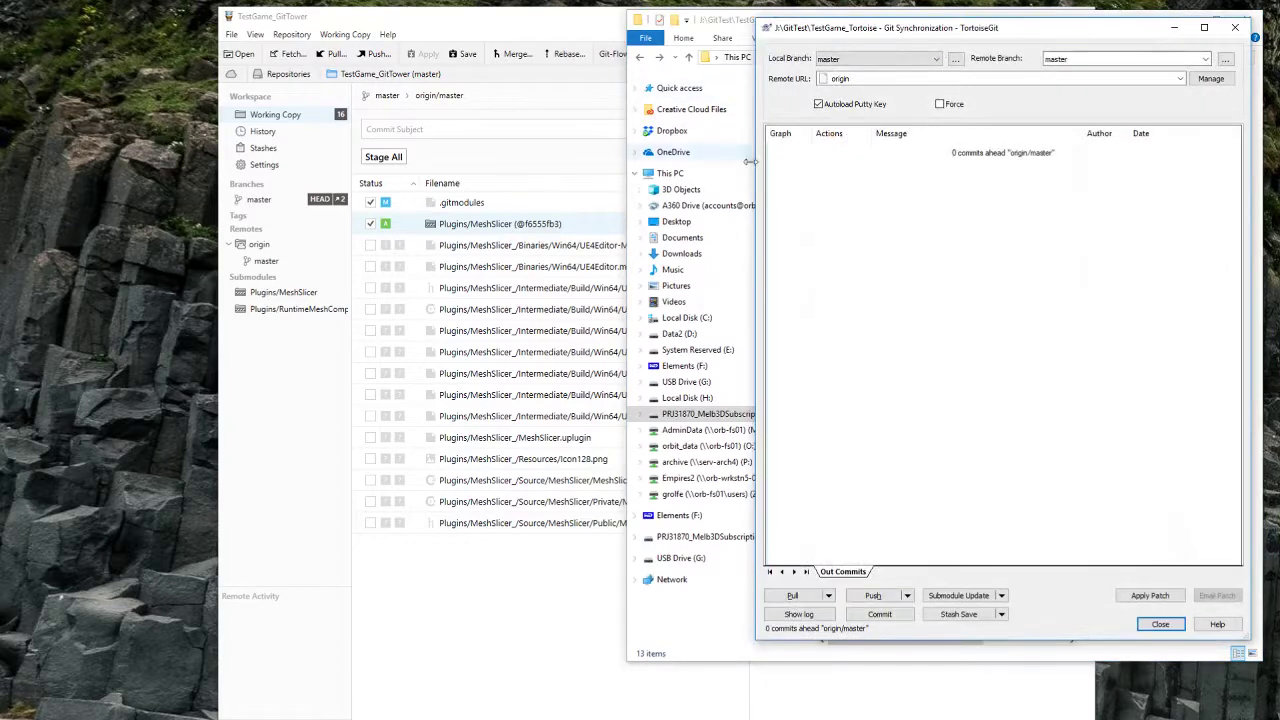
left_click_drag(864, 30, 897, 284)
left_click(941, 40)
Step: Pull from origin in Git Sync, which fails with an AggregateException, then close it
right_click(886, 391)
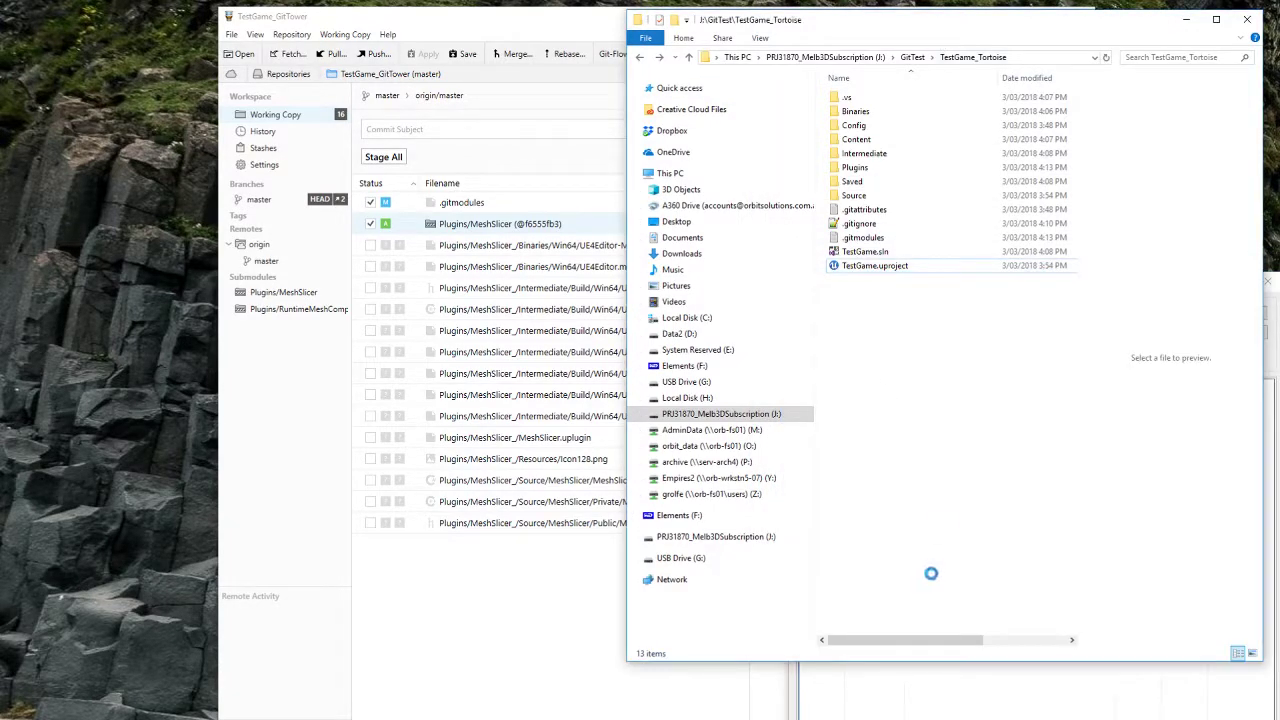
mouse_move(960, 572)
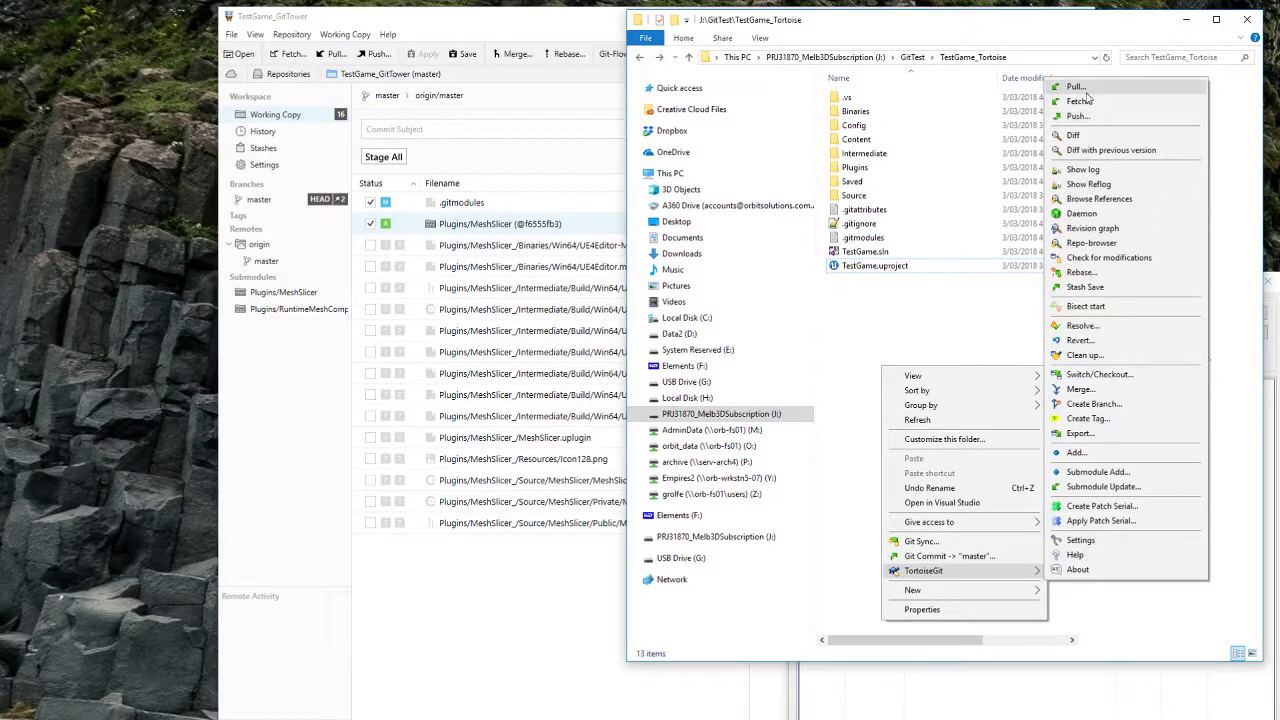
left_click(1063, 684)
left_click_drag(978, 280, 943, 72)
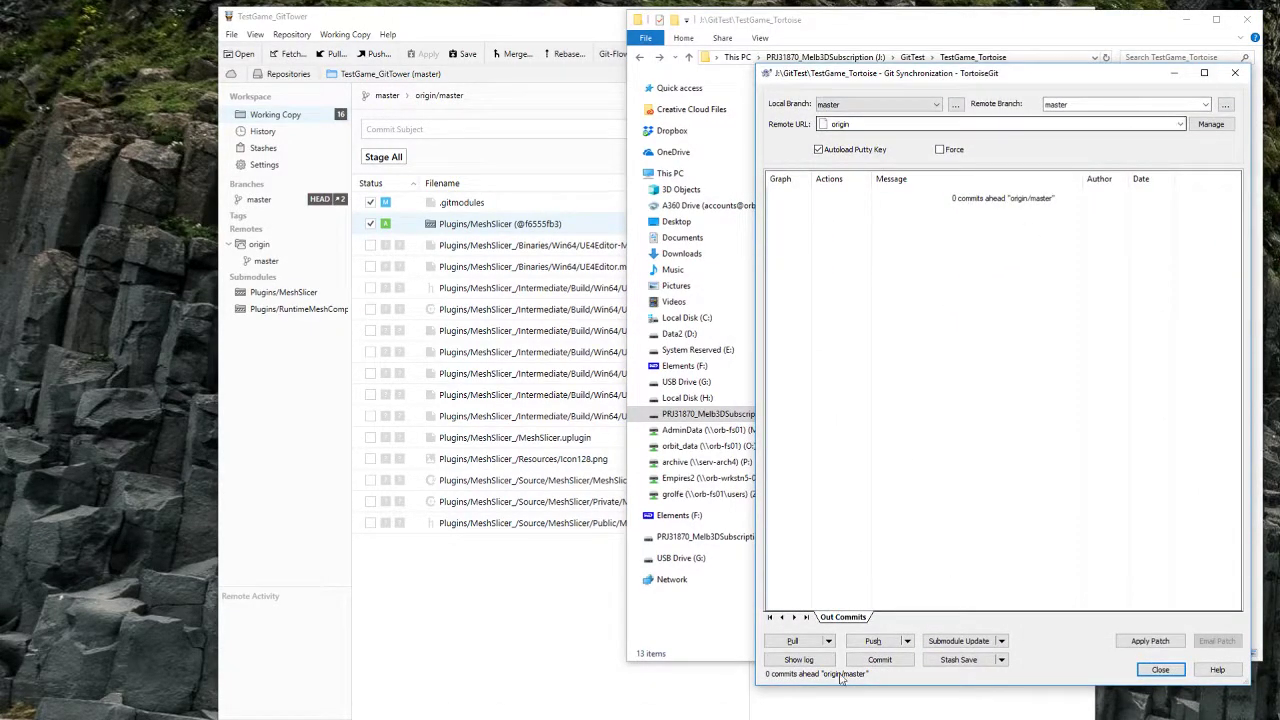
left_click(792, 642)
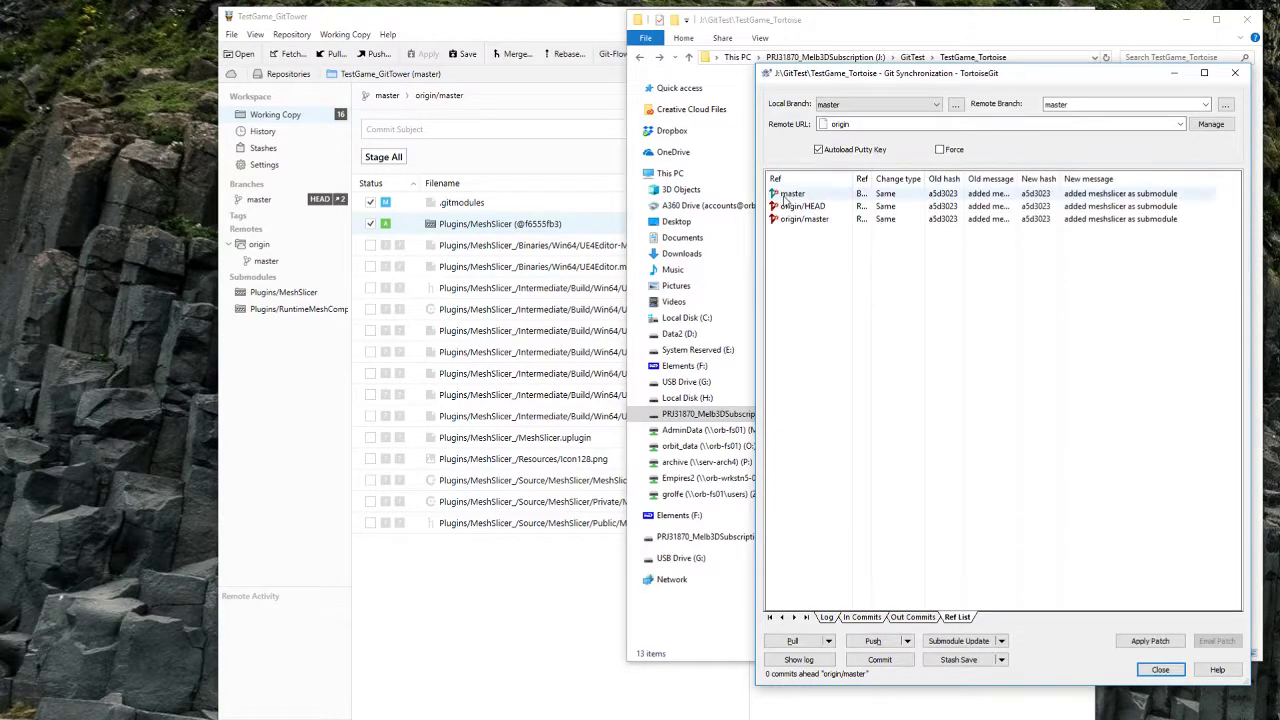
left_click(1160, 669)
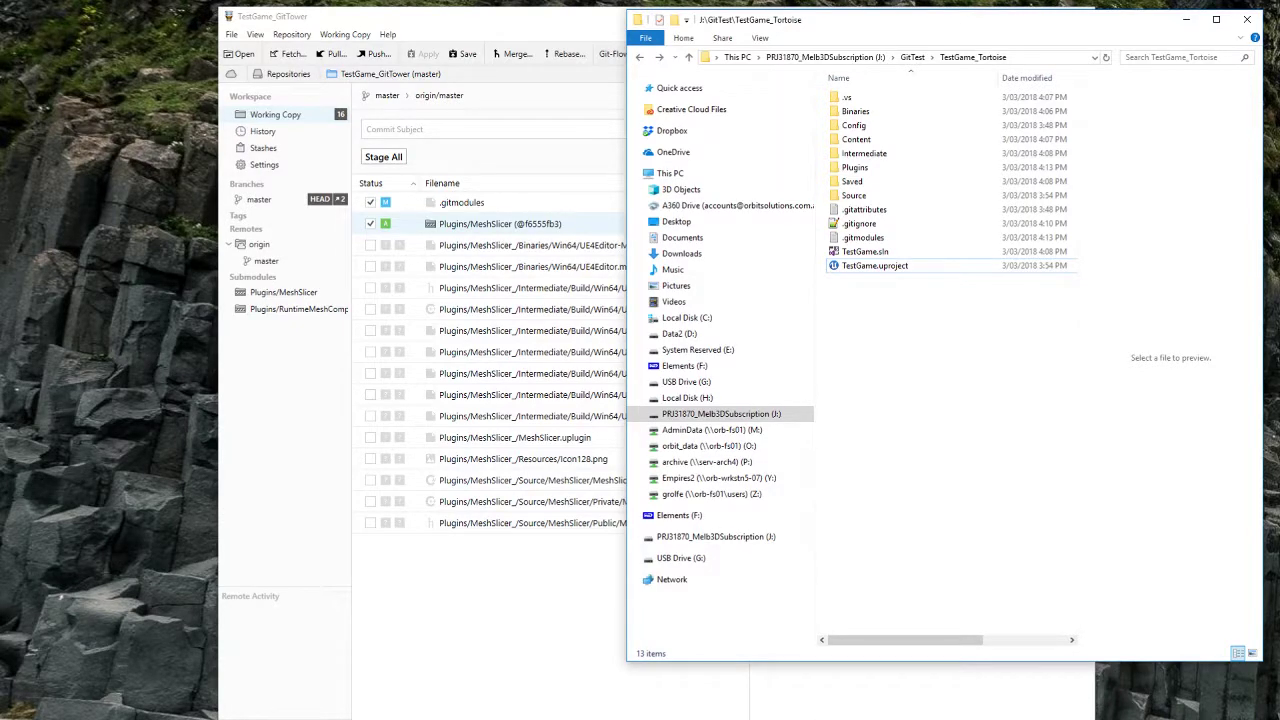
Step: Switch to Sourcetree, expand local branches, and look at master's actions without running any
key("alt+Tab")
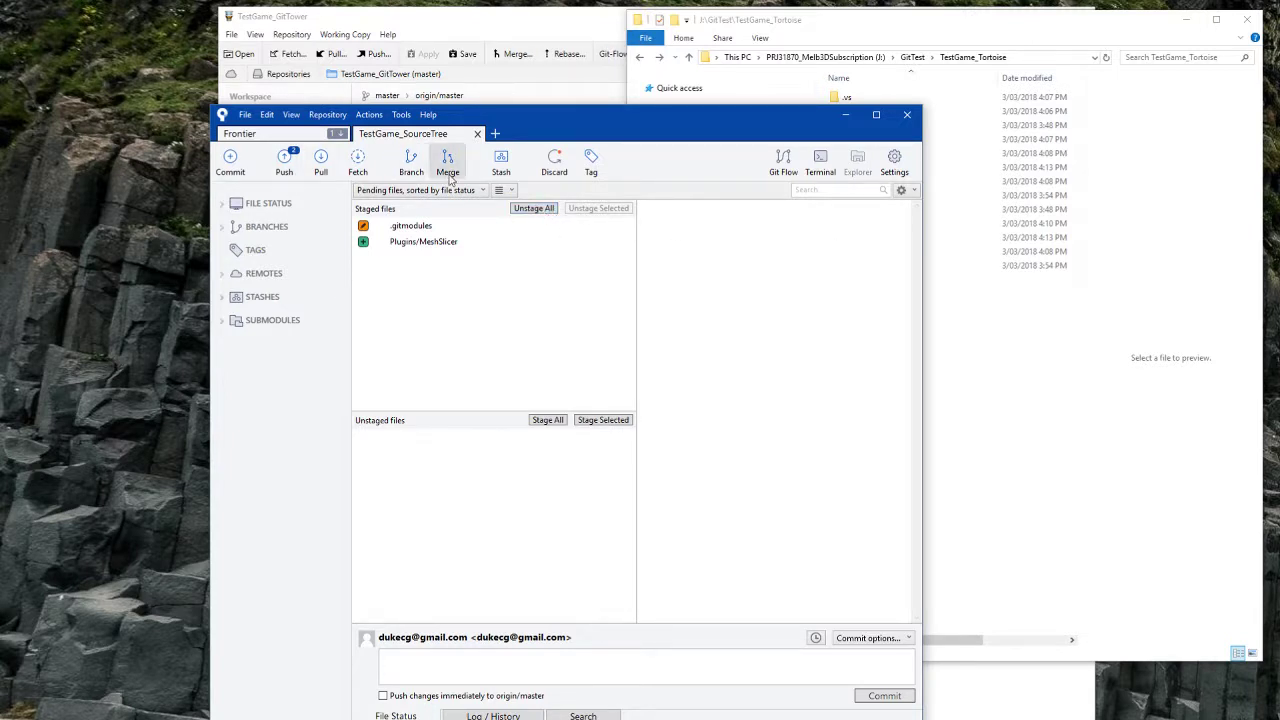
left_click(222, 229)
right_click(258, 246)
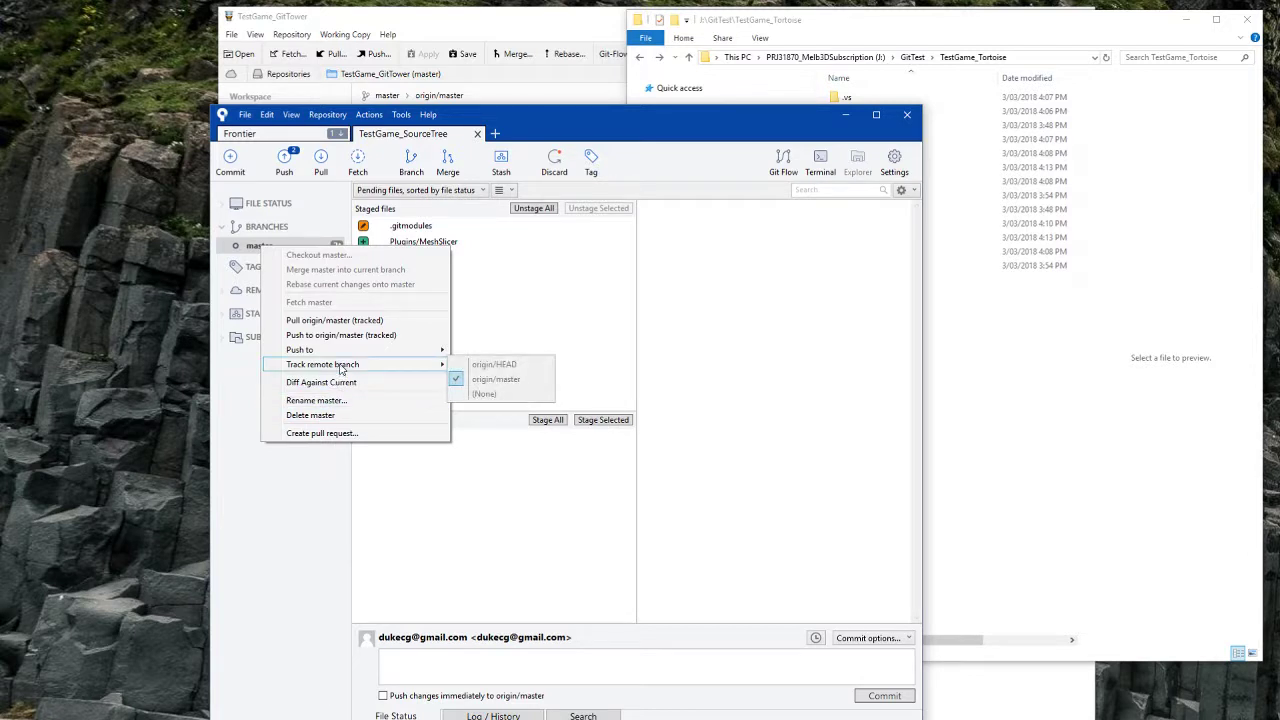
mouse_move(340, 352)
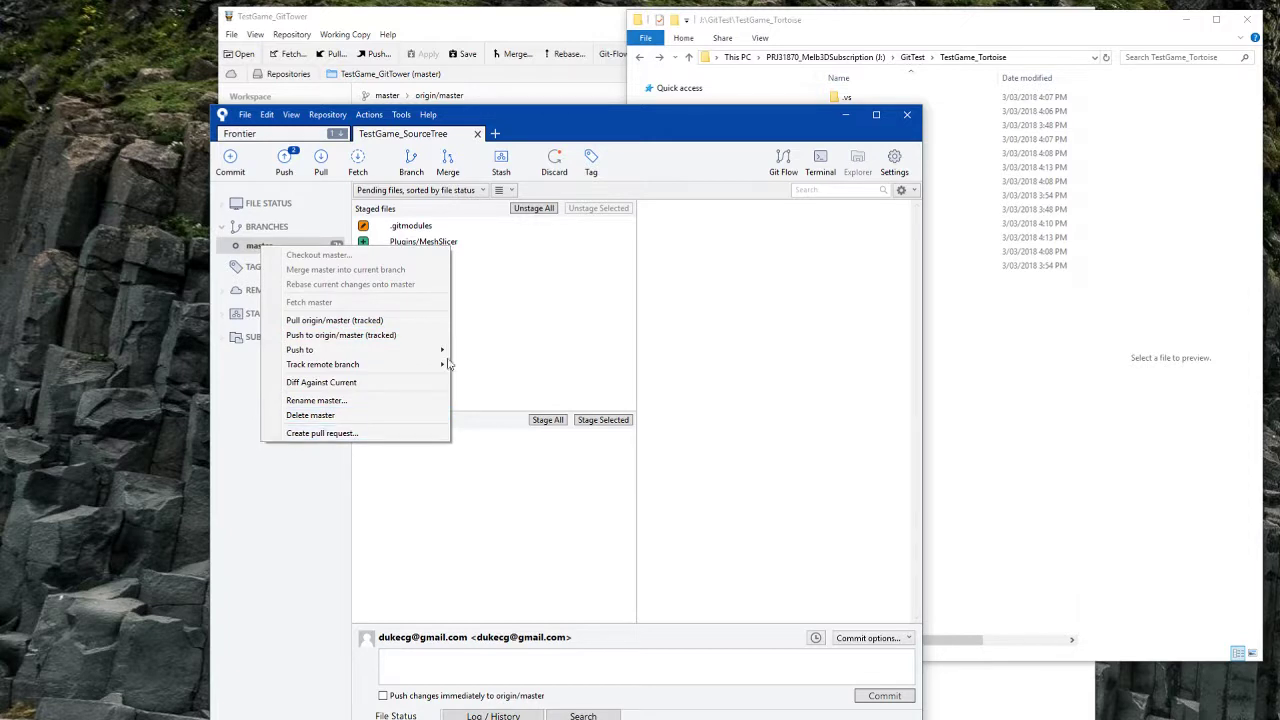
left_click(535, 319)
Step: Try checking out origin/master, cancel after the 'branch already exists' error, and view master's latest commit
left_click(228, 292)
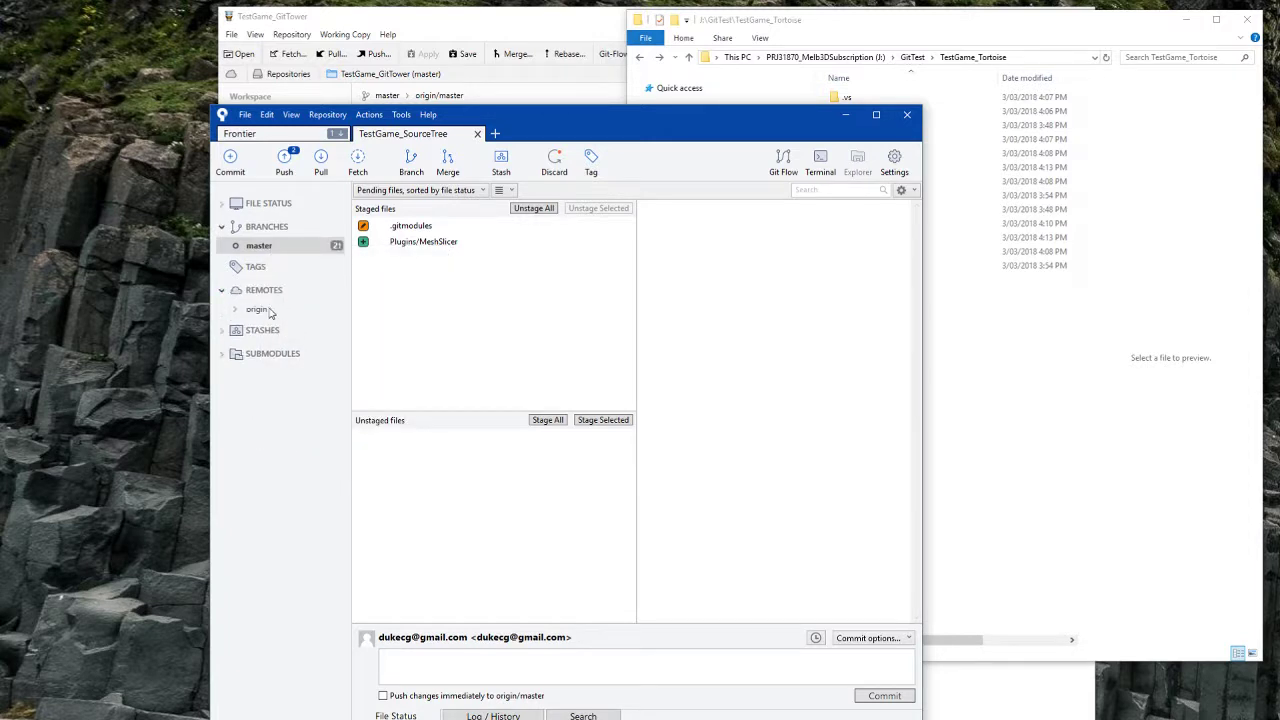
left_click(236, 310)
right_click(280, 346)
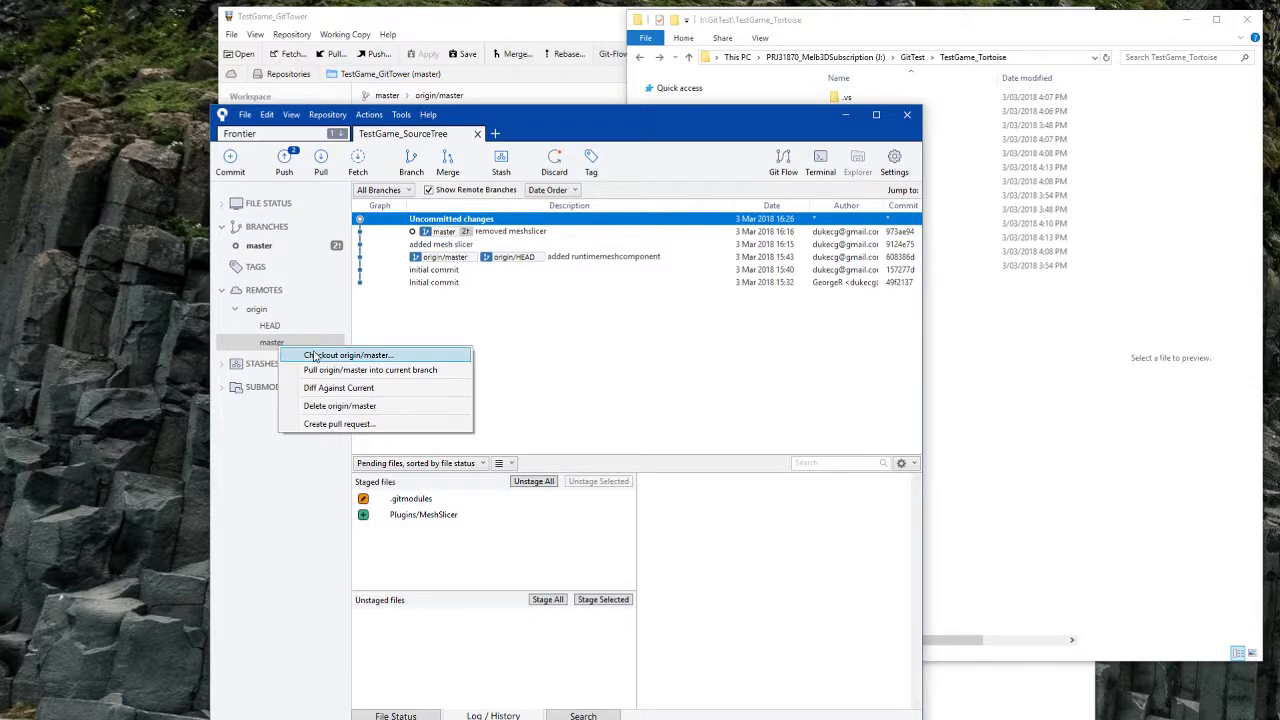
left_click(313, 355)
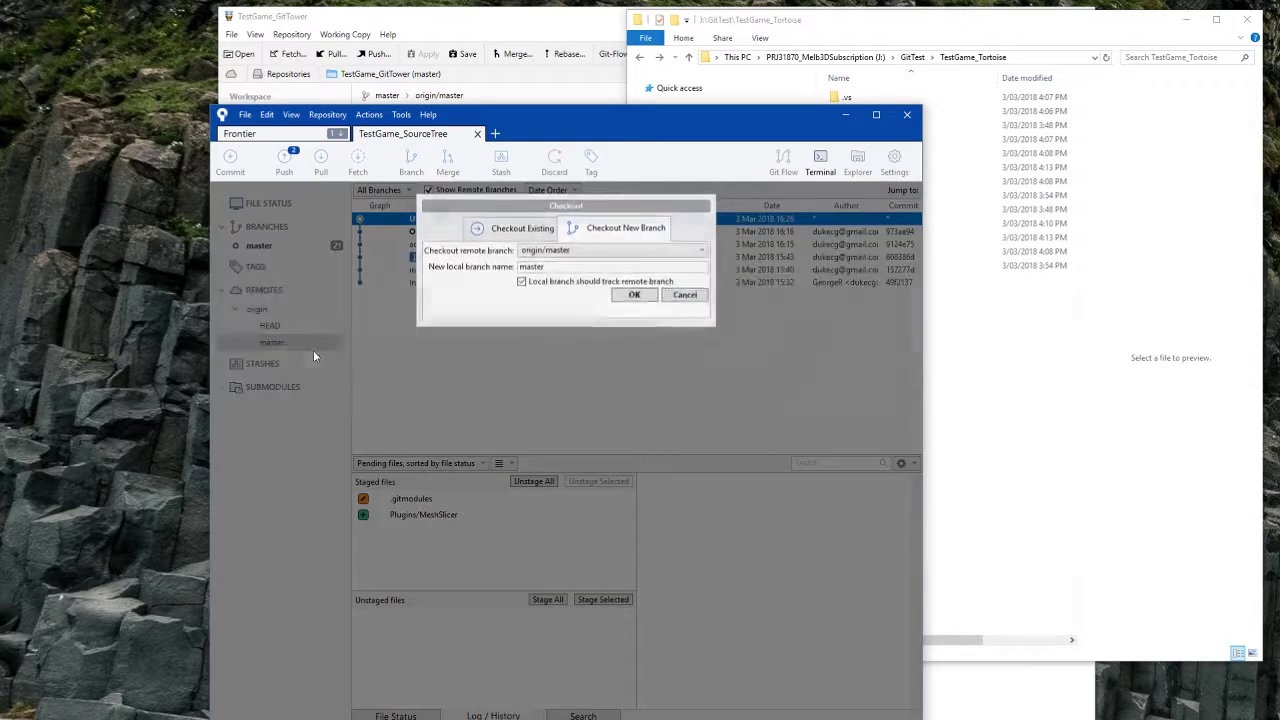
left_click(630, 297)
left_click(872, 296)
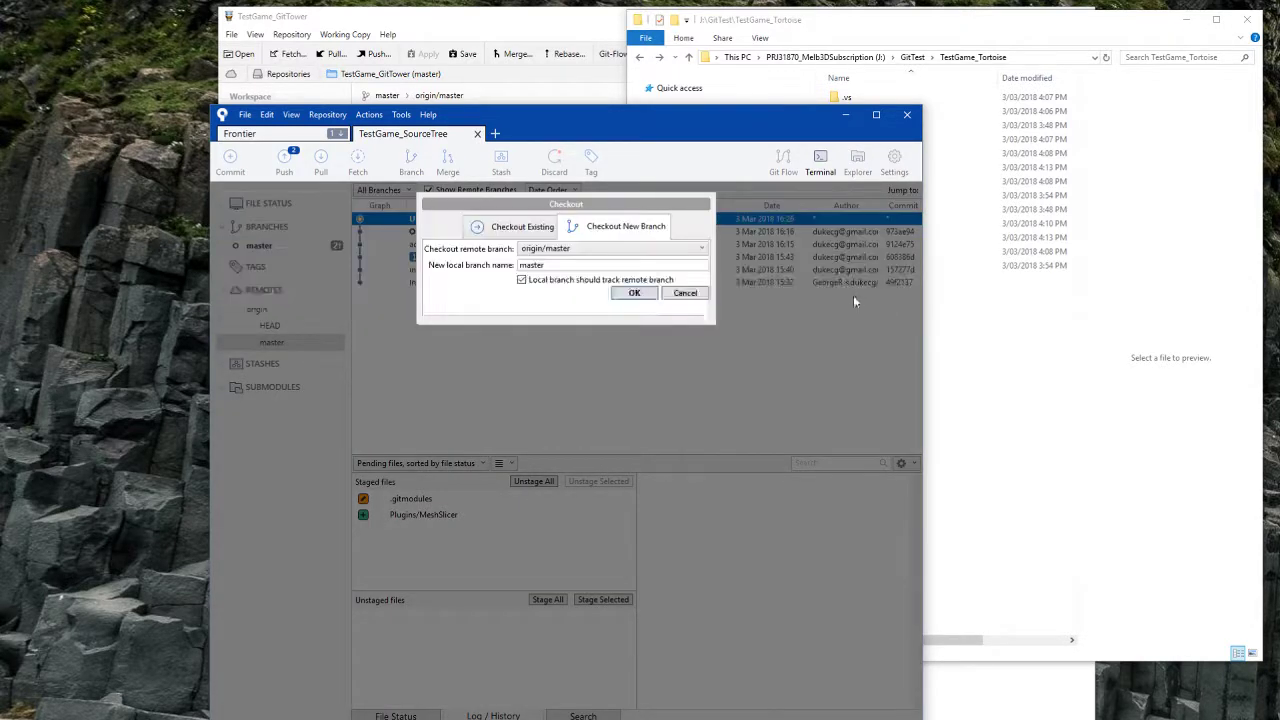
left_click(688, 292)
right_click(284, 327)
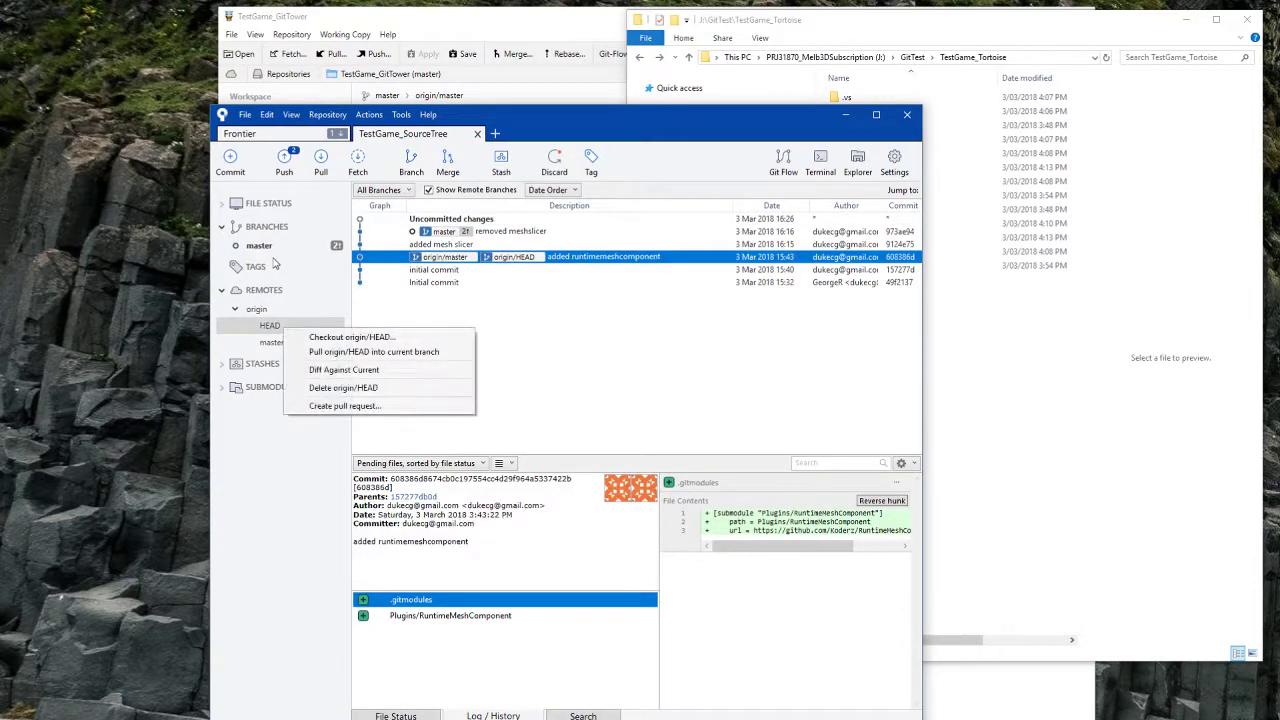
left_click(274, 251)
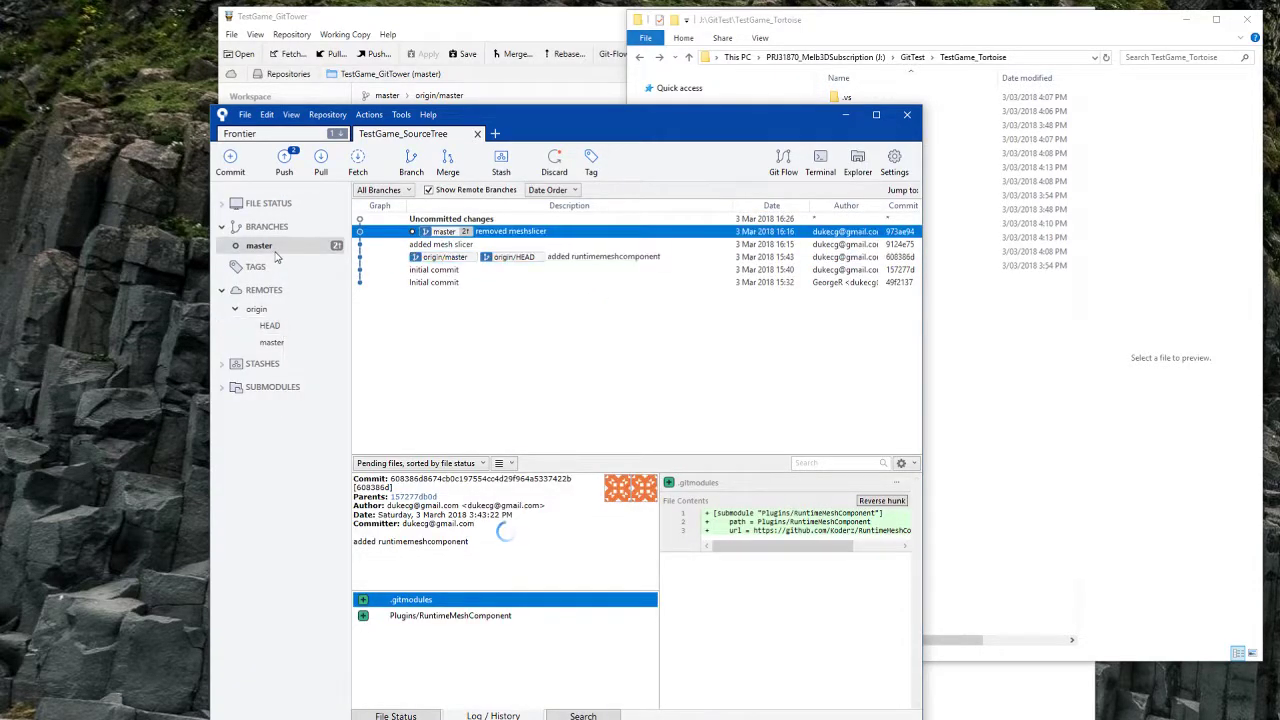
Step: Push master to origin and read the full output's rejection error and hint lines
left_click(284, 172)
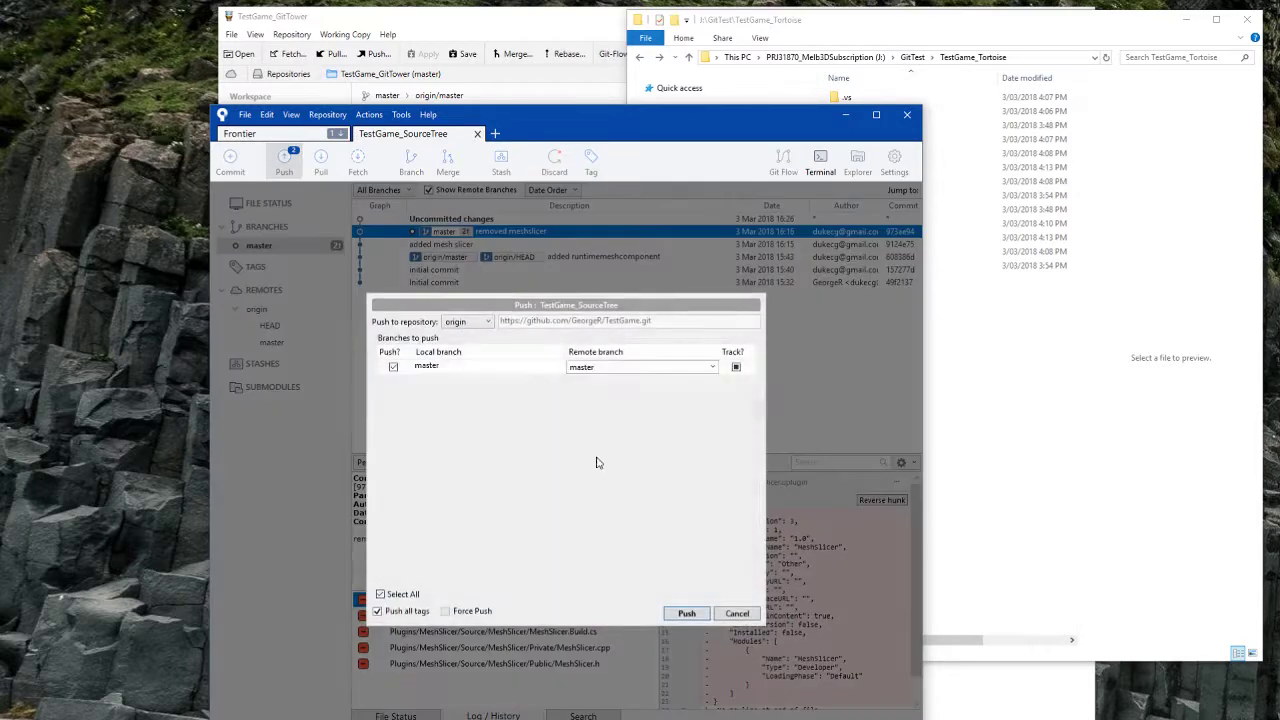
left_click(680, 611)
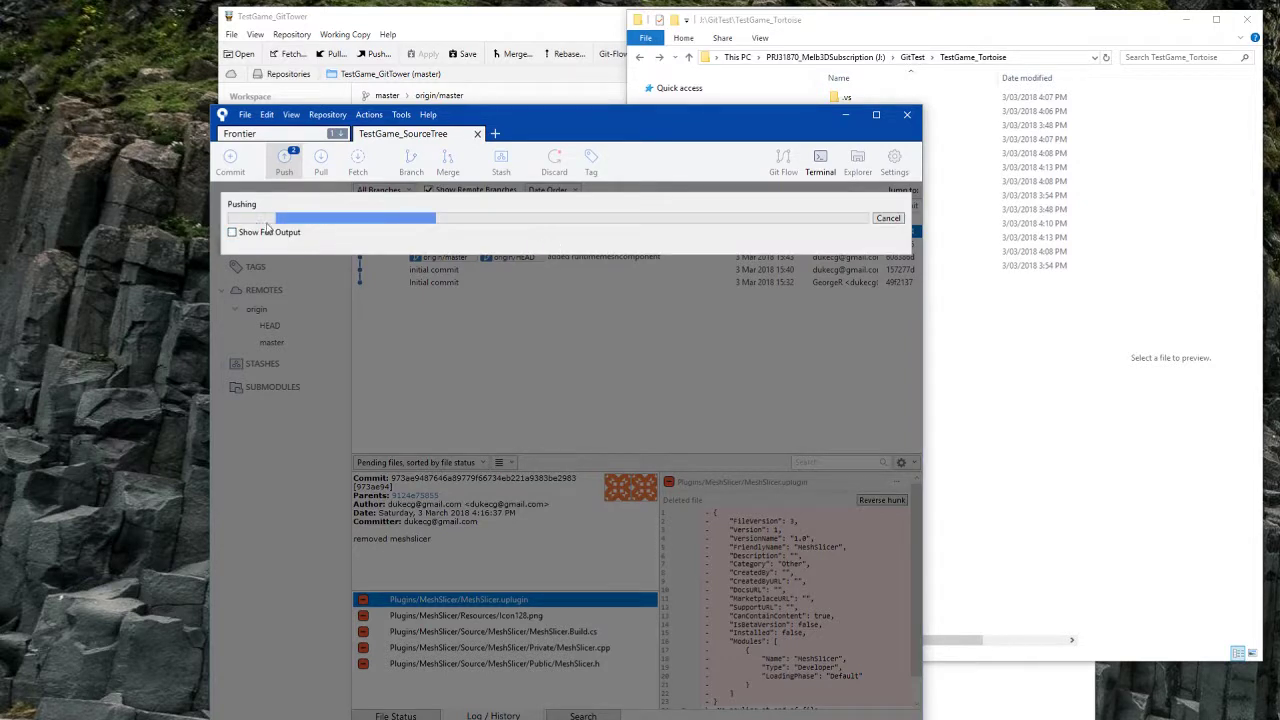
left_click(242, 234)
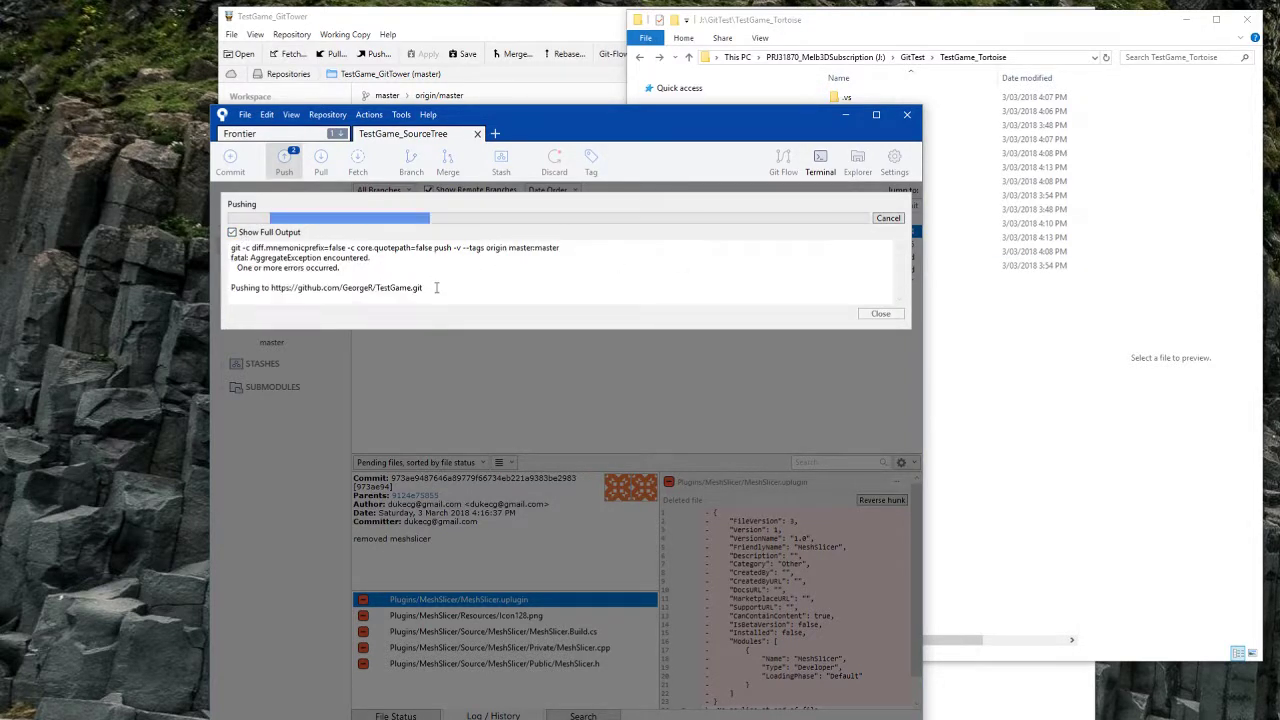
left_click_drag(428, 291, 207, 236)
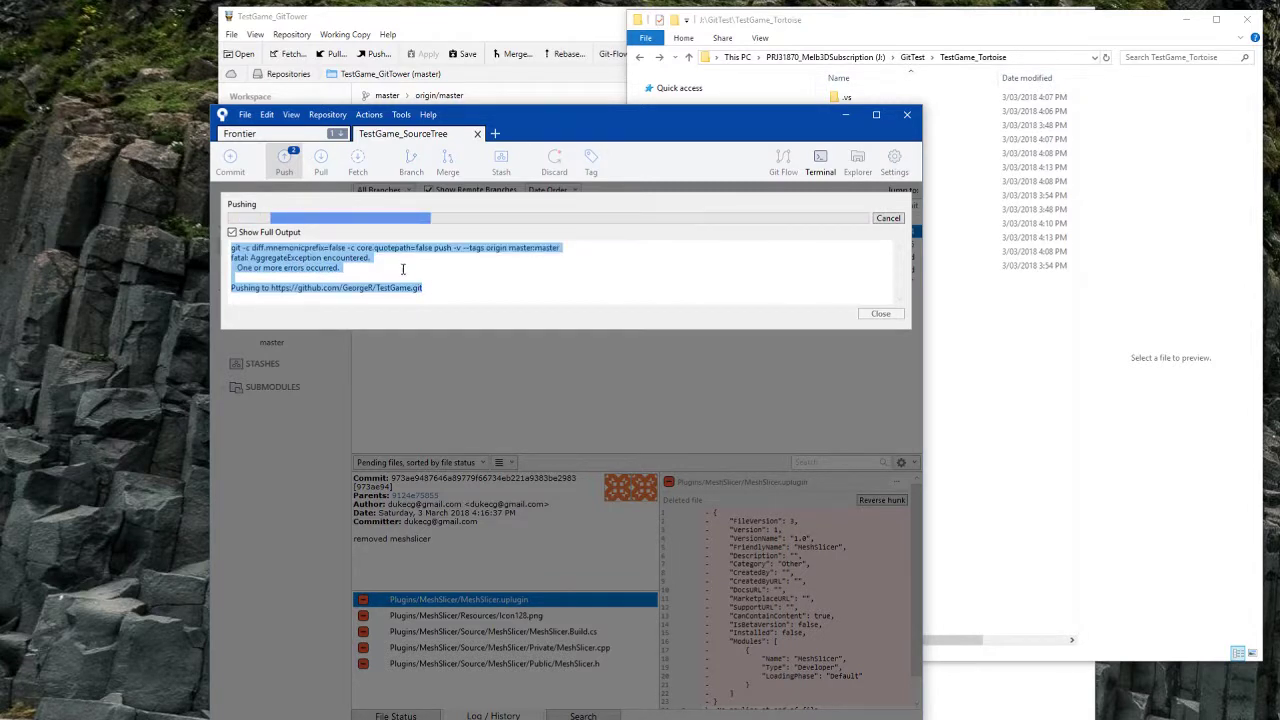
left_click_drag(446, 288, 165, 243)
left_click(358, 269)
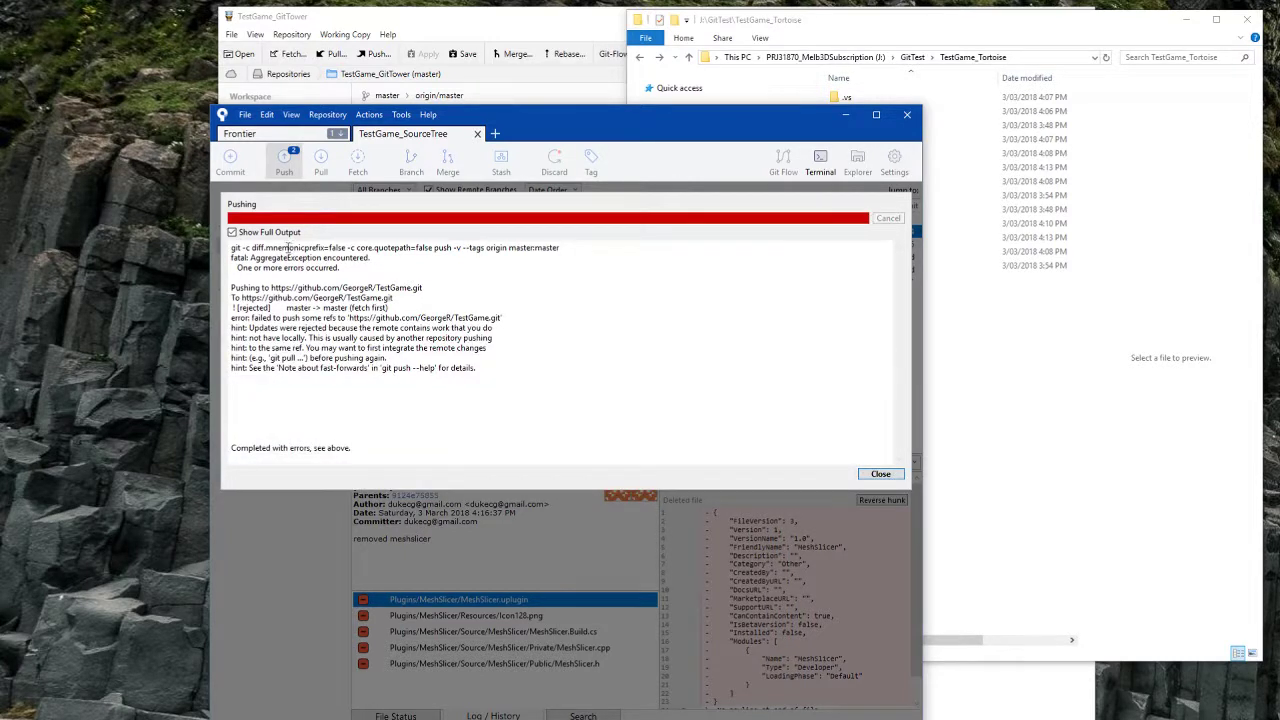
left_click_drag(243, 317, 660, 405)
left_click(661, 391)
Step: Pull origin master, merging in .gitmodules and the Plugins/MeshSlicer submodule, with full output shown
left_click(880, 475)
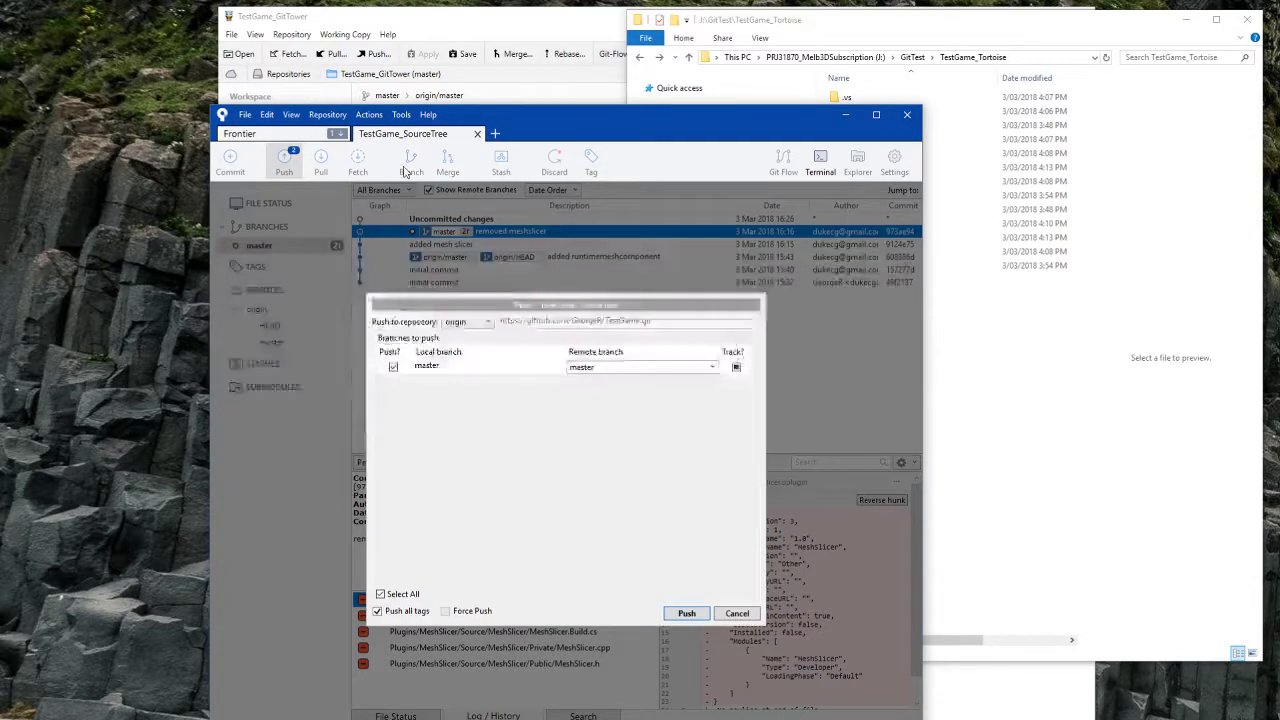
left_click(321, 162)
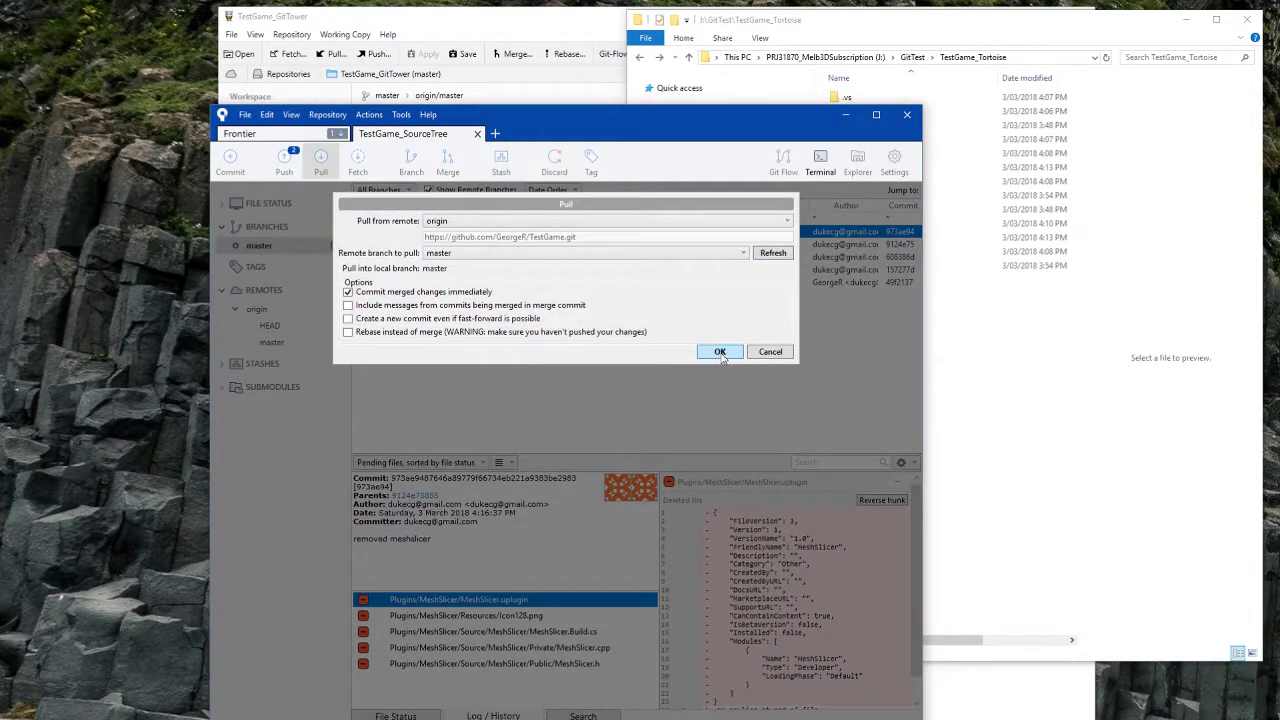
left_click(720, 352)
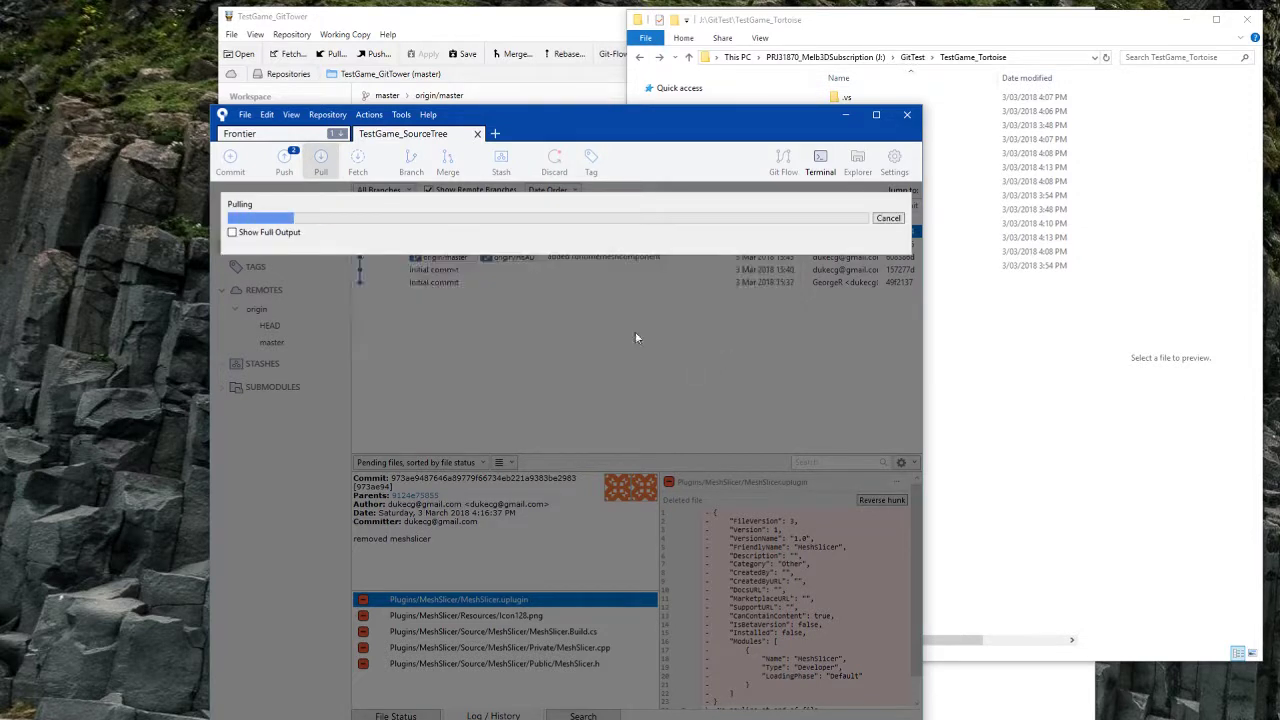
left_click(233, 232)
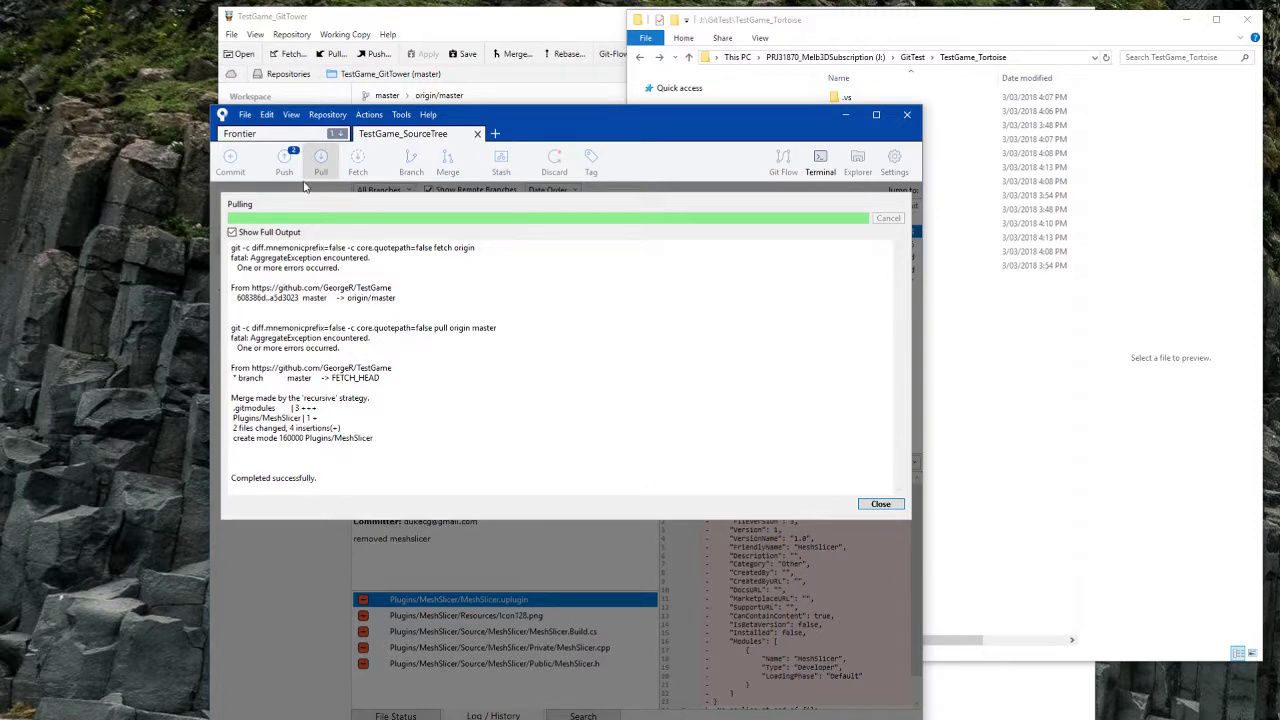
left_click(880, 504)
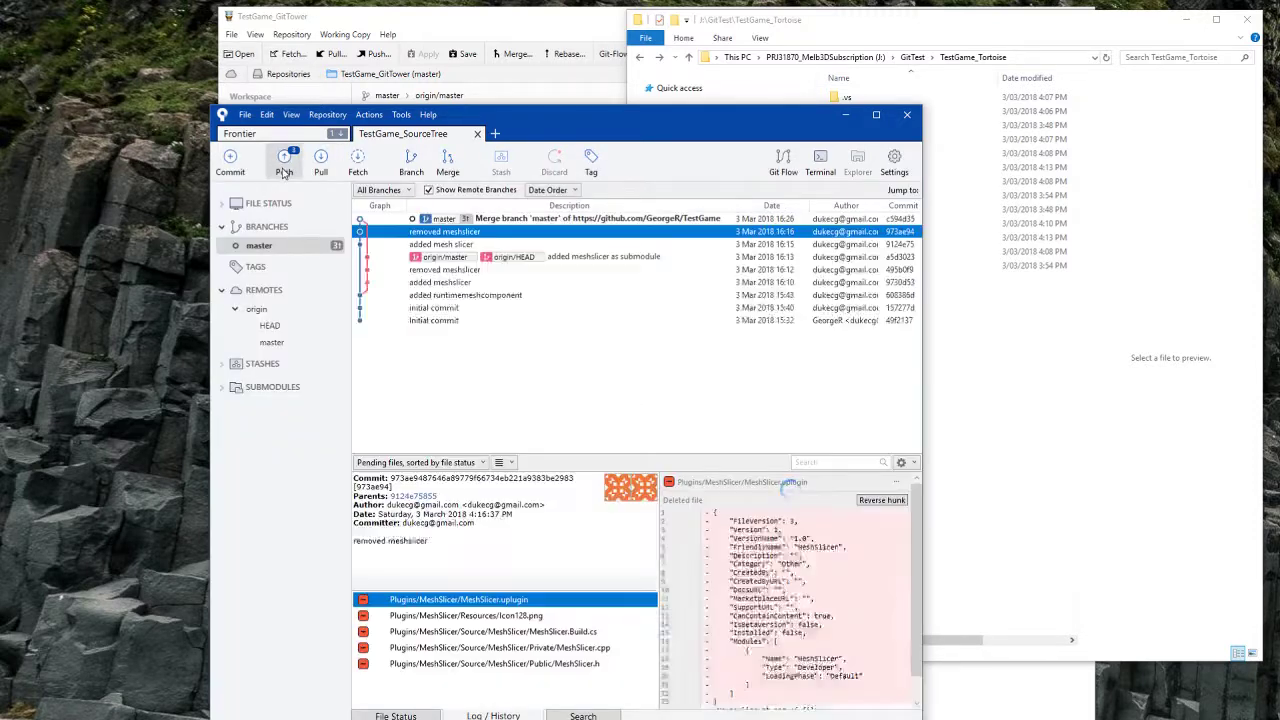
Step: Push the merged master to origin, inspect the merge commit's changes, and minimize Sourcetree
left_click(285, 163)
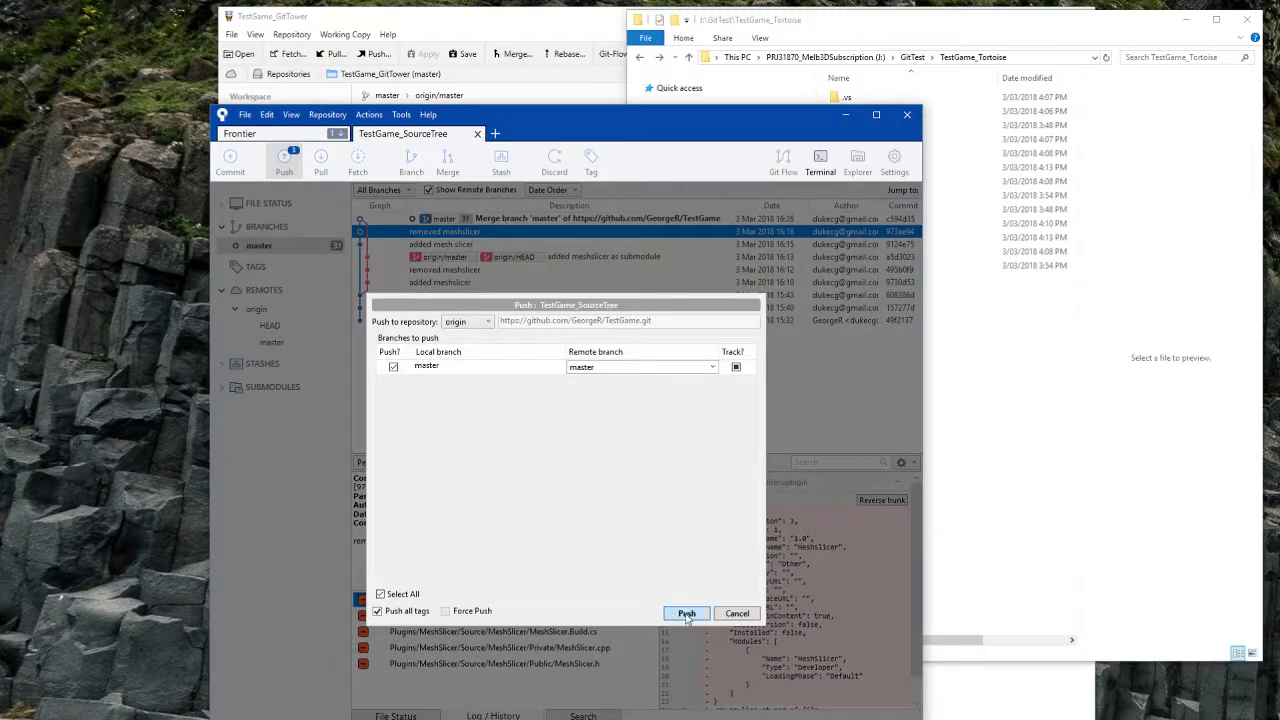
left_click(686, 614)
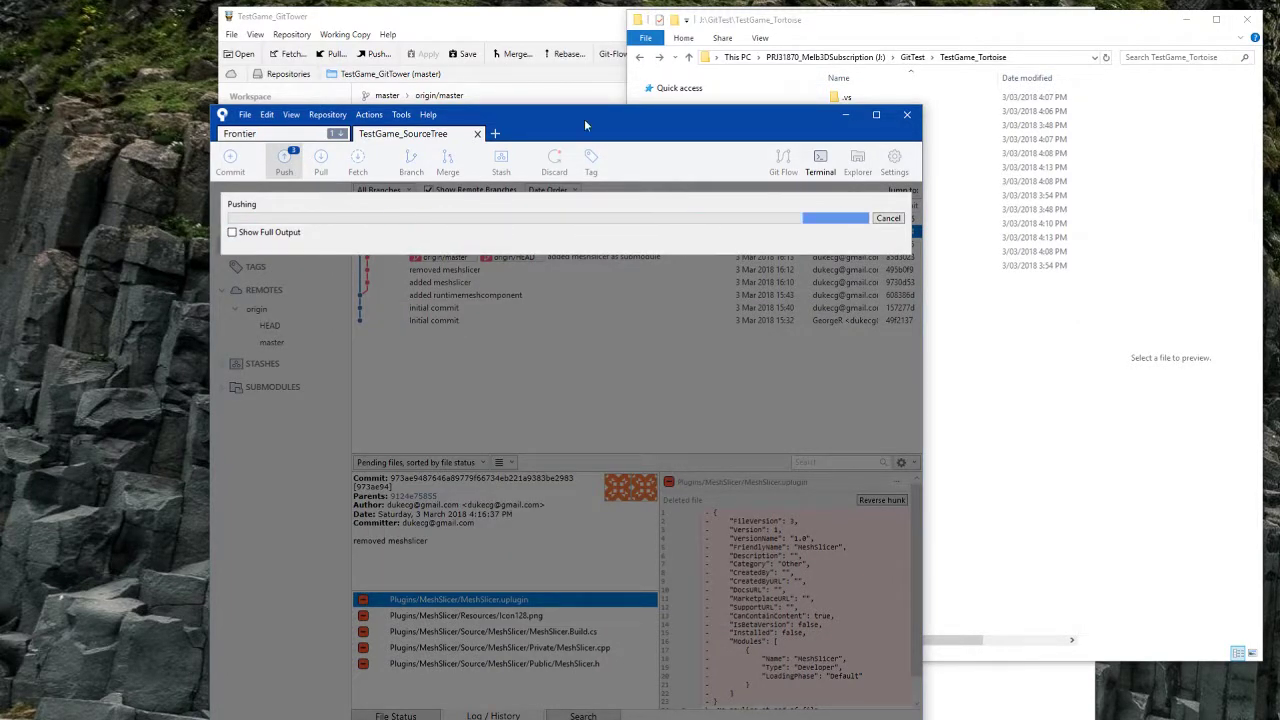
left_click_drag(584, 119, 556, 81)
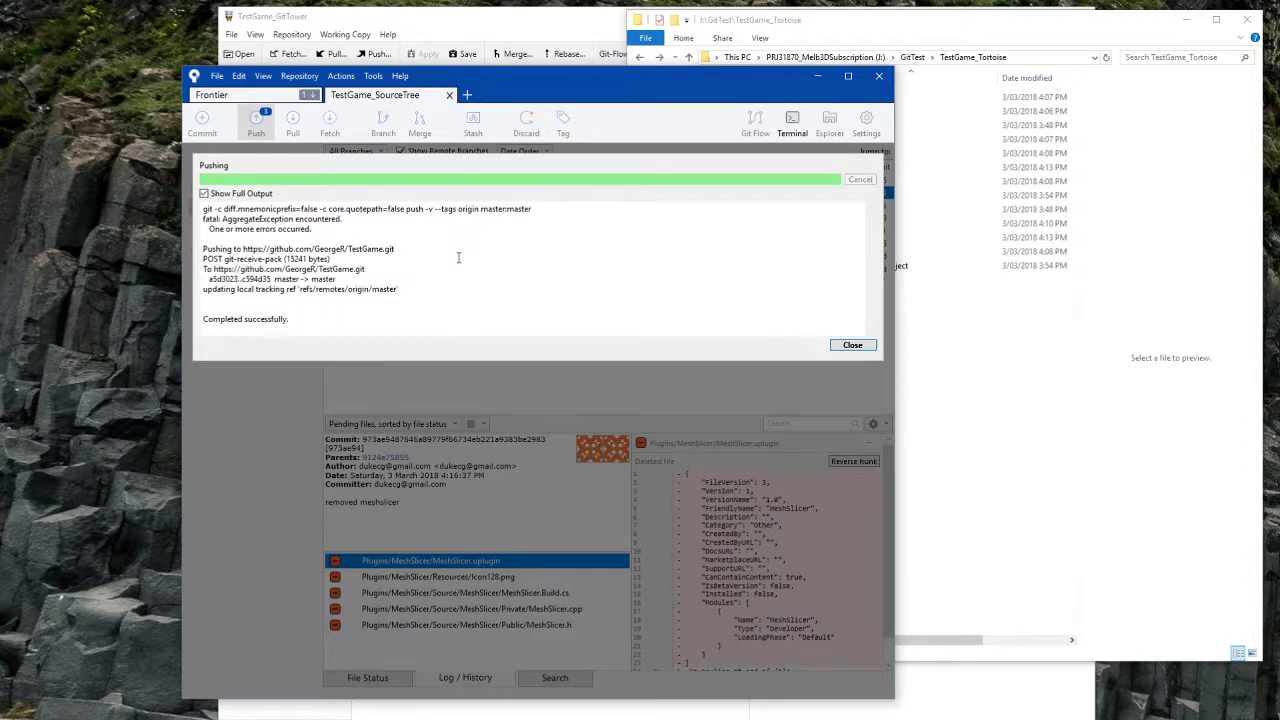
left_click(852, 345)
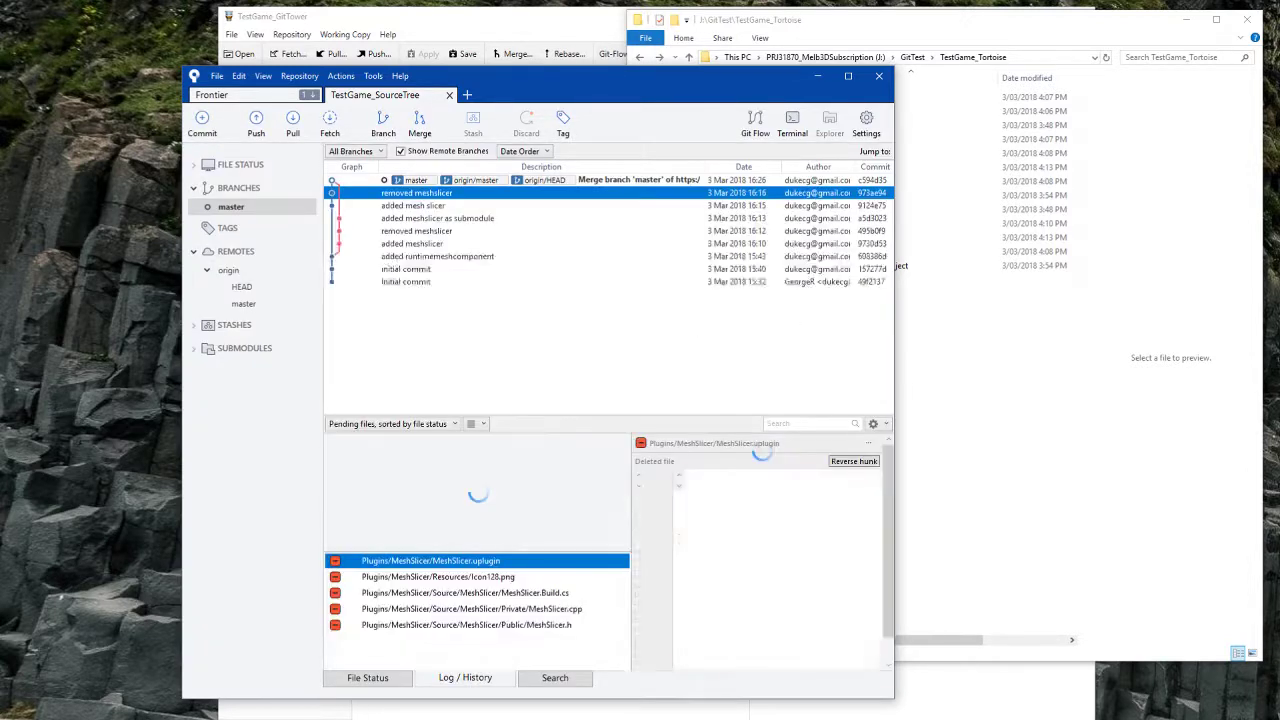
left_click(613, 182)
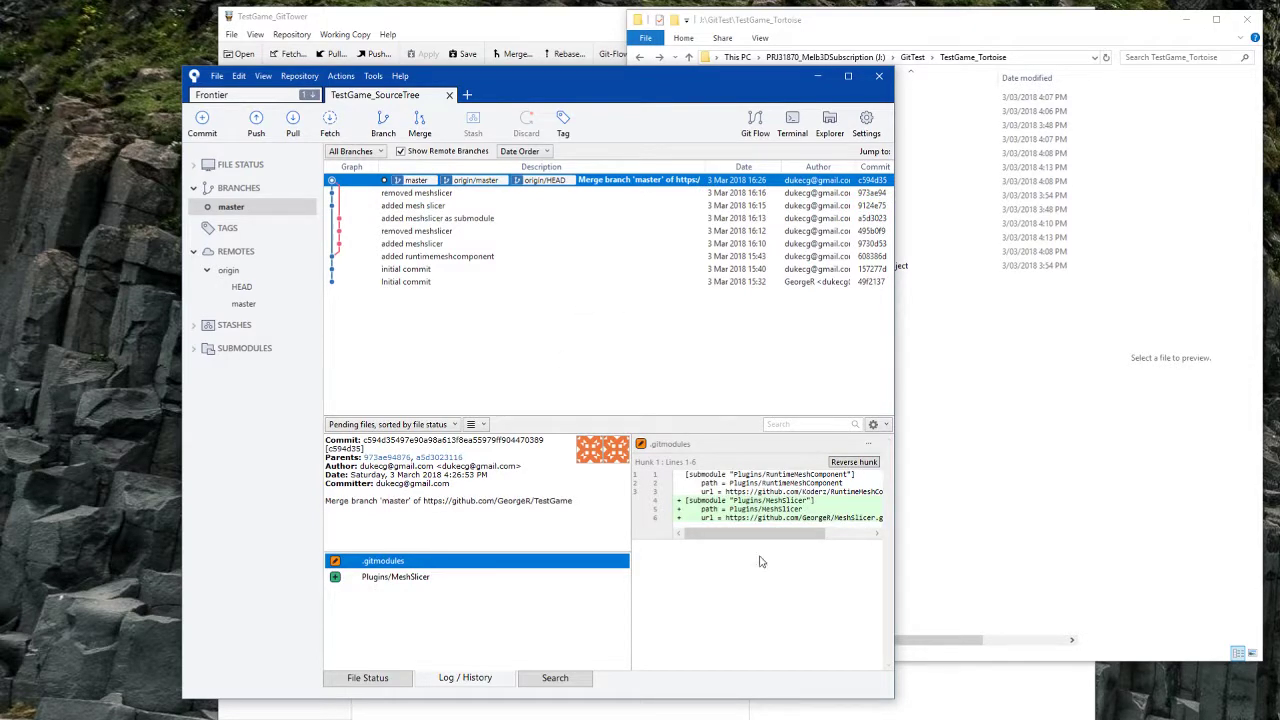
left_click(818, 77)
Step: In File Explorer, check the submodules in the TestGame_SourceTree clone's Plugins folder
left_click(652, 677)
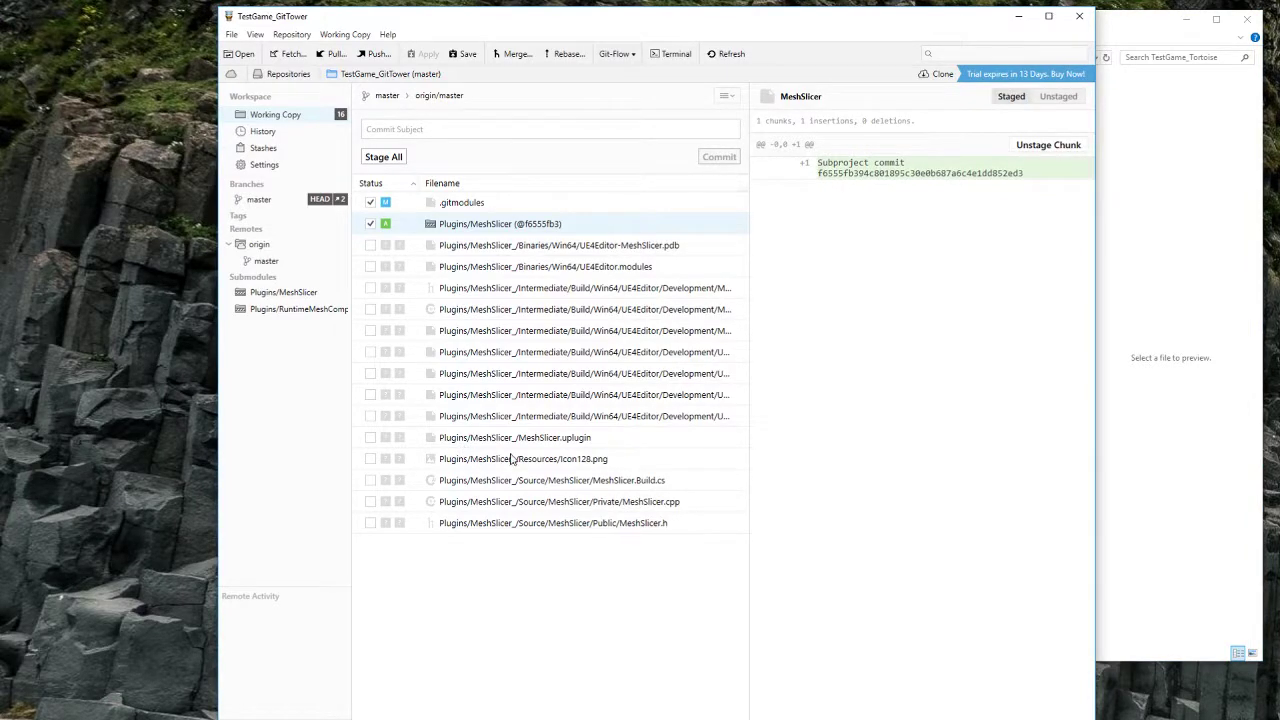
left_click(1149, 451)
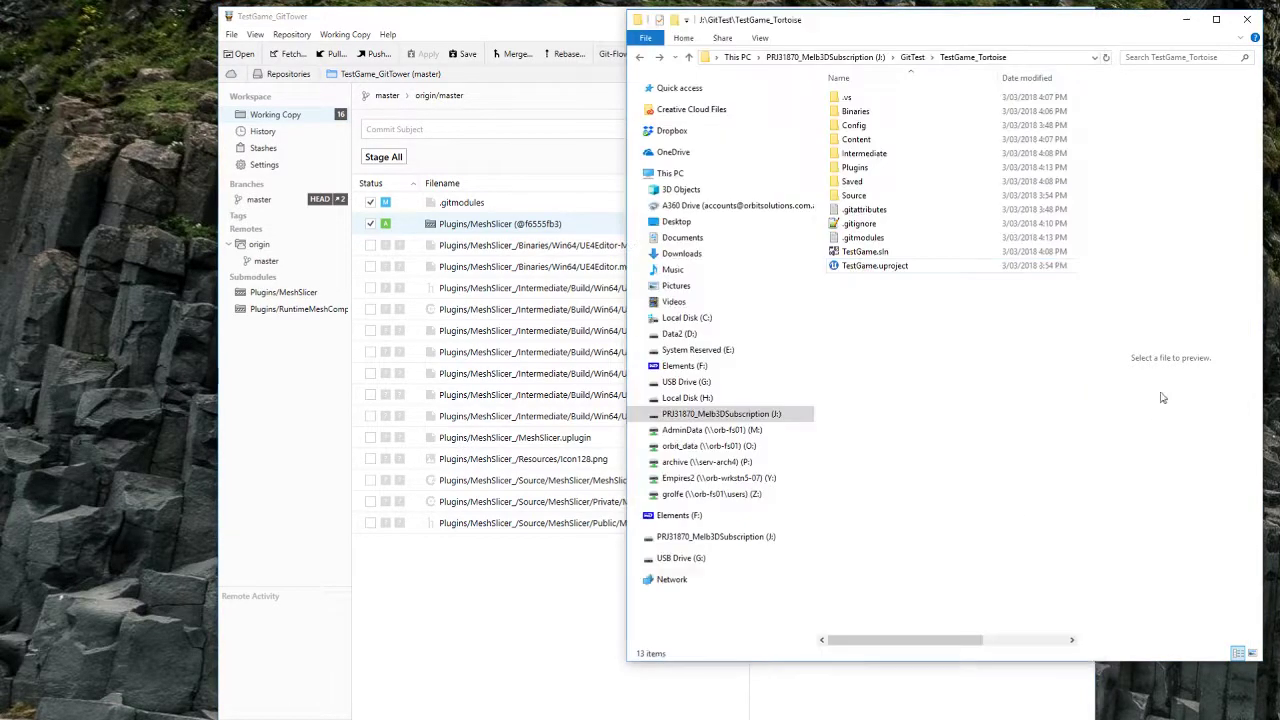
key("alt+Up")
double_click(862, 127)
double_click(862, 126)
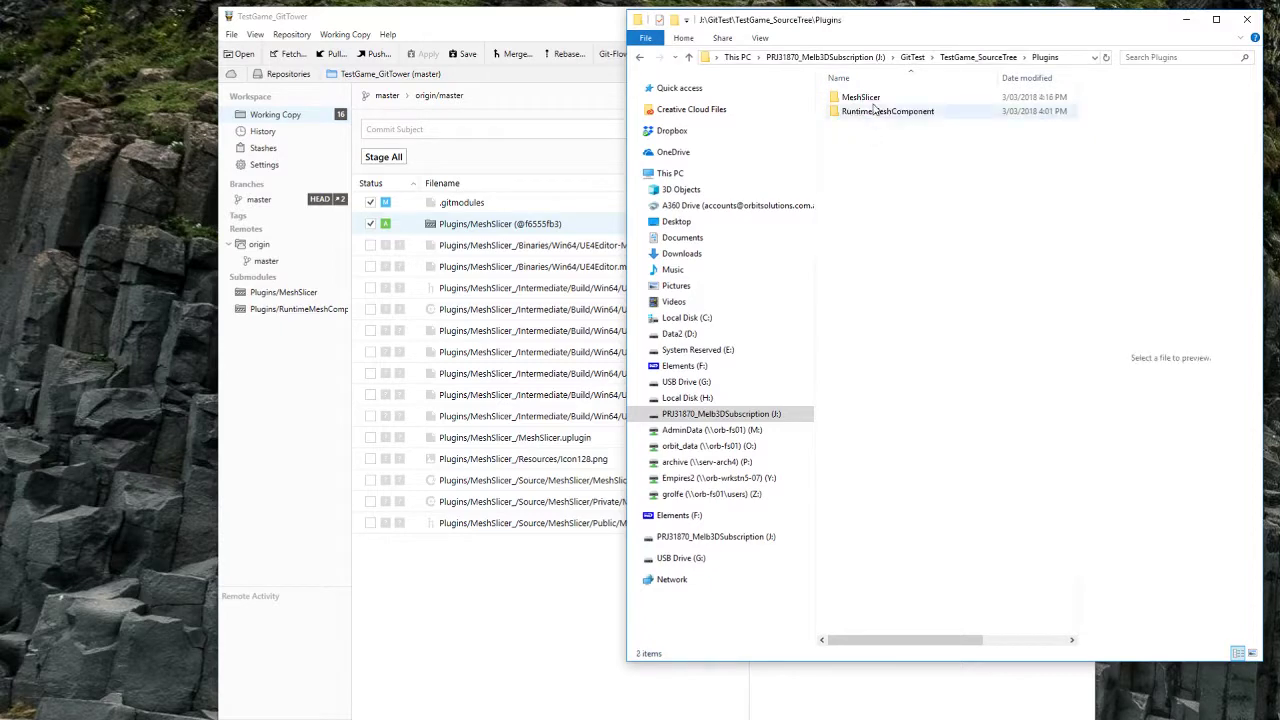
key("alt+Up")
key("alt+Up")
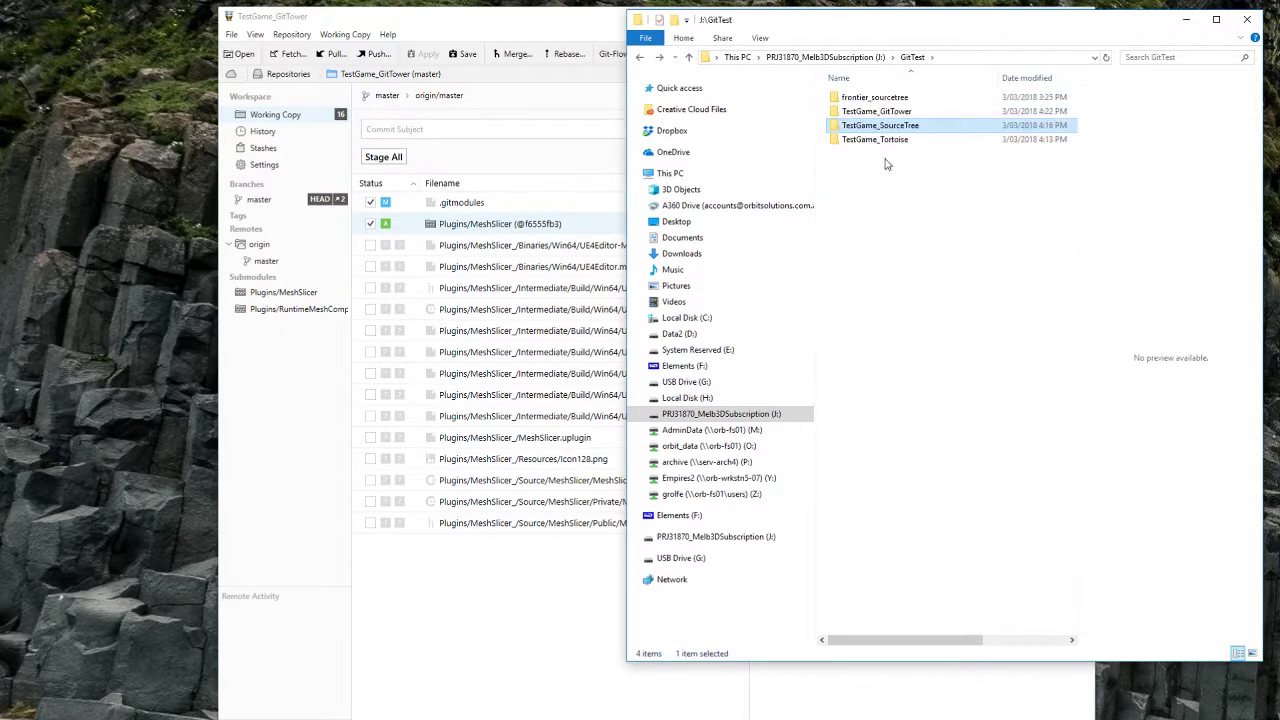
Step: Delete the leftover MeshSlicer_ folder from TestGame_GitTower's Plugins and return to Tower
double_click(892, 116)
left_click(870, 130)
double_click(870, 133)
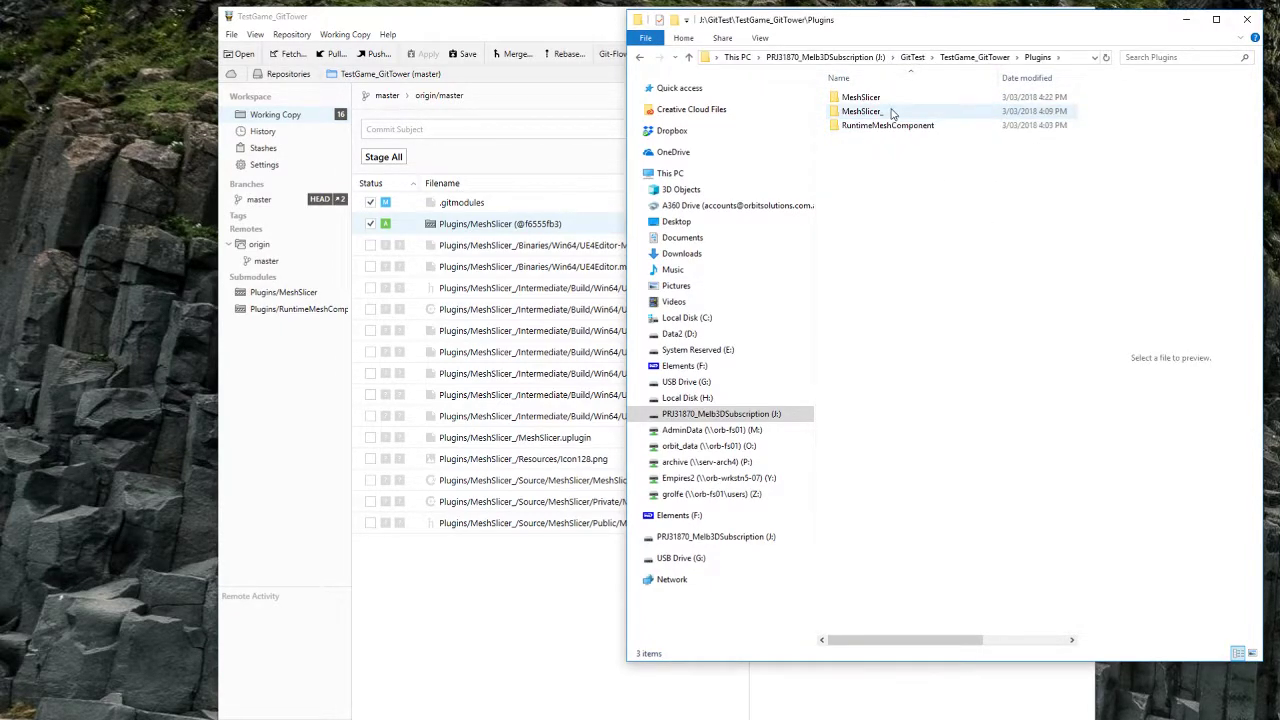
left_click(891, 114)
key("Delete")
key("Return")
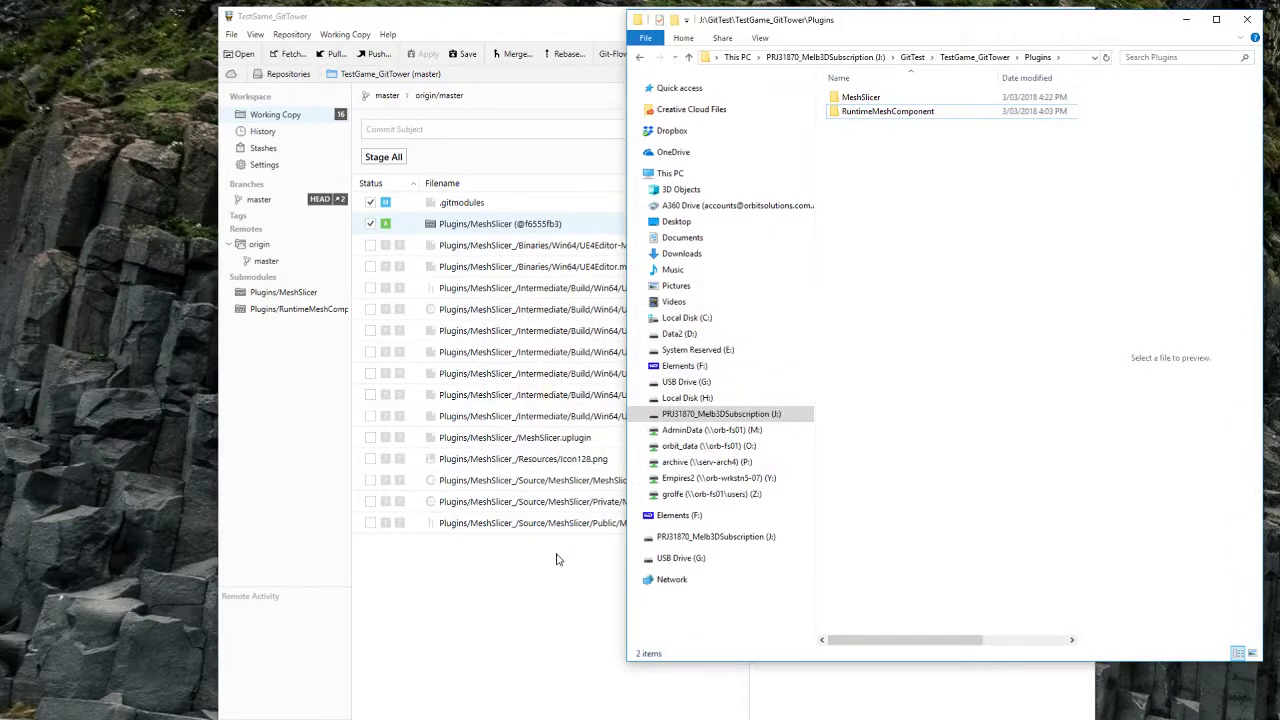
left_click(558, 559)
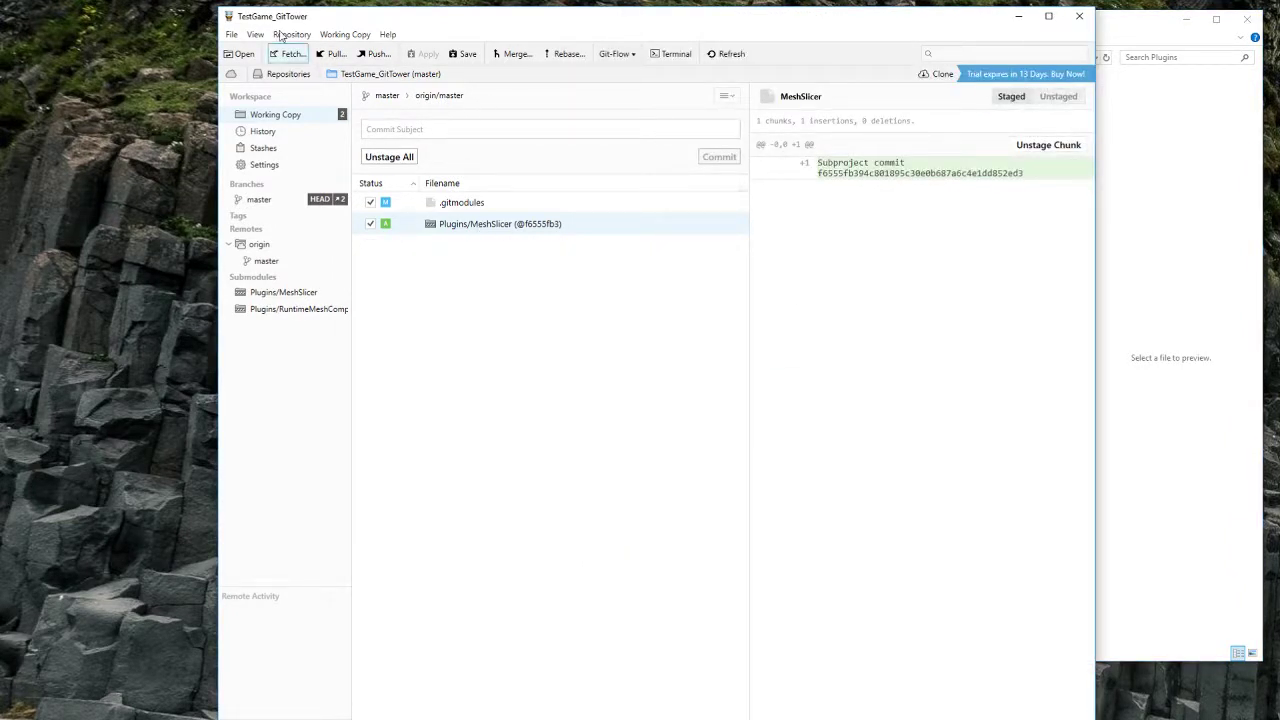
Step: Review .gitmodules and the MeshSlicer submodule change, then commit them as 'added meshslicer submodule'
left_click(462, 206)
left_click(475, 226)
left_click(523, 128)
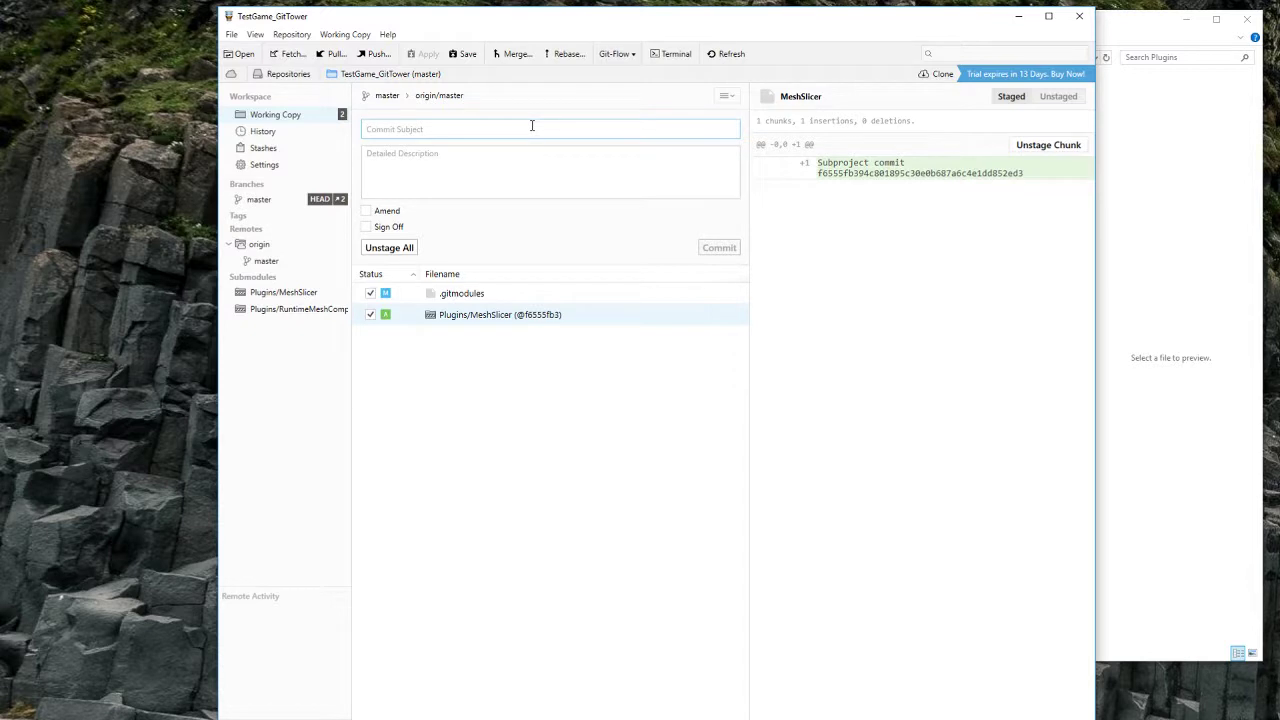
type("added meshslicer submodule")
left_click(719, 247)
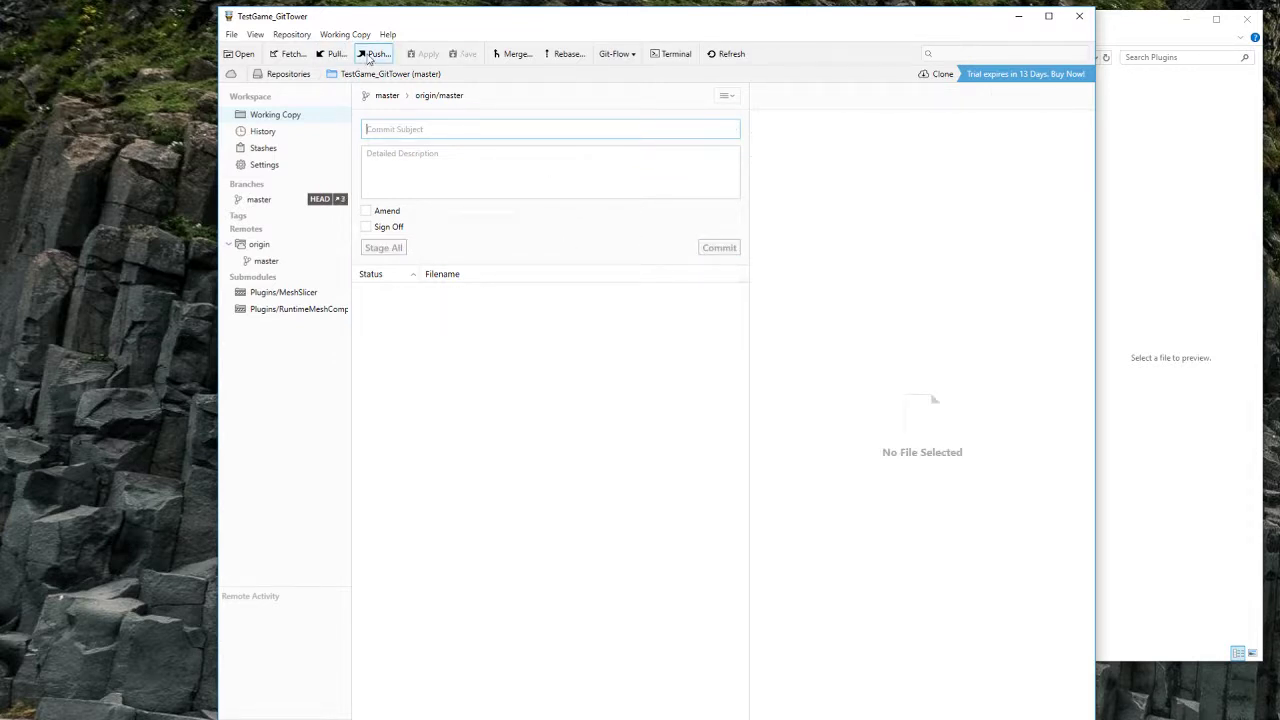
left_click(331, 54)
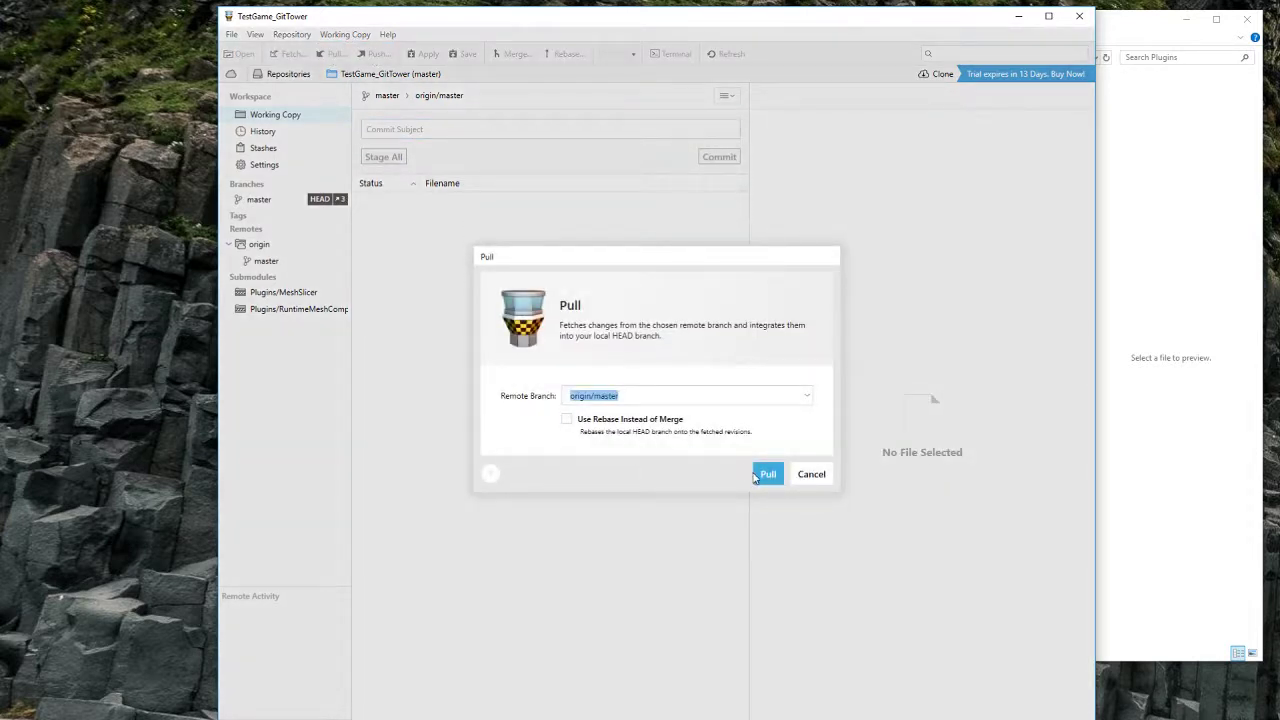
Step: Pull origin/master into TestGame_GitTower and compare master's history with Sourcetree's
left_click(760, 478)
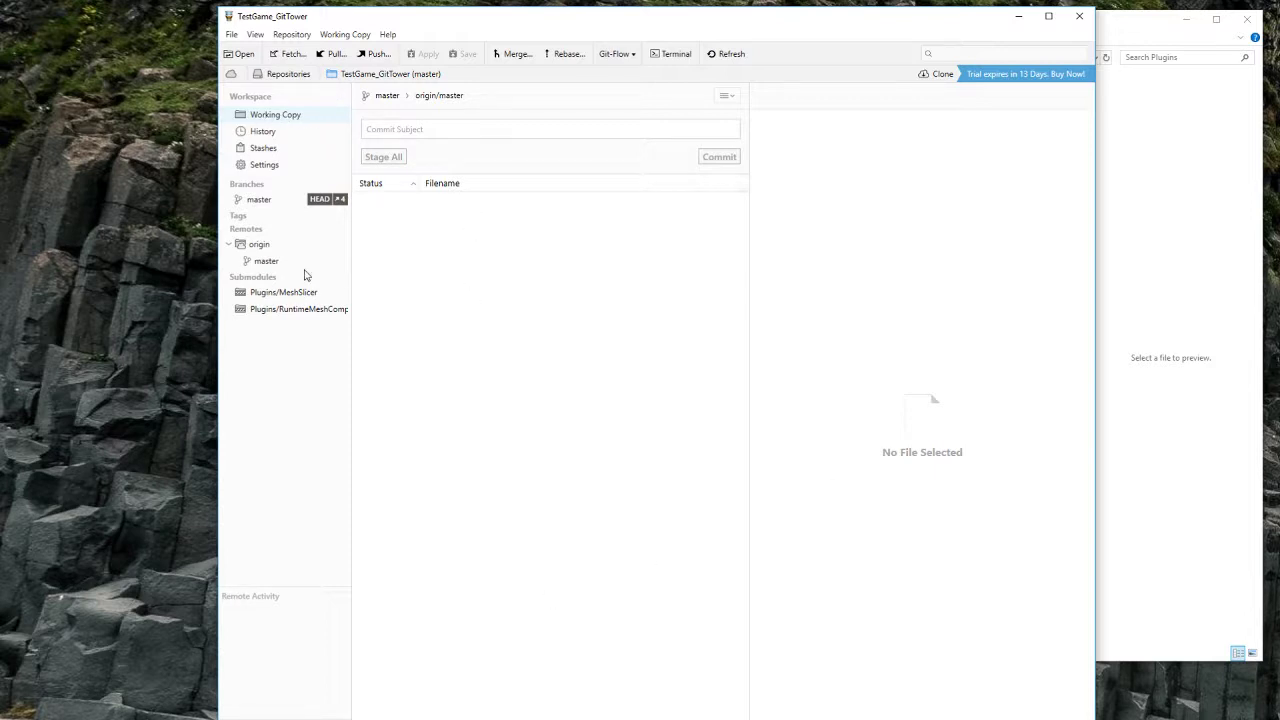
left_click(259, 201)
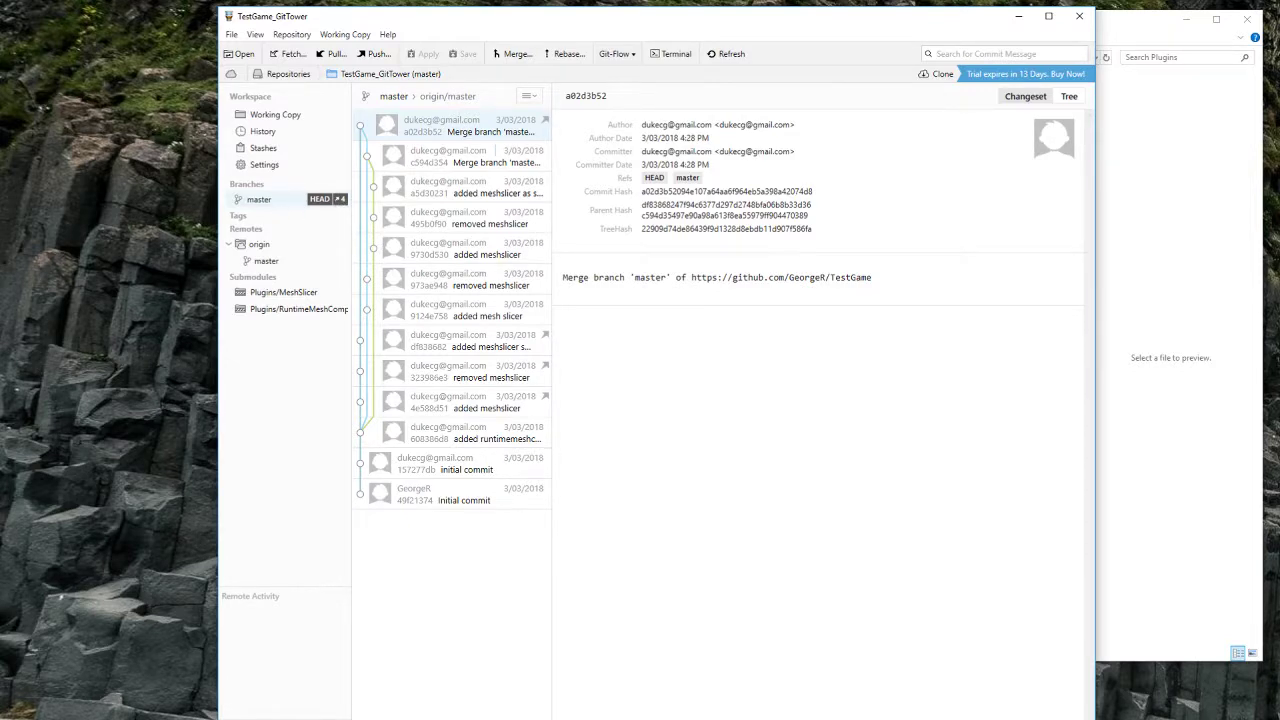
key("alt+Tab")
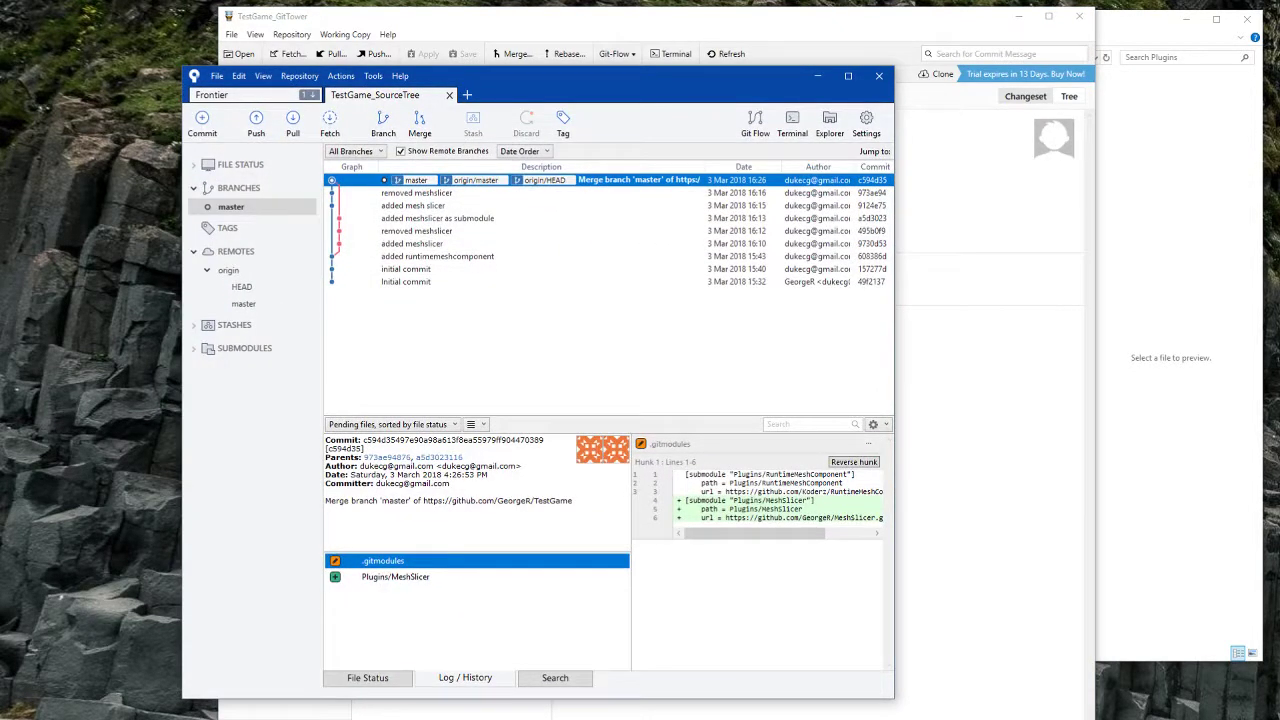
key("alt+Tab")
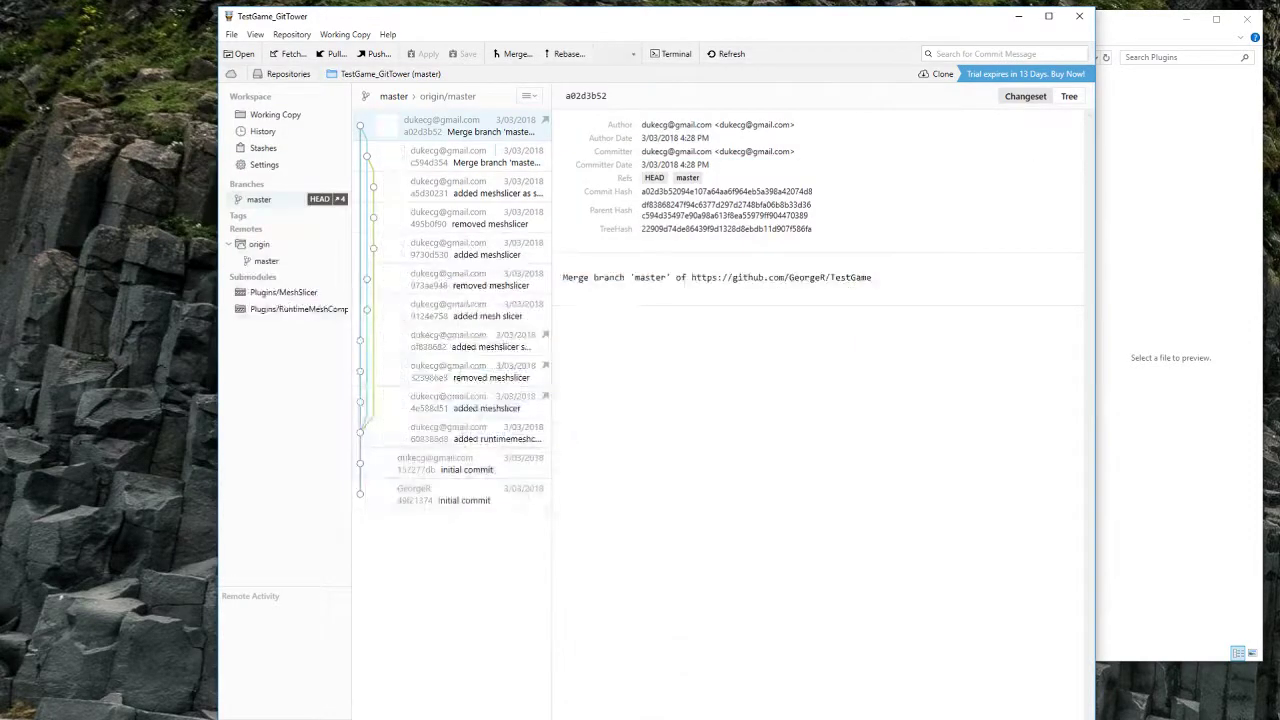
left_click(272, 116)
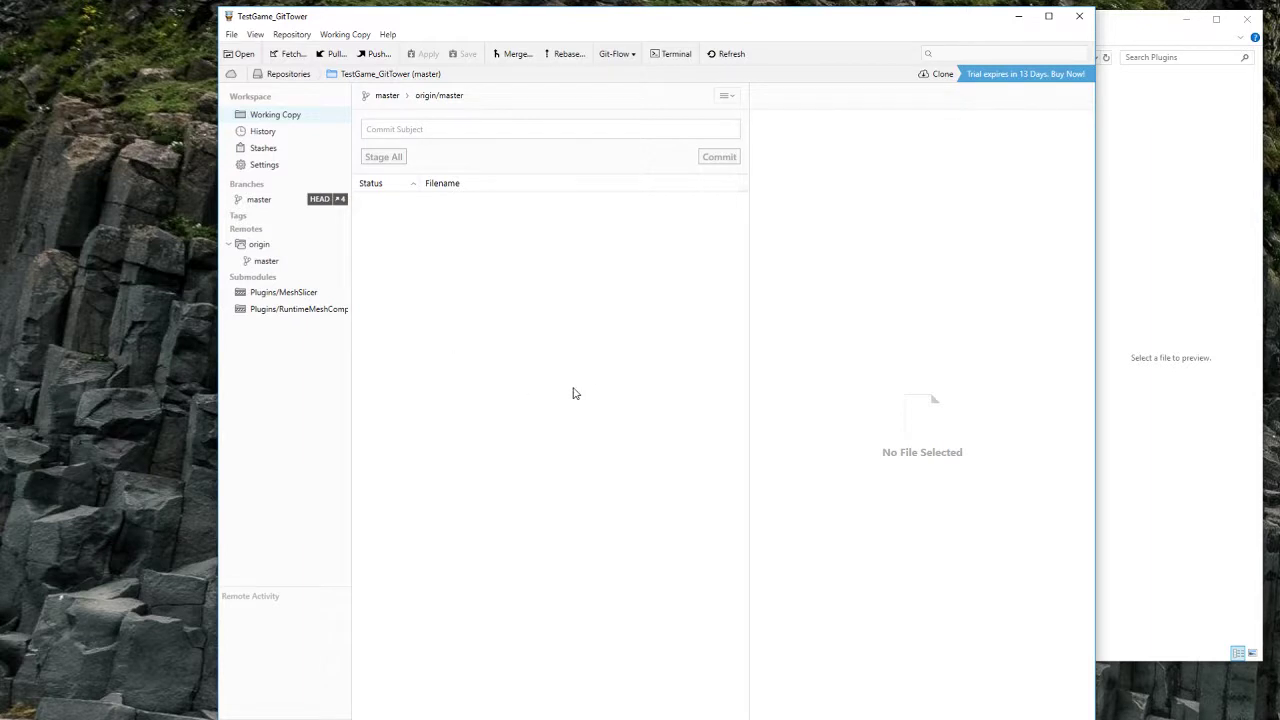
left_click(1186, 314)
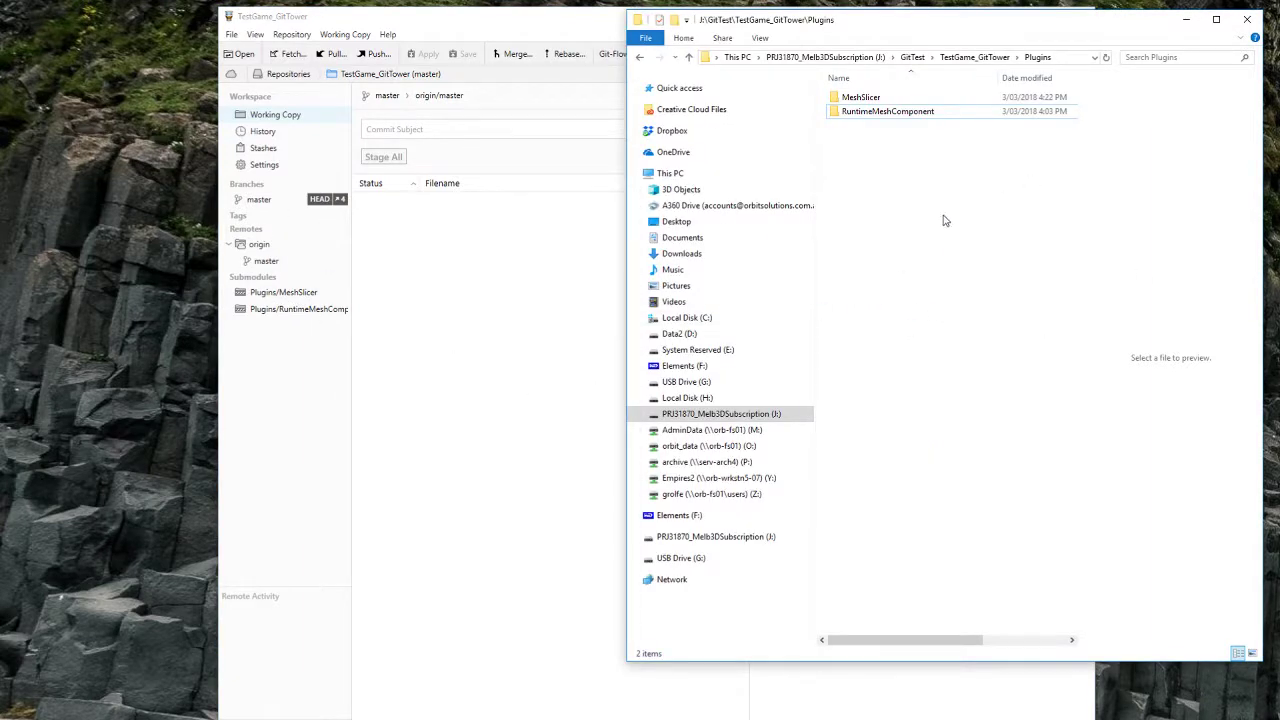
Step: Navigate File Explorer from Plugins back up to J:\GitTest, shifting the Tower window slightly left
key("alt+Left")
key("alt+Left")
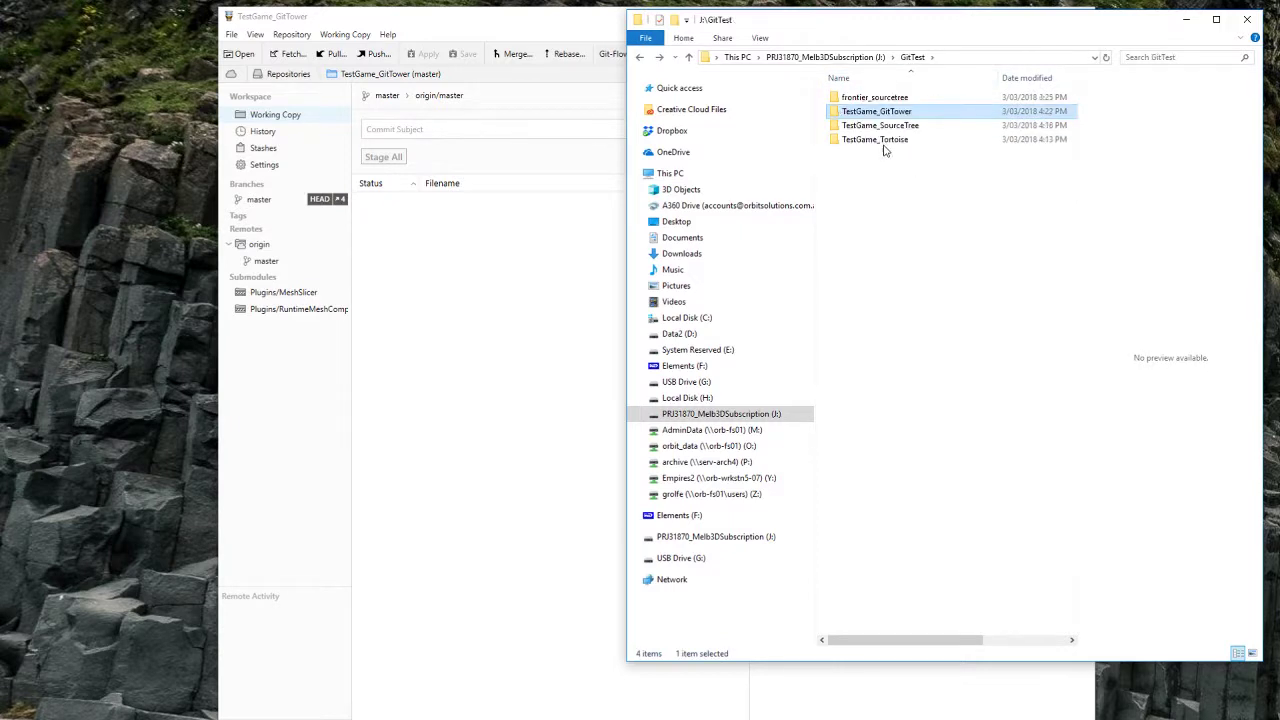
key("alt+Right")
left_click(463, 197)
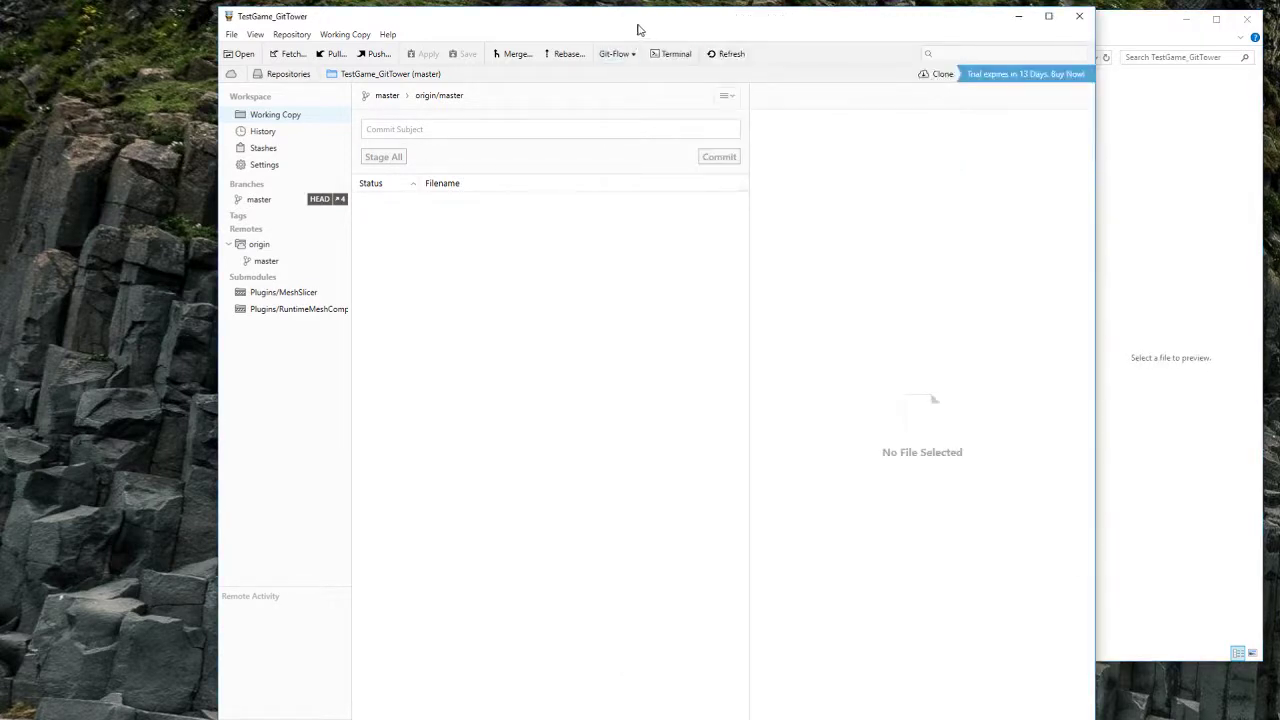
left_click_drag(640, 29, 602, 32)
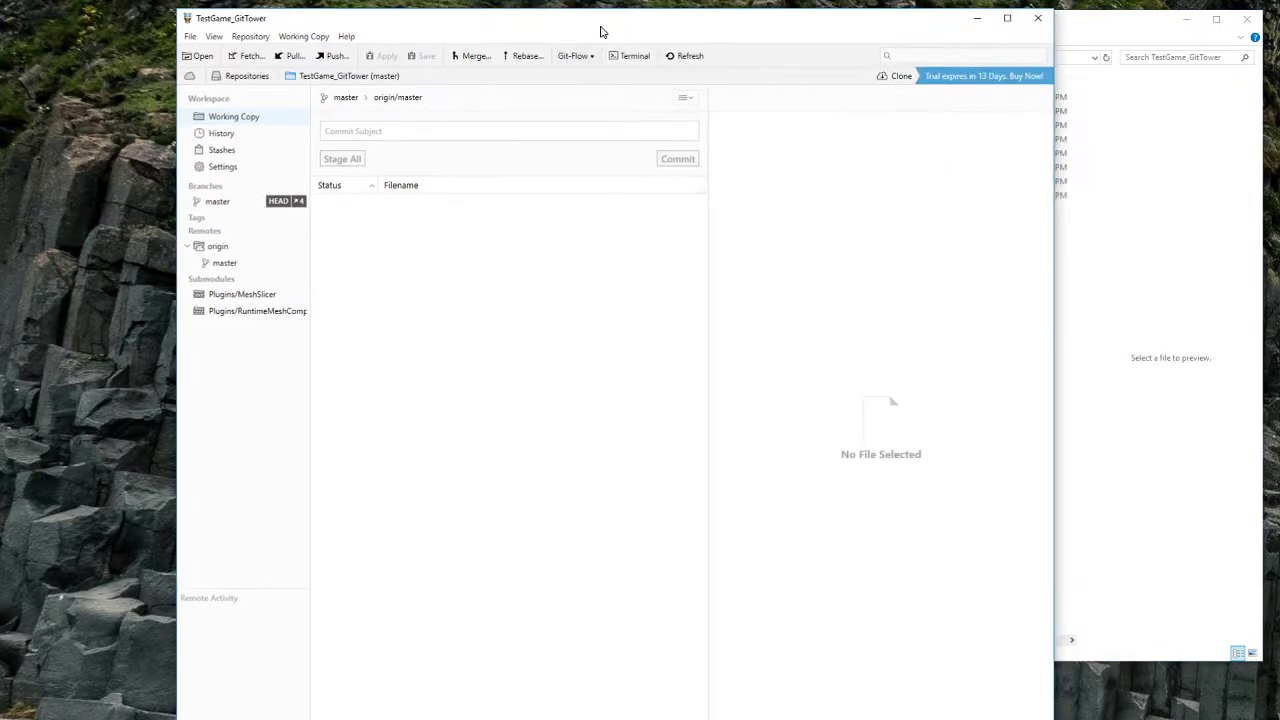
left_click(1138, 276)
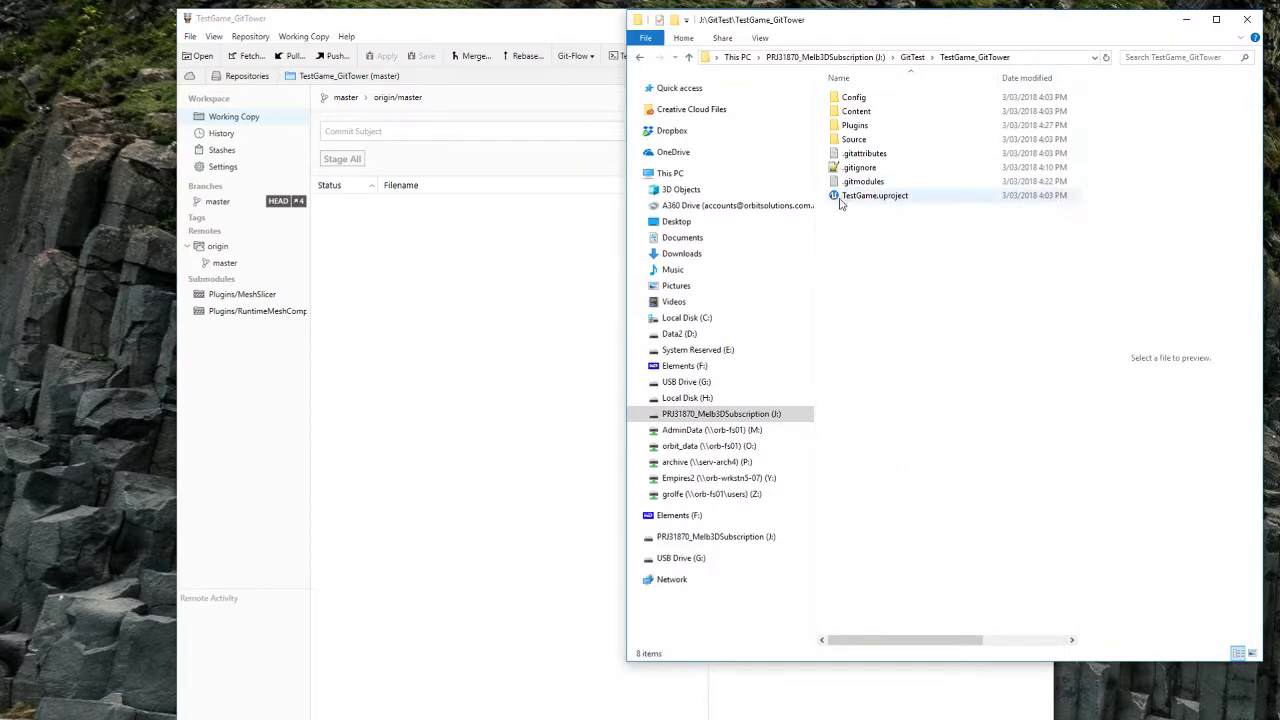
left_click(852, 140)
left_click(378, 298)
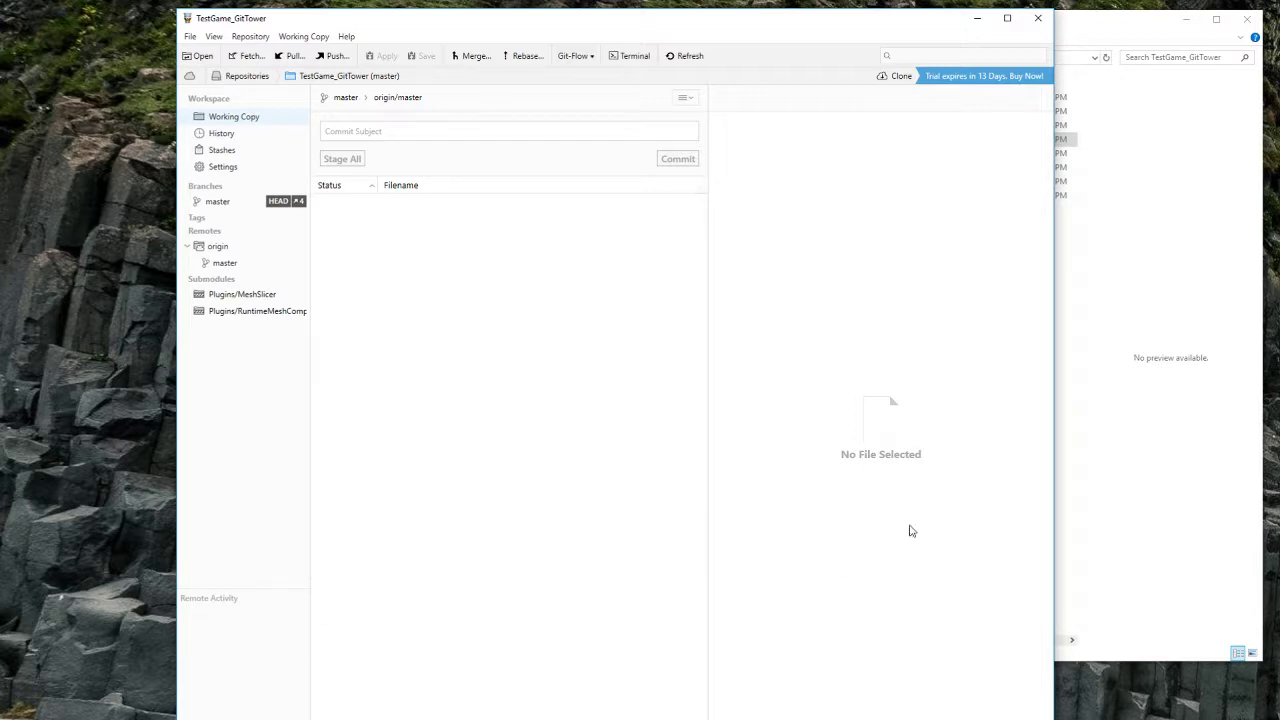
left_click(1100, 362)
left_click(912, 57)
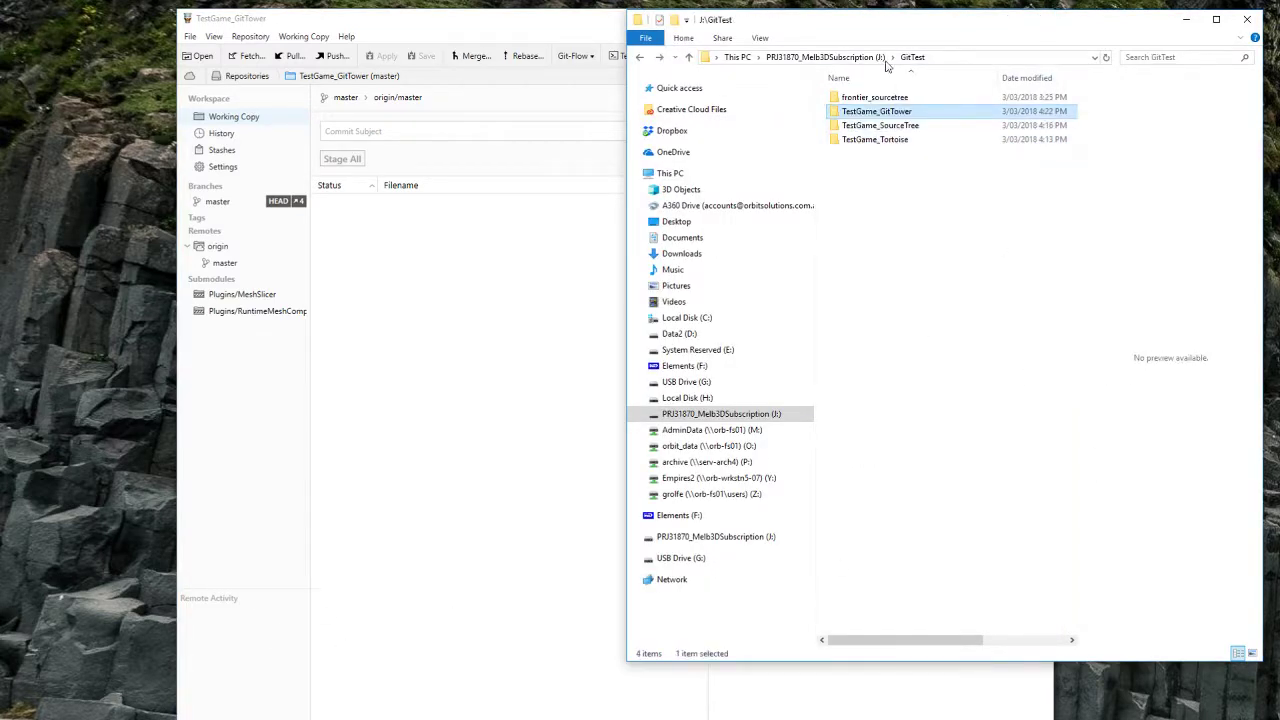
Step: Create AddedFile.txt in TestGame_Tortoise's Plugins\MeshSlicer\Source\MeshSlicer\Public folder
double_click(870, 139)
double_click(860, 167)
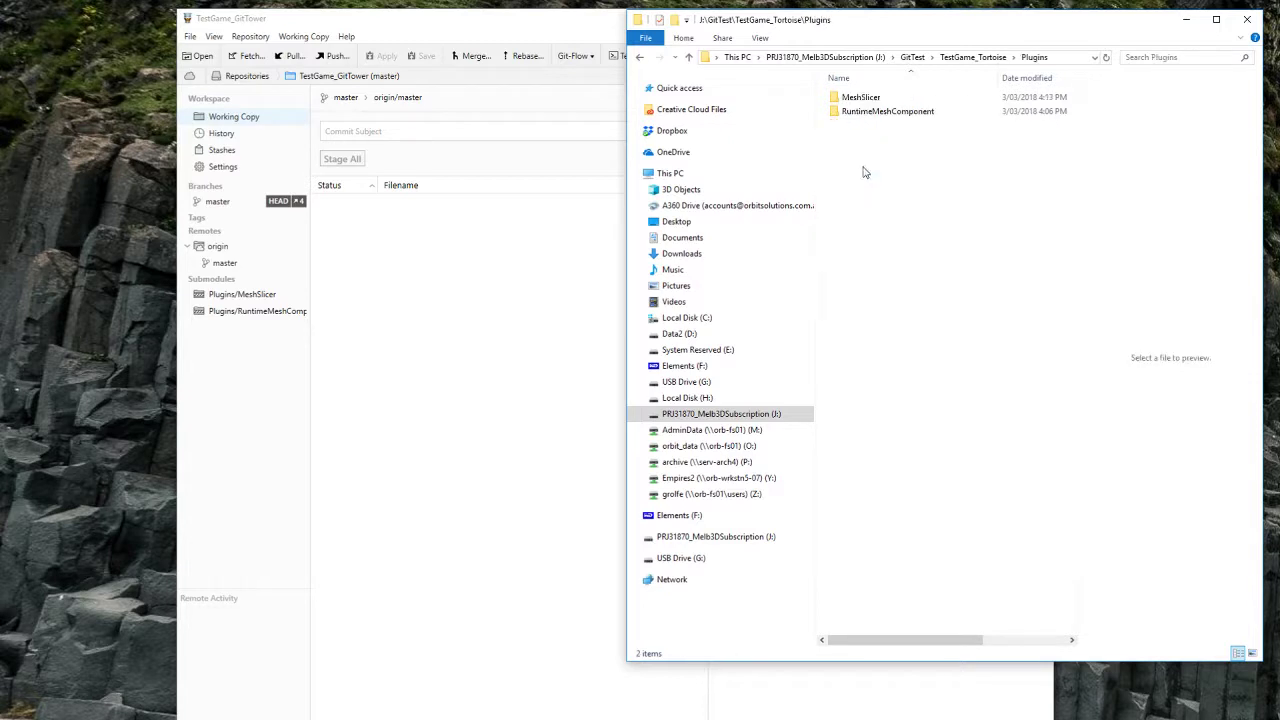
double_click(880, 98)
double_click(860, 154)
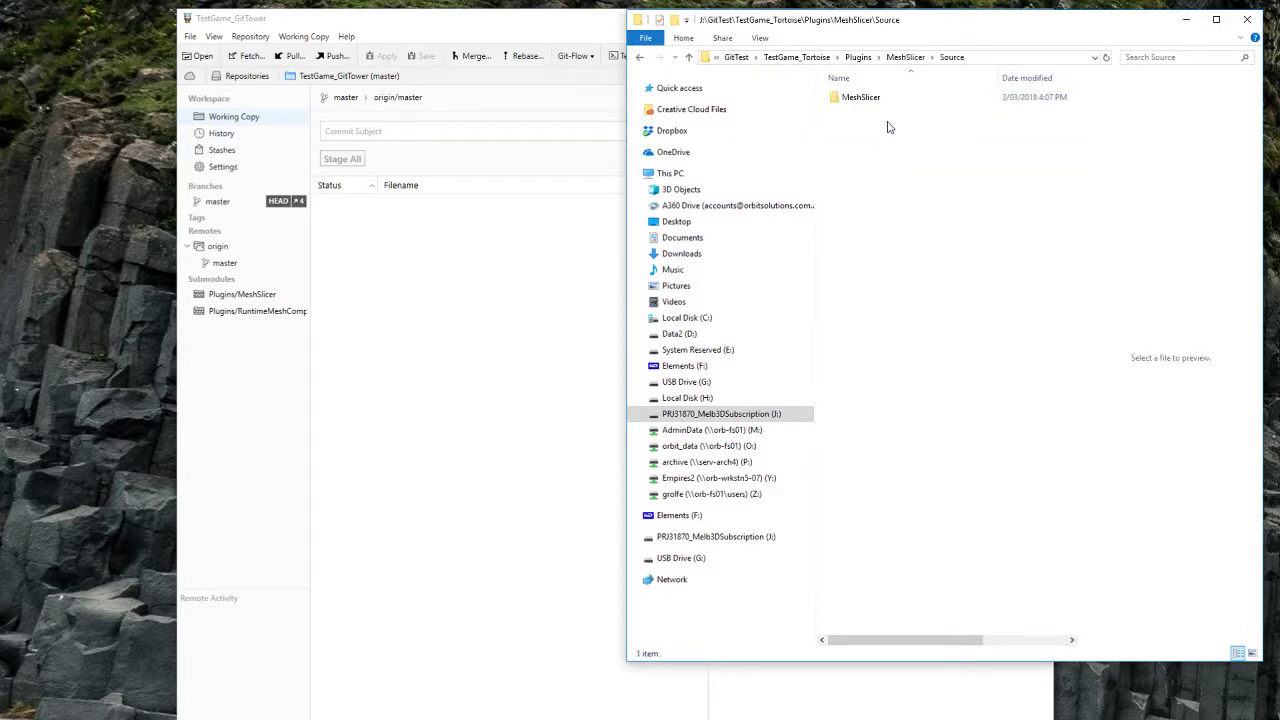
double_click(862, 97)
double_click(860, 111)
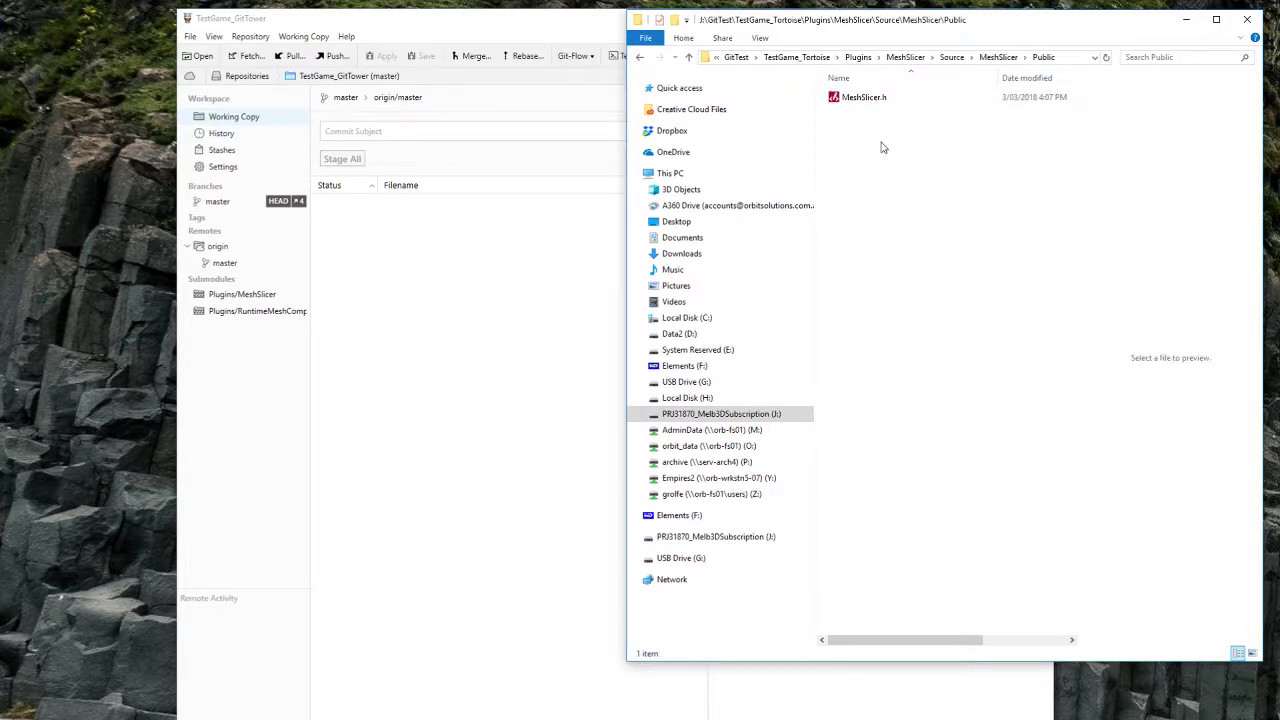
right_click(882, 147)
mouse_move(960, 362)
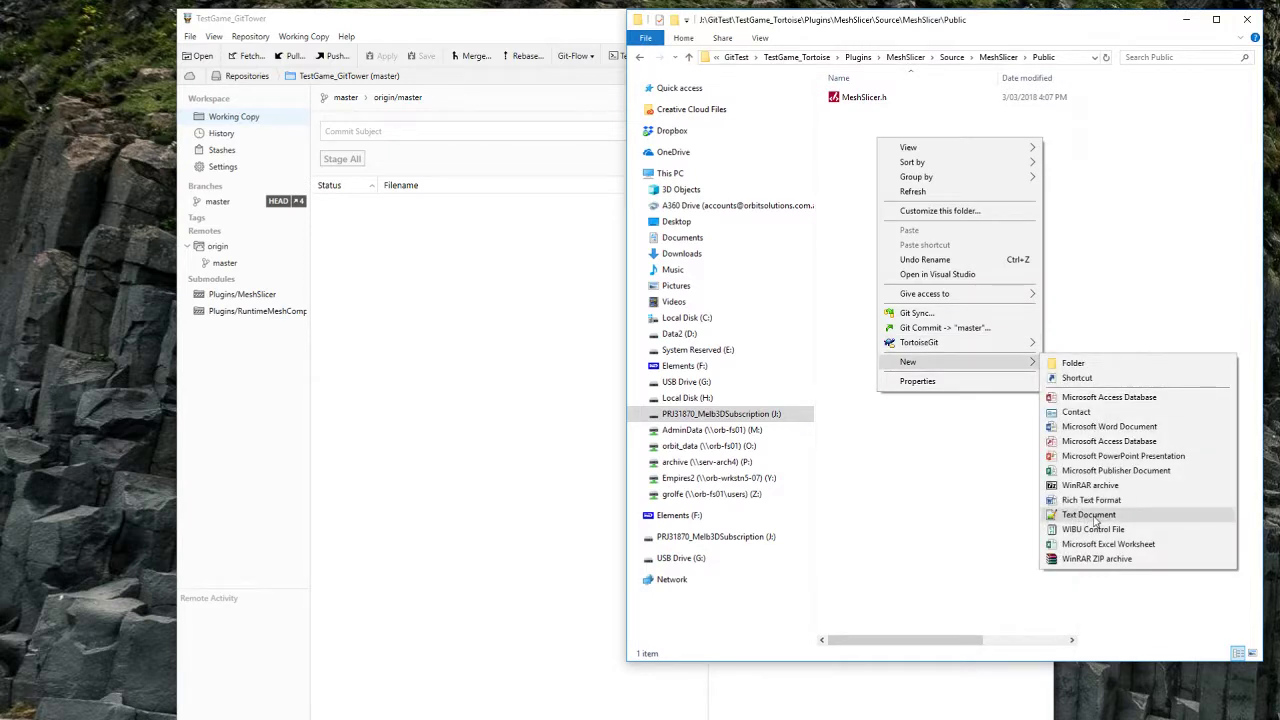
left_click(1094, 516)
type("Added")
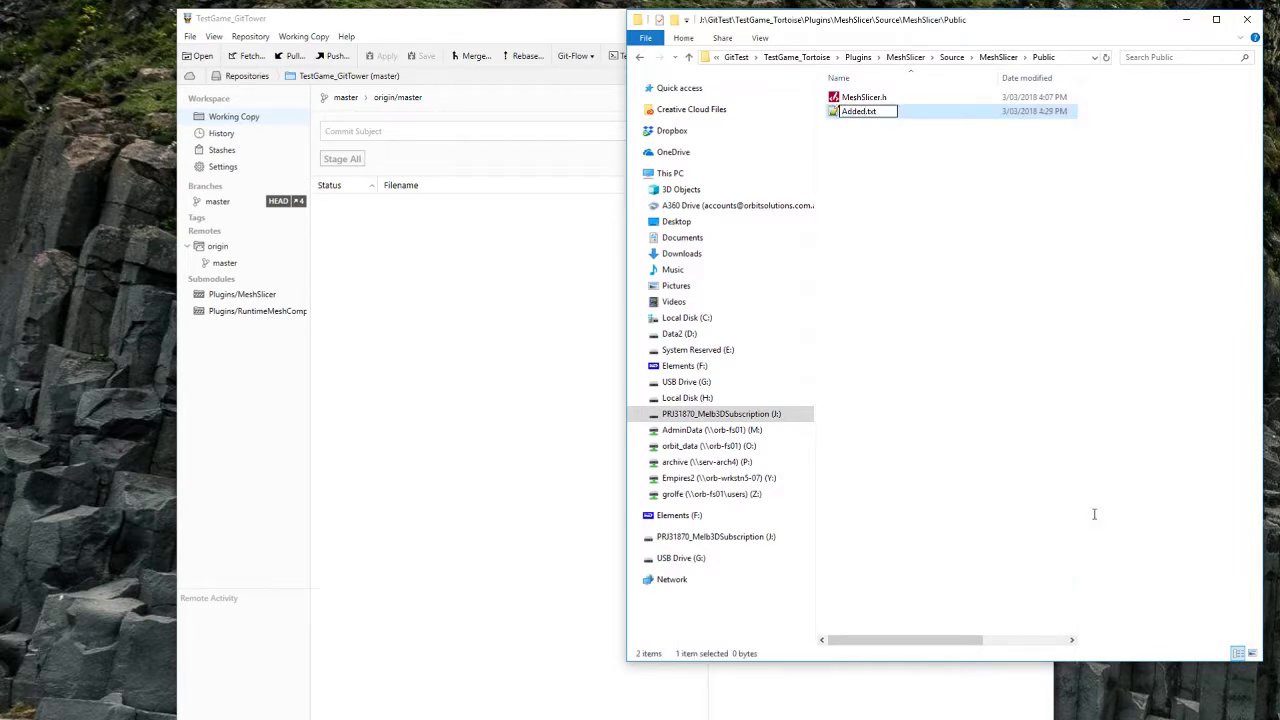
type("File")
key("Return")
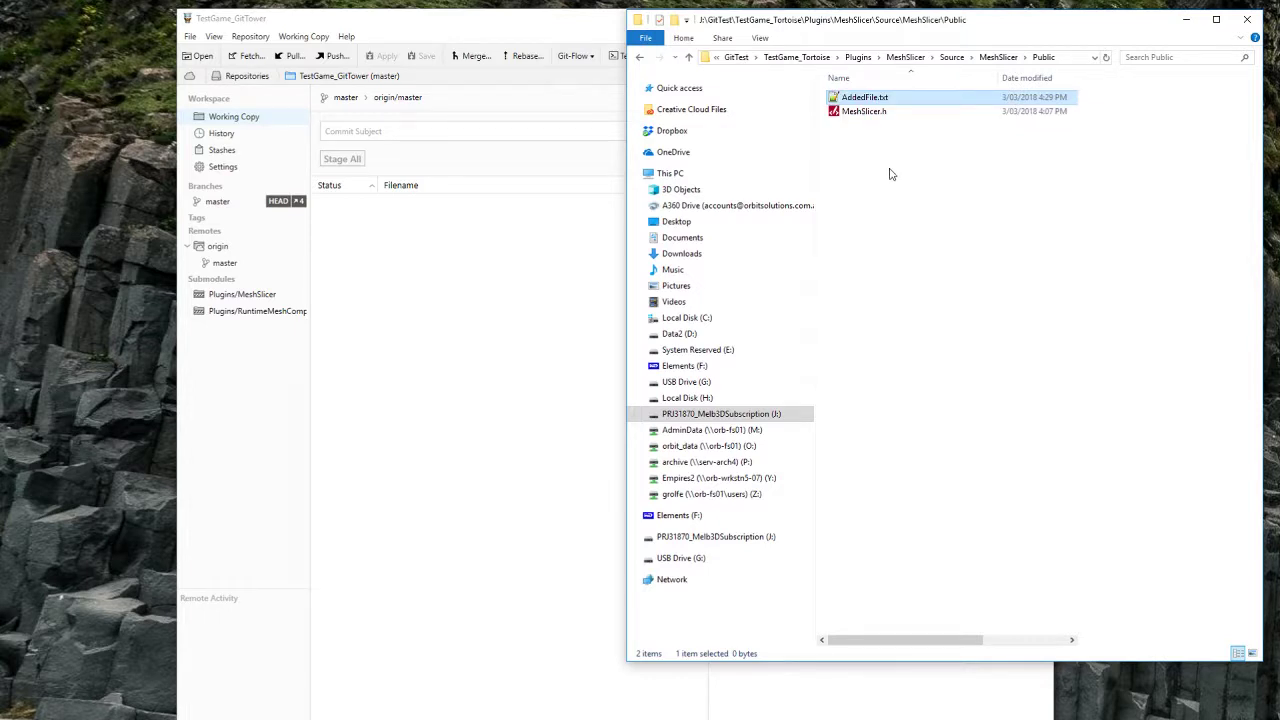
Step: Write 'Added in TestGame_Tortoise' into AddedFile.txt using Notepad++
right_click(887, 97)
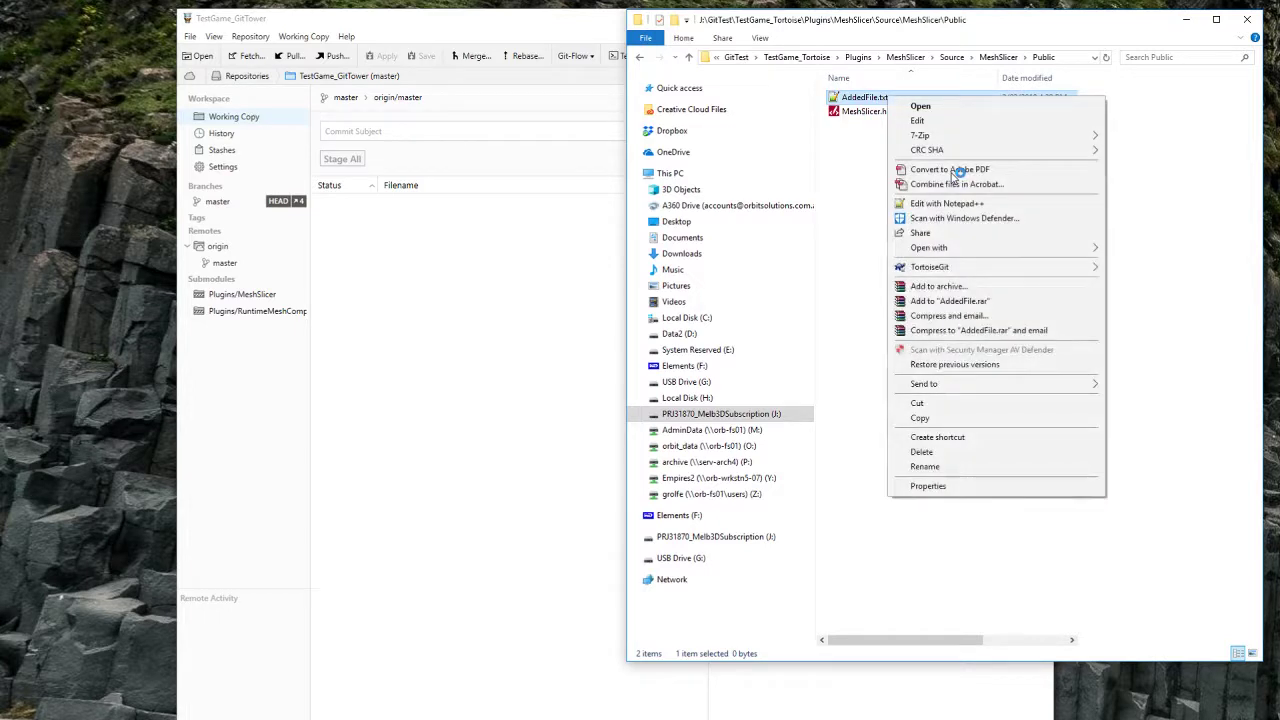
left_click(958, 205)
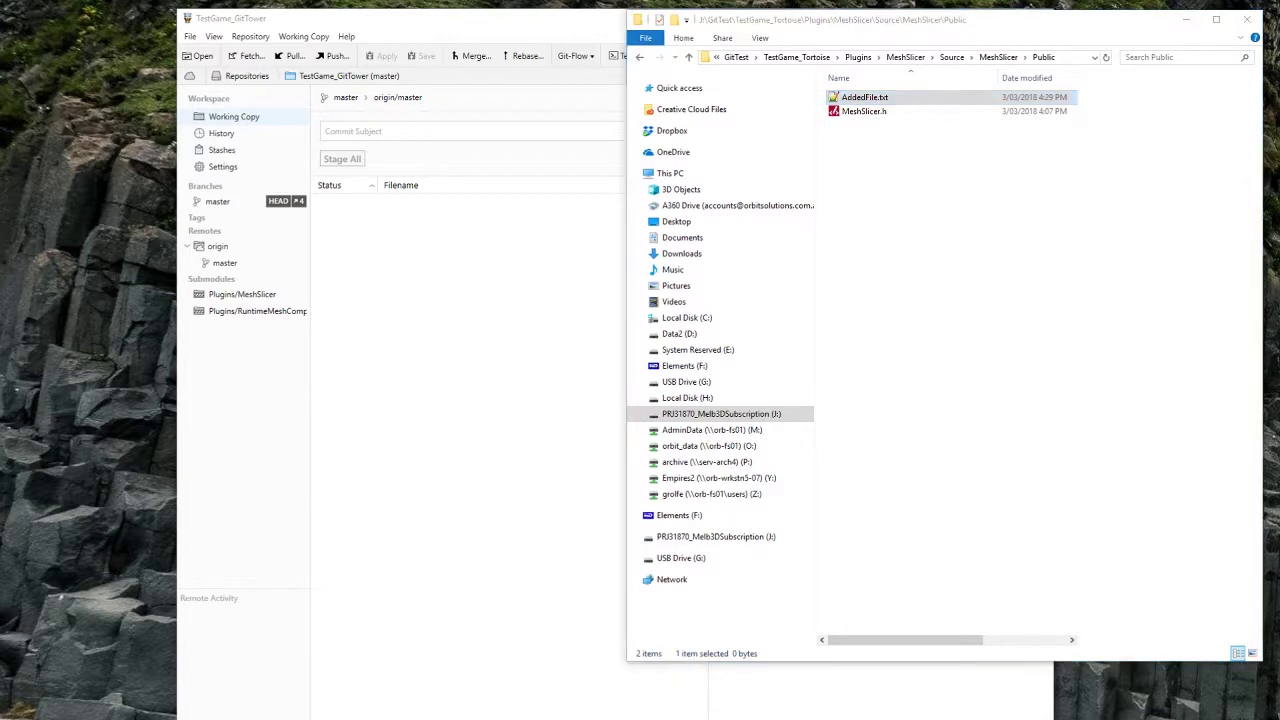
left_click_drag(818, 250, 480, 312)
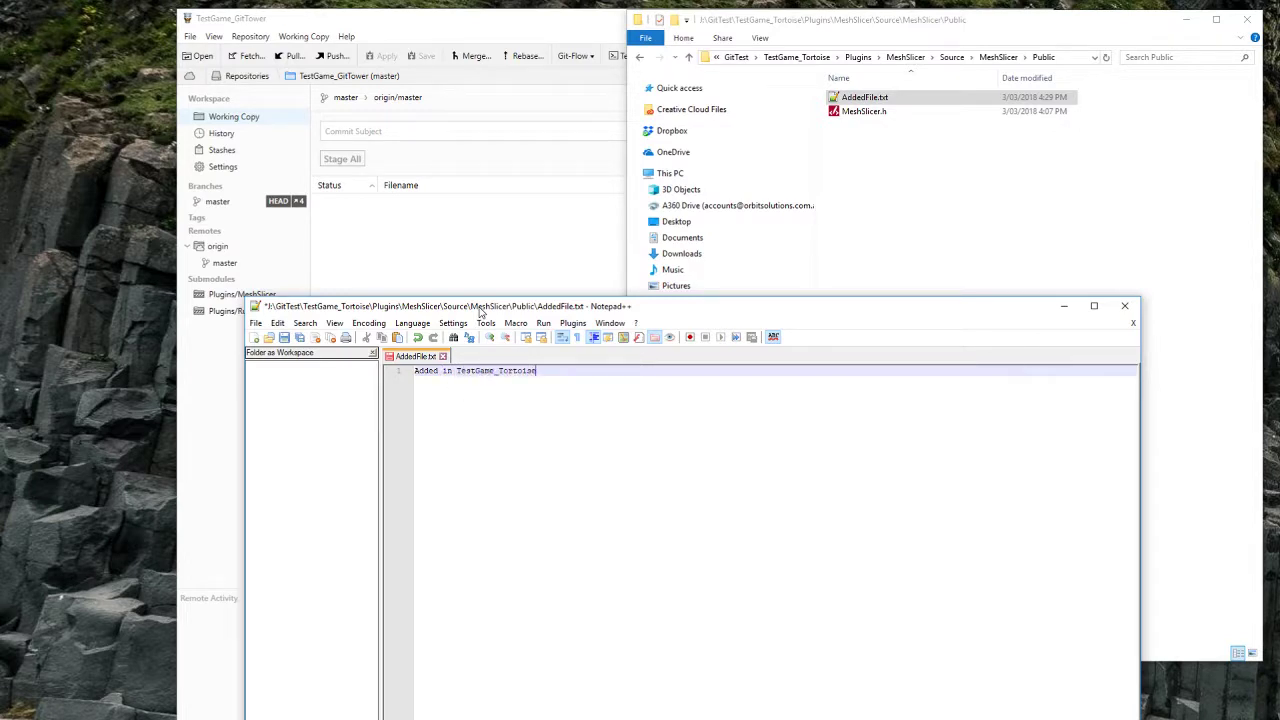
left_click(1124, 305)
left_click(974, 237)
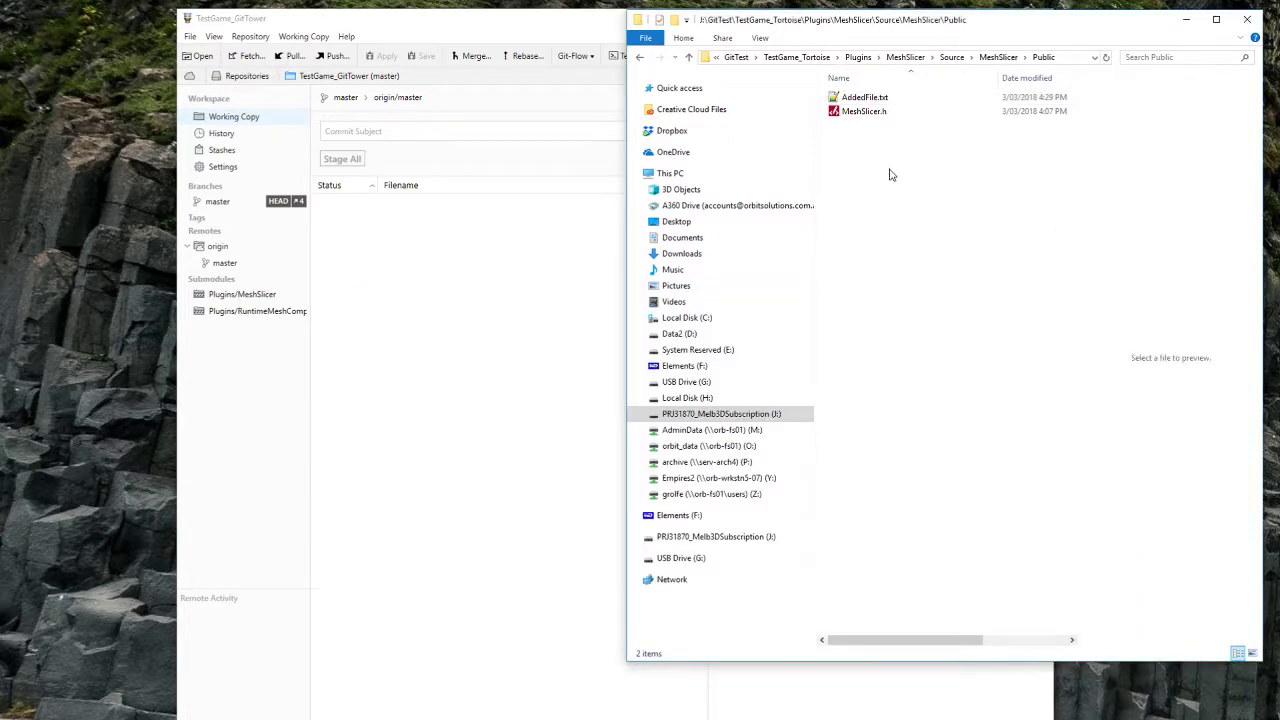
Step: Return to the Public folder and rename AddedFile.txt by appending '_Tortoise'
left_click(641, 58)
left_click(641, 58)
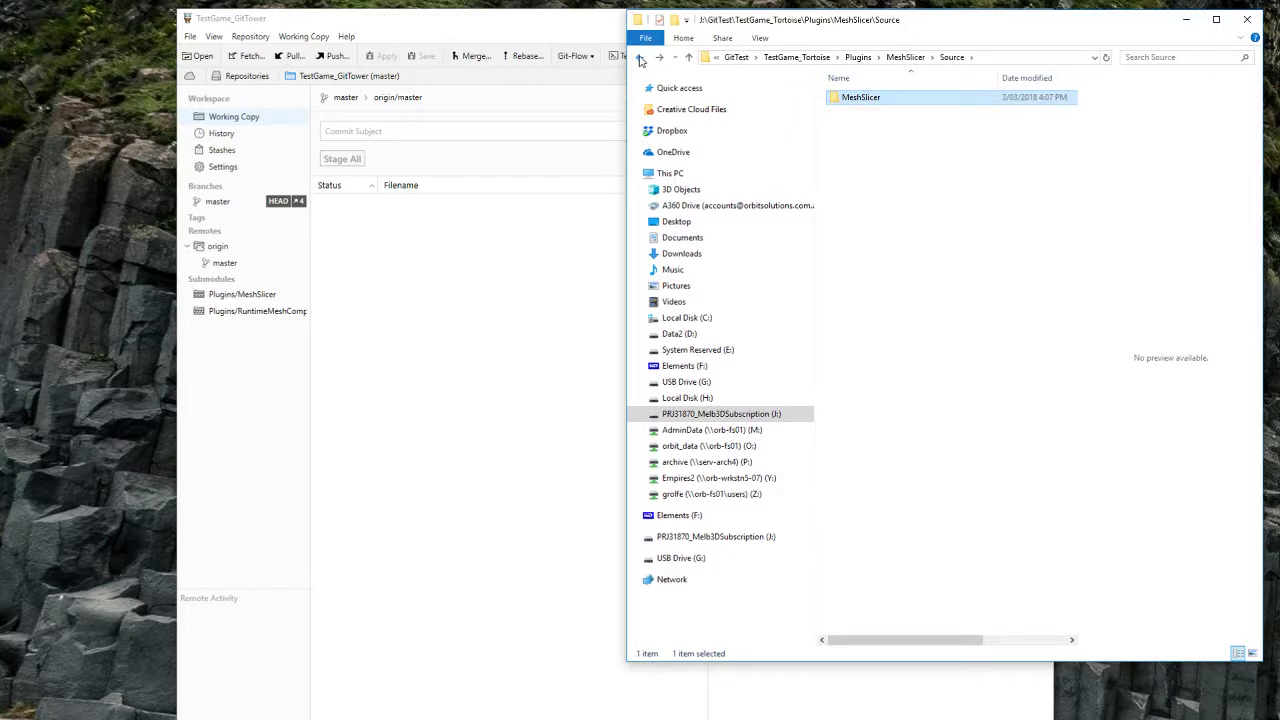
left_click(641, 58)
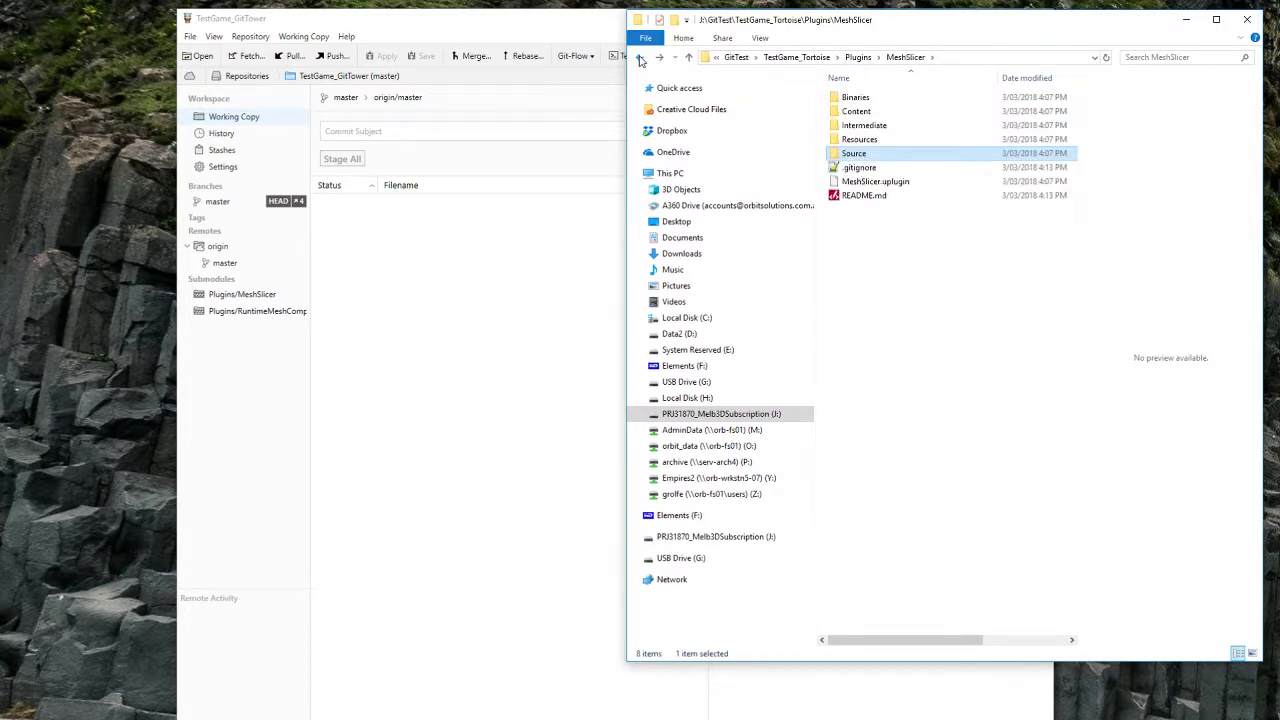
double_click(855, 155)
double_click(858, 98)
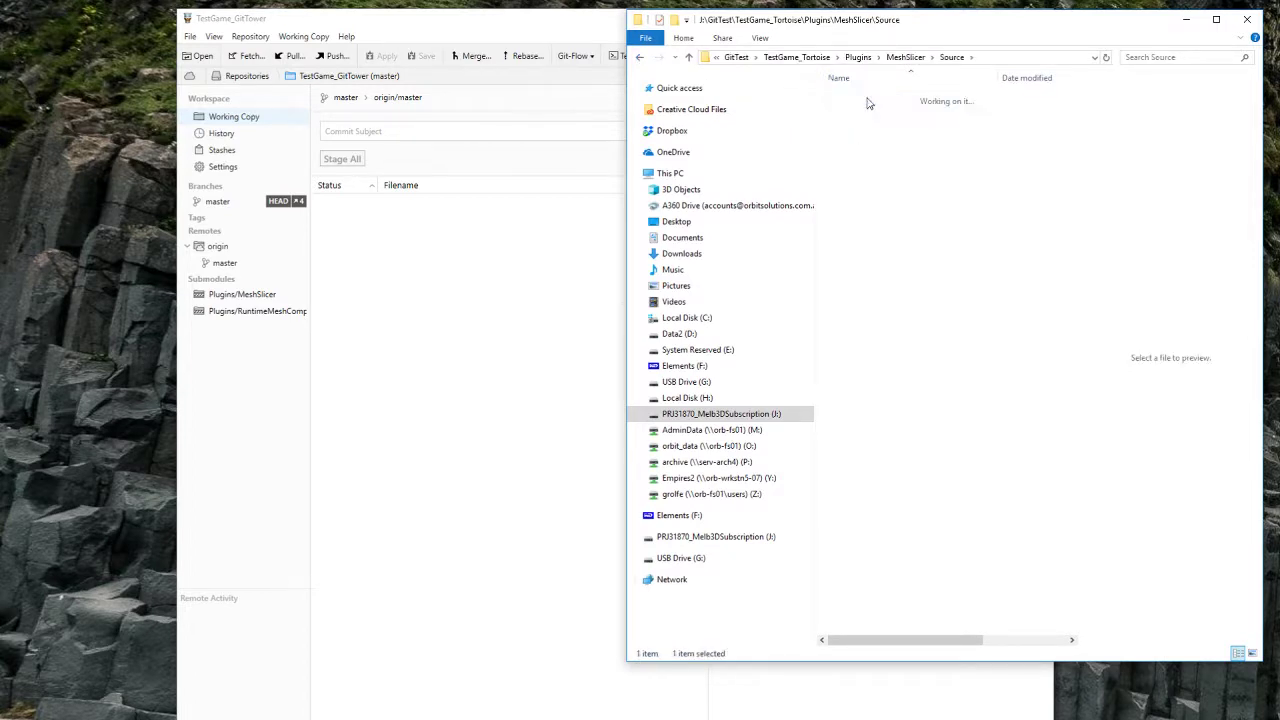
double_click(858, 111)
left_click(860, 99)
key("F2")
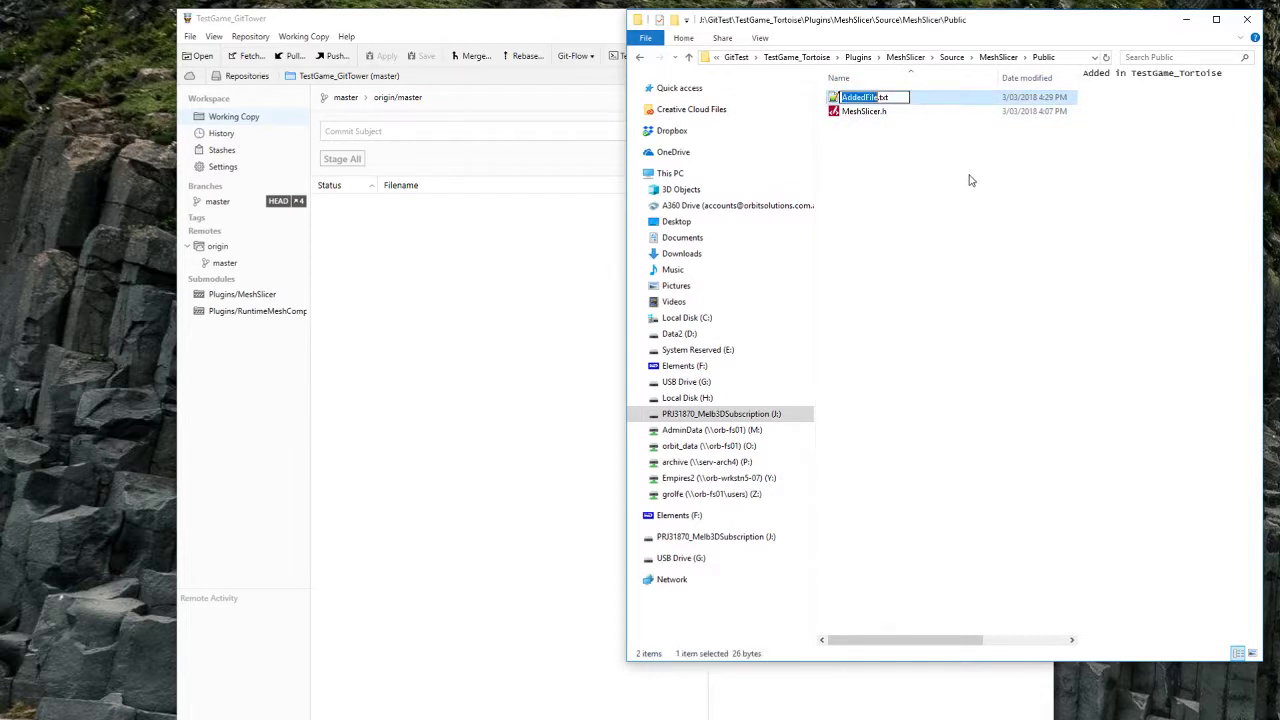
type("_Tortoise")
Step: Finish renaming to AddedFile_Tortoise.txt and go back up to the TestGame_Tortoise folder
key("Return")
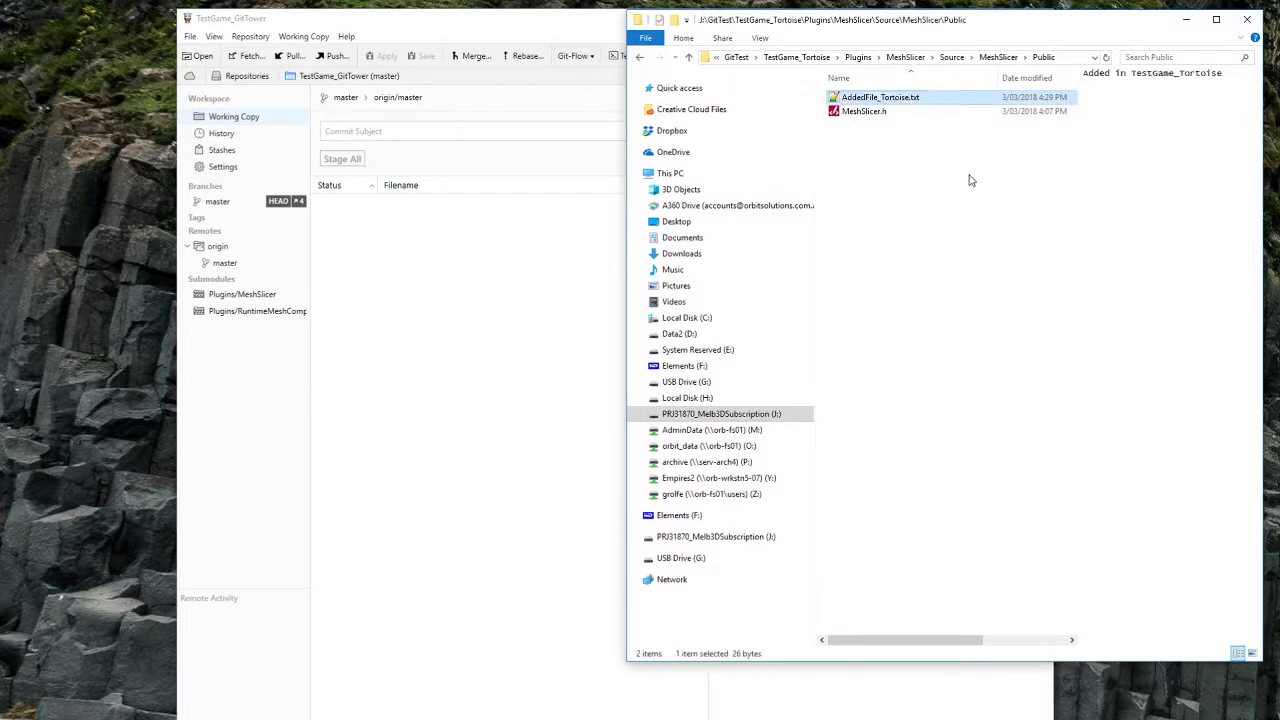
key("BackSpace")
key("BackSpace")
key("BackSpace")
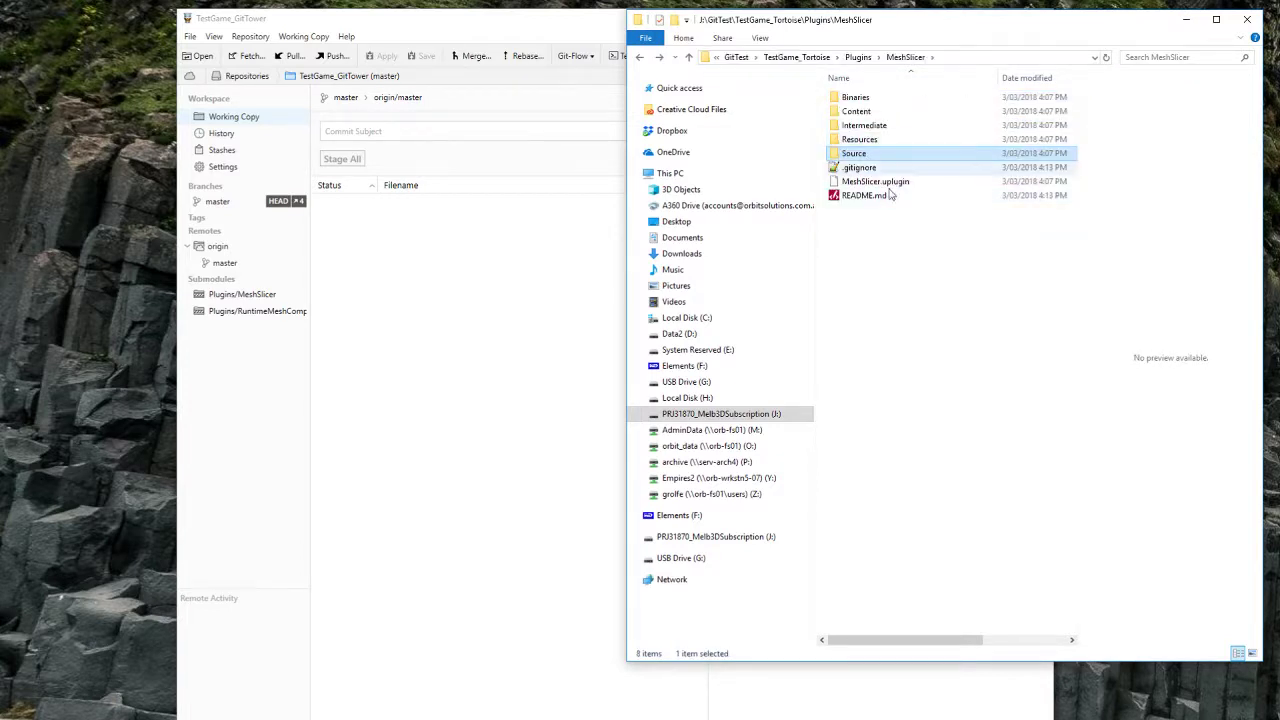
key("BackSpace")
left_click(900, 186)
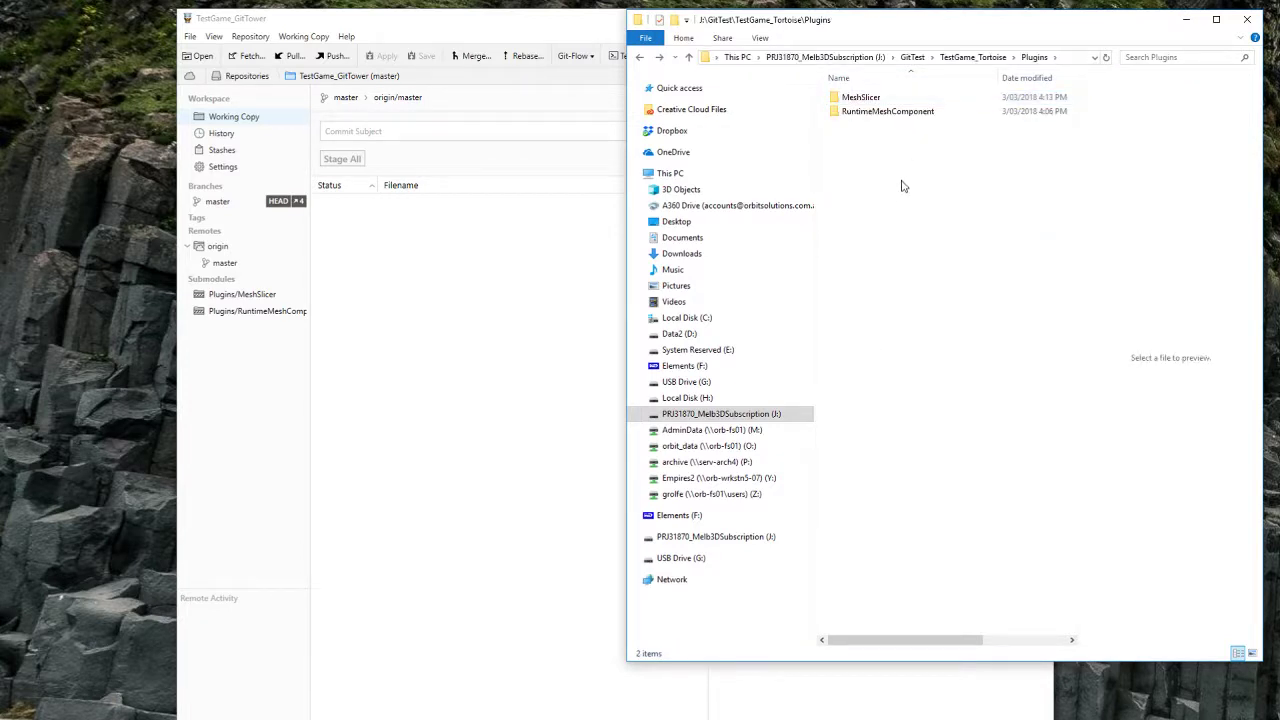
key("BackSpace")
left_click(880, 320)
Step: Abandon a TortoiseGit commit on TestGame_Tortoise, then open Plugins\MeshSlicer
left_click(946, 503)
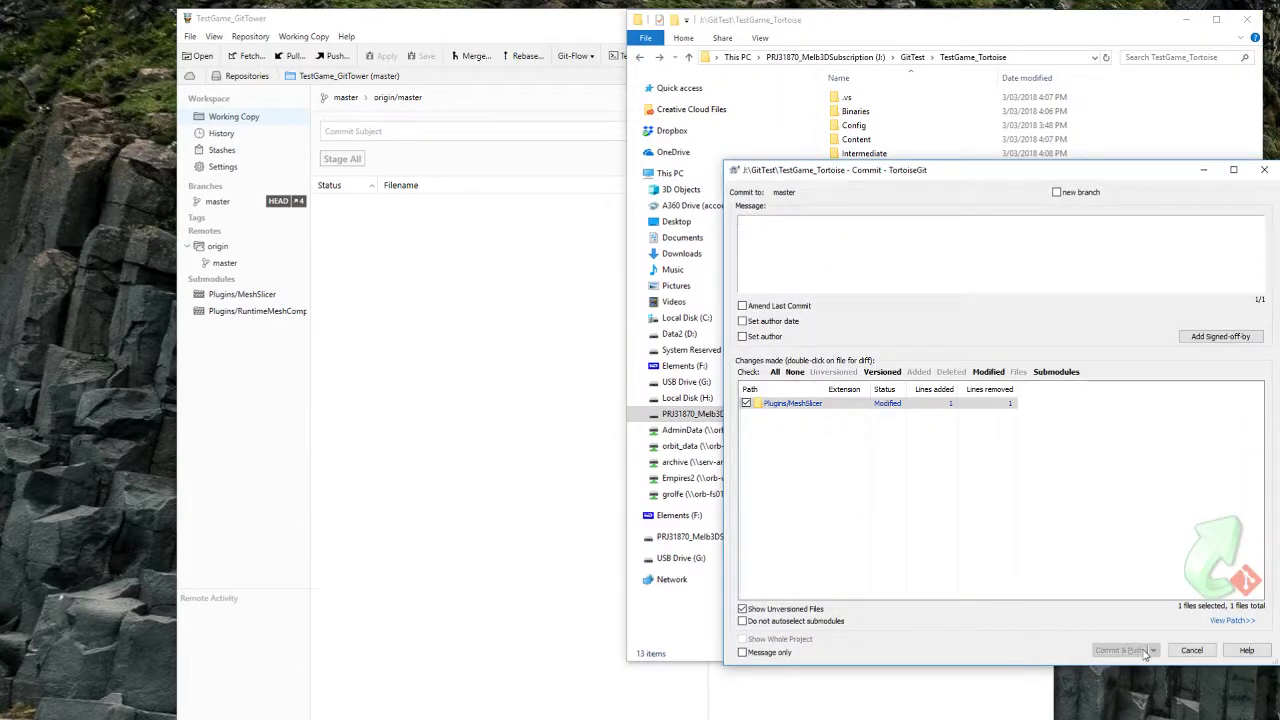
left_click(1190, 651)
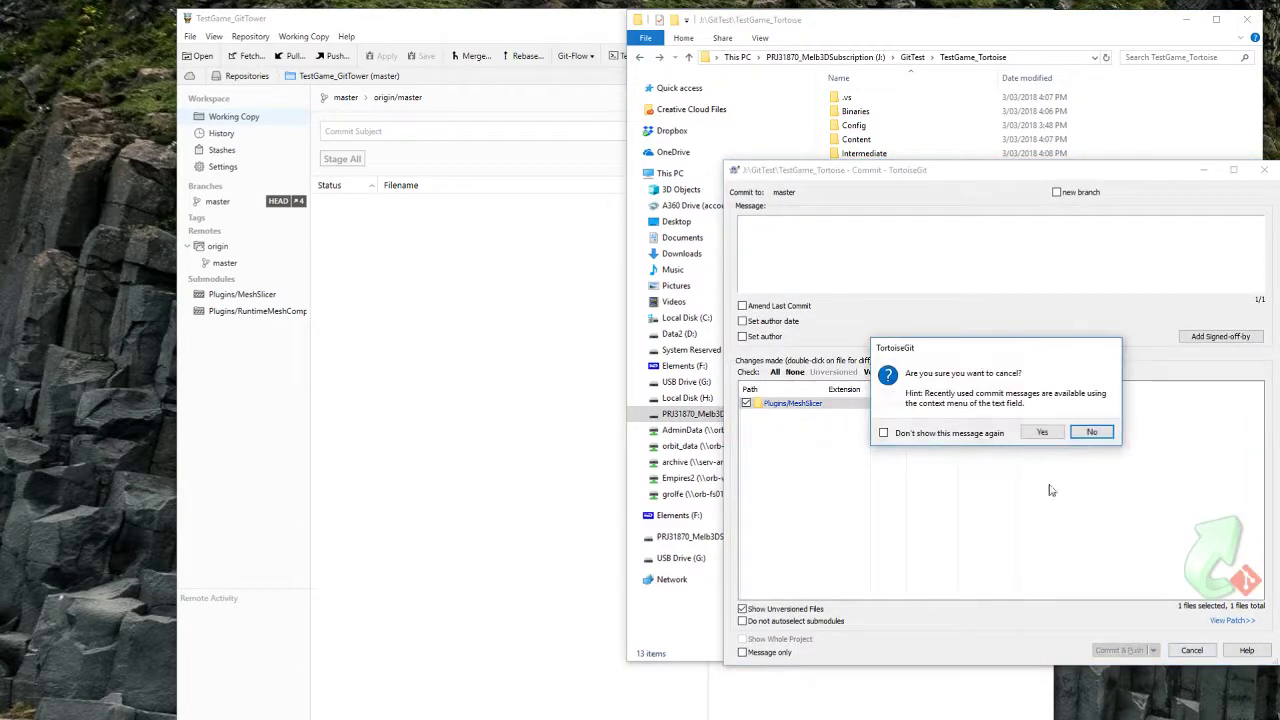
left_click(1045, 433)
double_click(857, 168)
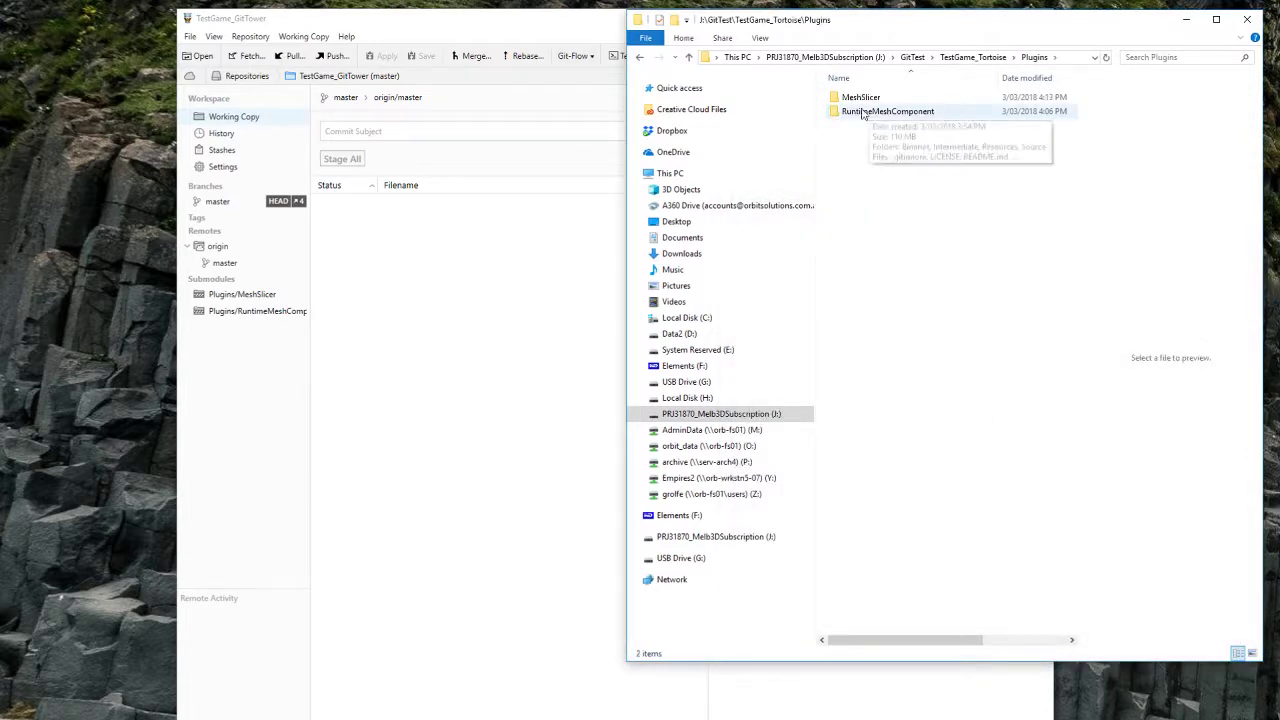
double_click(862, 97)
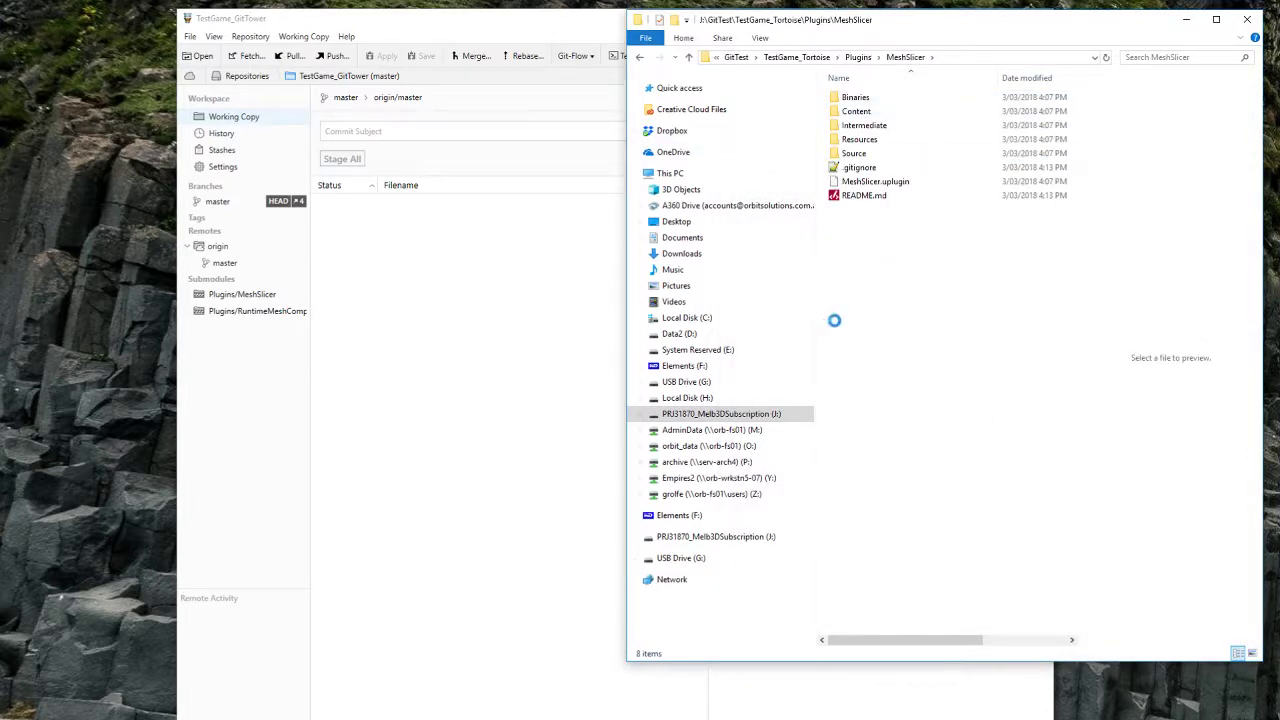
Step: Commit AddedFile_Tortoise.txt in MeshSlicer with message 'added test file' and push it to origin master
right_click(874, 248)
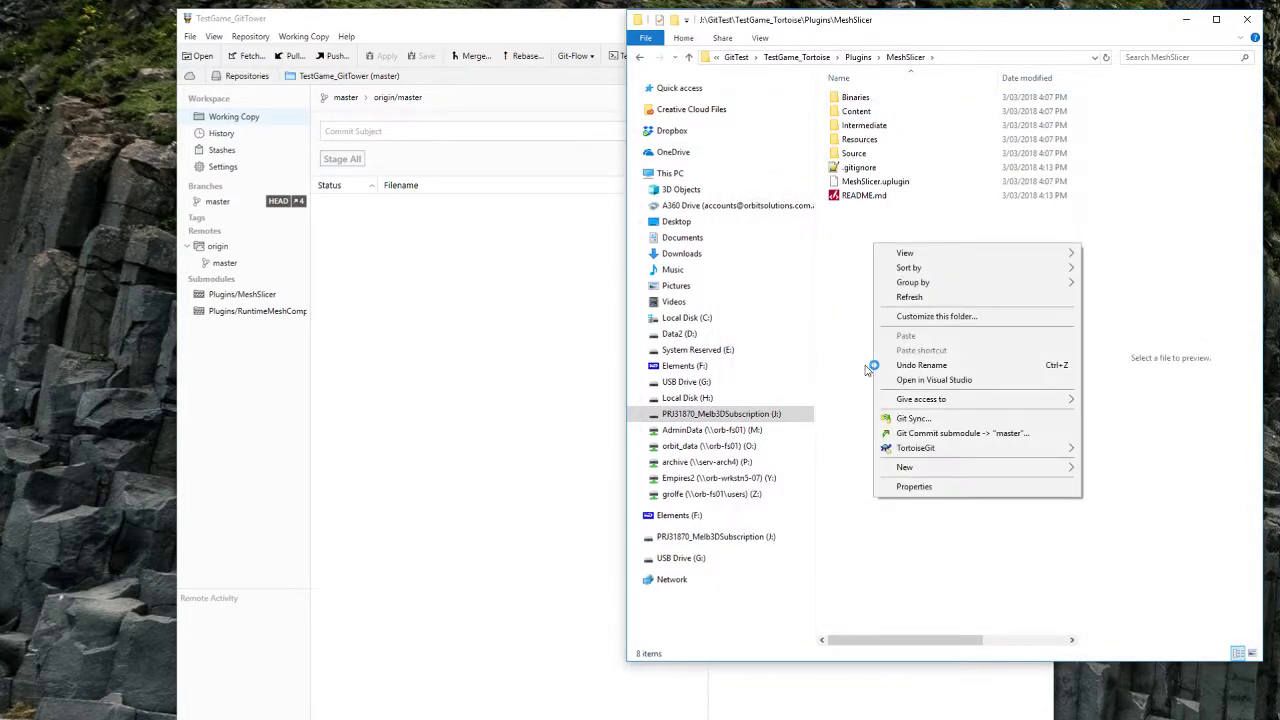
left_click(993, 434)
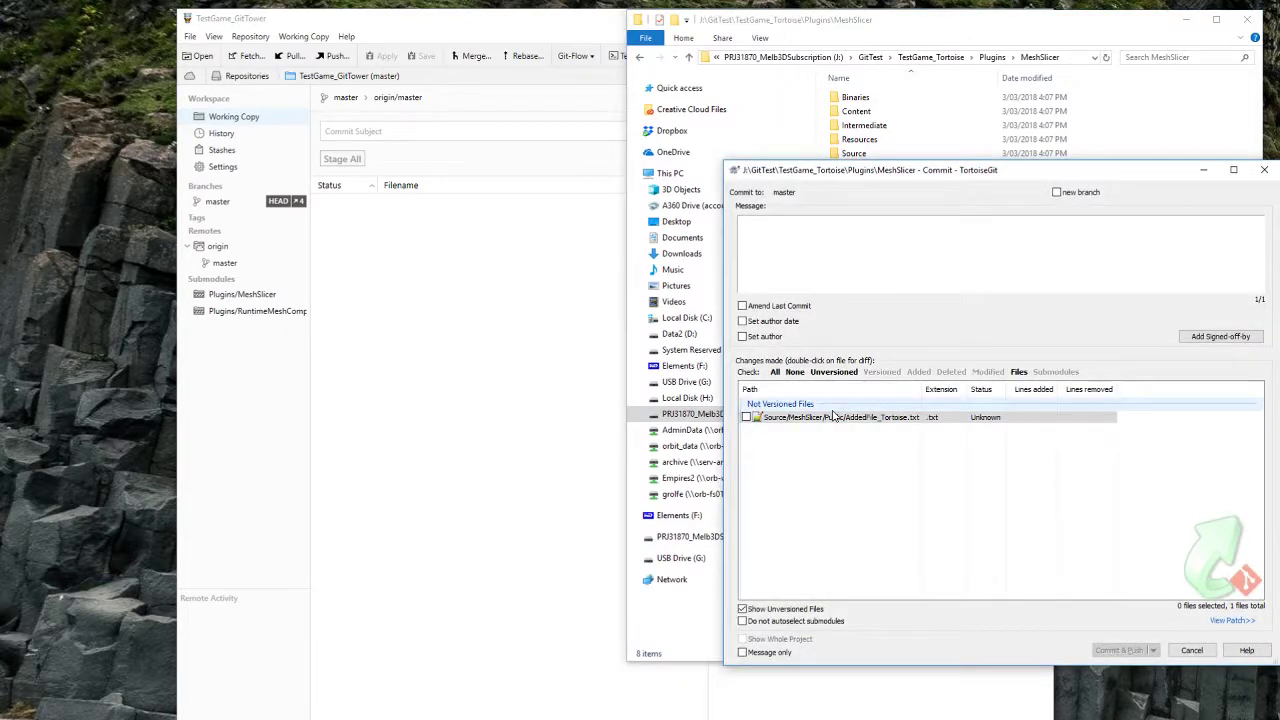
left_click(746, 417)
type("a")
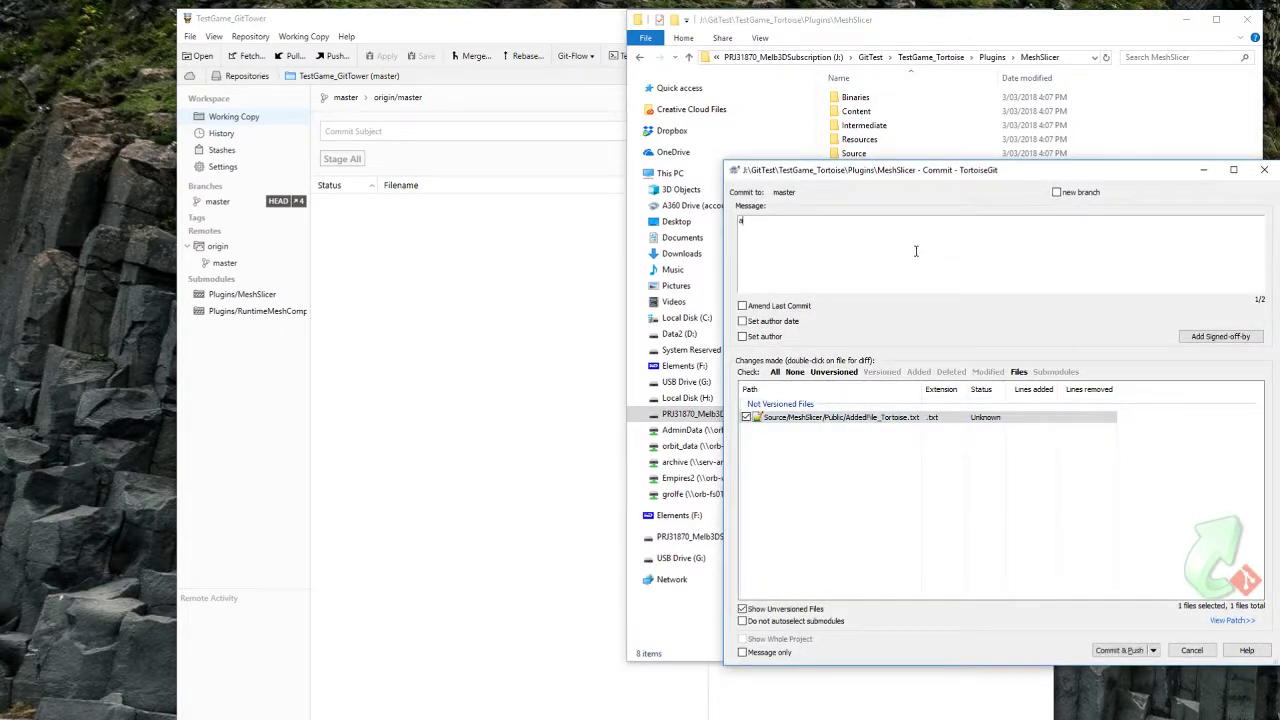
type("dddded test file")
left_click(1125, 651)
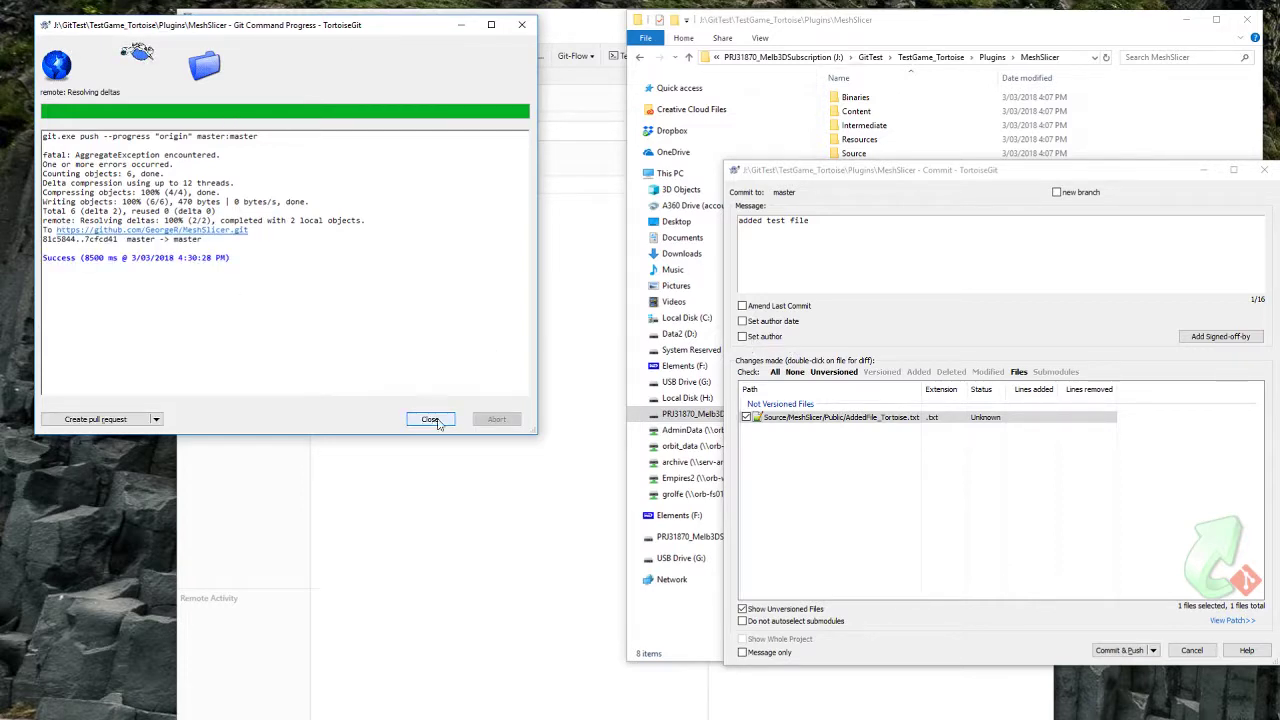
left_click(431, 419)
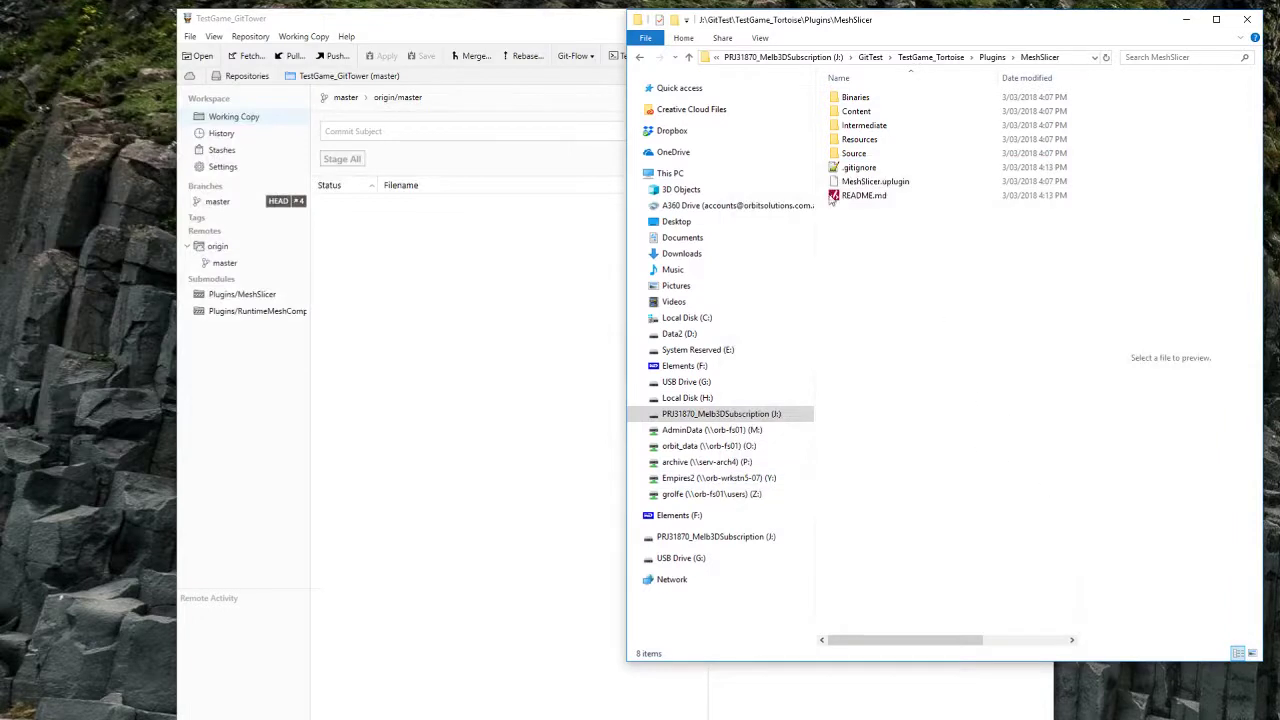
Step: Navigate File Explorer back up through Plugins and TestGame_Tortoise to the GitTest folder
left_click(639, 59)
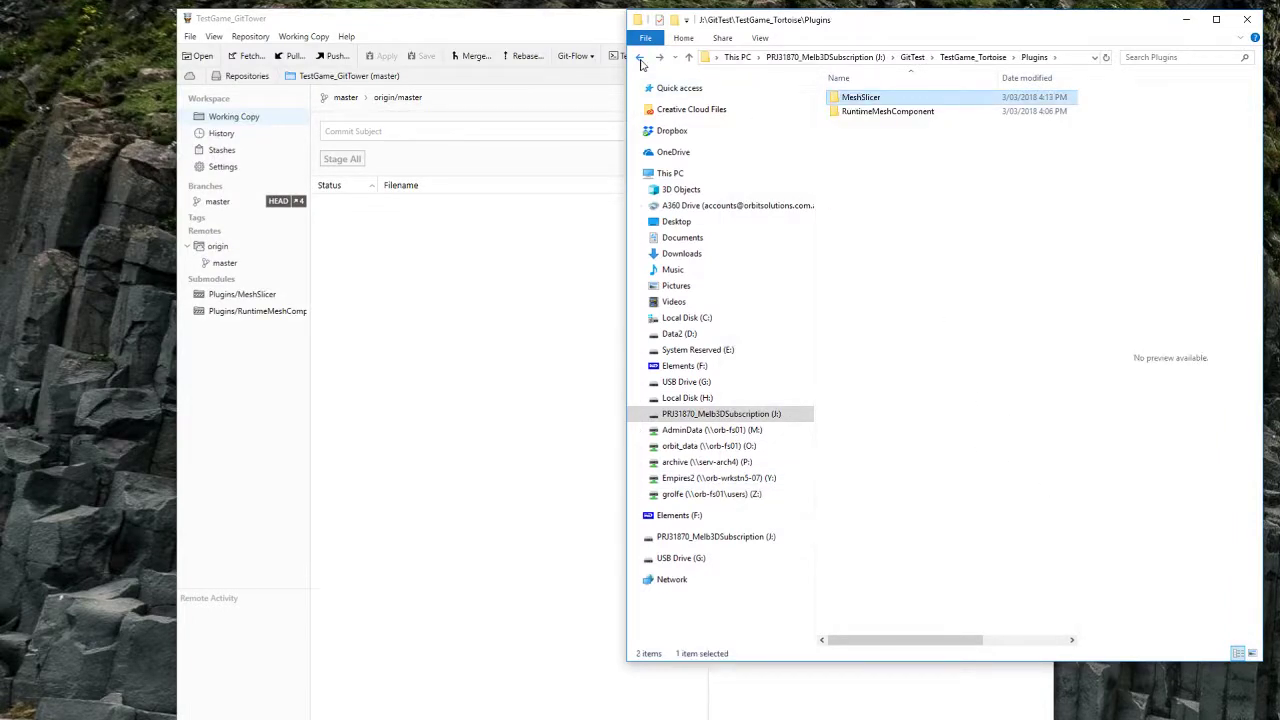
left_click(640, 60)
left_click(638, 59)
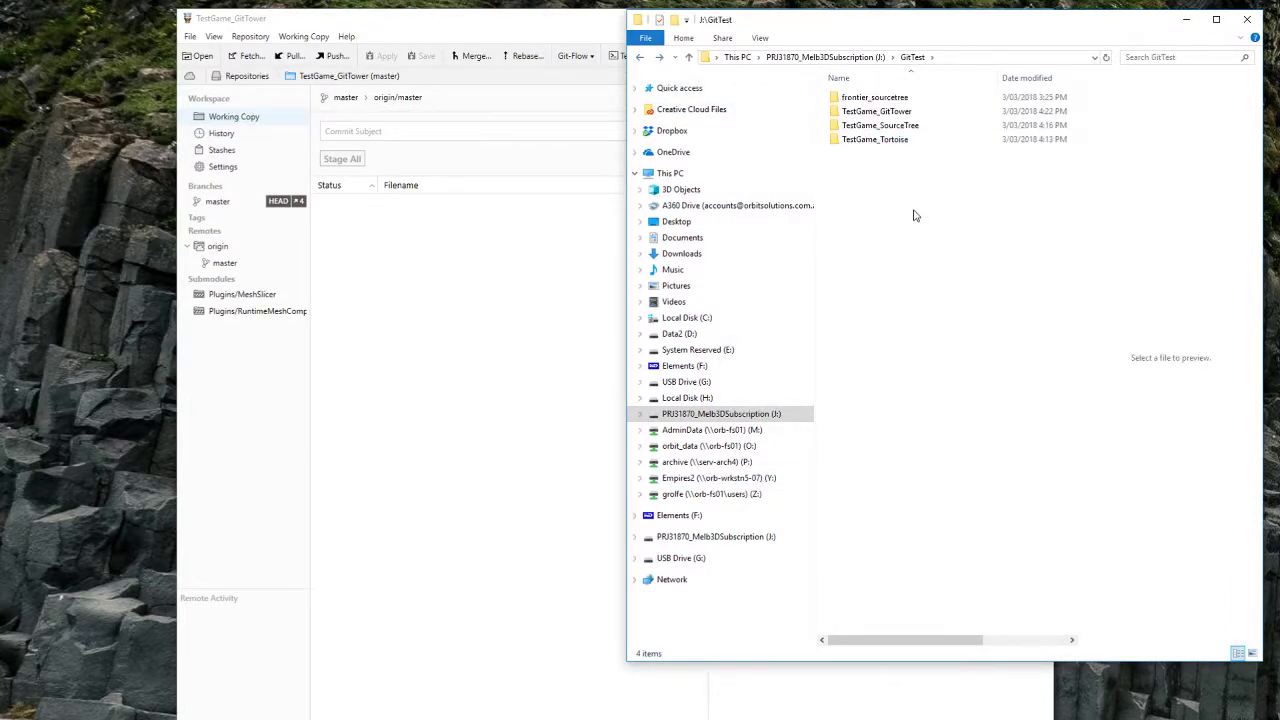
Step: Bring Sourcetree forward and expand Submodules > Plugins to reveal the MeshSlicer submodule
left_click(800, 718)
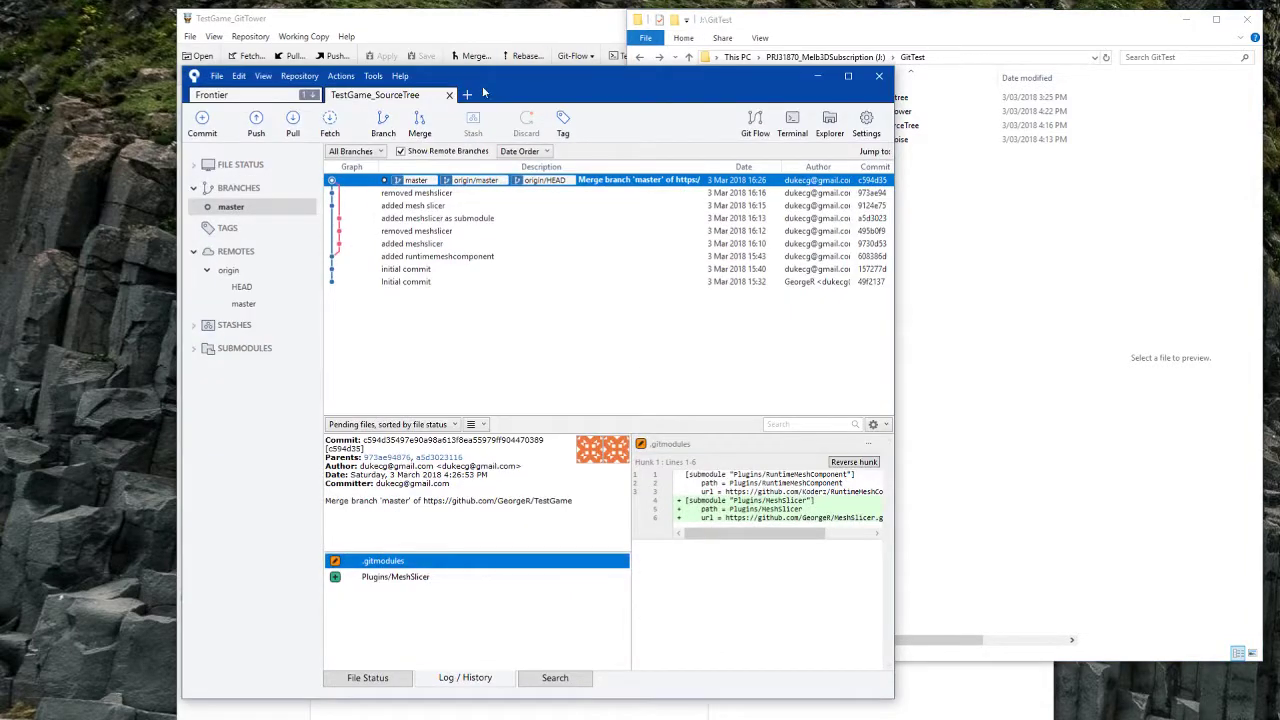
left_click_drag(521, 80, 562, 44)
left_click(247, 316)
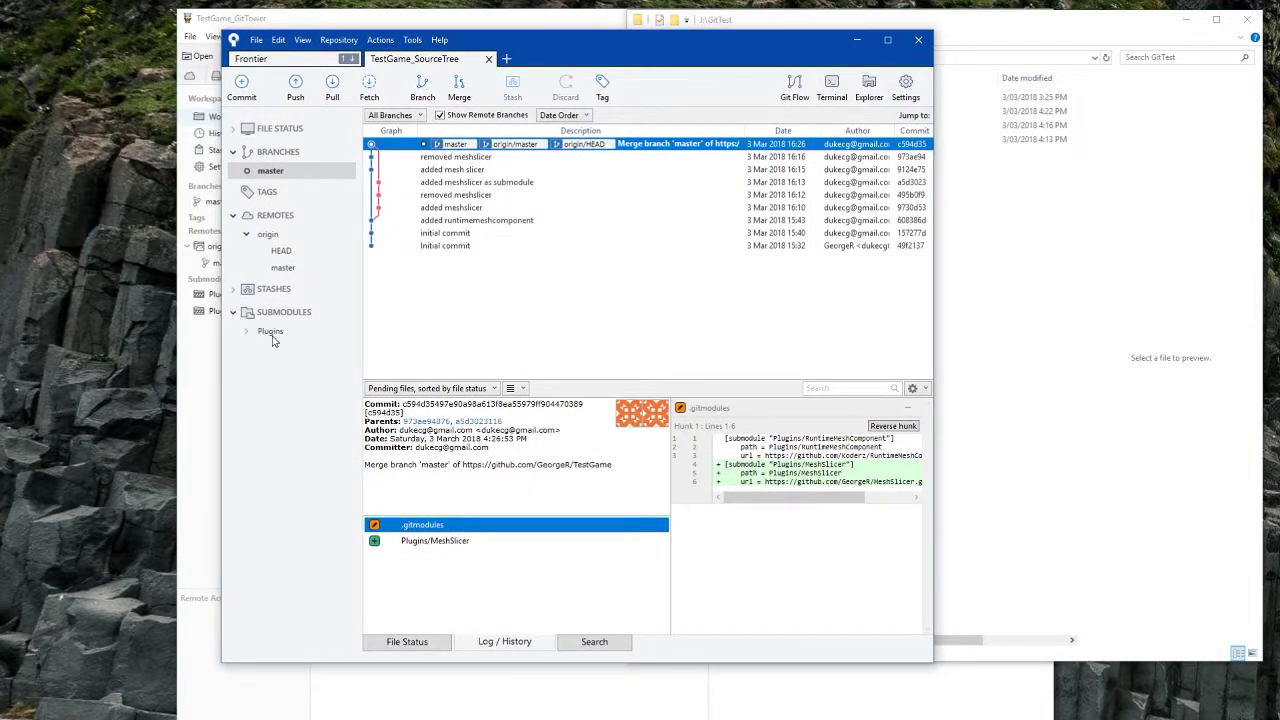
left_click(246, 333)
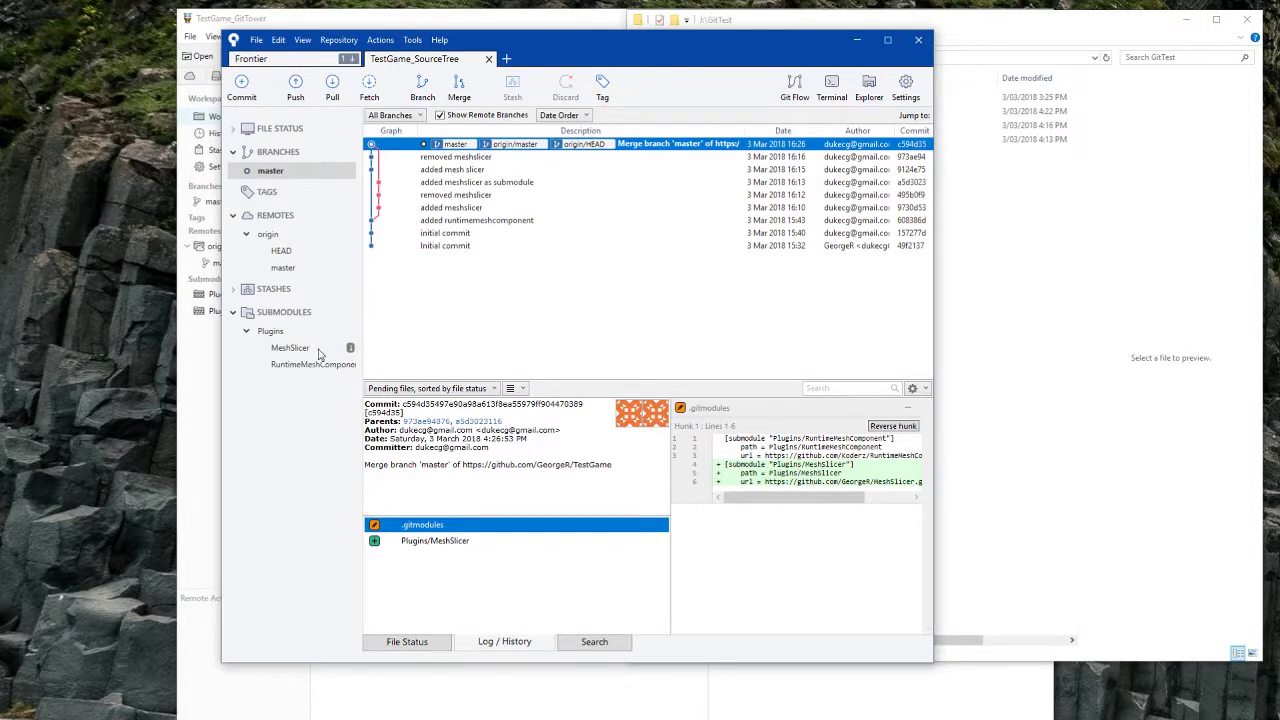
right_click(292, 350)
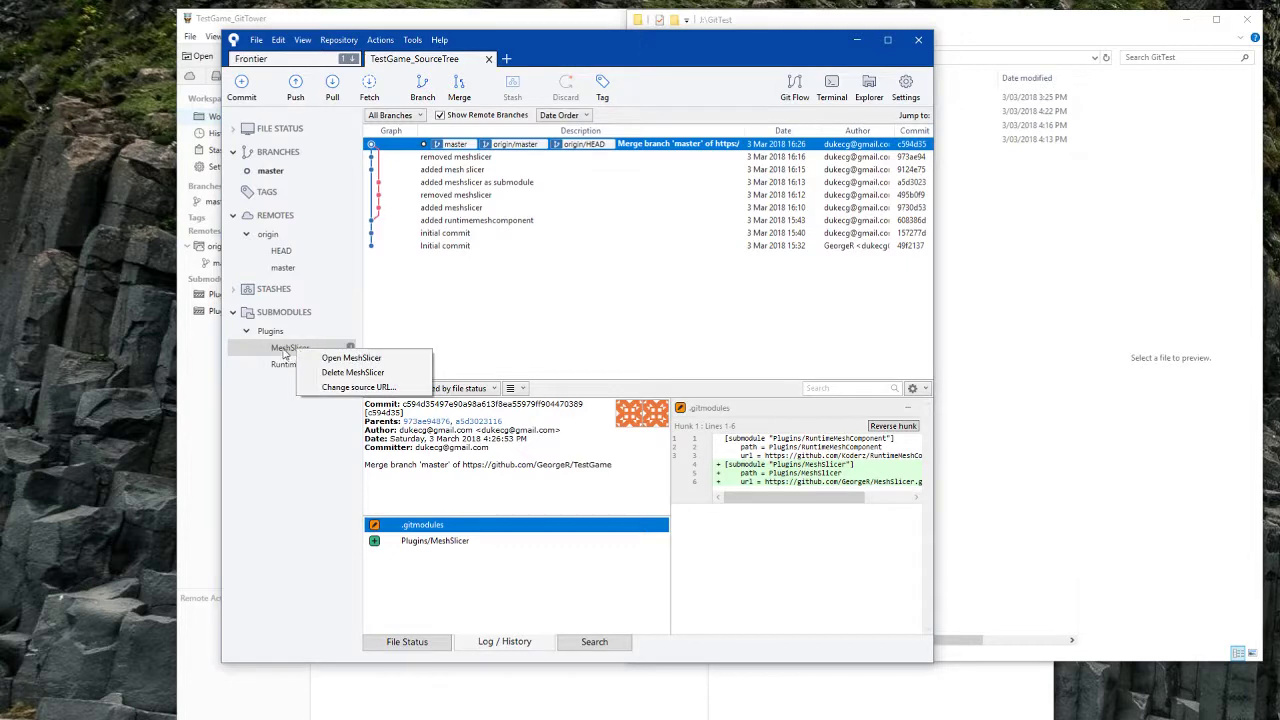
right_click(276, 353)
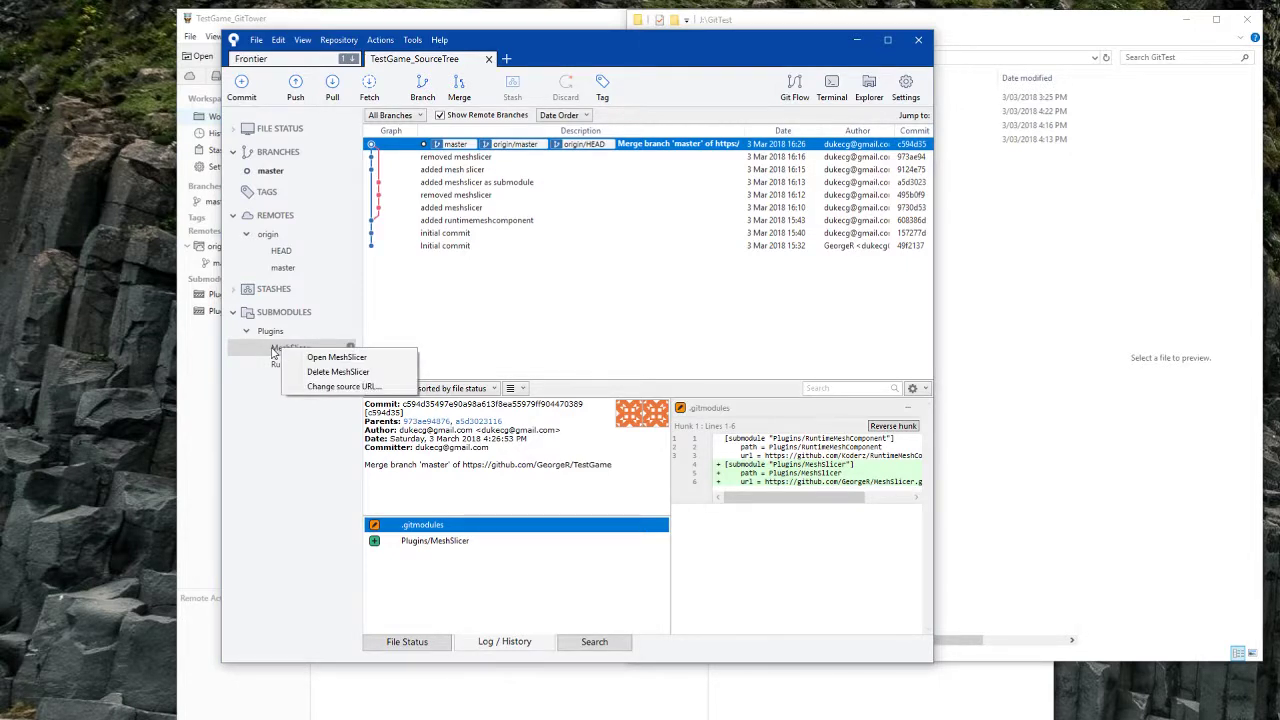
right_click(270, 352)
right_click(272, 351)
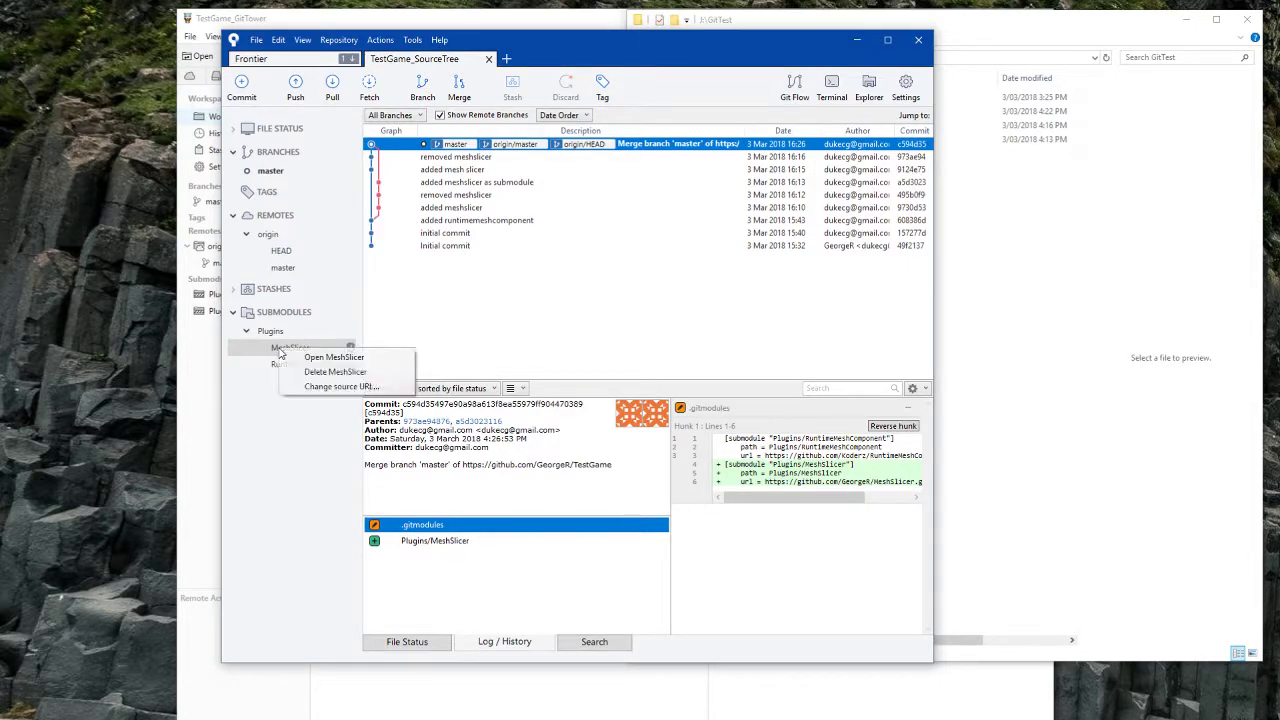
left_click(298, 354)
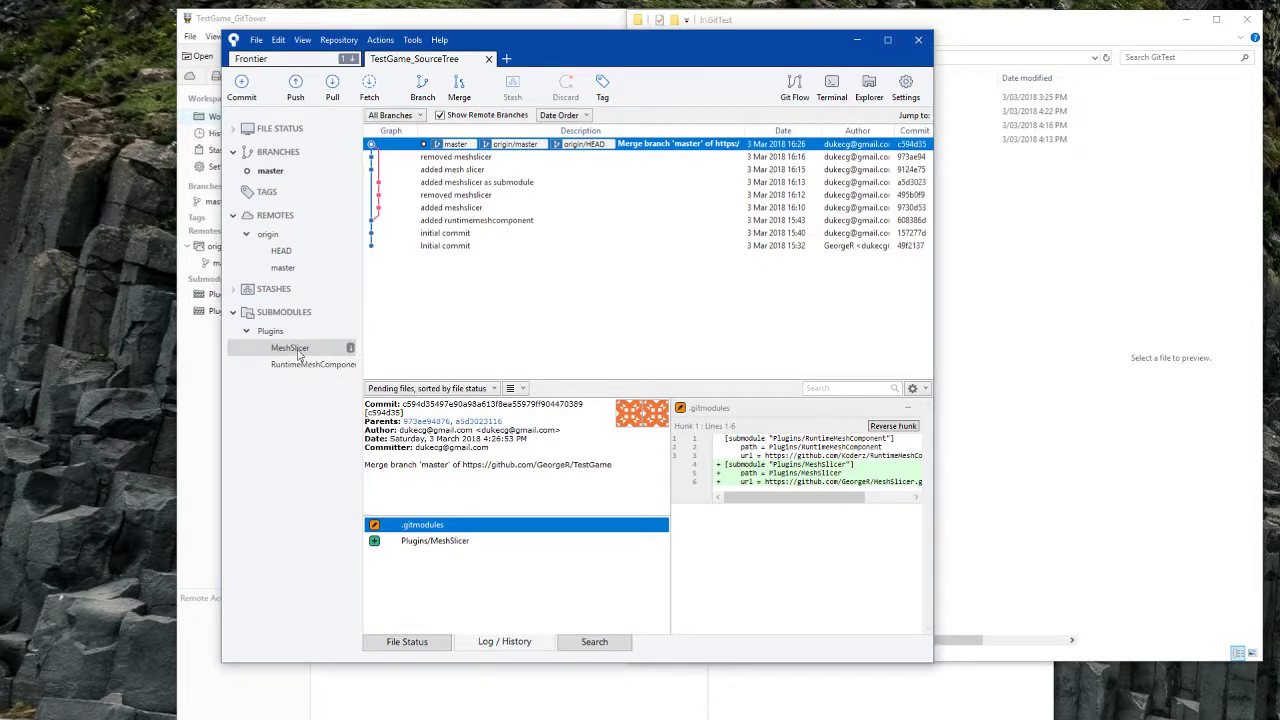
right_click(296, 354)
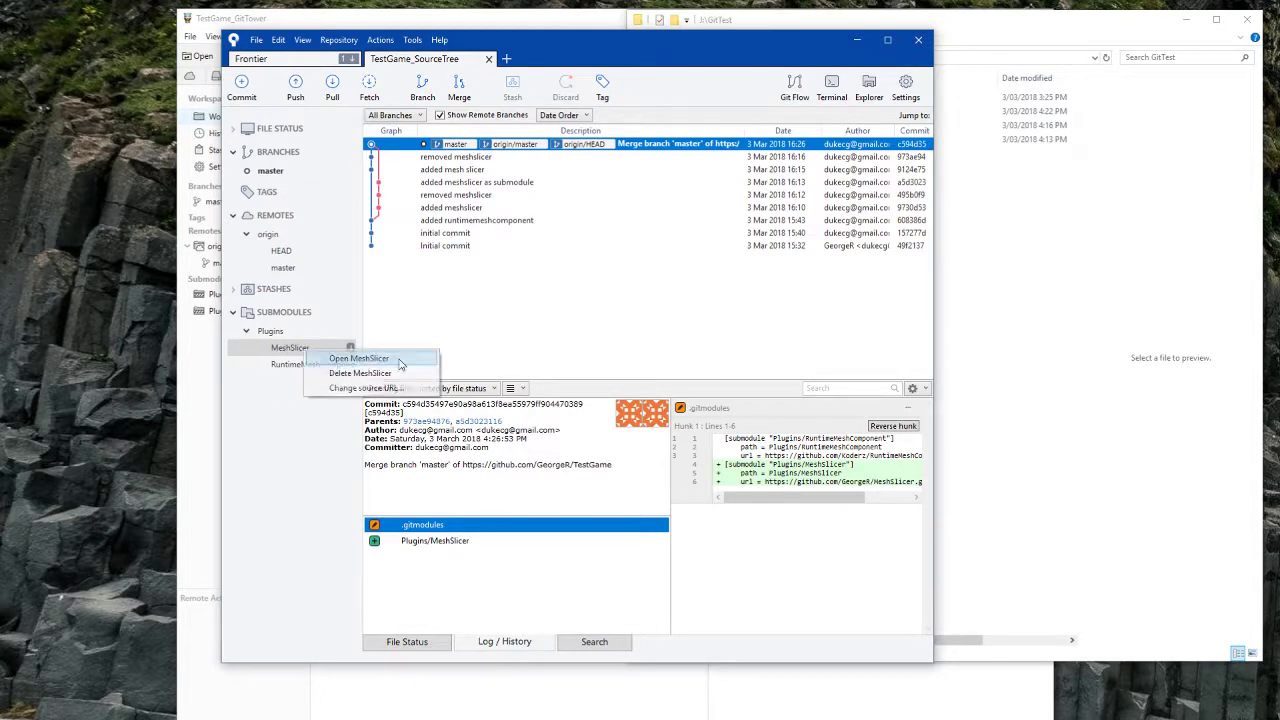
left_click(290, 352)
Step: Pull origin master into TestGame, which fails, then open MeshSlicer in its own tab
left_click(333, 99)
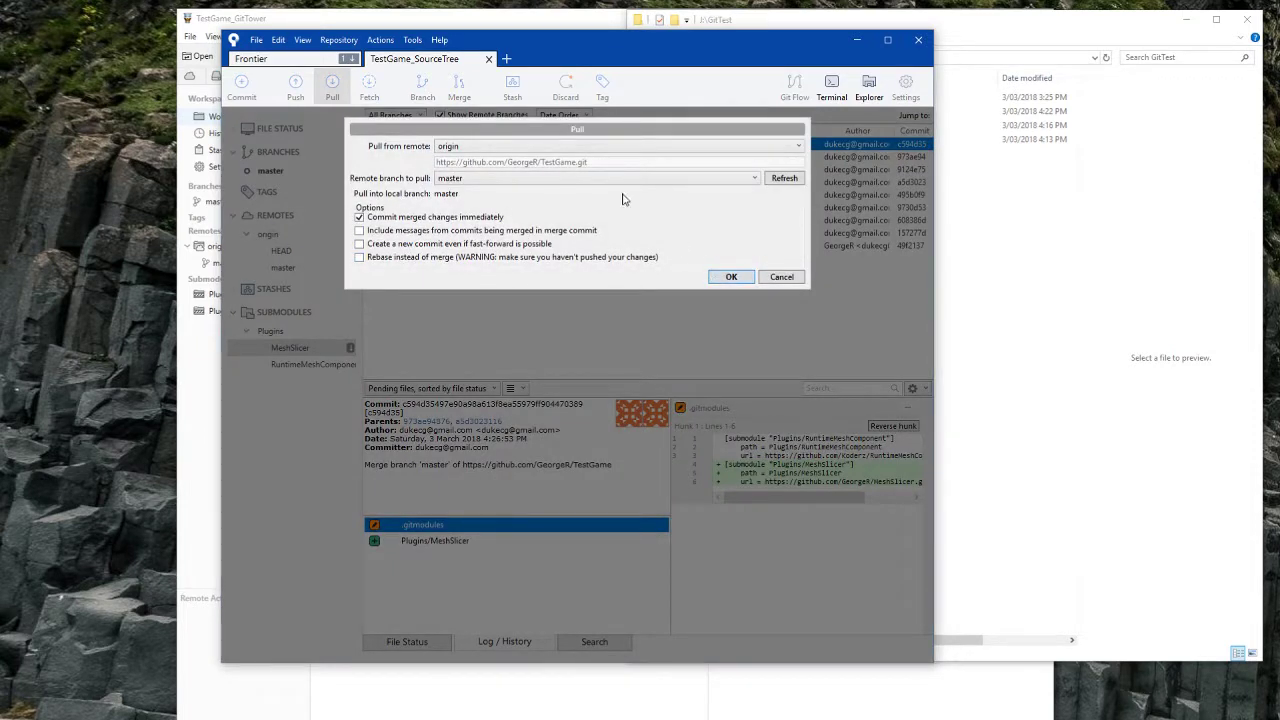
left_click(729, 277)
left_click(245, 158)
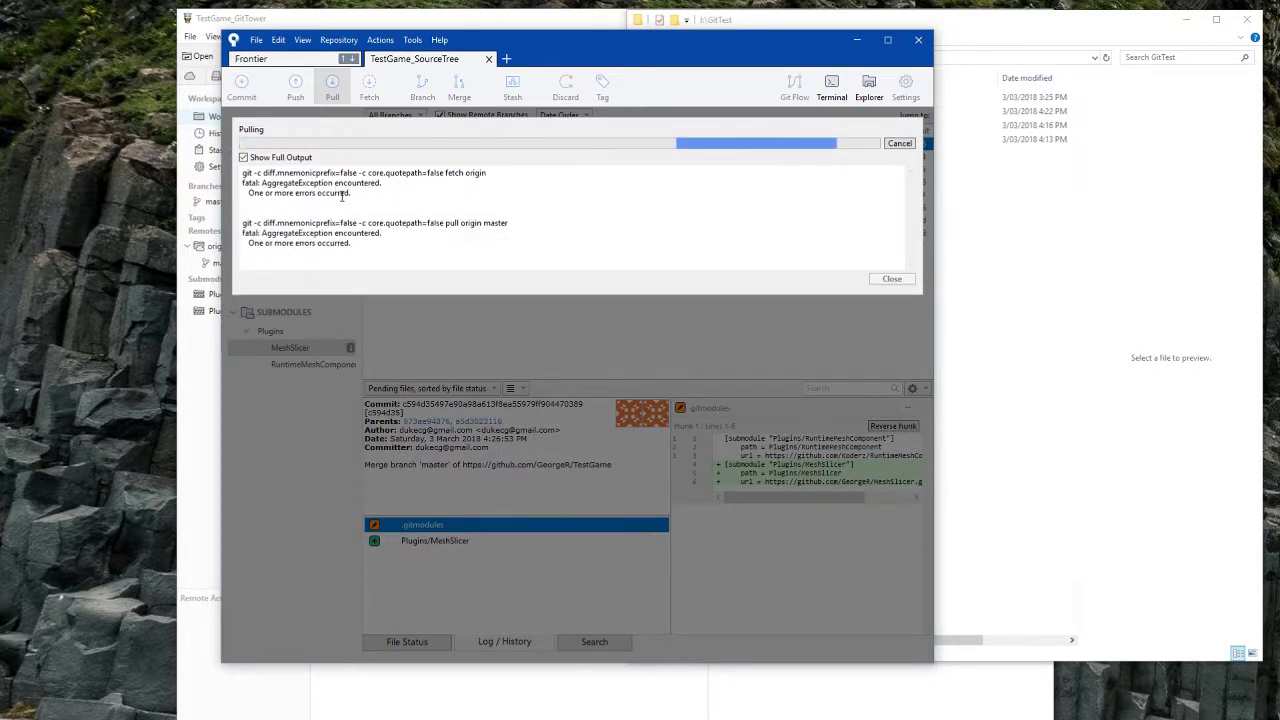
left_click(892, 330)
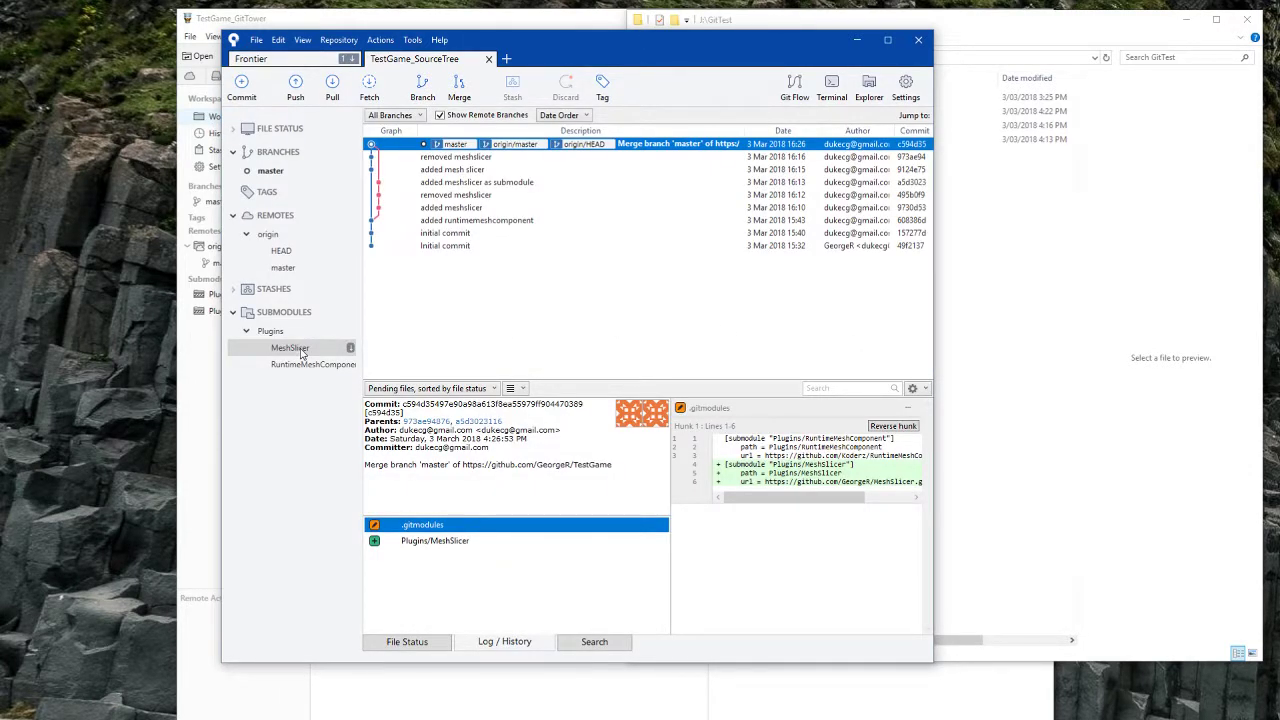
double_click(298, 349)
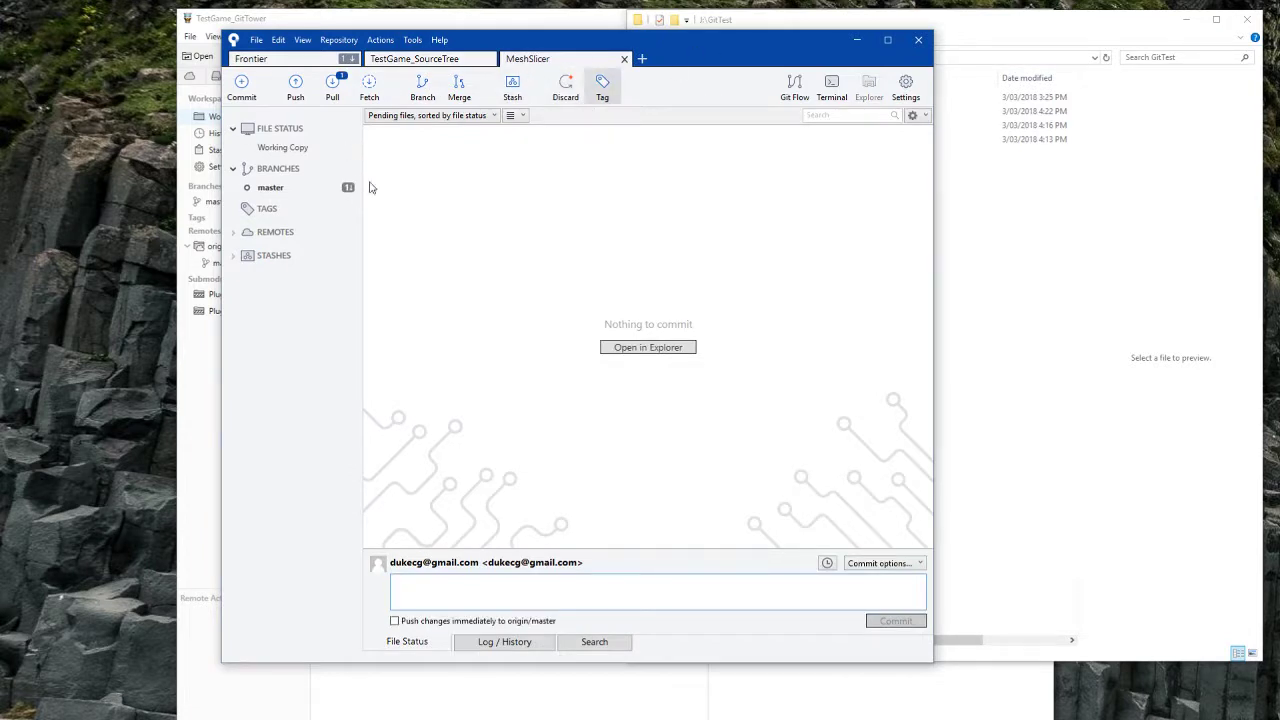
Step: Pull origin master into the MeshSlicer tab and review the full output listing the changed files
left_click(335, 95)
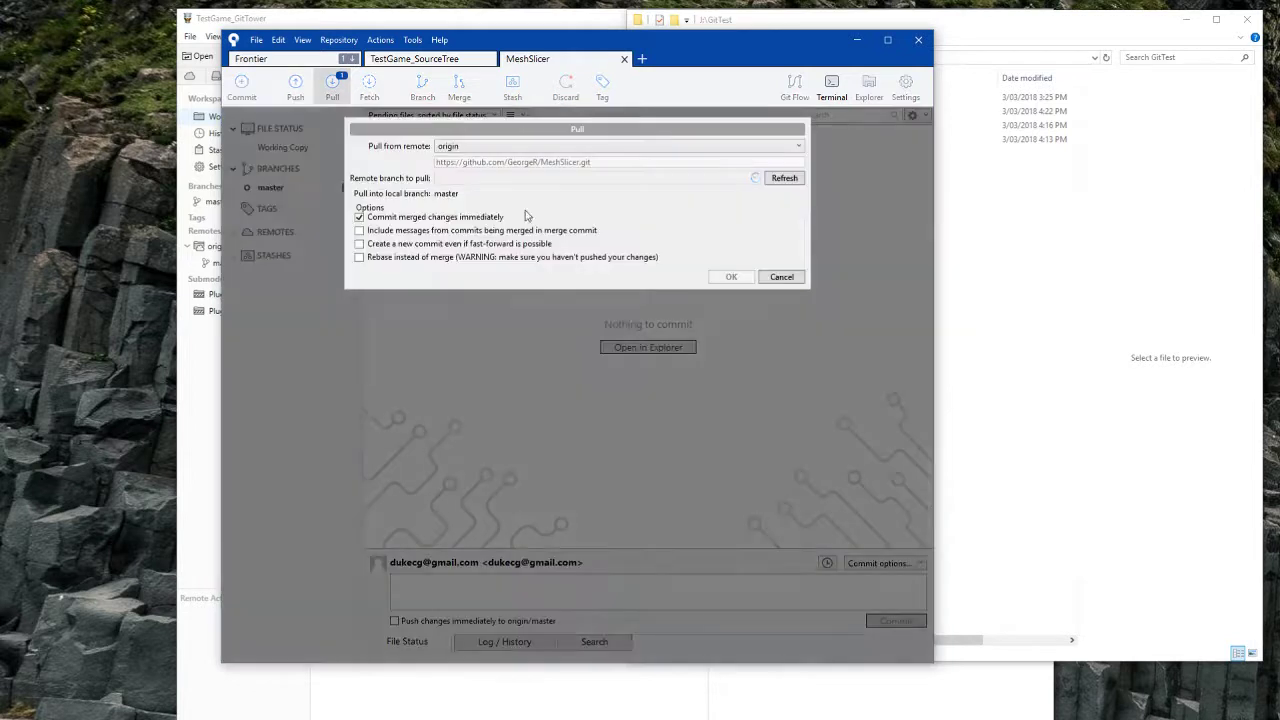
left_click(724, 280)
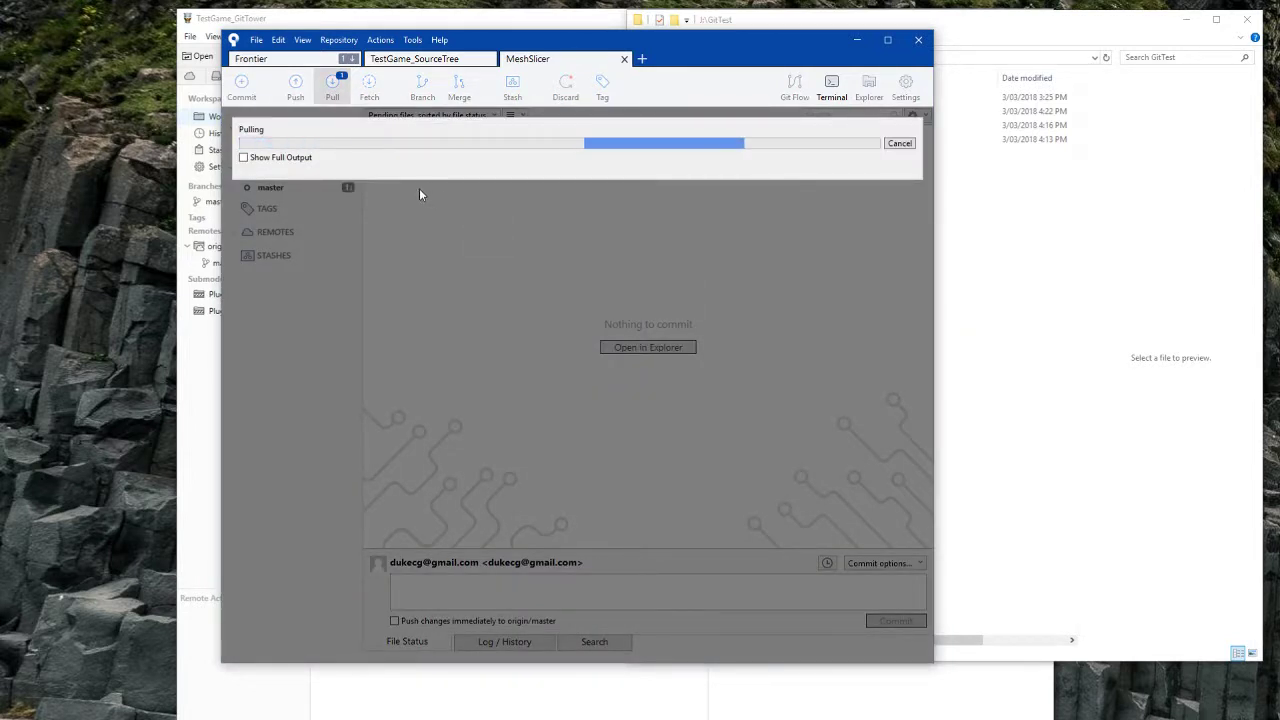
left_click(297, 160)
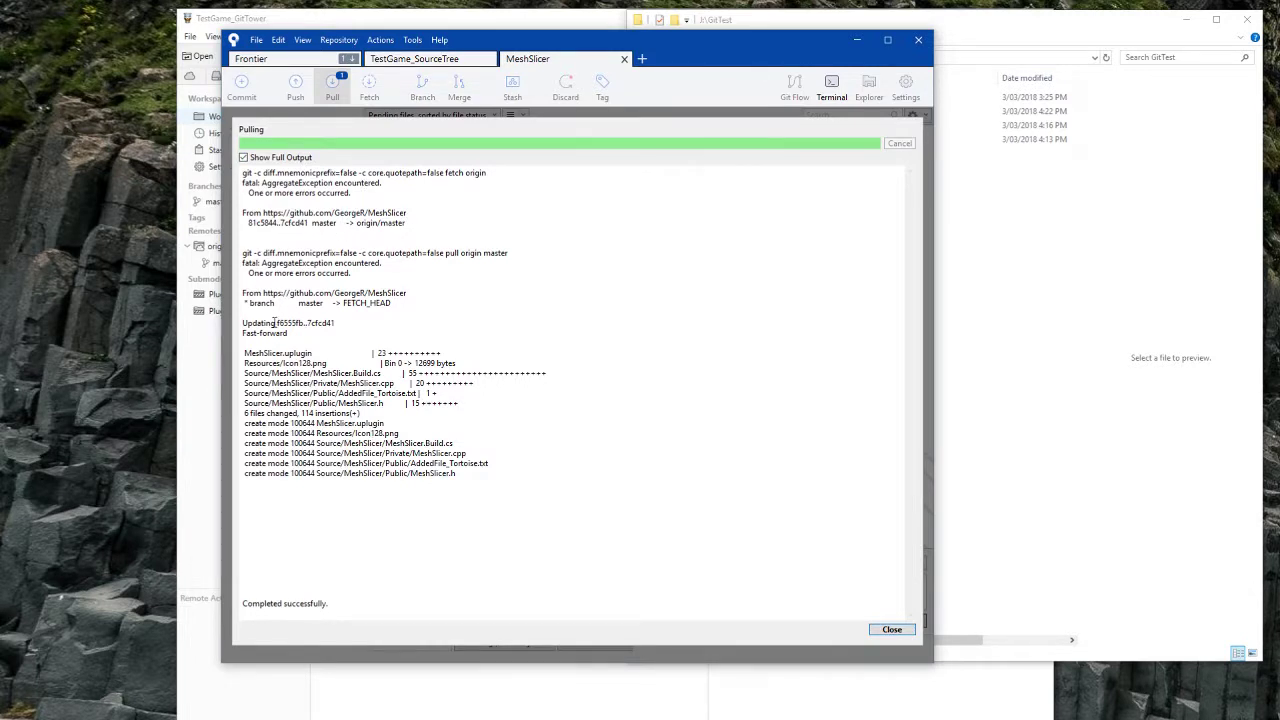
left_click_drag(260, 303, 265, 272)
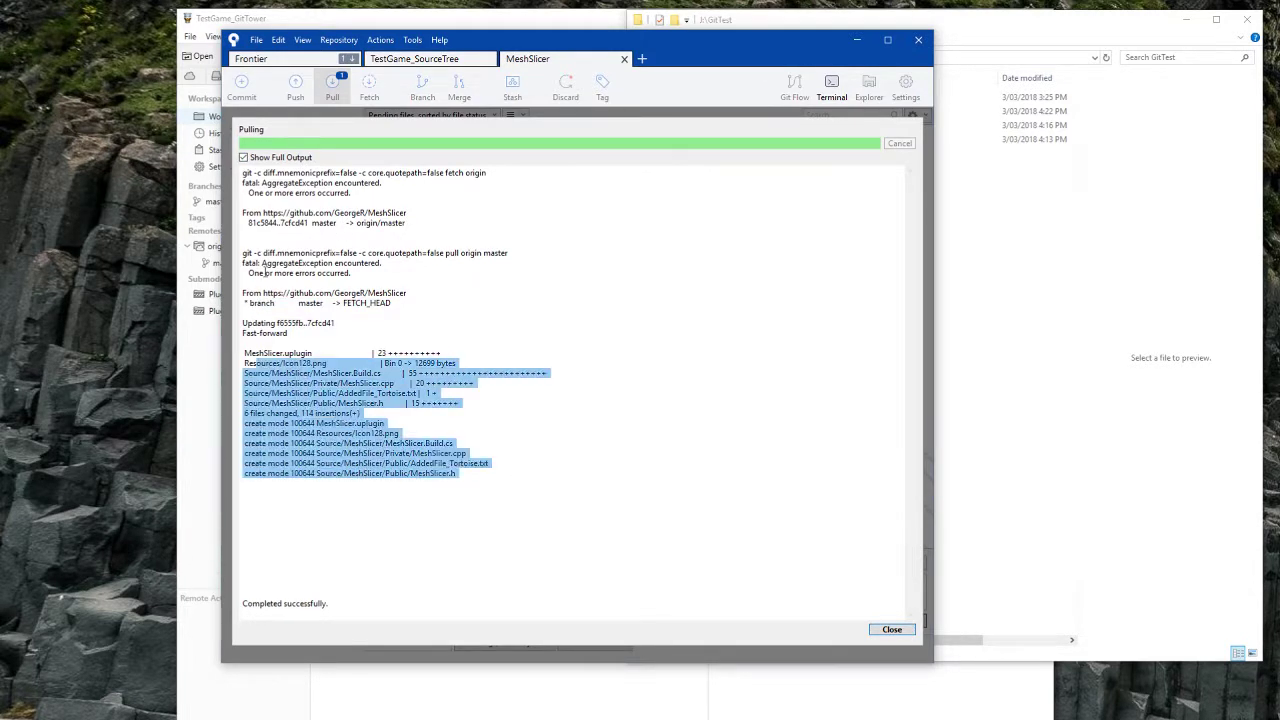
left_click(303, 363)
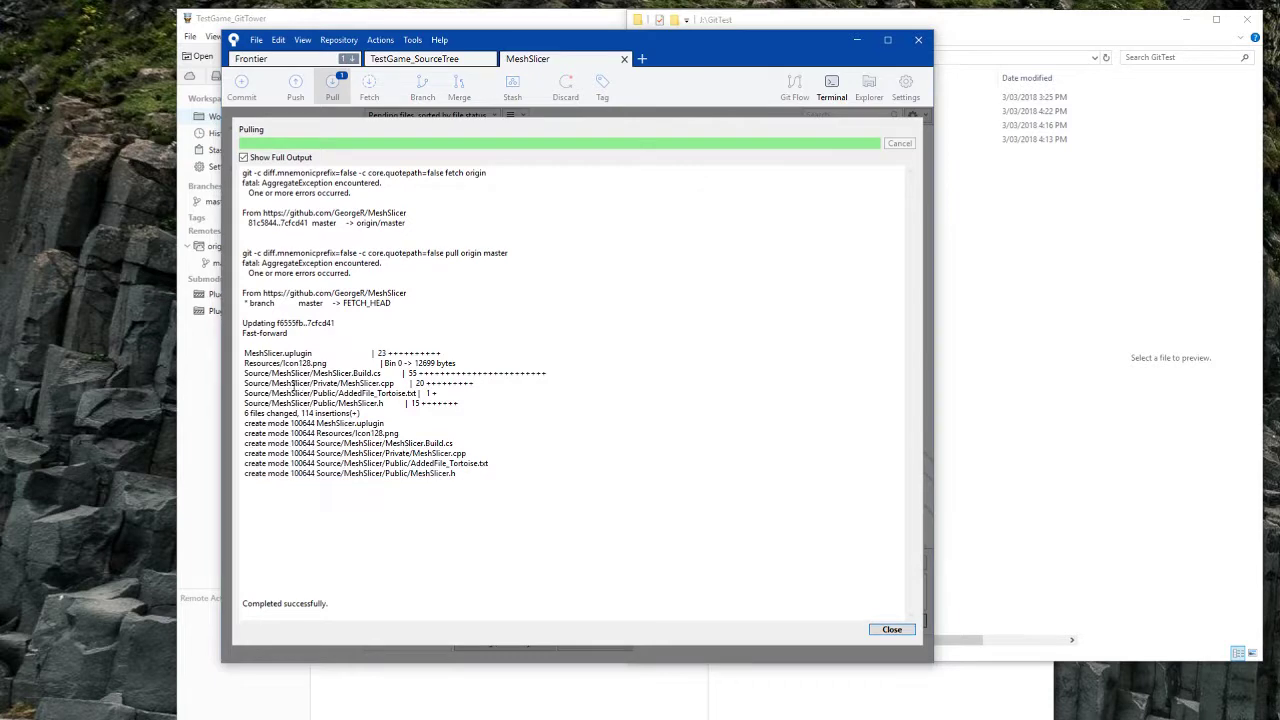
left_click_drag(309, 384, 531, 481)
left_click(529, 481)
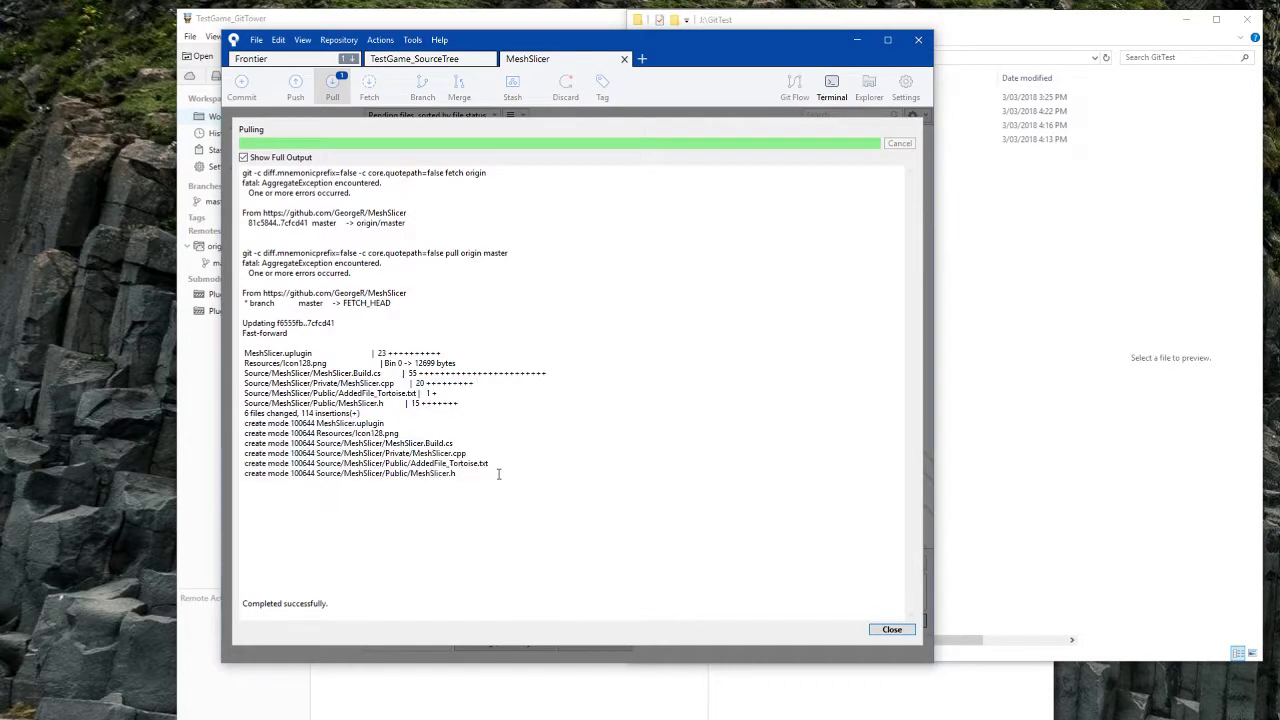
left_click(891, 629)
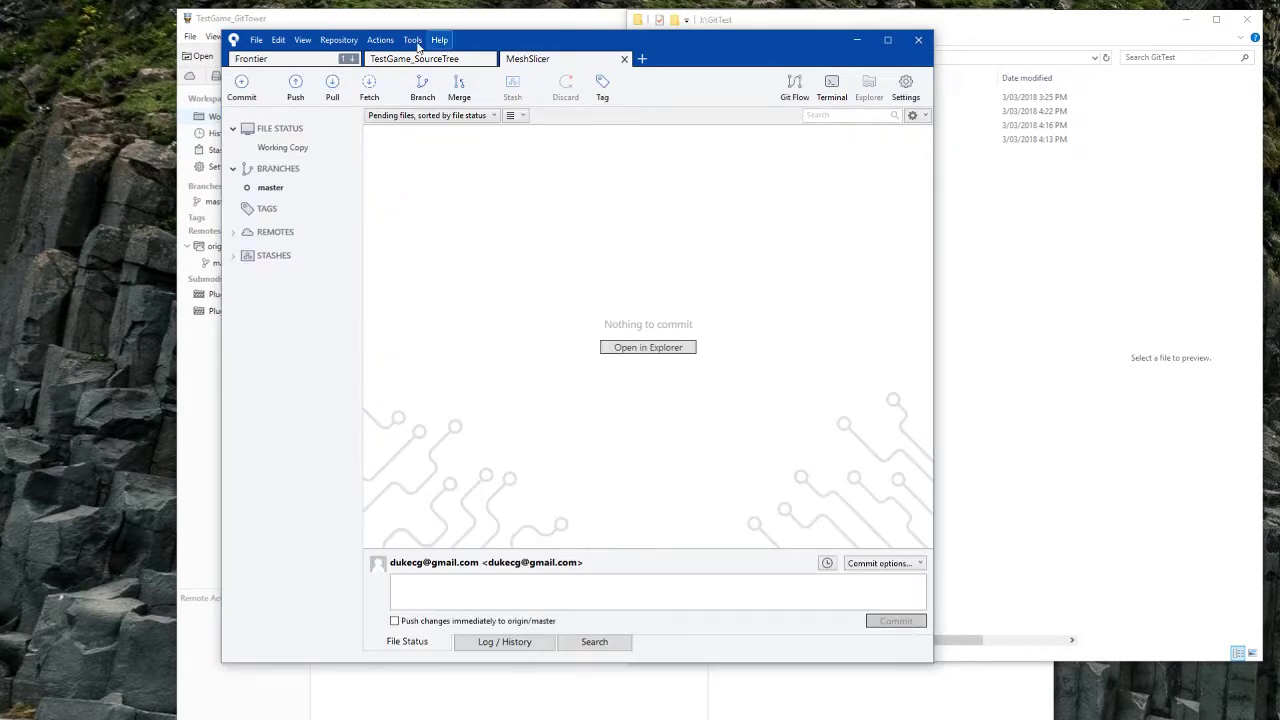
Step: Switch between the TestGame_SourceTree and MeshSlicer tabs, then bring Tower to the front
left_click(432, 57)
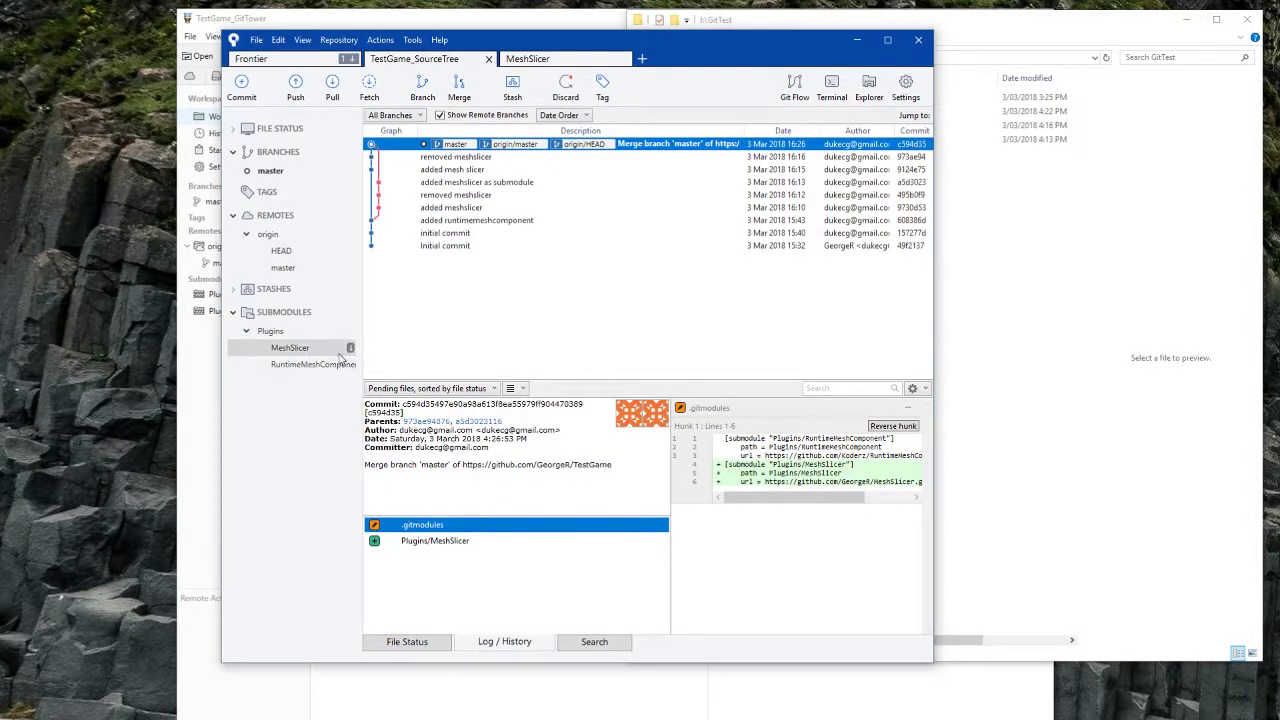
left_click_drag(365, 348, 394, 349)
double_click(343, 350)
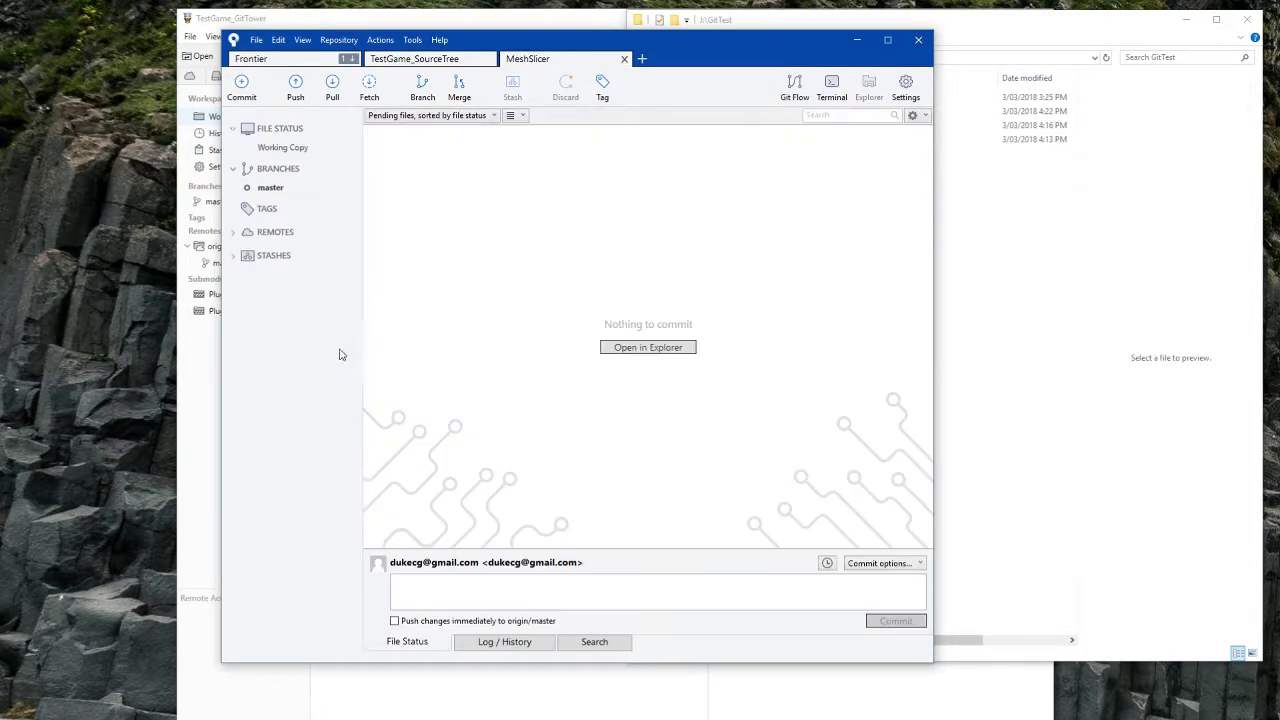
left_click(455, 58)
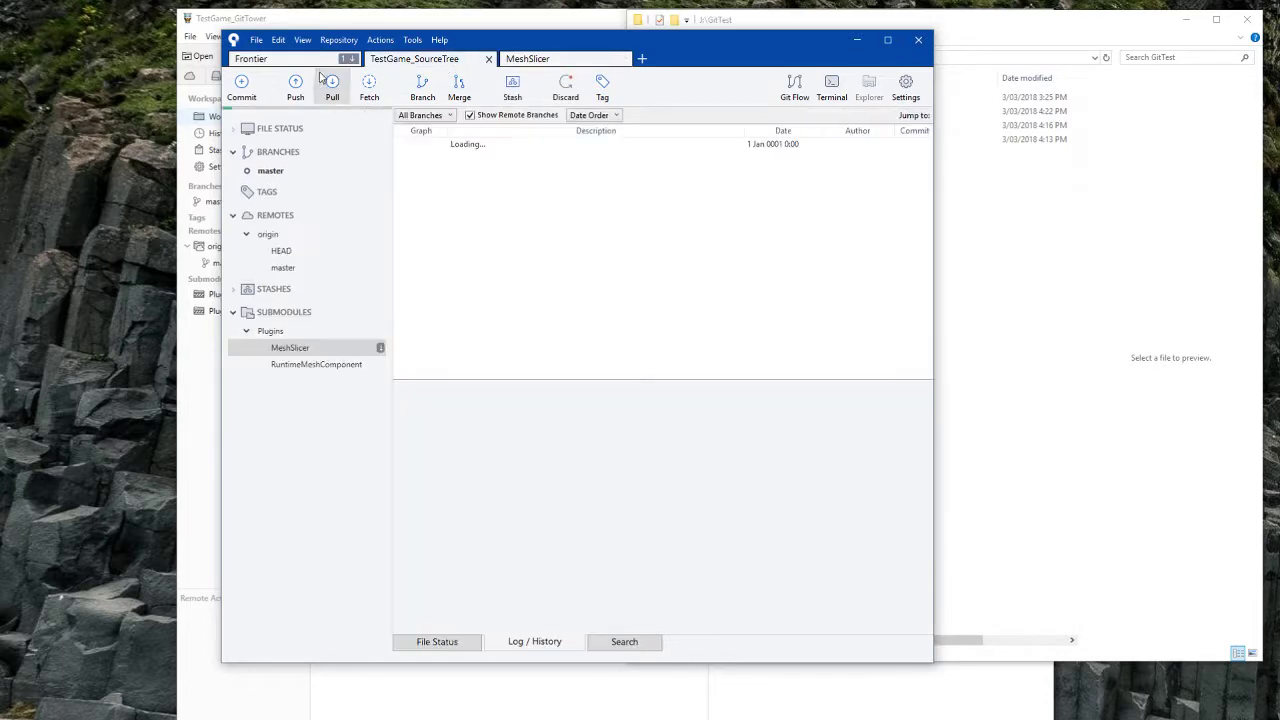
left_click(530, 60)
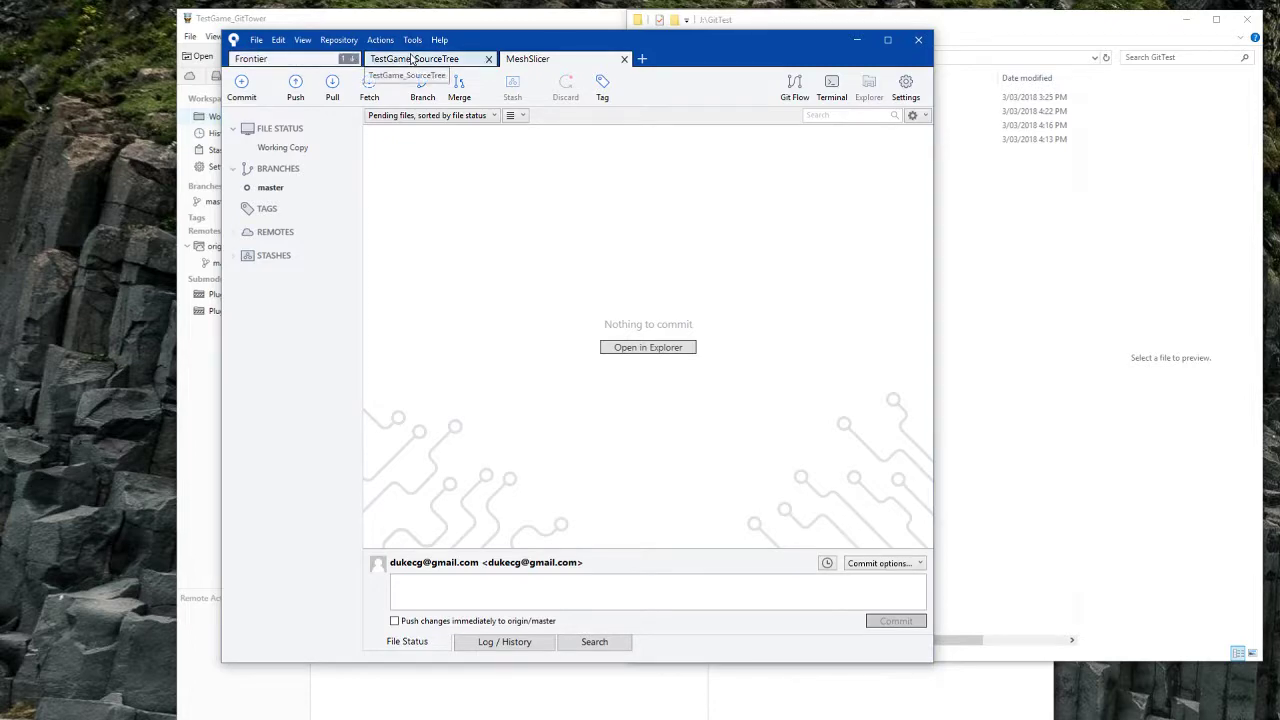
left_click(368, 58)
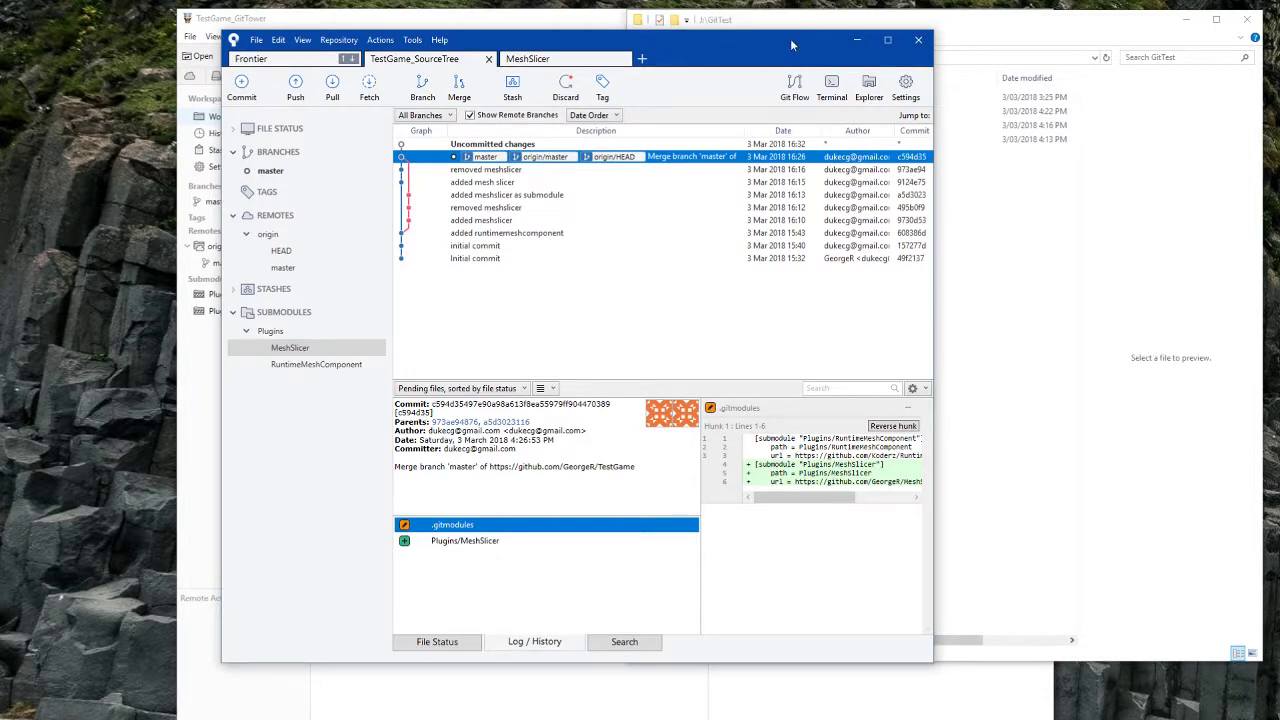
left_click(389, 13)
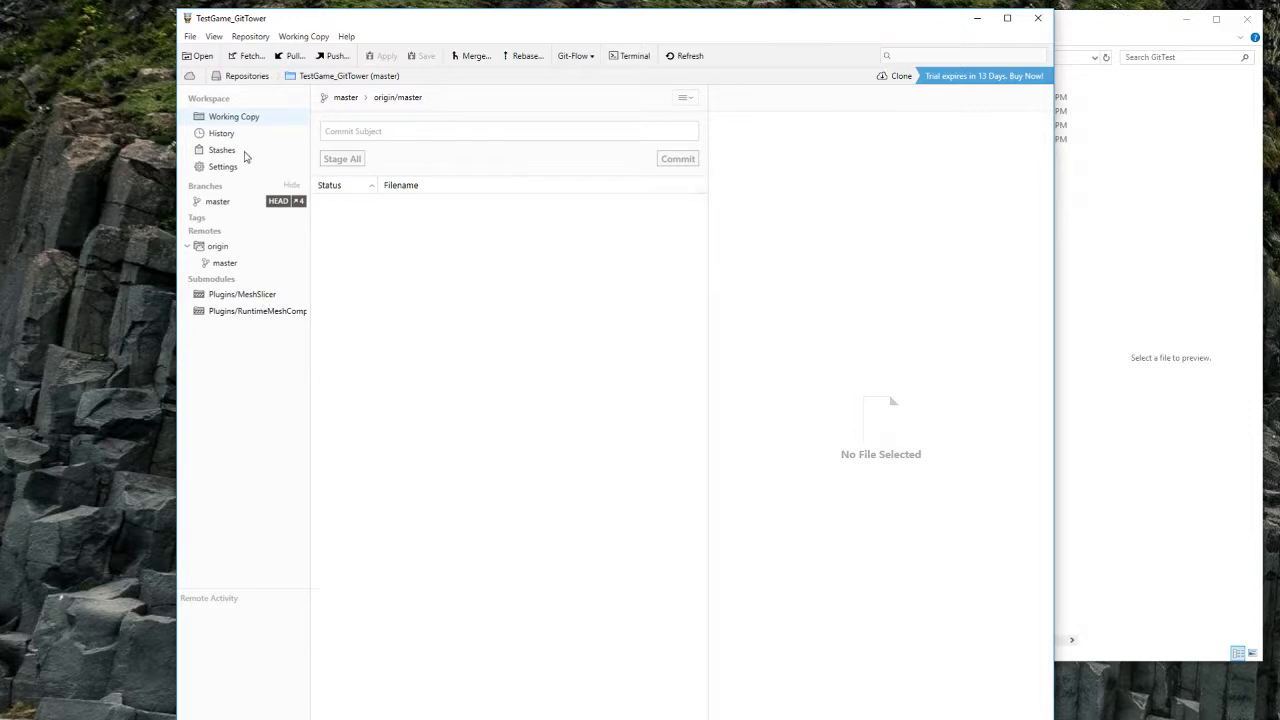
Step: Pull TestGame_GitTower from origin/master and inspect the MeshSlicer and RuntimeMeshComponent submodule details
left_click(293, 57)
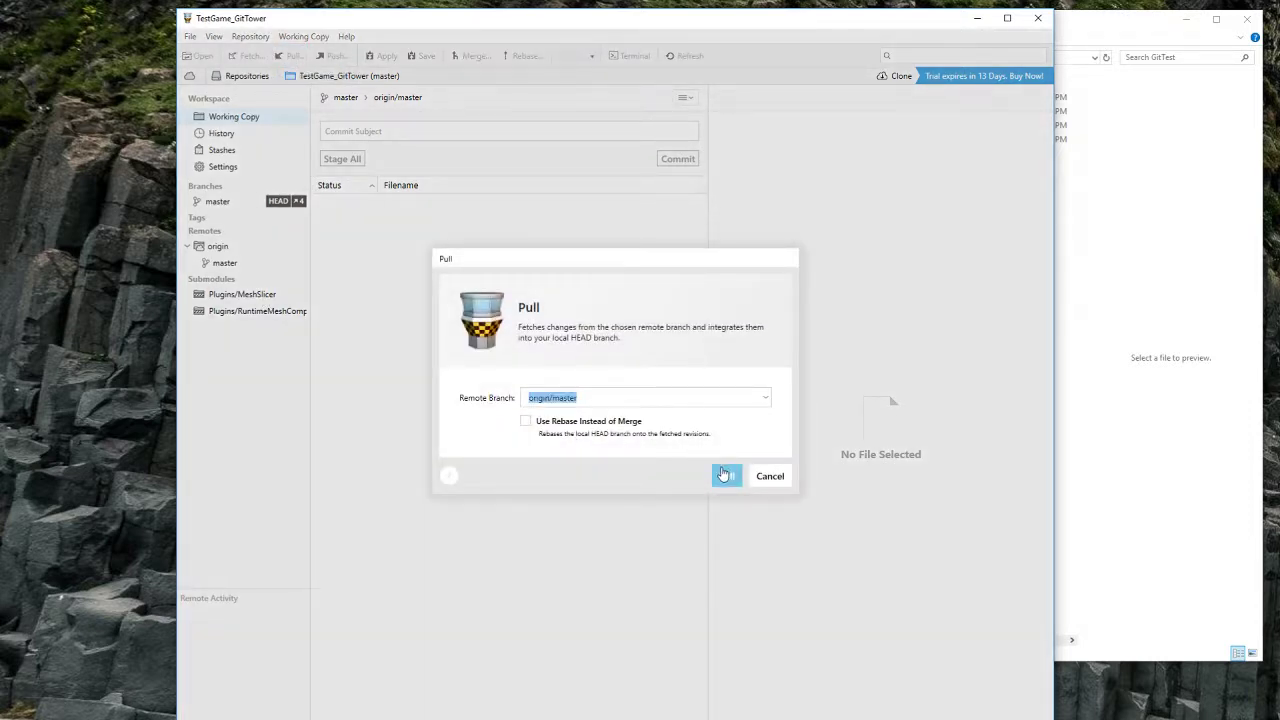
left_click(727, 476)
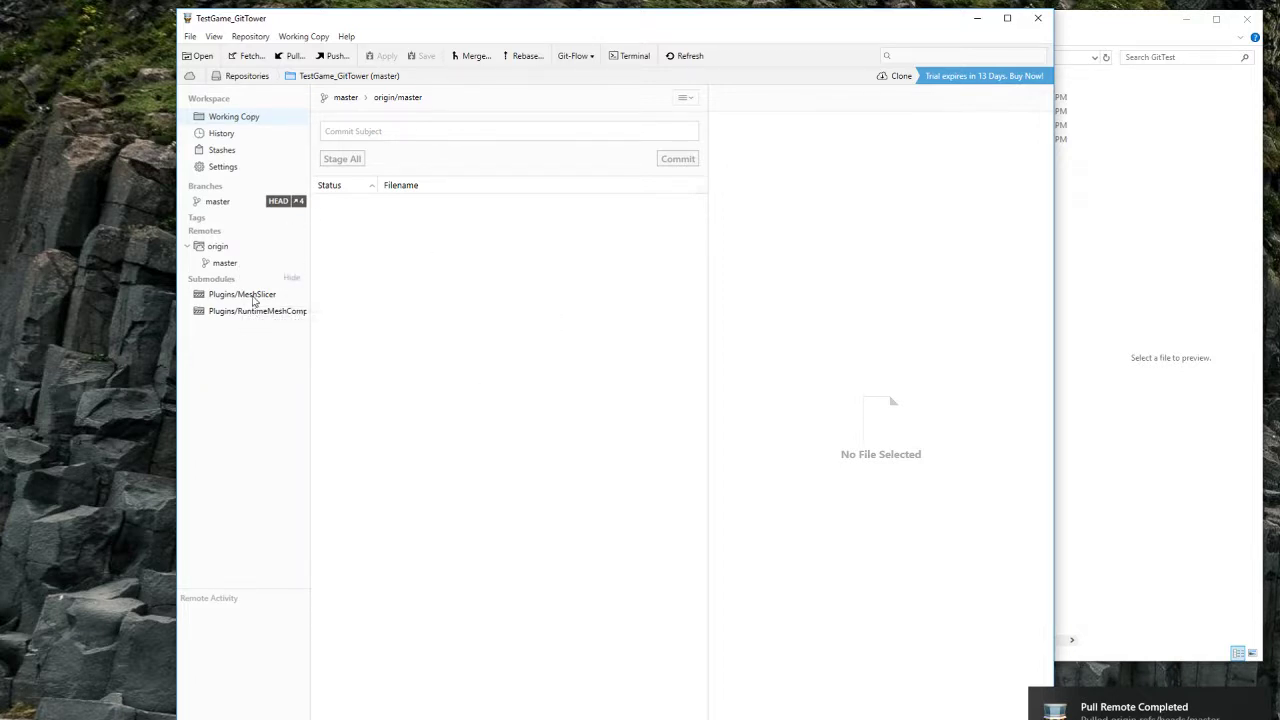
left_click(258, 296)
left_click(262, 310)
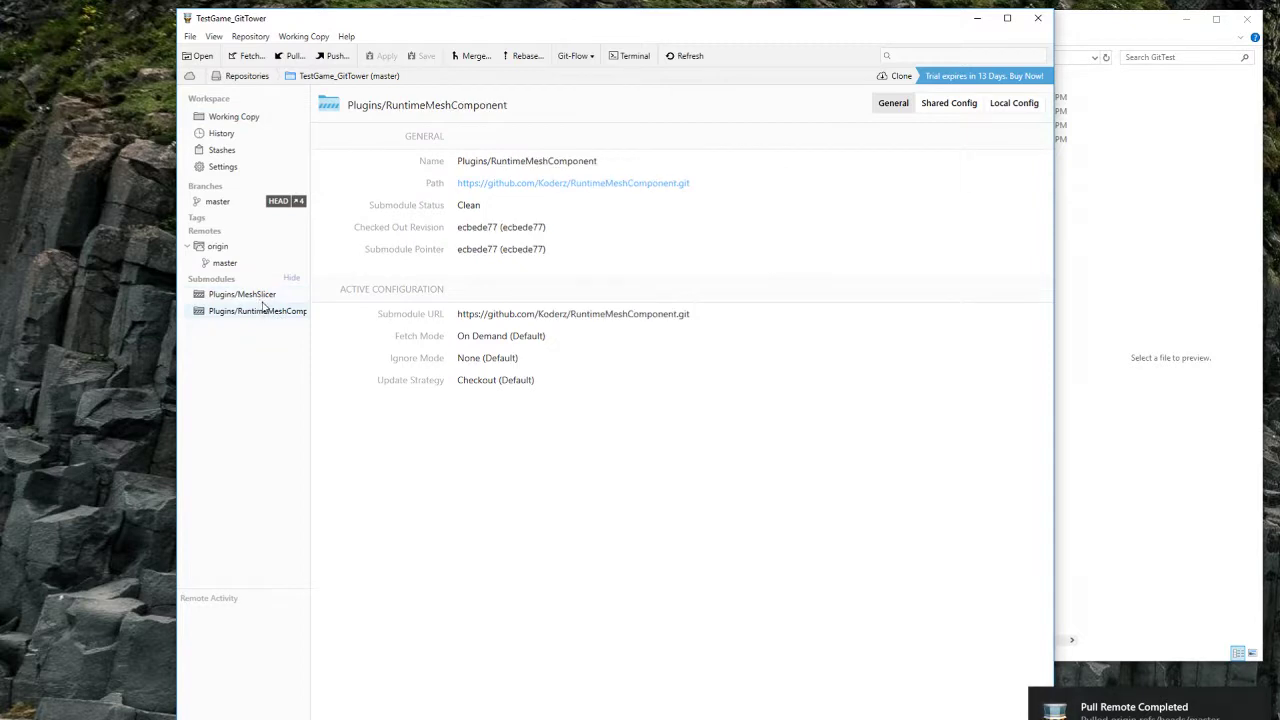
left_click(257, 301)
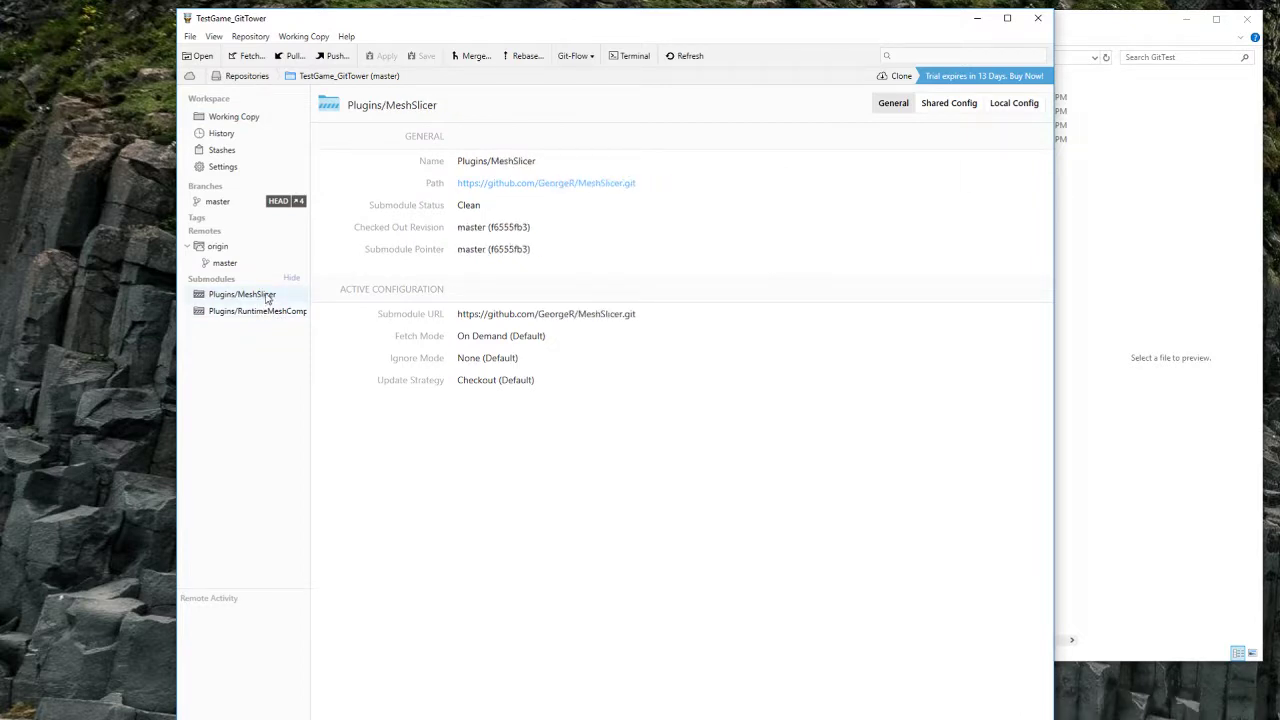
right_click(242, 294)
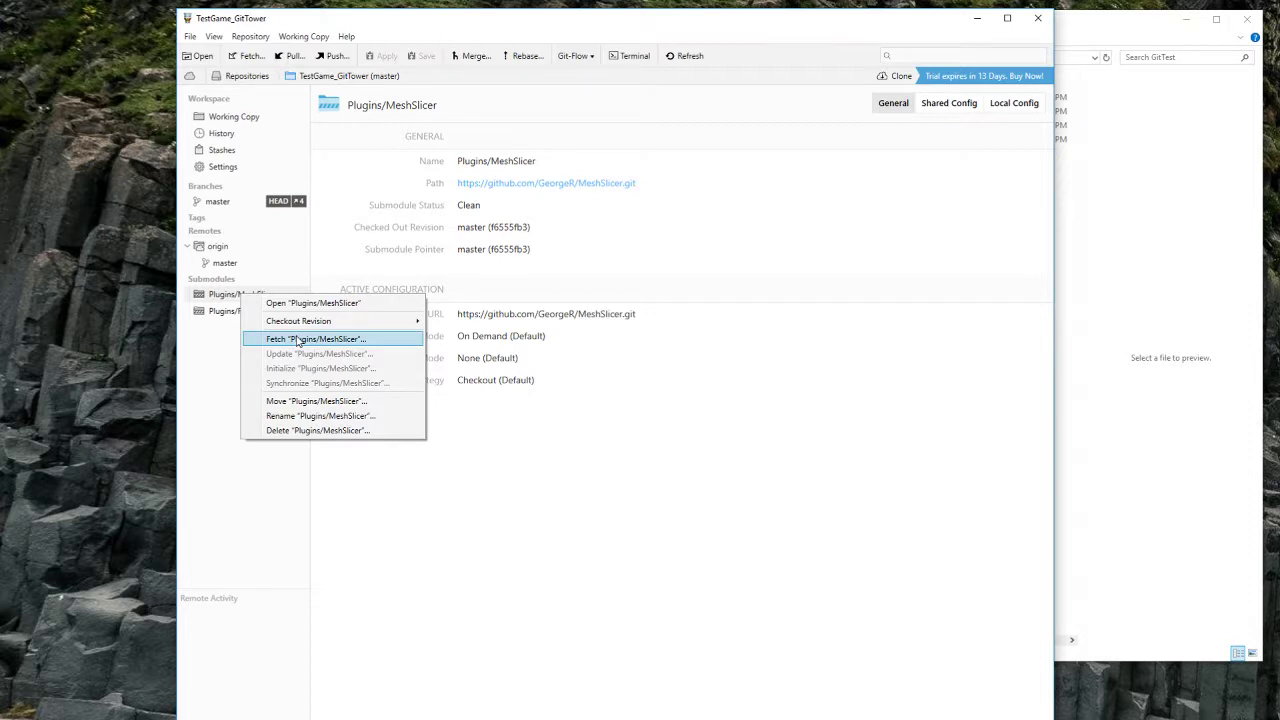
left_click(231, 317)
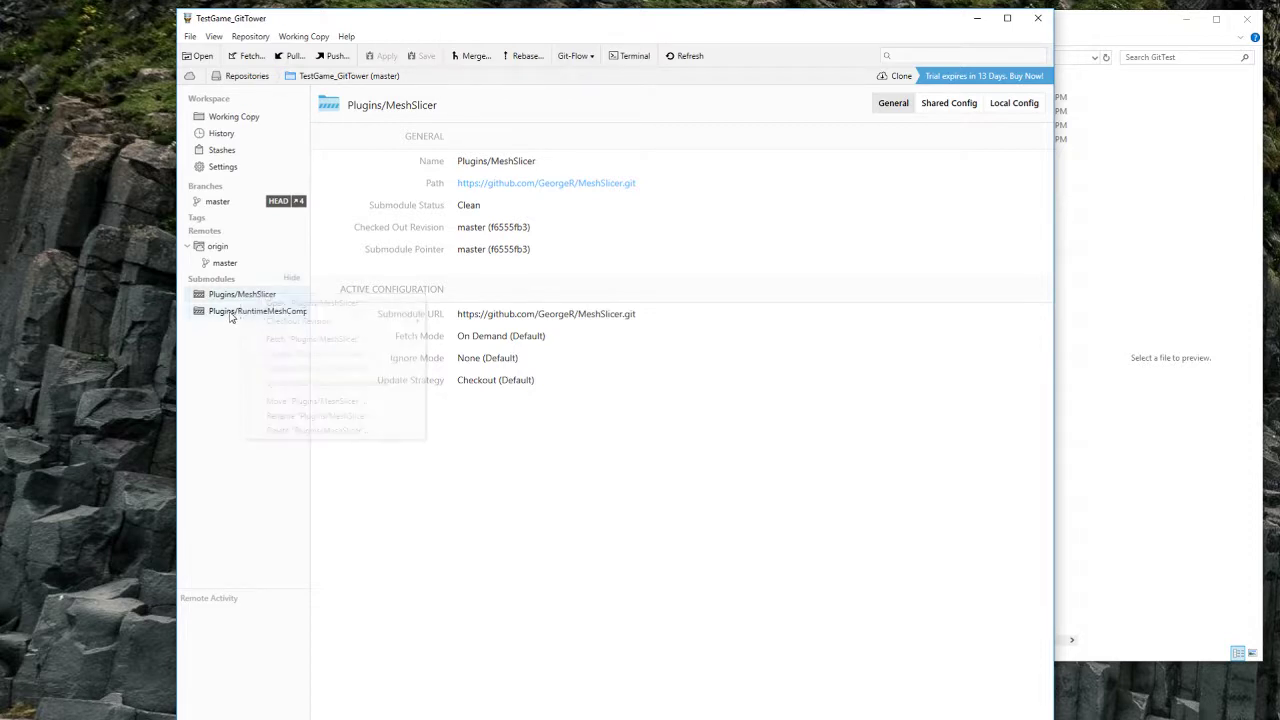
right_click(233, 315)
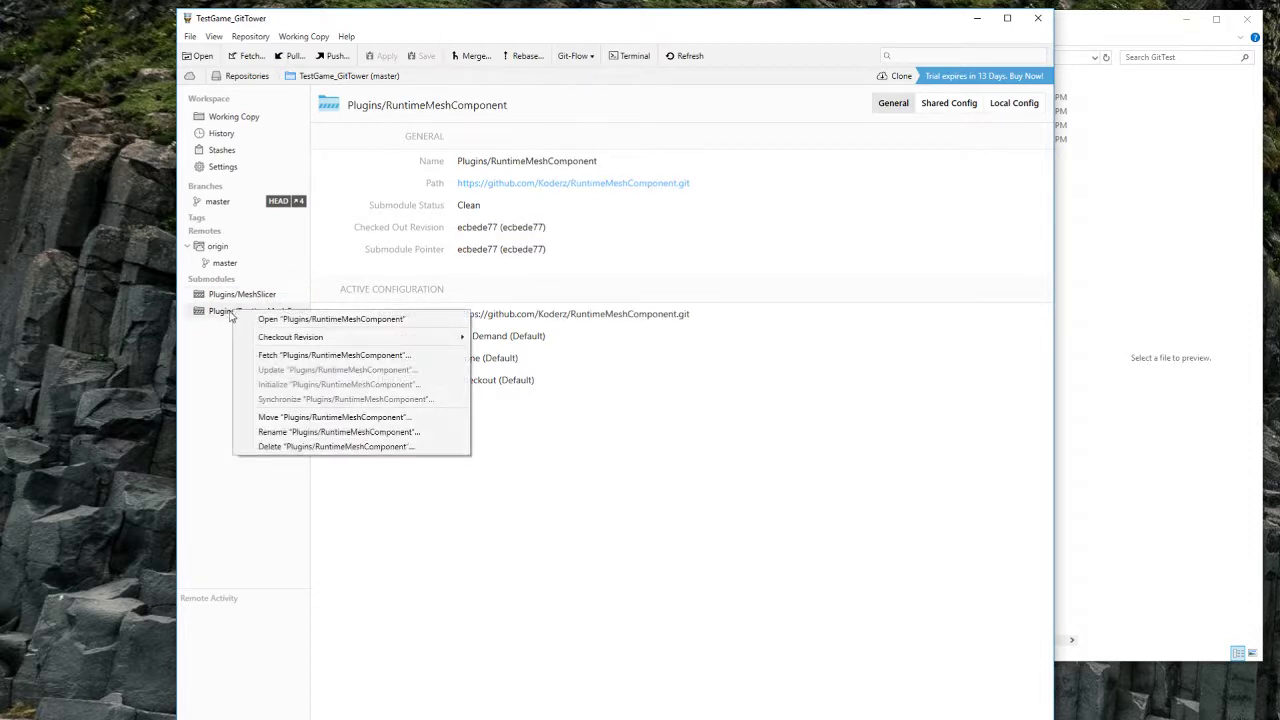
left_click(240, 304)
left_click(233, 296)
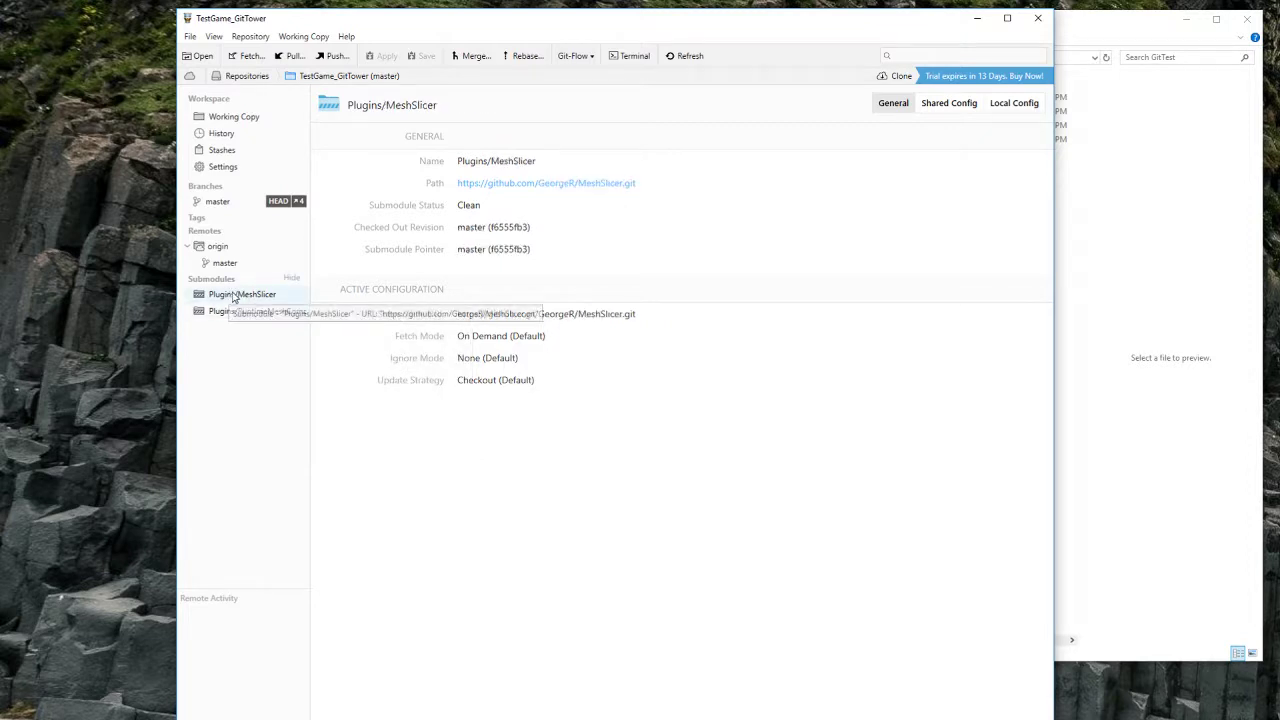
Step: Open Fetch for Plugins/MeshSlicer, toggle the include-all-submodules option, and close the dialog
right_click(272, 350)
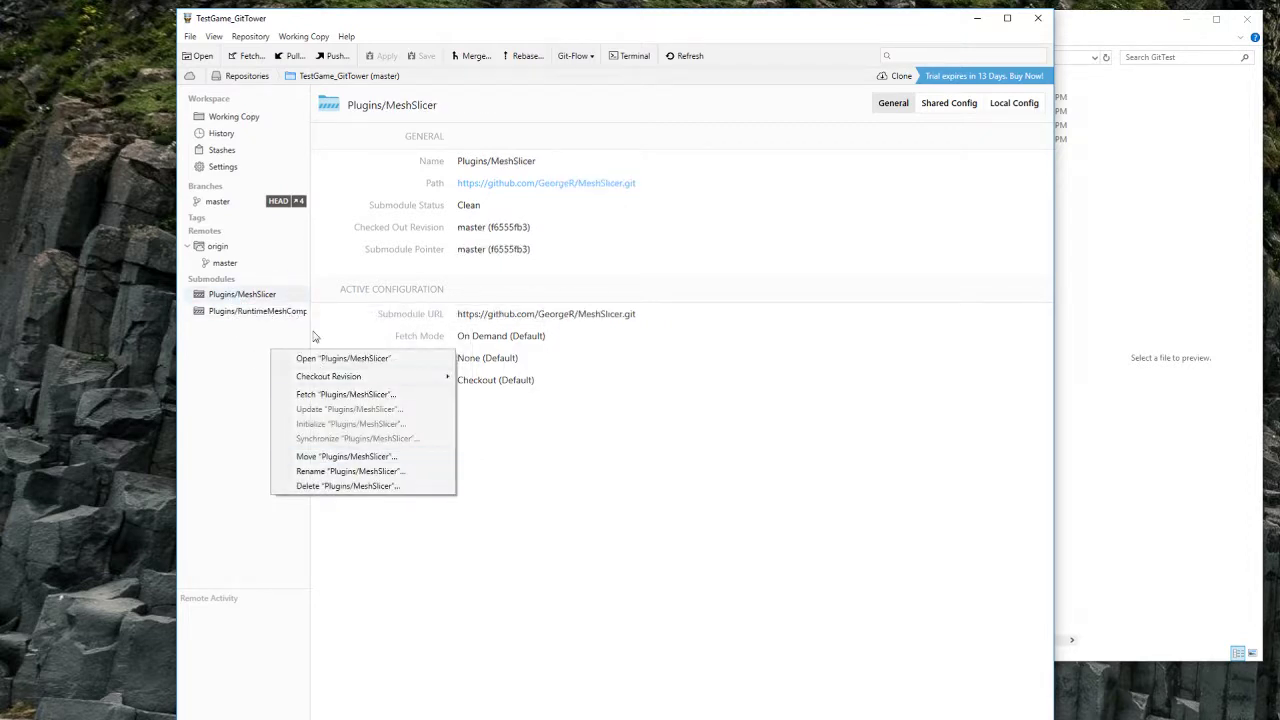
left_click(334, 395)
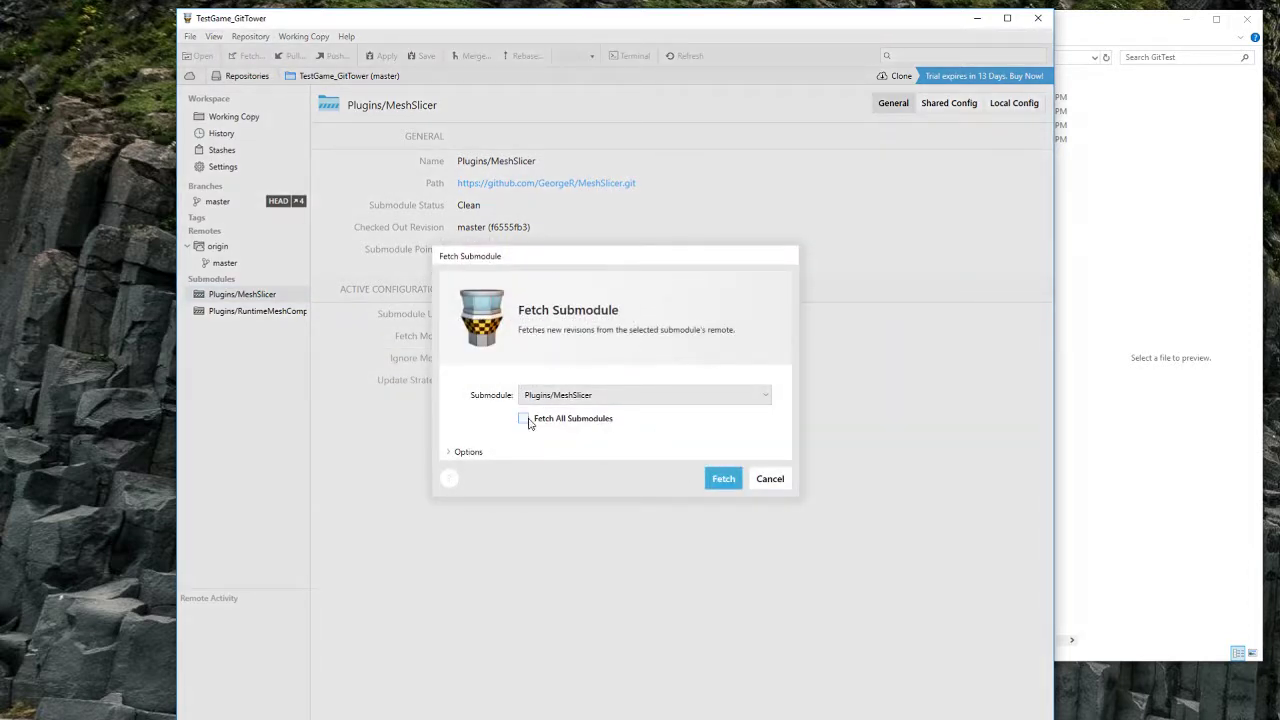
left_click(524, 420)
left_click(524, 422)
left_click(524, 421)
left_click(718, 483)
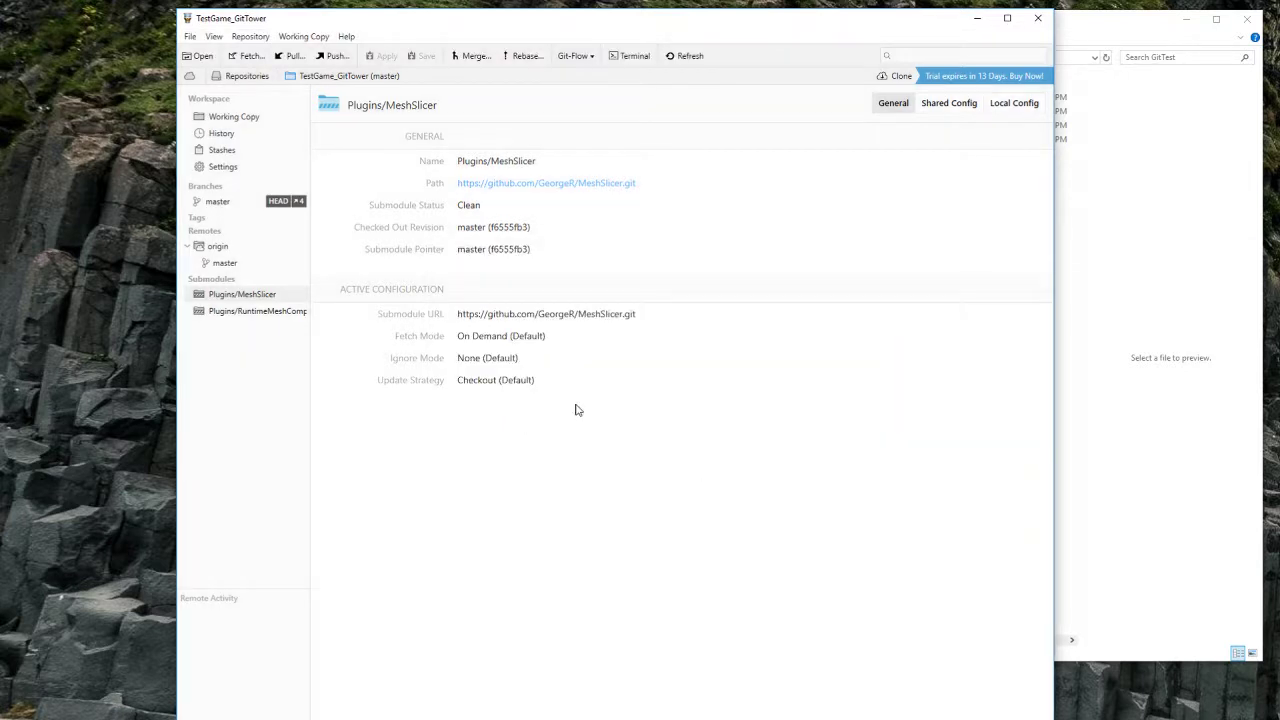
Step: Fetch new revisions for the MeshSlicer submodule and open it as its own repository
left_click(256, 312)
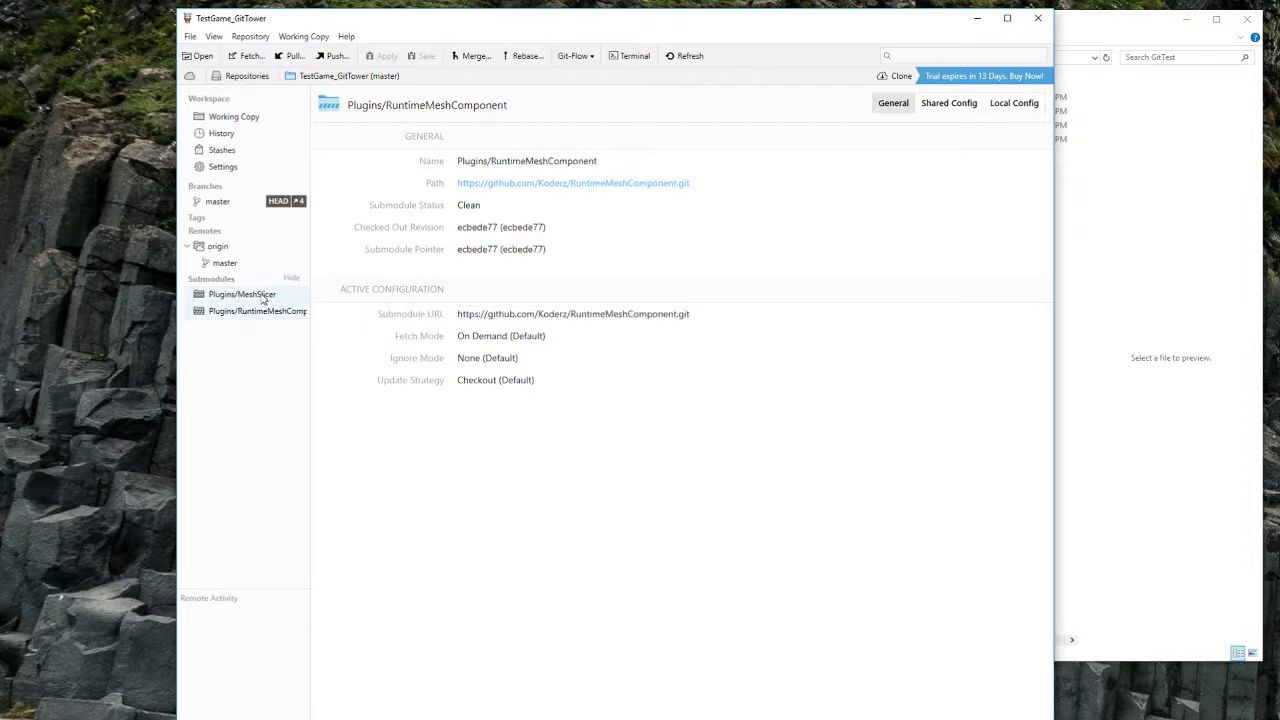
left_click(262, 298)
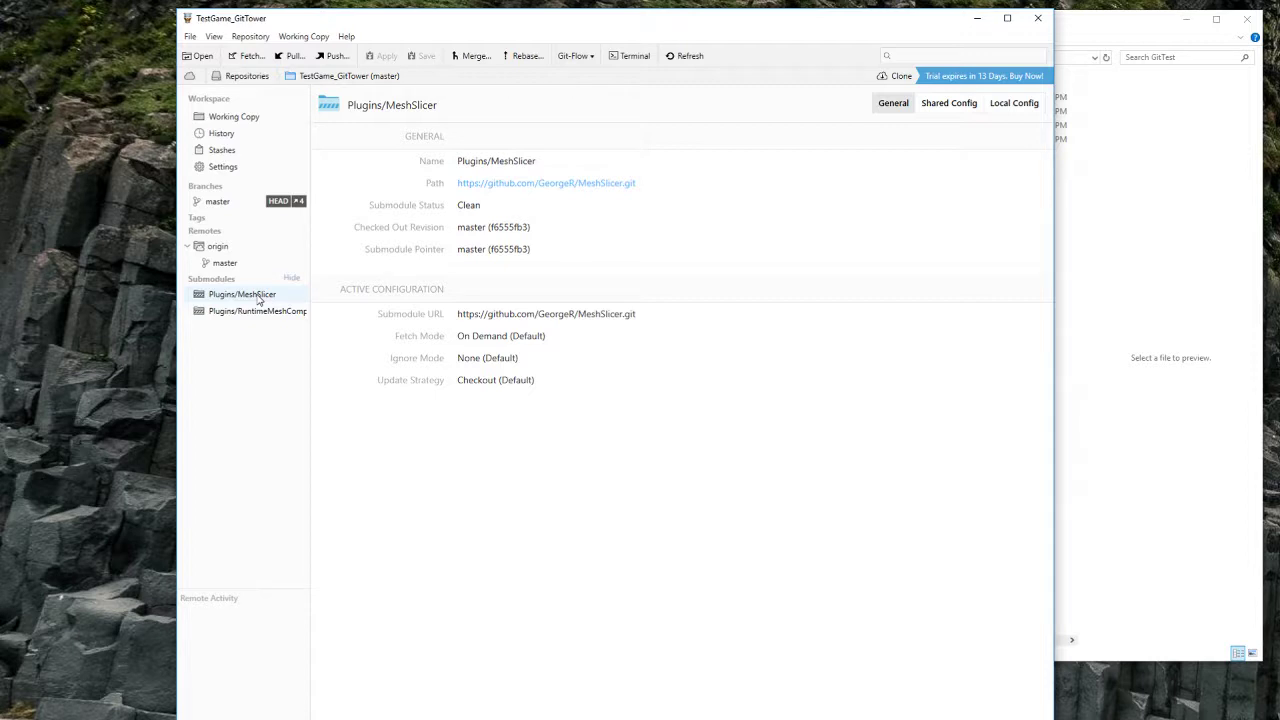
right_click(259, 300)
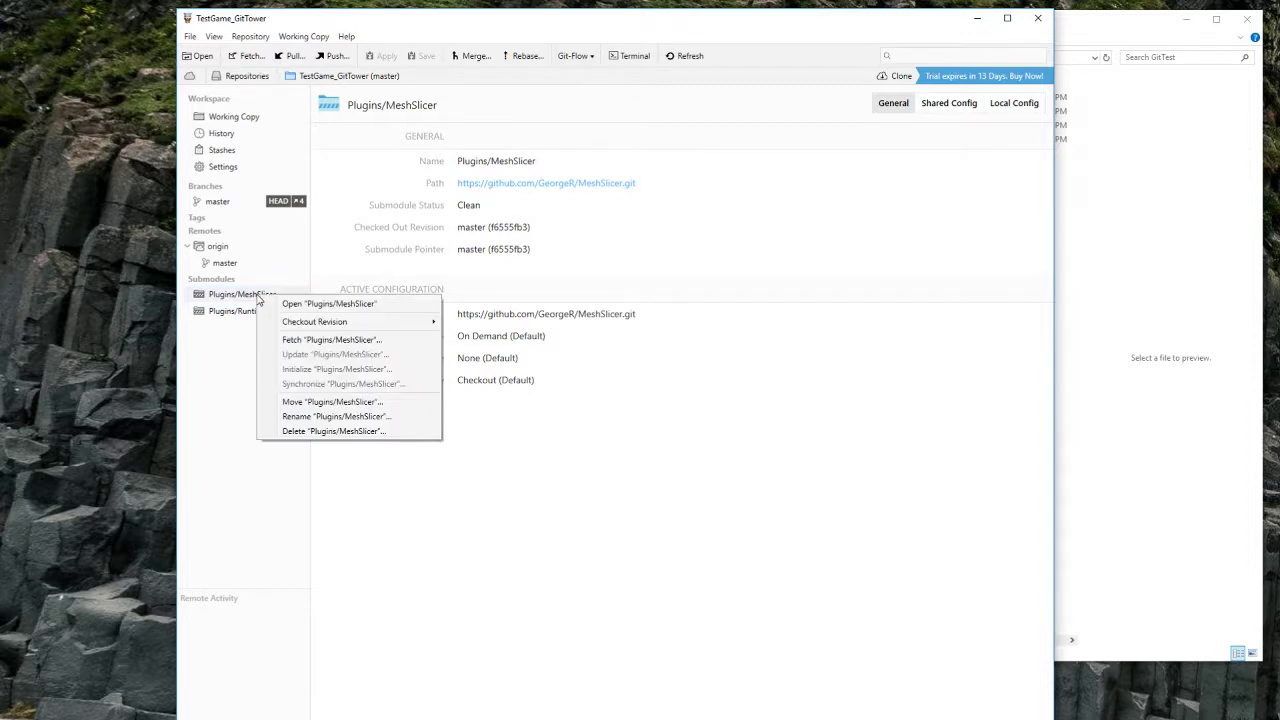
left_click(313, 341)
left_click(451, 456)
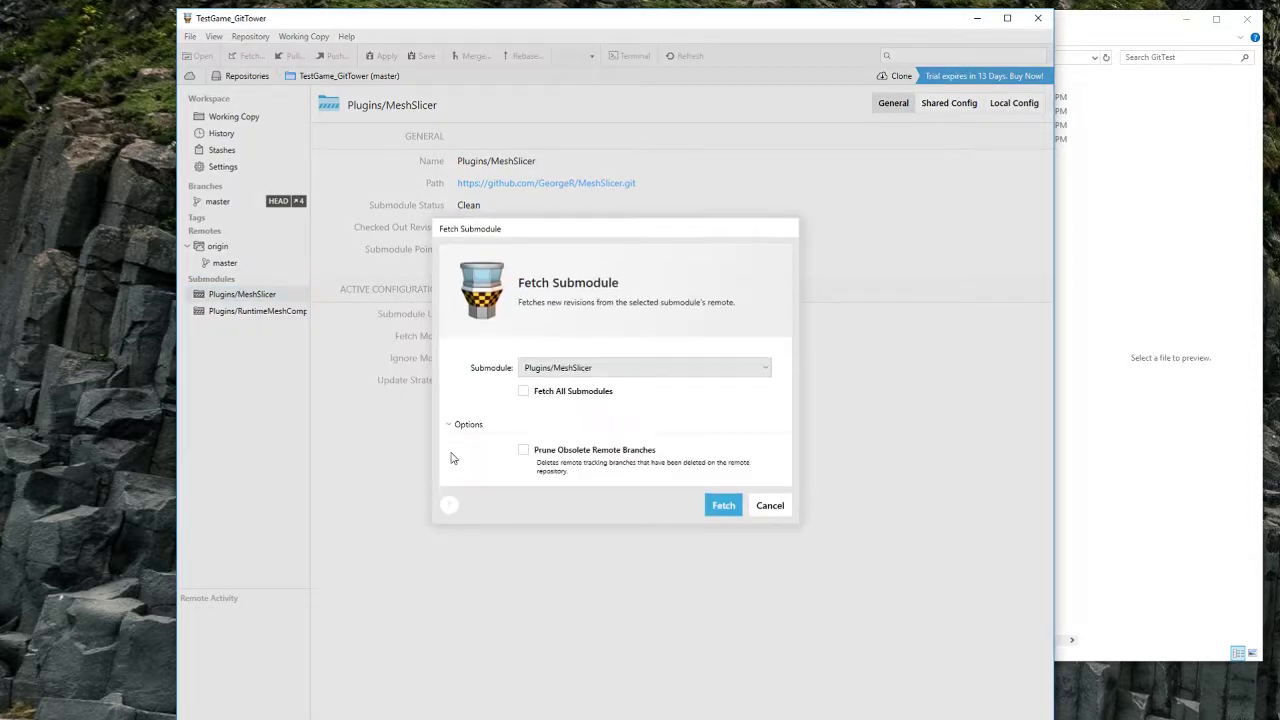
left_click(728, 506)
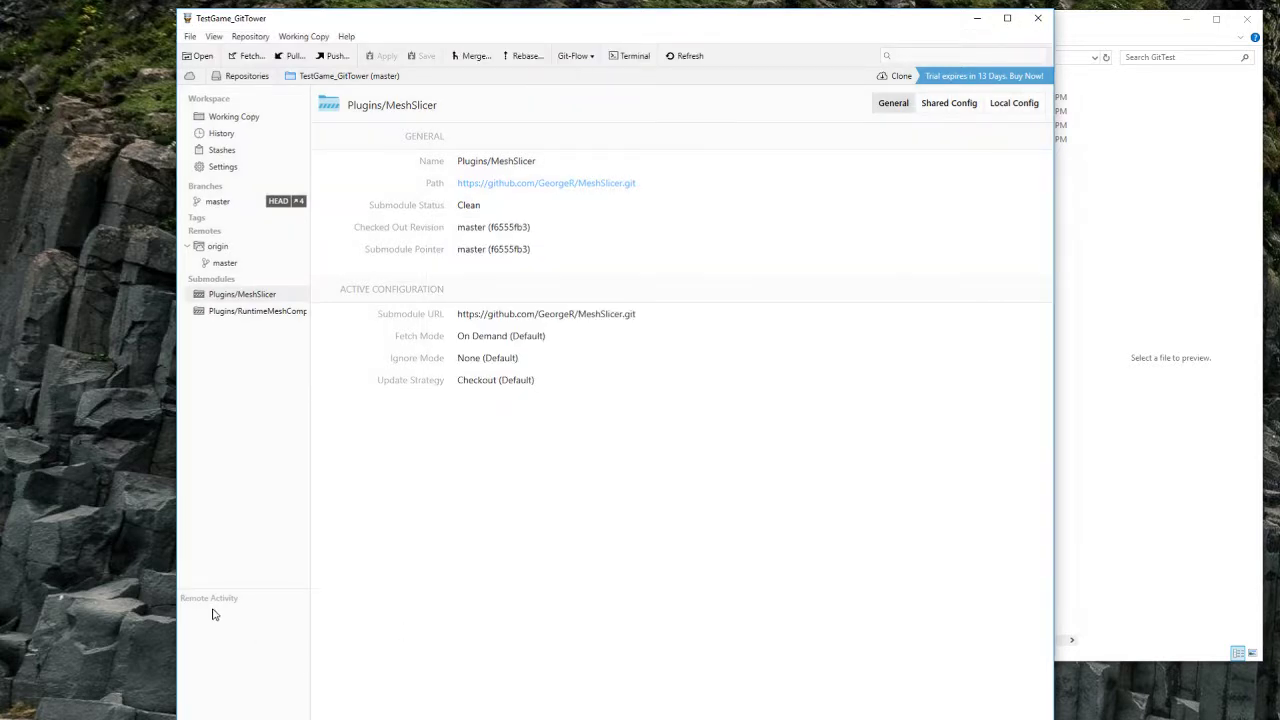
double_click(255, 299)
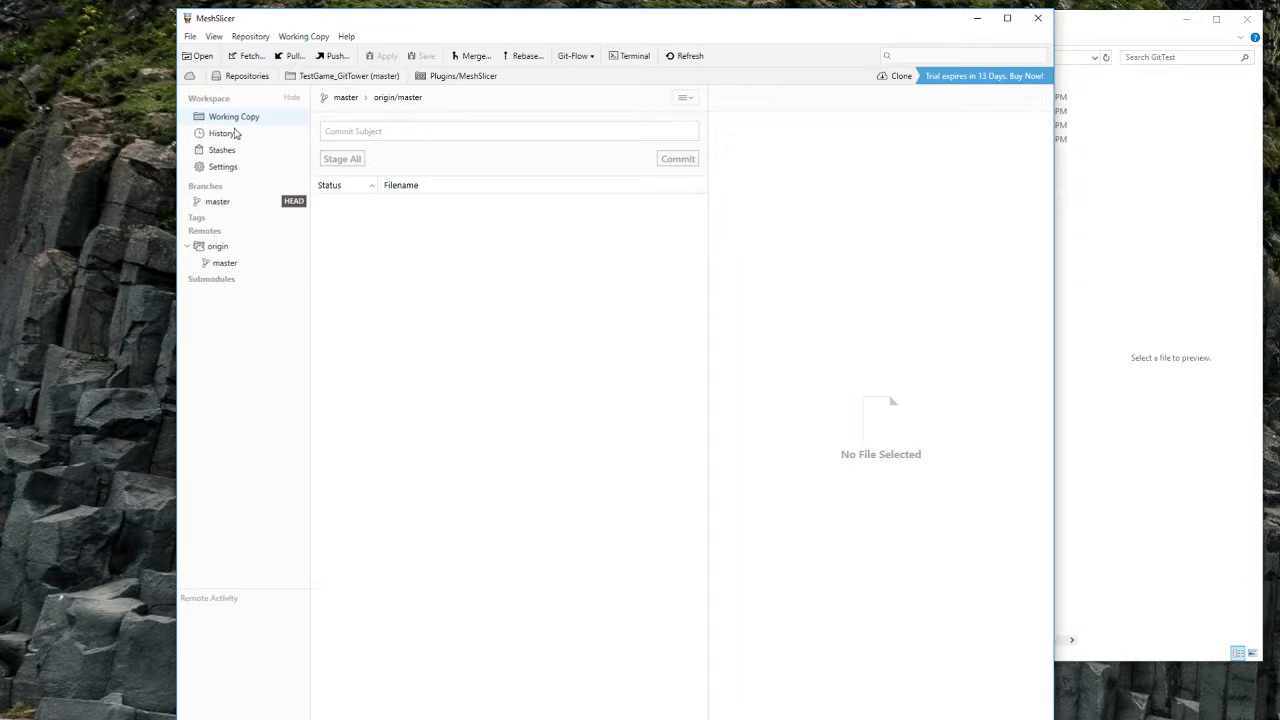
Step: Pull origin/master into MeshSlicer's master, review the 'added test file' commit, and return to TestGame_GitTower
left_click(238, 203)
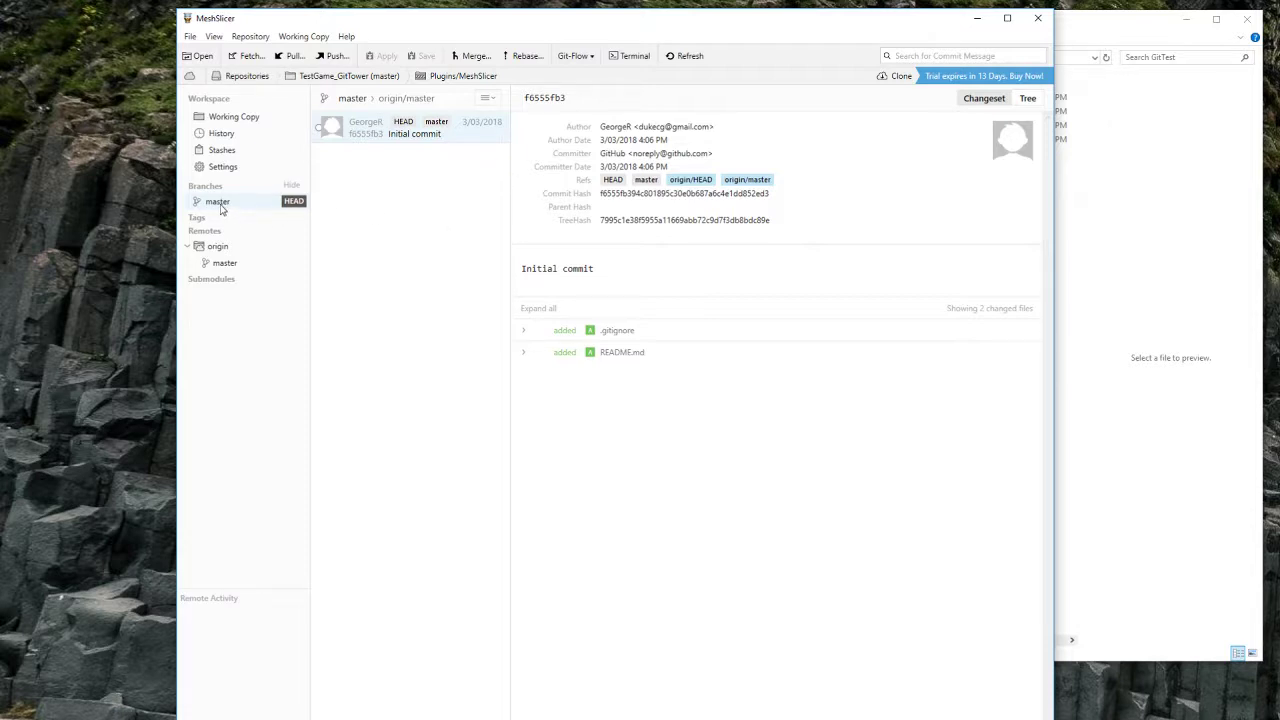
left_click(293, 55)
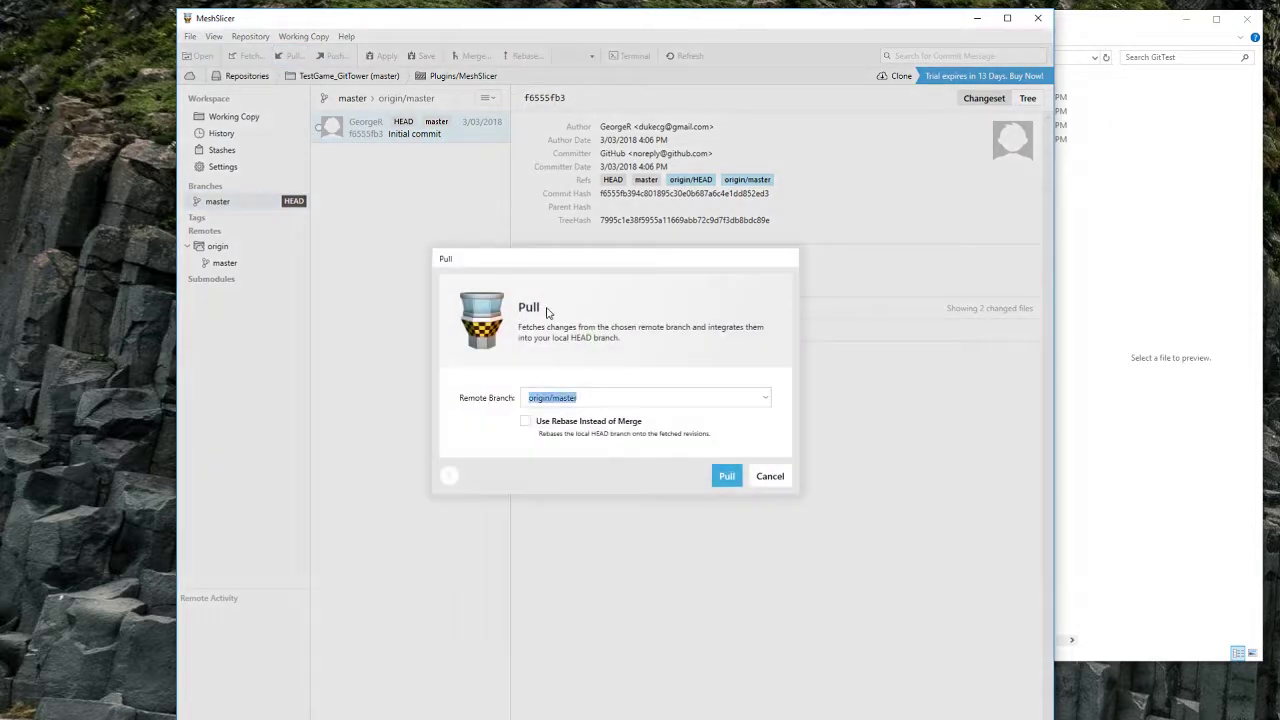
left_click(726, 474)
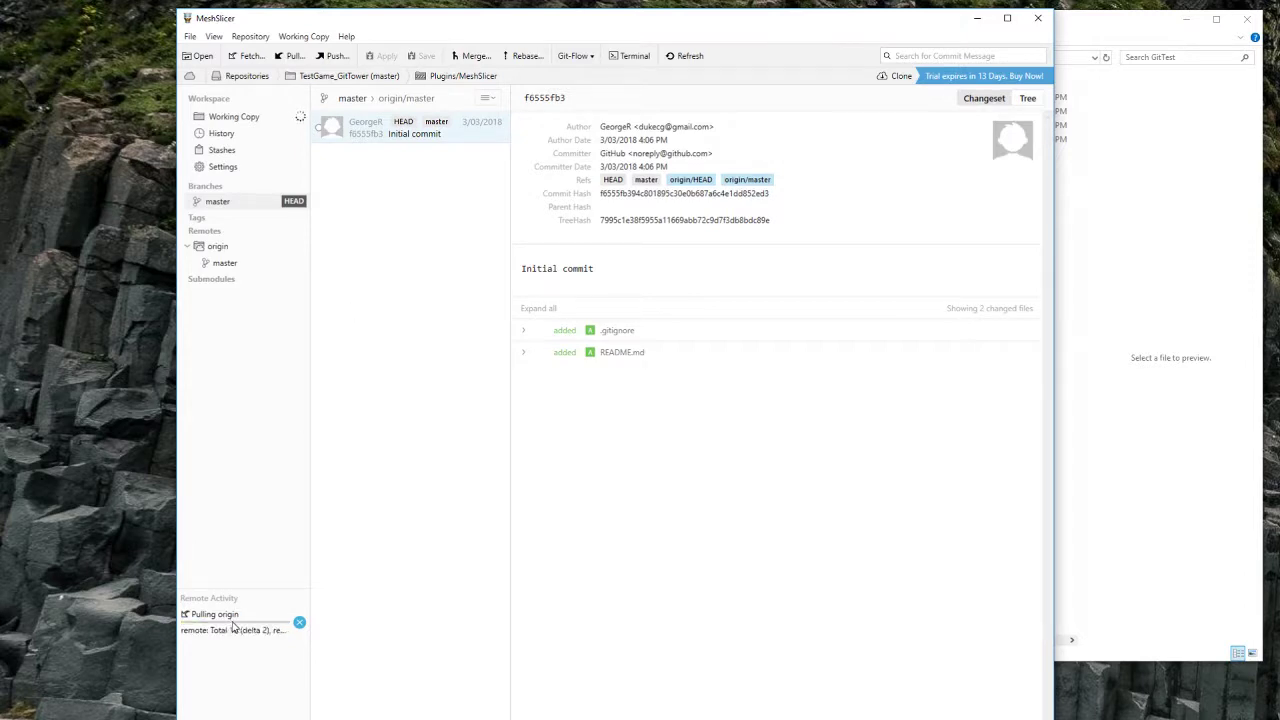
left_click(428, 134)
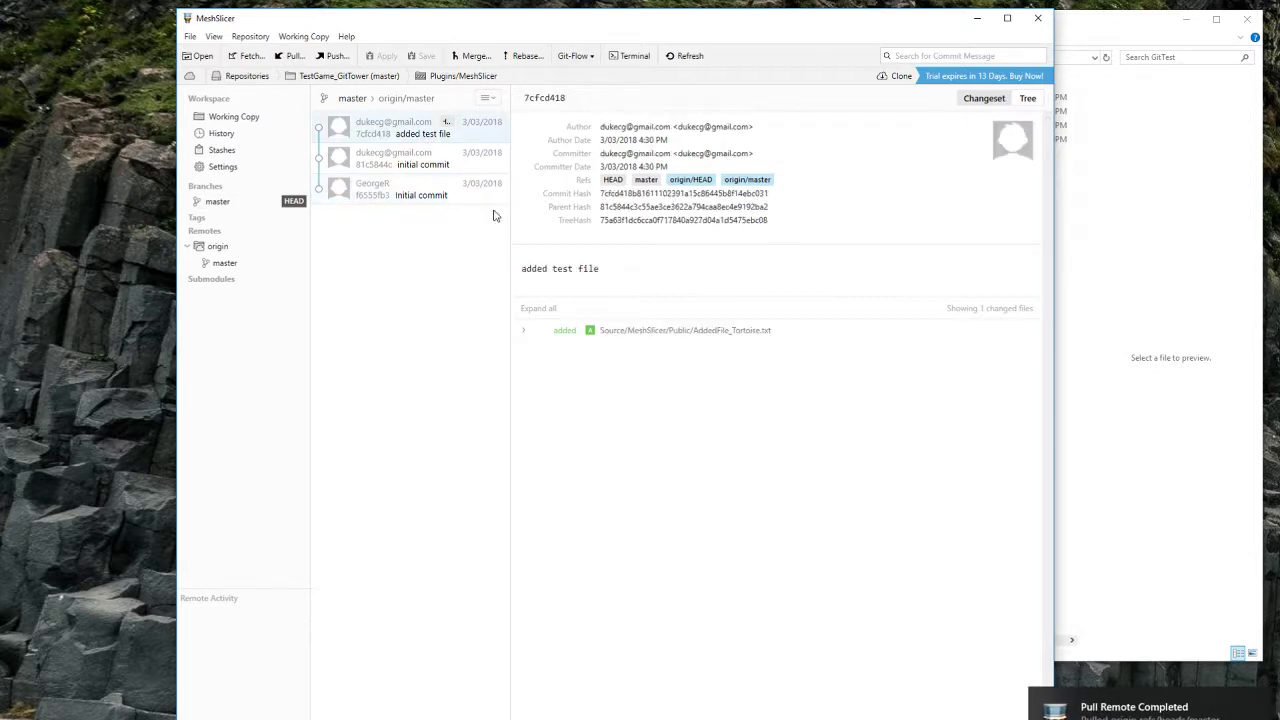
left_click(366, 80)
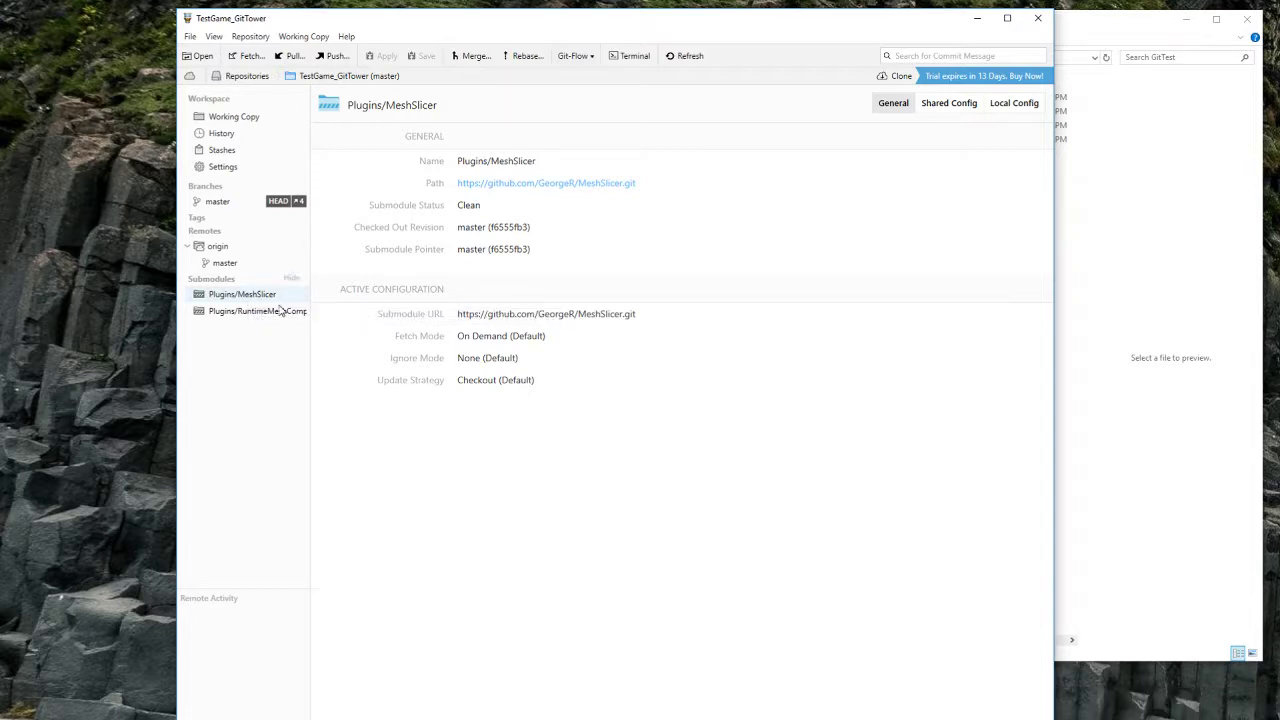
Step: Drag the Tower window over to the left side of the screen, exposing File Explorer beside it
left_click_drag(577, 34, 767, 27)
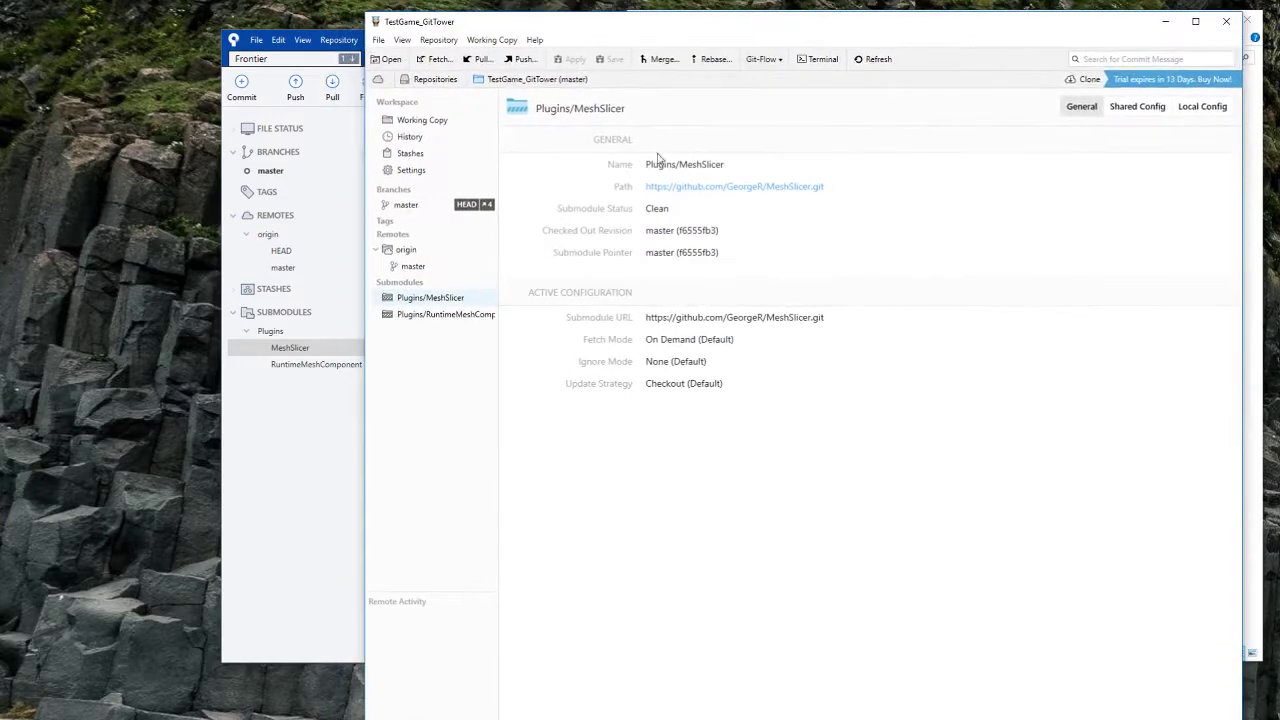
right_click(421, 303)
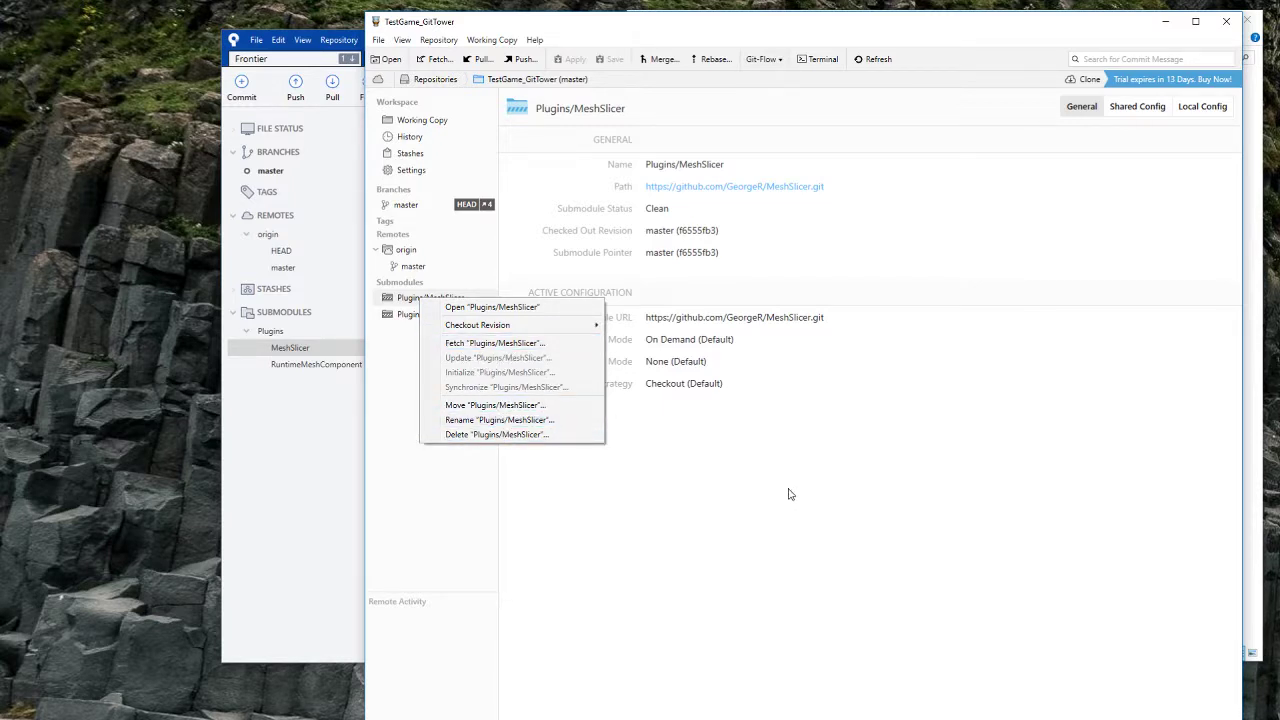
left_click(755, 478)
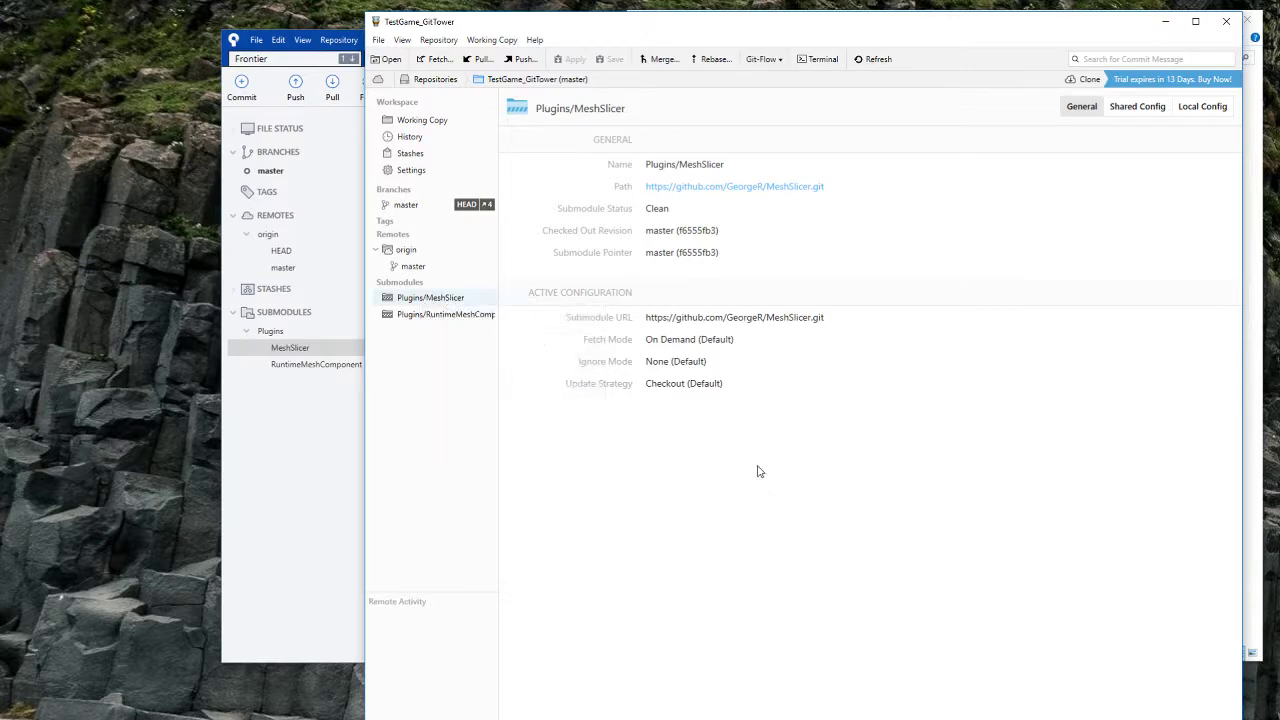
left_click_drag(790, 22, 467, 17)
Step: Navigate File Explorer to TestGame_SourceTree\Plugins\MeshSlicer\Source\MeshSlicer\Public
left_click(1010, 245)
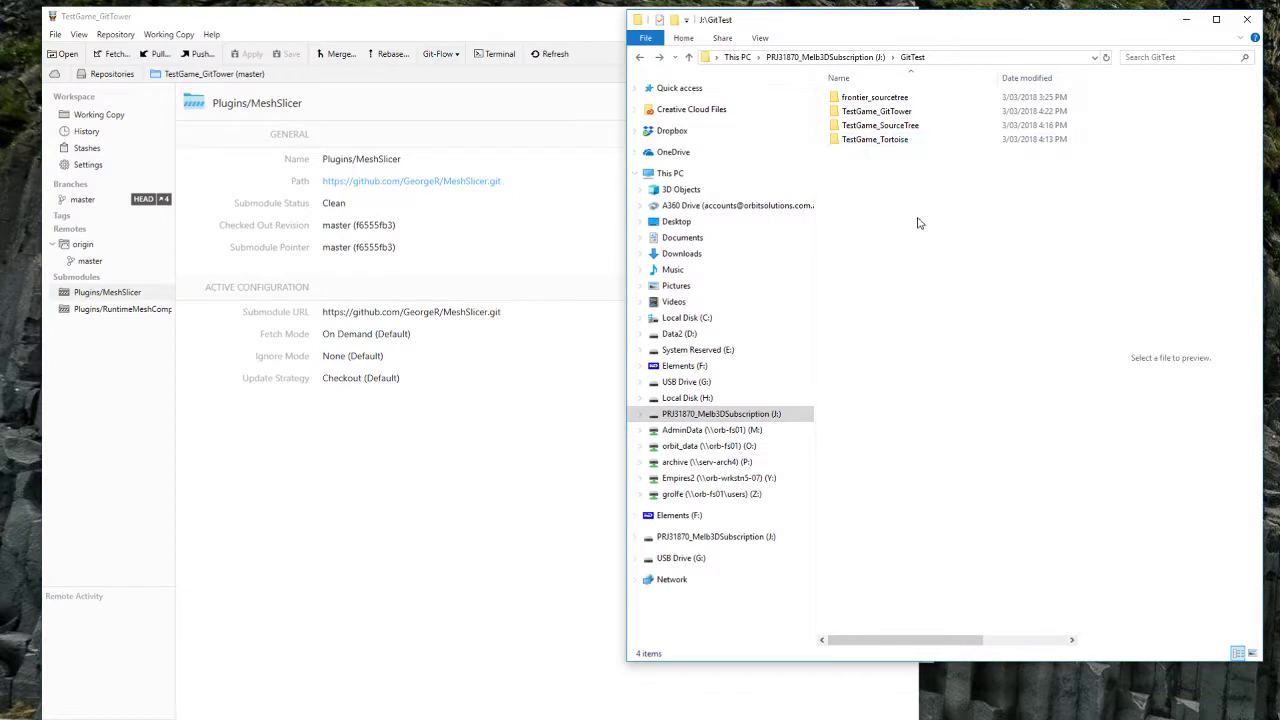
left_click(893, 127)
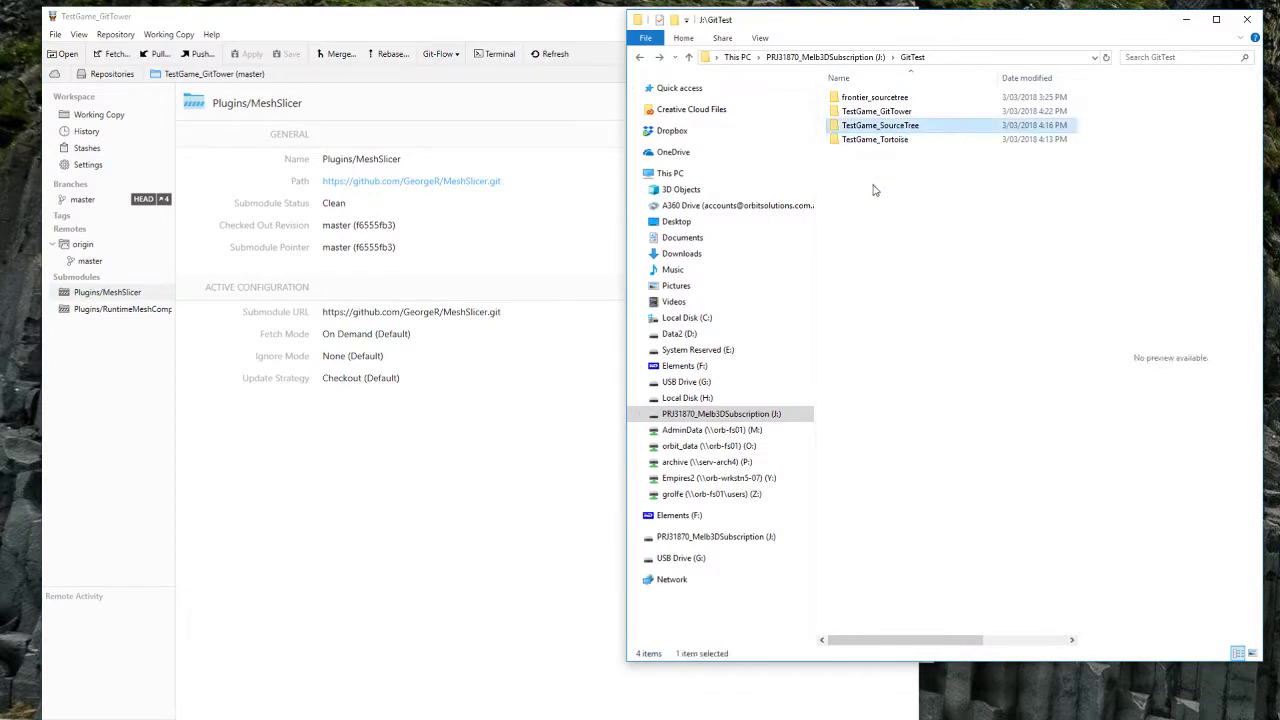
double_click(897, 128)
left_click(858, 125)
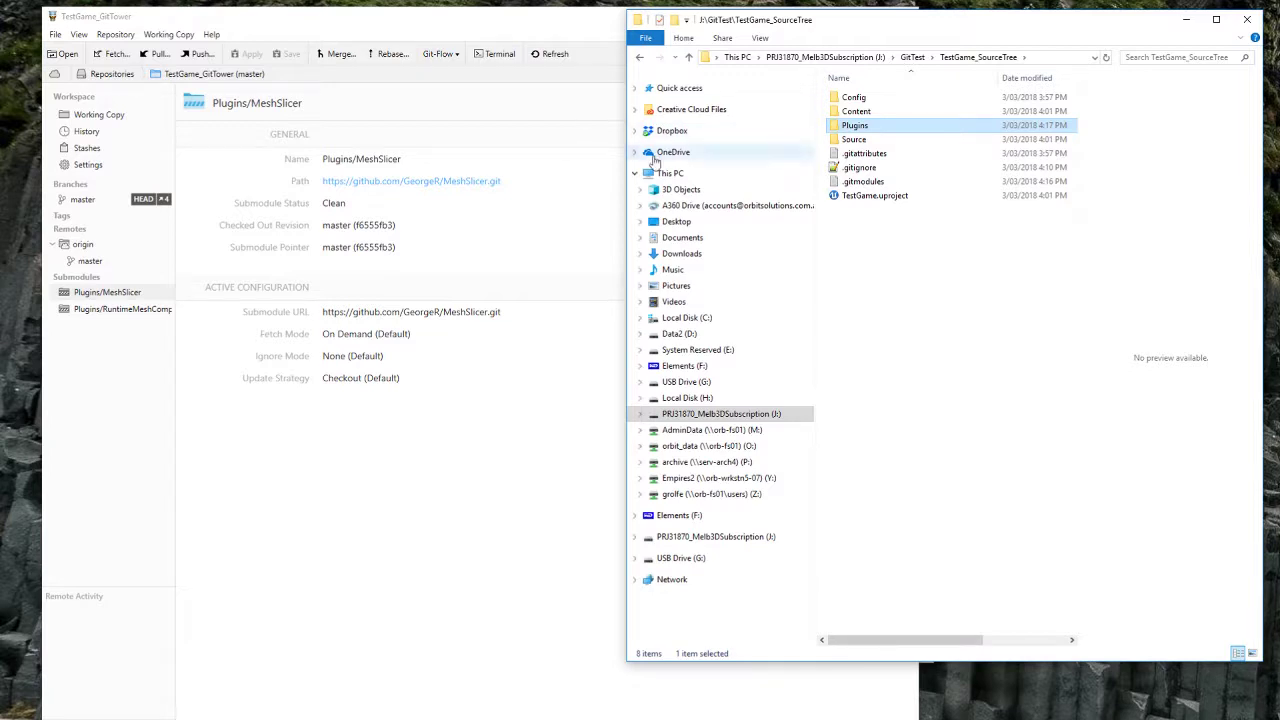
double_click(866, 126)
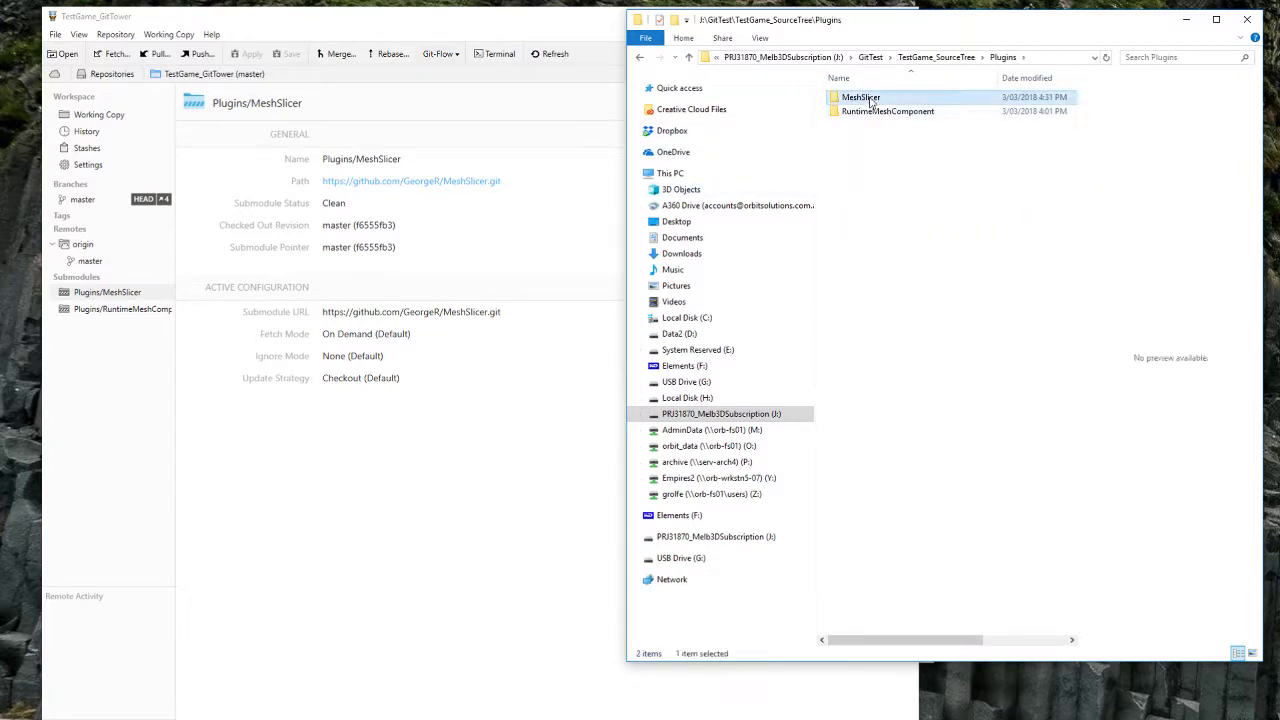
double_click(860, 98)
double_click(864, 111)
double_click(860, 97)
double_click(864, 111)
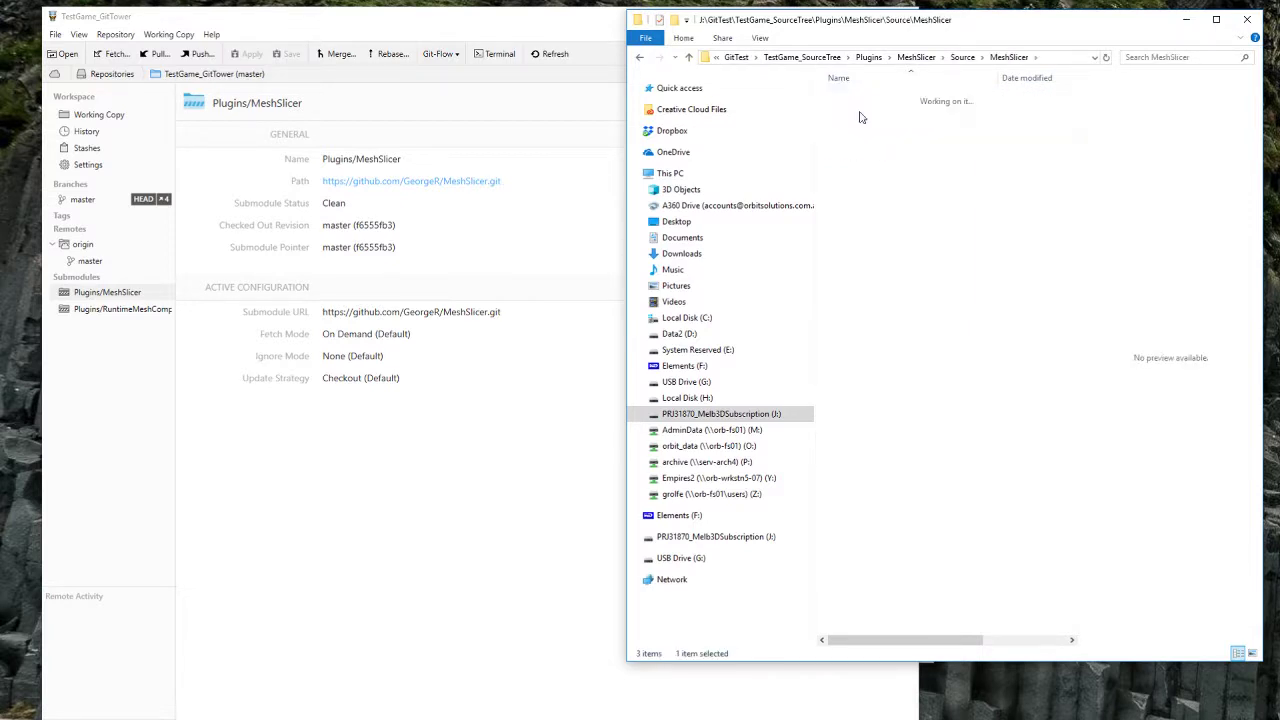
Step: Create AddedFile_SourceTree.txt there with the text 'This file was added with SourceTree' and save it
right_click(873, 158)
mouse_move(955, 390)
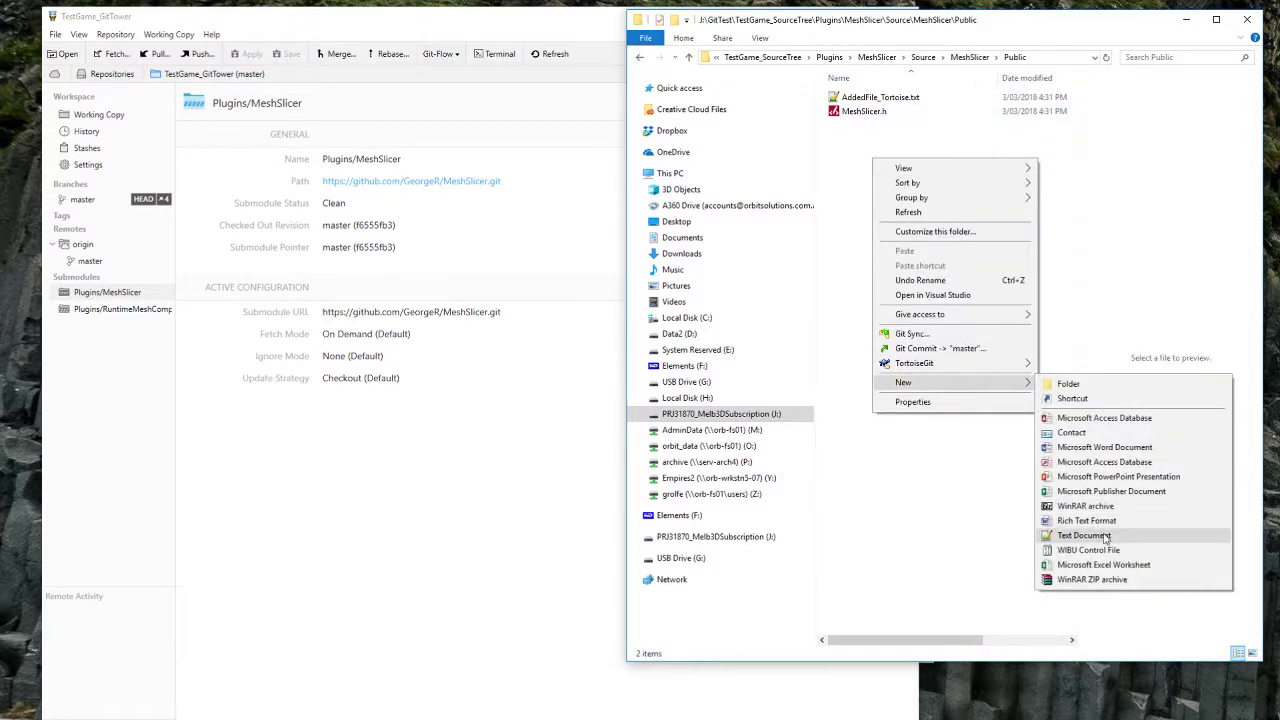
left_click(1104, 533)
type("AddedFile")
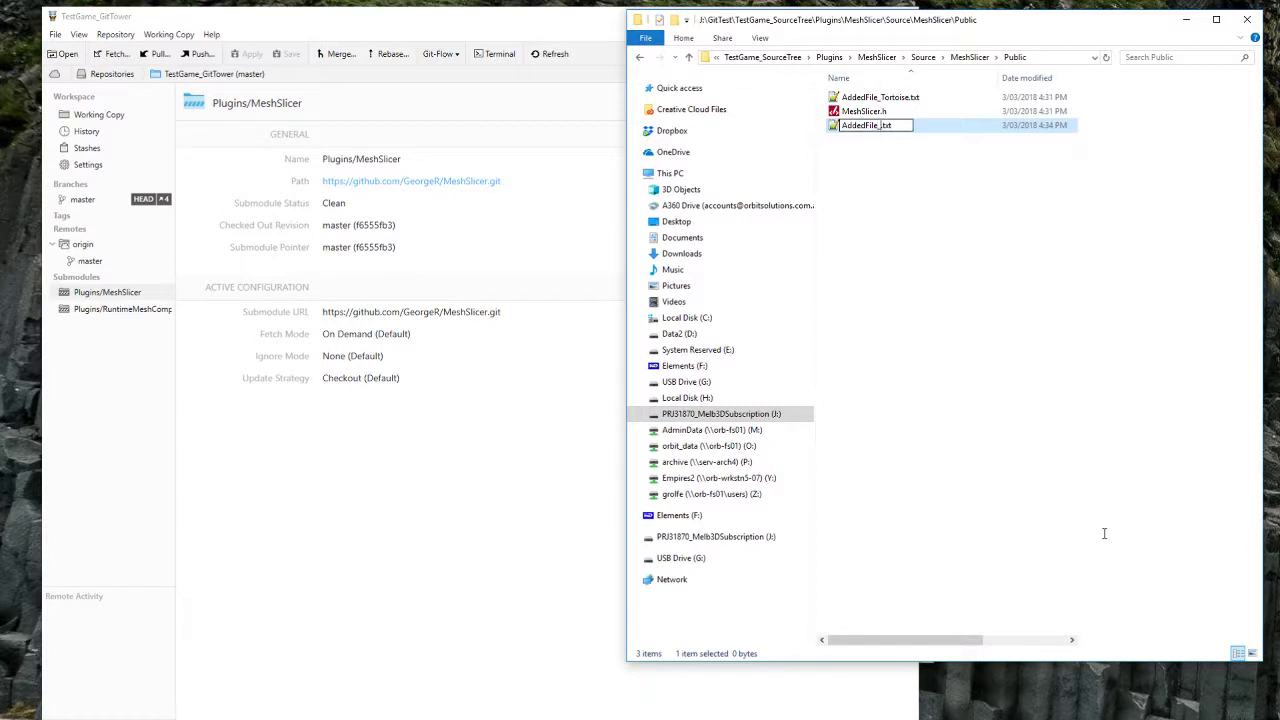
type("_SourceTree")
key("Return")
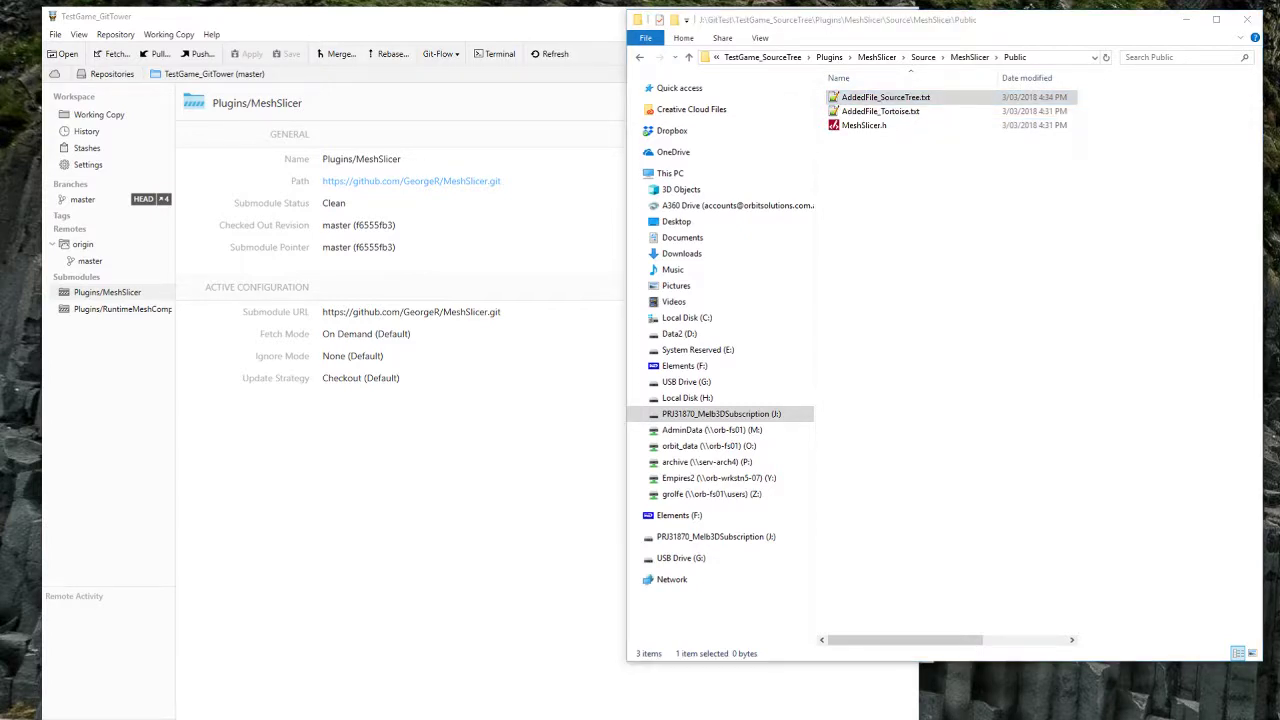
key("Return")
type("This")
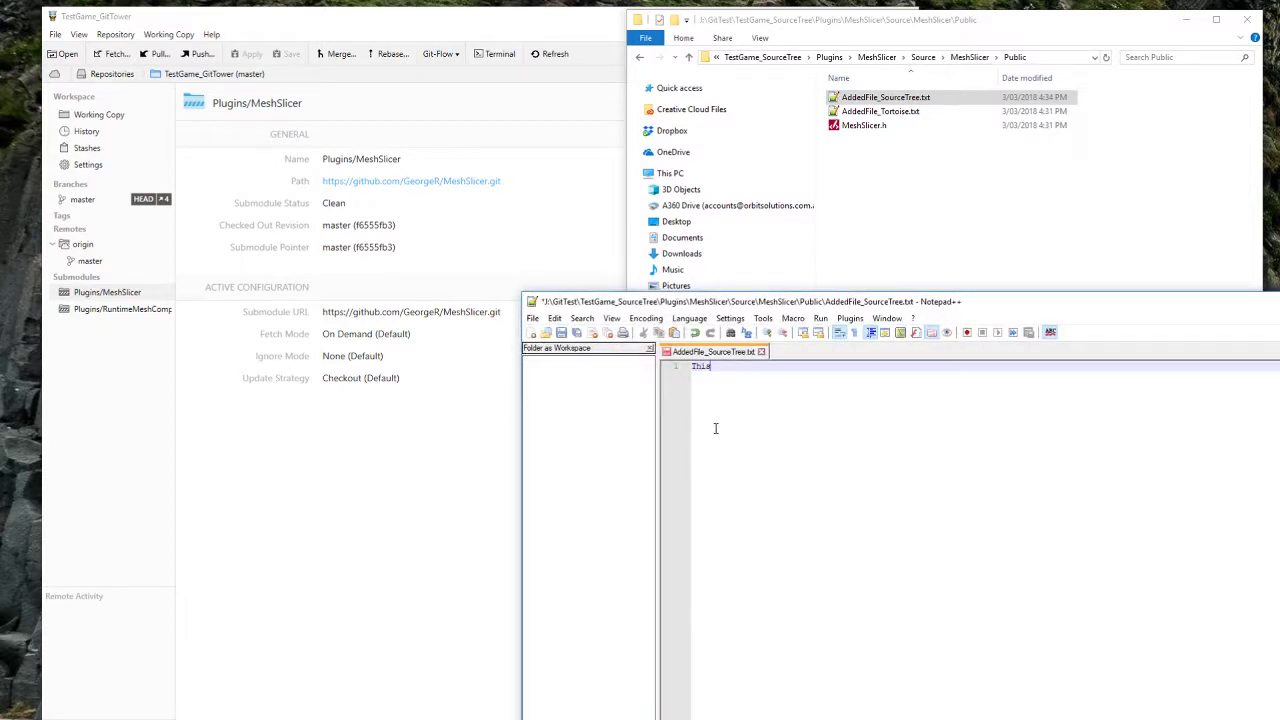
type(" file was added with SourceTree")
key("ctrl+s")
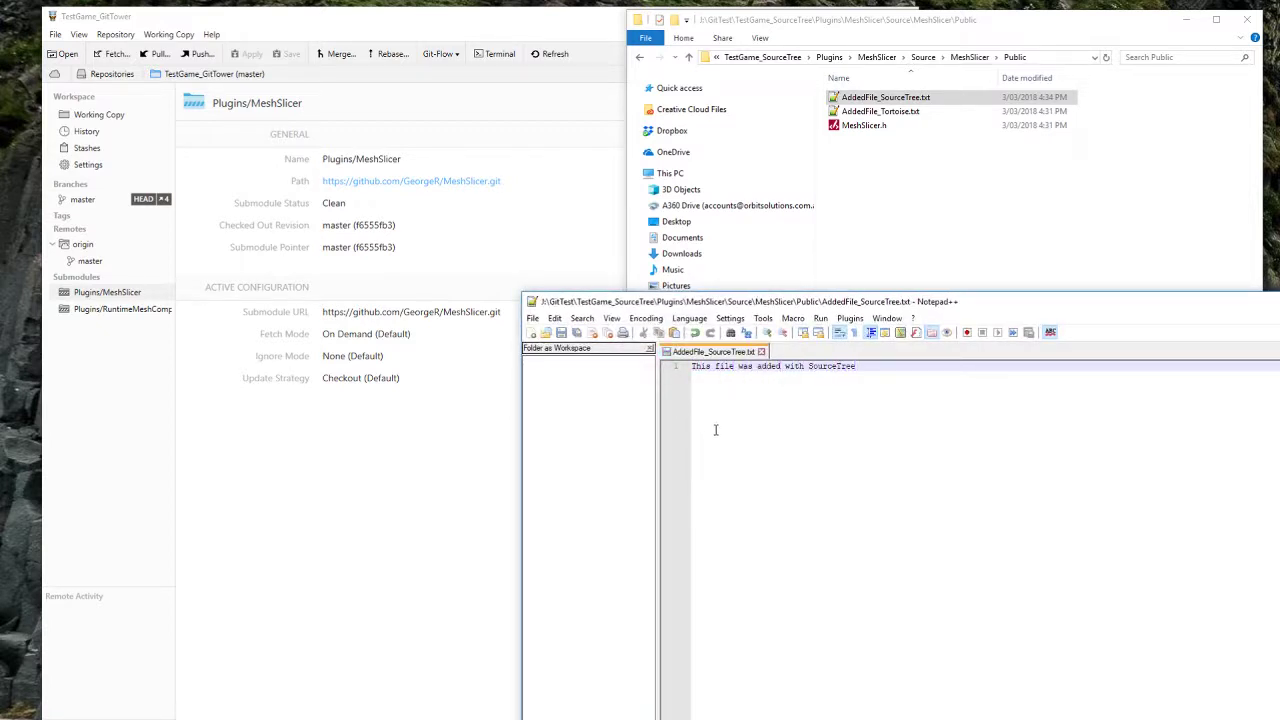
left_click(1279, 301)
left_click(966, 231)
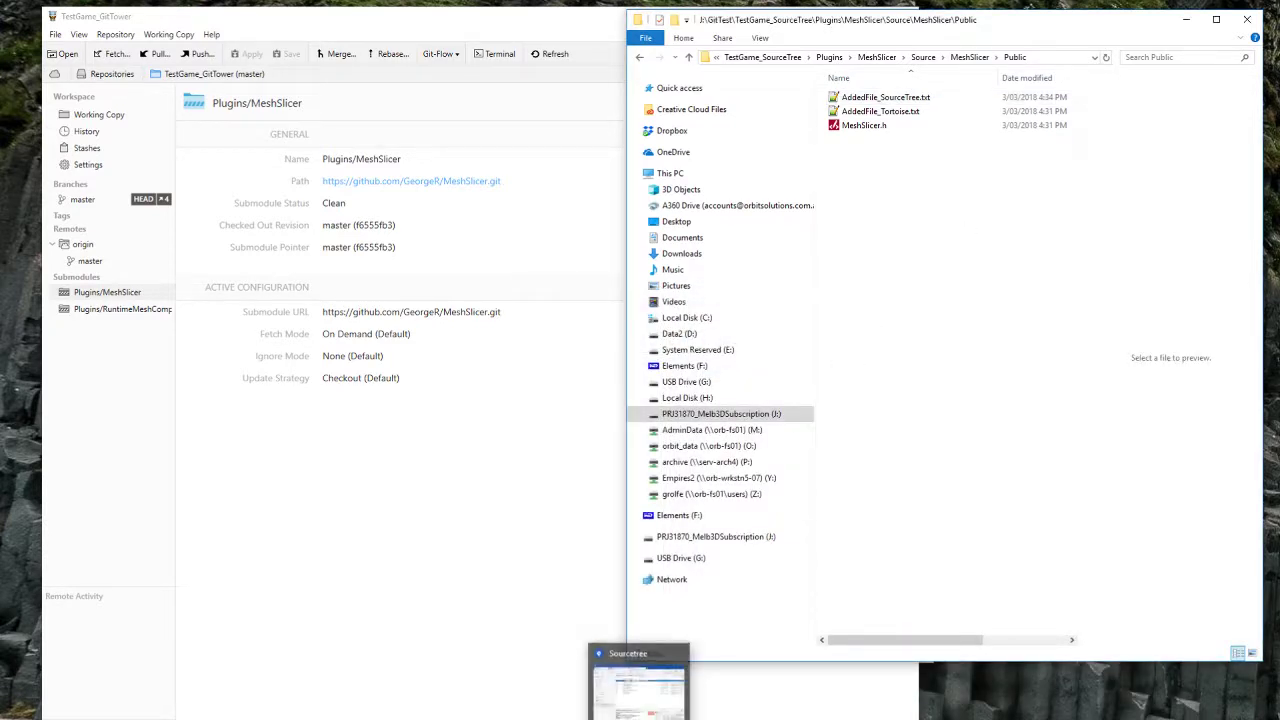
Step: In the MeshSlicer tab, stage AddedFile_SourceTree.txt and commit it with immediate push to origin/master
left_click(640, 718)
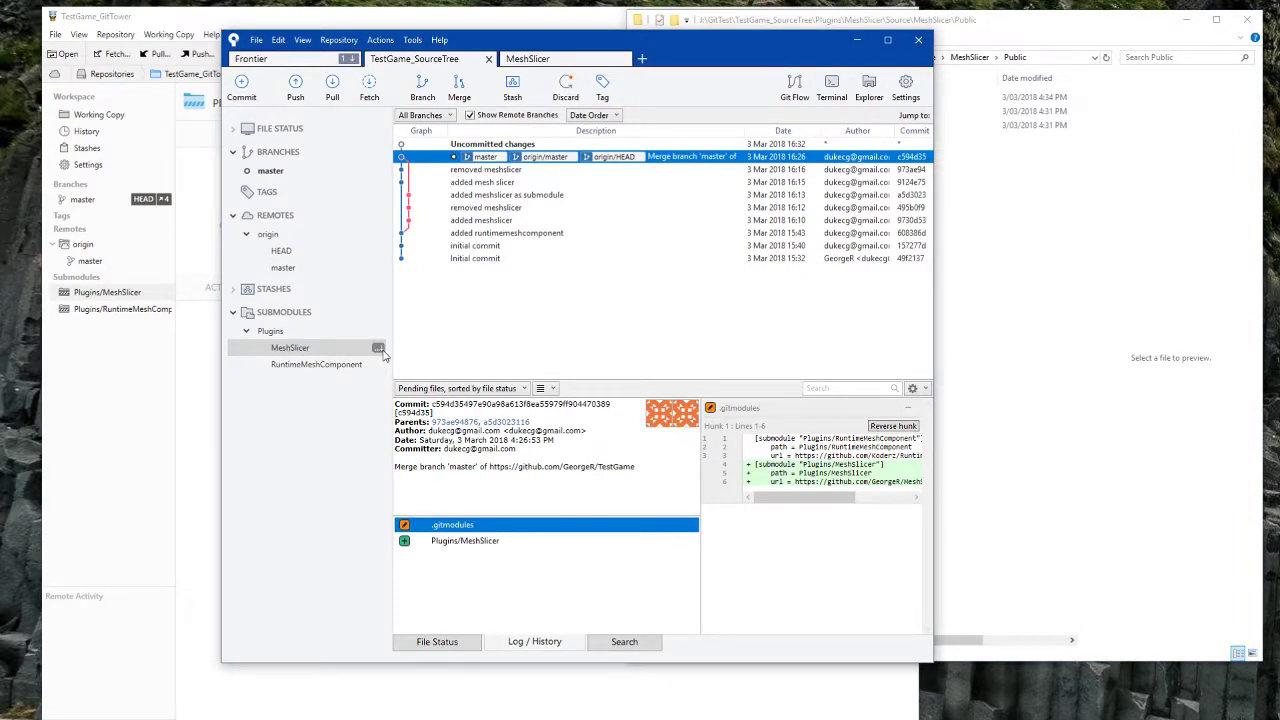
double_click(317, 352)
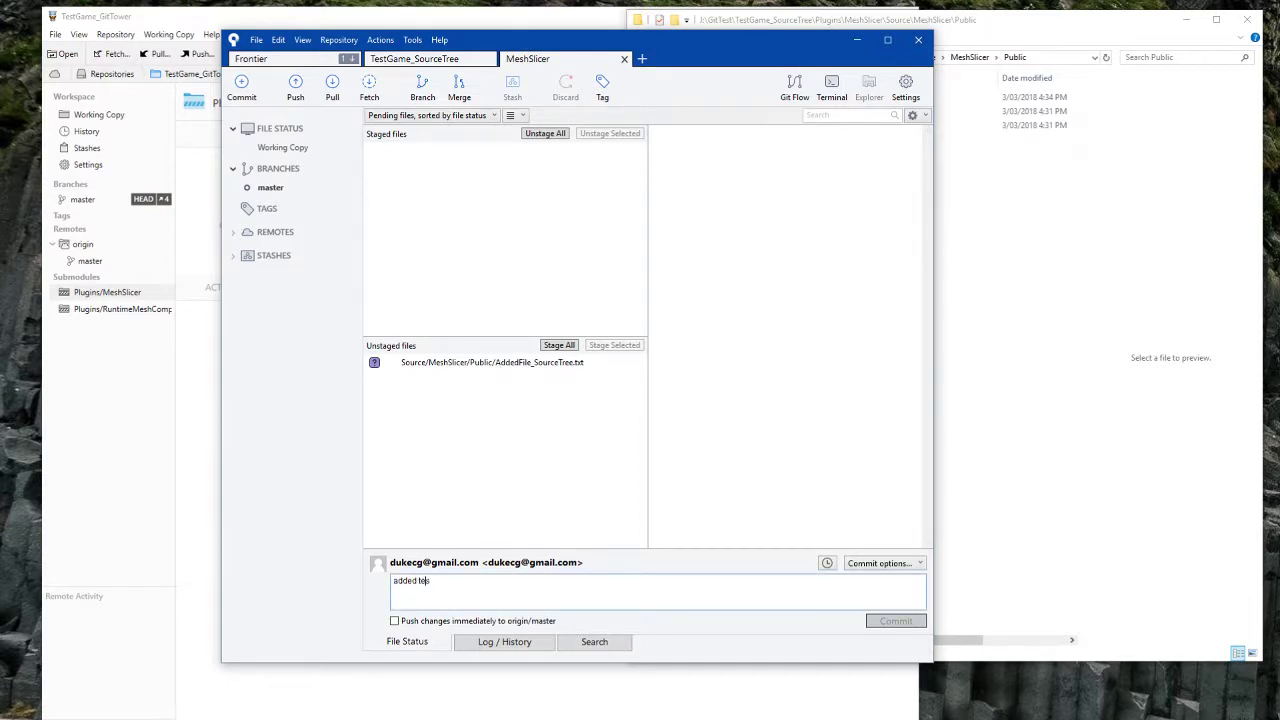
left_click(556, 345)
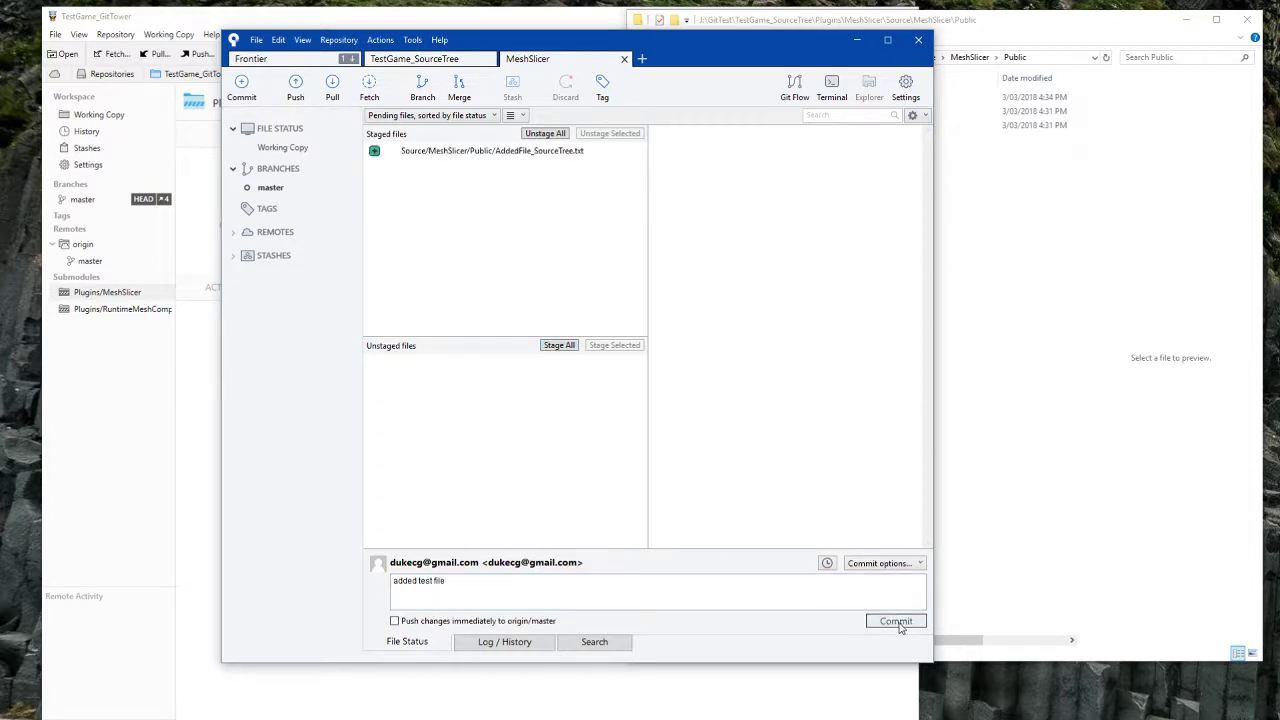
left_click(394, 621)
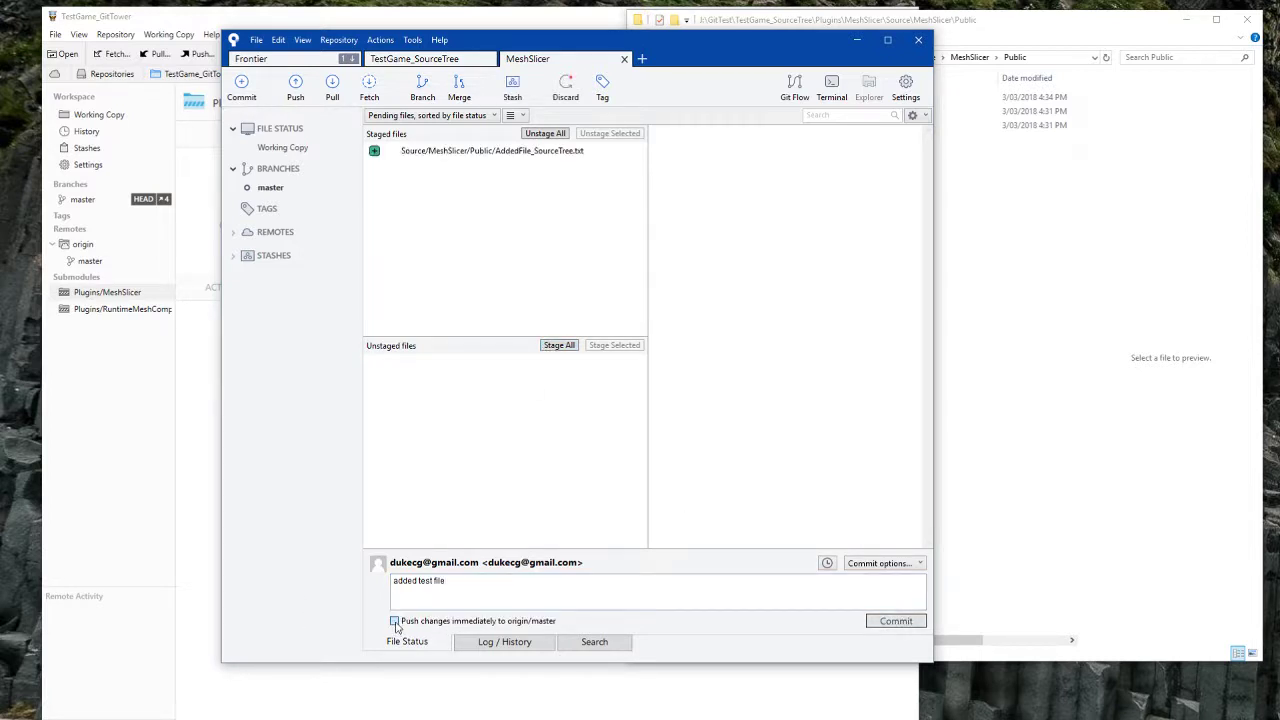
left_click(900, 624)
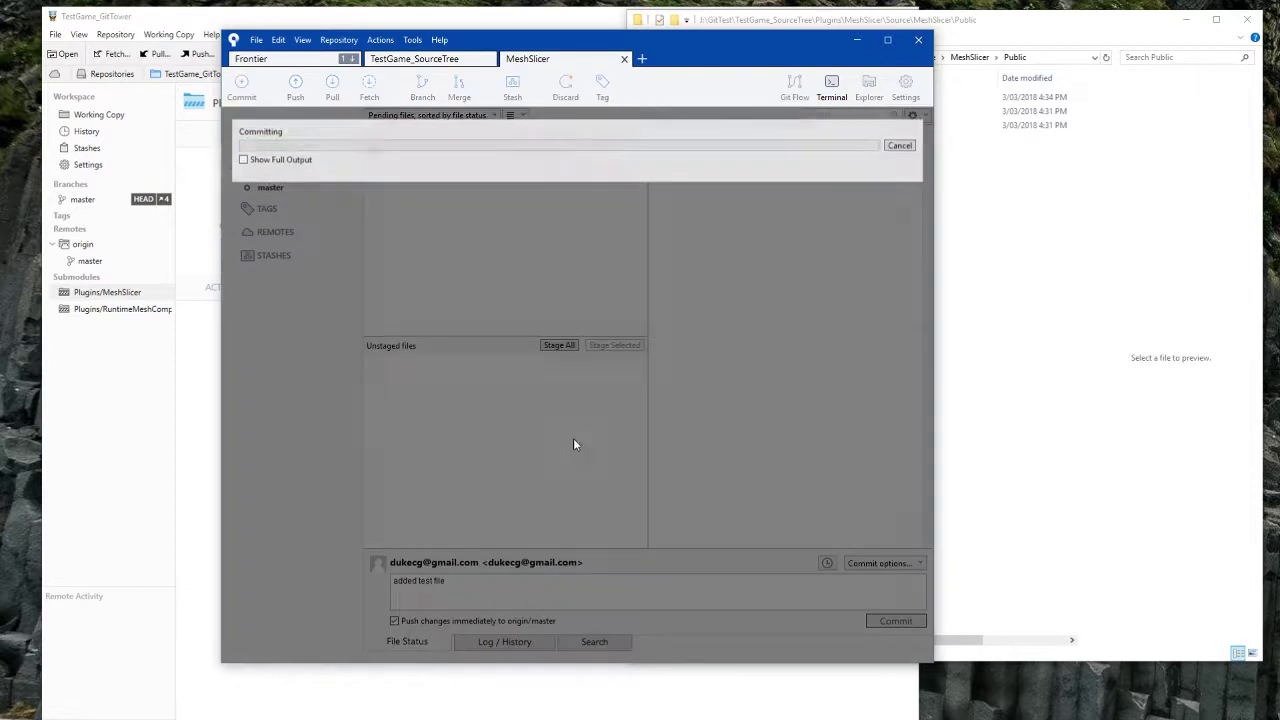
left_click(280, 158)
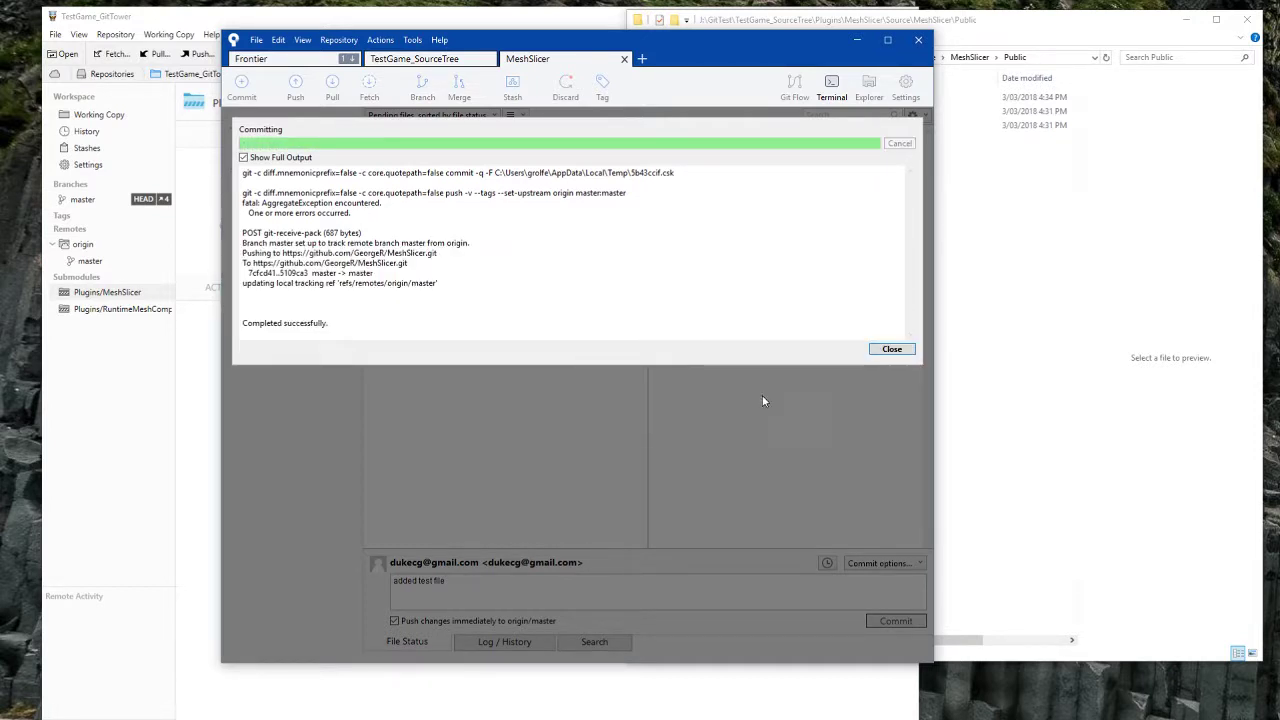
left_click(891, 349)
left_click(1010, 315)
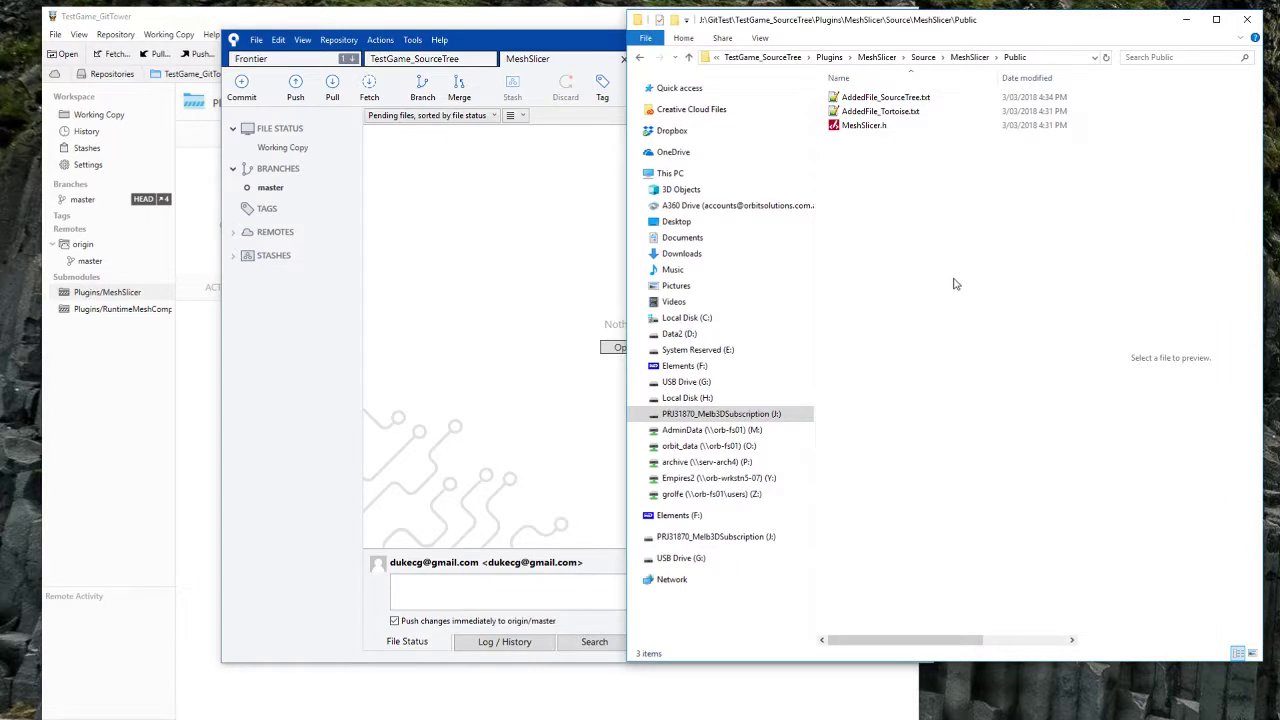
Step: Open TestGame_Tortoise and use Git Sync to pull from origin and update its submodules
key("alt+Up")
key("alt+Up")
key("alt+Up")
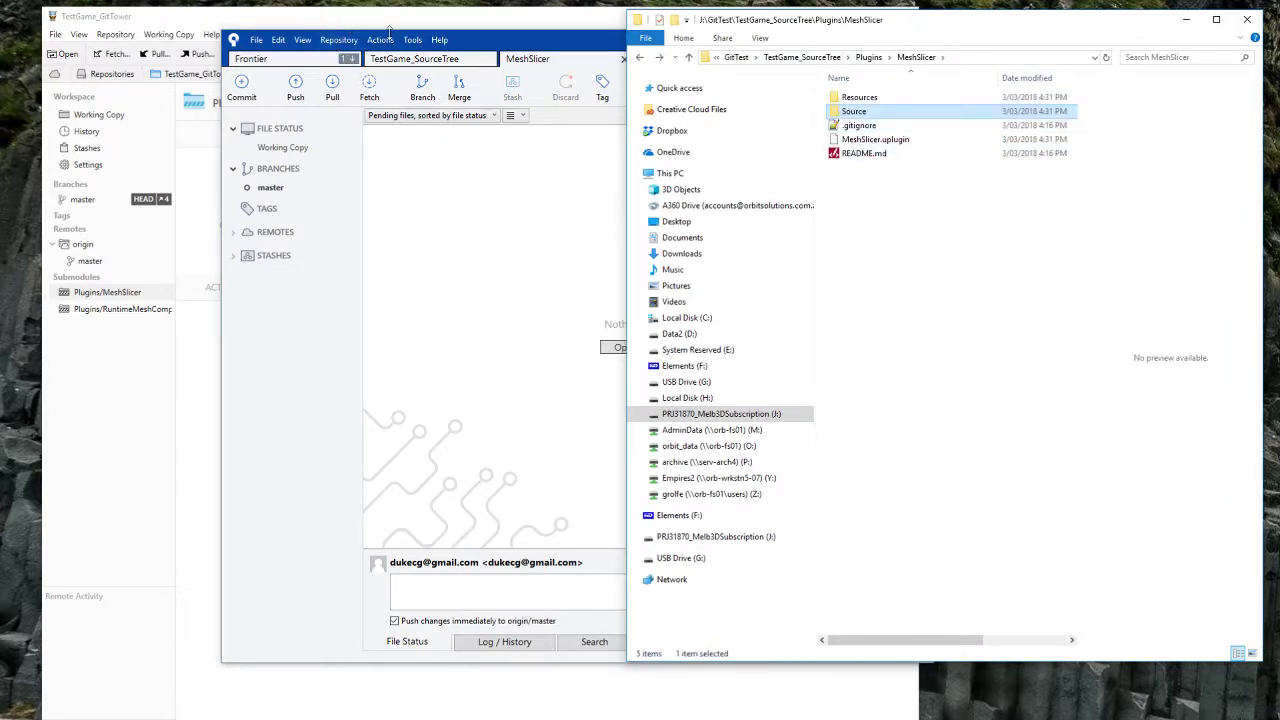
key("alt+Up")
key("alt+Up")
key("alt+Up")
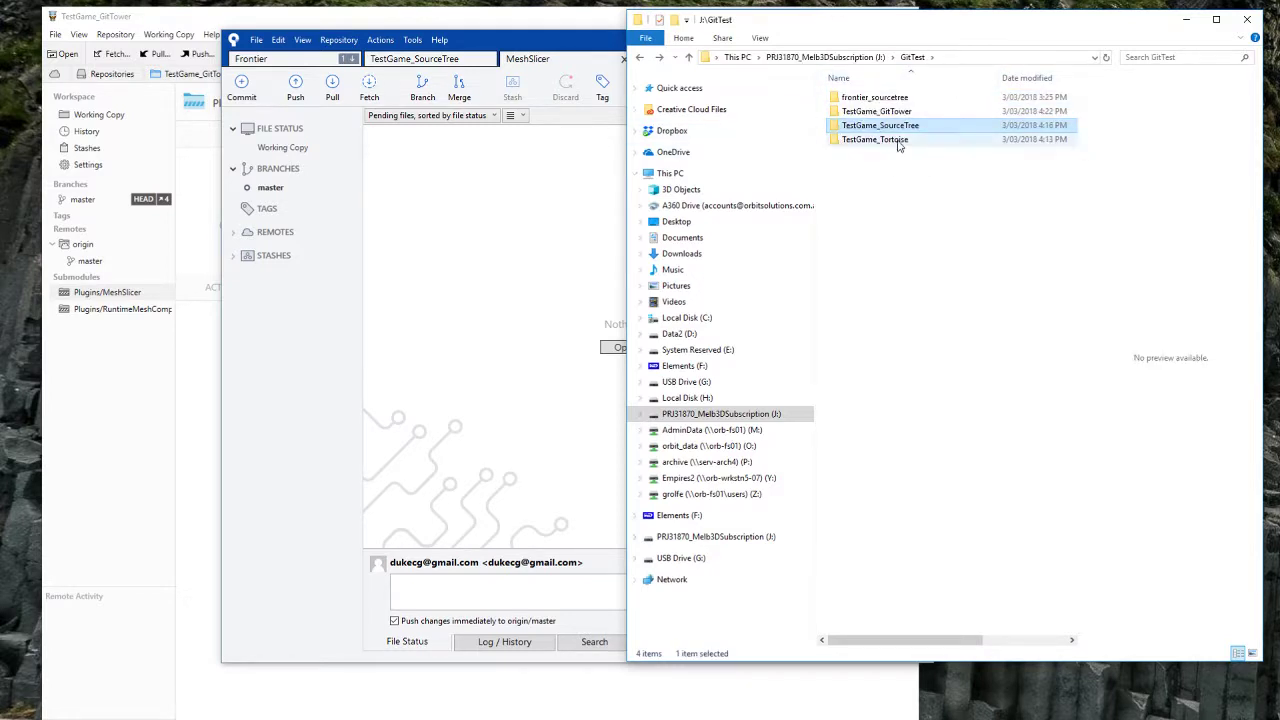
double_click(874, 139)
left_click(855, 168)
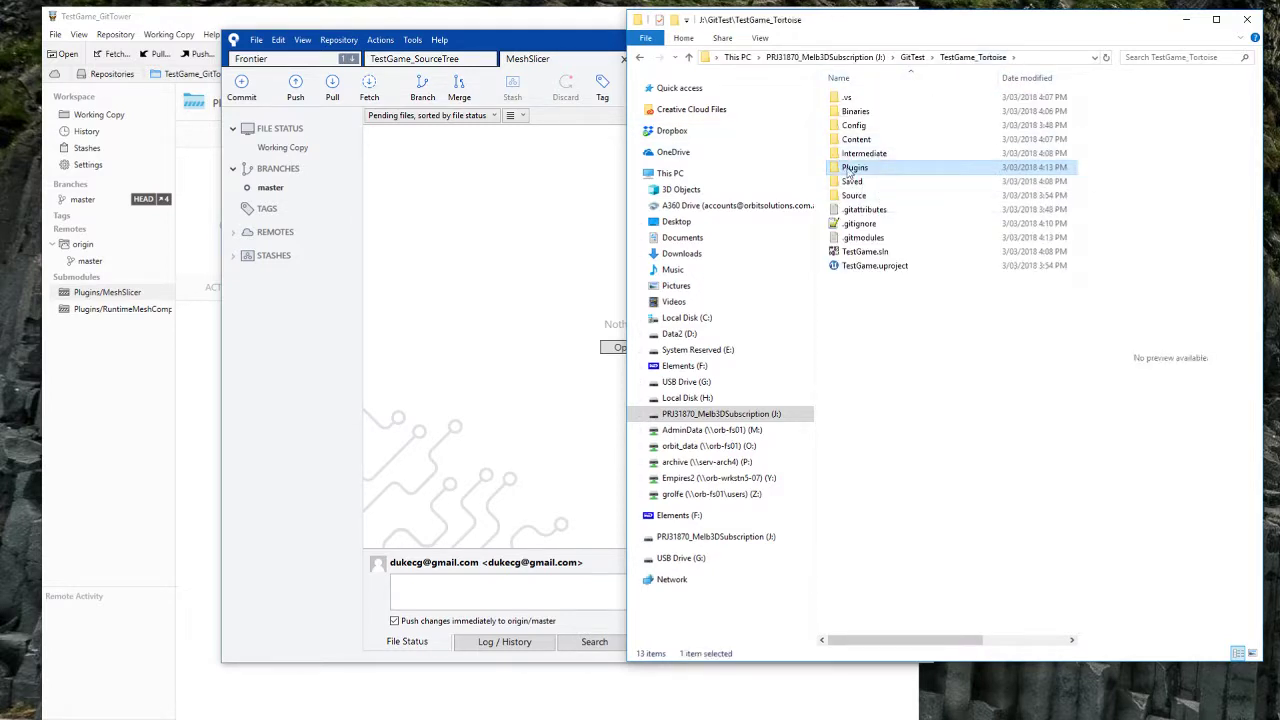
left_click(884, 367)
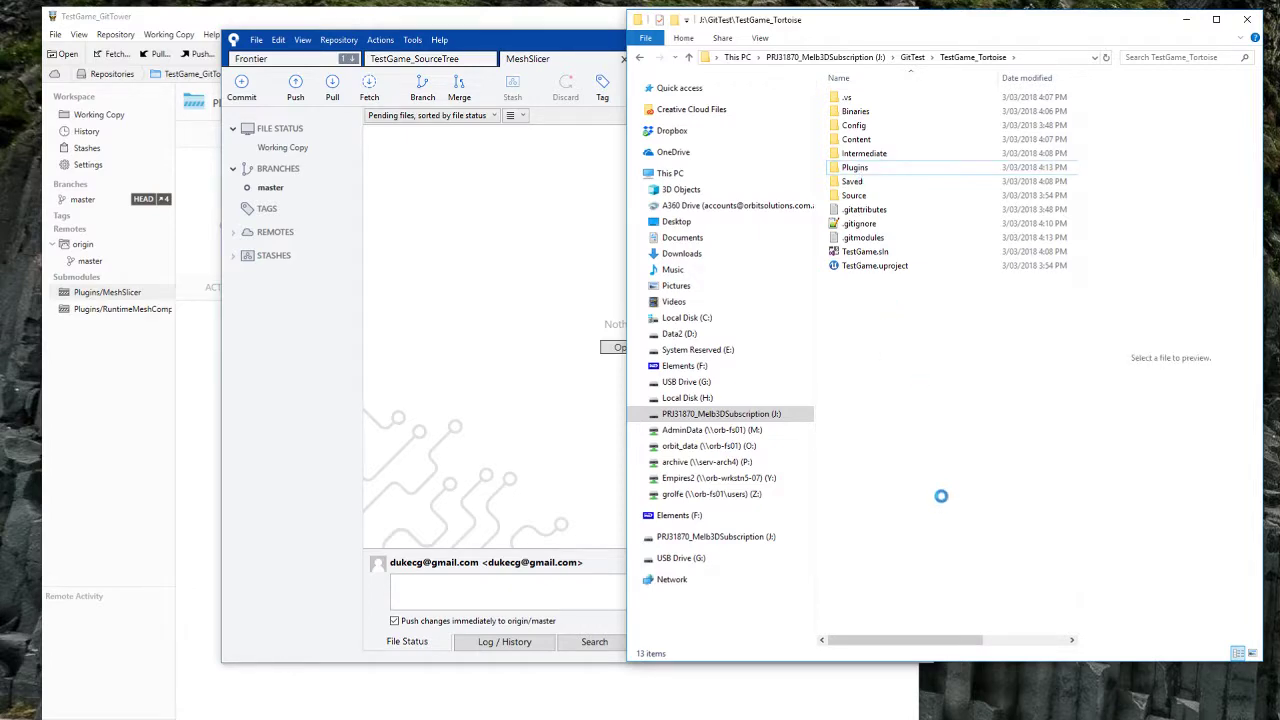
right_click(882, 562)
left_click(929, 486)
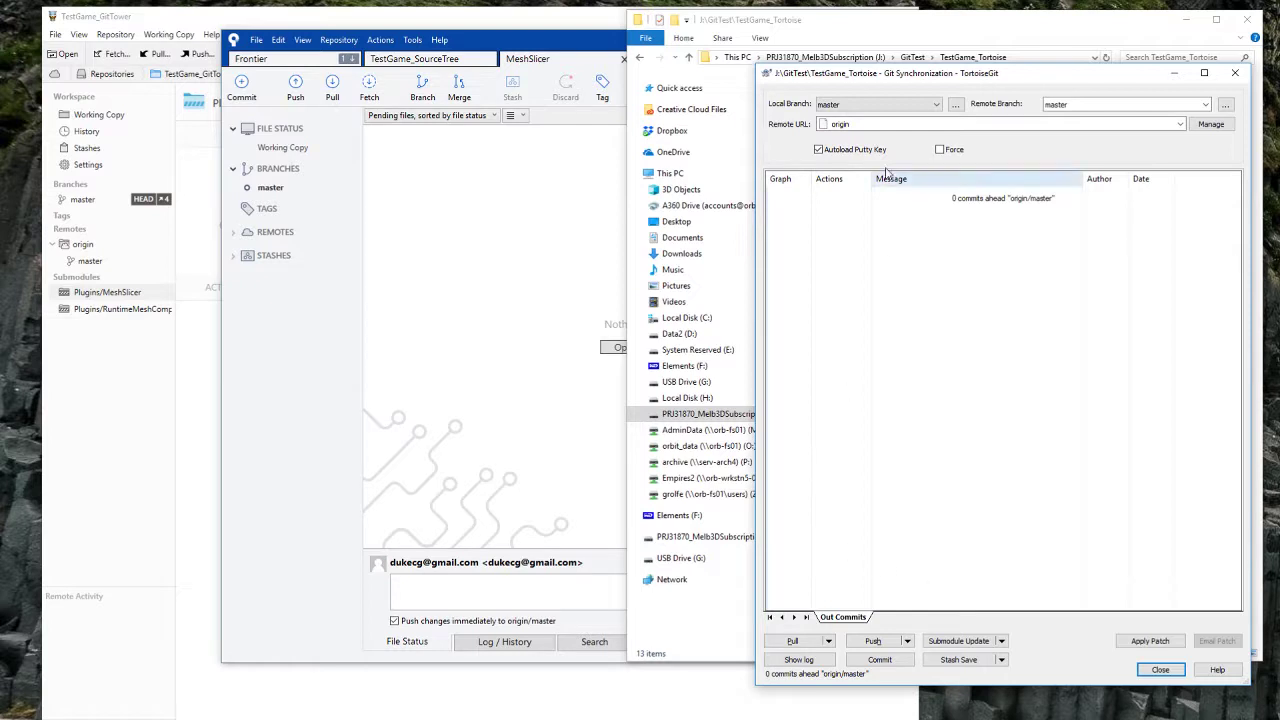
left_click(795, 640)
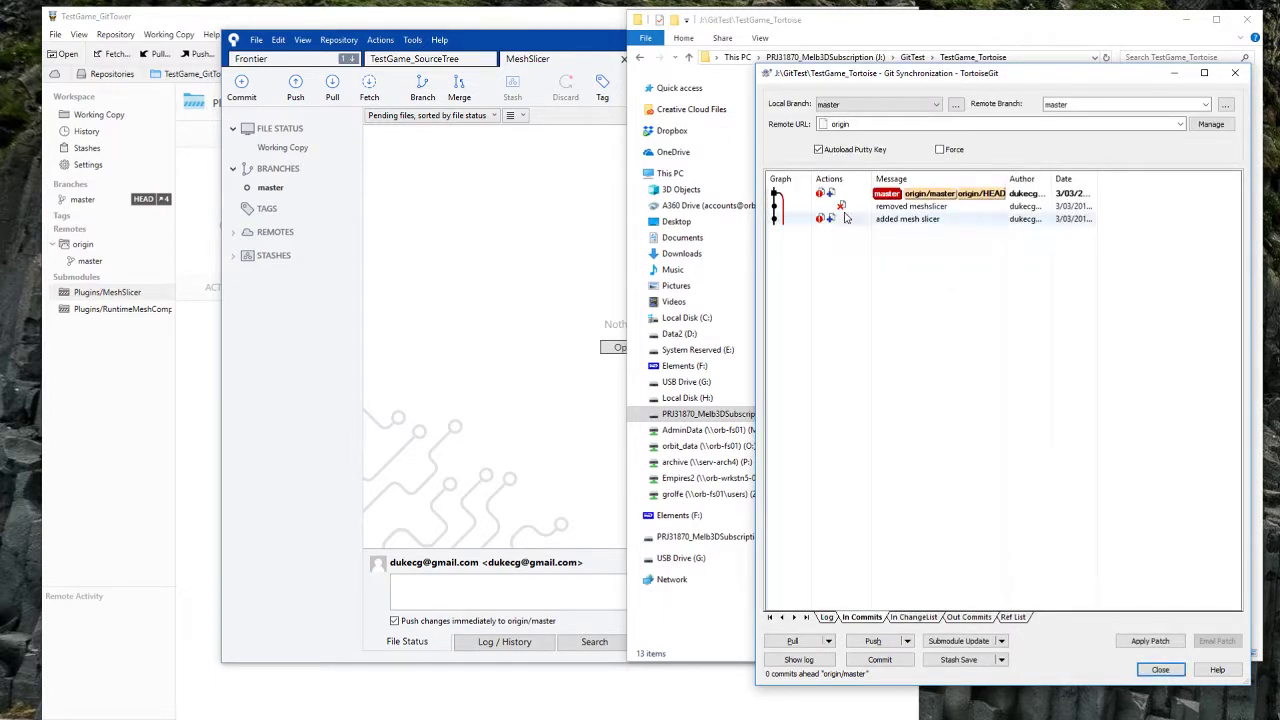
left_click_drag(1006, 178, 1192, 174)
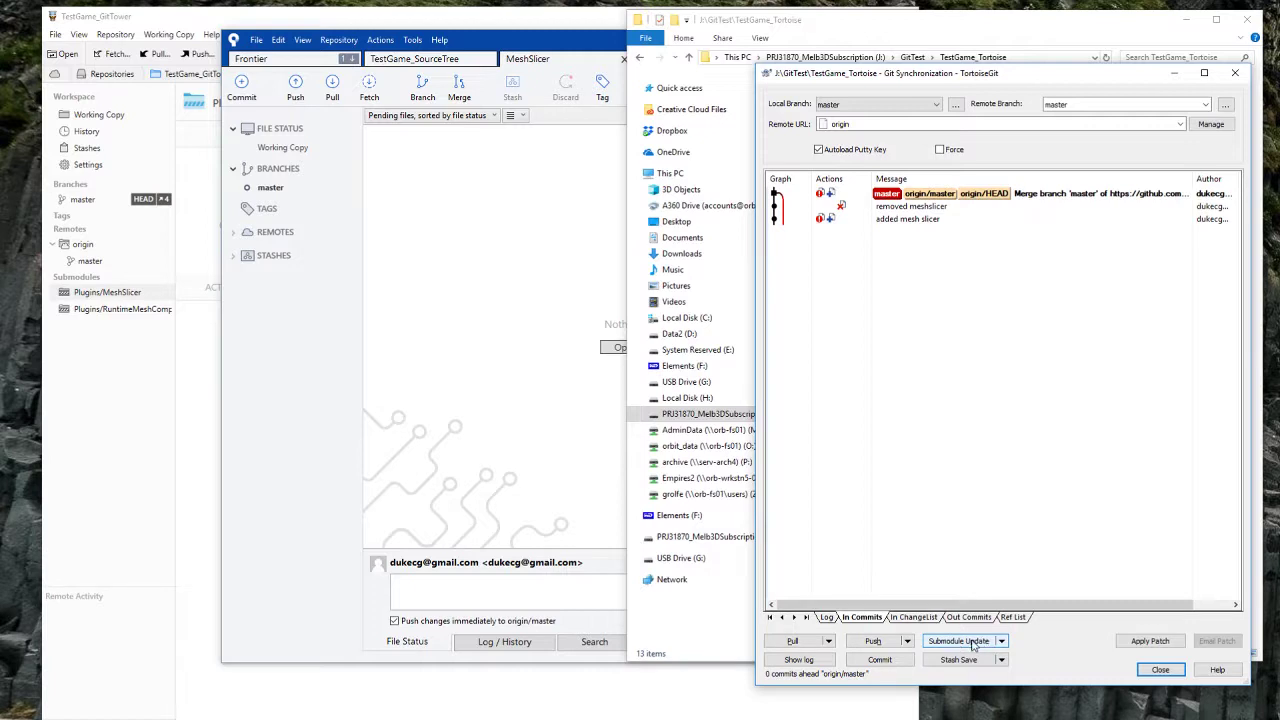
left_click(970, 643)
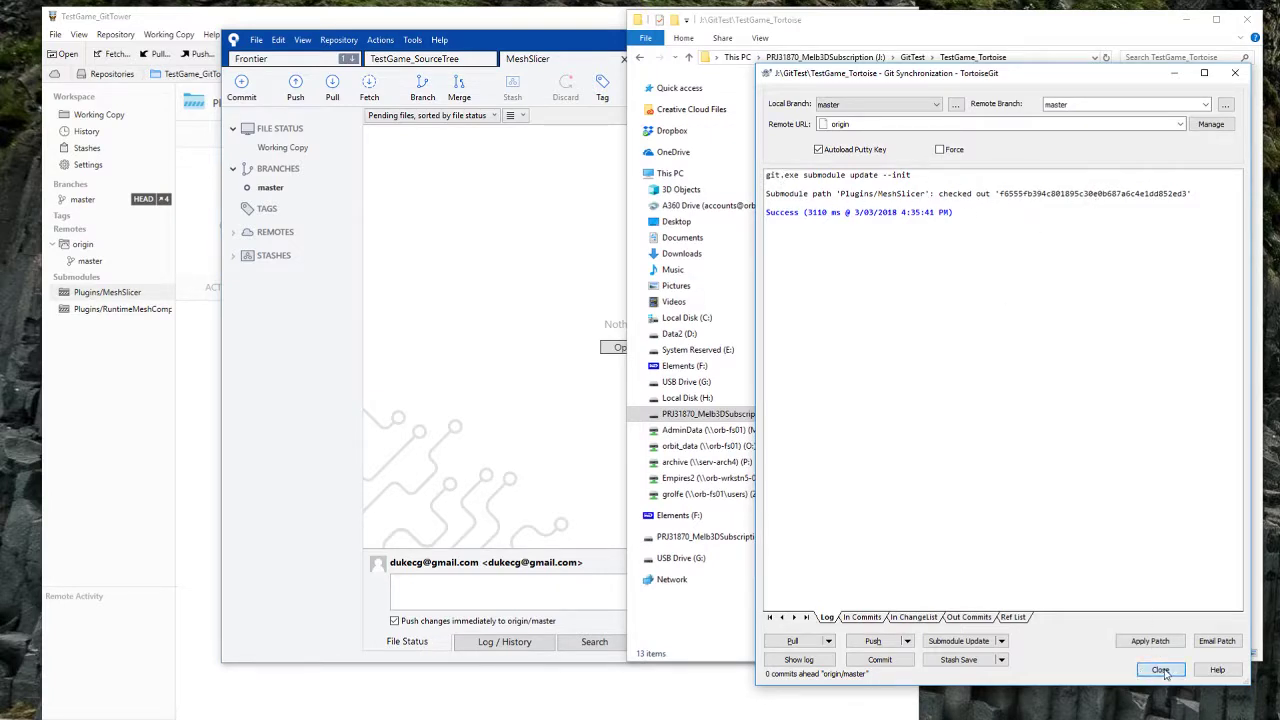
left_click(1160, 670)
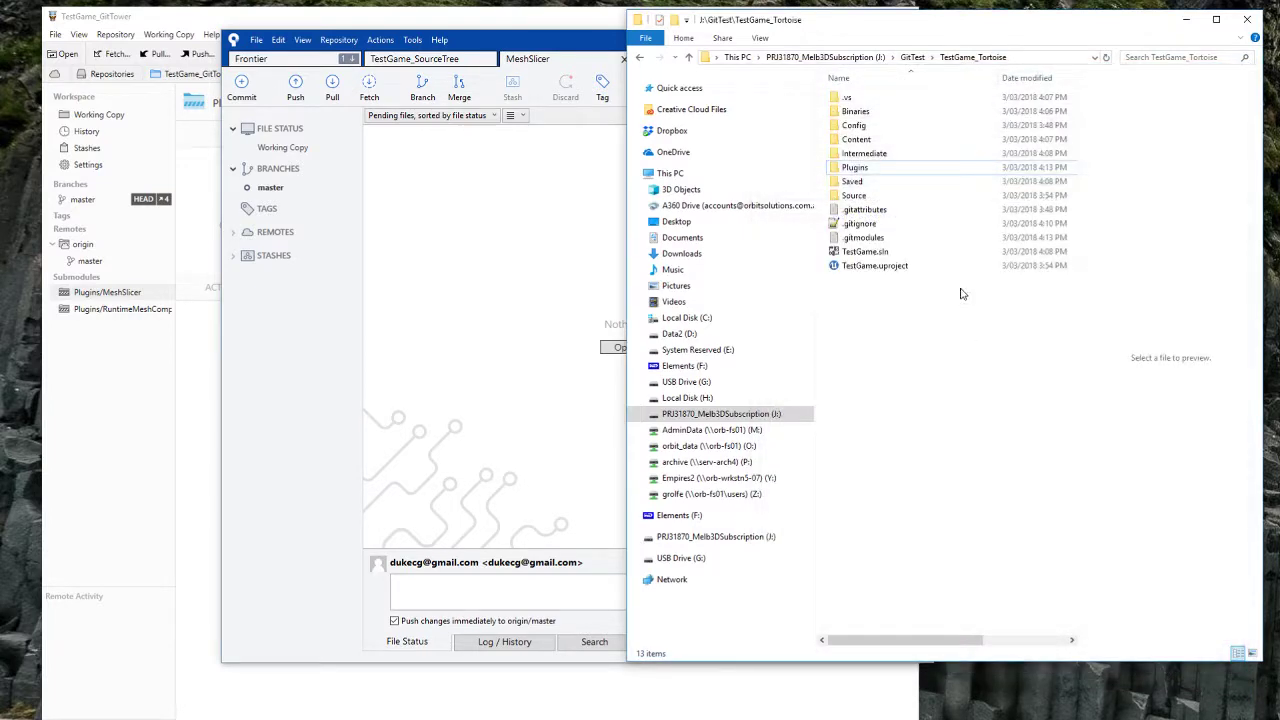
Step: Browse into TestGame_Tortoise's Plugins\MeshSlicer folder and look over its contents
double_click(850, 170)
double_click(848, 99)
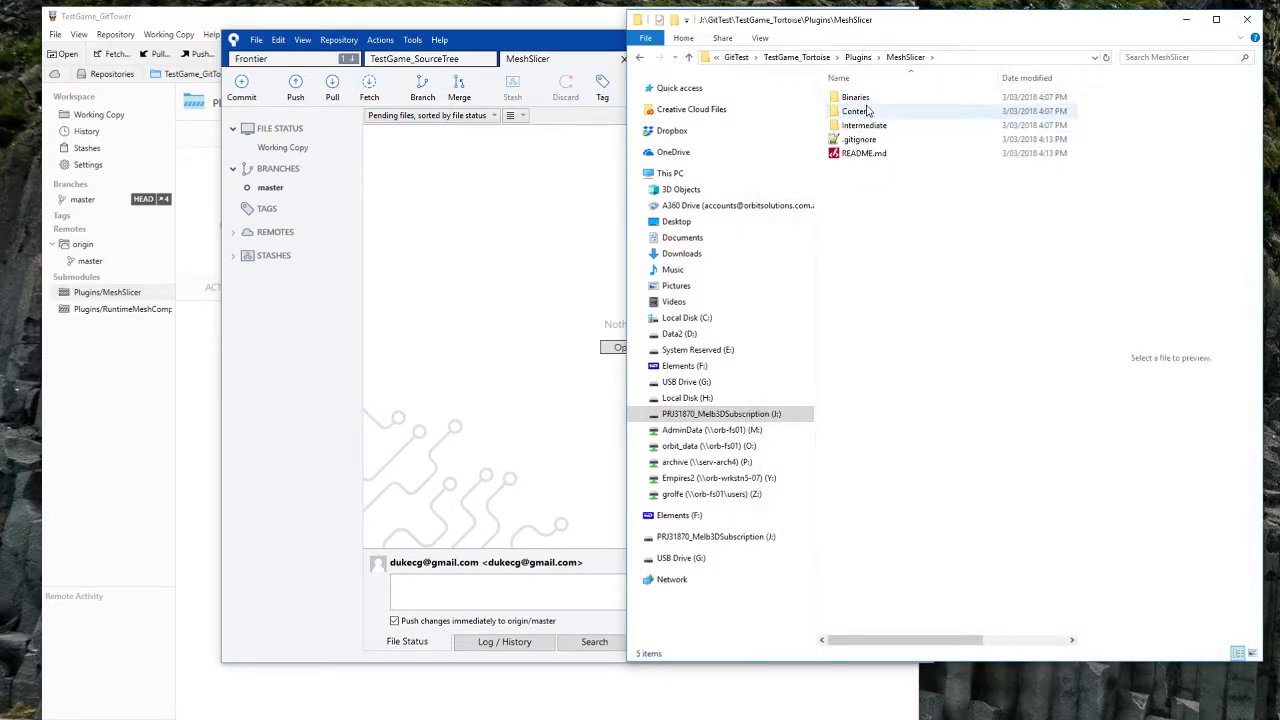
left_click(852, 98)
left_click(856, 111)
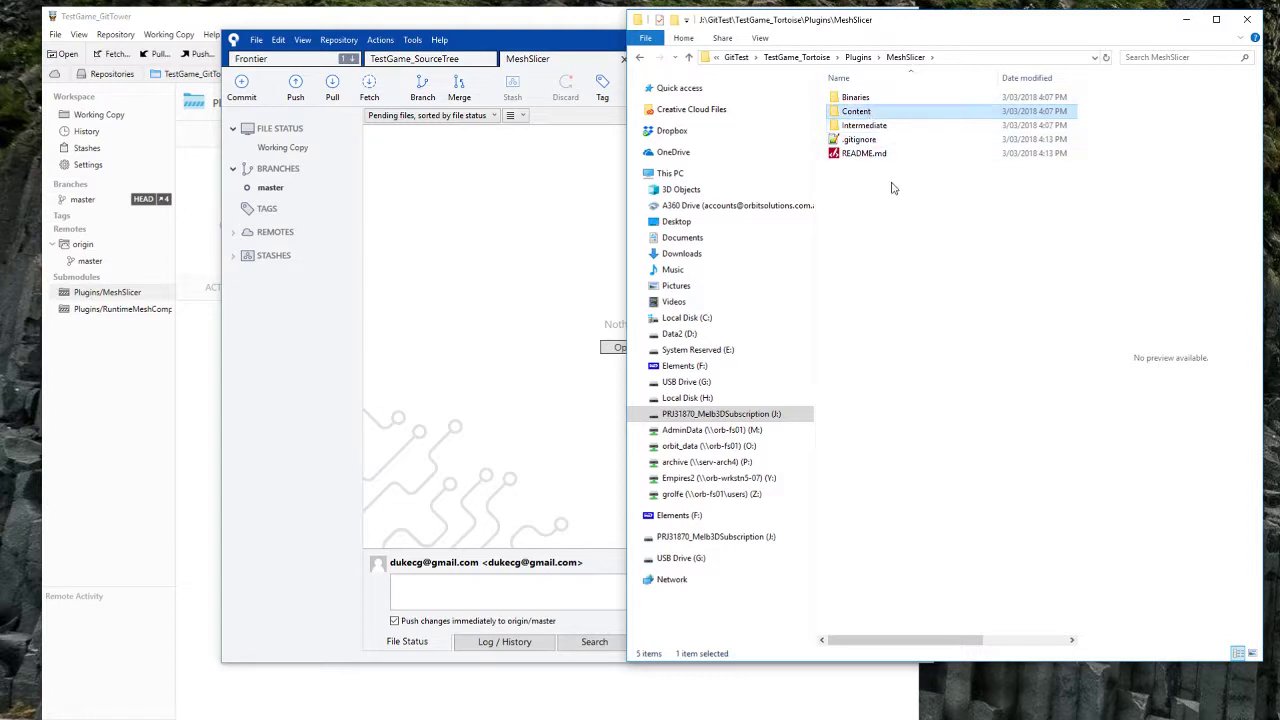
left_click(881, 183)
left_click(866, 155)
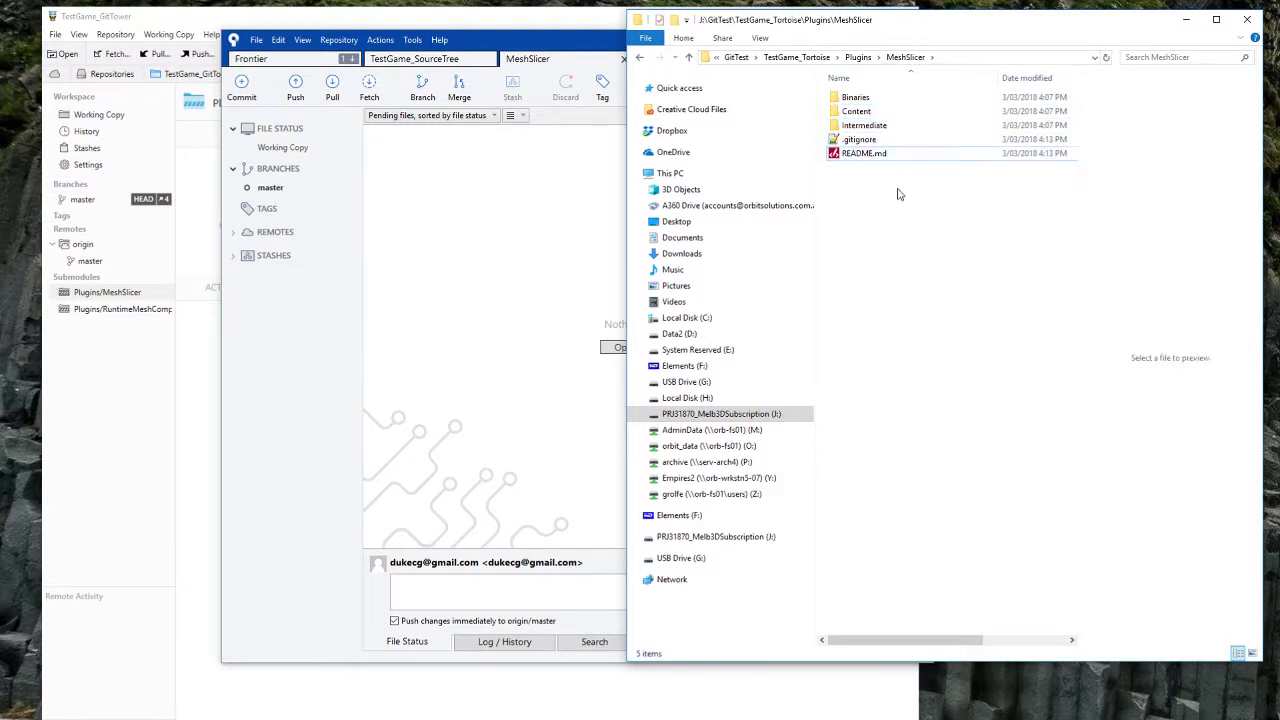
key("alt+Left")
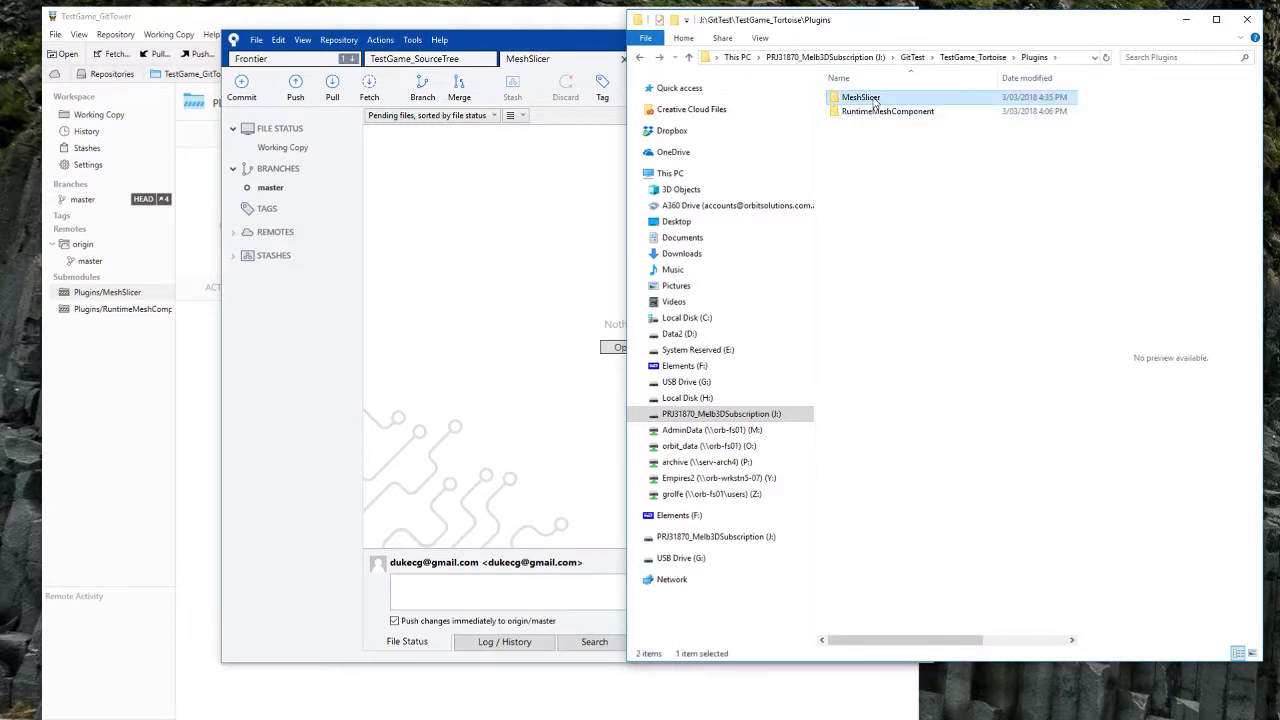
double_click(874, 99)
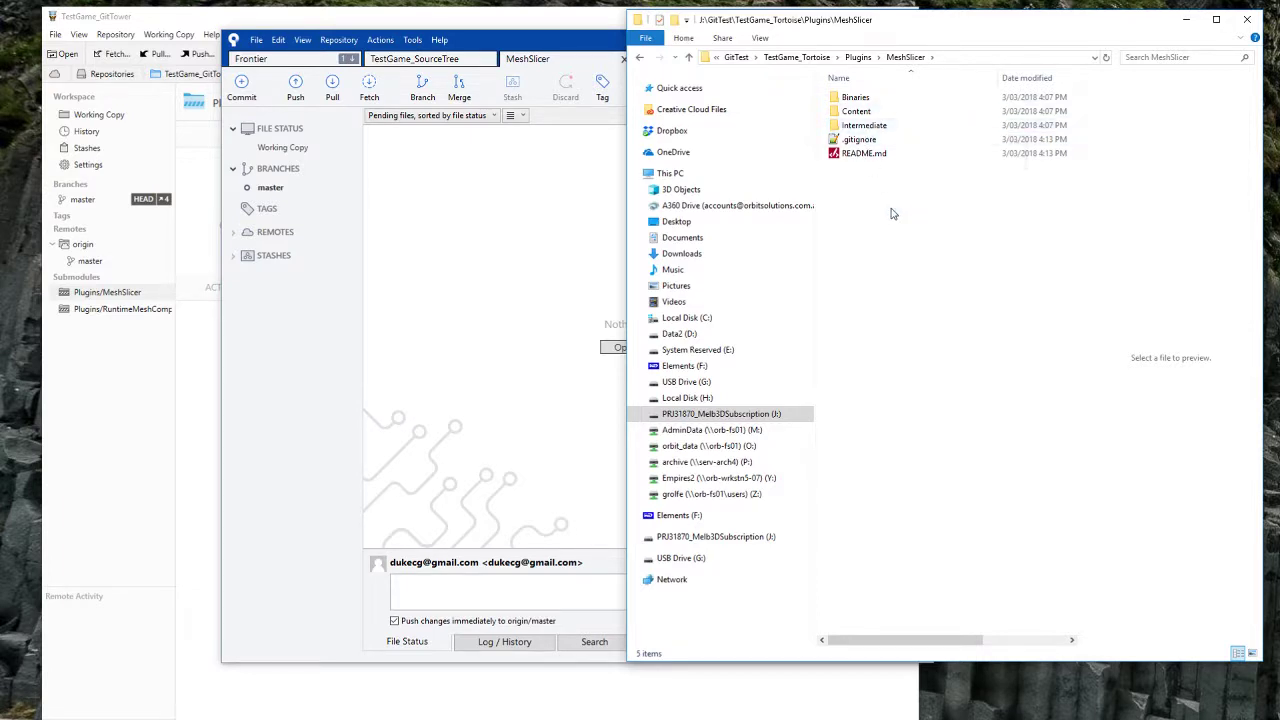
key("alt+Left")
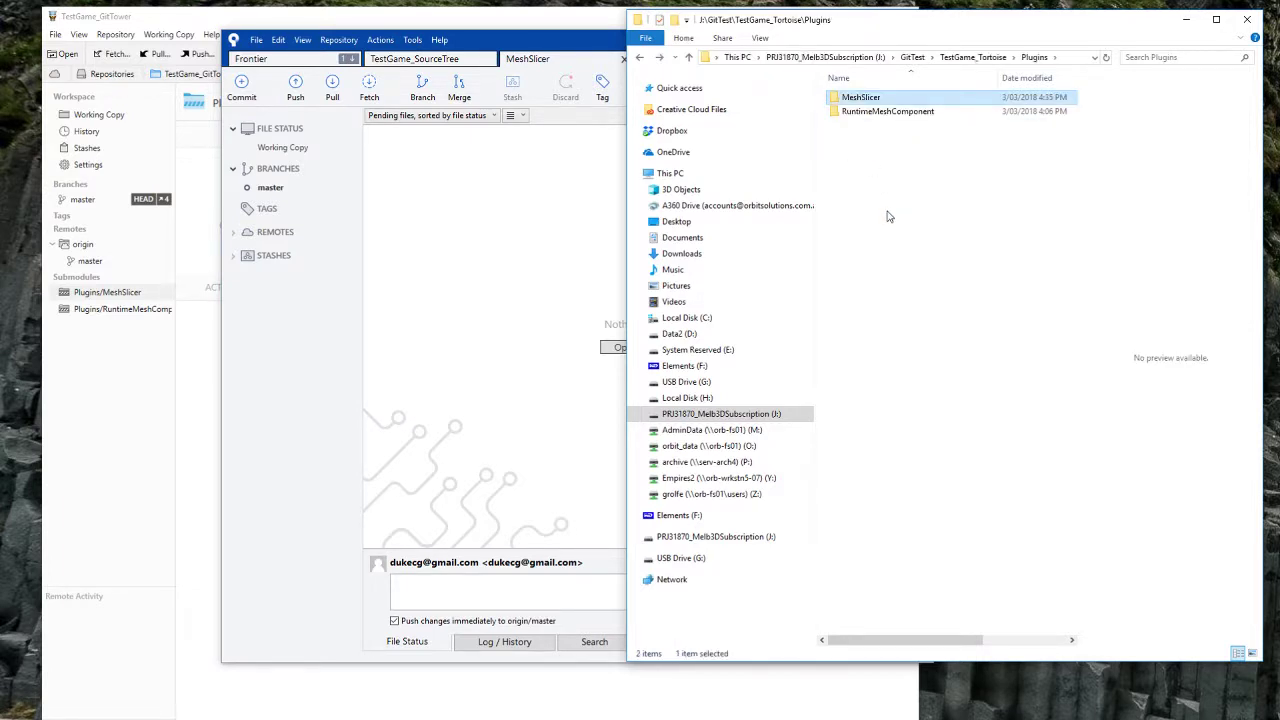
key("Return")
Step: Attempt a Git Sync pull inside MeshSlicer, which fails because the local branch isn't current
right_click(877, 223)
left_click(940, 397)
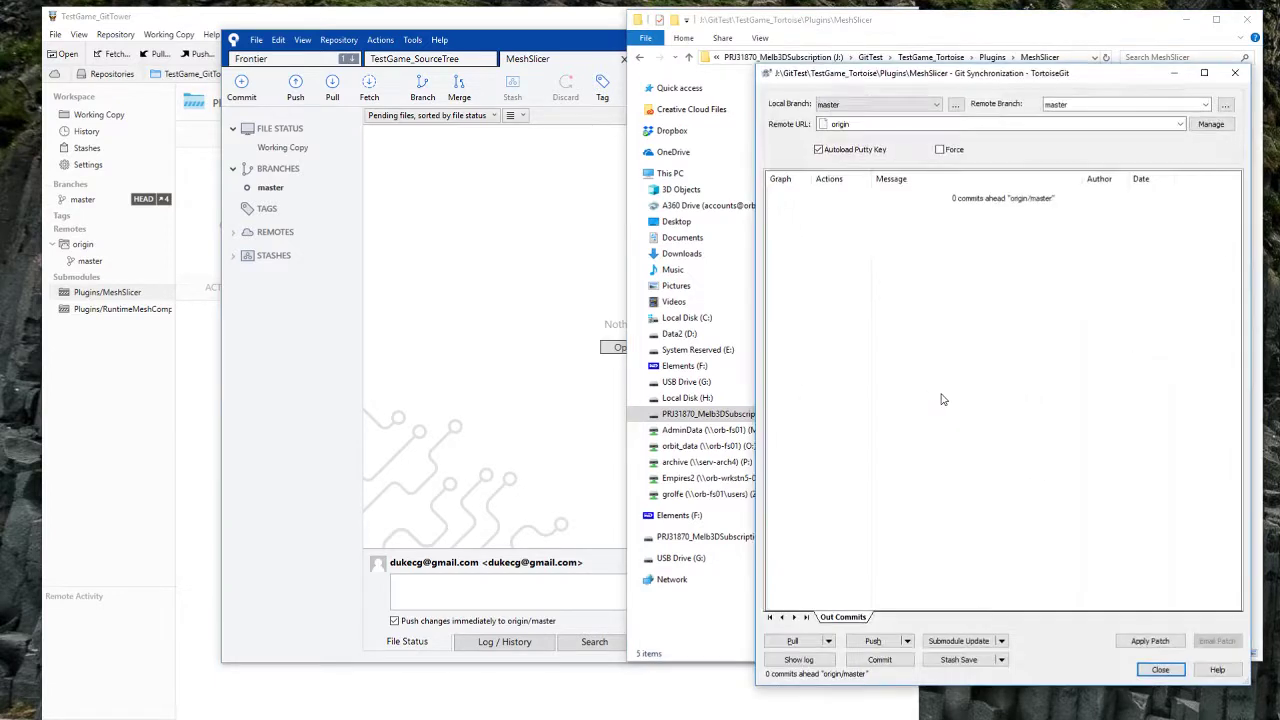
left_click(791, 640)
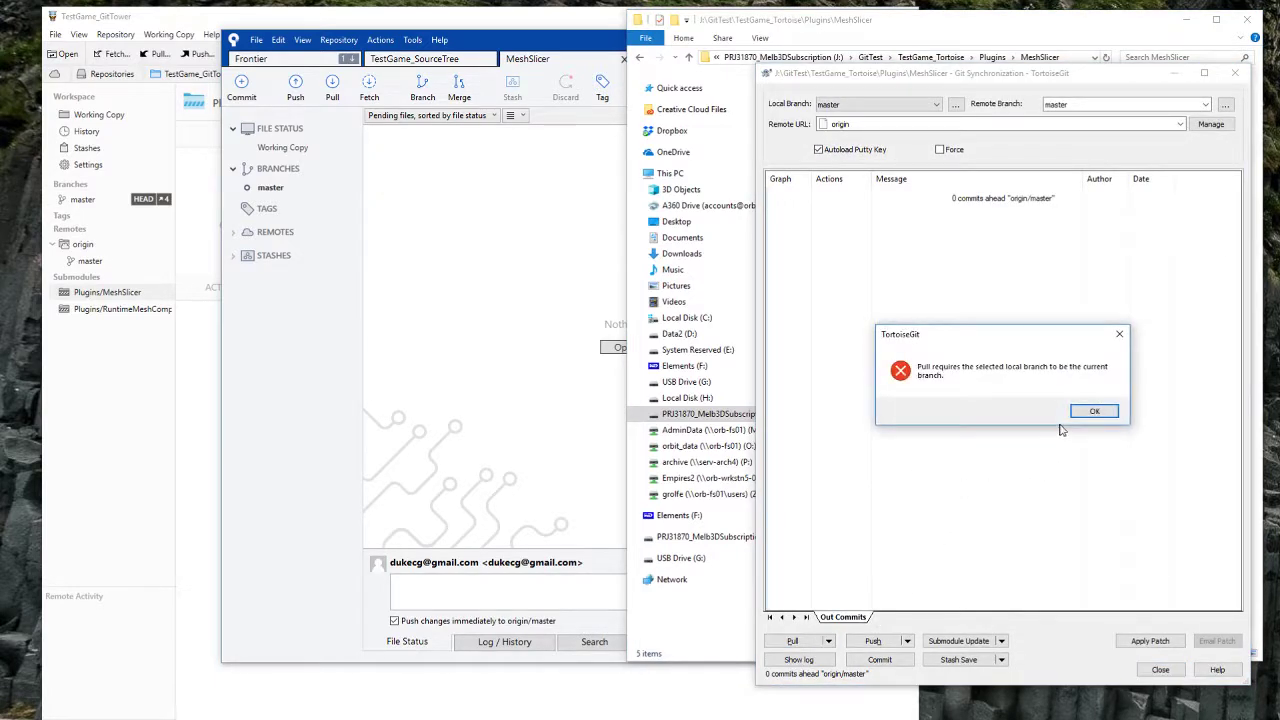
left_click(1094, 411)
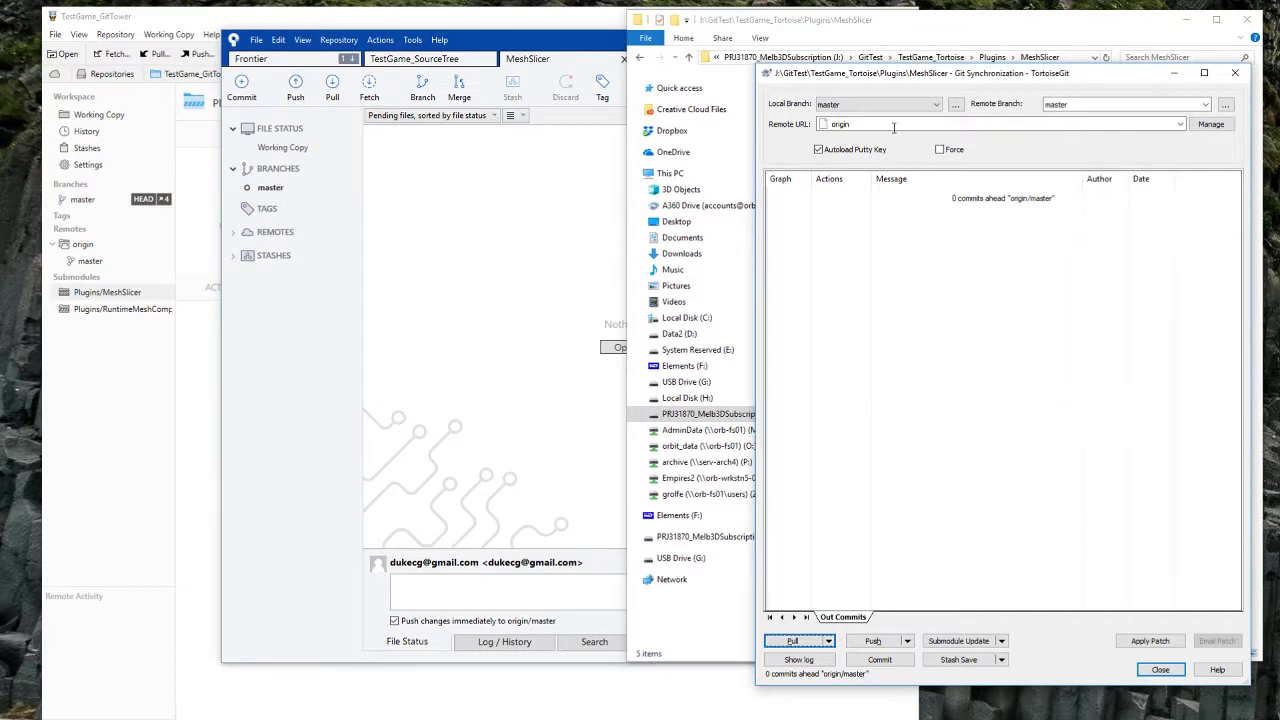
left_click(1235, 73)
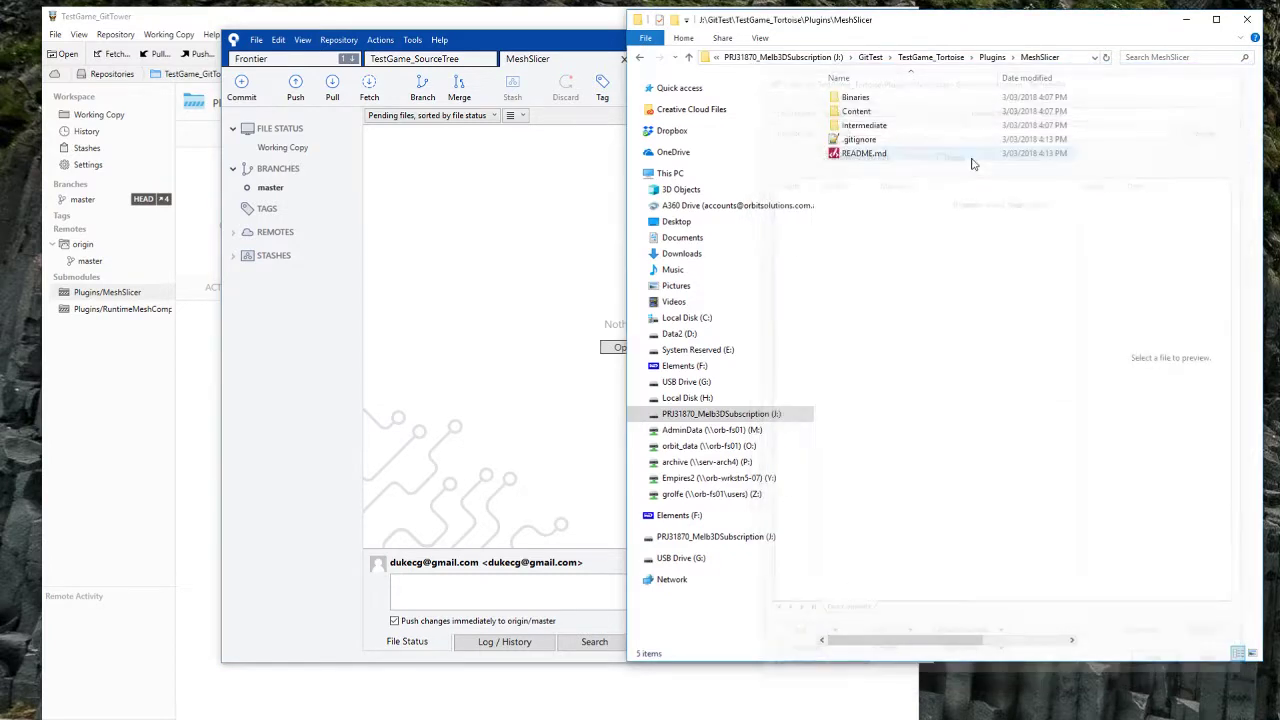
right_click(873, 202)
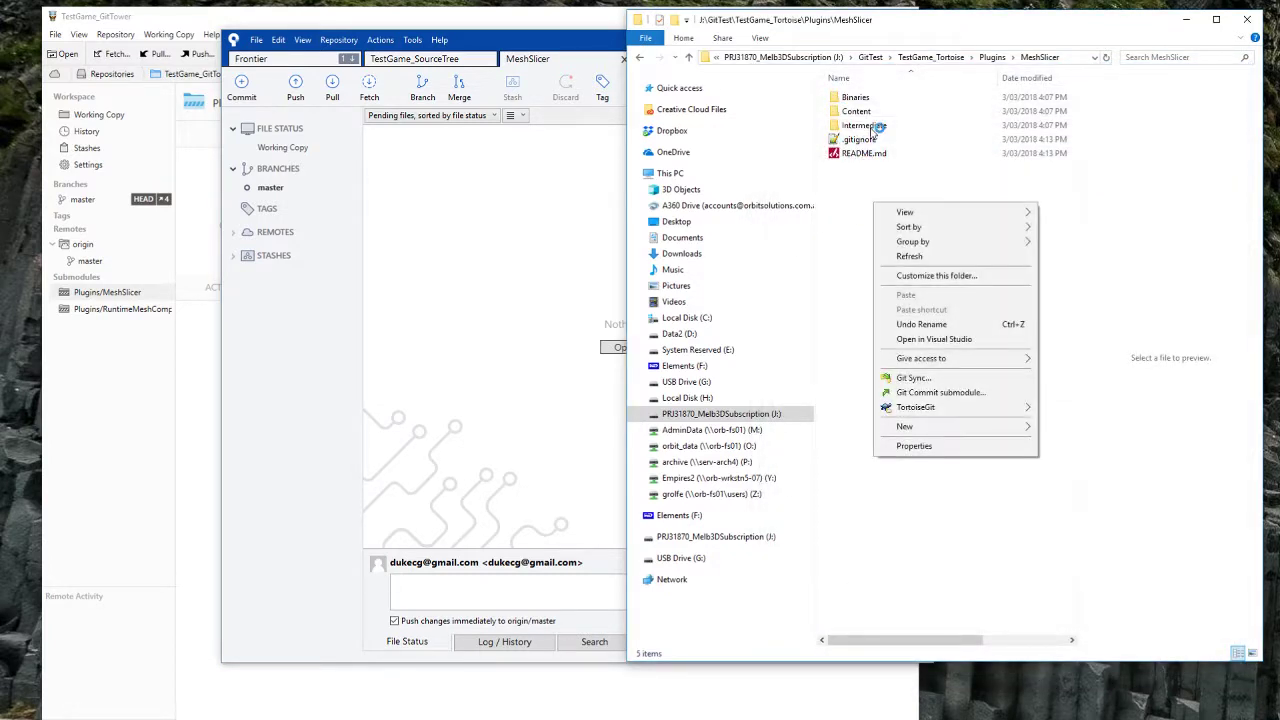
left_click(871, 190)
right_click(859, 188)
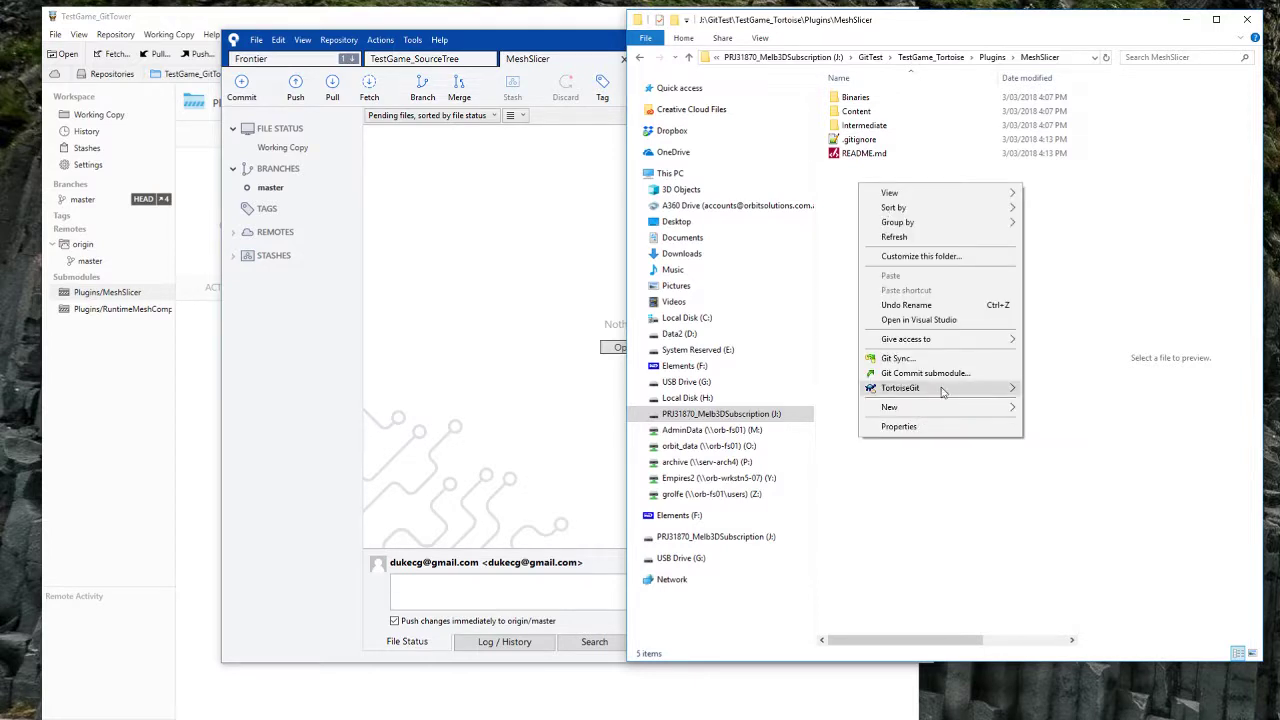
Step: Check out the master branch for the submodule and close the checkout progress window
mouse_move(925, 390)
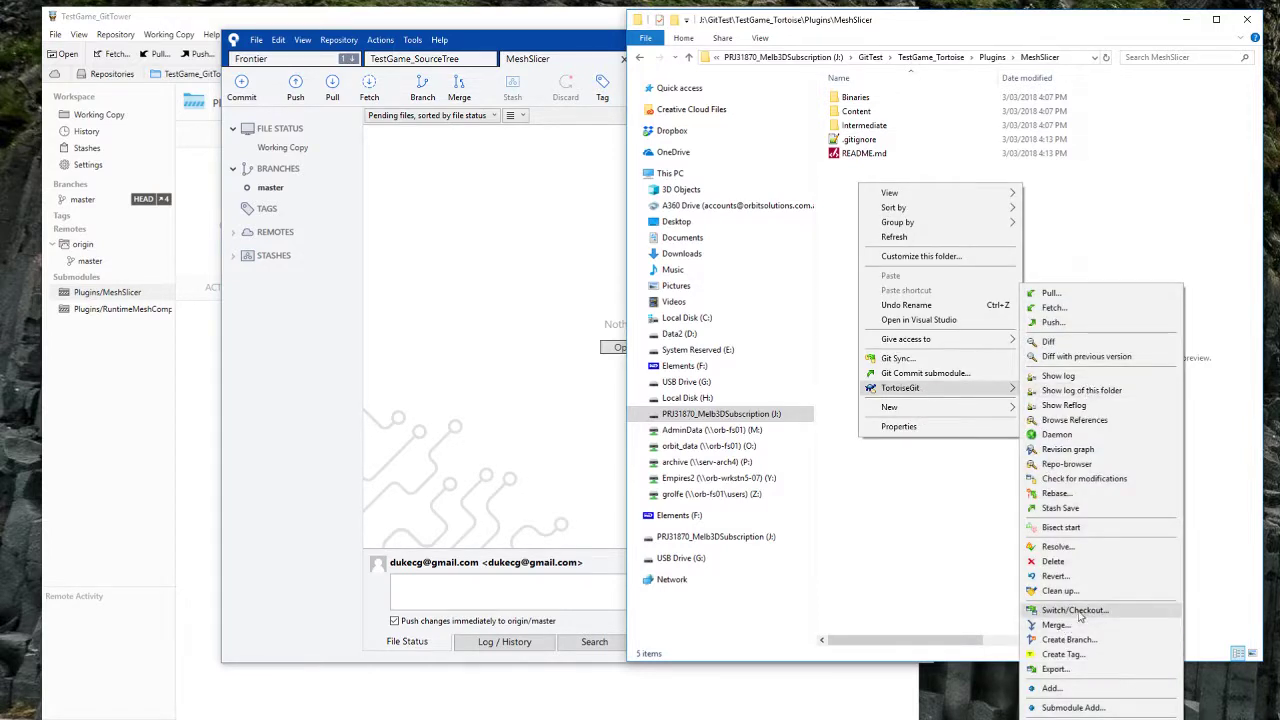
left_click(1074, 610)
left_click(630, 325)
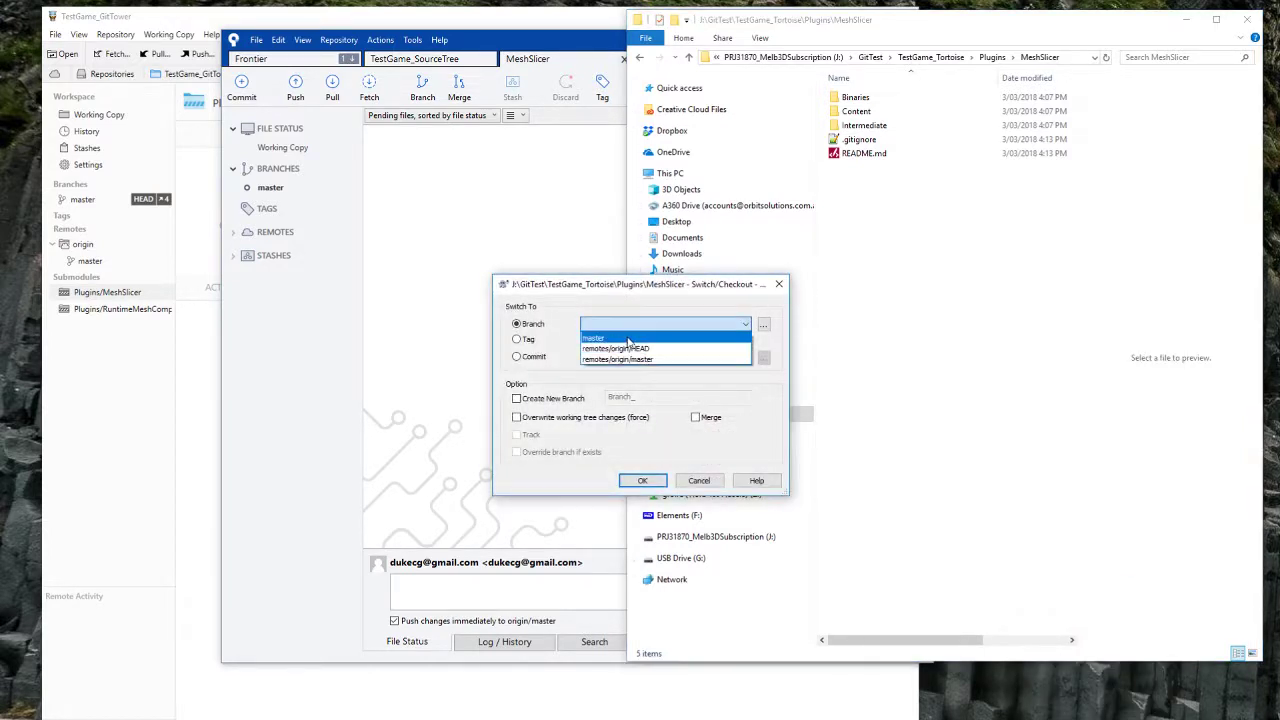
left_click(630, 339)
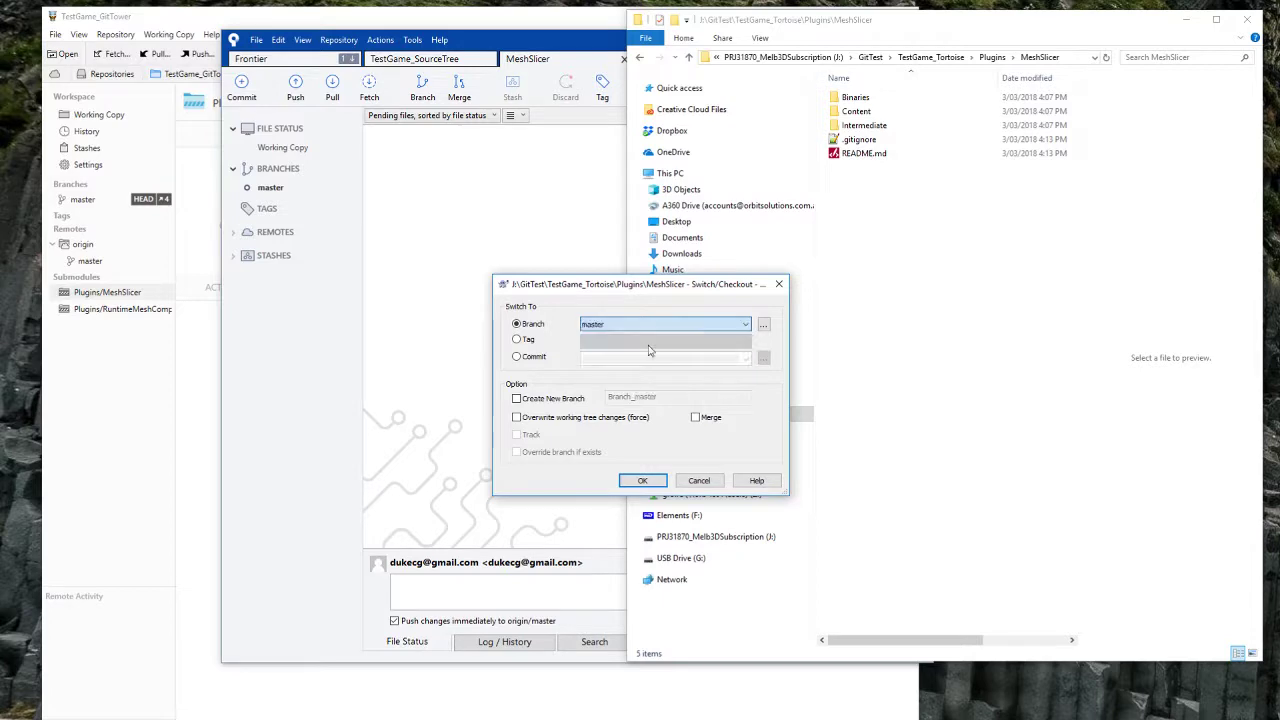
left_click(645, 482)
left_click(448, 422)
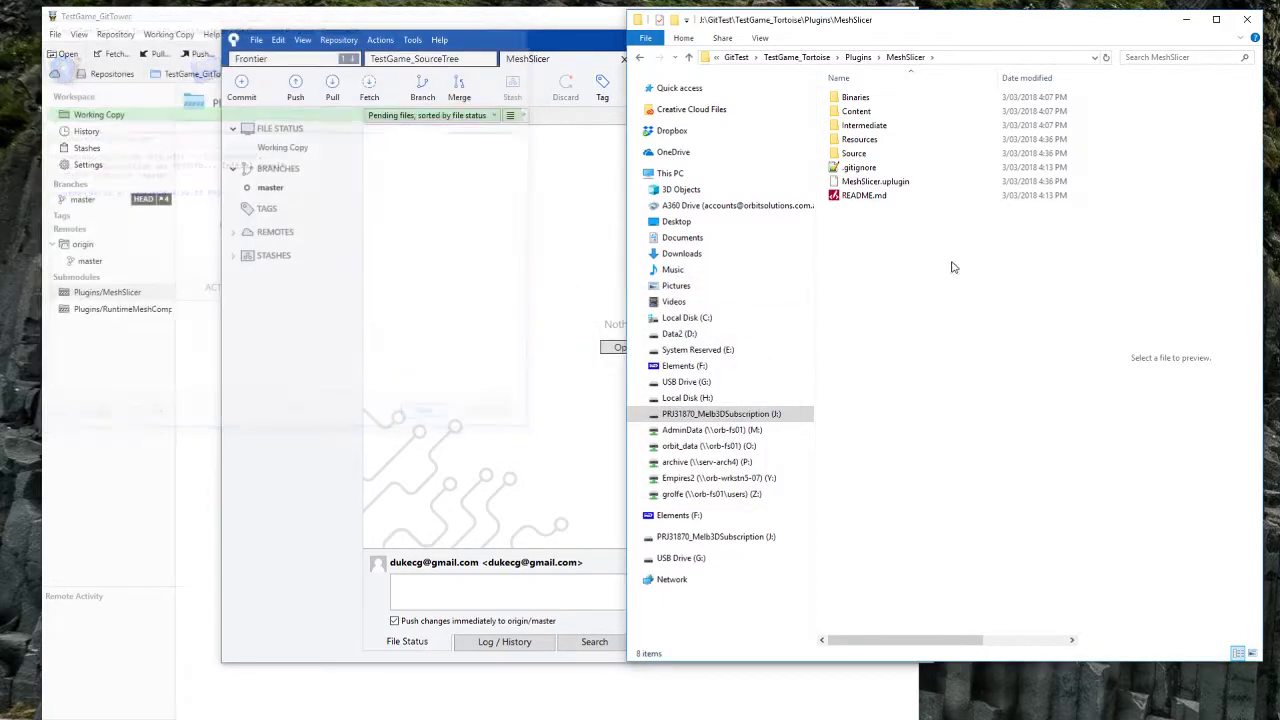
Step: Browse into Source\MeshSlicer\Public to check the test file, then go back up to TestGame_Tortoise
double_click(857, 157)
double_click(856, 97)
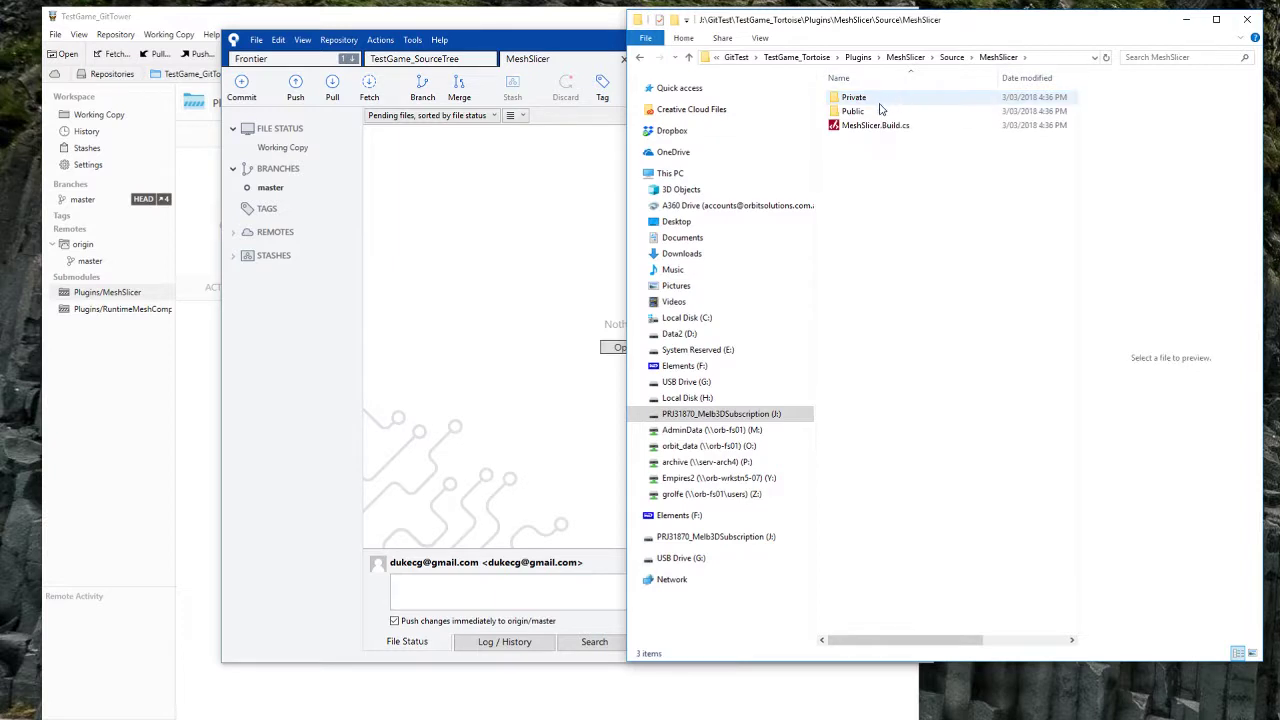
double_click(862, 111)
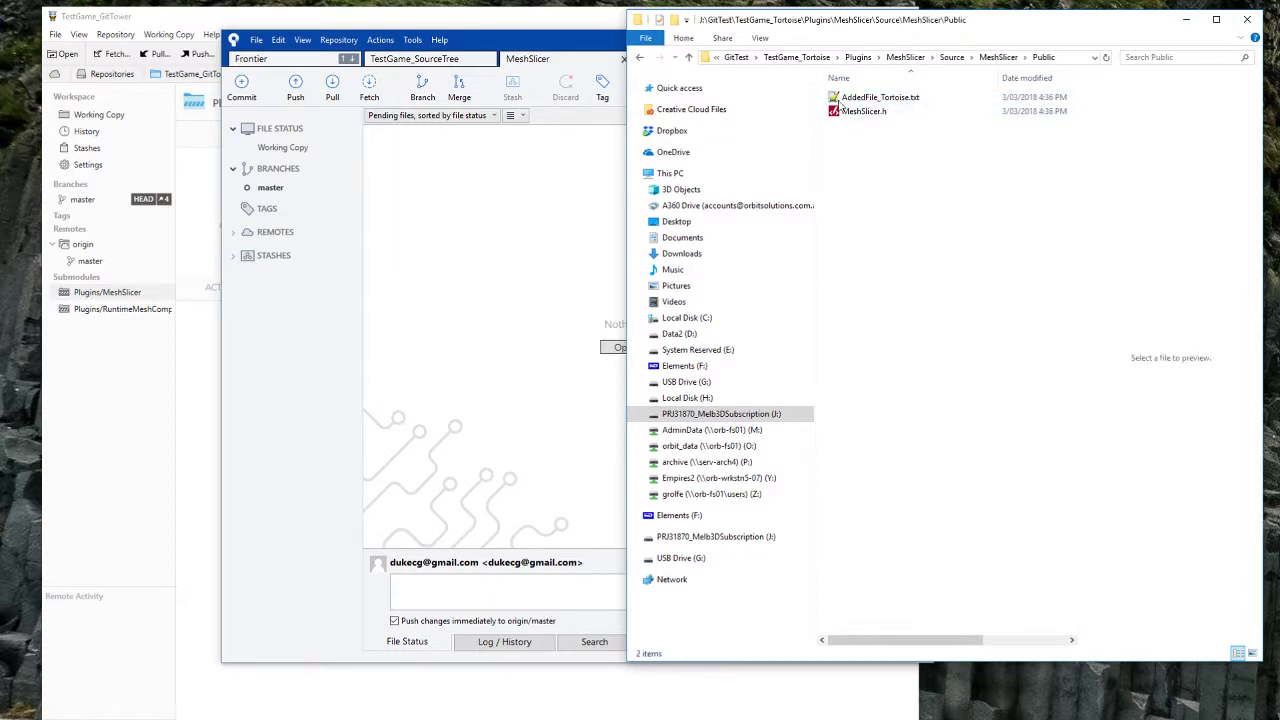
key("alt+Up")
key("alt+Up")
key("alt+Up")
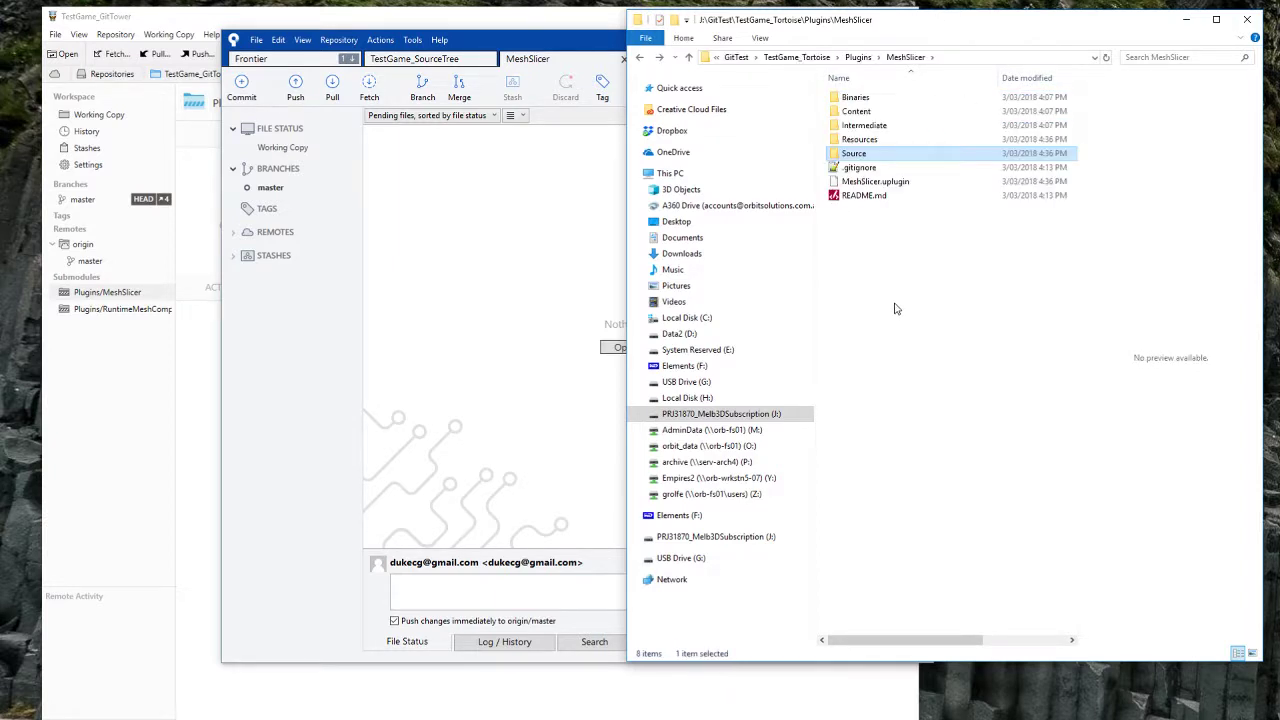
key("alt+Up")
Step: Run Submodule Update from Git Sync on TestGame_Tortoise, then open Plugins\MeshSlicer
right_click(882, 331)
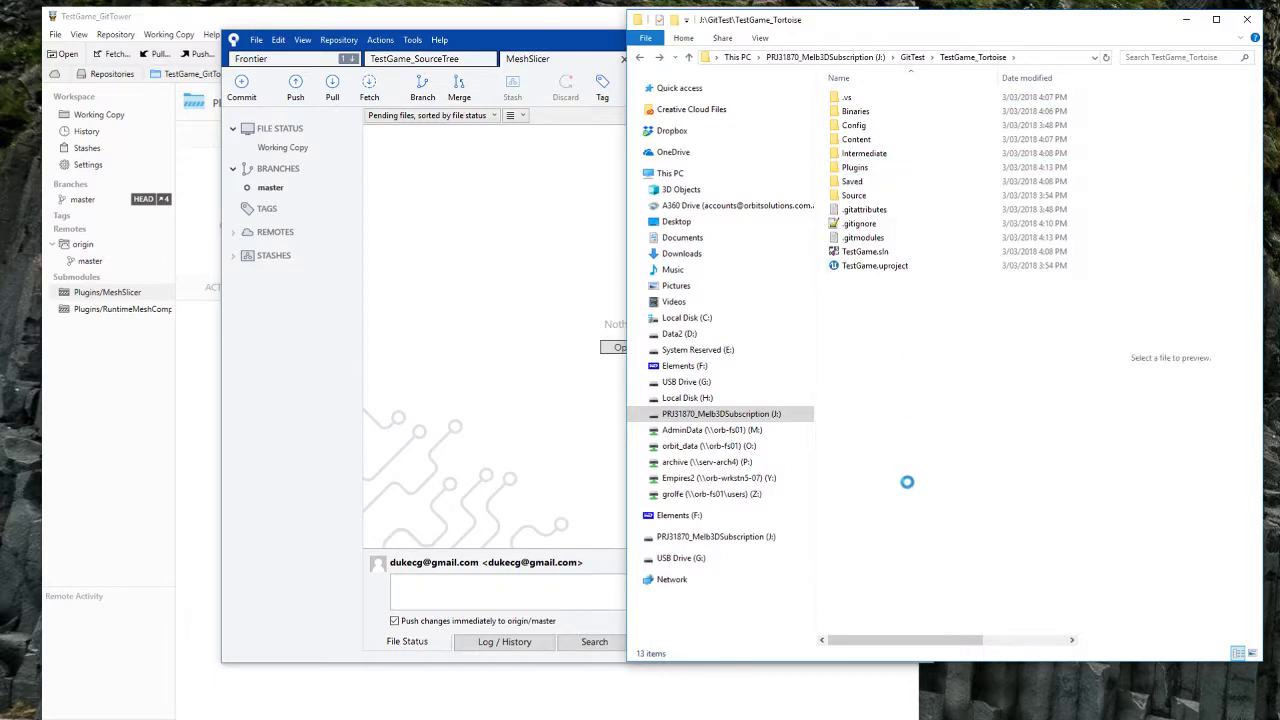
left_click(921, 506)
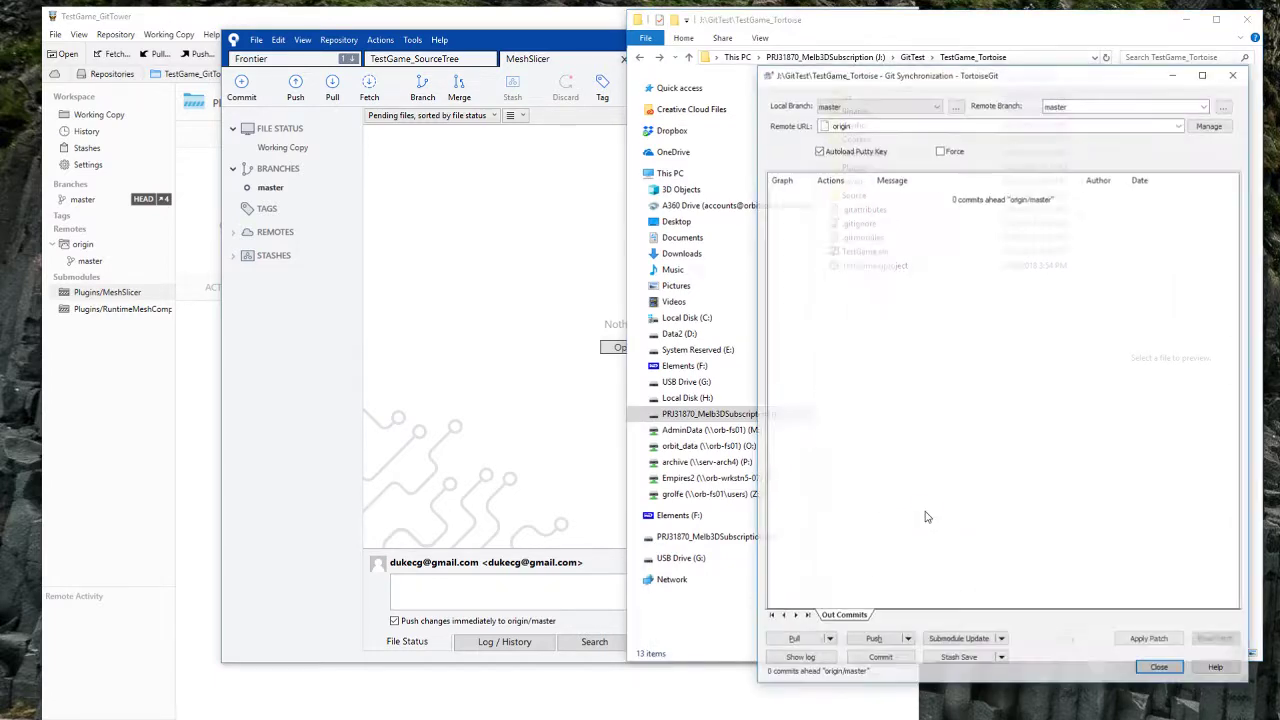
left_click(955, 641)
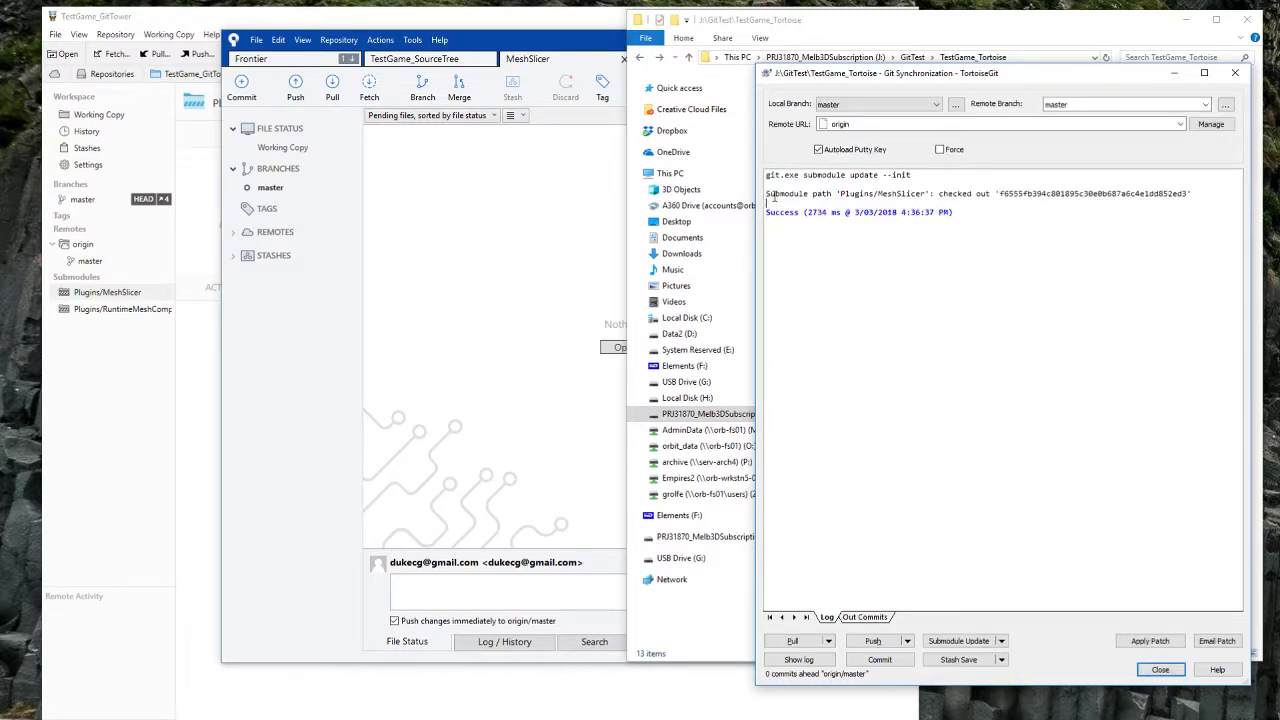
left_click_drag(773, 197, 1183, 199)
left_click(1167, 674)
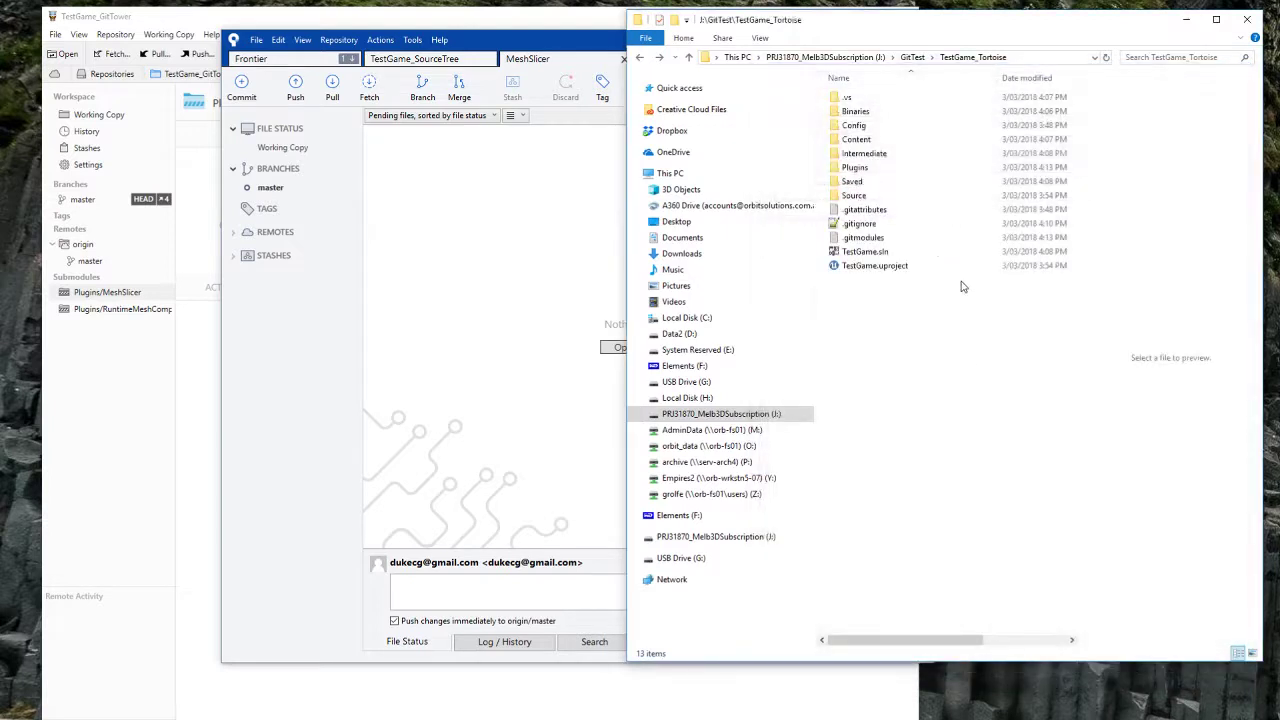
double_click(950, 172)
double_click(945, 101)
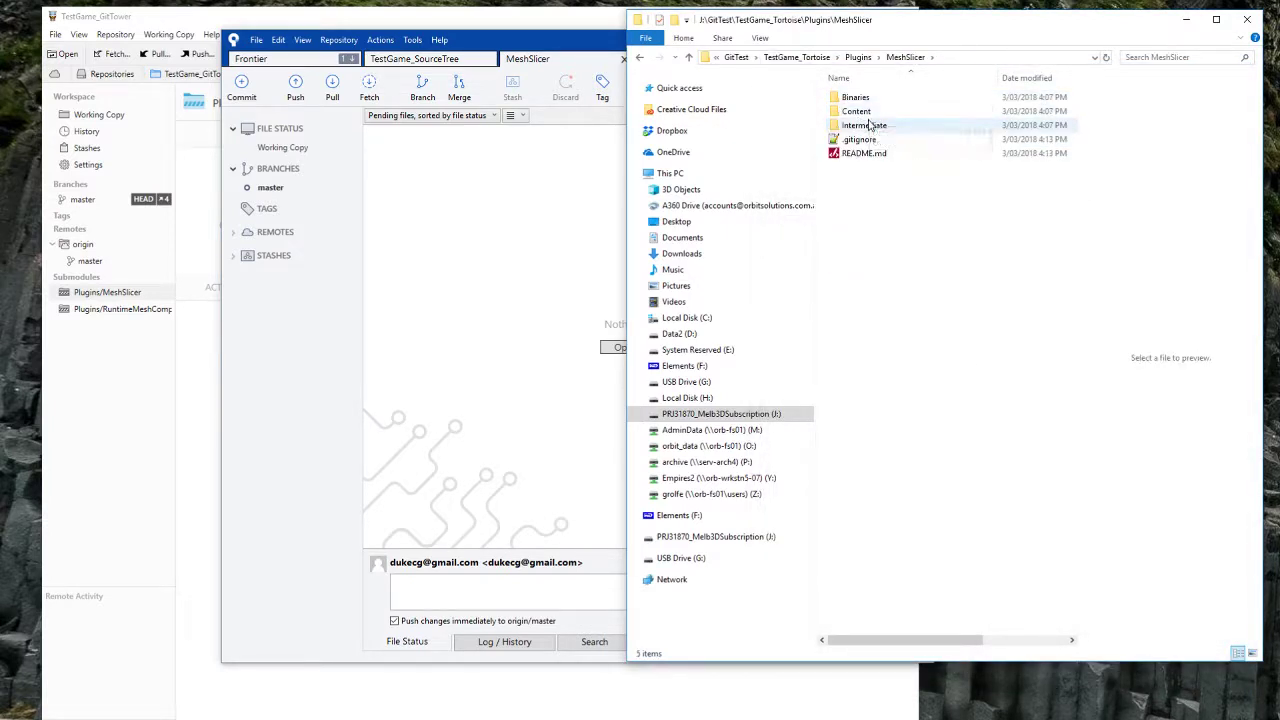
Step: Switch the MeshSlicer submodule to the master branch with TortoiseGit's Switch/Checkout
right_click(853, 209)
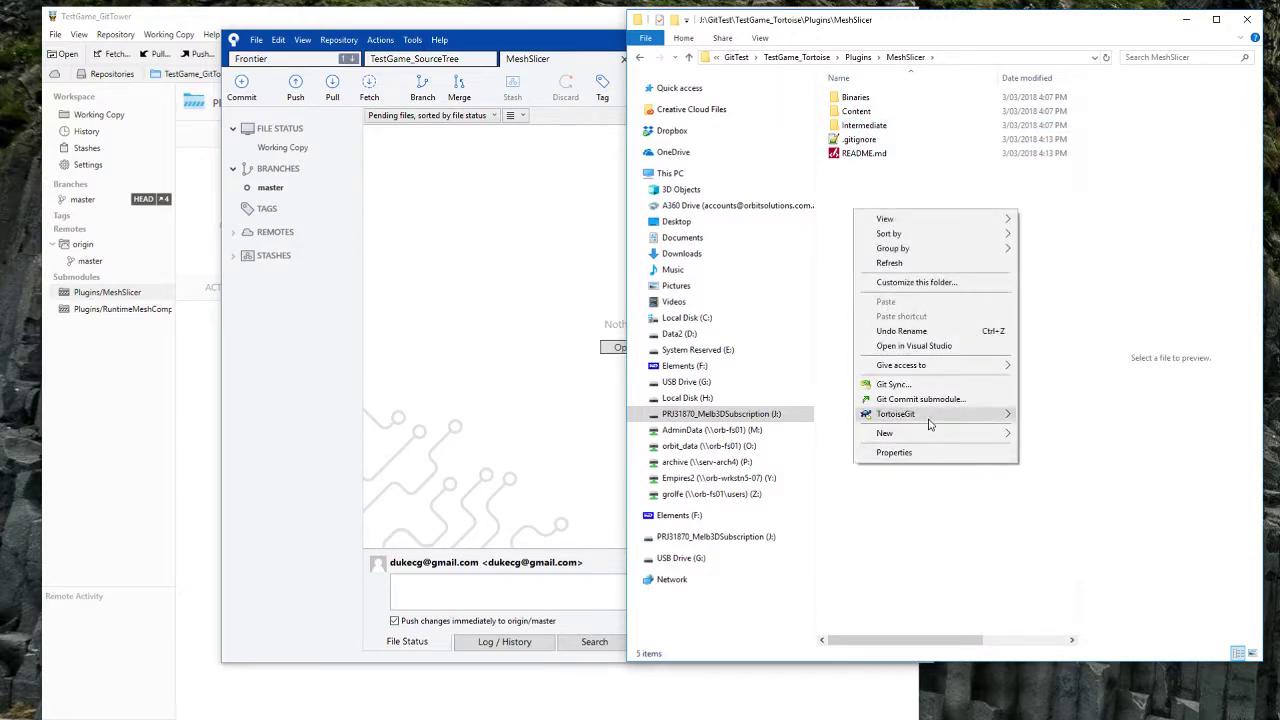
mouse_move(966, 419)
left_click(1068, 610)
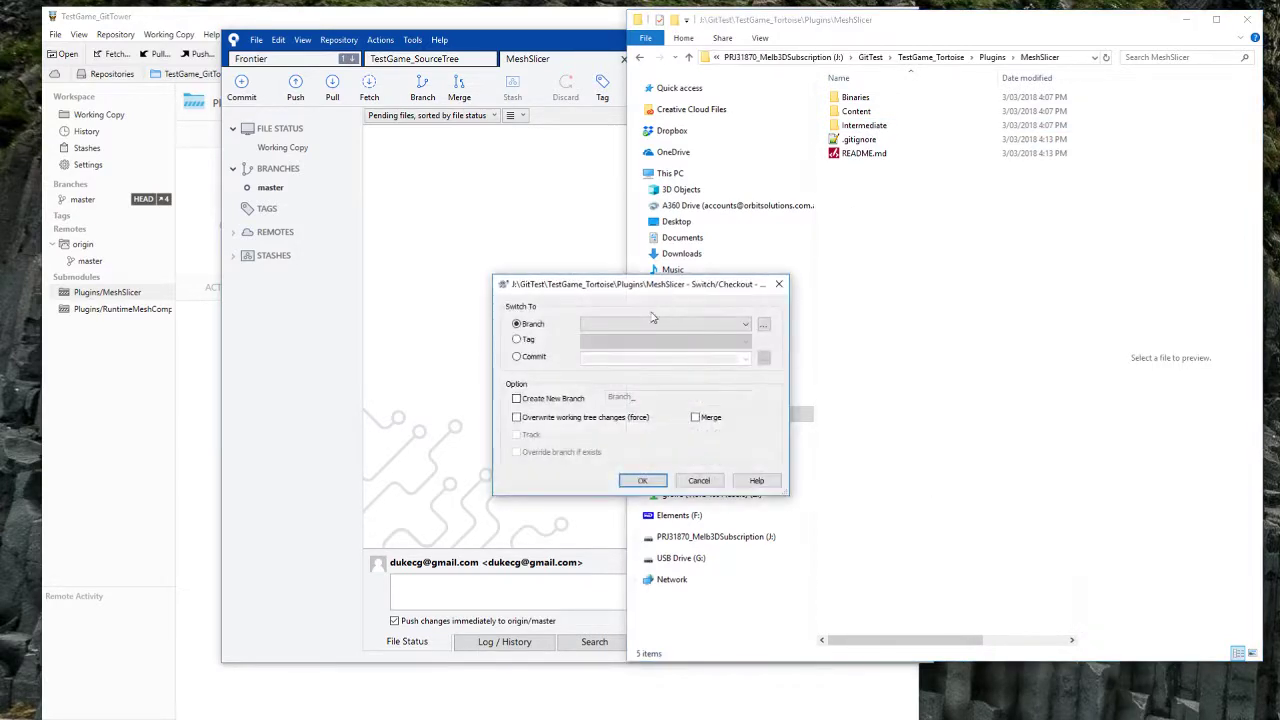
left_click(637, 326)
left_click(600, 338)
left_click(642, 480)
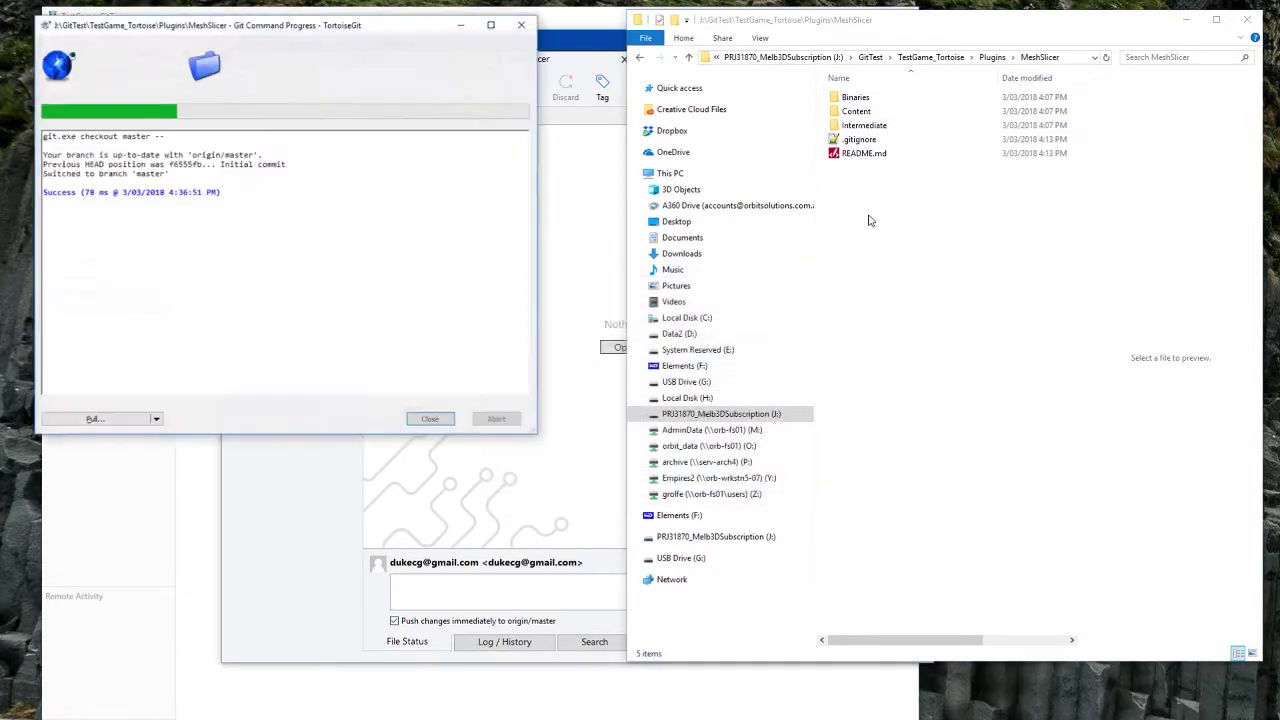
left_click(105, 421)
left_click(430, 419)
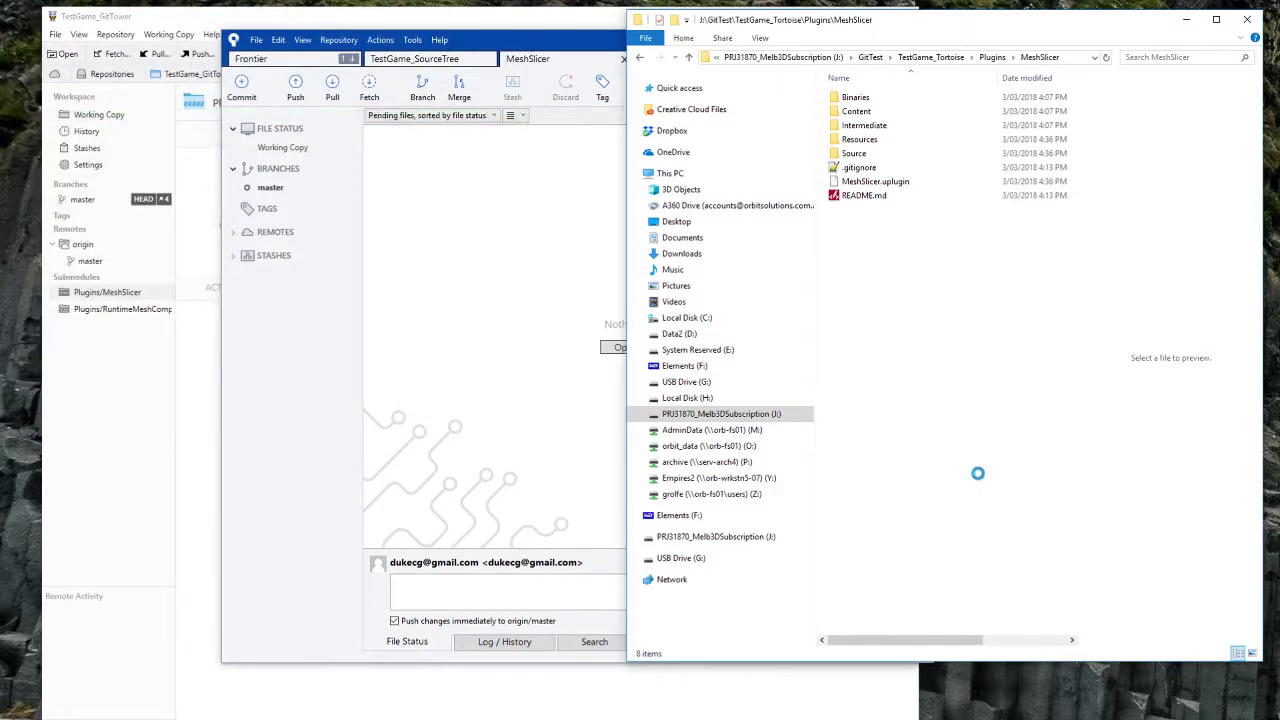
Step: Pull the added-test-file commit from origin, signing in with the GitHub username and password
right_click(915, 490)
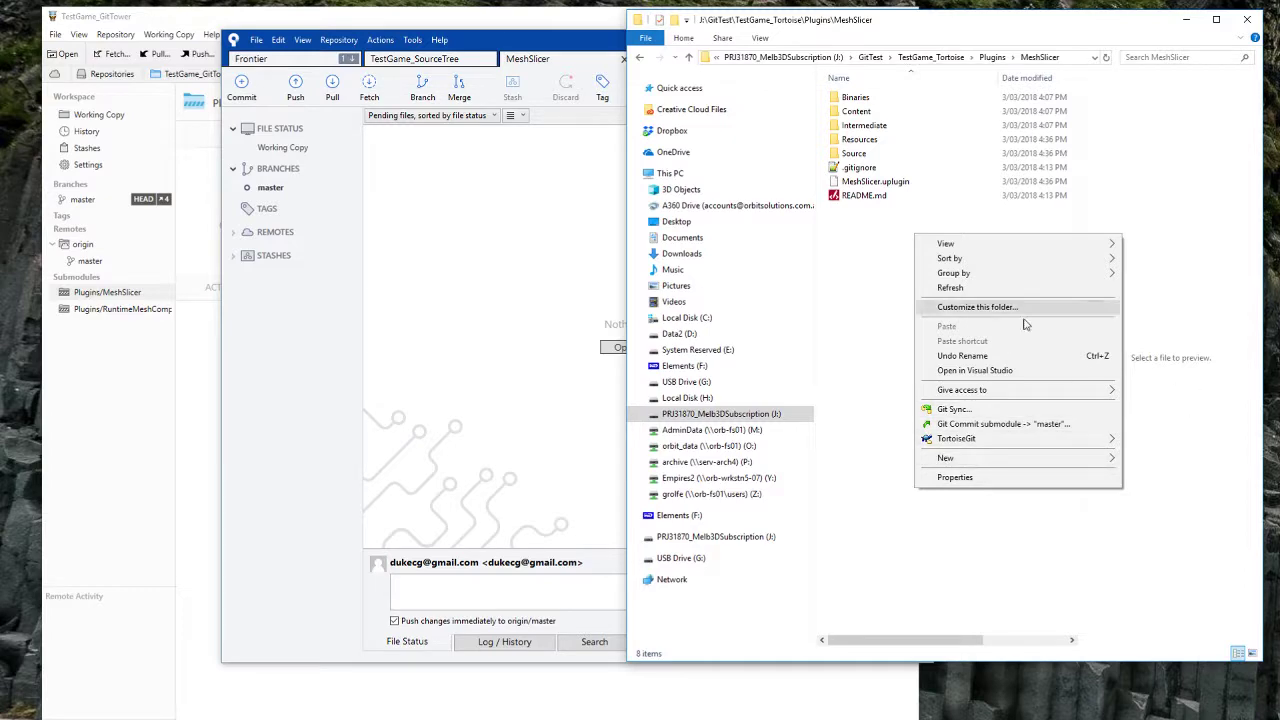
left_click(953, 410)
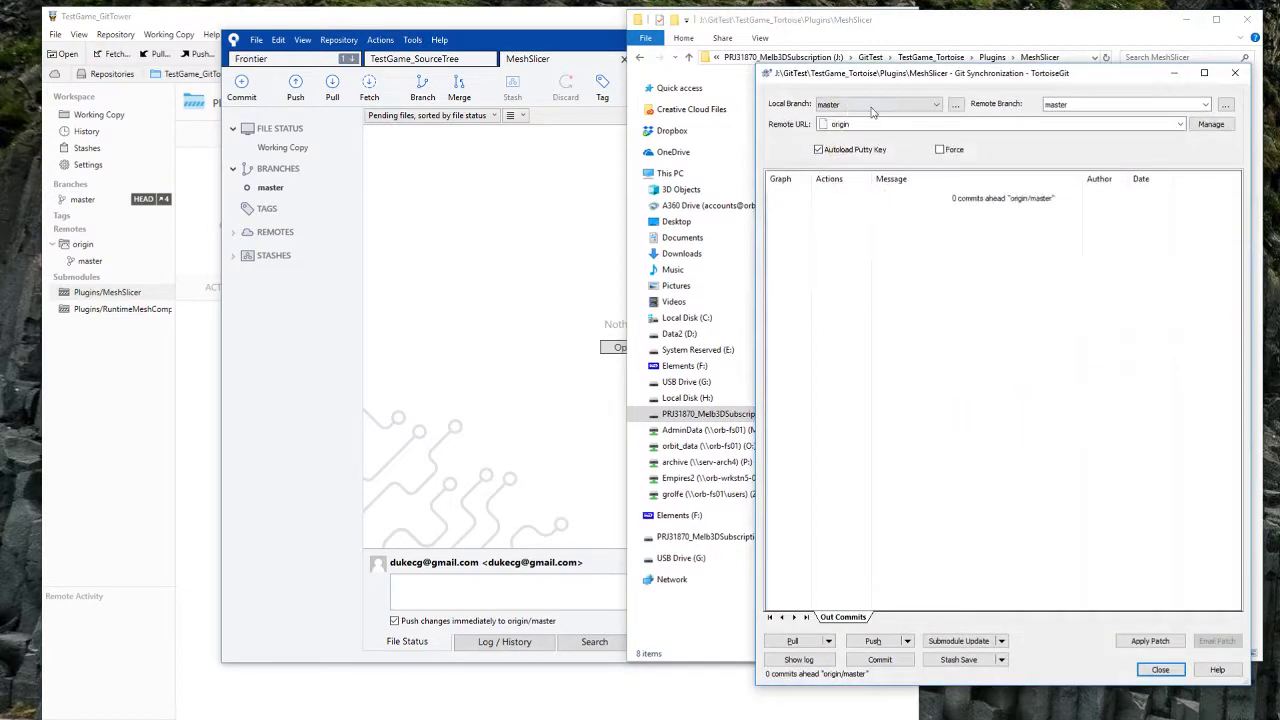
left_click(793, 641)
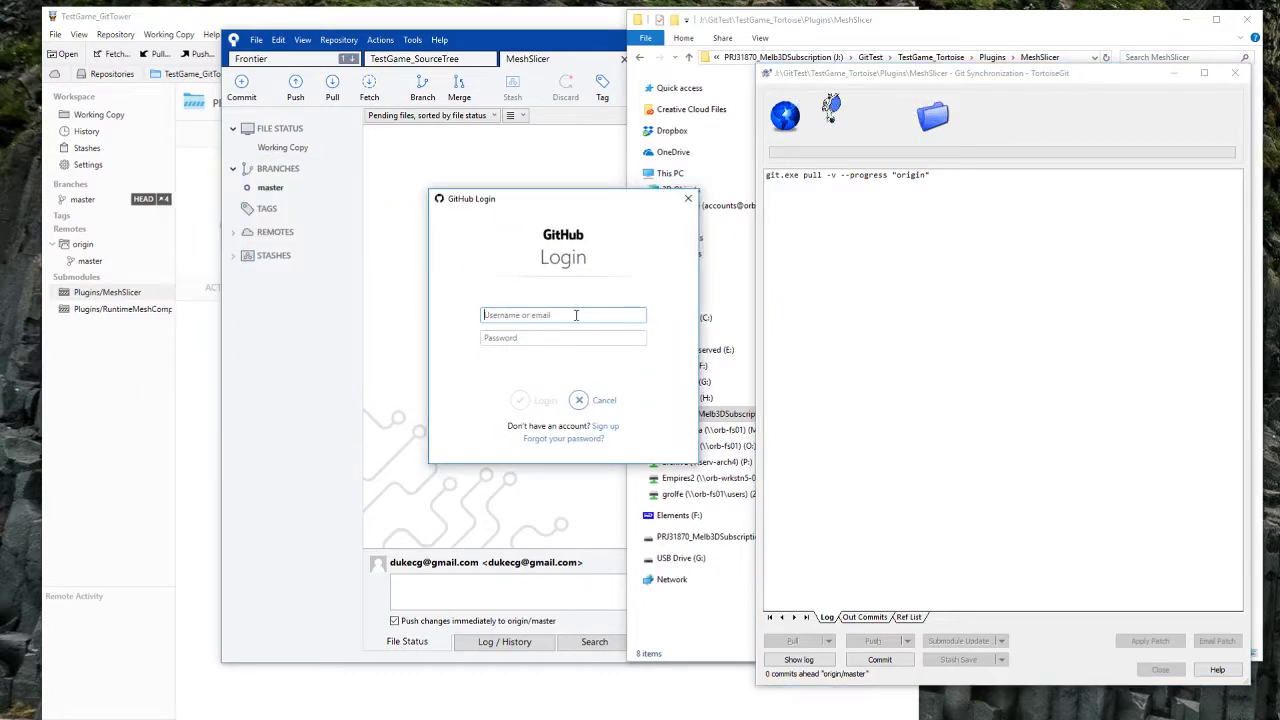
type("georger")
key("Tab")
type("•••••••••")
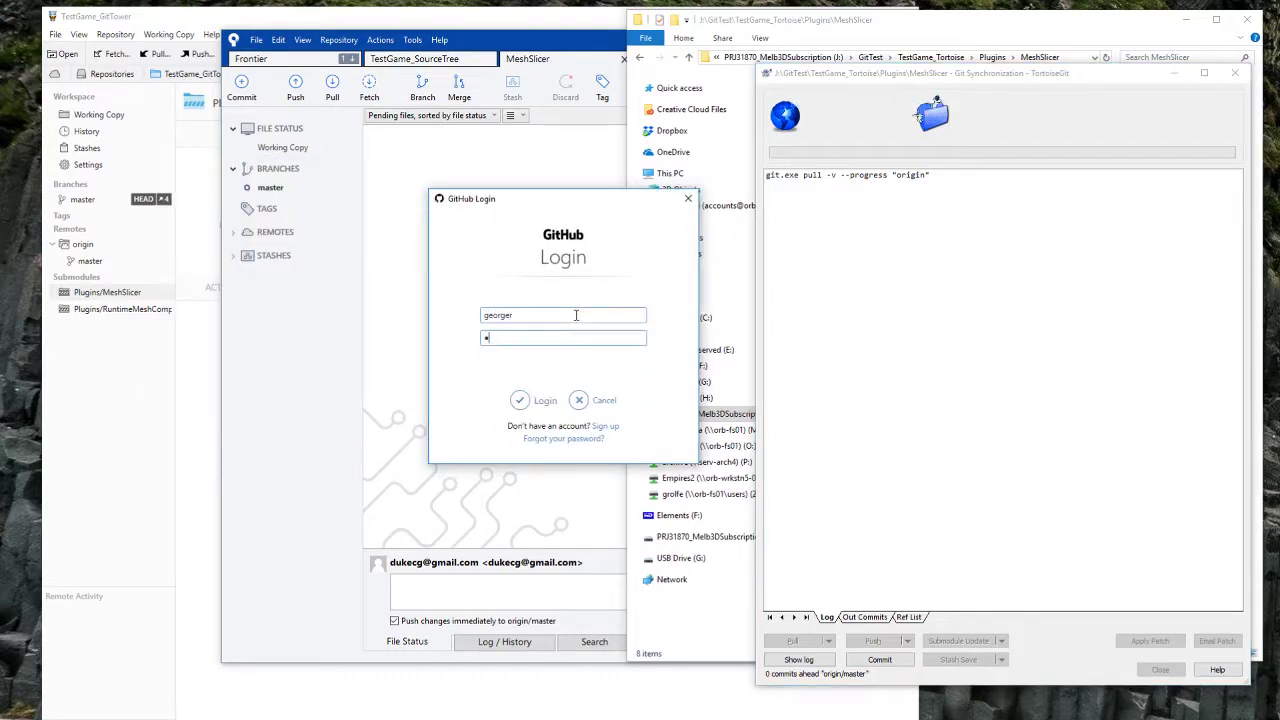
key("Return")
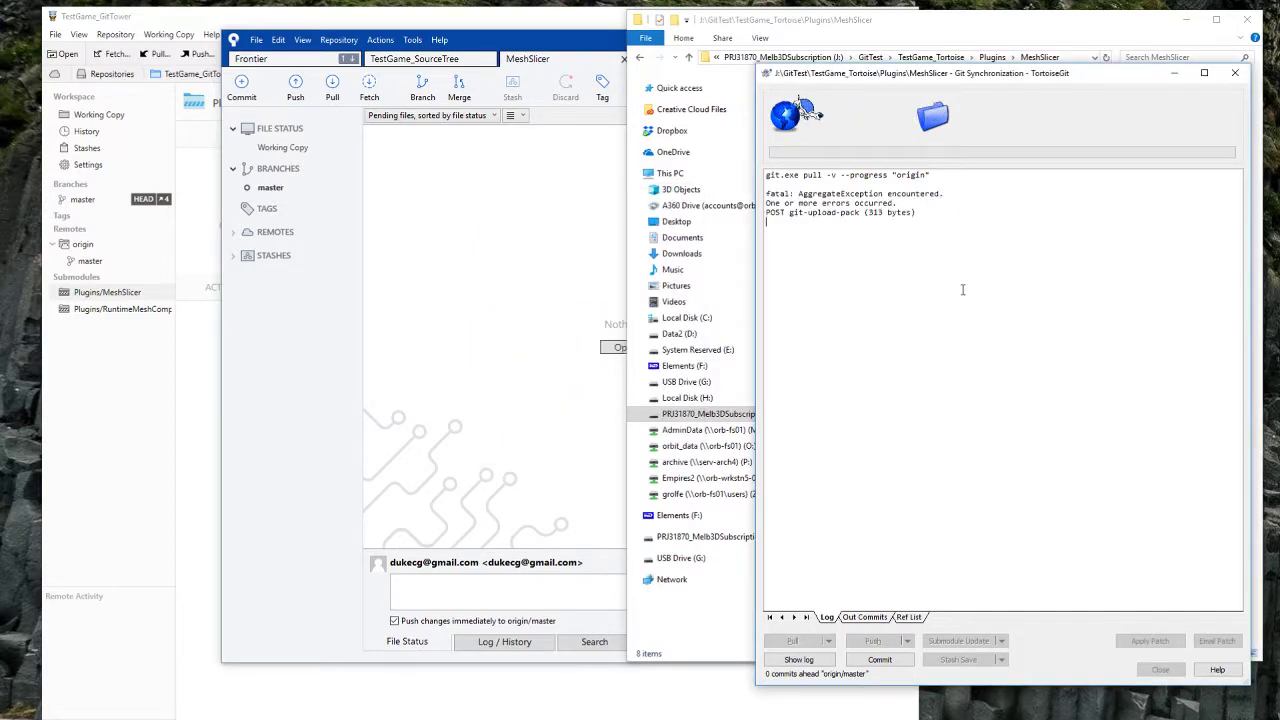
left_click(1028, 196)
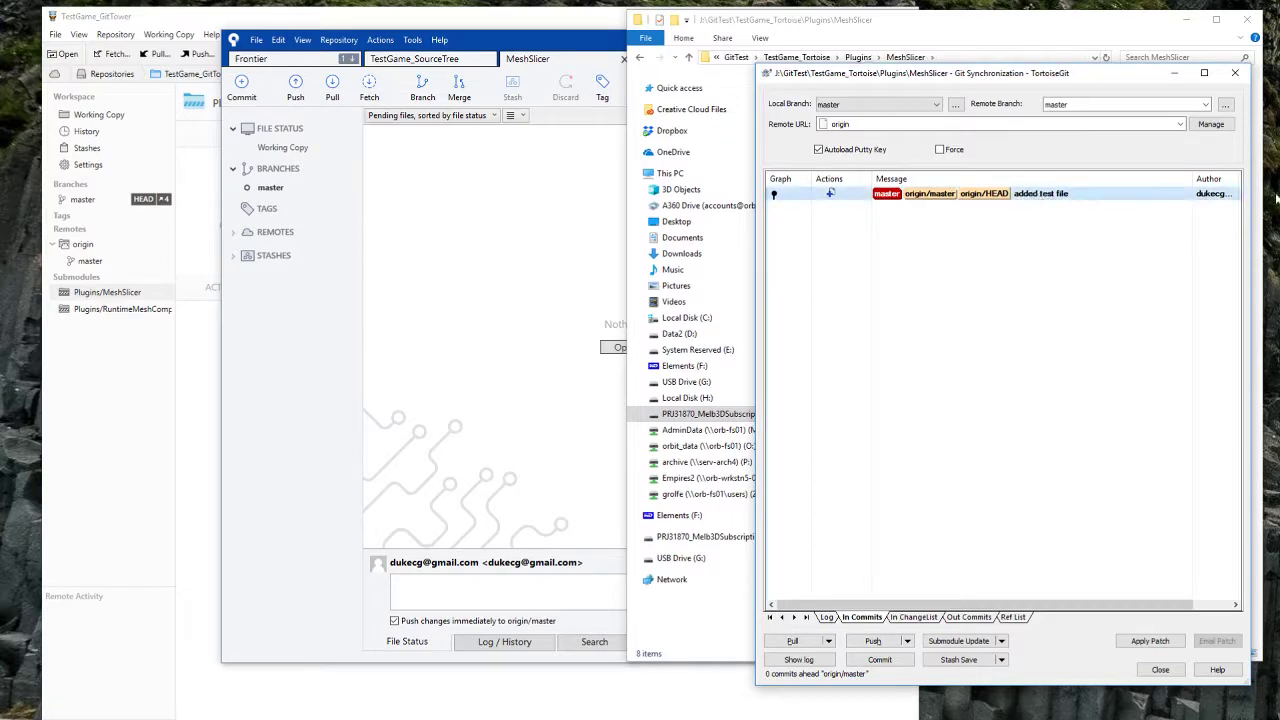
left_click(1160, 669)
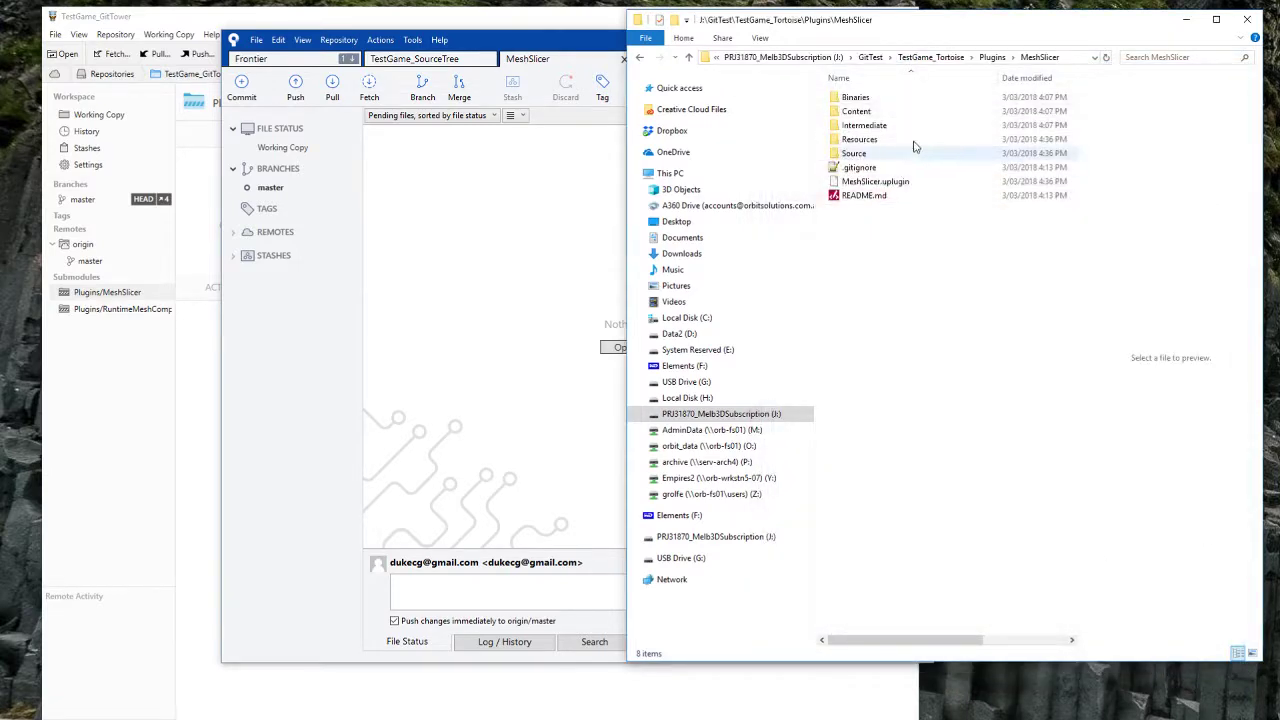
Step: In Source\MeshSlicer\Public, preview AddedFile_SourceTree.txt, AddedFile_Tortoise.txt and MeshSlicer.h
double_click(852, 155)
double_click(862, 100)
double_click(860, 111)
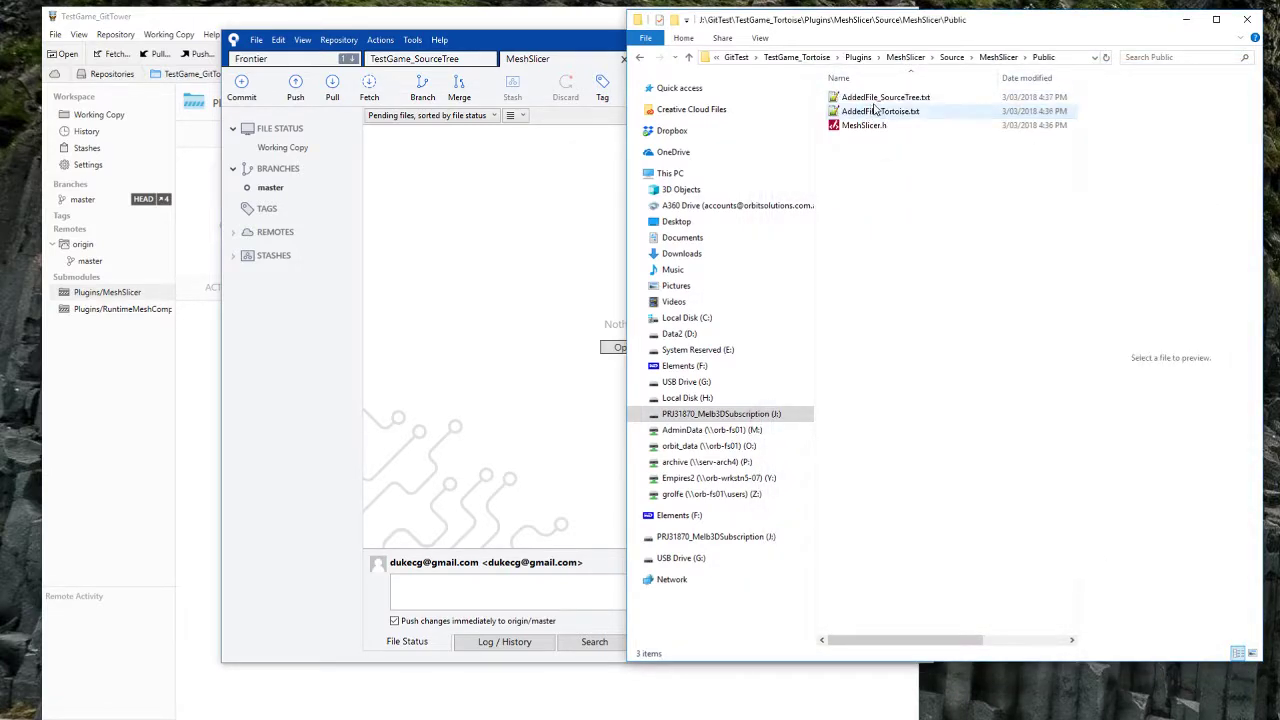
left_click(870, 97)
left_click(892, 127)
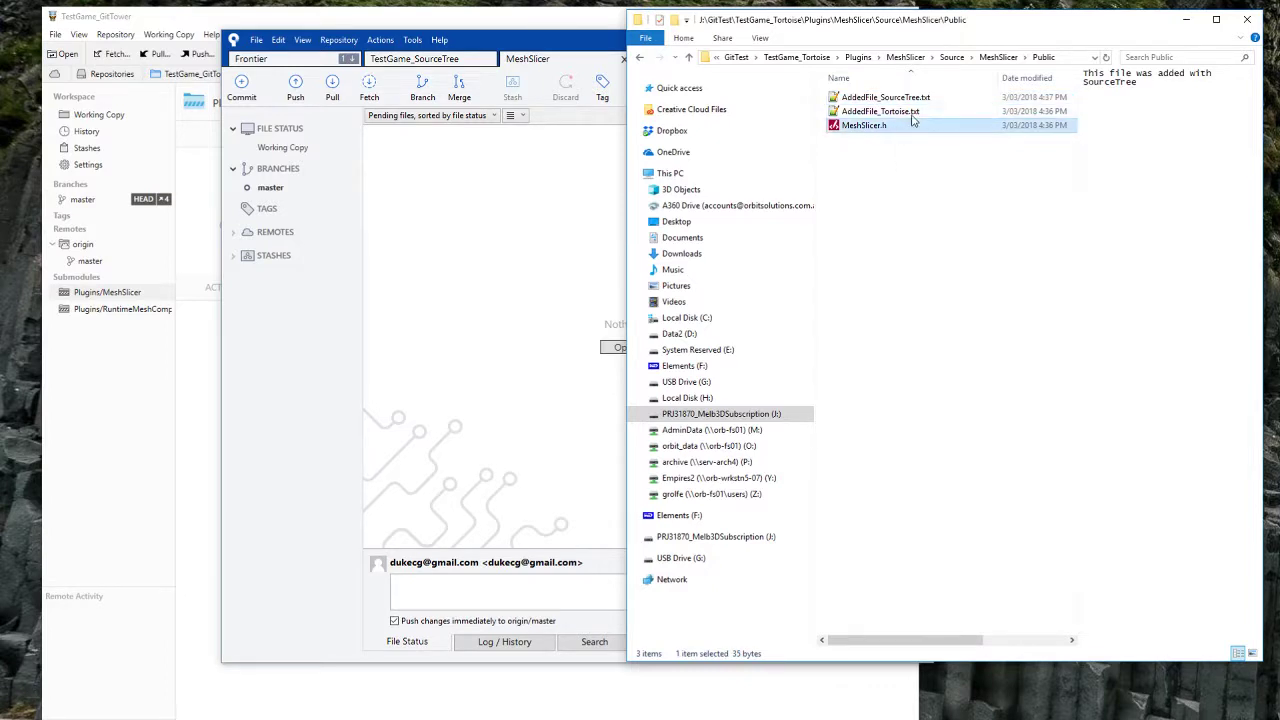
left_click(910, 112)
left_click(920, 98)
left_click(878, 138)
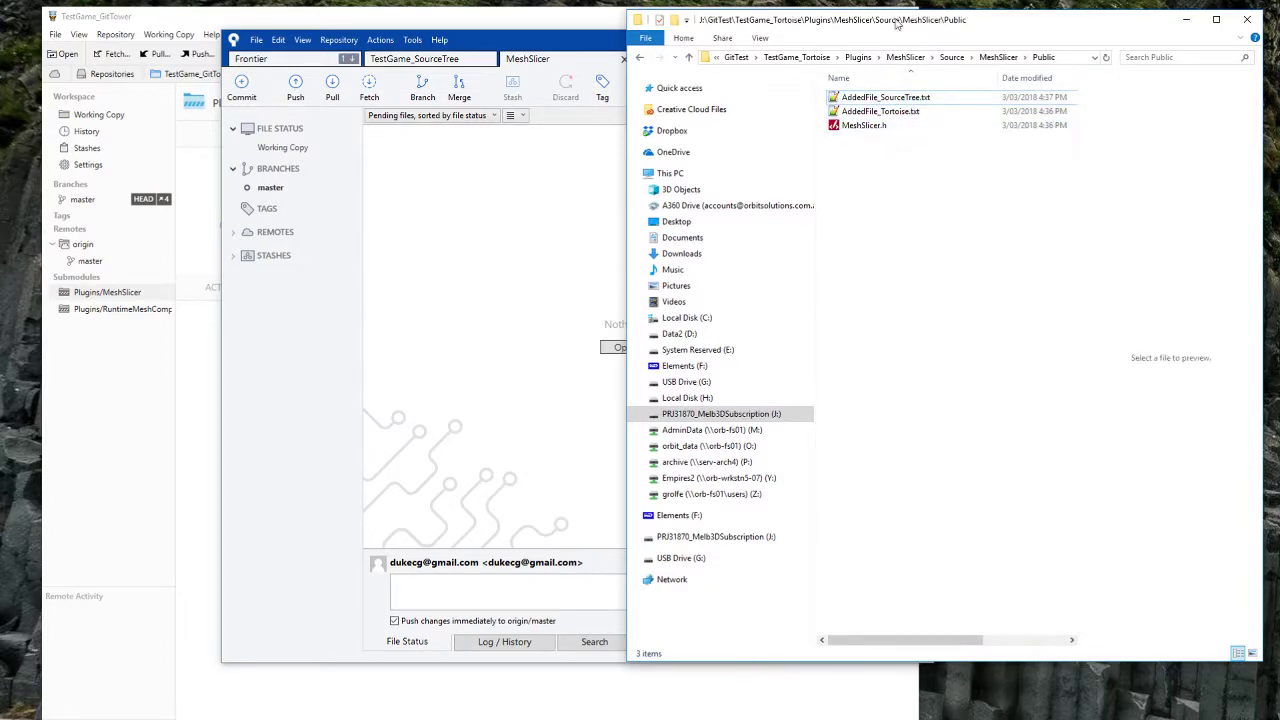
left_click(870, 126)
left_click(880, 112)
left_click(885, 98)
left_click(879, 128)
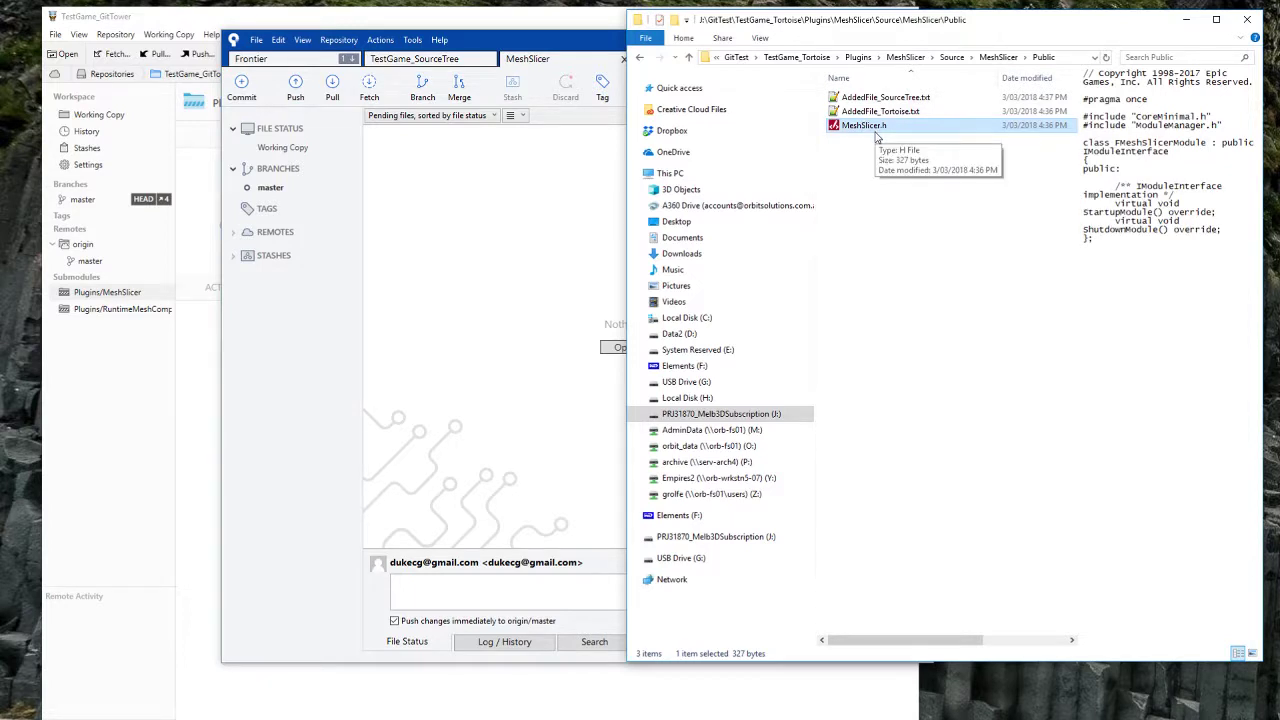
left_click(887, 112)
left_click(890, 98)
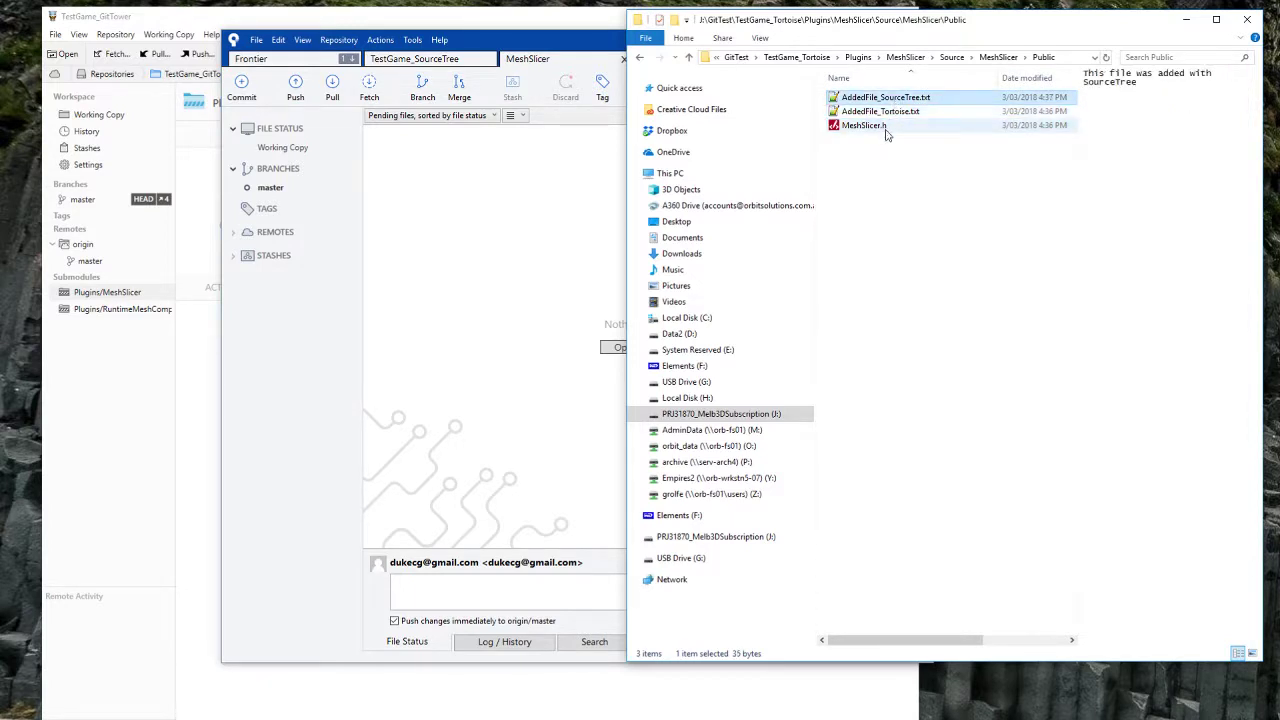
left_click(888, 127)
left_click(889, 115)
left_click(919, 99)
left_click(978, 273)
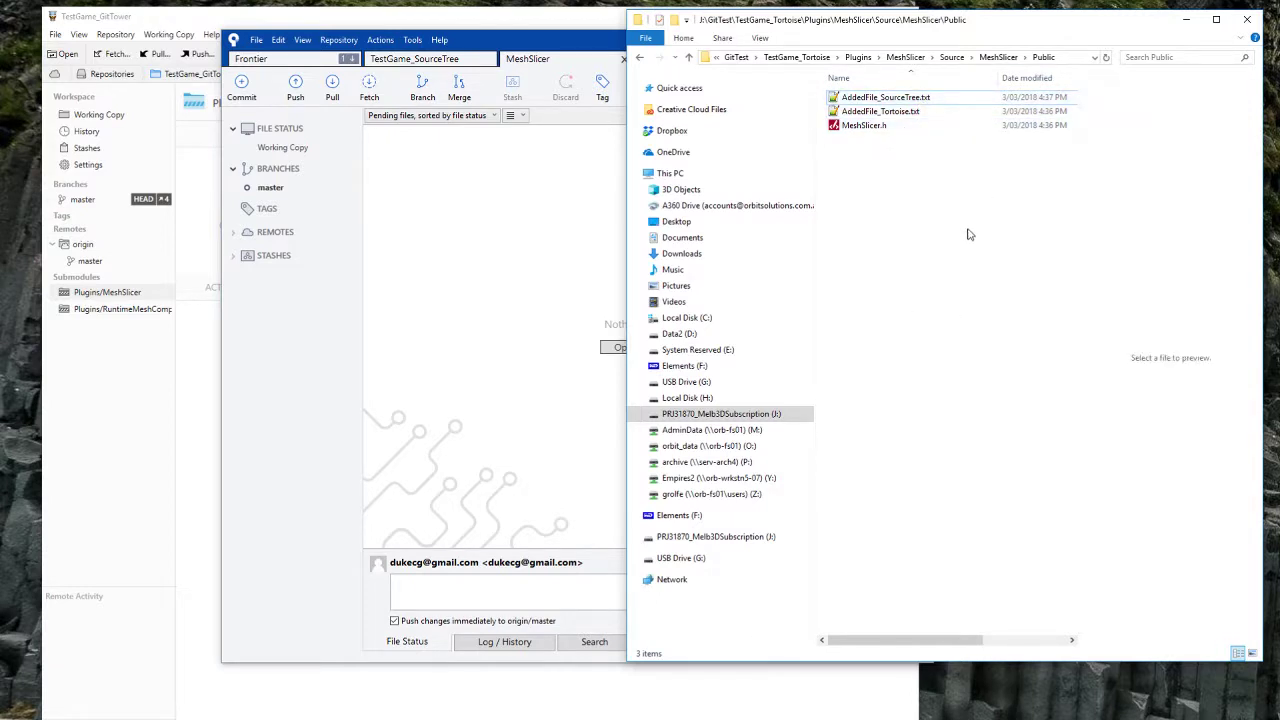
Step: Navigate back up to the GitTest folder, briefly checking the TestGame_GitTower window
key("BackSpace")
key("BackSpace")
key("BackSpace")
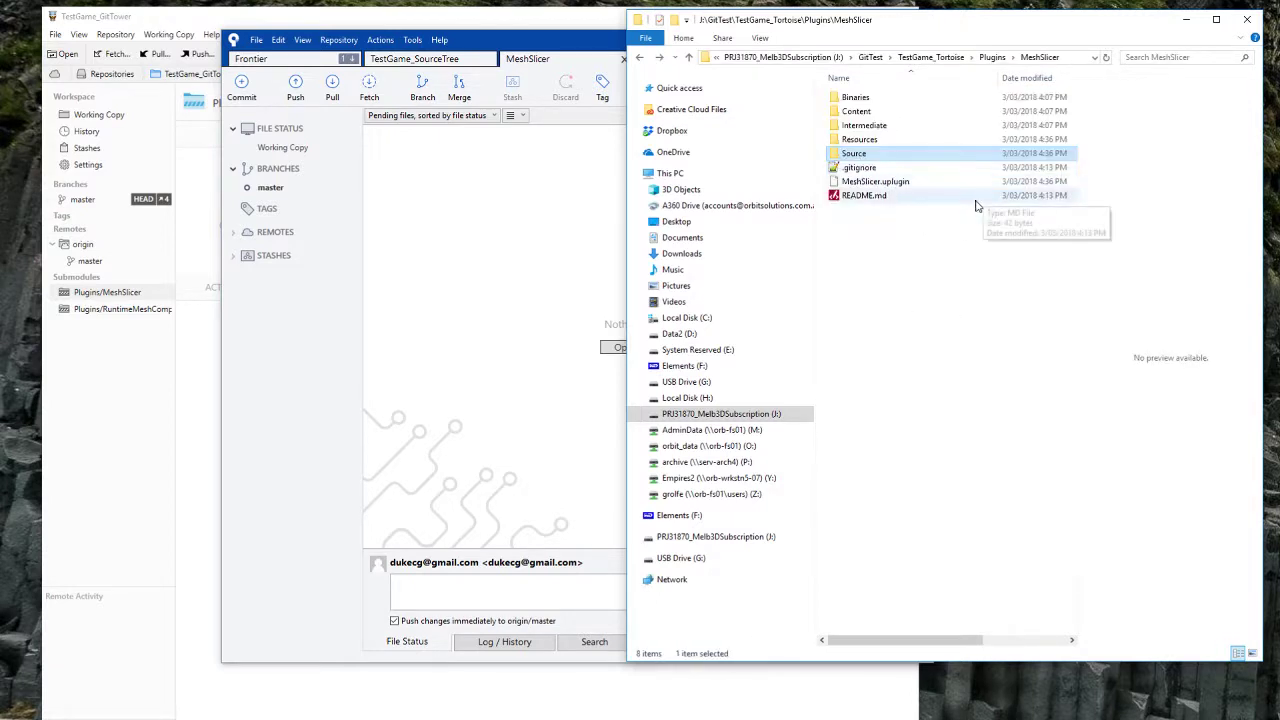
key("BackSpace")
left_click_drag(924, 38, 927, 89)
left_click(946, 313)
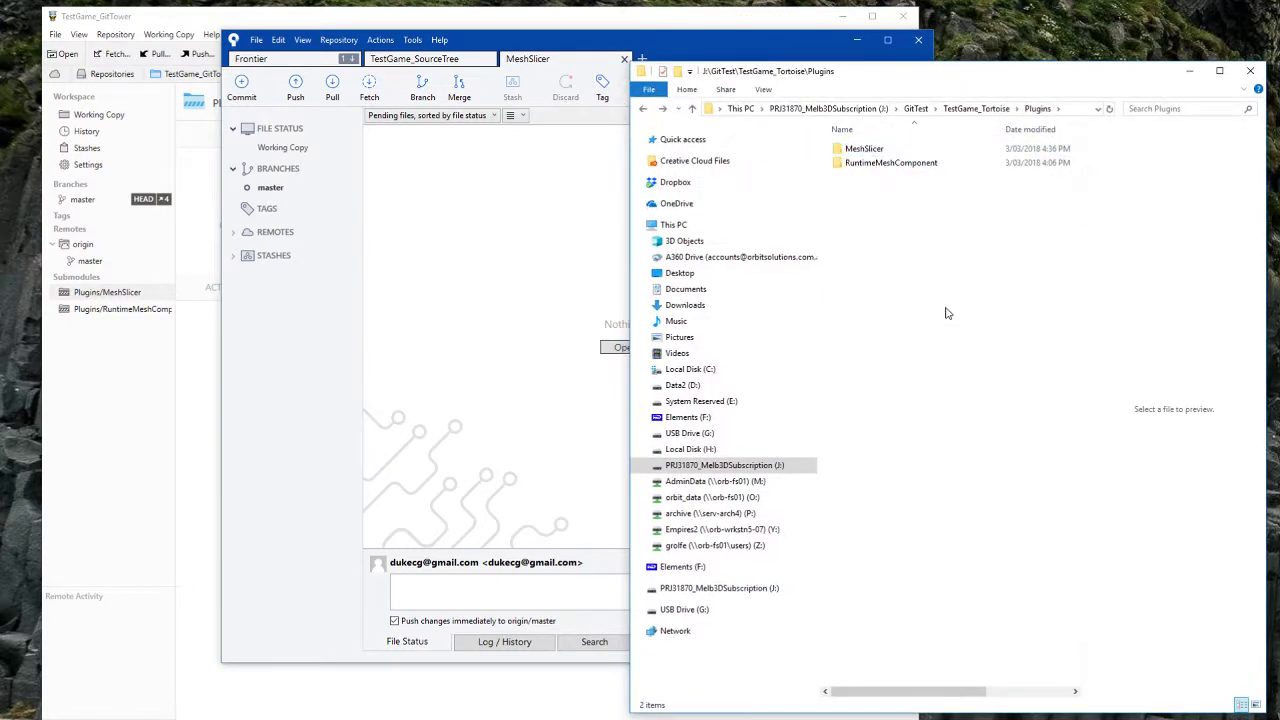
key("BackSpace")
key("BackSpace")
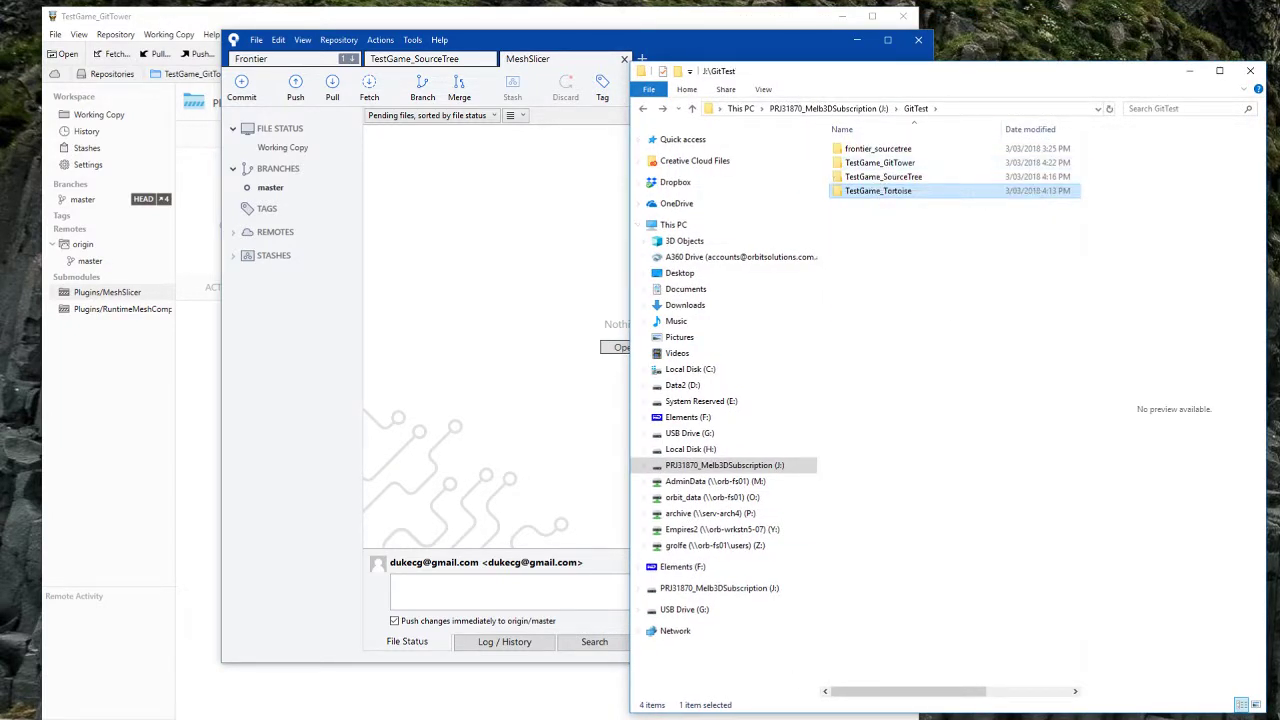
left_click(785, 719)
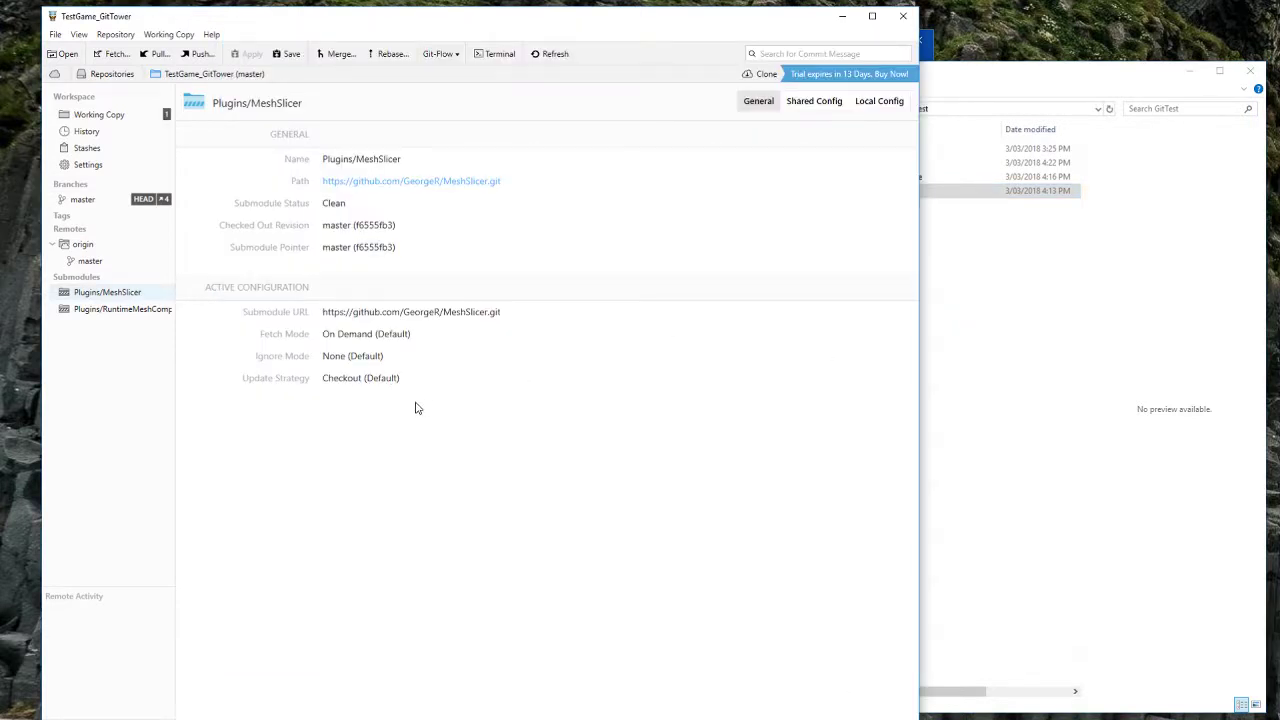
left_click(1022, 332)
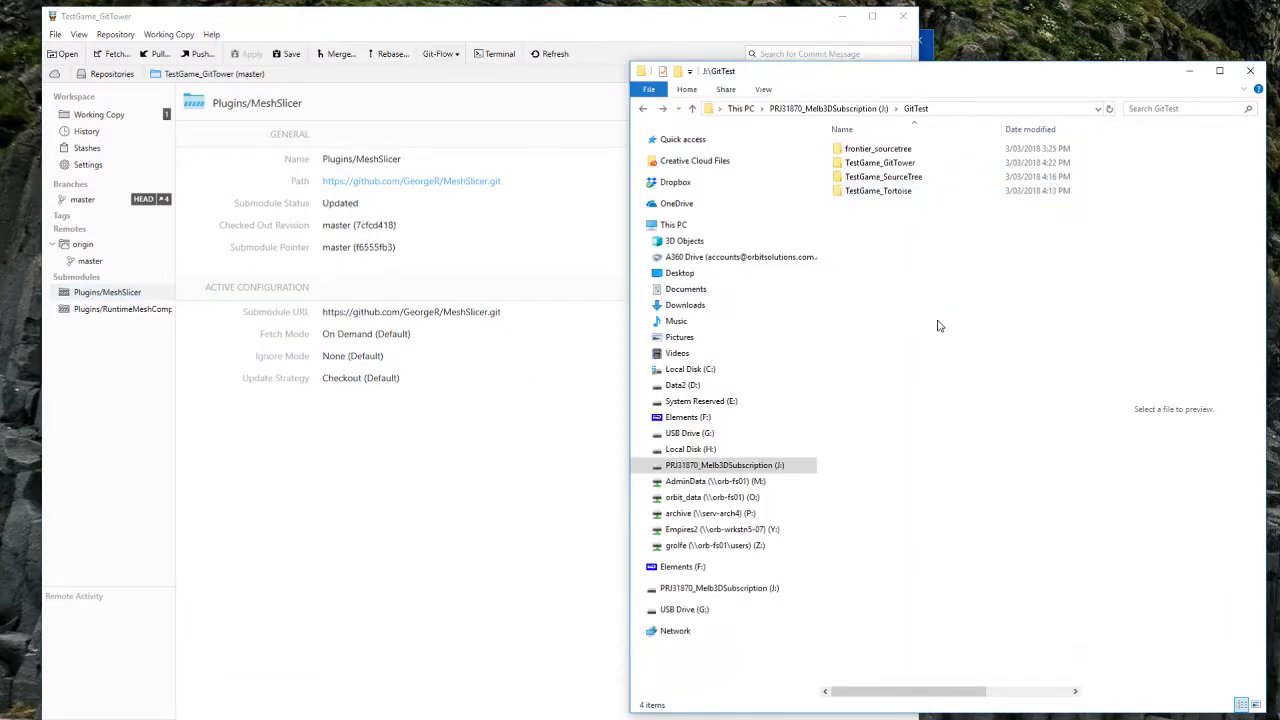
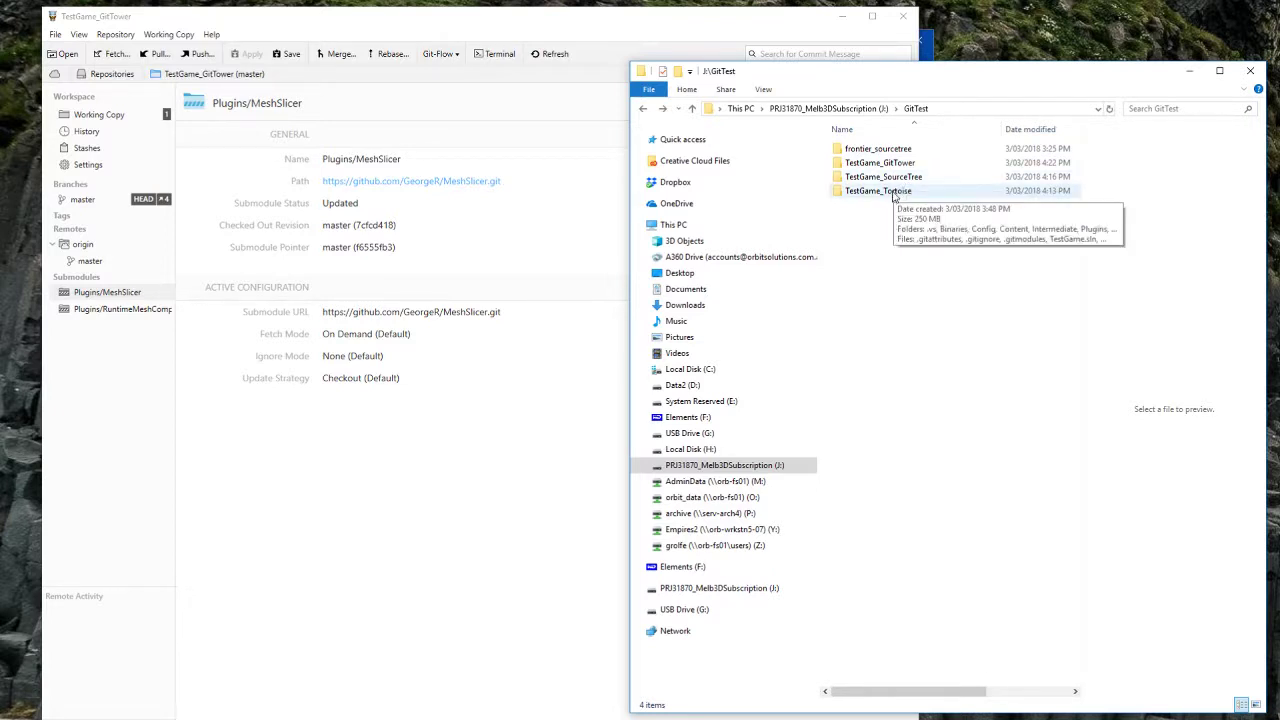
Step: Select and open the TestGame_GitTower clone folder in File Explorer
left_click(884, 177)
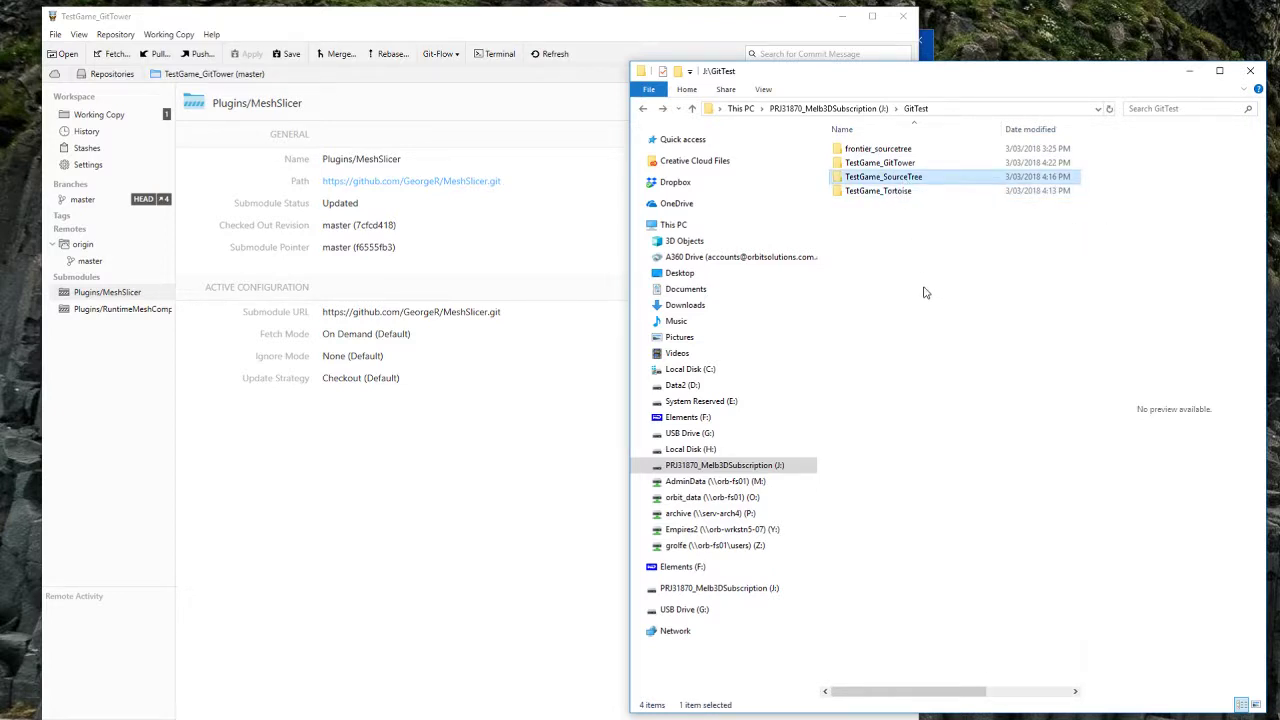
key("Up")
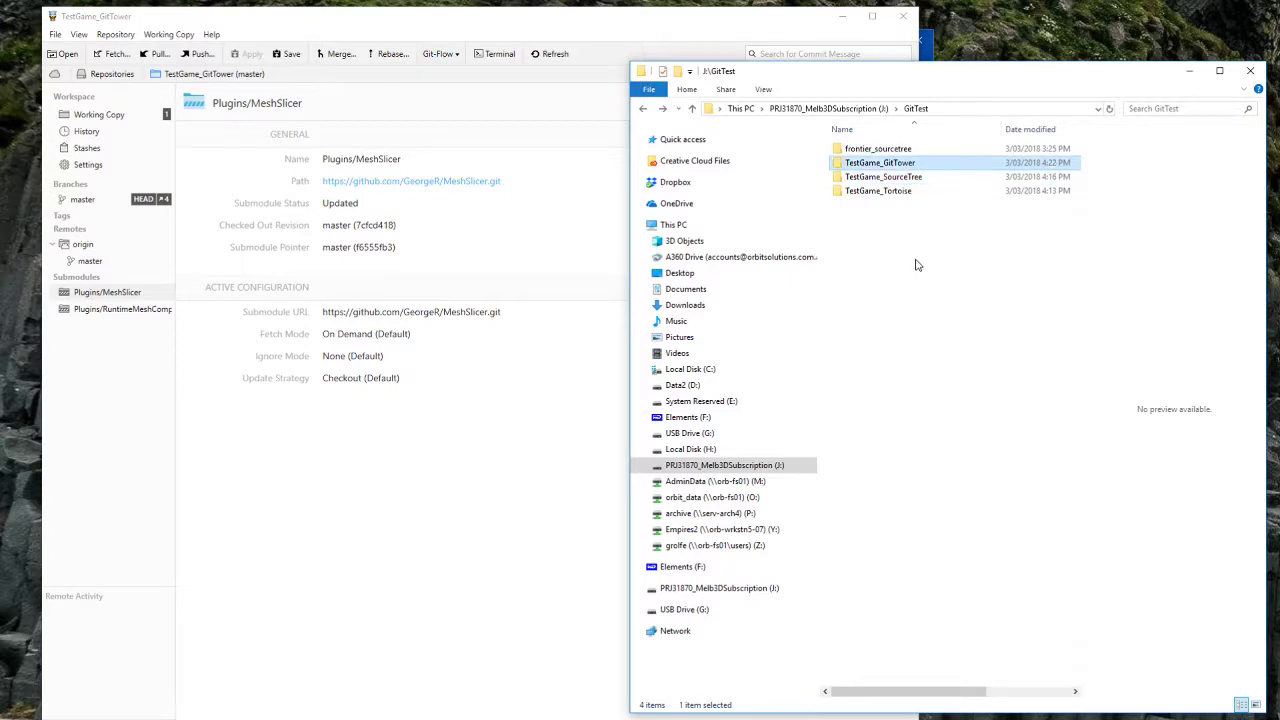
left_click(955, 240)
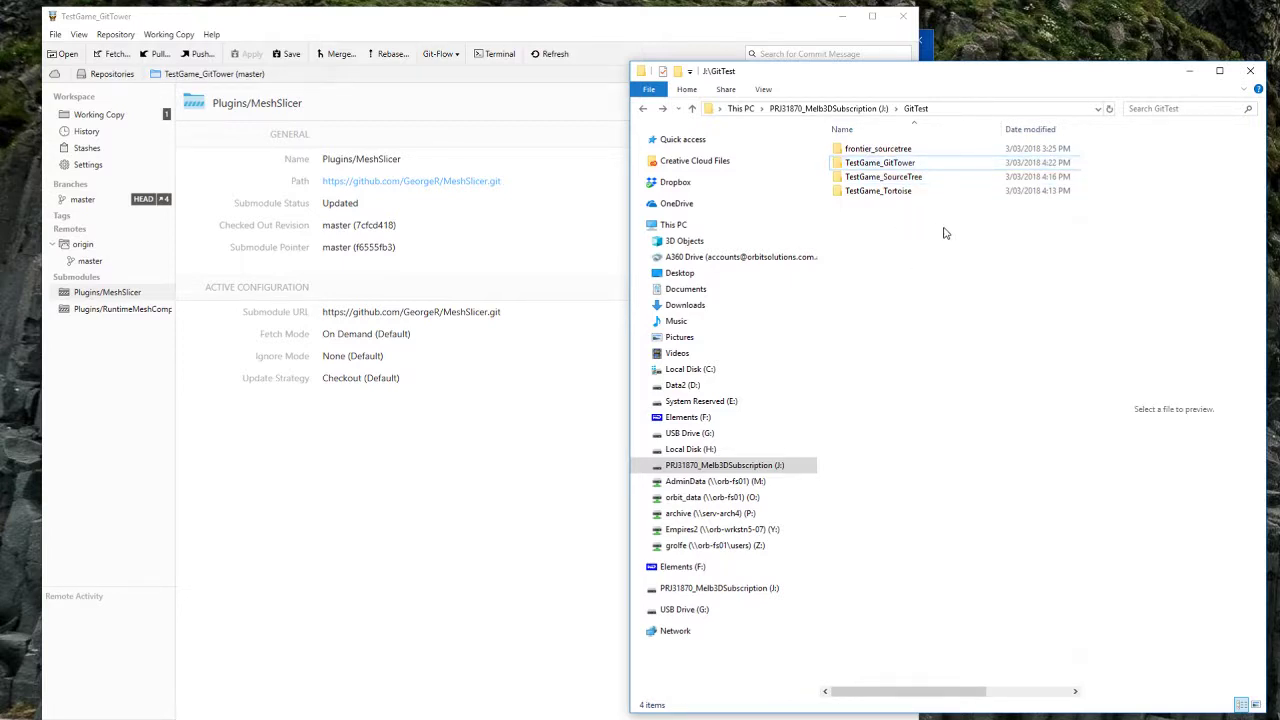
left_click(913, 180)
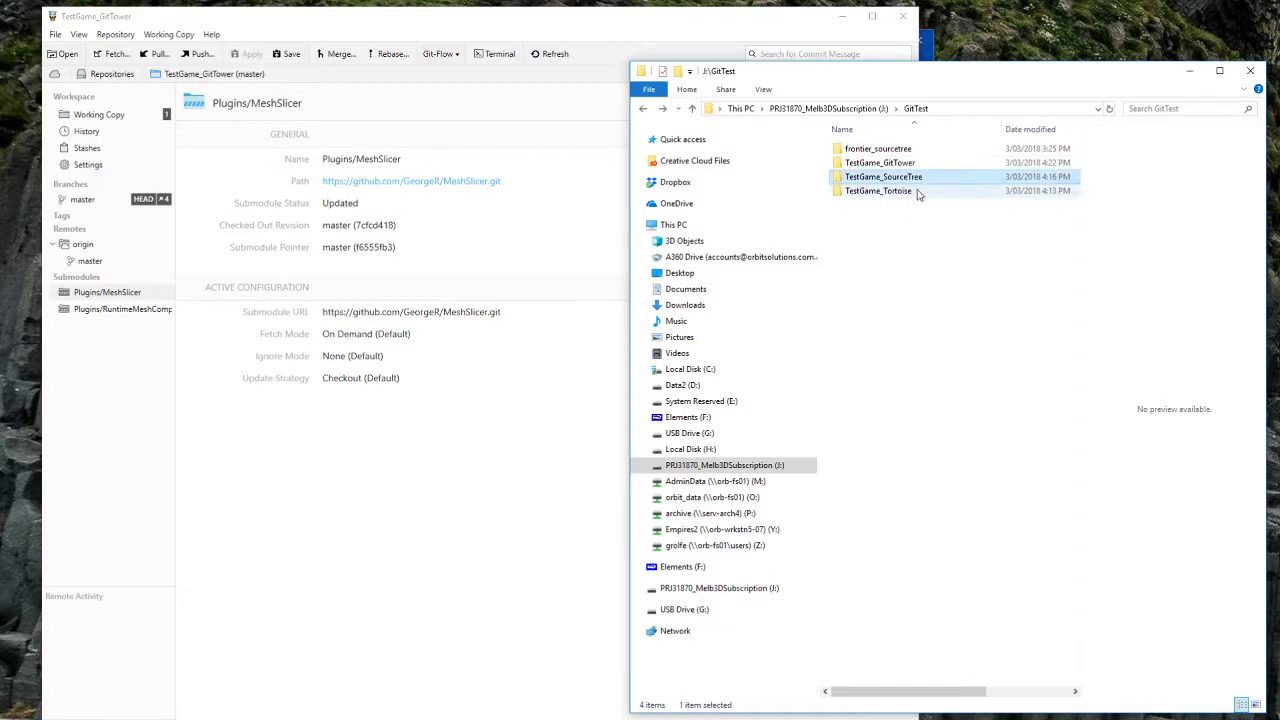
left_click(914, 164)
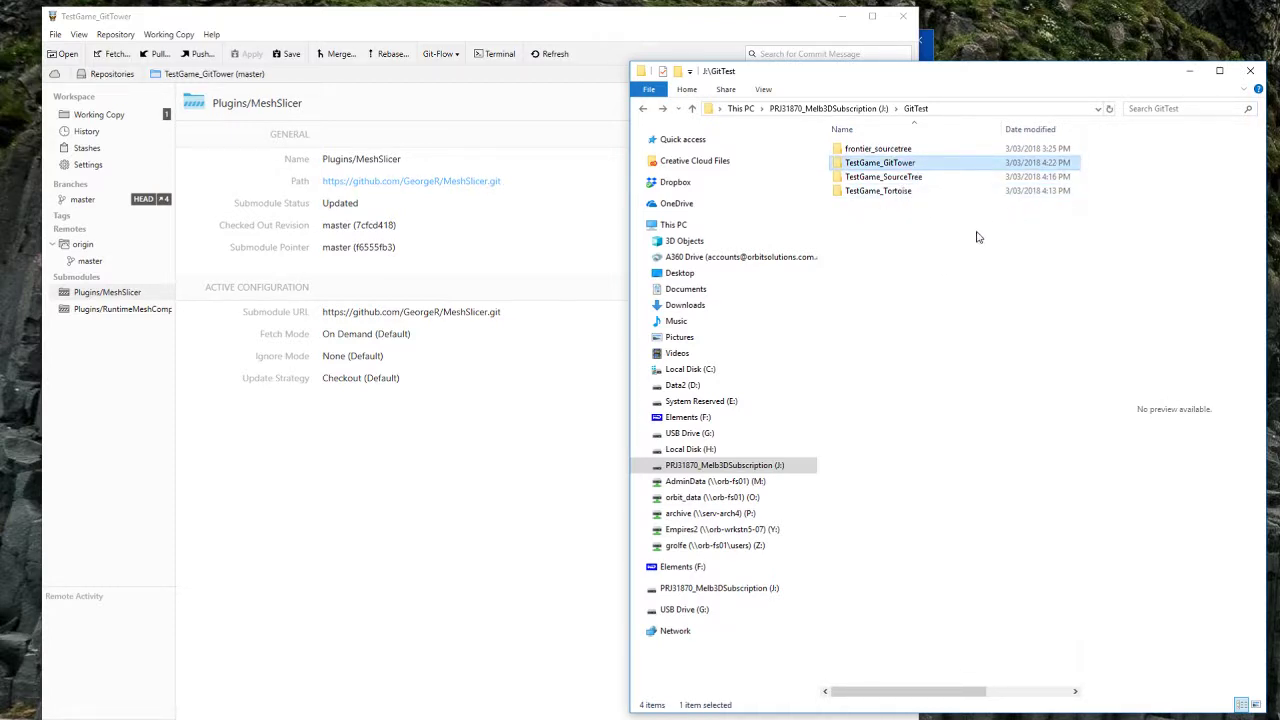
key("Return")
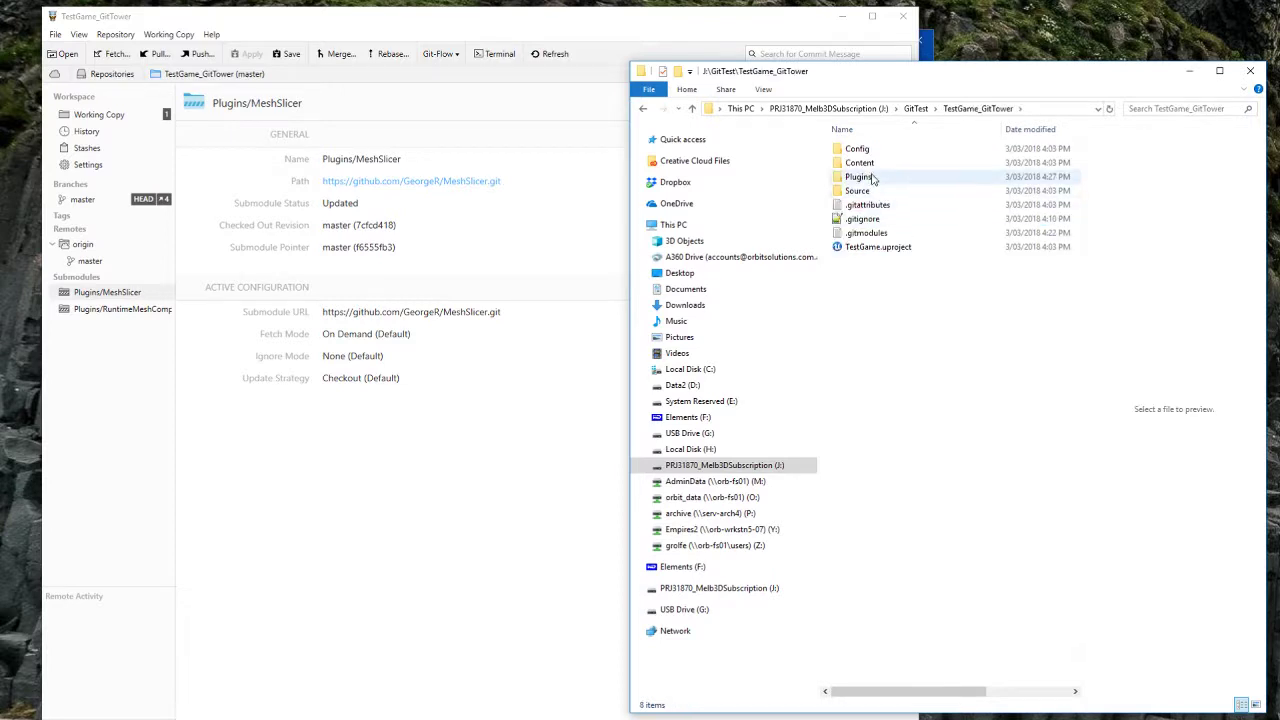
Step: Browse down to Plugins\MeshSlicer\Source\MeshSlicer\Public, then bring Tower forward
double_click(852, 175)
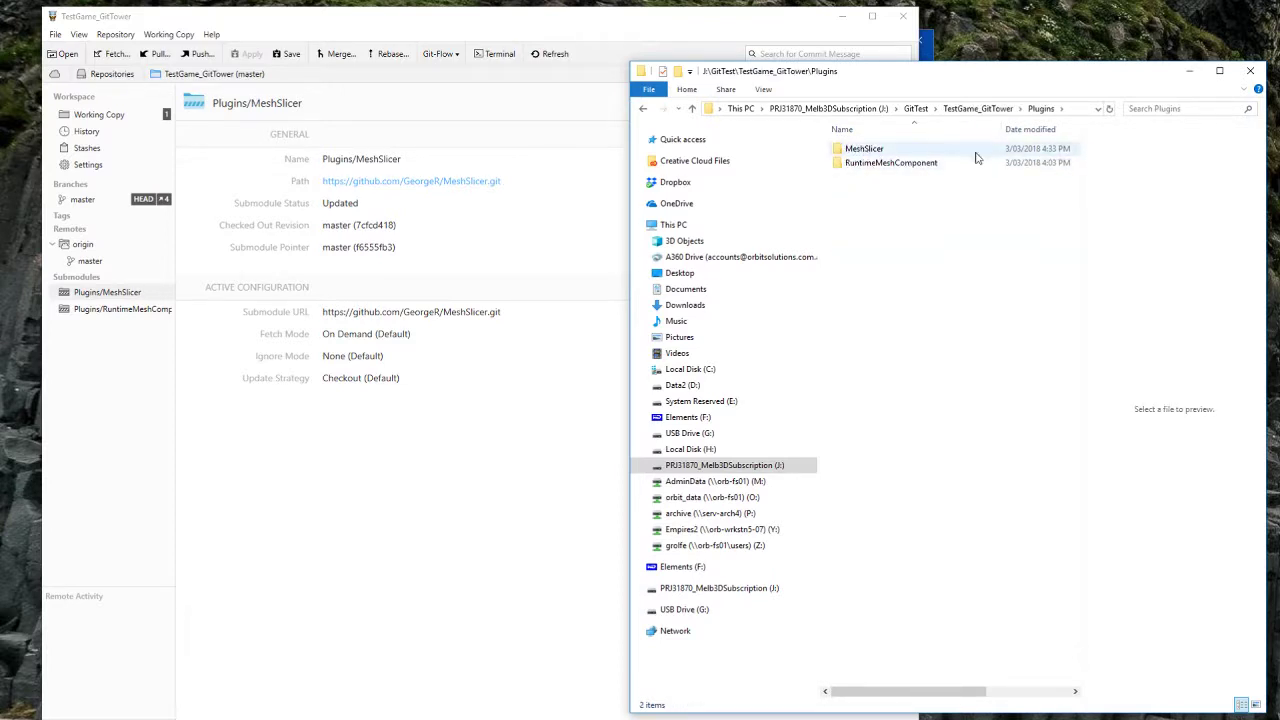
double_click(864, 149)
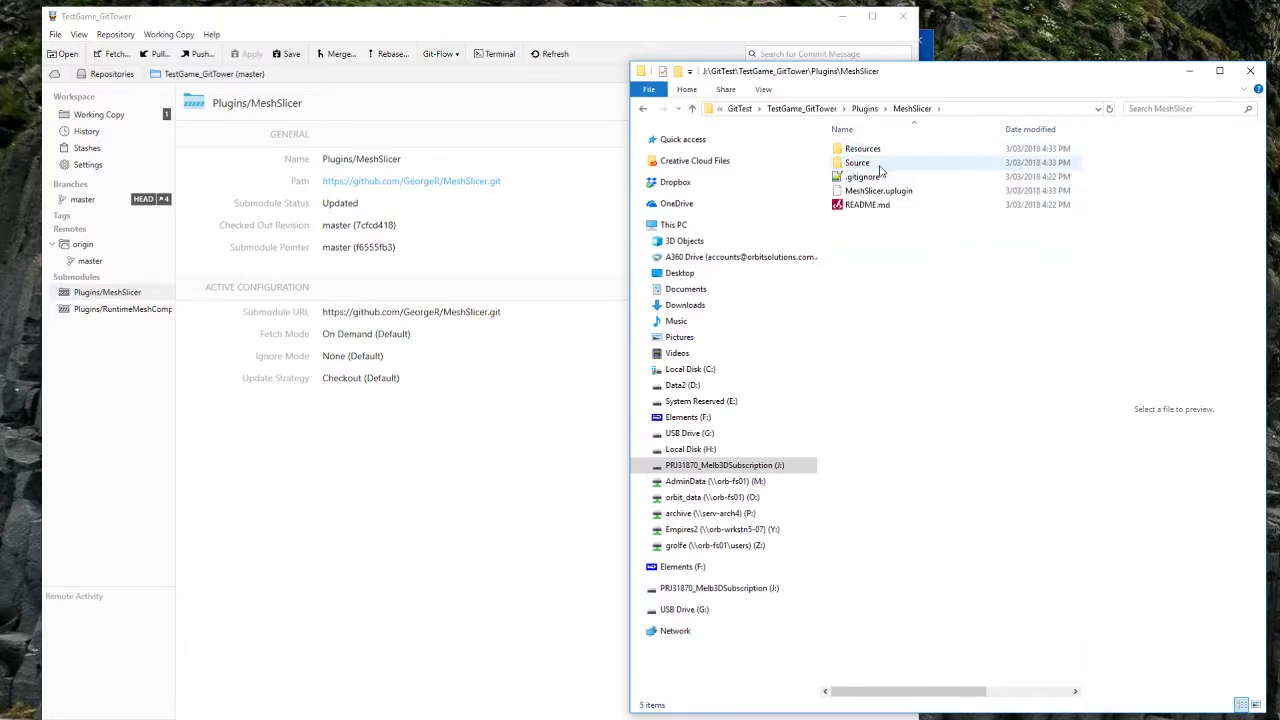
double_click(862, 162)
double_click(864, 149)
double_click(860, 162)
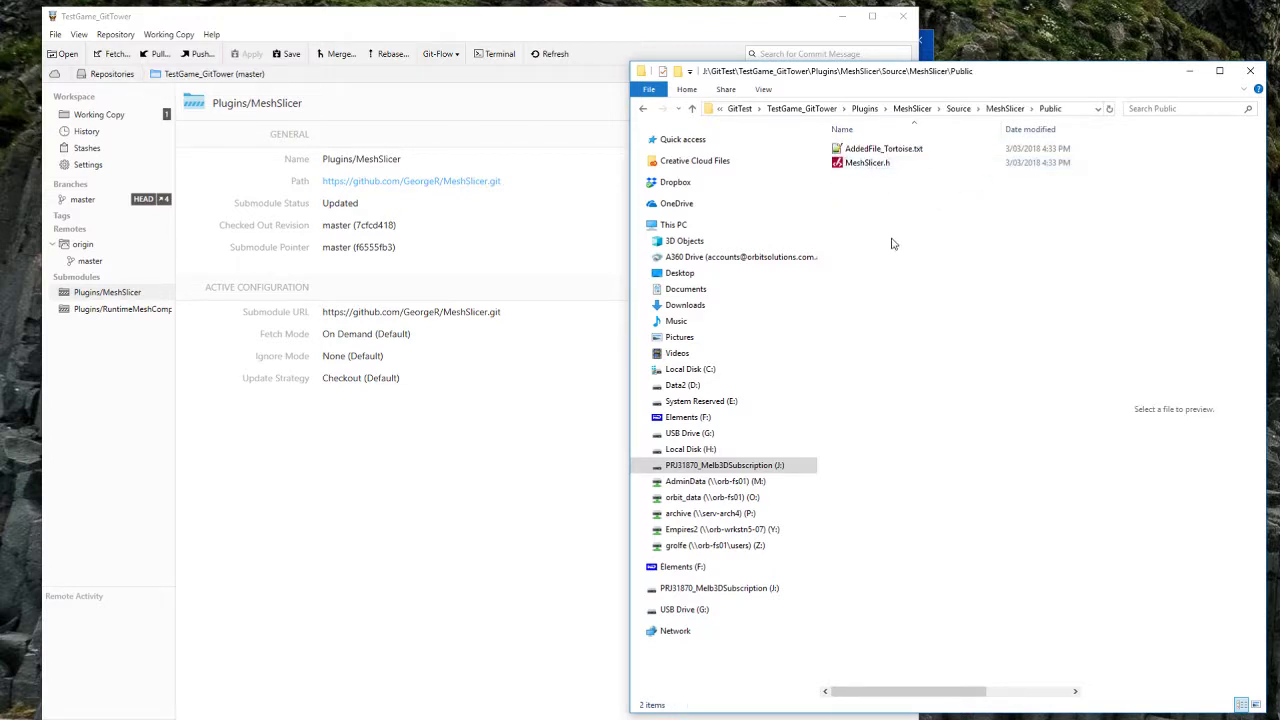
right_click(884, 223)
left_click(878, 211)
key("alt+Left")
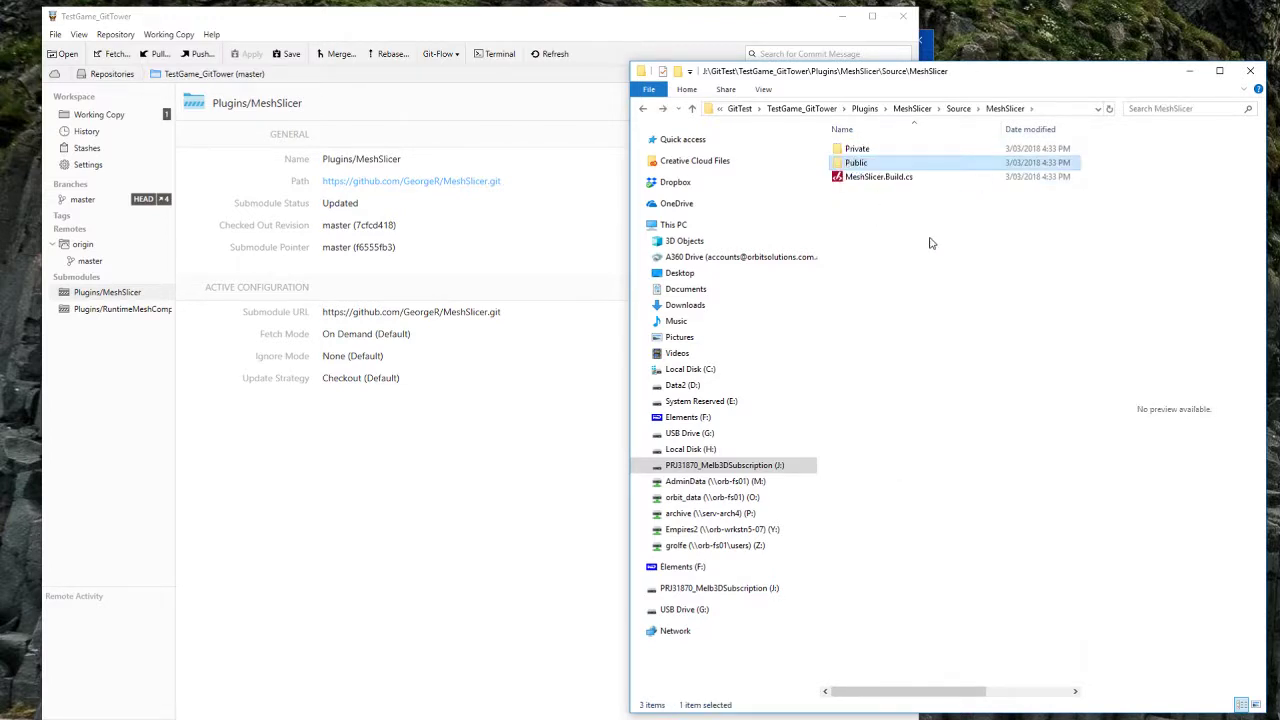
double_click(925, 163)
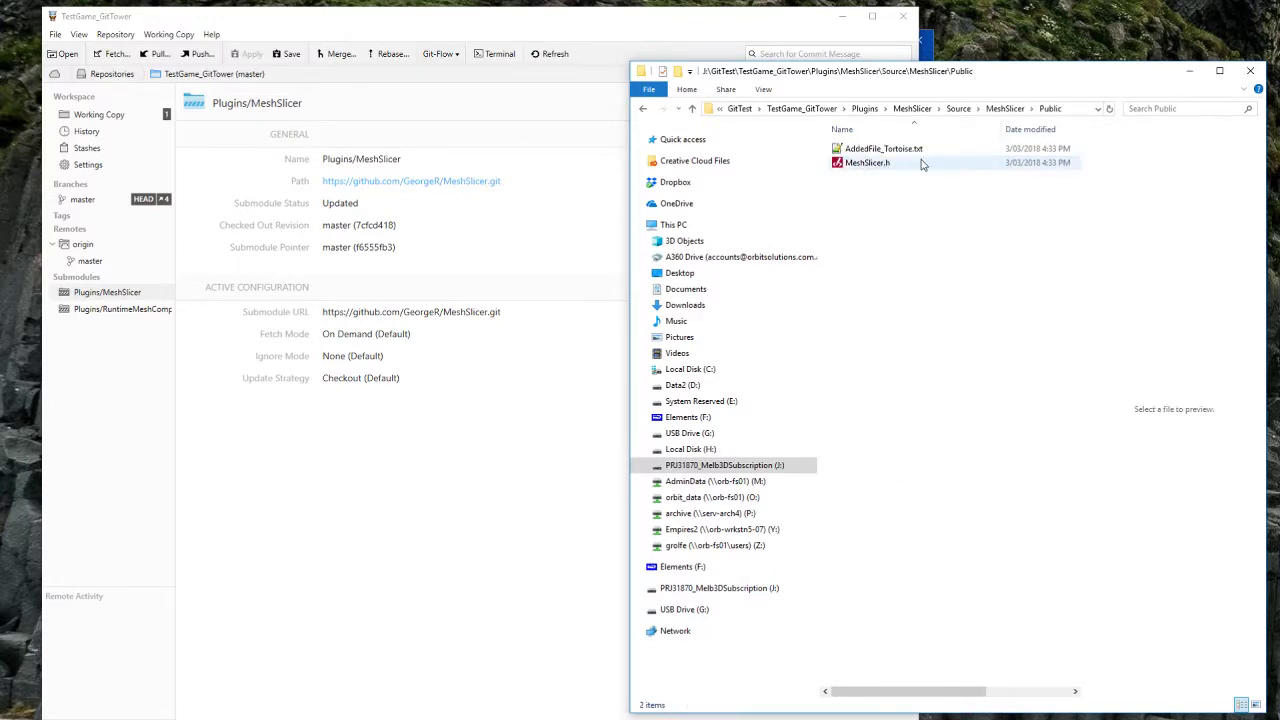
left_click(419, 10)
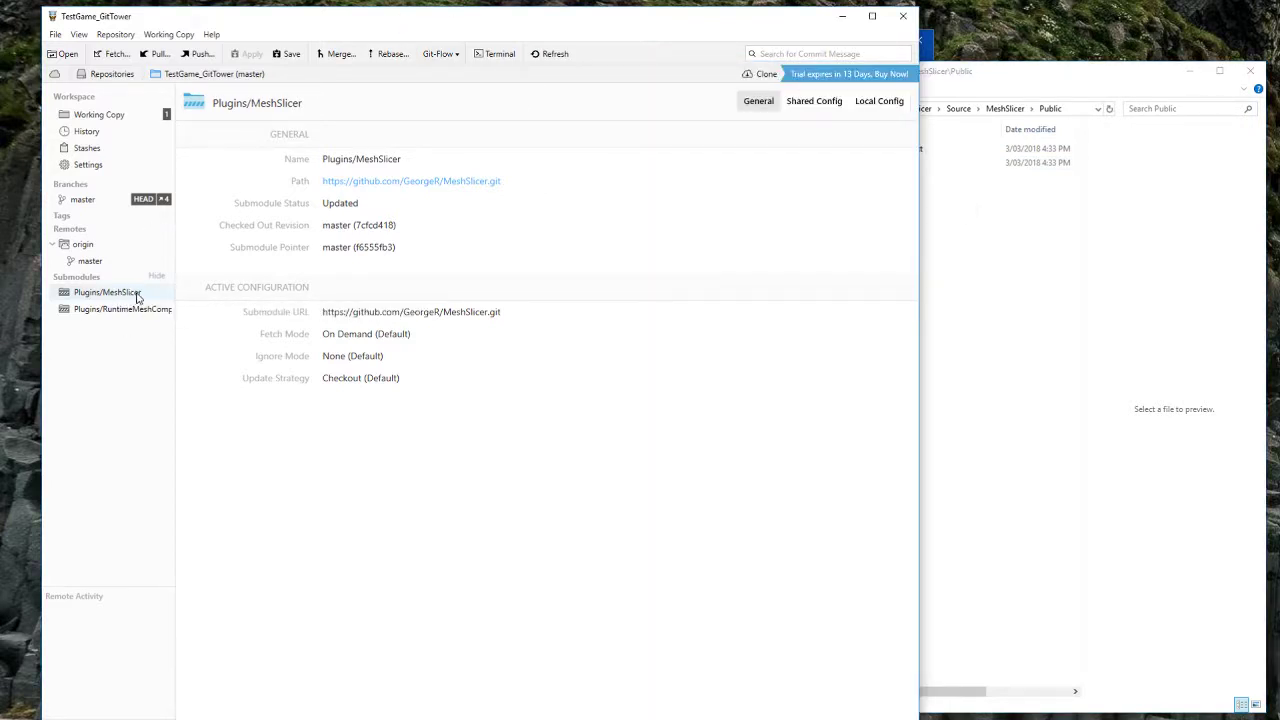
Step: Pull the latest origin changes into Tower's MeshSlicer submodule
double_click(138, 296)
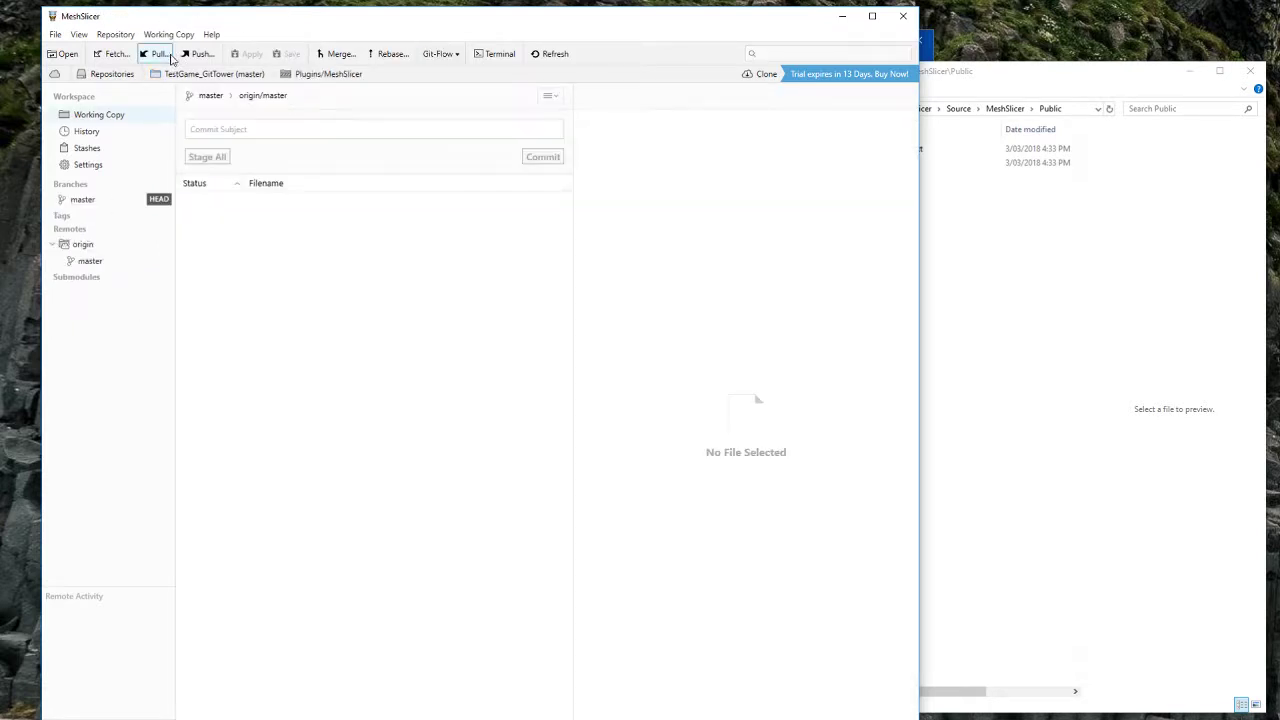
left_click(160, 54)
left_click(590, 476)
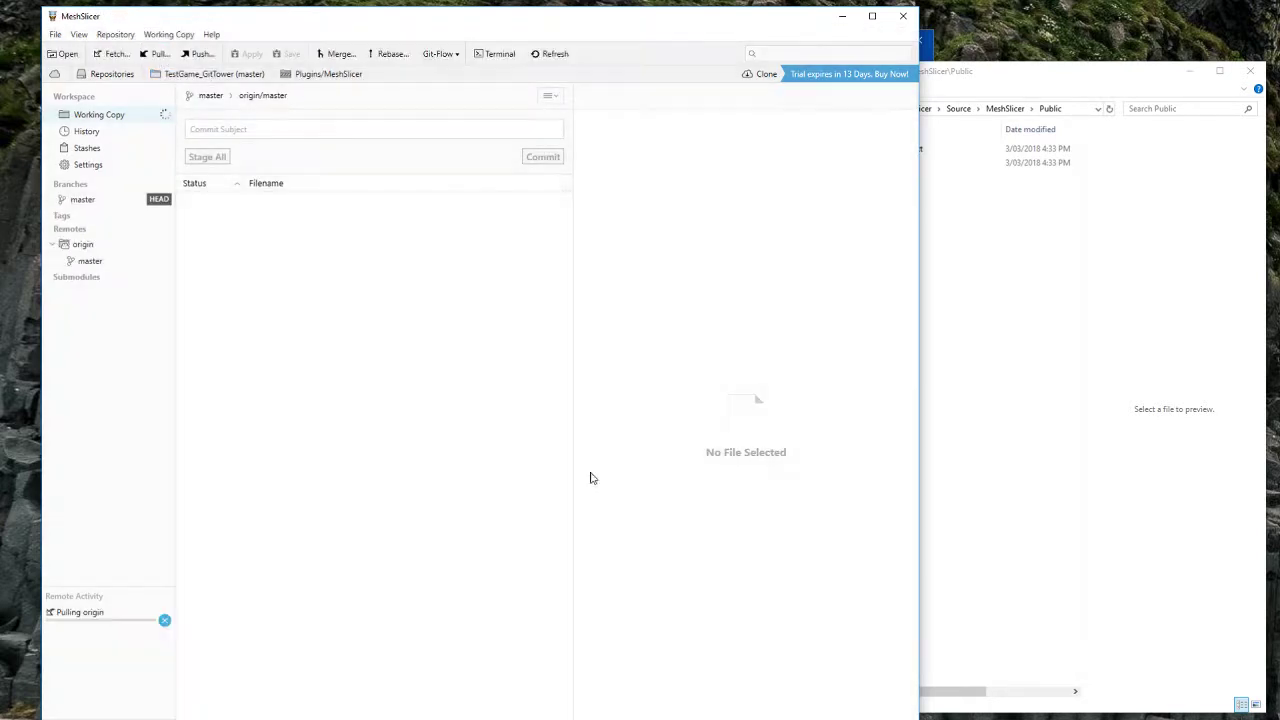
Step: Create AddedFile_GitTower.txt in the Public folder reading 'Added with GitTower' and save it
left_click(1116, 330)
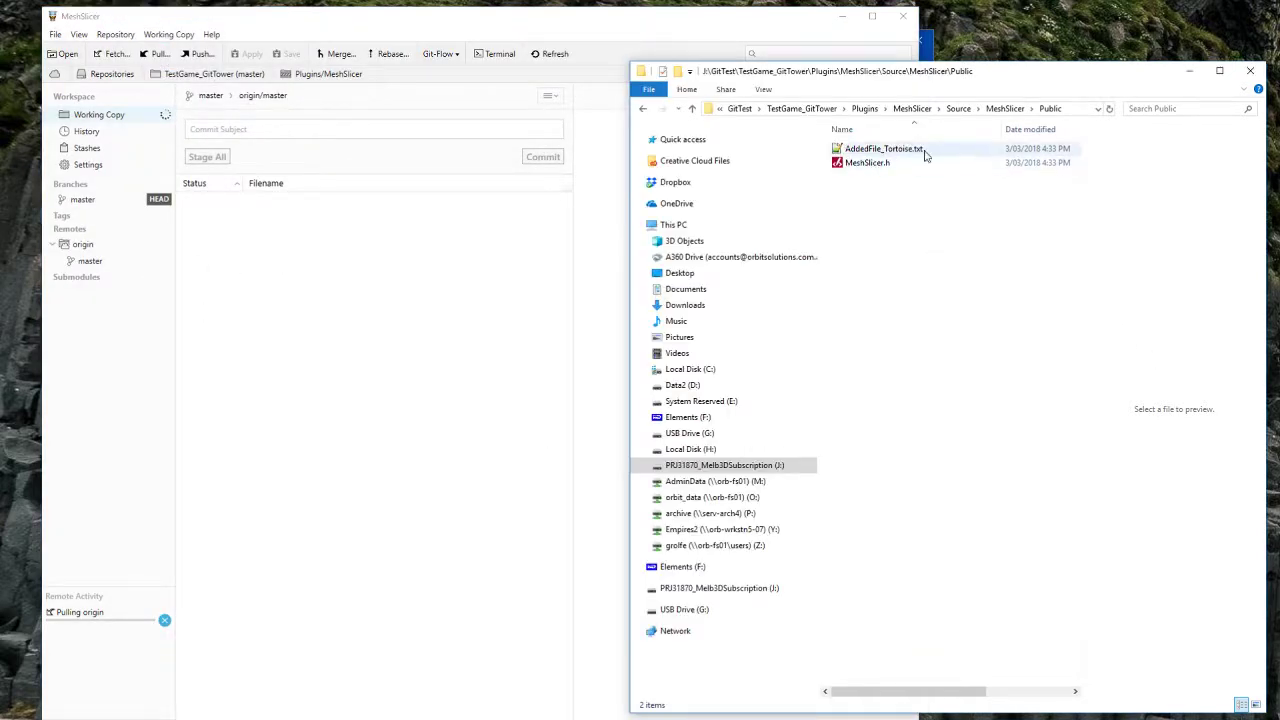
right_click(883, 218)
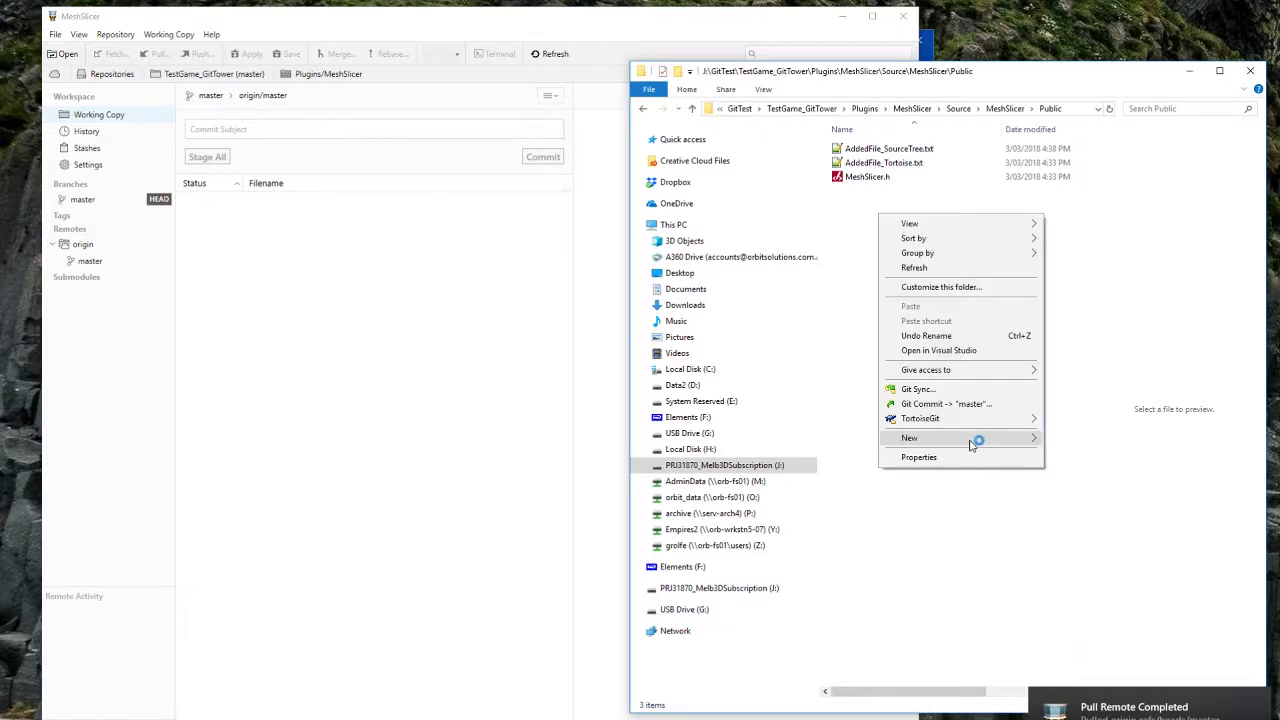
mouse_move(990, 442)
left_click(1090, 590)
type("AddedFil")
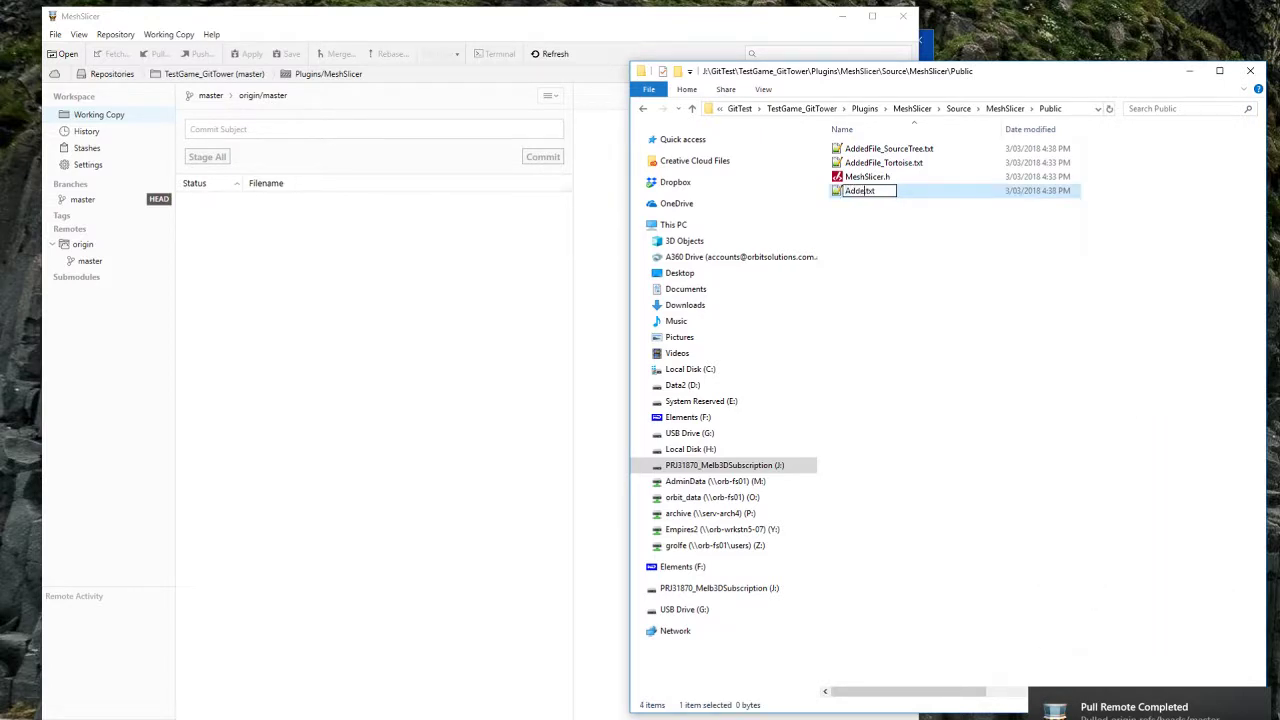
type("e_GitTower")
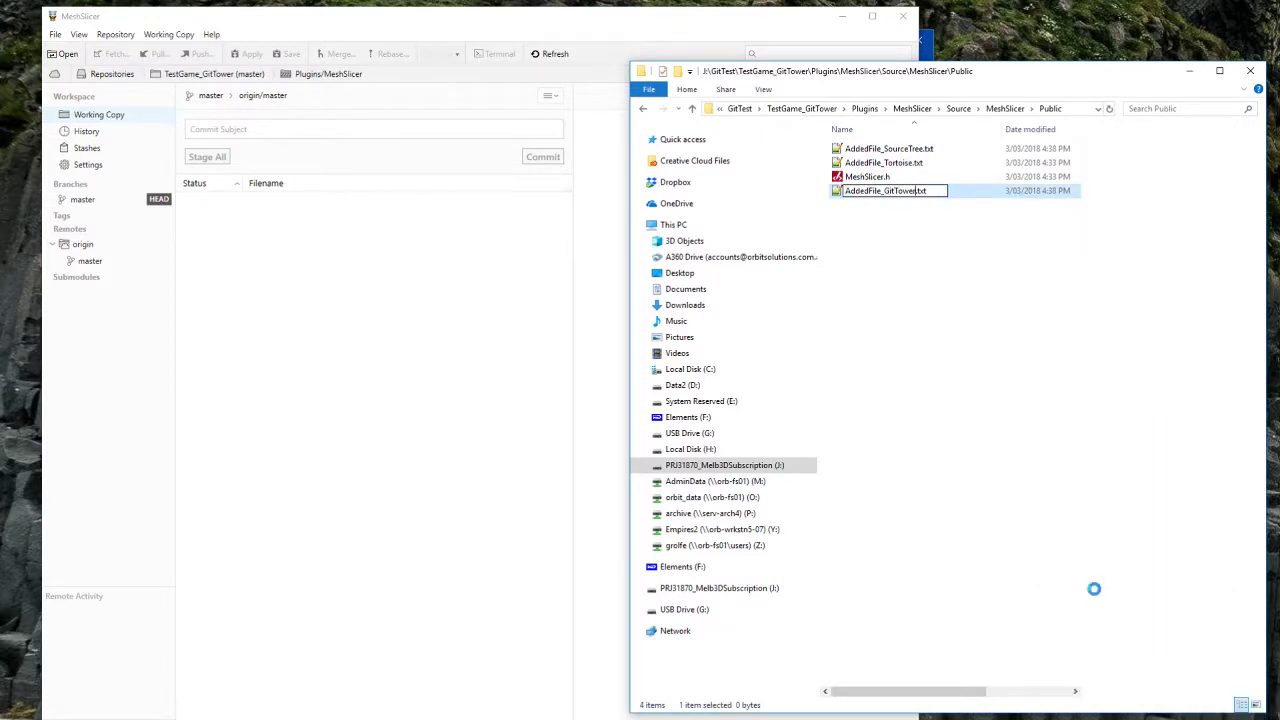
key("Return")
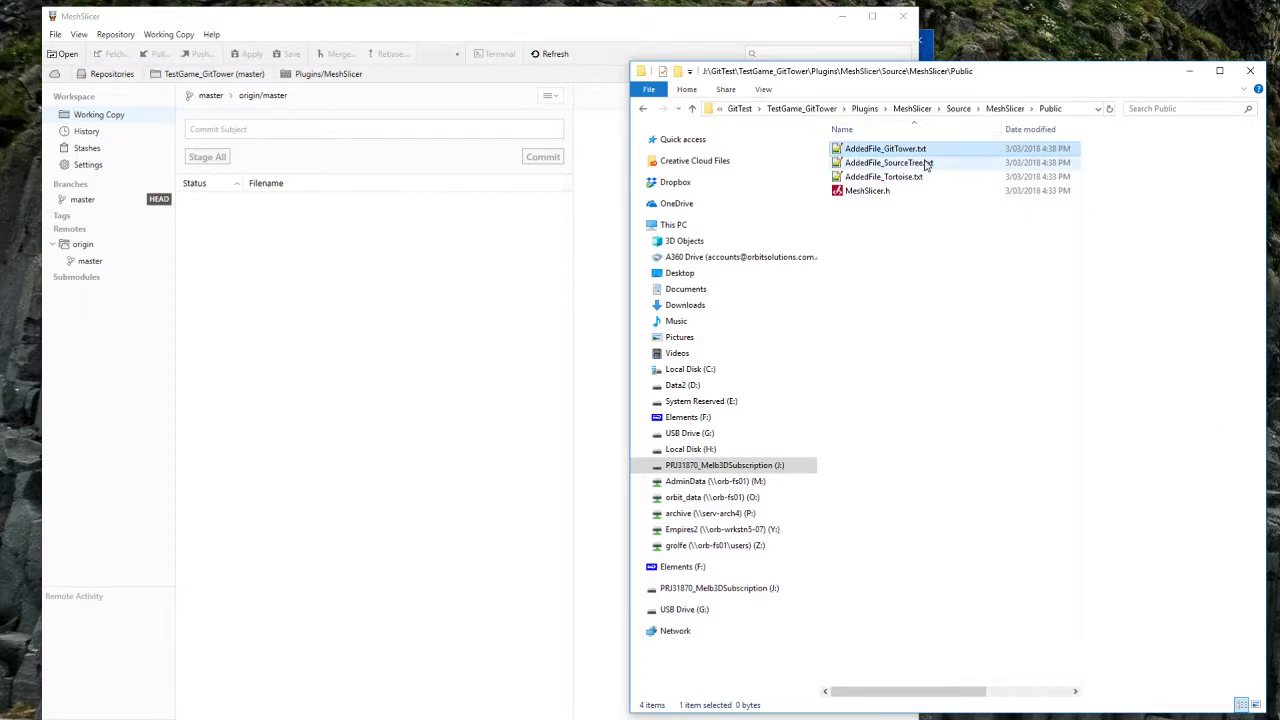
double_click(922, 150)
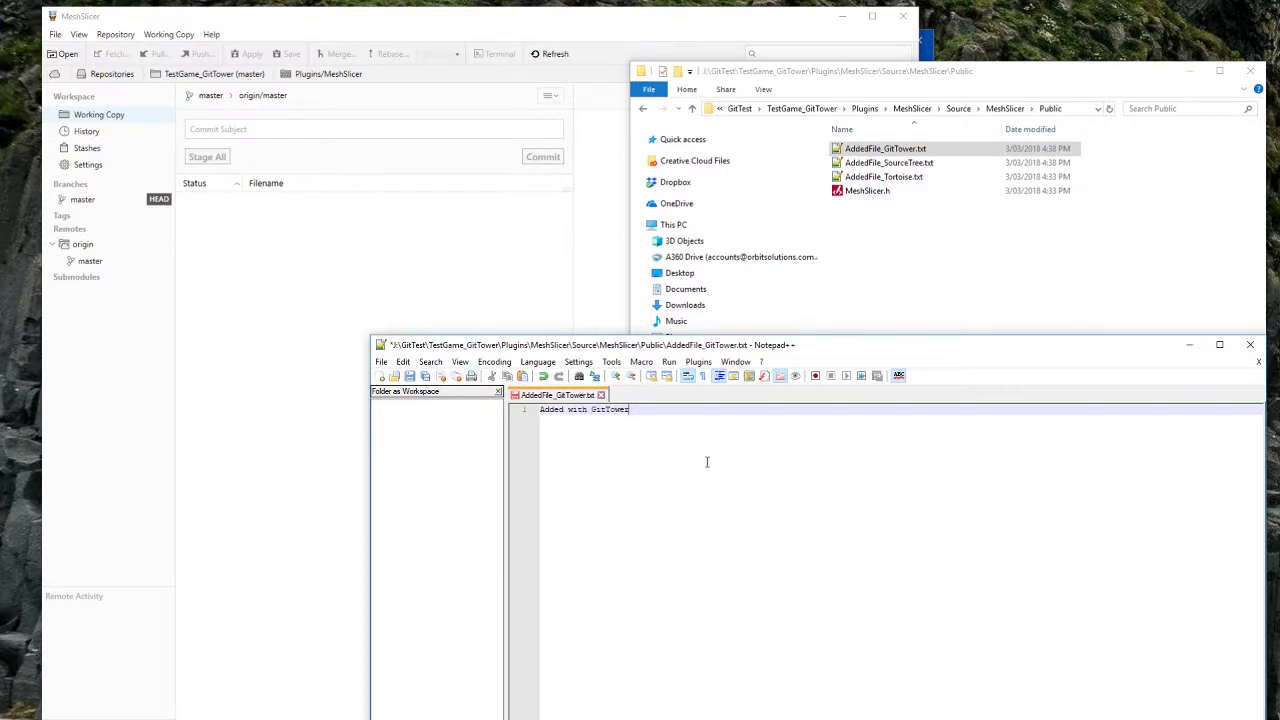
key("ctrl+s")
left_click(1250, 344)
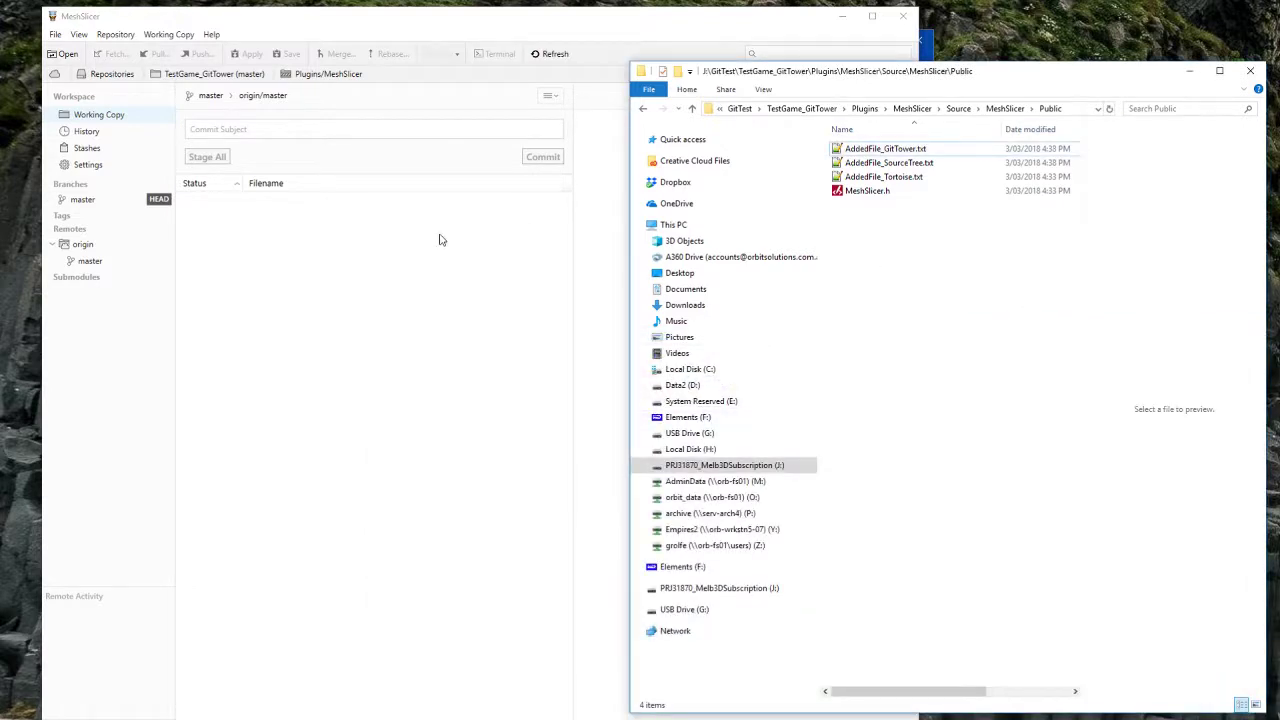
Step: Stage and commit AddedFile_GitTower.txt in the MeshSlicer submodule, then push to origin/master
left_click(378, 248)
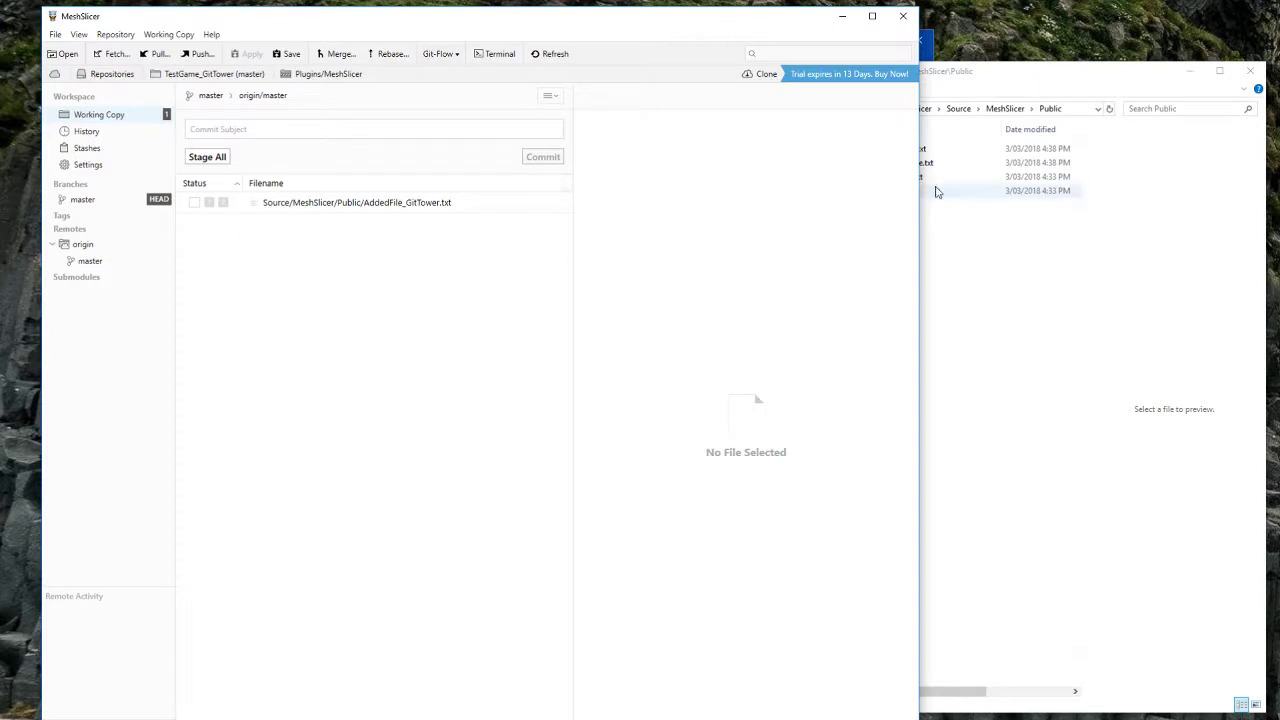
left_click(208, 76)
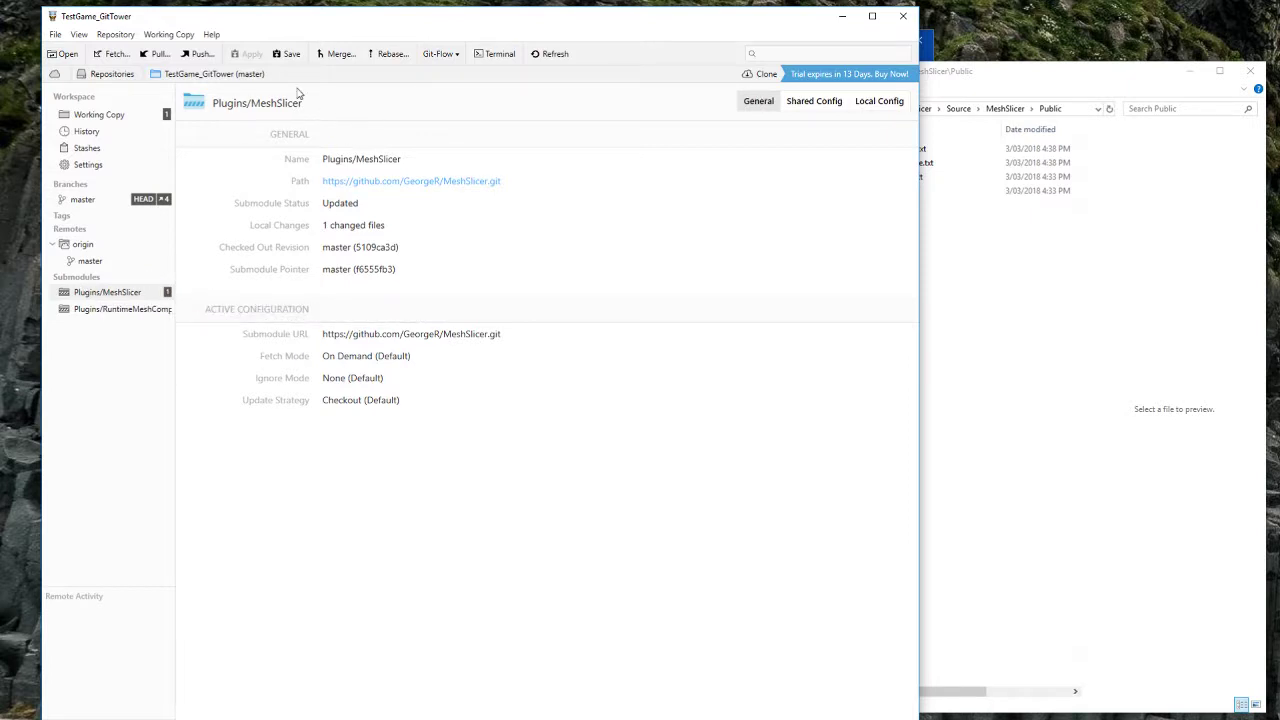
double_click(107, 292)
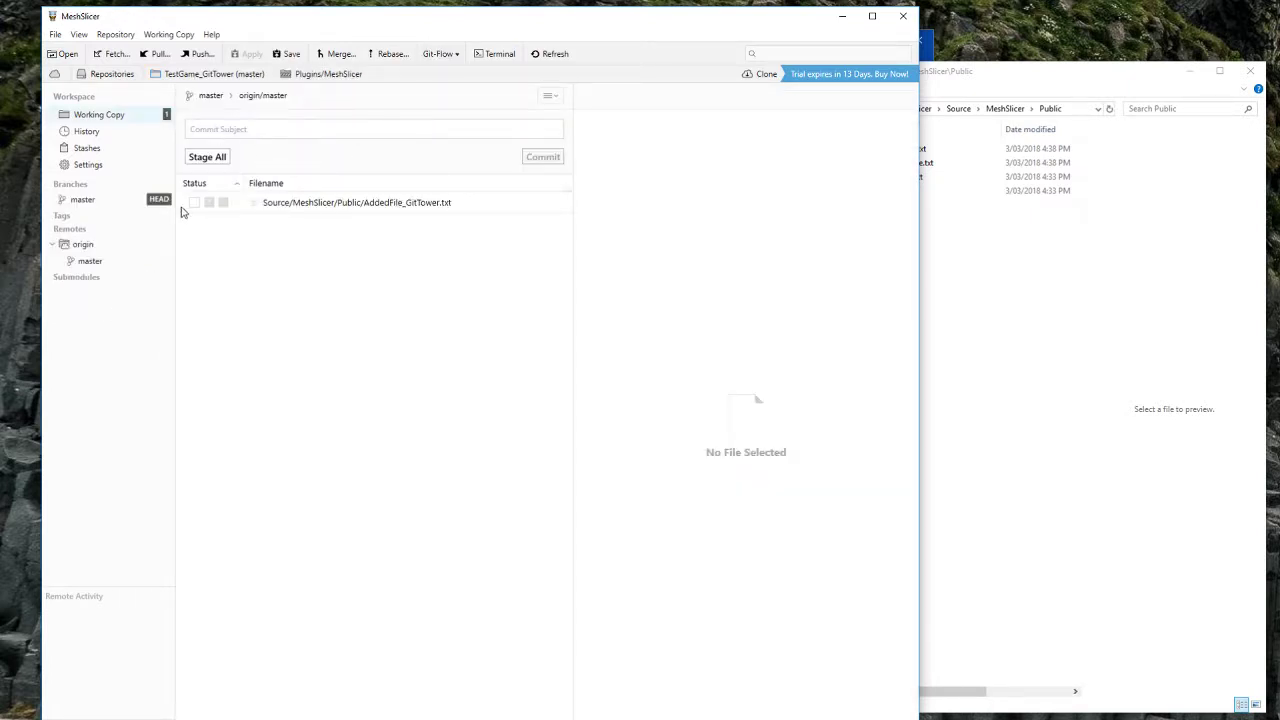
left_click(194, 202)
left_click(389, 130)
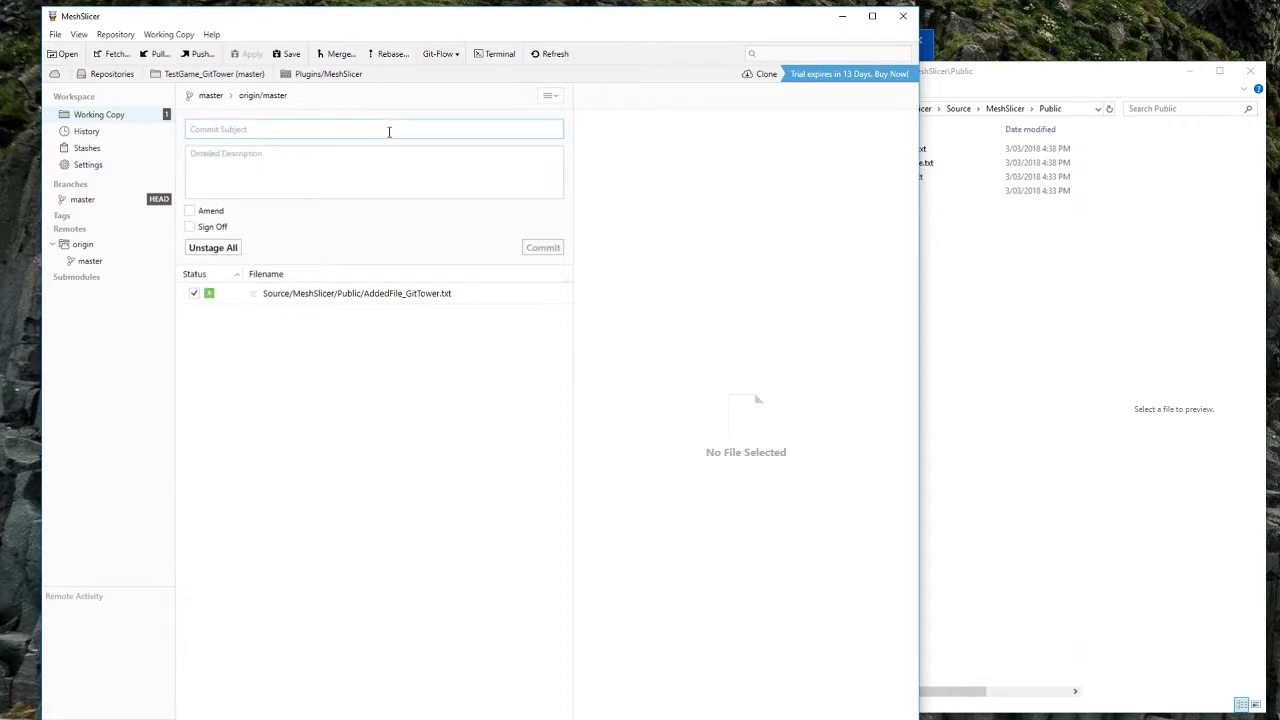
type("added test file")
left_click(532, 250)
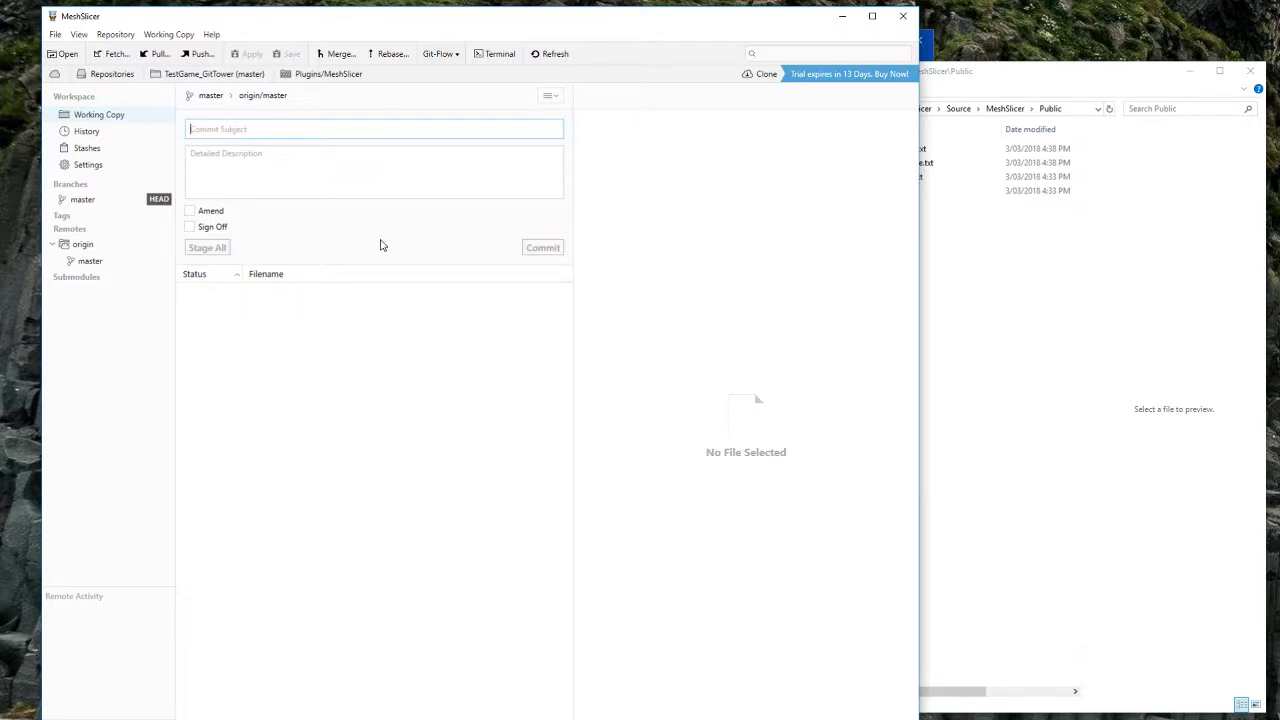
left_click(196, 54)
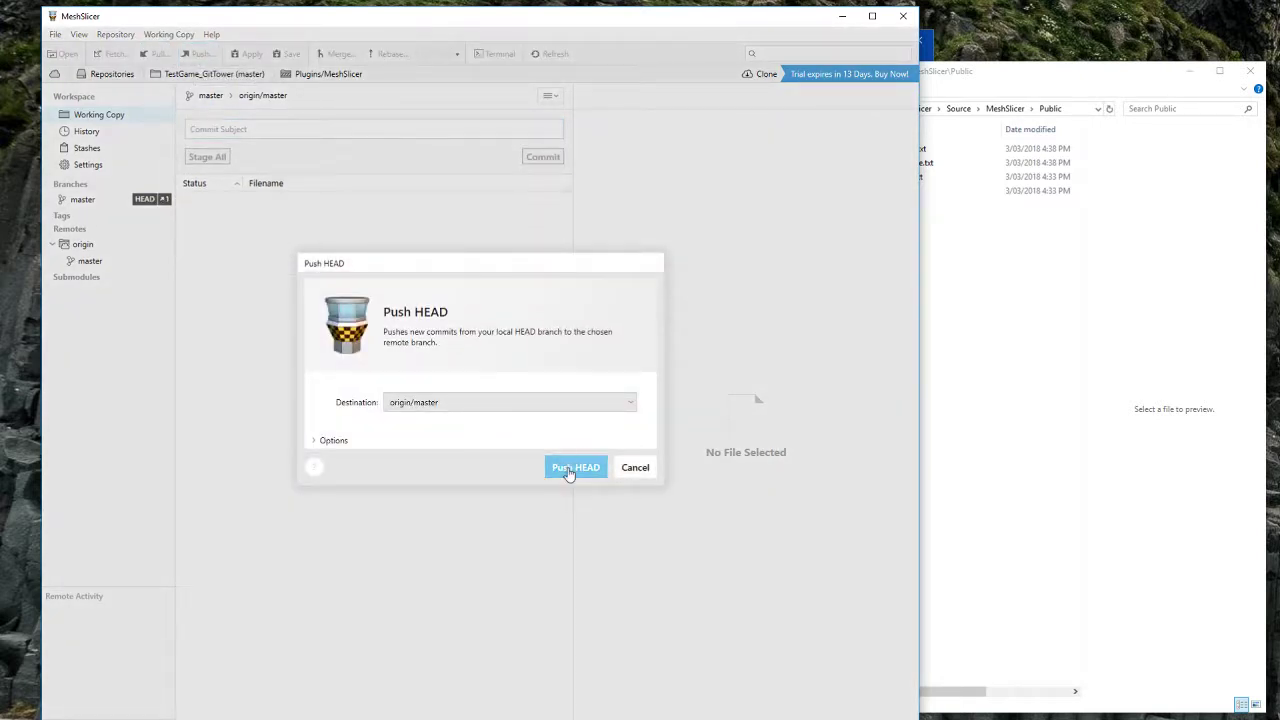
left_click(569, 470)
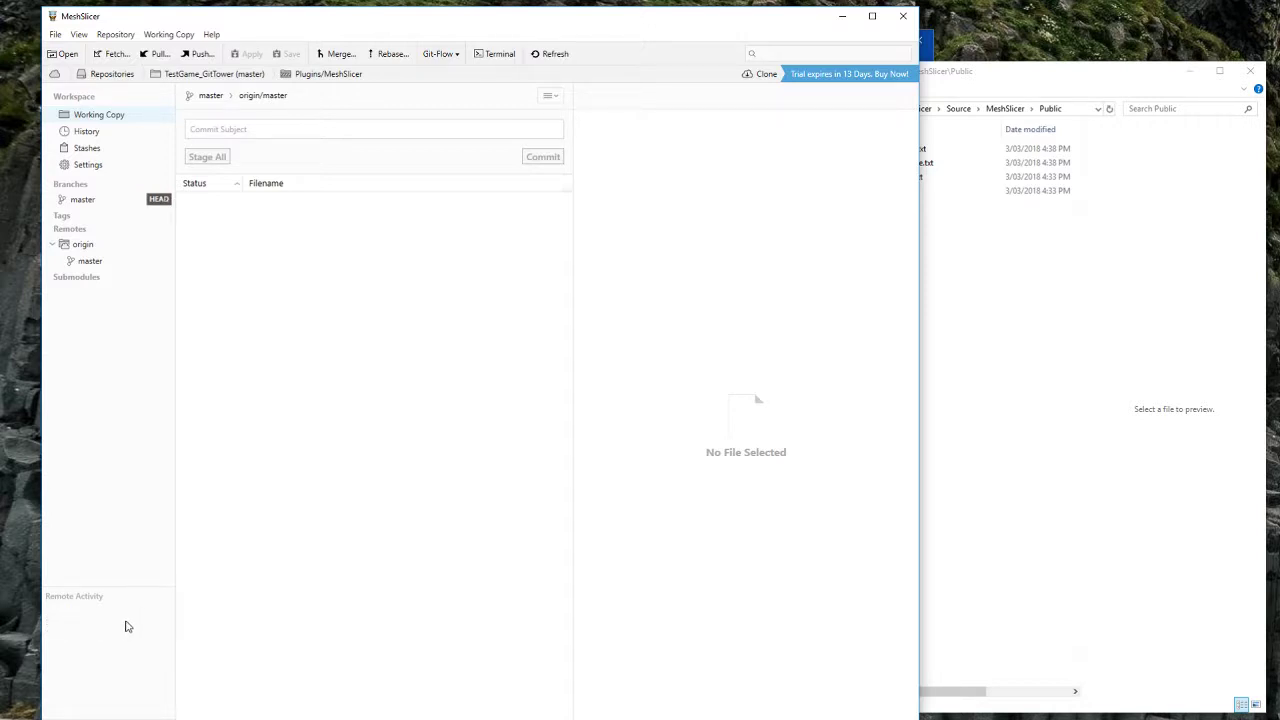
Step: Check the MeshSlicer submodule's state from the parent TestGame_GitTower repository
left_click(207, 76)
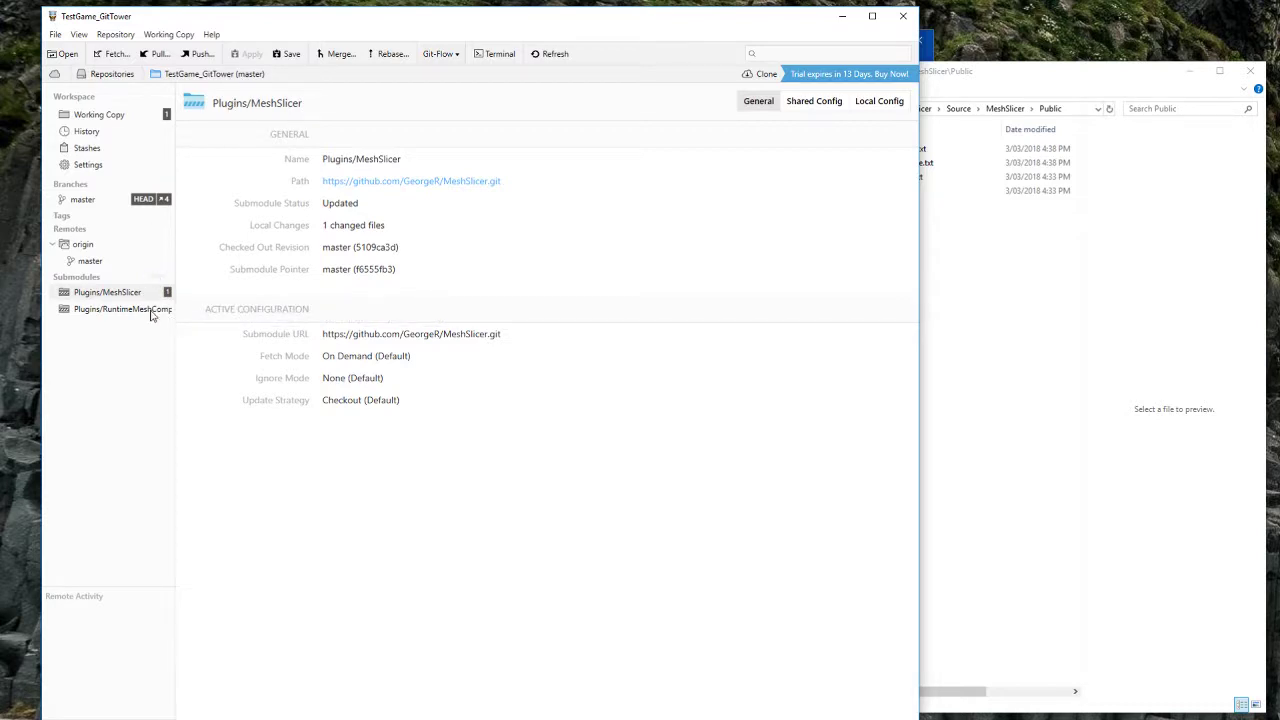
double_click(145, 296)
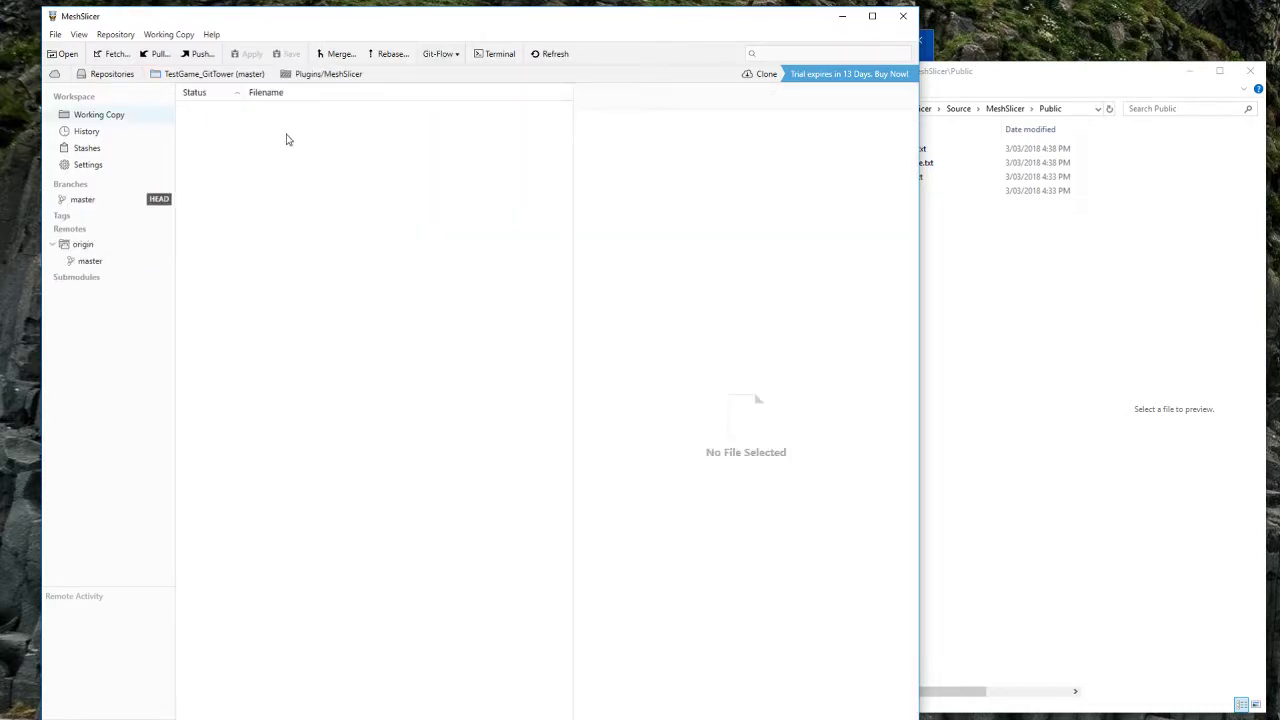
left_click(234, 76)
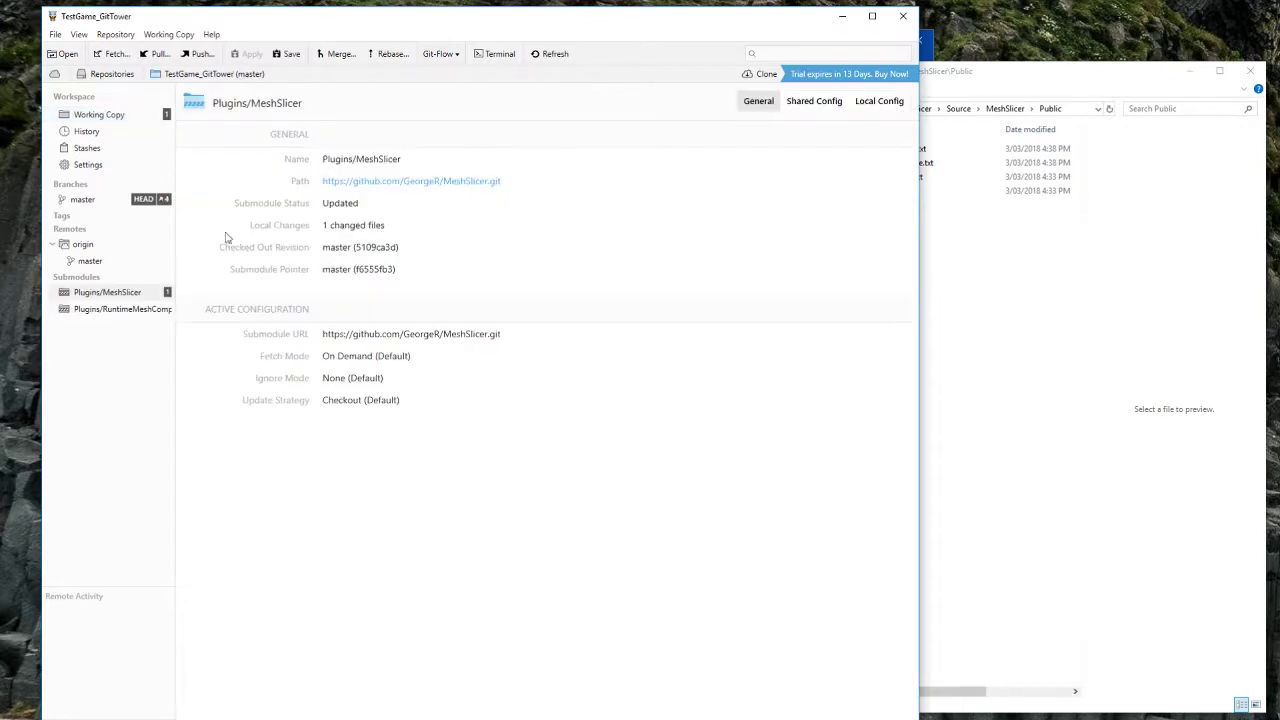
left_click(952, 300)
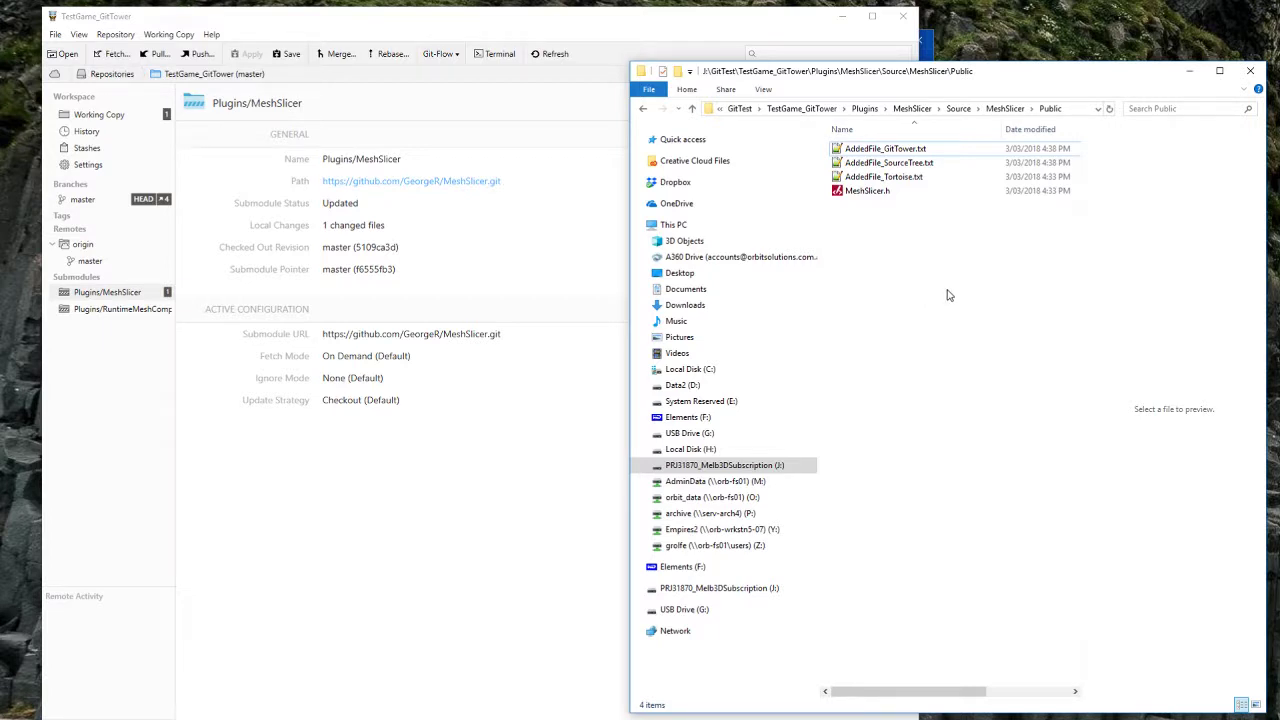
Step: Navigate from the GitTower Public folder to TestGame_Tortoise\Source
key("alt+Up")
key("alt+Up")
key("alt+Up")
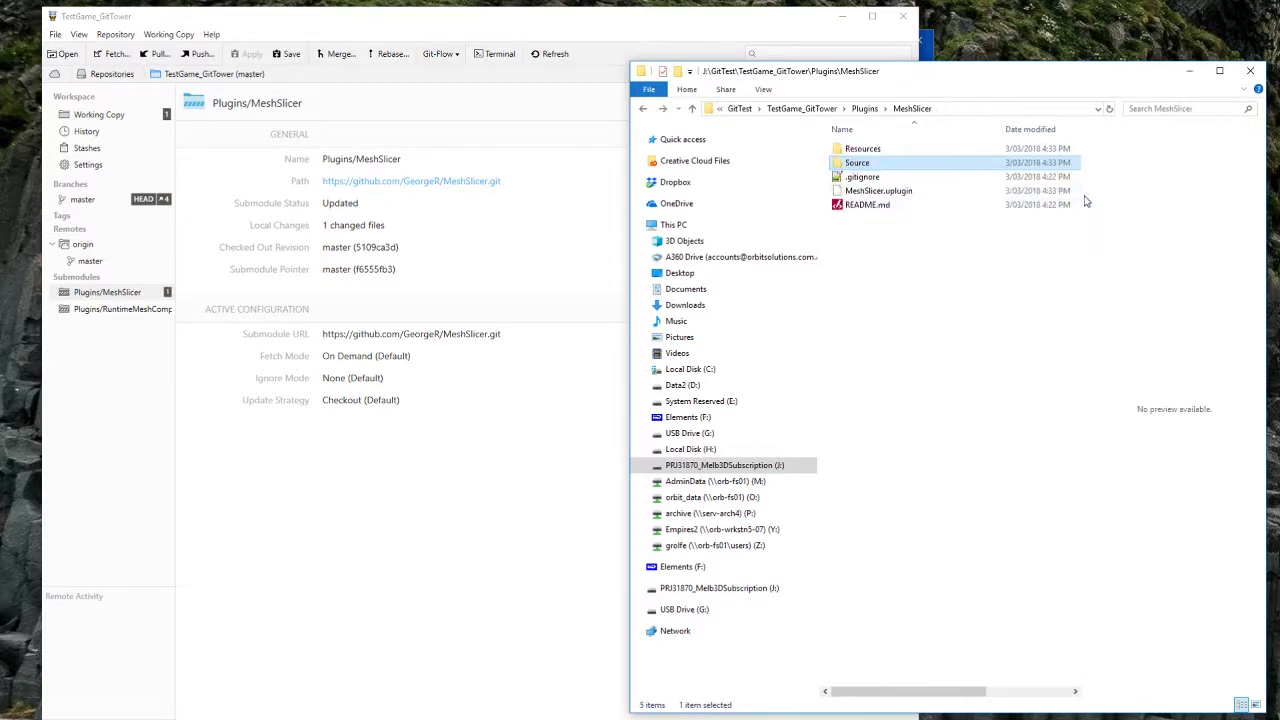
key("alt+Up")
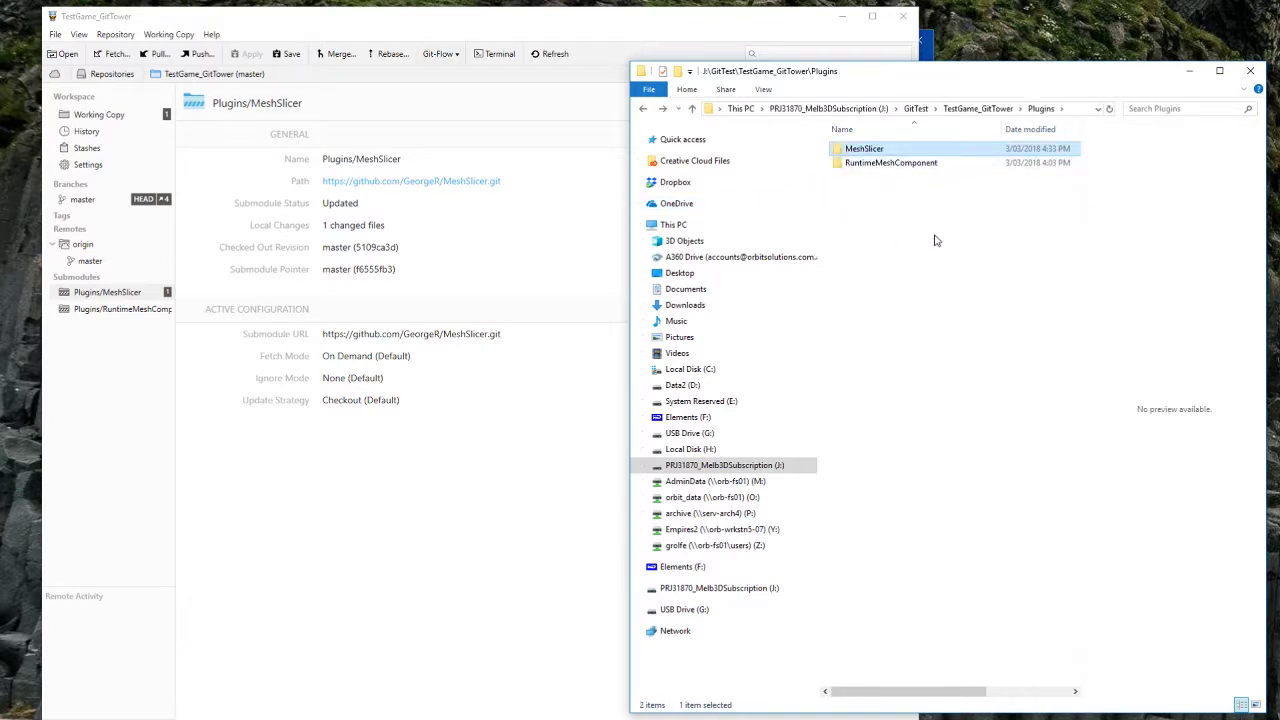
key("alt+Left")
key("alt+Left")
key("alt+Left")
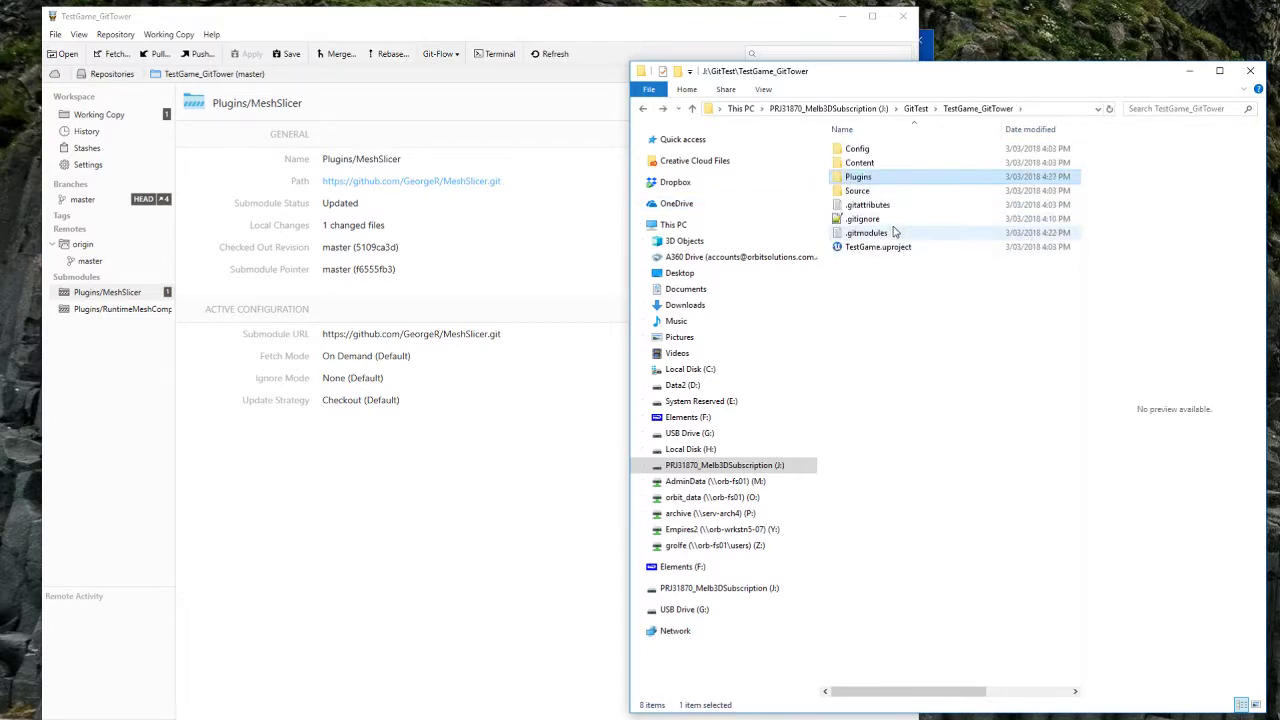
key("alt+Up")
double_click(889, 191)
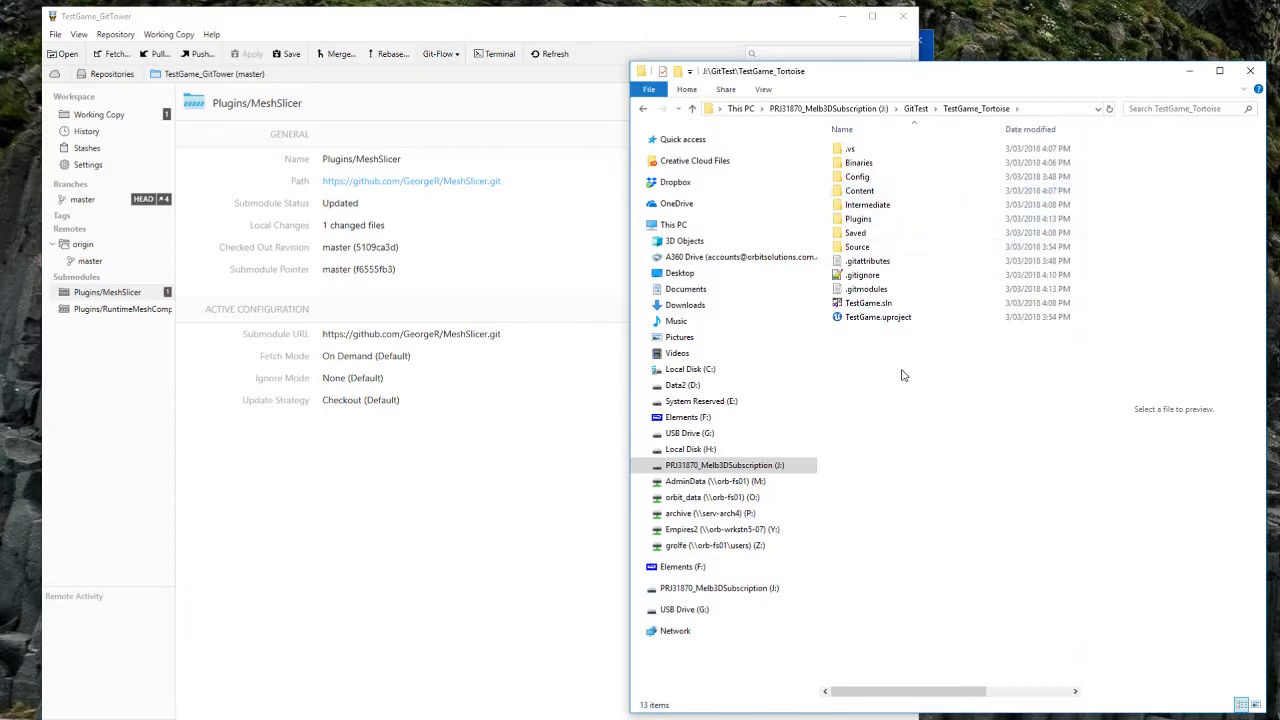
double_click(857, 246)
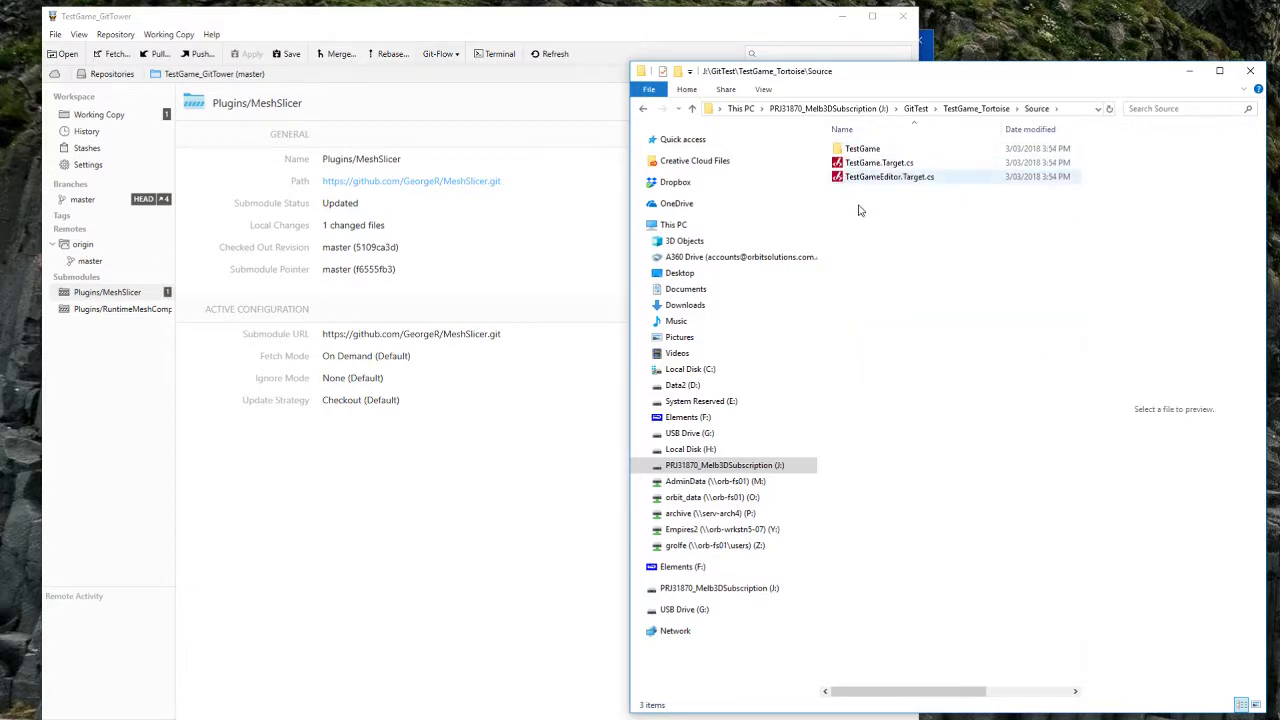
Step: Create a new Test.txt there and type 'TortoiseGit' into it in Notepad++
right_click(862, 258)
mouse_move(985, 481)
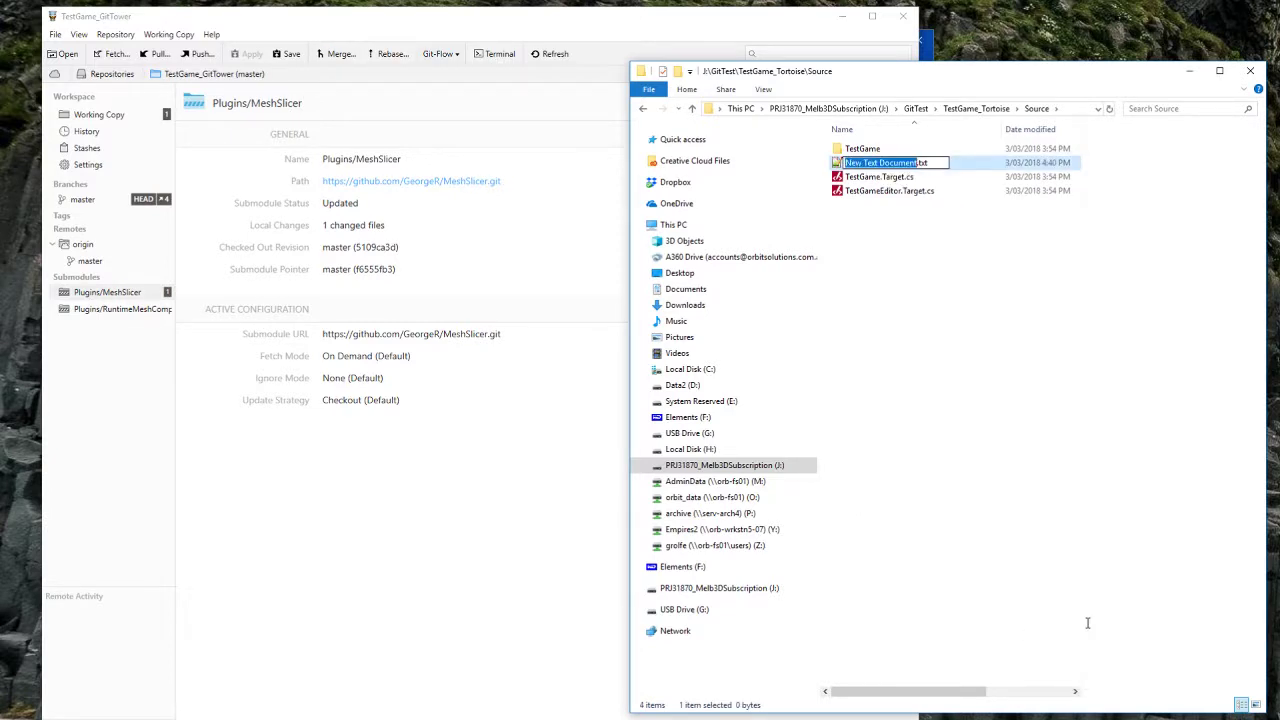
type("Te")
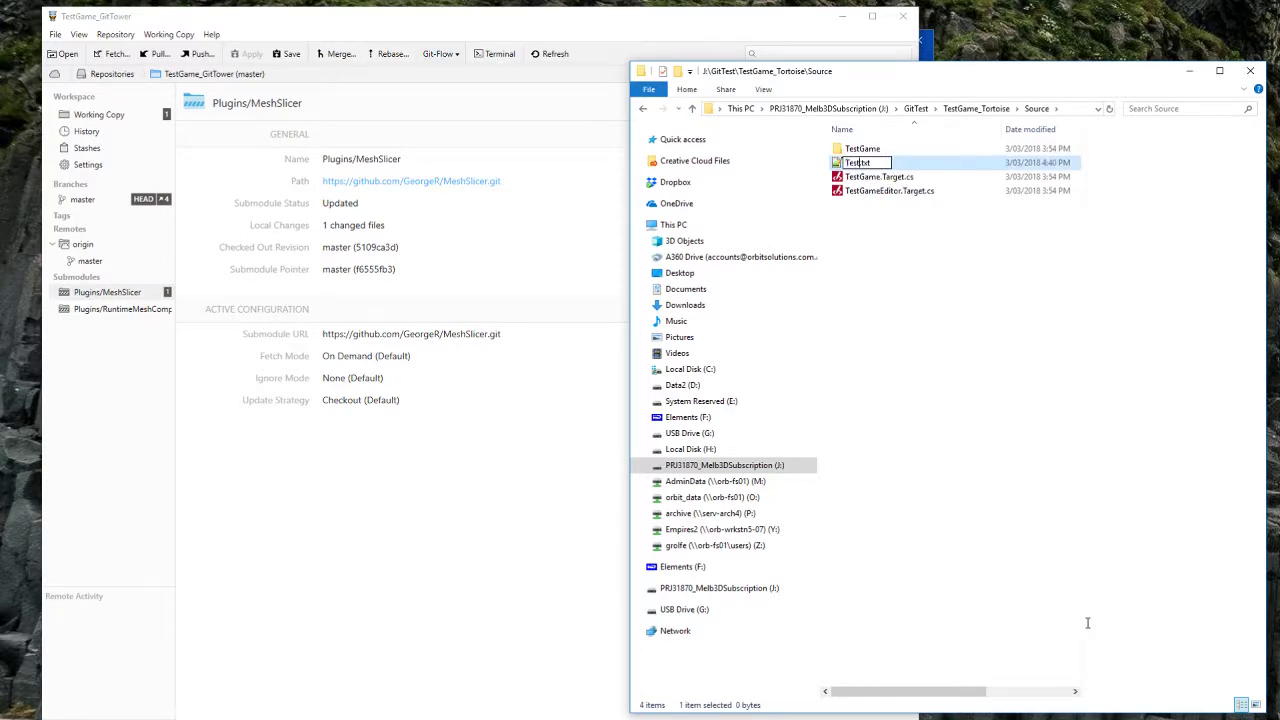
type("st")
key("Return")
key("Return")
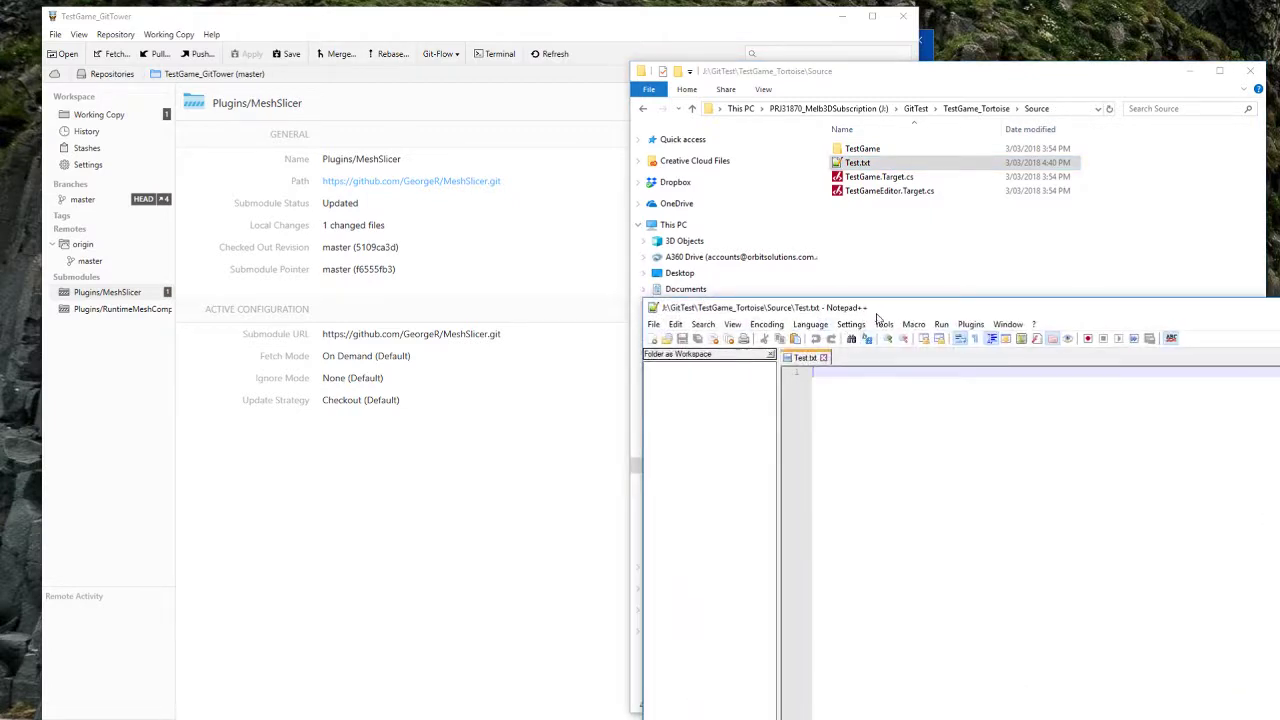
left_click_drag(876, 315, 551, 320)
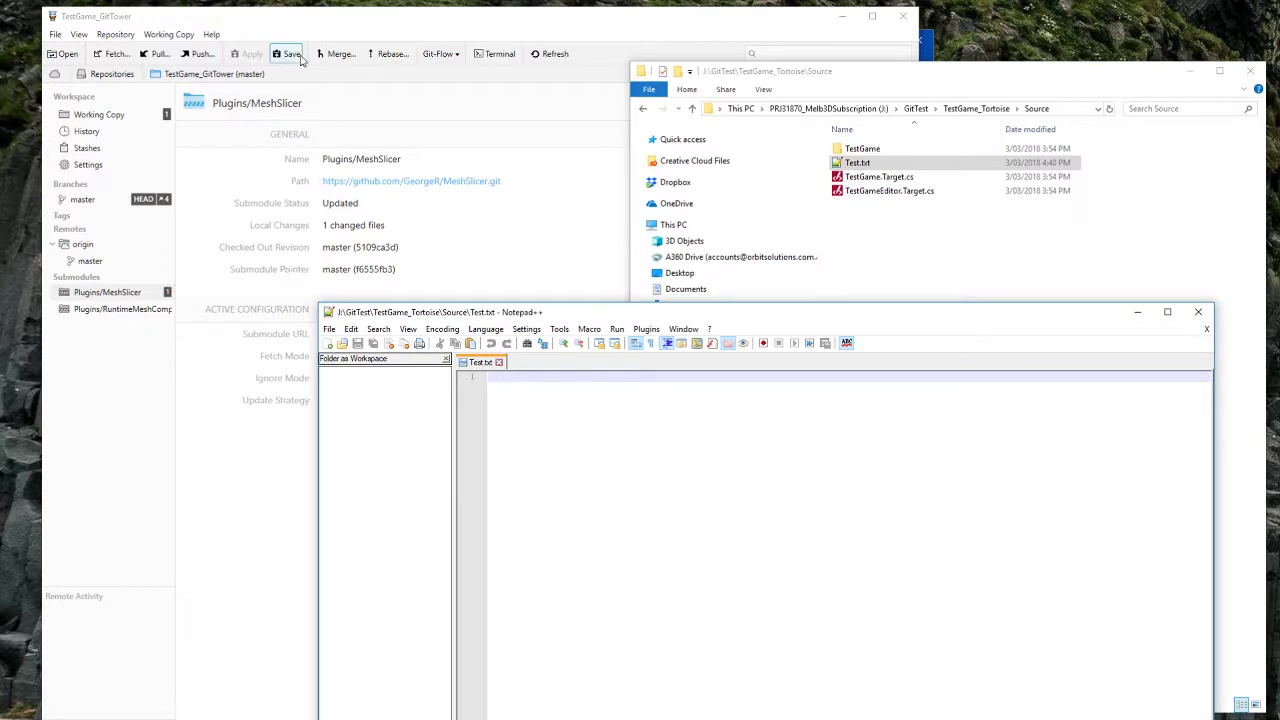
type("Tortoise")
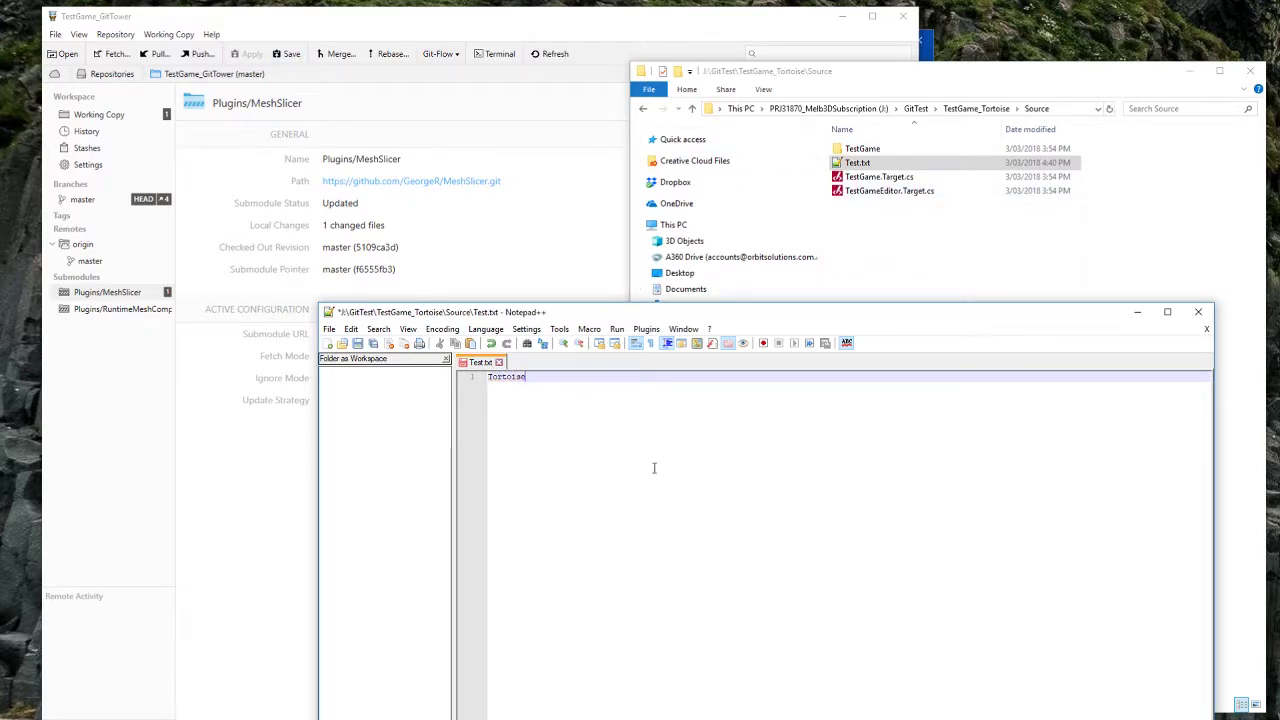
type("Git")
Step: Attempt a Git Sync pull of TestGame_Tortoise from origin, closing the window after the error
left_click(1057, 214)
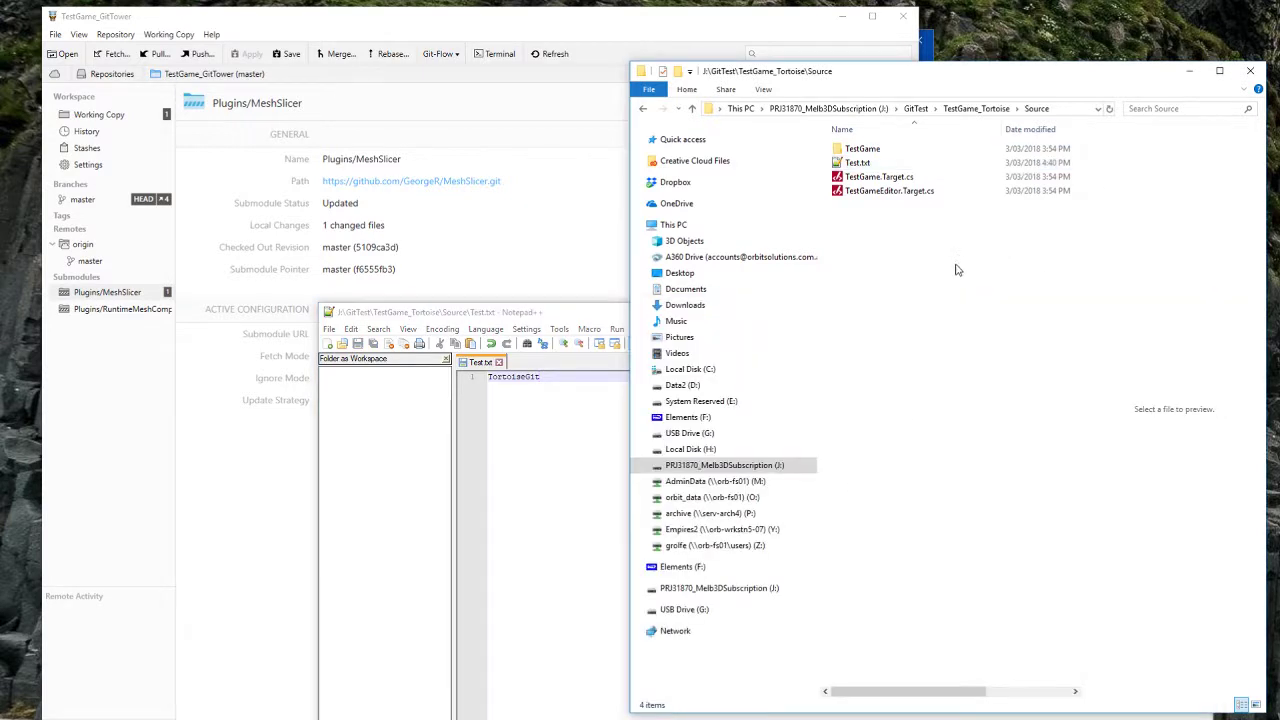
key("alt+Up")
right_click(876, 368)
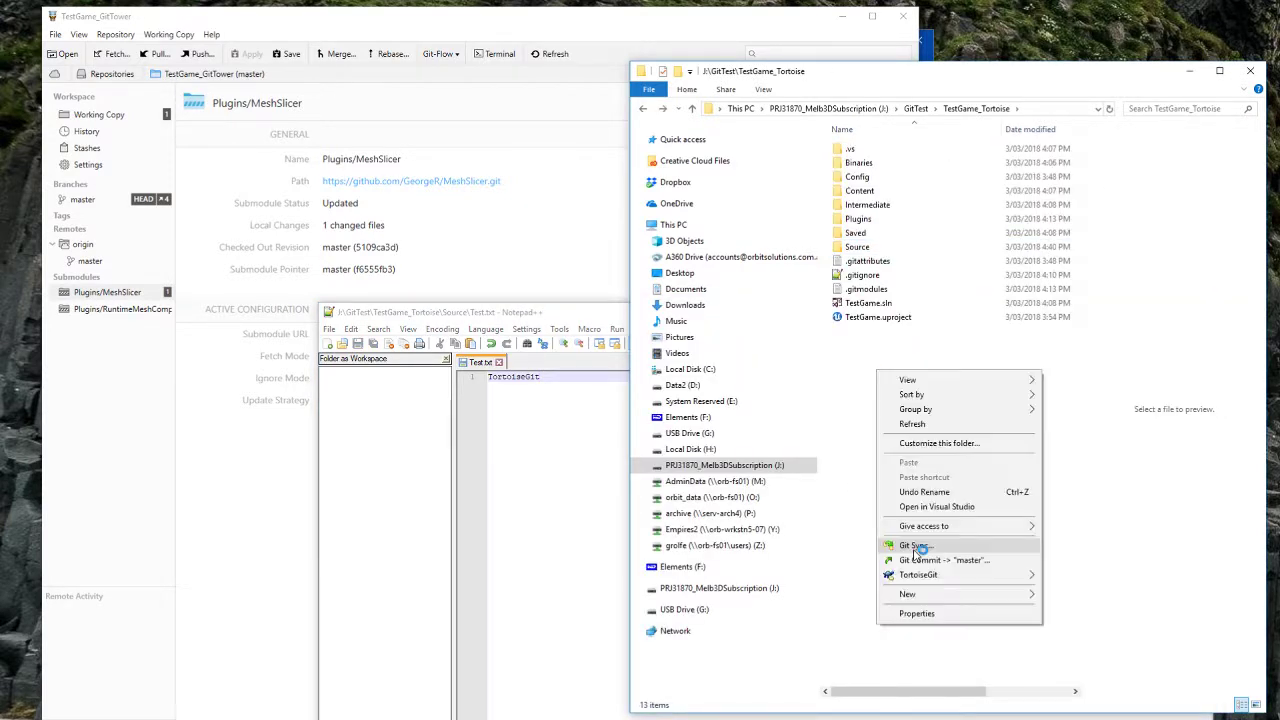
left_click(913, 549)
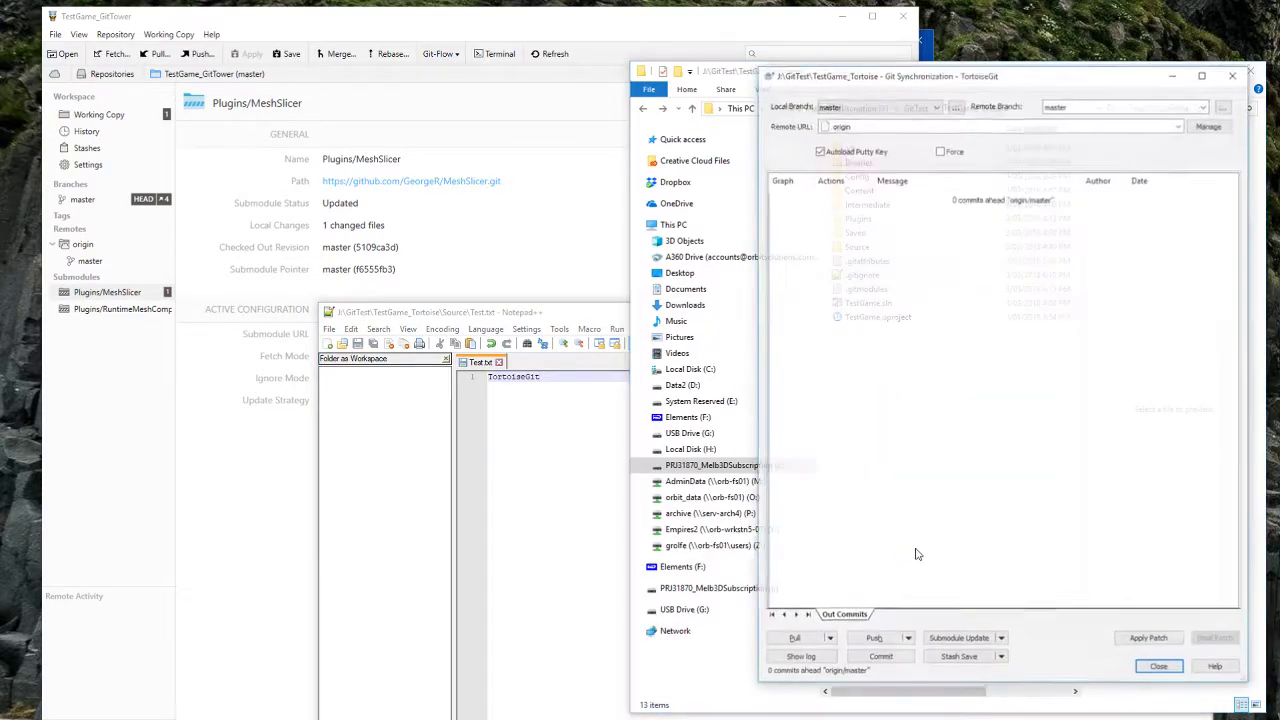
left_click(792, 640)
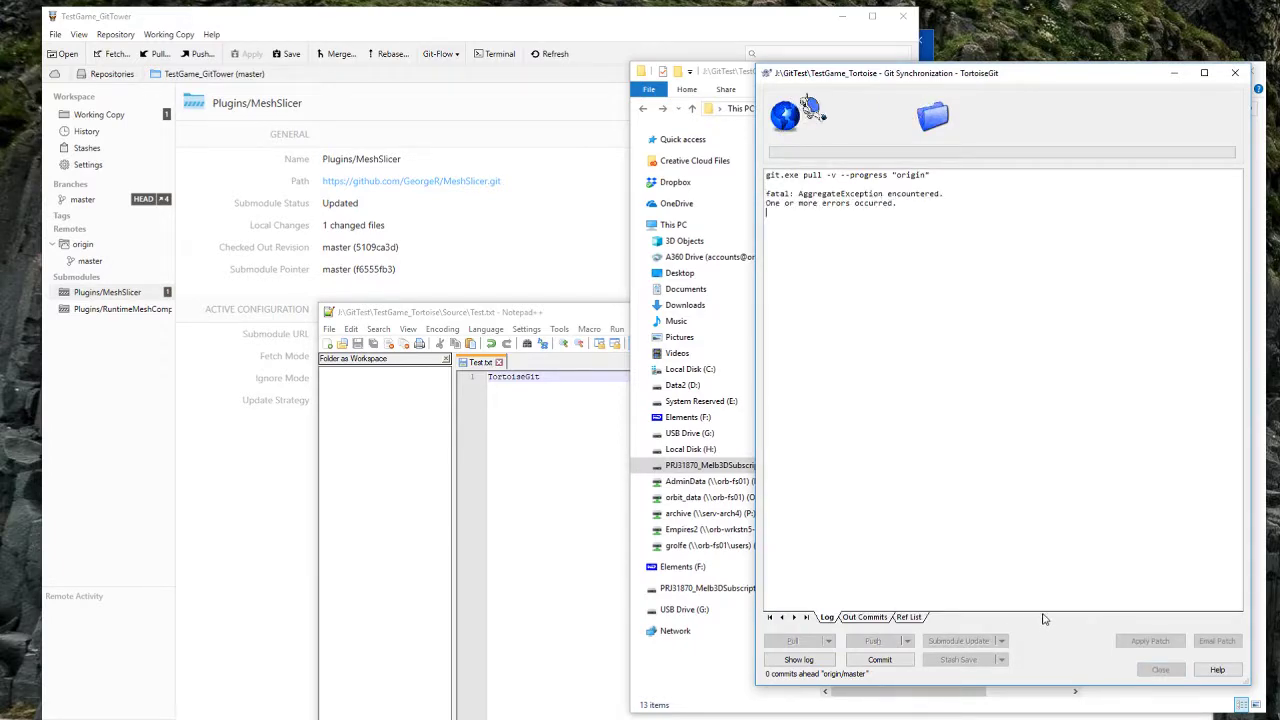
left_click(1160, 669)
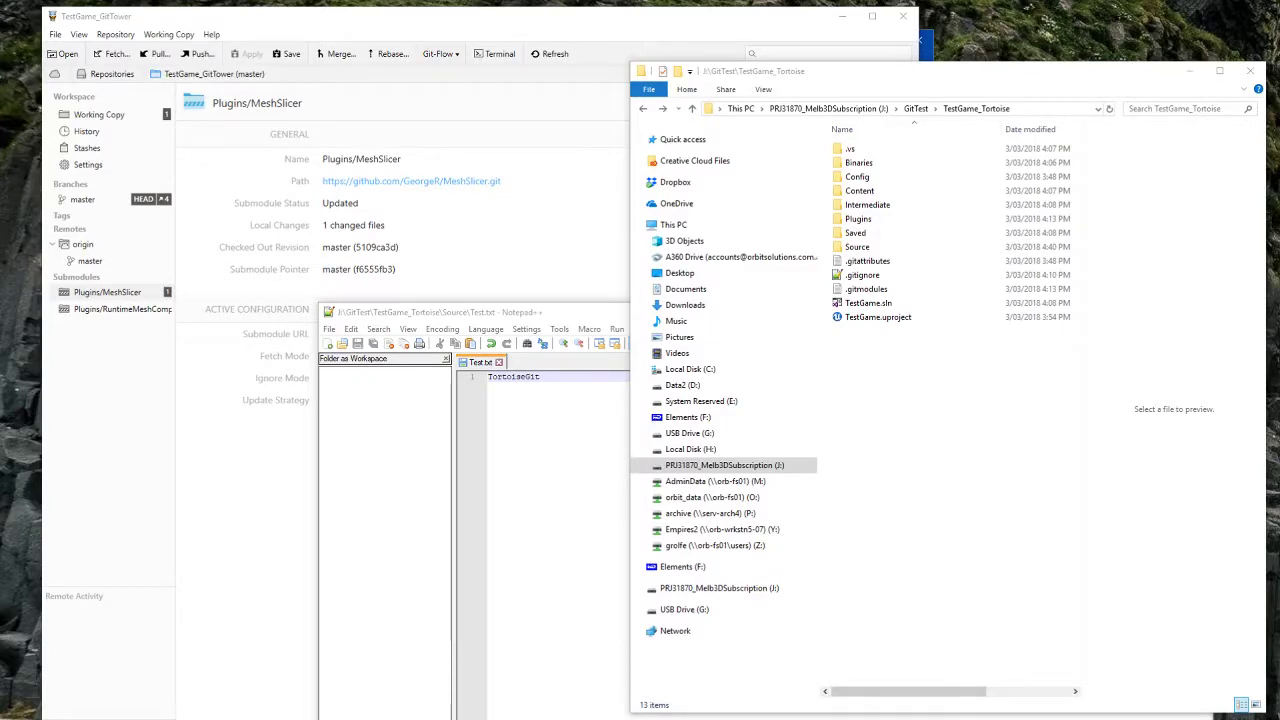
Step: Open the TestGame repository's Source folder on GitHub
left_click_drag(1279, 190, 495, 278)
double_click(857, 247)
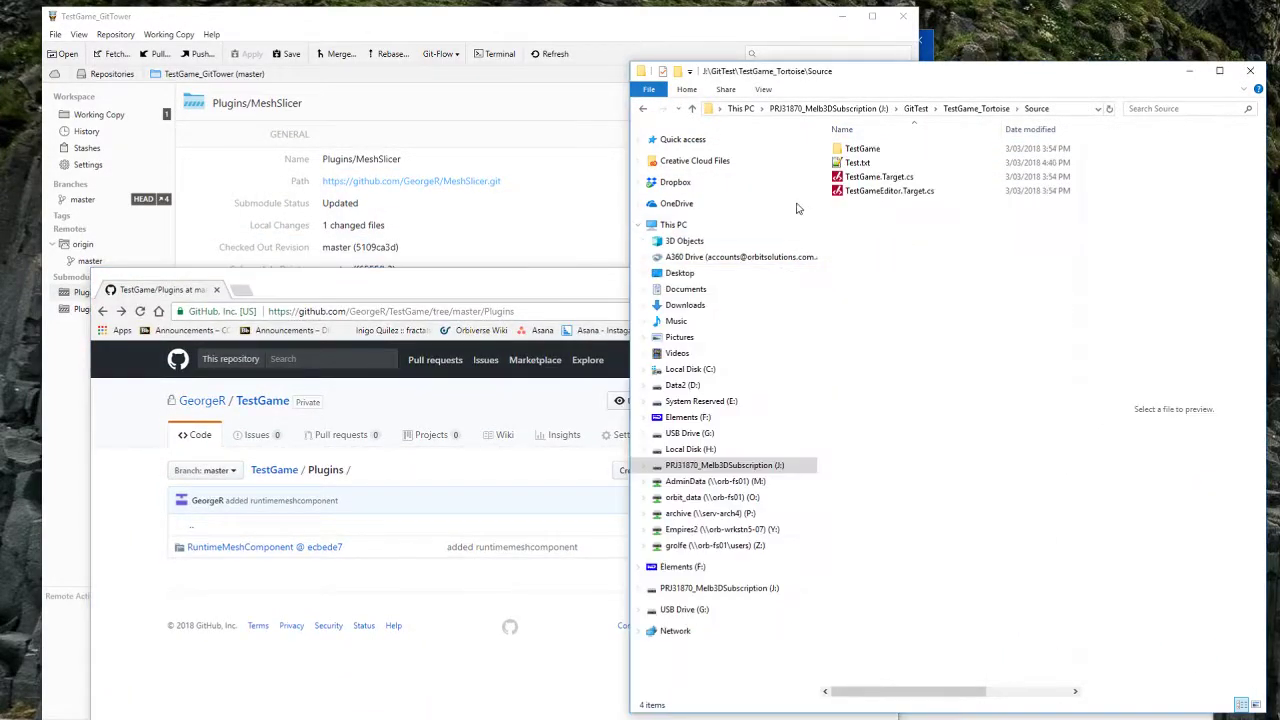
left_click(272, 469)
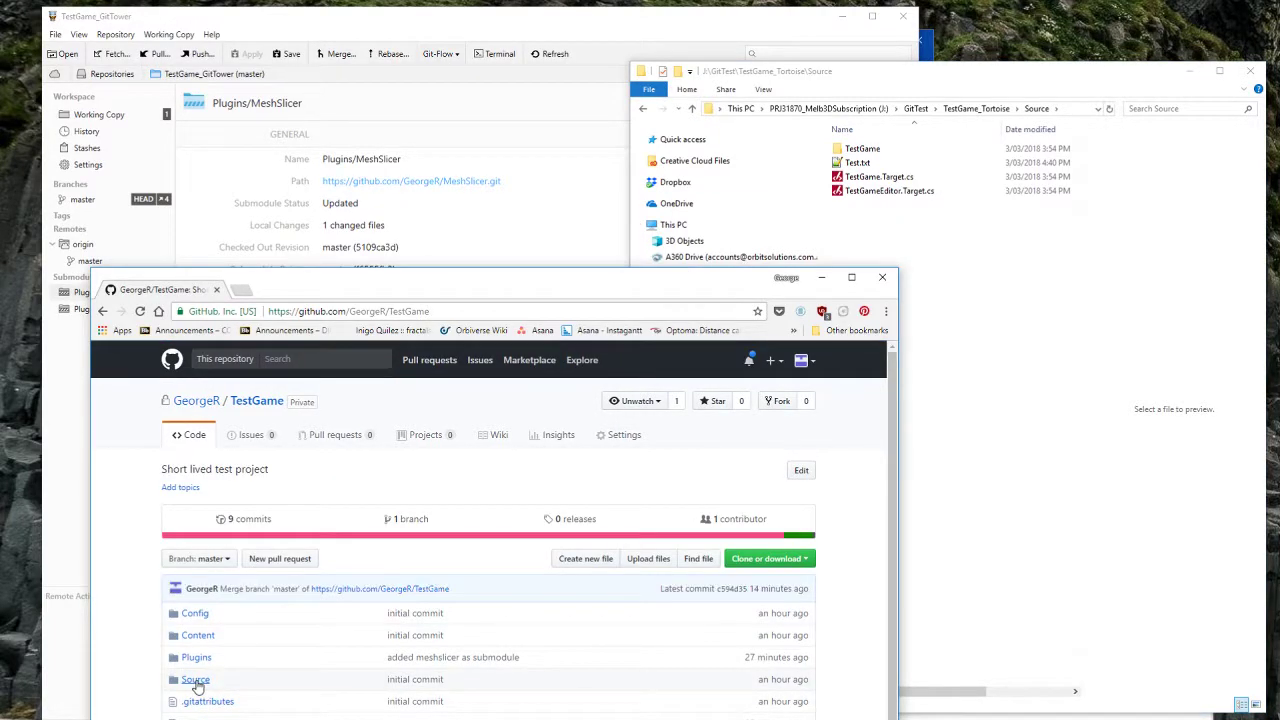
left_click(200, 680)
left_click_drag(509, 288, 461, 130)
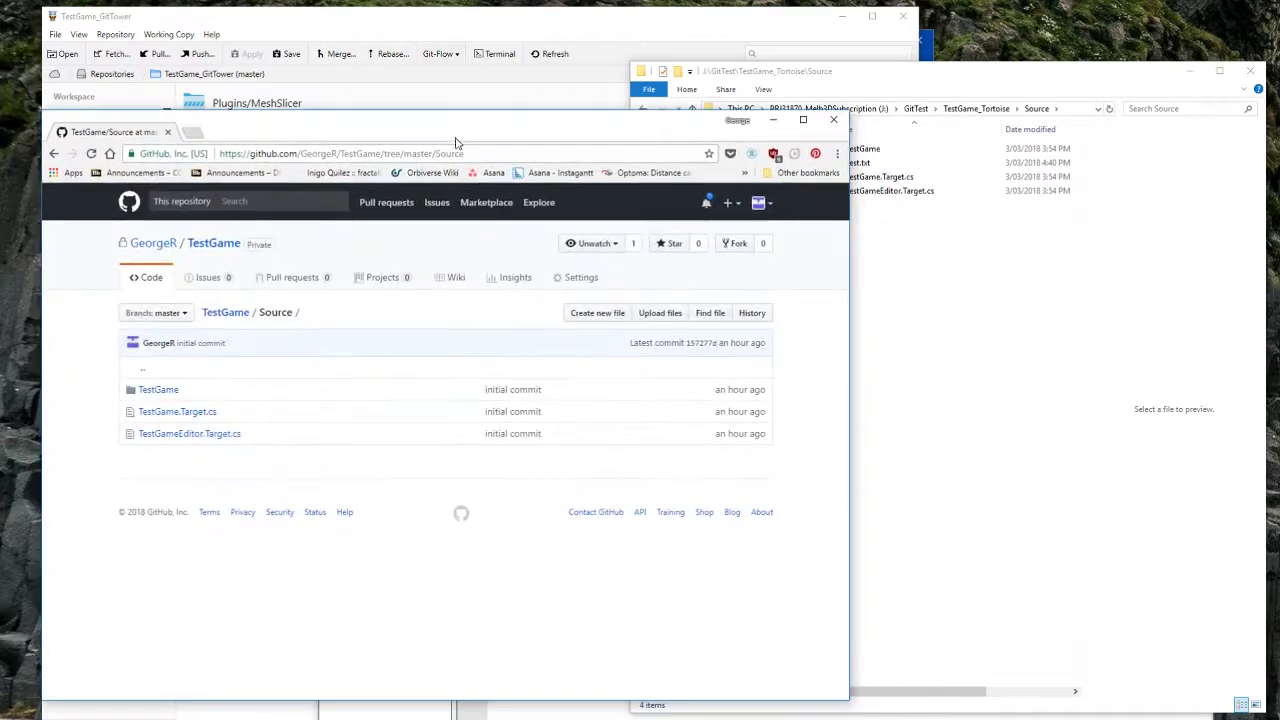
Step: Create Source/Test.txt containing 'GitHub' and commit it to master, then minimize the browser
left_click(592, 314)
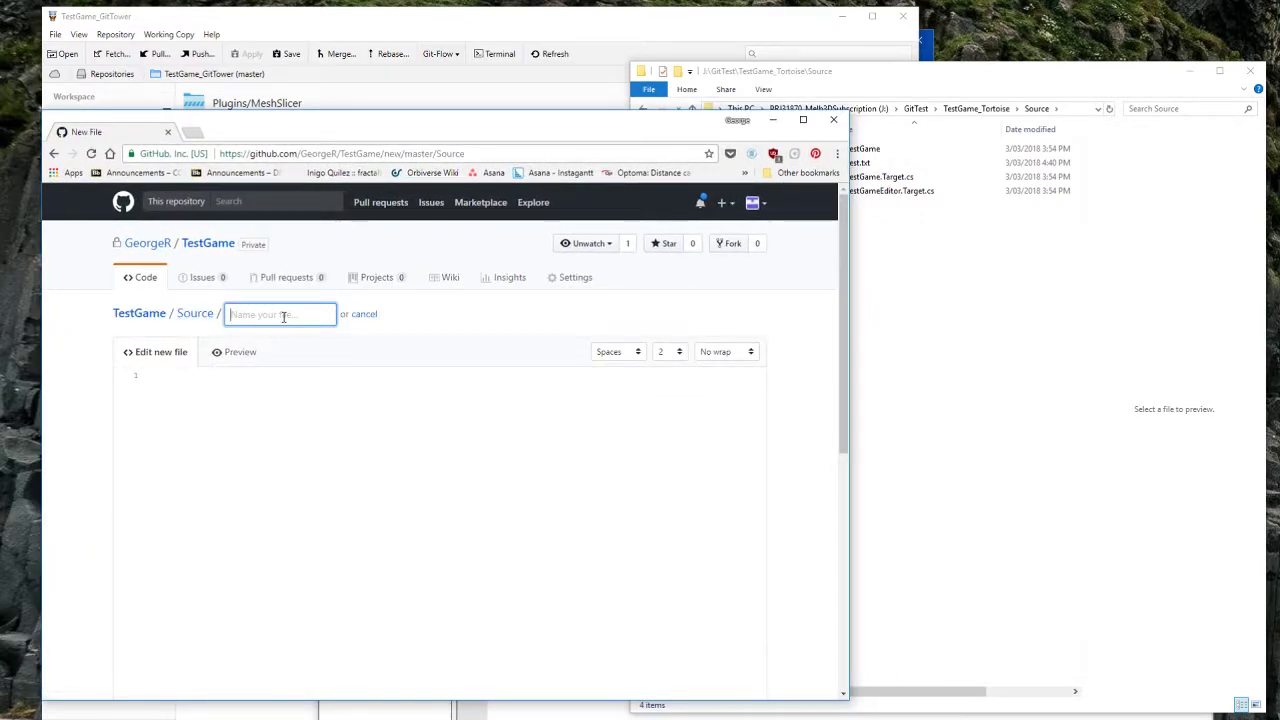
left_click(968, 92)
left_click(270, 314)
type("Test.txt")
left_click(312, 420)
type("GitHu")
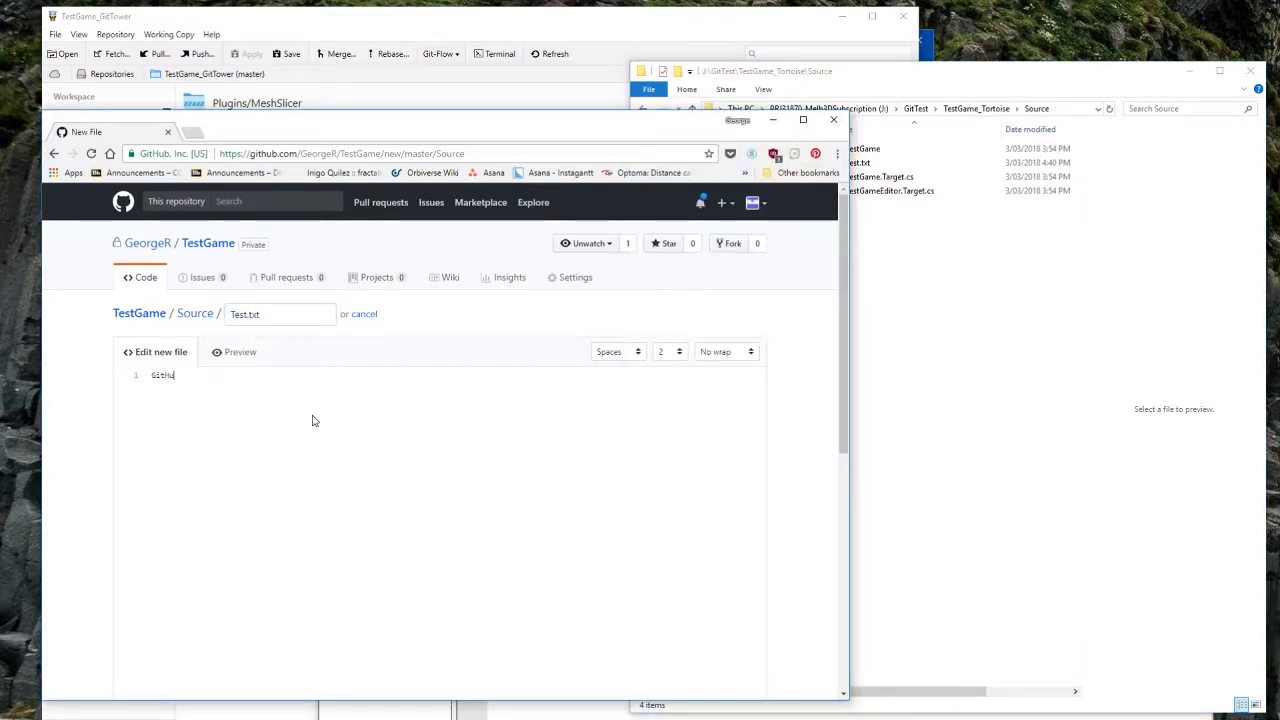
type("b")
scroll(503, 516, "down", 5)
scroll(300, 566, "down", 2)
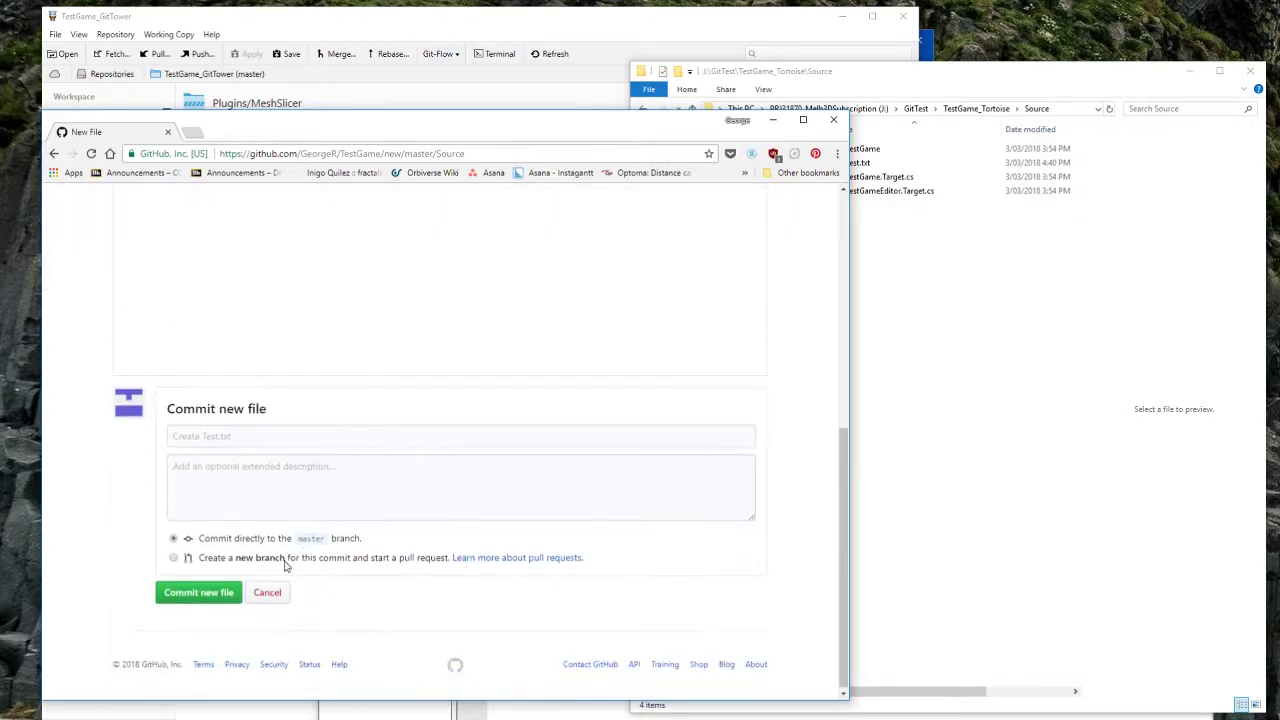
left_click(199, 592)
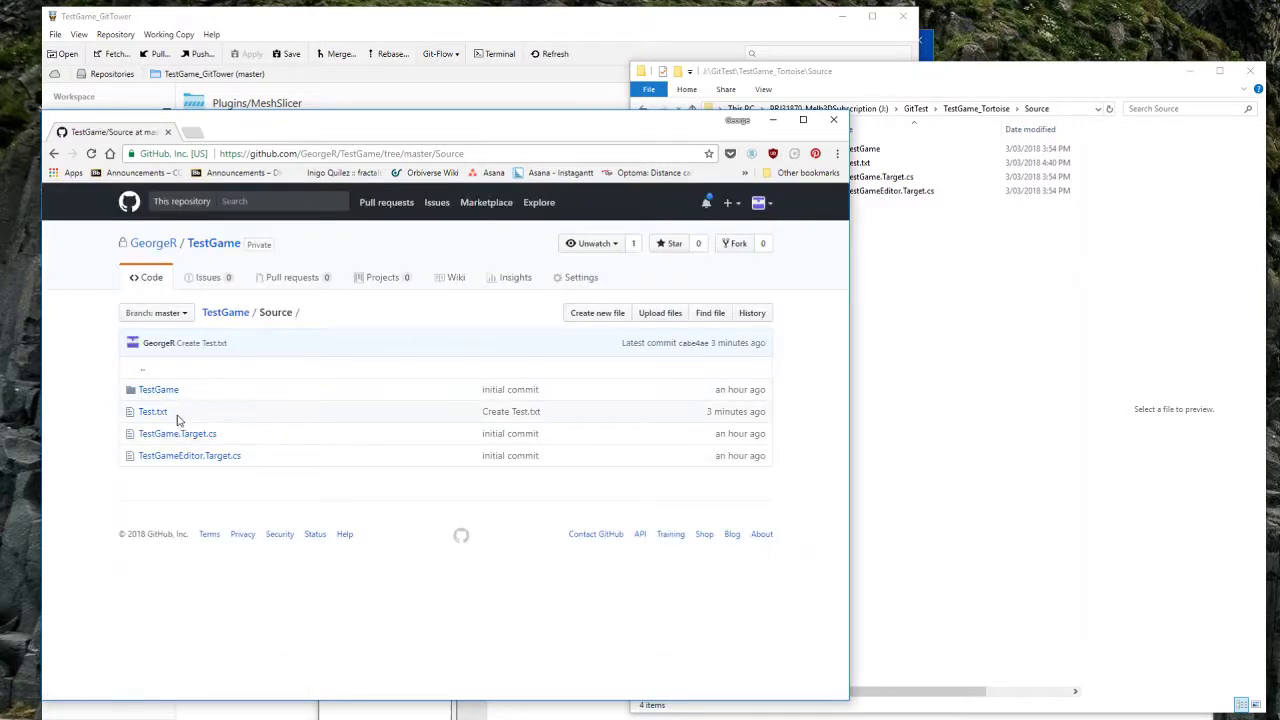
left_click(773, 120)
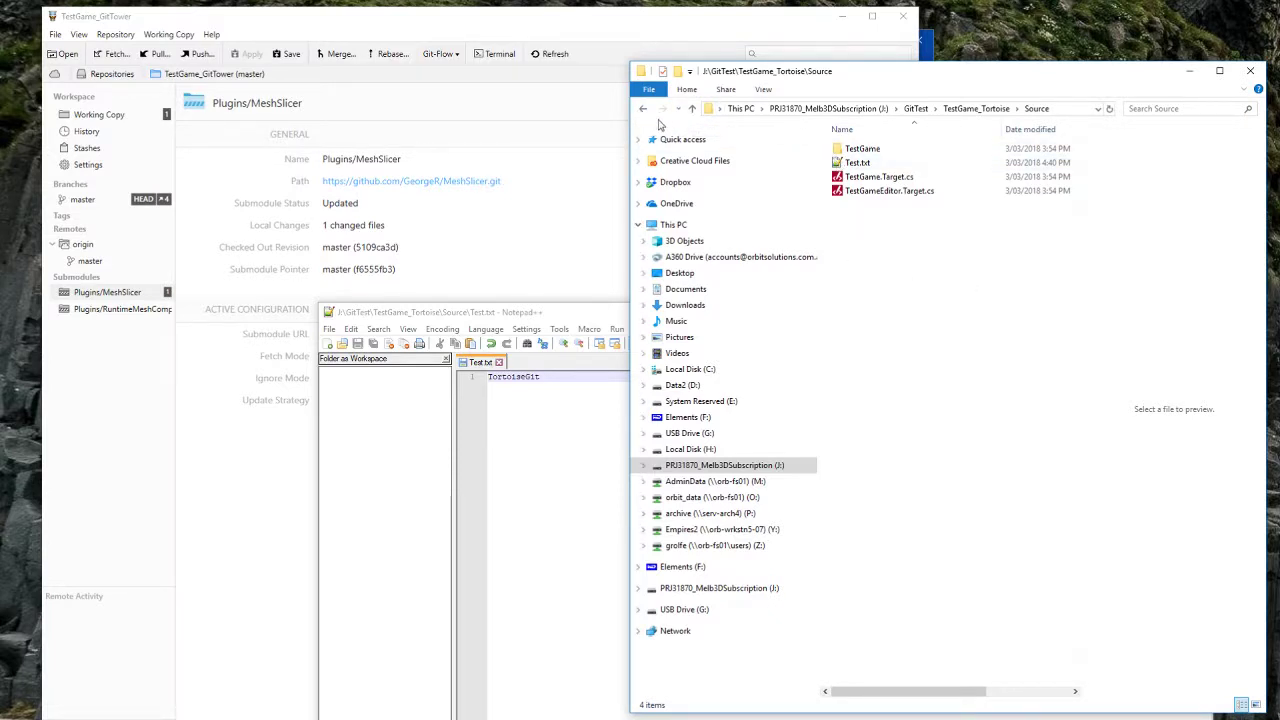
Step: Commit Source/Test.txt with message 'added test file' and Commit & Push; the push is rejected
right_click(903, 258)
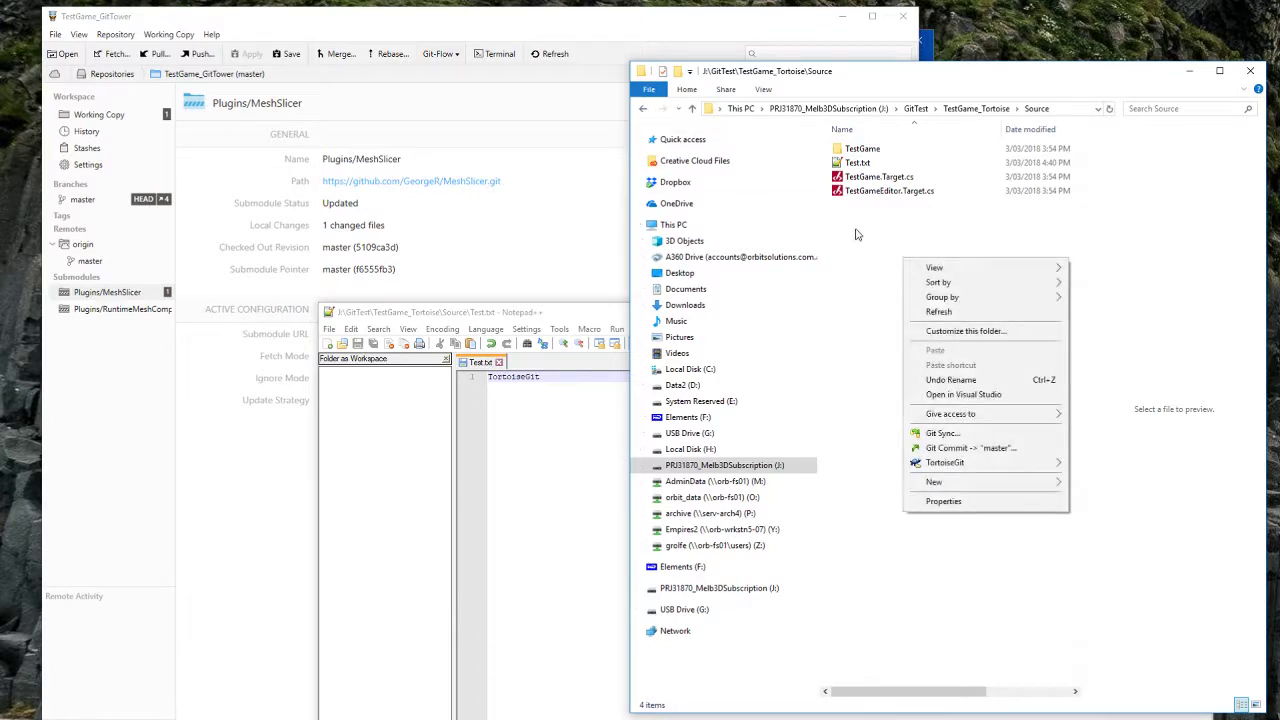
left_click(970, 448)
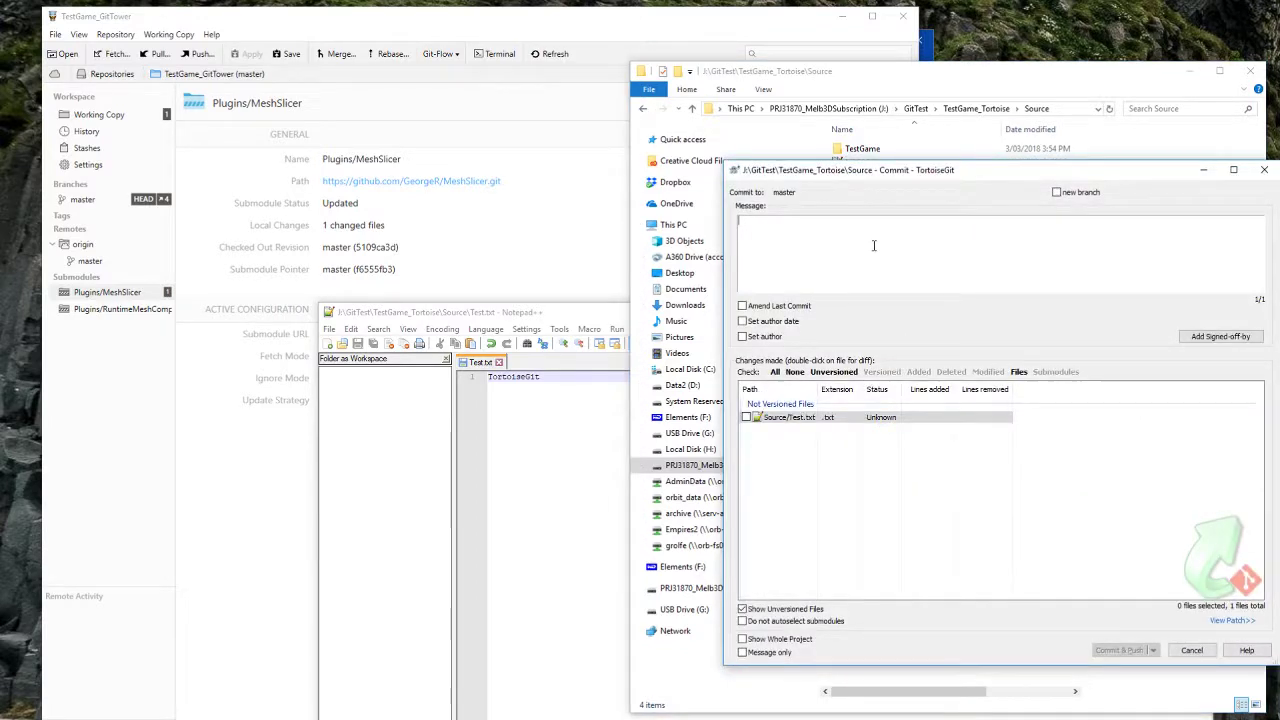
type("added tost file")
left_click(746, 417)
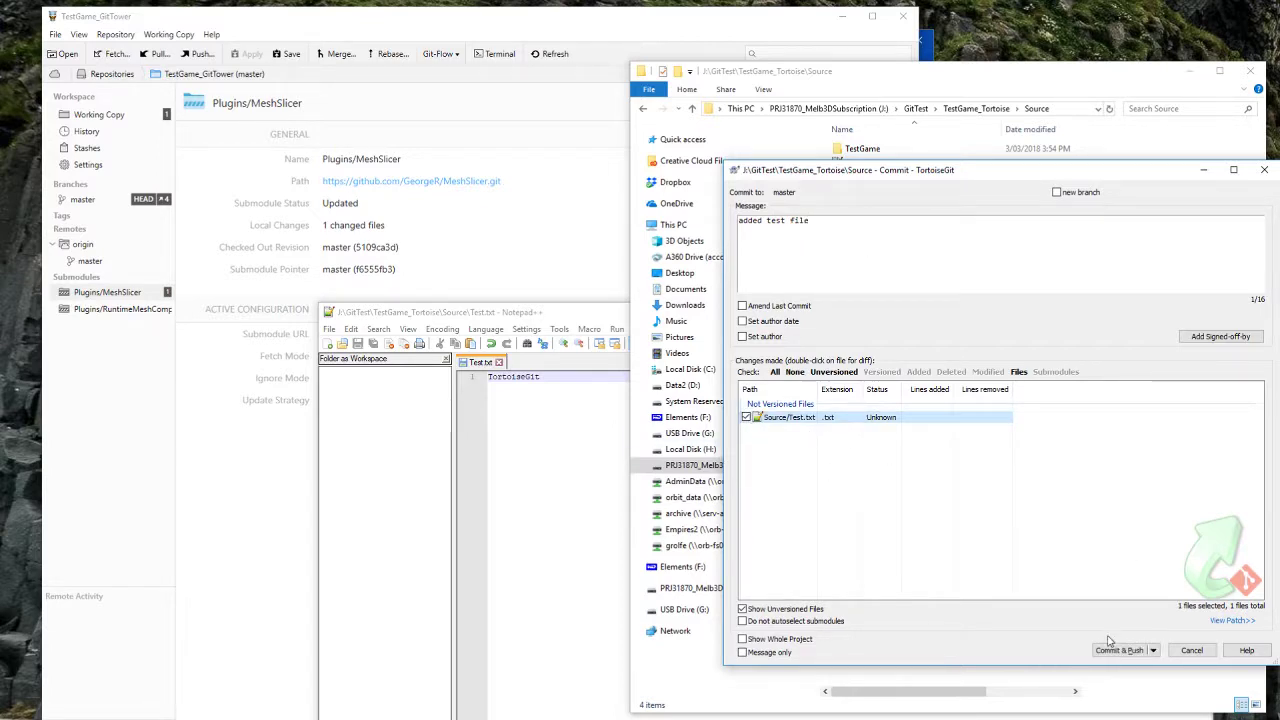
left_click(1120, 650)
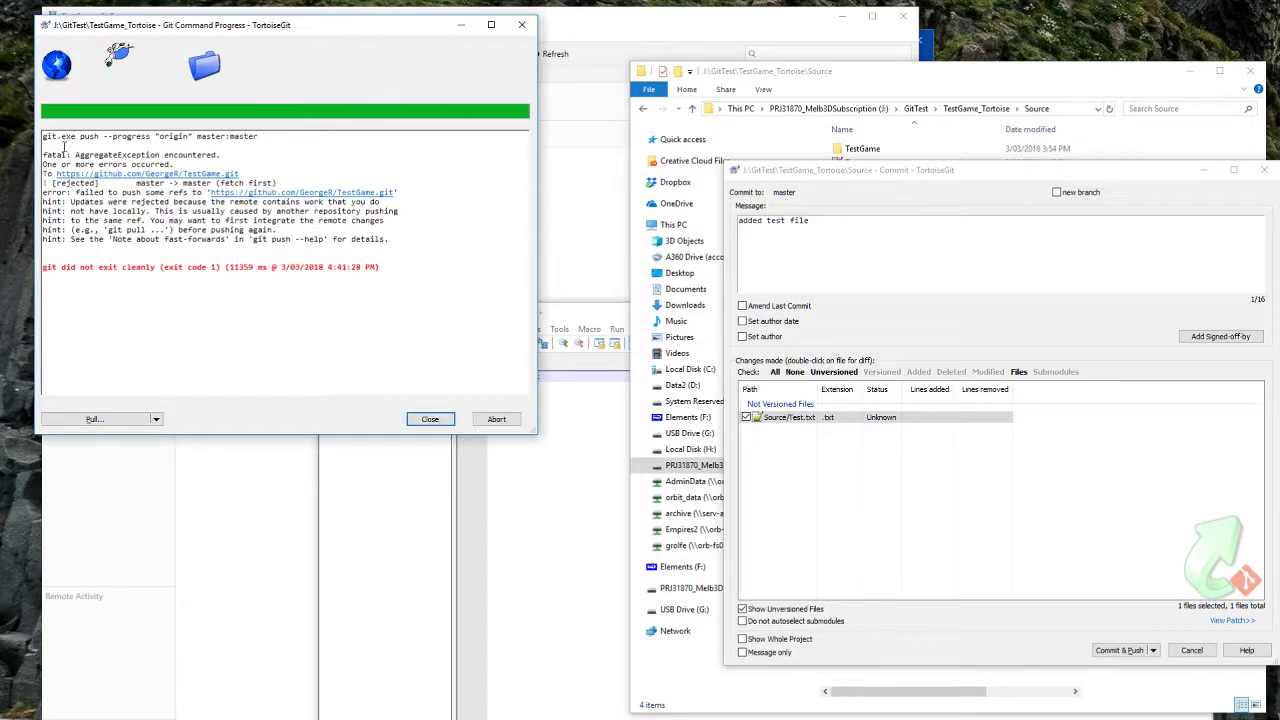
Step: Pull master from origin, hit the Source/Test.txt add/add conflict, and open the Resolve list
left_click(100, 420)
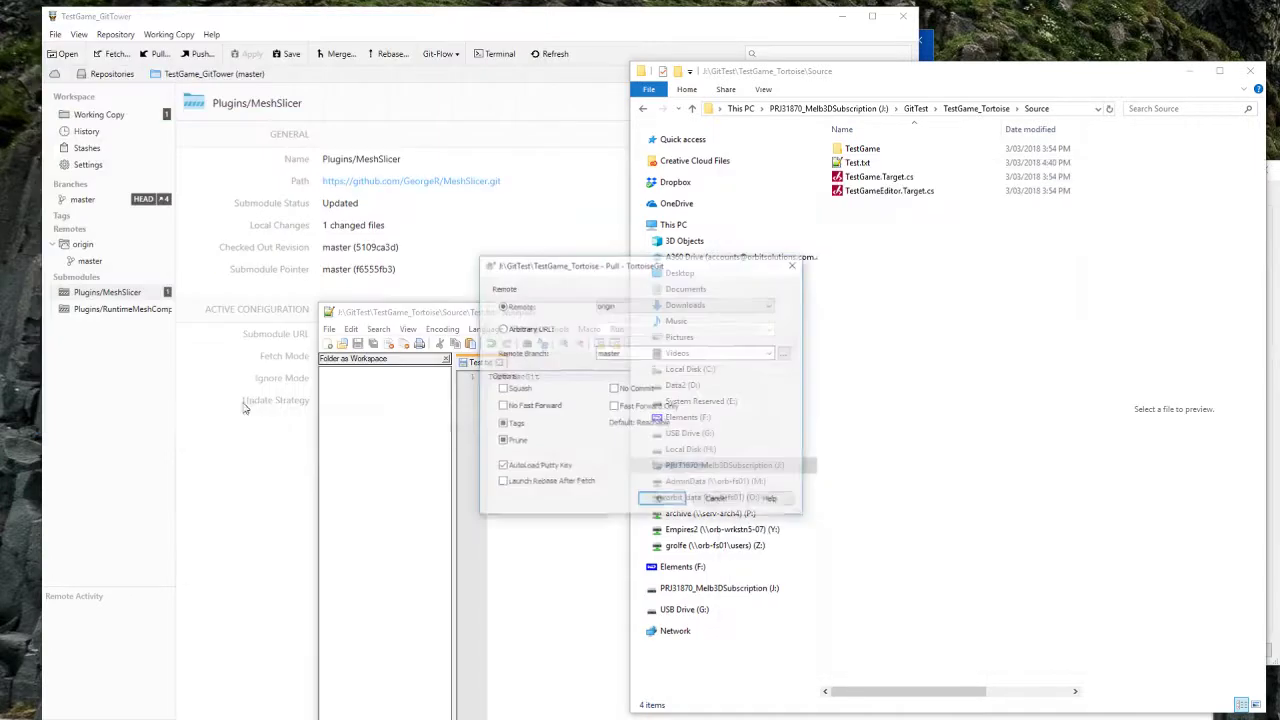
left_click(664, 501)
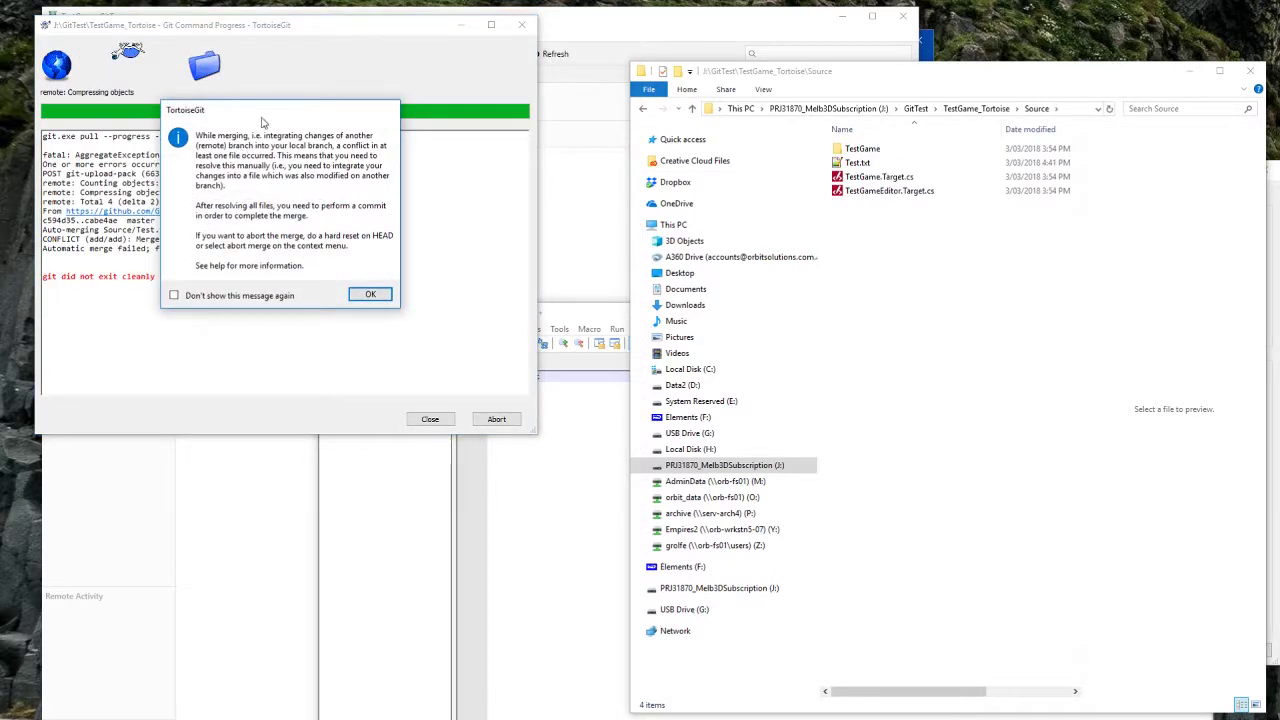
left_click_drag(260, 117, 463, 188)
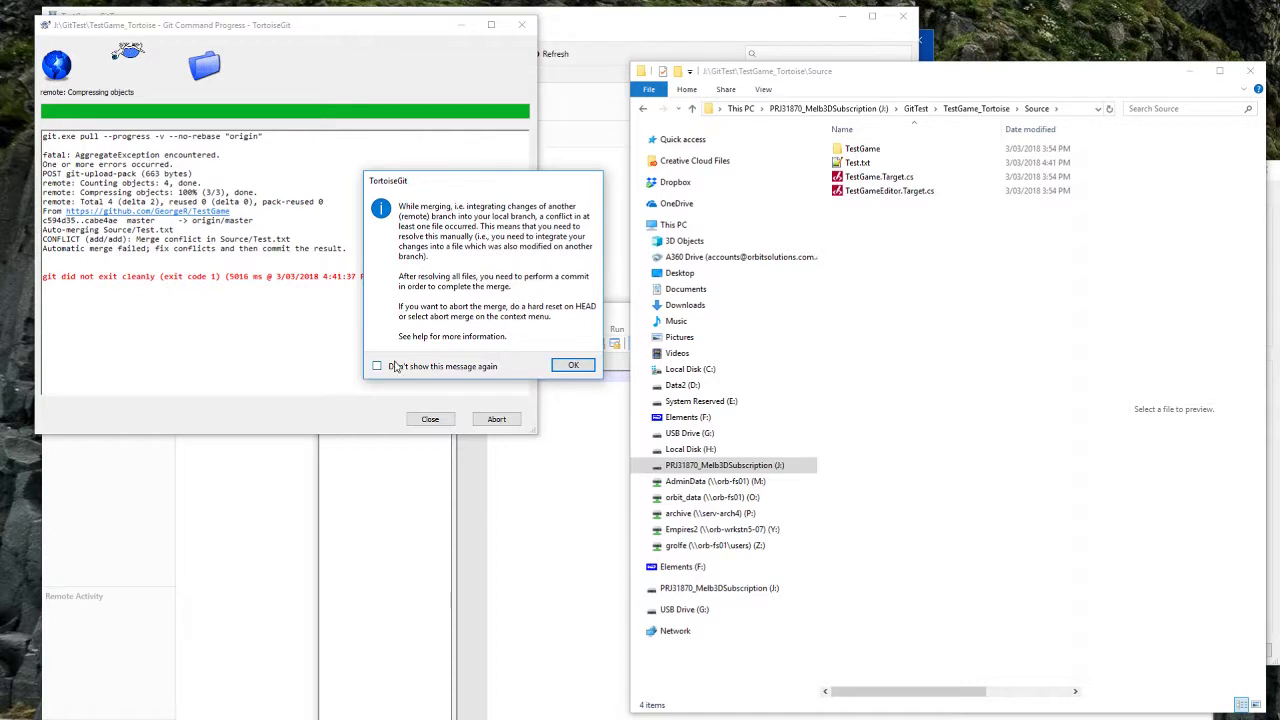
left_click(573, 365)
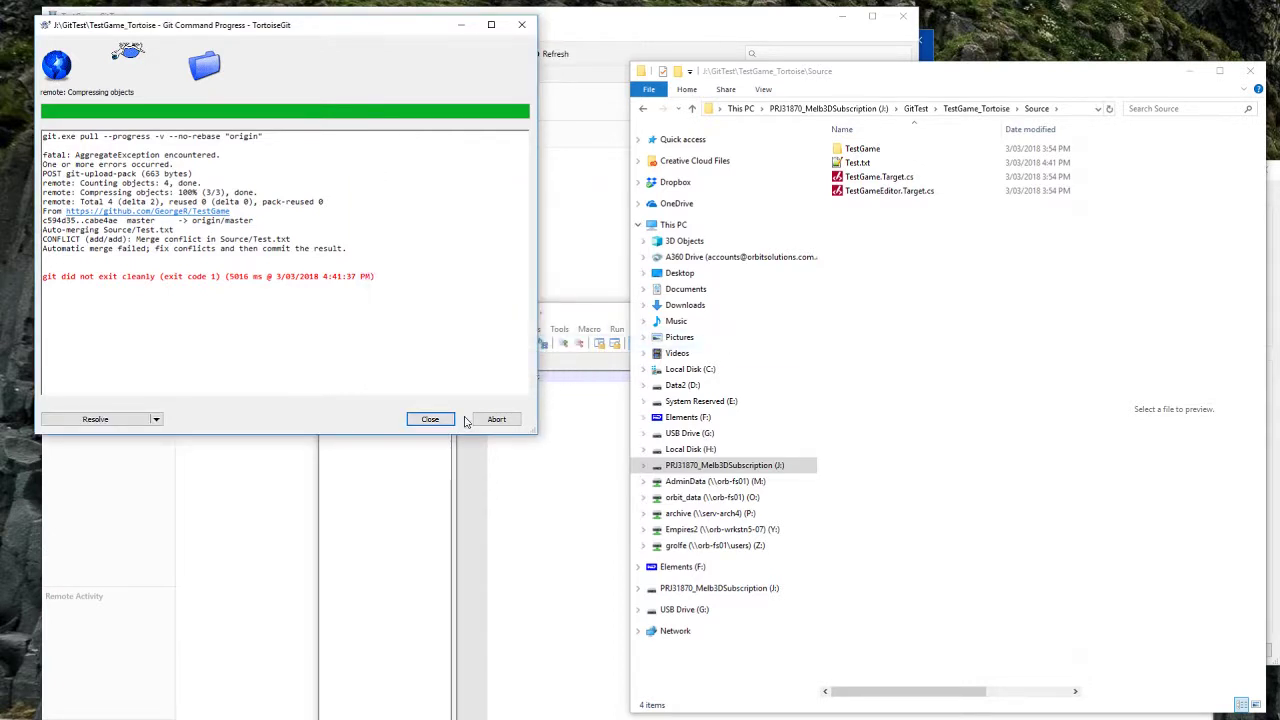
left_click(73, 424)
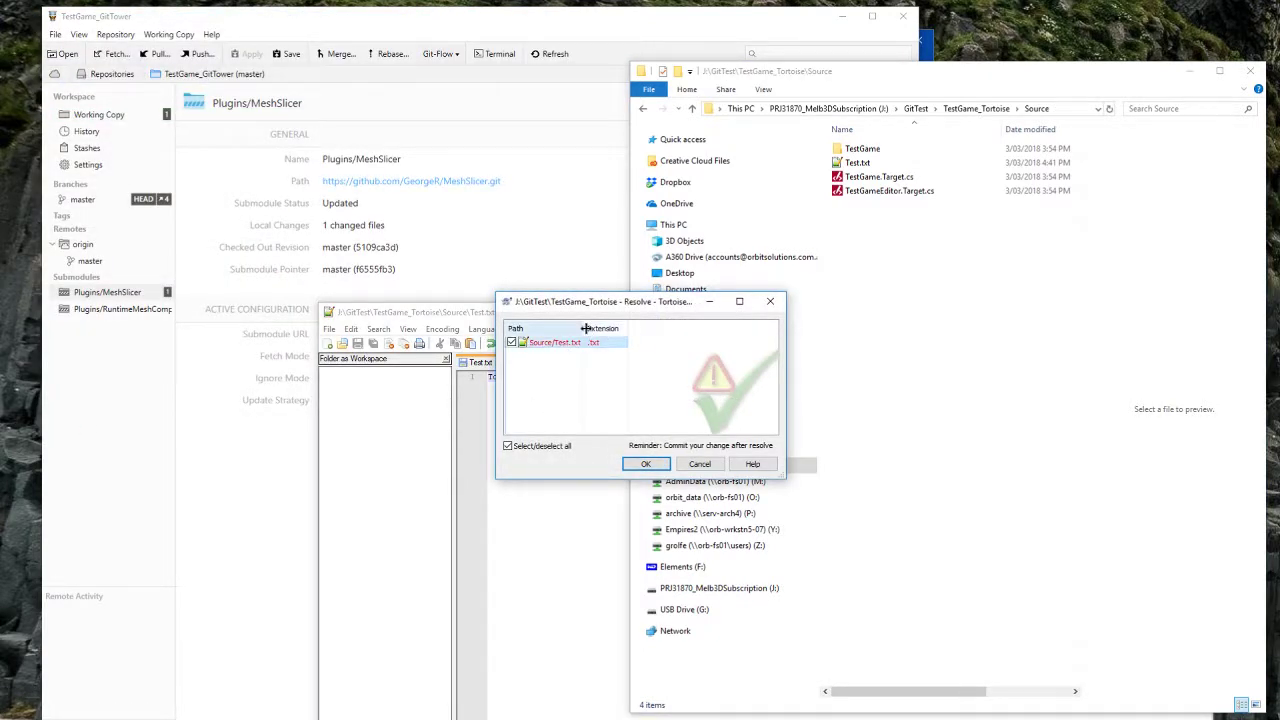
left_click_drag(585, 330, 640, 330)
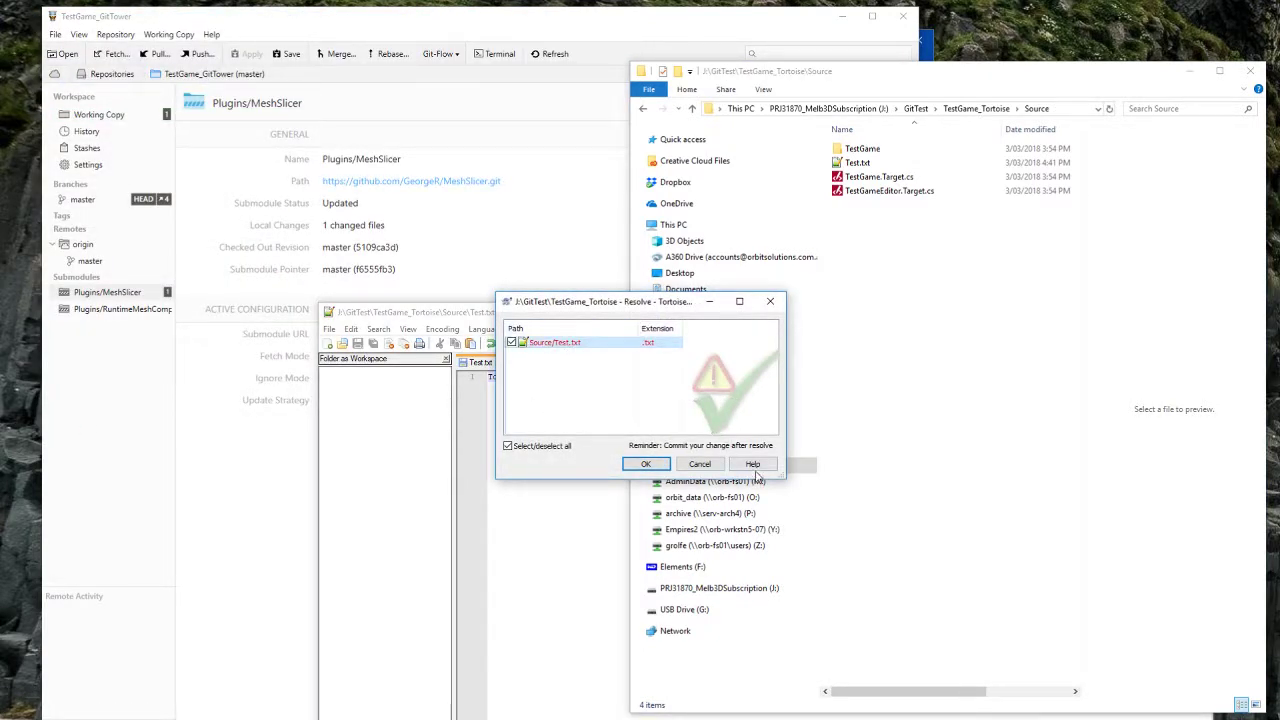
right_click(562, 344)
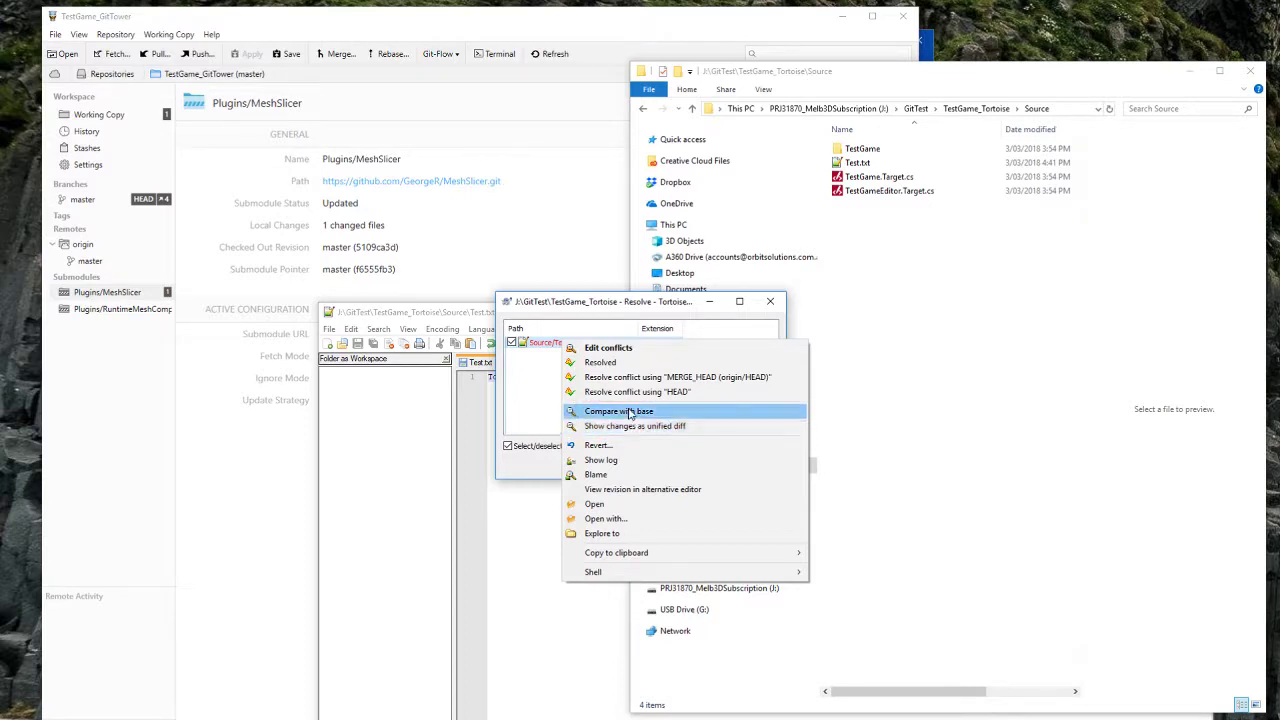
left_click(608, 460)
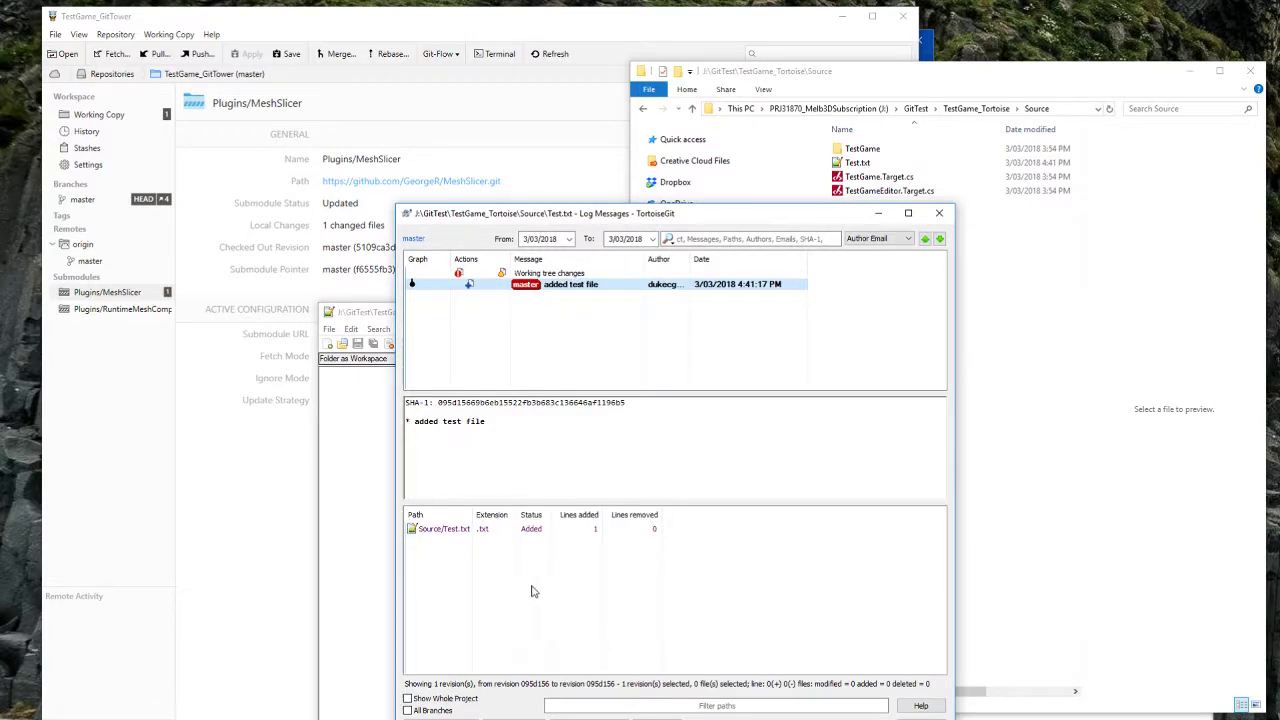
left_click(440, 529)
left_click(940, 216)
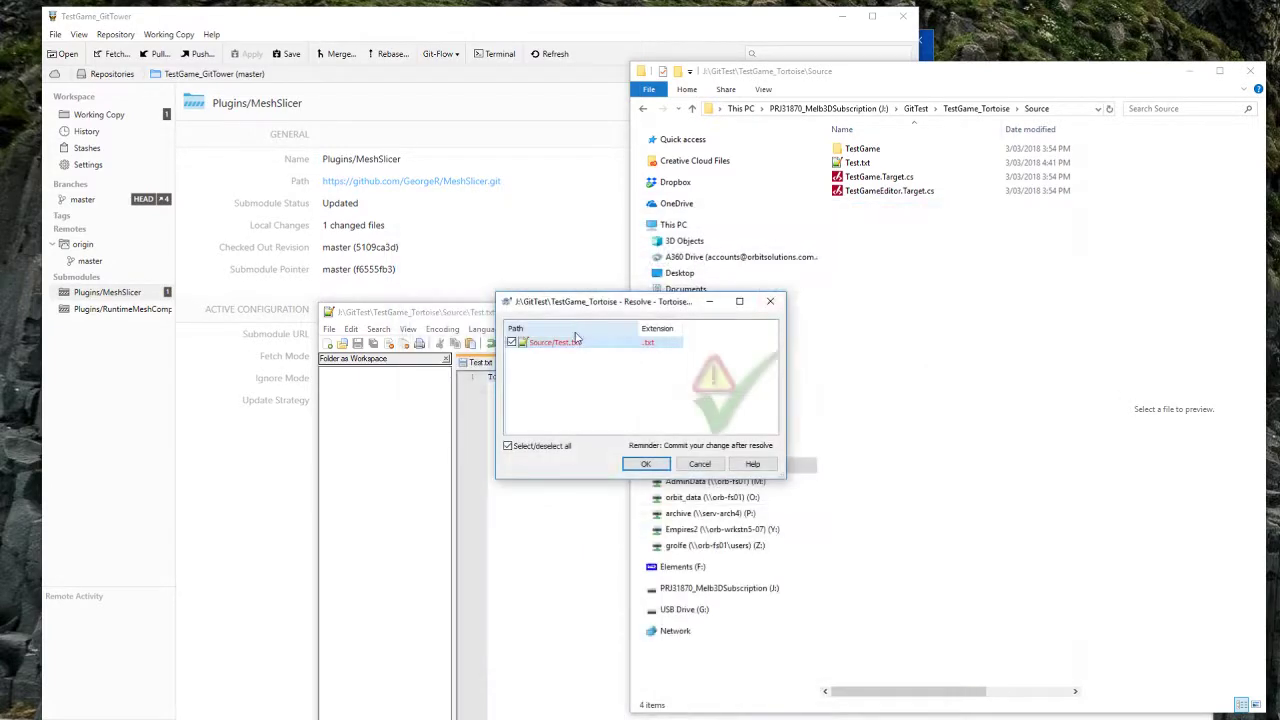
right_click(580, 343)
left_click(628, 418)
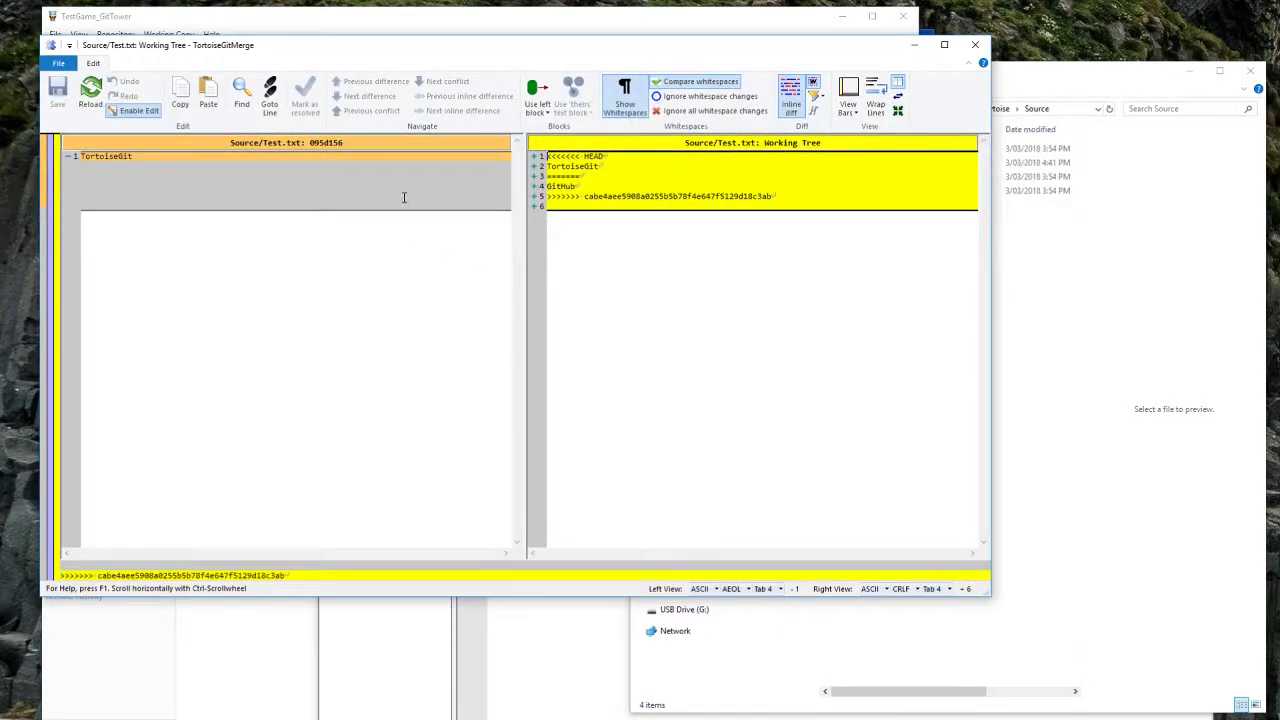
left_click(762, 196)
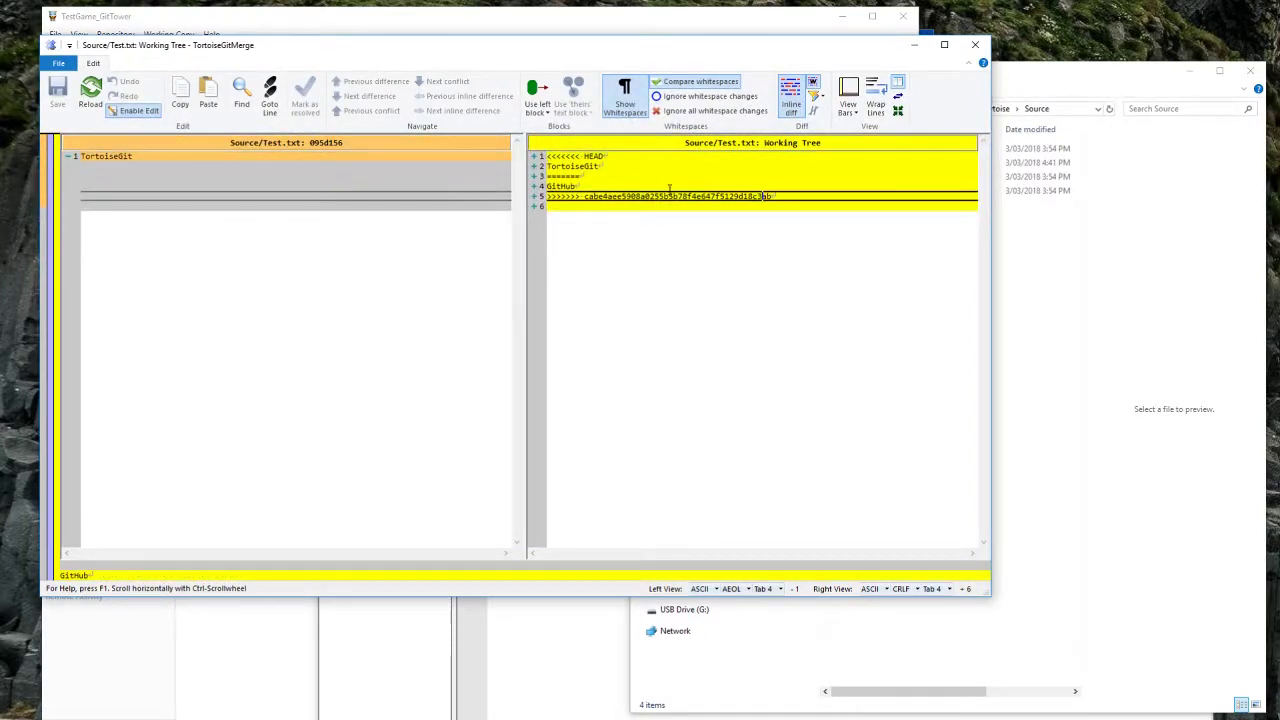
left_click(620, 186)
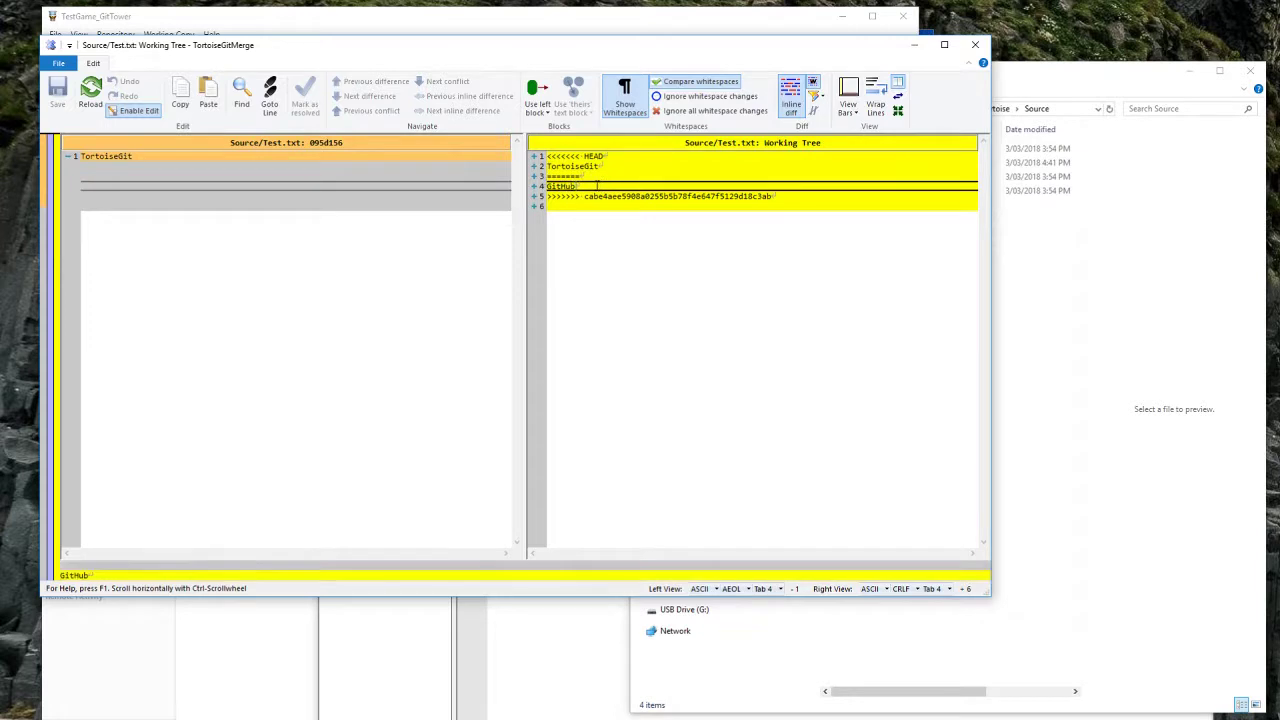
left_click(594, 196)
left_click(592, 187)
left_click(589, 167)
left_click(581, 196)
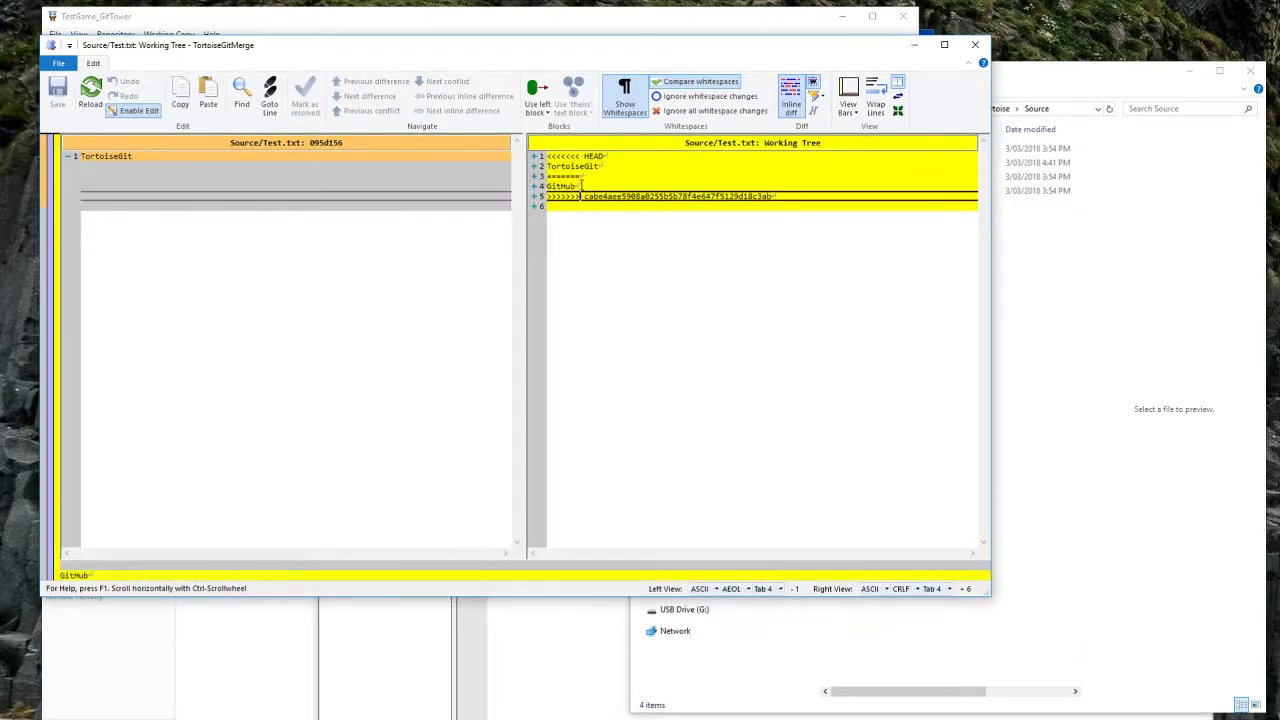
left_click(579, 186)
left_click(575, 167)
left_click(577, 197)
left_click(578, 187)
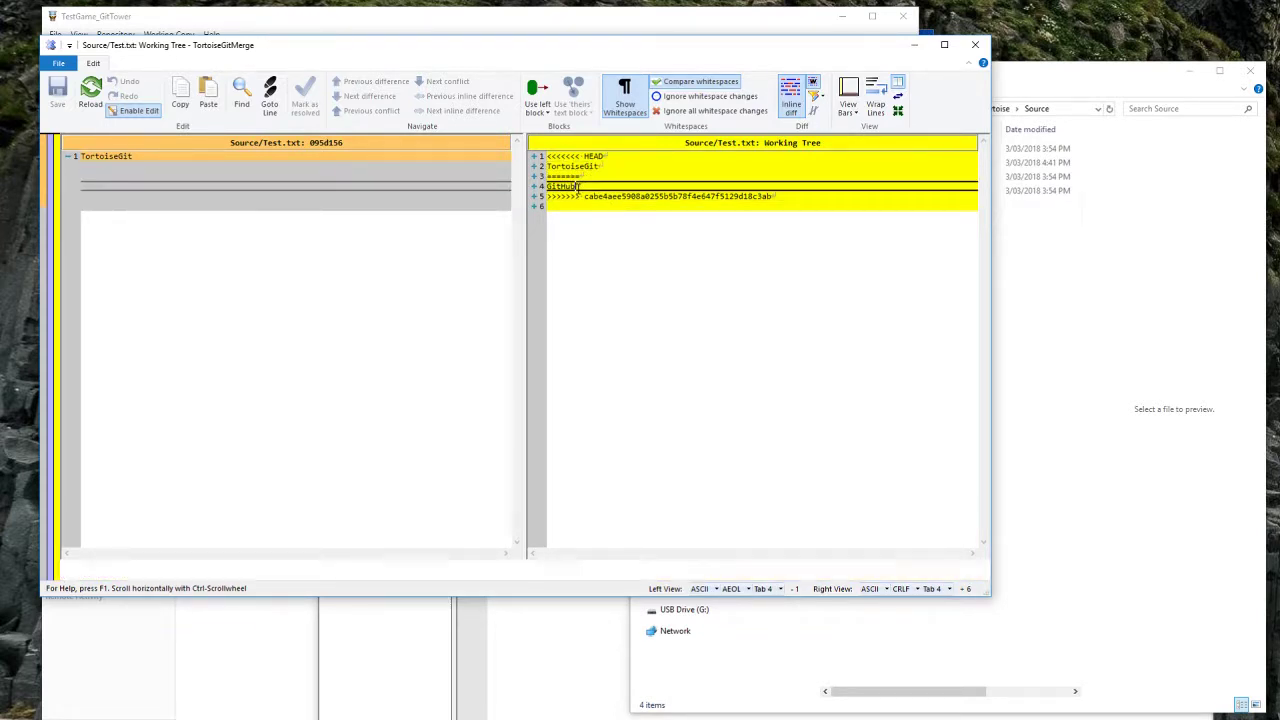
left_click(576, 167)
left_click(578, 187)
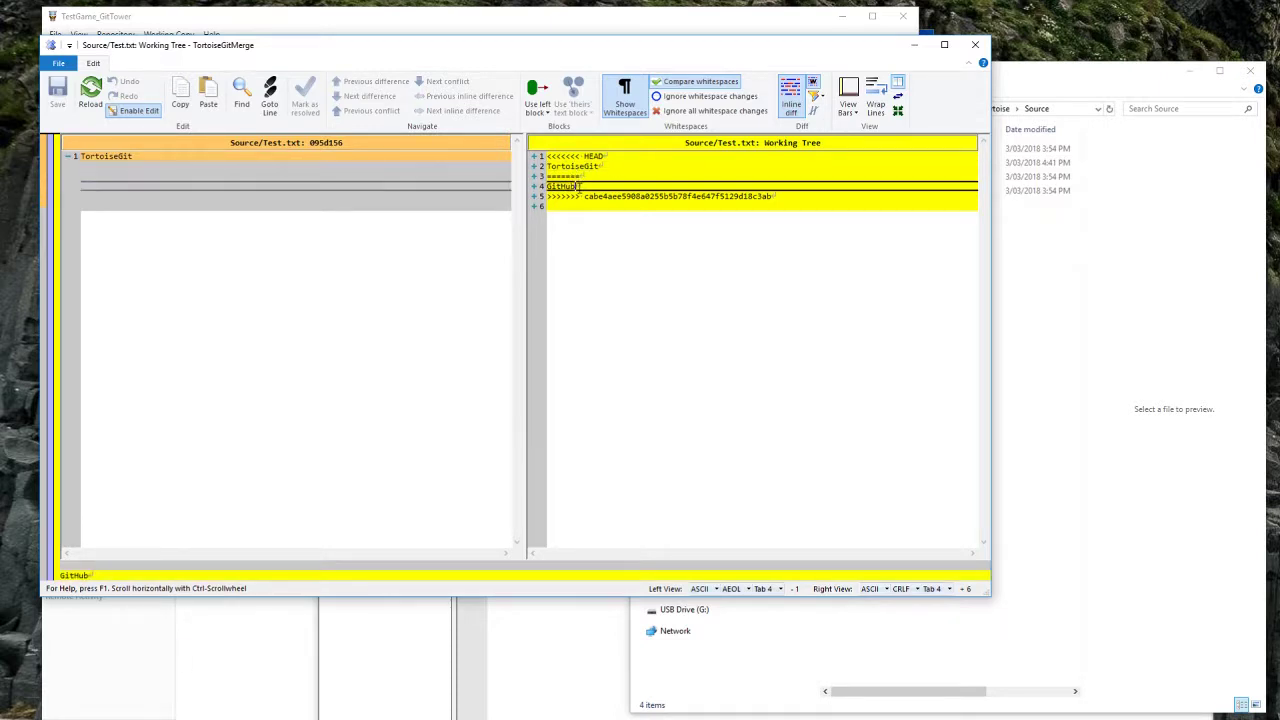
left_click(133, 156)
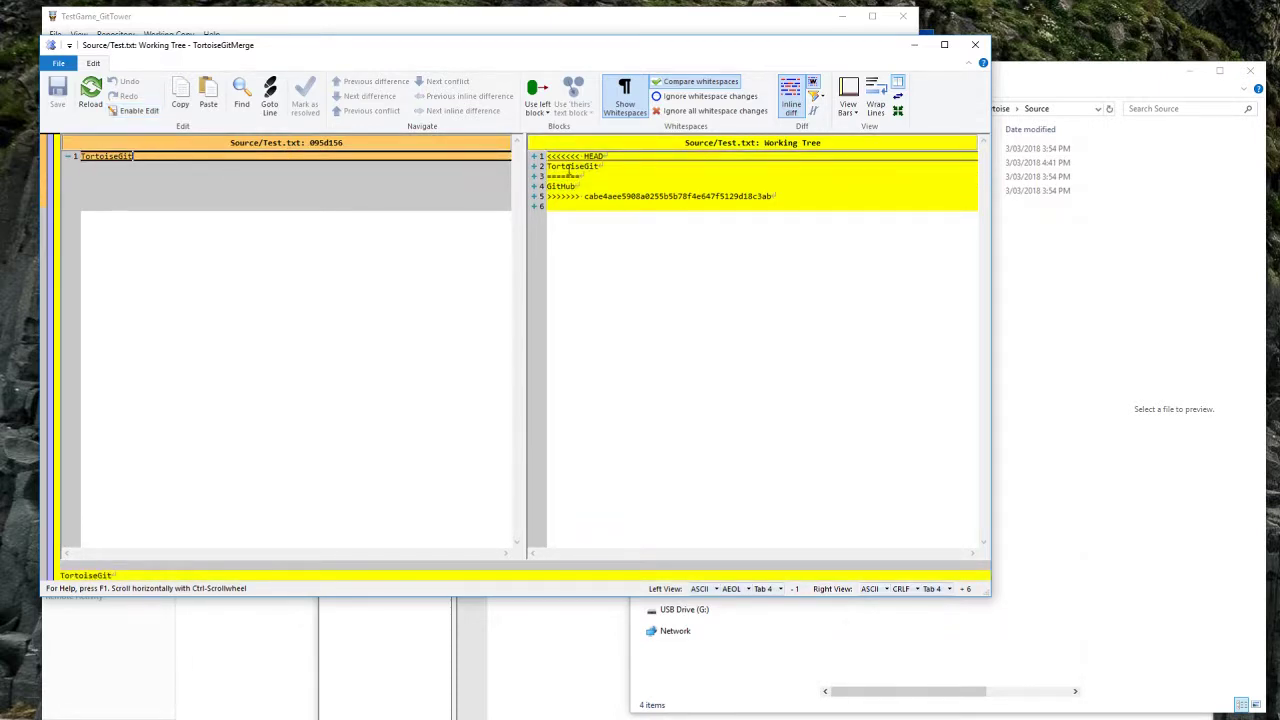
left_click(572, 186)
left_click(975, 44)
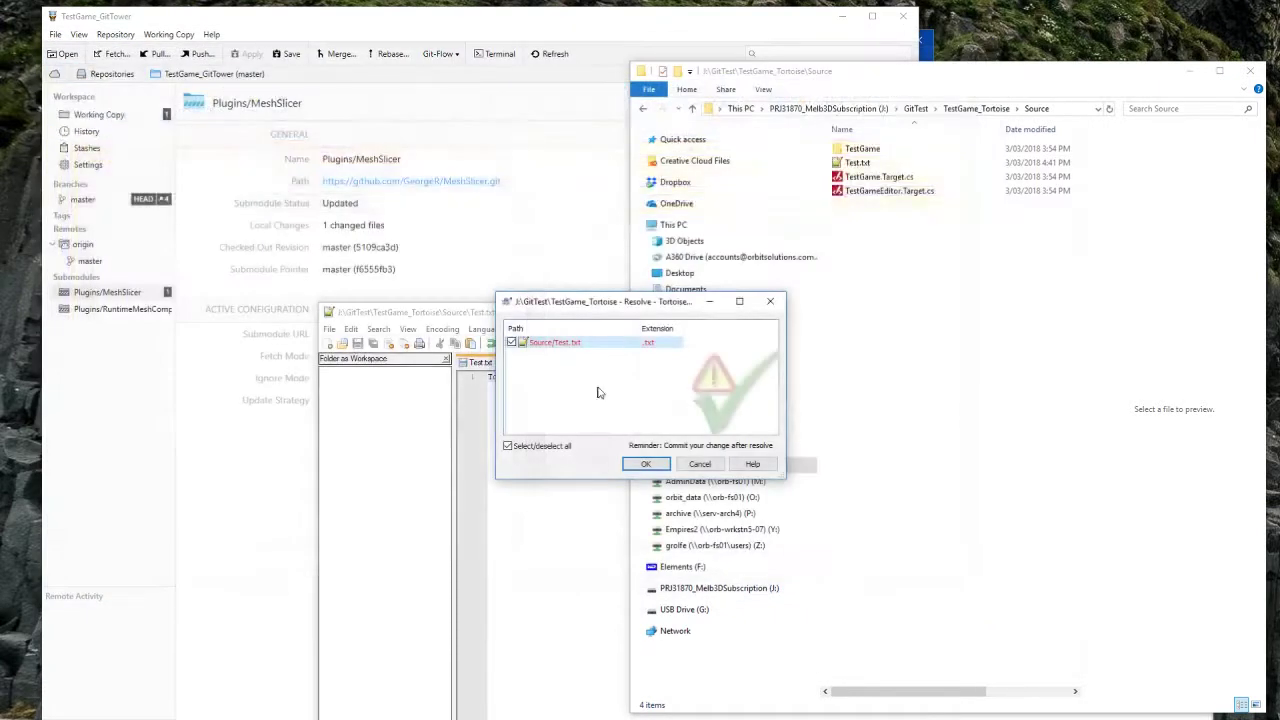
Step: Resolve Source/Test.txt using 'MERGE_HEAD (origin/HEAD)' and close the emptied Resolve list
right_click(558, 343)
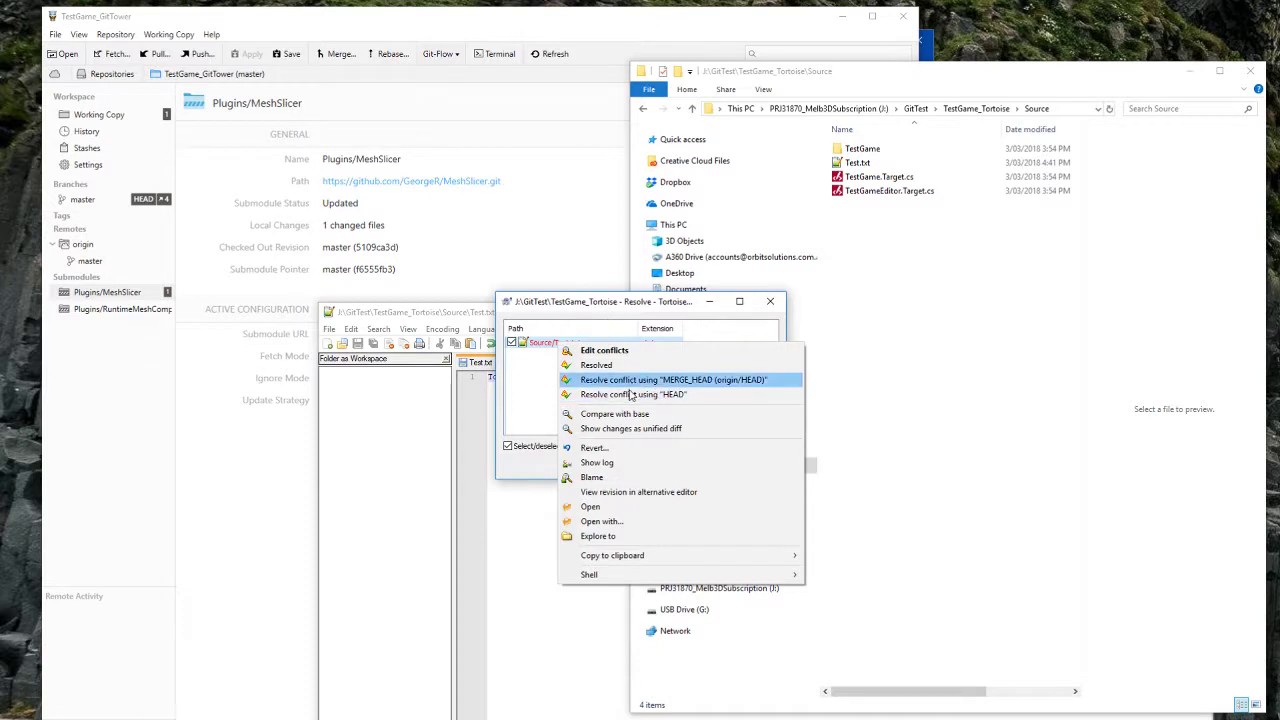
left_click_drag(620, 310, 618, 298)
right_click(558, 333)
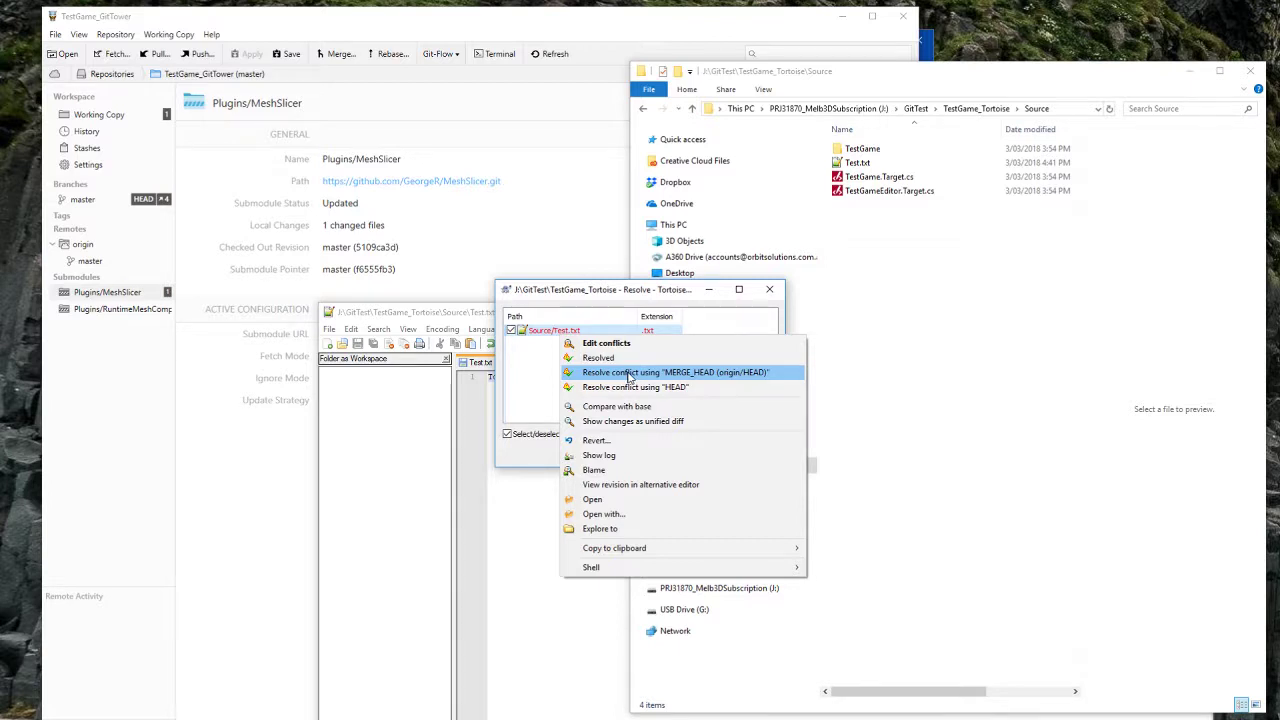
left_click(629, 373)
left_click(670, 410)
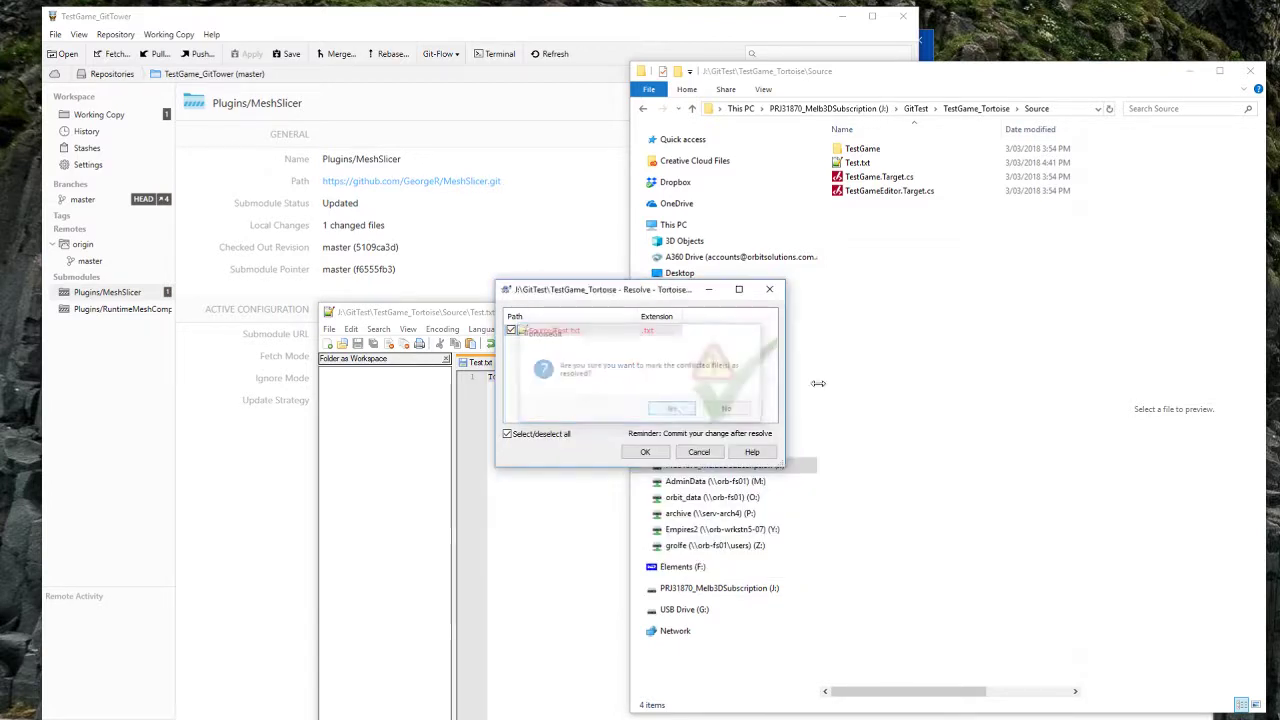
left_click(646, 452)
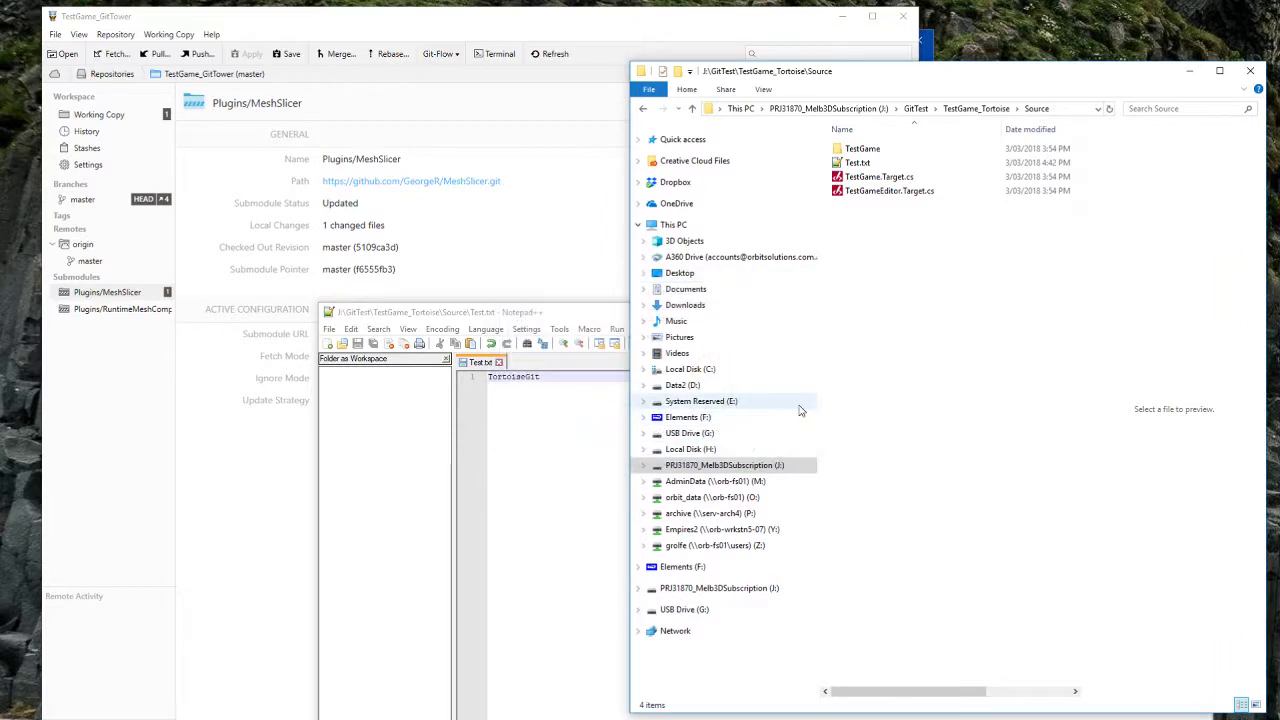
Step: Commit the resolved merge to master with Commit & Push, ignoring the conflict-hint warning
right_click(878, 226)
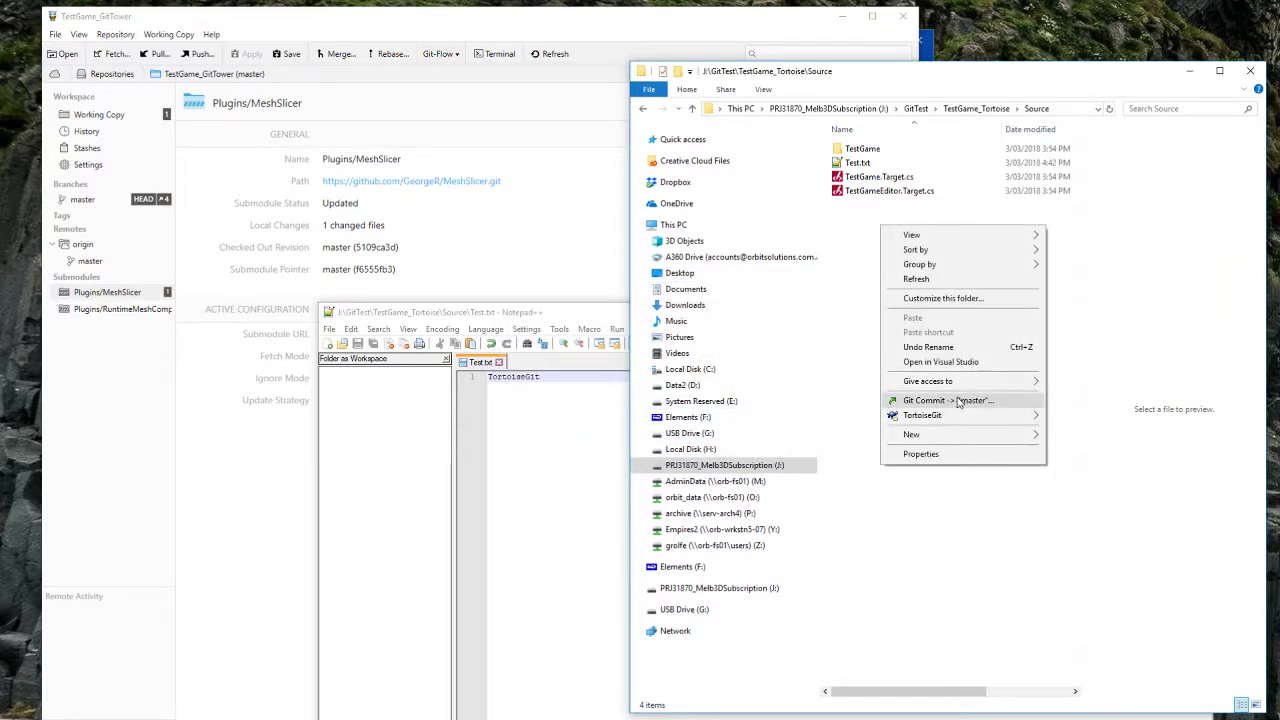
left_click(958, 401)
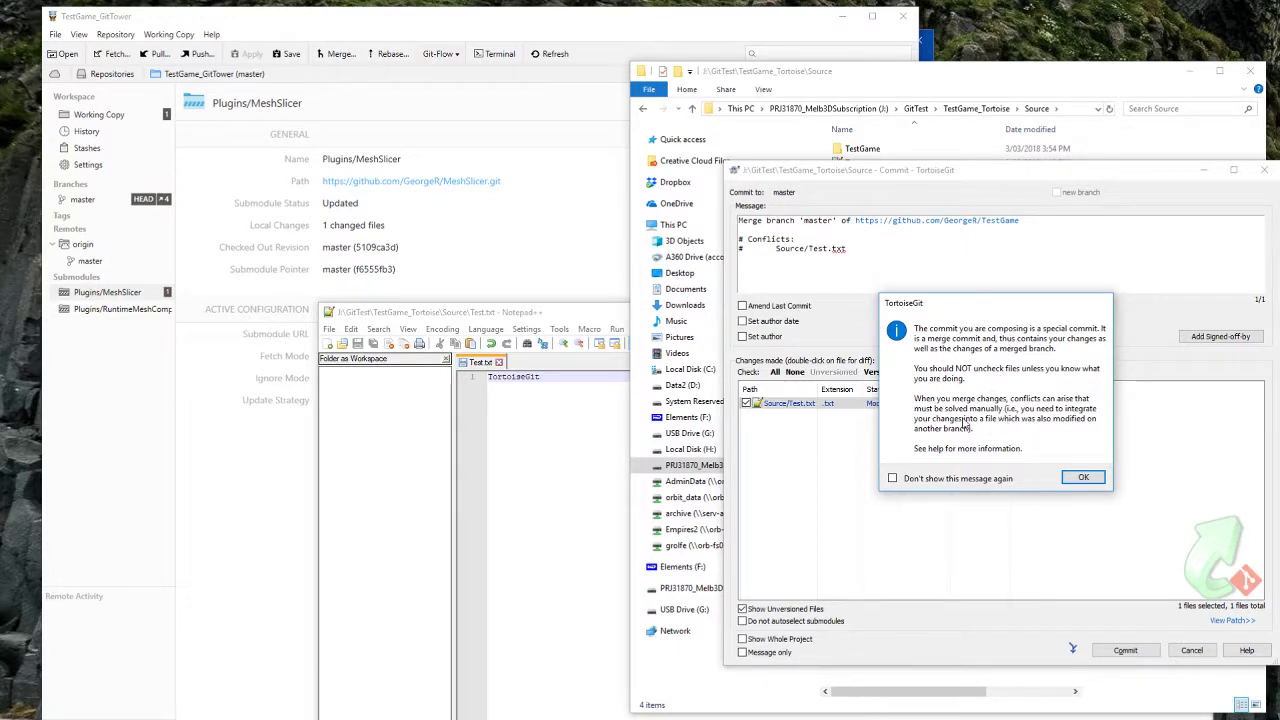
left_click(1080, 478)
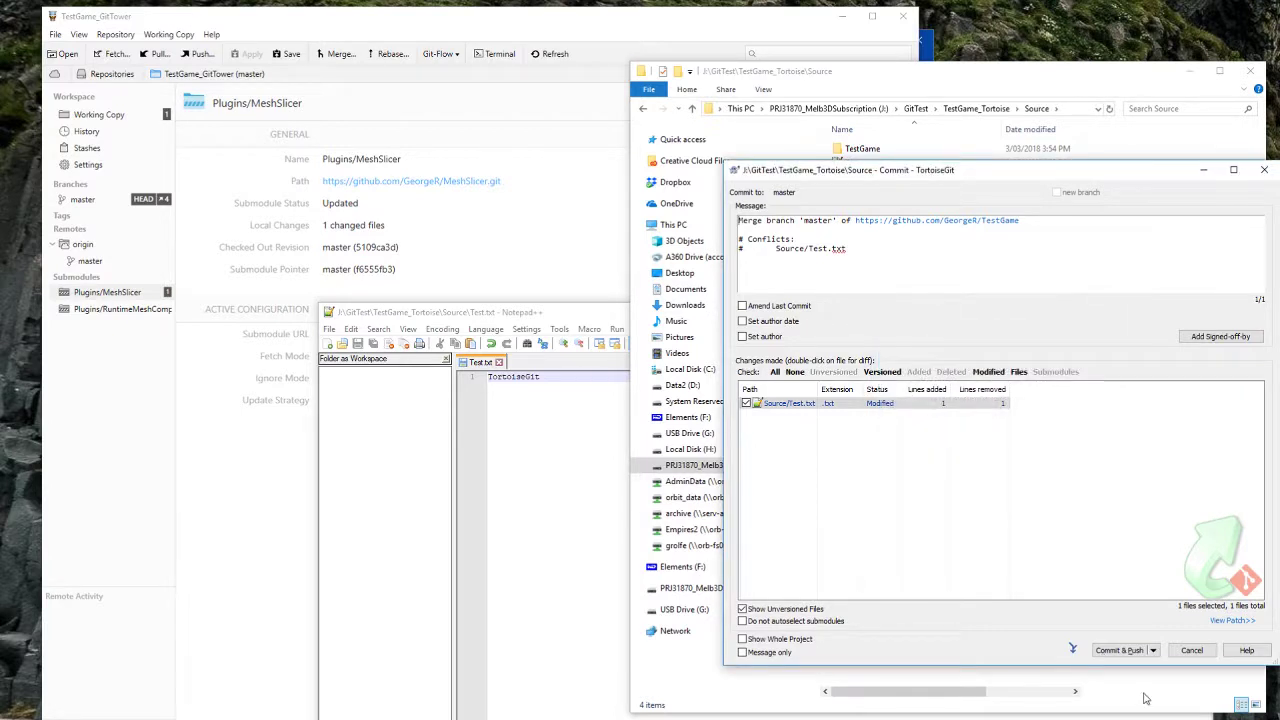
left_click(1118, 652)
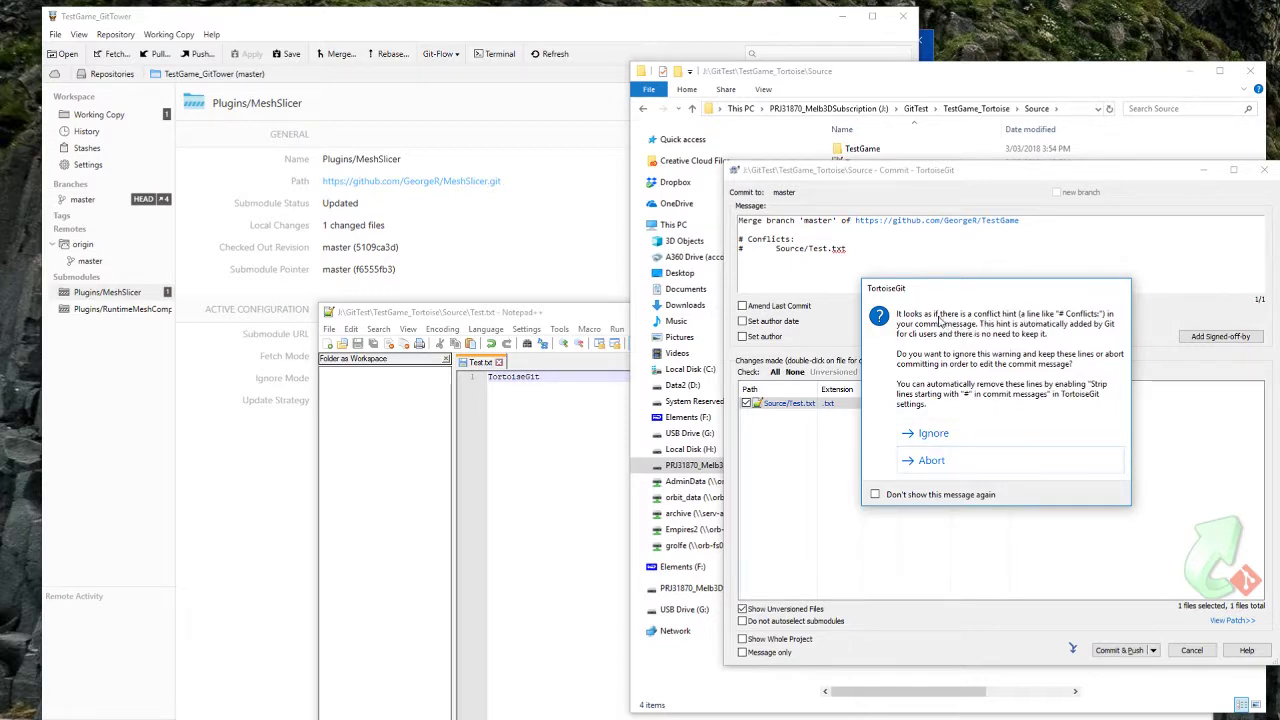
left_click(820, 246)
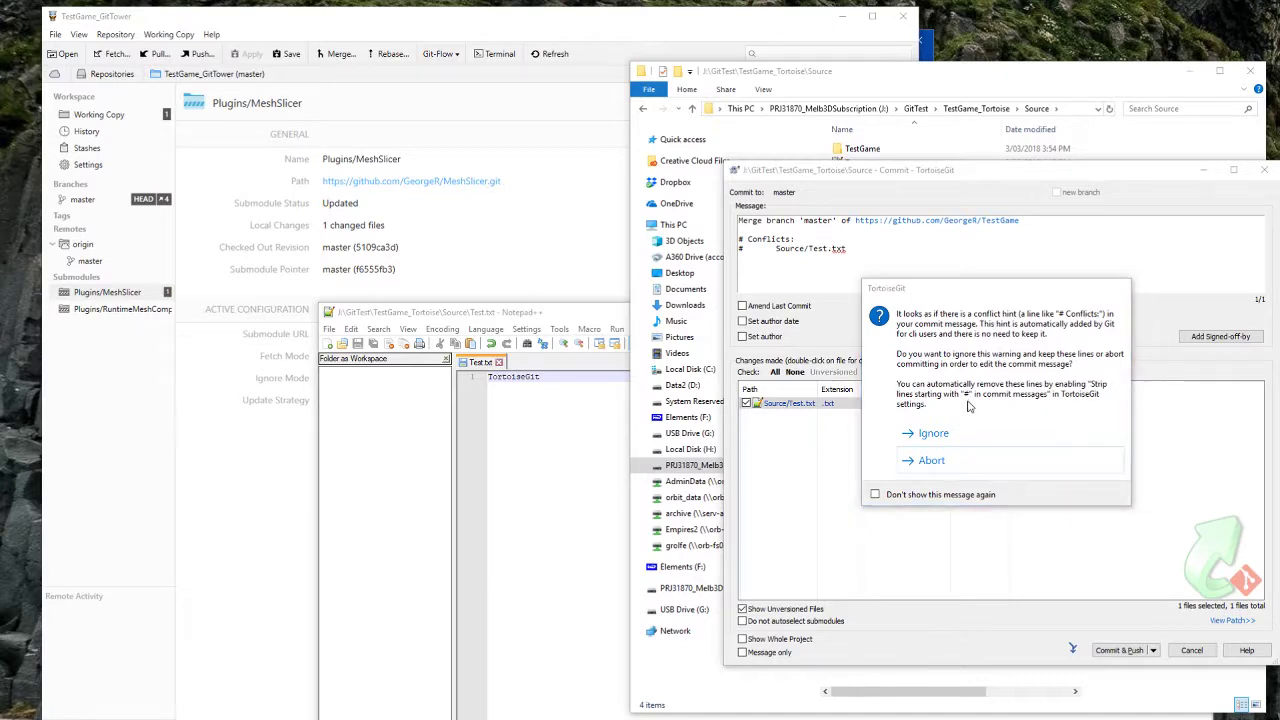
left_click(950, 436)
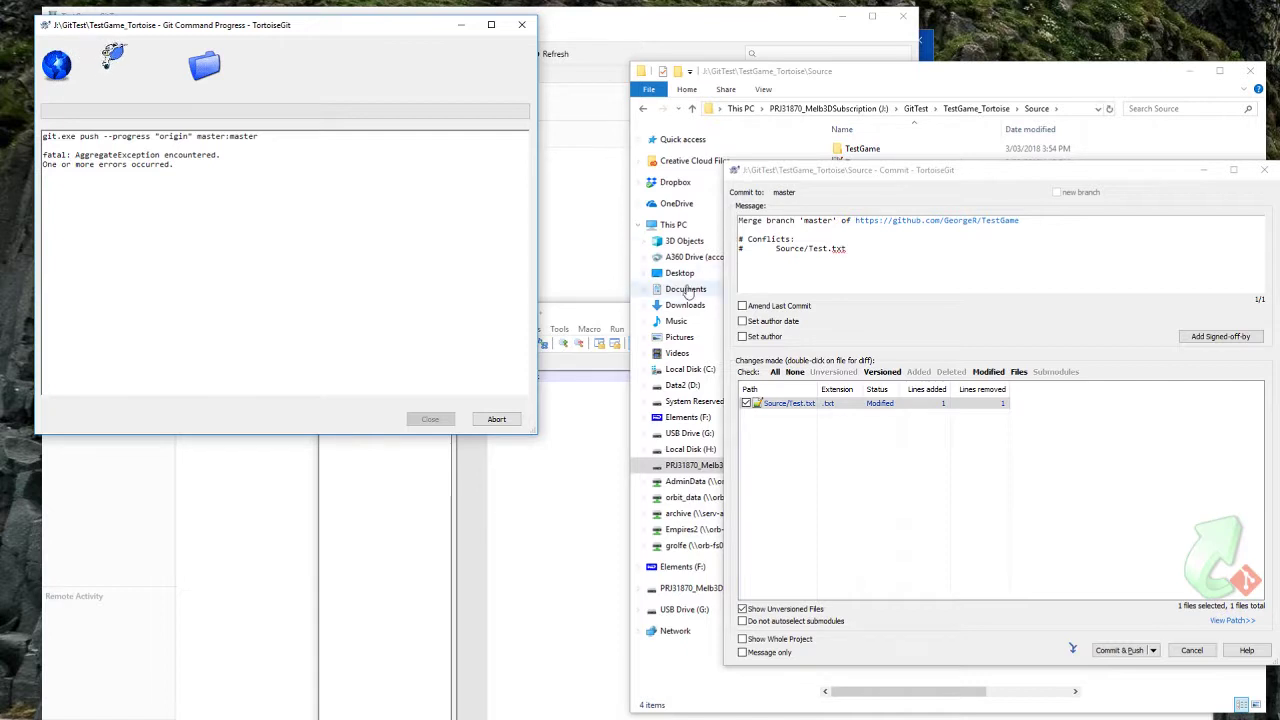
Step: Let TortoiseGit's merge push to origin master finish with Success, then close the progress window
left_click(676, 224)
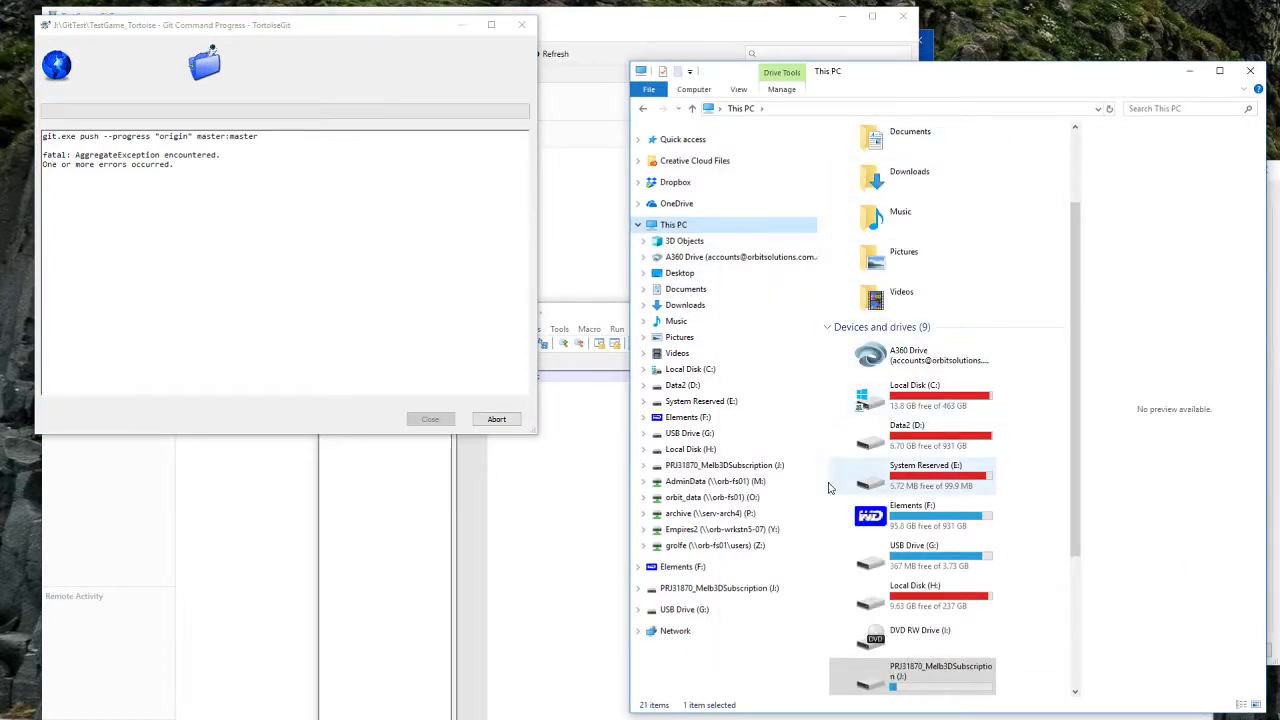
left_click(643, 108)
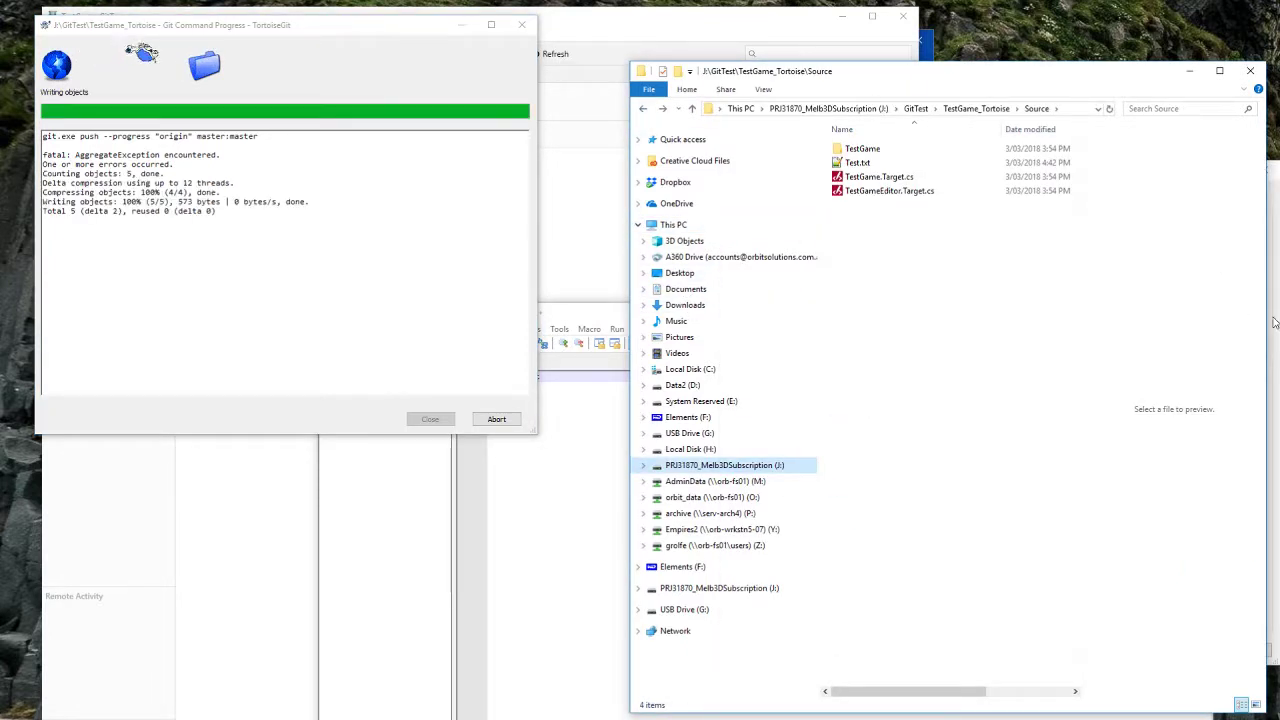
left_click(1273, 321)
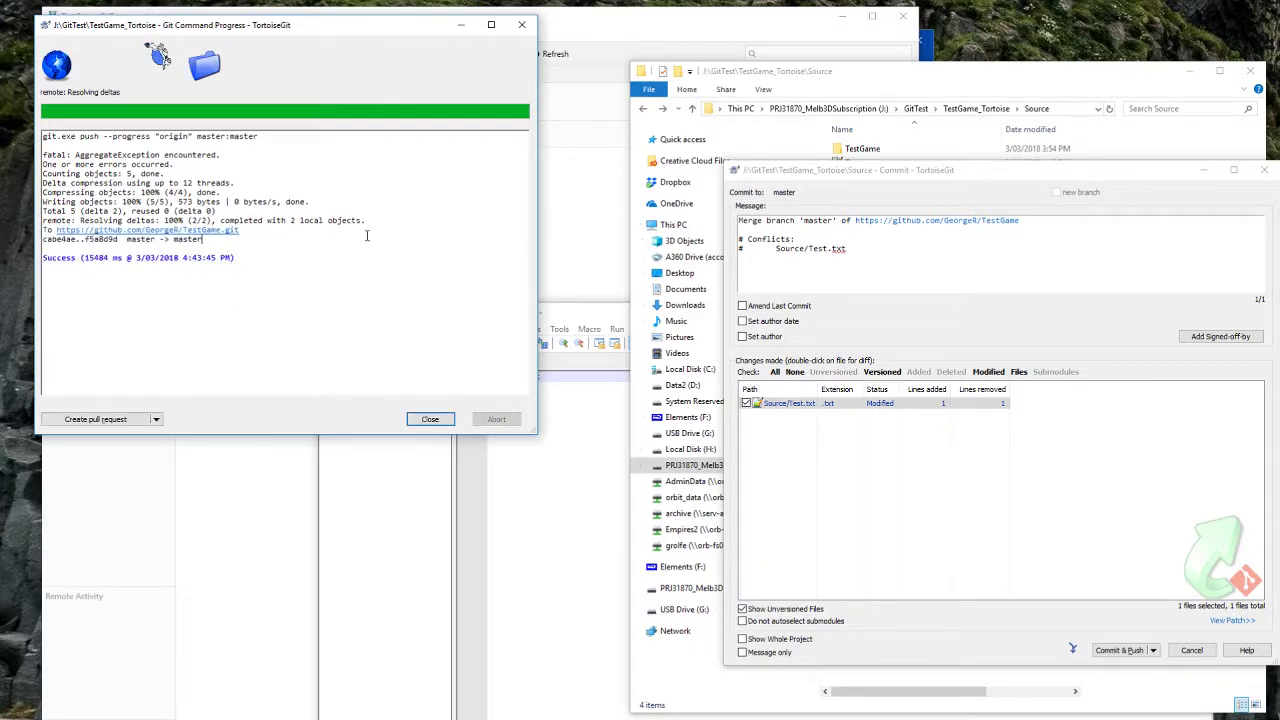
left_click(430, 419)
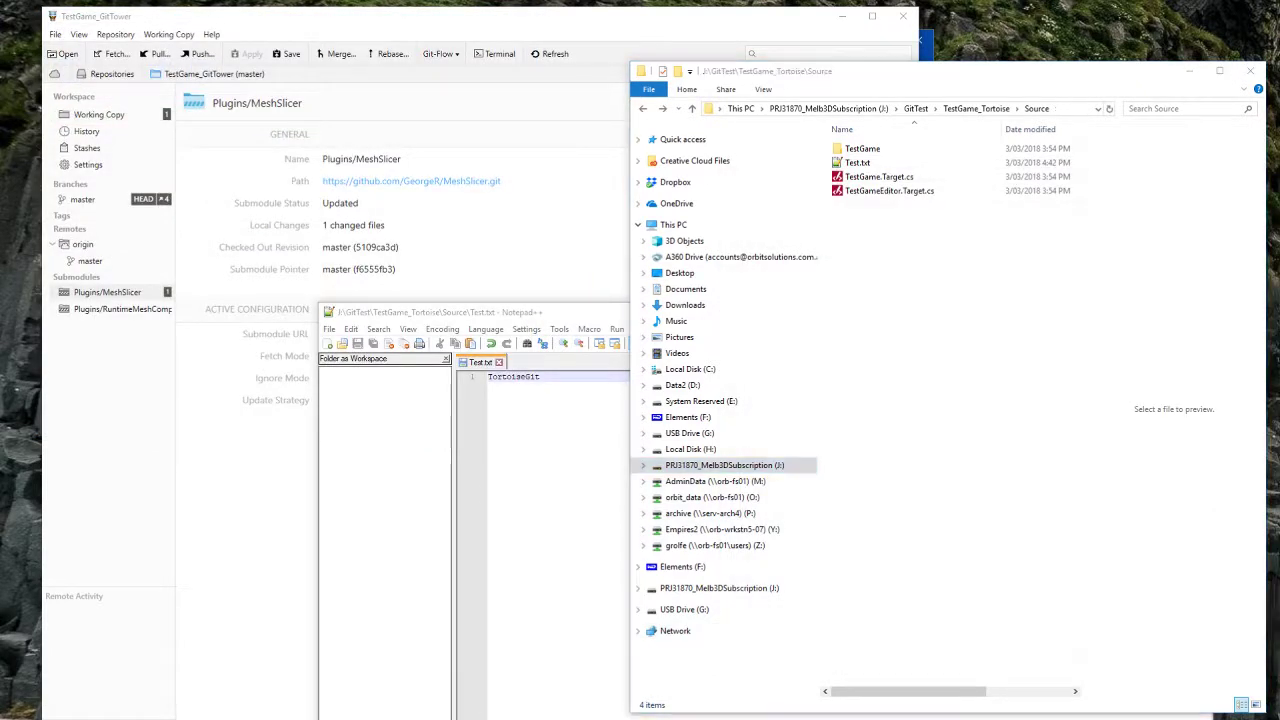
Step: Reload the GitHub TestGame Source page, check Test.txt and the repository page, then minimise the browser
mouse_move(312, 718)
left_click(432, 700)
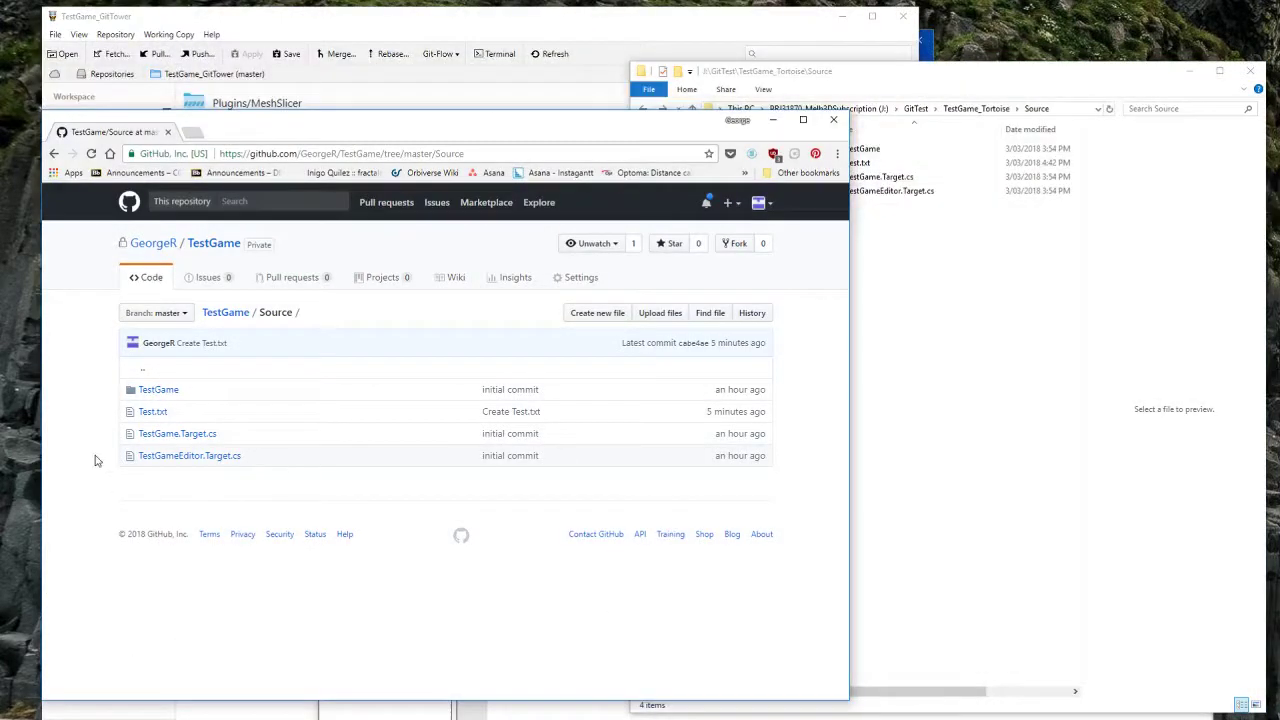
key("F5")
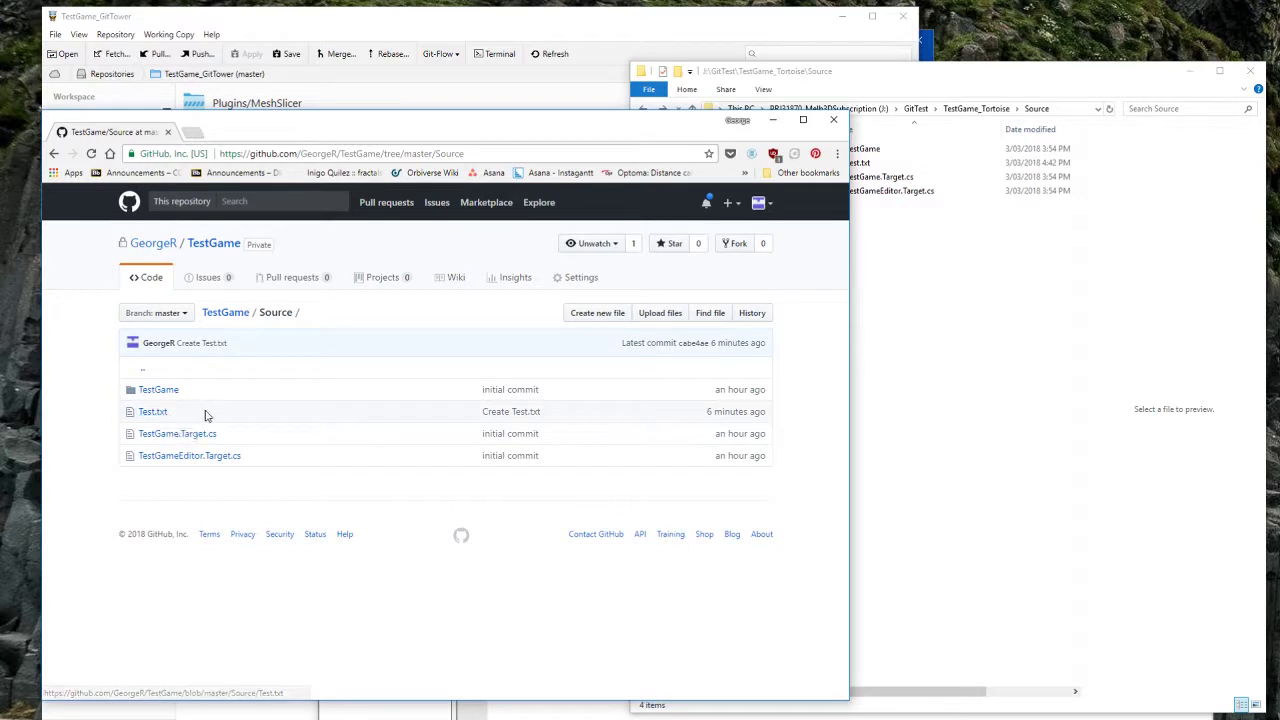
left_click(153, 412)
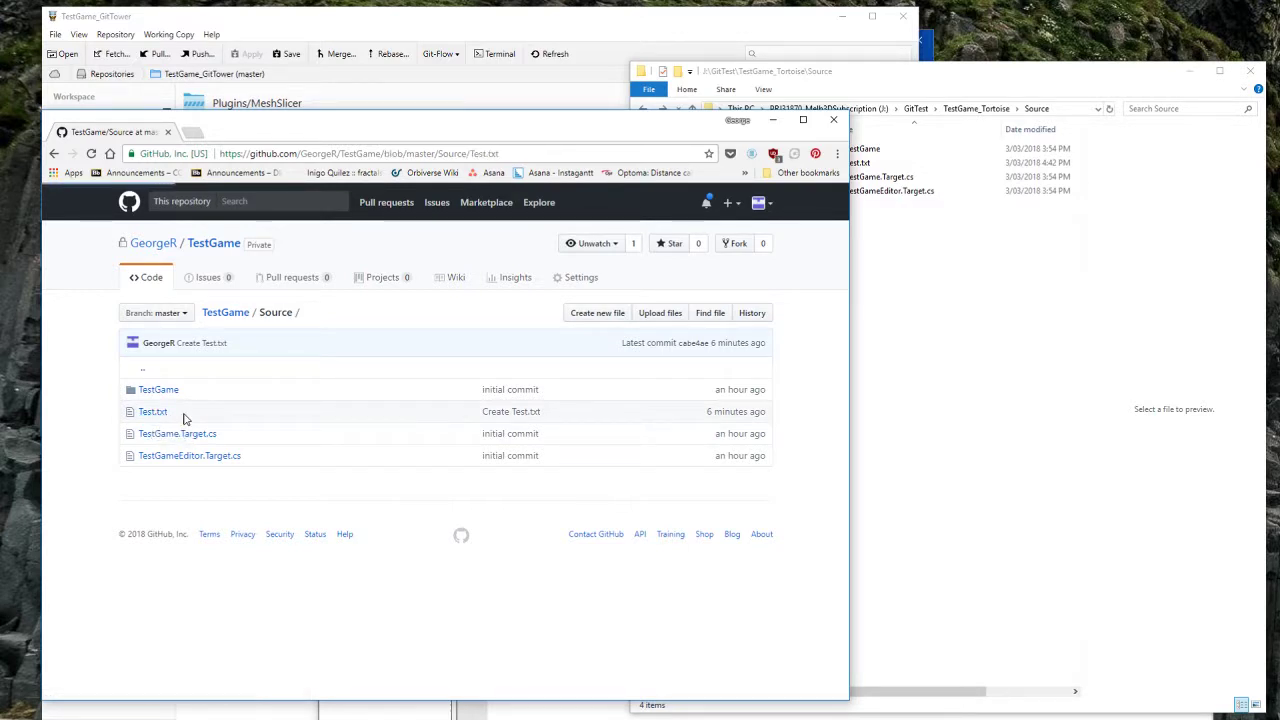
left_click(53, 153)
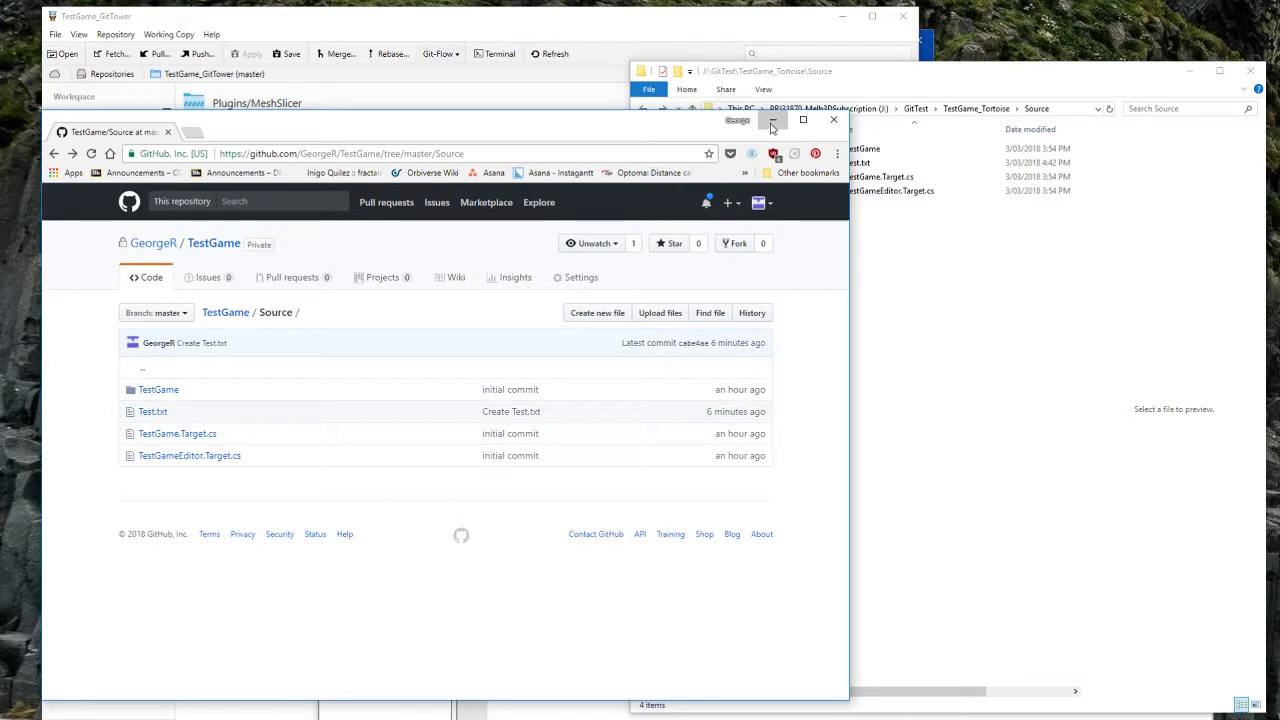
left_click(230, 314)
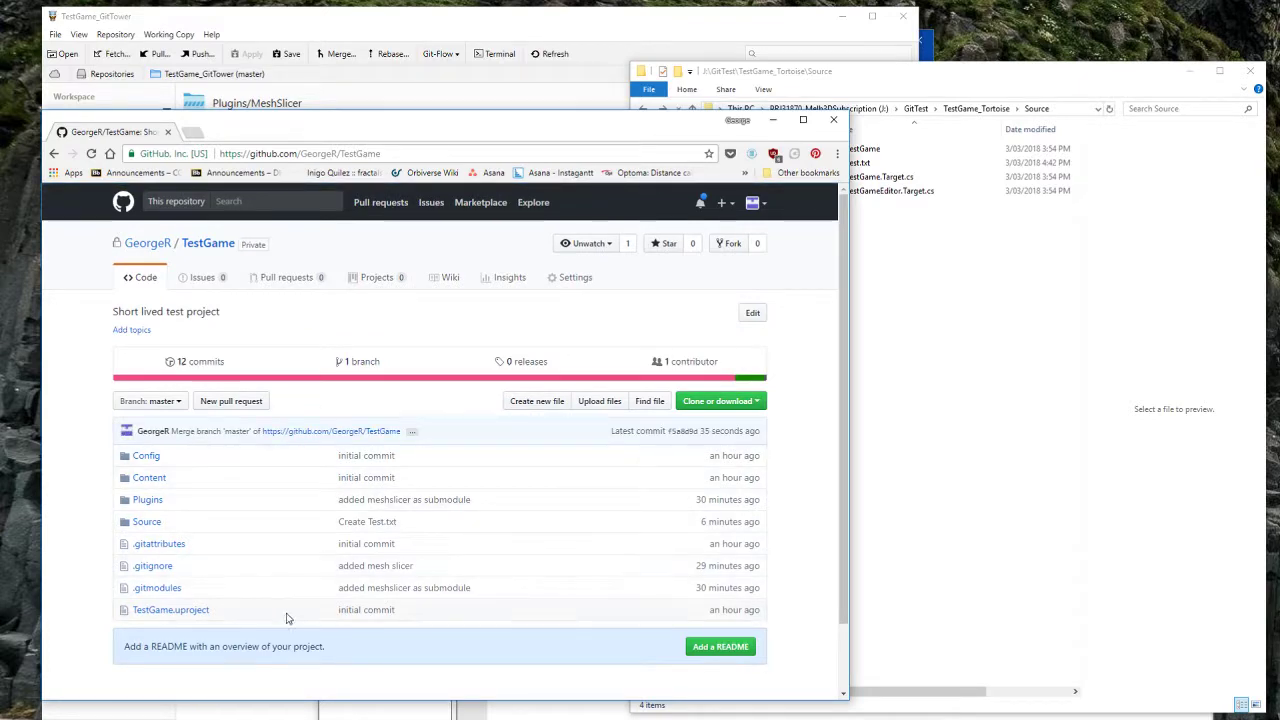
left_click(772, 120)
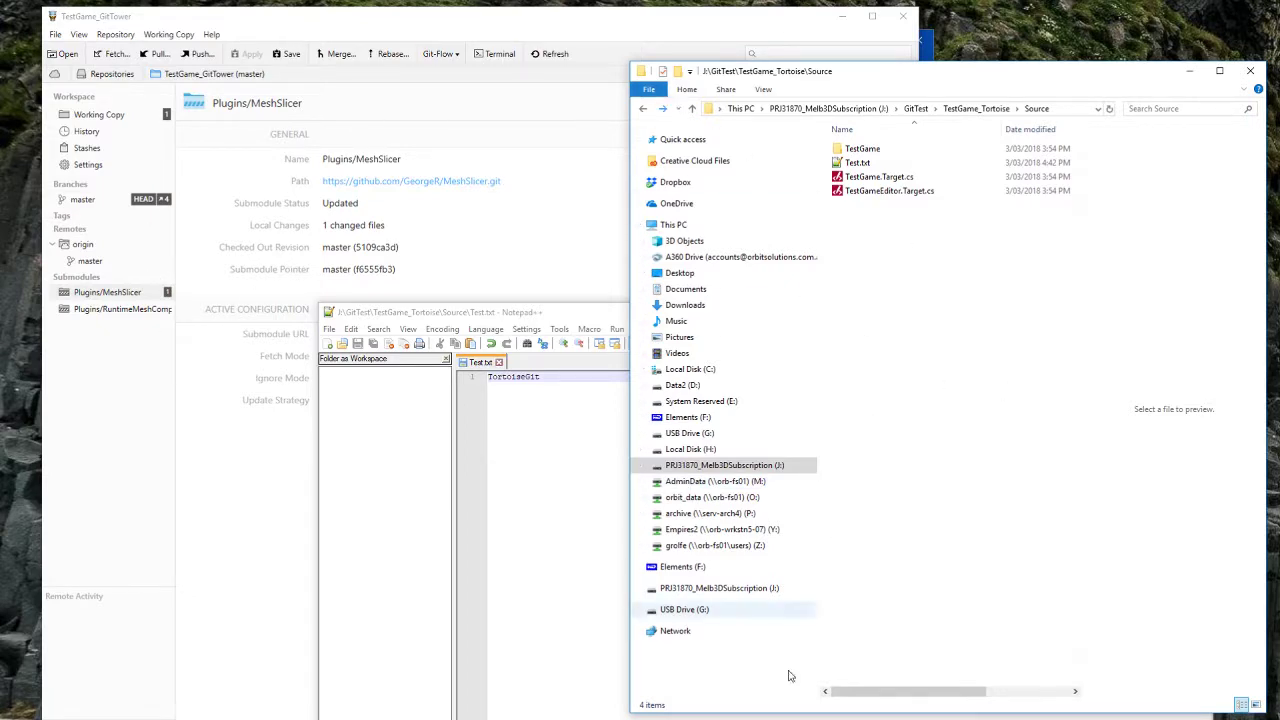
Step: Arrange SourceTree beside File Explorer and open J:\GitTest\TestGame_SourceTree\Source
left_click(843, 17)
left_click_drag(656, 38, 544, 33)
left_click(957, 295)
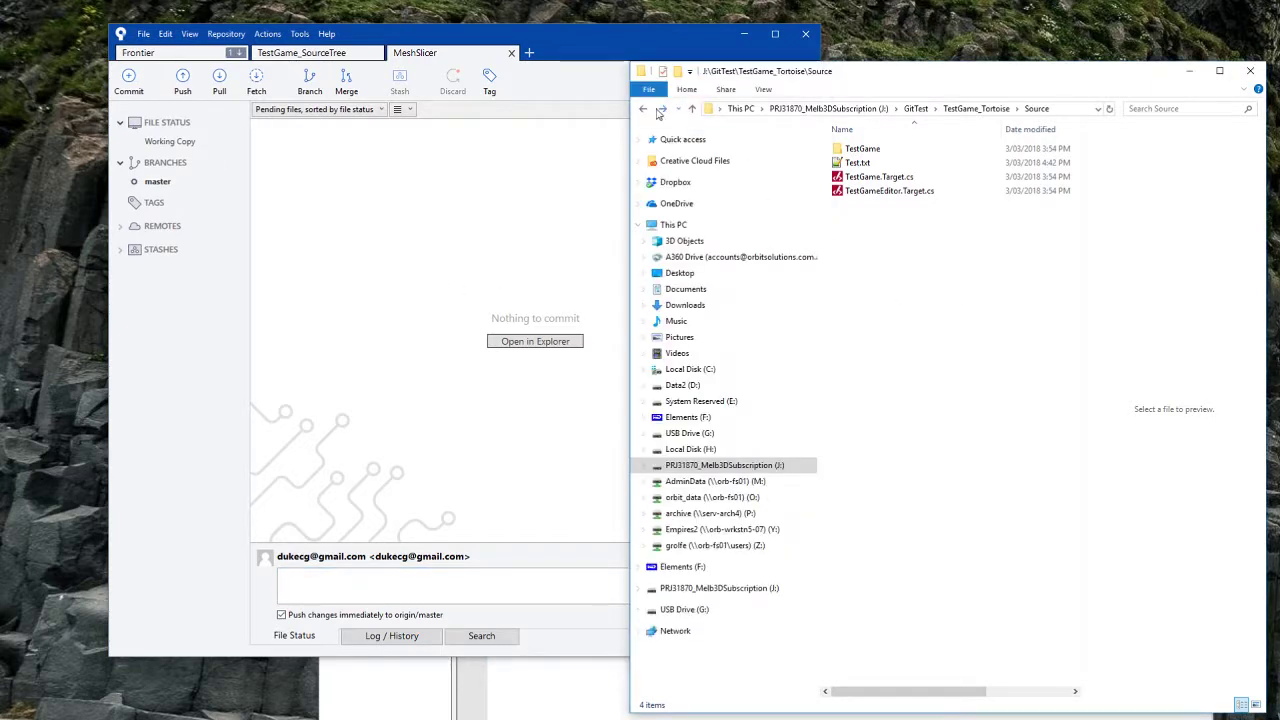
left_click(643, 110)
left_click(645, 110)
left_click(895, 181)
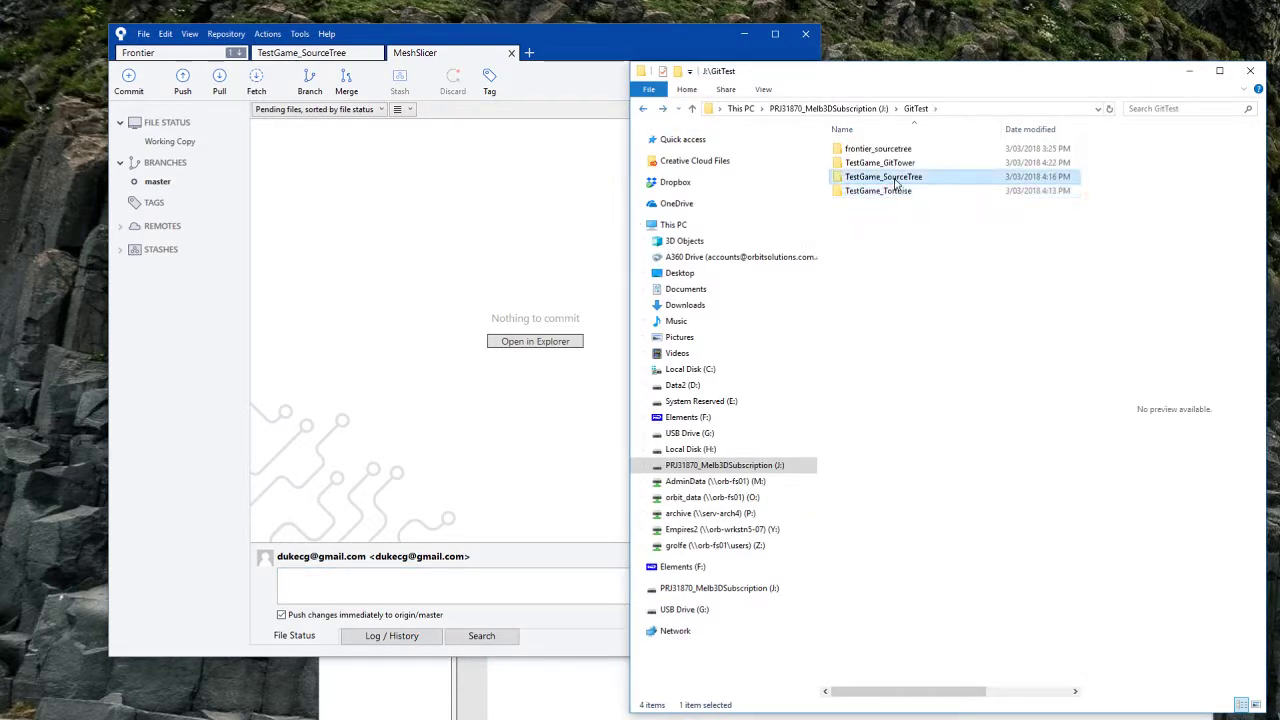
double_click(895, 181)
double_click(880, 190)
Step: Create a new text document named Test.txt in the Source folder and open it
right_click(867, 297)
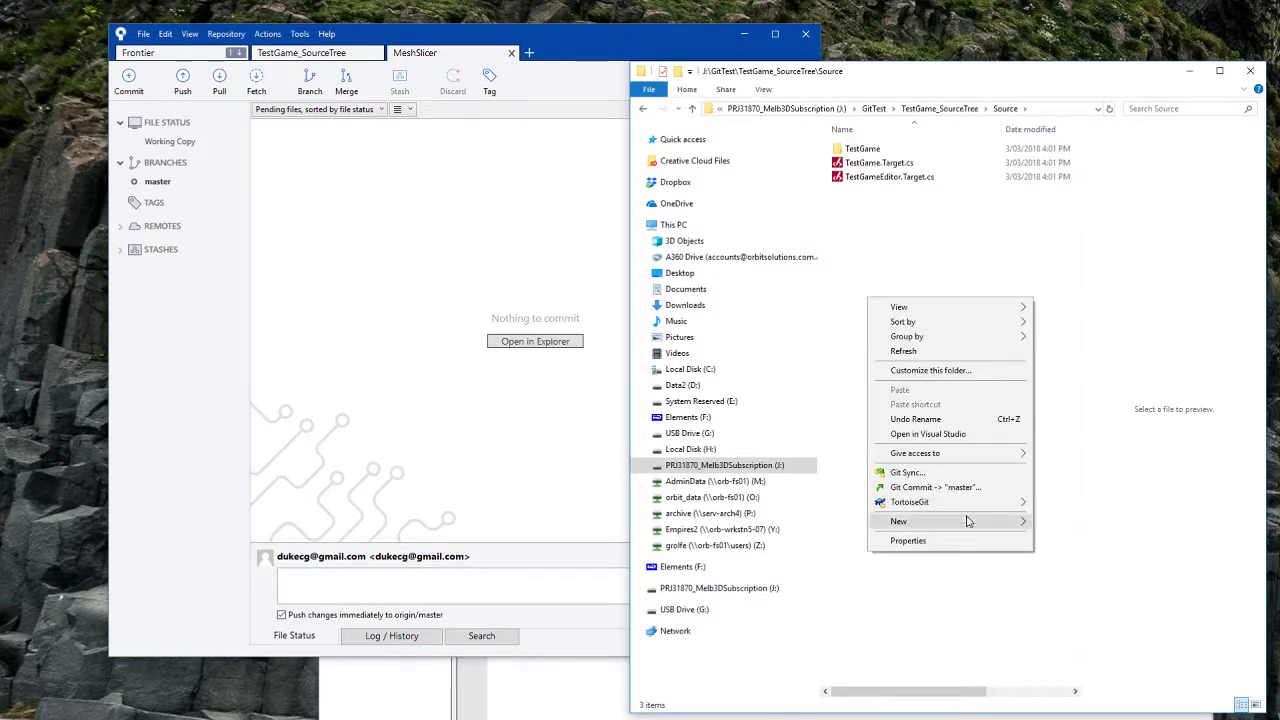
mouse_move(968, 521)
left_click(1080, 676)
type("Test.txt")
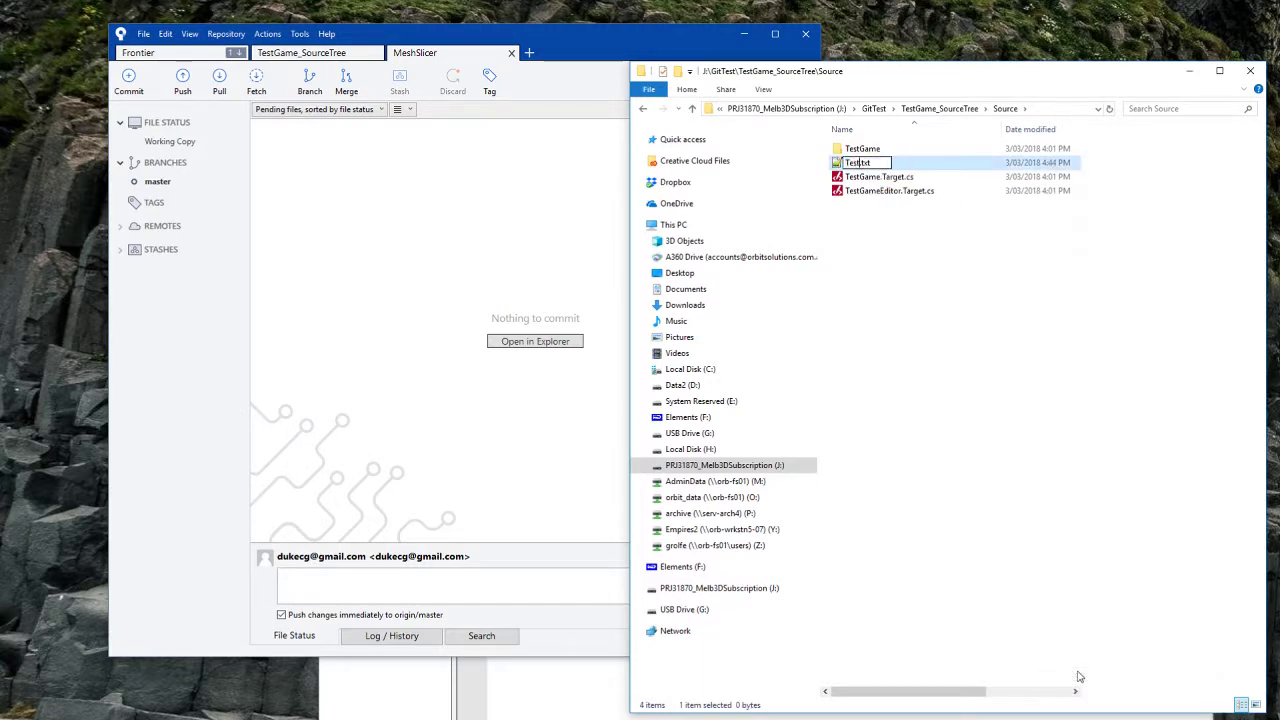
key("Return")
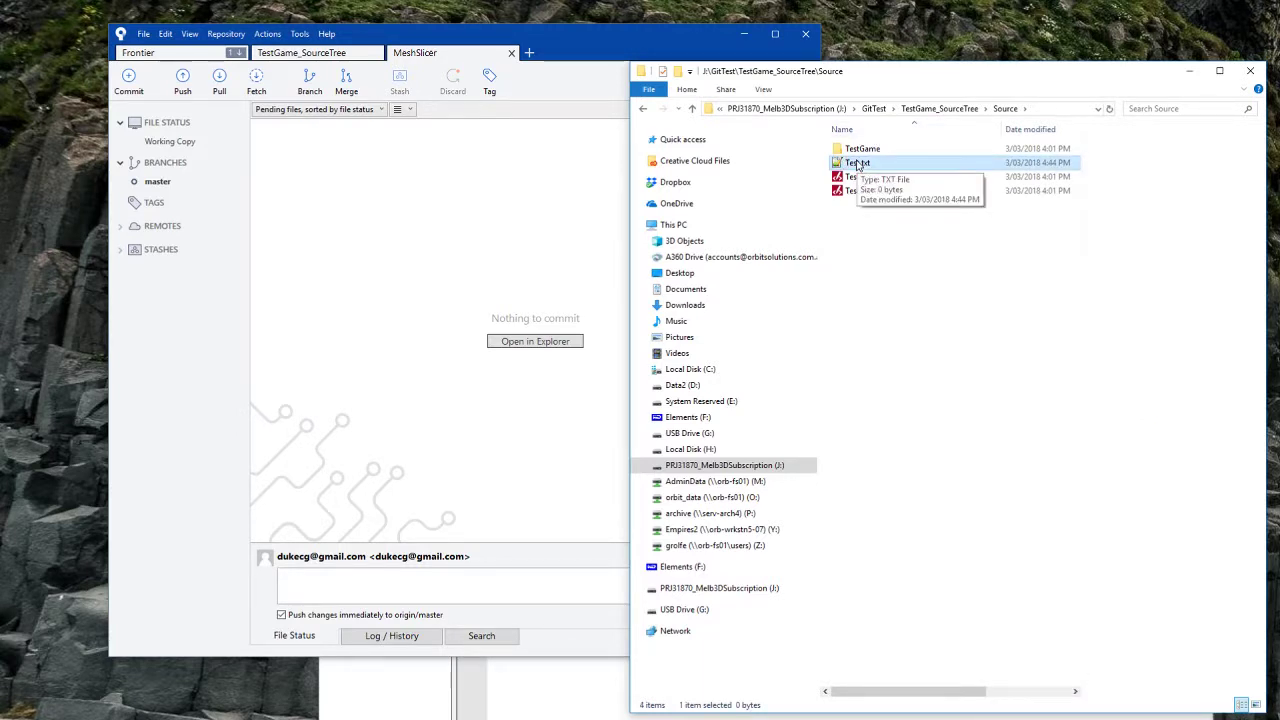
double_click(860, 163)
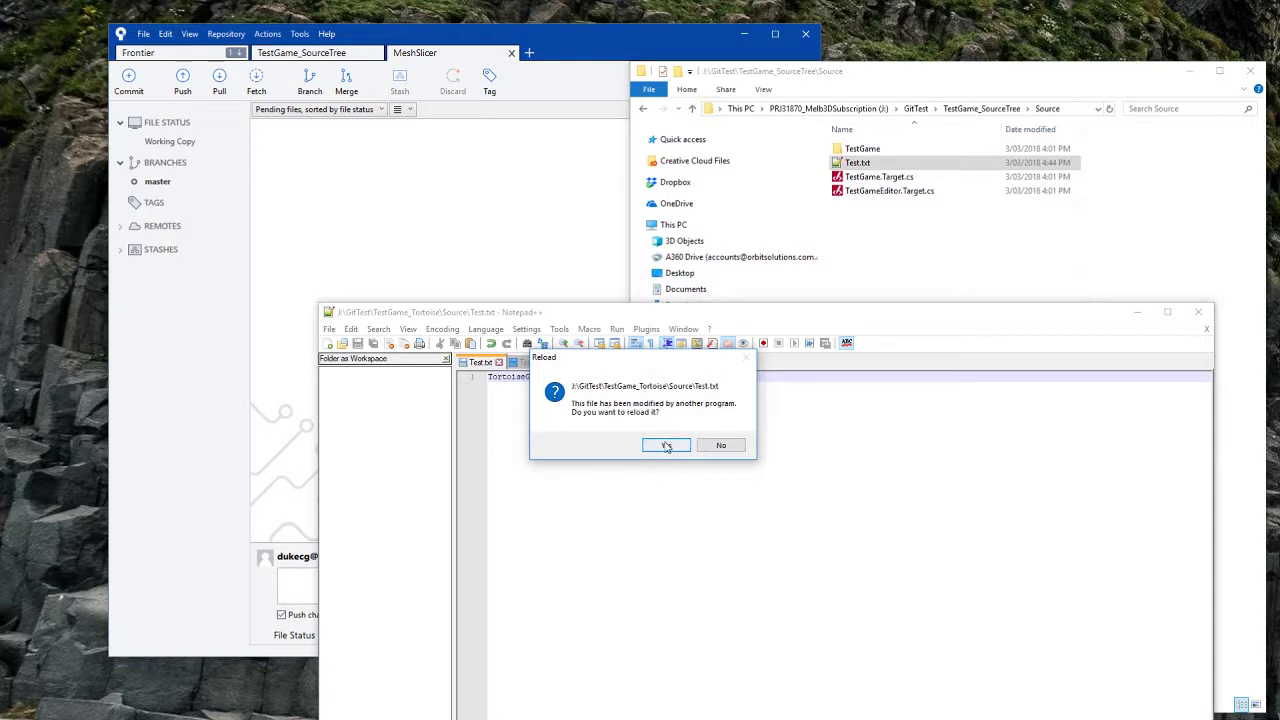
Step: Reload Test.txt in Notepad++ and close the Tortoise clone's copy without saving
left_click(667, 445)
left_click(530, 364)
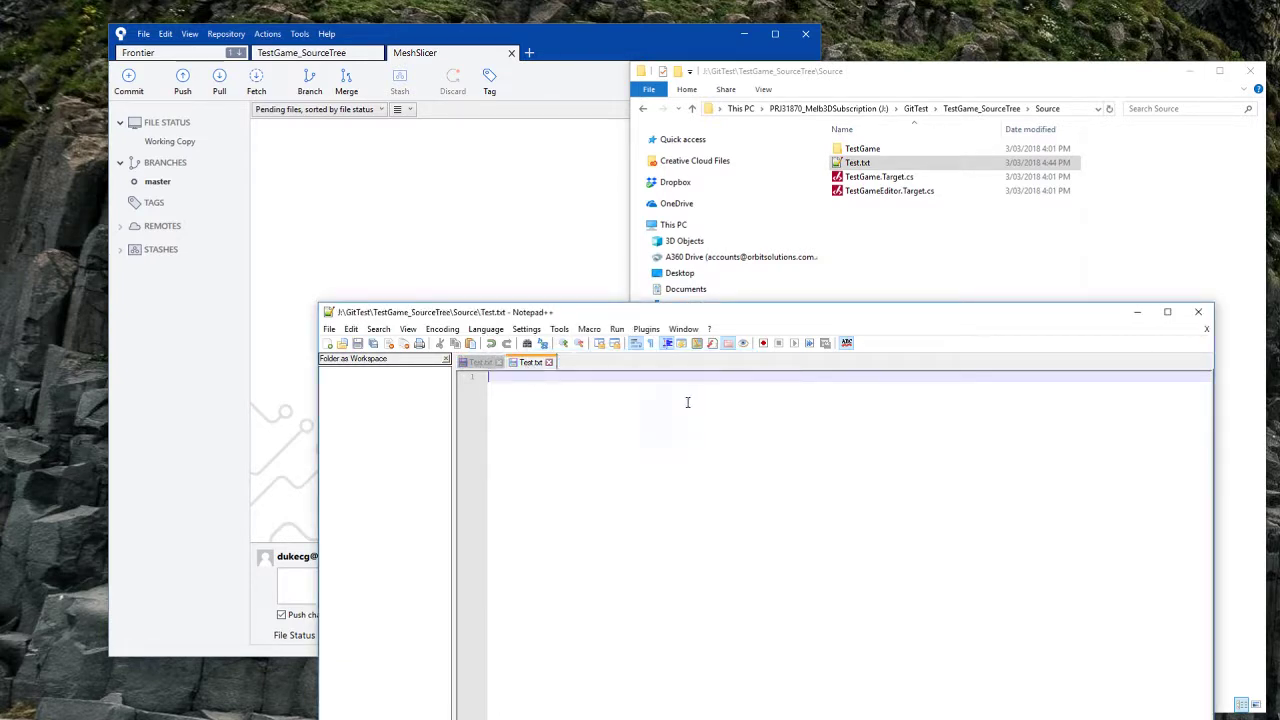
left_click(499, 363)
left_click(678, 439)
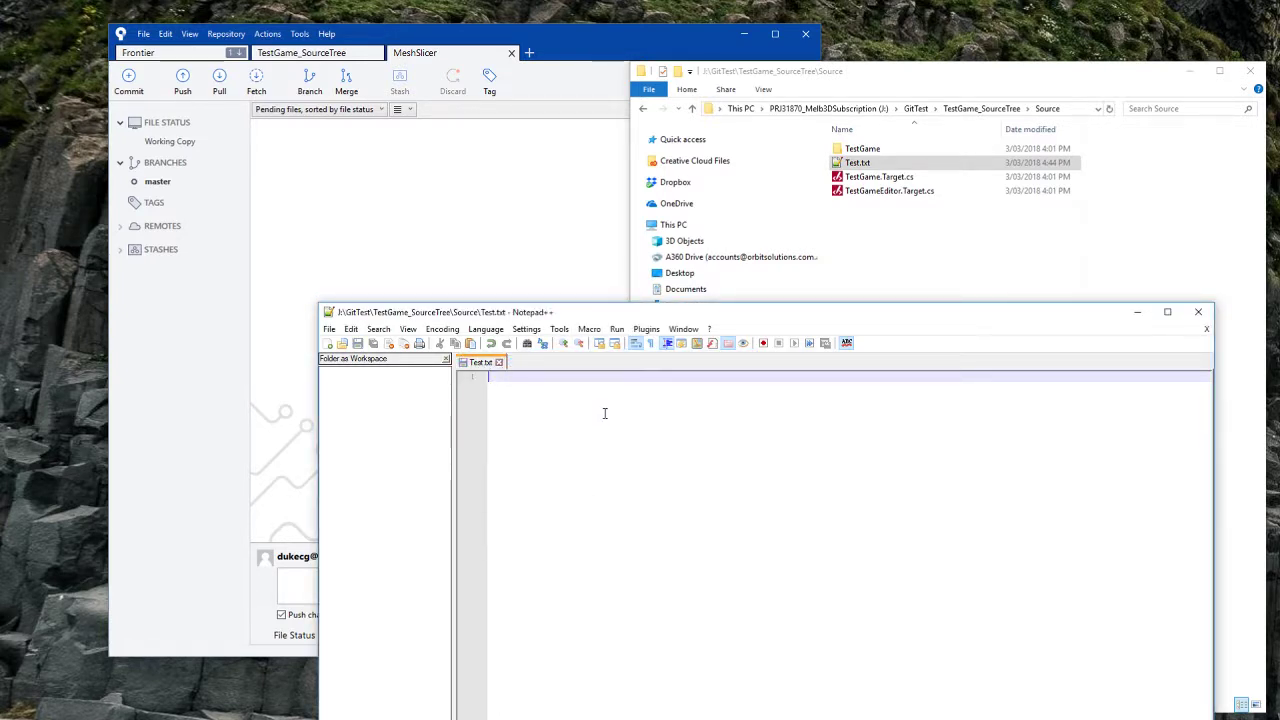
Step: Type 'SourceTree' into the SourceTree clone's Test.txt and save it
type("SourceTree")
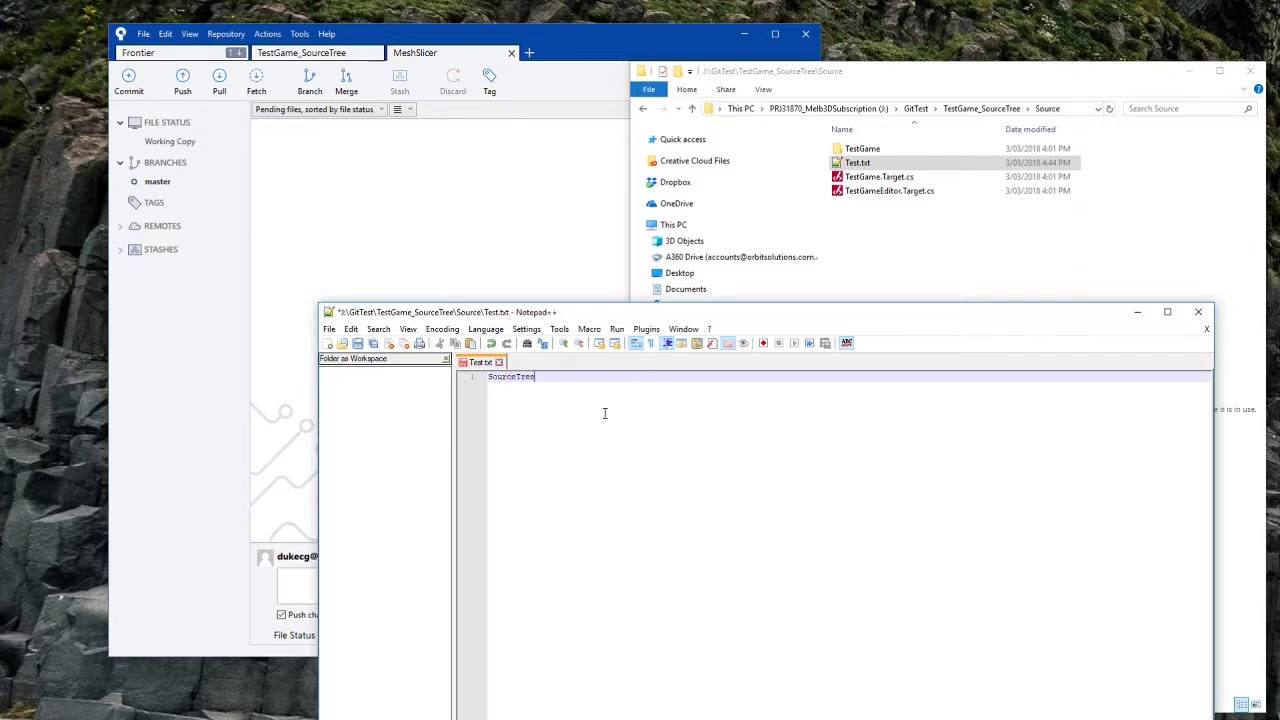
key("ctrl+s")
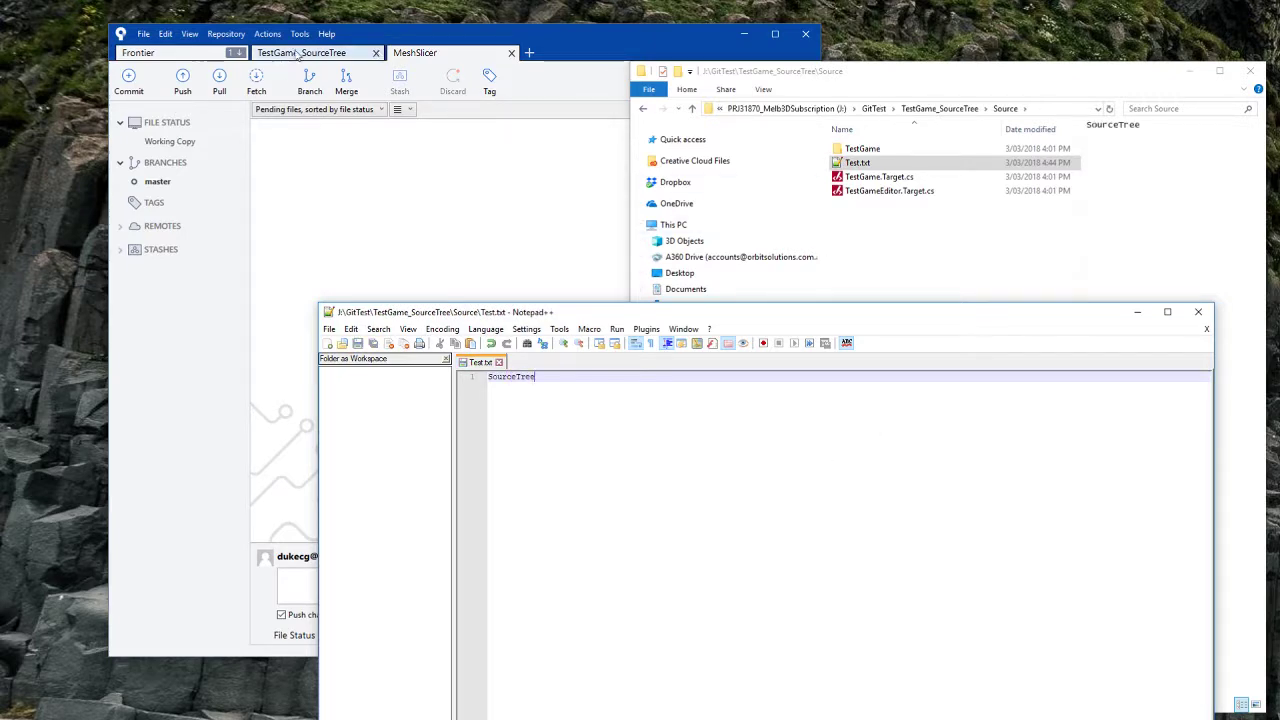
left_click(301, 37)
left_click(324, 50)
Step: Open the TestGame_SourceTree repository's Working Copy and refresh its pending changes
left_click(330, 52)
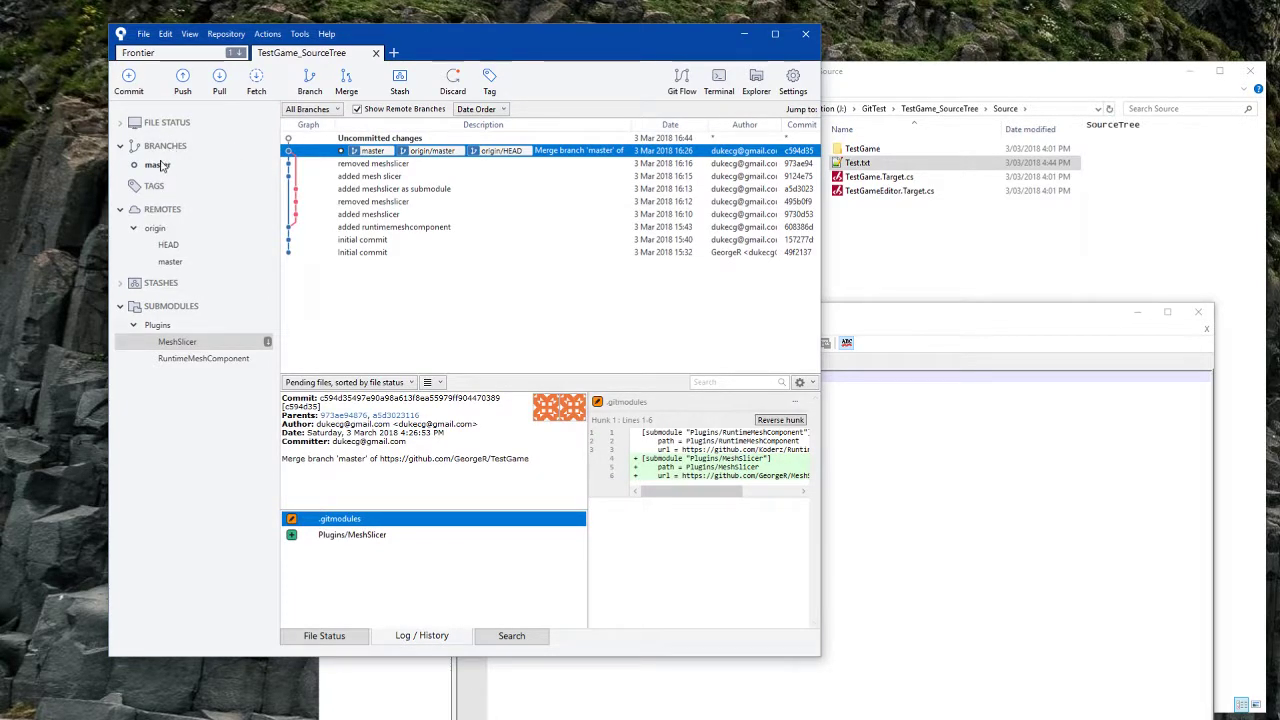
left_click(120, 123)
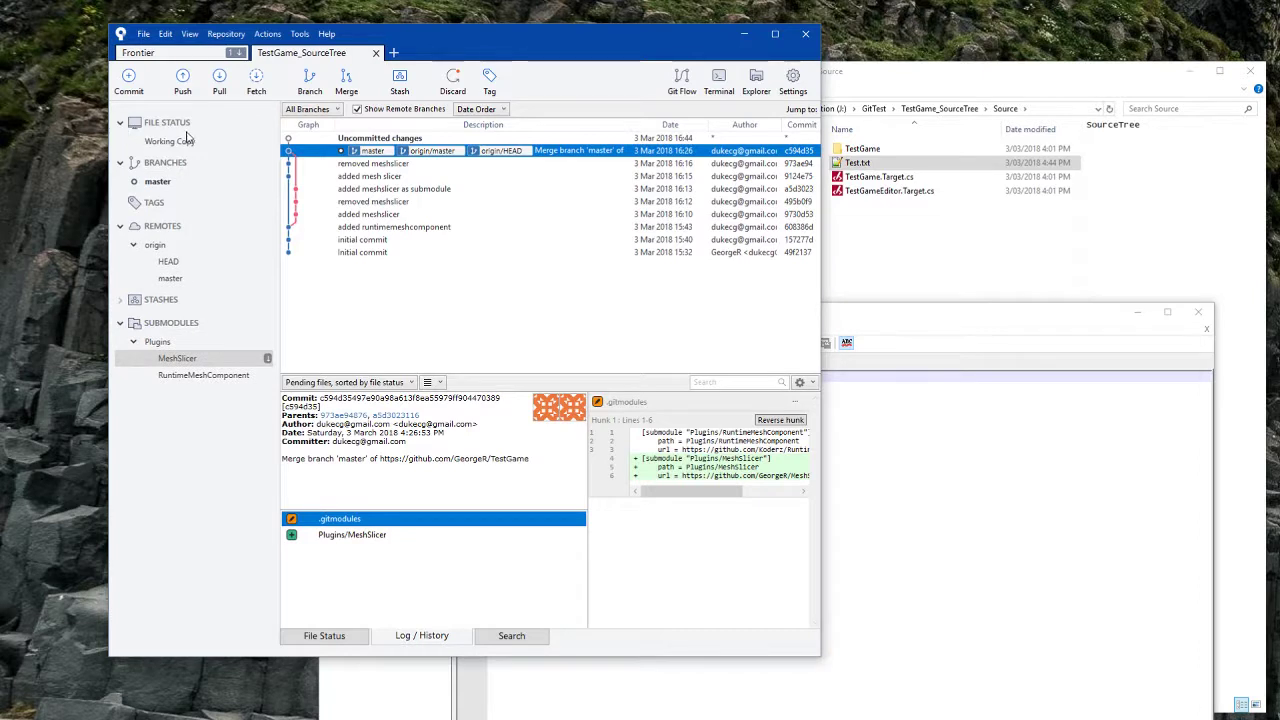
left_click(185, 142)
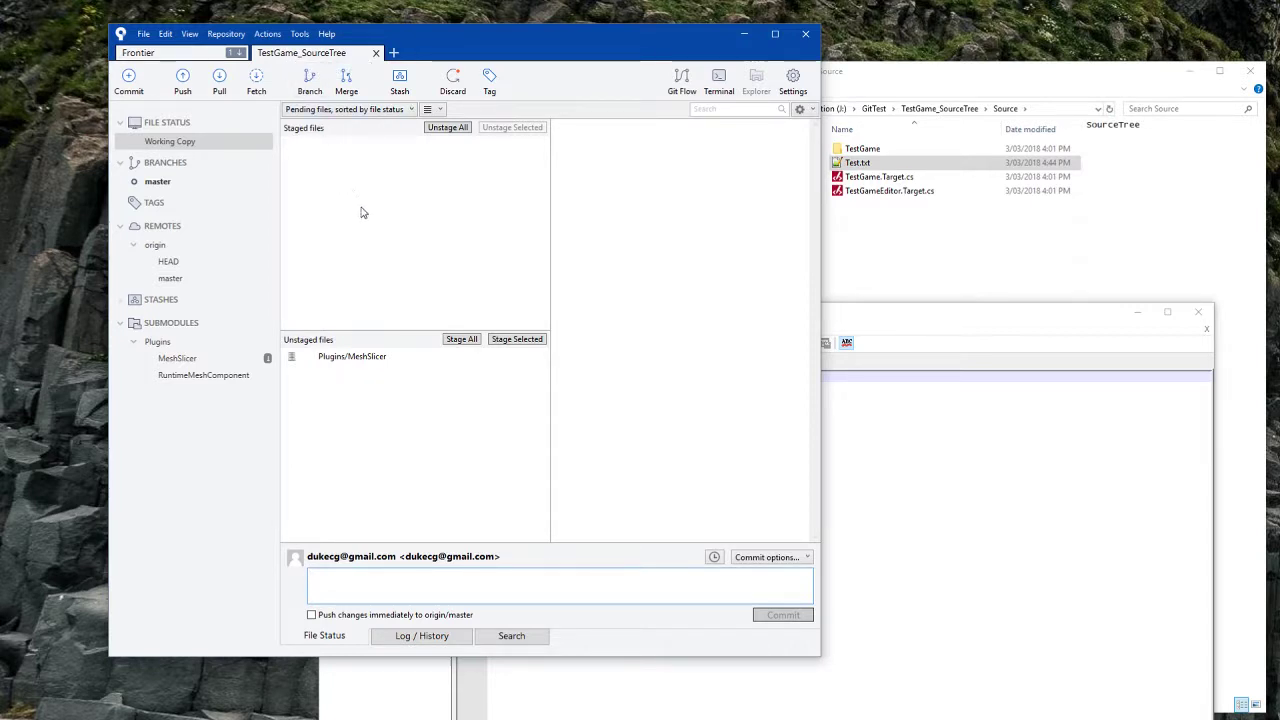
left_click(976, 248)
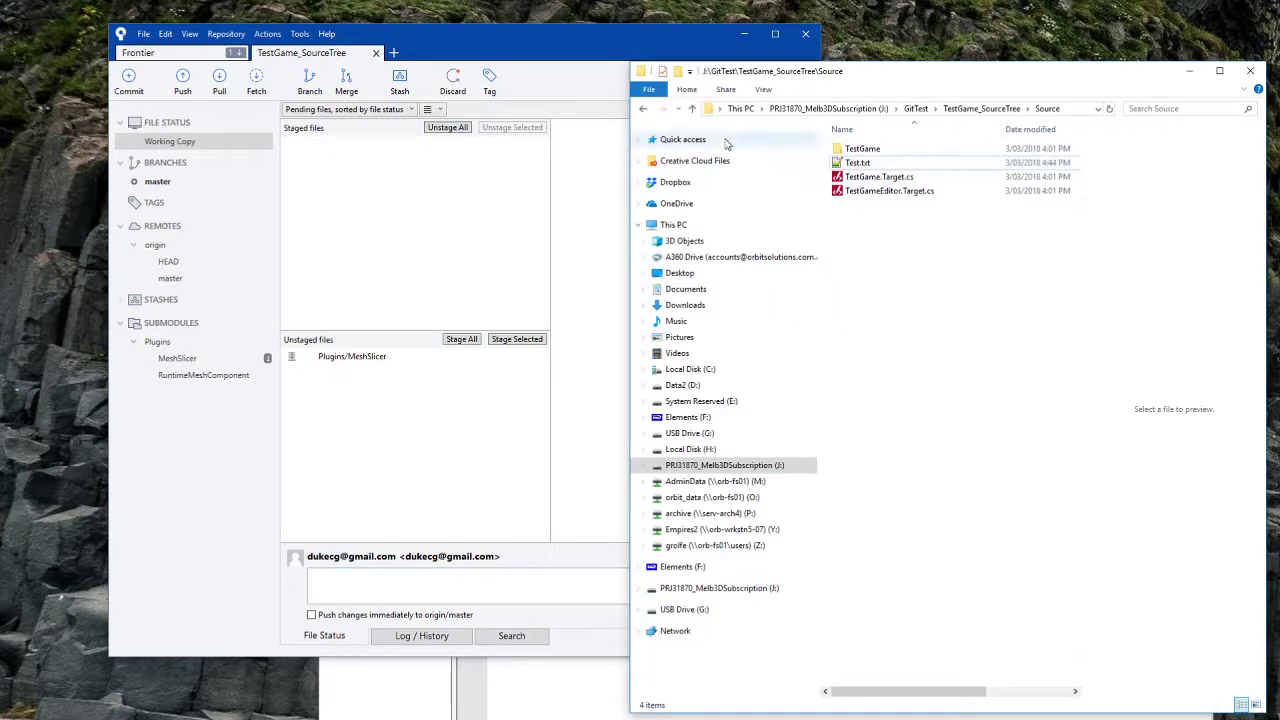
left_click(642, 109)
left_click(855, 219)
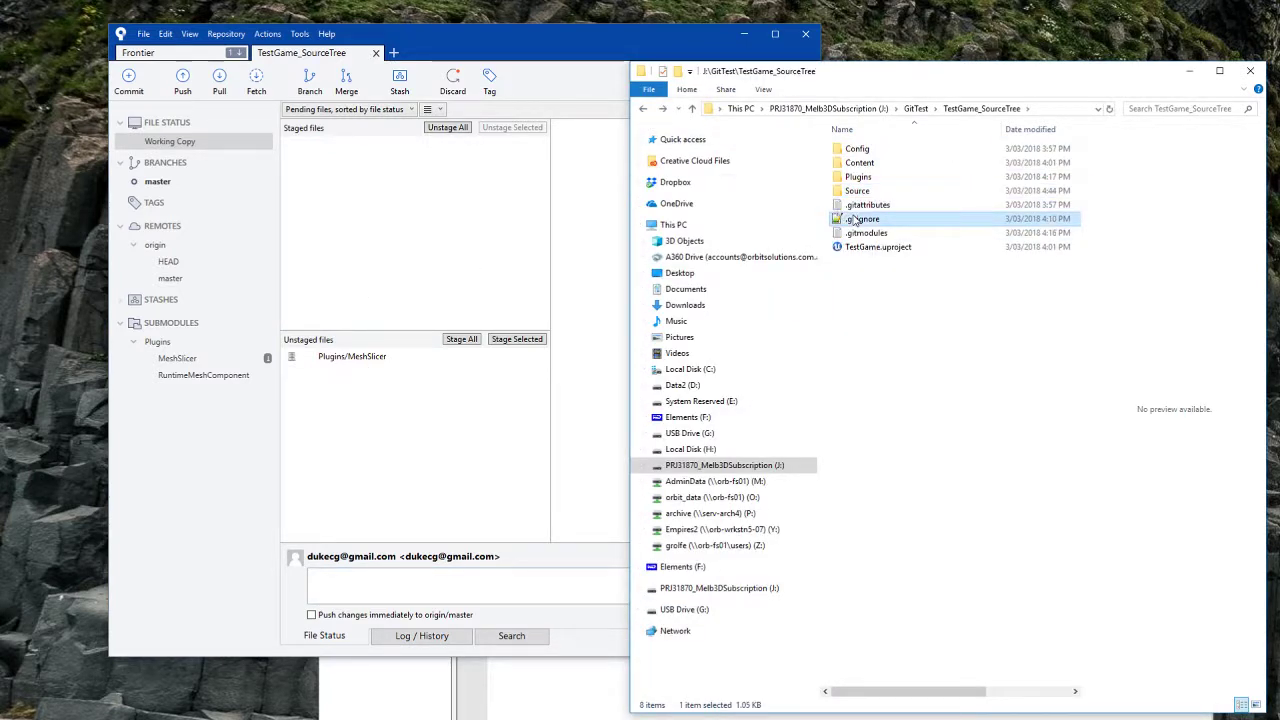
left_click(372, 178)
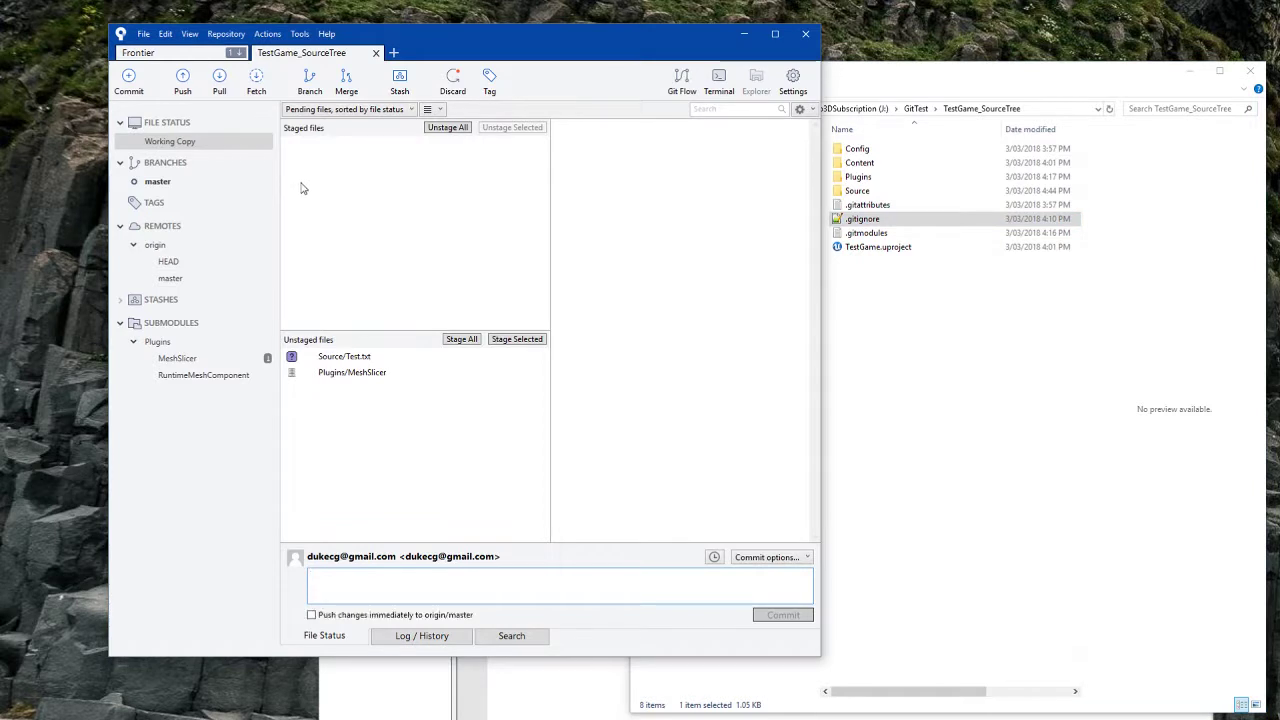
Step: Stage Source/Test.txt and commit it to master with the message 'added test'
left_click(341, 359)
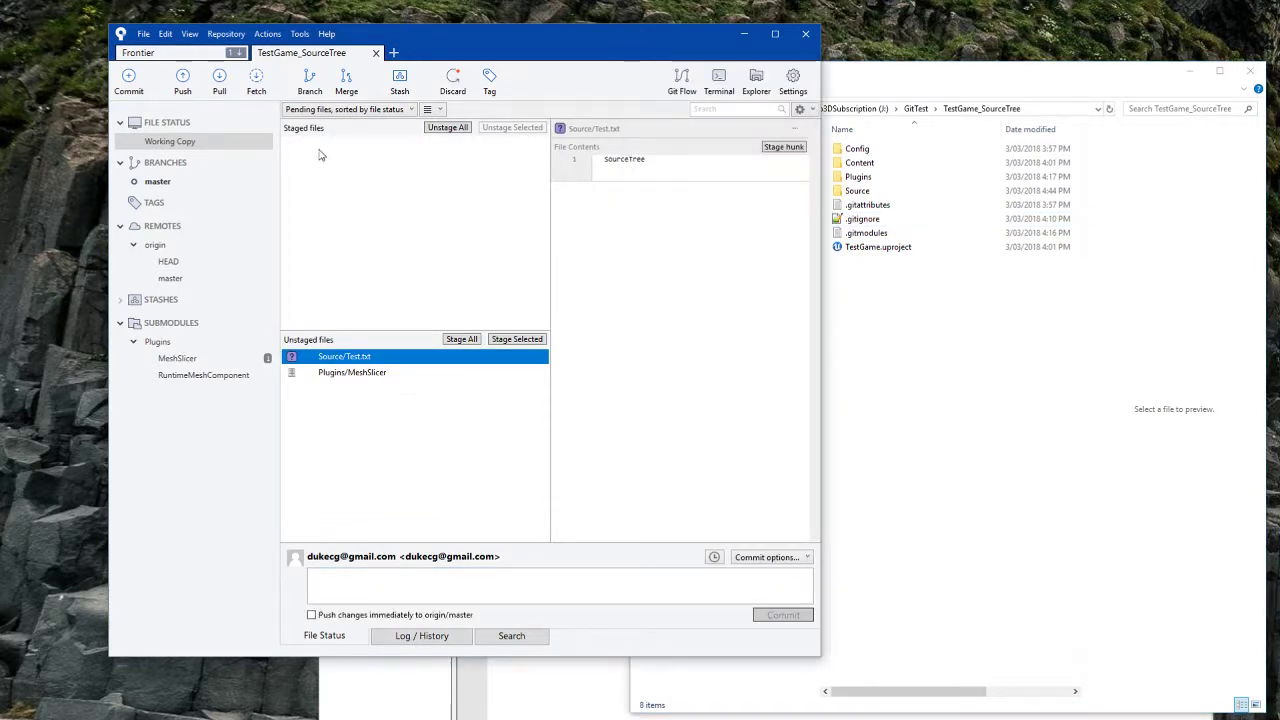
left_click_drag(504, 33, 495, 32)
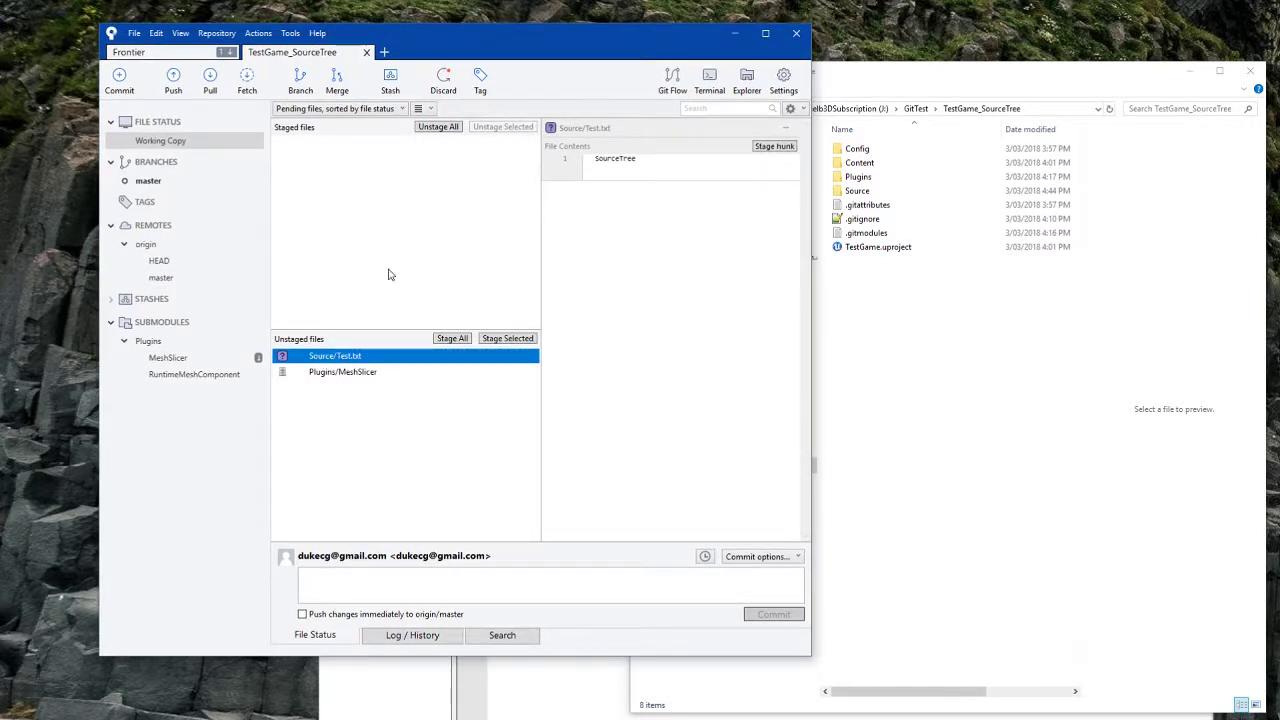
left_click(520, 339)
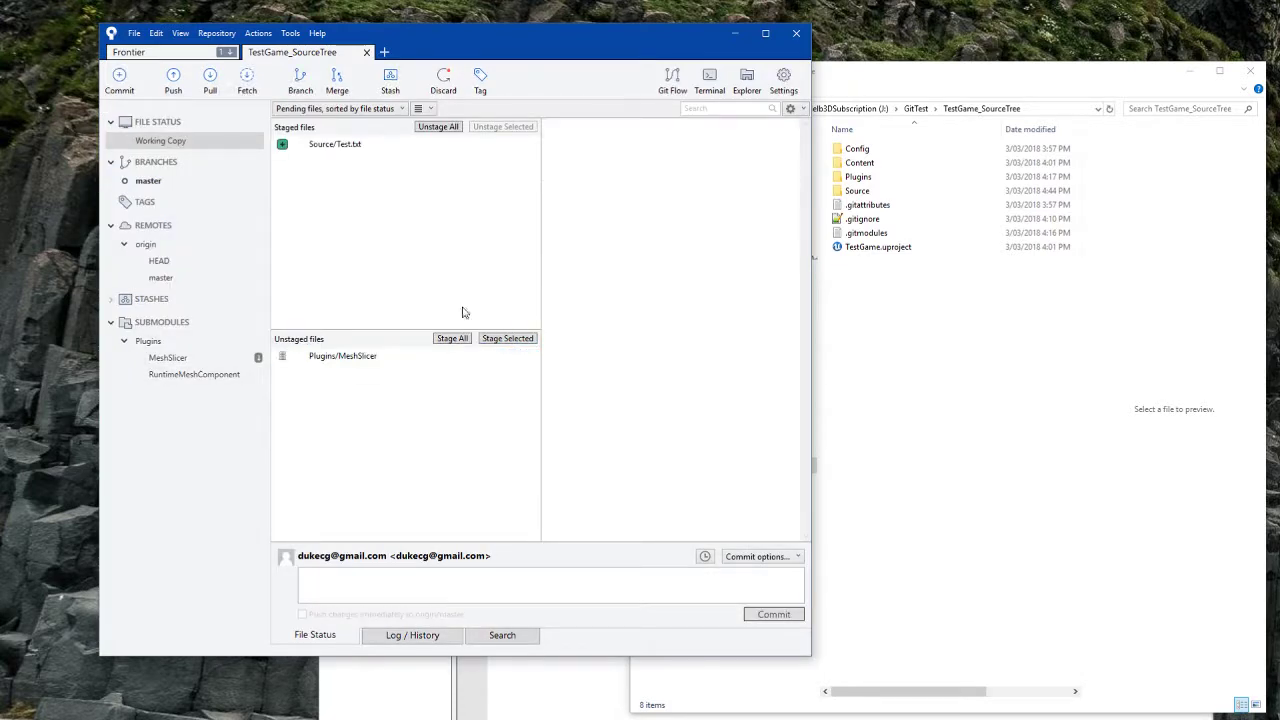
left_click(378, 580)
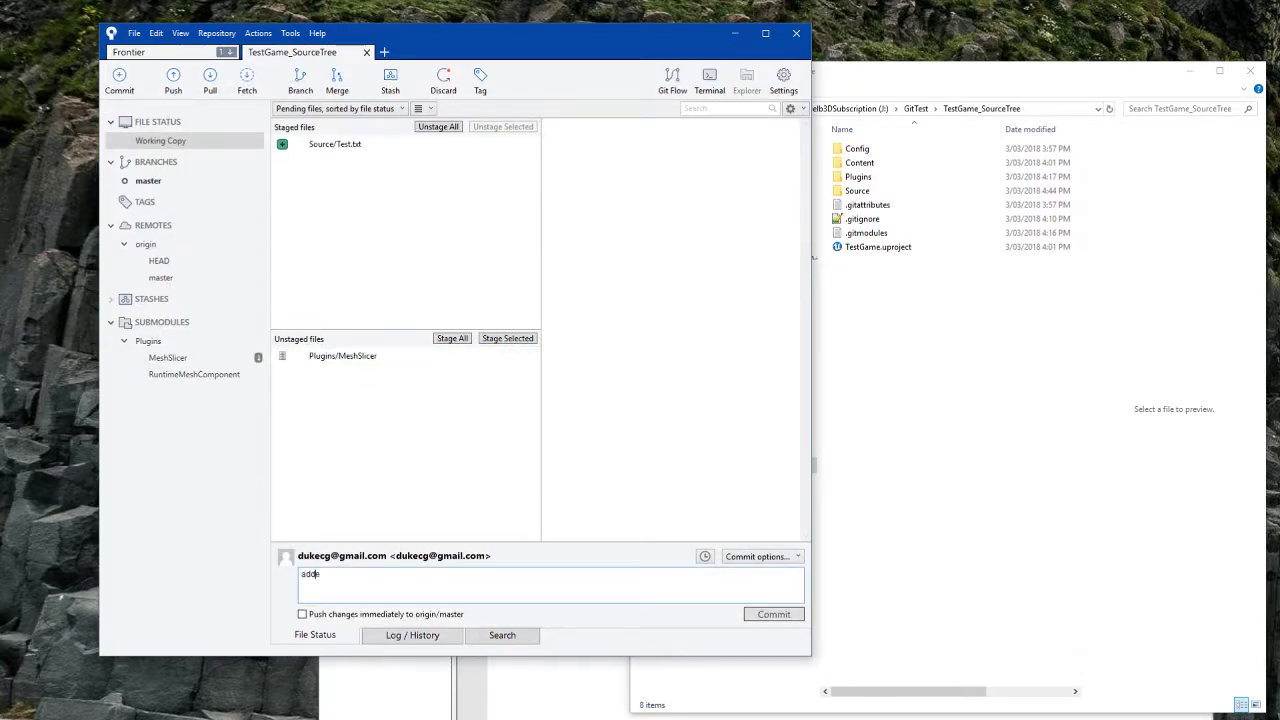
left_click(766, 612)
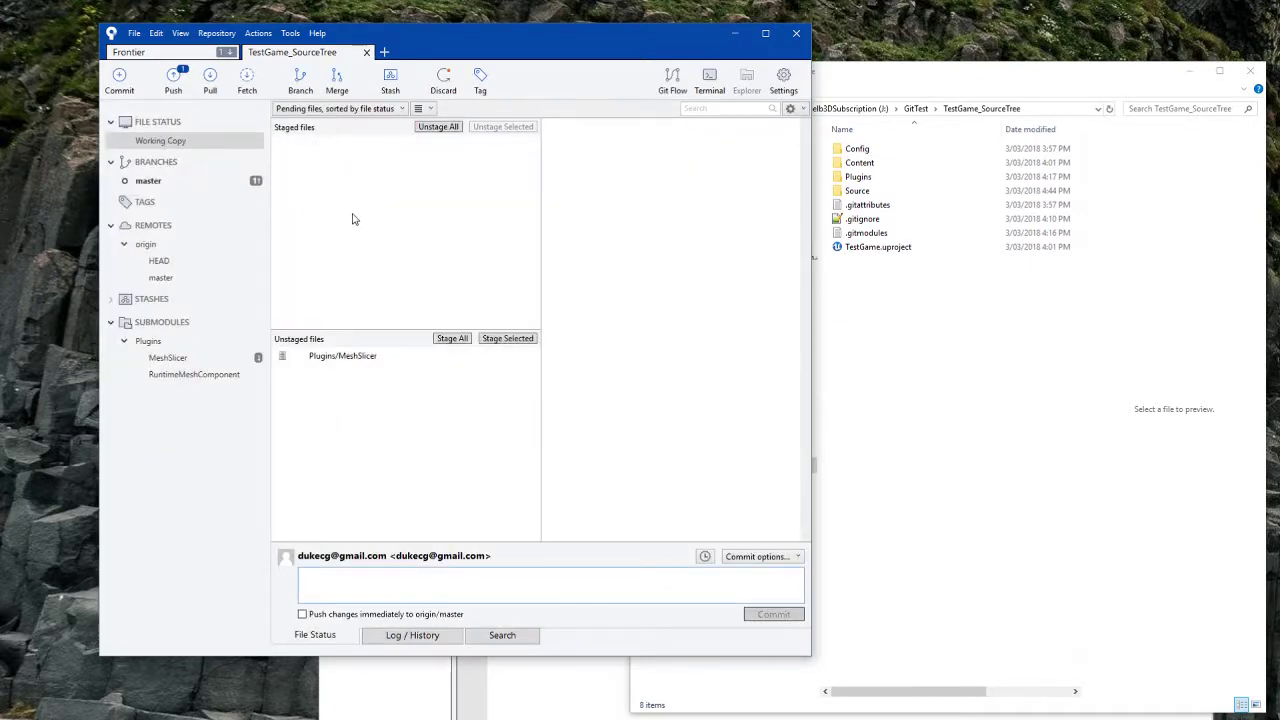
Step: Push master to origin and read the full output showing the rejection over newer remote work
left_click(173, 80)
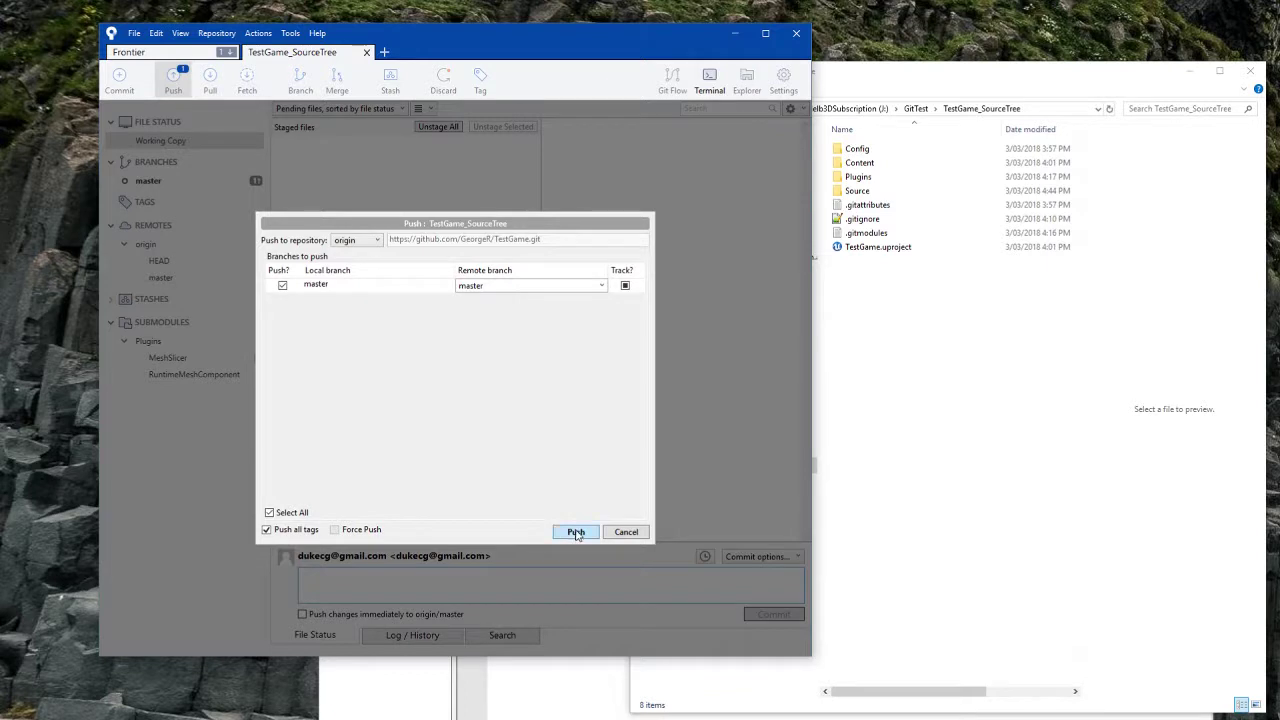
left_click(576, 532)
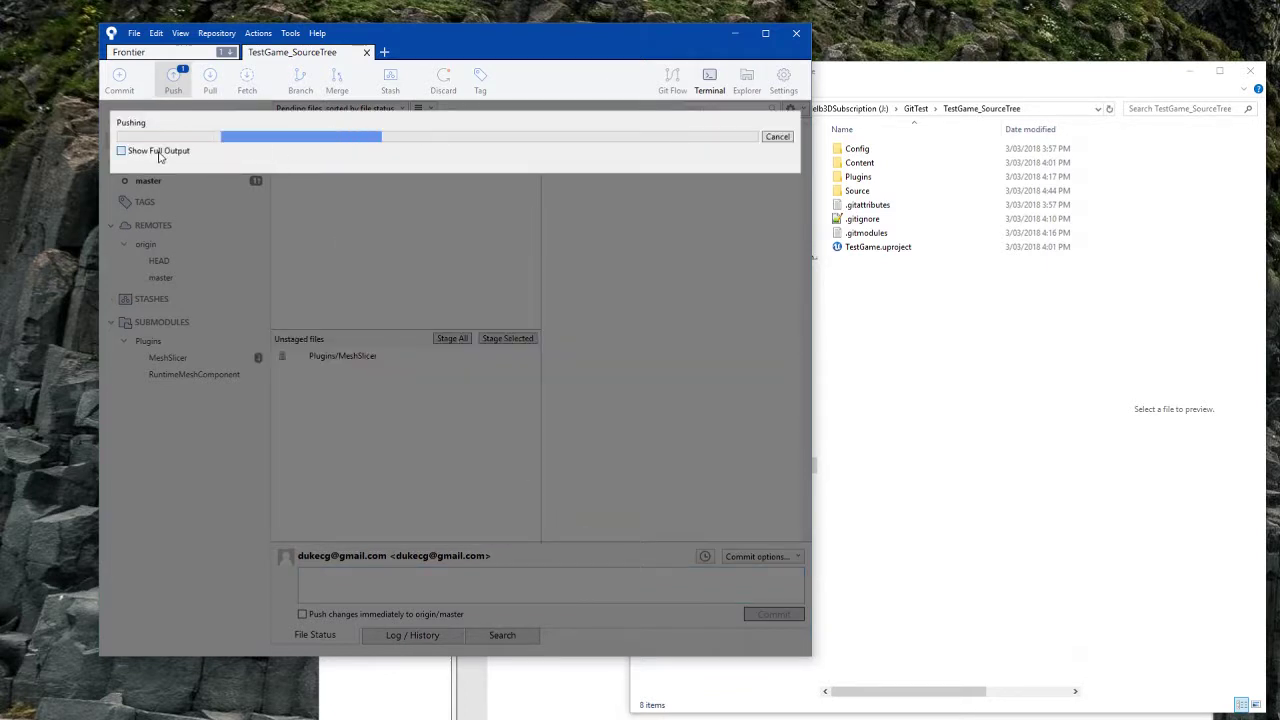
left_click(155, 151)
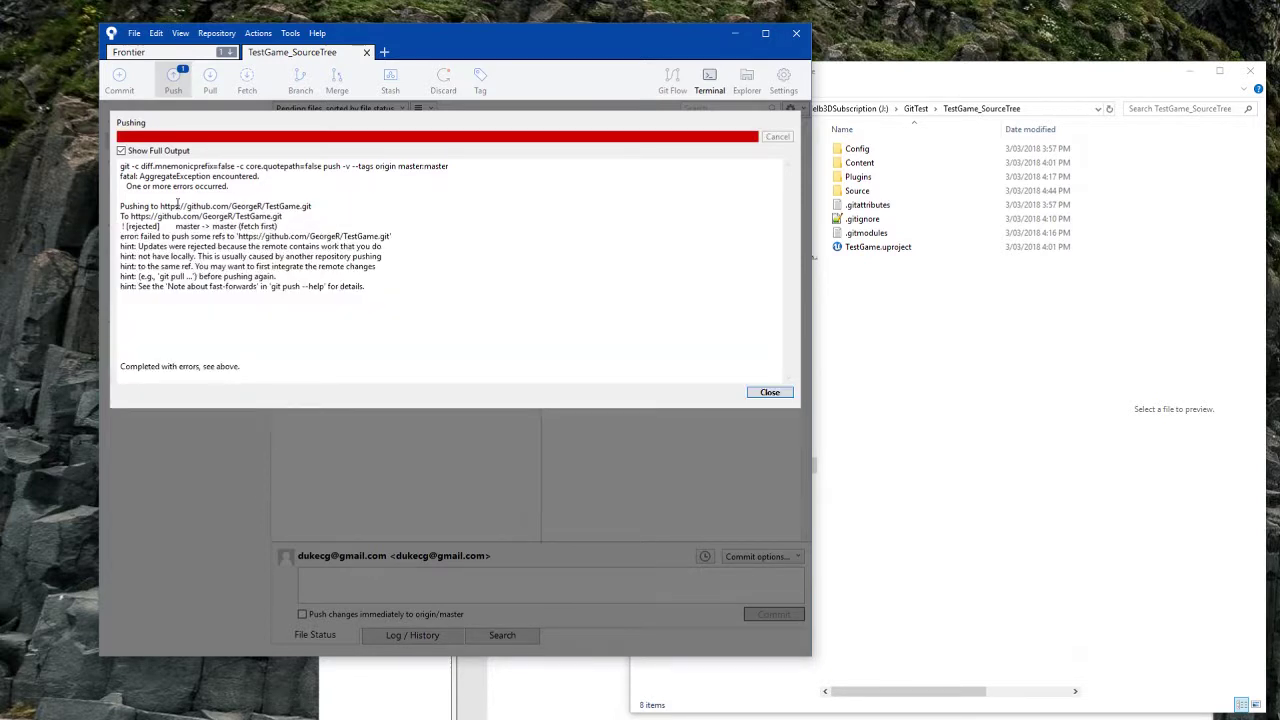
left_click(770, 392)
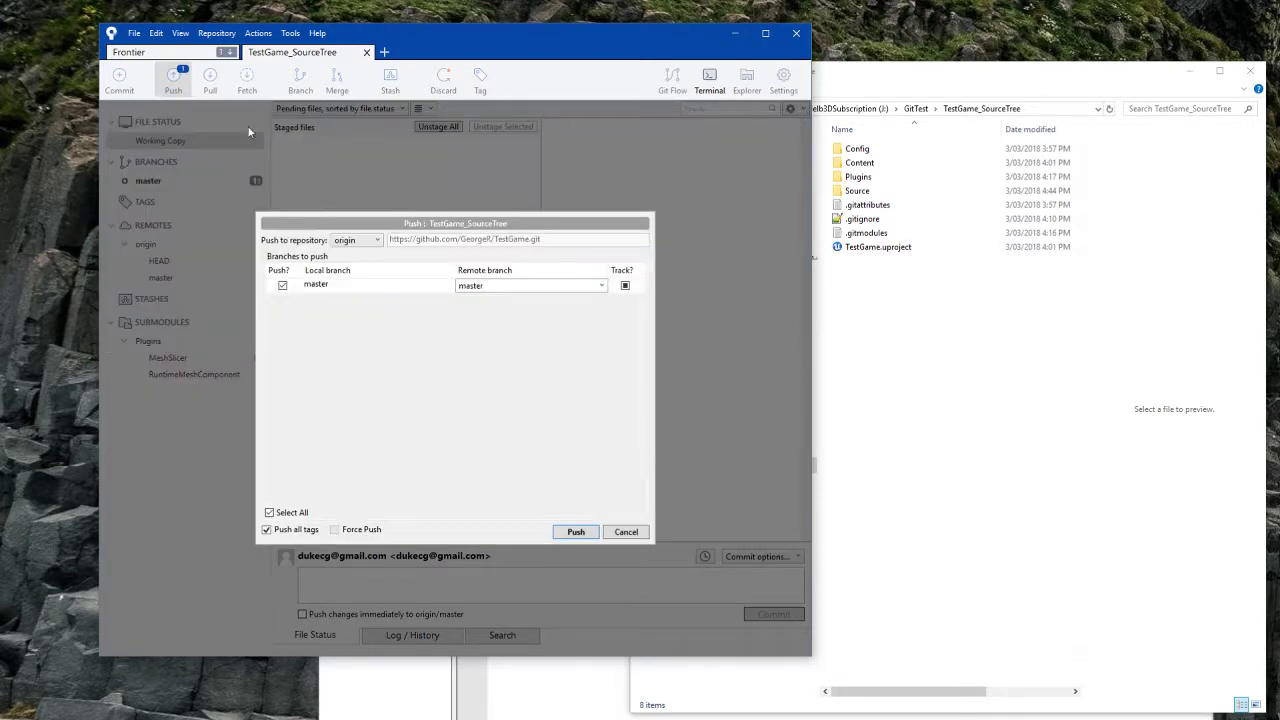
Step: Cancel the push and pull origin master with full output, producing a Test.txt conflict
left_click(628, 532)
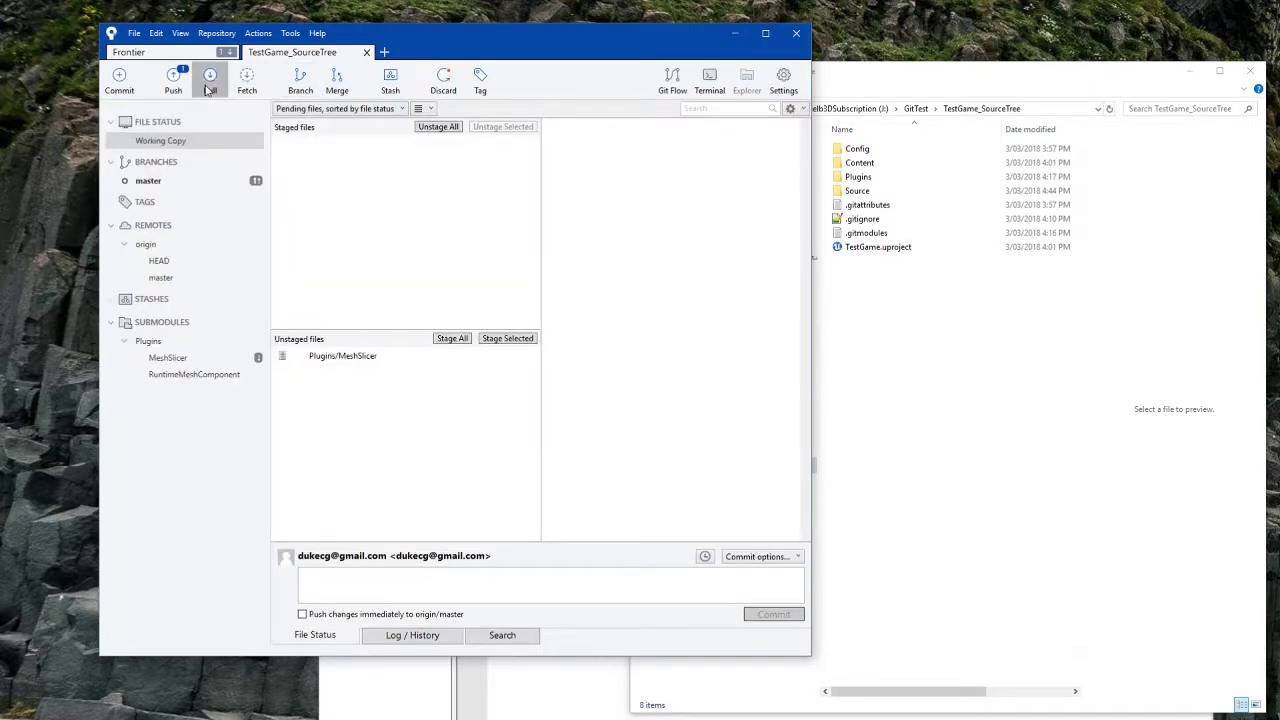
left_click(210, 78)
left_click(609, 271)
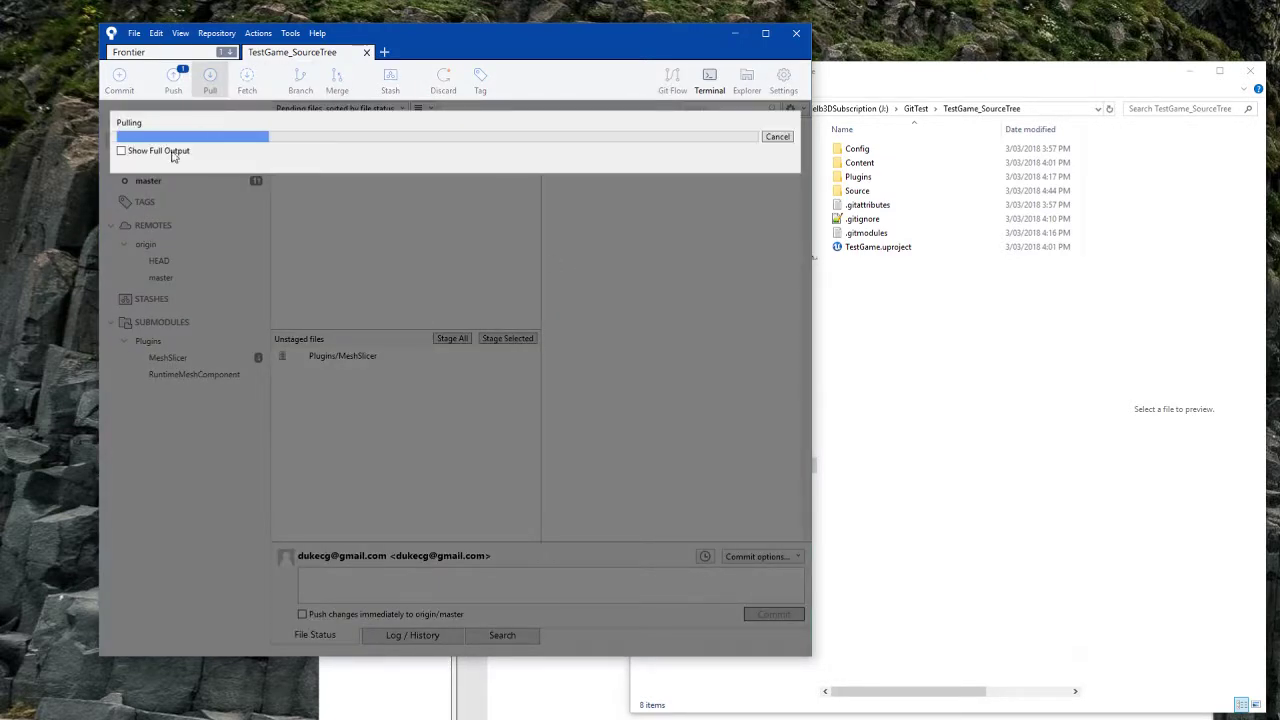
left_click(168, 151)
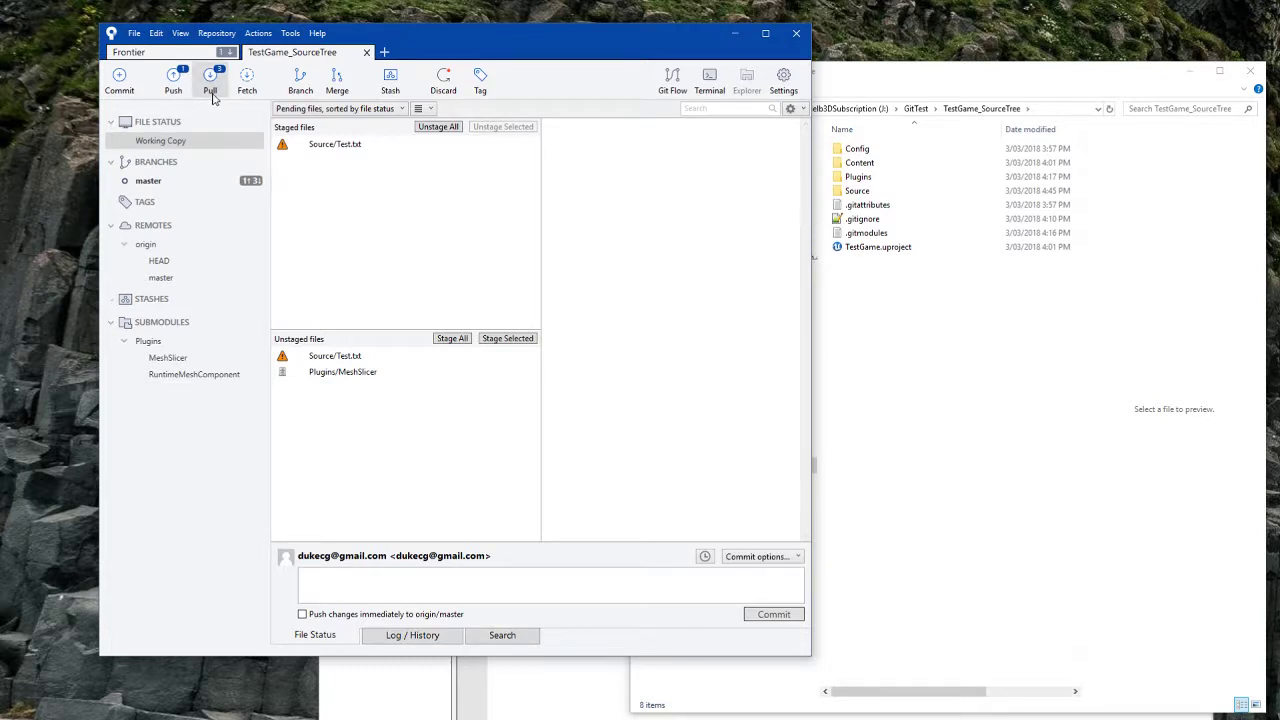
left_click(212, 97)
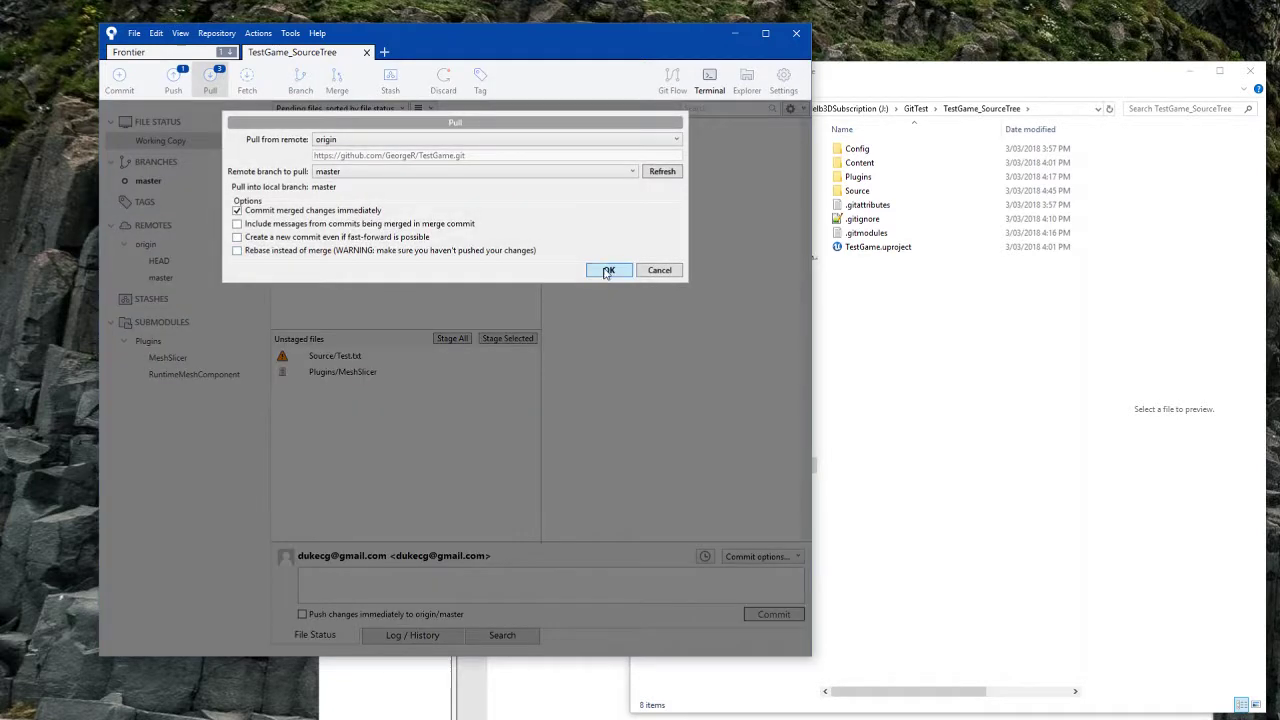
left_click(604, 270)
left_click(160, 151)
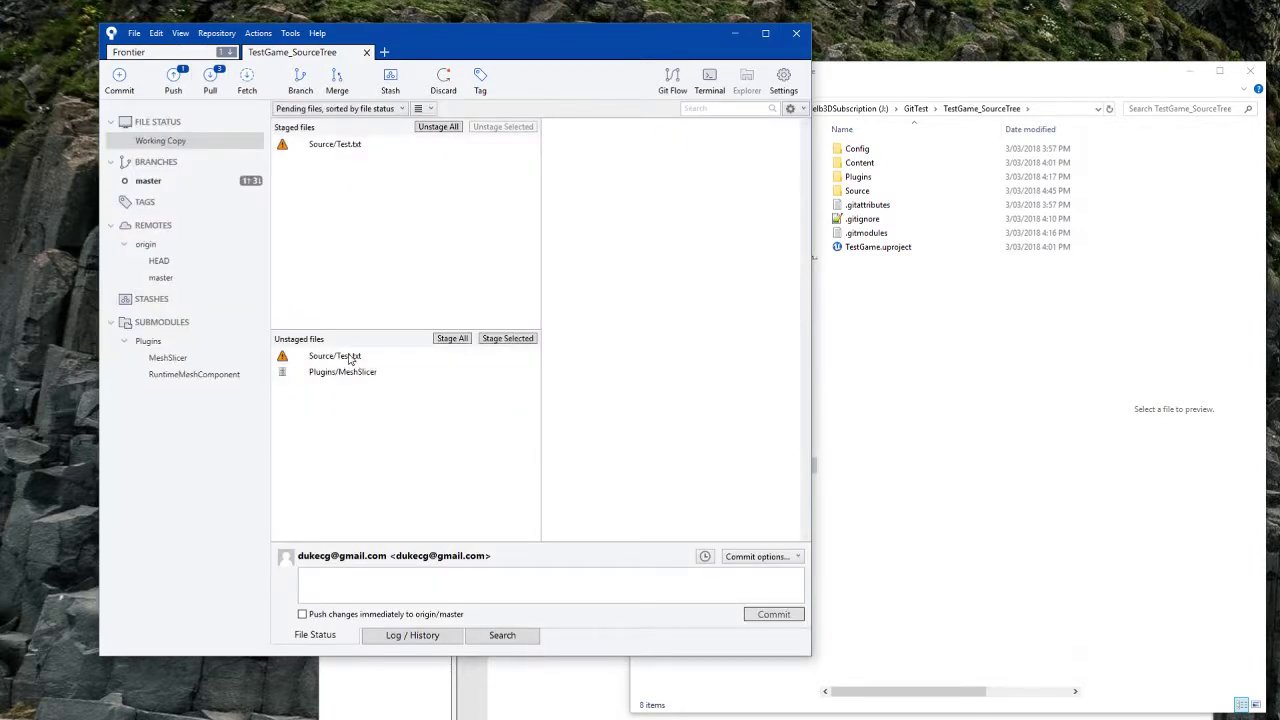
Step: Launch the external merge tool on conflicted Source/Test.txt, then abort the merge
left_click(350, 358)
right_click(350, 358)
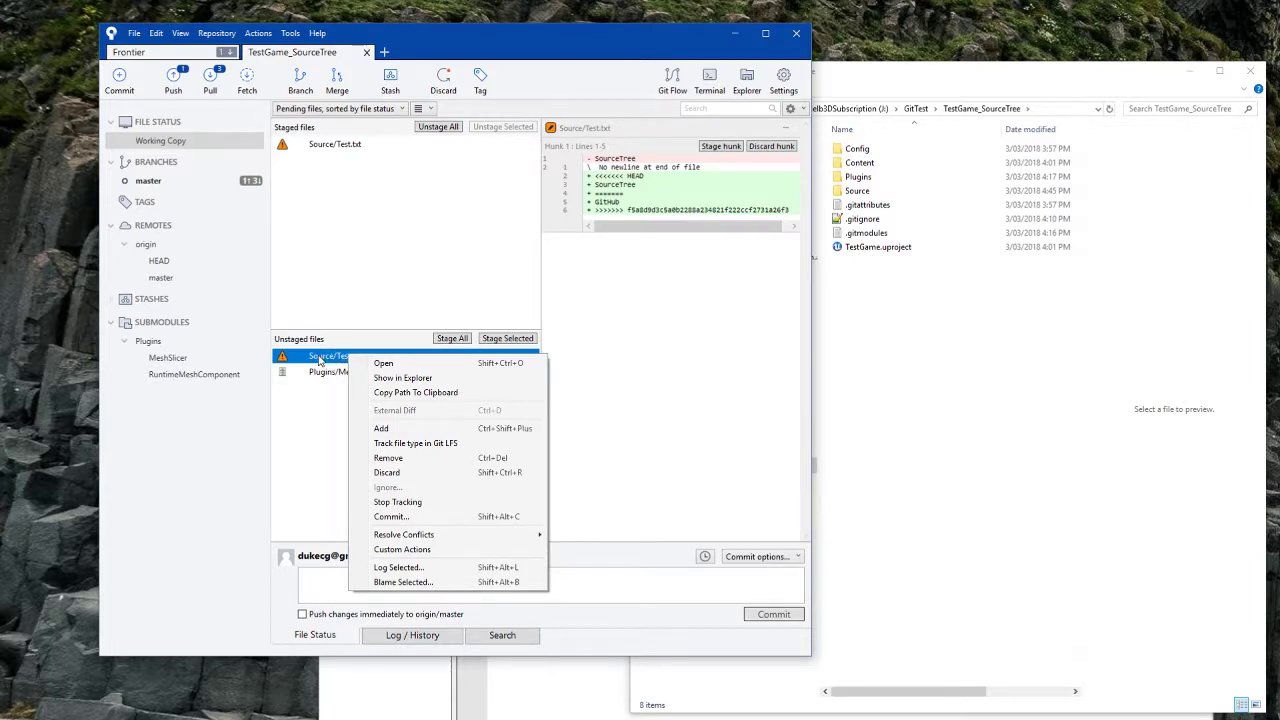
mouse_move(428, 541)
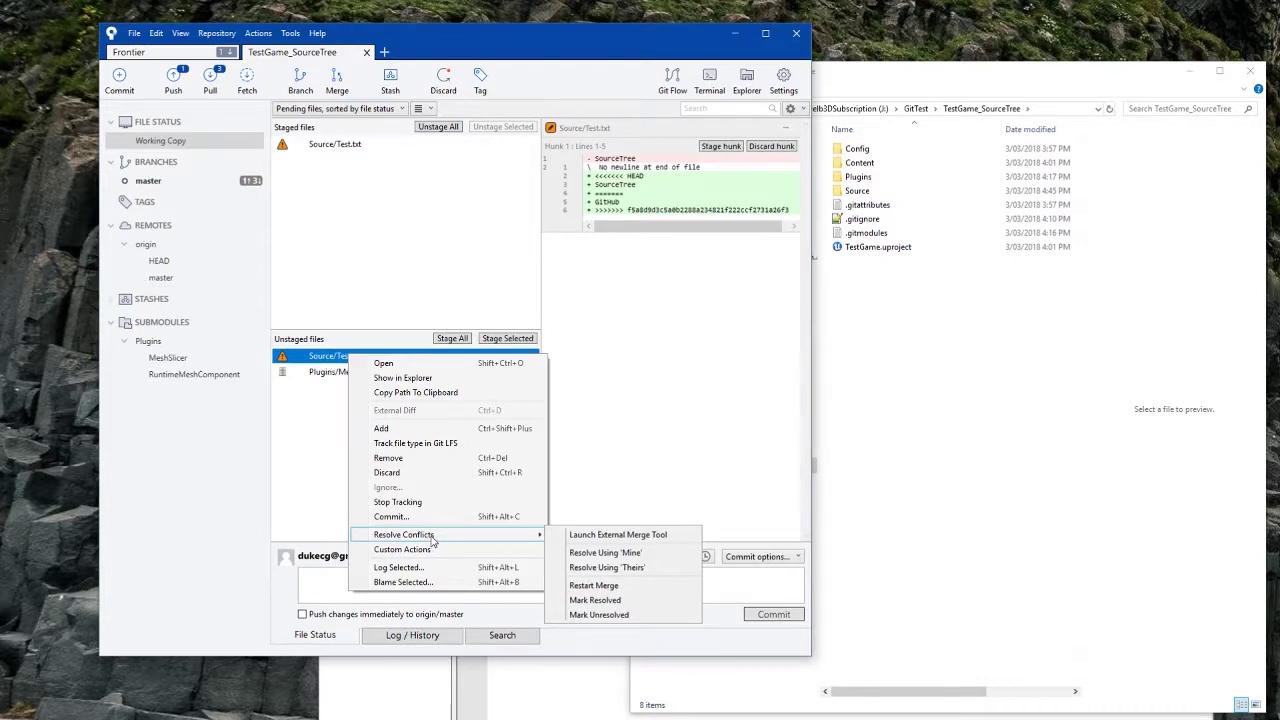
left_click(625, 535)
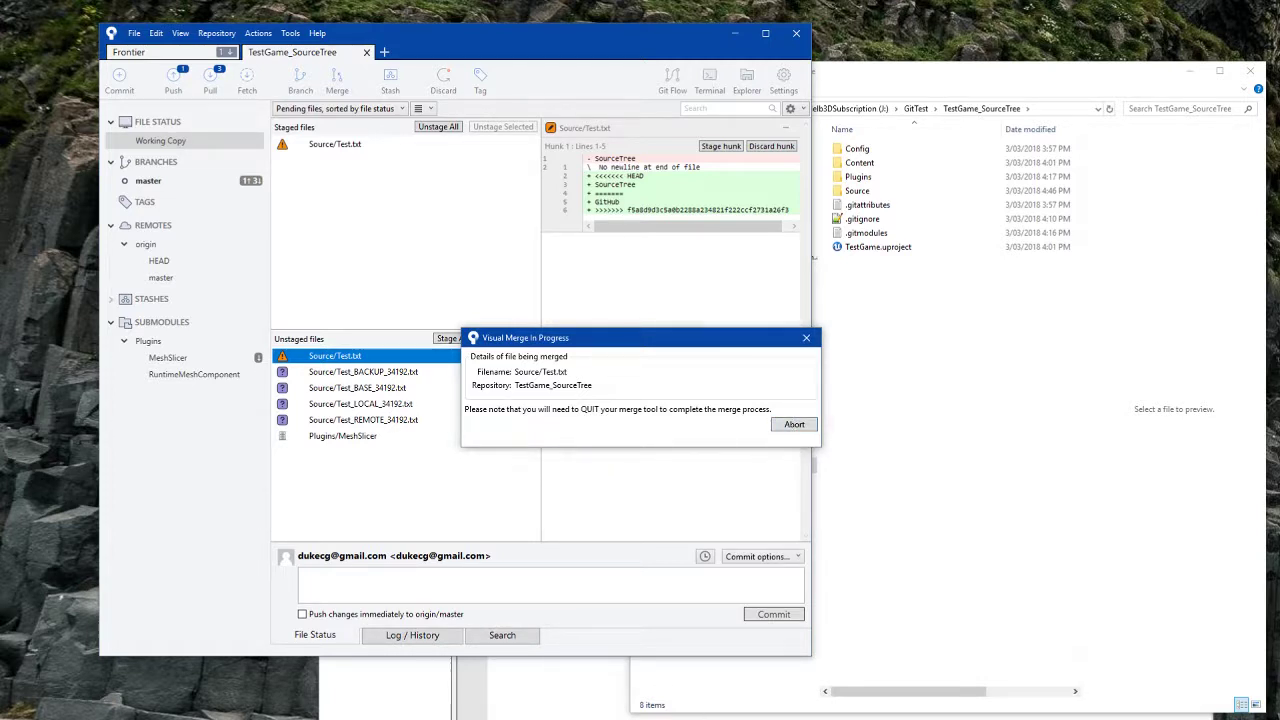
left_click(789, 424)
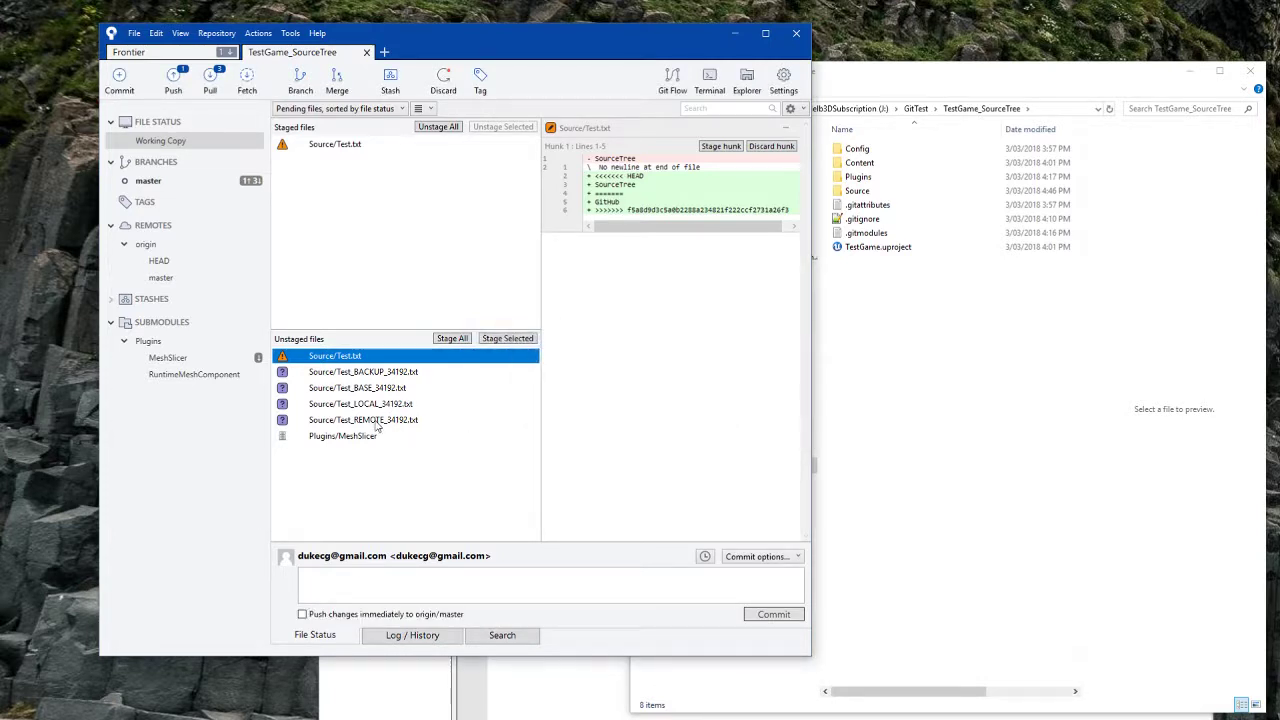
Step: Preview the REMOTE, LOCAL, BASE and BACKUP Test_*_34192.txt copies, cancelling their removal
left_click(970, 348)
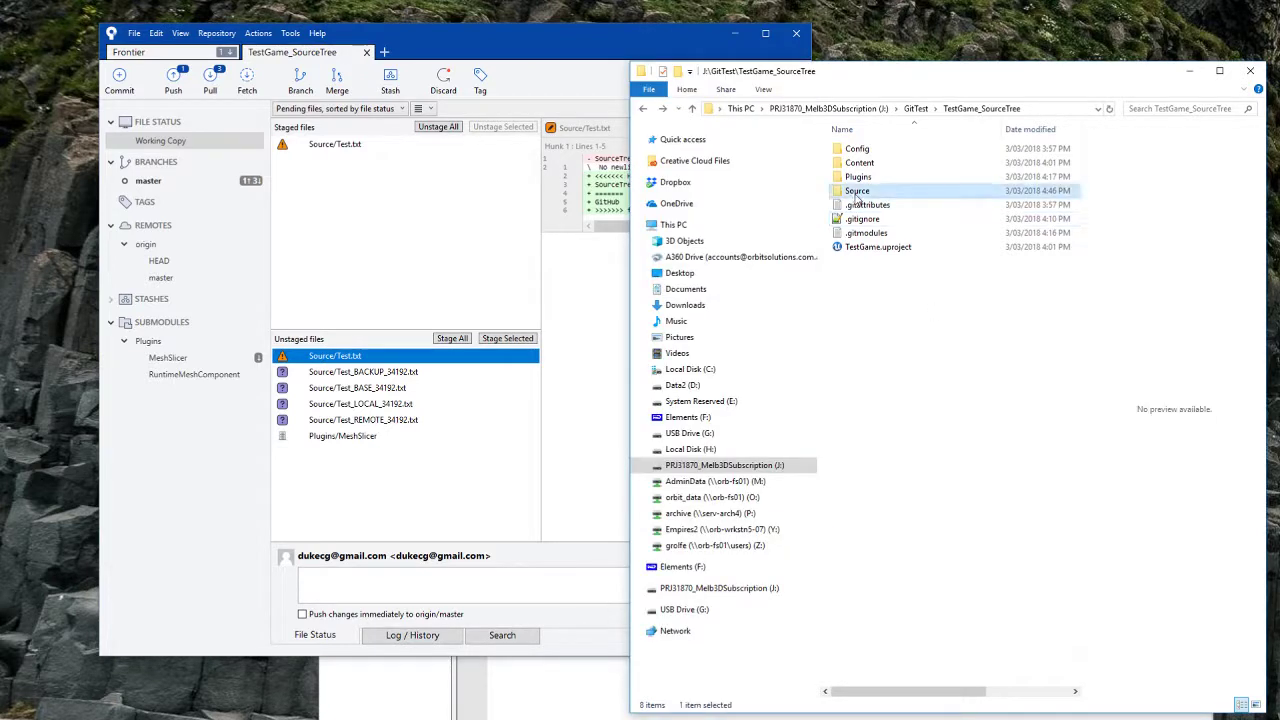
double_click(857, 190)
left_click(390, 420)
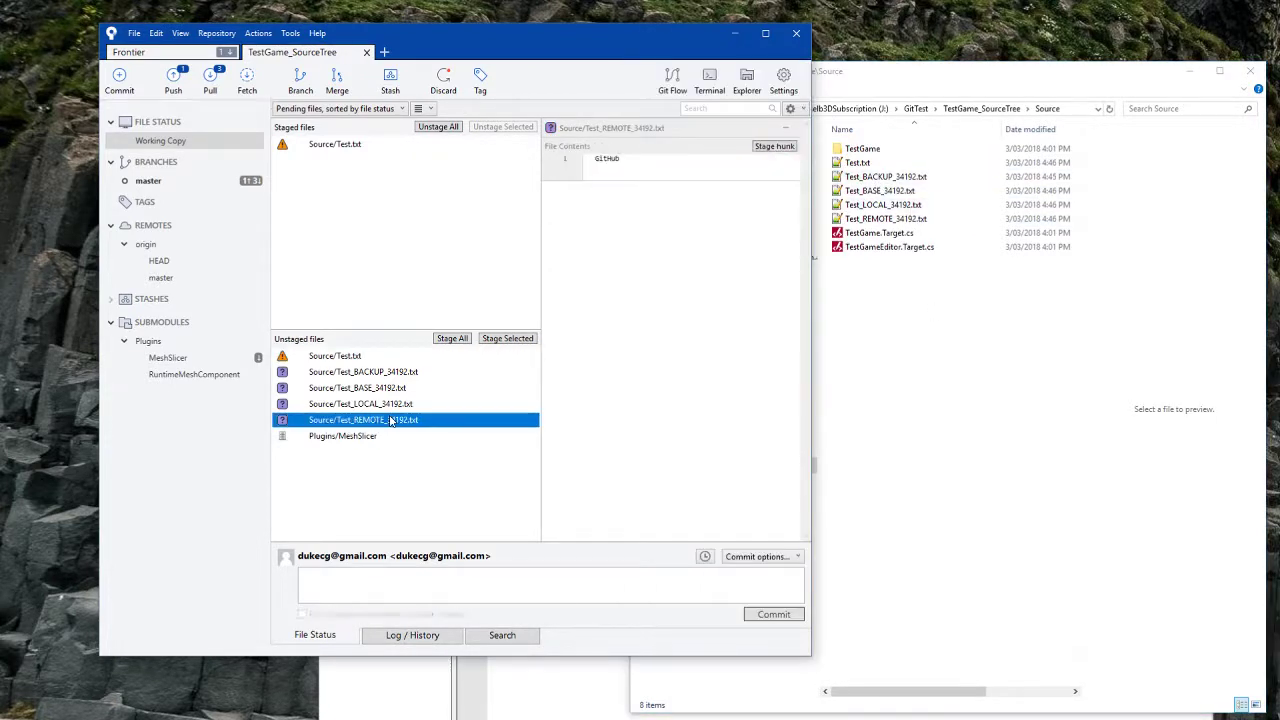
left_click(396, 405)
left_click(393, 389)
left_click(391, 374)
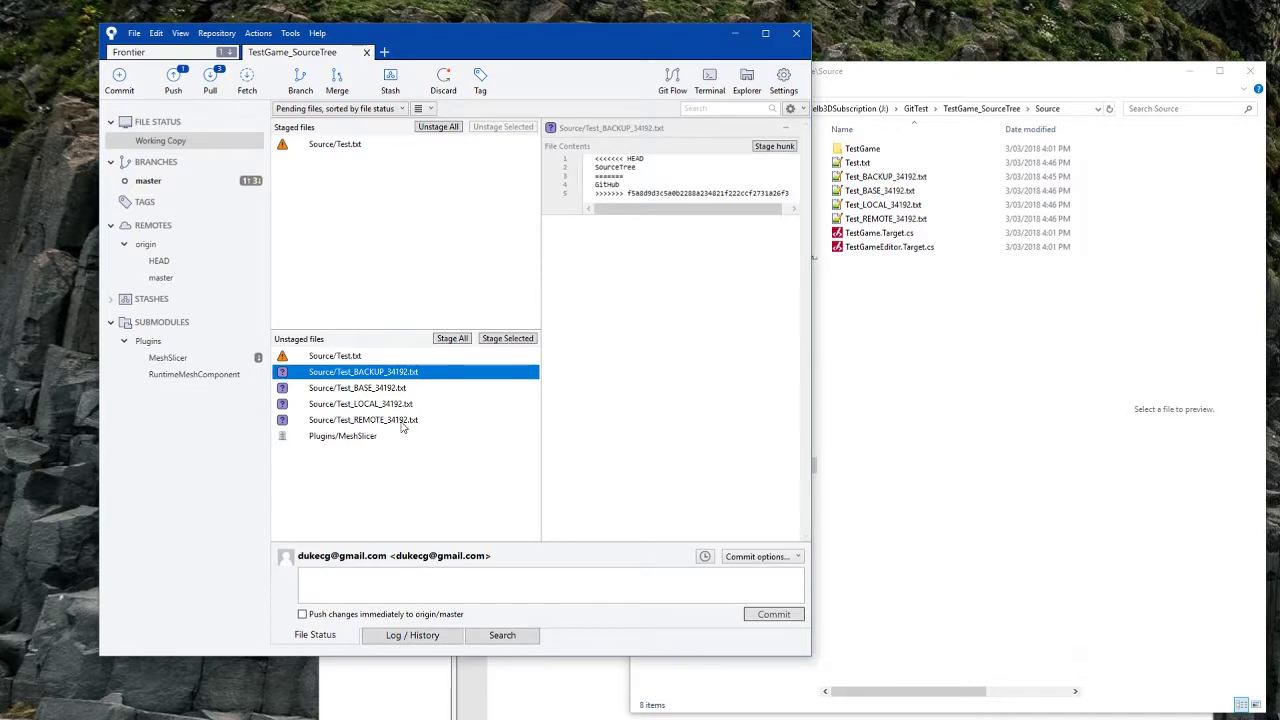
left_click(402, 420, "shift")
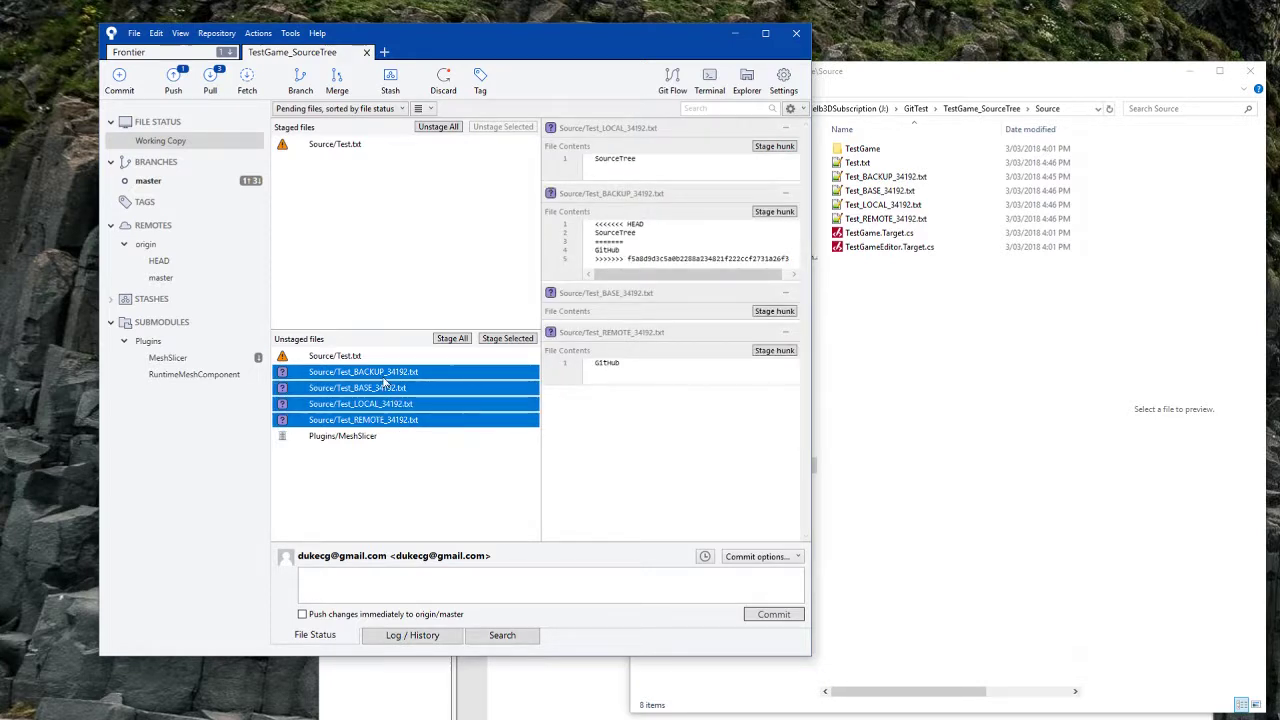
right_click(383, 380)
left_click(449, 483)
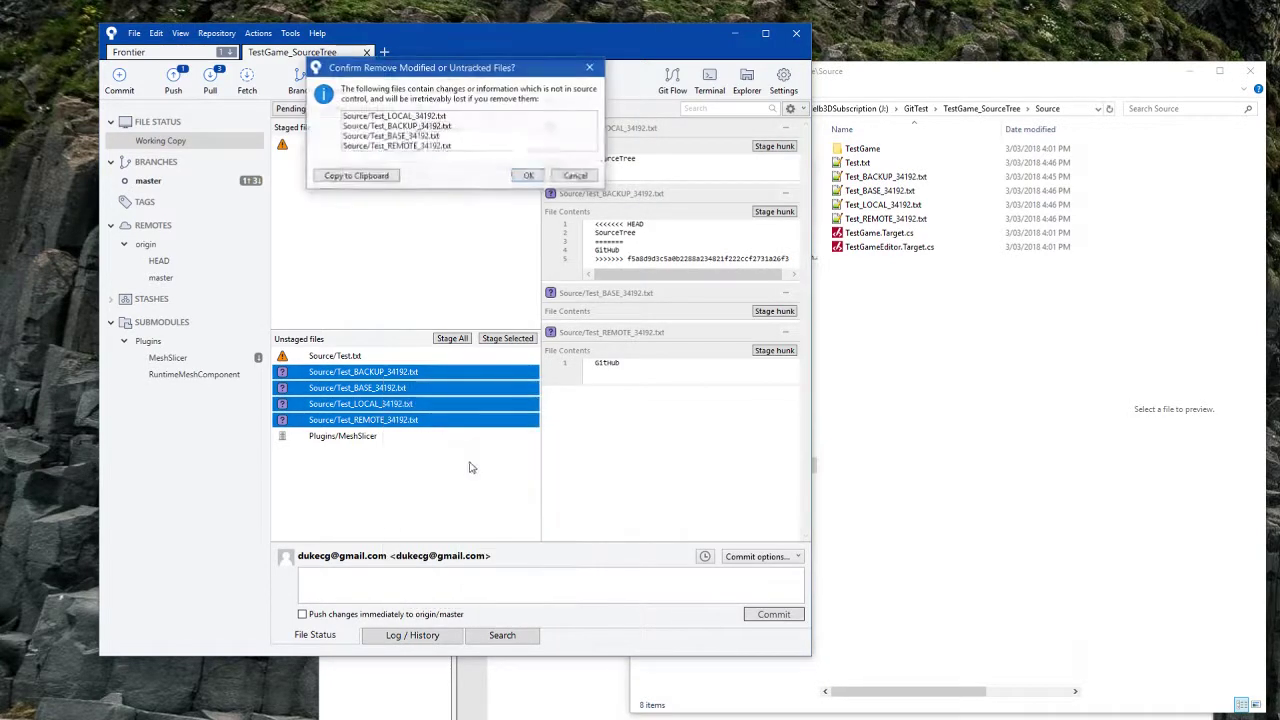
left_click(556, 176)
left_click(362, 360)
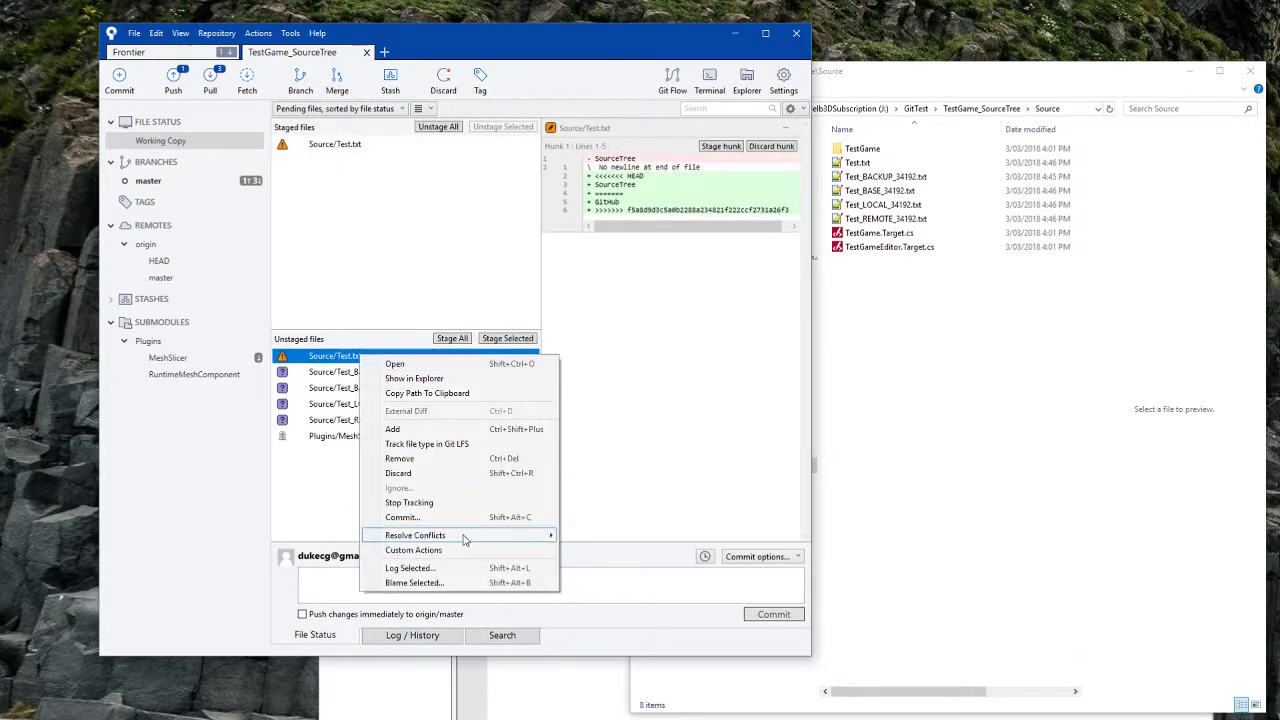
Step: Resolve Source/Test.txt using 'Theirs' and confirm the dialog
mouse_move(463, 541)
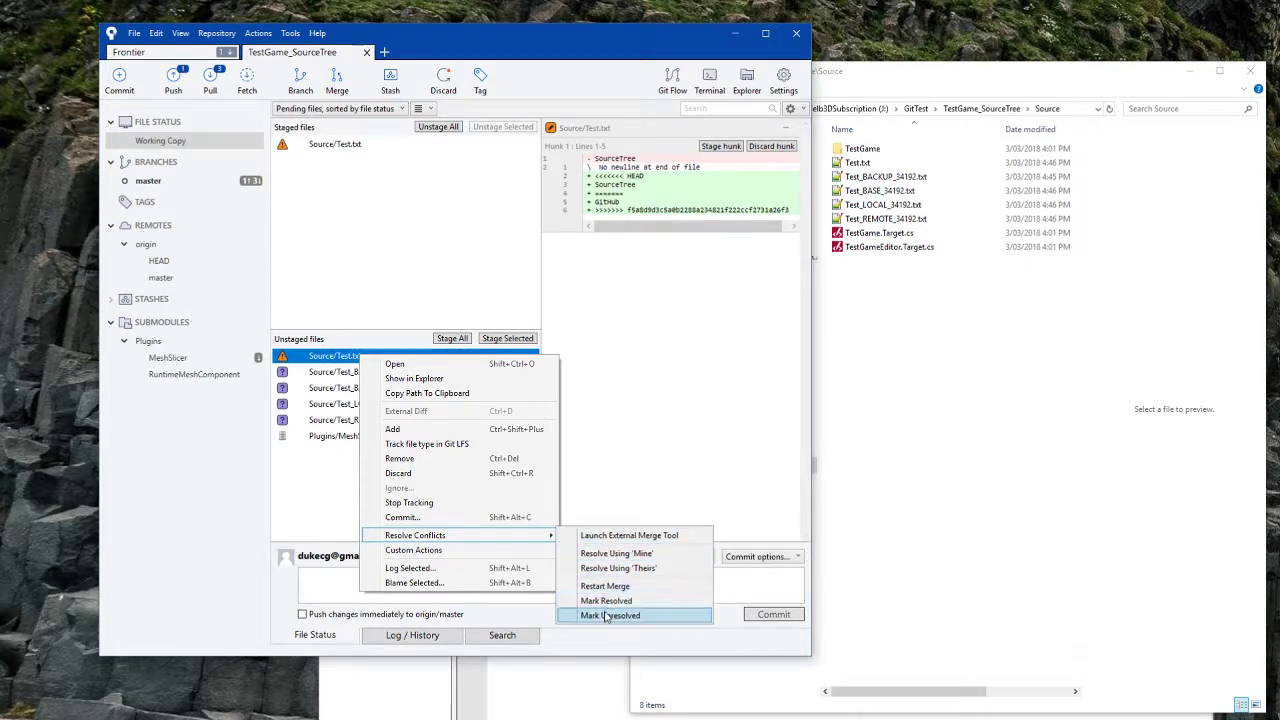
mouse_move(517, 545)
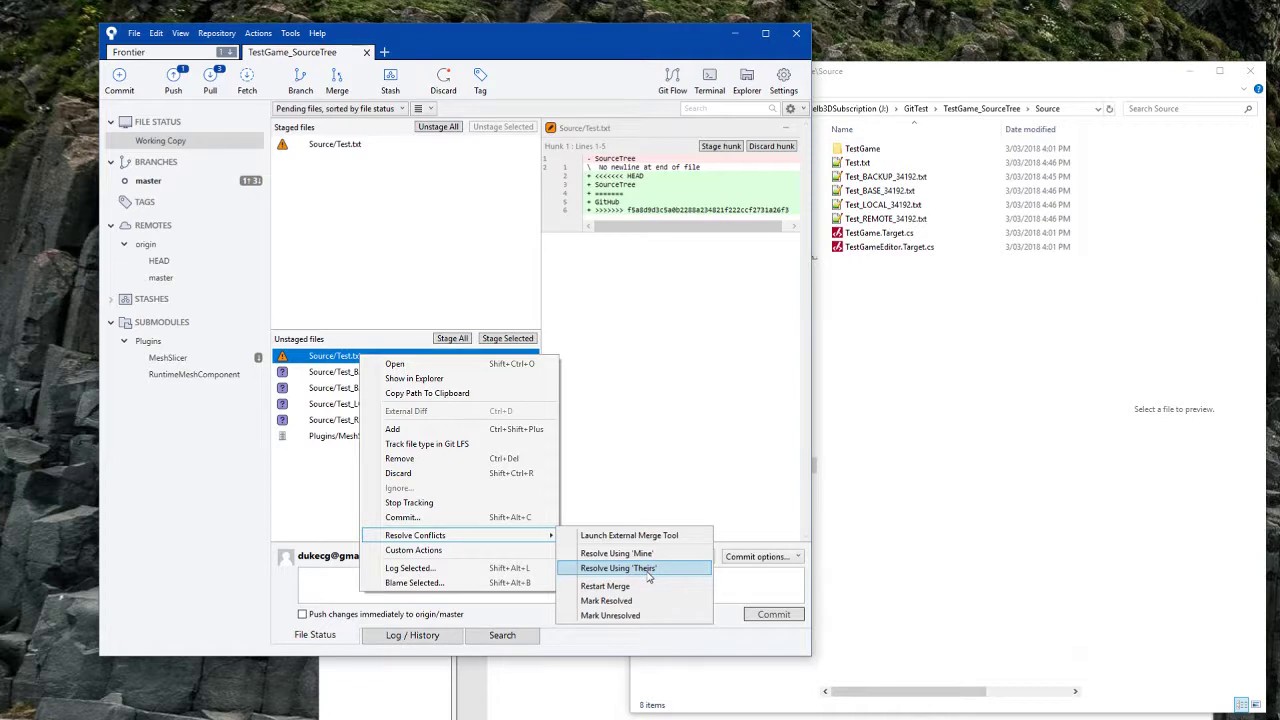
left_click(618, 568)
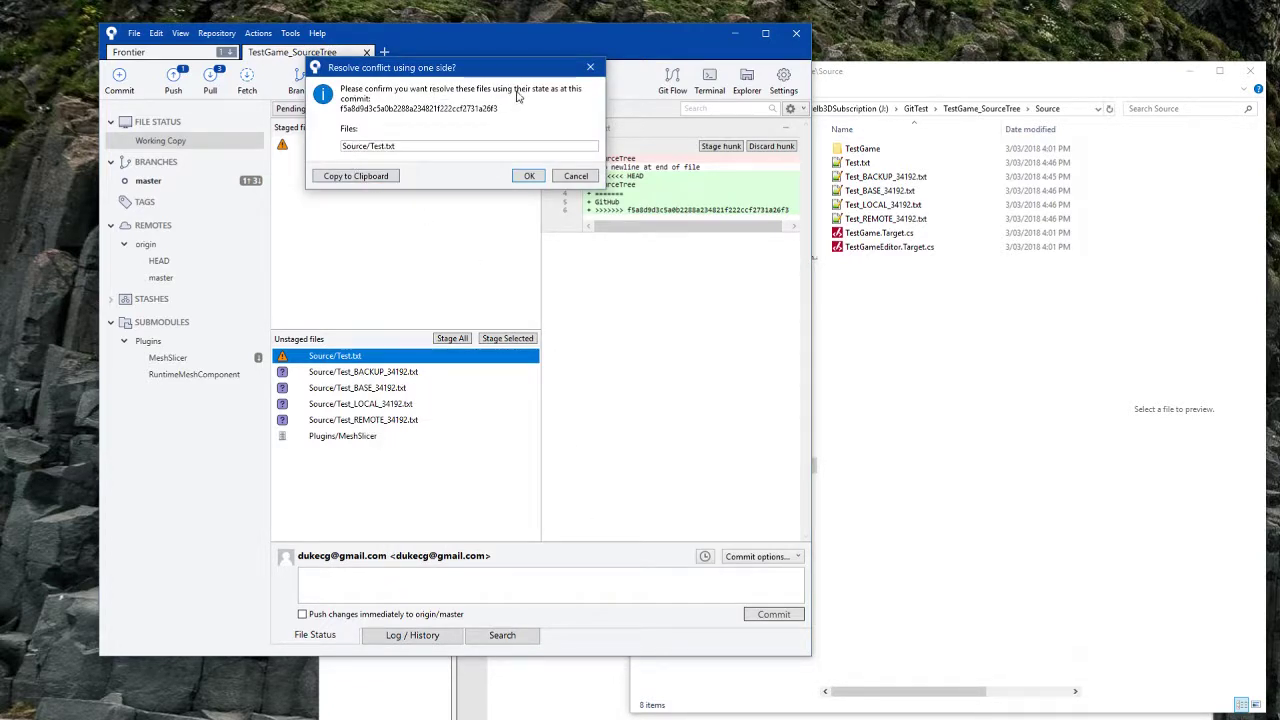
left_click(529, 176)
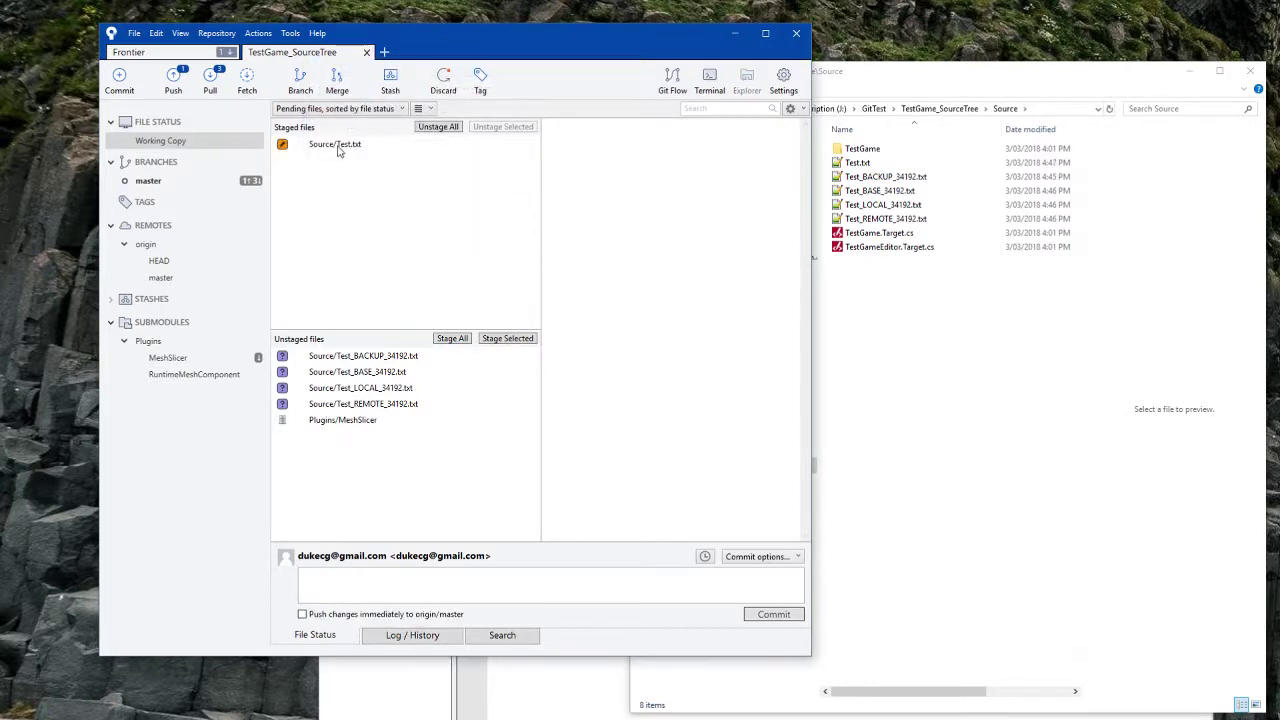
Step: Delete the four Test_BACKUP through Test_REMOTE_34192.txt copies in File Explorer
left_click(857, 163)
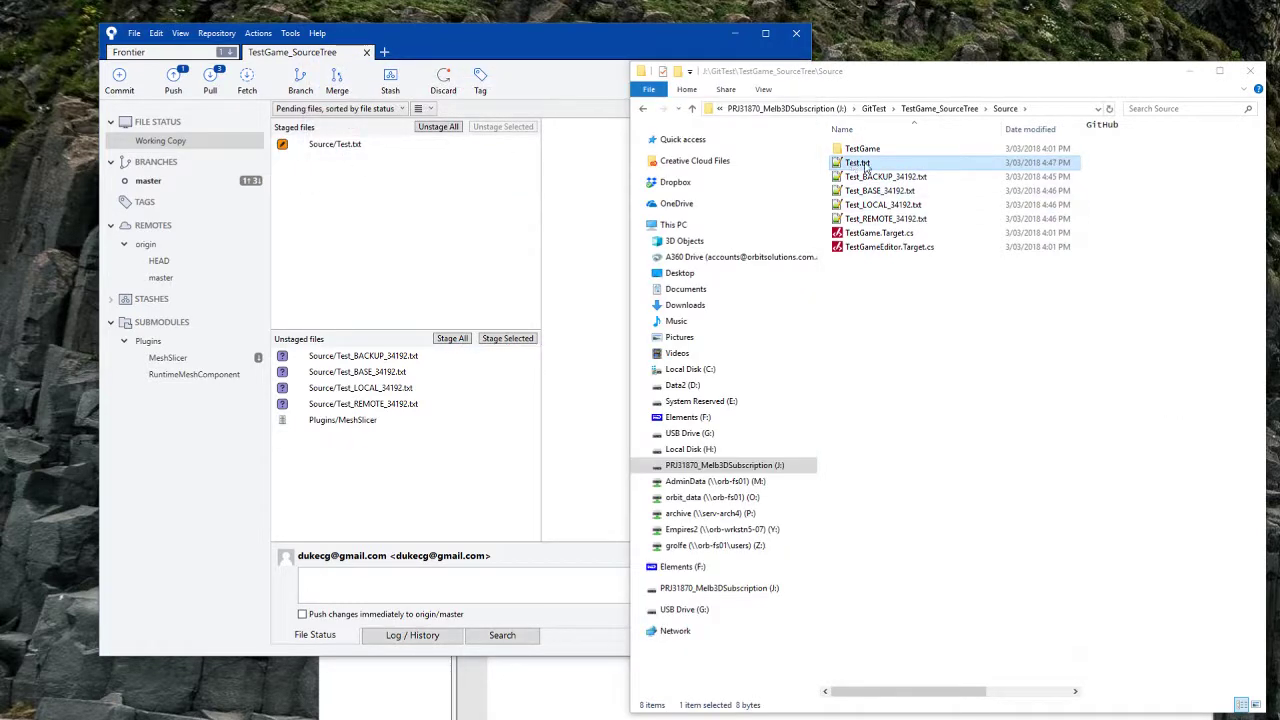
left_click(885, 218)
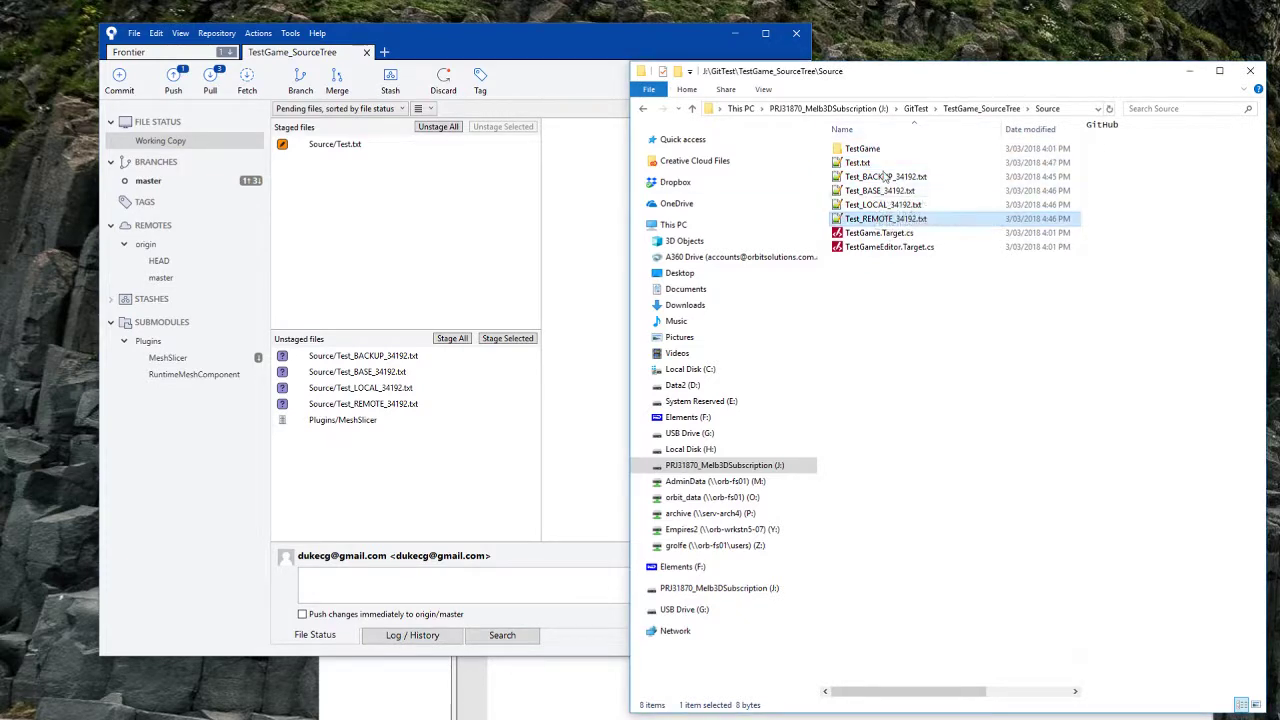
left_click(887, 178, "shift")
key("Delete")
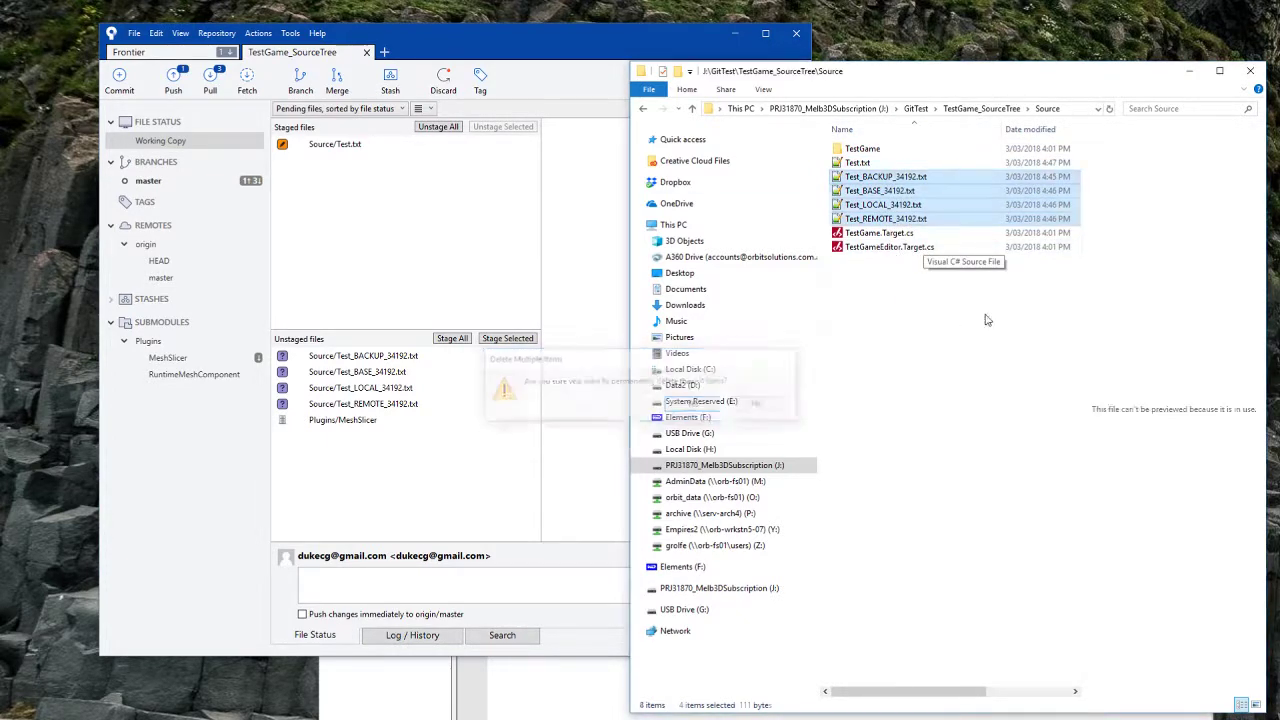
Step: Commit the resolved Test.txt in SourceTree with the message 'fixed conflict'
left_click(442, 483)
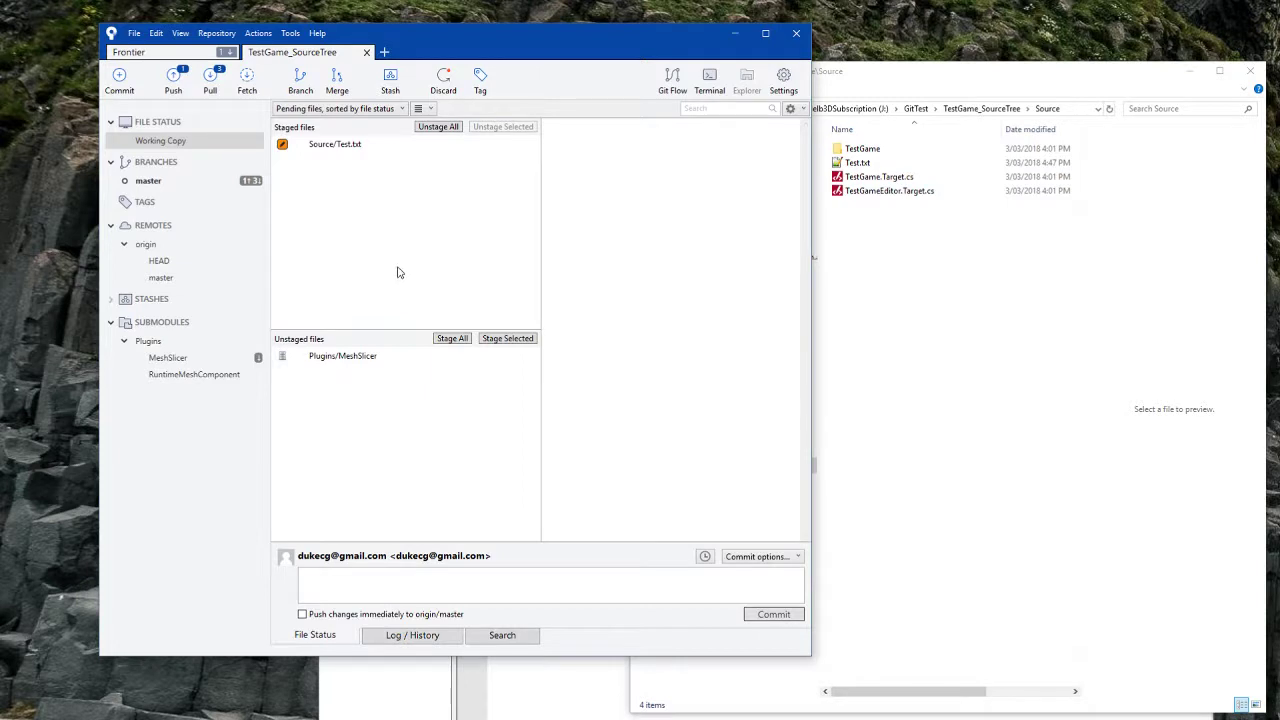
left_click(480, 591)
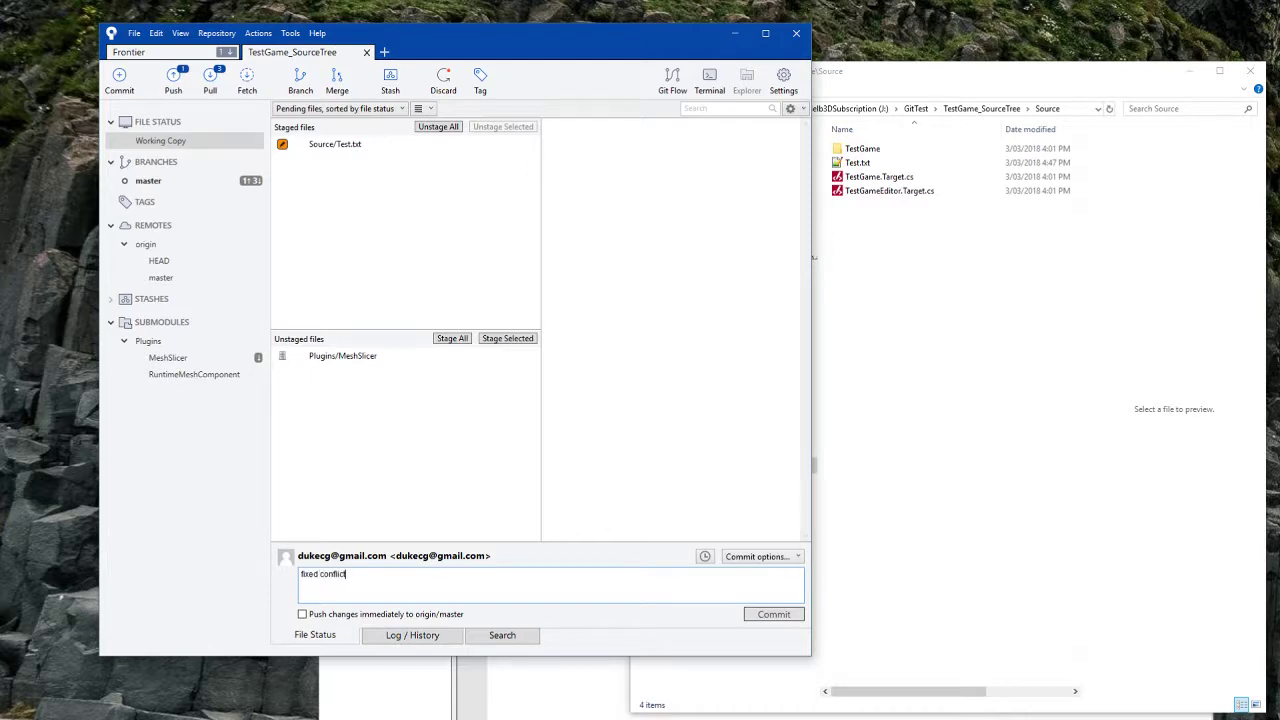
left_click(797, 617)
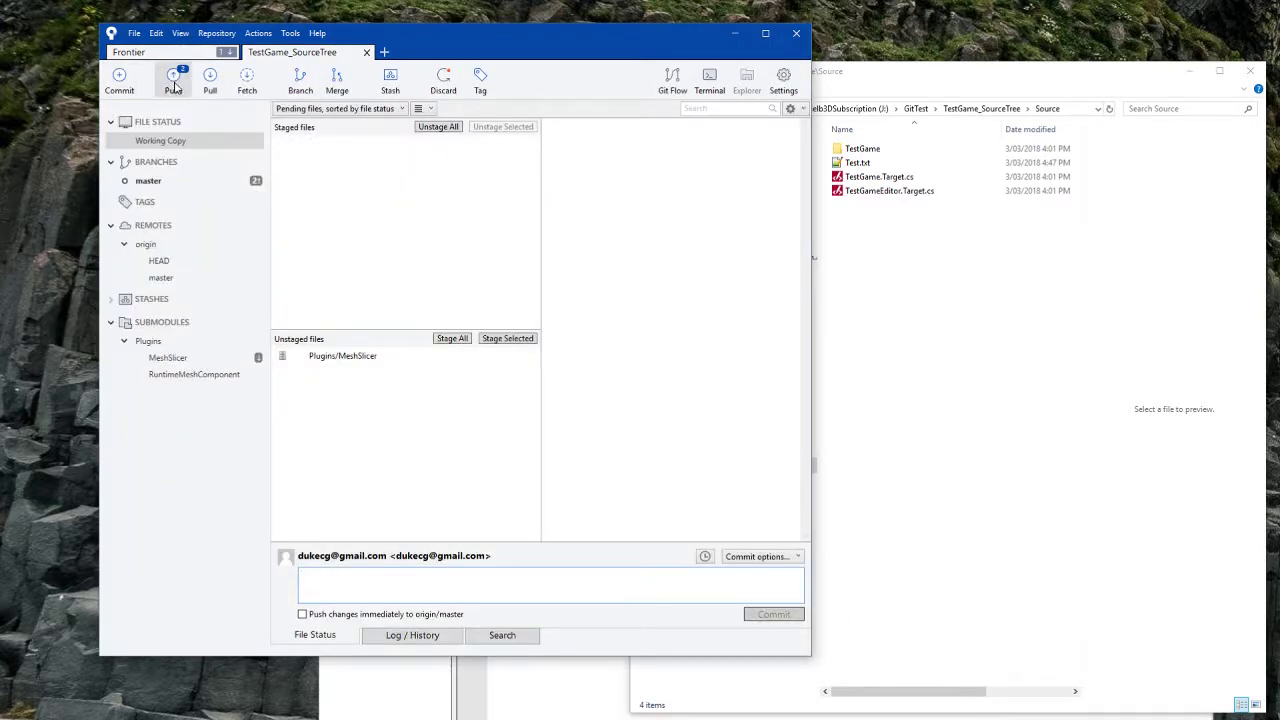
Step: Push the conflict-fix commits on master to origin, showing full output, and close once it succeeds
left_click(173, 80)
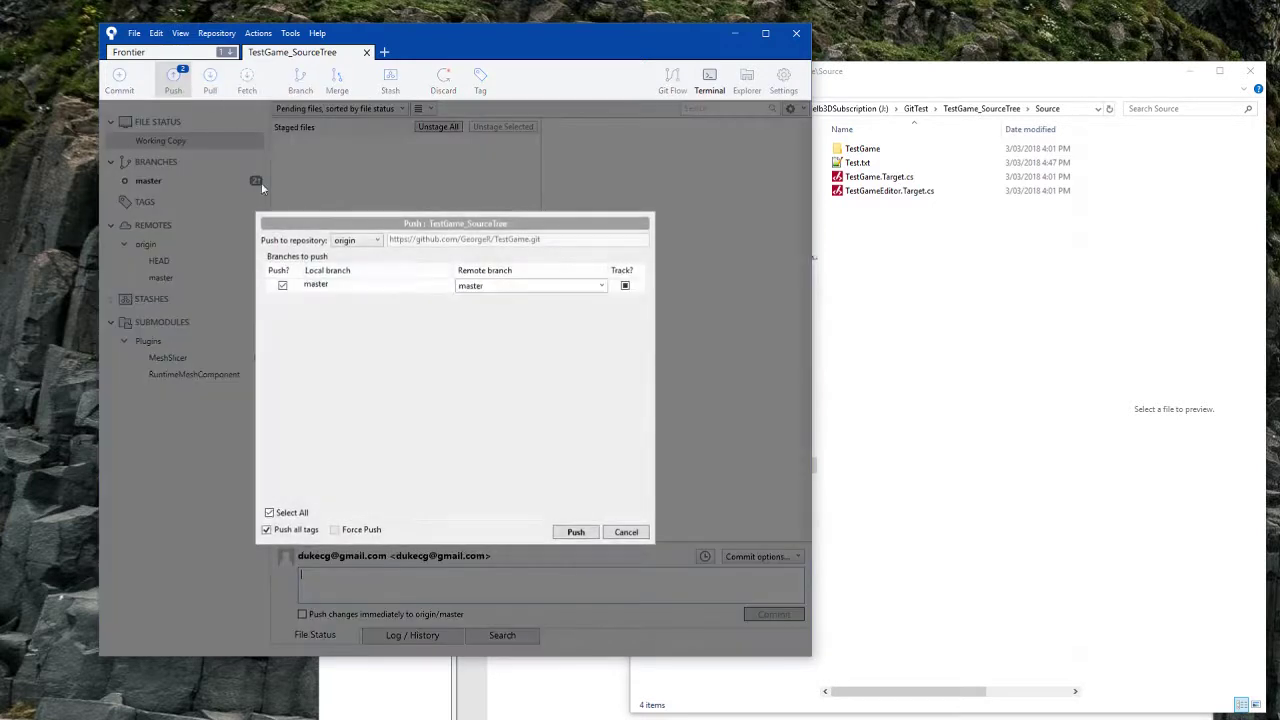
left_click(585, 533)
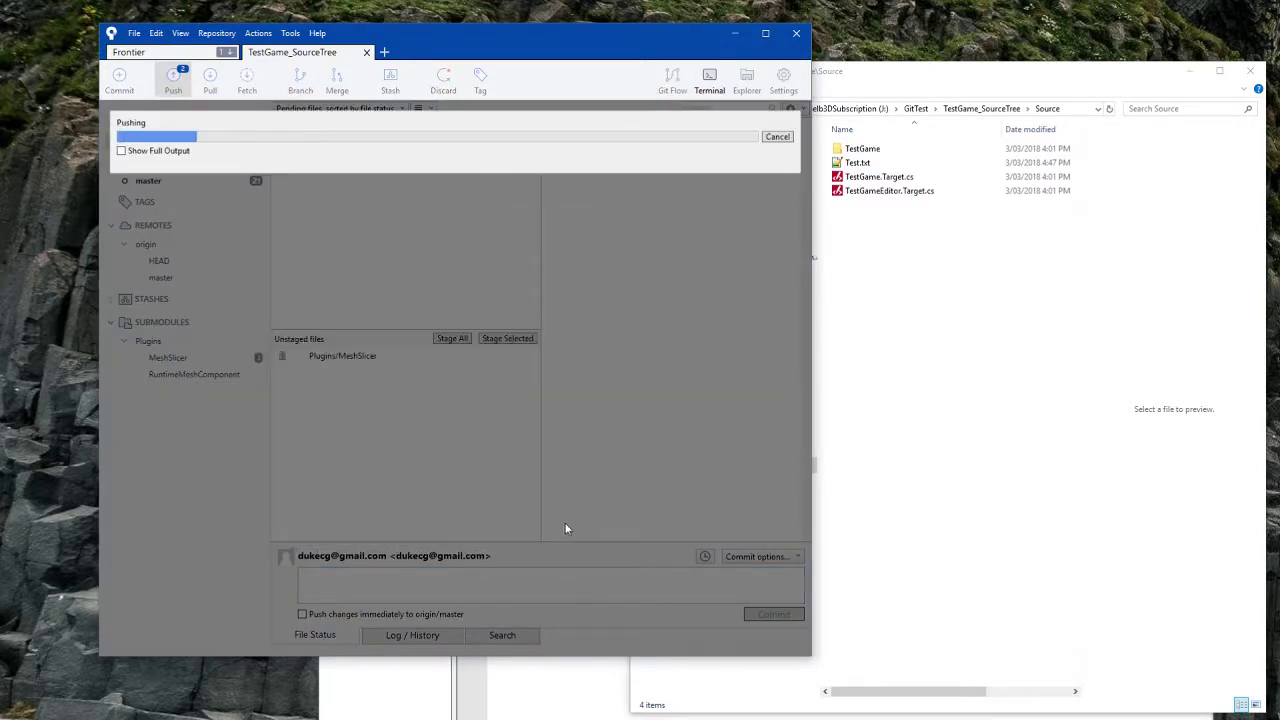
left_click(155, 152)
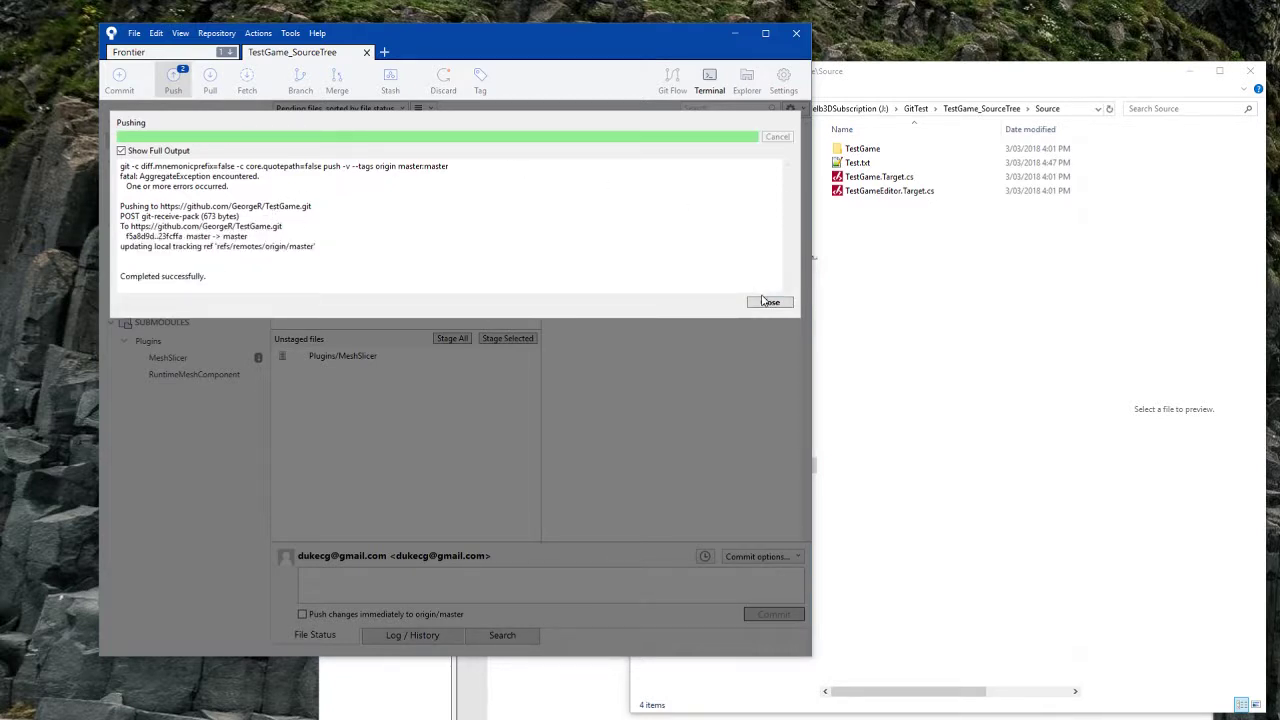
left_click(769, 301)
left_click(1060, 162)
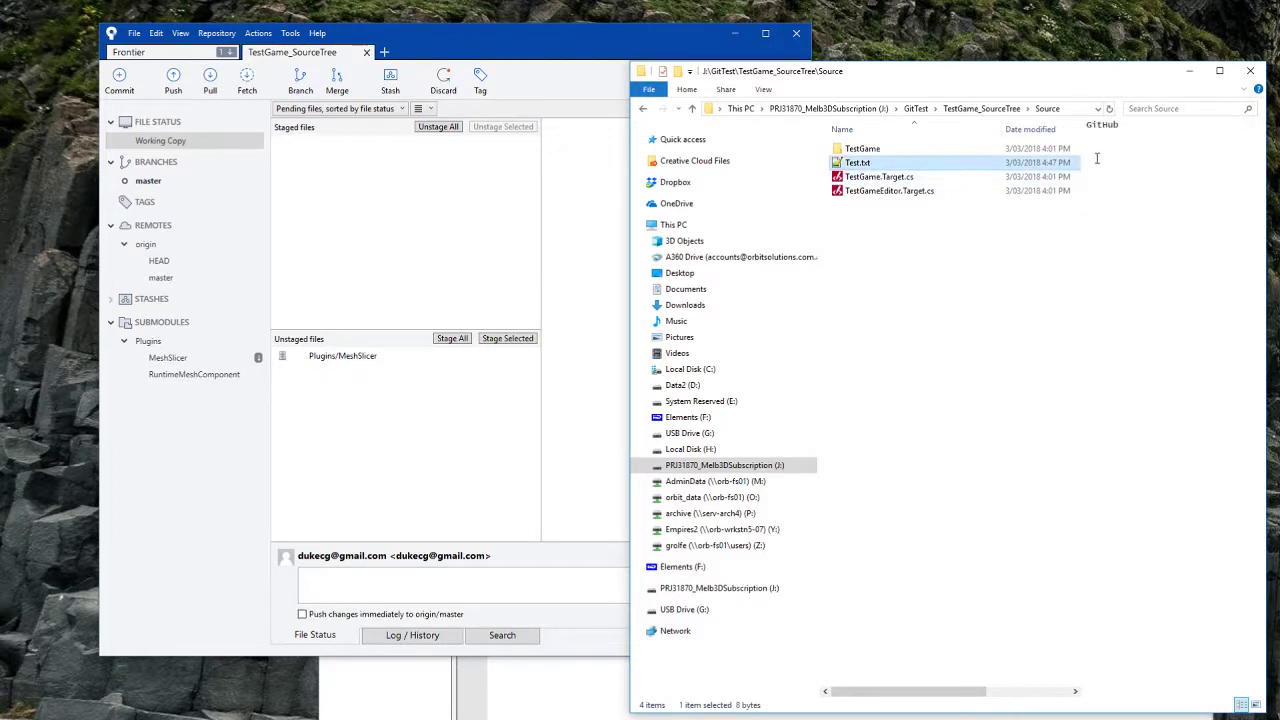
left_click(312, 719)
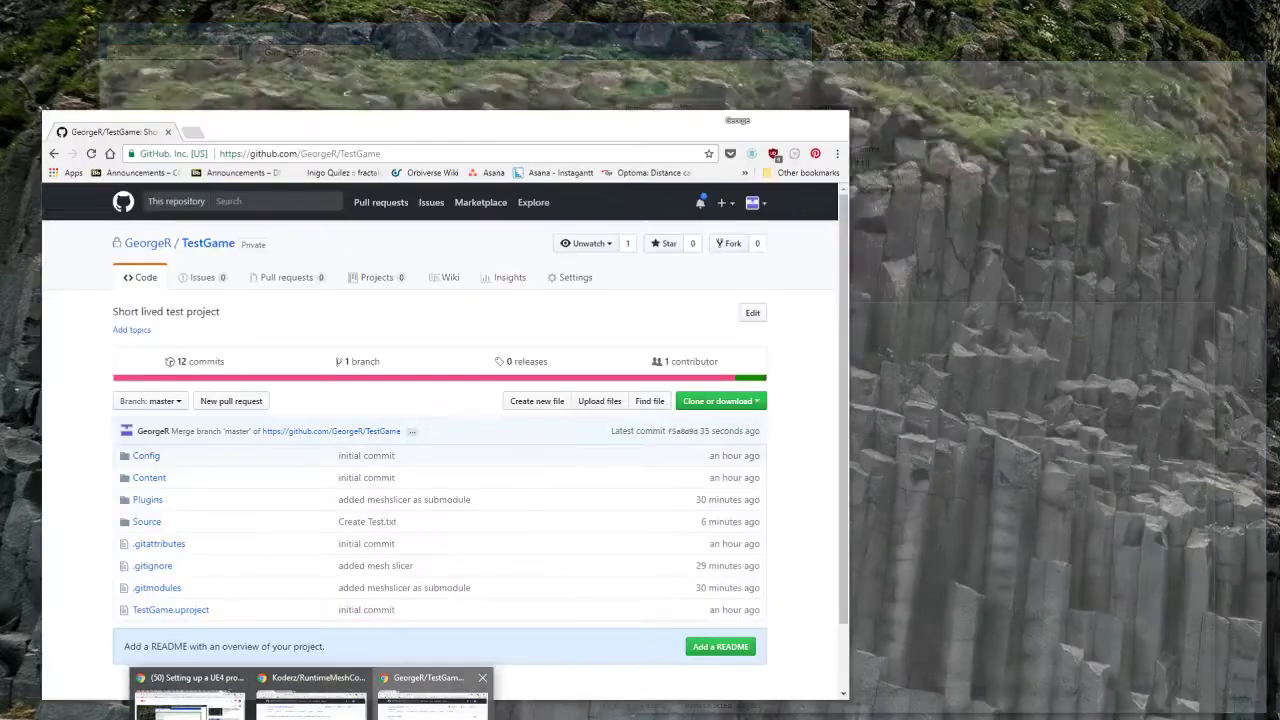
Step: On GitHub, check that the TestGame repo's Source/Test.txt now reads 'Github'
left_click(432, 700)
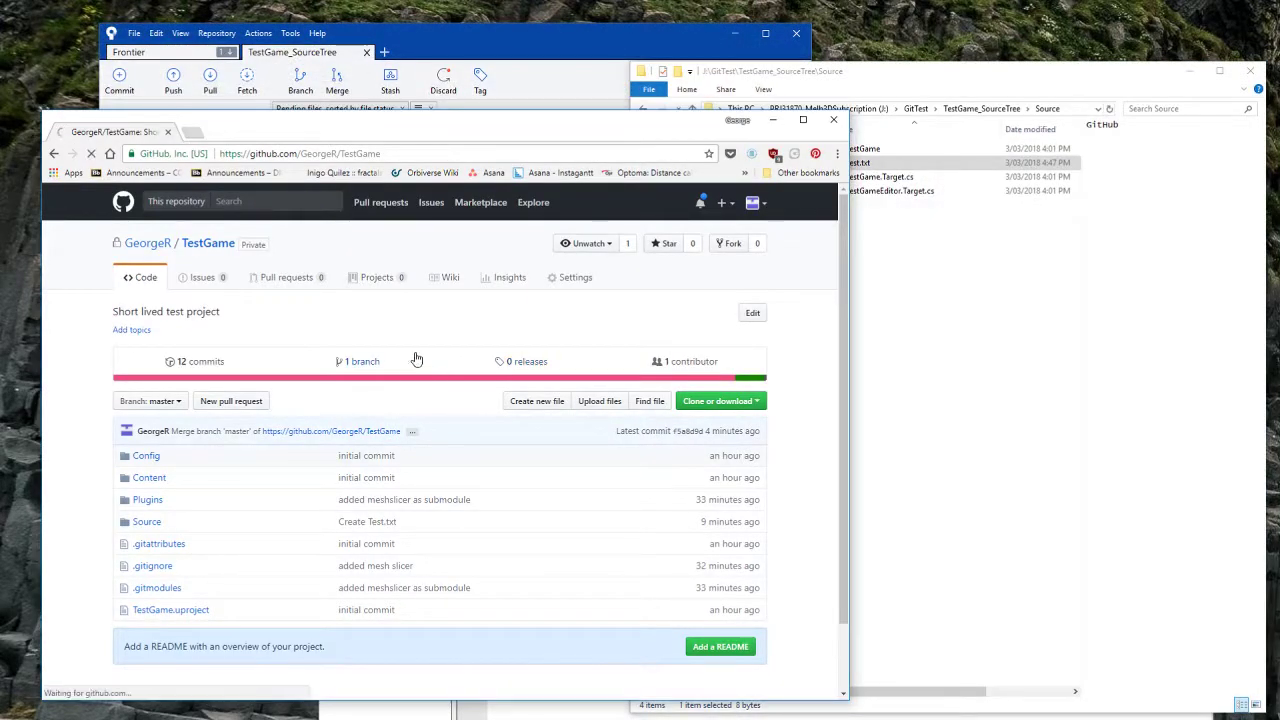
left_click(145, 522)
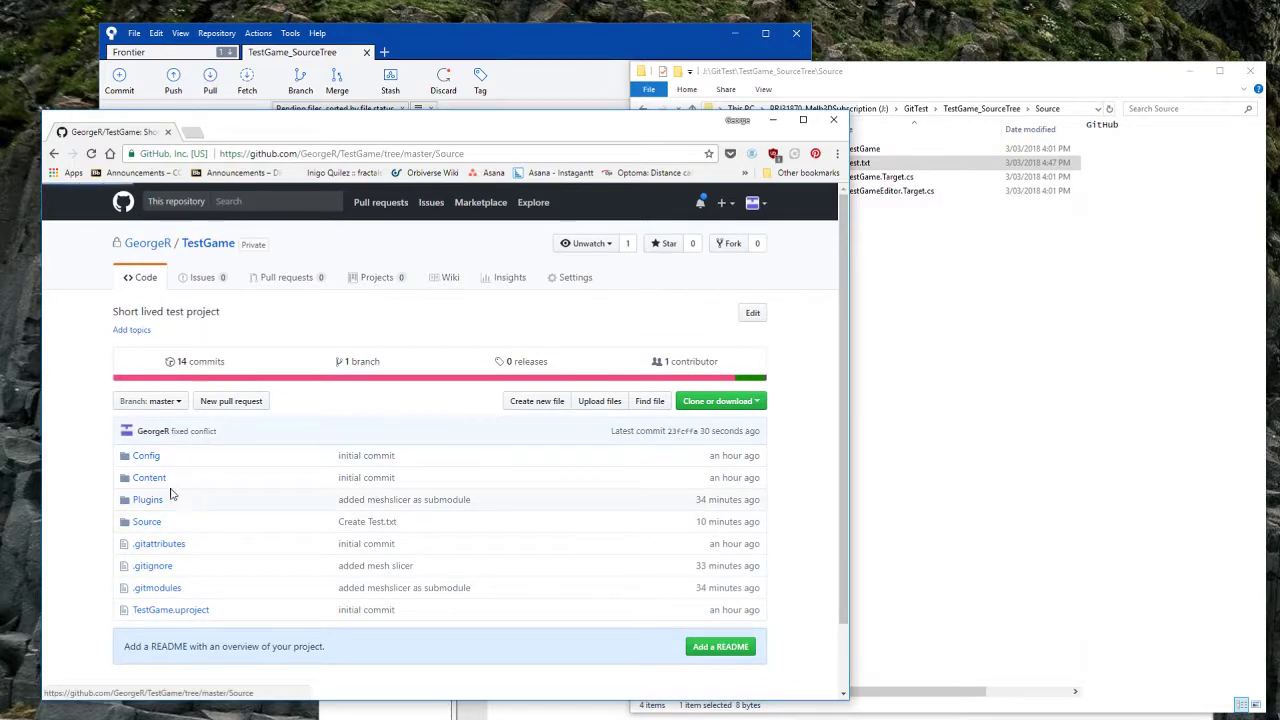
left_click(151, 411)
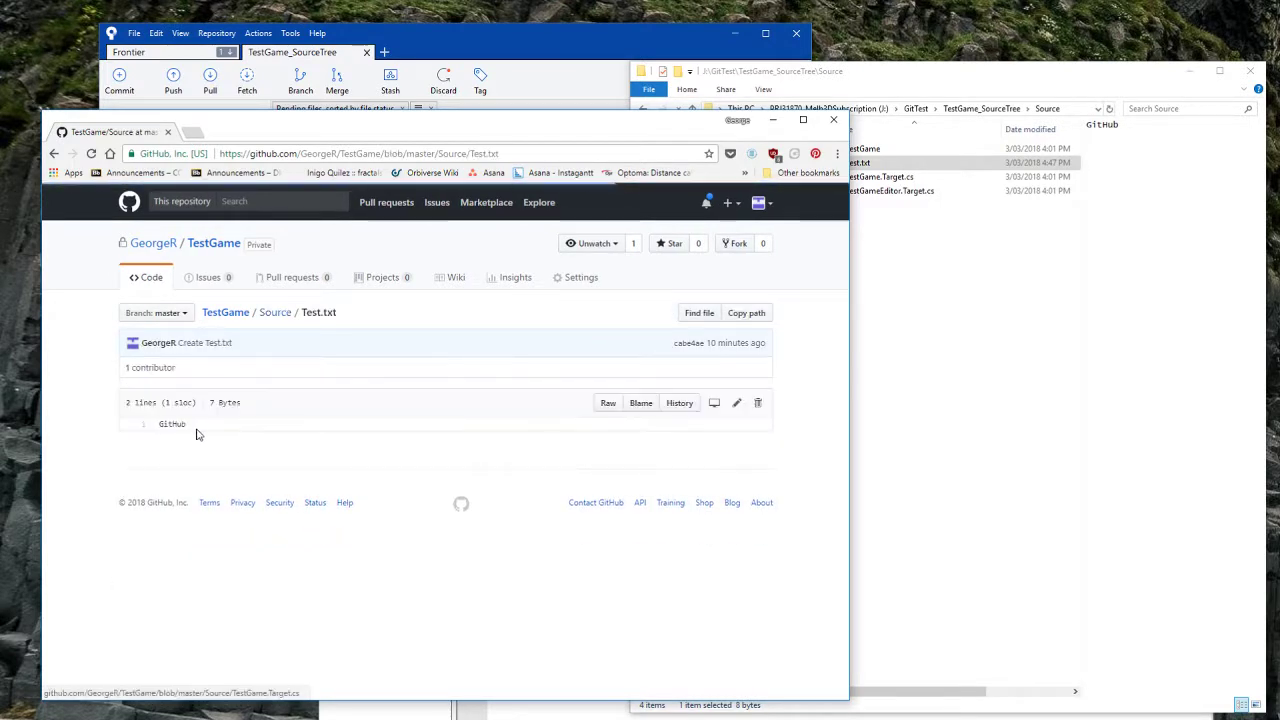
left_click(55, 155)
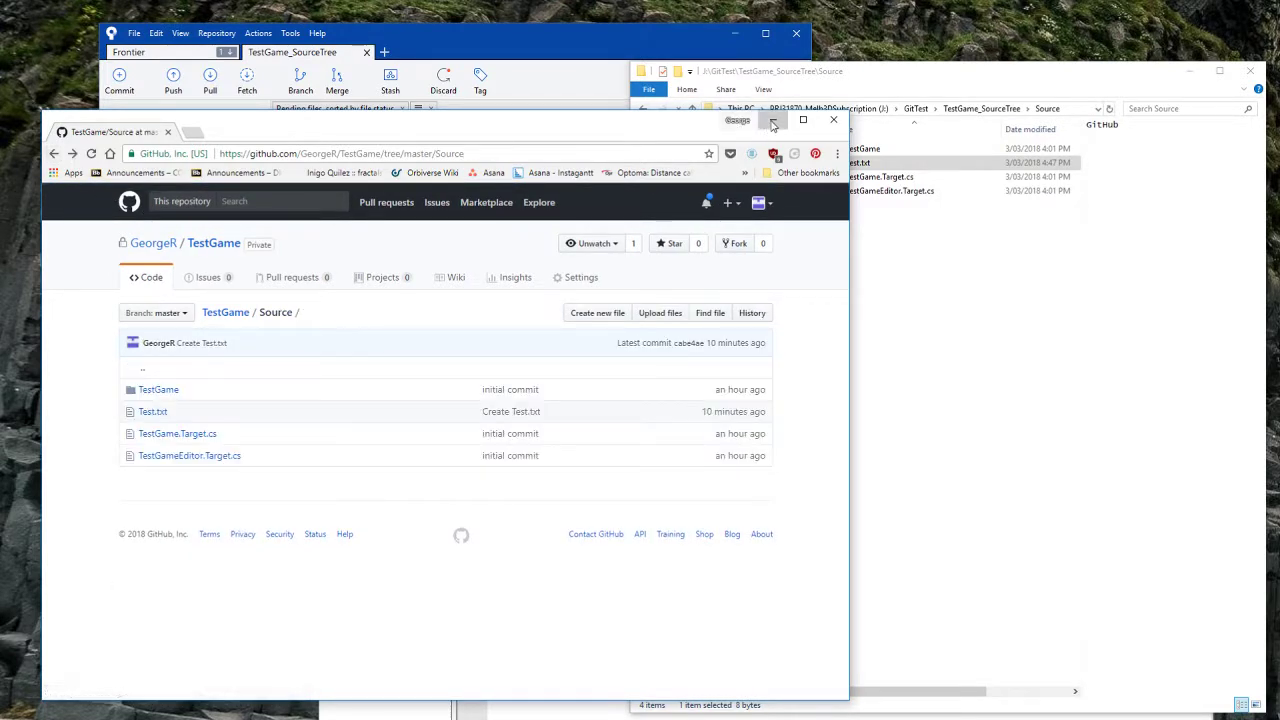
Step: Minimize the browser and SourceTree, deselecting Test.txt in the folder window
left_click(773, 123)
left_click(1023, 381)
left_click(735, 35)
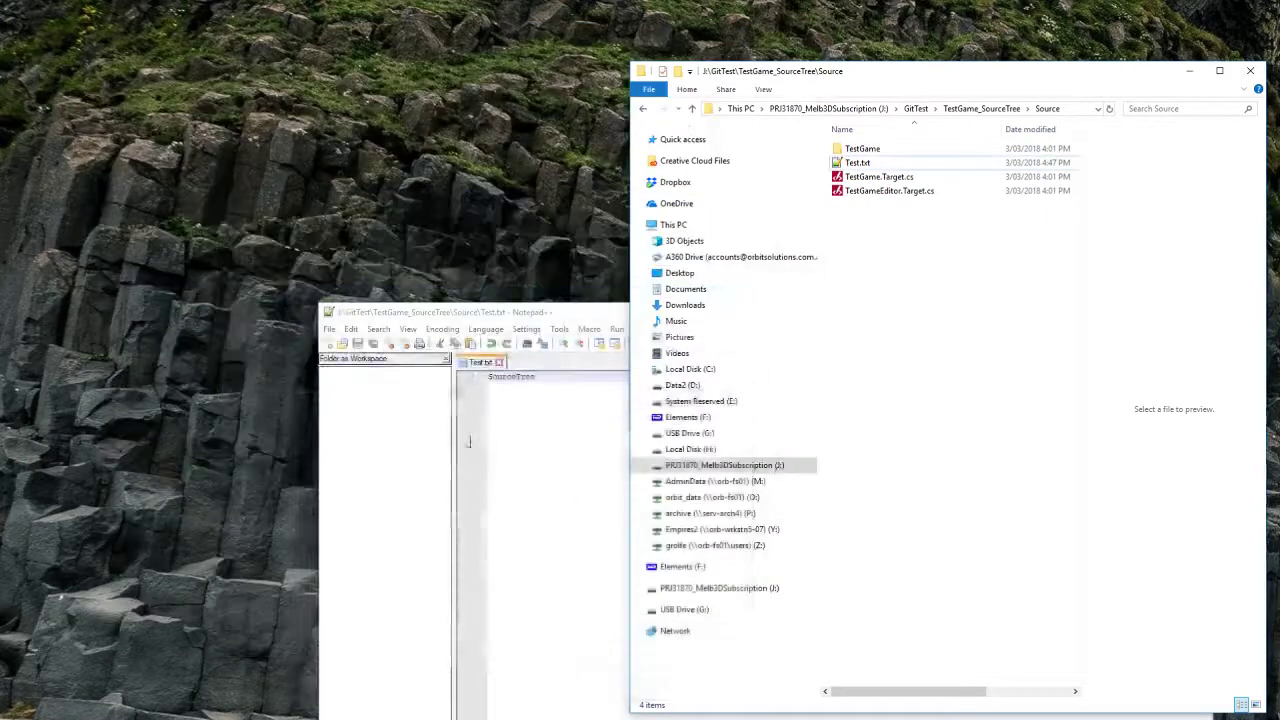
Step: Create a new text document named Test.txt in TestGame_GitTower's Source folder
key("alt+Tab")
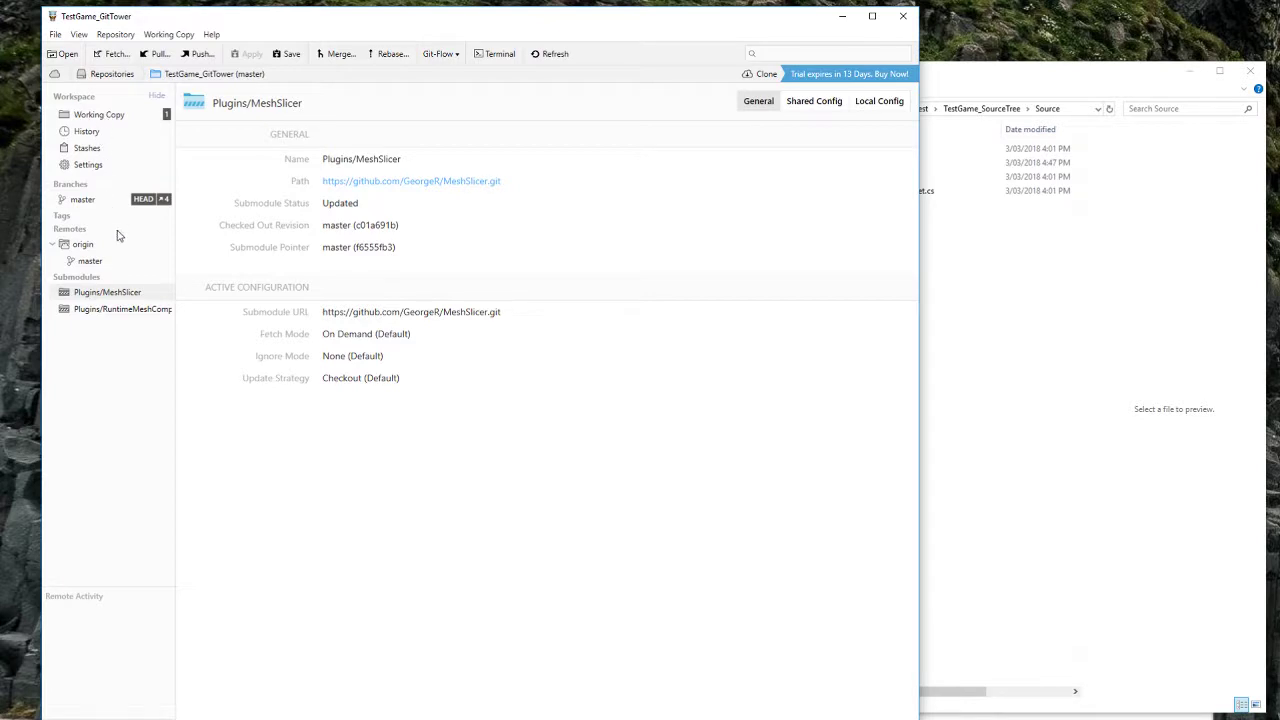
left_click(990, 312)
key("alt+Up")
key("alt+Up")
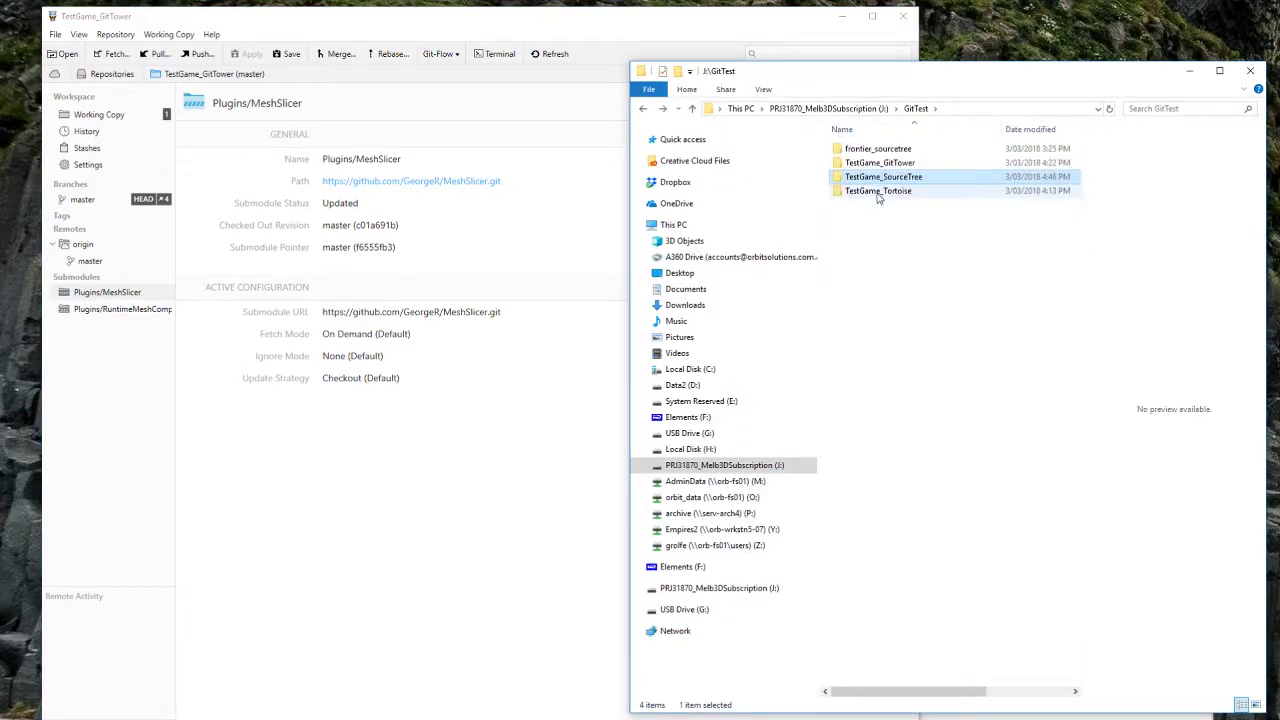
double_click(880, 162)
double_click(868, 190)
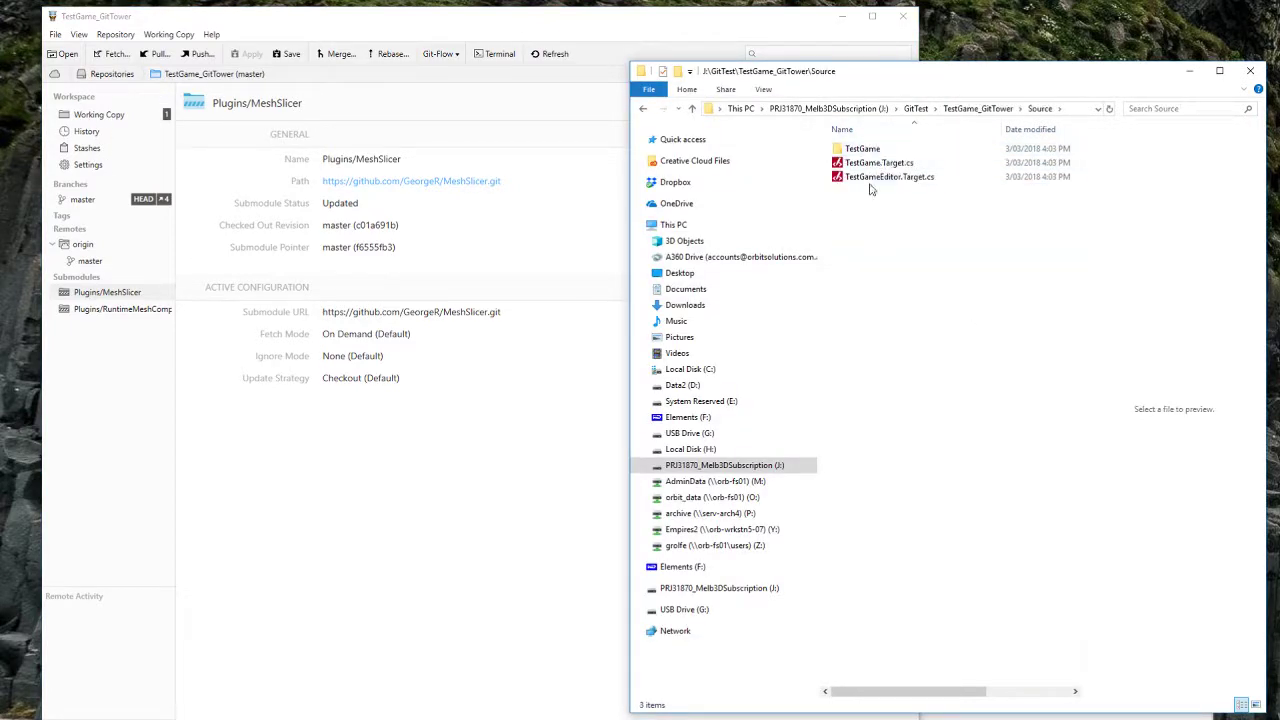
right_click(980, 512)
mouse_move(977, 464)
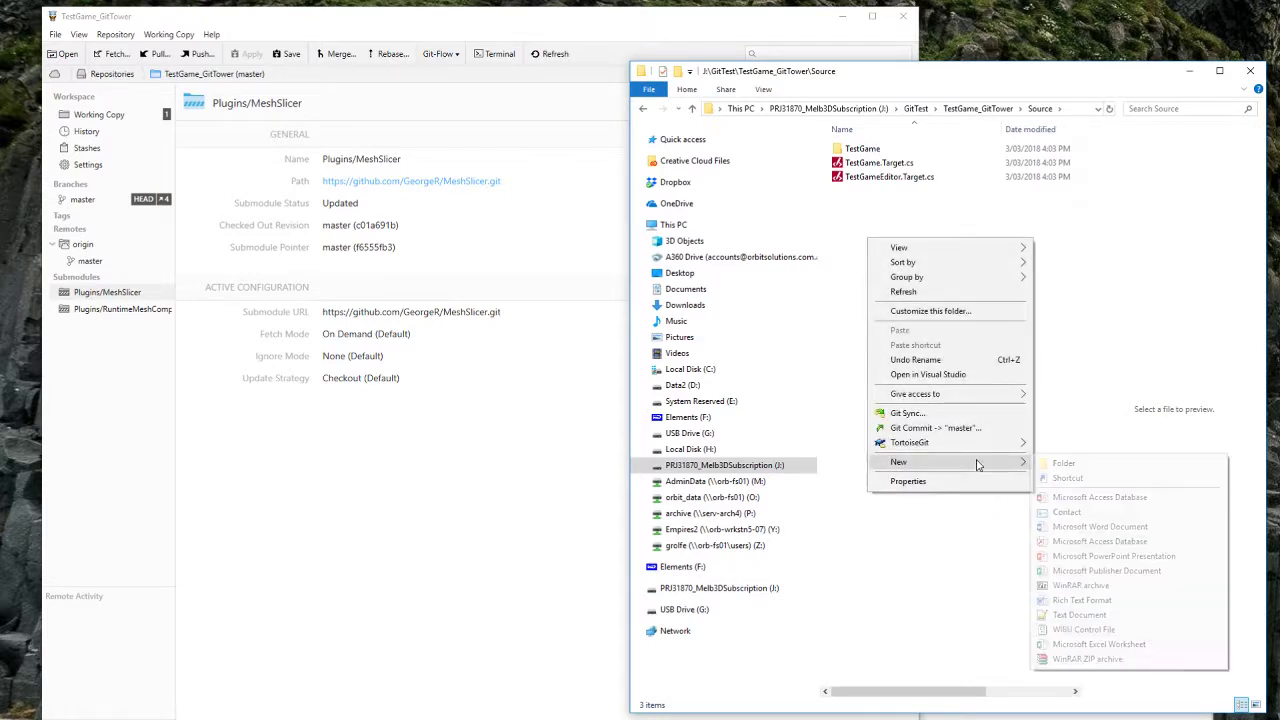
left_click(1068, 614)
type("Test.txt")
key("Return")
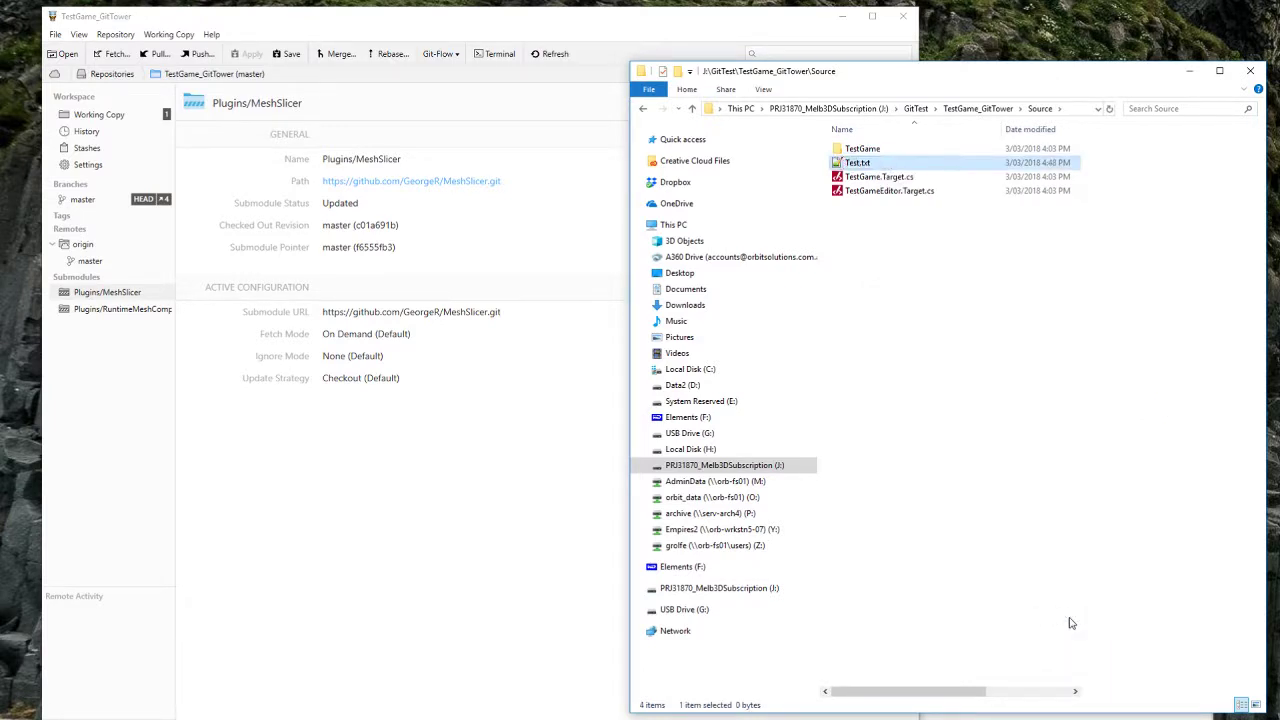
Step: Open Test.txt in Notepad++, enter 'Git Tower' and save it
left_click_drag(854, 161, 871, 577)
left_click(664, 446)
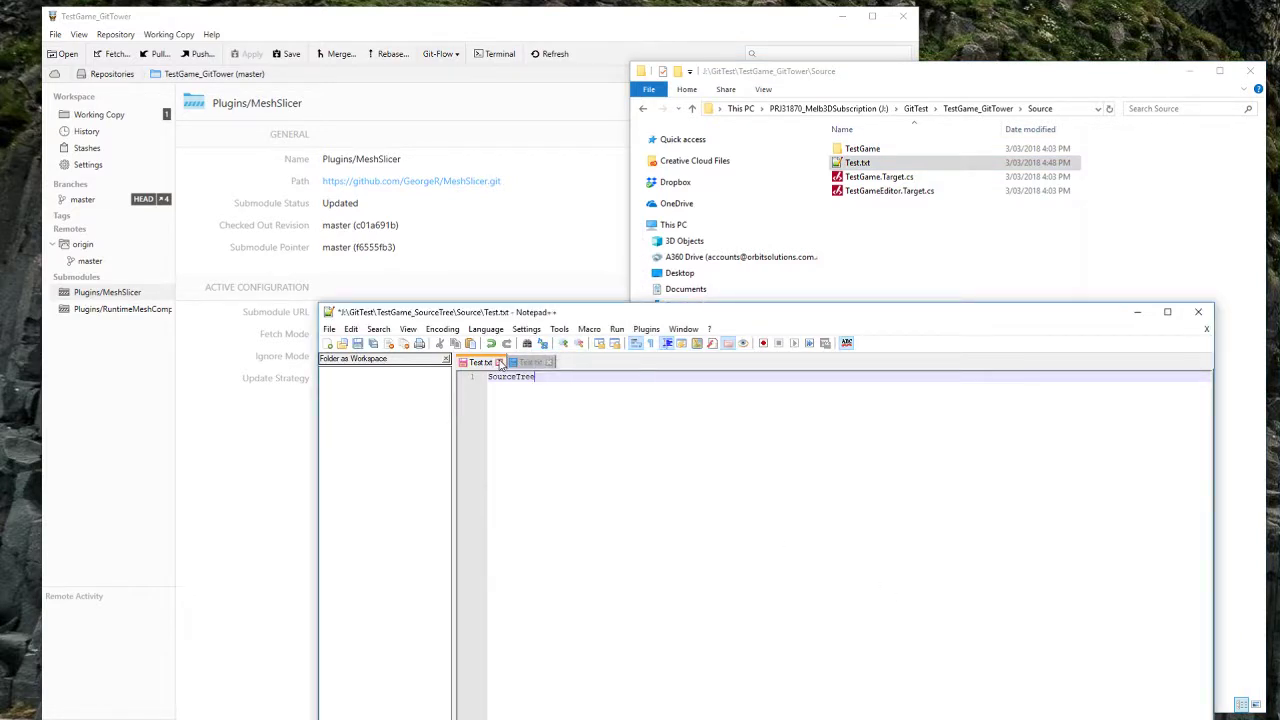
left_click(499, 363)
left_click(676, 438)
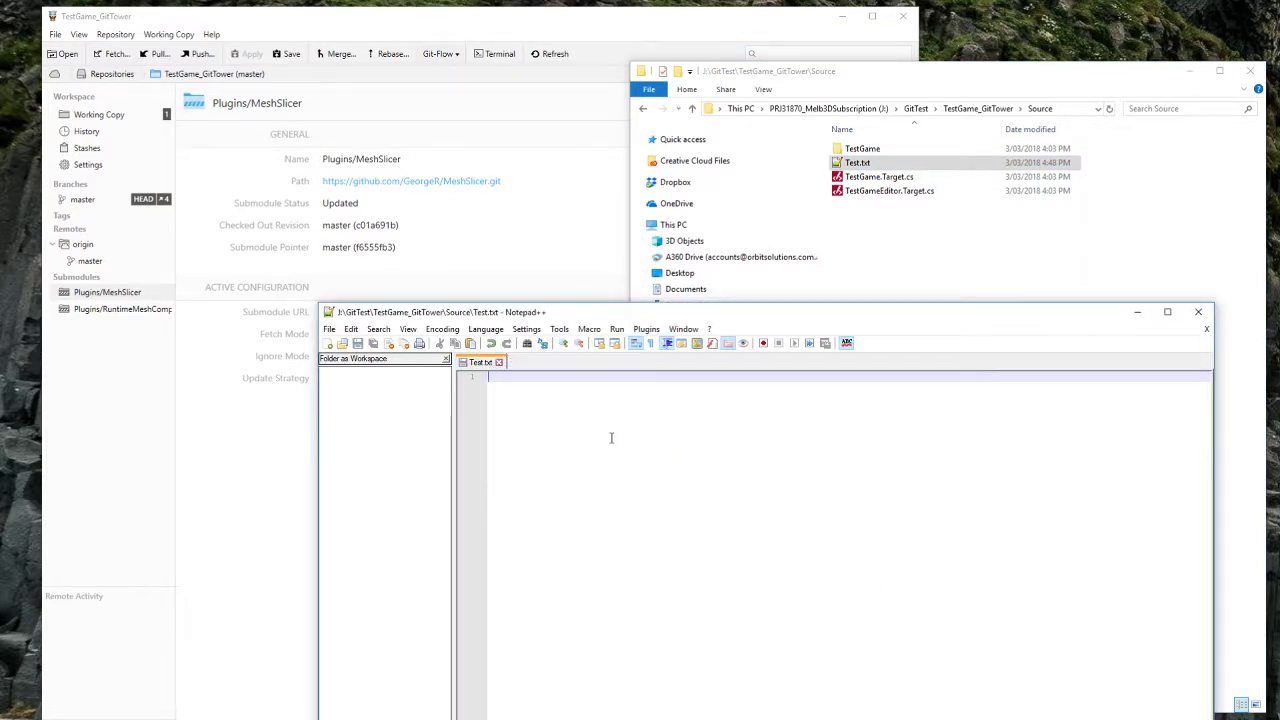
type("Git Tower")
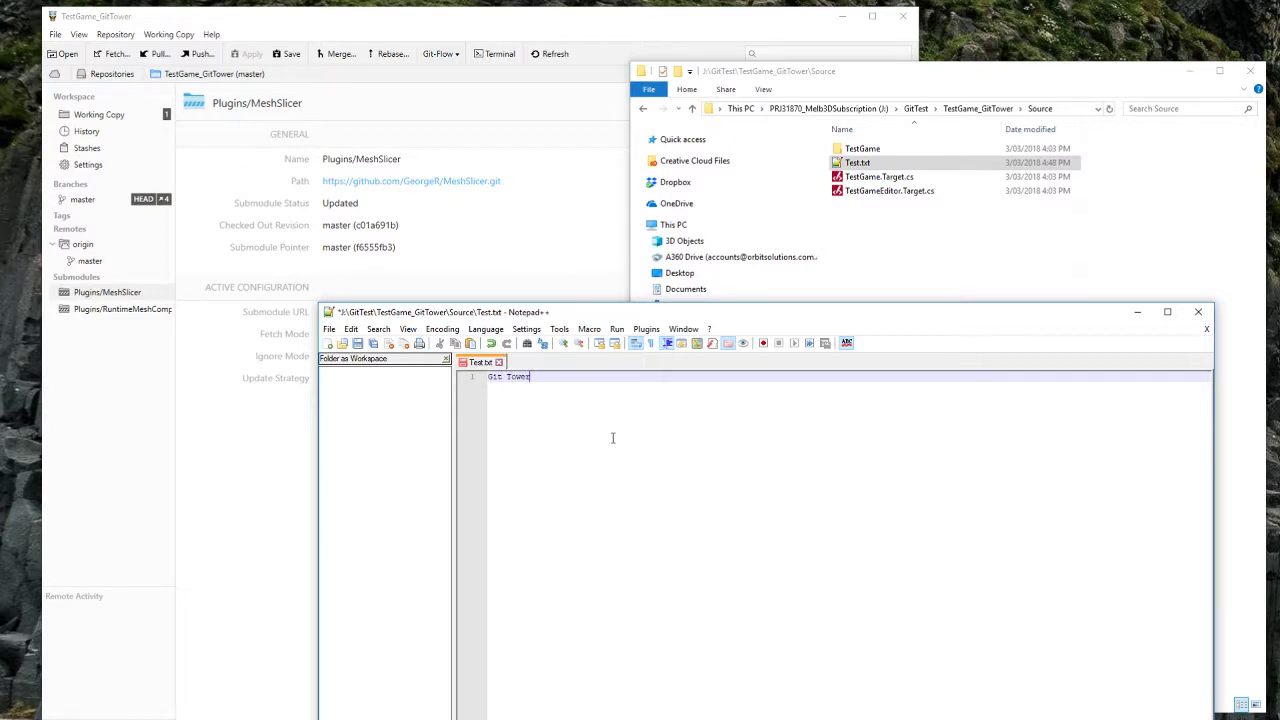
key("ctrl+s")
Step: Show Tower's working copy with Source/Test.txt among the changes
left_click(1010, 250)
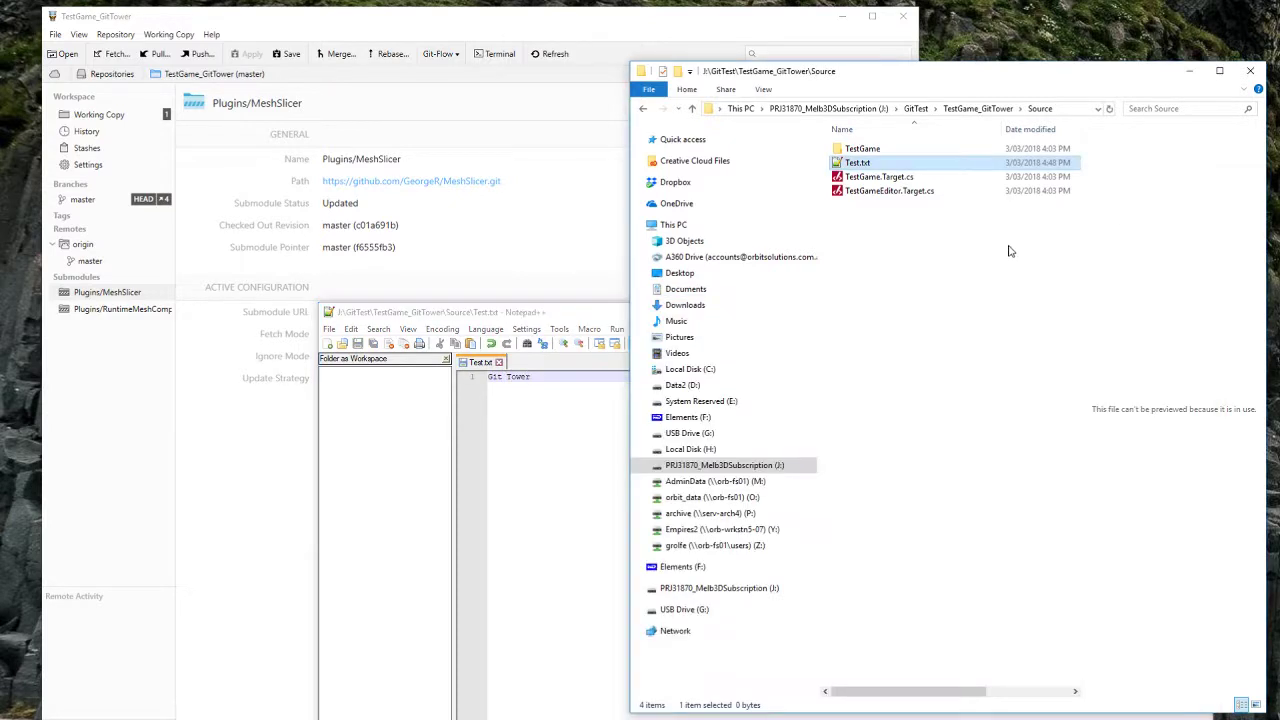
left_click(506, 26)
left_click(105, 114)
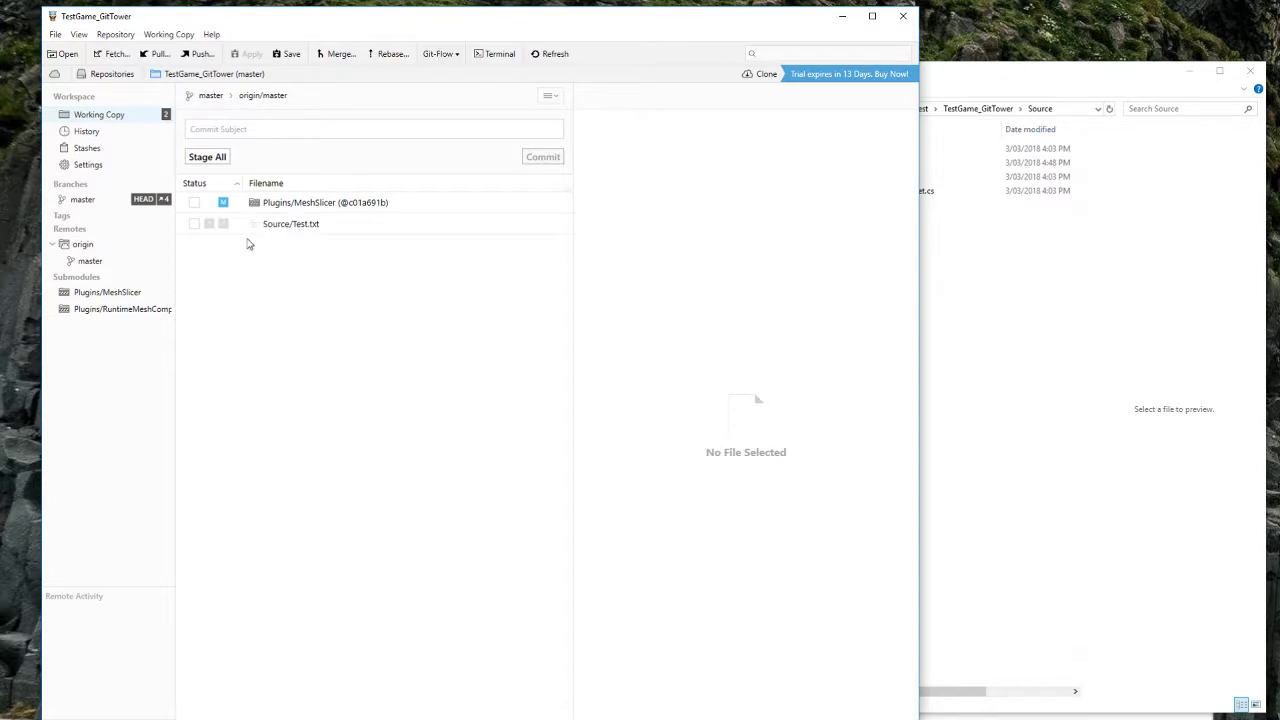
Step: Stage Source/Test.txt in Tower, retrying past the repeated index.lock git error
left_click(193, 226)
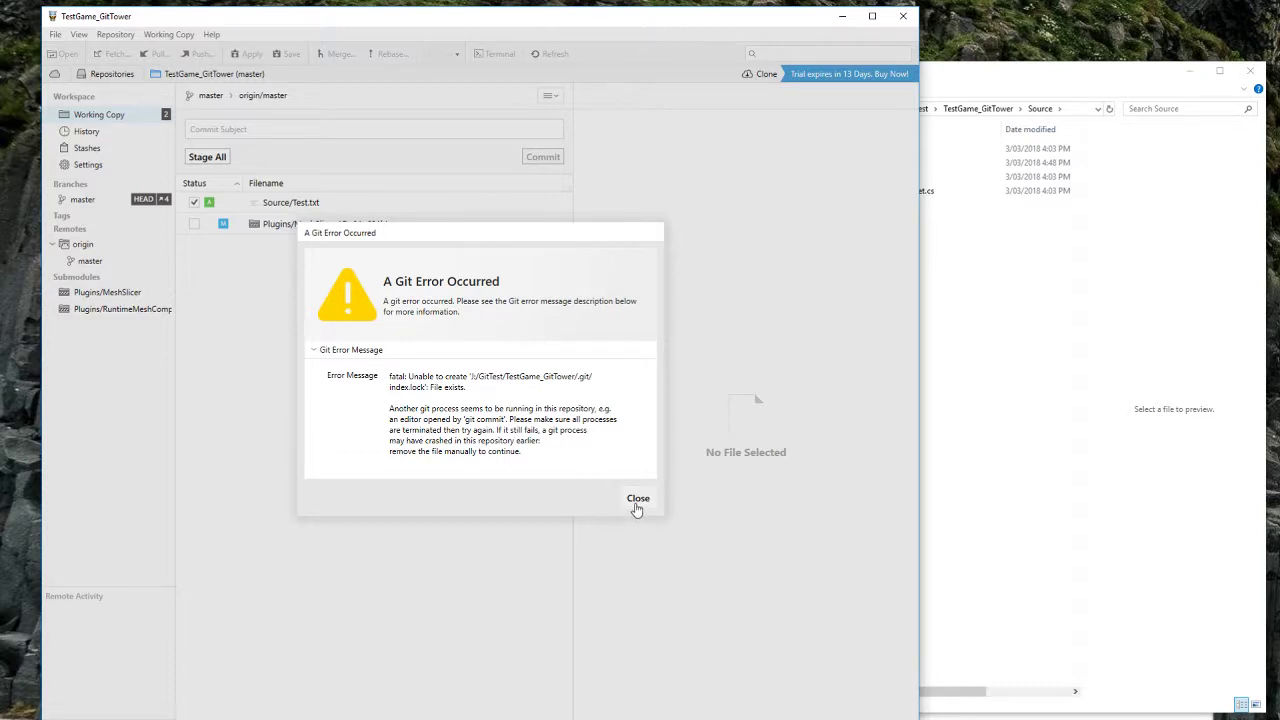
left_click_drag(466, 387, 402, 390)
left_click(386, 376)
left_click_drag(503, 388, 370, 382)
left_click(641, 503)
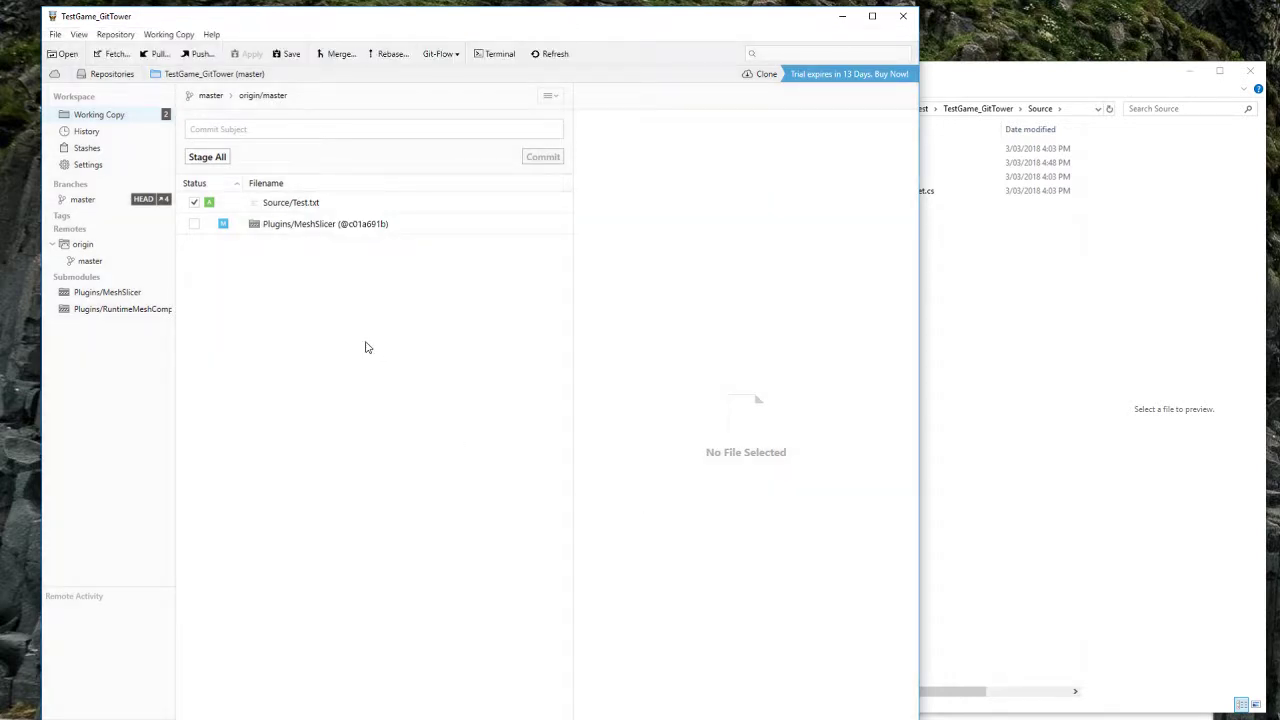
left_click(194, 203)
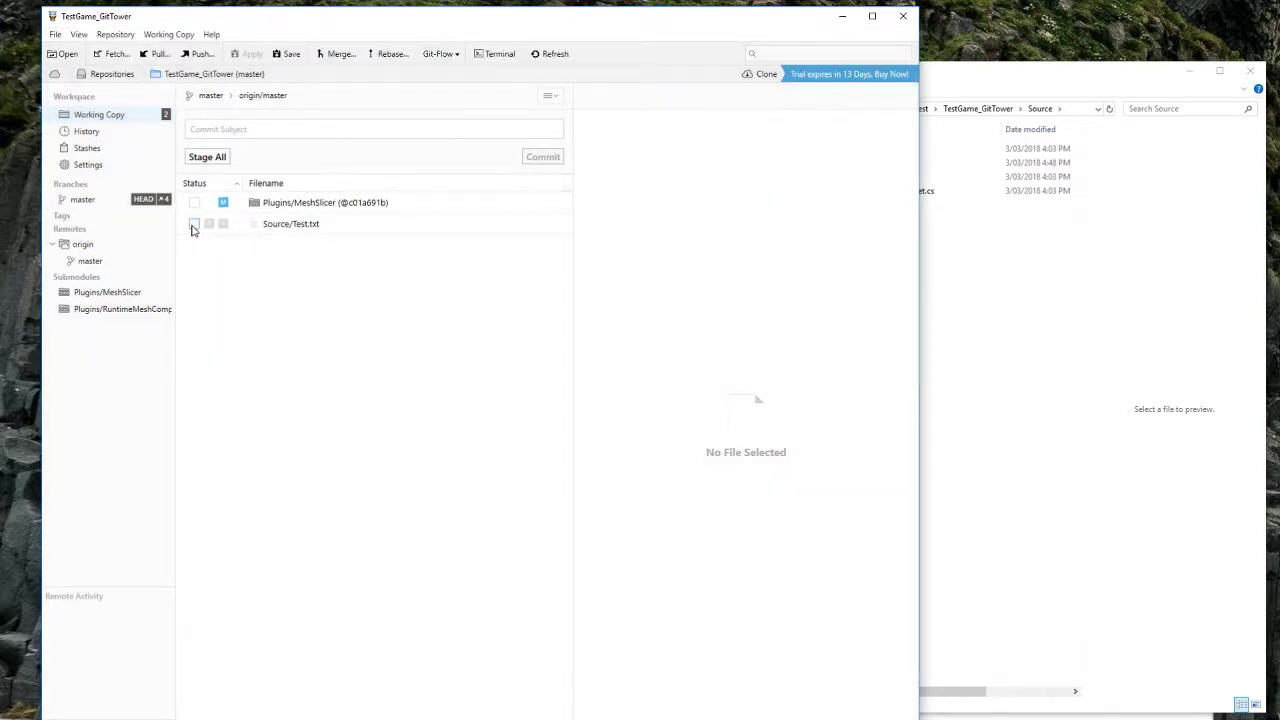
left_click(194, 224)
left_click(634, 505)
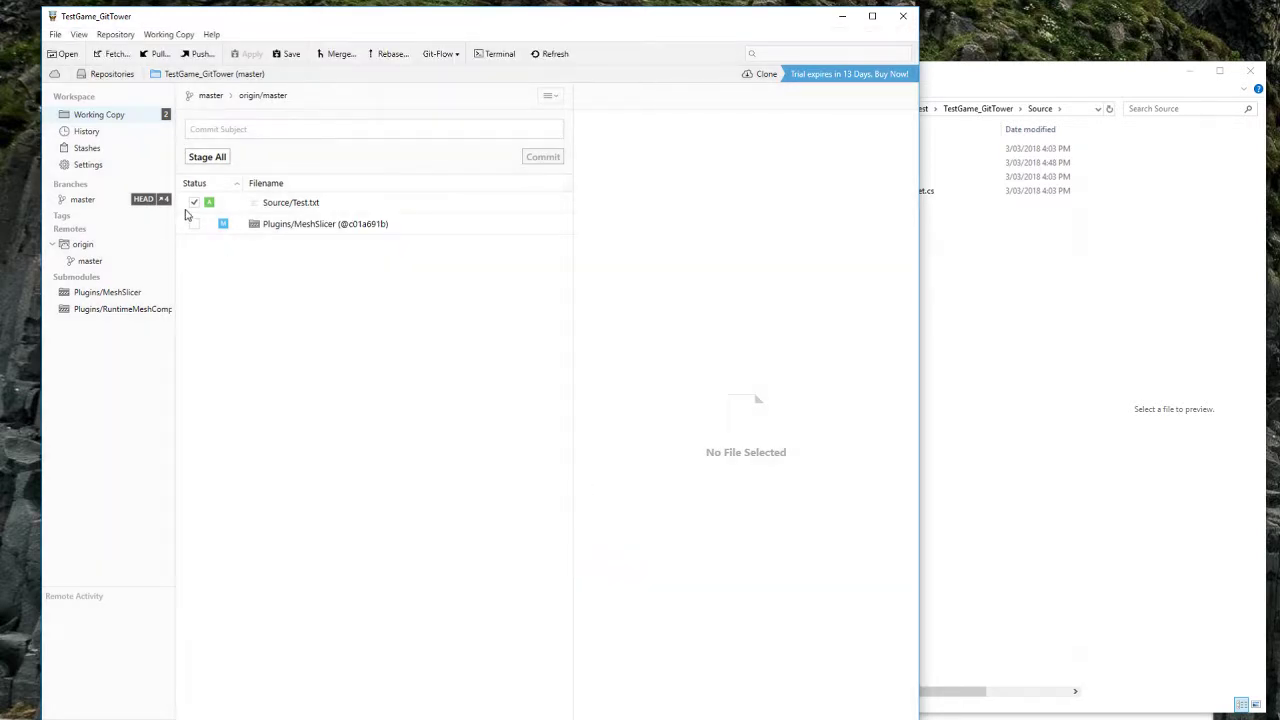
left_click(194, 202)
left_click(194, 224)
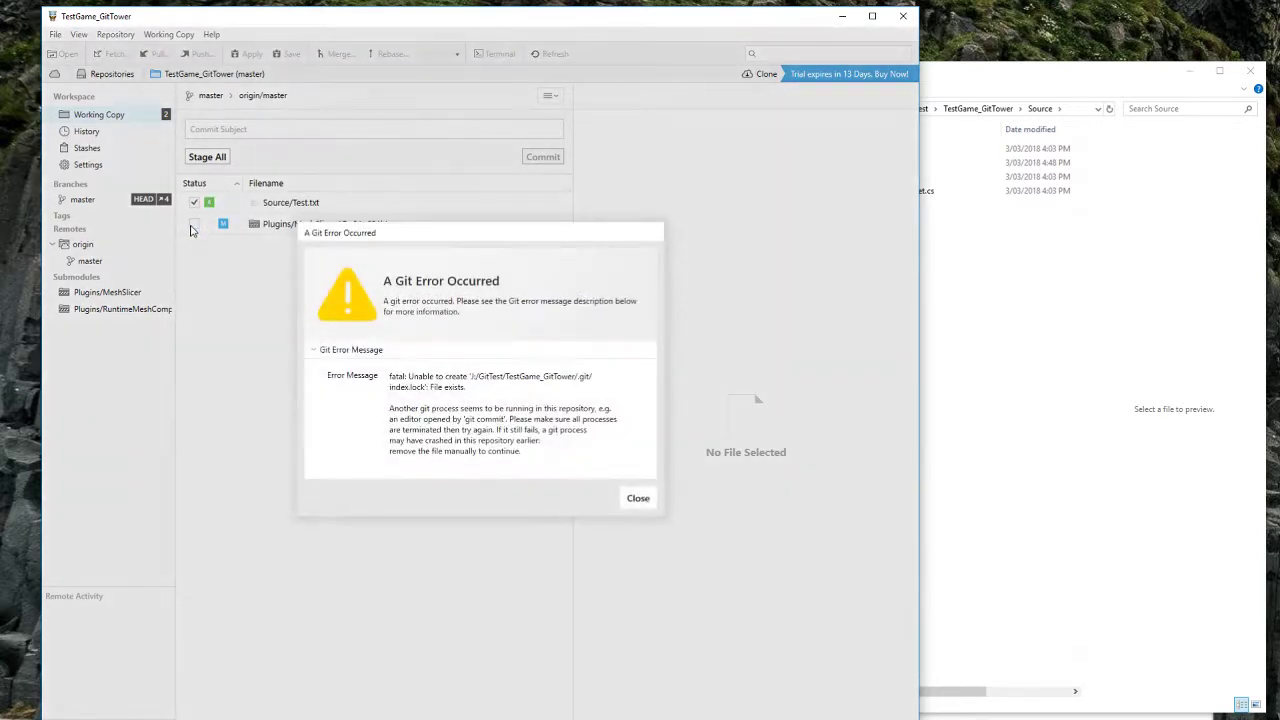
triple_click(392, 376)
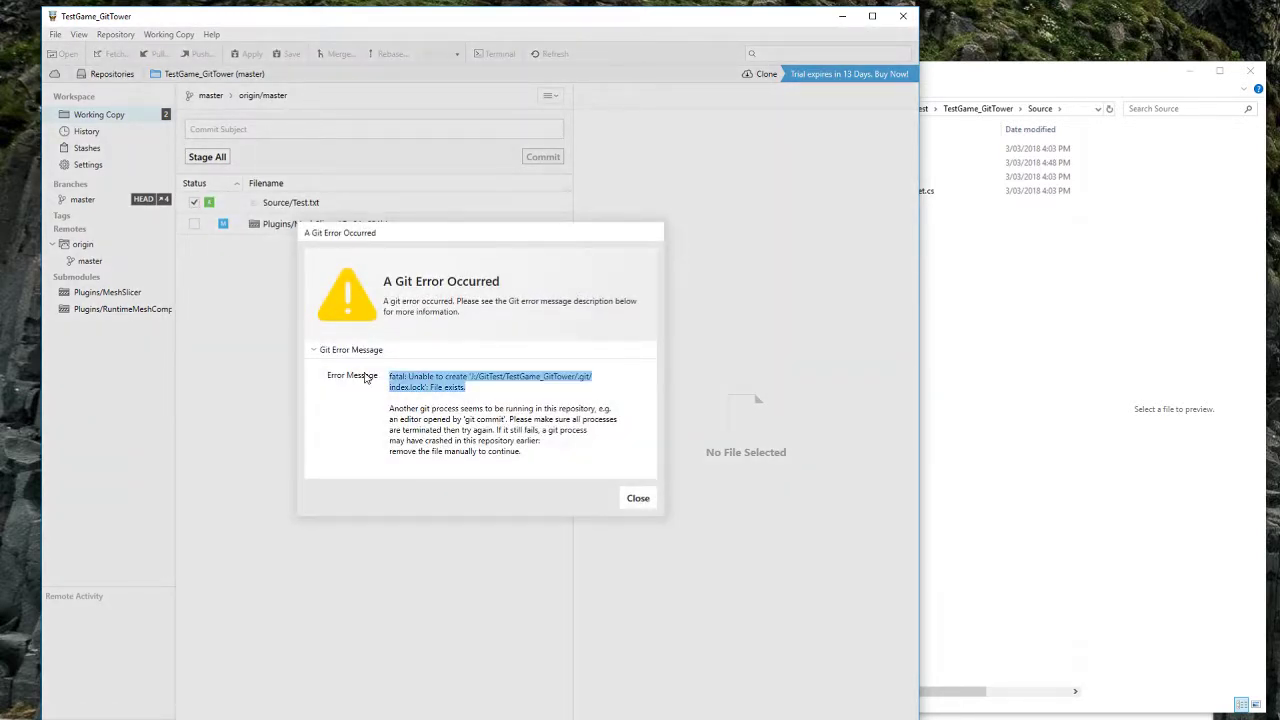
Step: Open the TestGame_GitTower clone's .git folder in Explorer and dismiss Tower's error
left_click(1005, 340)
left_click(643, 109)
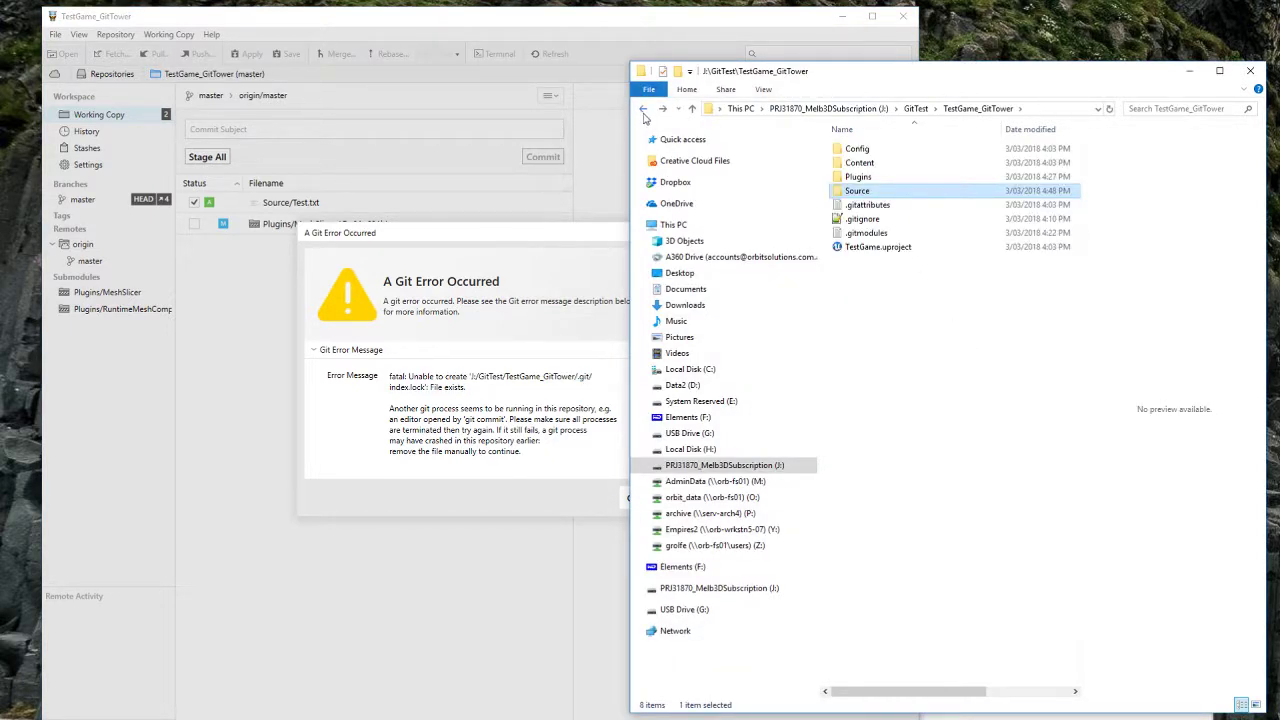
left_click(1064, 109)
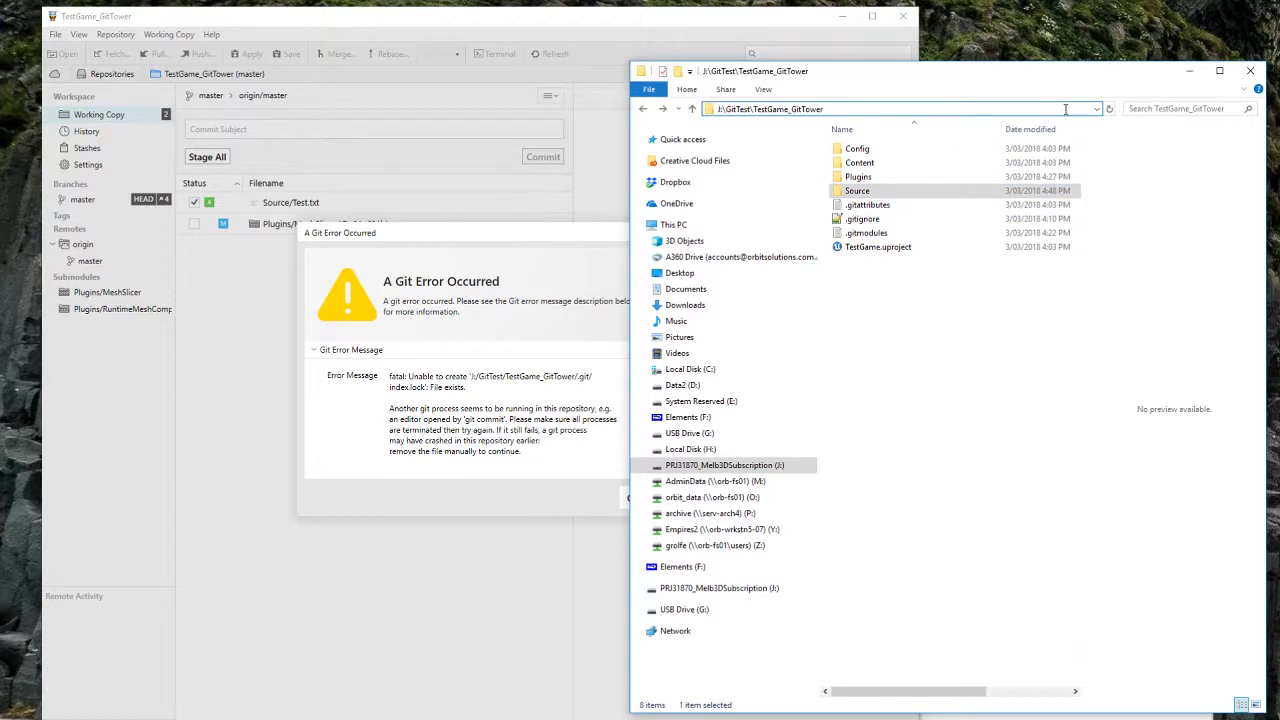
type("\\.git")
key("Return")
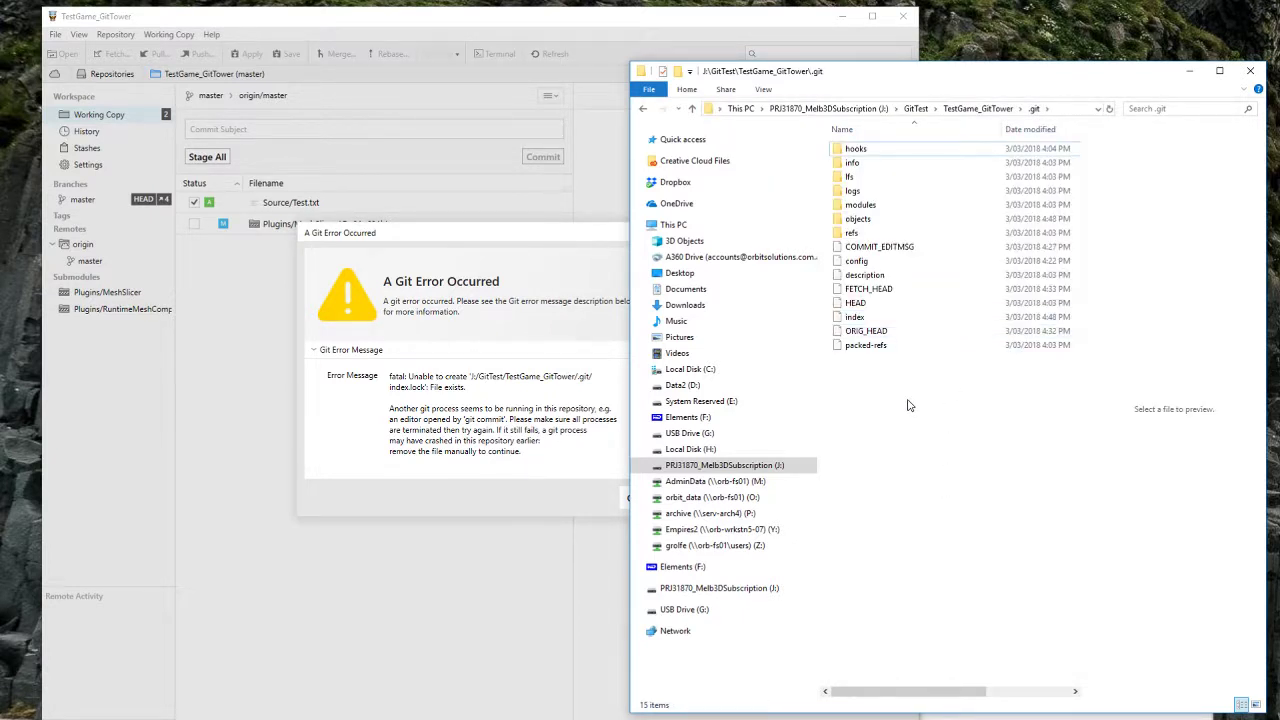
left_click(1075, 109)
left_click(932, 484)
left_click(541, 419)
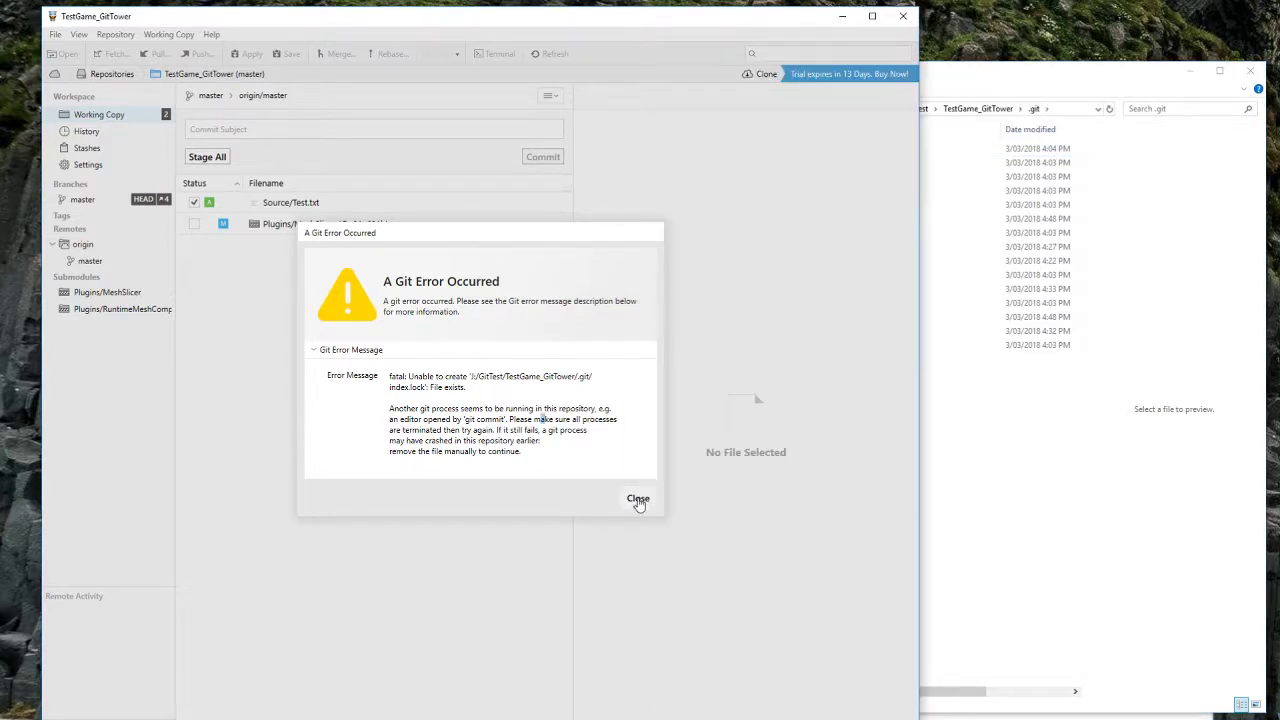
left_click(636, 499)
left_click(1022, 480)
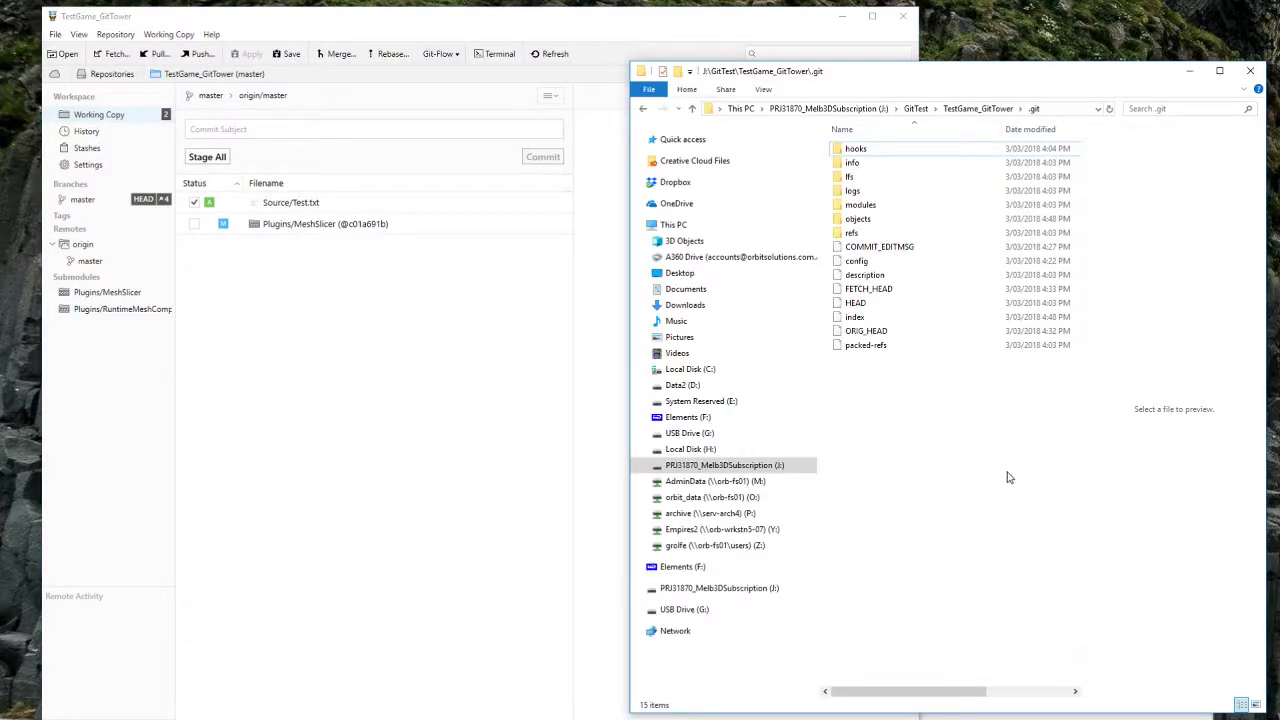
Step: Commit the staged Test.txt in Tower with the message 'added test'
left_click(296, 207)
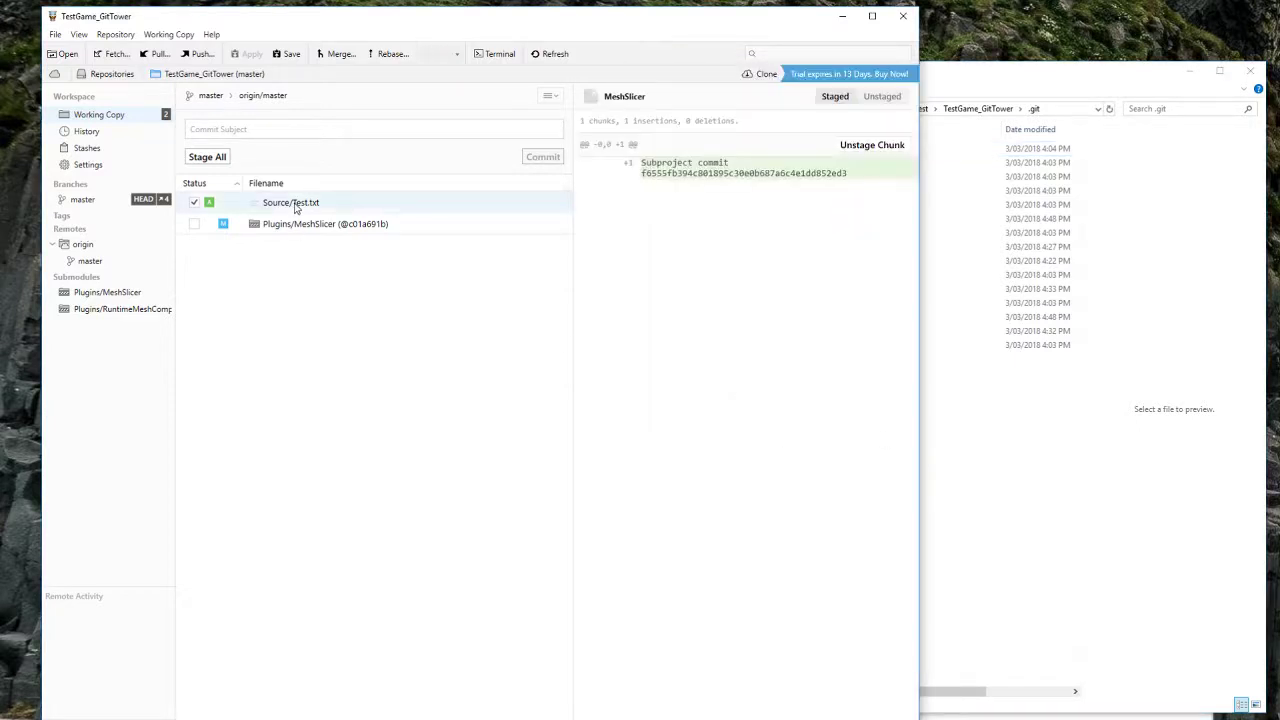
left_click(278, 130)
type("added test")
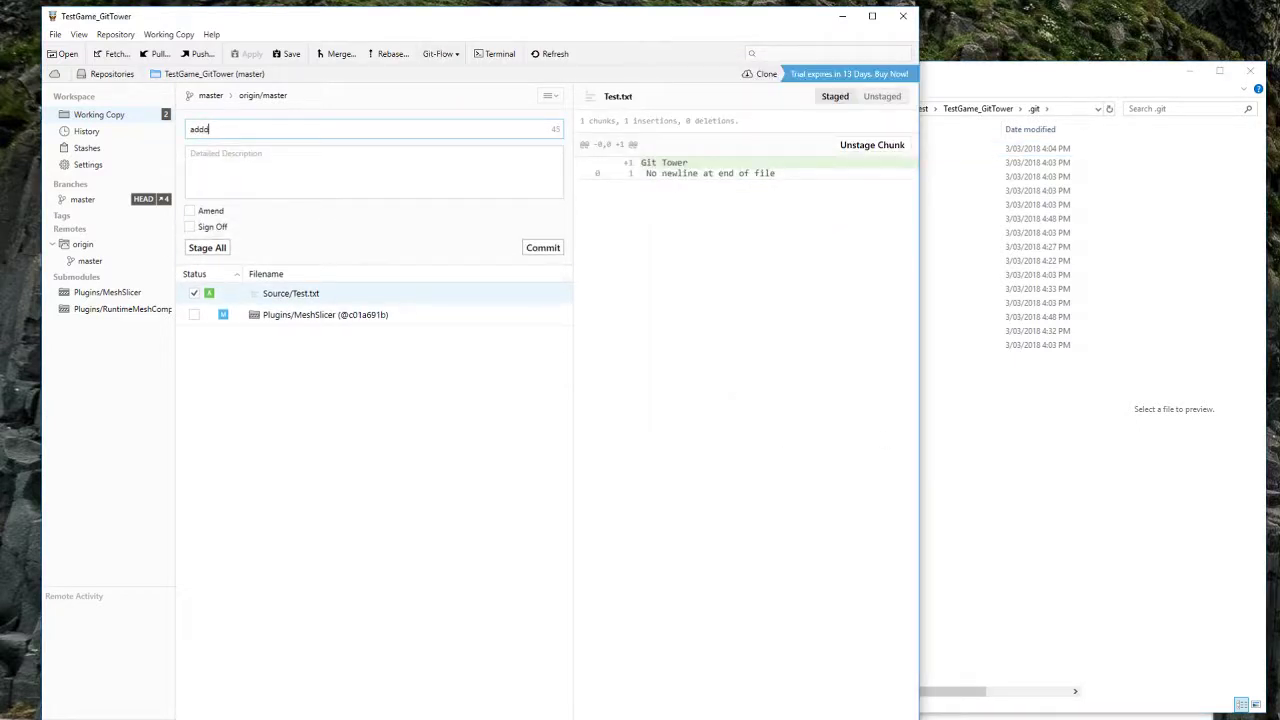
left_click(556, 252)
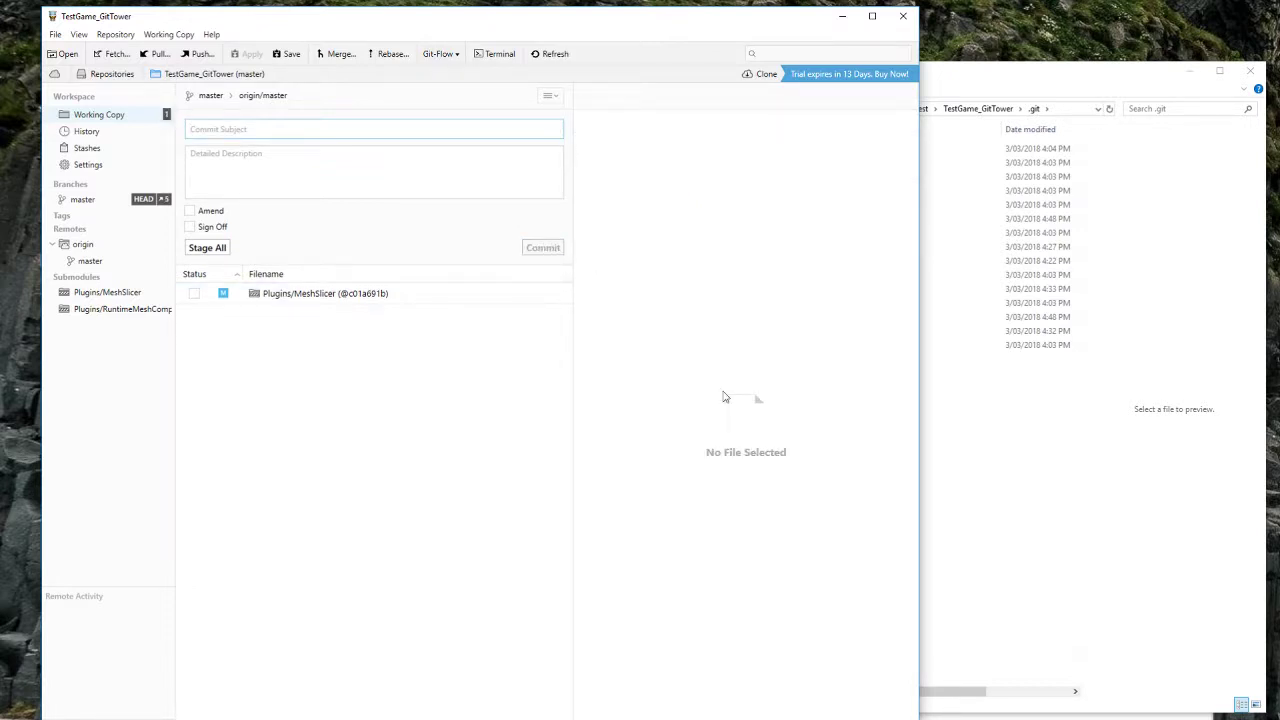
Step: Push HEAD to origin/master and dismiss the rejection caused by newer remote work
left_click(198, 54)
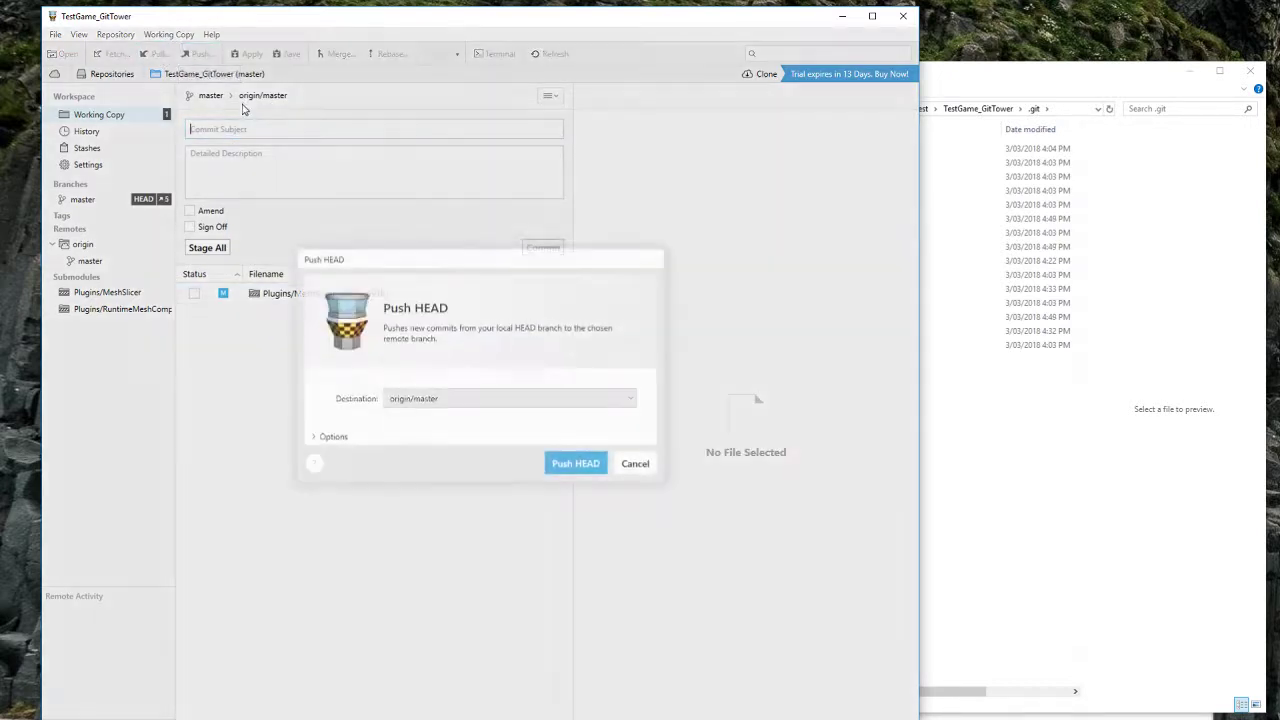
left_click(575, 467)
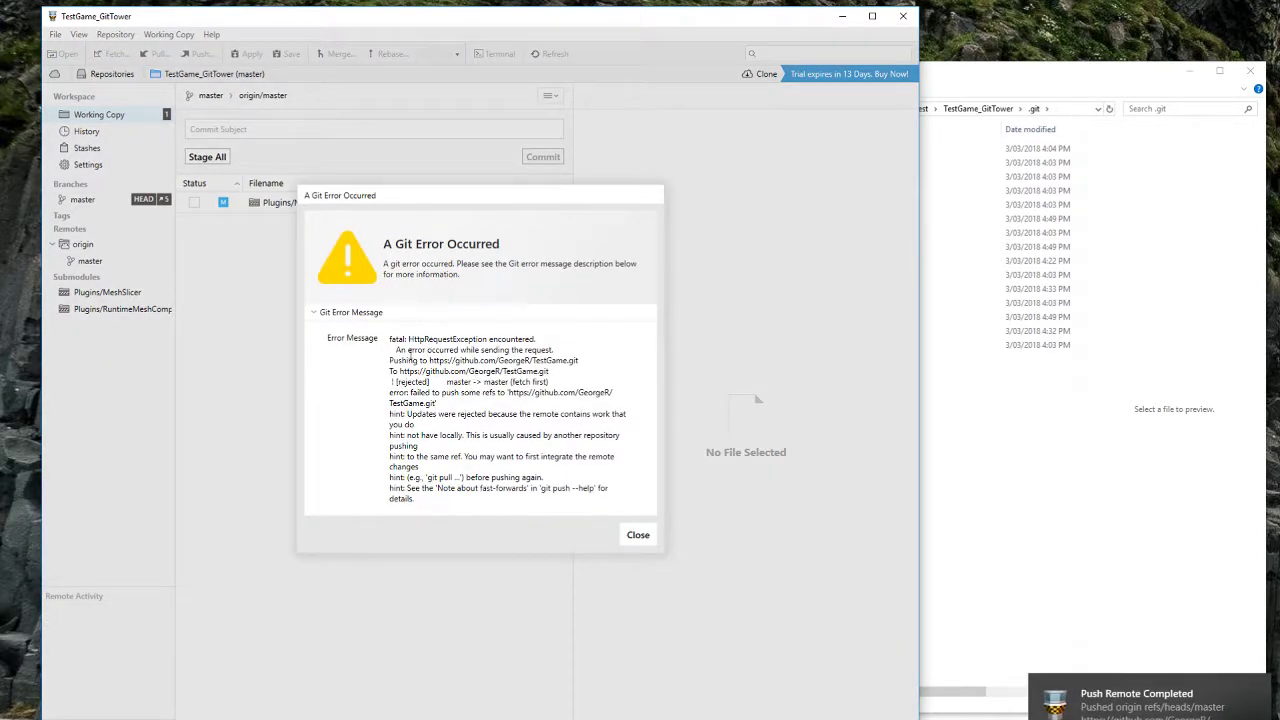
left_click_drag(390, 414, 420, 467)
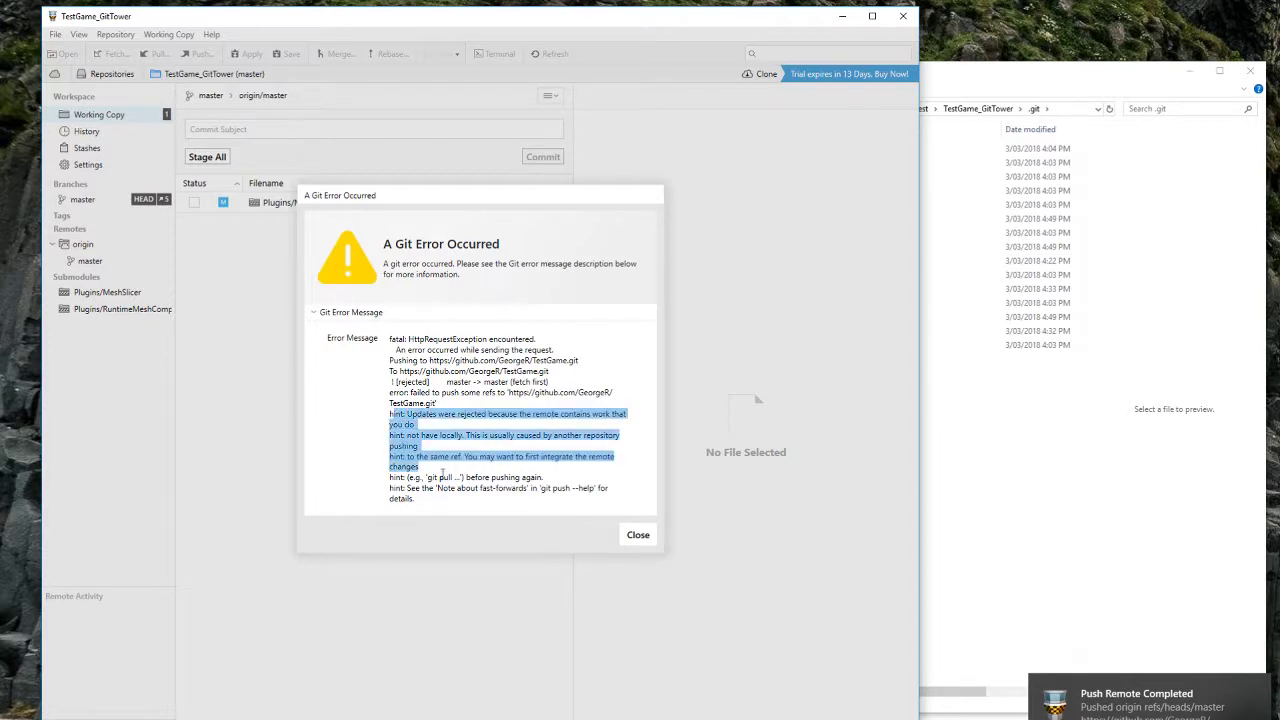
left_click(638, 535)
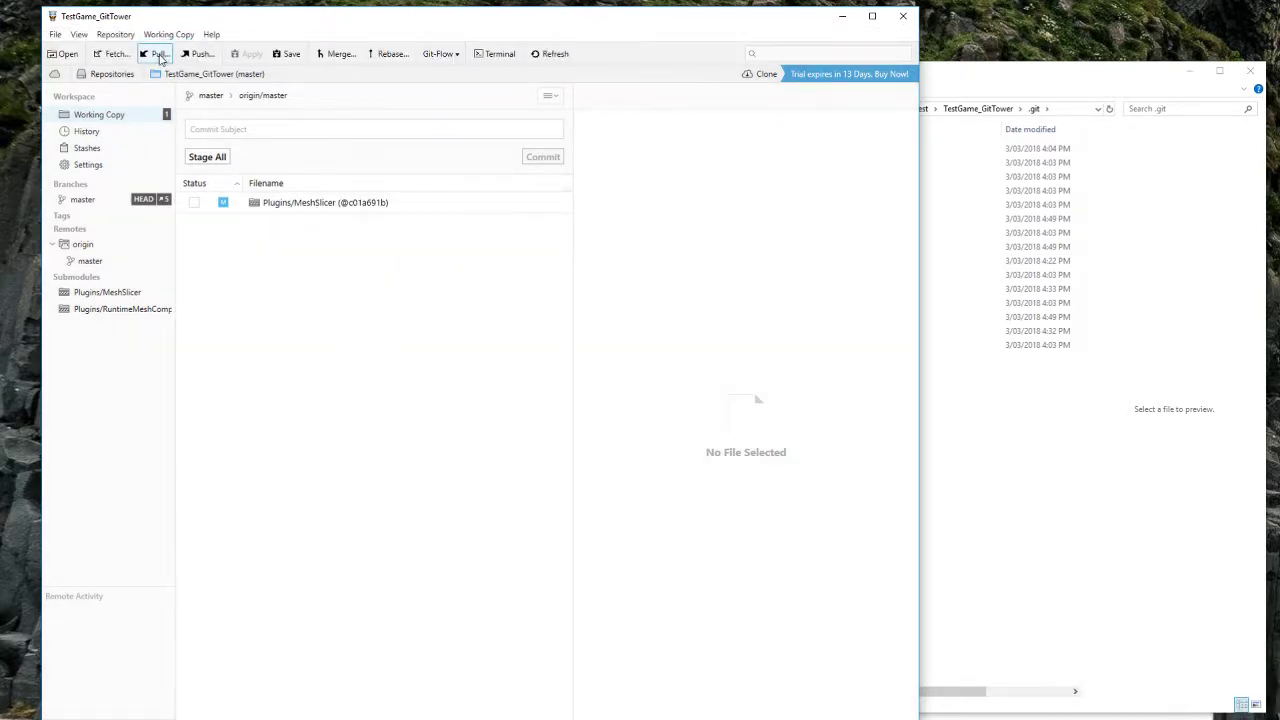
Step: Pull from origin/master without stashing local changes
left_click(160, 58)
left_click(591, 477)
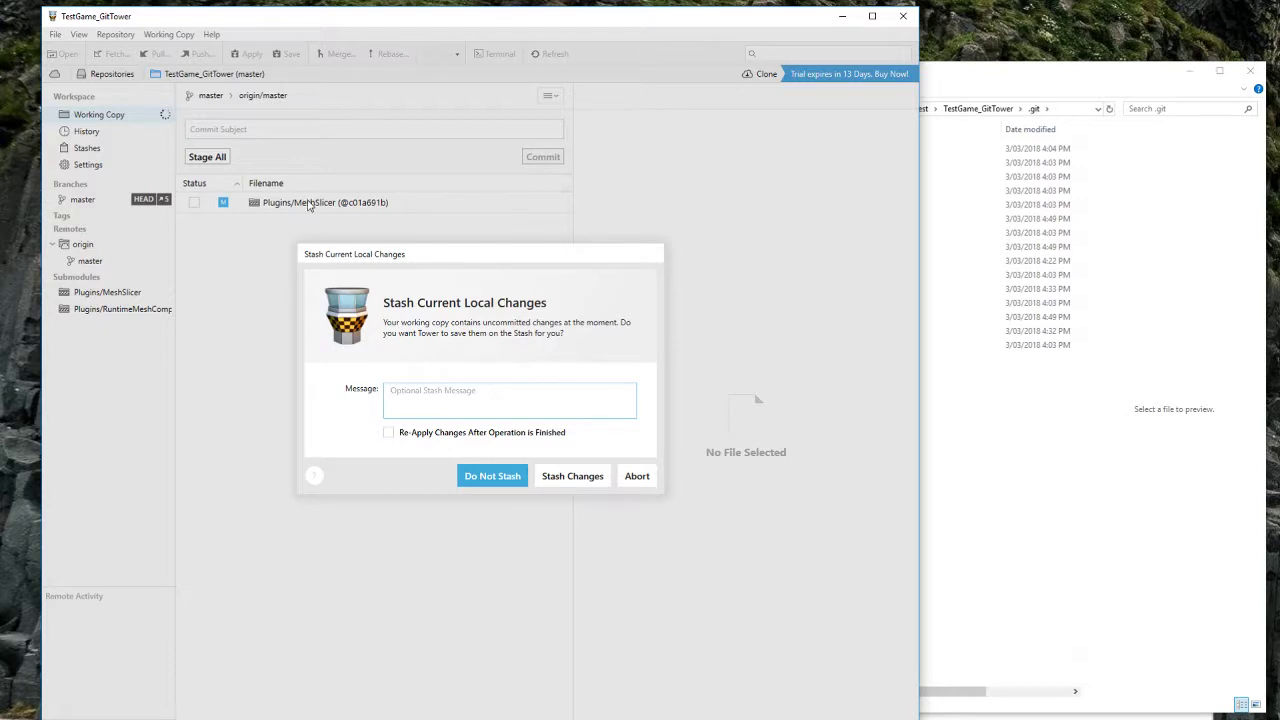
left_click(497, 472)
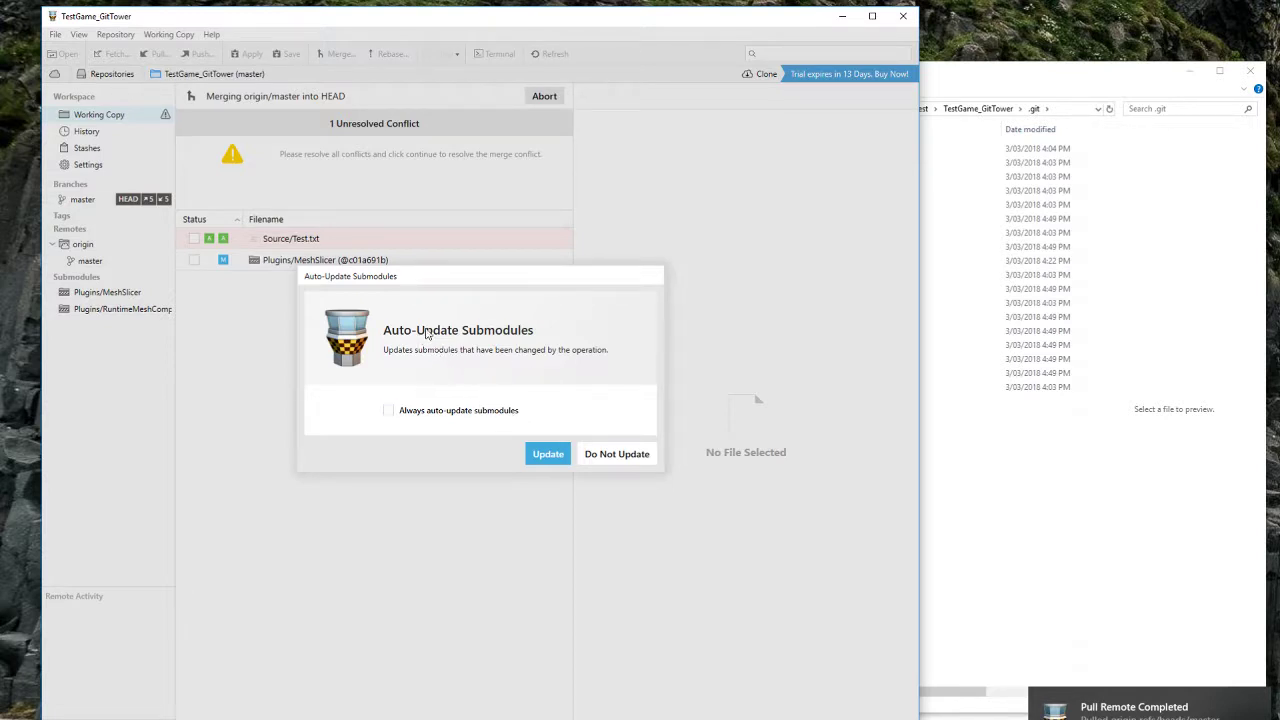
Step: Turn on automatic submodule updates and update all submodules
left_click(388, 410)
left_click(548, 455)
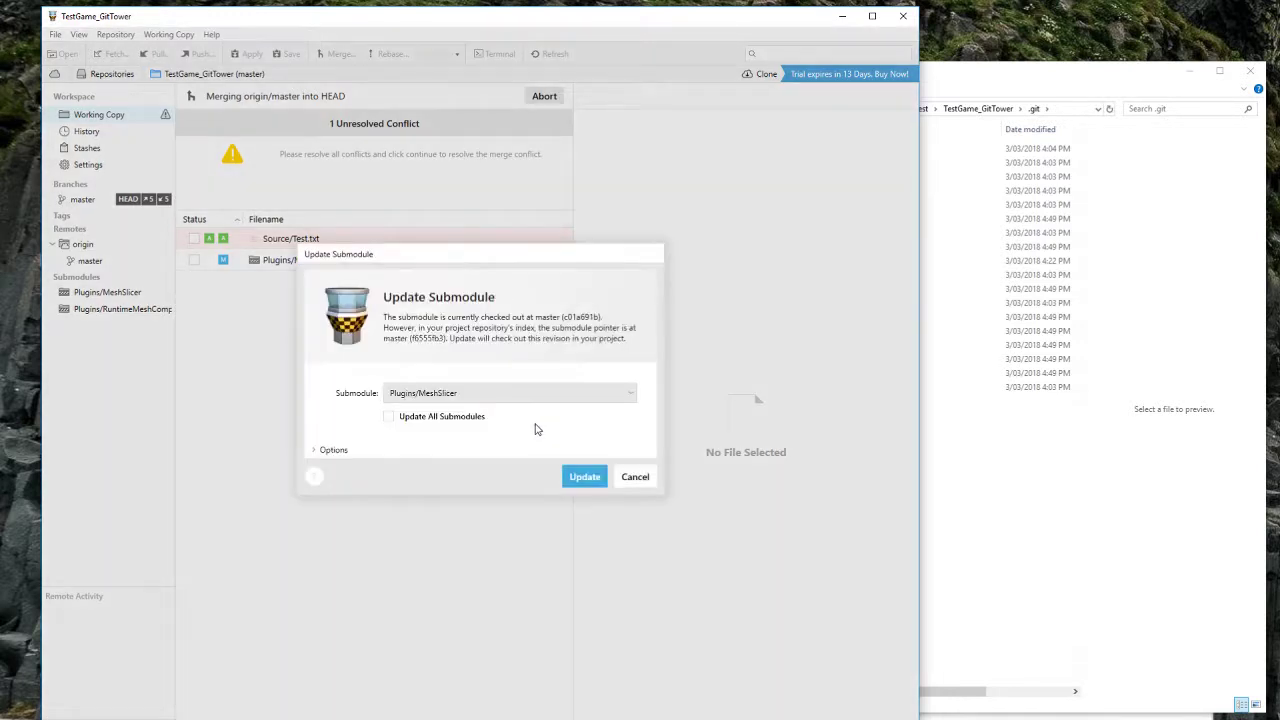
left_click(388, 416)
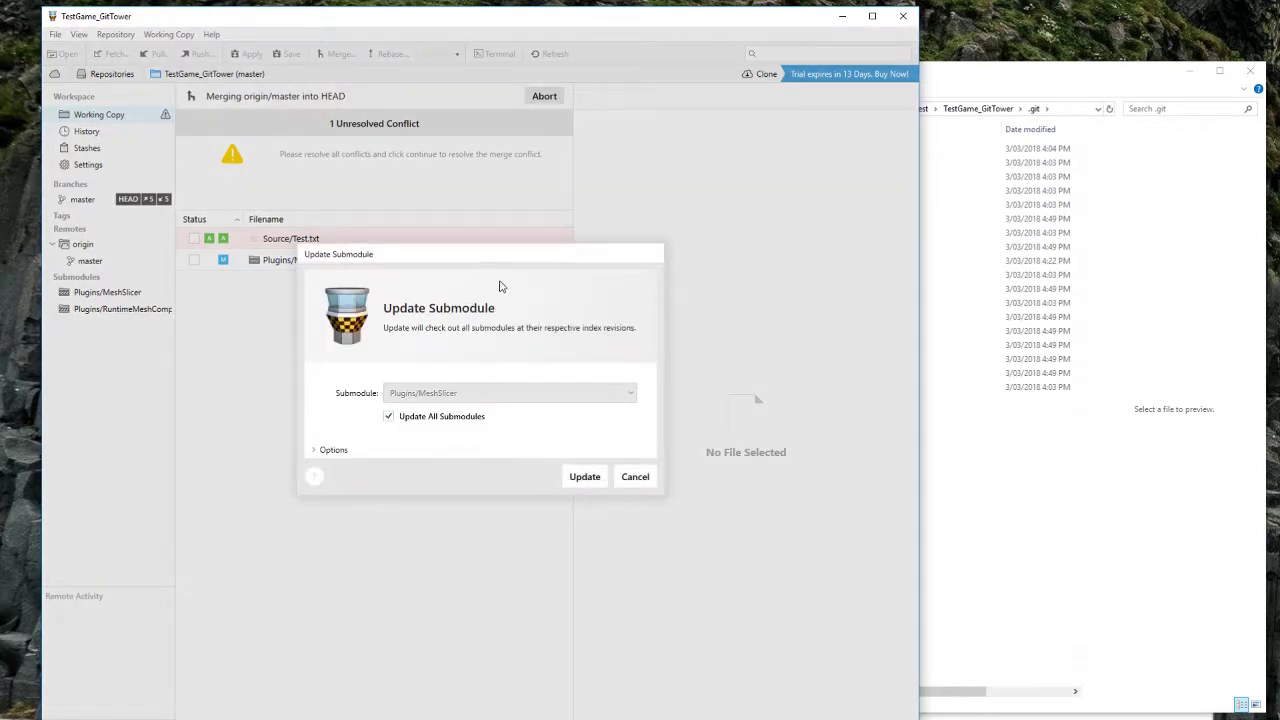
left_click(580, 477)
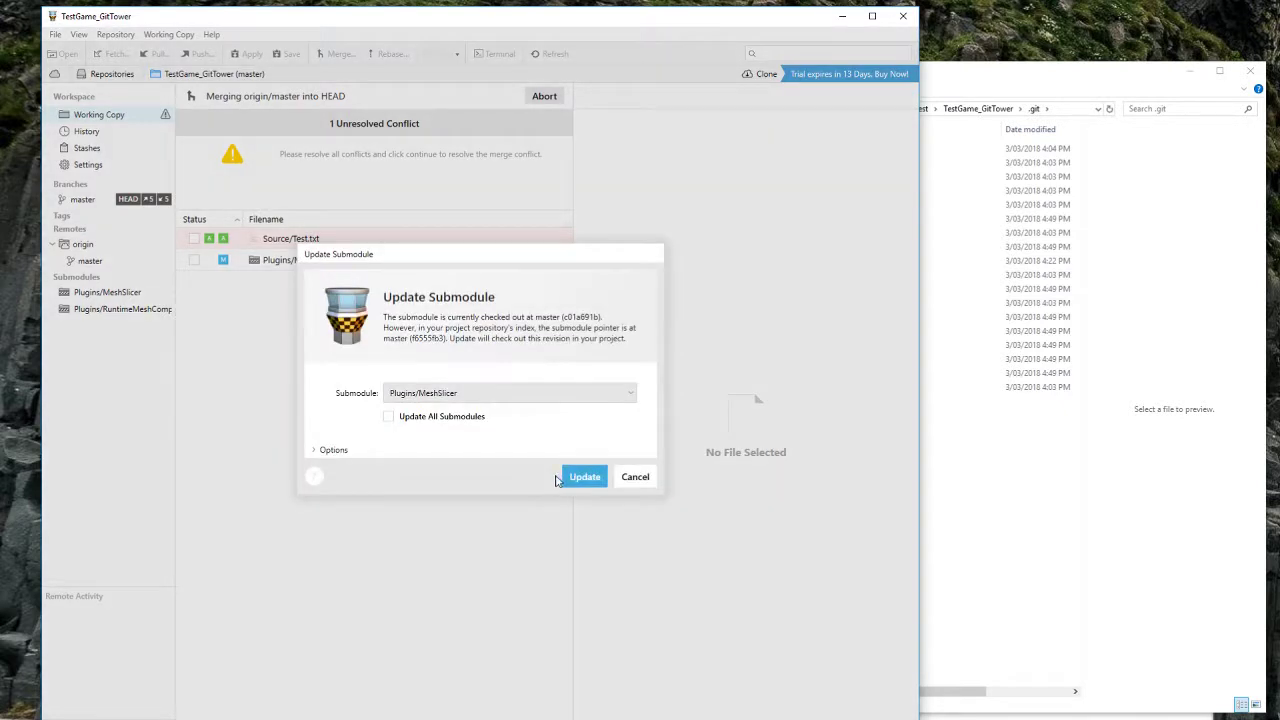
left_click(389, 416)
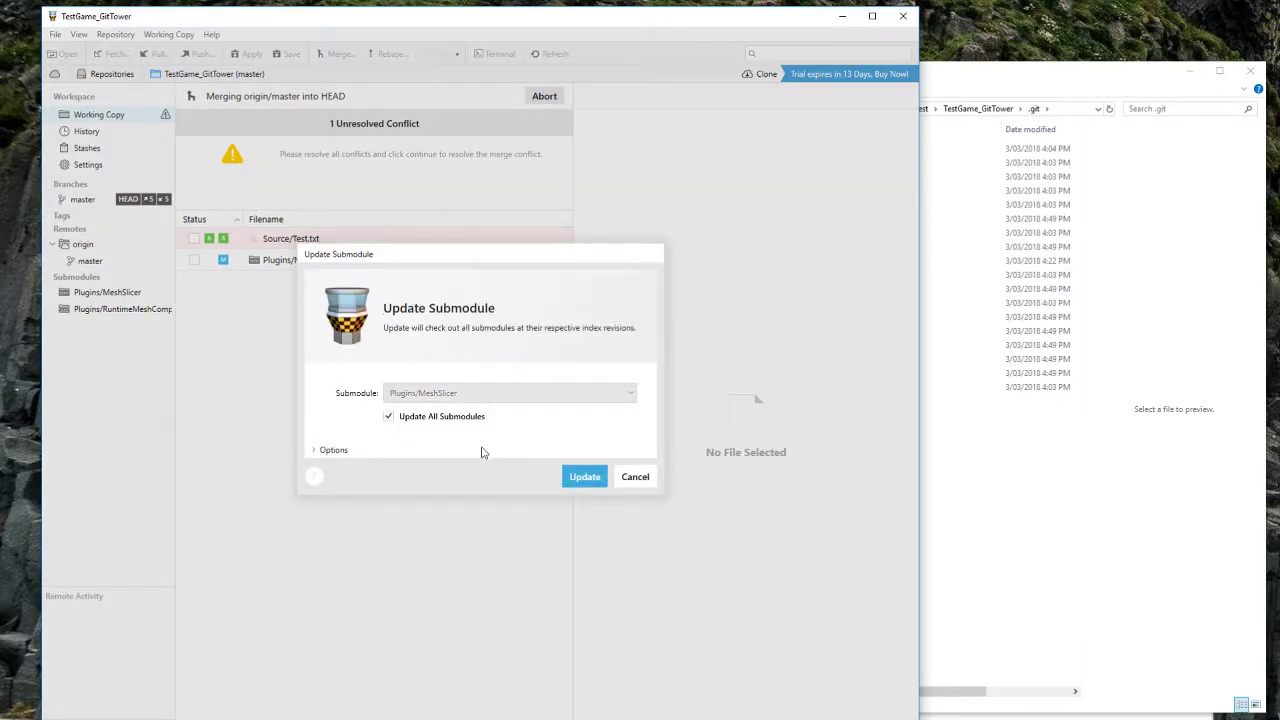
left_click(582, 477)
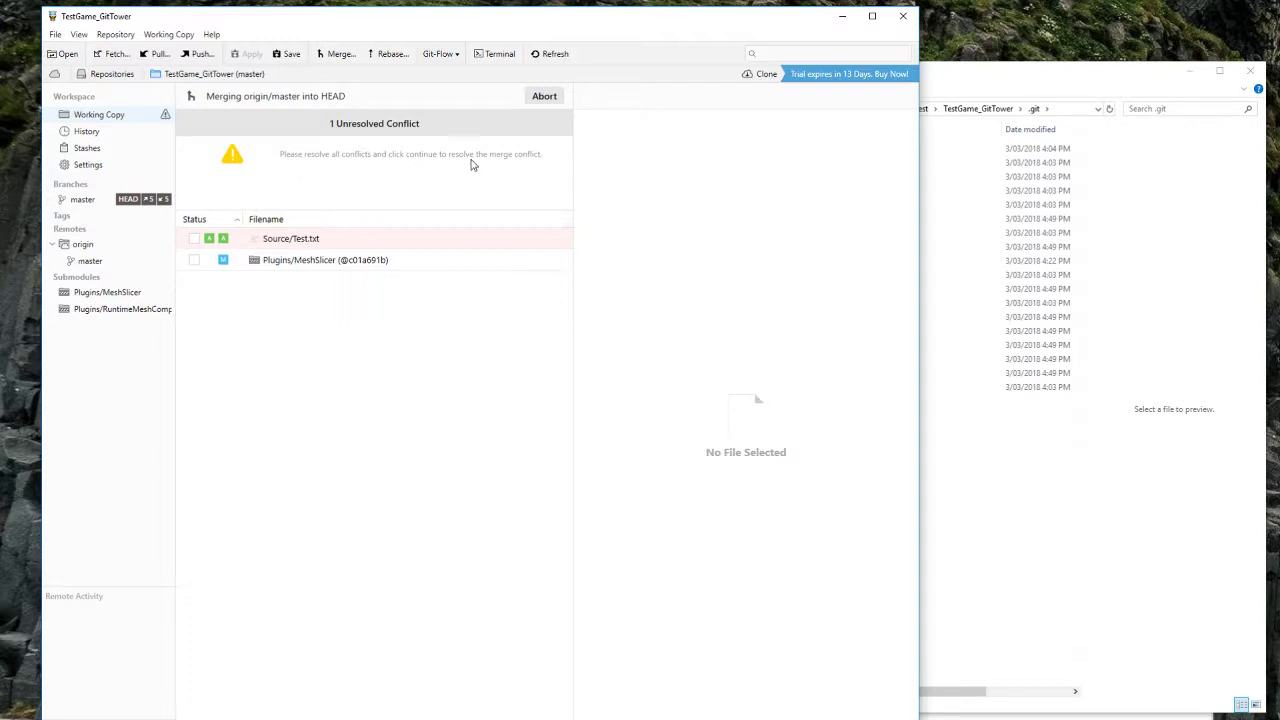
Step: Open the Test.txt conflict and select the MY VERSION and THEIR VERSION cards
left_click(297, 245)
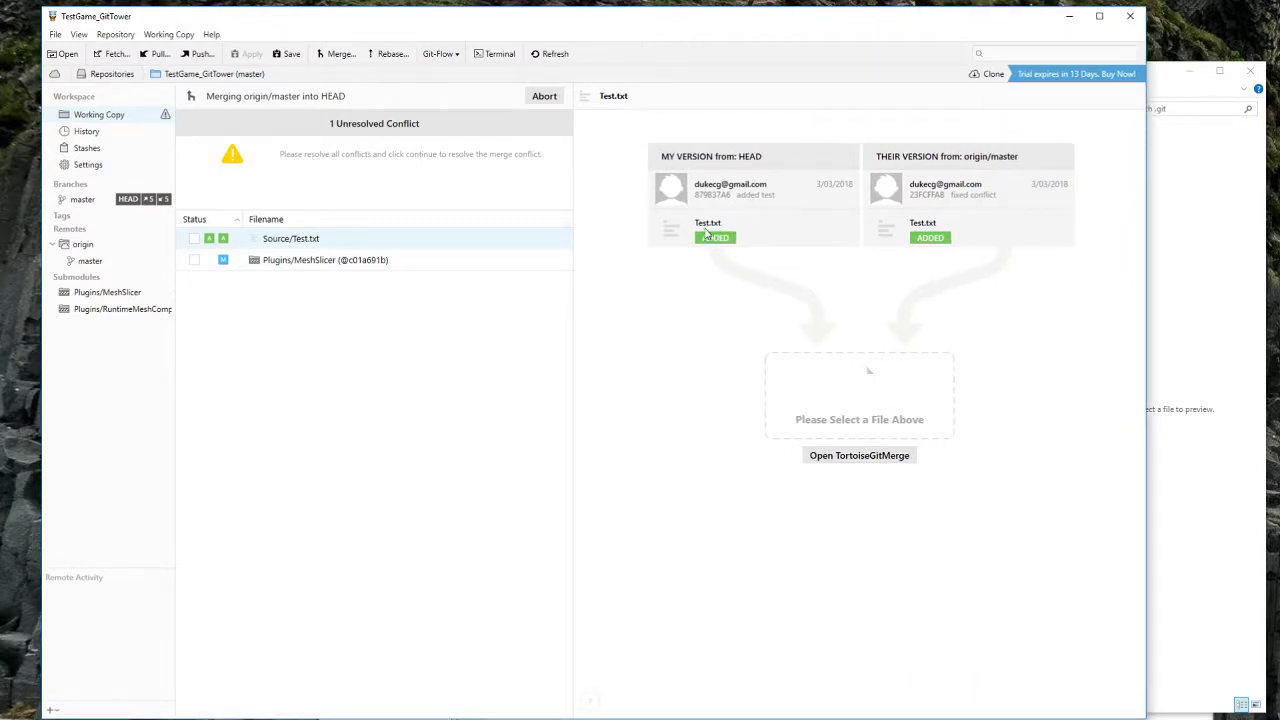
left_click(768, 228)
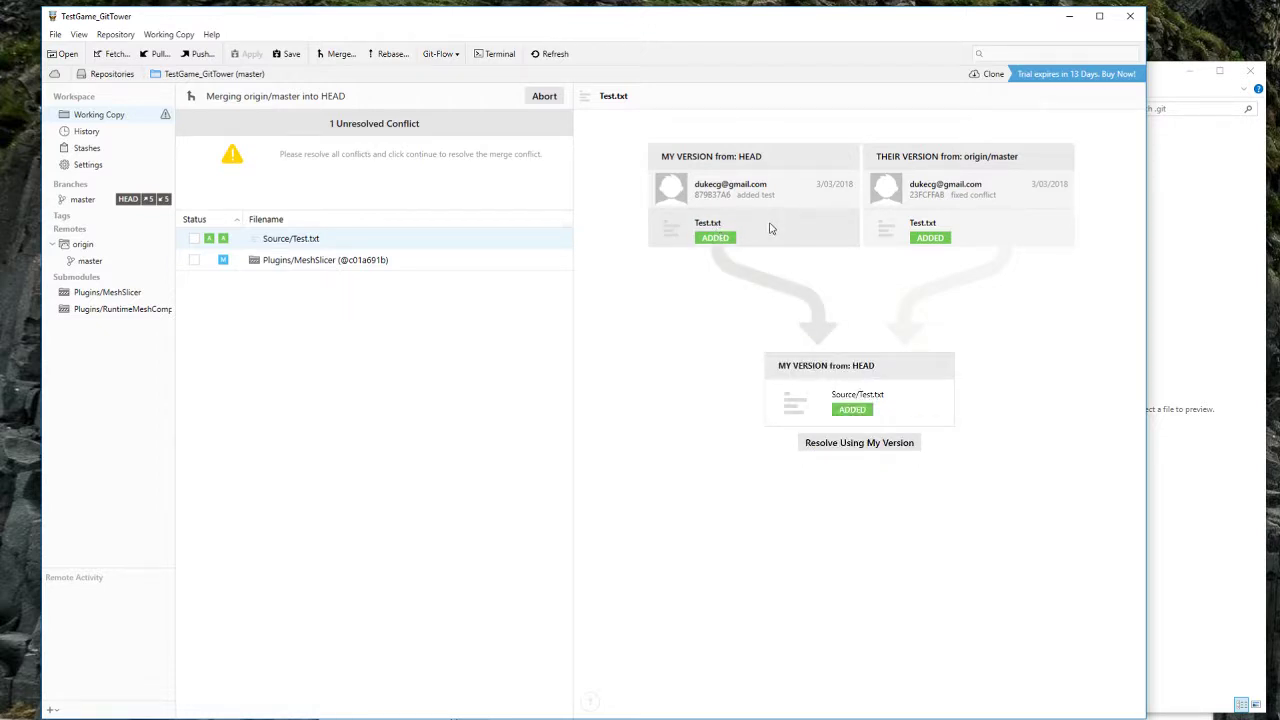
left_click(772, 225)
left_click(772, 225)
left_click(965, 235)
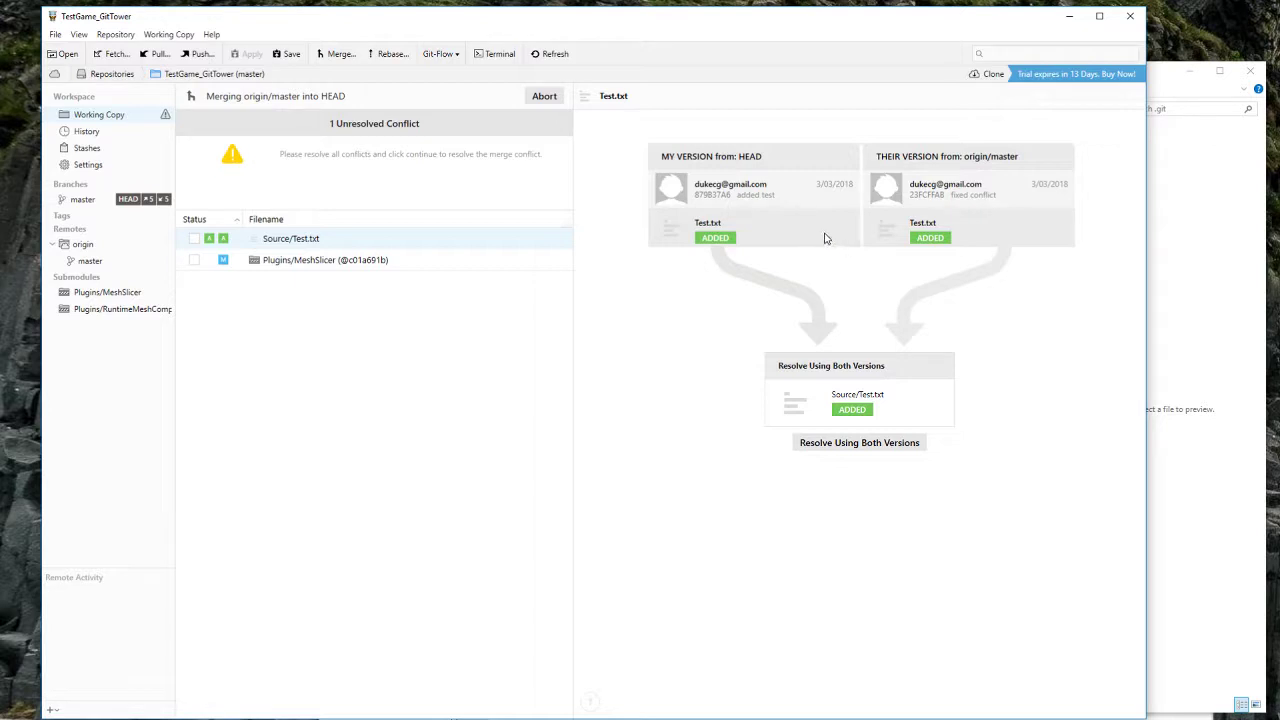
left_click(790, 240)
left_click(790, 238)
left_click(984, 230)
left_click(961, 235)
Step: Keep both versions selected and resolve Test.txt using both versions
left_click(790, 228)
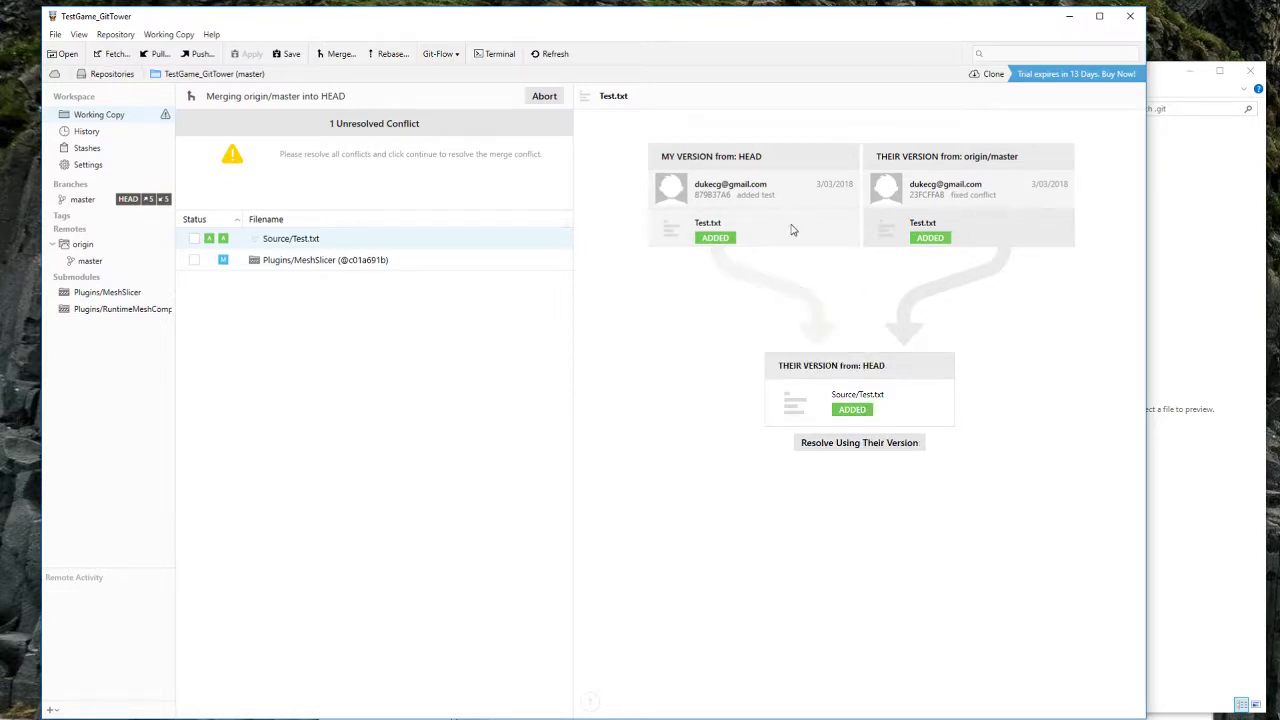
right_click(327, 239)
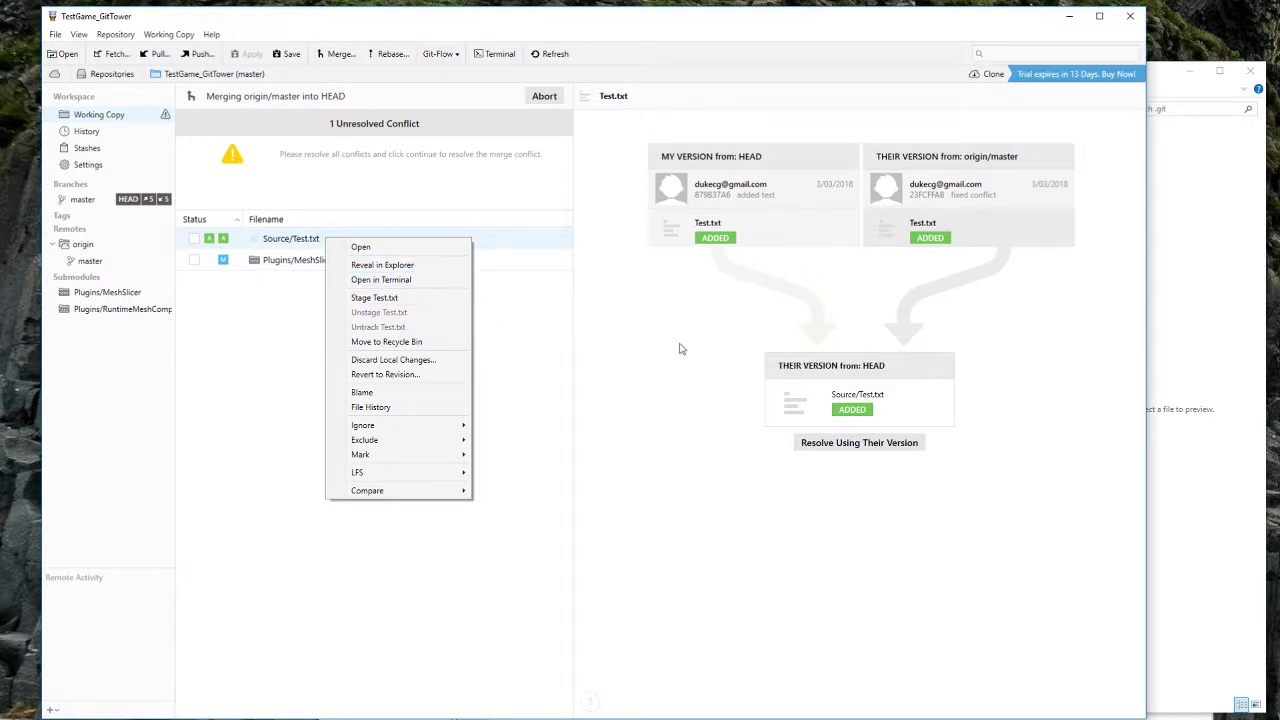
left_click(752, 231)
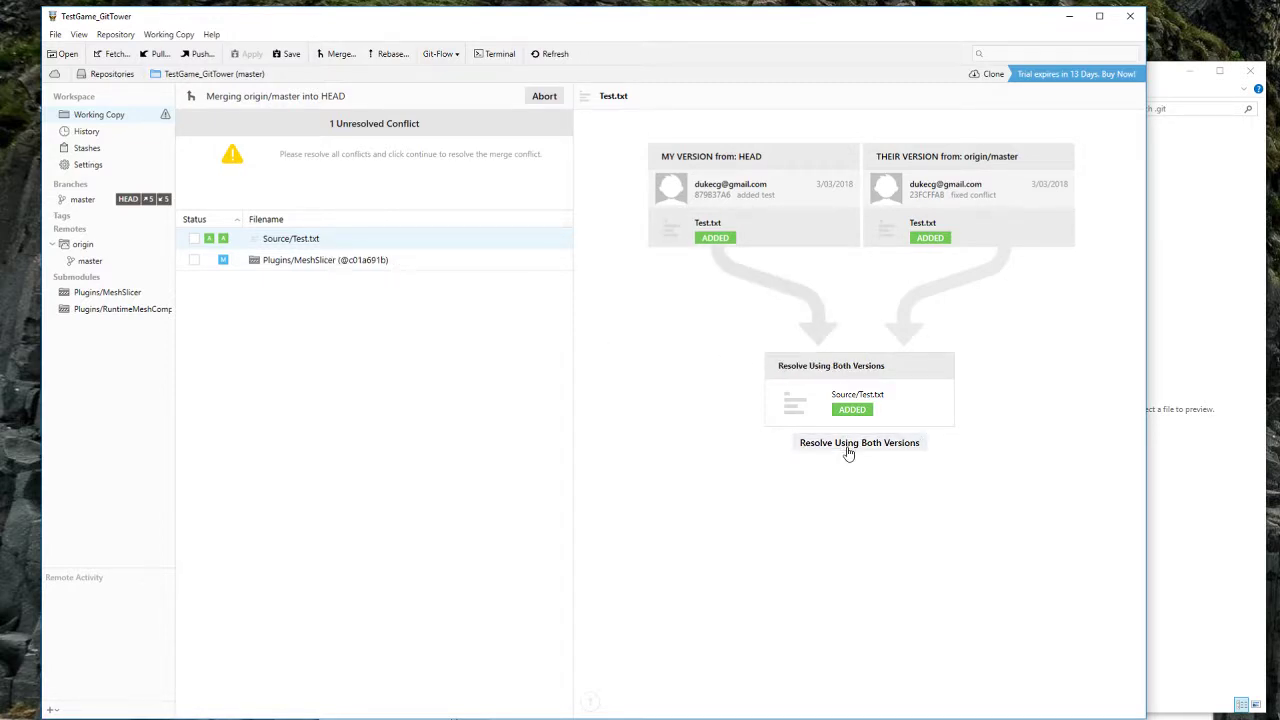
left_click(830, 445)
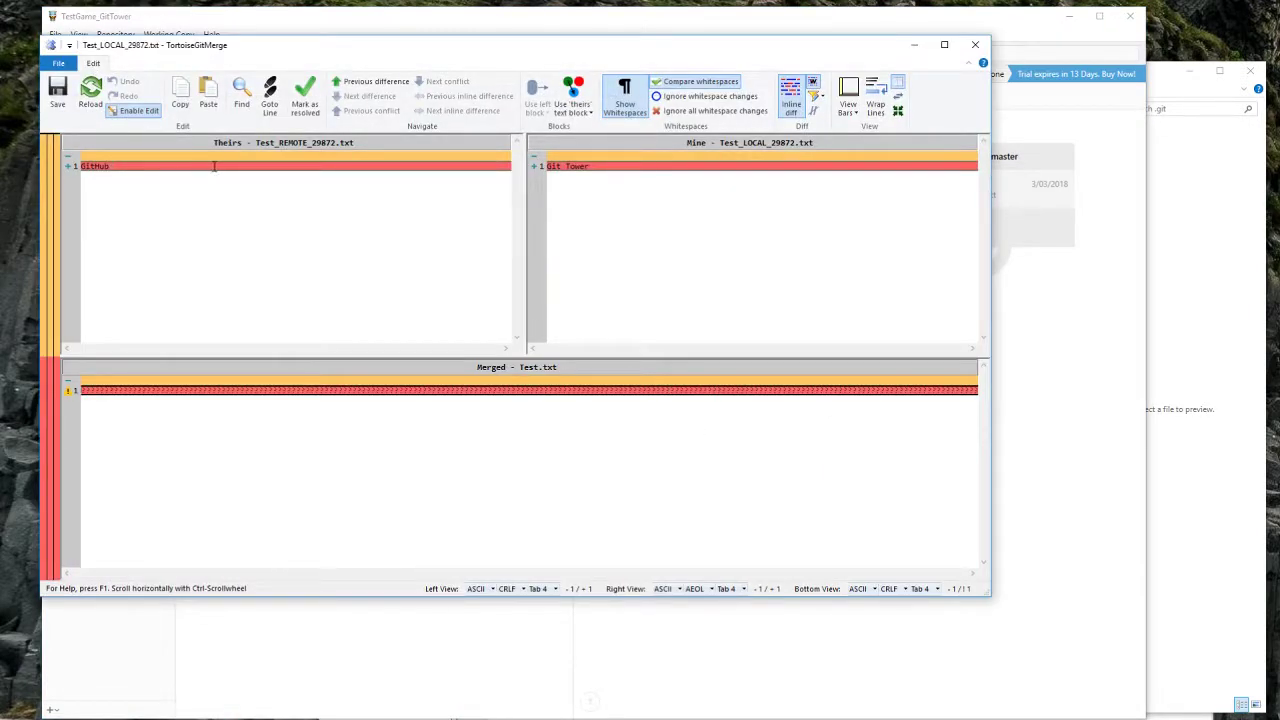
Step: Compare theirs 'GitHub' against mine 'Git Tower' in TortoiseGitMerge, then close it unsaved
left_click_drag(224, 47, 468, 158)
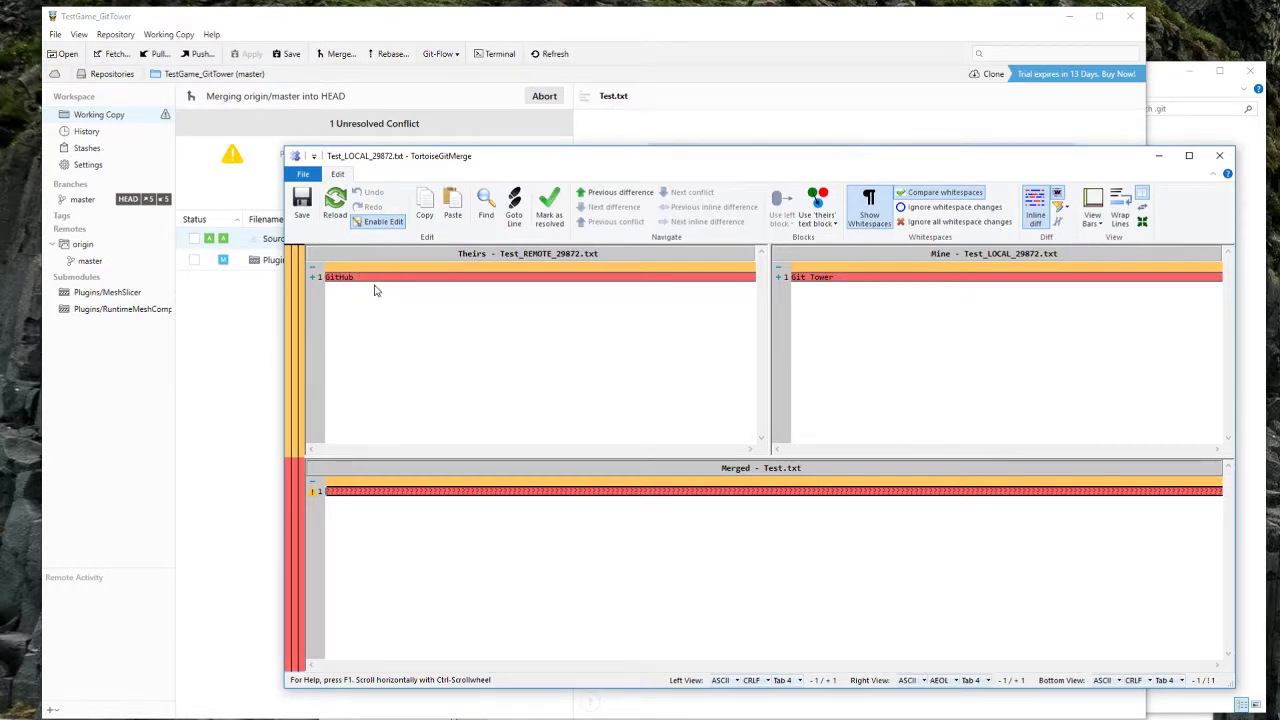
left_click_drag(375, 279, 302, 274)
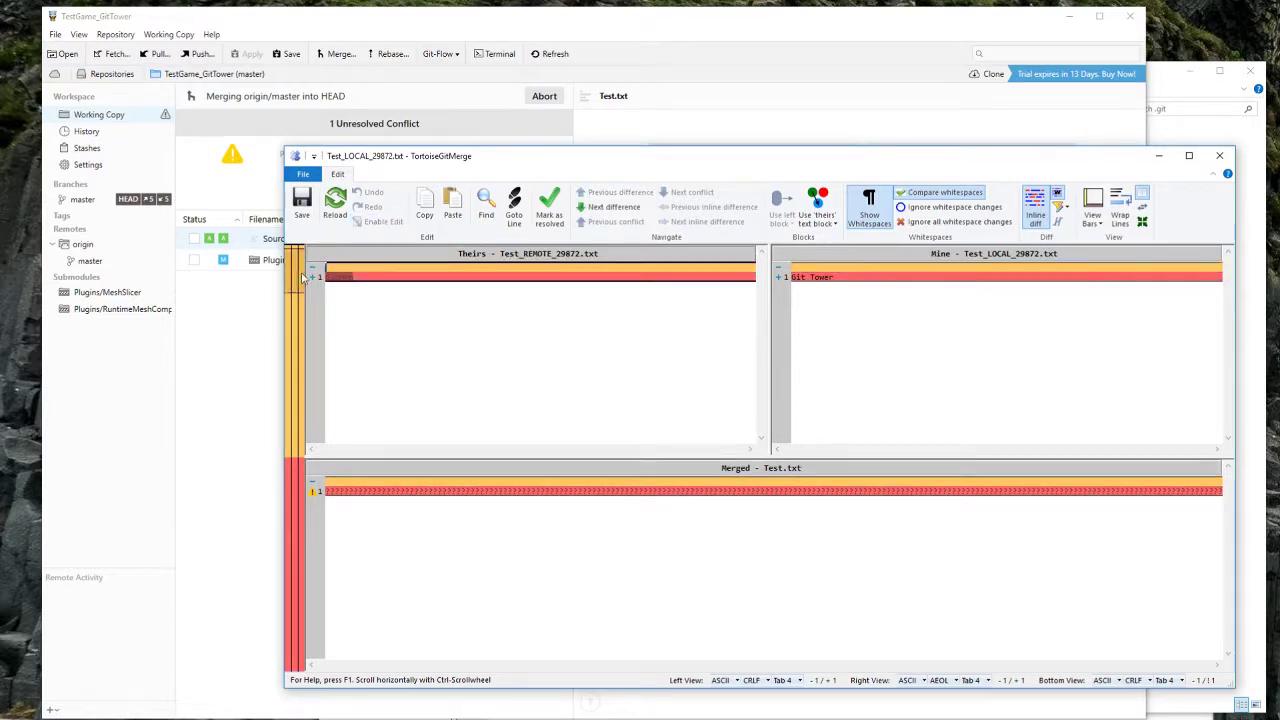
left_click(367, 276)
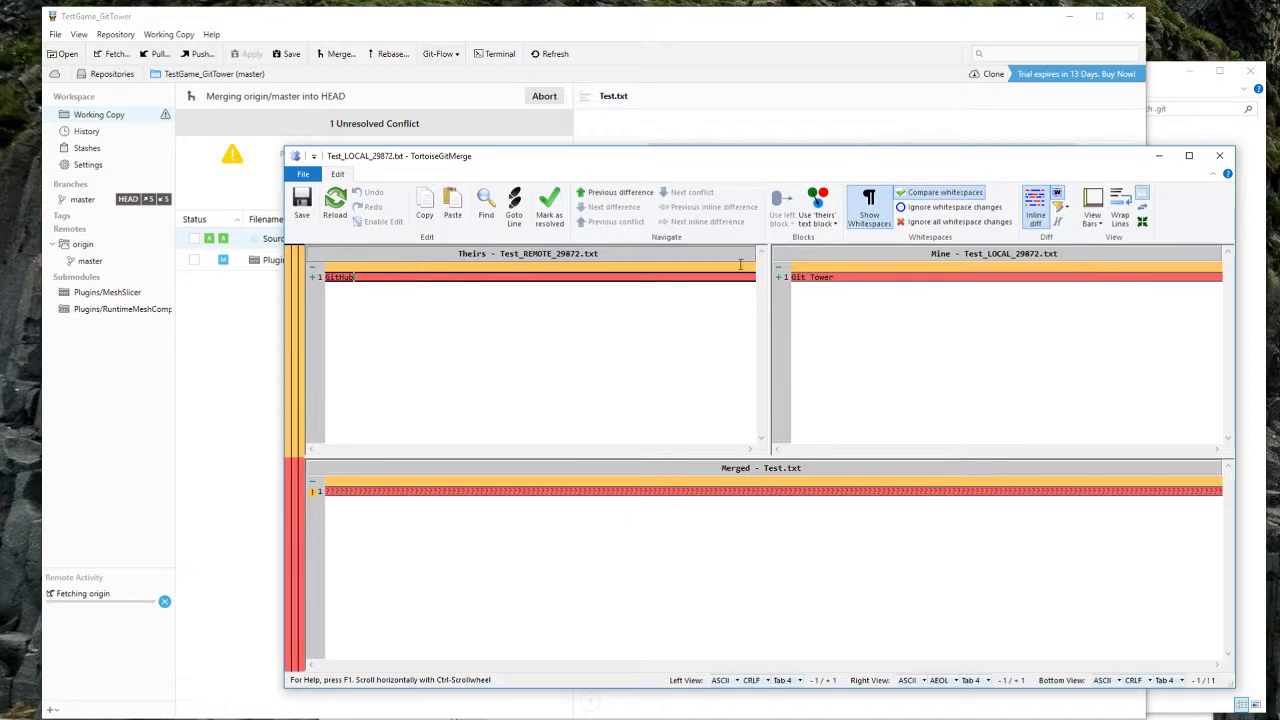
double_click(820, 277)
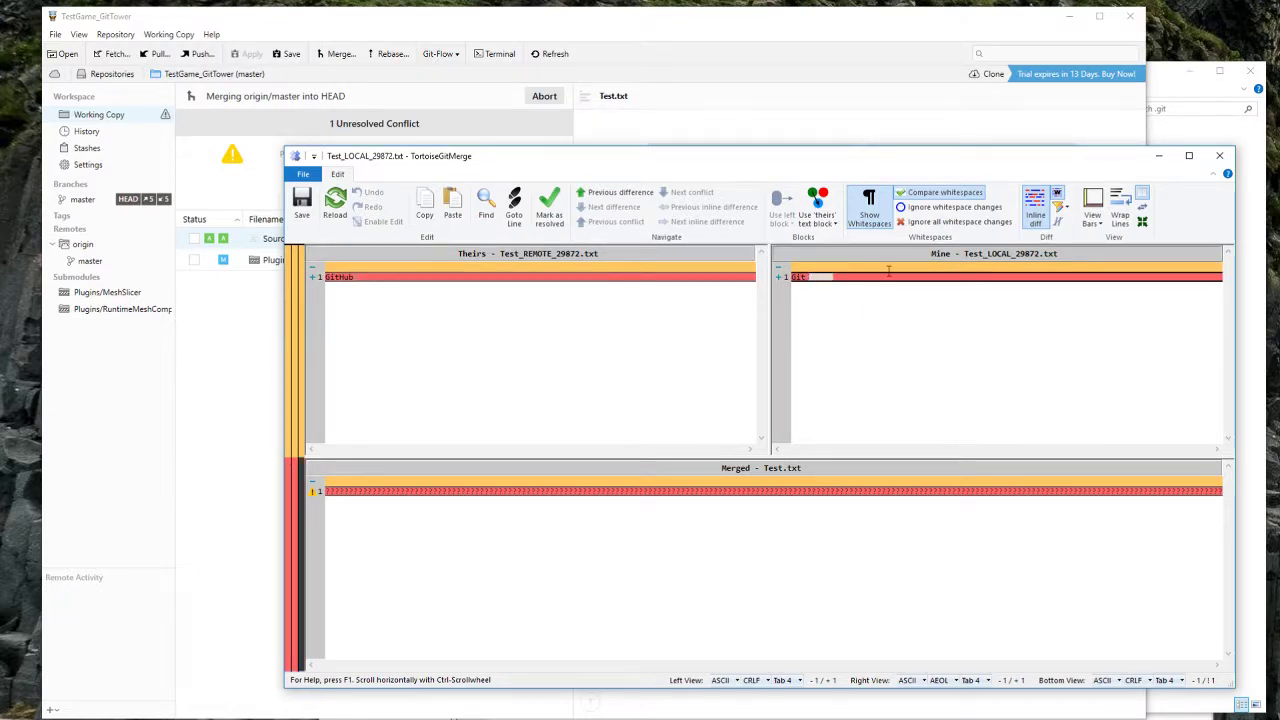
left_click_drag(853, 163, 837, 155)
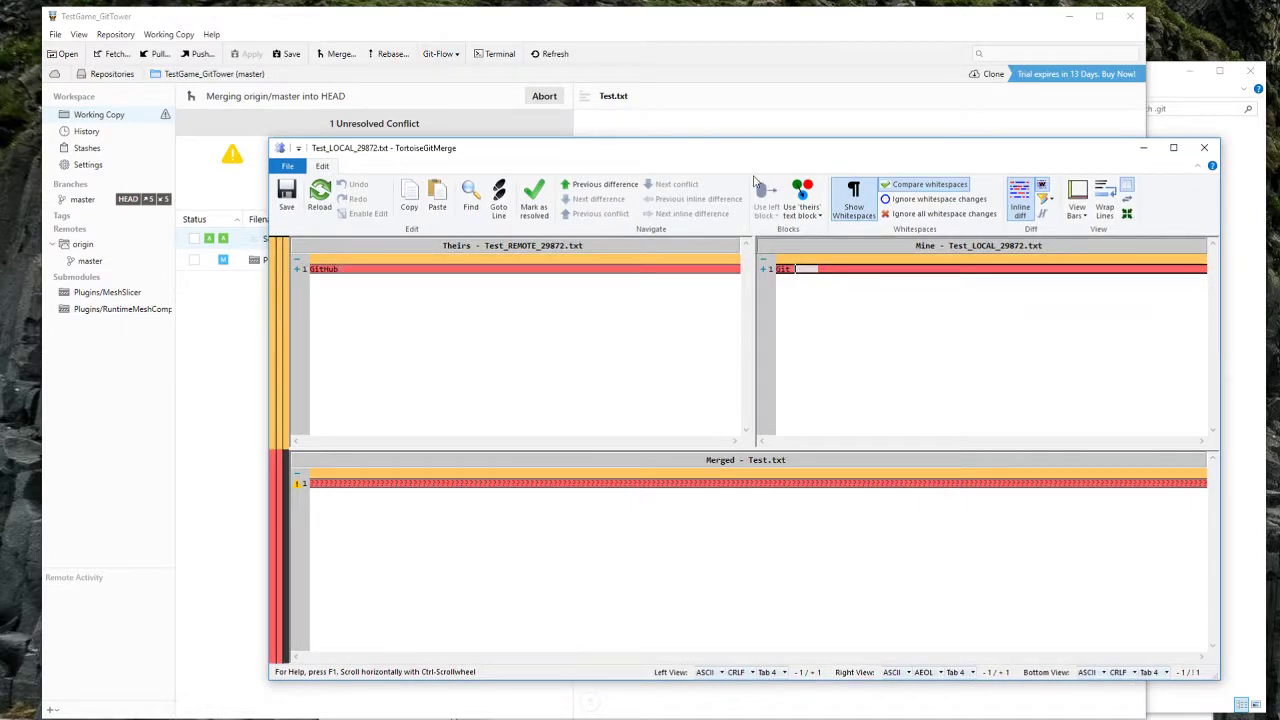
double_click(848, 269)
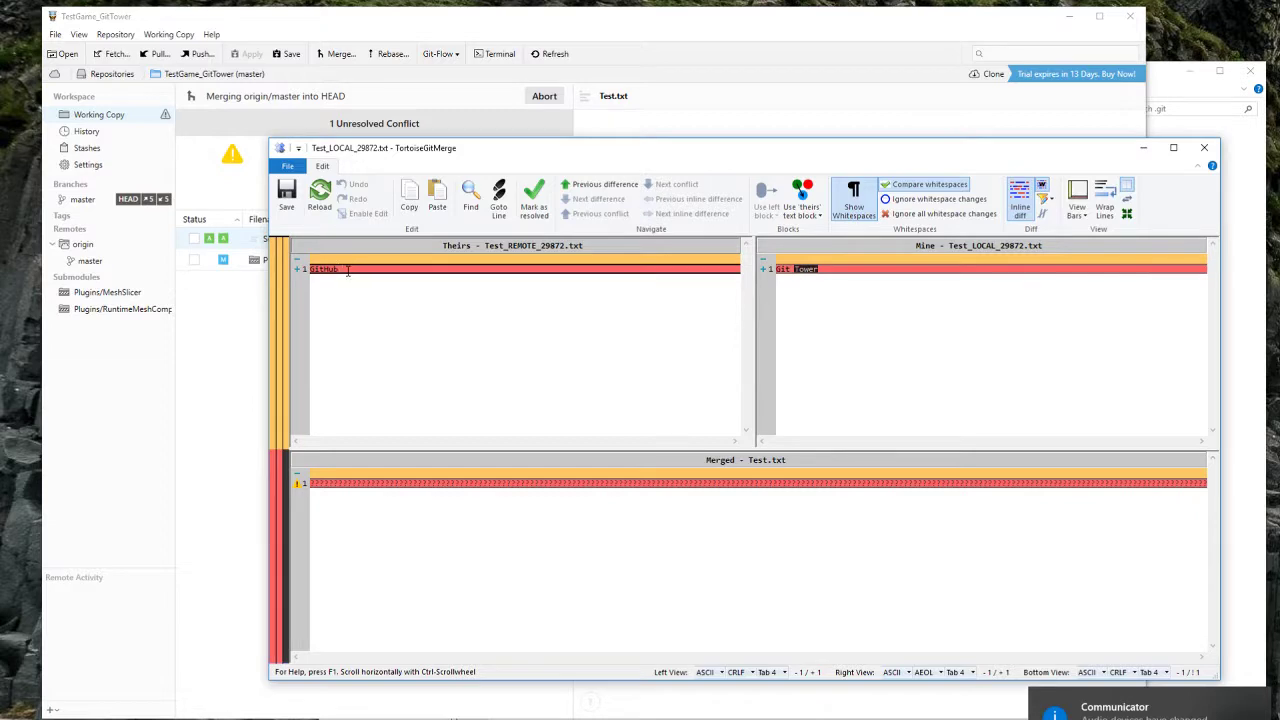
left_click(1206, 151)
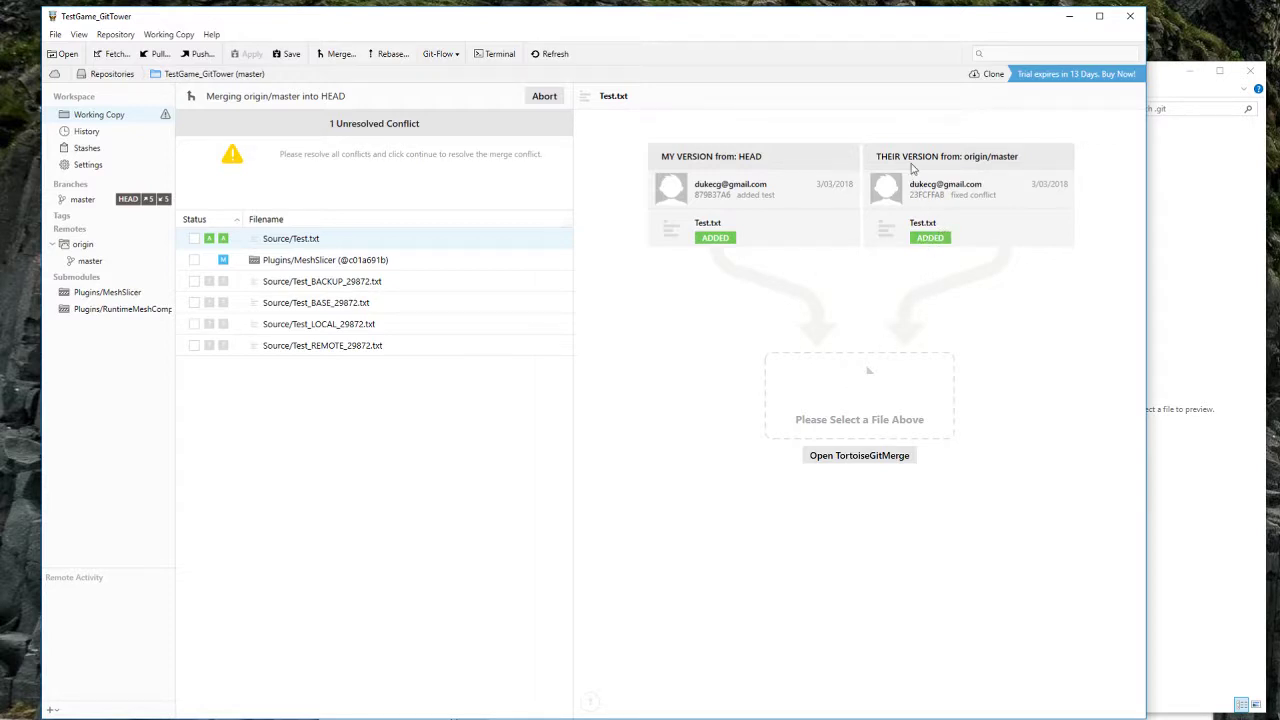
Step: Resolve Test.txt using THEIR VERSION, commit the merge, and push HEAD to origin master
left_click(936, 225)
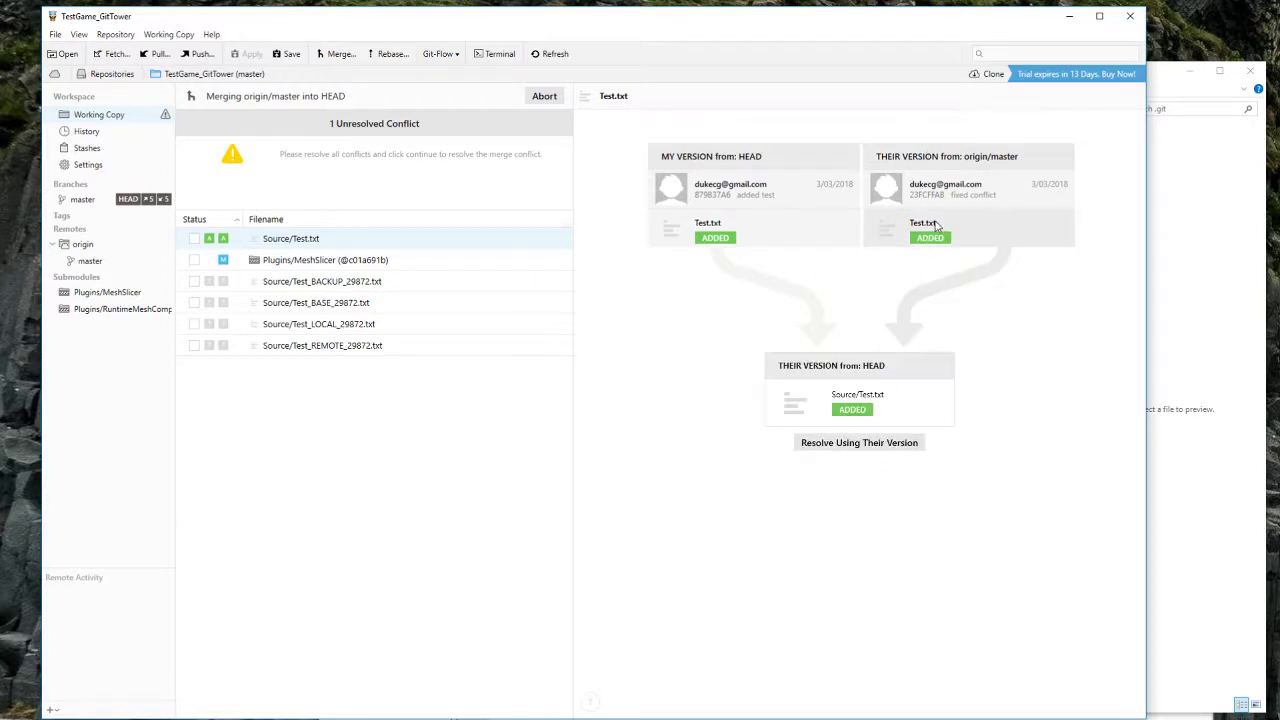
left_click(857, 443)
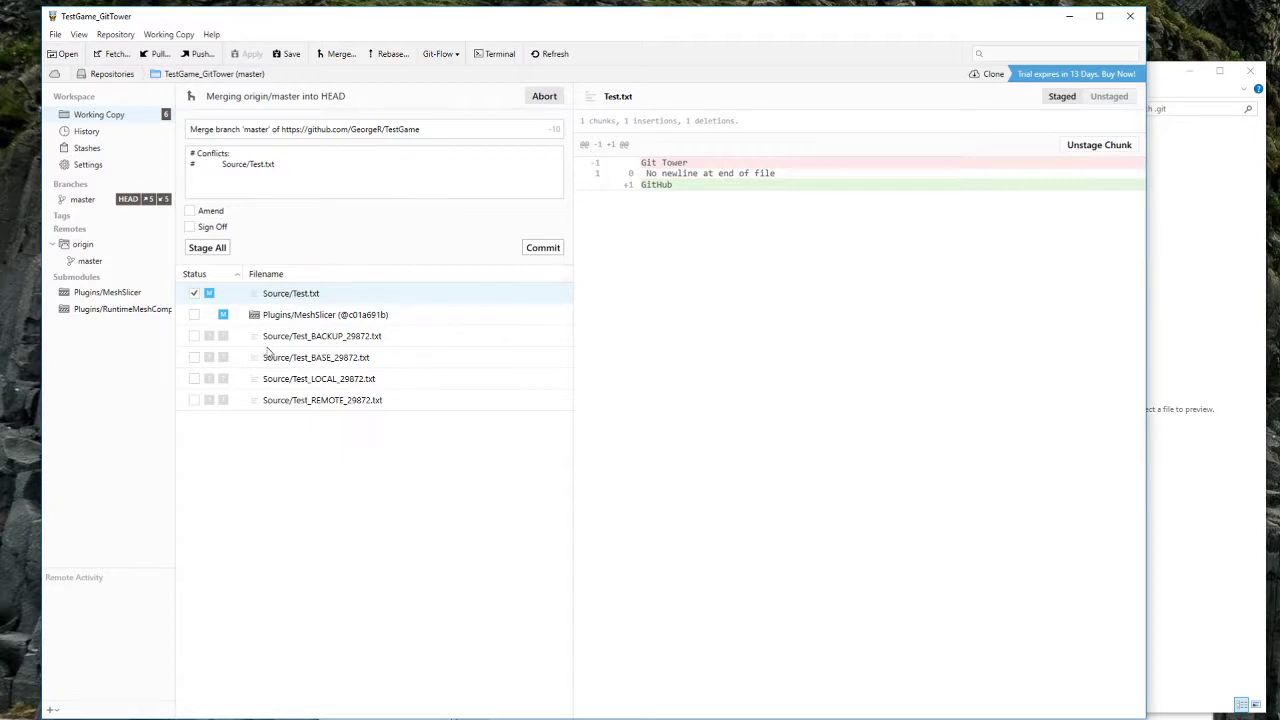
left_click(541, 250)
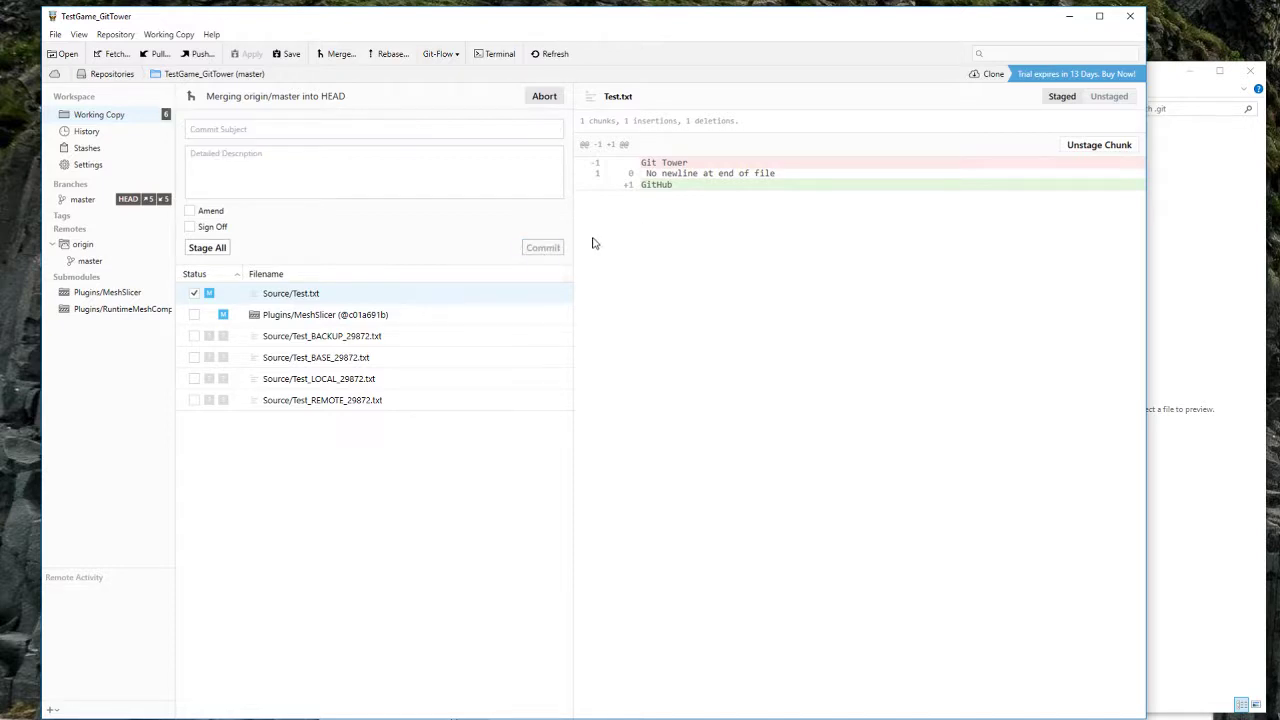
left_click(196, 56)
left_click(688, 460)
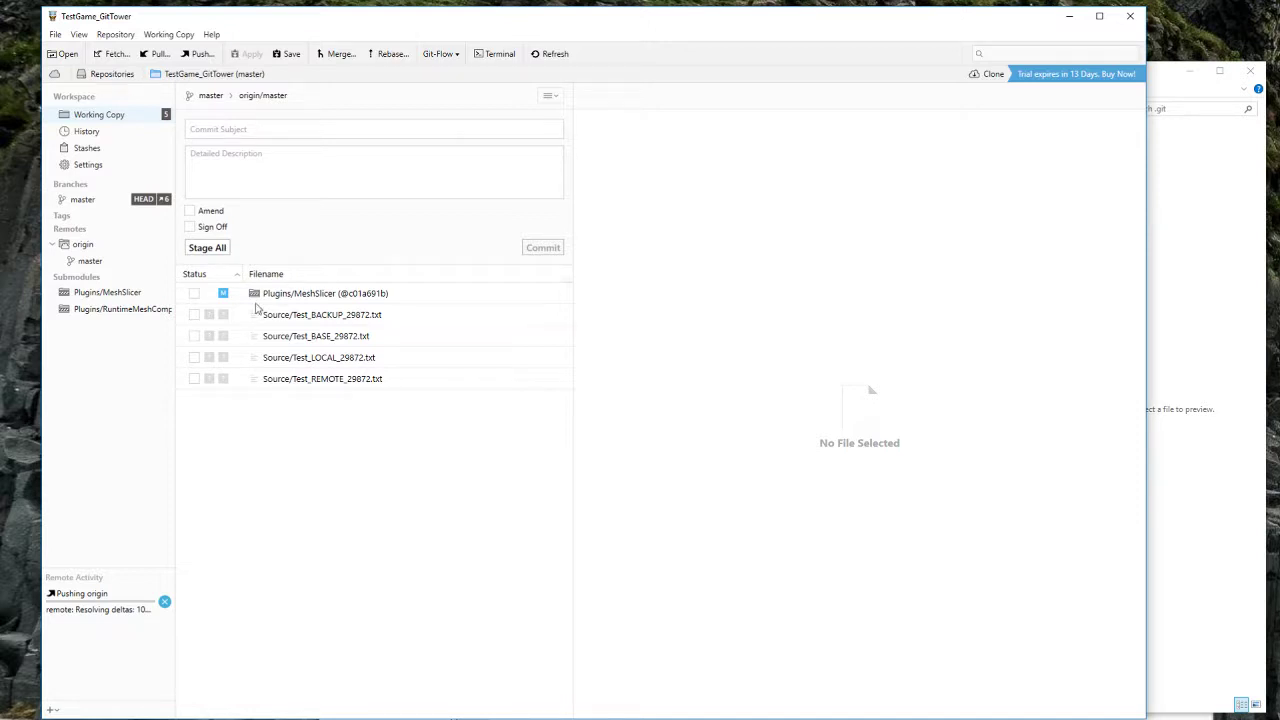
Step: Discard all local changes in Tower's working copy
right_click(127, 117)
left_click(220, 186)
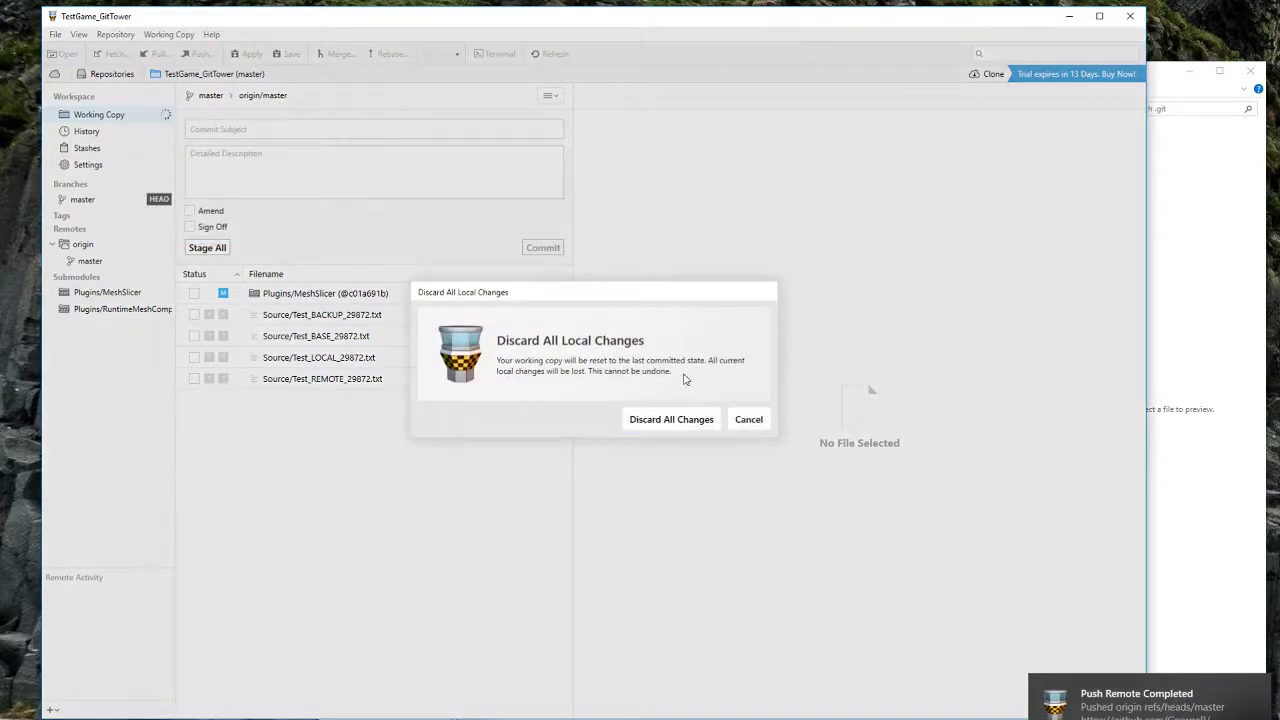
left_click(671, 420)
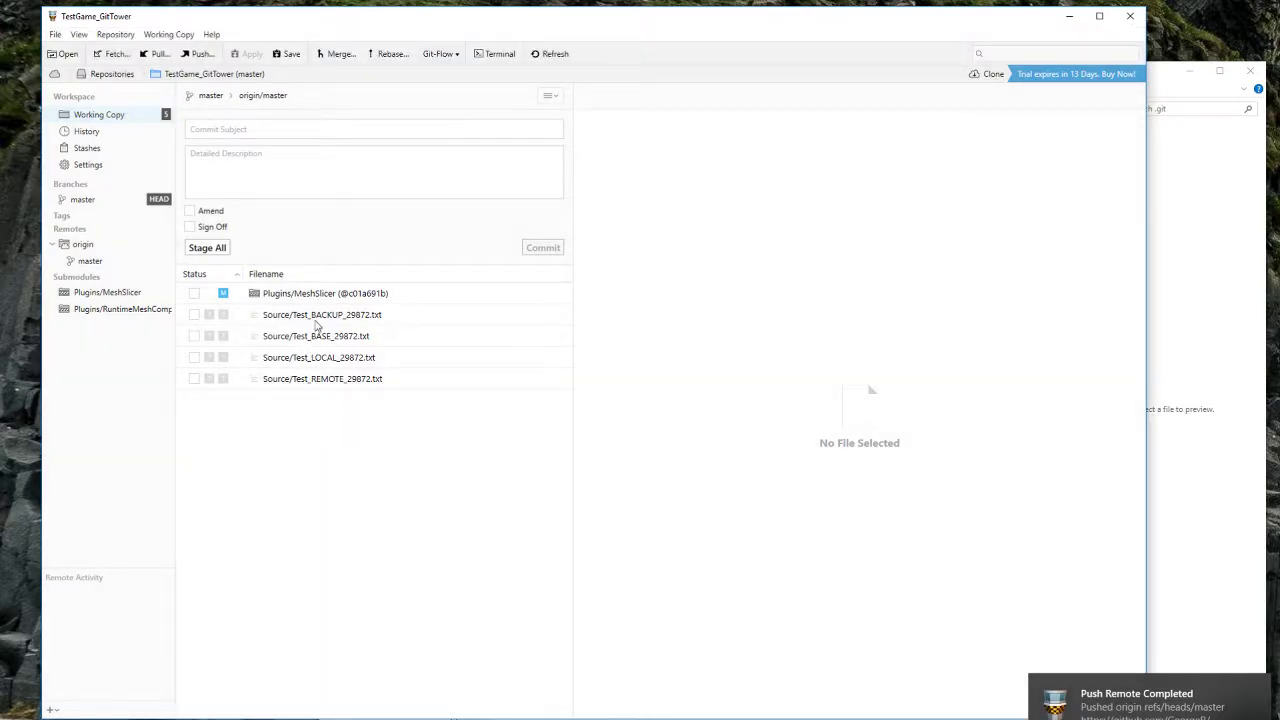
right_click(122, 112)
left_click(390, 388)
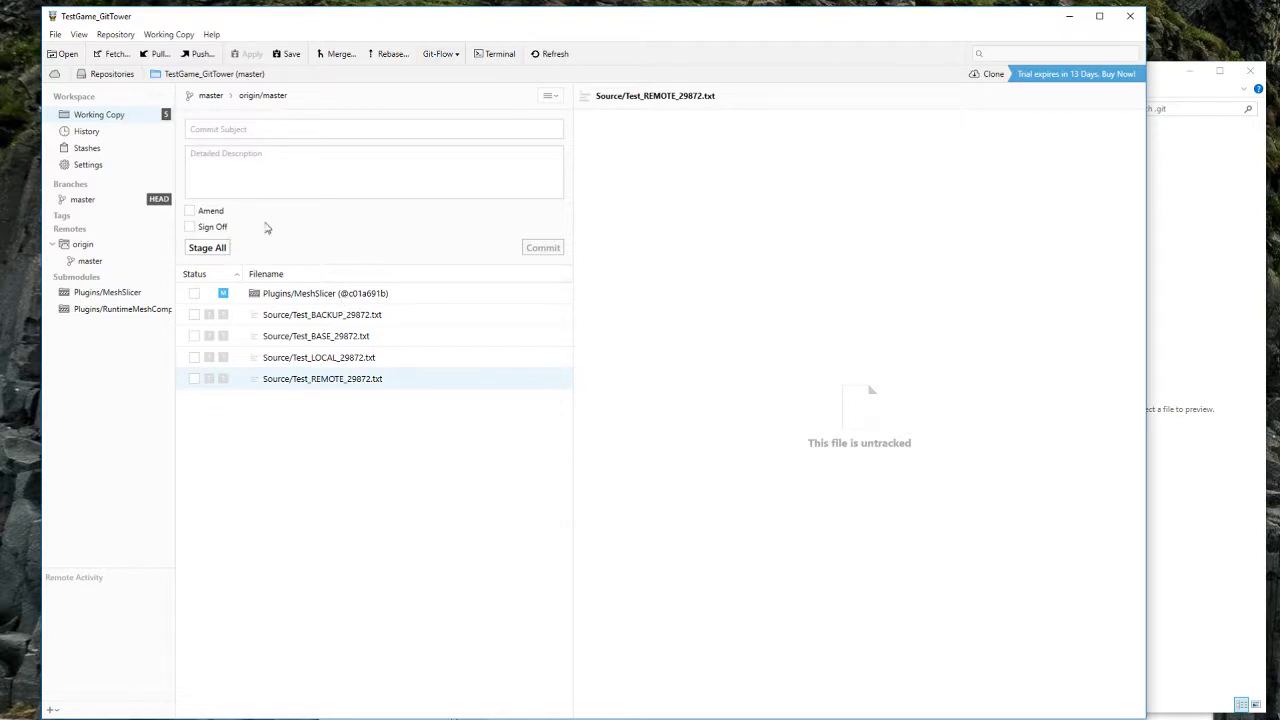
right_click(129, 117)
left_click(214, 190)
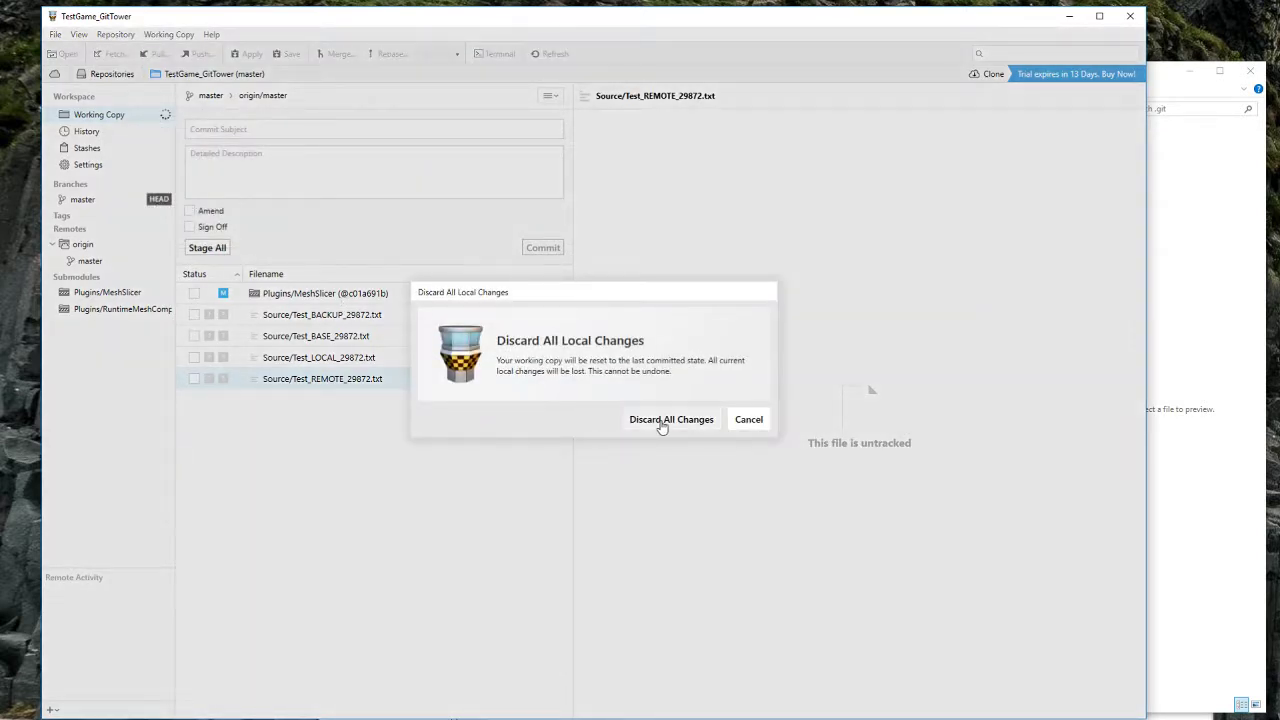
left_click(659, 424)
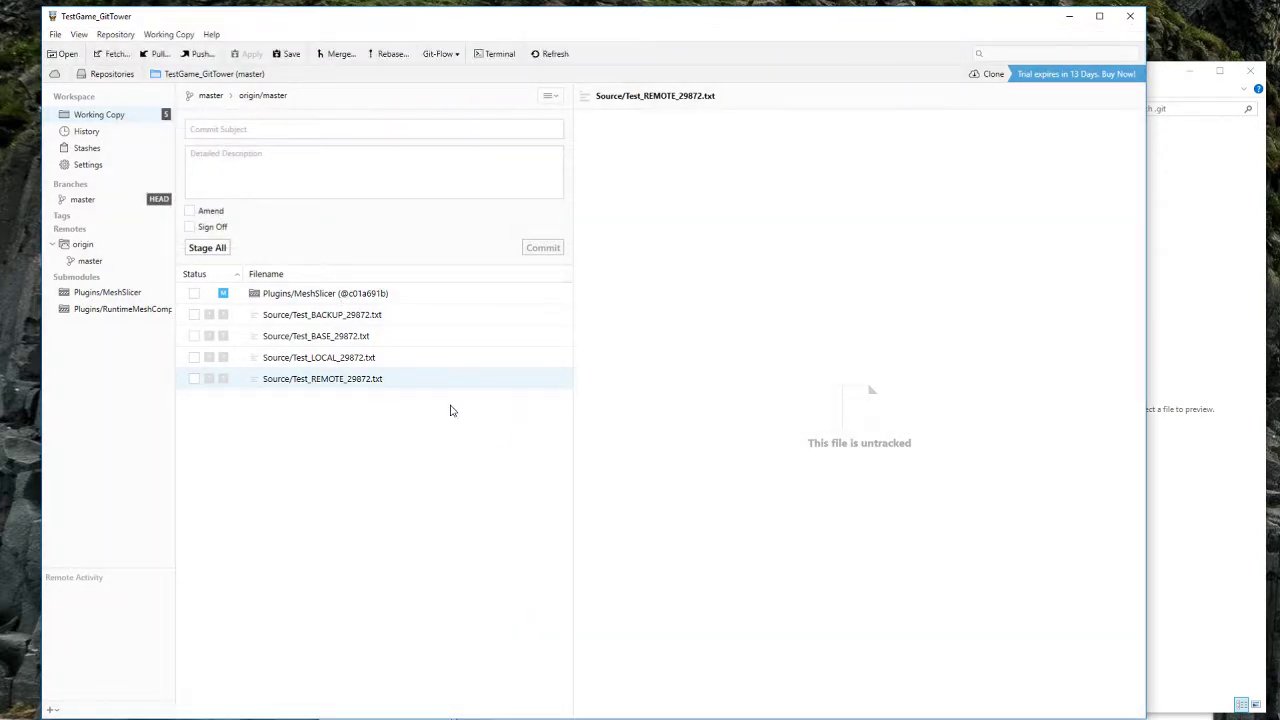
Step: Check the leftover REMOTE merge copy's actions, then switch to the .git folder window
right_click(354, 389)
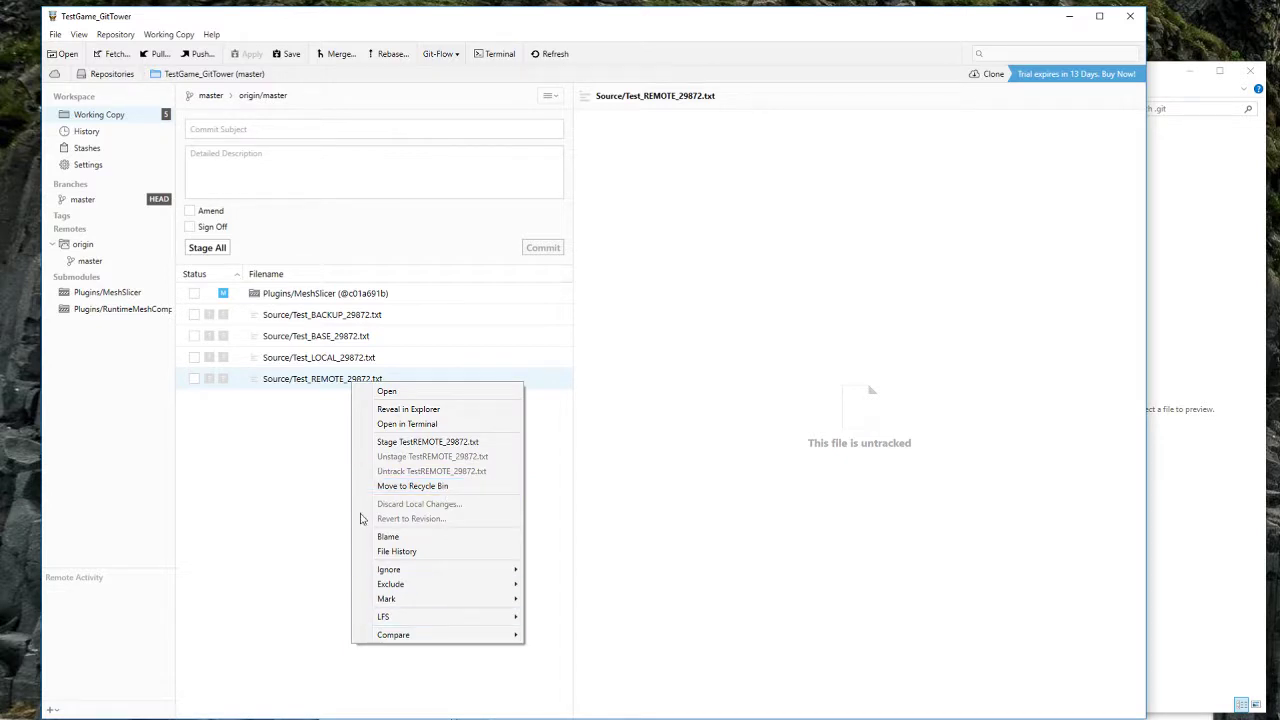
left_click(342, 430)
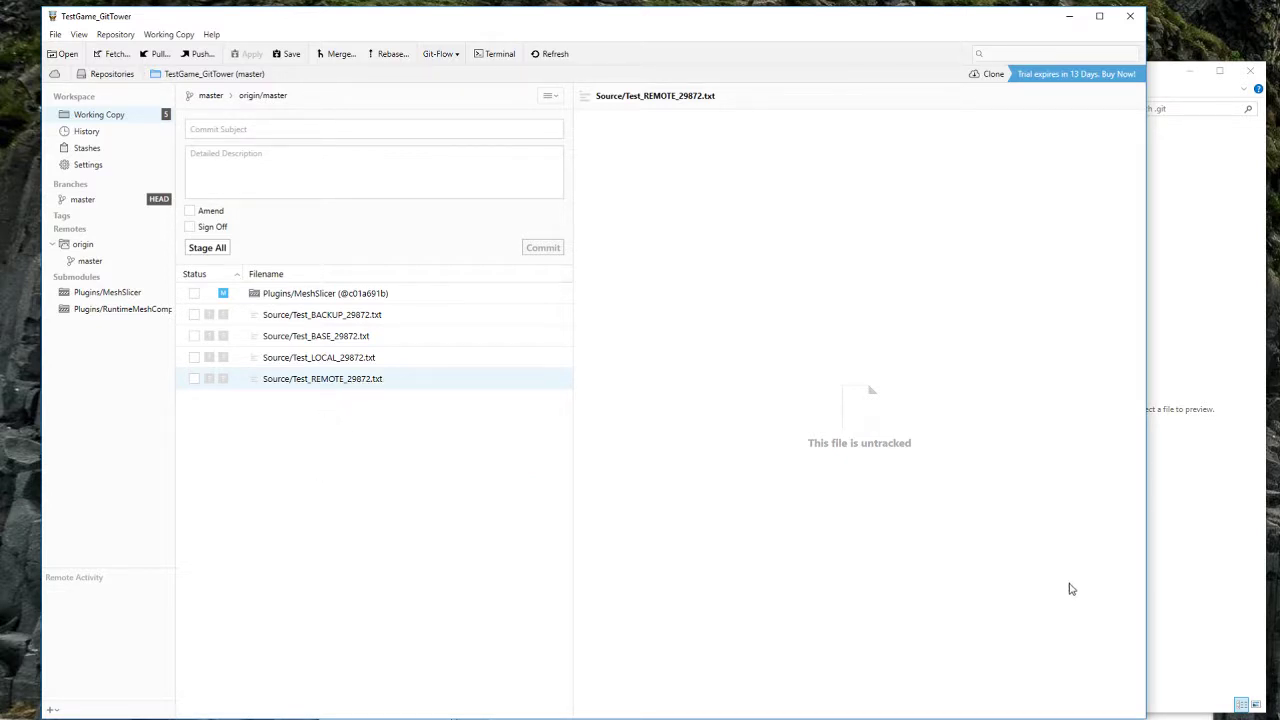
left_click(1195, 484)
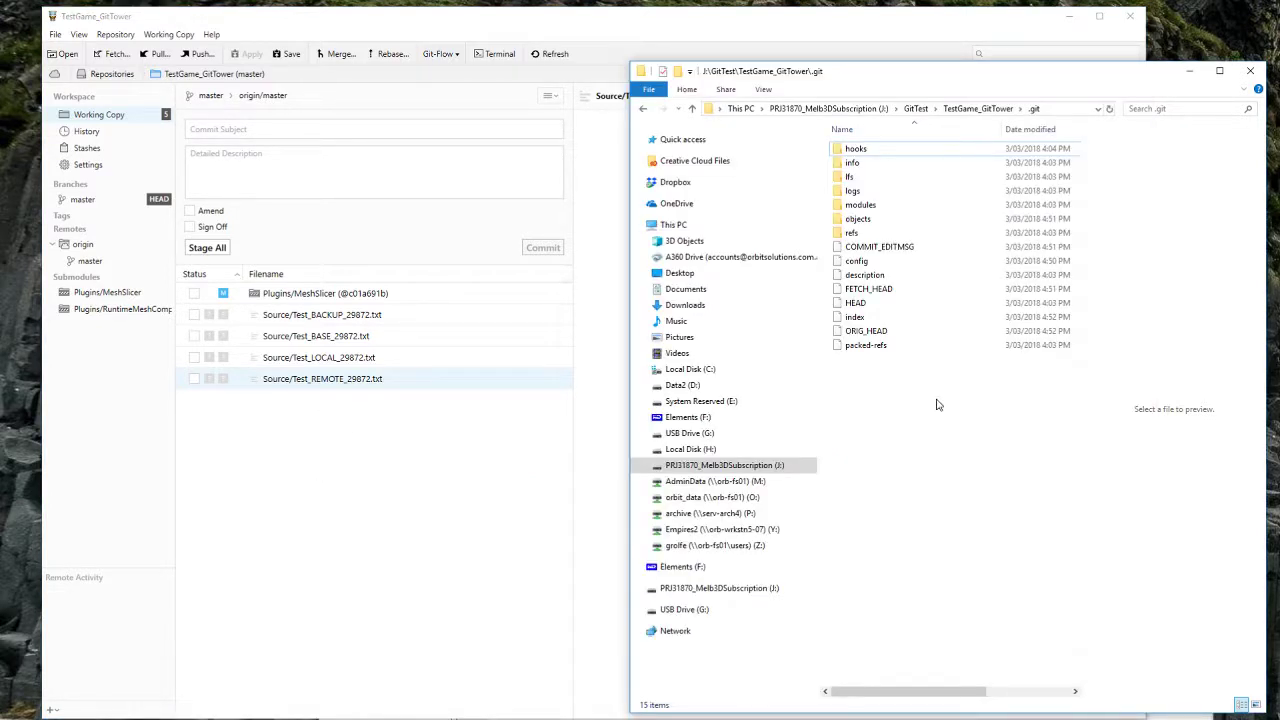
Step: Preview Test.txt in TestGame_GitTower's Source folder to confirm it reads GitHub, then return to GitHub
left_click(643, 110)
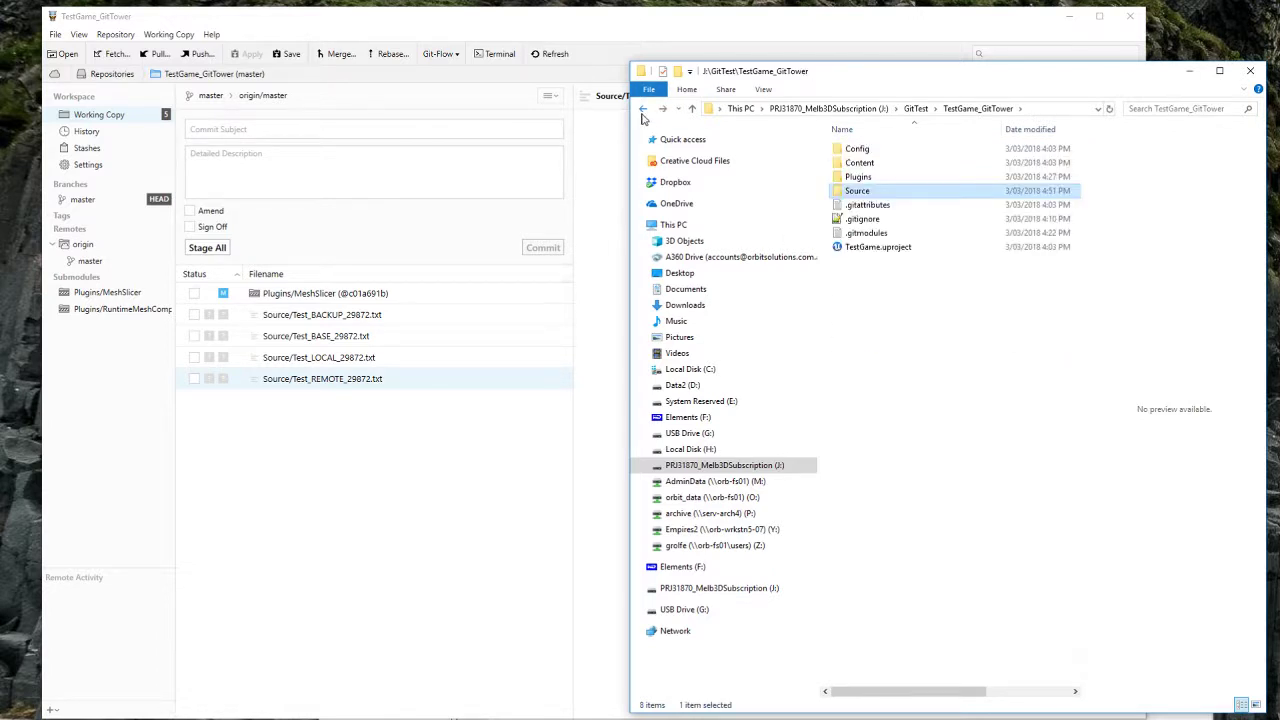
double_click(857, 190)
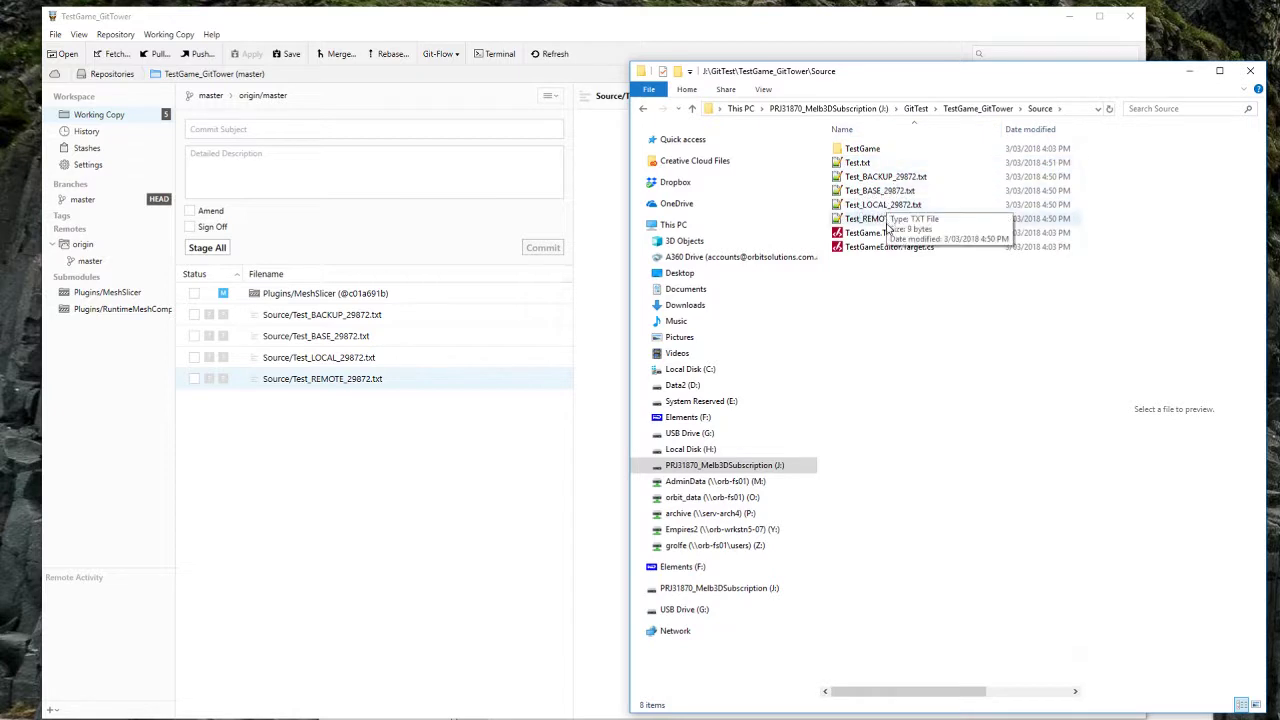
left_click(855, 165)
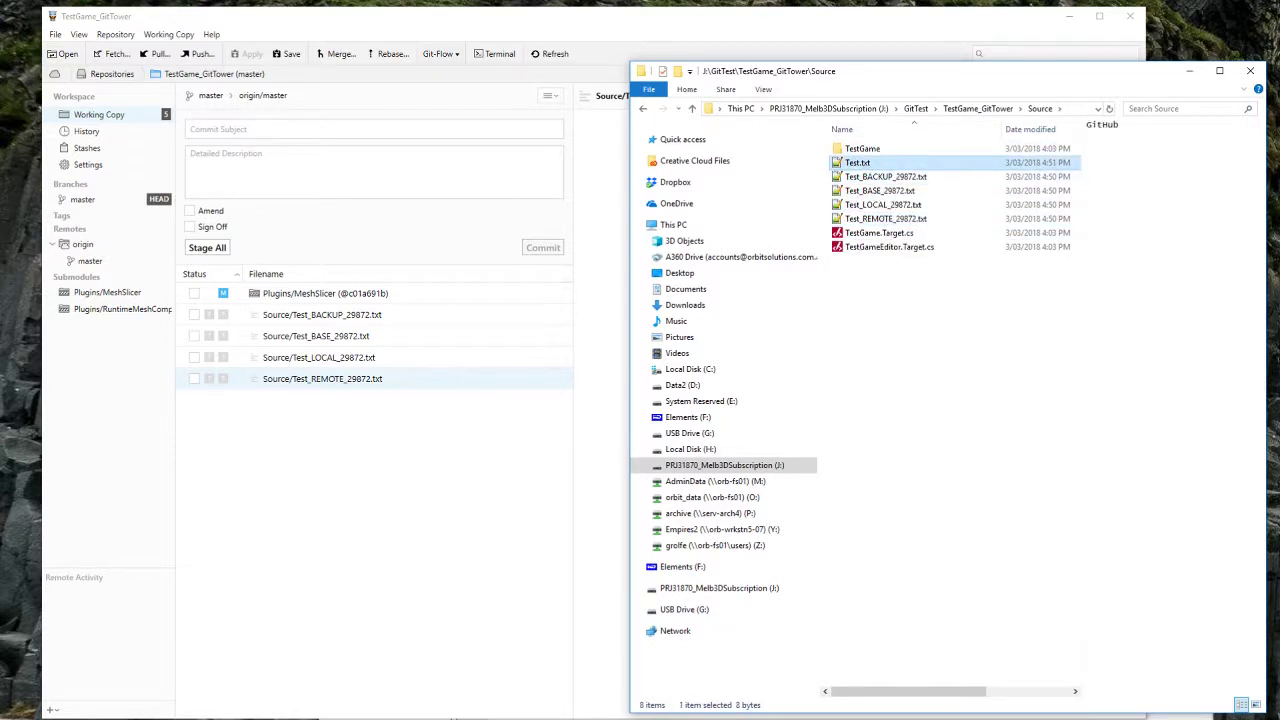
mouse_move(453, 716)
left_click(432, 694)
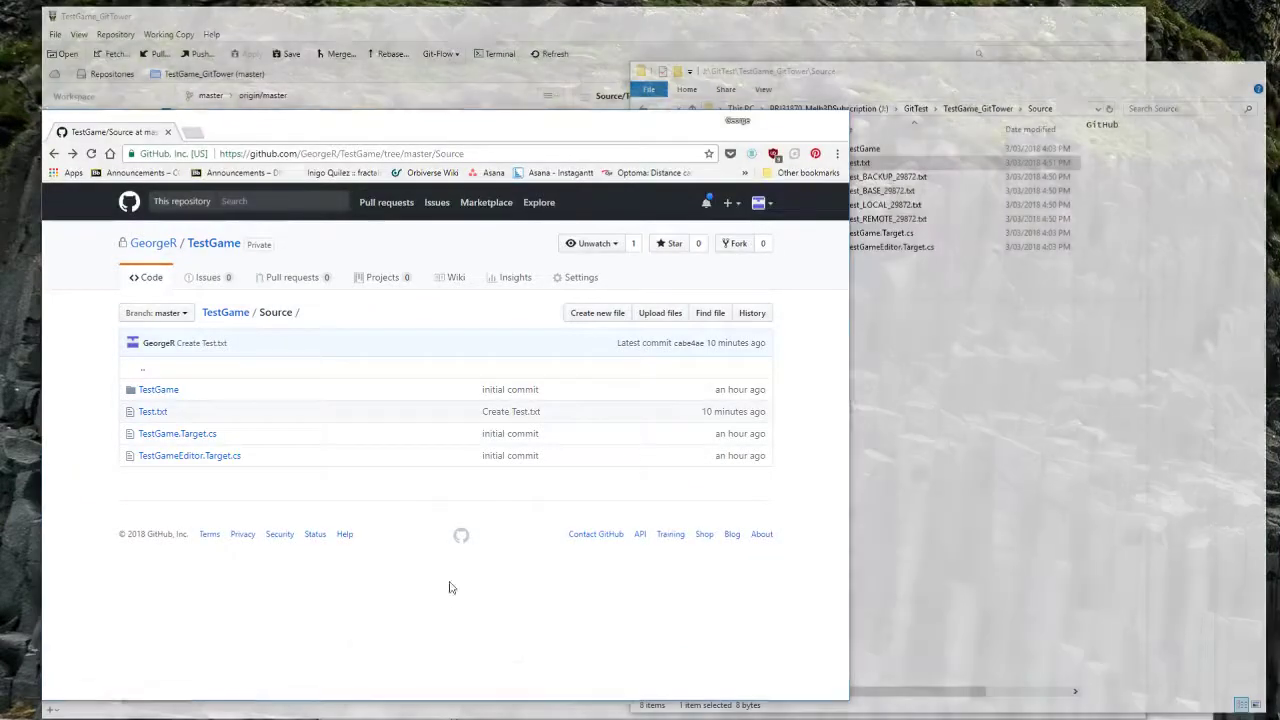
Step: Reload GitHub, open Source/Test.txt showing only 'GitHub', and return Explorer to the Source folder
key("F5")
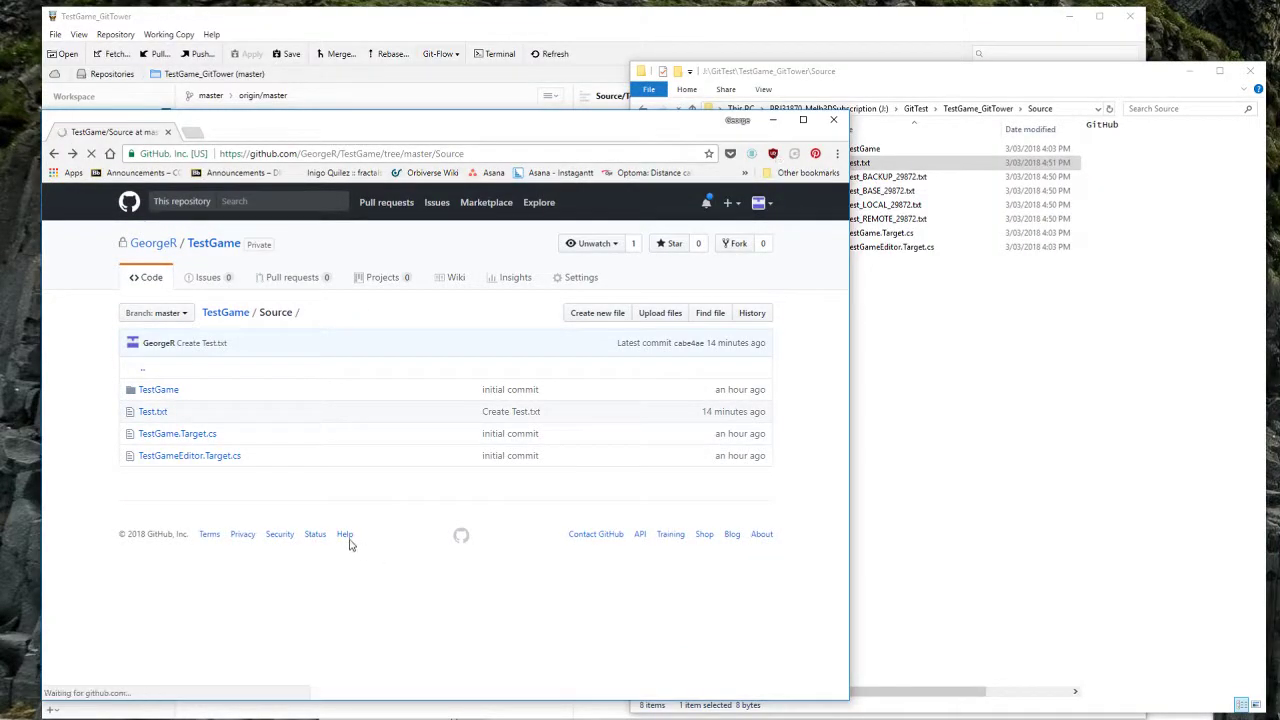
left_click(158, 414)
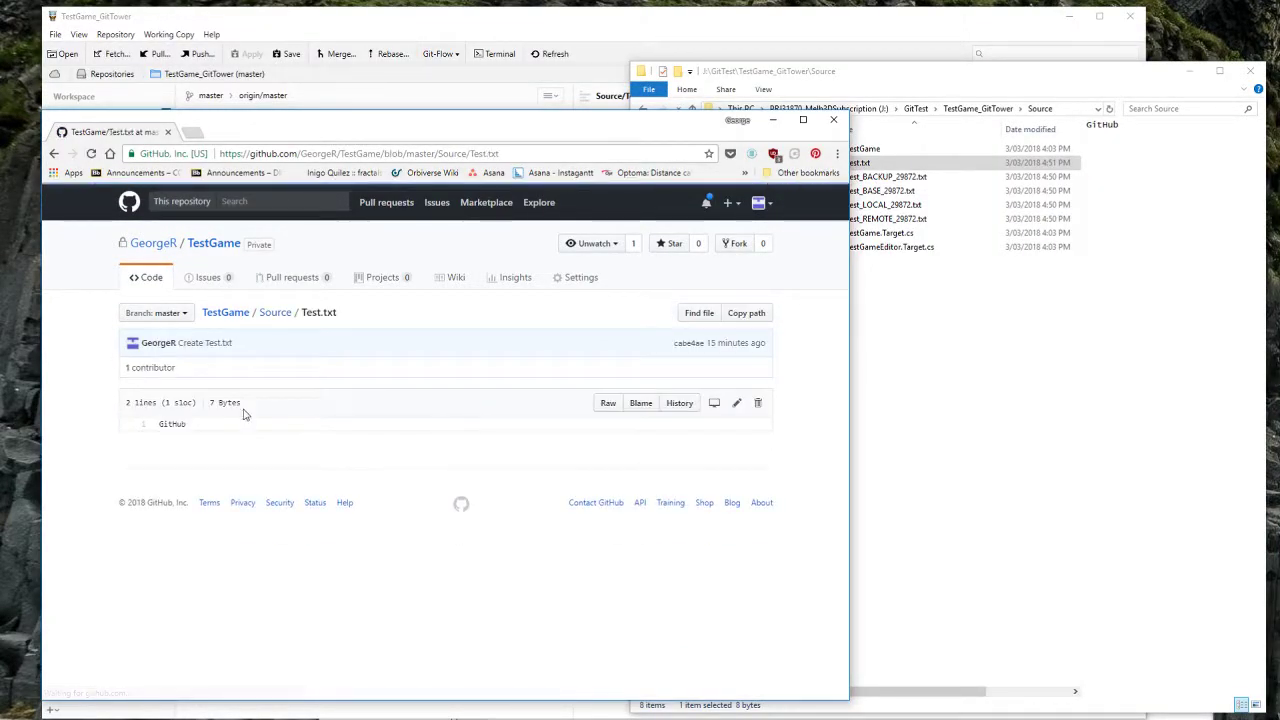
left_click(1049, 193)
left_click(673, 224)
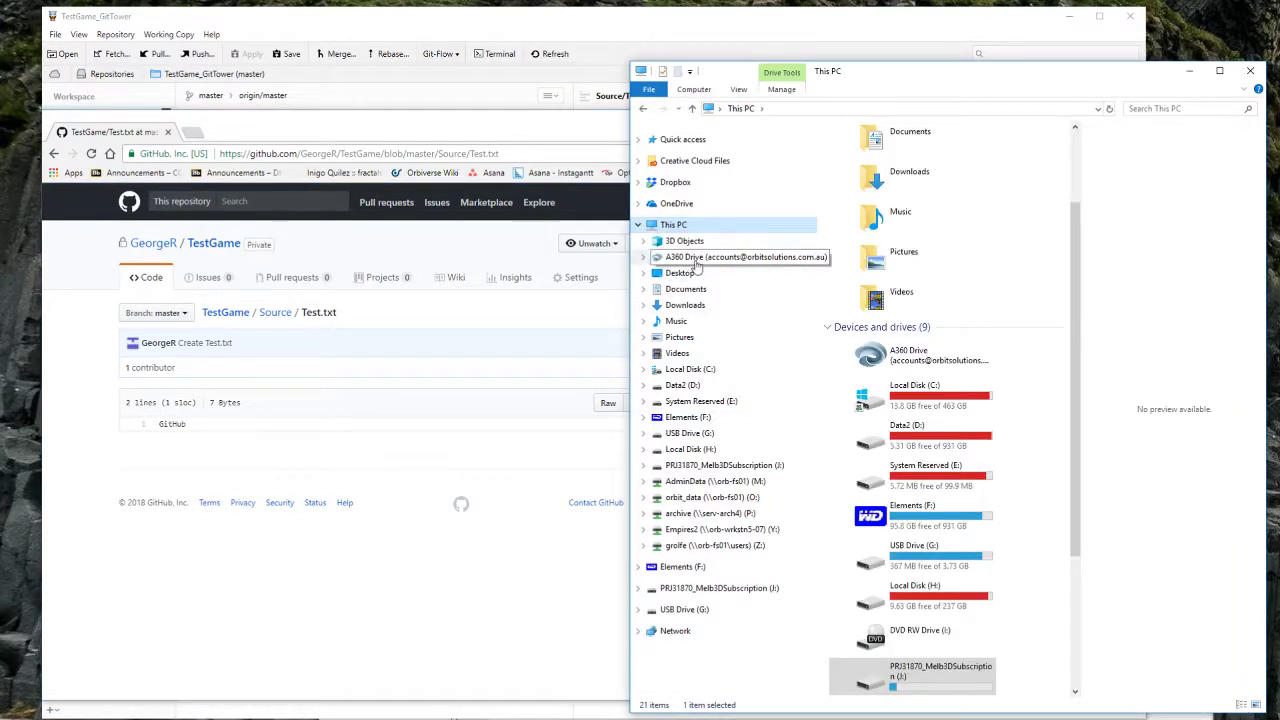
left_click(643, 110)
Step: Move the GitHub Test.txt window over Tower, then bring Tower's working copy forward
left_click(577, 128)
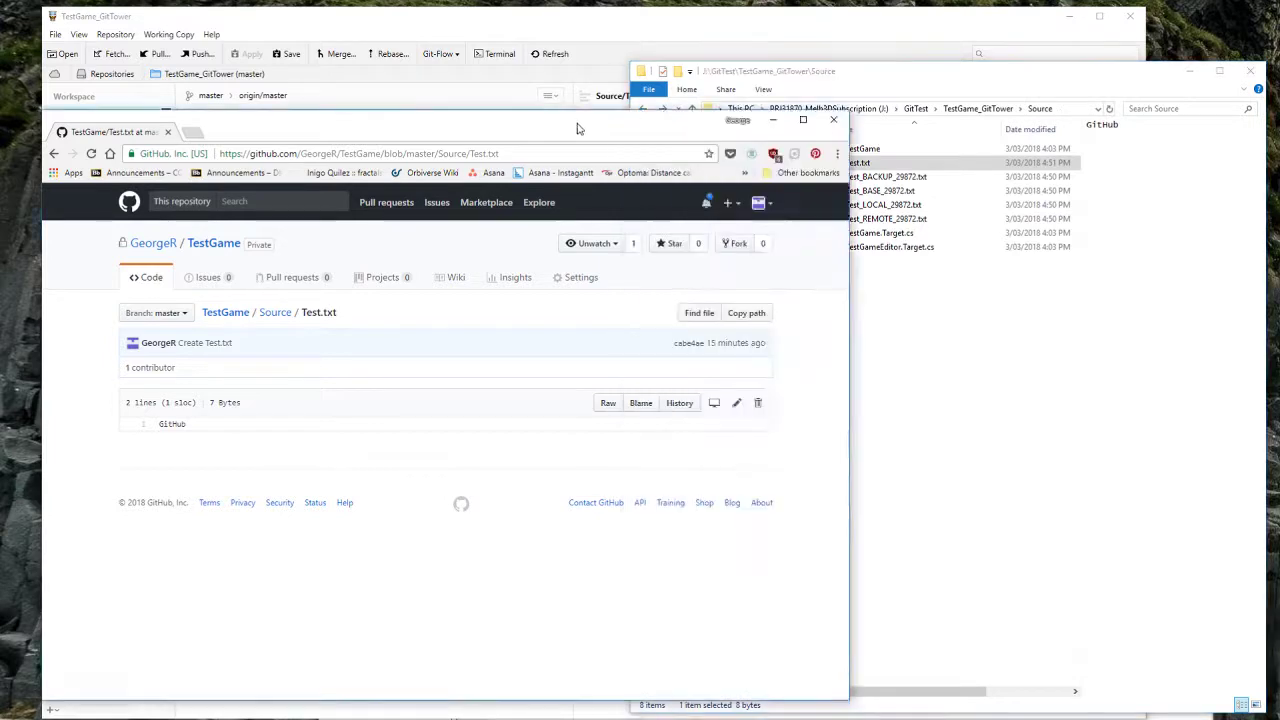
left_click_drag(577, 128, 772, 173)
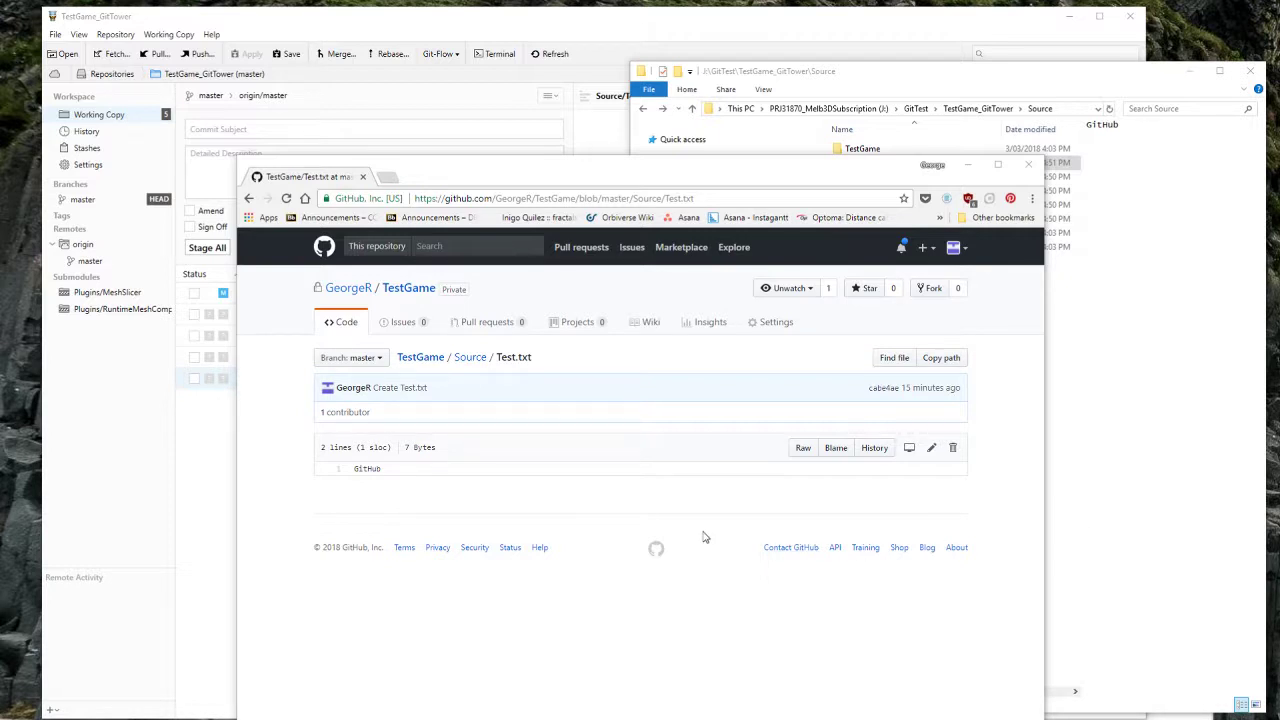
left_click(612, 27)
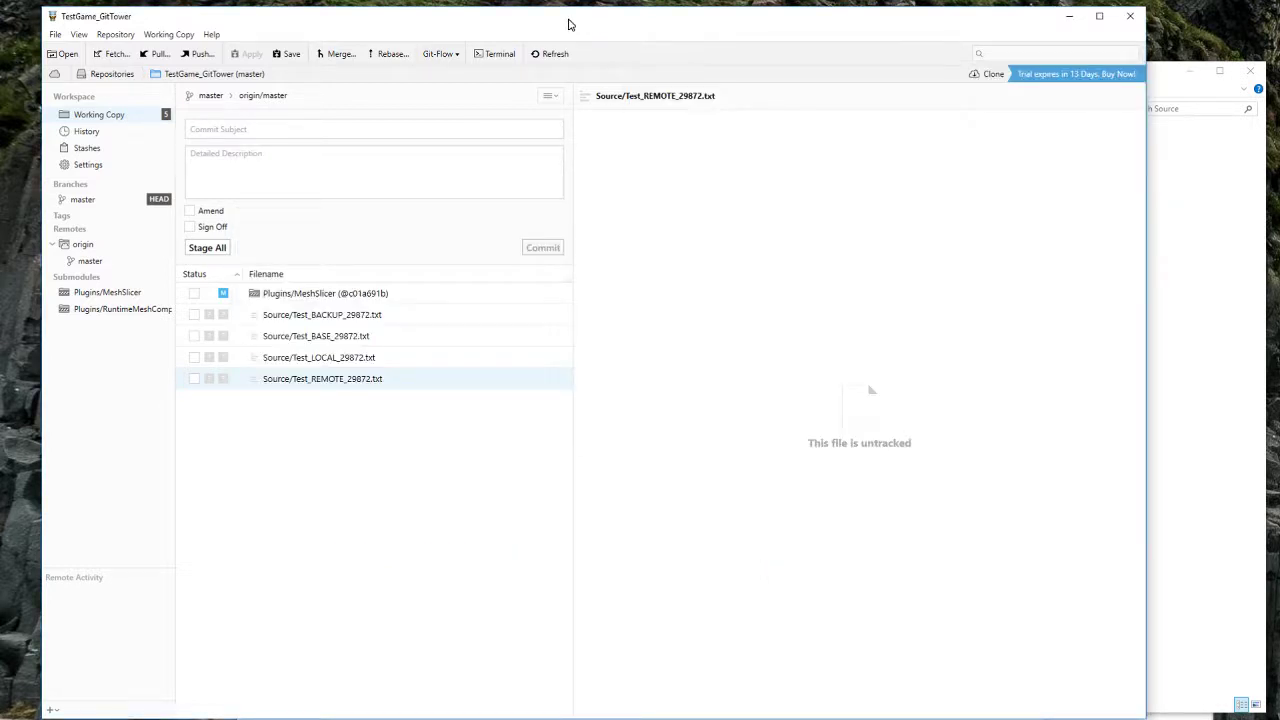
left_click_drag(569, 20, 608, 22)
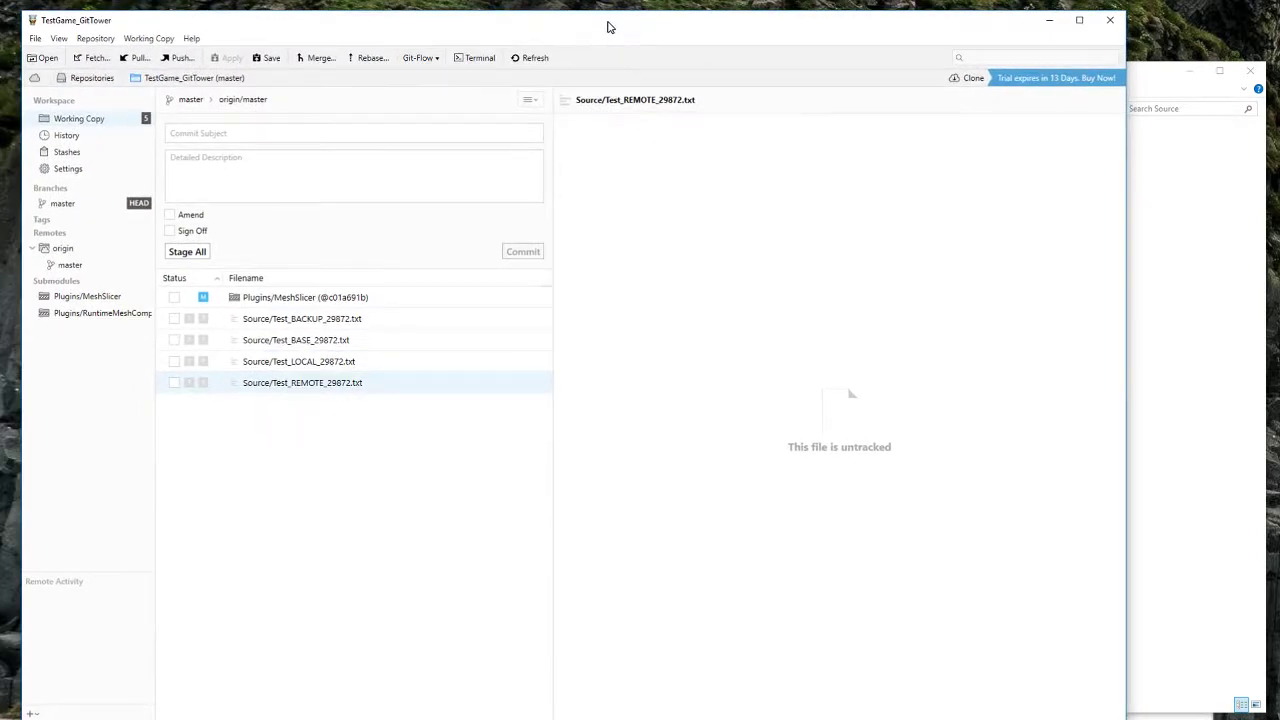
left_click(333, 312)
left_click(333, 369)
left_click(339, 386)
left_click(333, 361)
left_click(331, 323)
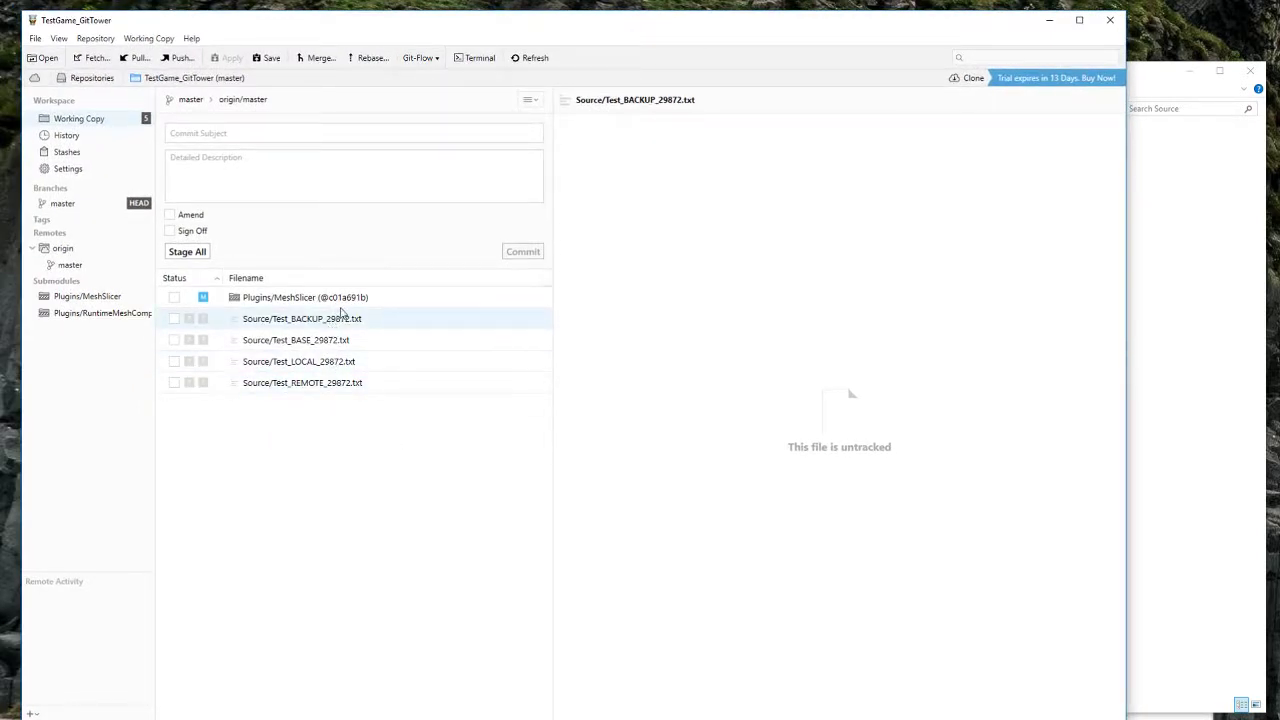
left_click(340, 304)
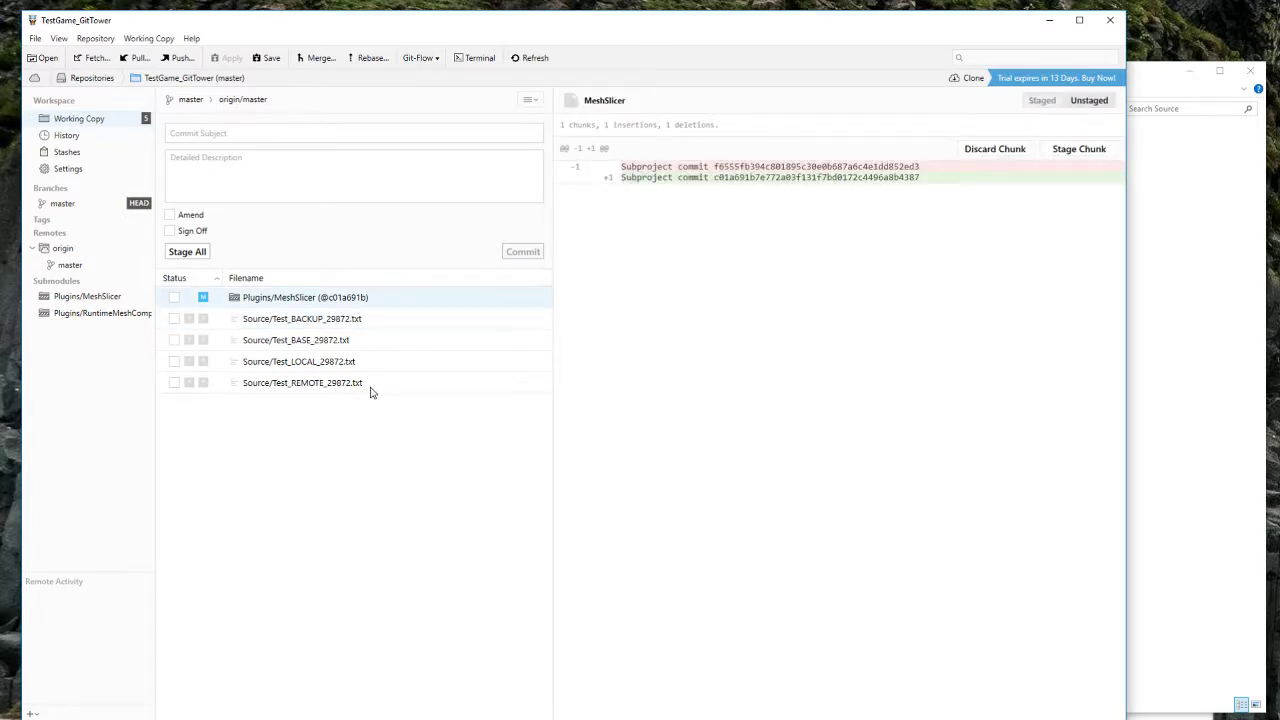
left_click(1197, 351)
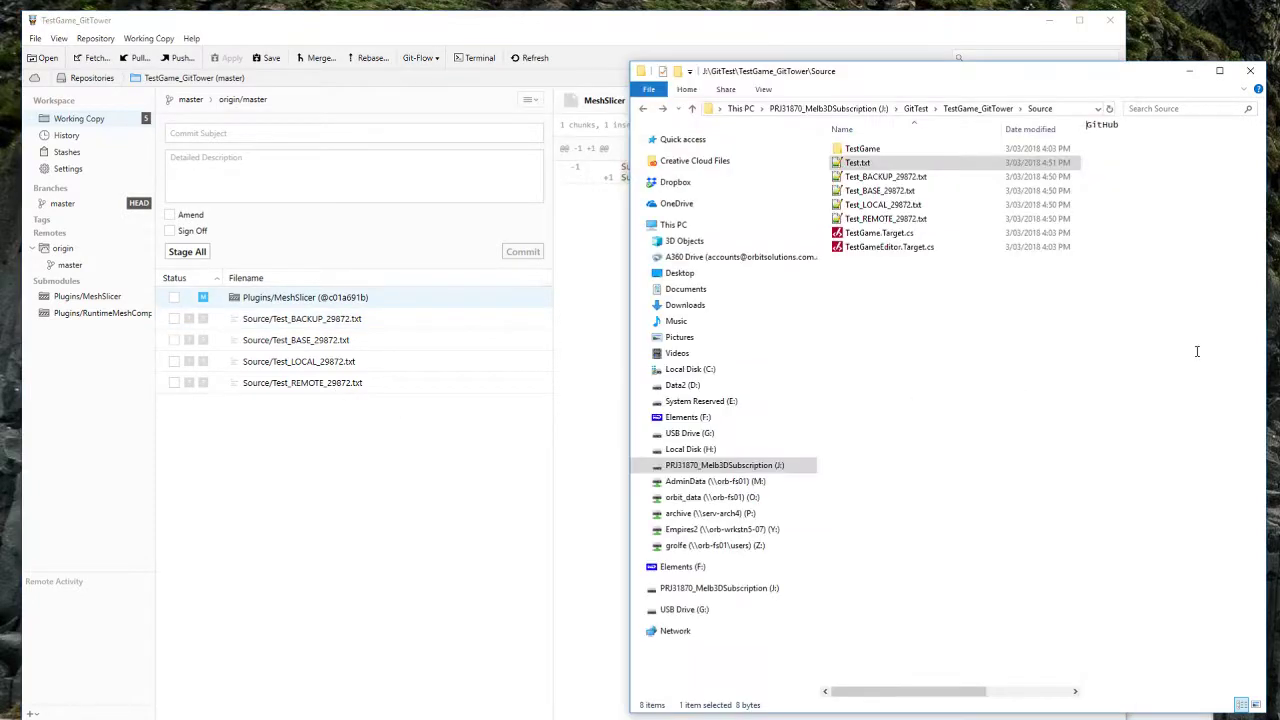
left_click(947, 360)
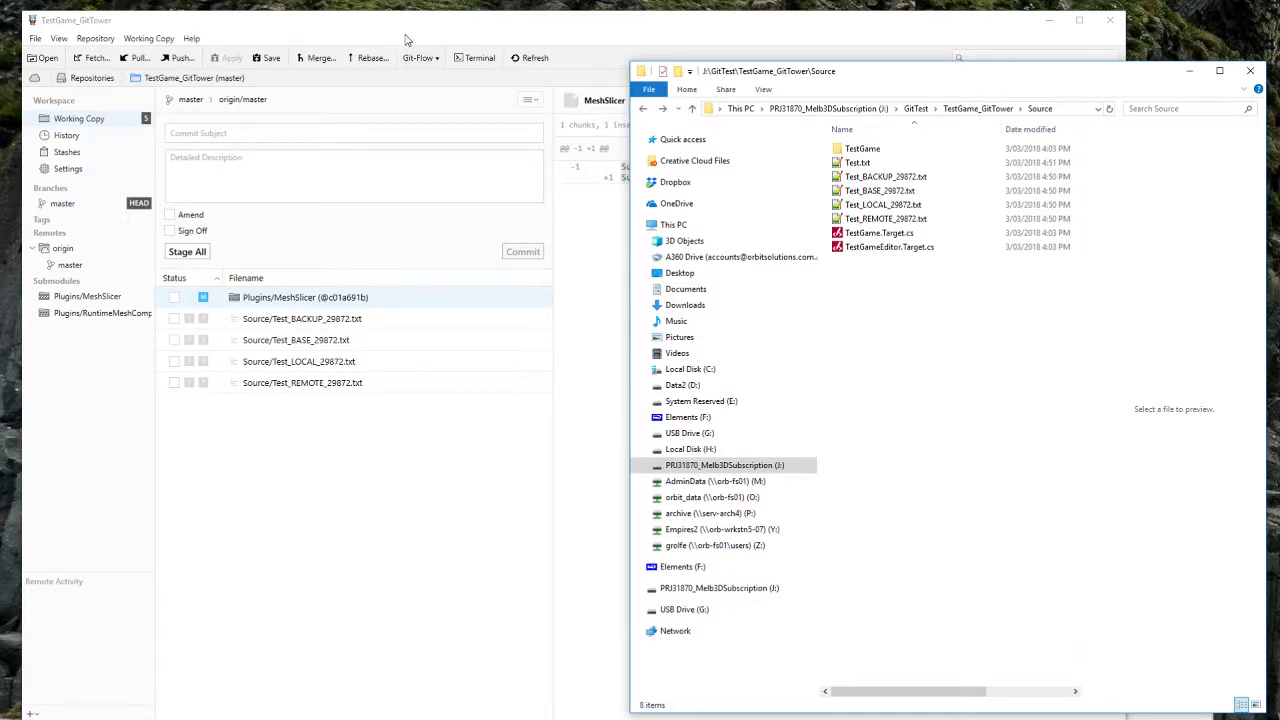
left_click_drag(402, 29, 400, 34)
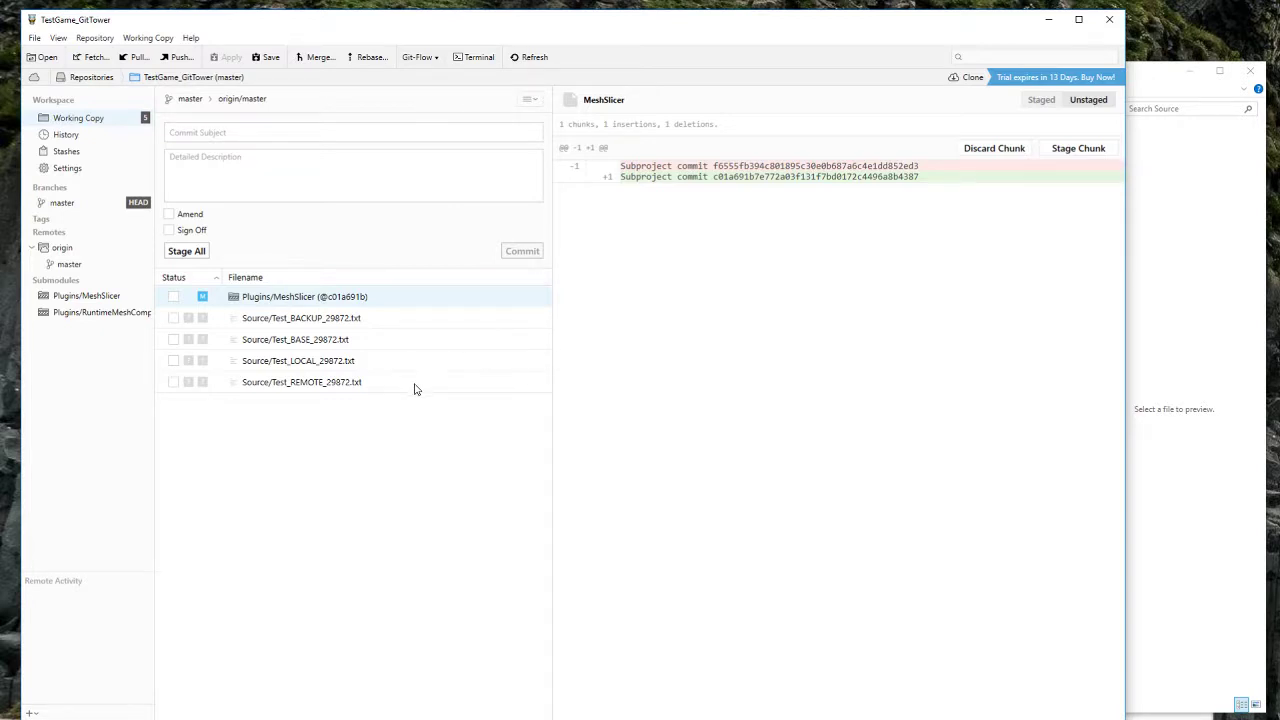
left_click(358, 390)
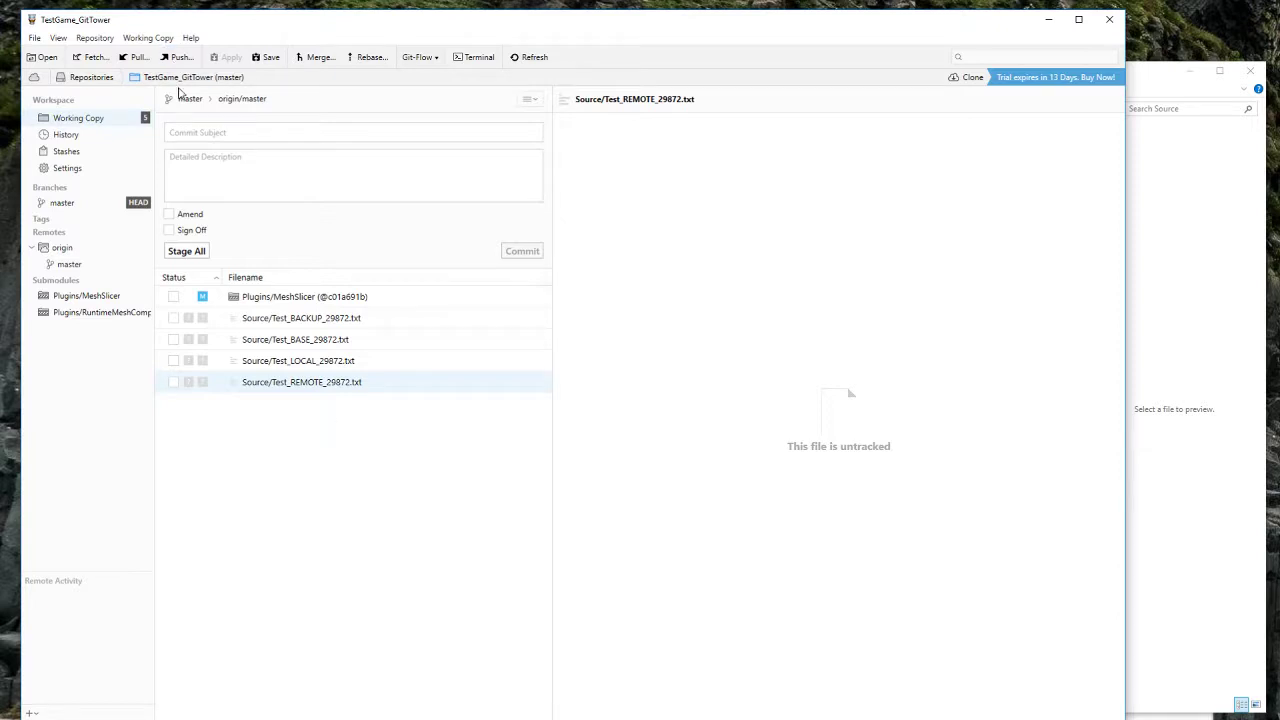
left_click(136, 57)
Step: Pull from origin with Do Not Stash, choosing to update all submodules, not just MeshSlicer
left_click(686, 468)
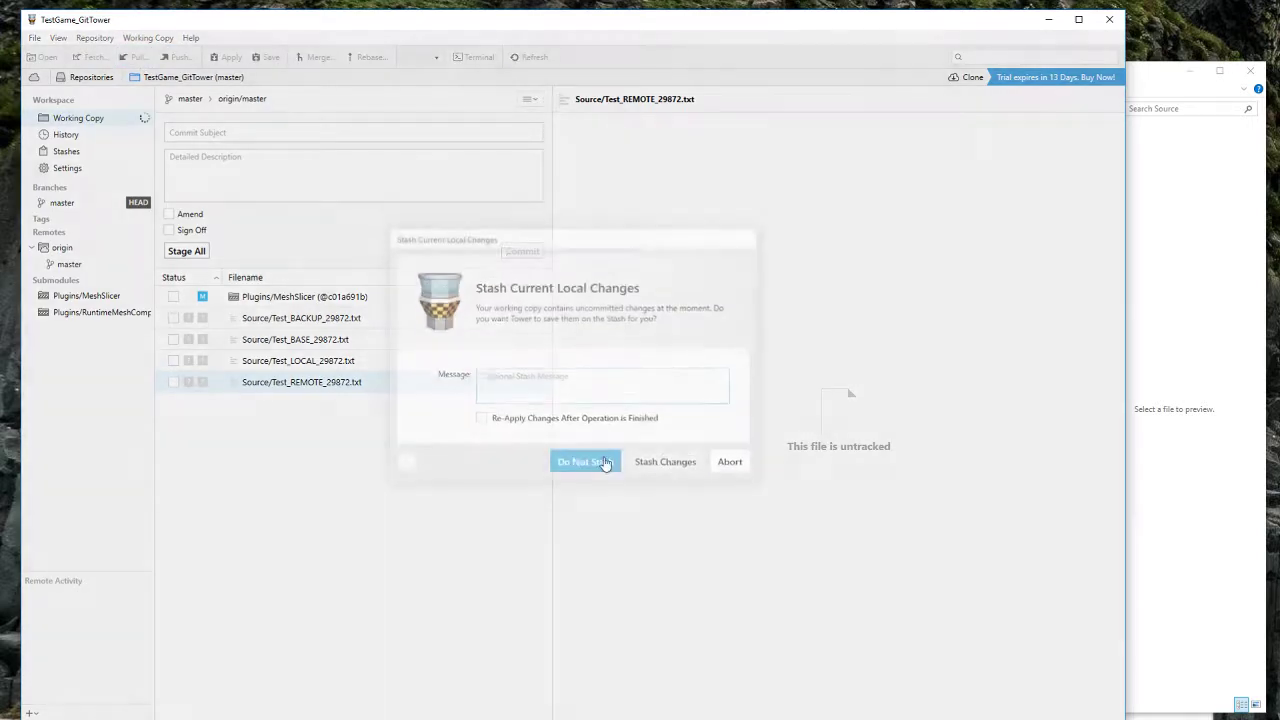
left_click(603, 481)
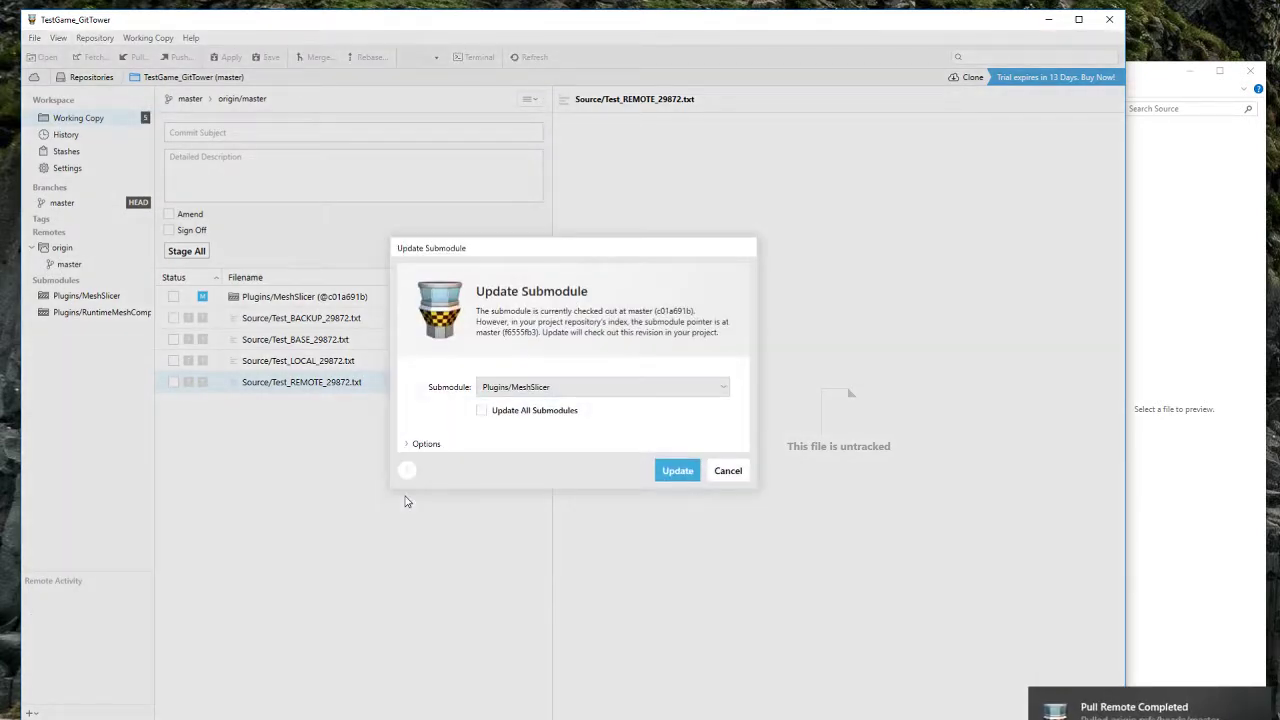
left_click(487, 411)
Step: In the expanded submodule options, leave Update All Submodules ticked and run the update
left_click(420, 444)
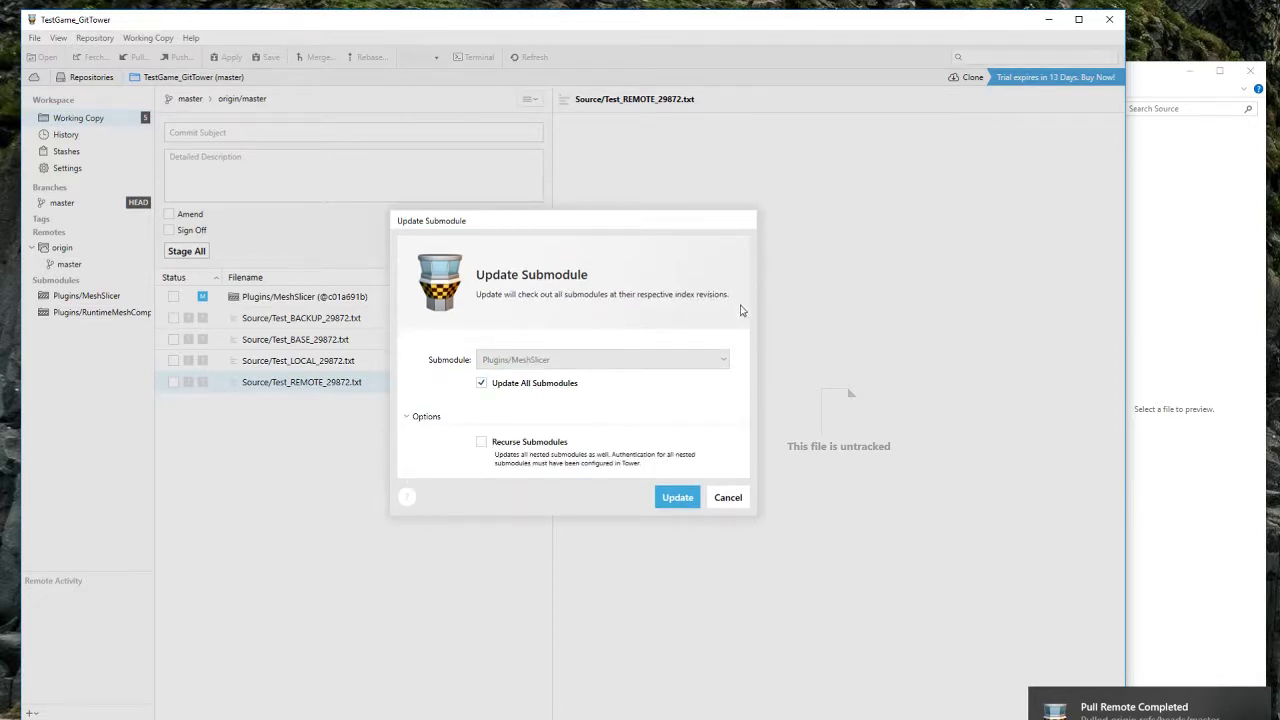
left_click(517, 392)
left_click(520, 389)
left_click(524, 390)
left_click(530, 390)
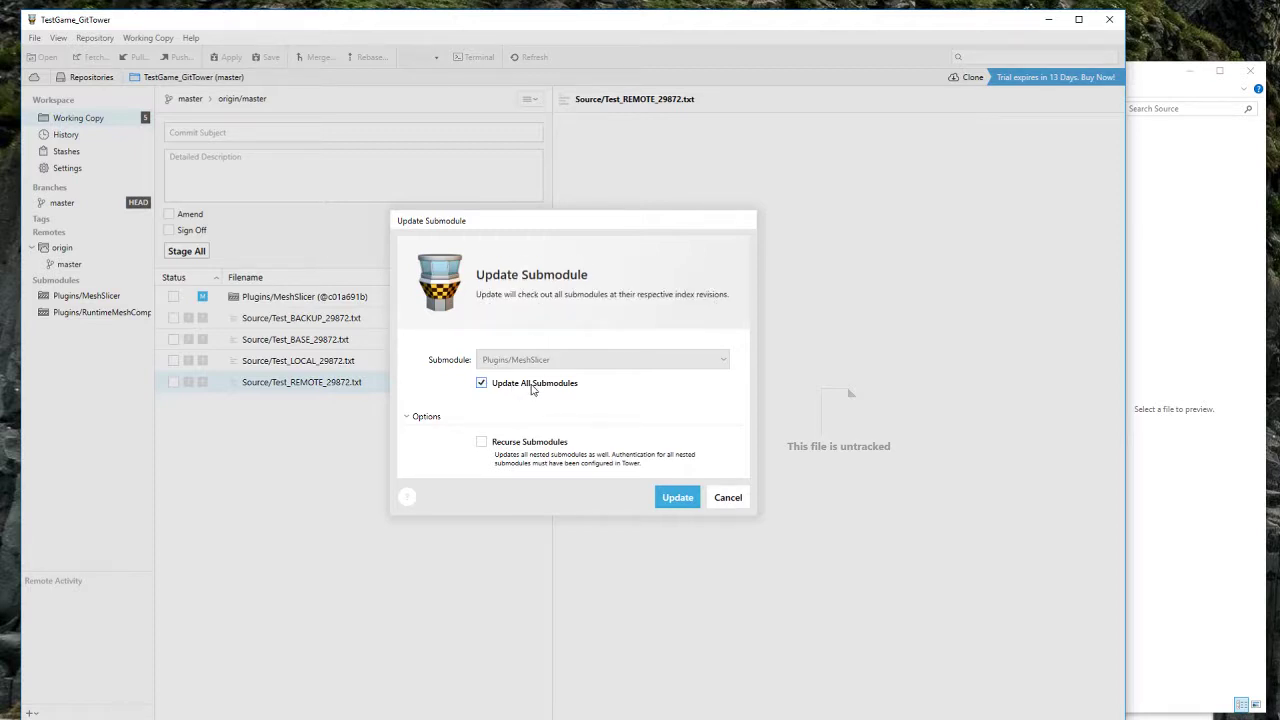
left_click(531, 390)
left_click(531, 390)
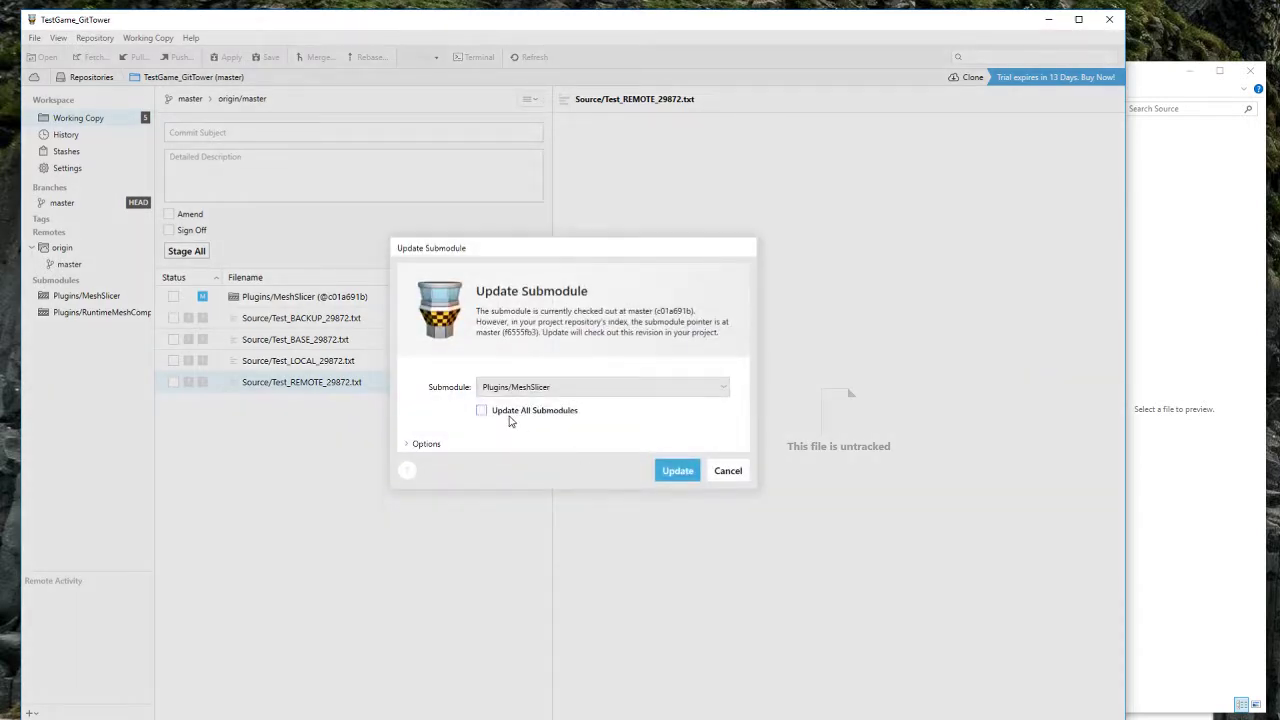
left_click(509, 418)
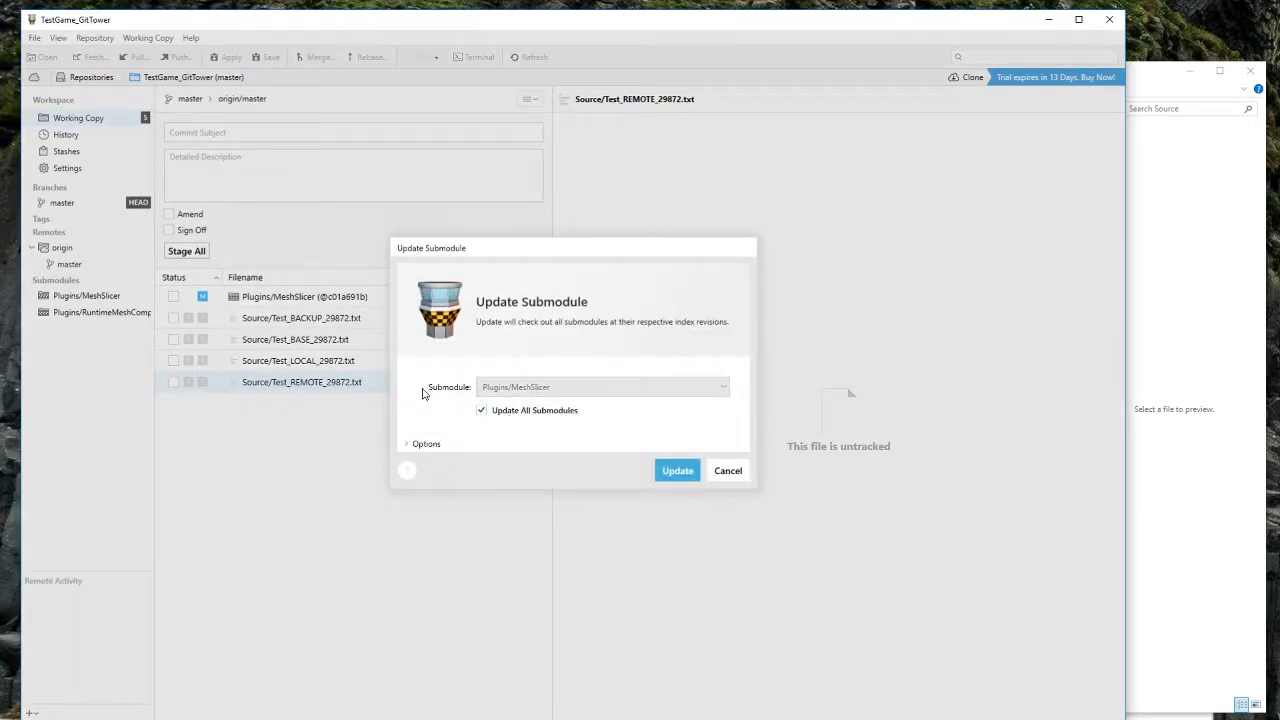
left_click(677, 470)
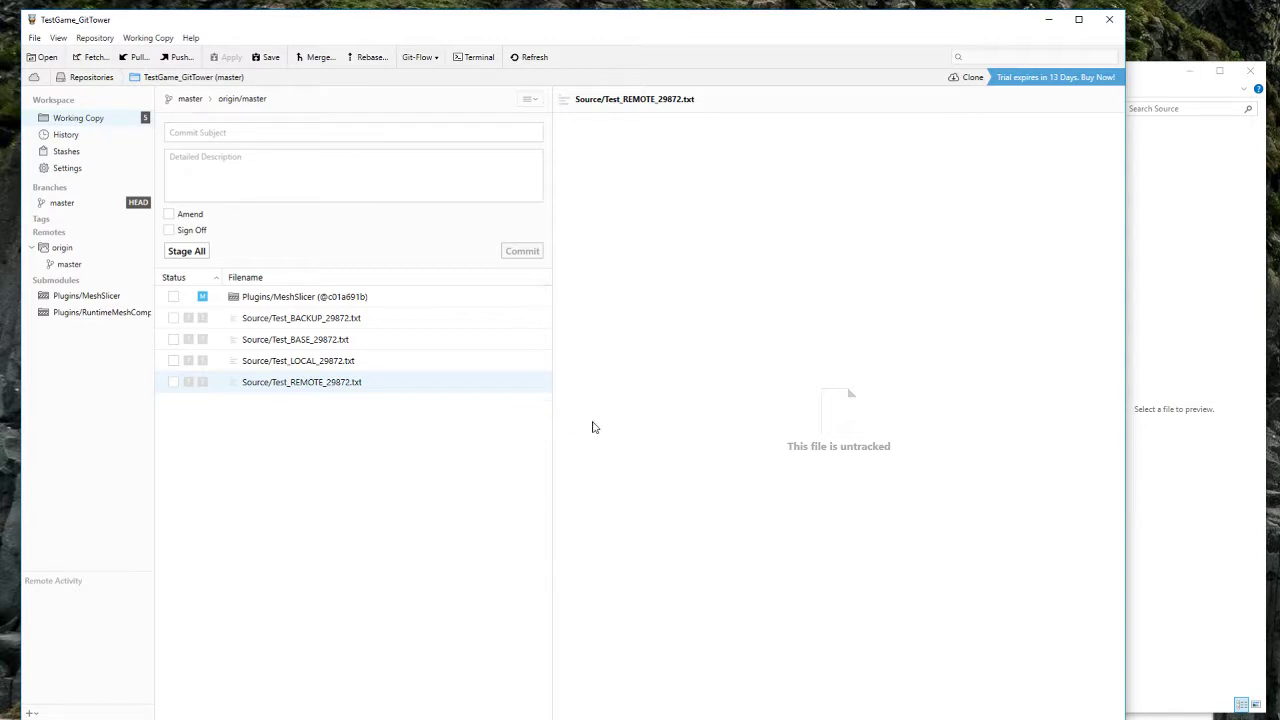
left_click(1170, 345)
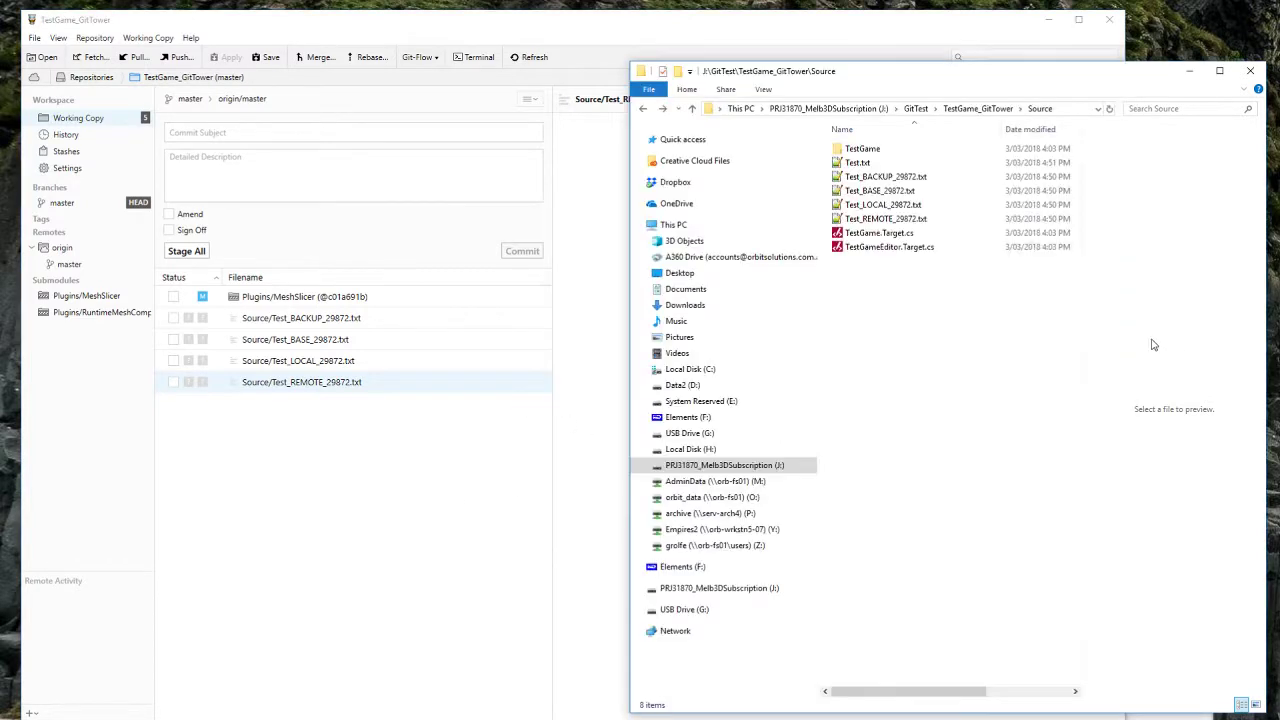
left_click(486, 471)
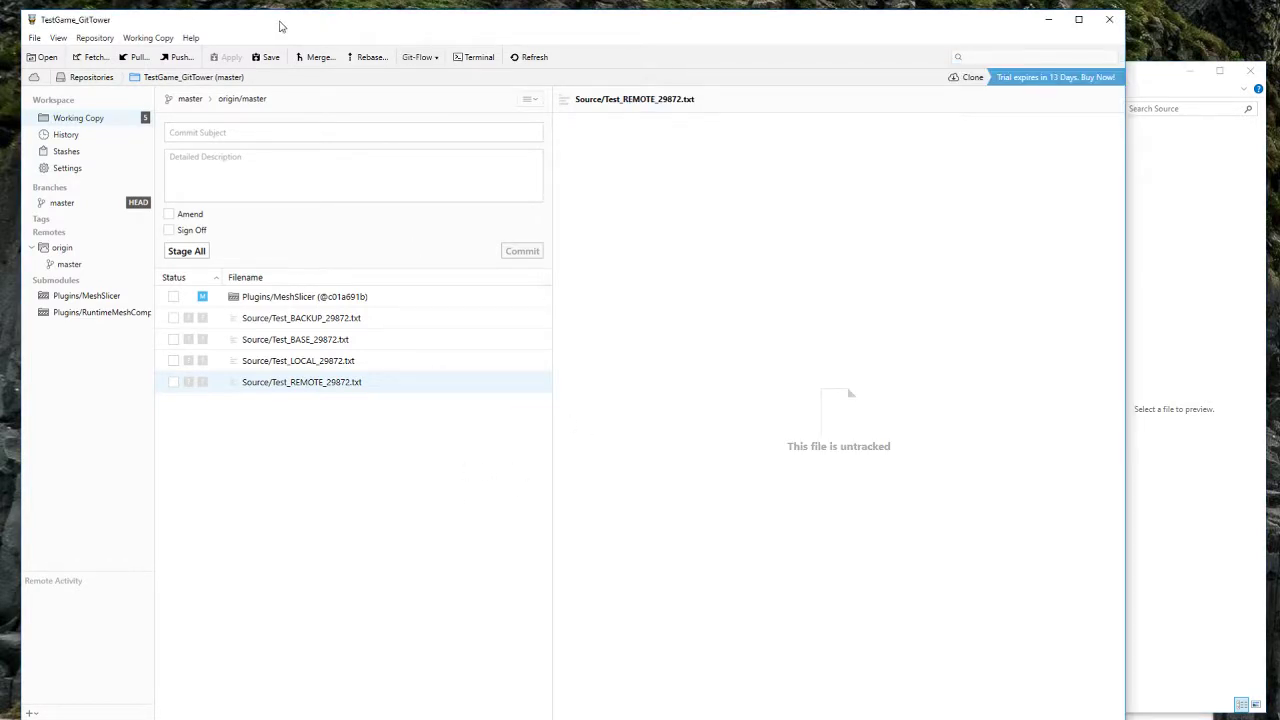
left_click_drag(280, 26, 296, 29)
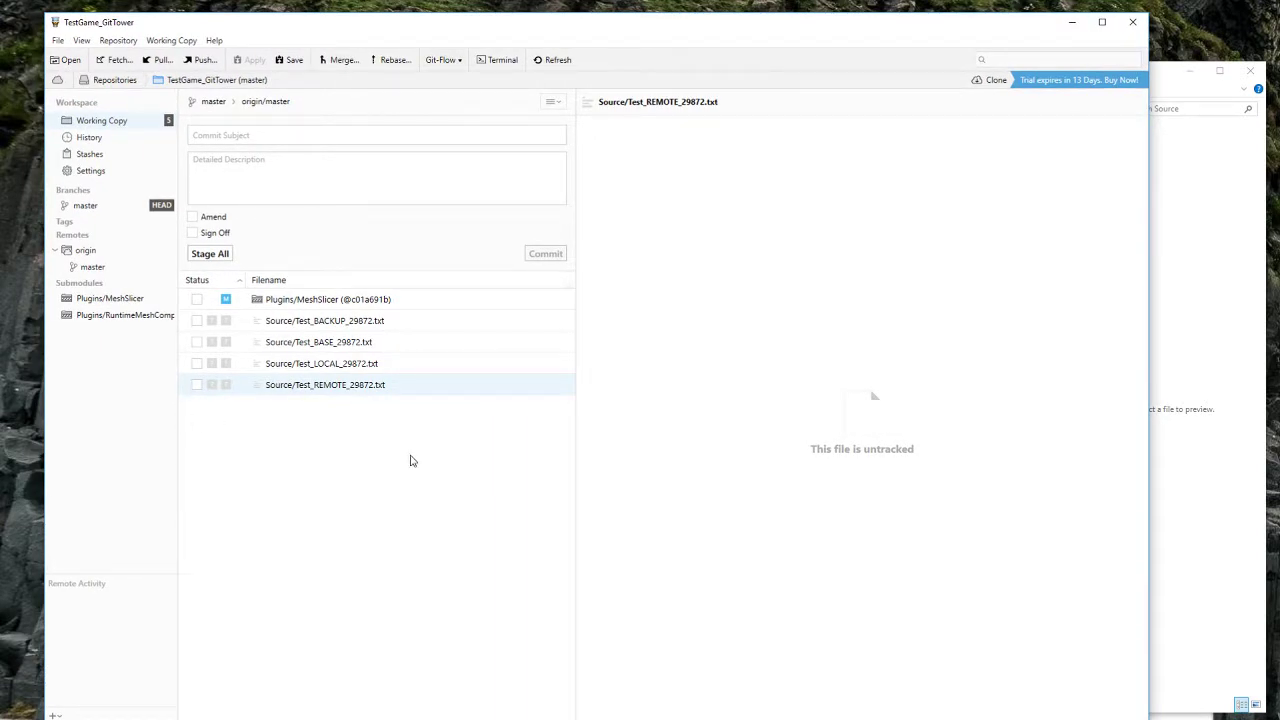
left_click(349, 370)
left_click(349, 345)
left_click(354, 326)
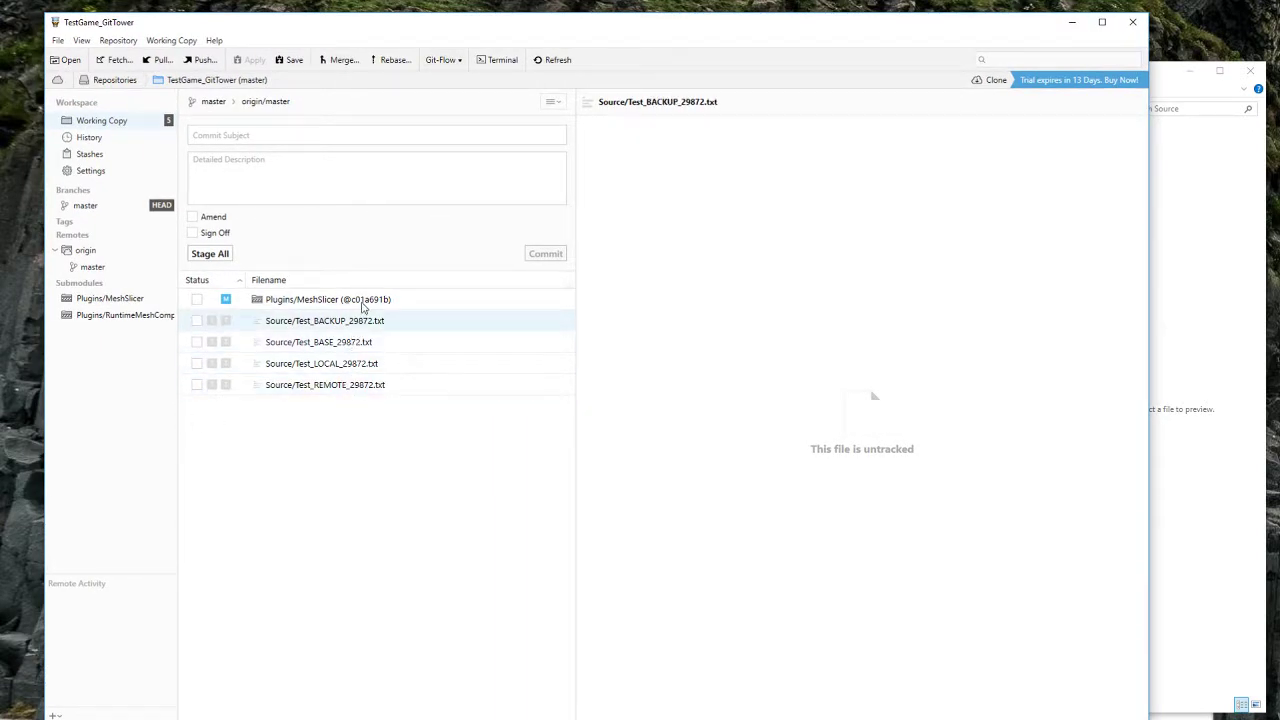
left_click(362, 304)
left_click(381, 388)
left_click(372, 365)
left_click(366, 343)
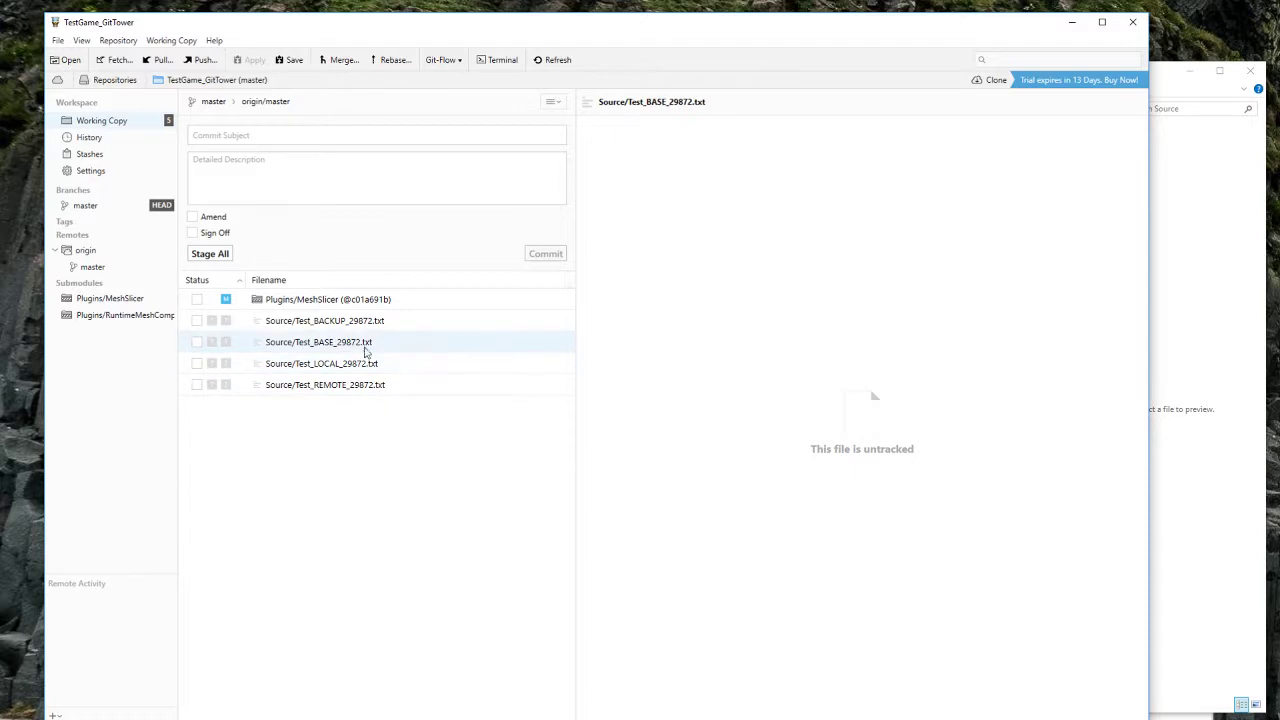
left_click(371, 321)
left_click(375, 304)
left_click(364, 390)
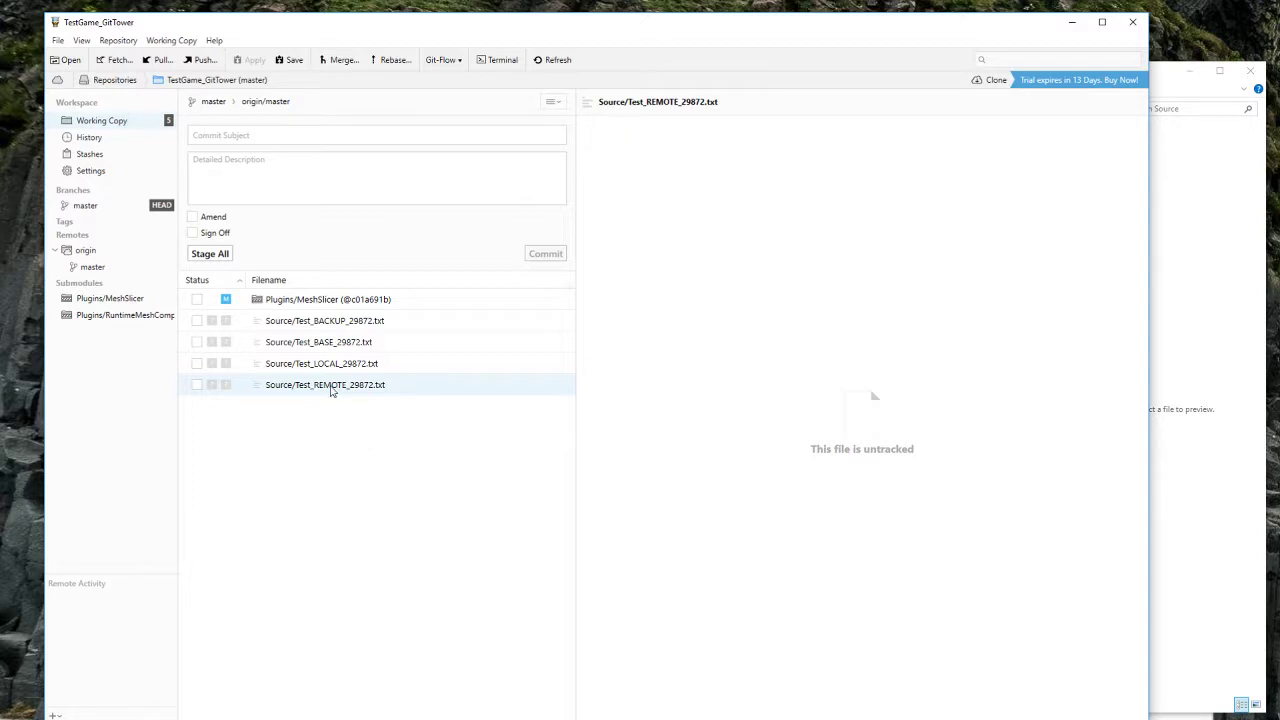
key("Up")
left_click(330, 387)
left_click(340, 306)
left_click(343, 321)
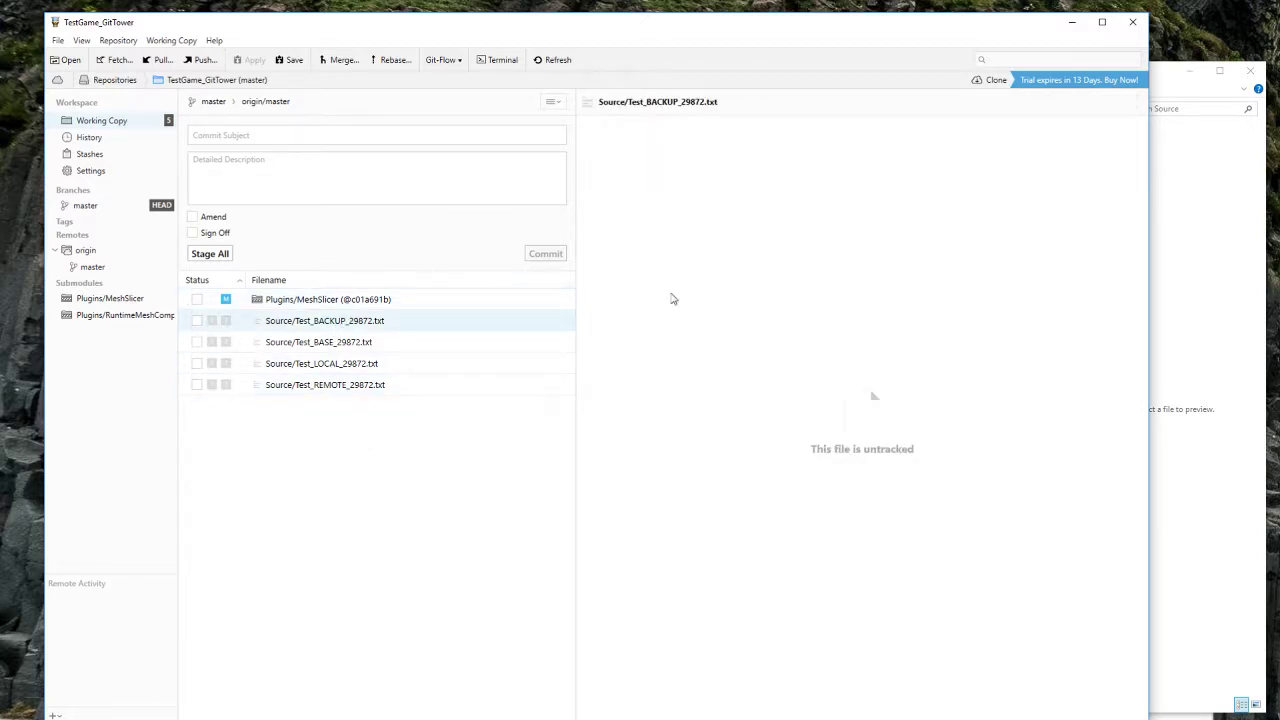
left_click(389, 302)
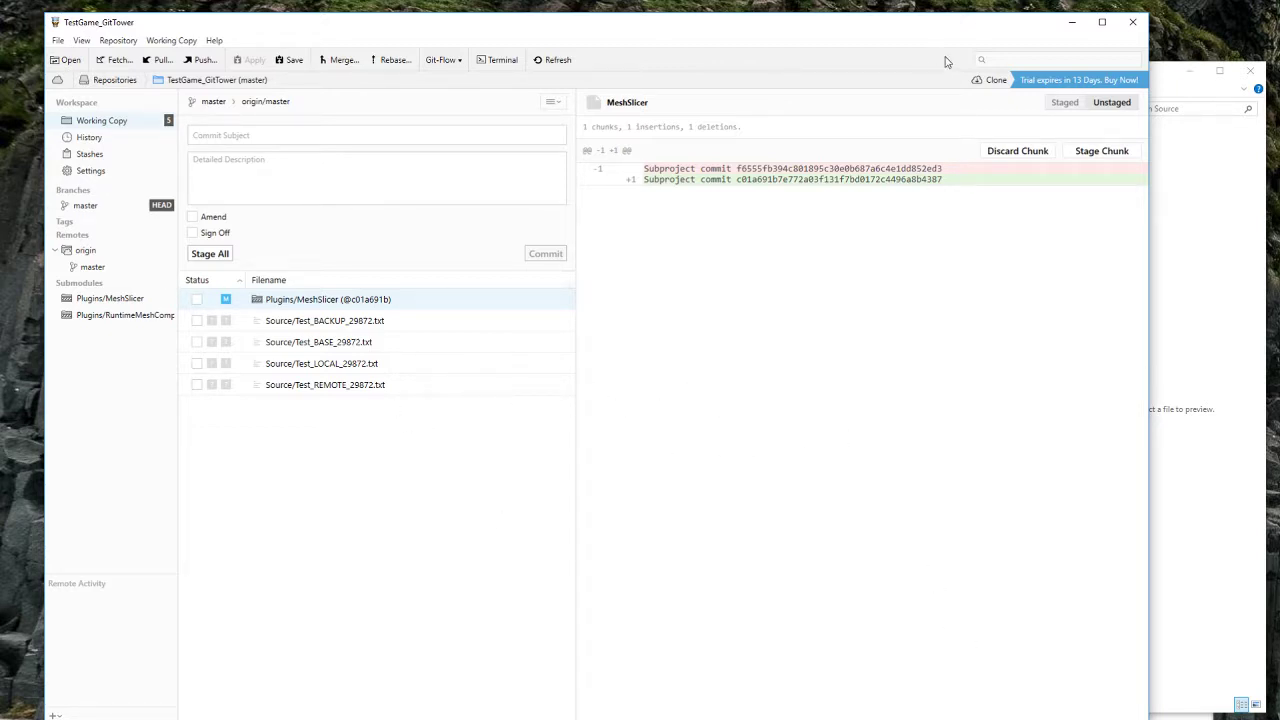
left_click_drag(952, 27, 962, 20)
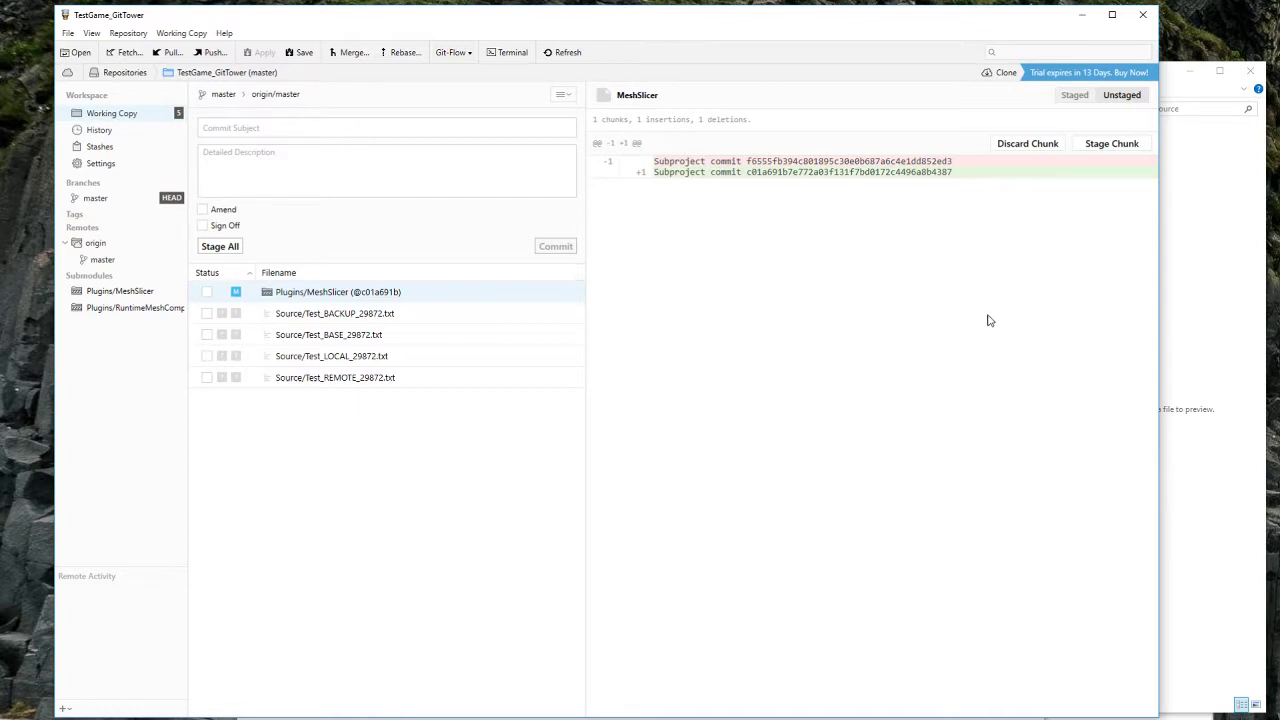
left_click(1184, 341)
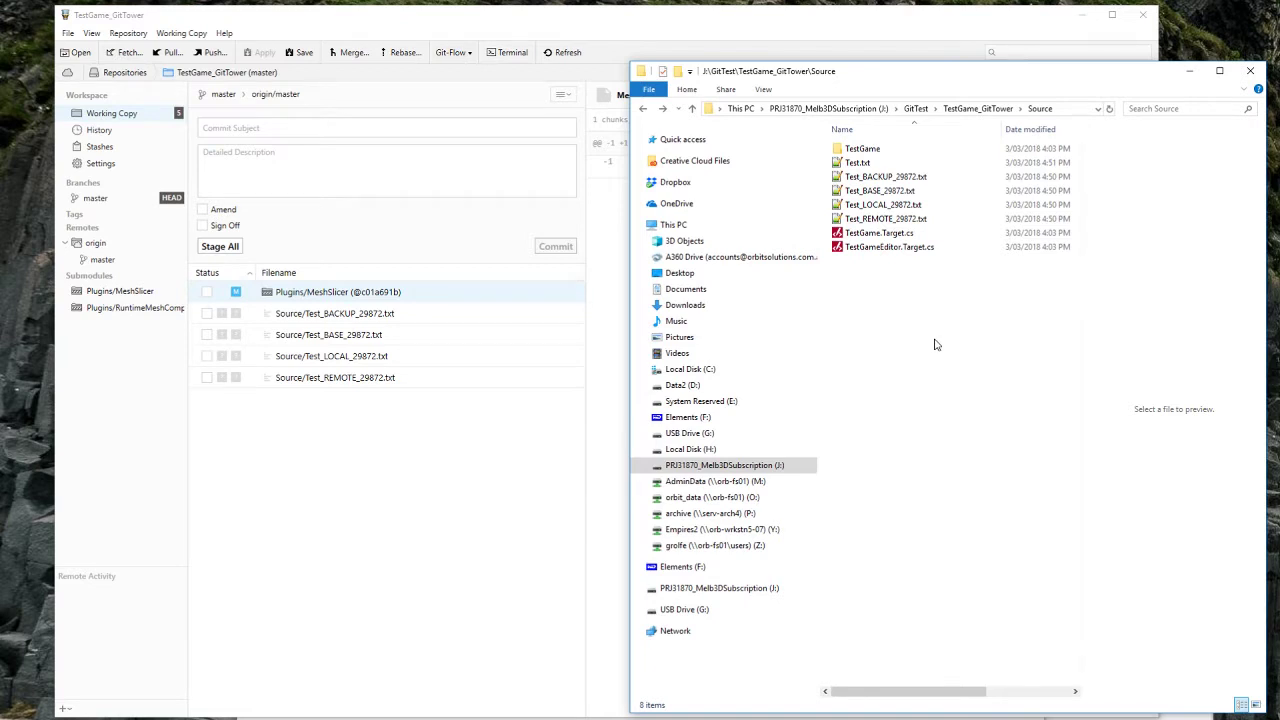
left_click(477, 440)
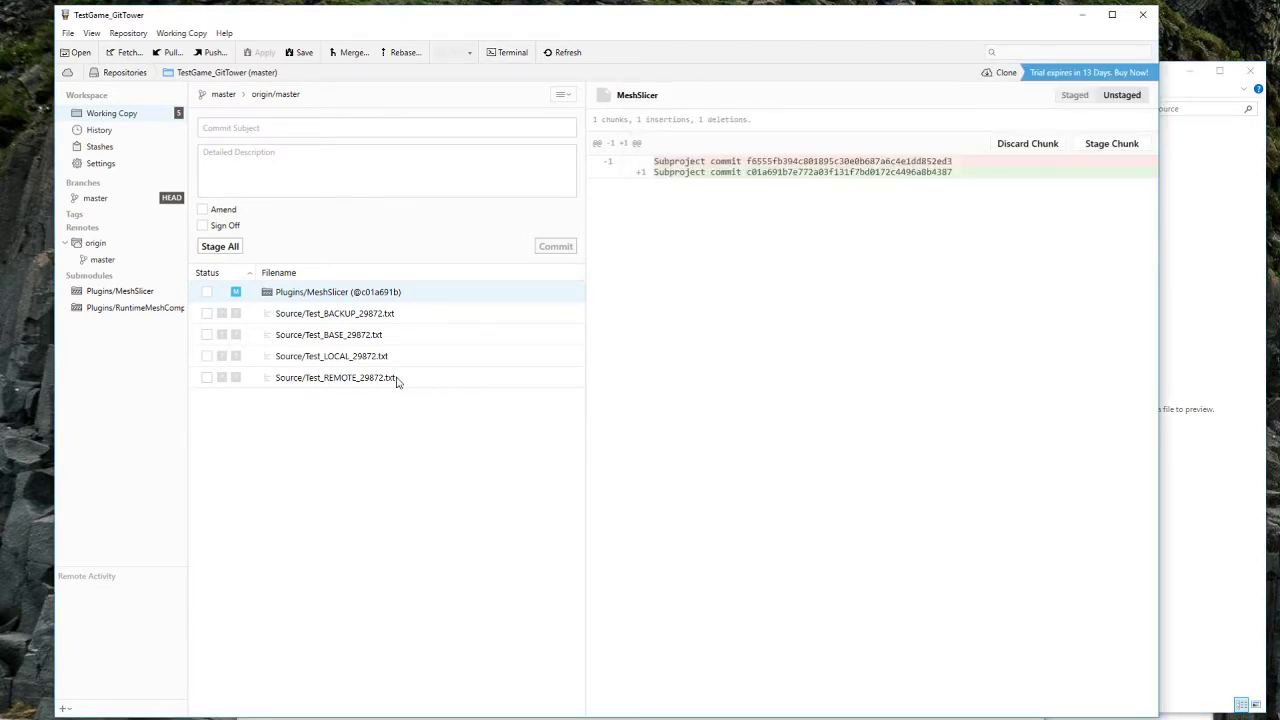
left_click(411, 379)
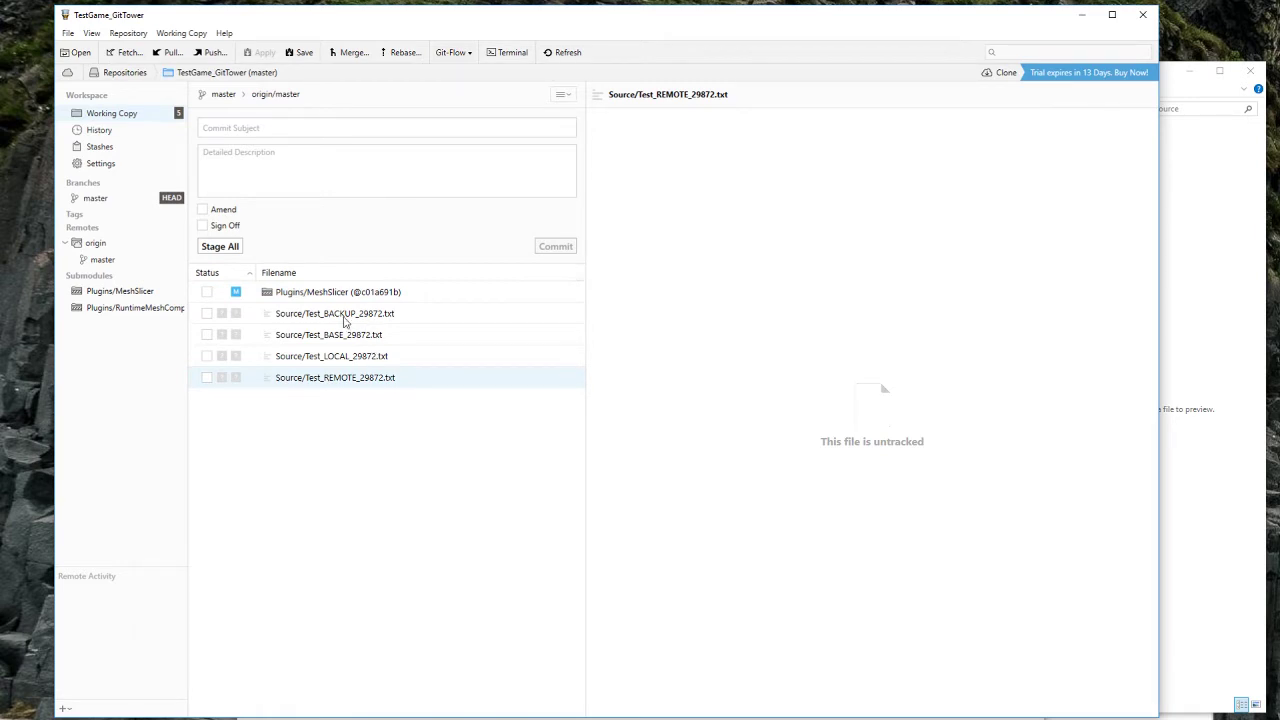
left_click(352, 314)
left_click(370, 291)
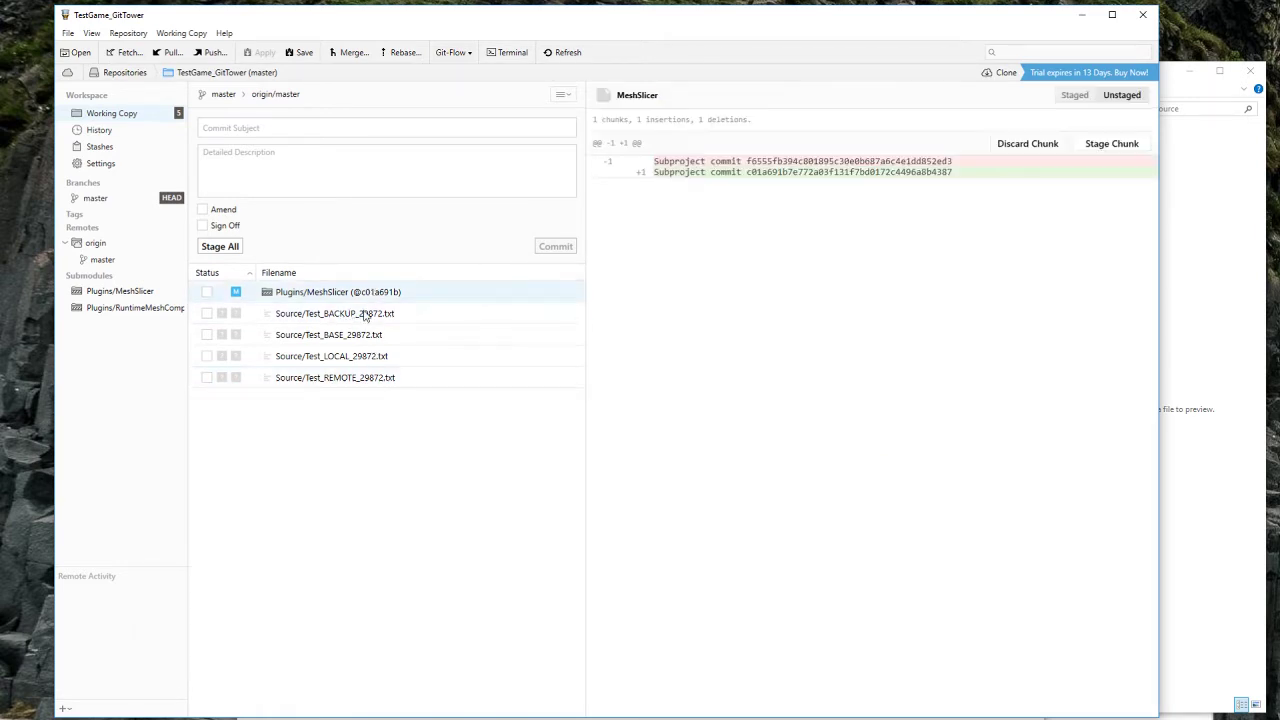
left_click(368, 316)
left_click(392, 340)
left_click(395, 362)
left_click(395, 379)
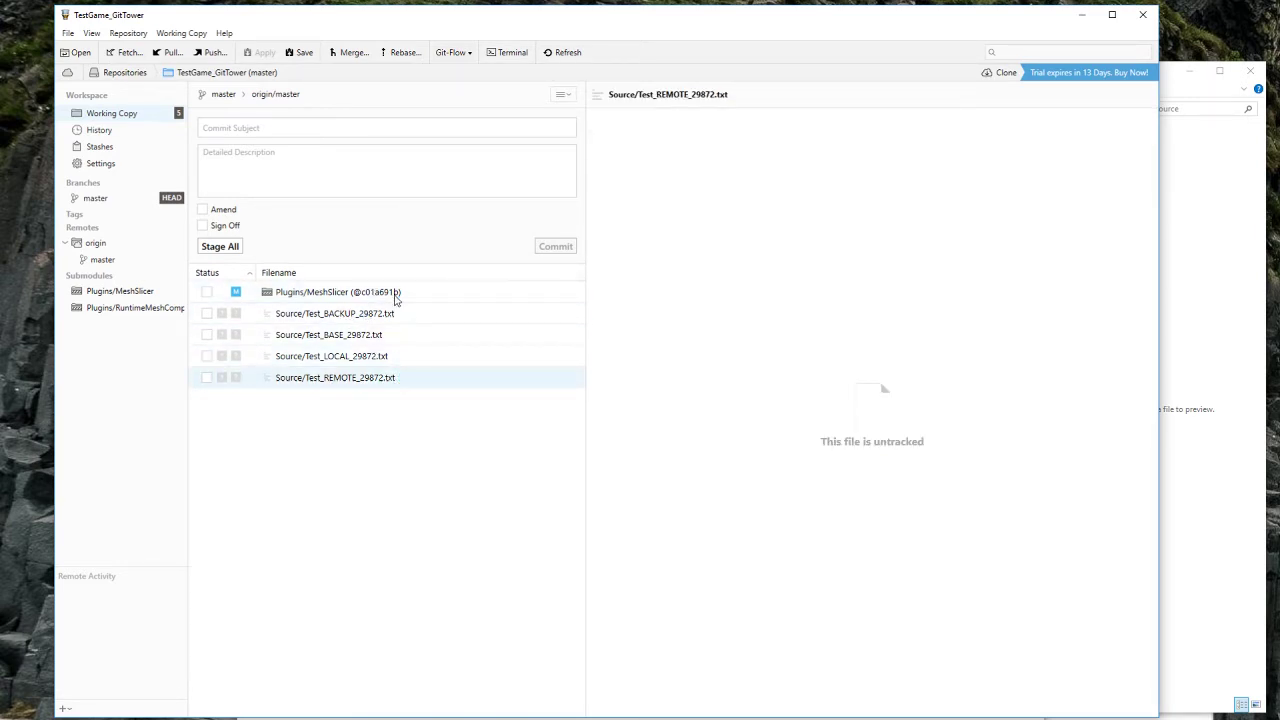
left_click(396, 294)
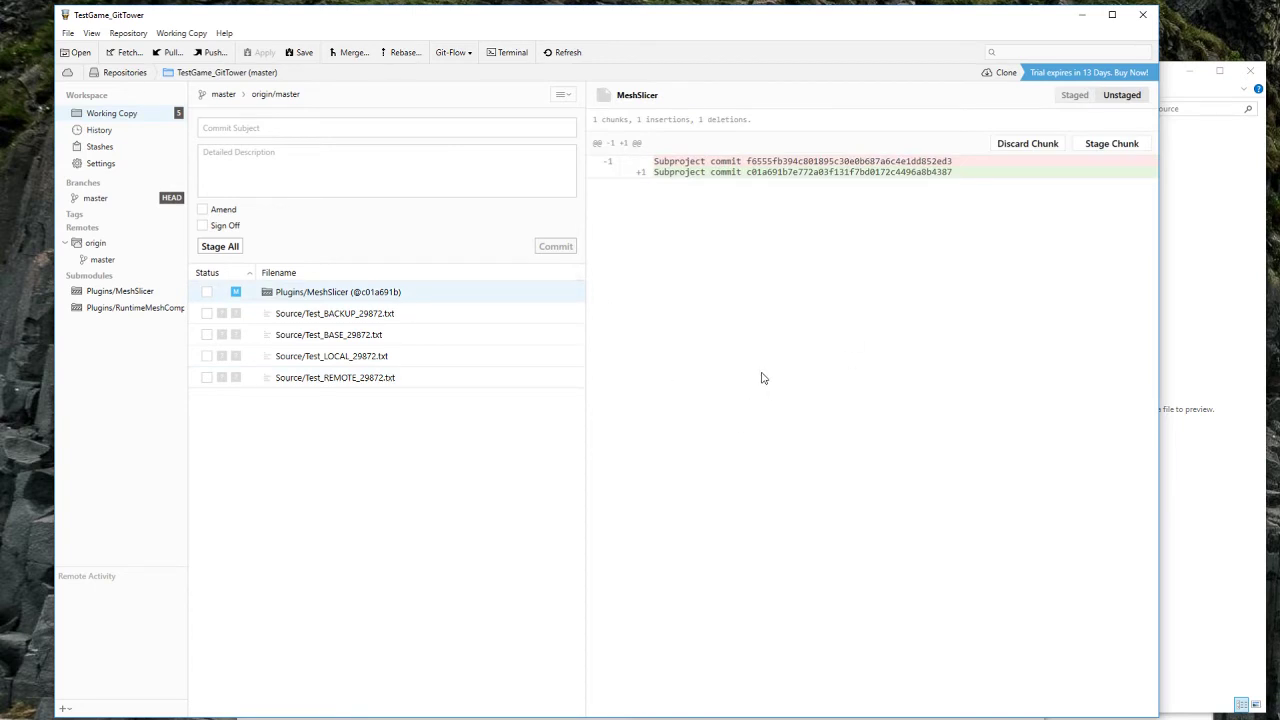